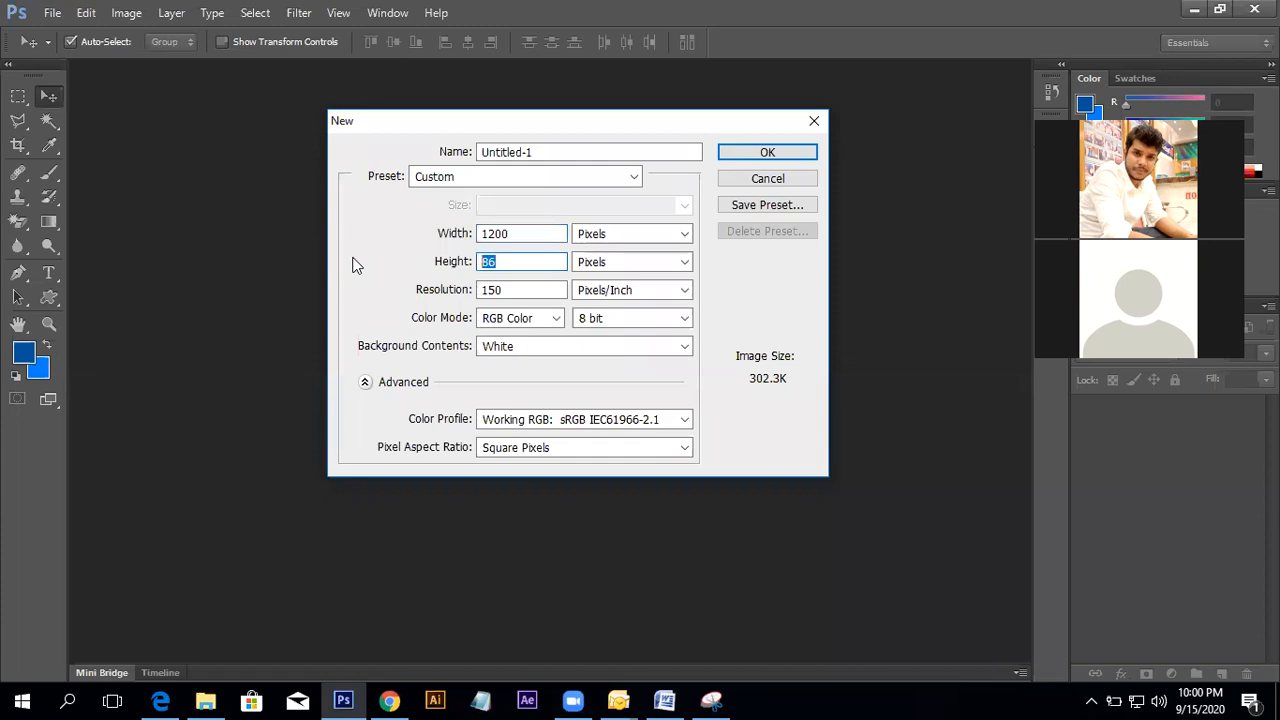
- Create a new RGB document 1200 pixels wide at 150 pixels/inch with a white background
{"action": "left_click", "coordinate": [780, 154]}
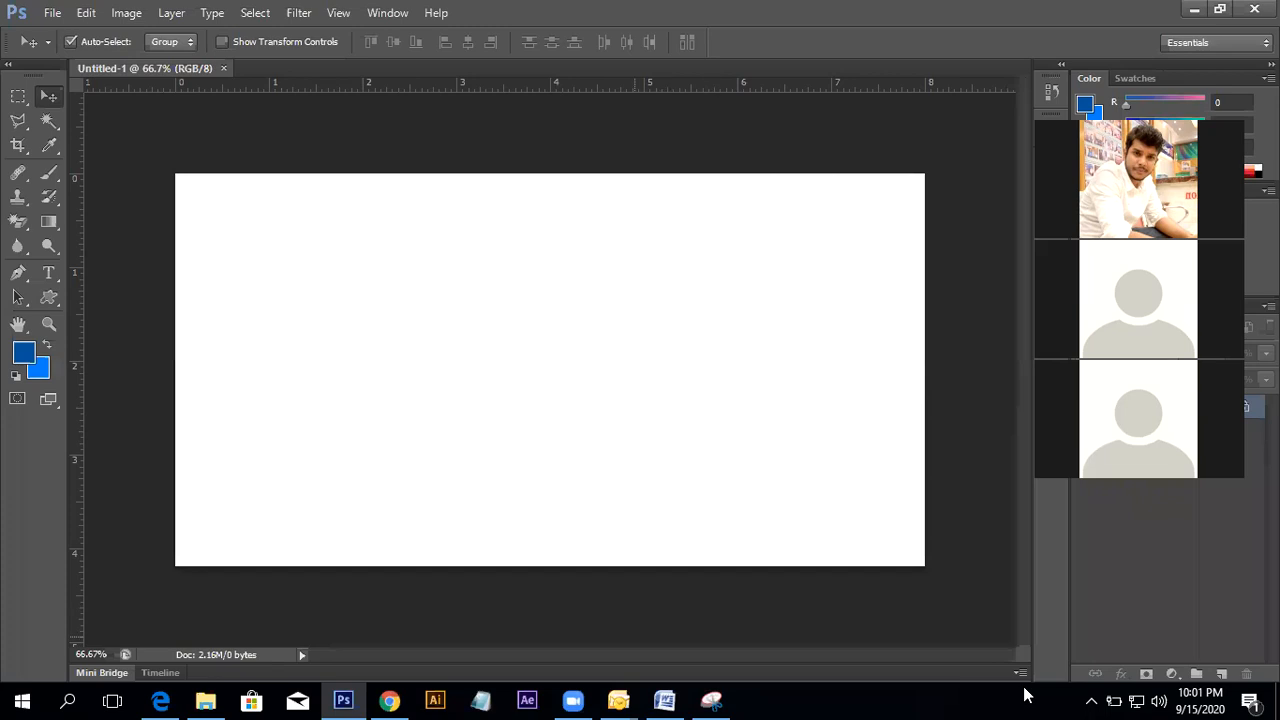
{"action": "left_click", "coordinate": [574, 700]}
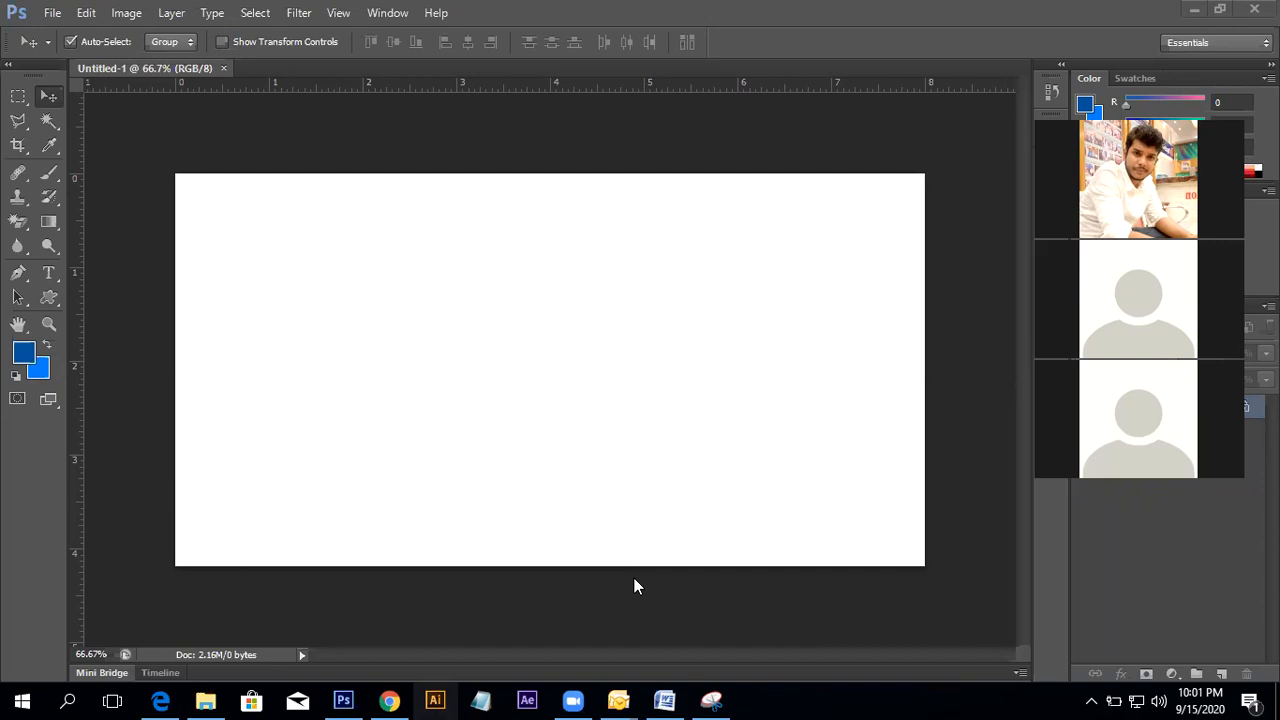
{"action": "key", "text": "super+d"}
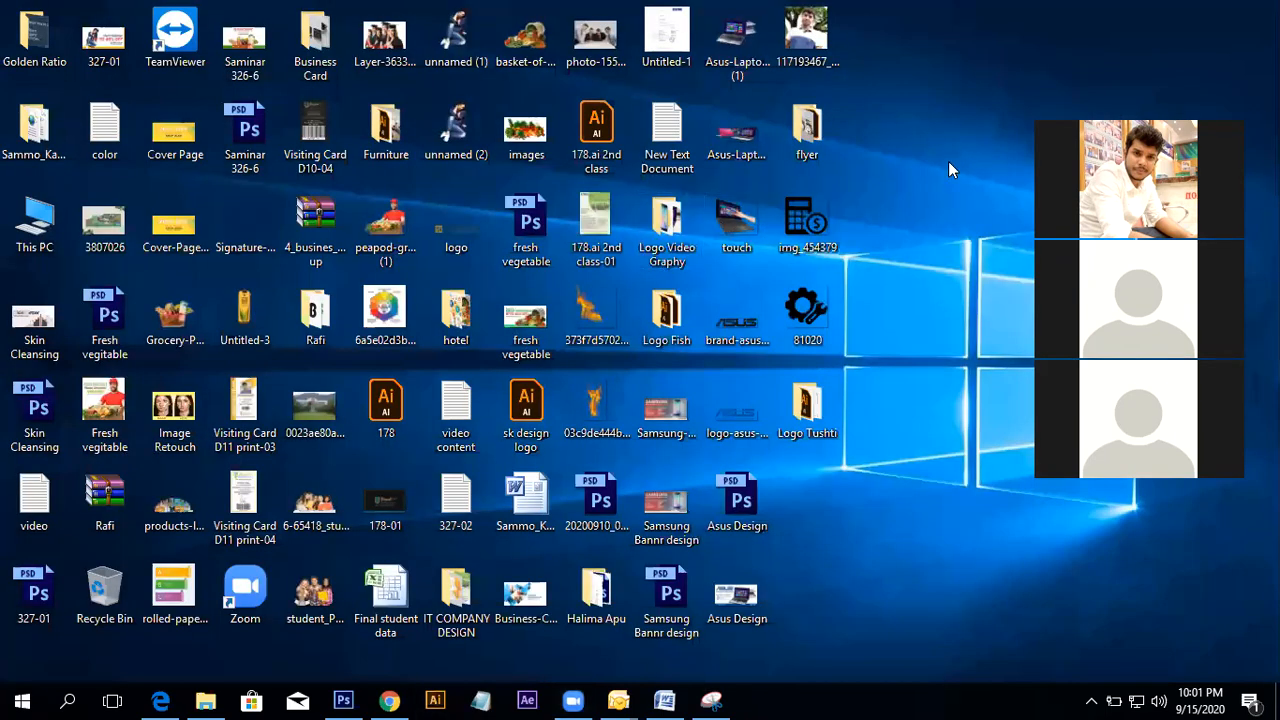
{"action": "left_click", "coordinate": [710, 226]}
{"action": "left_click", "coordinate": [1021, 78]}
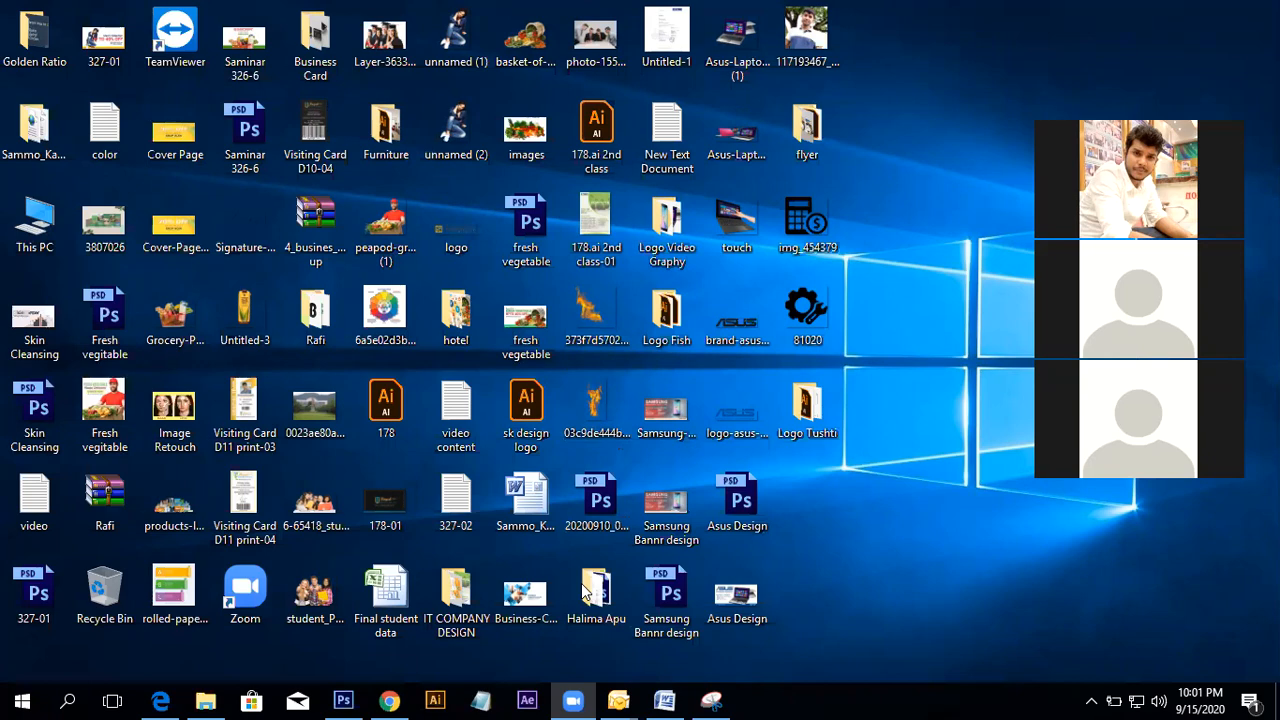
- Switch to Chrome, search Google for "png poduct" in a new tab, and show the image results
{"action": "left_click", "coordinate": [389, 700]}
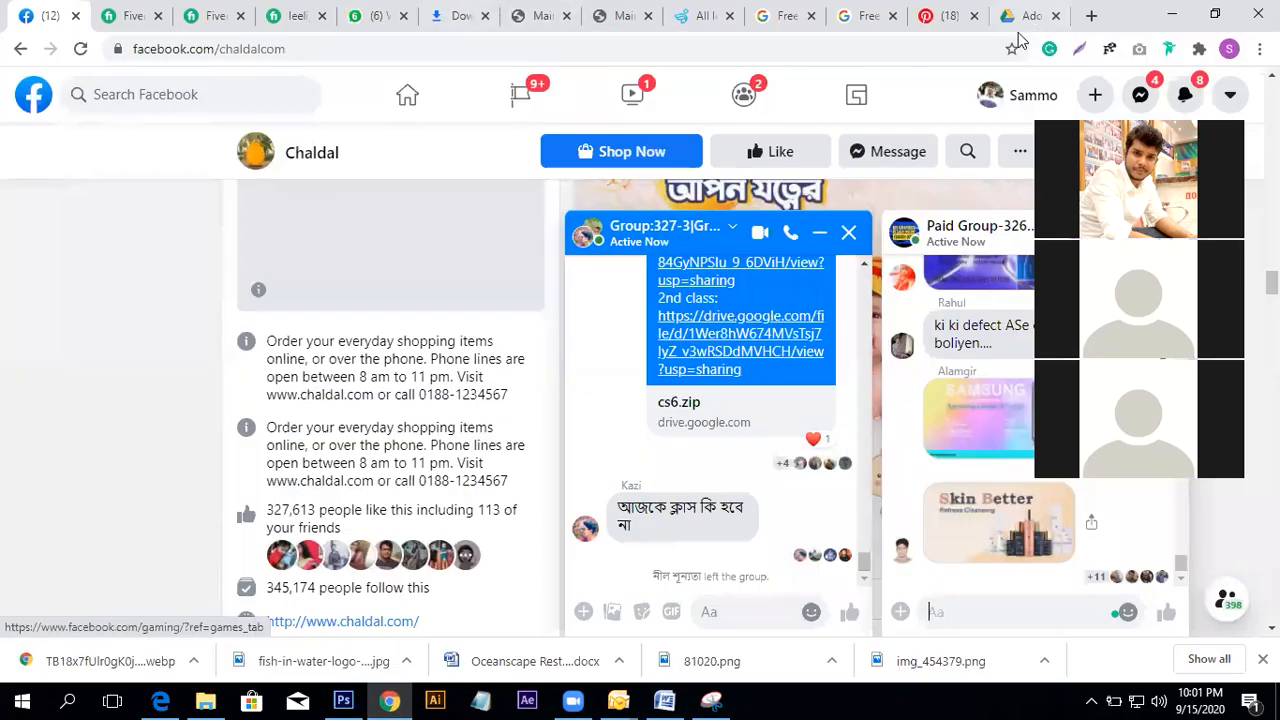
{"action": "left_click", "coordinate": [1091, 15]}
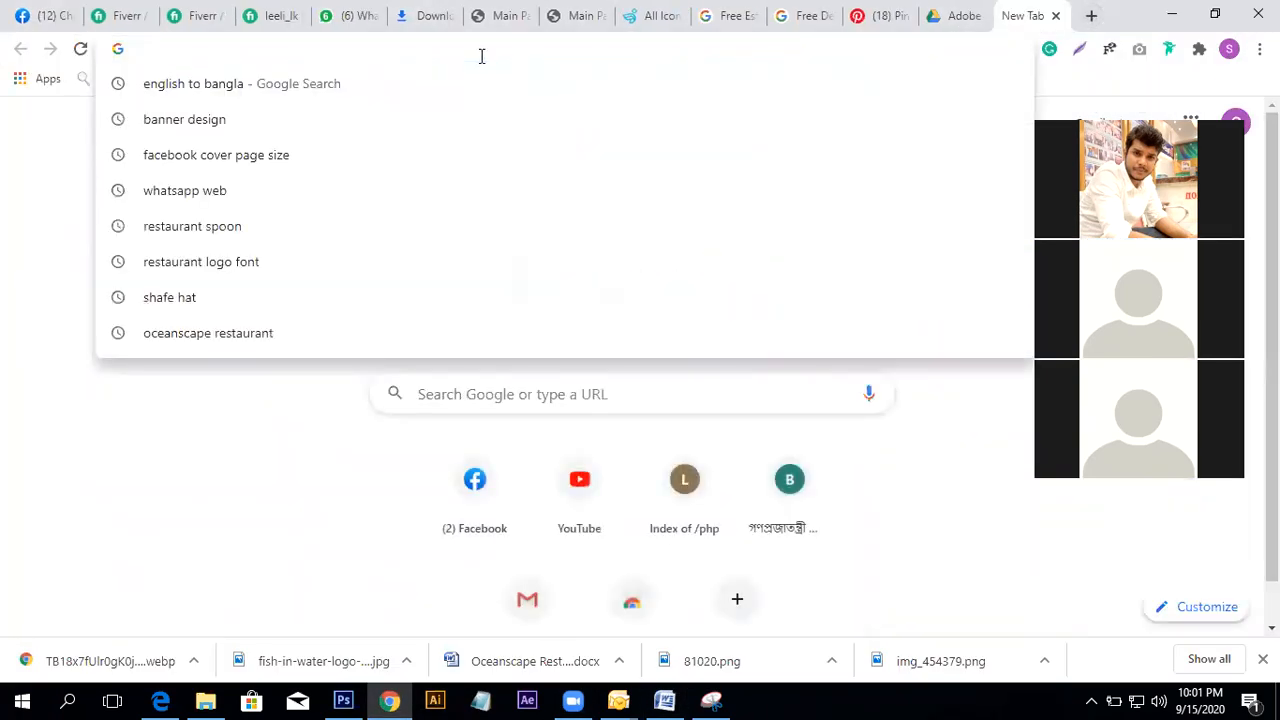
{"action": "type", "text": "png pod"}
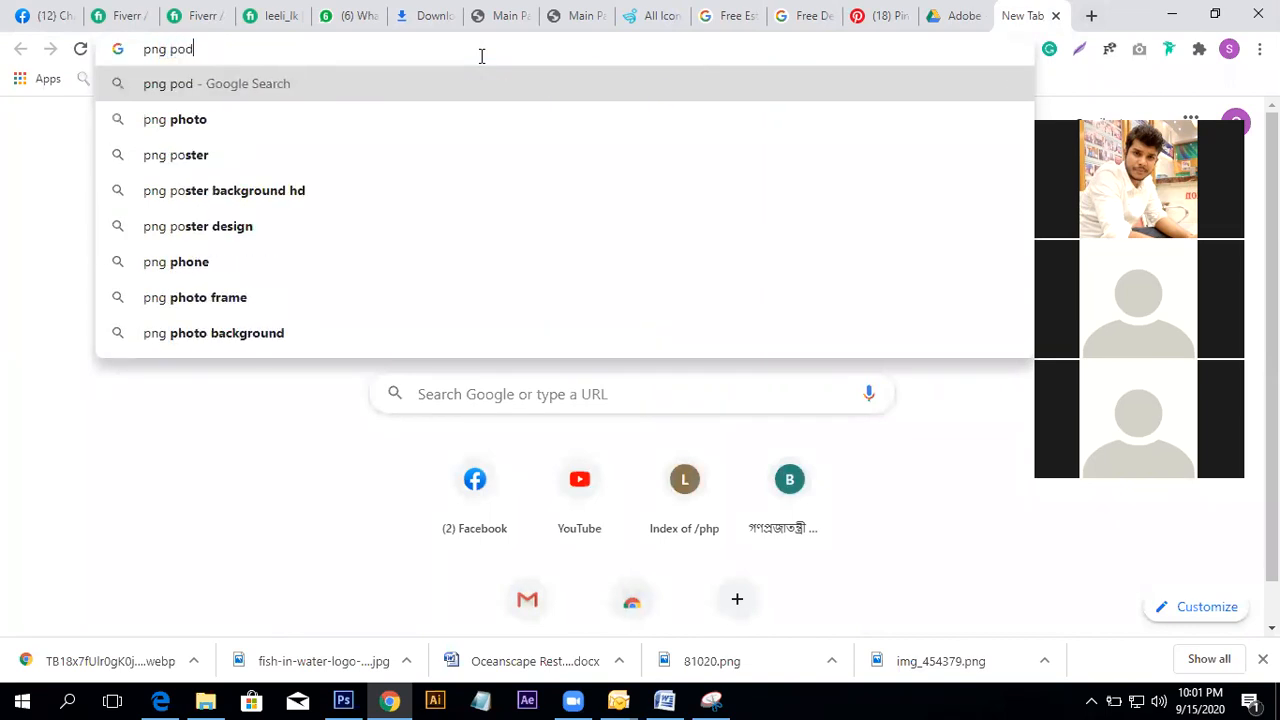
{"action": "type", "text": "uct"}
{"action": "key", "text": "Return"}
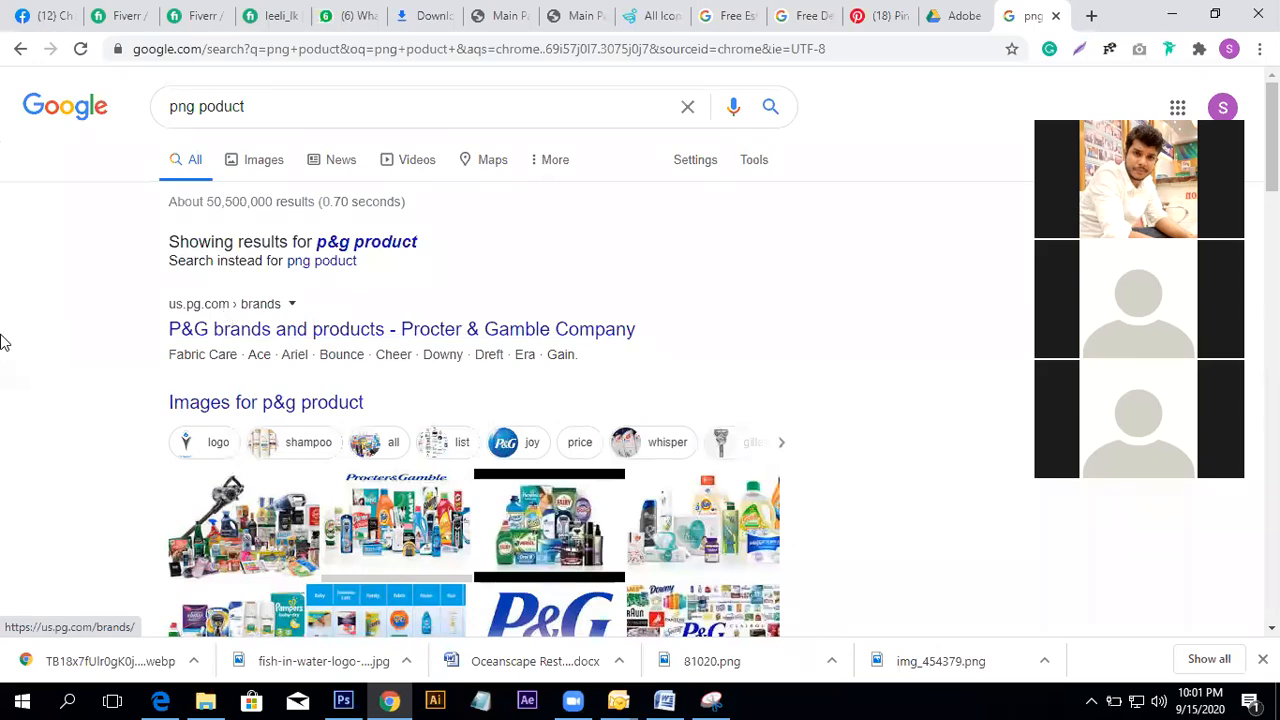
{"action": "left_click", "coordinate": [281, 174]}
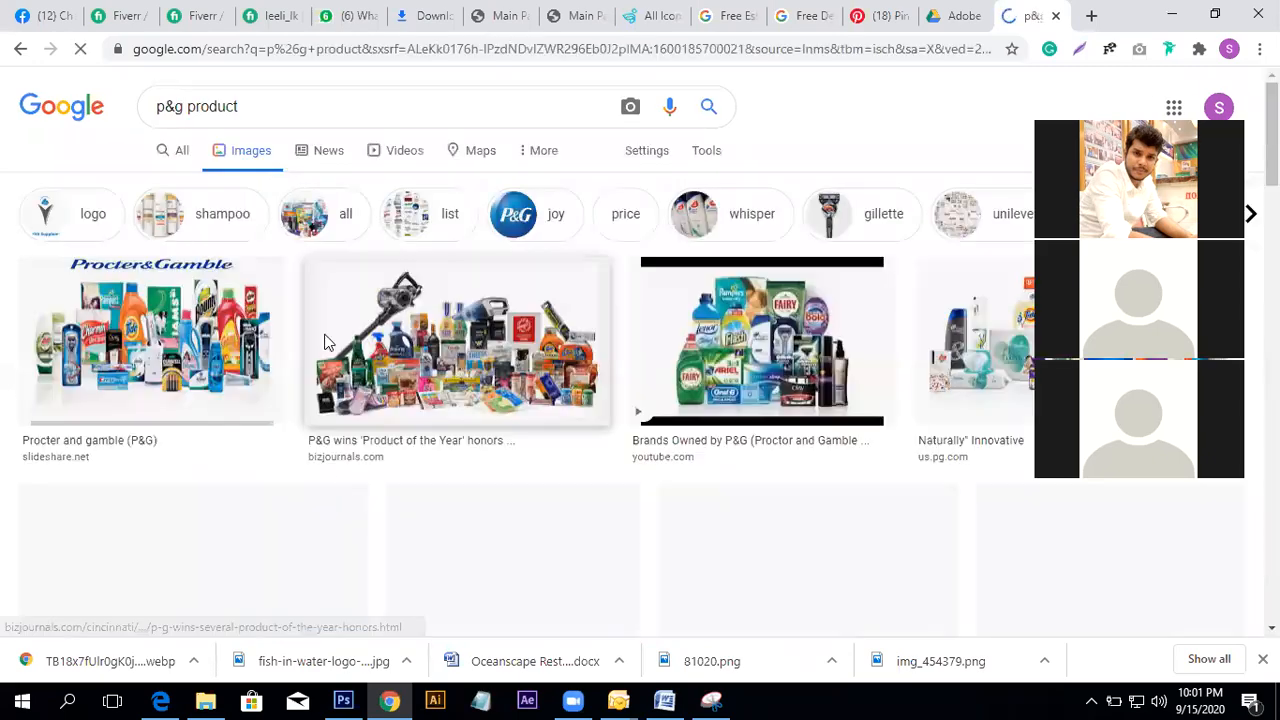
{"action": "scroll", "coordinate": [550, 278], "scroll_direction": "down", "scroll_amount": 5}
{"action": "scroll", "coordinate": [550, 278], "scroll_direction": "up", "scroll_amount": 5}
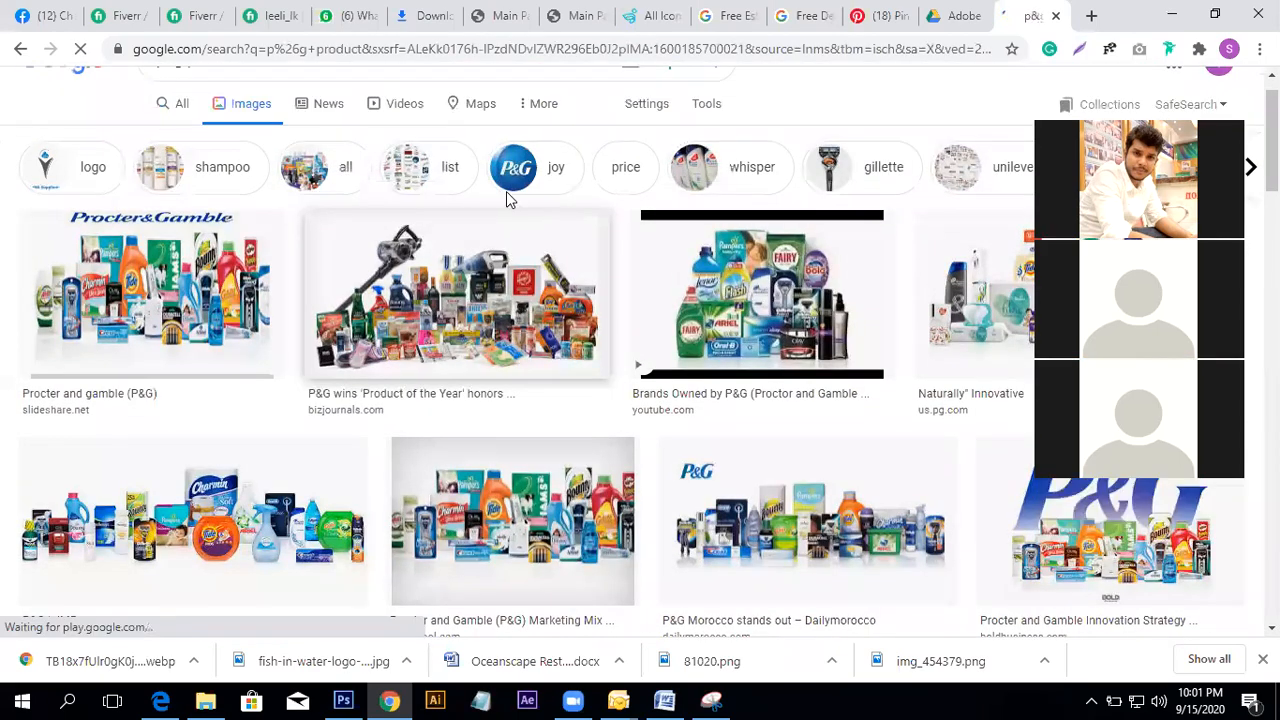
- Rerun the "p&g product" image search and filter the results to transparent images
{"action": "left_click", "coordinate": [709, 106]}
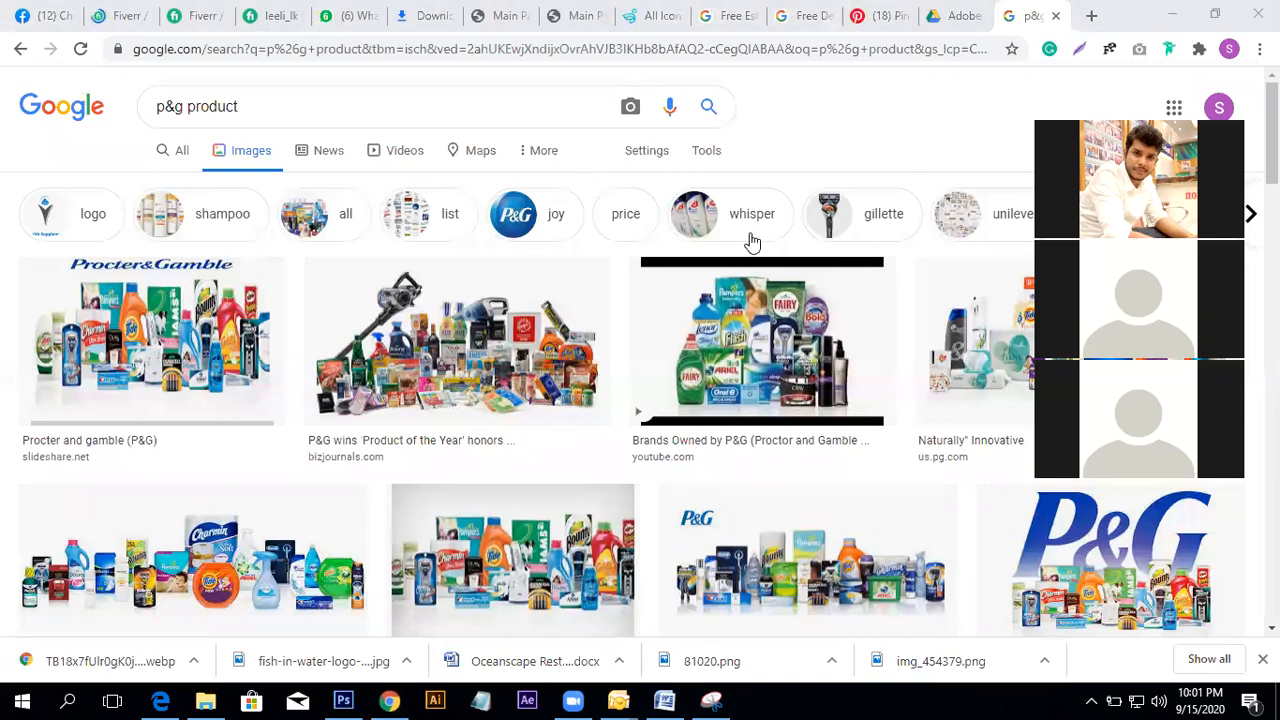
{"action": "left_click", "coordinate": [703, 154]}
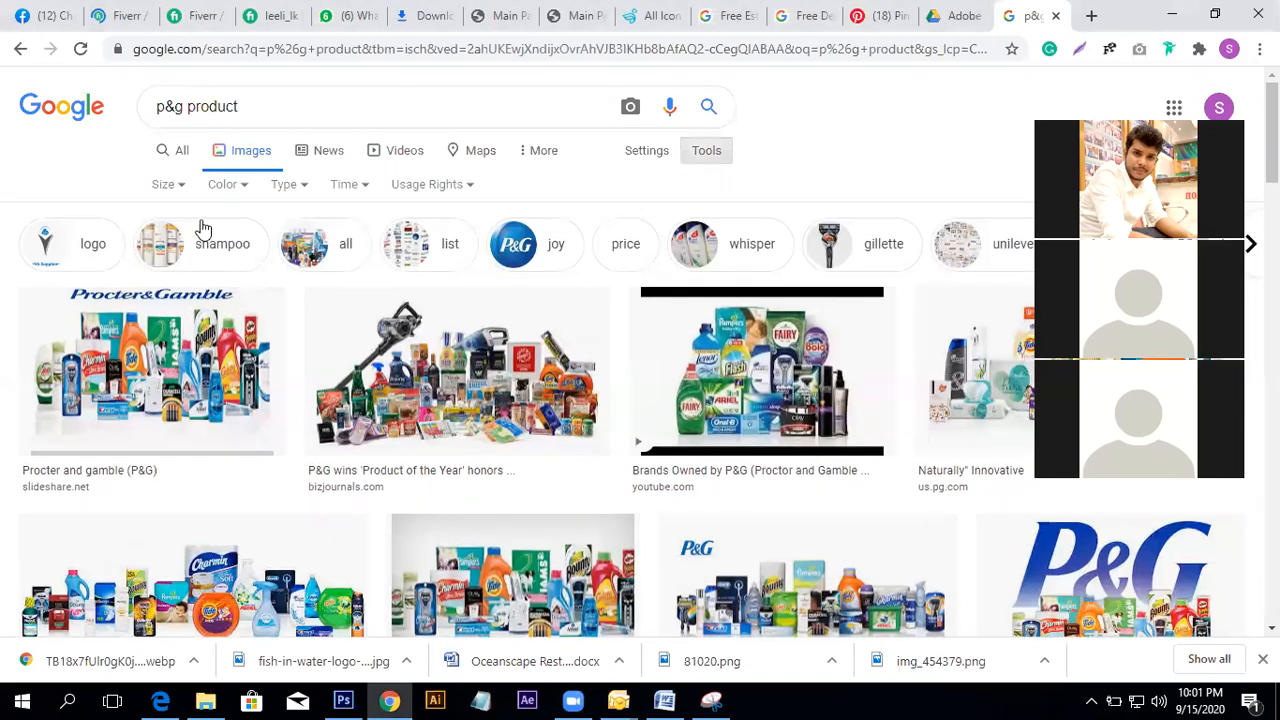
{"action": "left_click", "coordinate": [250, 186]}
{"action": "left_click", "coordinate": [243, 265]}
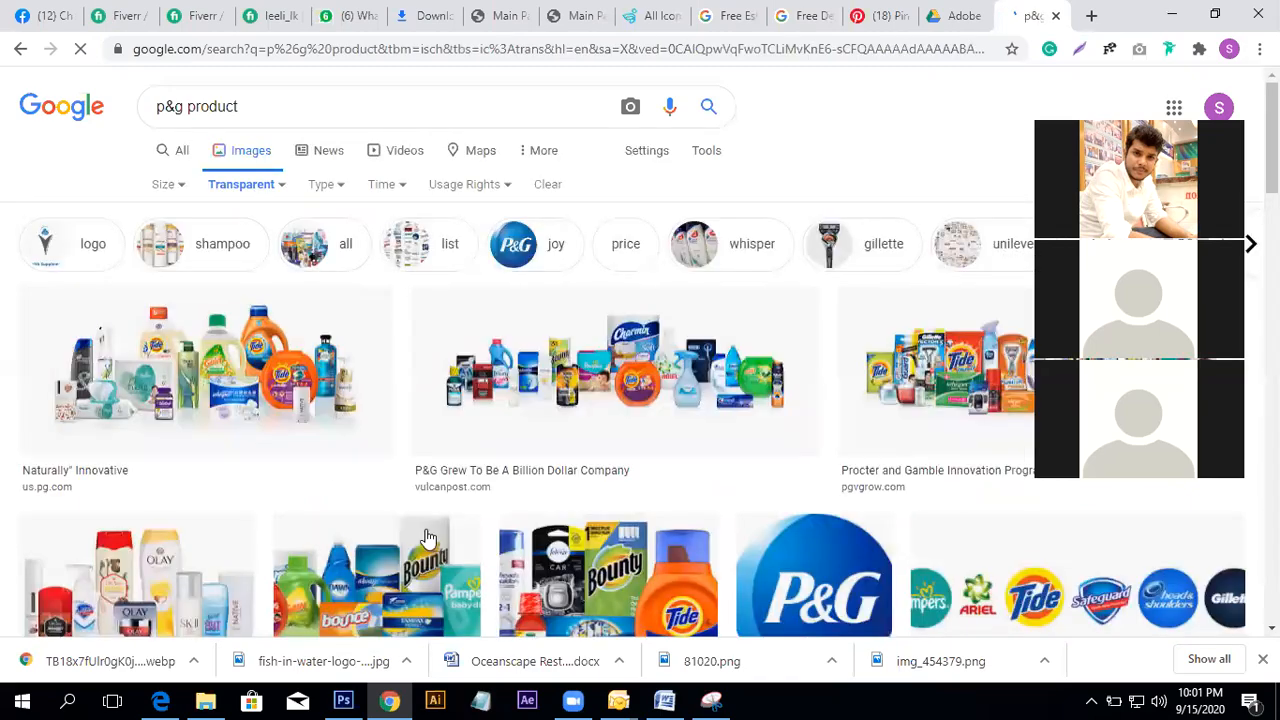
- Browse the transparent product images and preview the Ariel detergent bottle and its related images
{"action": "scroll", "coordinate": [425, 538], "scroll_direction": "down", "scroll_amount": 10}
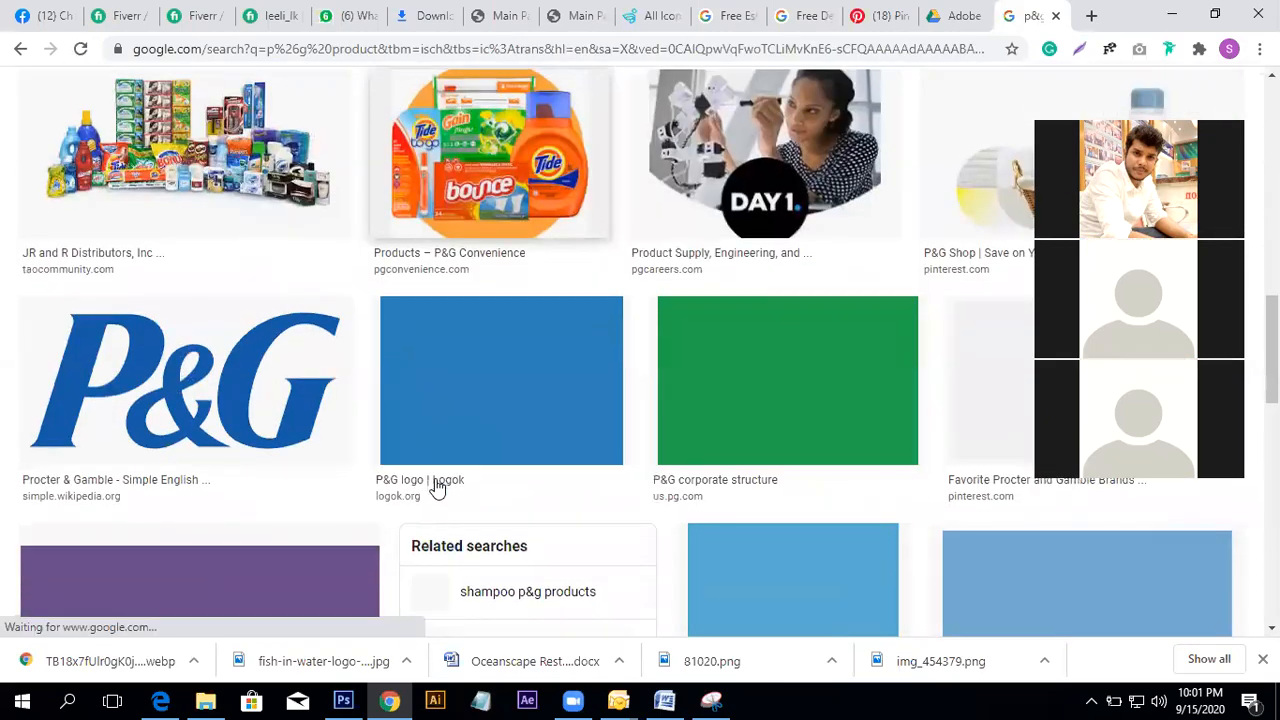
{"action": "scroll", "coordinate": [437, 487], "scroll_direction": "down", "scroll_amount": 6}
{"action": "scroll", "coordinate": [420, 480], "scroll_direction": "up", "scroll_amount": 2}
{"action": "left_click", "coordinate": [262, 322]}
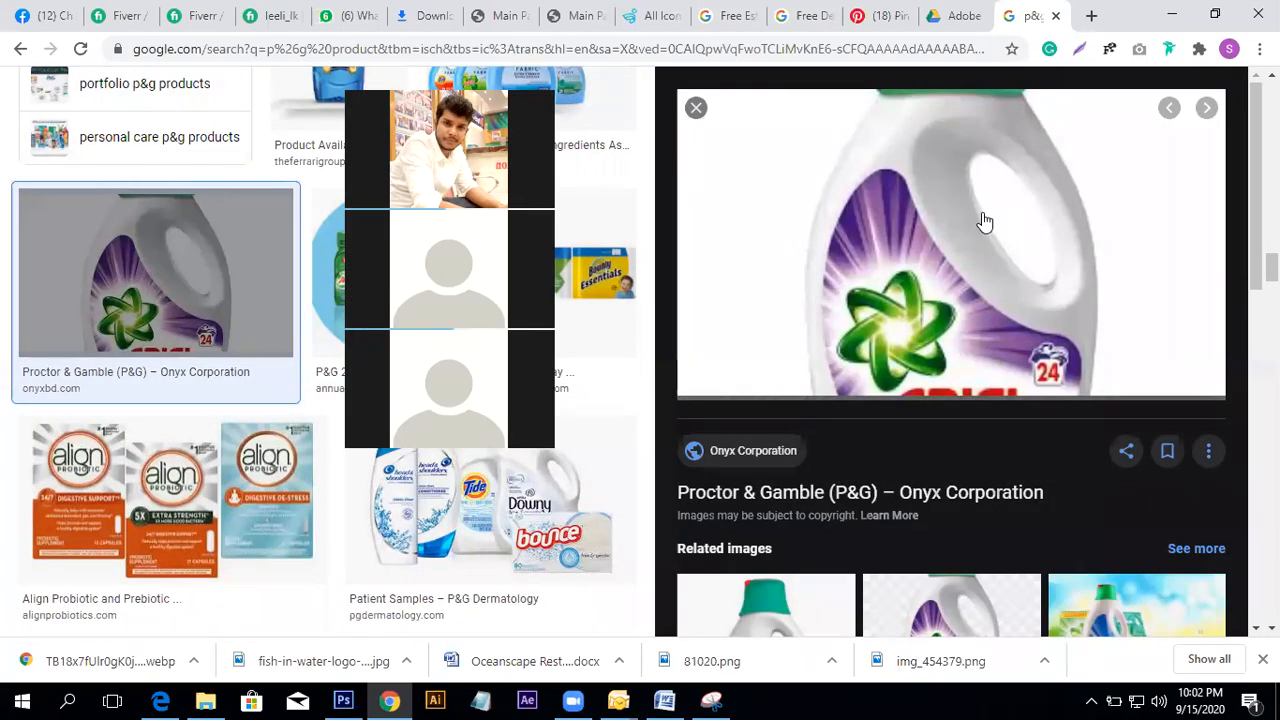
{"action": "scroll", "coordinate": [985, 222], "scroll_direction": "down", "scroll_amount": 5}
{"action": "left_click", "coordinate": [823, 240]}
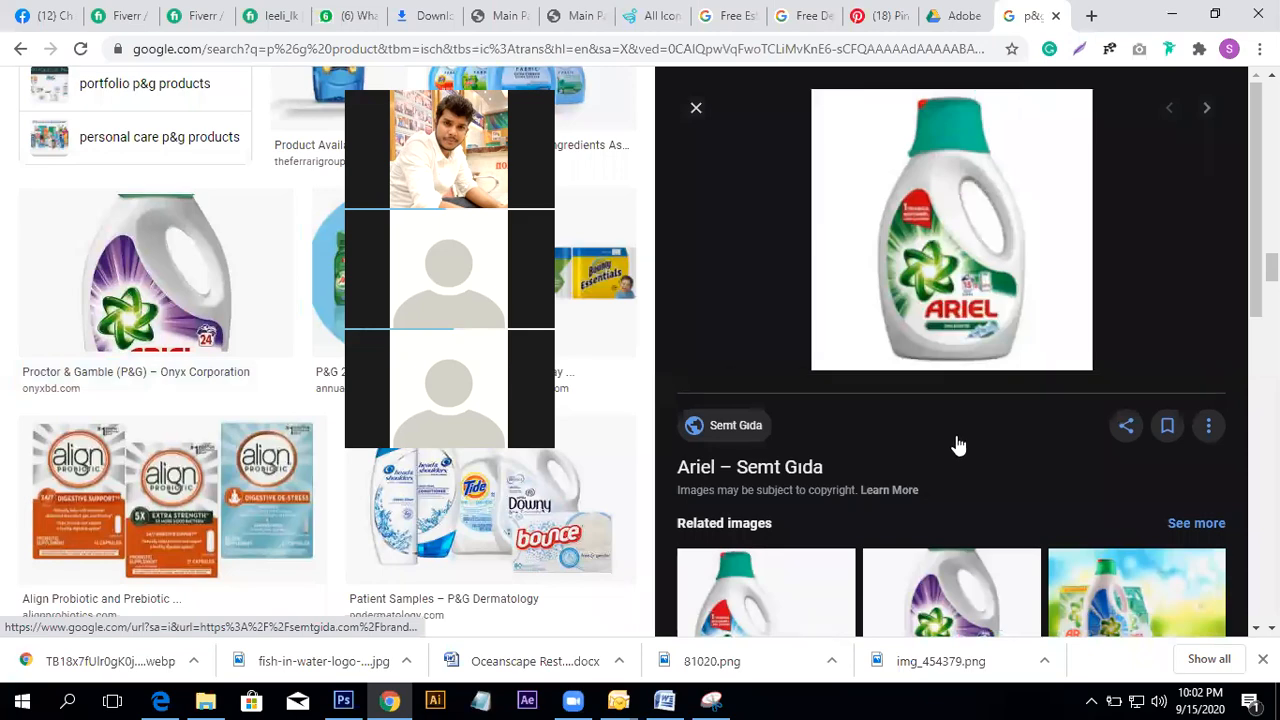
{"action": "scroll", "coordinate": [957, 446], "scroll_direction": "down", "scroll_amount": 4}
{"action": "scroll", "coordinate": [806, 312], "scroll_direction": "down", "scroll_amount": 3}
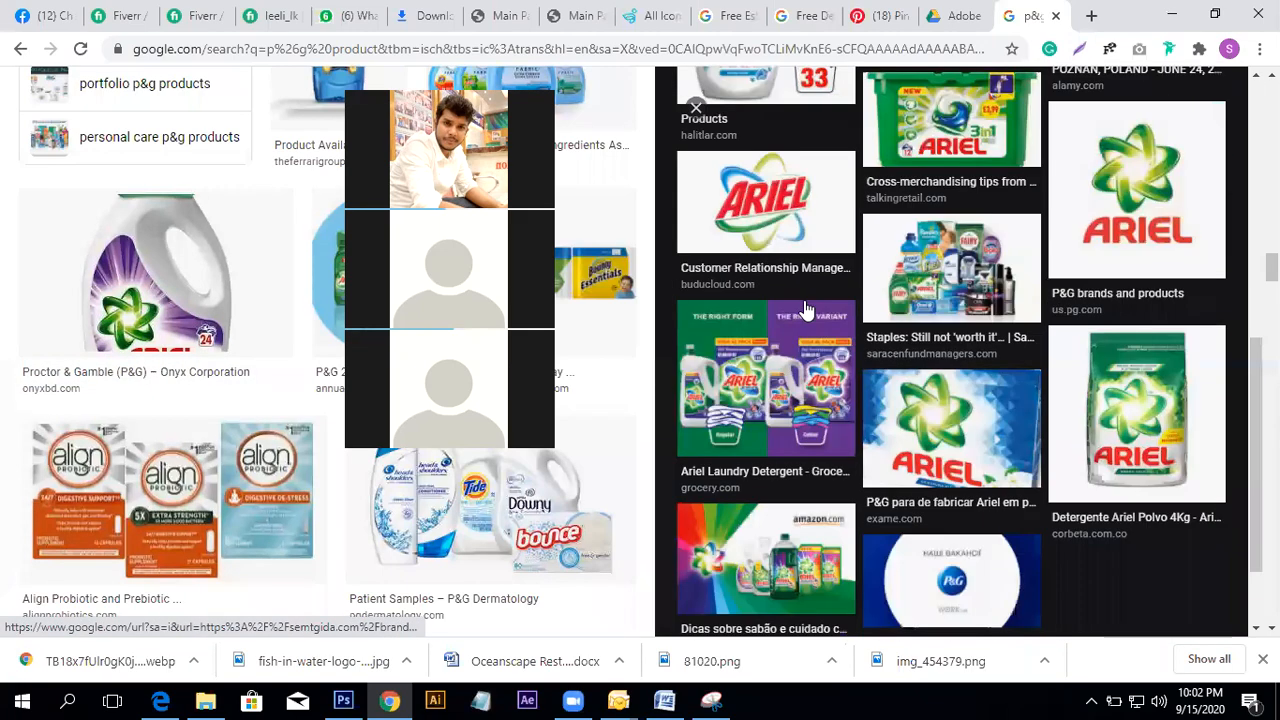
{"action": "scroll", "coordinate": [808, 308], "scroll_direction": "up", "scroll_amount": 10}
{"action": "right_click", "coordinate": [988, 236]}
{"action": "left_click", "coordinate": [1022, 428]}
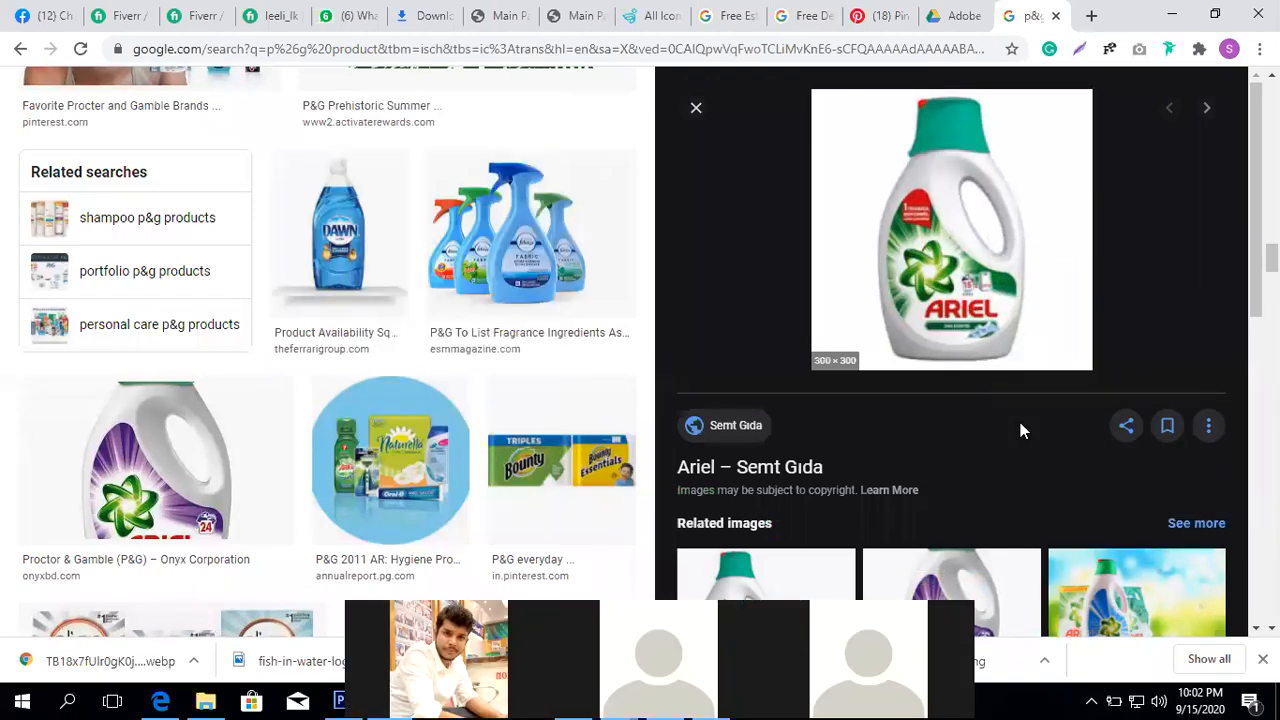
{"action": "scroll", "coordinate": [531, 480], "scroll_direction": "up", "scroll_amount": 10}
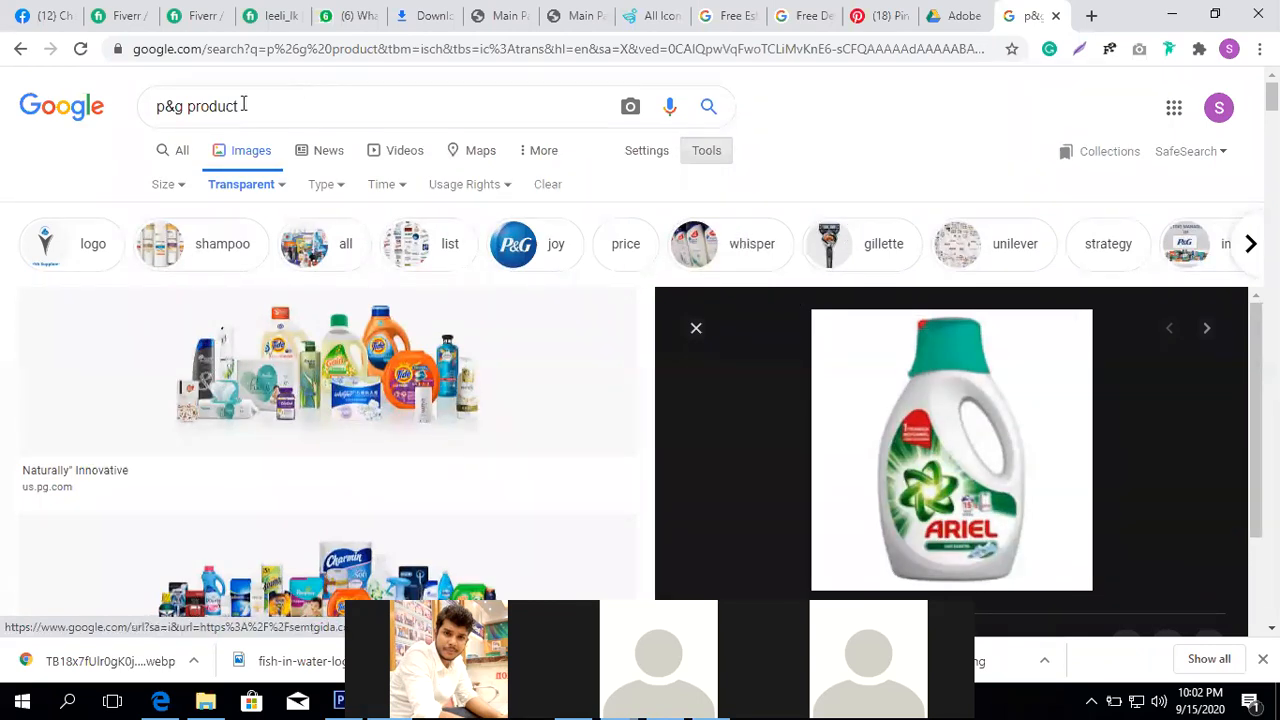
- Change the image search to "png product" and look through the results
{"action": "left_click", "coordinate": [172, 107]}
{"action": "type", "text": "n"}
{"action": "key", "text": "BackSpace"}
{"action": "key", "text": "Return"}
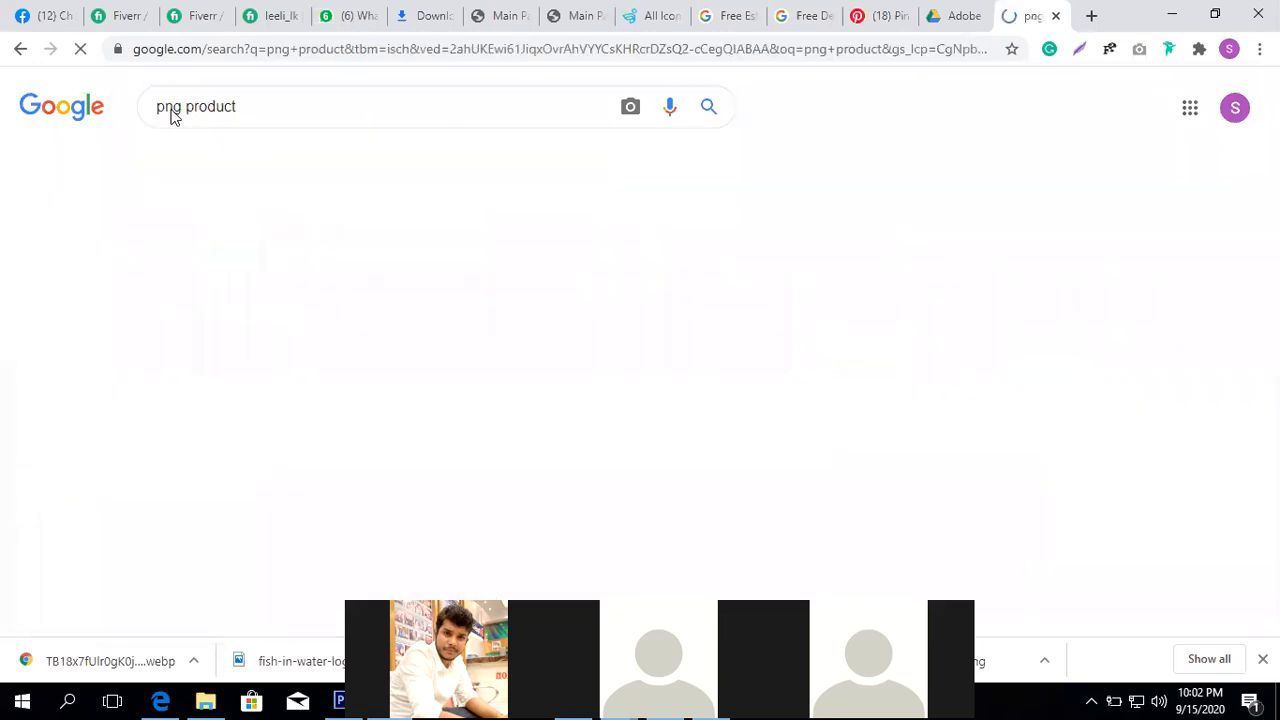
{"action": "scroll", "coordinate": [579, 459], "scroll_direction": "down", "scroll_amount": 2}
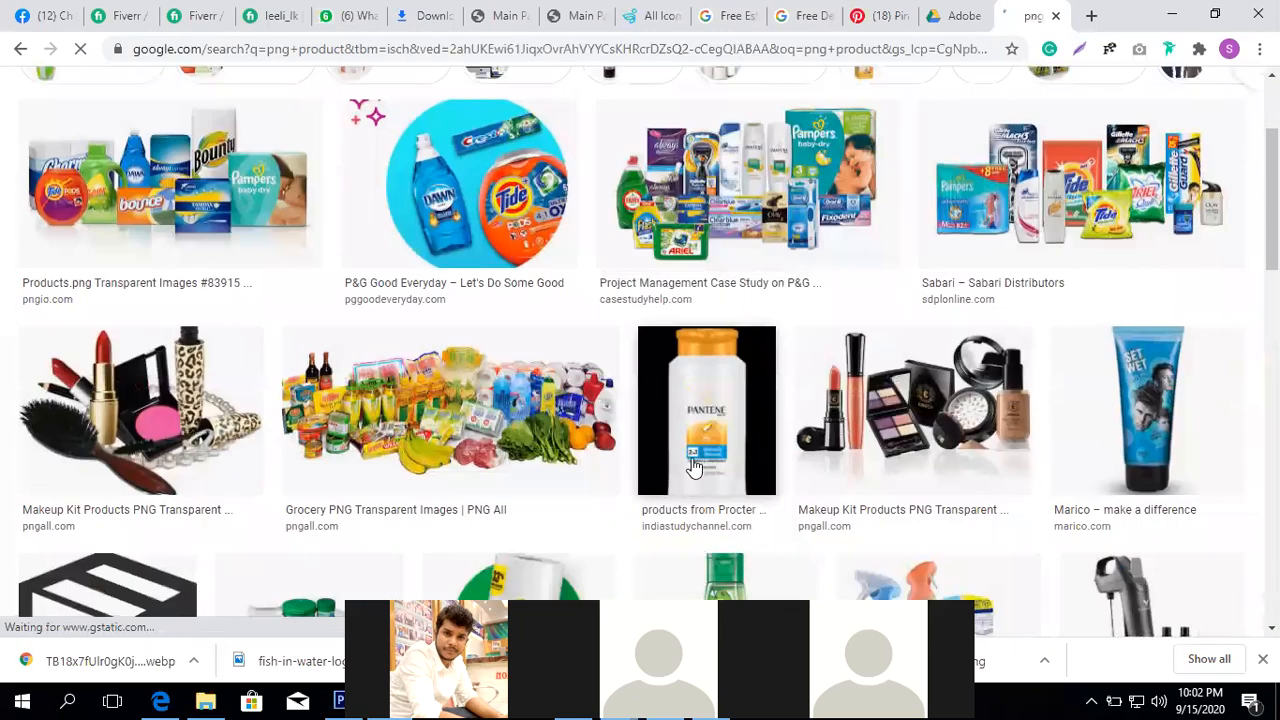
- Preview the Set Wet hair gel tube, open its related Stylecraze image, and save it as the JPEG 10.-Set-Wet-Style-Cool-Hold-Gel
{"action": "left_click", "coordinate": [1168, 370]}
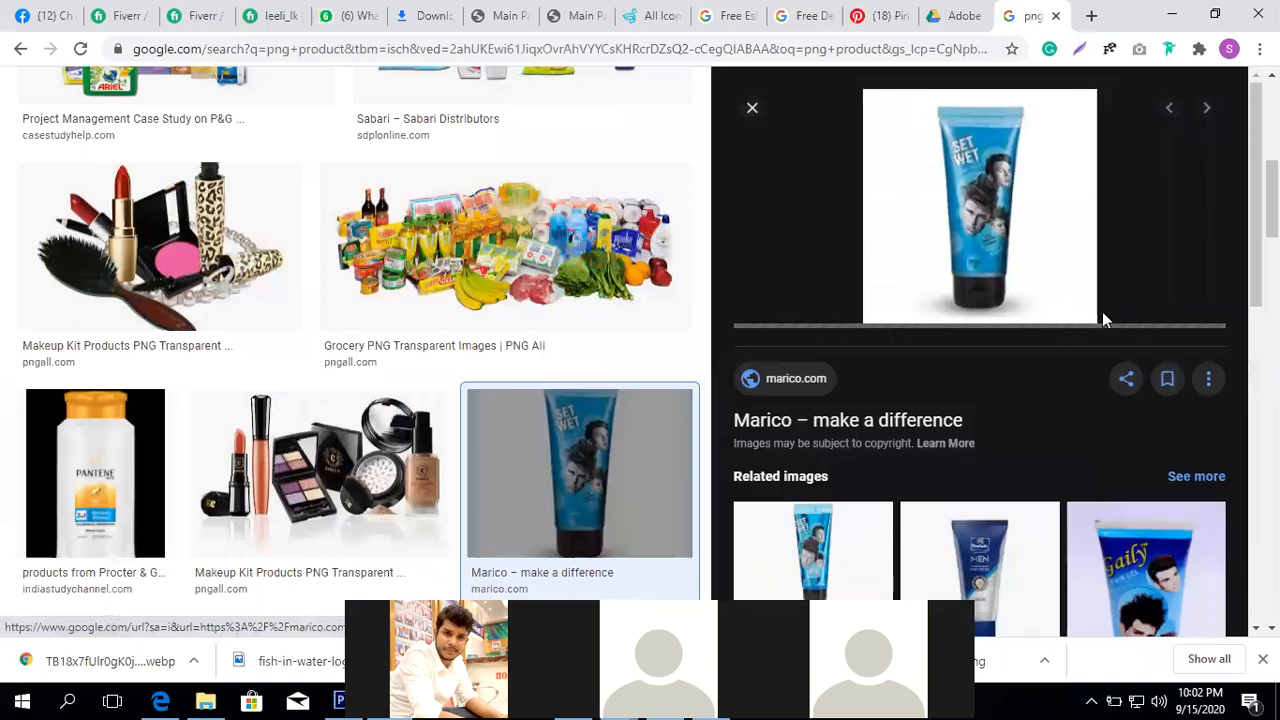
{"action": "right_click", "coordinate": [978, 190]}
{"action": "scroll", "coordinate": [846, 451], "scroll_direction": "down", "scroll_amount": 3}
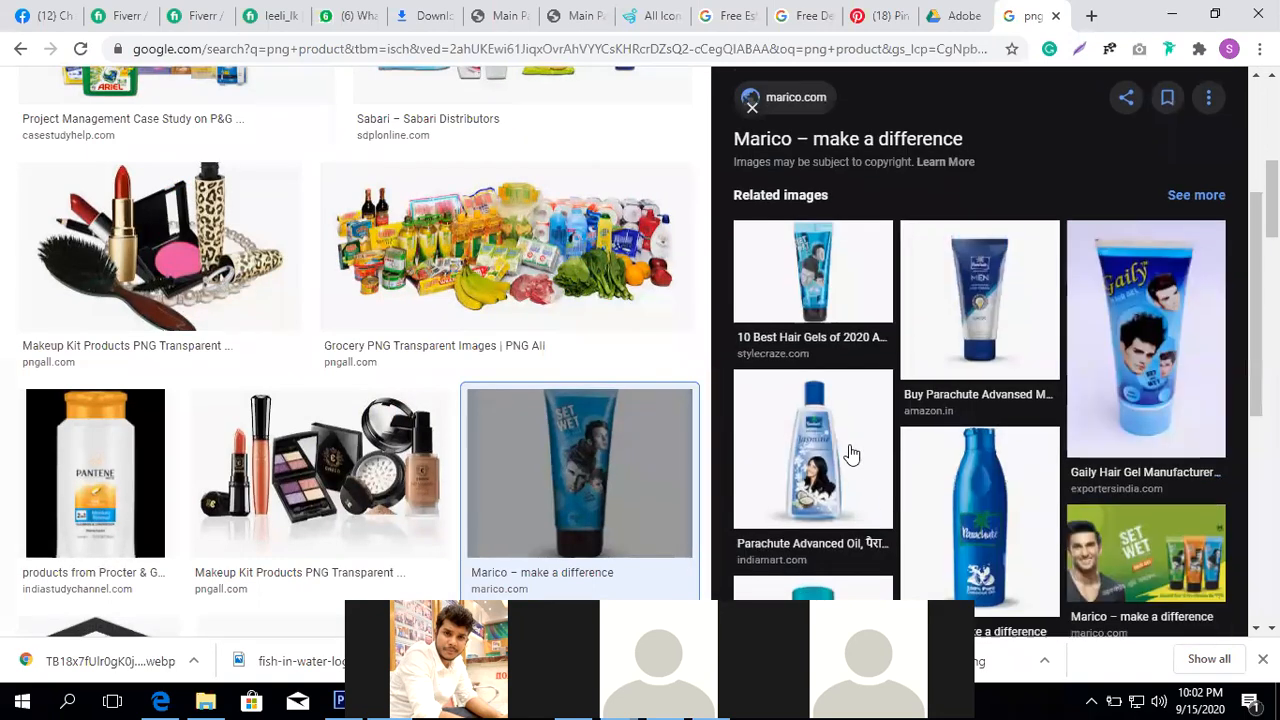
{"action": "left_click", "coordinate": [857, 318]}
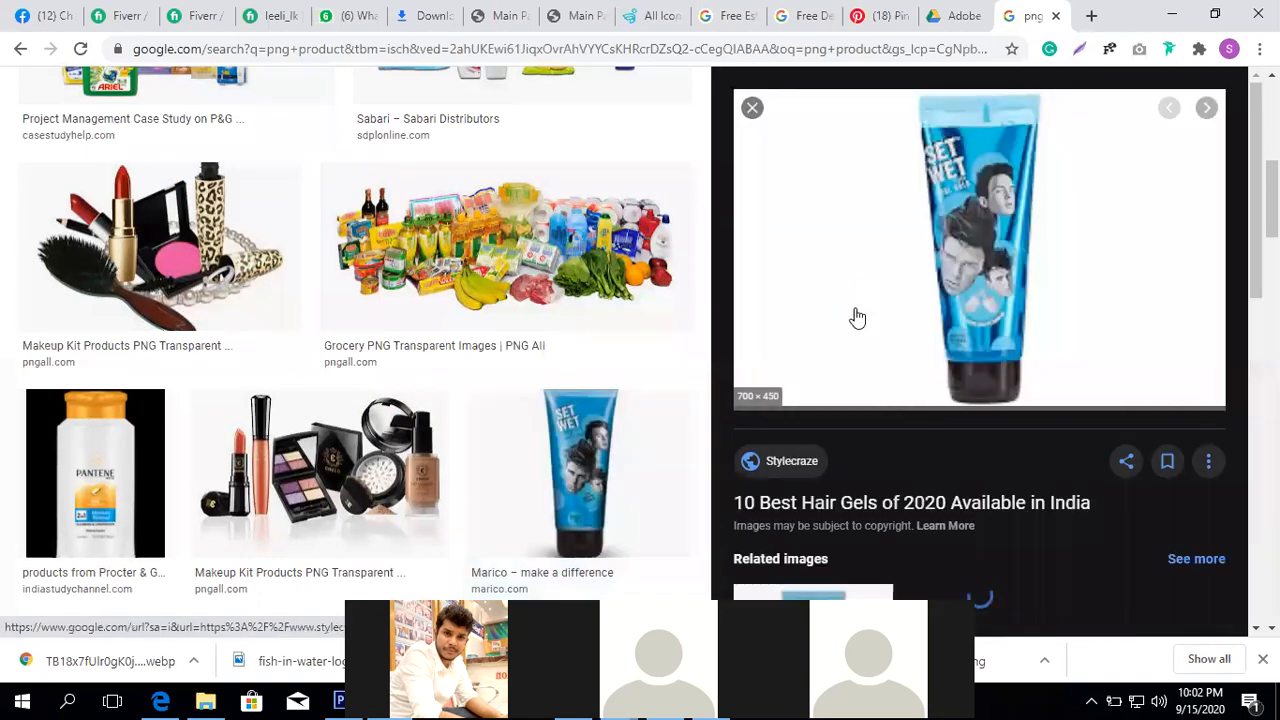
{"action": "right_click", "coordinate": [958, 186]}
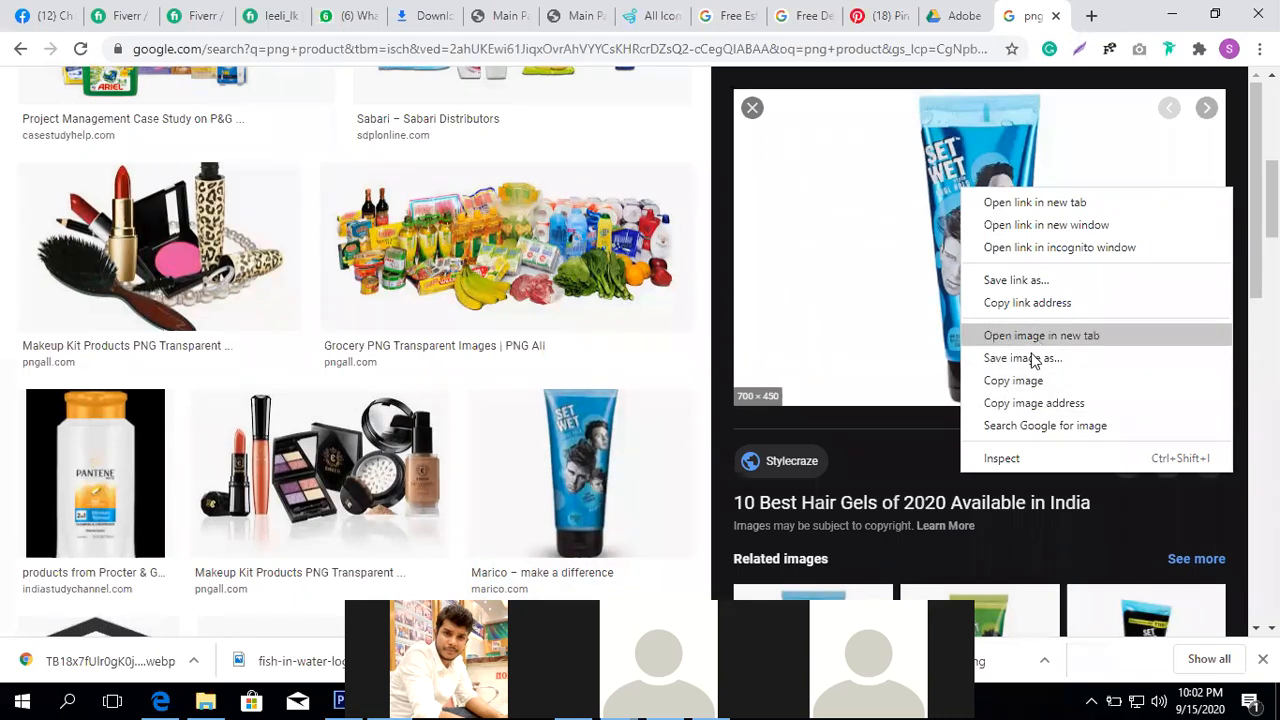
{"action": "left_click", "coordinate": [1035, 359]}
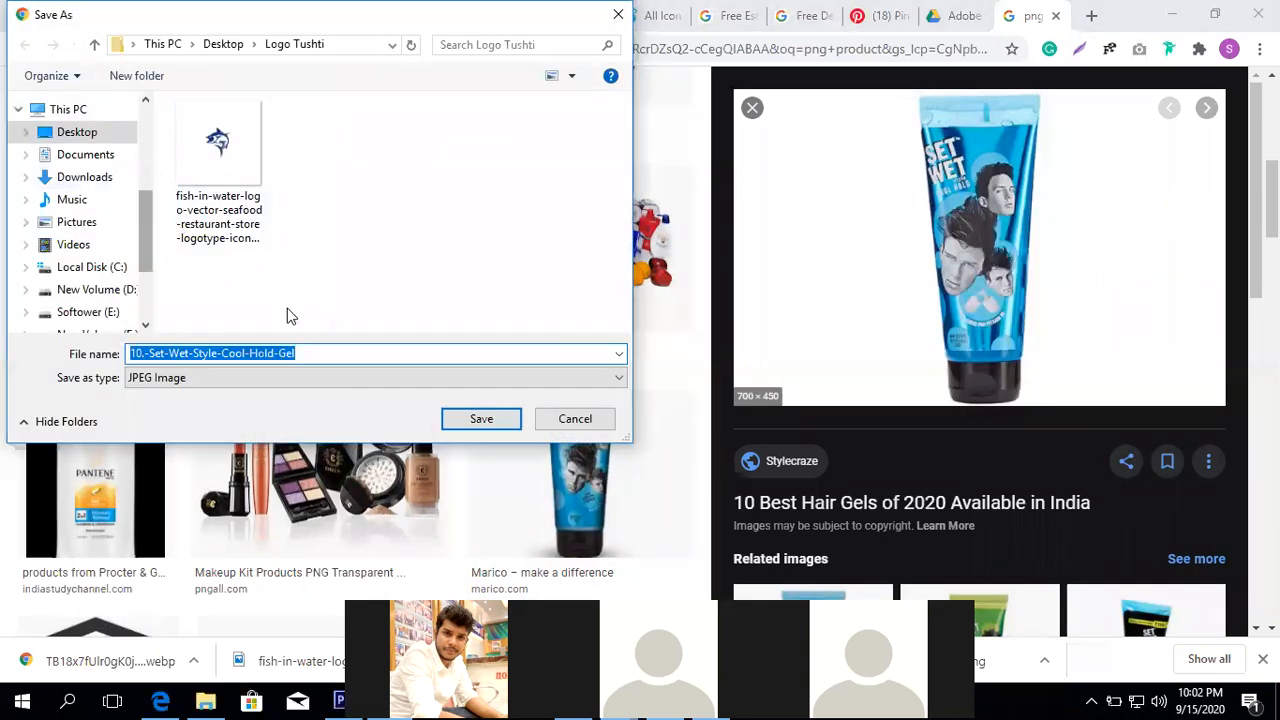
{"action": "key", "text": "Return"}
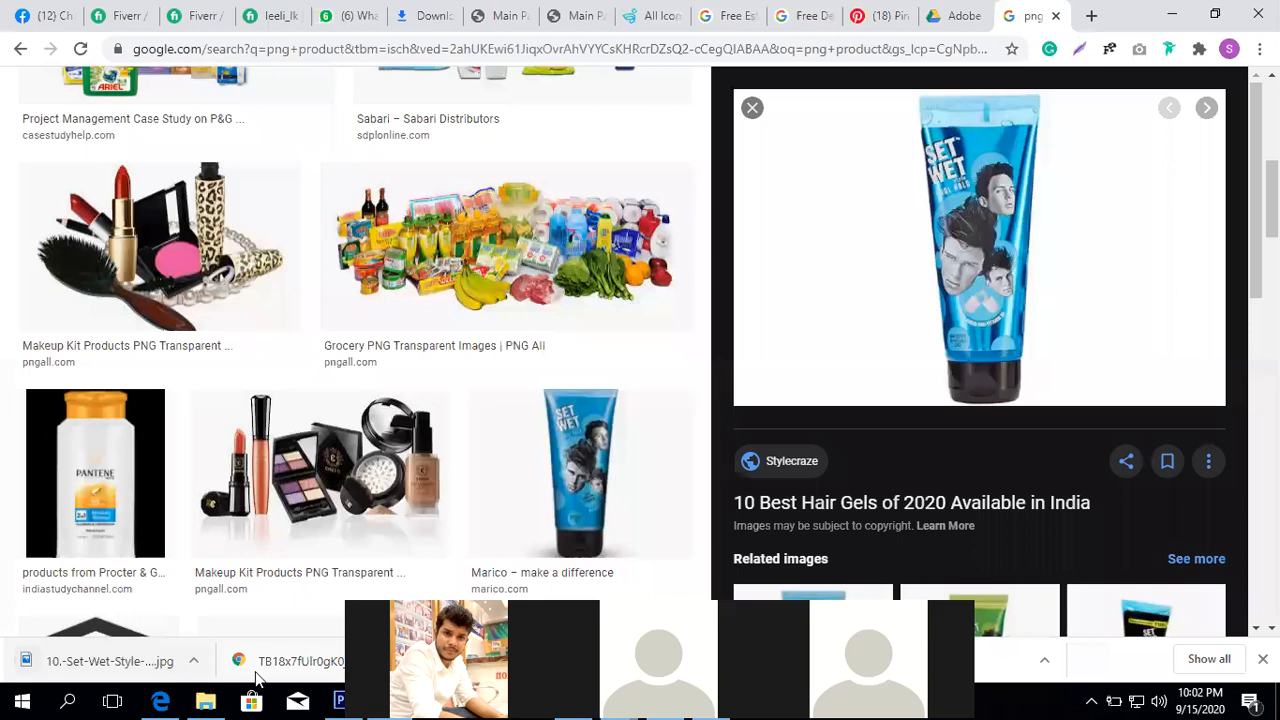
- Place the downloaded Set Wet image into the Untitled-1 document in Photoshop and shift it slightly left
{"action": "left_click_drag", "start_coordinate": [100, 662], "coordinate": [831, 597]}
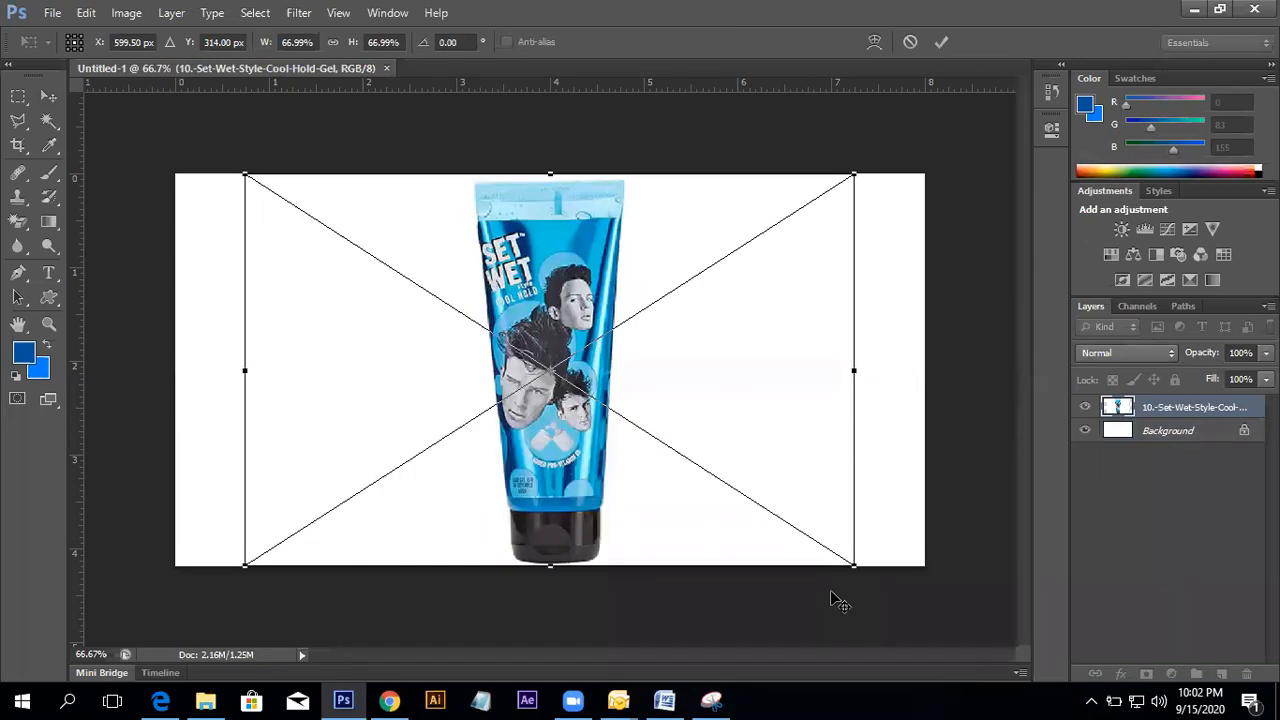
{"action": "key", "text": "Return"}
{"action": "mouse_move", "coordinate": [552, 274]}
{"action": "left_mouse_down"}
{"action": "mouse_move", "coordinate": [528, 278]}
{"action": "mouse_move", "coordinate": [542, 296]}
{"action": "left_mouse_up"}
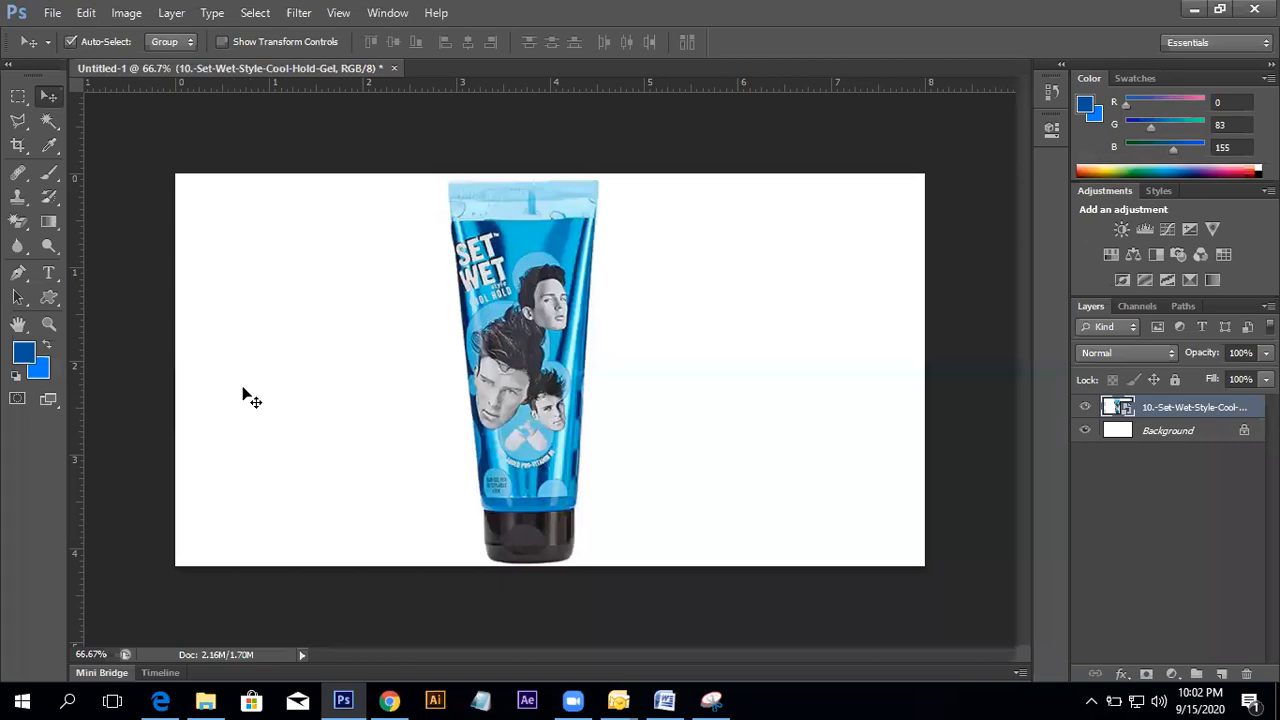
- Scale the hair gel image down to about 42% and move it slightly right of the canvas centre
{"action": "key", "text": "ctrl+t"}
{"action": "left_click_drag", "start_coordinate": [828, 170], "coordinate": [745, 228]}
{"action": "left_click_drag", "start_coordinate": [579, 250], "coordinate": [622, 250]}
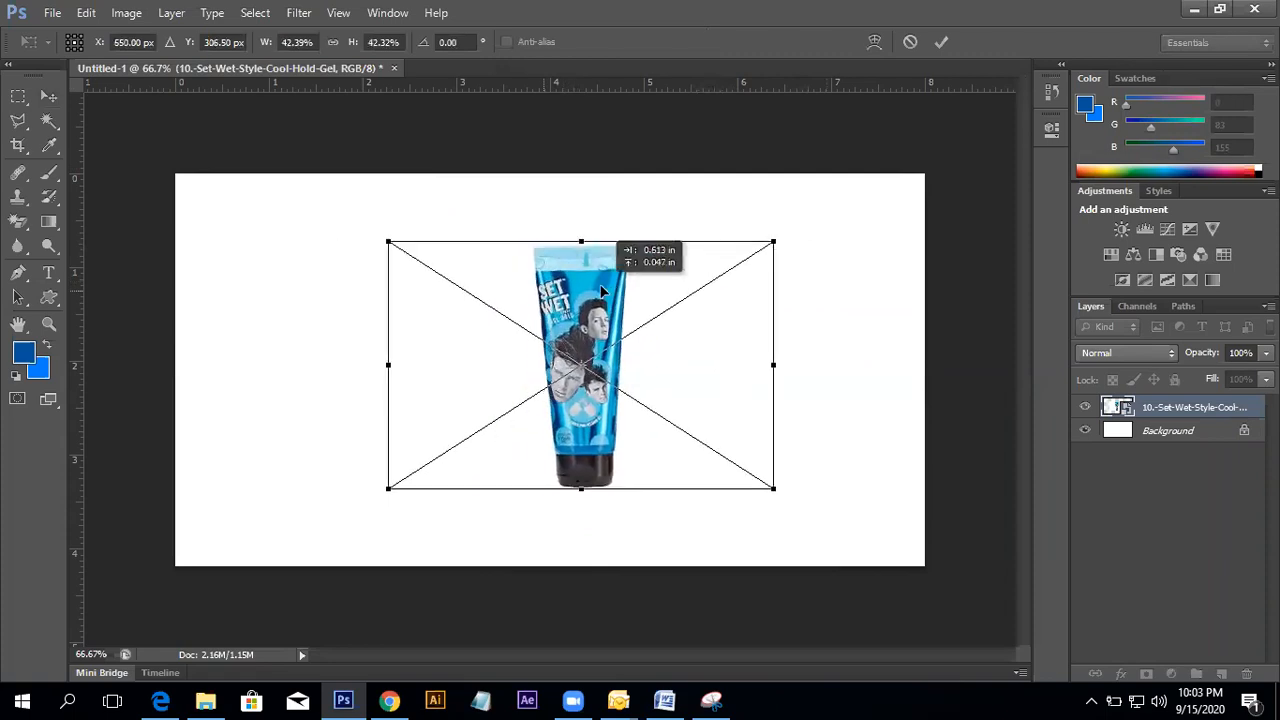
{"action": "key", "text": "Return"}
{"action": "left_click_drag", "start_coordinate": [584, 318], "coordinate": [615, 318]}
- Hide the Background layer and select the hair gel tube with the Quick Selection Tool
{"action": "left_click", "coordinate": [1084, 431]}
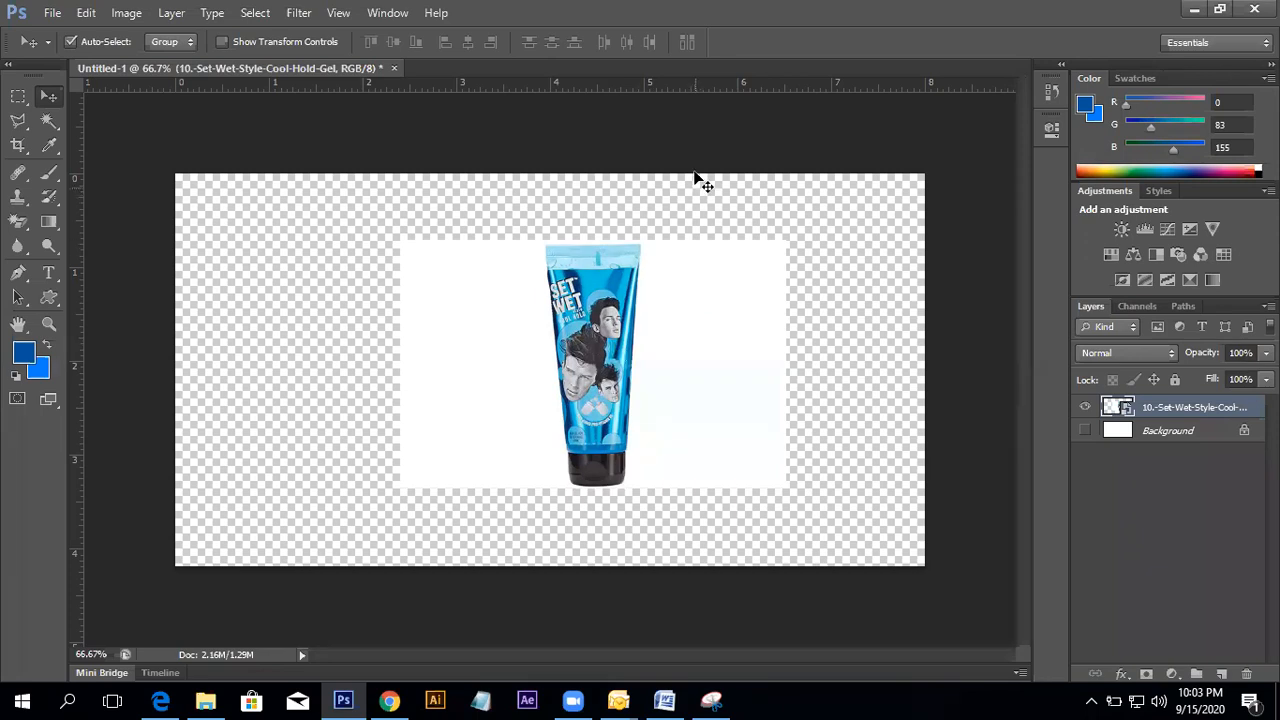
{"action": "left_click", "coordinate": [49, 121]}
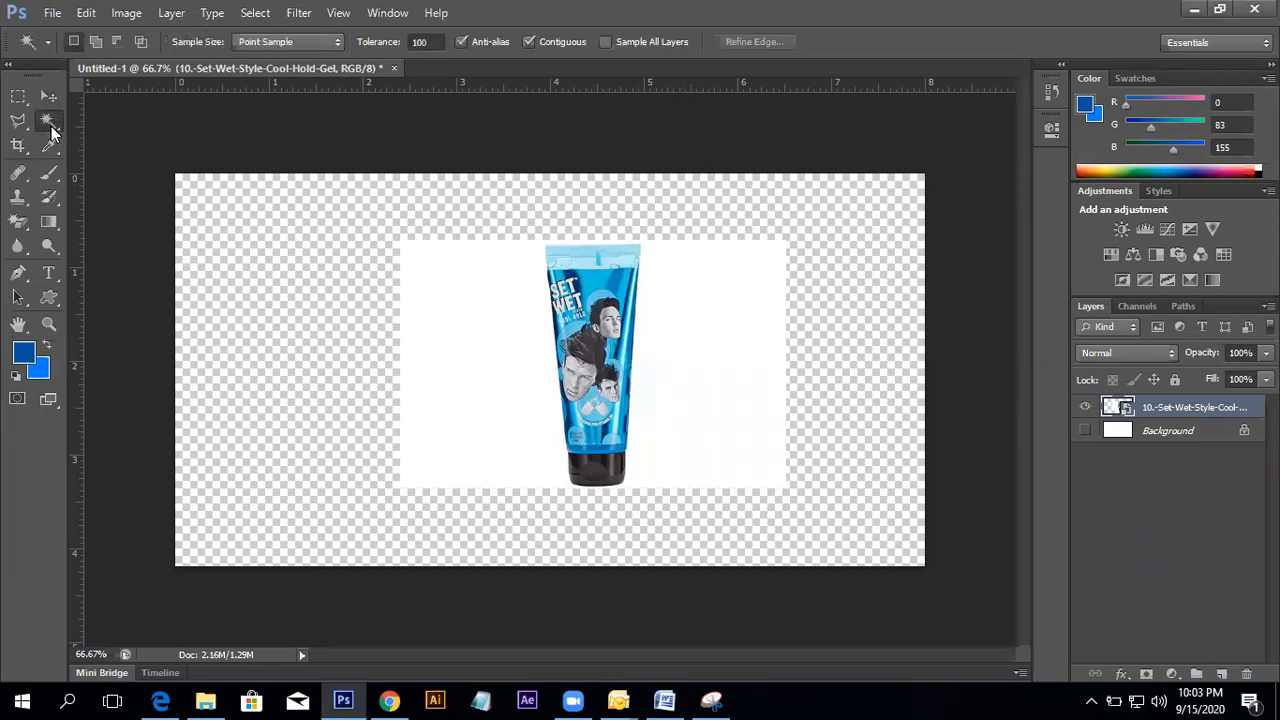
{"action": "right_click", "coordinate": [51, 127]}
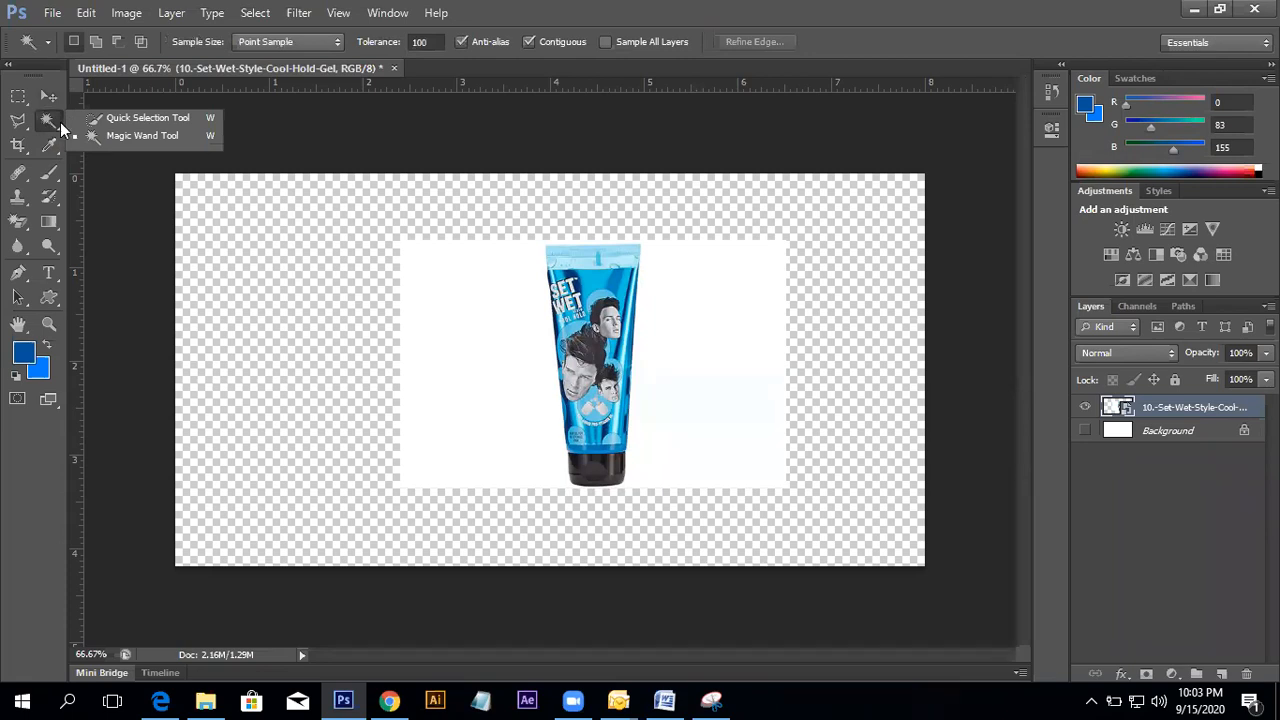
{"action": "left_click", "coordinate": [103, 120]}
{"action": "scroll", "coordinate": [671, 313], "scroll_direction": "up", "scroll_amount": 1}
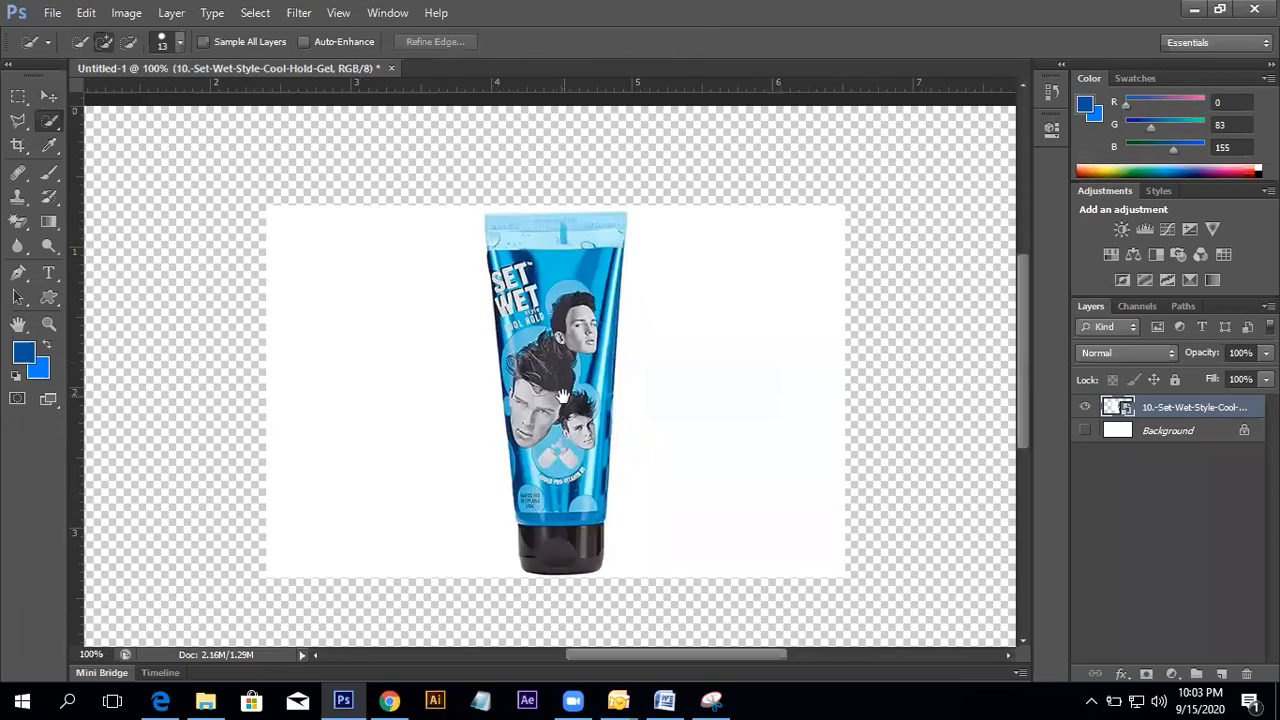
{"action": "mouse_move", "coordinate": [549, 288]}
{"action": "left_mouse_down"}
{"action": "mouse_move", "coordinate": [578, 375]}
{"action": "mouse_move", "coordinate": [522, 530]}
{"action": "mouse_move", "coordinate": [548, 553]}
{"action": "mouse_move", "coordinate": [500, 222]}
{"action": "mouse_move", "coordinate": [588, 216]}
{"action": "mouse_move", "coordinate": [604, 250]}
{"action": "mouse_move", "coordinate": [586, 457]}
{"action": "mouse_move", "coordinate": [599, 510]}
{"action": "left_mouse_up"}
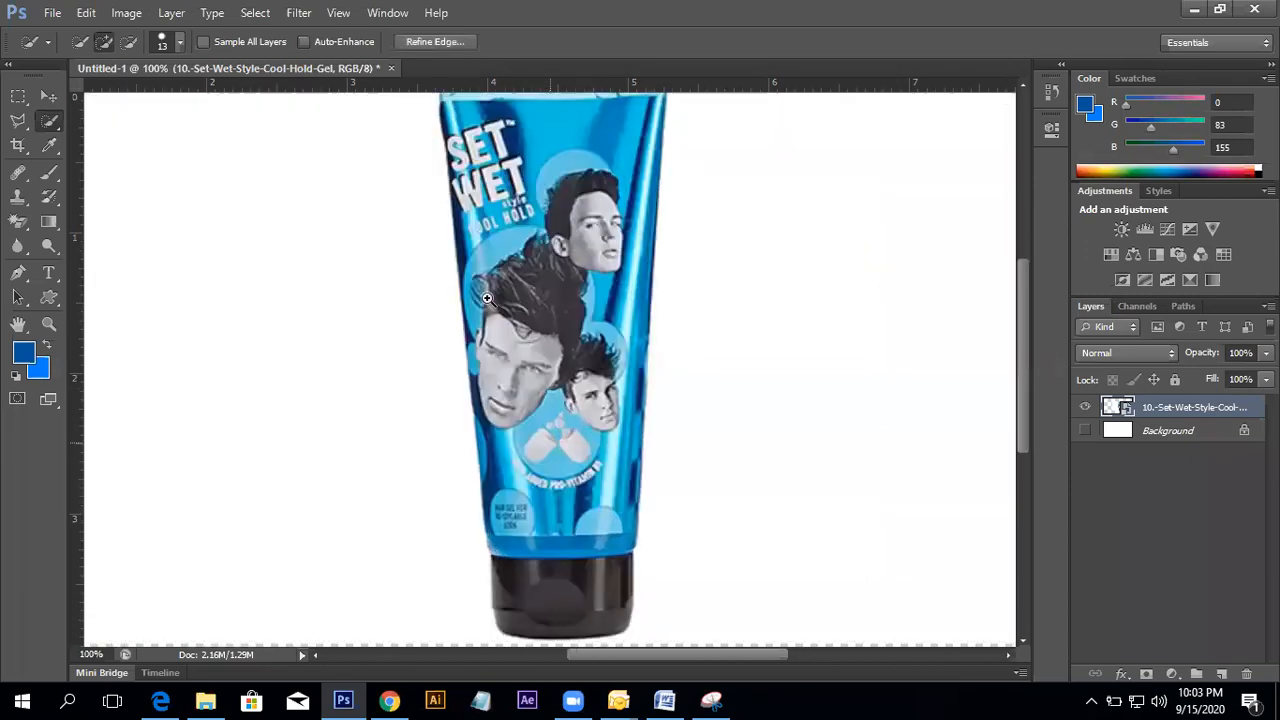
- Extend the quick selection to cover the tube's missed left edge and top
{"action": "key", "text": "ctrl+plus"}
{"action": "key", "text": "ctrl+plus"}
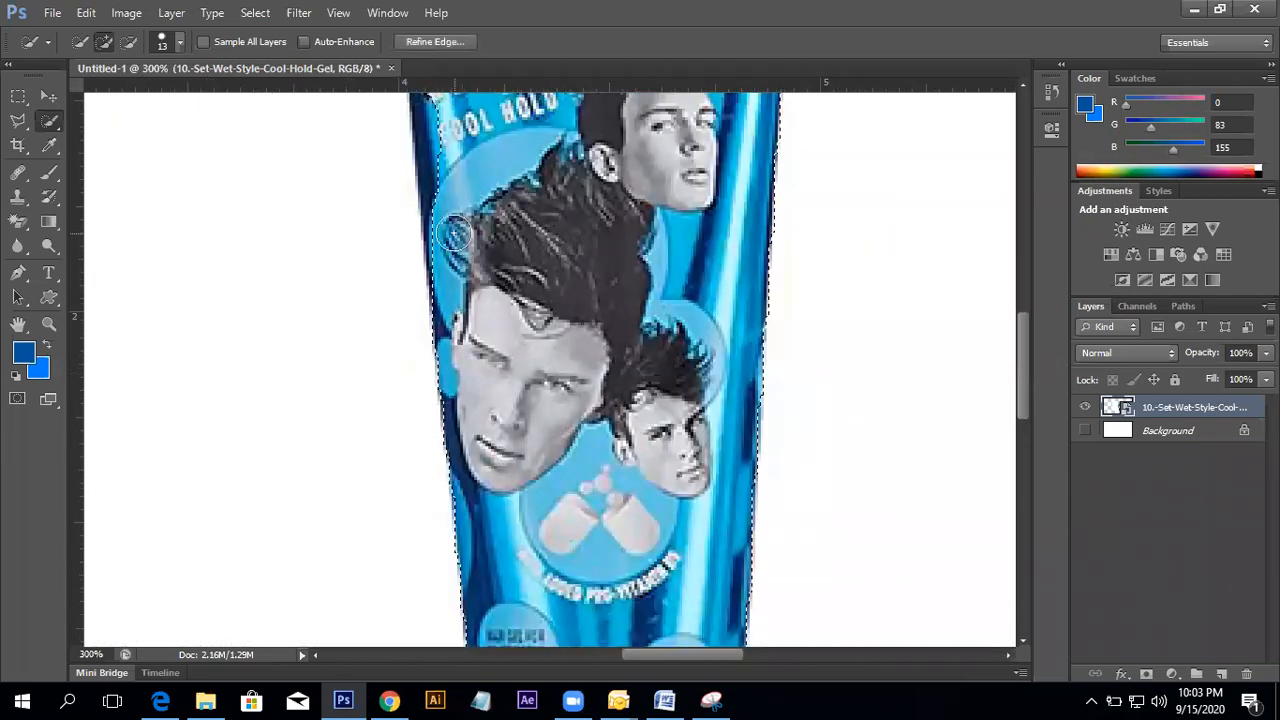
{"action": "key", "text": "ctrl+minus"}
{"action": "scroll", "coordinate": [450, 180], "scroll_direction": "up", "scroll_amount": 2}
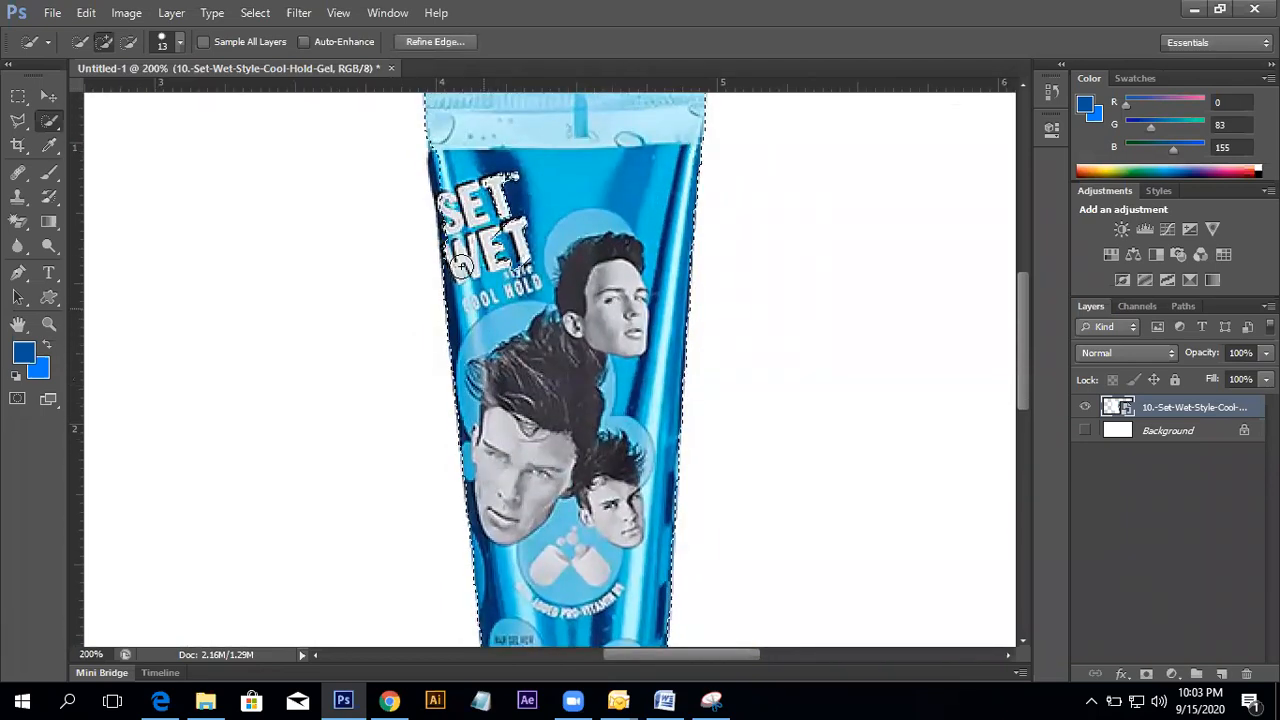
{"action": "left_click_drag", "start_coordinate": [641, 645], "coordinate": [622, 430]}
{"action": "scroll", "coordinate": [622, 430], "scroll_direction": "up", "scroll_amount": 4}
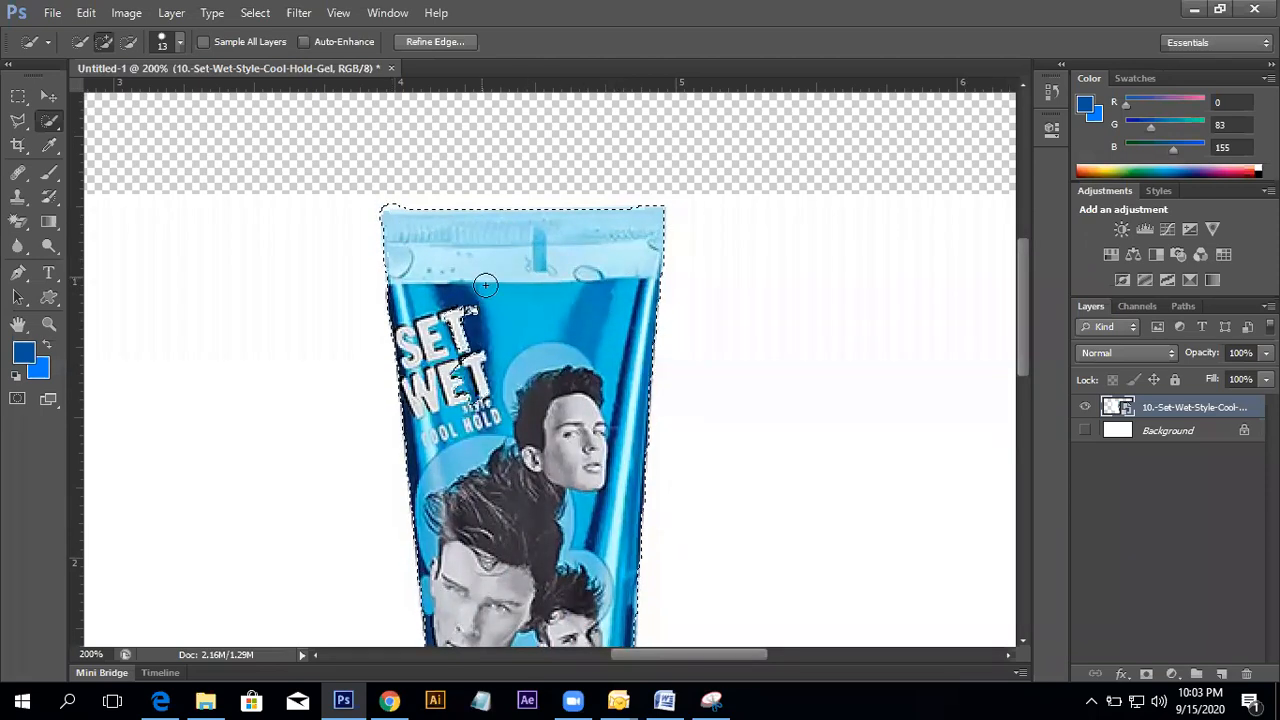
- Subtract the stray area at the tube's upper-left corner from the selection and check the selection outline
{"action": "key", "text": "alt"}
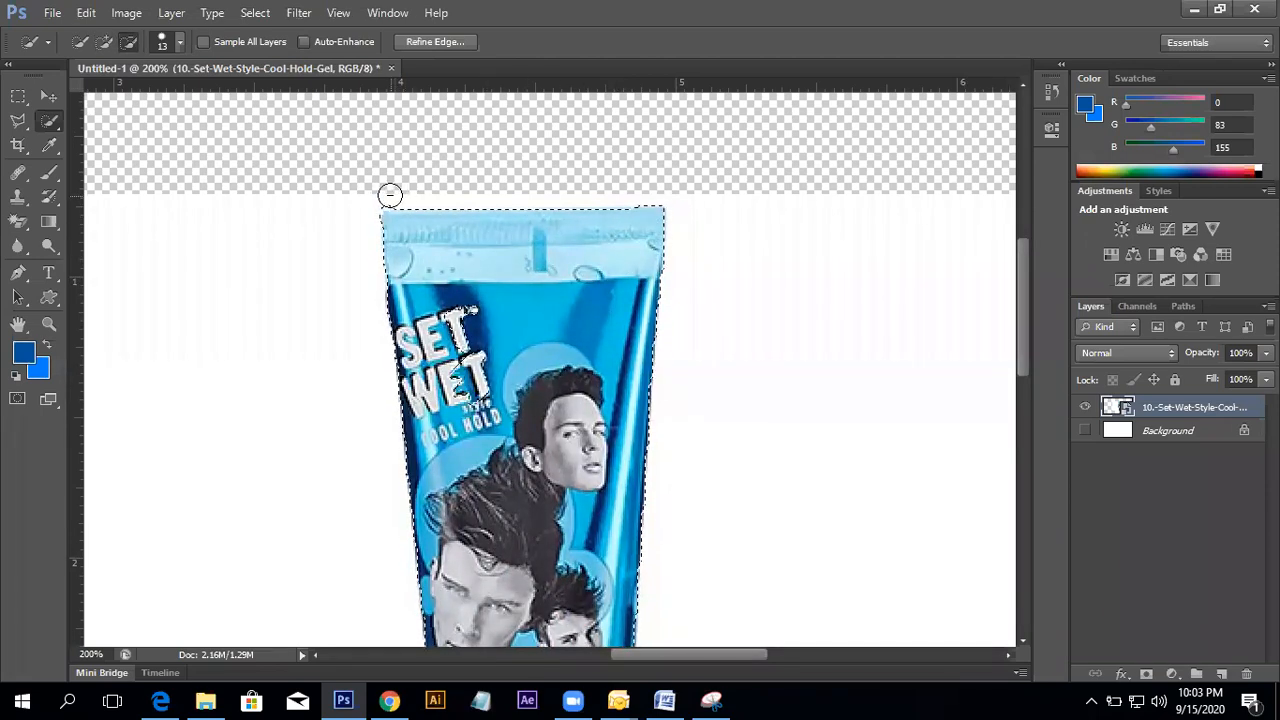
{"action": "left_click_drag", "start_coordinate": [543, 344], "coordinate": [536, 292]}
{"action": "key", "text": "ctrl+minus"}
{"action": "key", "text": "ctrl+minus"}
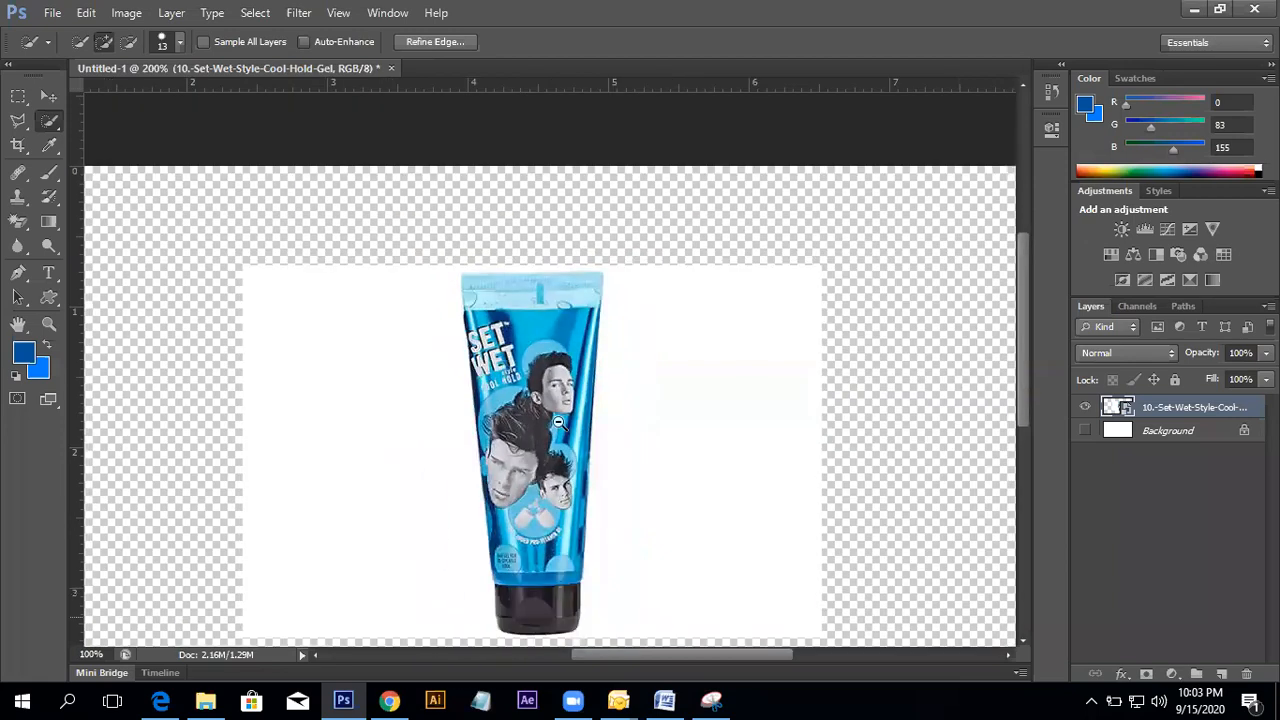
{"action": "key", "text": "ctrl+plus"}
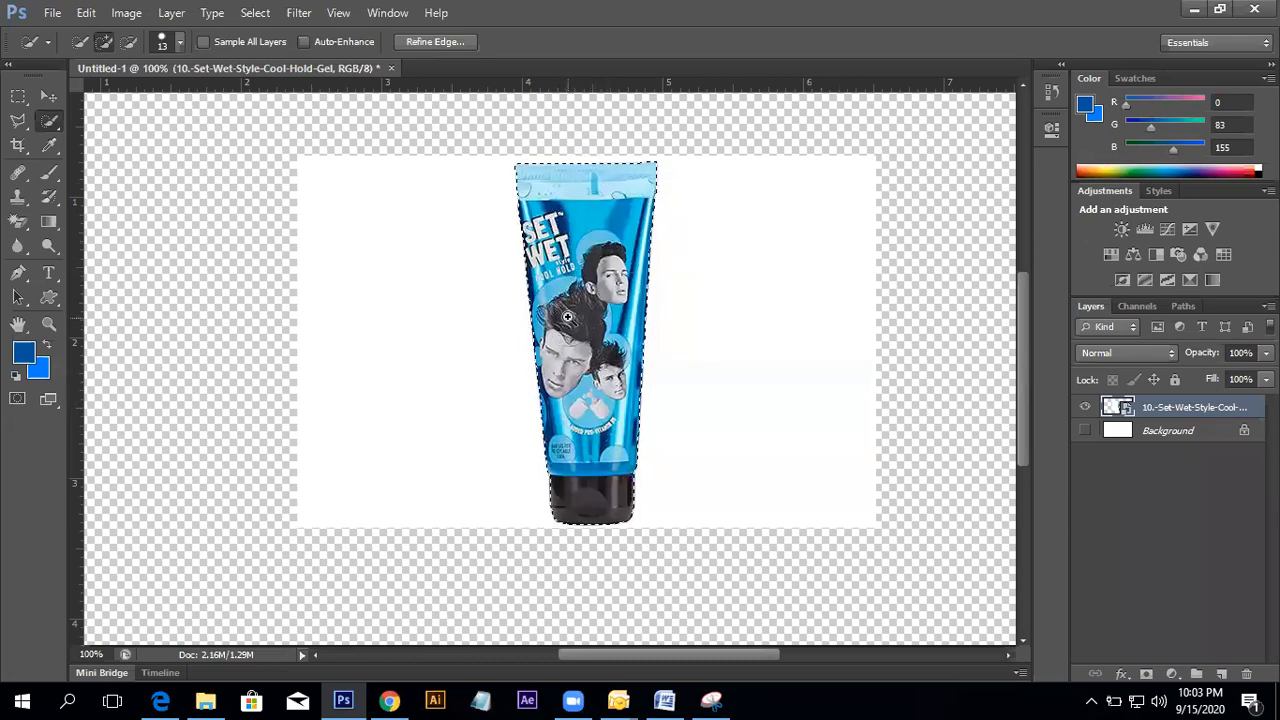
{"action": "scroll", "coordinate": [567, 317], "scroll_direction": "up", "scroll_amount": 1}
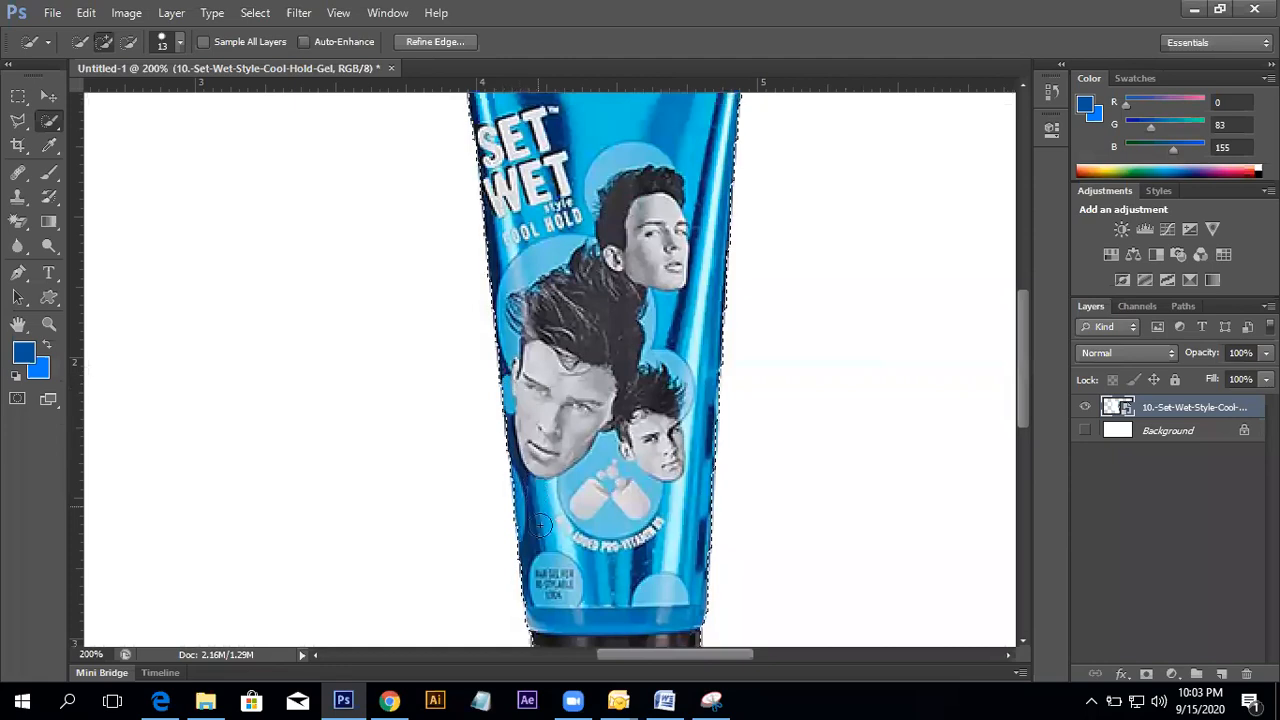
{"action": "scroll", "coordinate": [644, 414], "scroll_direction": "down", "scroll_amount": 1}
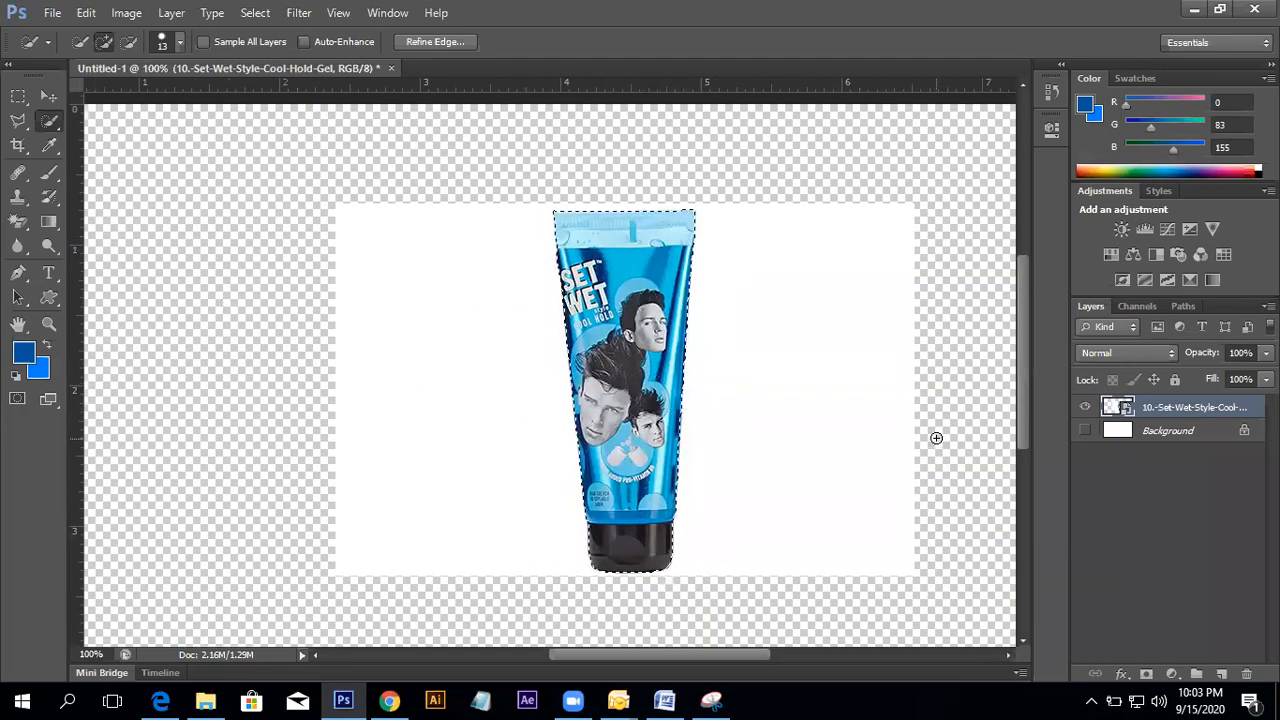
- Try copying the selected tube to a new layer, undo it, and try deleting the selected area from the placed image
{"action": "key", "text": "ctrl+j"}
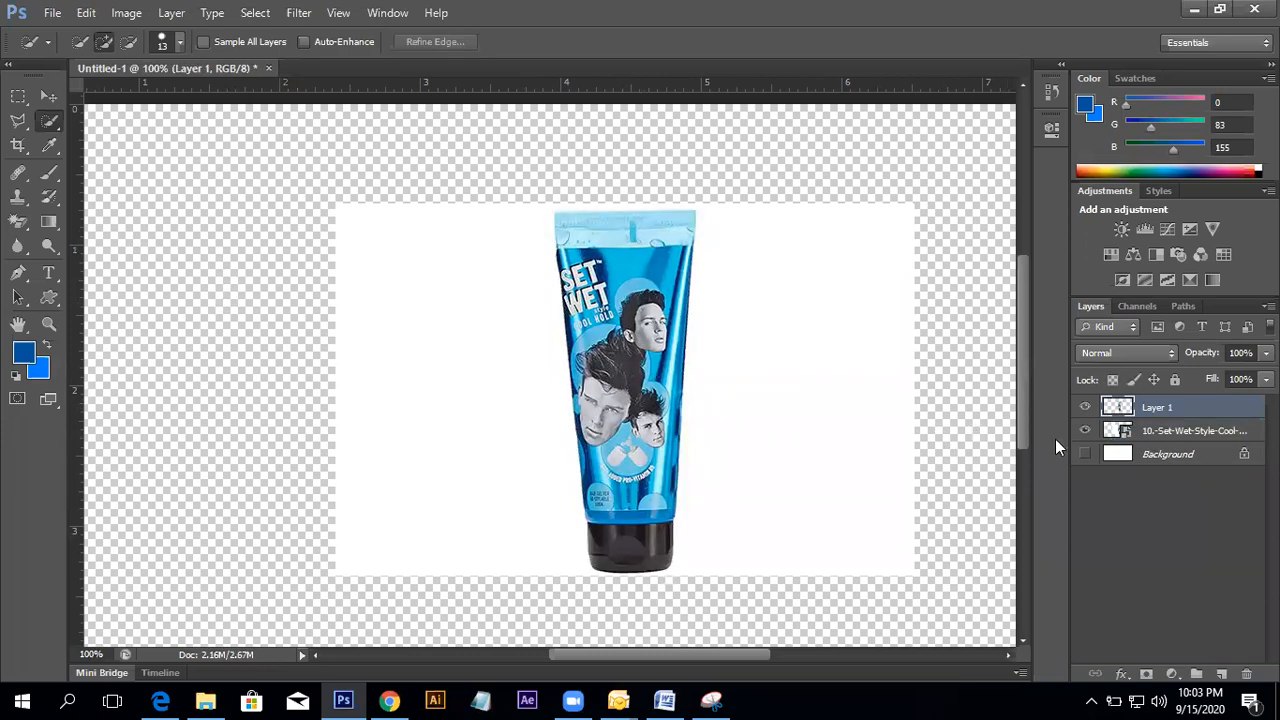
{"action": "key", "text": "ctrl+z"}
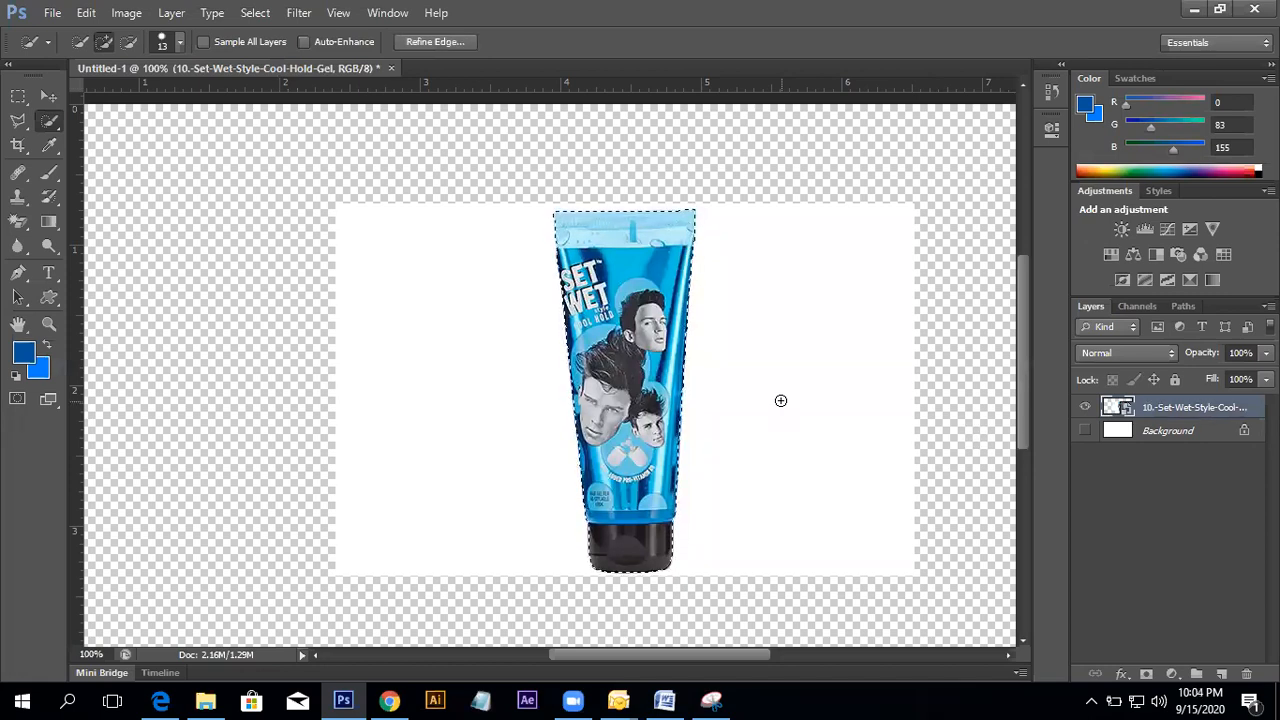
{"action": "key", "text": "Delete"}
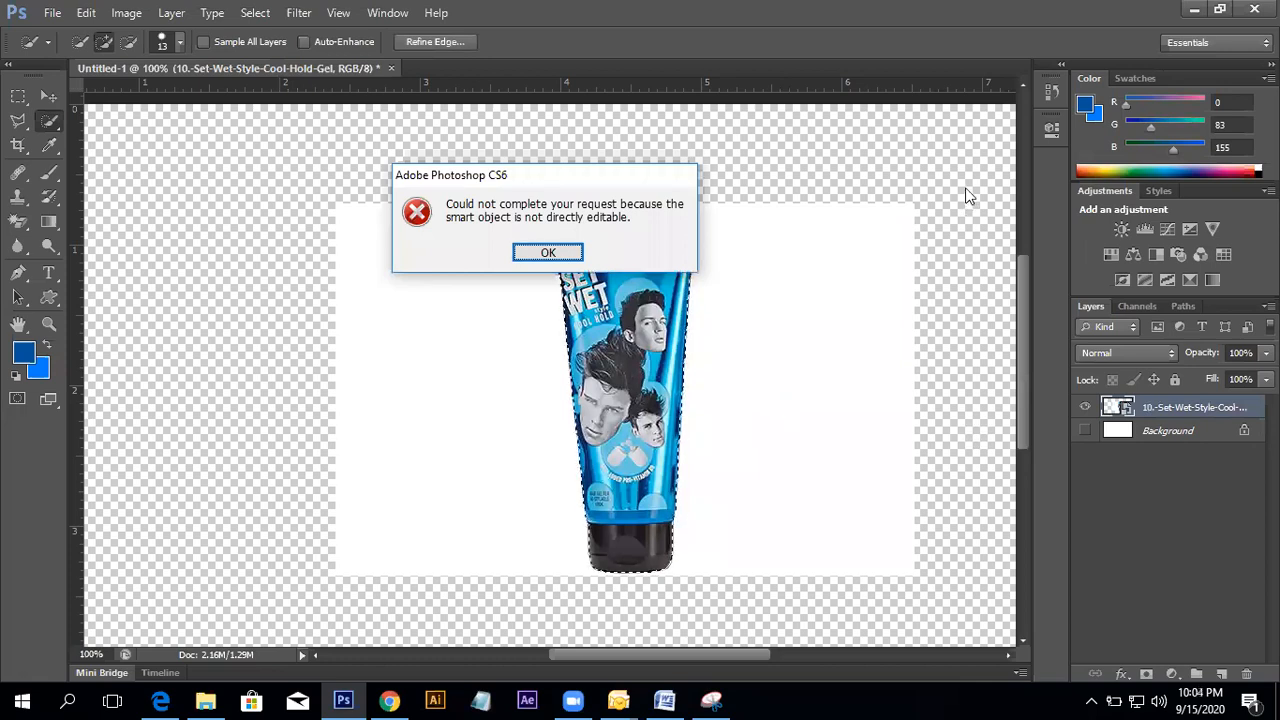
{"action": "left_click", "coordinate": [548, 253]}
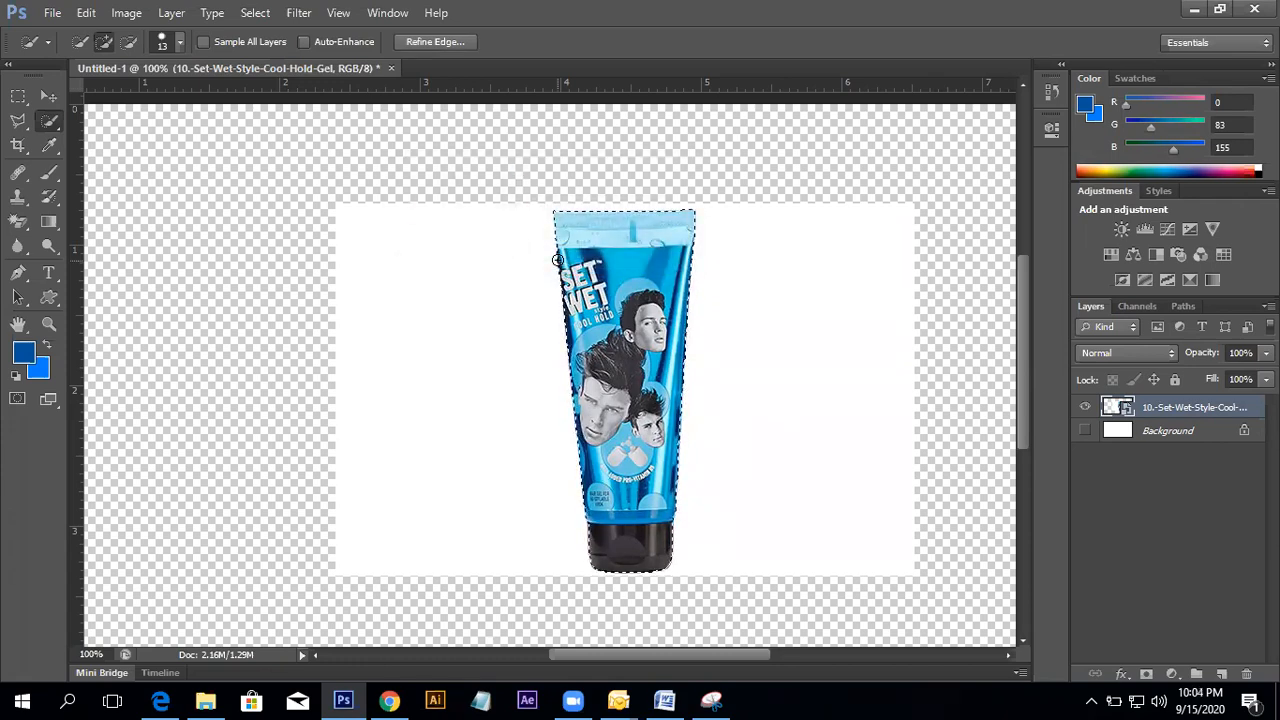
- Try rasterizing the hair gel layer and copying the selected tube to a new layer
{"action": "right_click", "coordinate": [1169, 410]}
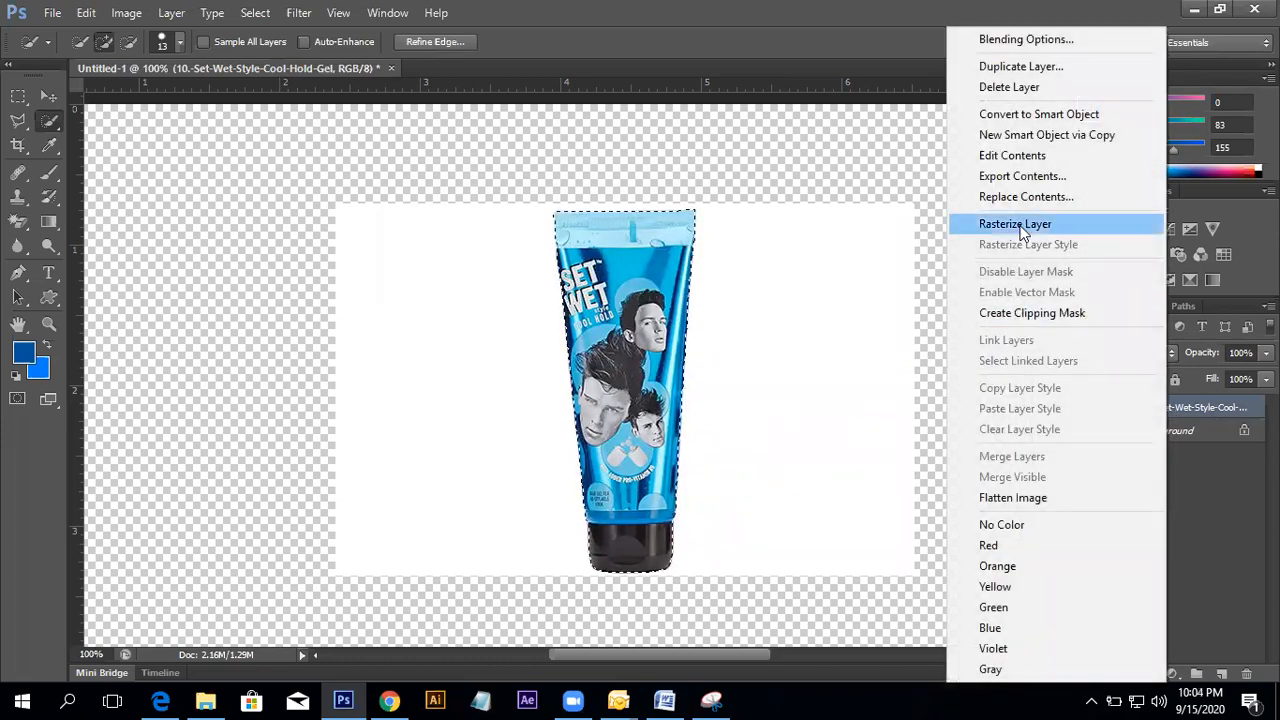
{"action": "right_click", "coordinate": [1210, 408]}
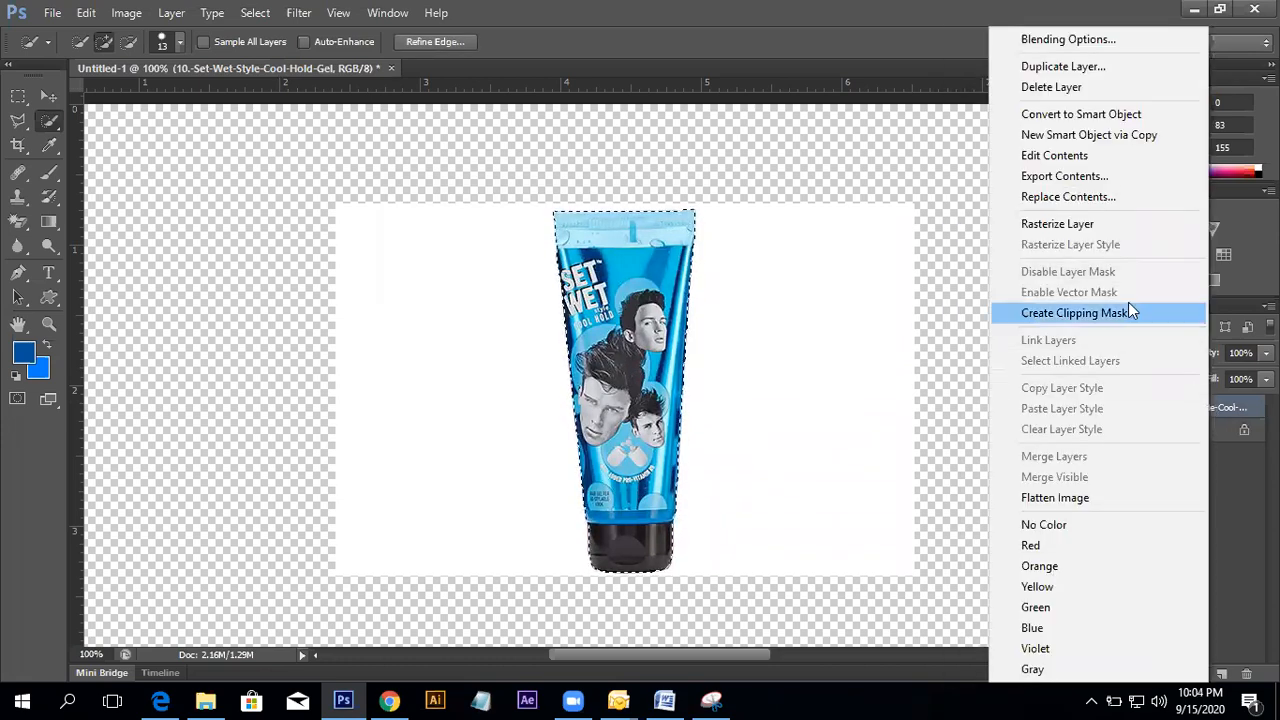
{"action": "left_click", "coordinate": [1093, 226]}
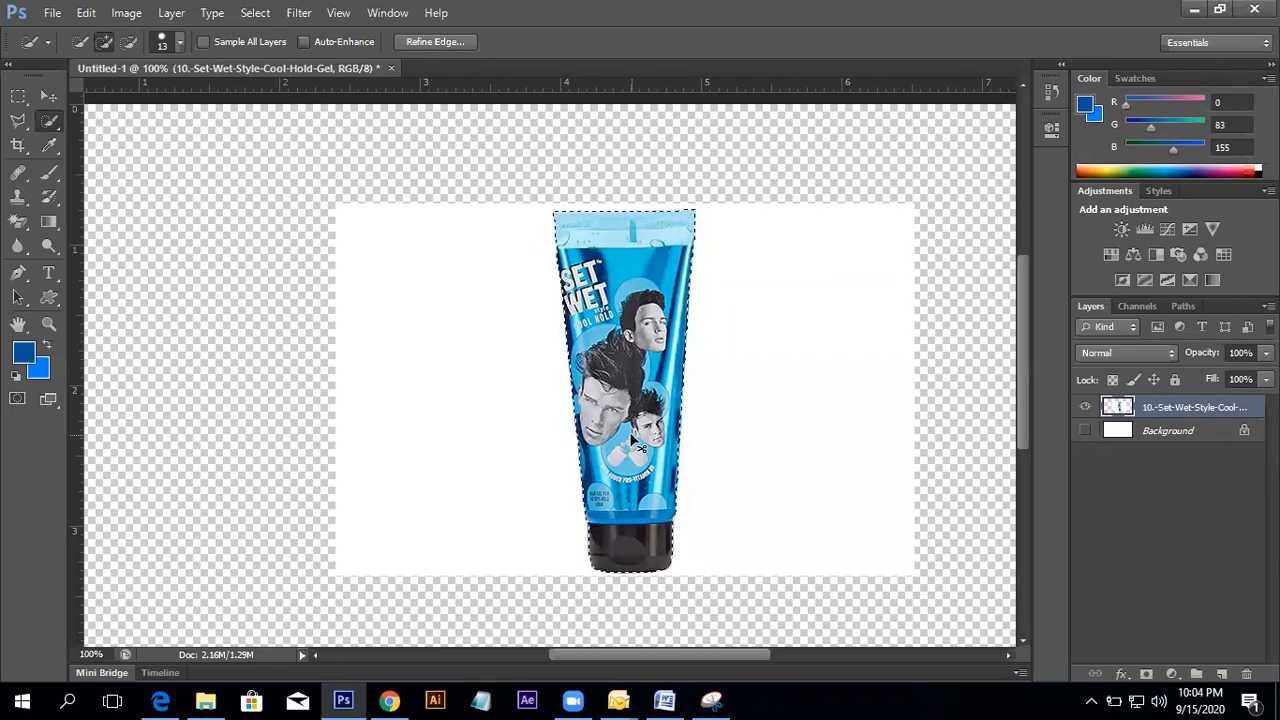
{"action": "key", "text": "ctrl+j"}
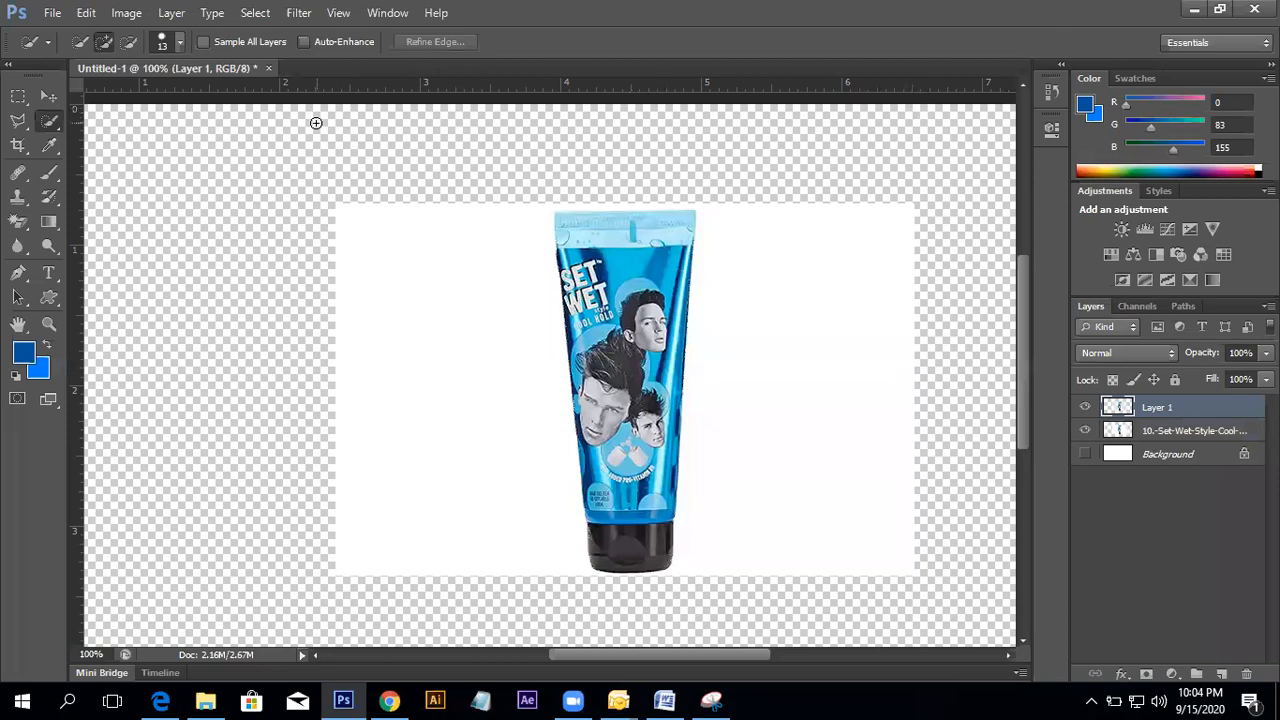
{"action": "left_click", "coordinate": [1240, 436]}
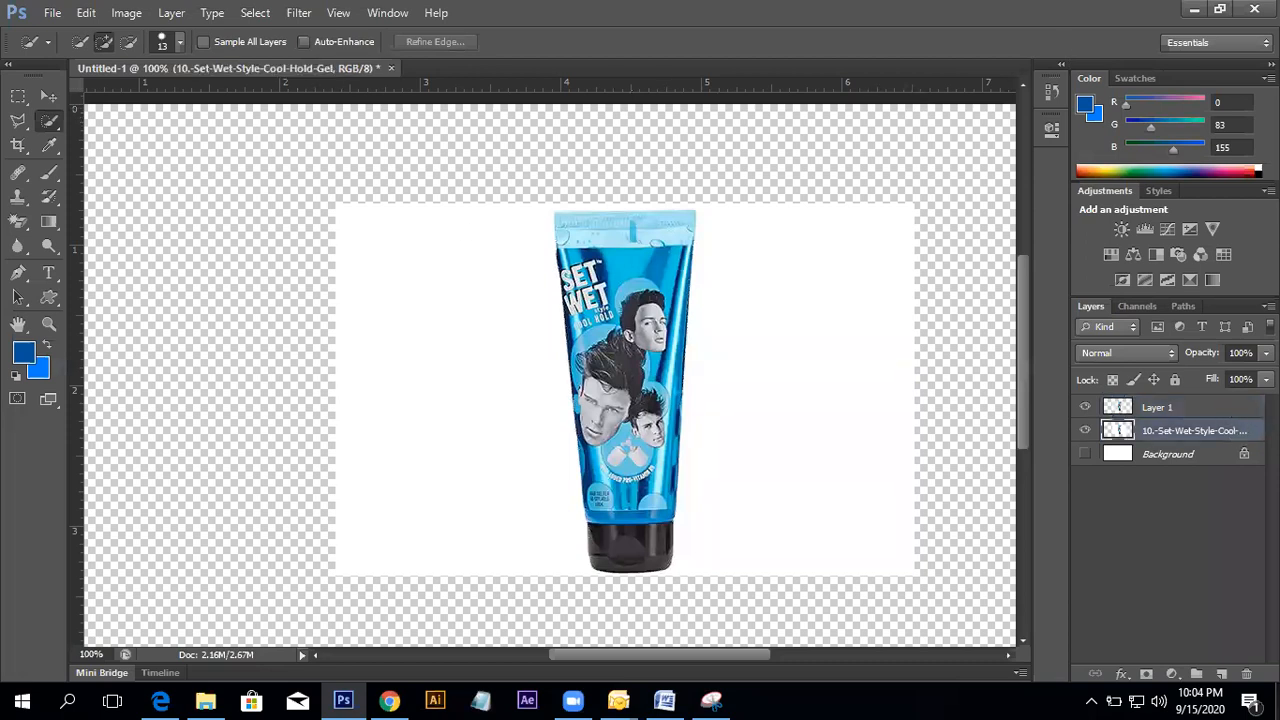
{"action": "key", "text": "ctrl+z"}
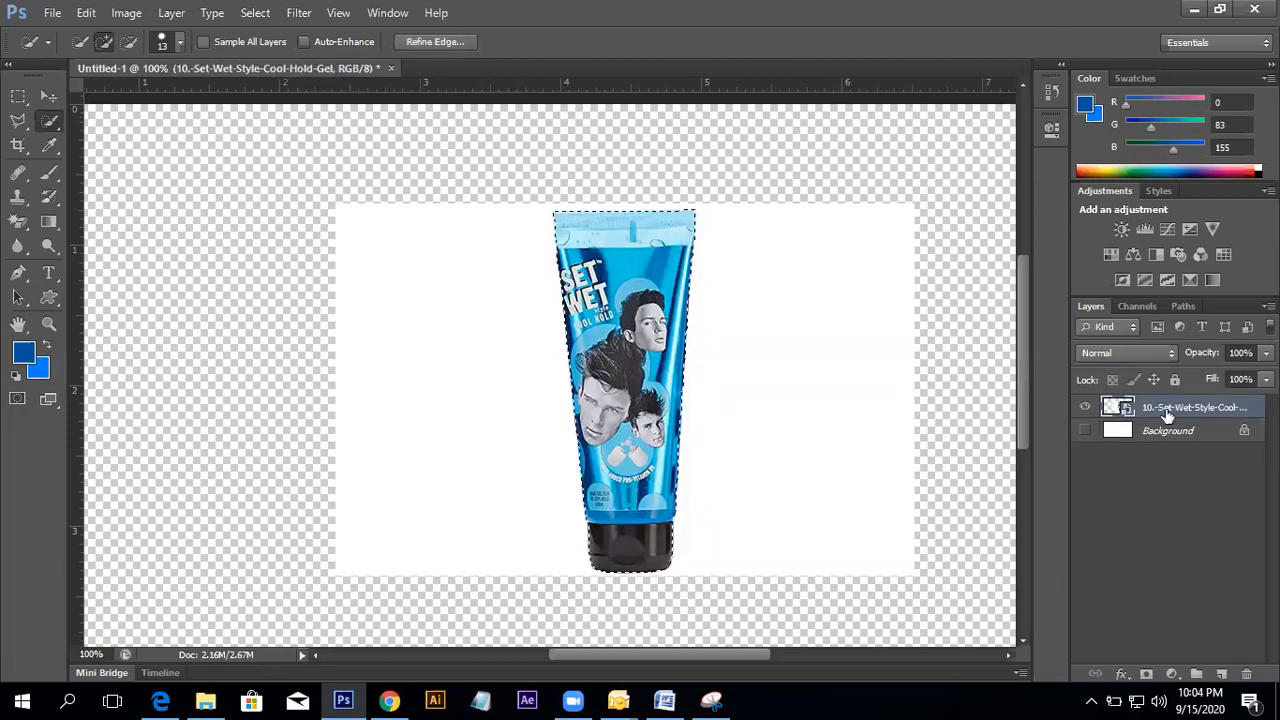
- Rasterize the placed hair gel layer and copy the selected tube onto its own new layer
{"action": "right_click", "coordinate": [1166, 412]}
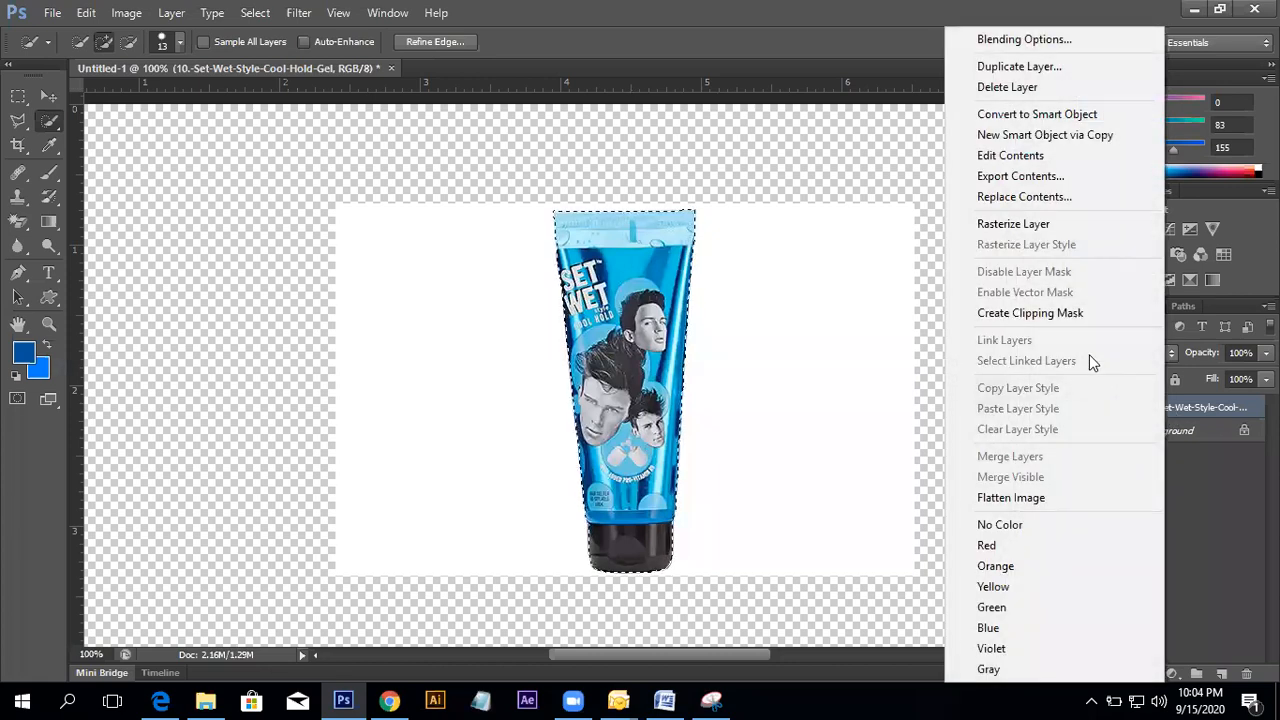
{"action": "left_click", "coordinate": [1029, 225]}
{"action": "key", "text": "ctrl+j"}
- Delete the original hair gel image layer and show the Background layer again
{"action": "left_click", "coordinate": [1180, 432]}
{"action": "key", "text": "Delete"}
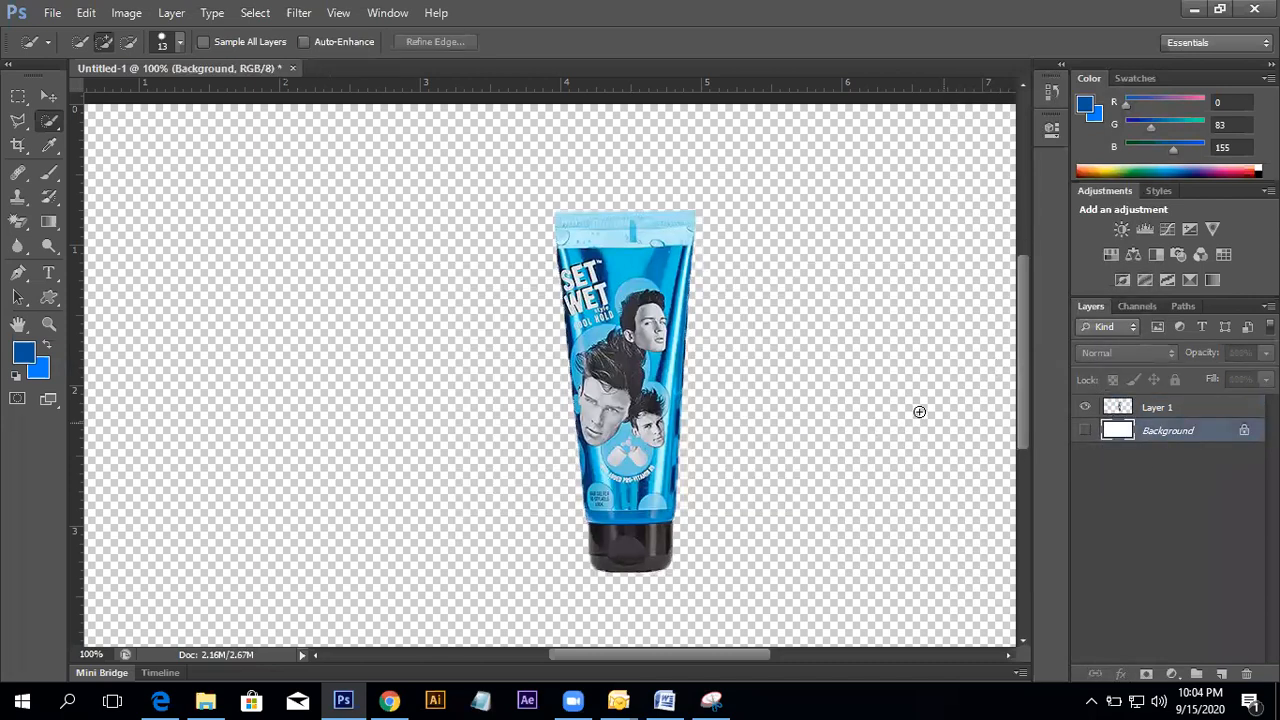
{"action": "left_click", "coordinate": [1085, 430]}
{"action": "key", "text": "ctrl+minus"}
{"action": "key", "text": "ctrl+minus"}
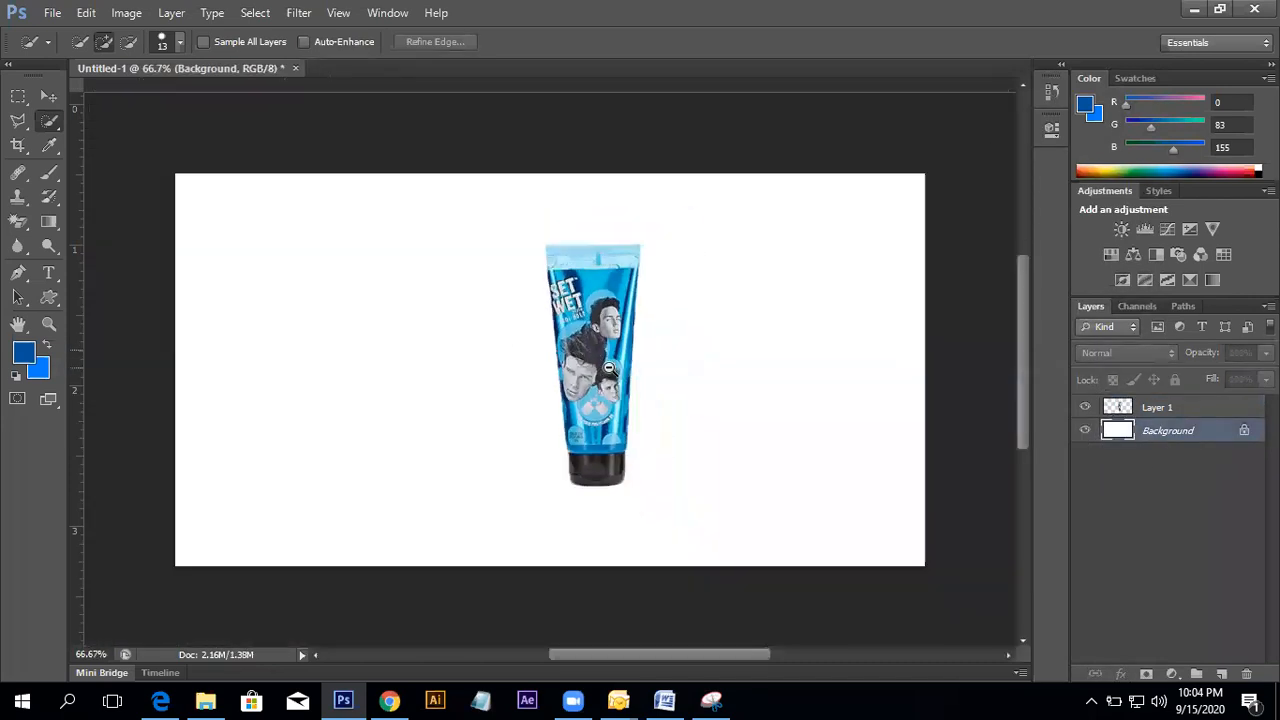
- Move the cut-out tube to the right part of the canvas, centred at about X 894 px, Y 270 px
{"action": "left_click", "coordinate": [48, 96]}
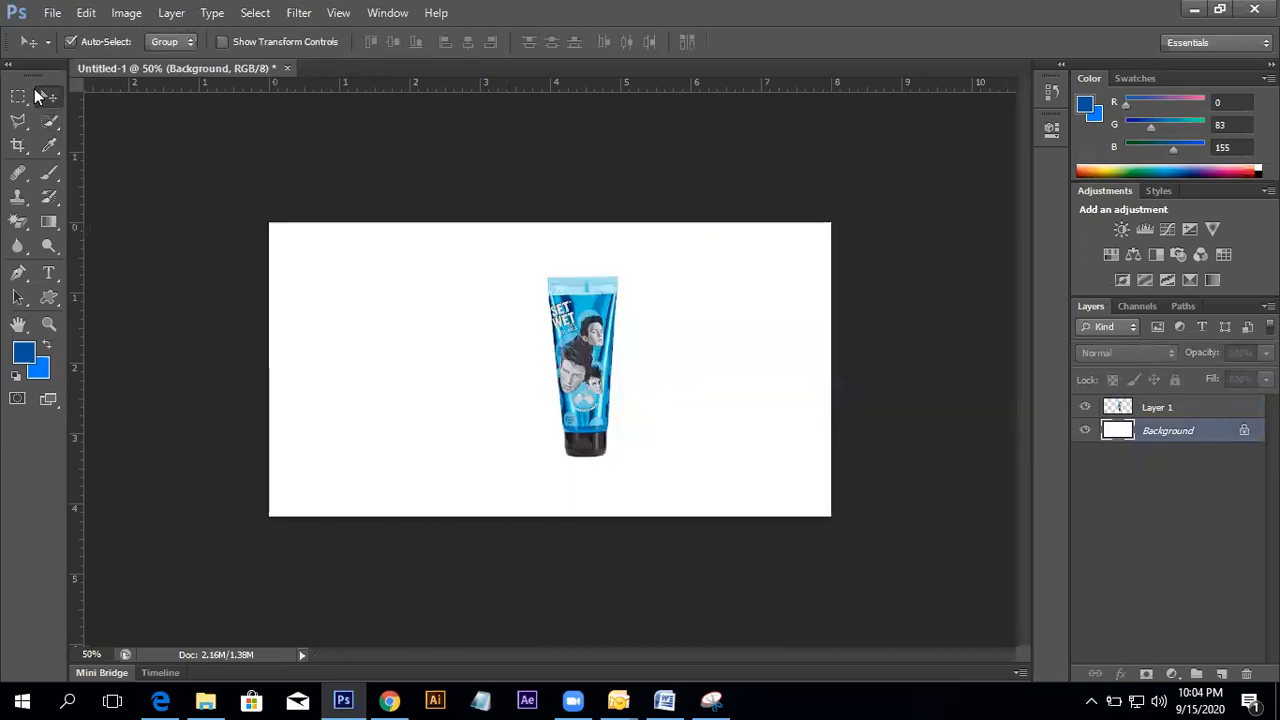
{"action": "left_click_drag", "start_coordinate": [597, 374], "coordinate": [694, 356]}
{"action": "key", "text": "ctrl+t"}
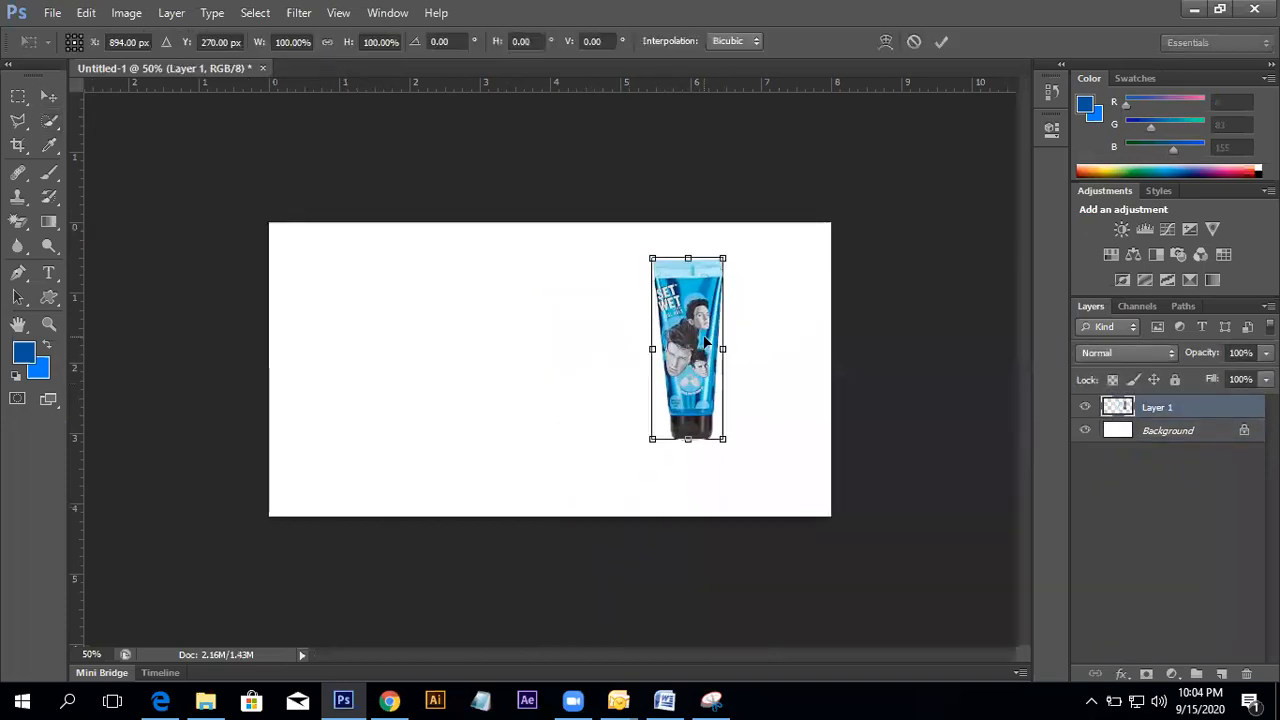
{"action": "key", "text": "Return"}
- Duplicate the tube layer and place the copy left of the original, centred at about X 704 px, Y 270 px
{"action": "key", "text": "ctrl+j"}
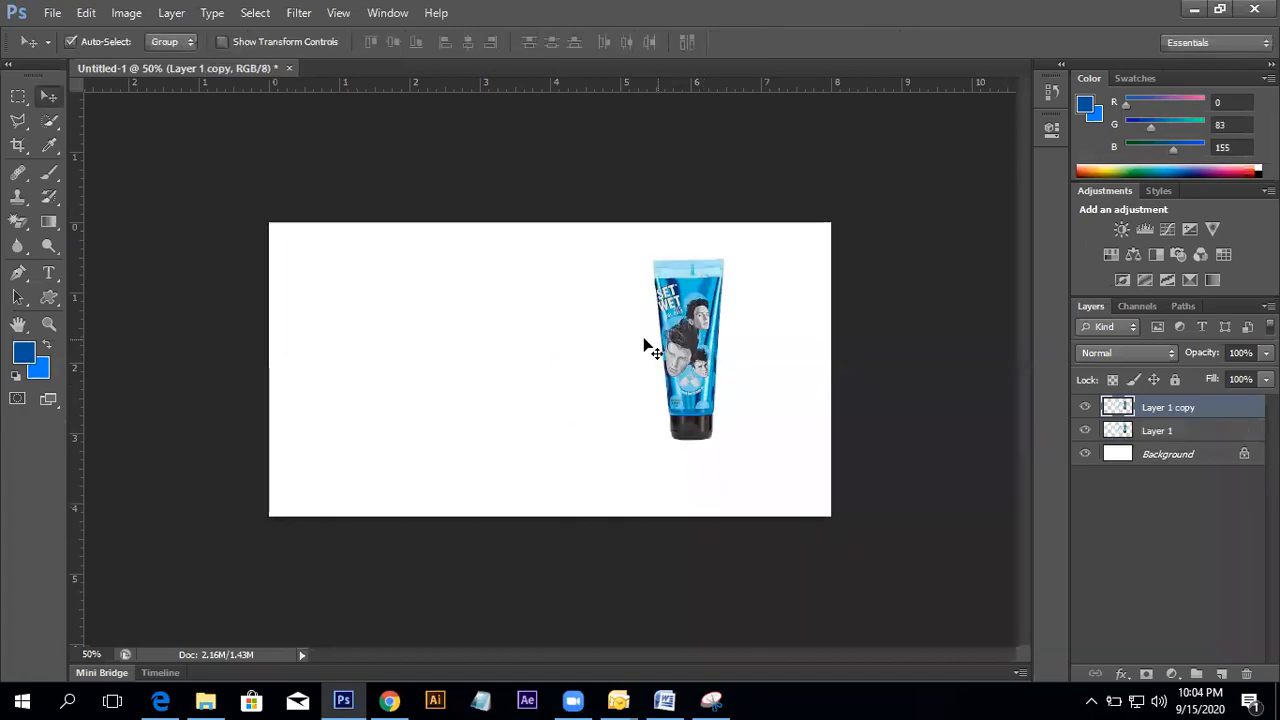
{"action": "left_click_drag", "start_coordinate": [716, 364], "coordinate": [568, 378]}
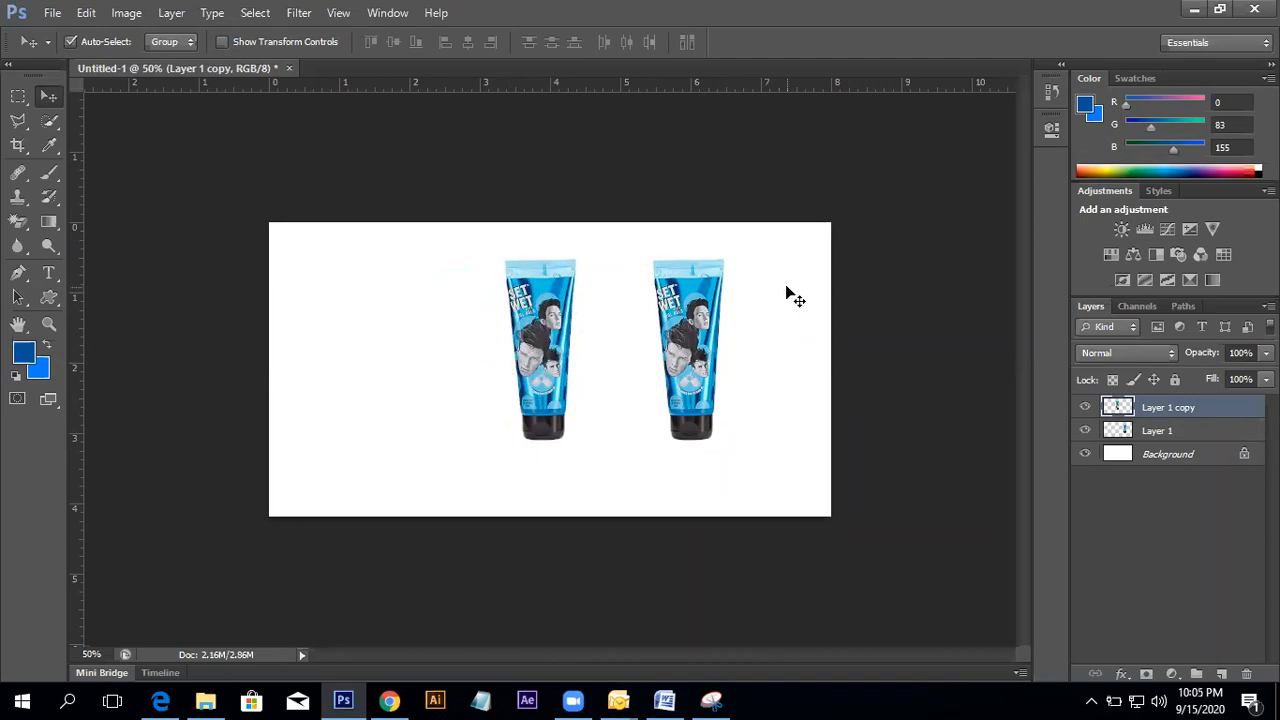
{"action": "key", "text": "ctrl+z"}
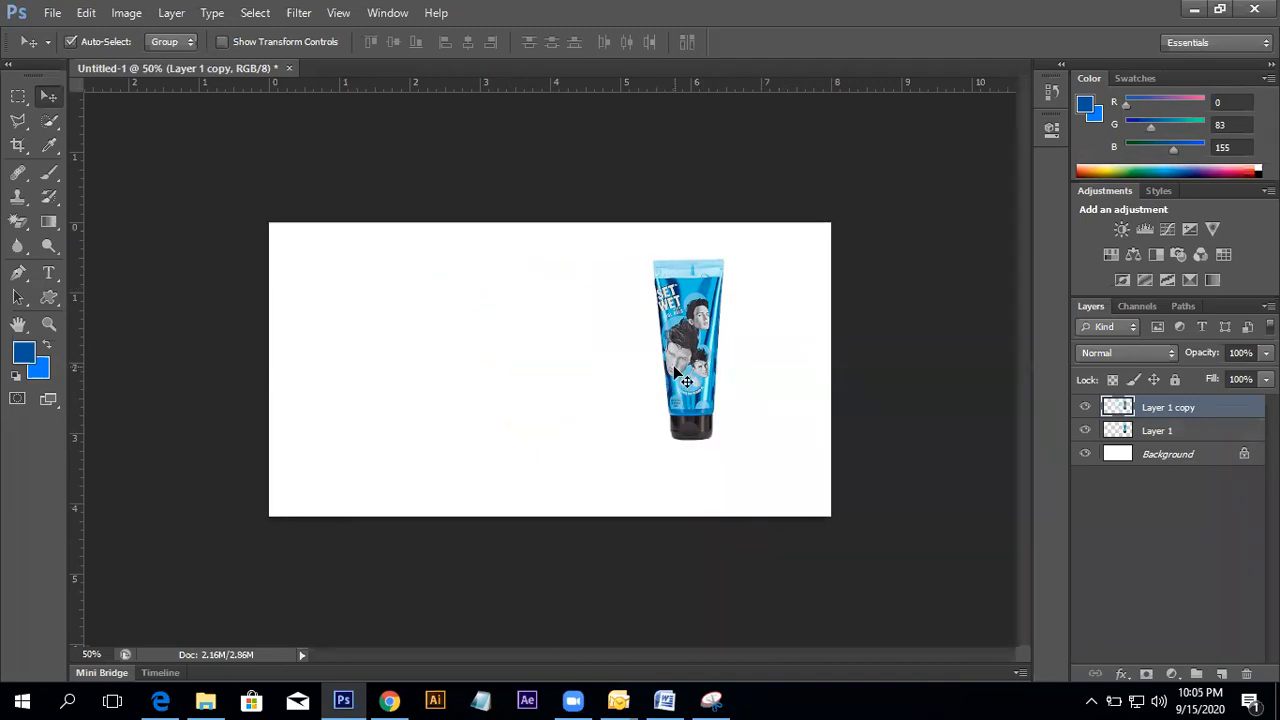
{"action": "key", "text": "ctrl+j"}
{"action": "key", "text": "ctrl+z"}
{"action": "left_click_drag", "start_coordinate": [684, 357], "coordinate": [597, 367]}
- Try to flip the tube copy vertically
{"action": "key", "text": "ctrl+t"}
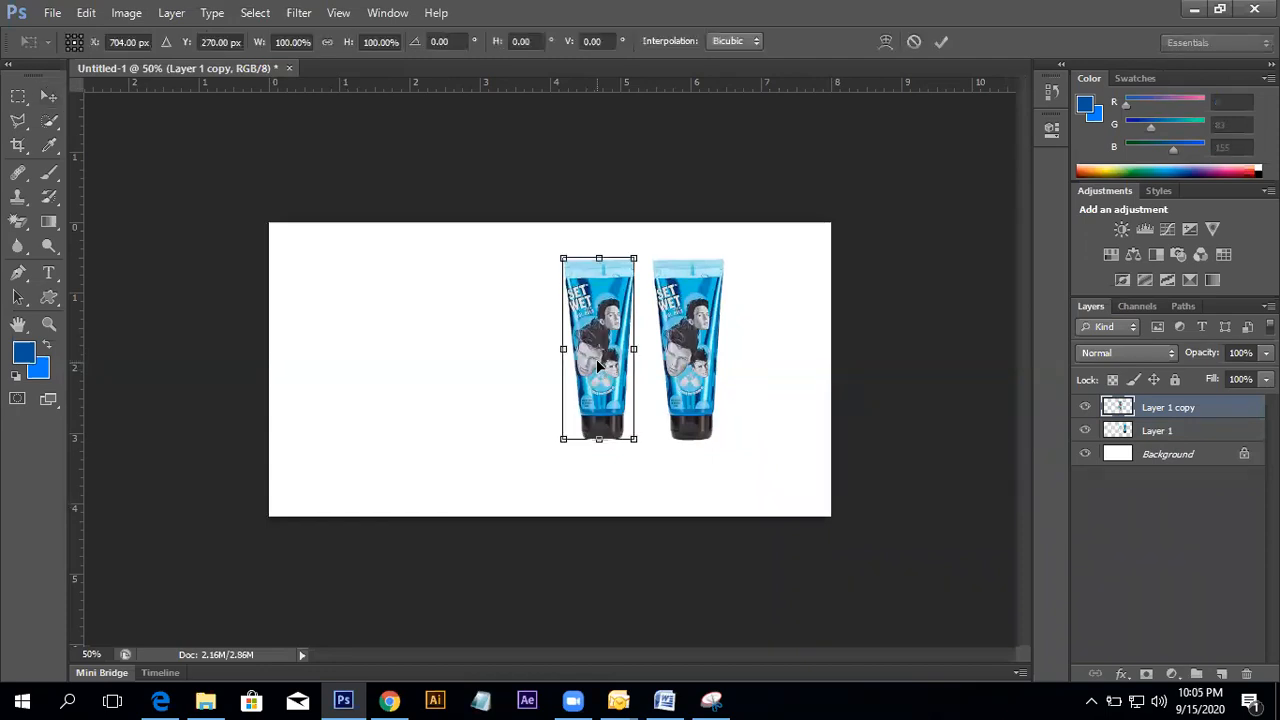
{"action": "right_click", "coordinate": [606, 314]}
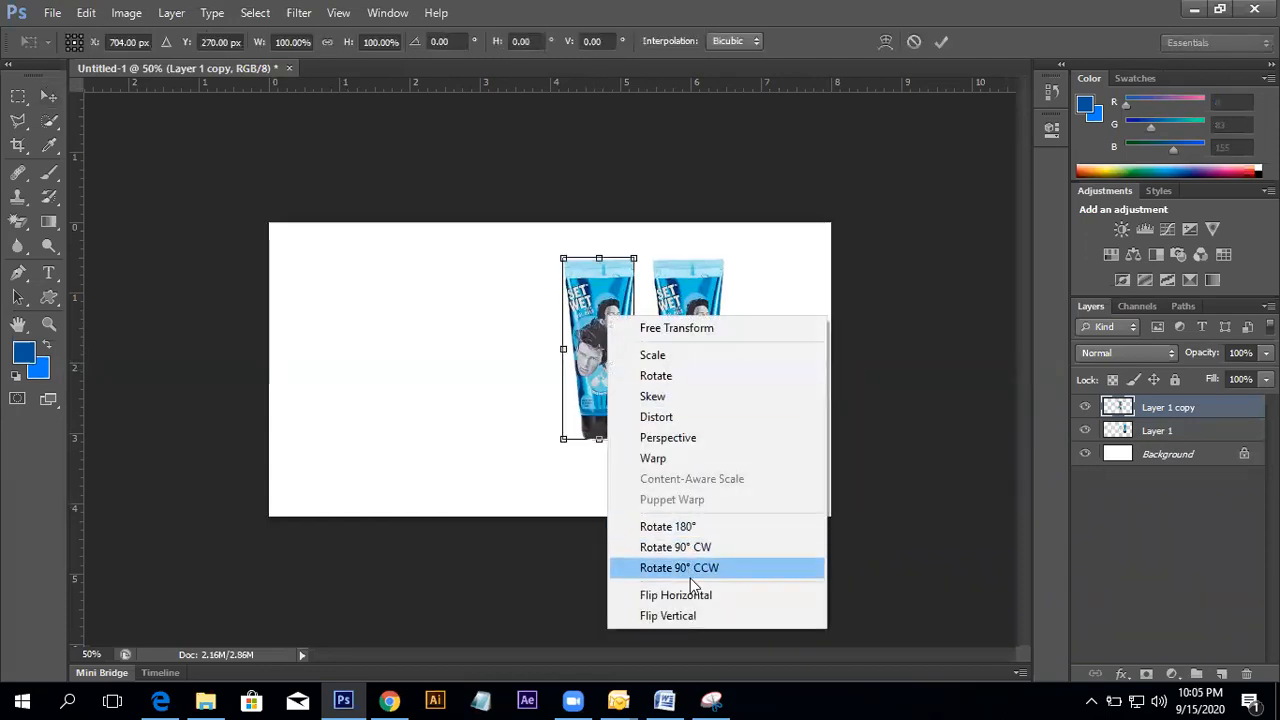
{"action": "left_click", "coordinate": [684, 622]}
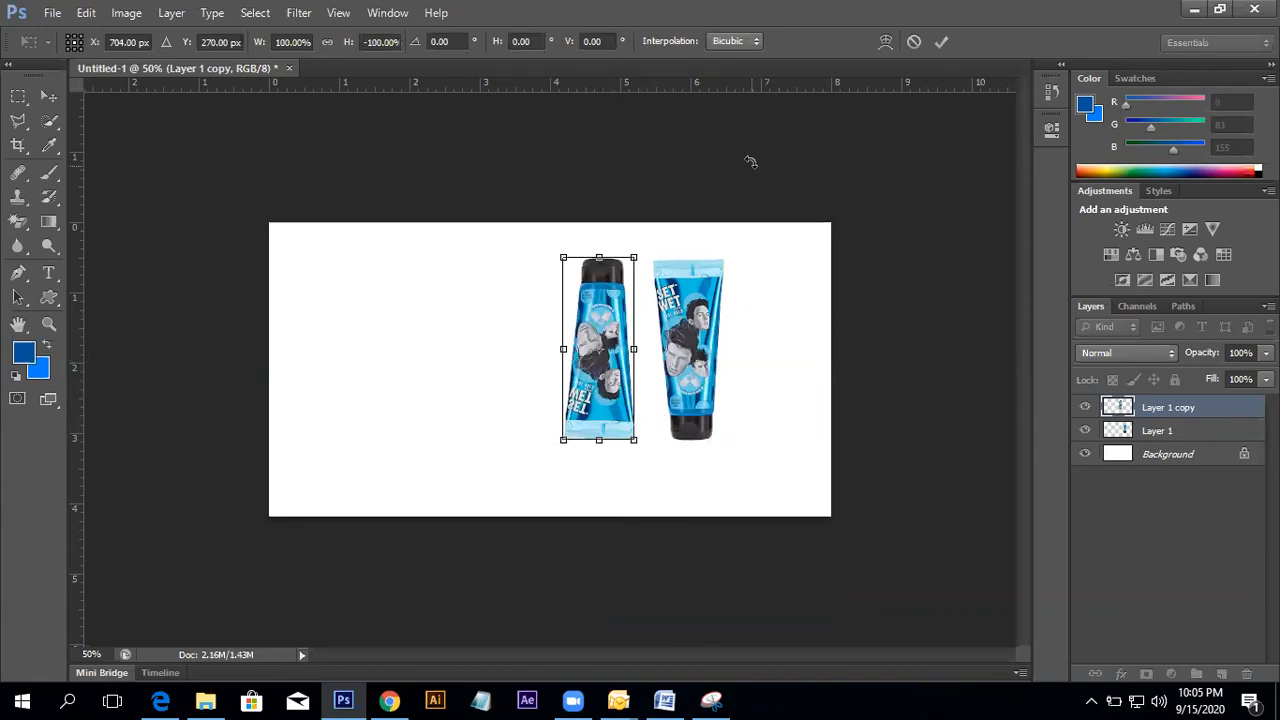
{"action": "key", "text": "Escape"}
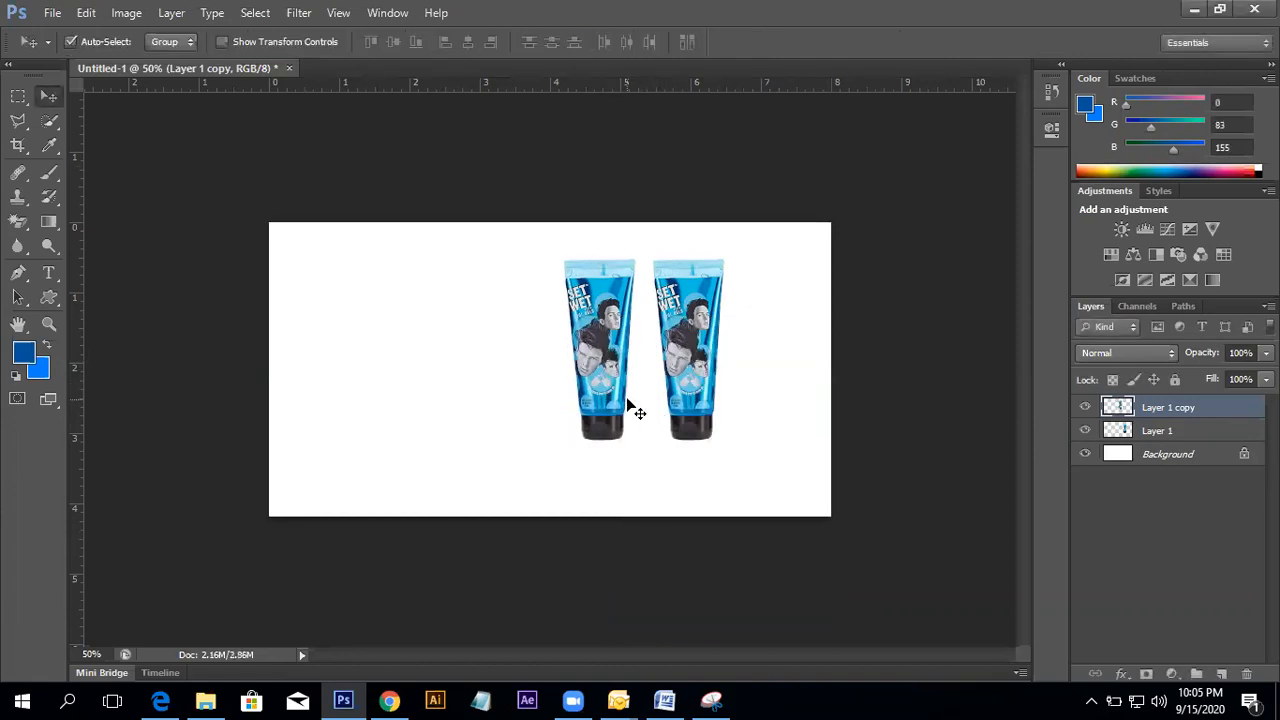
{"action": "key", "text": "ctrl+t"}
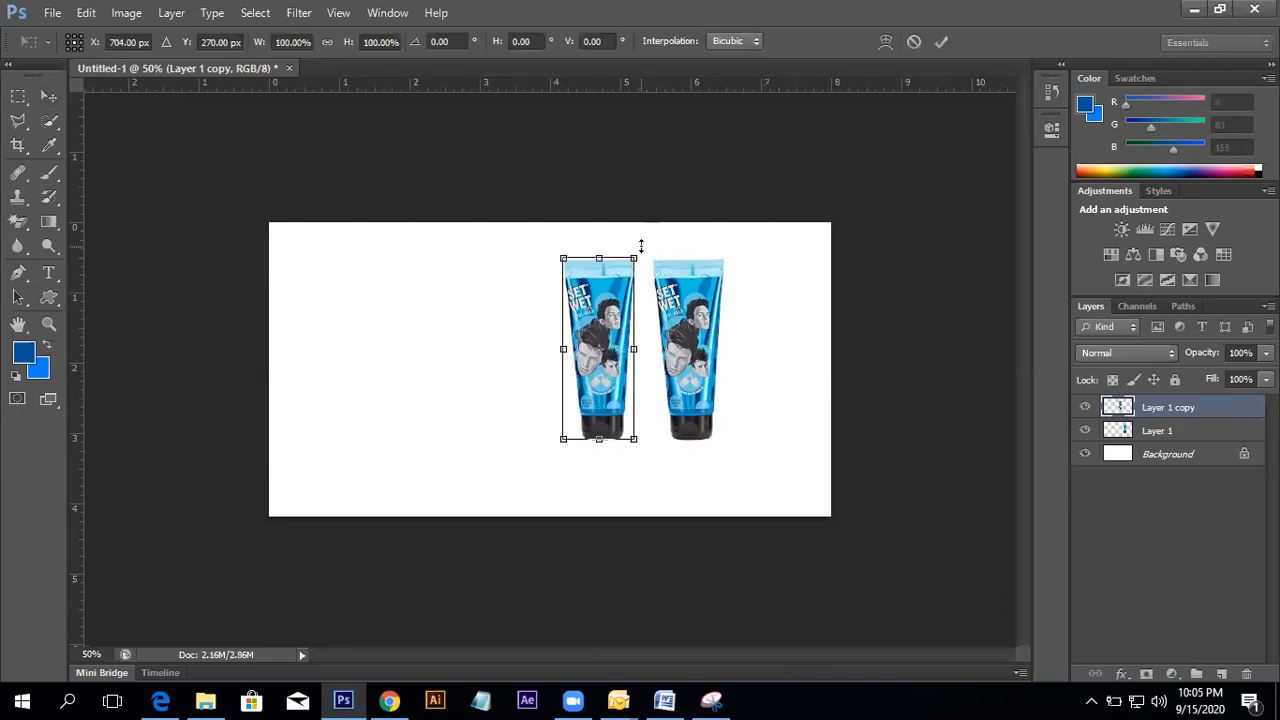
{"action": "left_click_drag", "start_coordinate": [647, 252], "coordinate": [520, 480]}
{"action": "left_click_drag", "start_coordinate": [605, 310], "coordinate": [575, 300]}
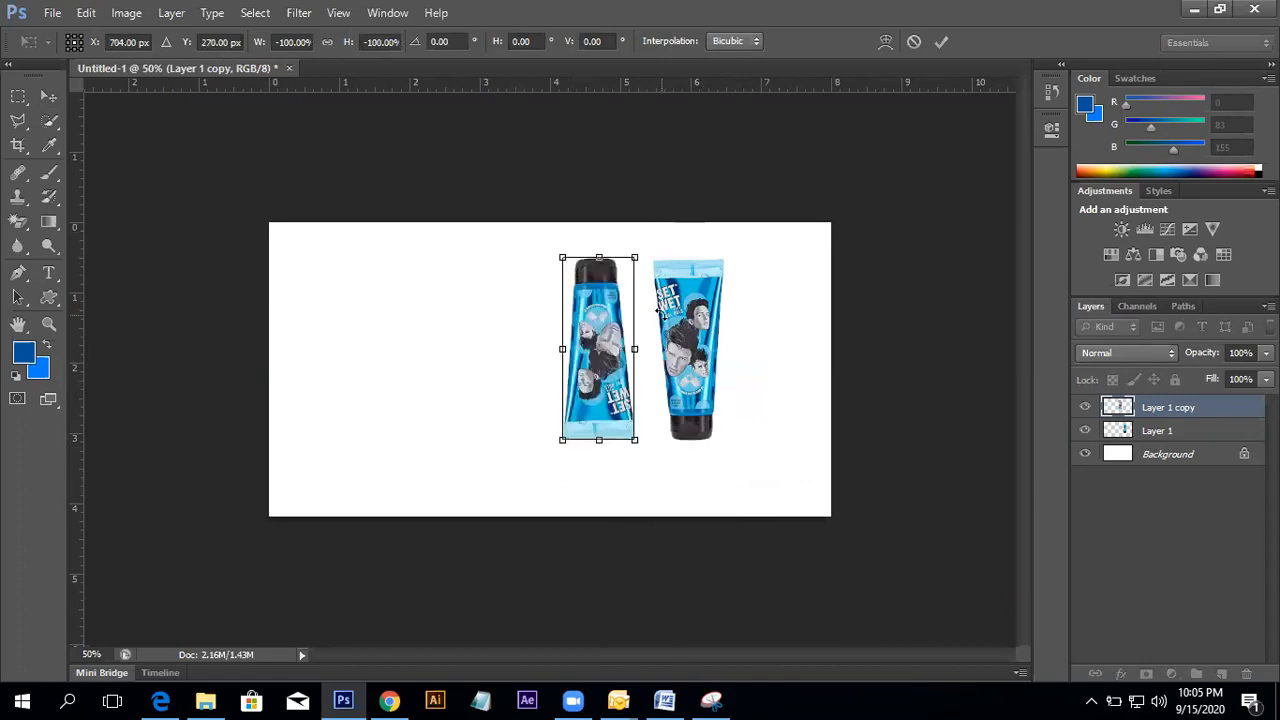
{"action": "key", "text": "Escape"}
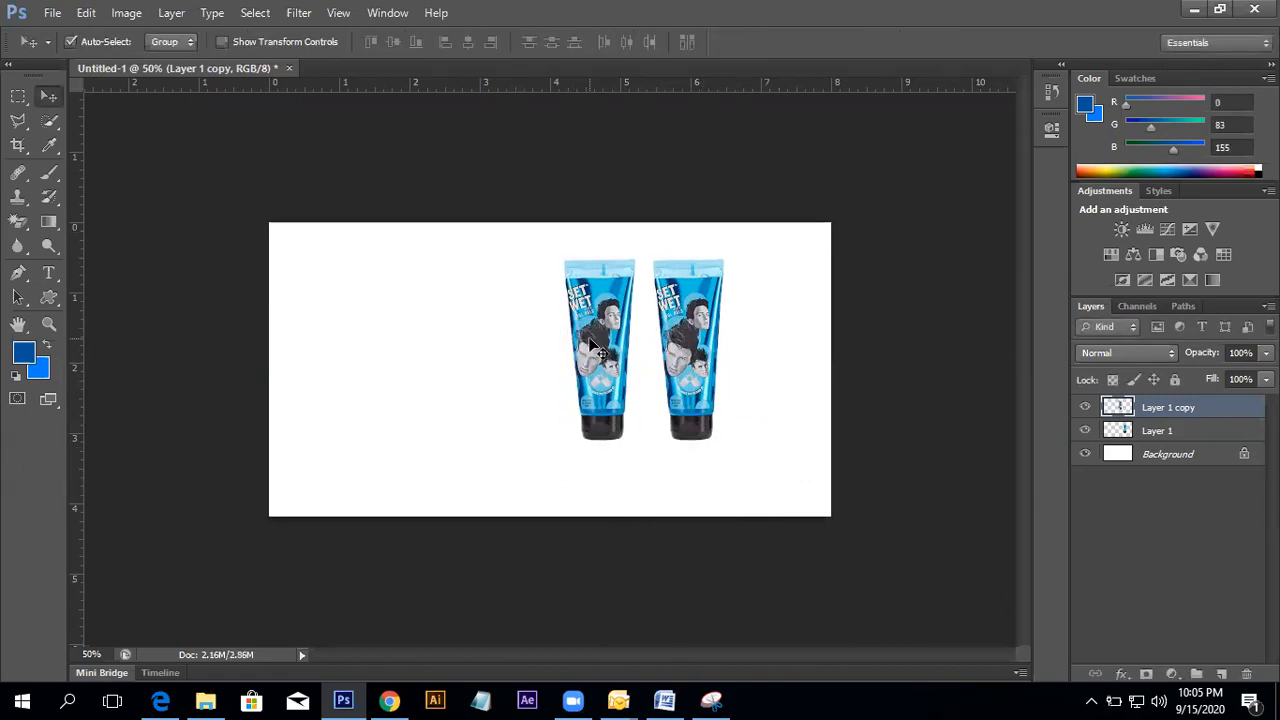
- Flip the tube copy vertically and place it directly beneath the original, centred at about X 894 px, Y 660 px
{"action": "key", "text": "ctrl+t"}
{"action": "right_click", "coordinate": [610, 318]}
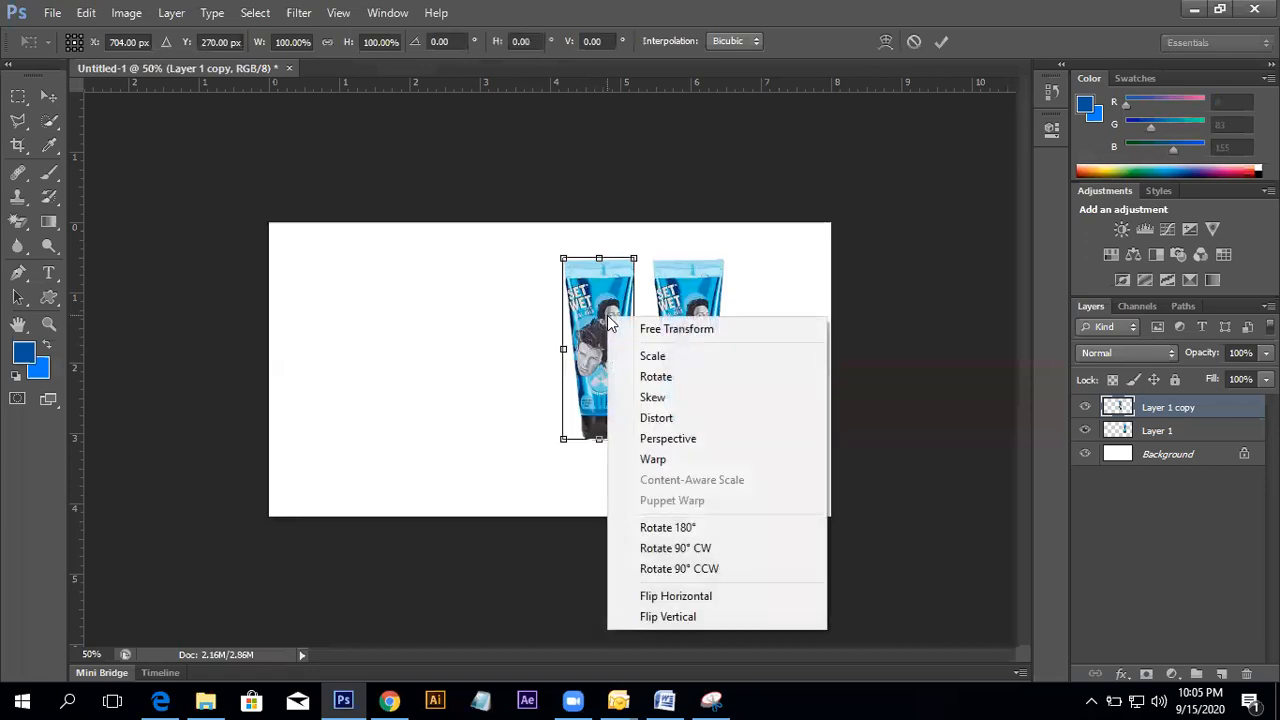
{"action": "left_click", "coordinate": [668, 617]}
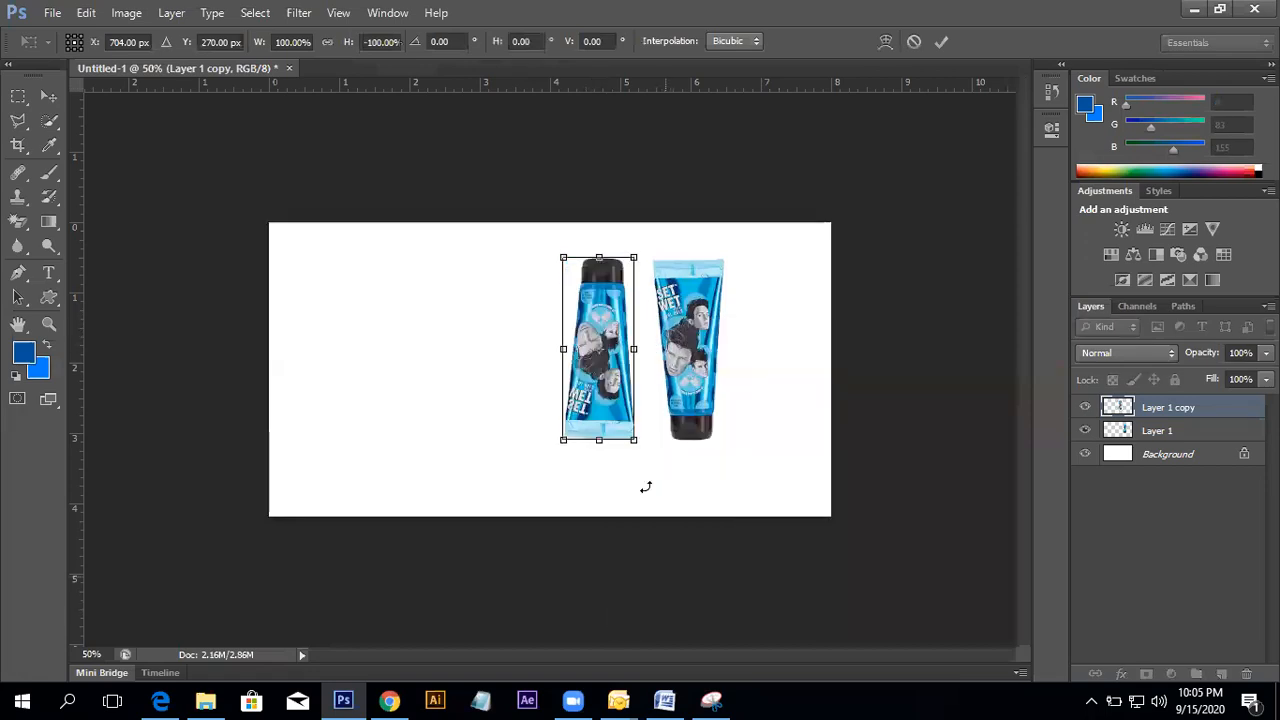
{"action": "left_click_drag", "start_coordinate": [617, 385], "coordinate": [690, 485]}
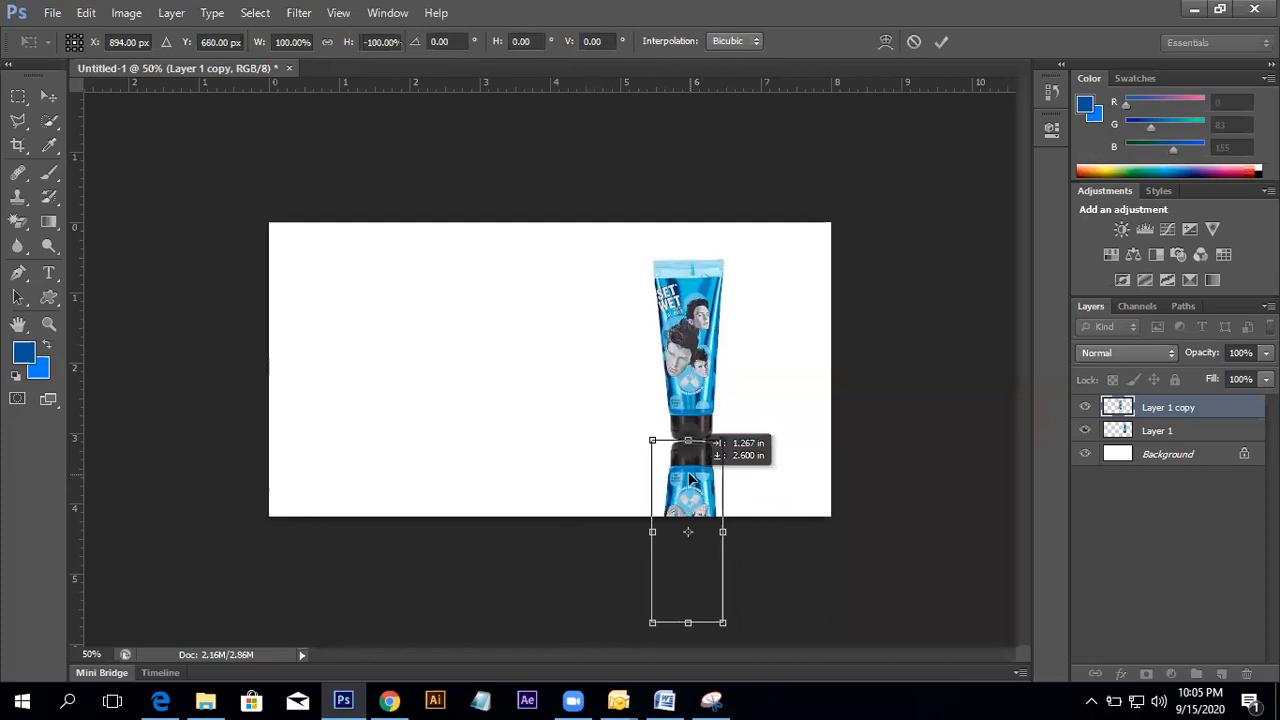
{"action": "key", "text": "Return"}
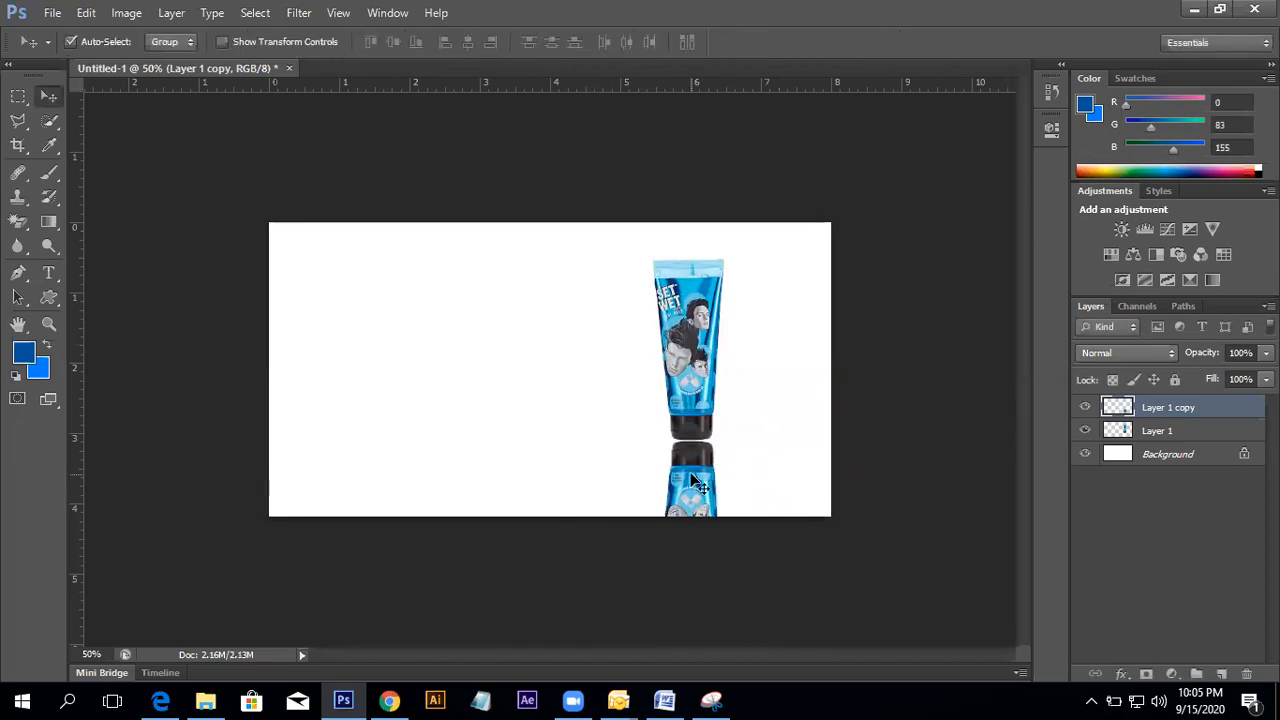
- Nudge the flipped tube up in small increments until its cap meets the cap of the original tube
{"action": "key", "text": "Up"}
{"action": "key", "text": "Up"}
{"action": "key", "text": "Up"}
{"action": "key", "text": "Up"}
{"action": "key", "text": "Up"}
{"action": "key", "text": "Up"}
{"action": "key", "text": "Up"}
{"action": "key", "text": "Up"}
{"action": "key", "text": "Up"}
{"action": "key", "text": "Up"}
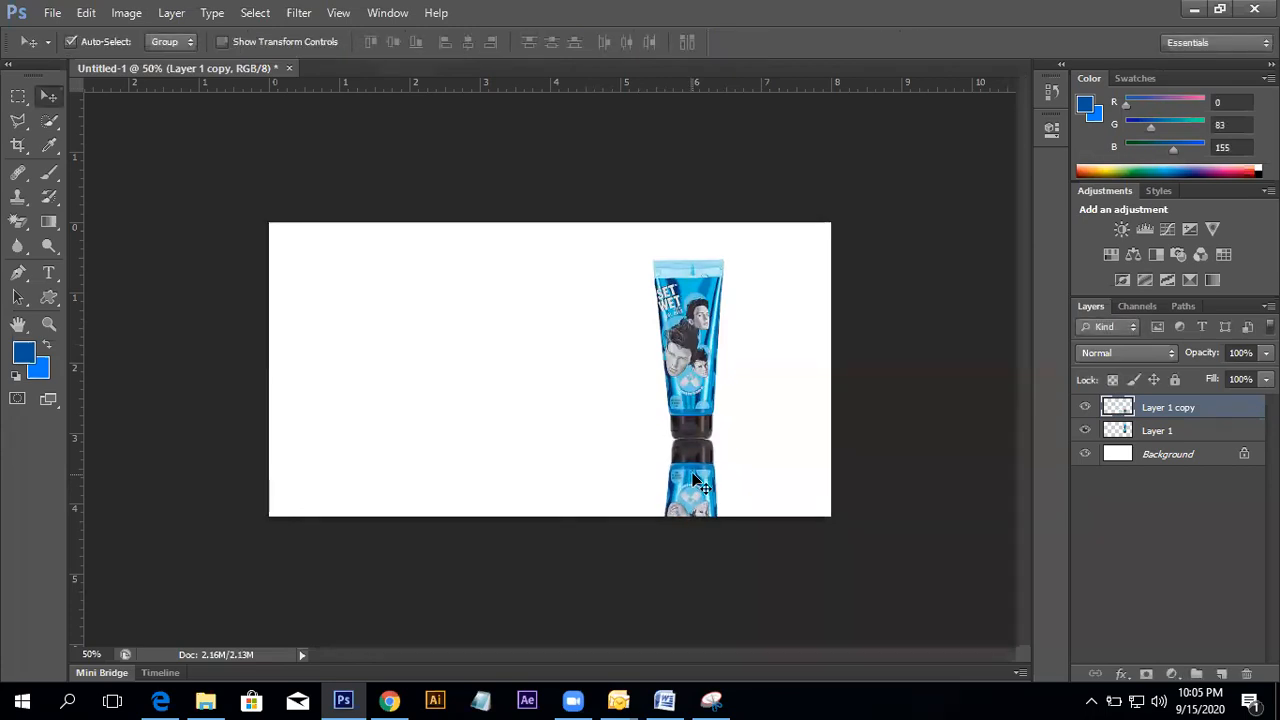
- Place the Layer 1 copy layer below Layer 1 and shift both tubes slightly up the canvas, keeping their caps touching
{"action": "left_click_drag", "start_coordinate": [1180, 418], "coordinate": [1178, 440]}
{"action": "left_click_drag", "start_coordinate": [688, 402], "coordinate": [688, 381]}
{"action": "left_click_drag", "start_coordinate": [693, 451], "coordinate": [691, 435]}
{"action": "key", "text": "Up"}
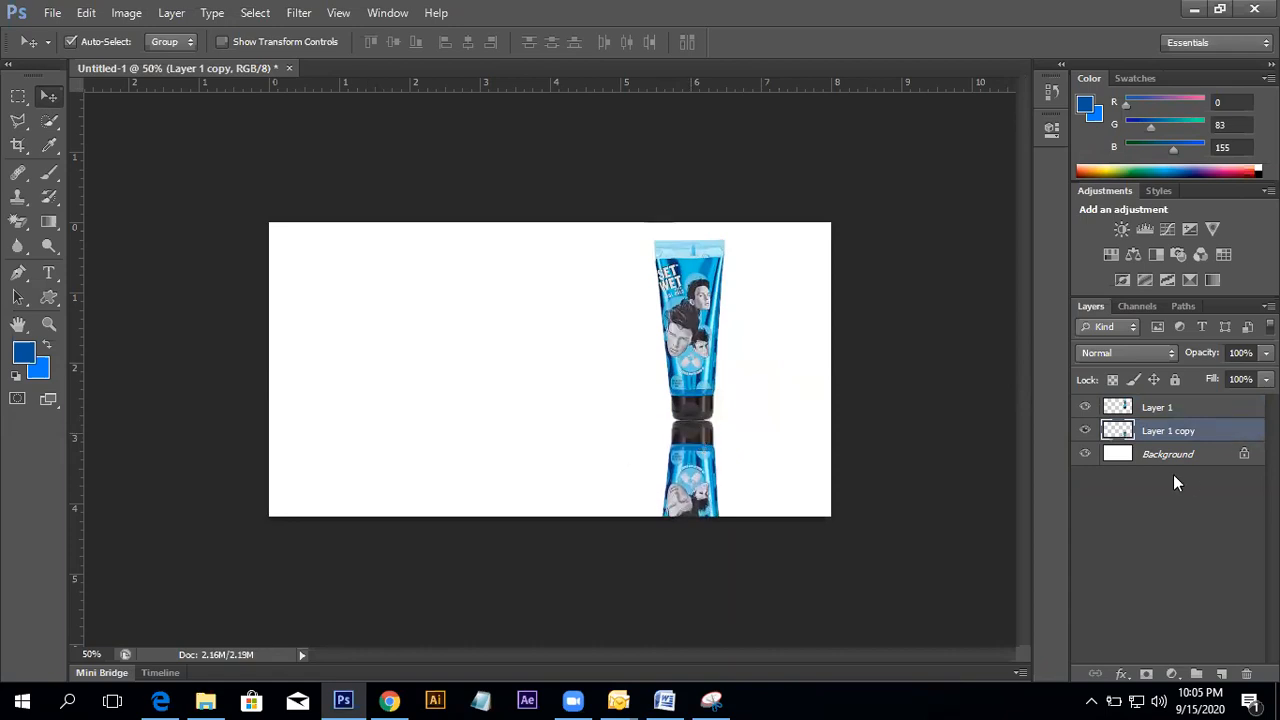
{"action": "left_click", "coordinate": [132, 16]}
{"action": "left_click", "coordinate": [164, 166]}
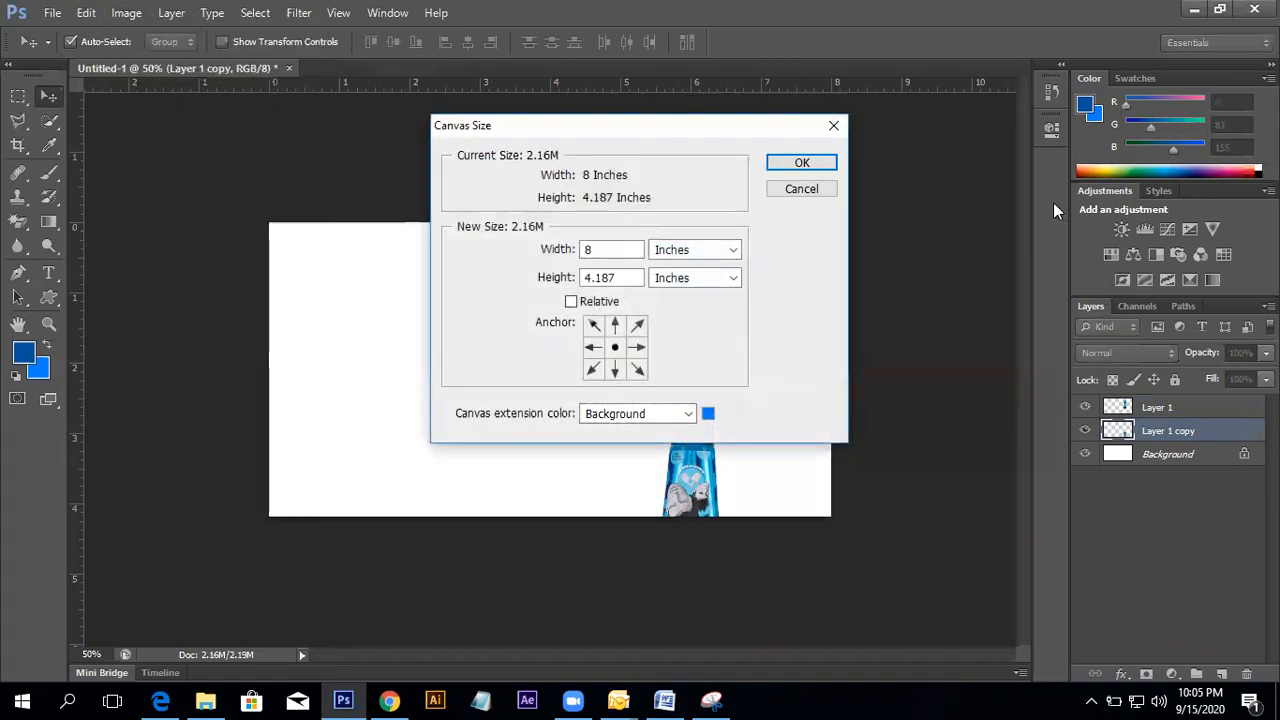
{"action": "left_click", "coordinate": [802, 190]}
{"action": "left_click", "coordinate": [127, 13]}
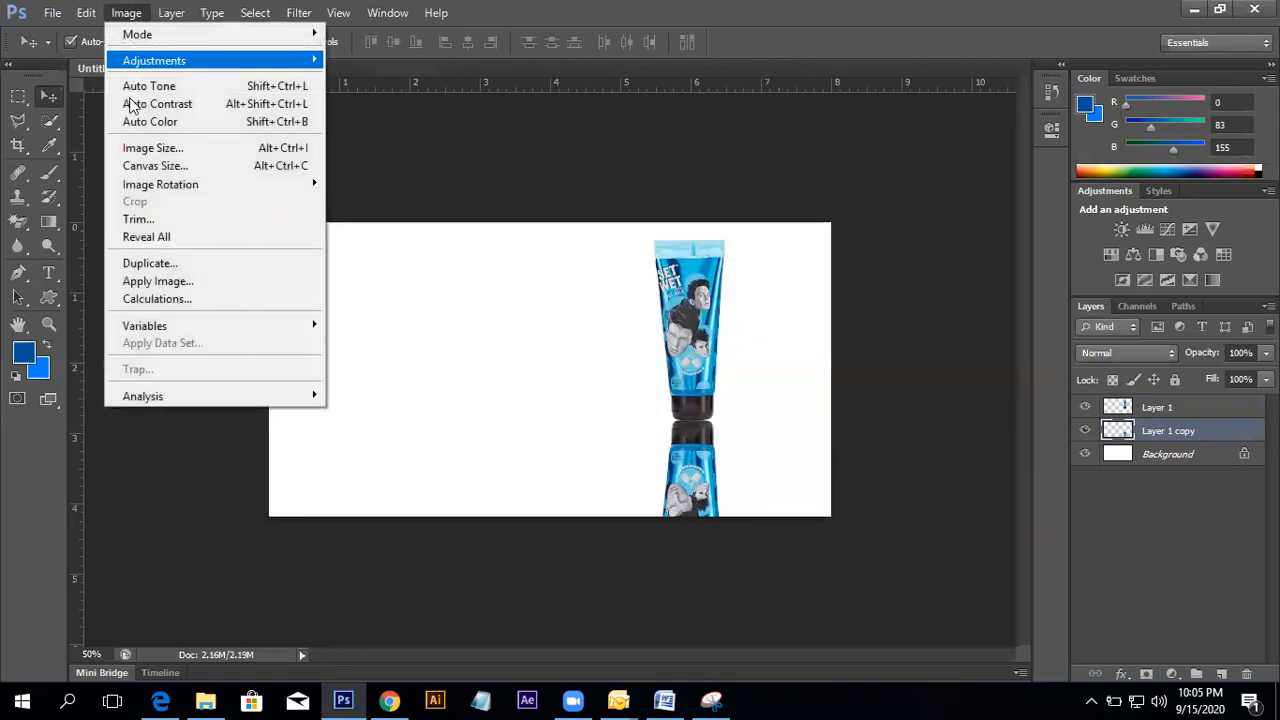
{"action": "left_click", "coordinate": [171, 150]}
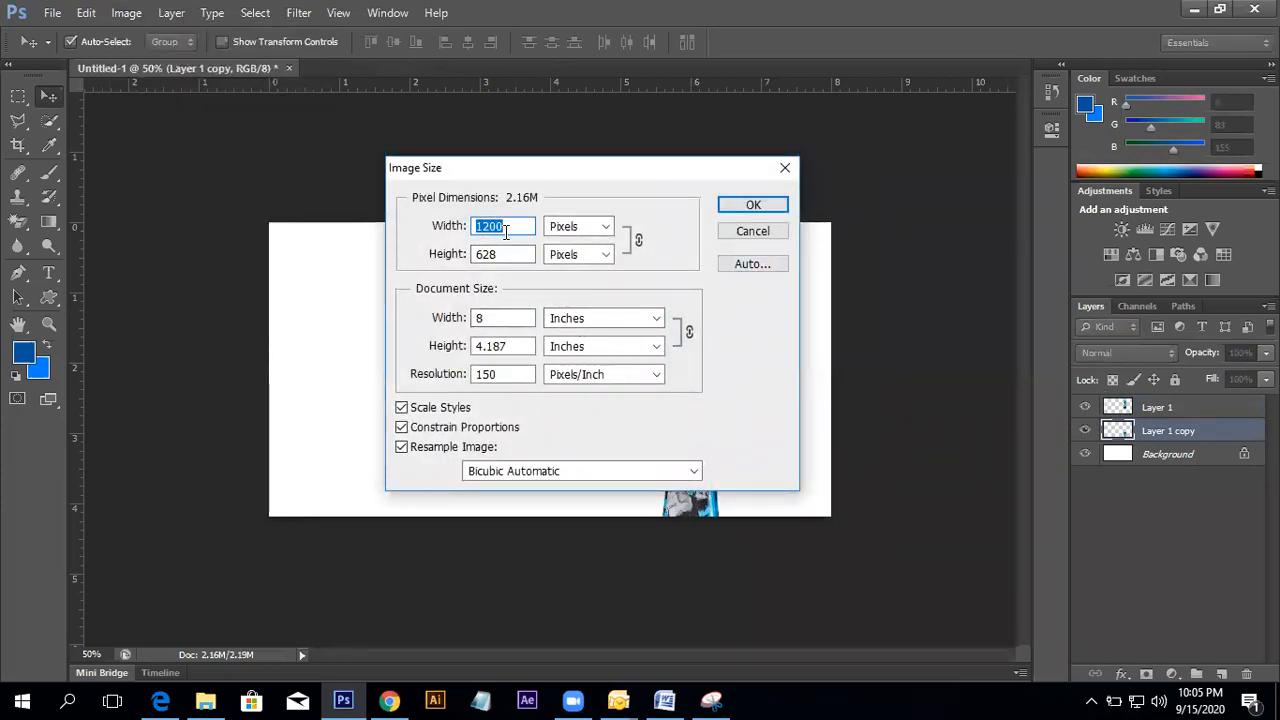
{"action": "type", "text": "800"}
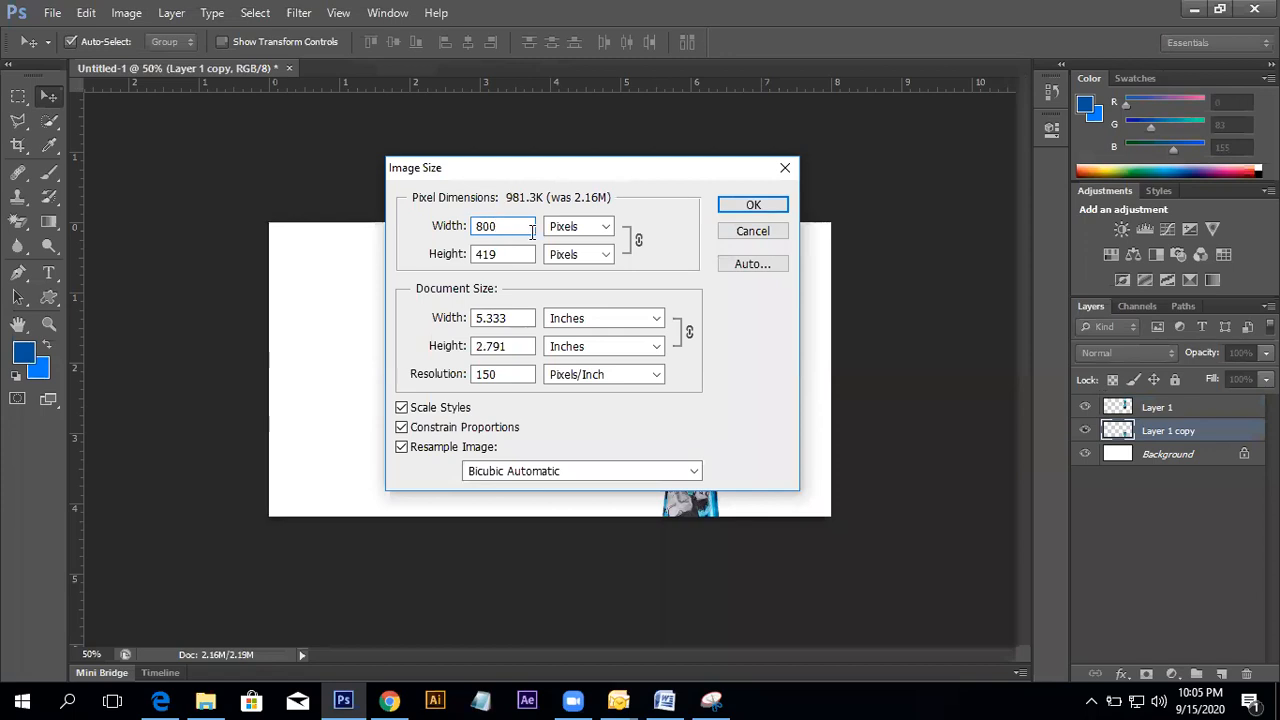
{"action": "left_click", "coordinate": [772, 240]}
- Extend the canvas height to 1200 pixels, using pixels as the canvas size unit
{"action": "left_click", "coordinate": [125, 12]}
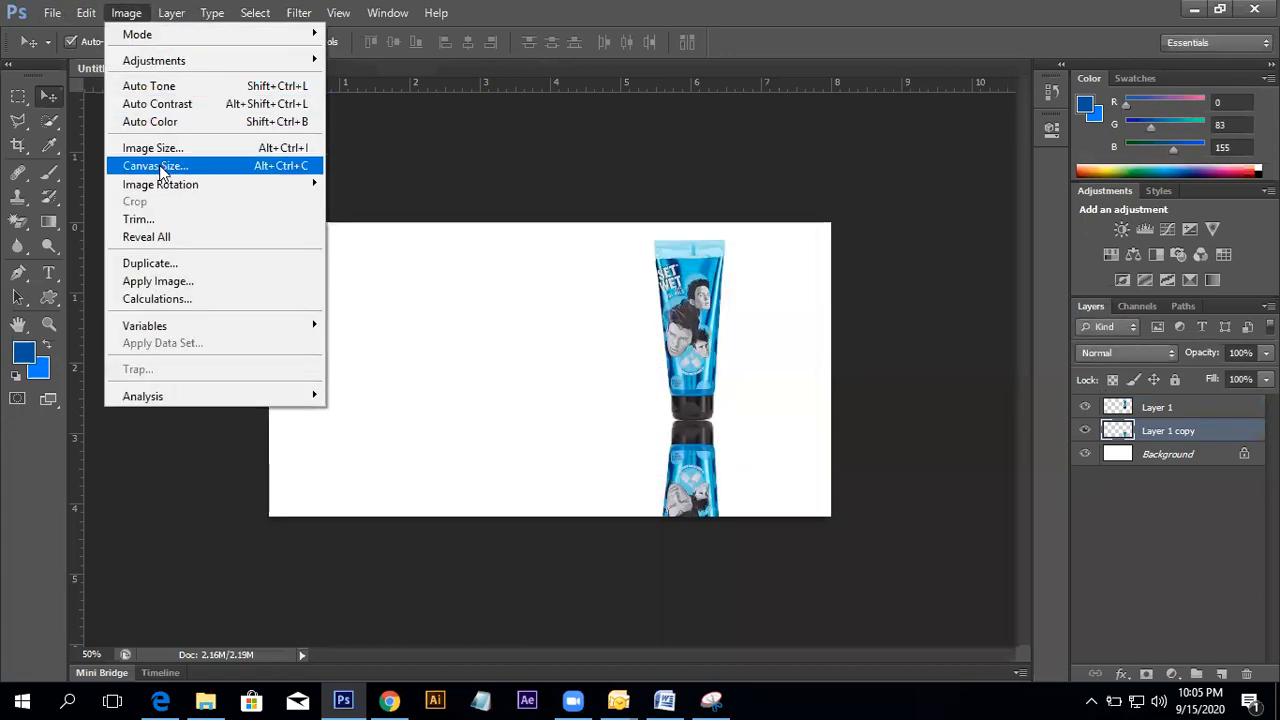
{"action": "left_click", "coordinate": [165, 167]}
{"action": "left_click", "coordinate": [682, 250]}
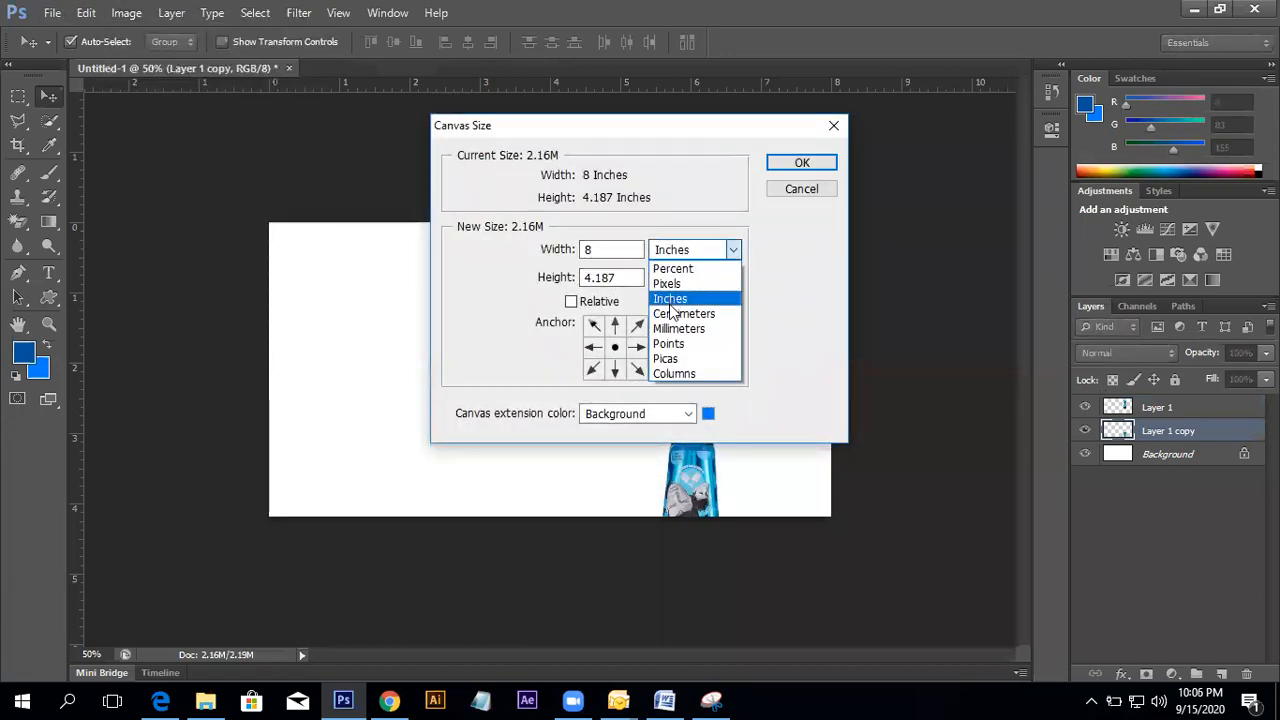
{"action": "left_click", "coordinate": [678, 284]}
{"action": "key", "text": "Tab"}
{"action": "type", "text": "1200"}
{"action": "key", "text": "Return"}
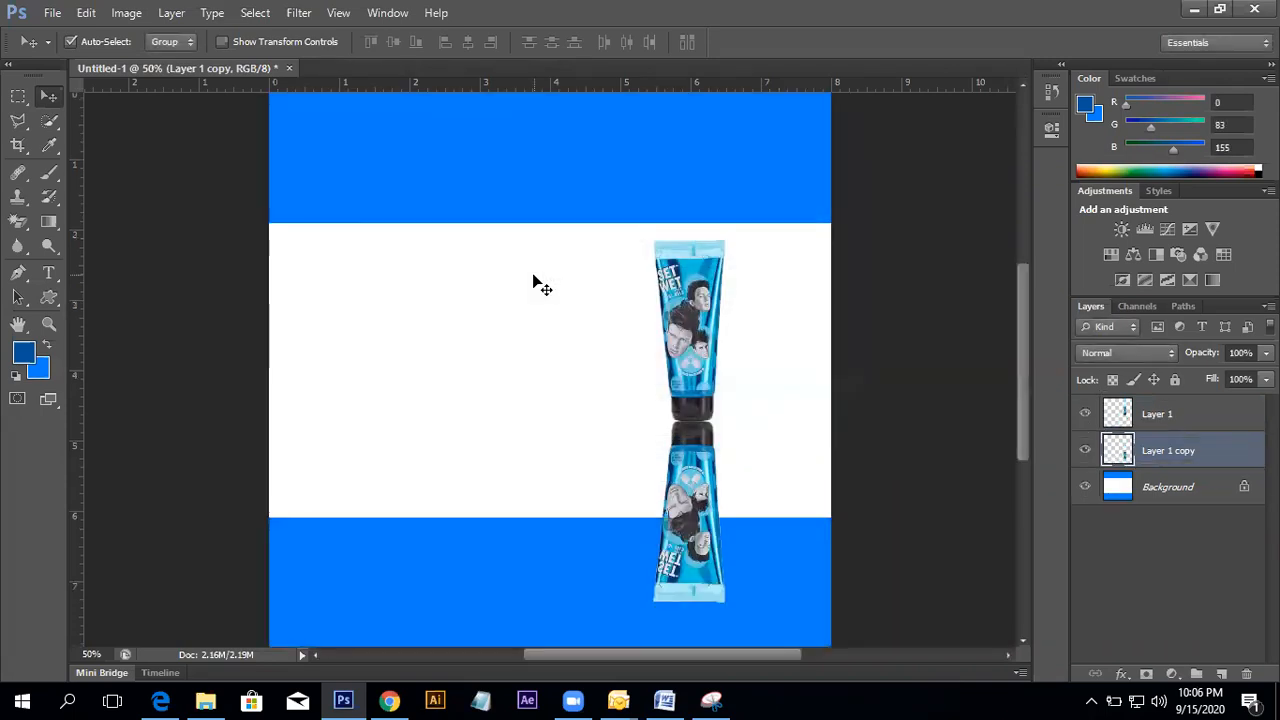
- Set the foreground colour to white (255, 255, 255) and fill the Background layer with it
{"action": "key", "text": "ctrl+minus"}
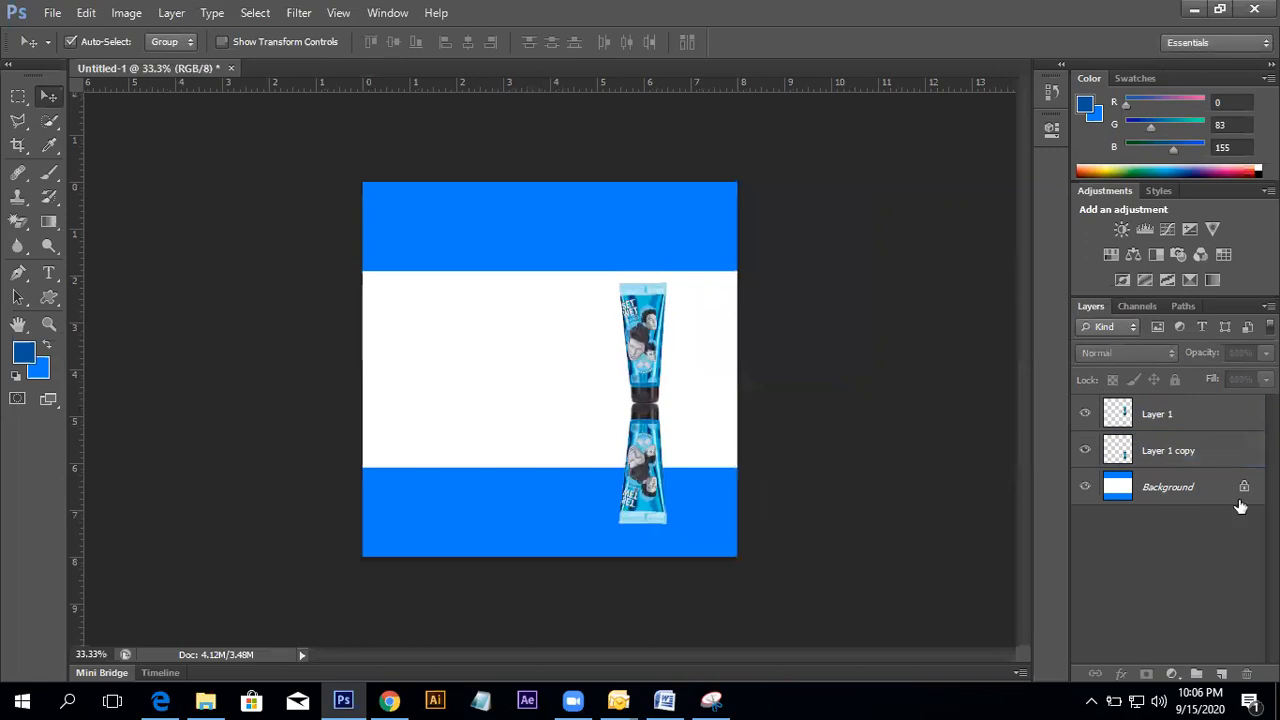
{"action": "left_click", "coordinate": [1205, 486]}
{"action": "left_click", "coordinate": [18, 352]}
{"action": "left_click", "coordinate": [704, 198]}
{"action": "left_click", "coordinate": [1146, 186]}
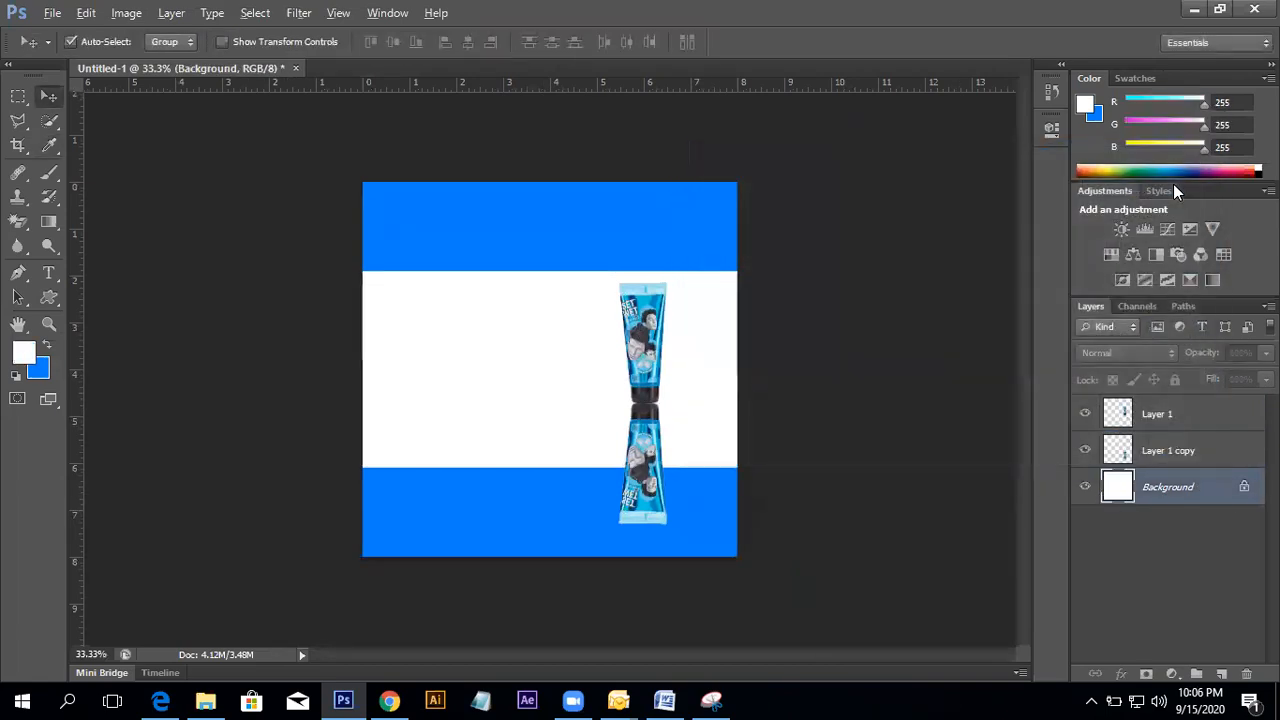
{"action": "key", "text": "alt+BackSpace"}
- Move both tube layers together to the middle of the canvas and enlarge them proportionally so the flipped one runs past the lower edge
{"action": "left_click", "coordinate": [1200, 420]}
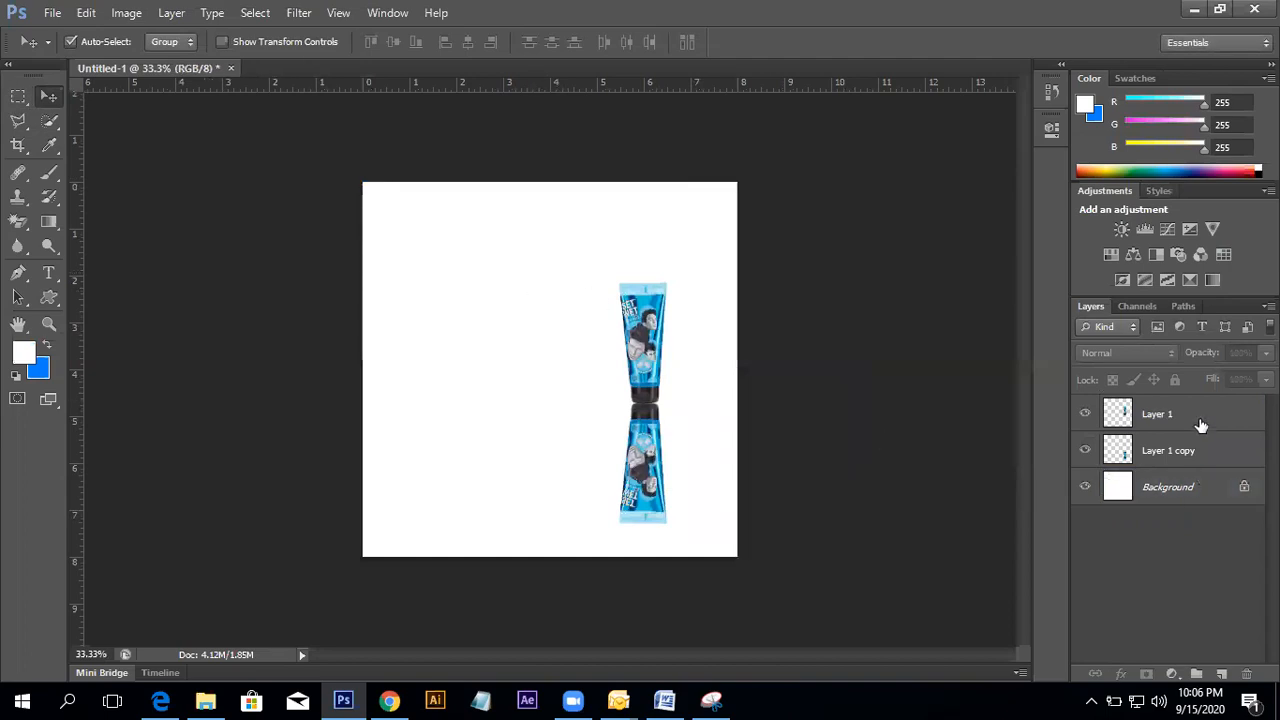
{"action": "left_click", "coordinate": [1203, 451], "text": "shift"}
{"action": "left_click_drag", "start_coordinate": [645, 440], "coordinate": [562, 413]}
{"action": "key", "text": "ctrl+t"}
{"action": "left_click_drag", "start_coordinate": [586, 498], "coordinate": [640, 565]}
{"action": "left_click_drag", "start_coordinate": [553, 289], "coordinate": [549, 341]}
{"action": "key", "text": "Return"}
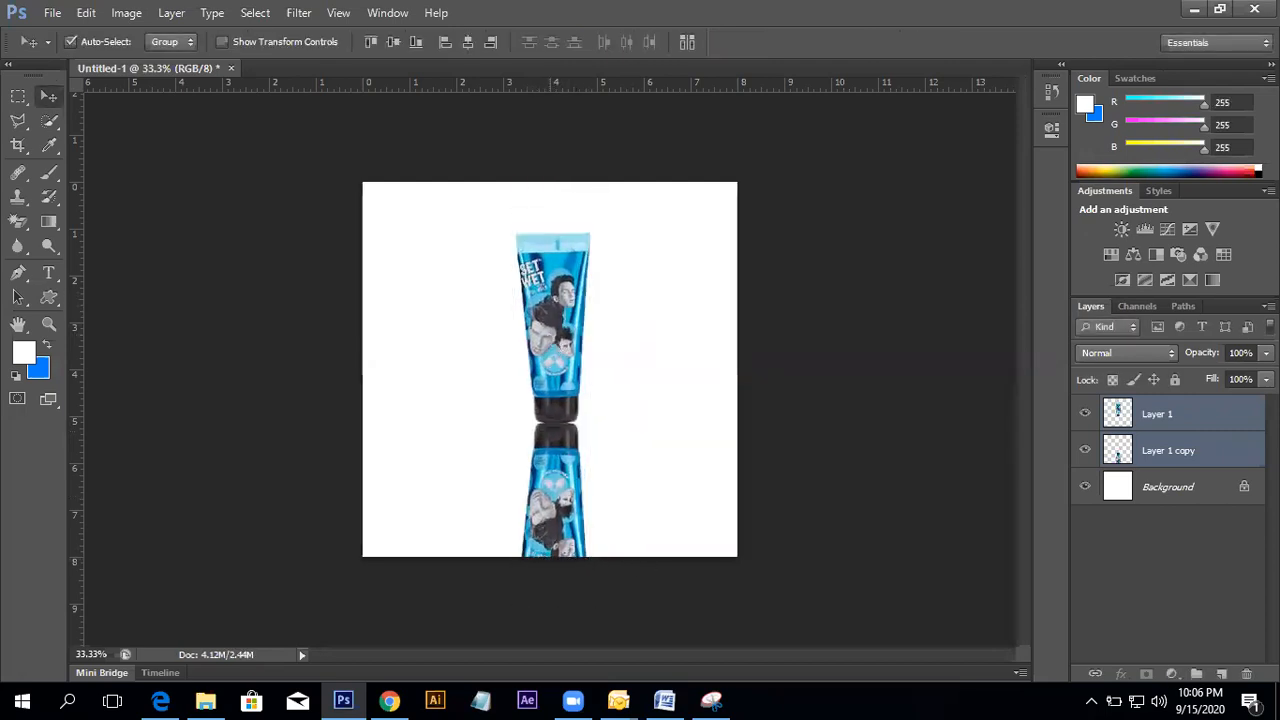
- Add a layer mask to Layer 1 copy and choose the soft 500 px Brush with 0% hardness and Normal mode
{"action": "left_click", "coordinate": [1210, 451]}
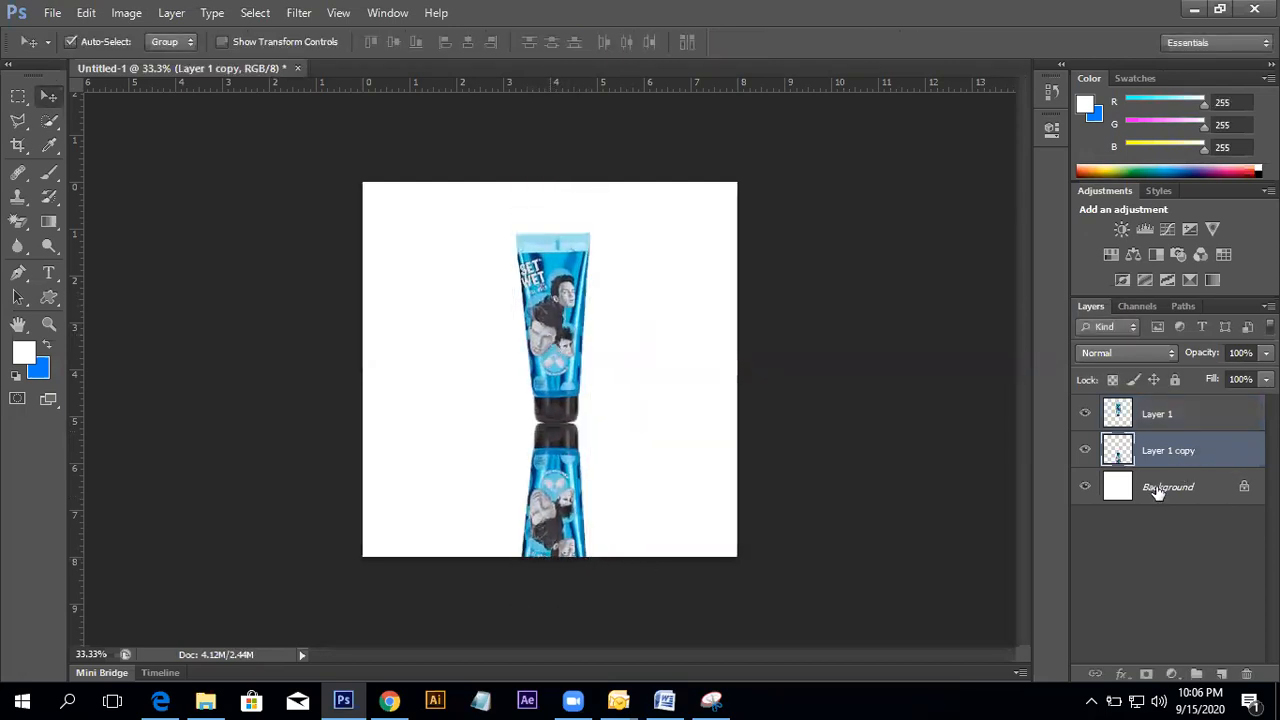
{"action": "left_click", "coordinate": [1146, 674]}
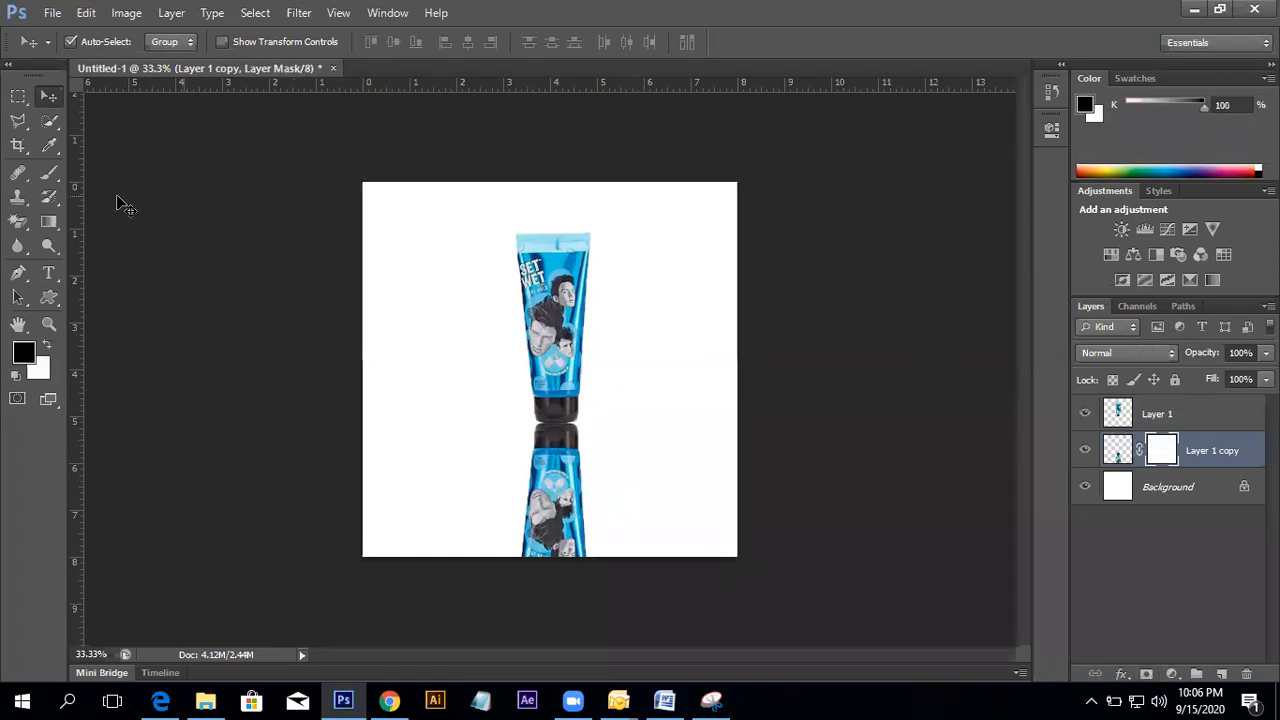
{"action": "left_click", "coordinate": [57, 172]}
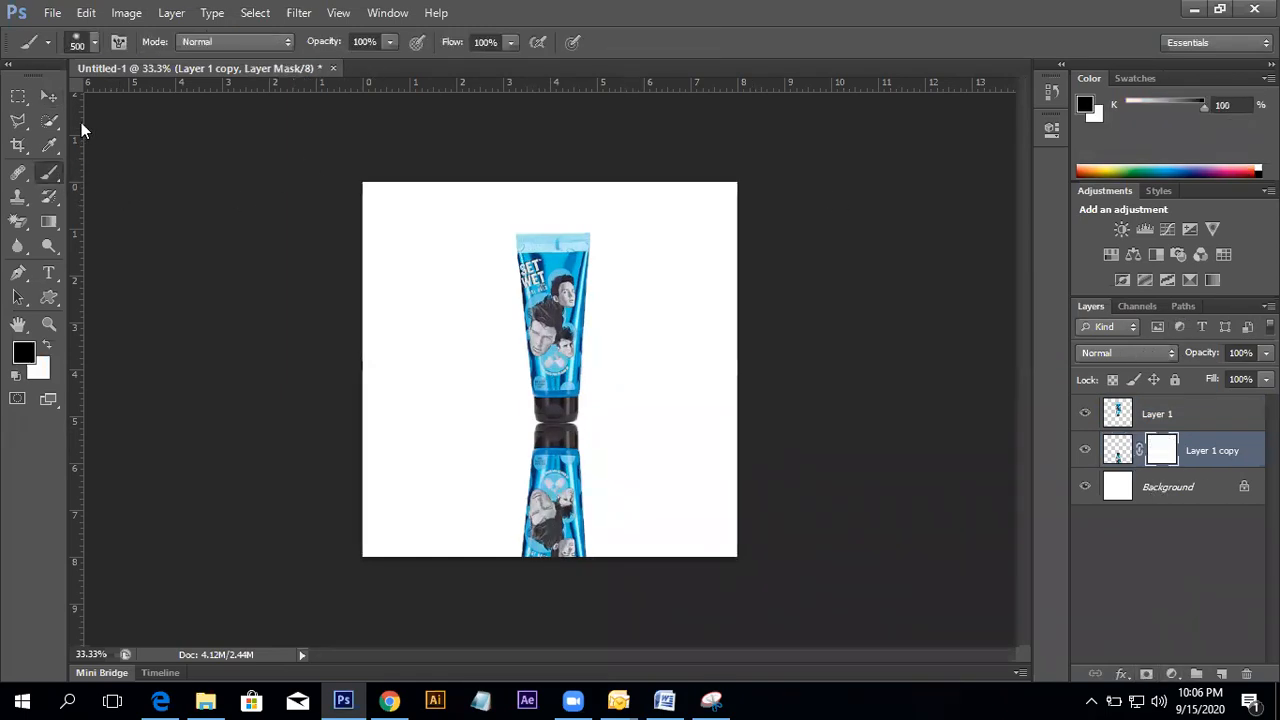
{"action": "left_click", "coordinate": [95, 43]}
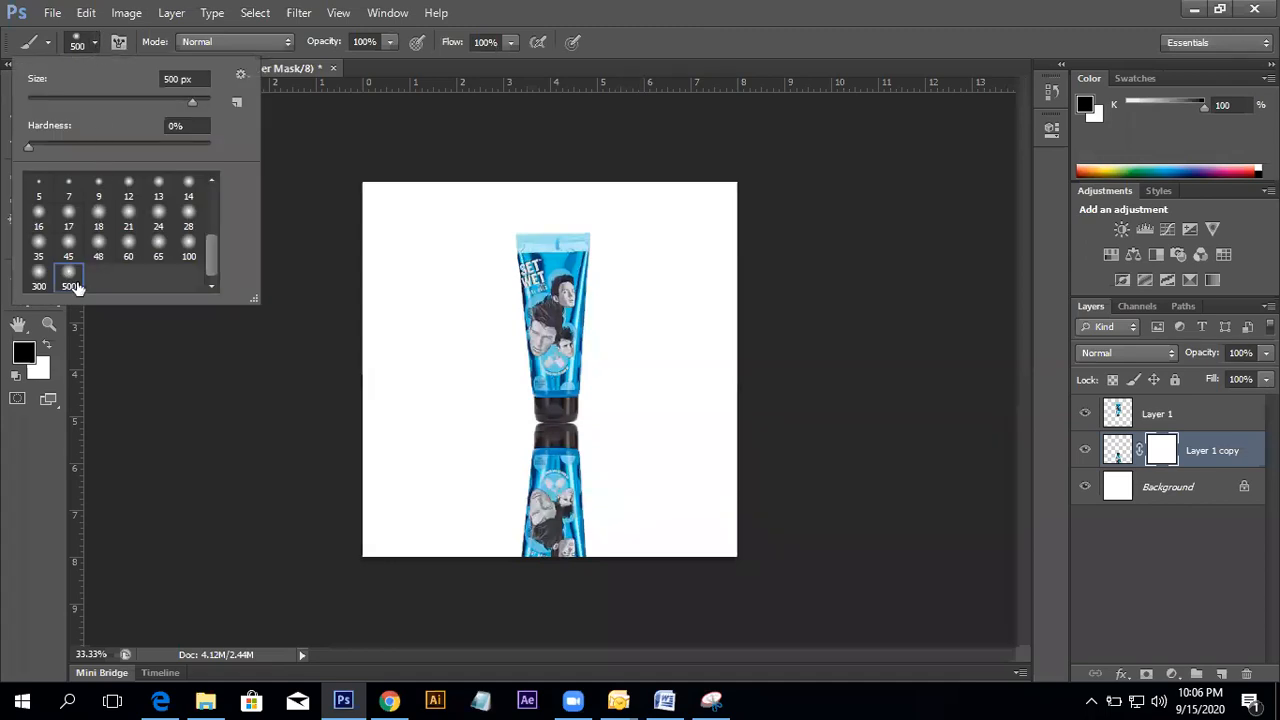
{"action": "key", "text": "Return"}
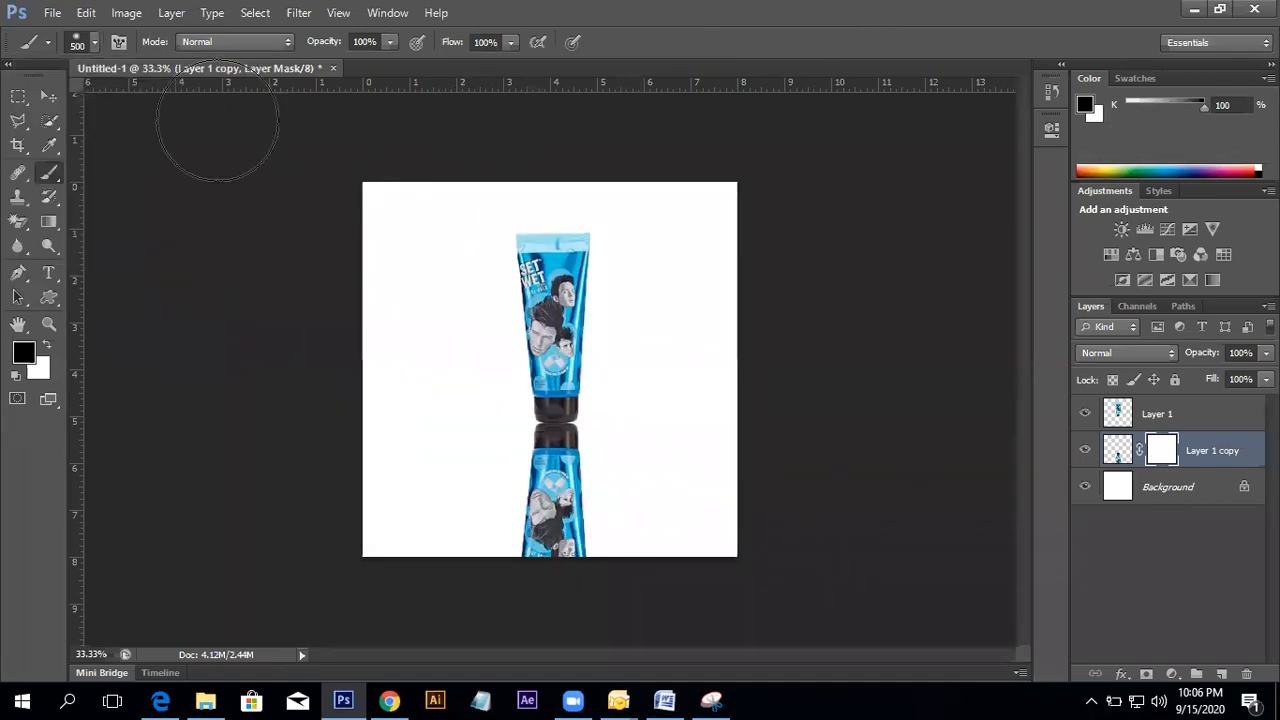
{"action": "left_click", "coordinate": [220, 44]}
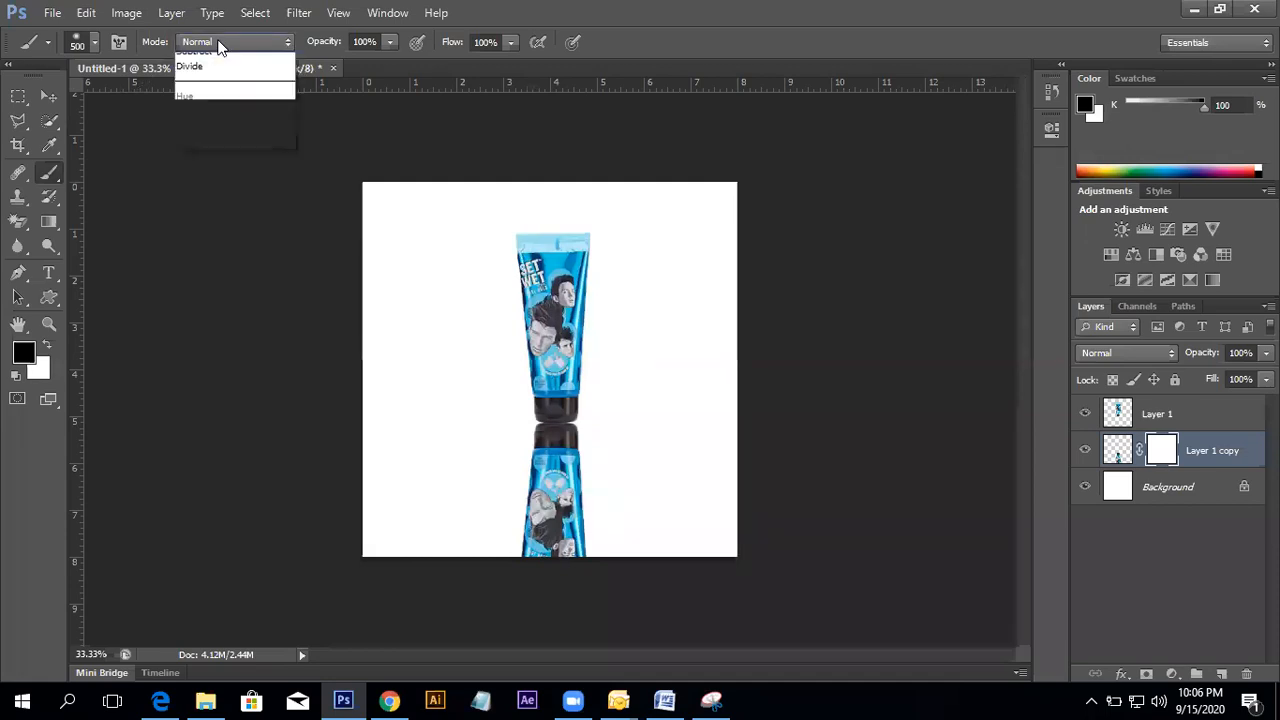
{"action": "left_click", "coordinate": [209, 66]}
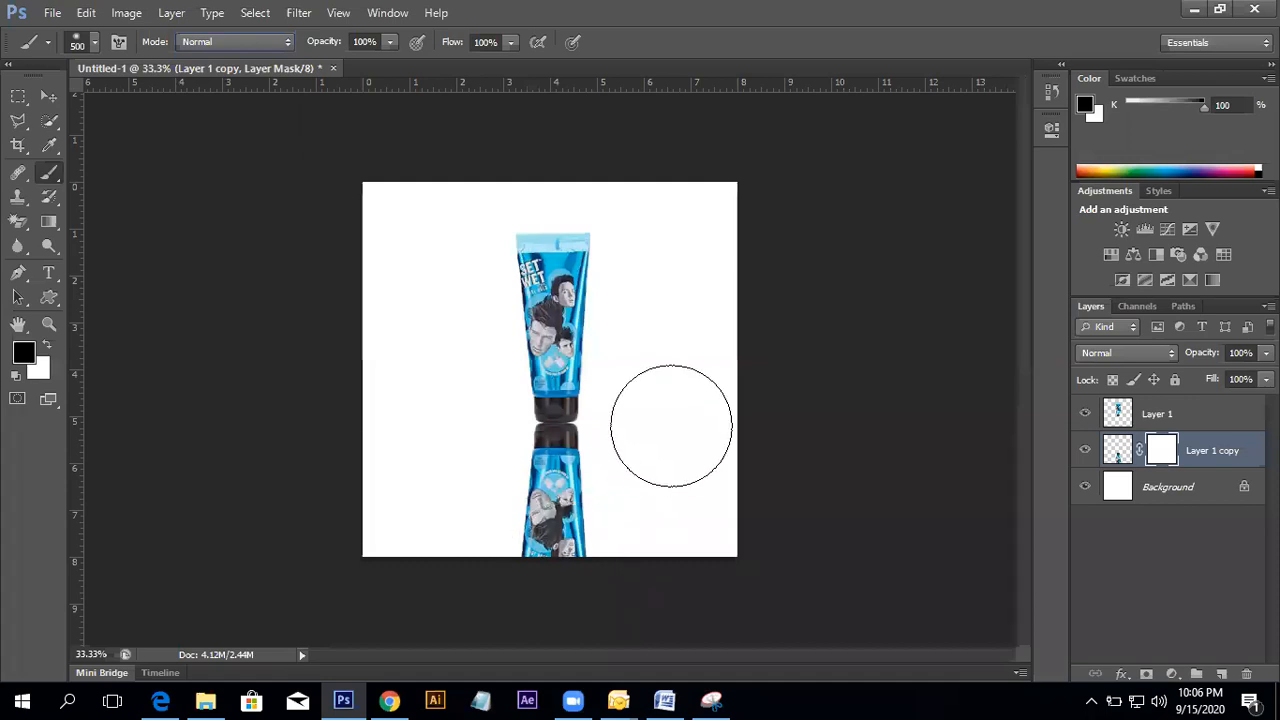
- Enlarge the brush to 800 px and paint black across the lower part of the mask to fade the reflection
{"action": "key", "text": "bracketright"}
{"action": "key", "text": "bracketright"}
{"action": "key", "text": "bracketright"}
{"action": "mouse_move", "coordinate": [740, 557]}
{"action": "left_mouse_down"}
{"action": "mouse_move", "coordinate": [548, 575]}
{"action": "mouse_move", "coordinate": [191, 542]}
{"action": "mouse_move", "coordinate": [600, 563]}
{"action": "mouse_move", "coordinate": [450, 579]}
{"action": "mouse_move", "coordinate": [715, 587]}
{"action": "mouse_move", "coordinate": [638, 572]}
{"action": "mouse_move", "coordinate": [668, 533]}
{"action": "mouse_move", "coordinate": [157, 600]}
{"action": "left_mouse_up"}
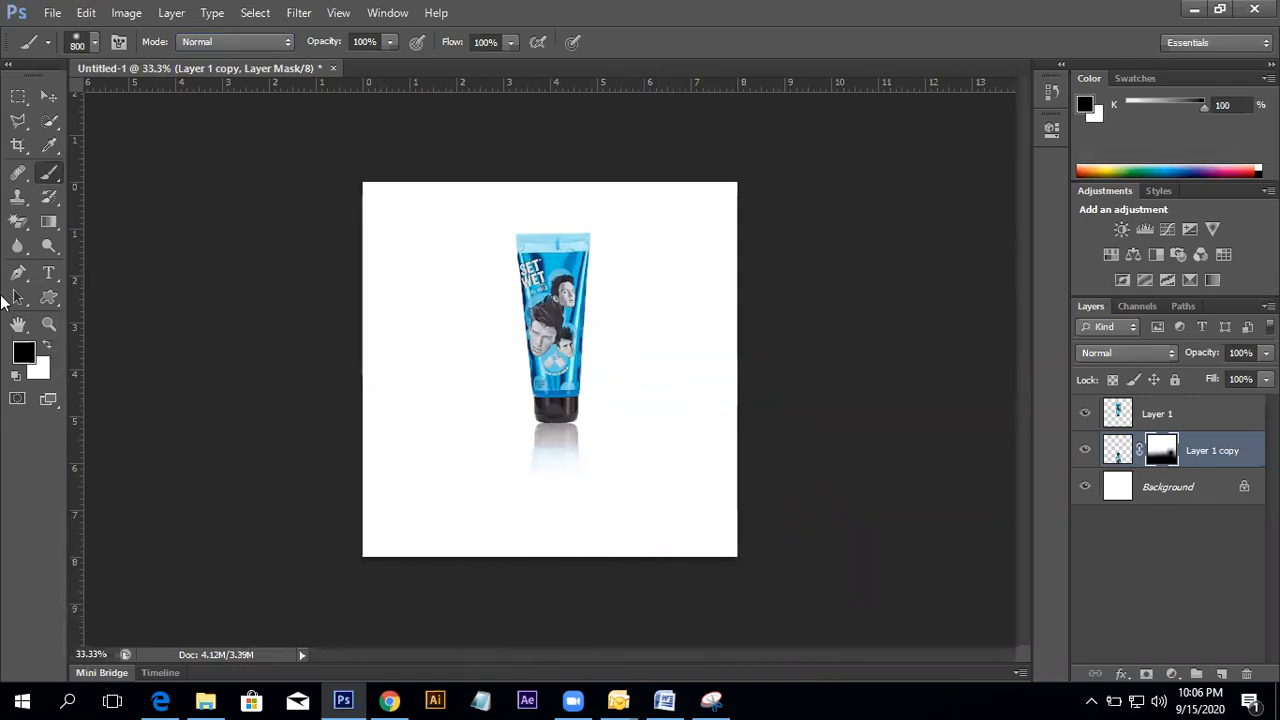
- Alternate white and black strokes on the mask to restore, fade and again fully restore the reflection
{"action": "left_click", "coordinate": [46, 348]}
{"action": "mouse_move", "coordinate": [486, 457]}
{"action": "left_mouse_down"}
{"action": "mouse_move", "coordinate": [634, 423]}
{"action": "mouse_move", "coordinate": [457, 491]}
{"action": "mouse_move", "coordinate": [279, 528]}
{"action": "left_mouse_up"}
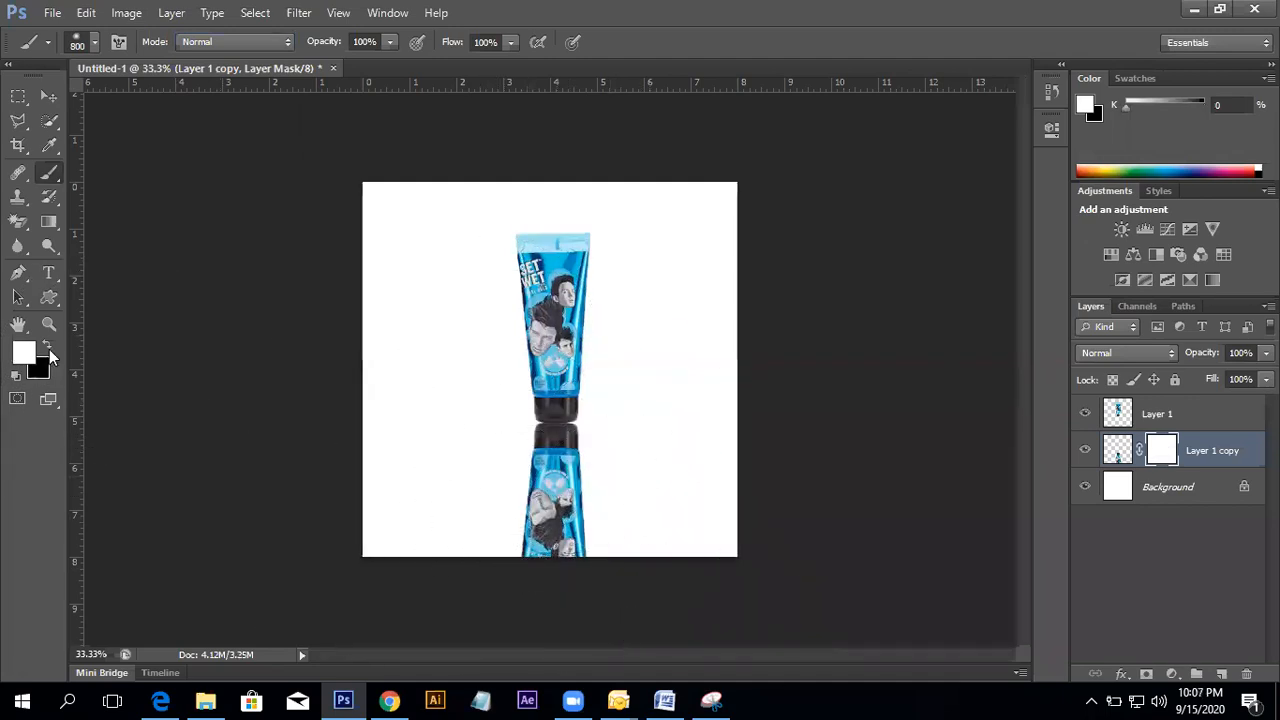
{"action": "left_click", "coordinate": [46, 347]}
{"action": "left_click_drag", "start_coordinate": [643, 545], "coordinate": [251, 543]}
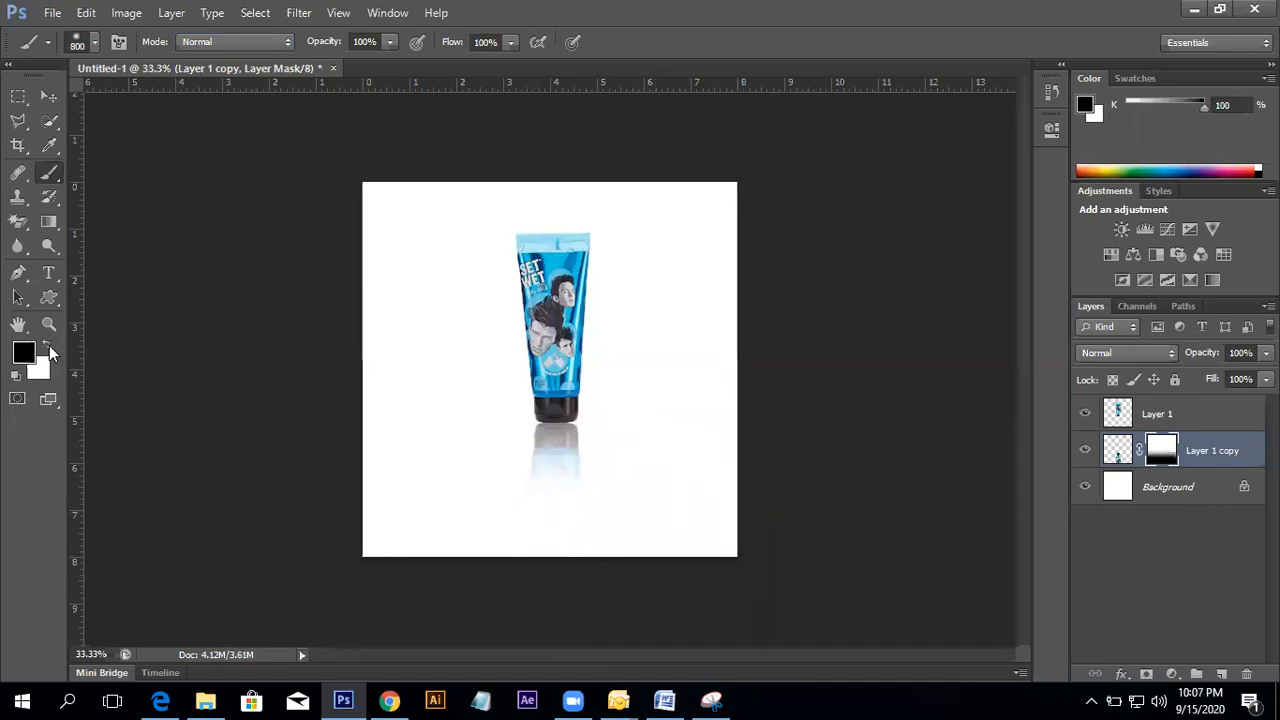
{"action": "left_click", "coordinate": [46, 347]}
{"action": "left_click_drag", "start_coordinate": [574, 395], "coordinate": [556, 500]}
{"action": "left_click", "coordinate": [613, 580]}
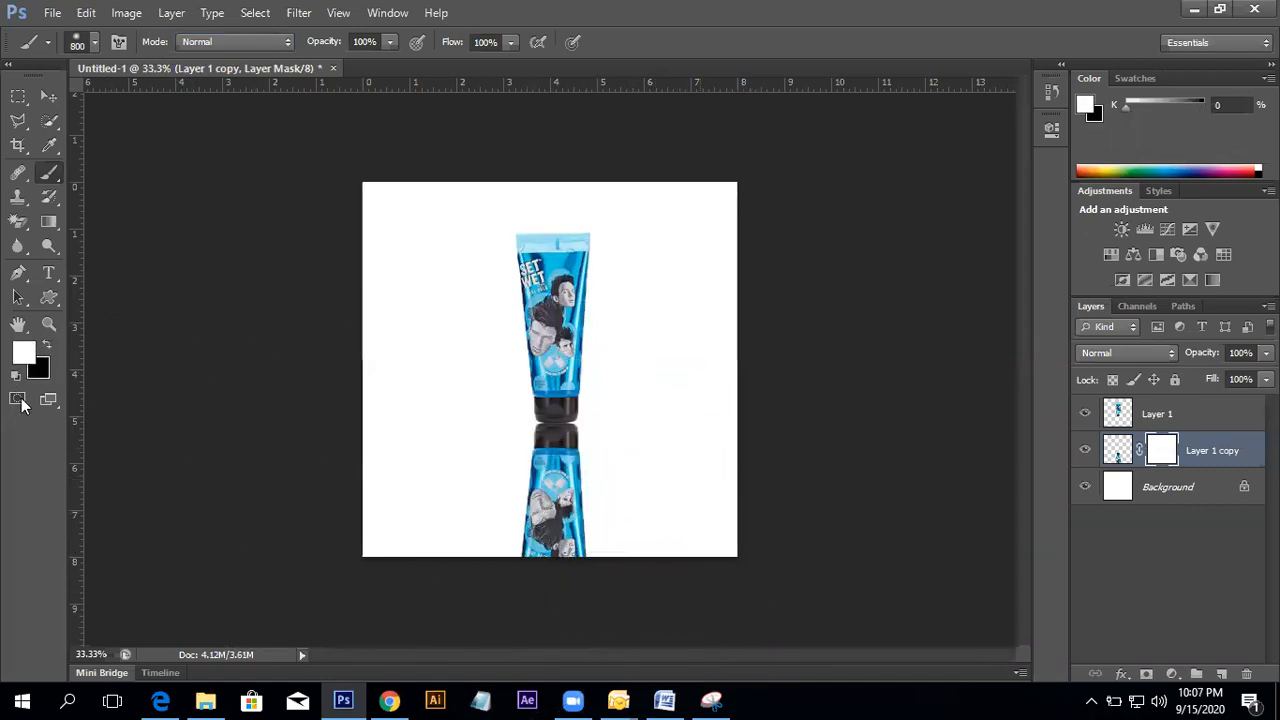
- Fade out the lower part of the reflection by painting black along the canvas's lower edge on the mask
{"action": "left_click", "coordinate": [46, 347]}
{"action": "left_click_drag", "start_coordinate": [357, 551], "coordinate": [300, 563]}
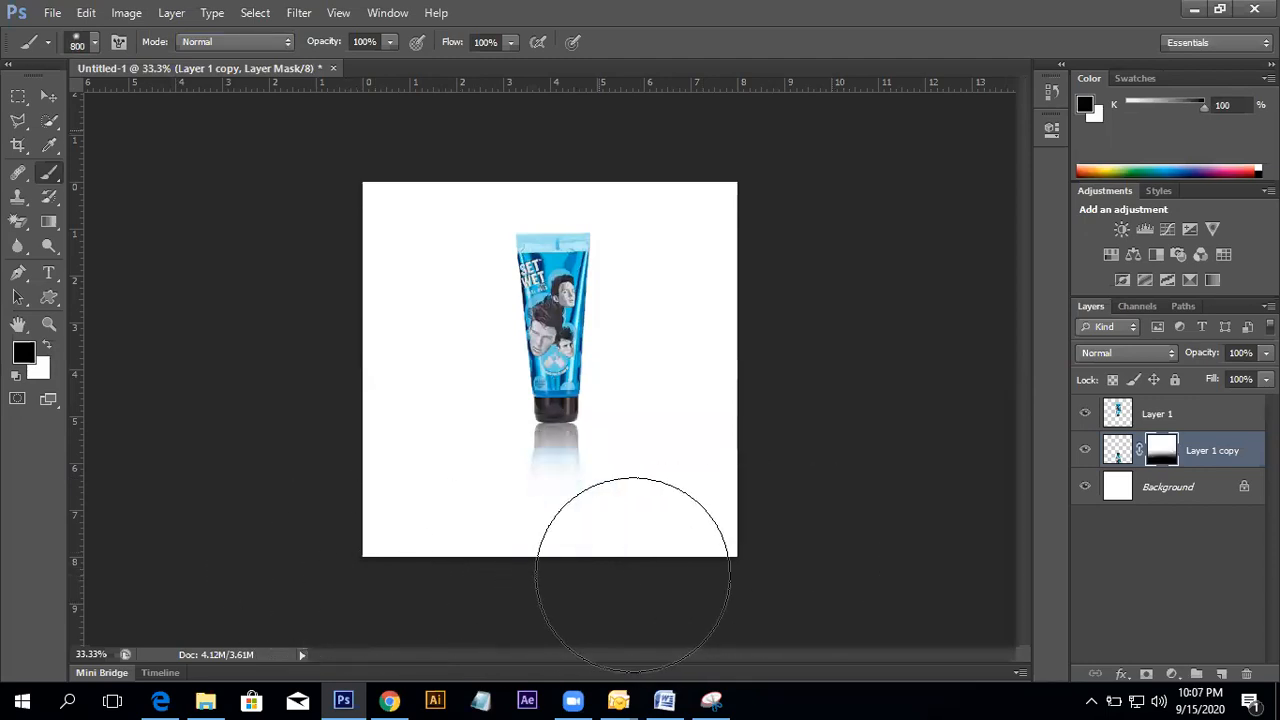
{"action": "left_click", "coordinate": [47, 94]}
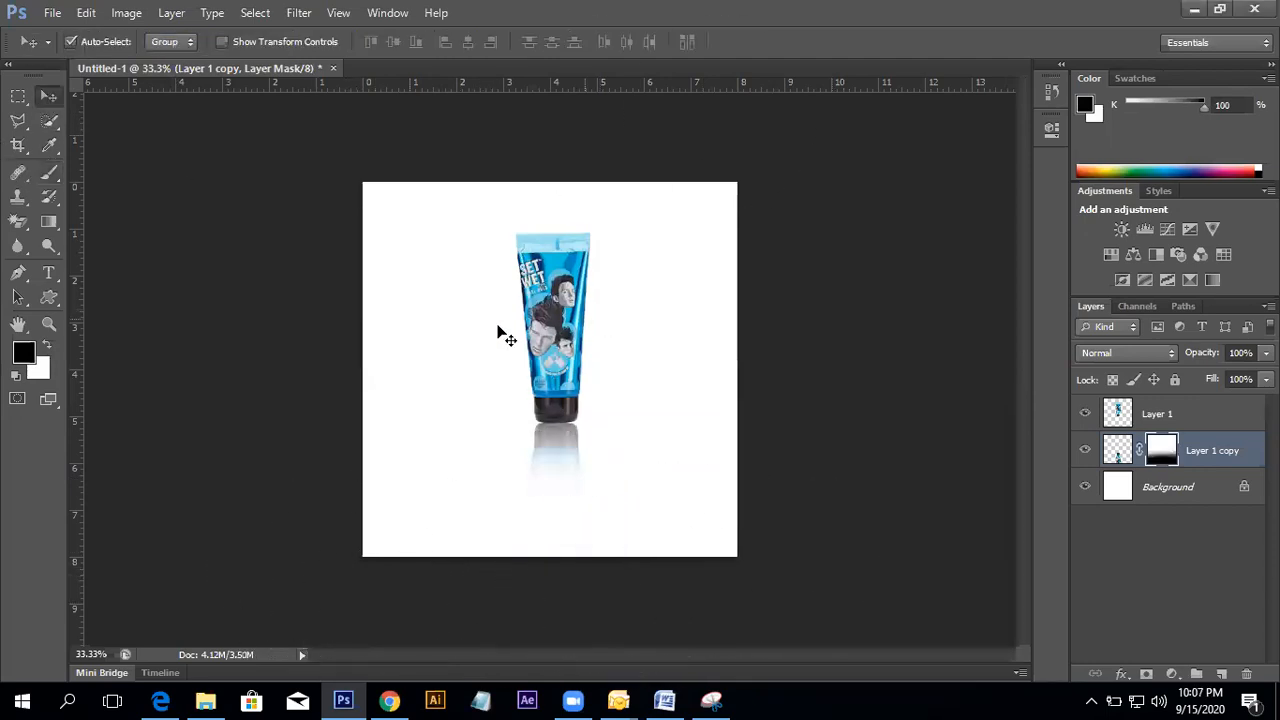
- Add a new empty layer directly above the Background layer
{"action": "left_click", "coordinate": [497, 298]}
{"action": "left_click_drag", "start_coordinate": [463, 257], "coordinate": [624, 485]}
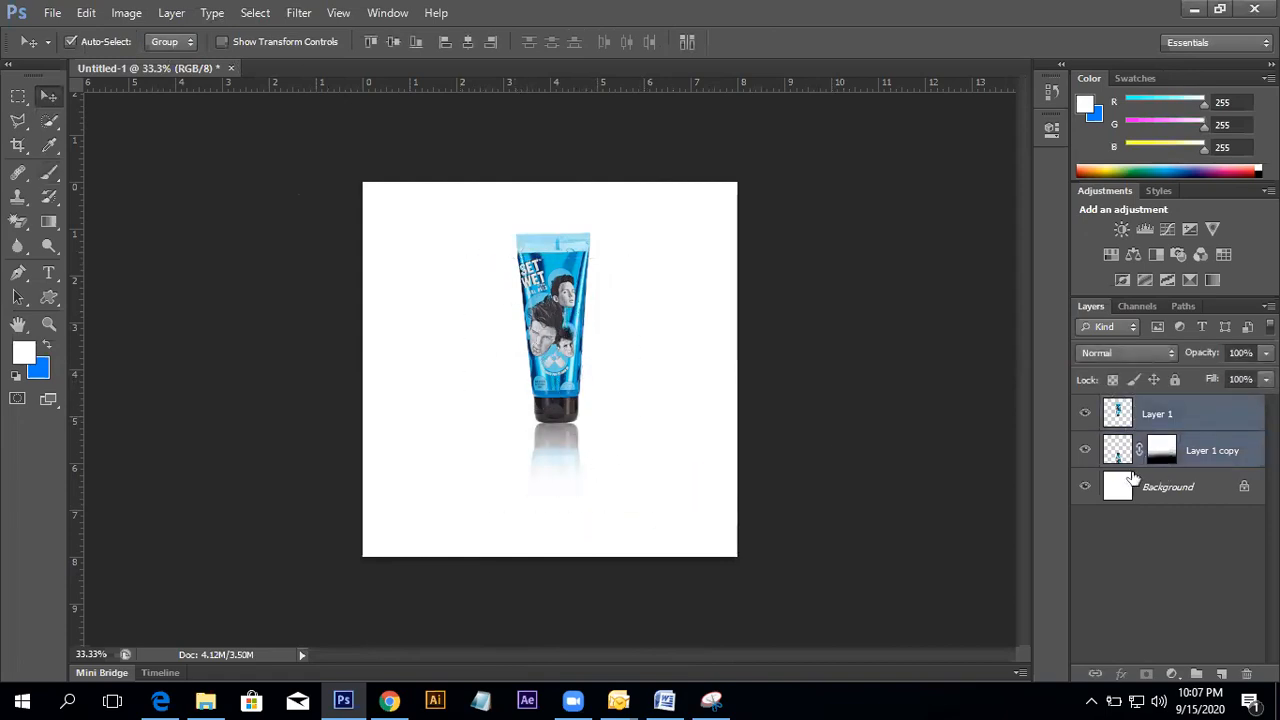
{"action": "left_click", "coordinate": [1205, 490]}
{"action": "left_click", "coordinate": [1221, 675]}
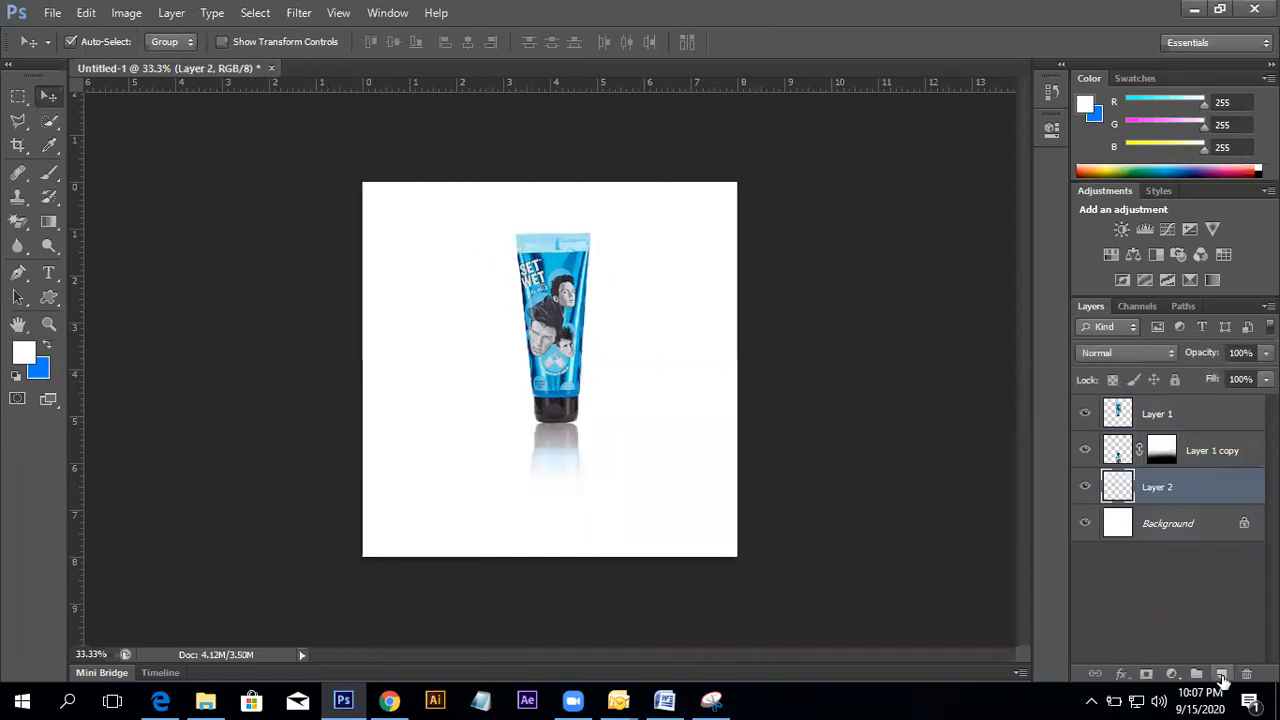
- Paint white over the faded area of the Layer 1 copy mask to fully restore the reflection
{"action": "left_click", "coordinate": [28, 354]}
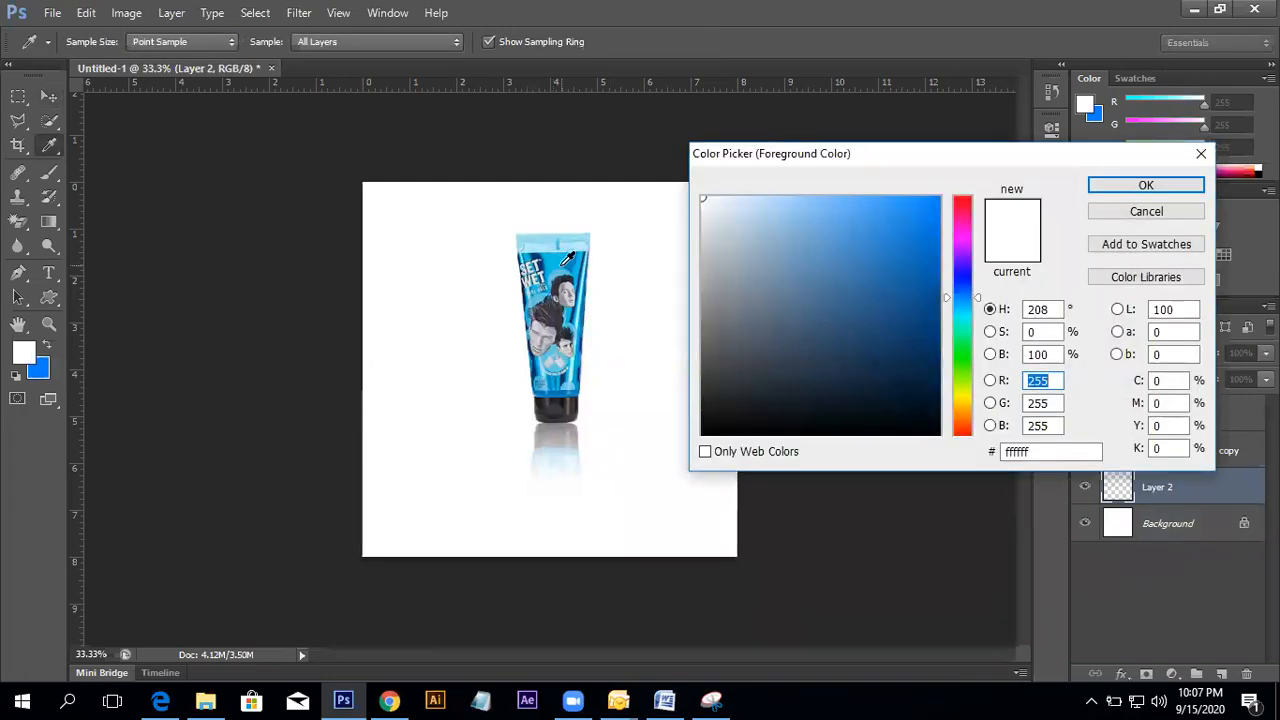
{"action": "left_click", "coordinate": [1127, 214]}
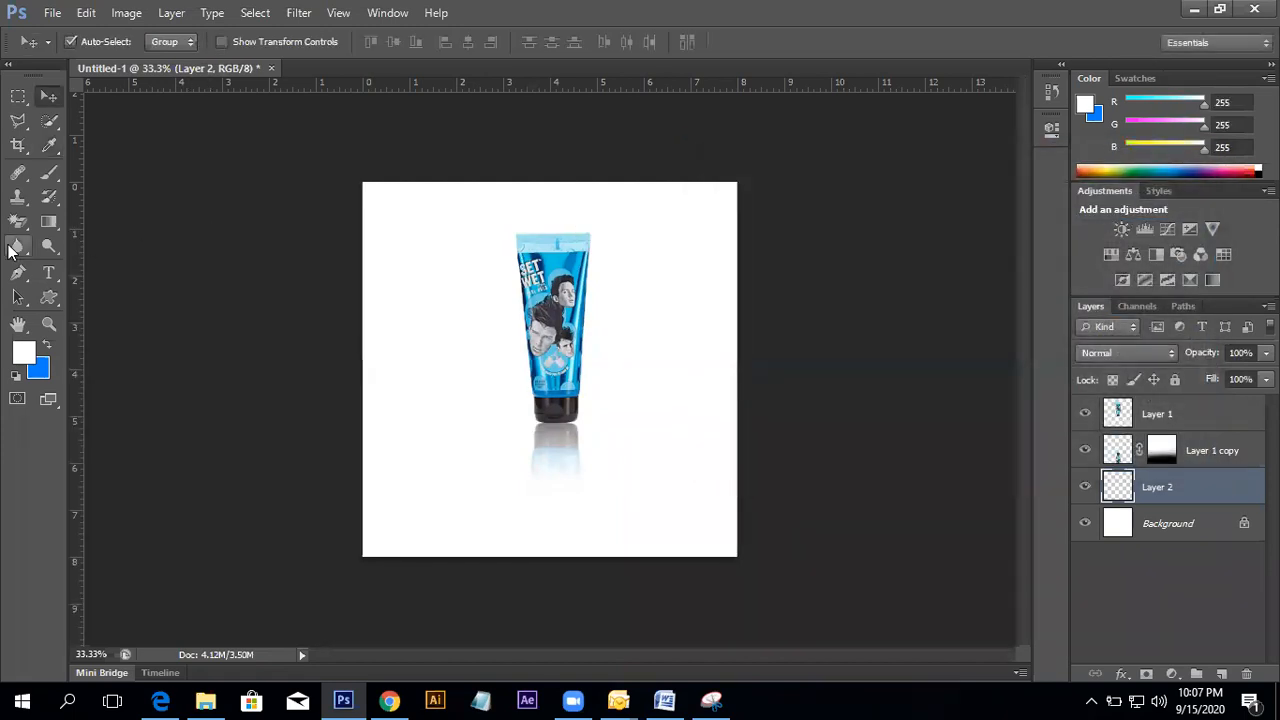
{"action": "left_click", "coordinate": [48, 171]}
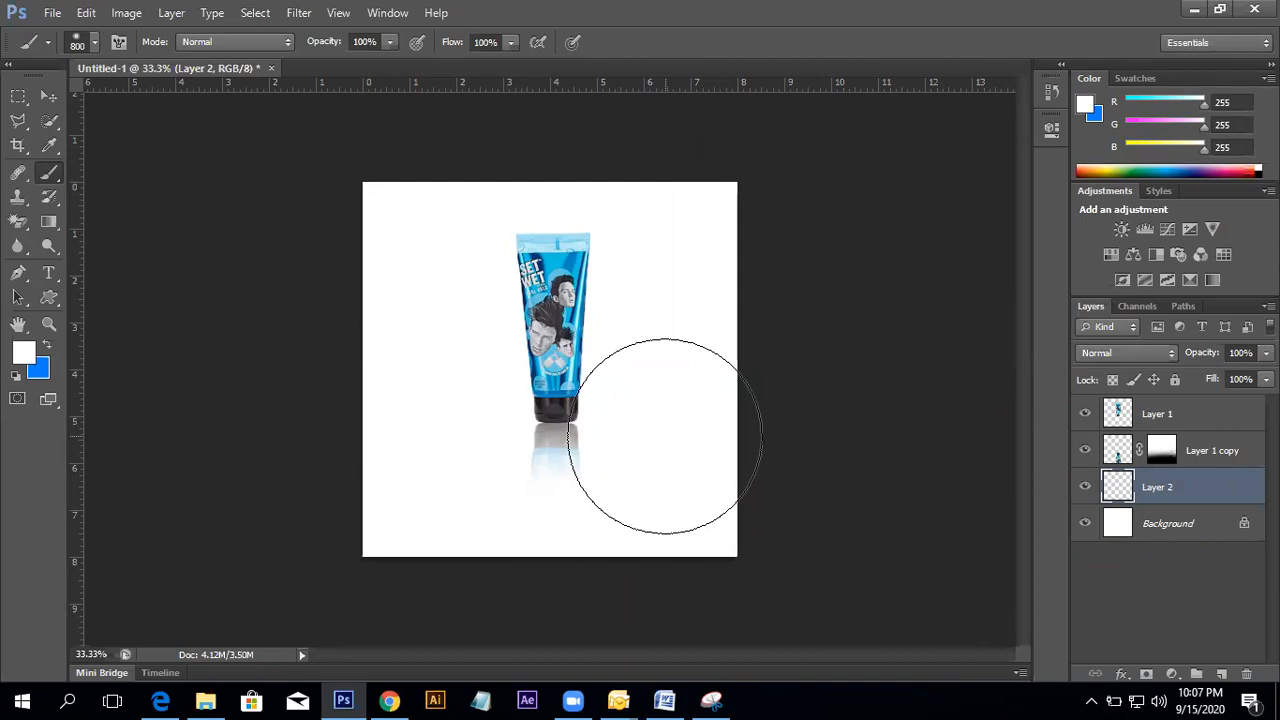
{"action": "left_click", "coordinate": [1160, 455]}
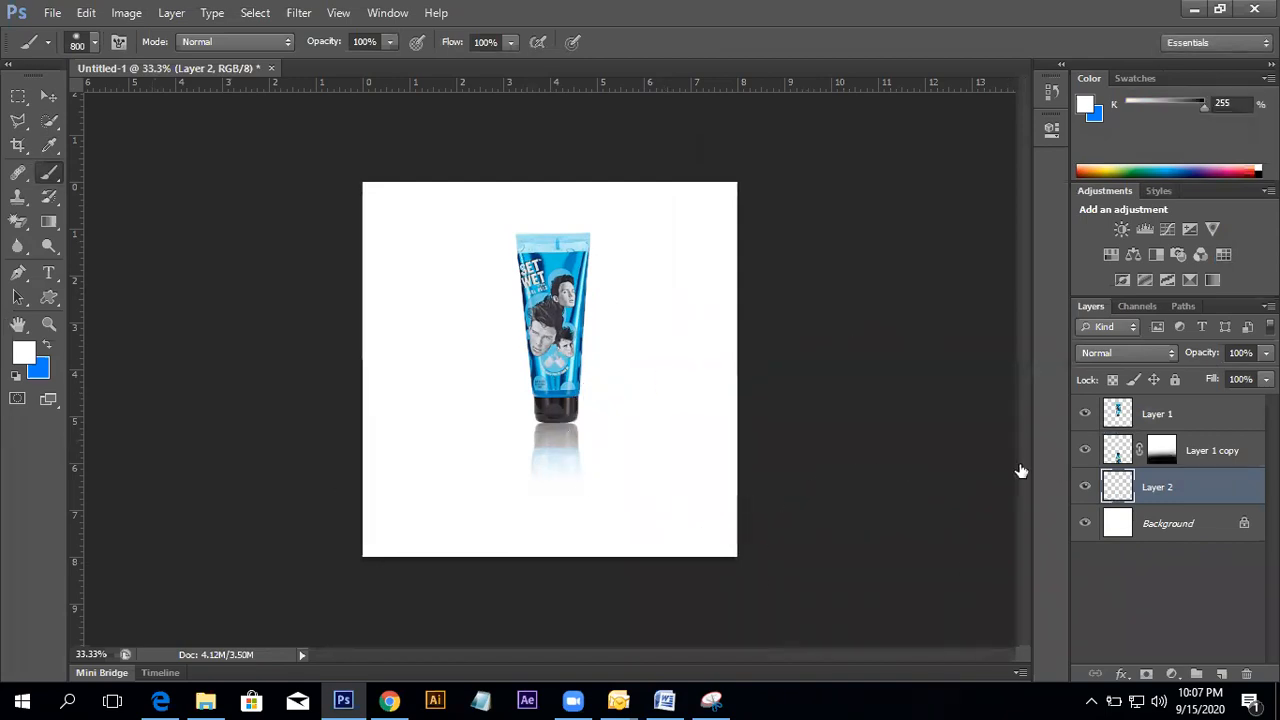
{"action": "left_click", "coordinate": [47, 346]}
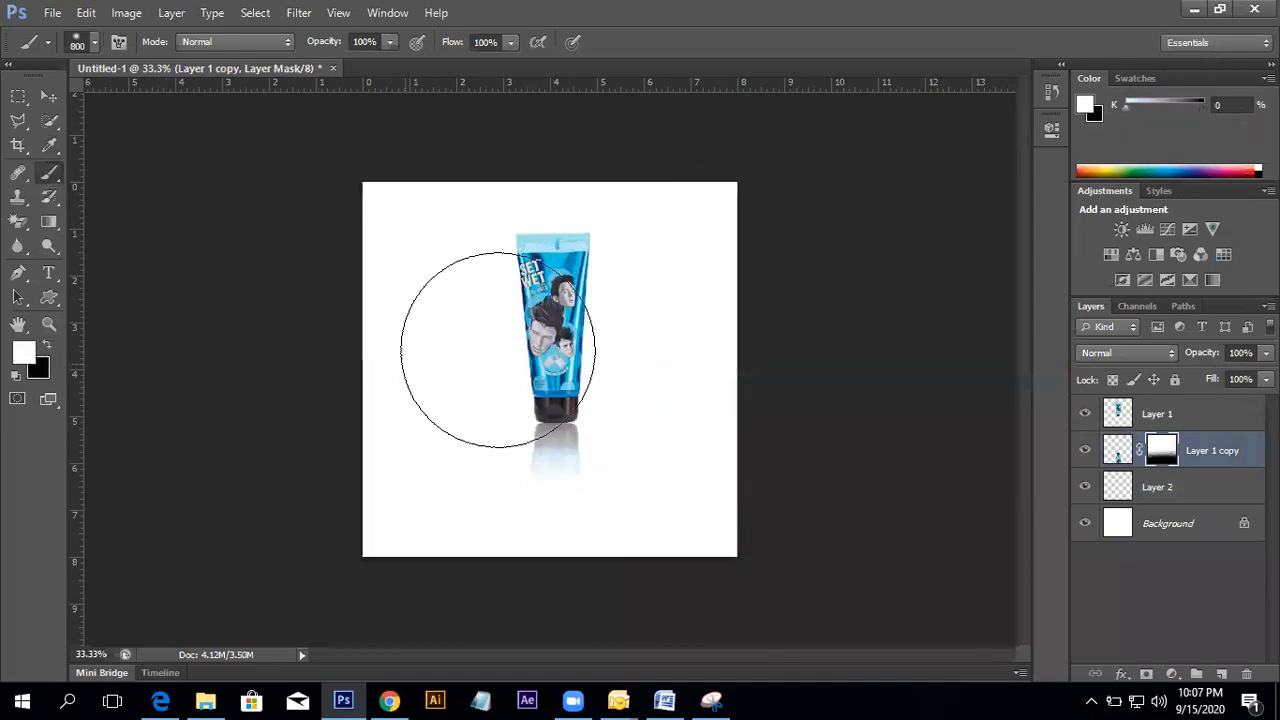
{"action": "left_click_drag", "start_coordinate": [498, 349], "coordinate": [591, 400]}
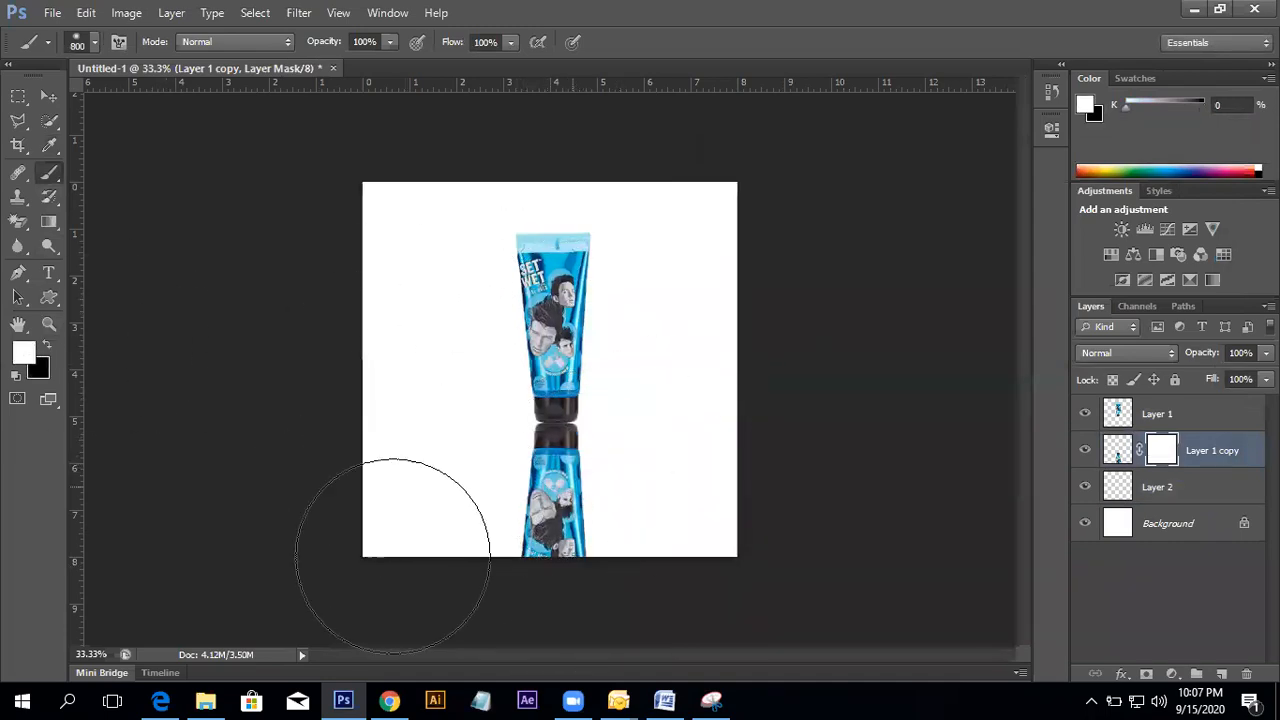
- Transform the reflection copy with horizontal and vertical flips until it stands upright and unmirrored, and move it beside the original tube
{"action": "left_click", "coordinate": [1120, 452]}
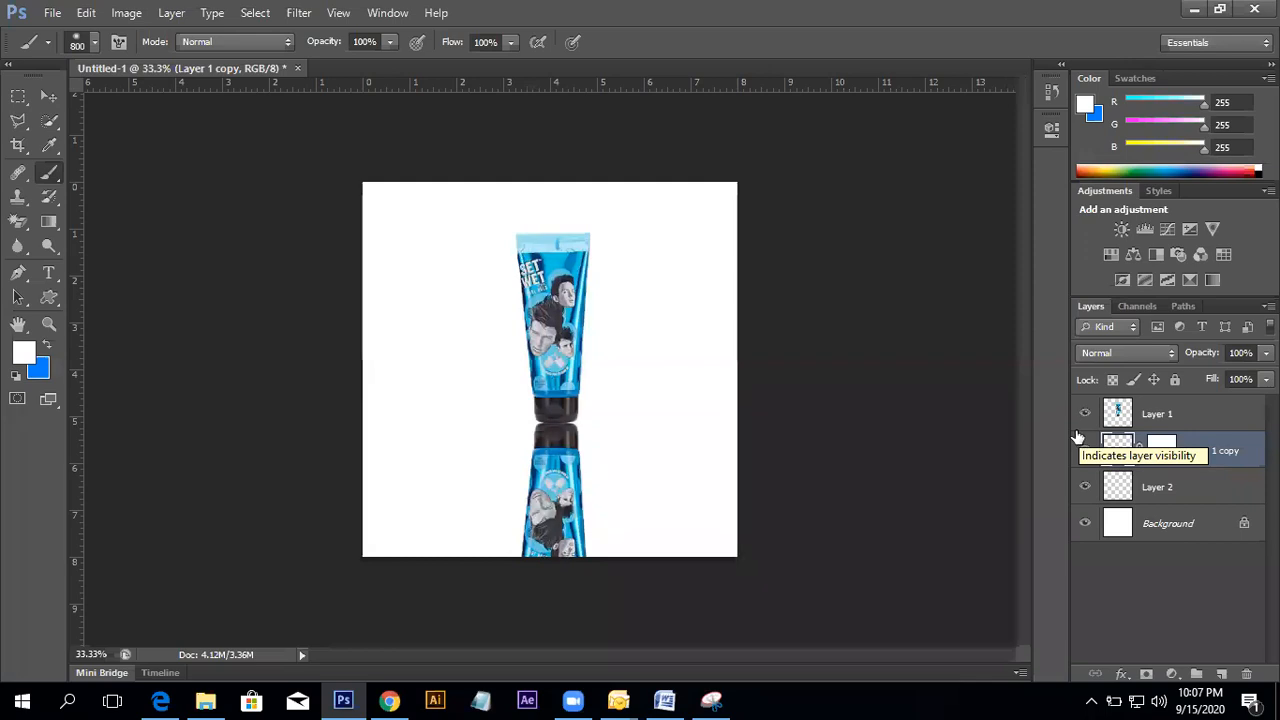
{"action": "key", "text": "ctrl+t"}
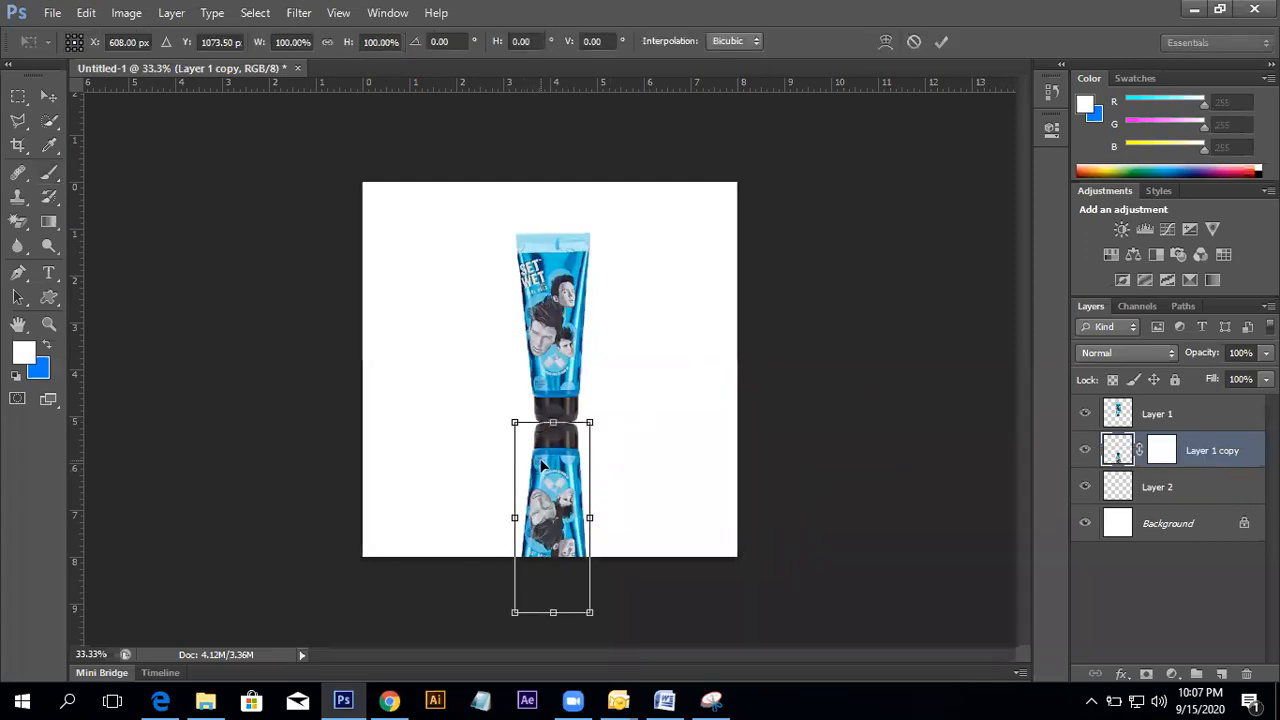
{"action": "right_click", "coordinate": [541, 462]}
{"action": "left_click", "coordinate": [580, 421]}
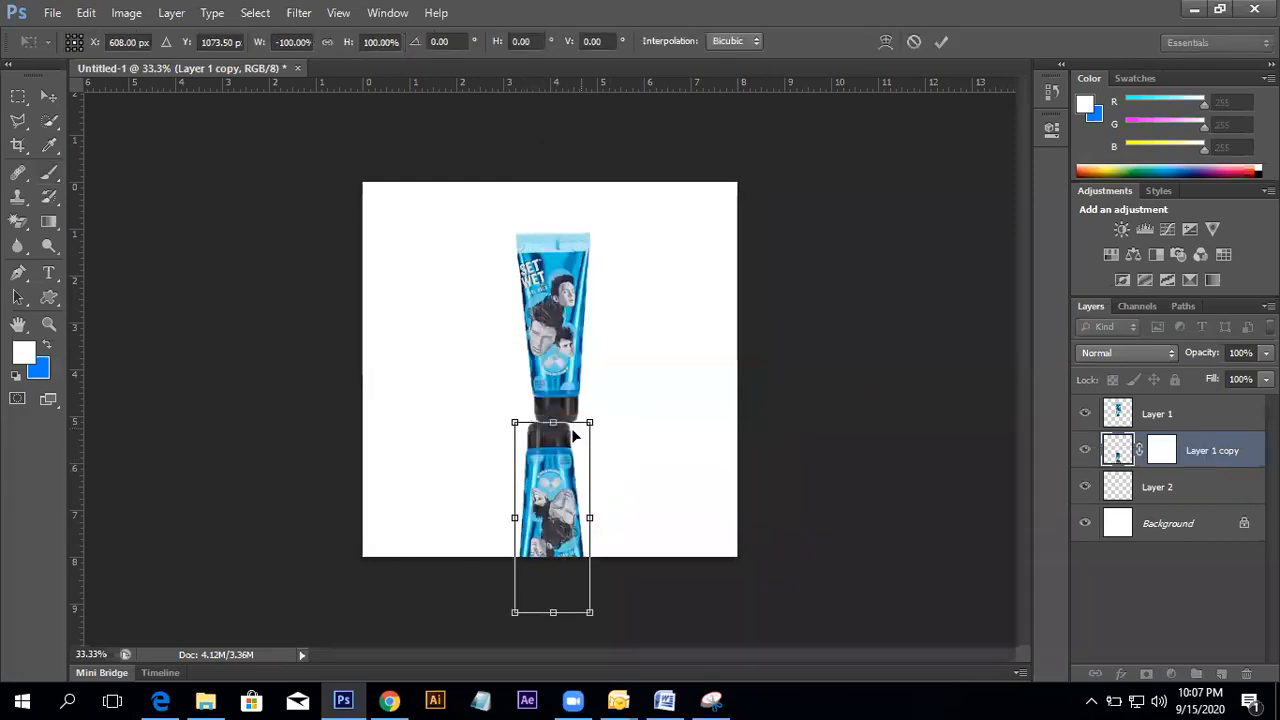
{"action": "right_click", "coordinate": [553, 468]}
{"action": "left_click", "coordinate": [603, 444]}
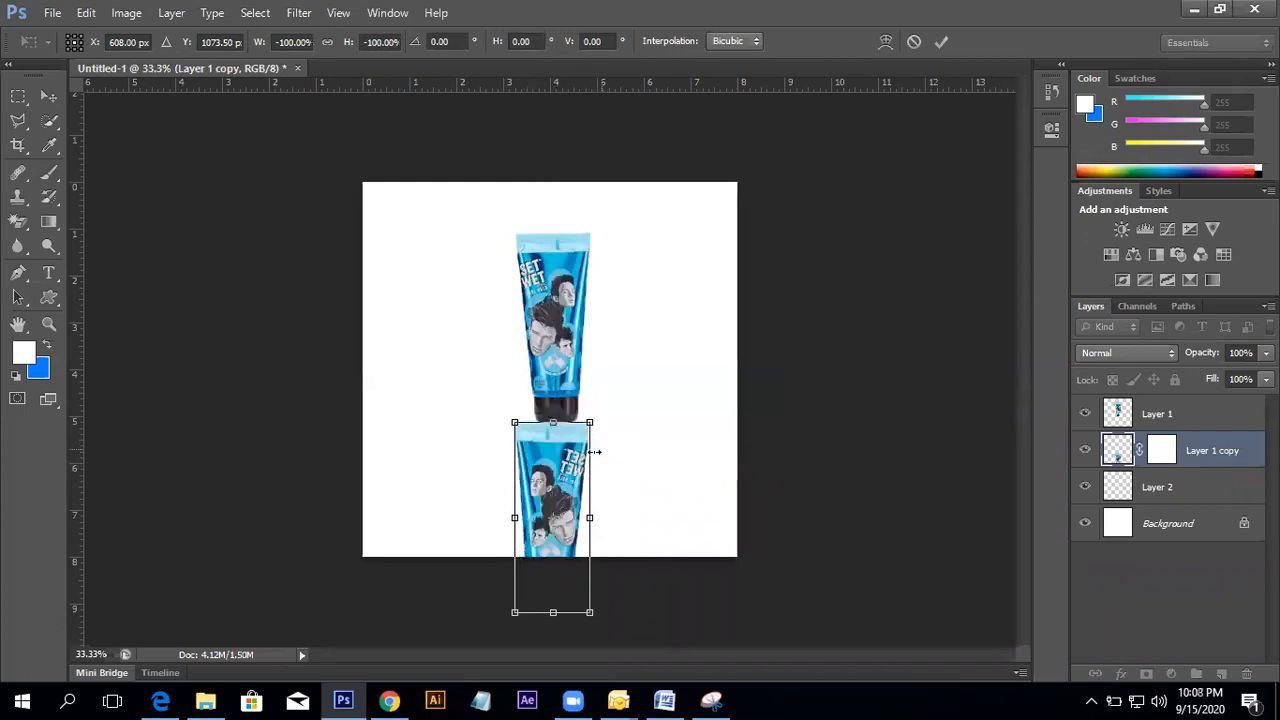
{"action": "right_click", "coordinate": [563, 486]}
{"action": "left_click", "coordinate": [600, 446]}
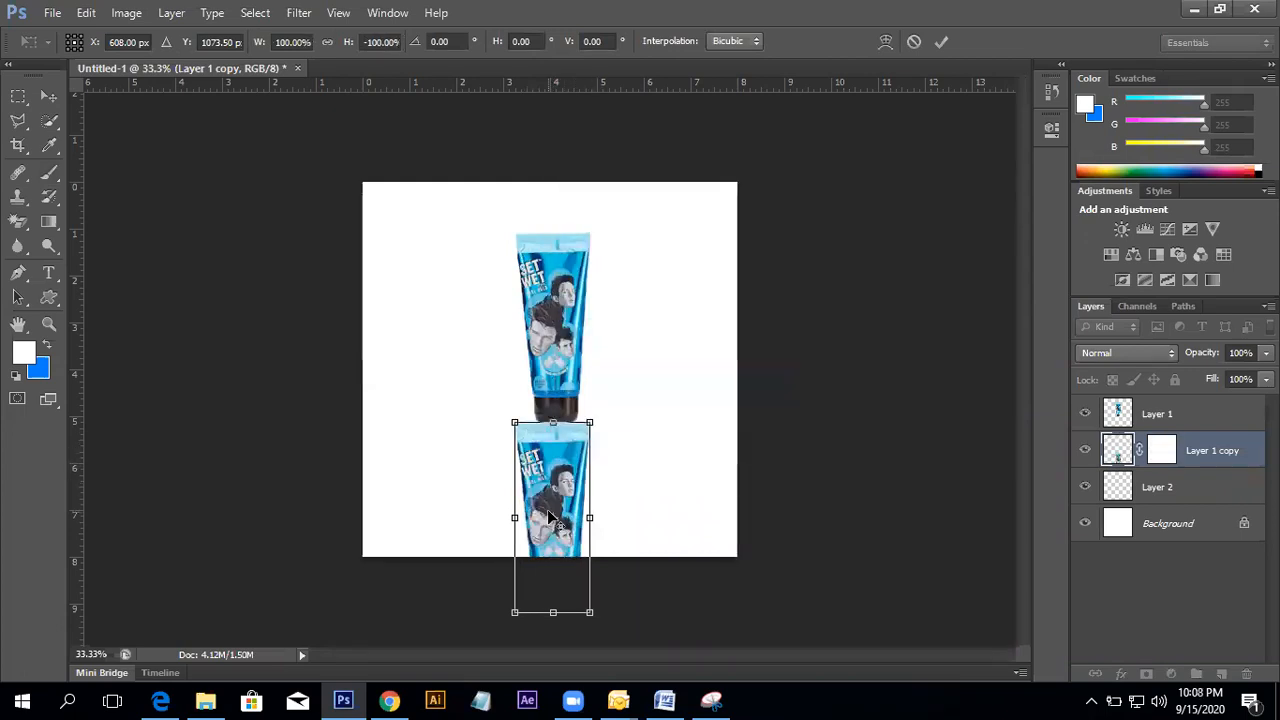
{"action": "left_click_drag", "start_coordinate": [556, 491], "coordinate": [438, 315]}
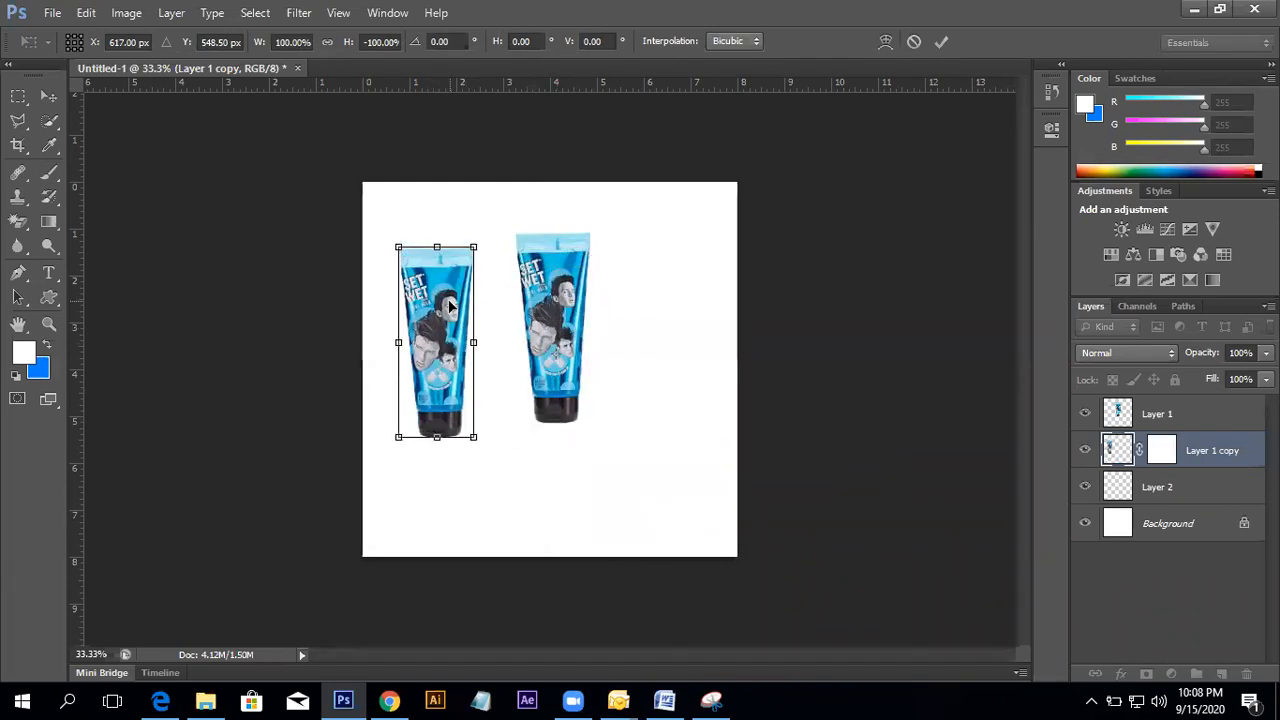
- Flip the copied tube vertically and place it directly beneath the original so the two caps meet
{"action": "right_click", "coordinate": [450, 306]}
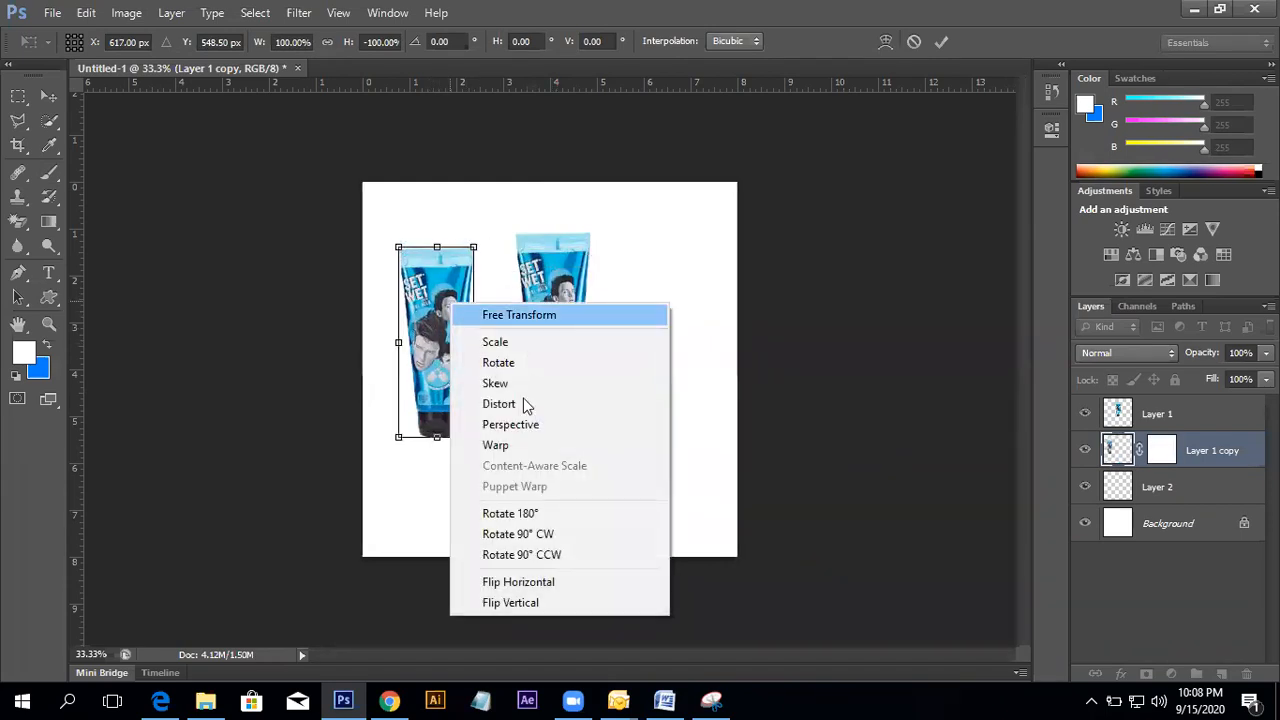
{"action": "left_click", "coordinate": [560, 604]}
{"action": "left_click_drag", "start_coordinate": [453, 303], "coordinate": [570, 476]}
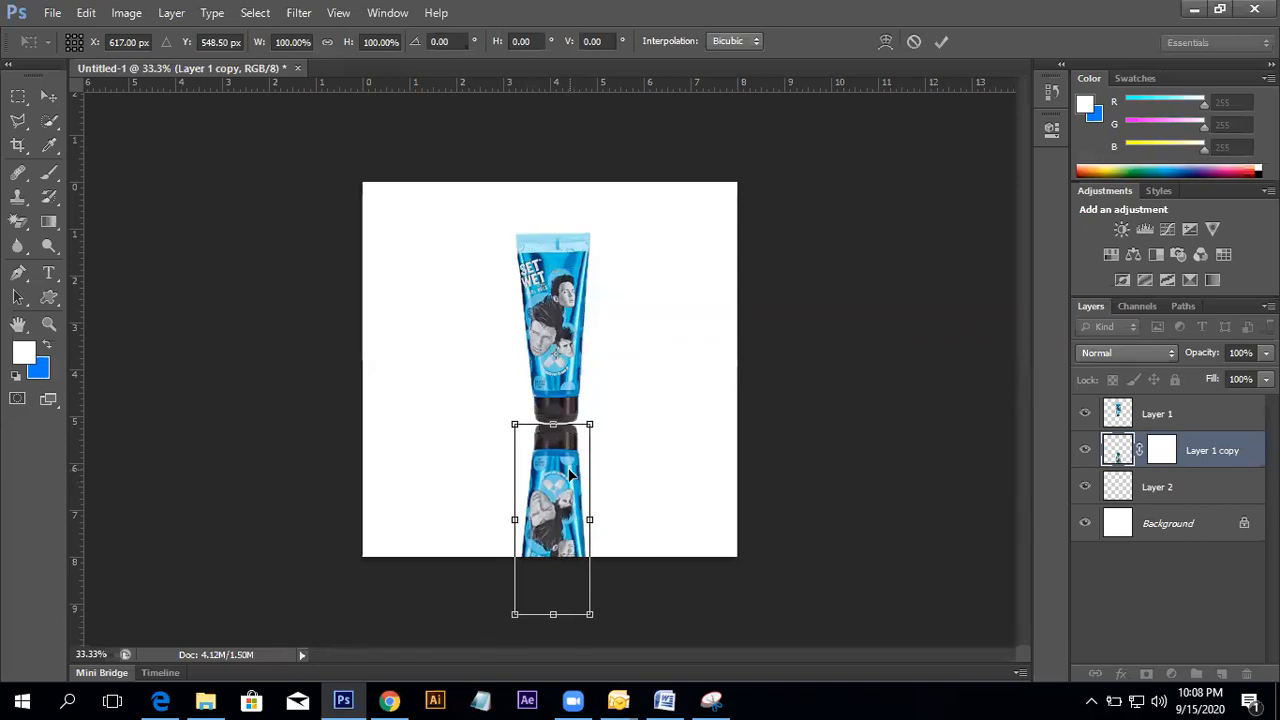
{"action": "key", "text": "Return"}
- Add a new empty layer above Layer 1 copy and set the foreground colour to black, 000000
{"action": "key", "text": "b"}
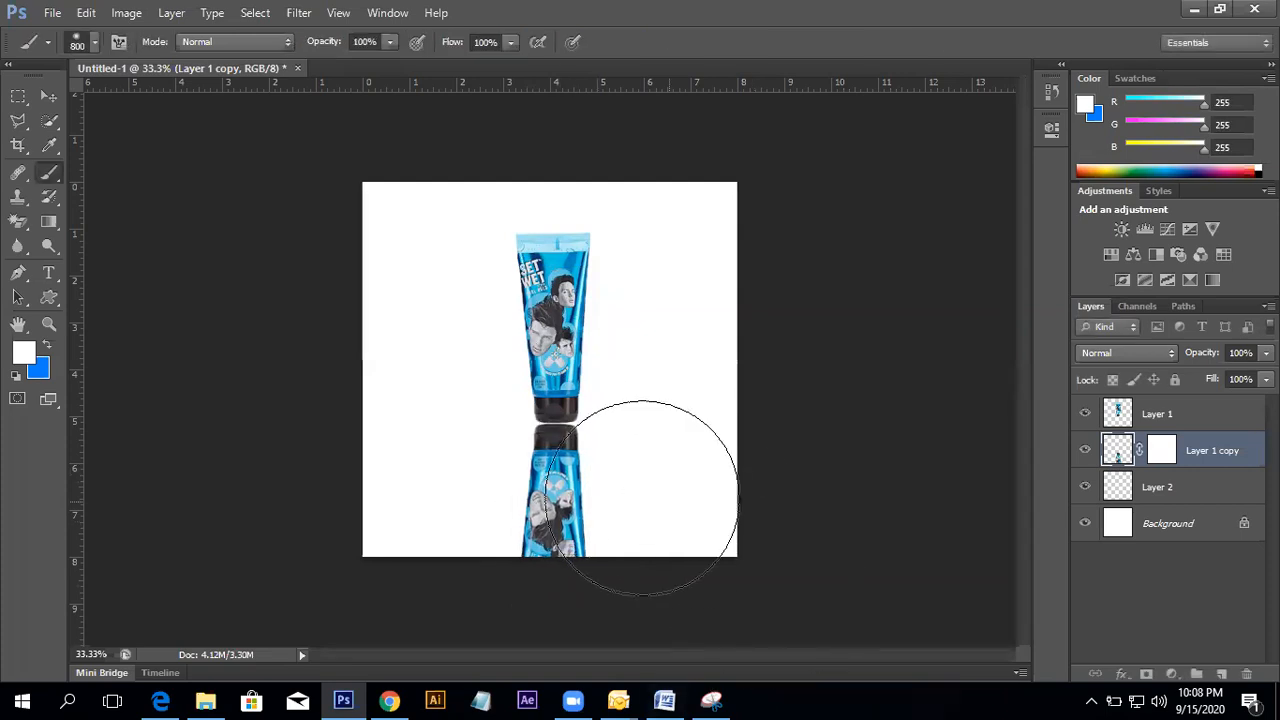
{"action": "left_click", "coordinate": [1159, 456]}
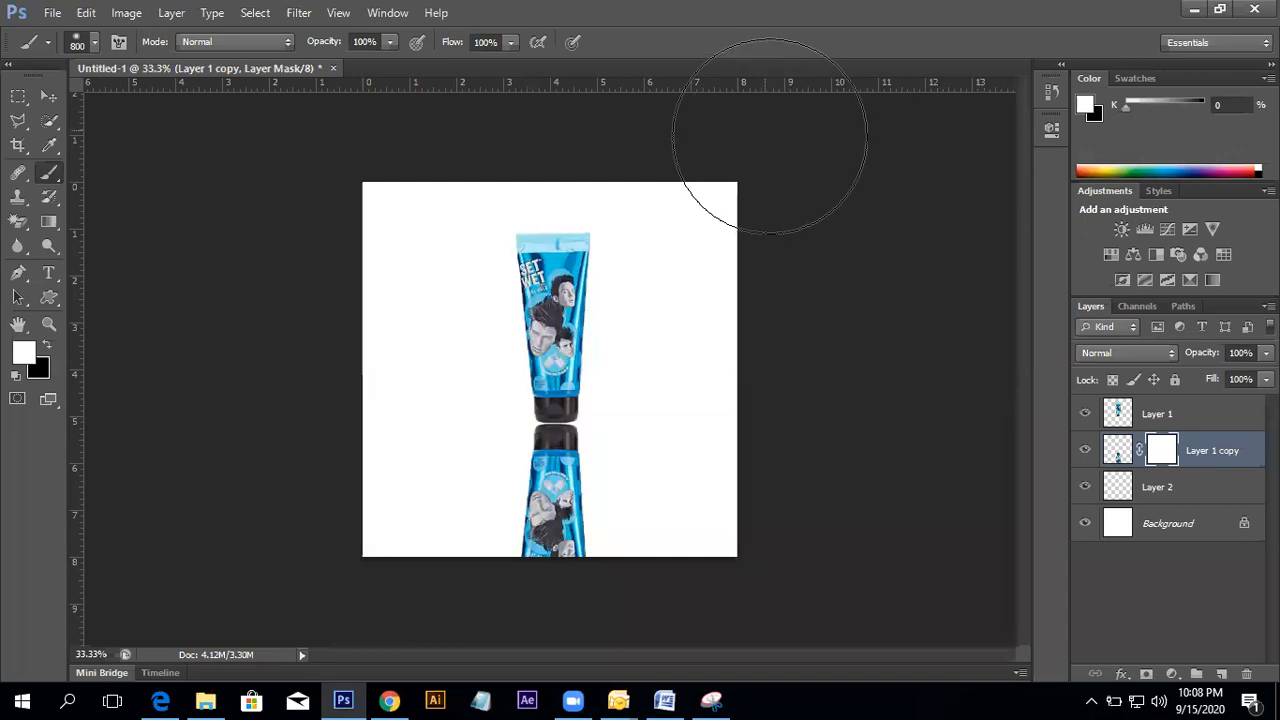
{"action": "left_click", "coordinate": [1222, 675]}
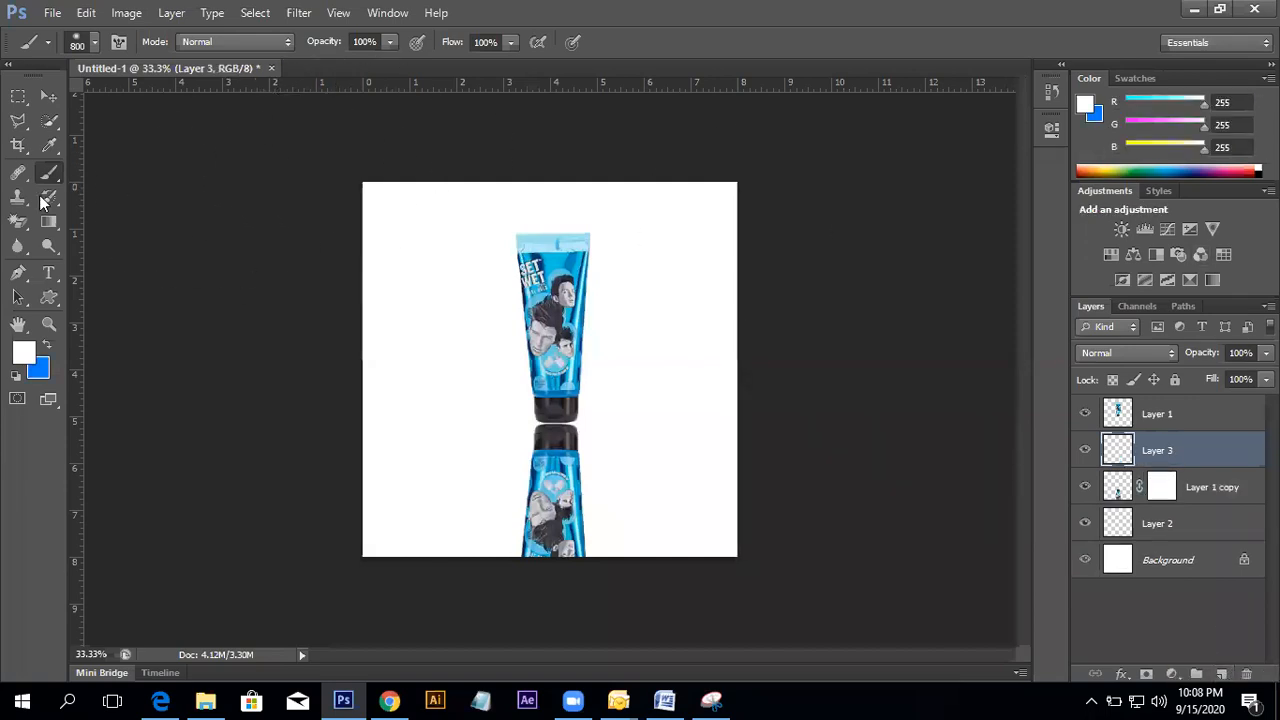
{"action": "left_click", "coordinate": [23, 353]}
{"action": "left_click", "coordinate": [690, 434]}
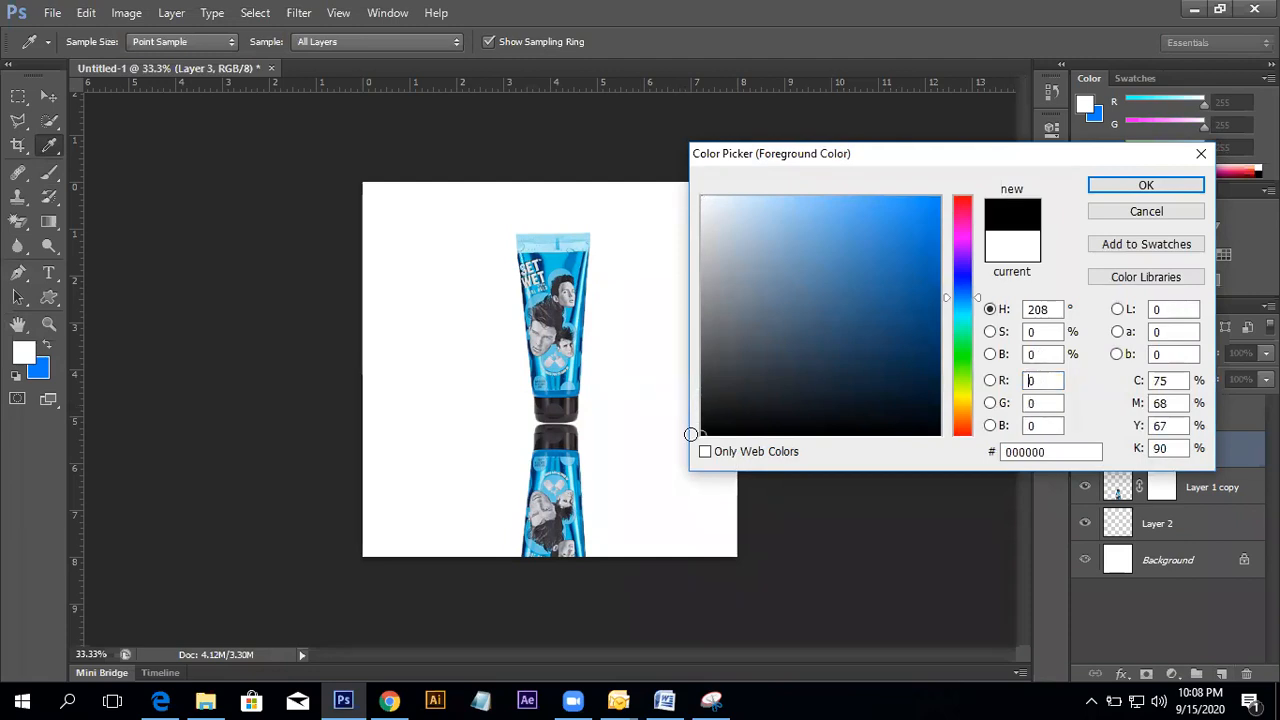
{"action": "left_click", "coordinate": [1145, 187]}
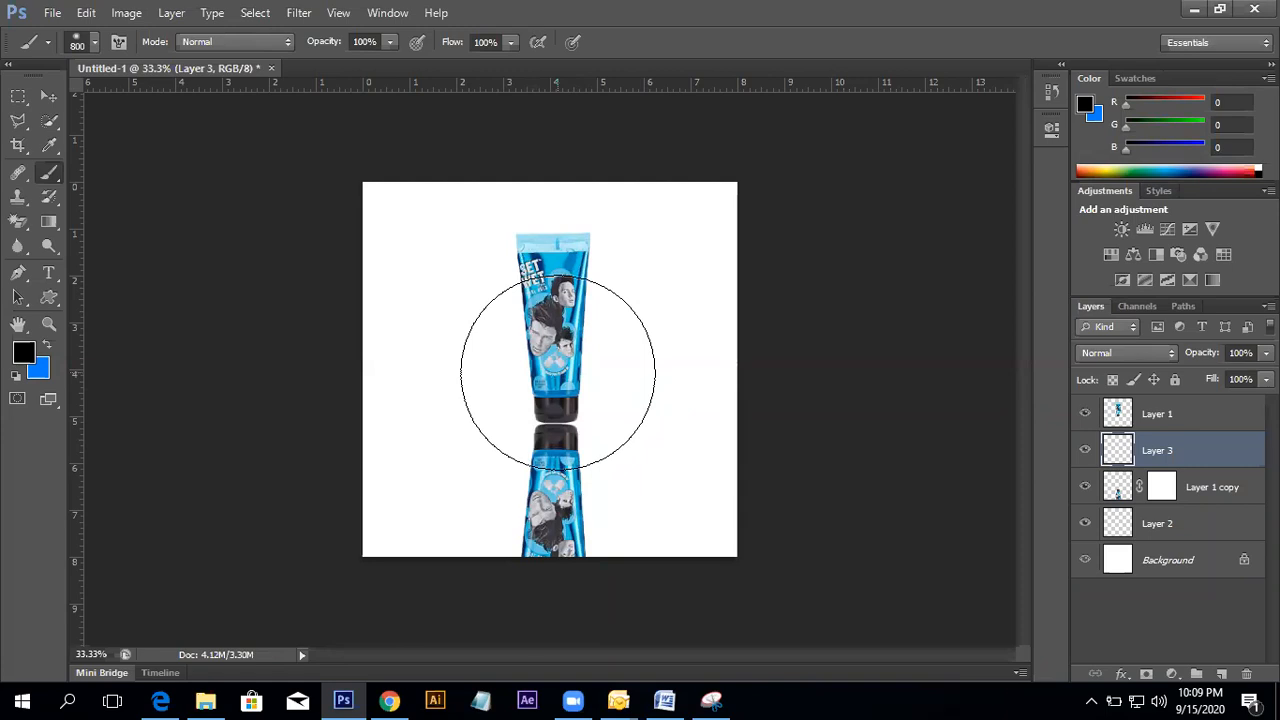
- Try an 800 px black dab behind the tube, undo it, and stamp one at 400 px behind the cap instead
{"action": "left_click", "coordinate": [556, 368]}
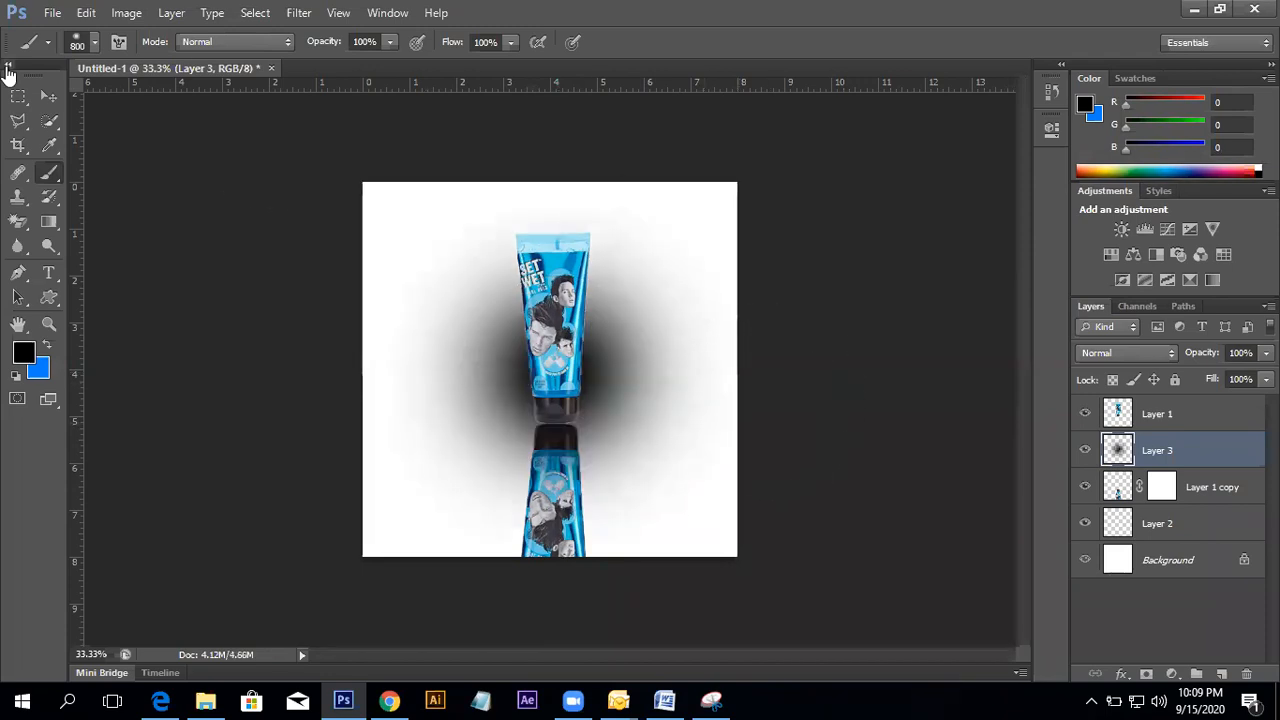
{"action": "key", "text": "ctrl+z"}
{"action": "key", "text": "bracketleft"}
{"action": "key", "text": "bracketleft"}
{"action": "key", "text": "bracketleft"}
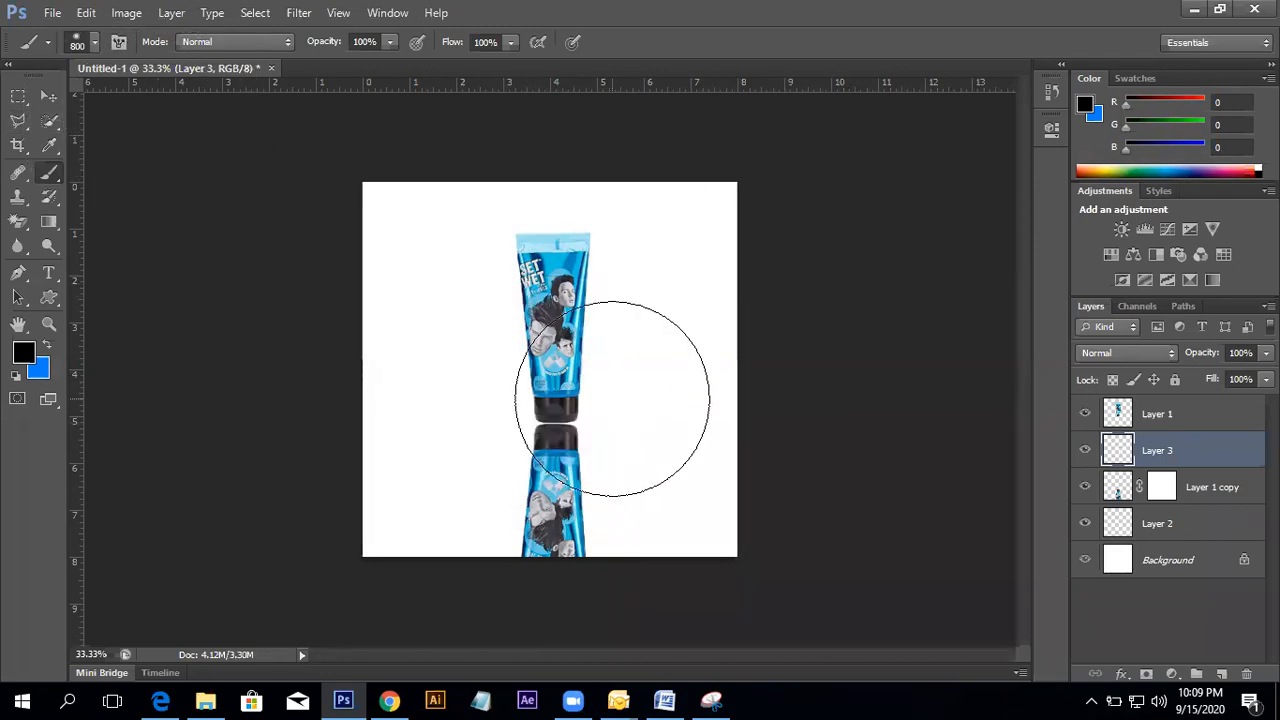
{"action": "key", "text": "bracketleft"}
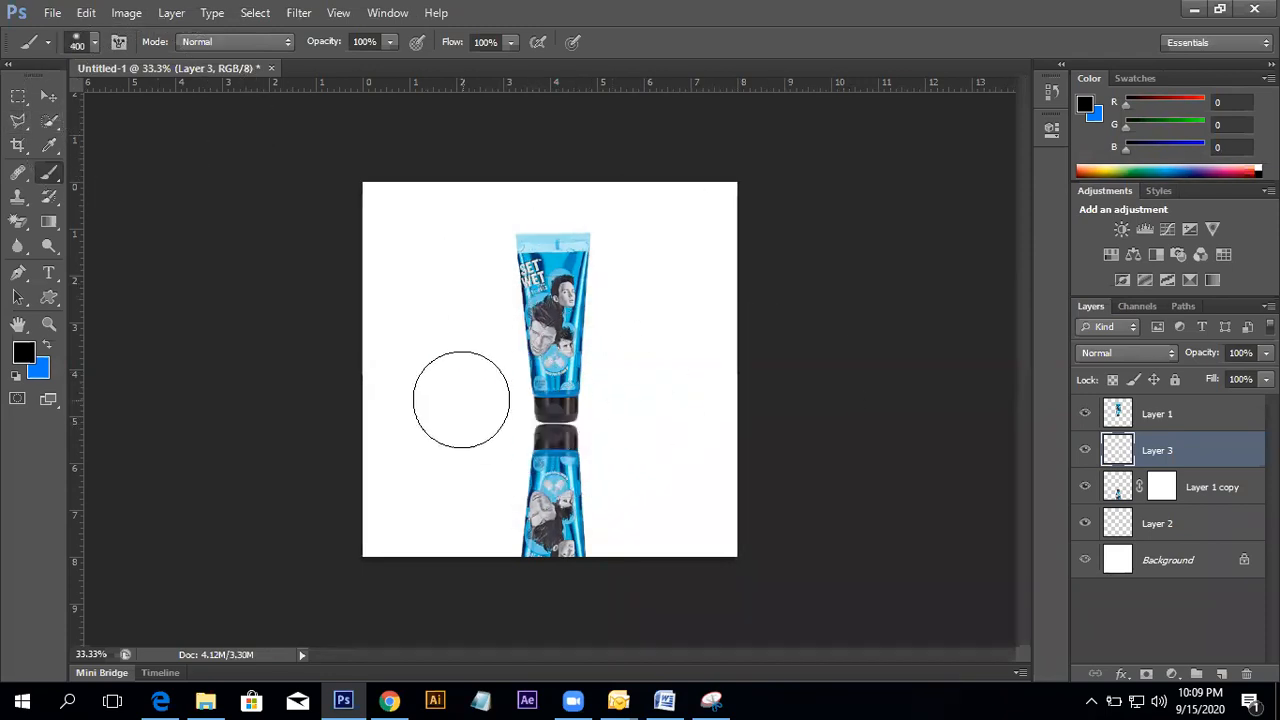
{"action": "left_click", "coordinate": [543, 408]}
{"action": "key", "text": "ctrl+t"}
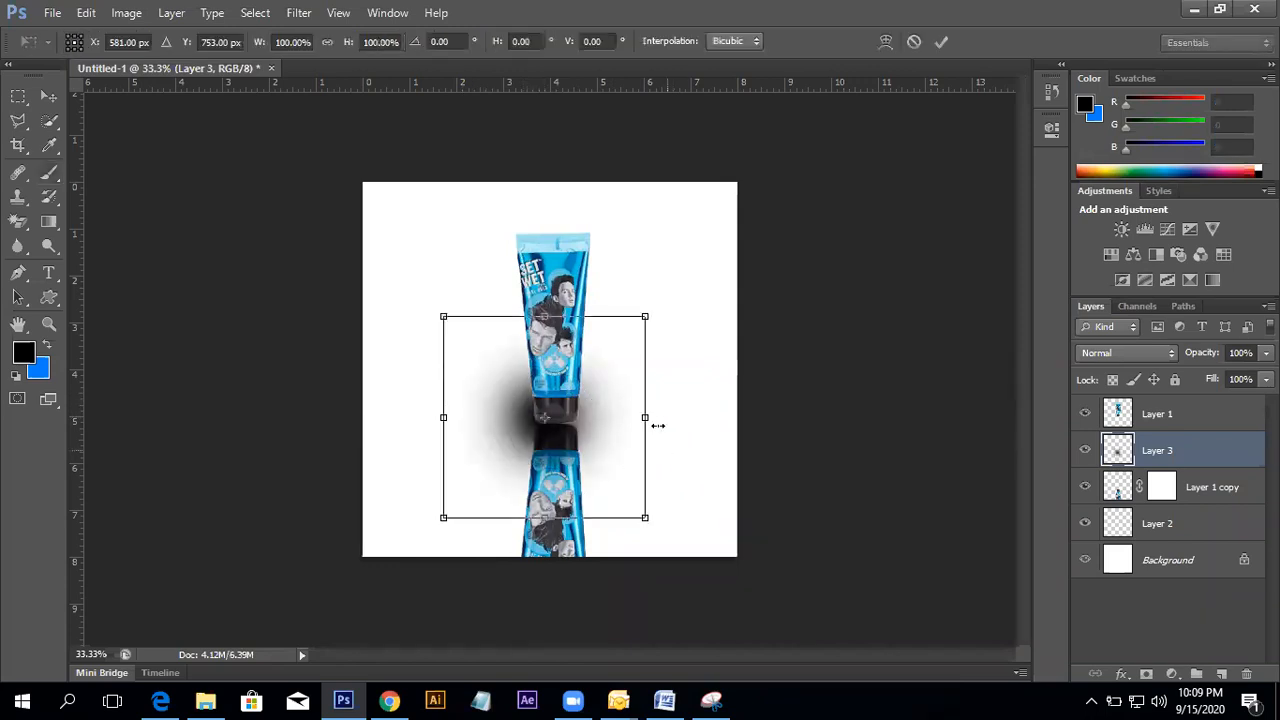
{"action": "mouse_move", "coordinate": [645, 317]}
{"action": "left_mouse_down"}
{"action": "mouse_move", "coordinate": [523, 443]}
{"action": "mouse_move", "coordinate": [651, 329]}
{"action": "mouse_move", "coordinate": [530, 441]}
{"action": "mouse_move", "coordinate": [620, 372]}
{"action": "mouse_move", "coordinate": [548, 472]}
{"action": "mouse_move", "coordinate": [666, 352]}
{"action": "mouse_move", "coordinate": [520, 403]}
{"action": "mouse_move", "coordinate": [623, 380]}
{"action": "mouse_move", "coordinate": [651, 340]}
{"action": "left_mouse_up"}
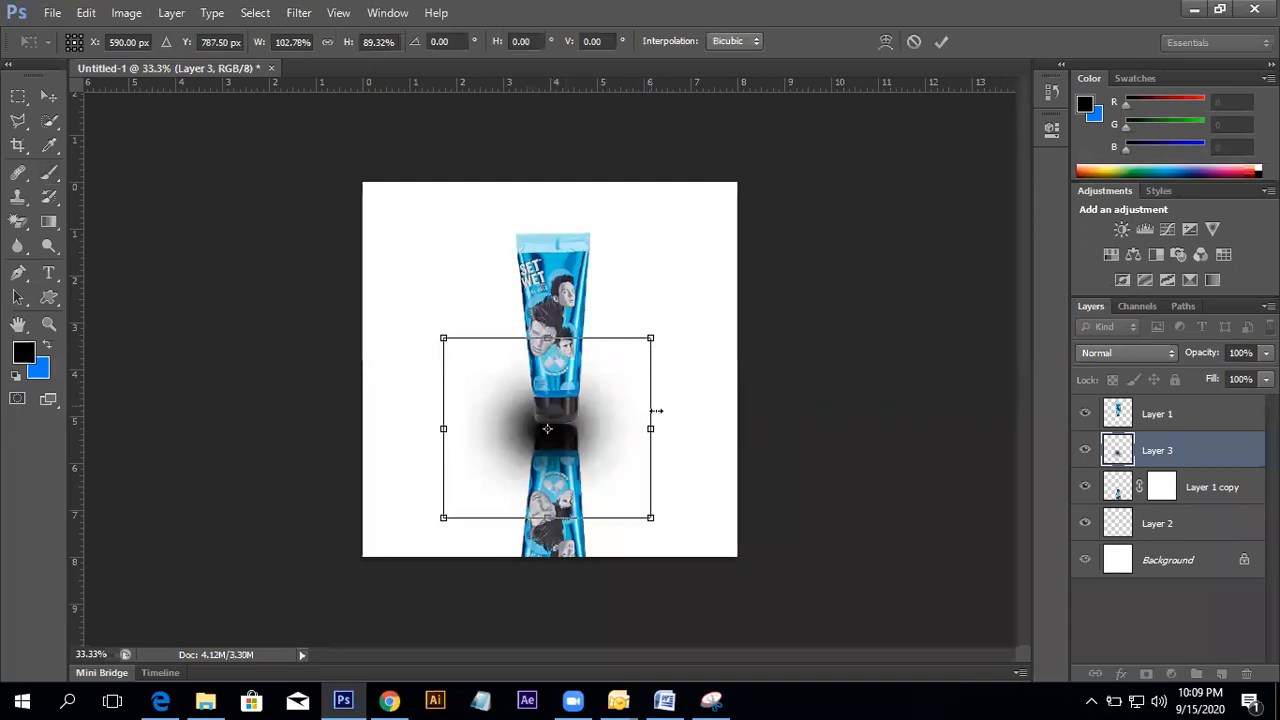
{"action": "mouse_move", "coordinate": [547, 338]}
{"action": "left_mouse_down"}
{"action": "mouse_move", "coordinate": [546, 434]}
{"action": "mouse_move", "coordinate": [547, 343]}
{"action": "left_mouse_up"}
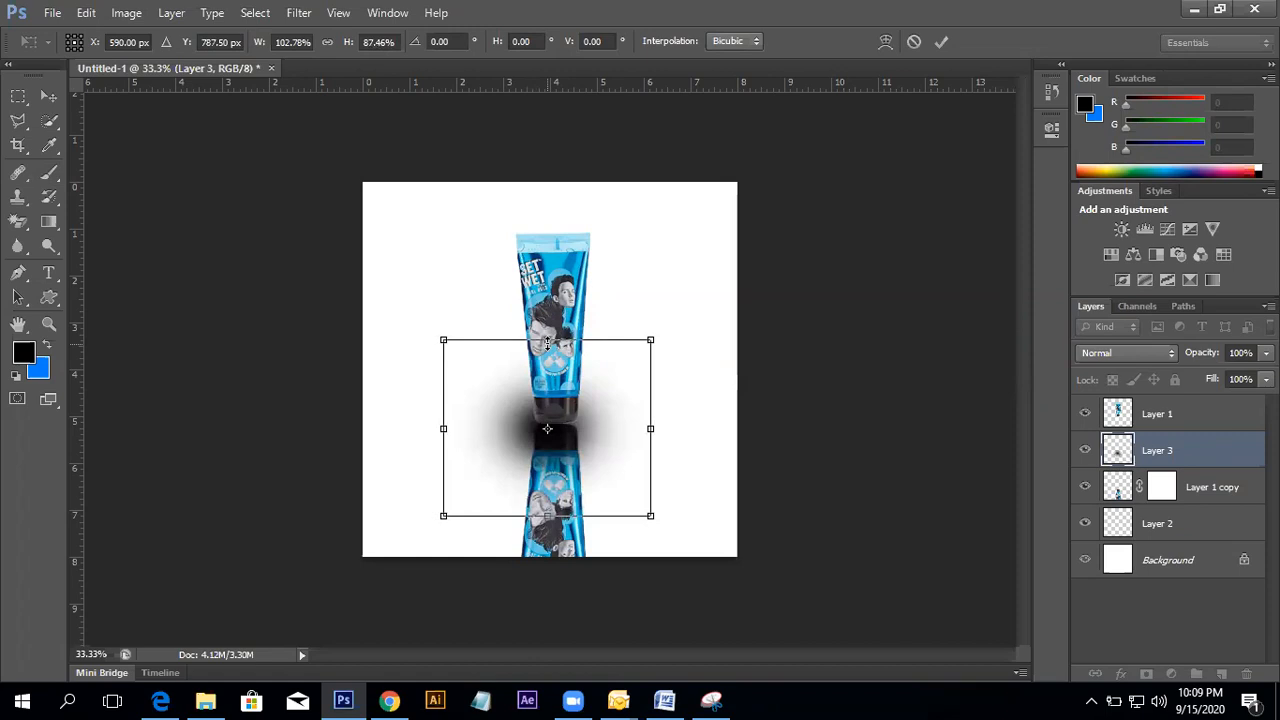
{"action": "mouse_move", "coordinate": [547, 343]}
{"action": "left_mouse_down"}
{"action": "mouse_move", "coordinate": [510, 430]}
{"action": "mouse_move", "coordinate": [536, 358]}
{"action": "left_mouse_up"}
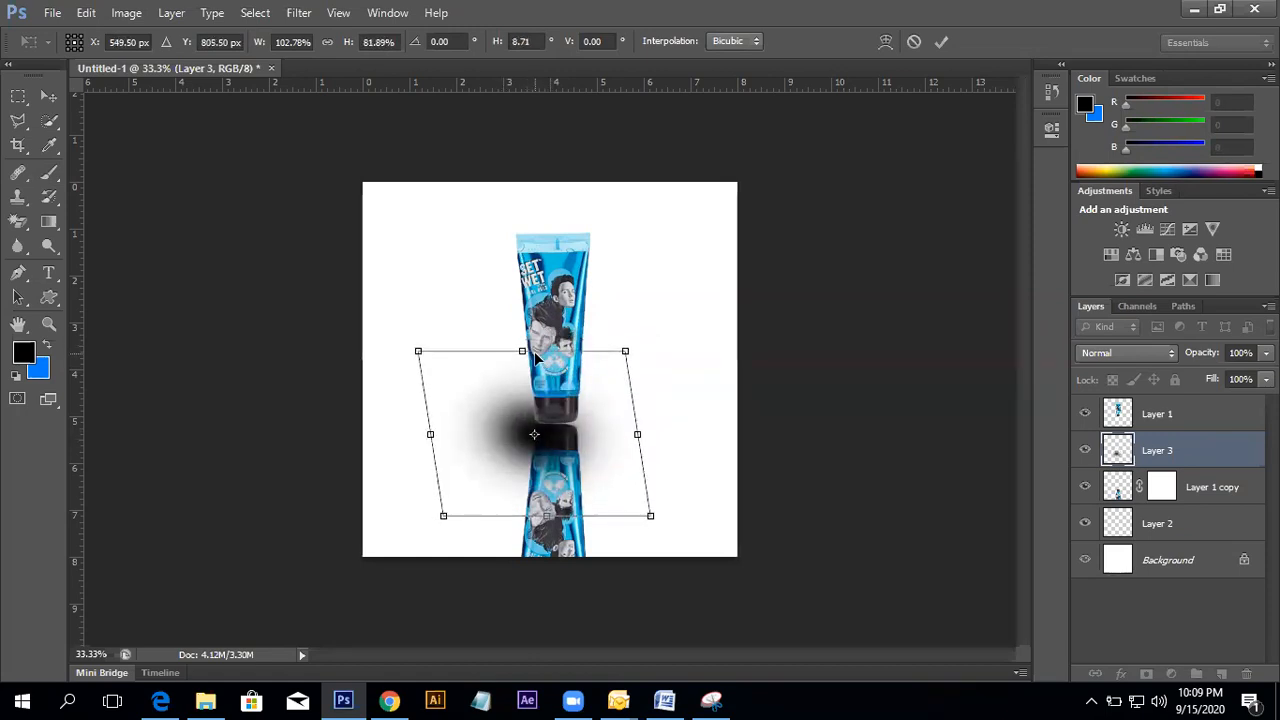
{"action": "key", "text": "Return"}
{"action": "key", "text": "b"}
{"action": "key", "text": "v"}
- Squash the black spot to about 10.8% height and centre it where the two caps meet as a thin shadow
{"action": "key", "text": "ctrl+t"}
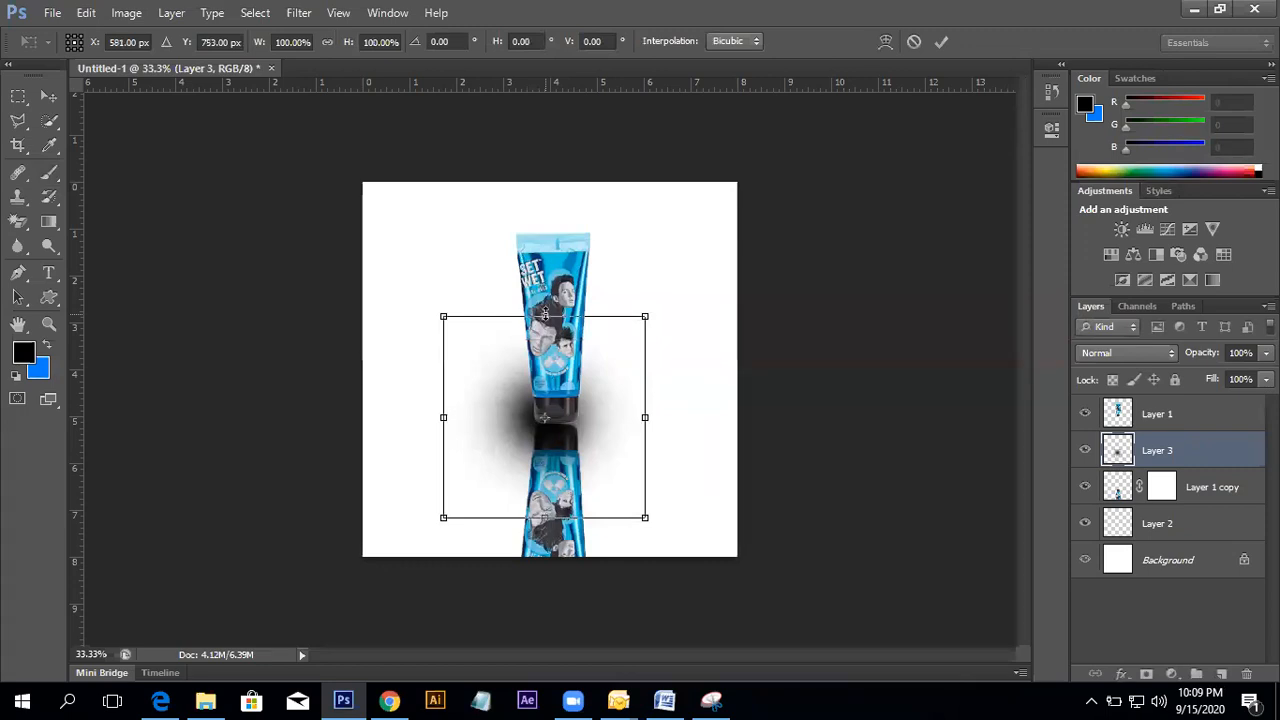
{"action": "left_click_drag", "start_coordinate": [544, 316], "coordinate": [597, 430]}
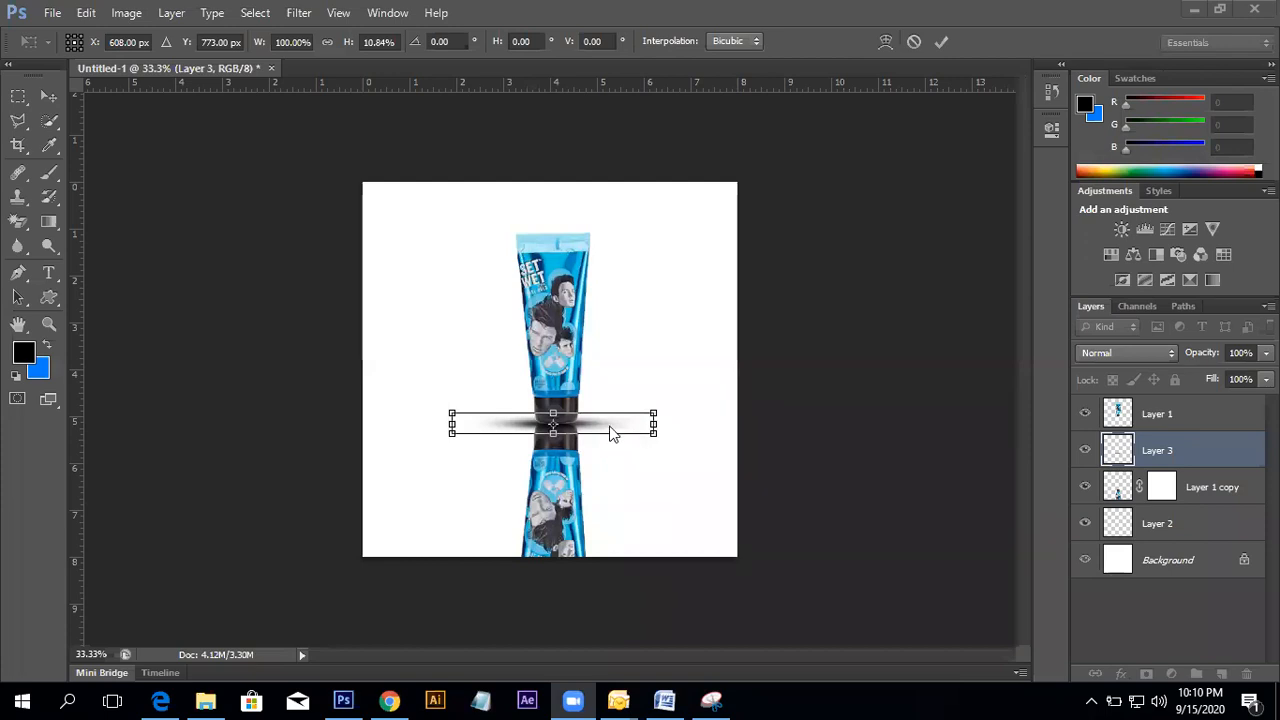
{"action": "left_click", "coordinate": [43, 101]}
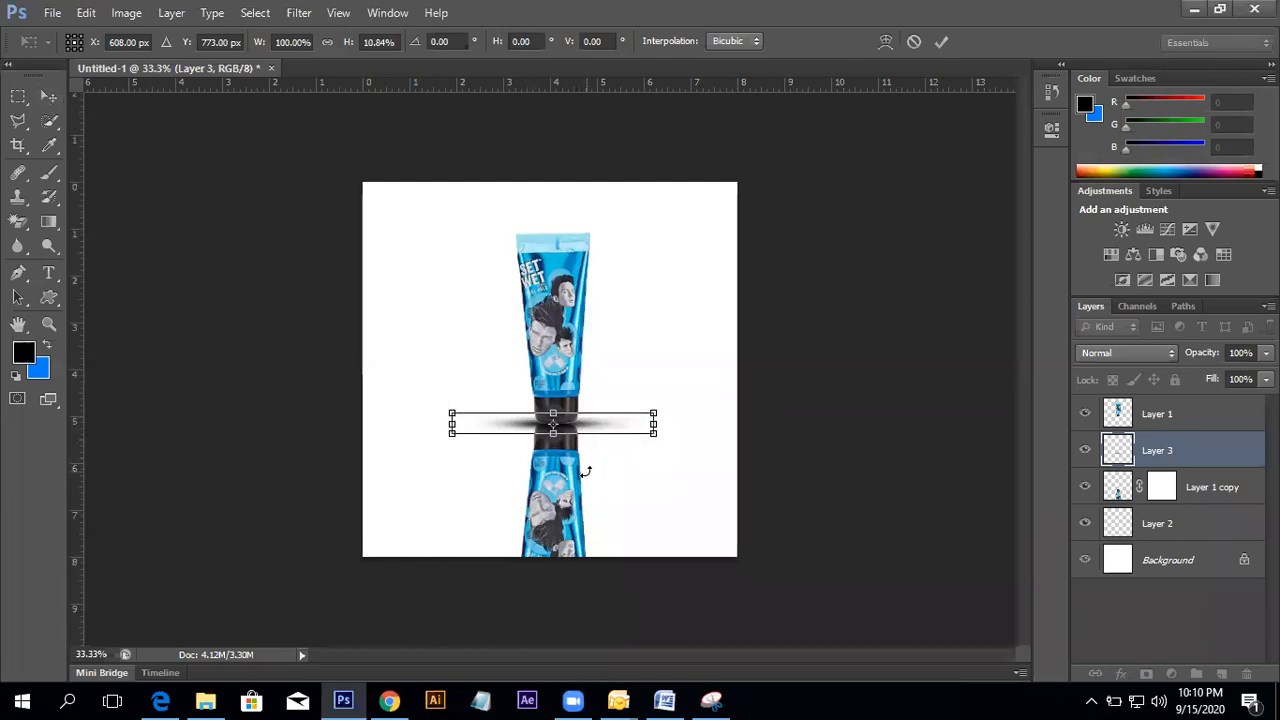
{"action": "key", "text": "Return"}
{"action": "key", "text": "b"}
{"action": "left_click", "coordinate": [46, 104]}
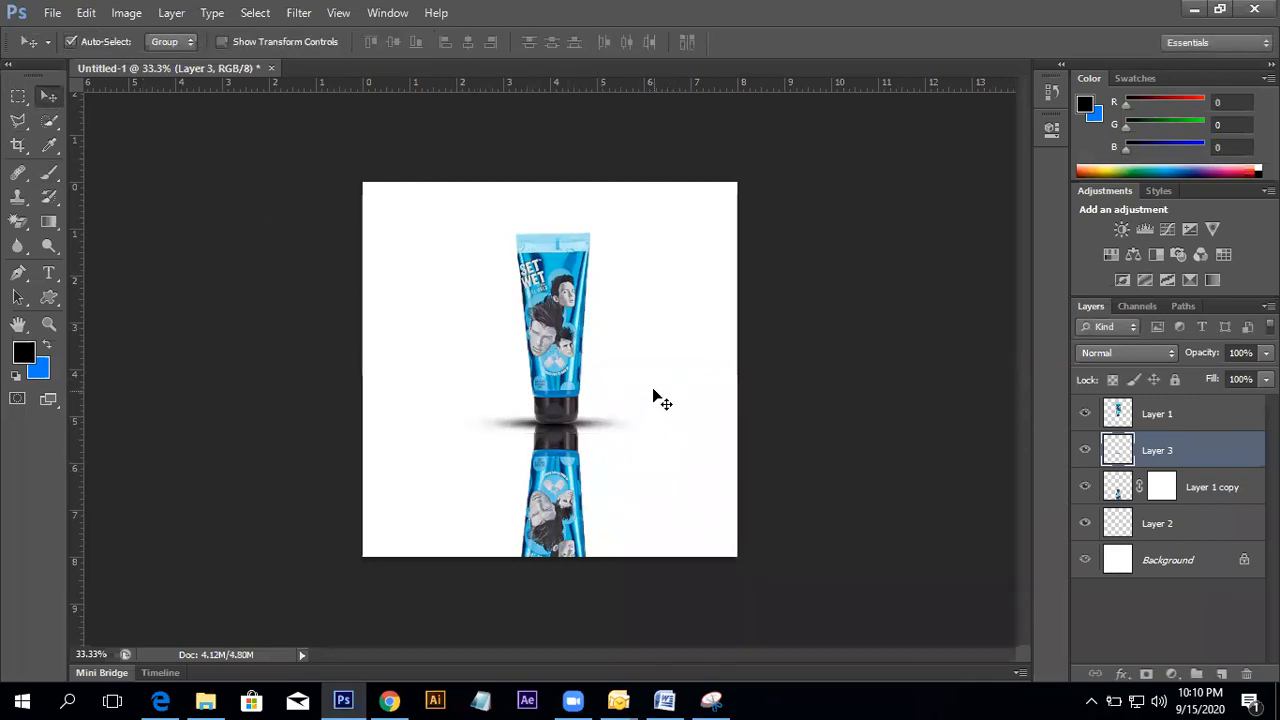
- Narrow the shadow to about 75% width, keeping it centred under the cap
{"action": "key", "text": "ctrl+t"}
{"action": "left_click_drag", "start_coordinate": [650, 424], "coordinate": [626, 424]}
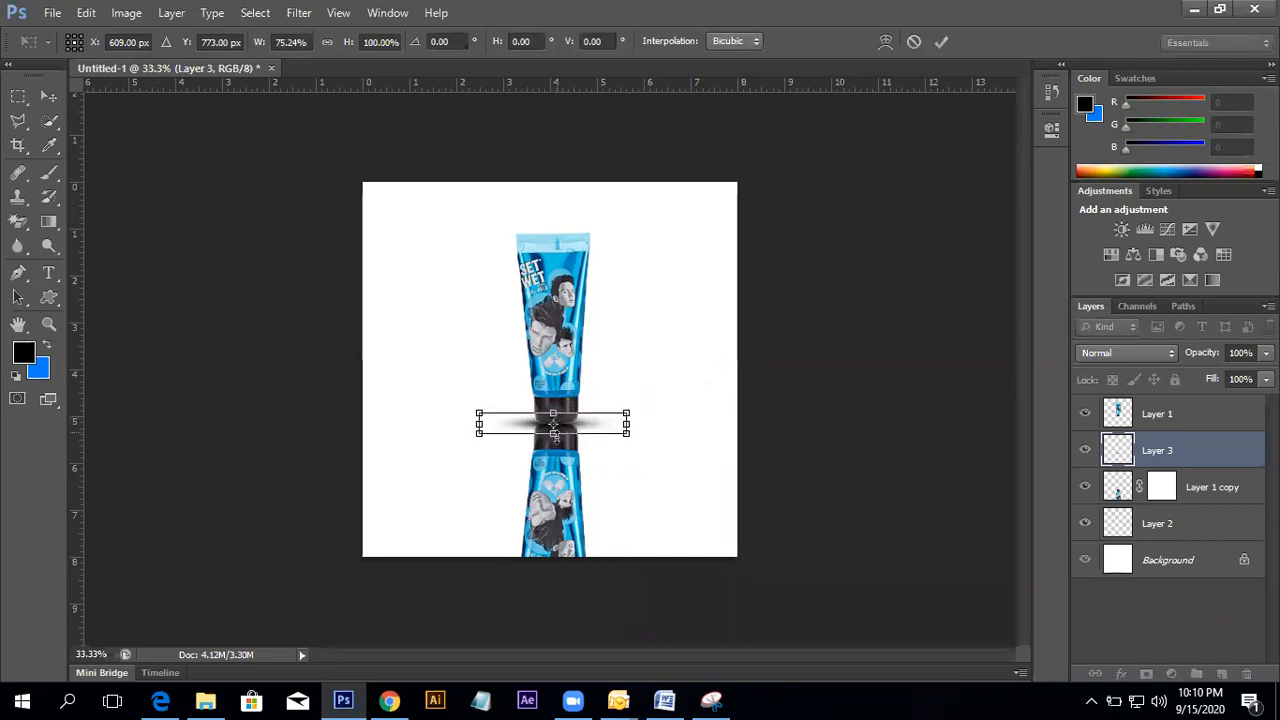
{"action": "key", "text": "Return"}
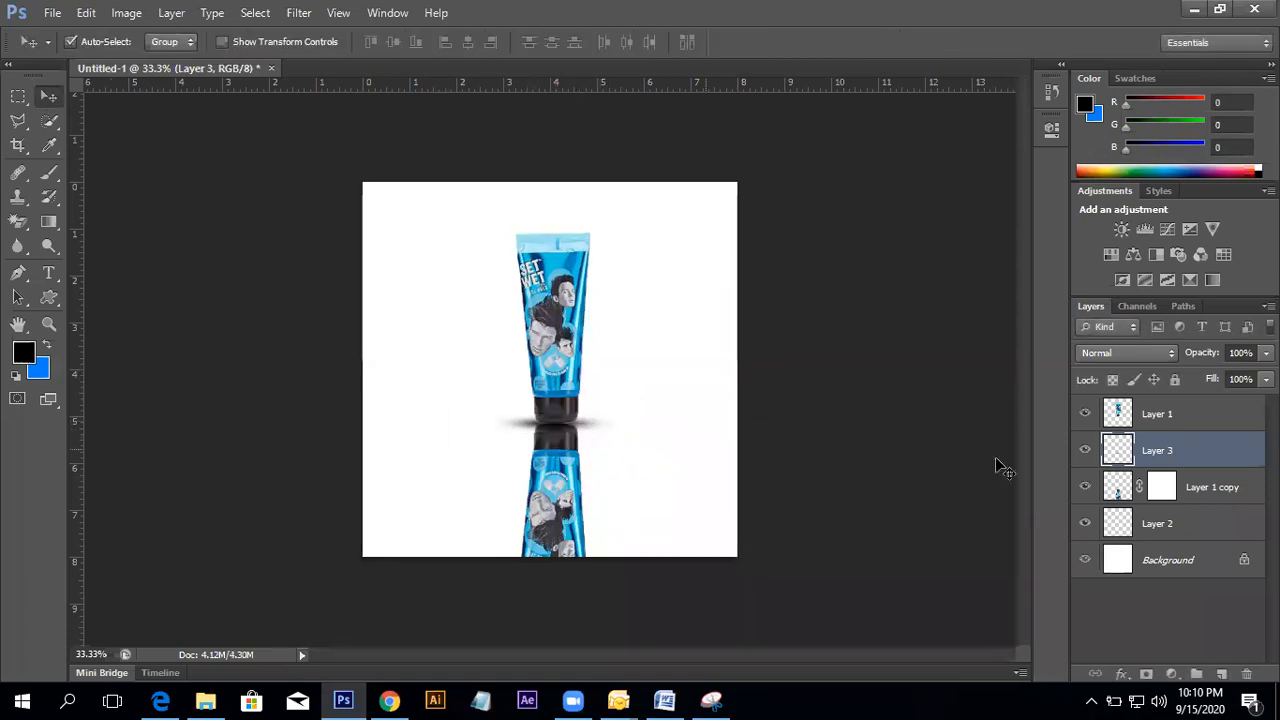
{"action": "left_click", "coordinate": [650, 447]}
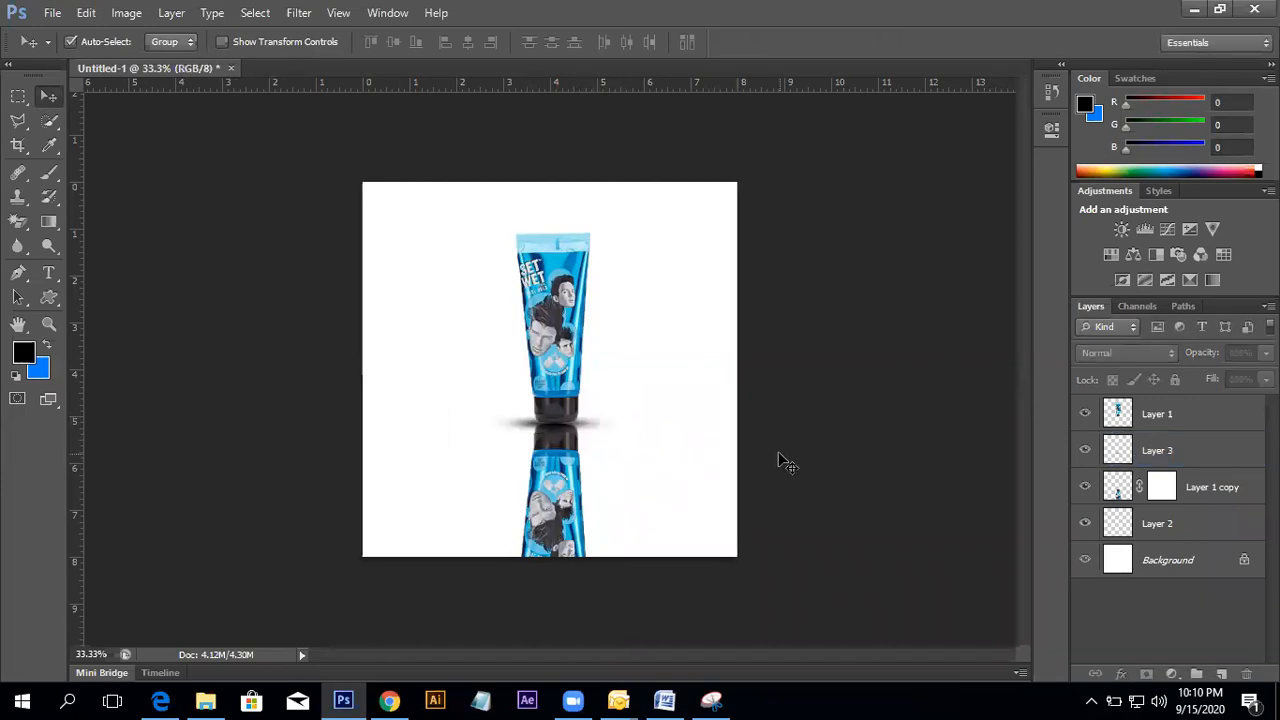
{"action": "left_click", "coordinate": [1174, 455]}
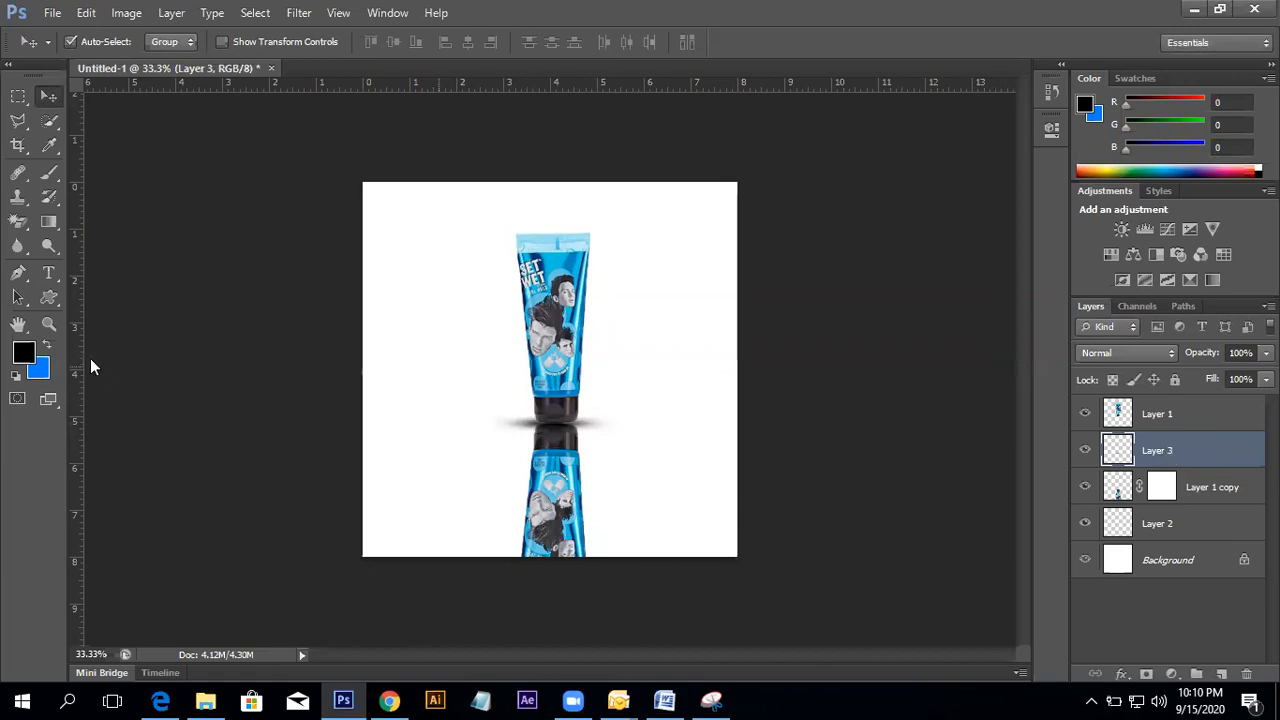
{"action": "left_click", "coordinate": [50, 146]}
{"action": "left_click", "coordinate": [50, 172]}
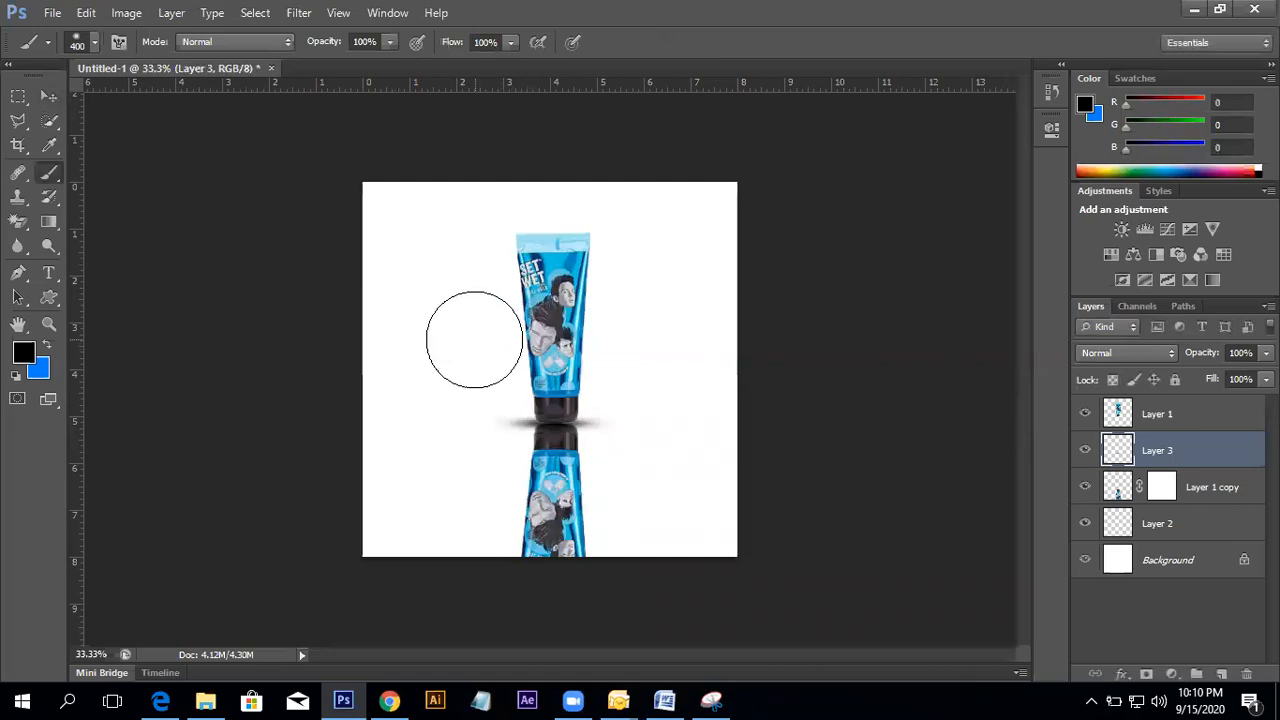
{"action": "key", "text": "bracketleft"}
{"action": "key", "text": "bracketleft"}
{"action": "key", "text": "bracketright"}
{"action": "key", "text": "bracketright"}
{"action": "key", "text": "bracketright"}
{"action": "key", "text": "bracketright"}
{"action": "key", "text": "bracketright"}
{"action": "key", "text": "bracketright"}
{"action": "key", "text": "bracketright"}
{"action": "key", "text": "bracketright"}
{"action": "key", "text": "bracketleft"}
{"action": "key", "text": "bracketleft"}
{"action": "key", "text": "bracketleft"}
{"action": "key", "text": "bracketleft"}
{"action": "key", "text": "bracketleft"}
{"action": "key", "text": "bracketleft"}
{"action": "key", "text": "bracketleft"}
{"action": "key", "text": "bracketleft"}
{"action": "key", "text": "bracketright"}
{"action": "key", "text": "bracketright"}
- Lower the opacity of the shadow on Layer 3 to 56%
{"action": "left_click", "coordinate": [48, 96]}
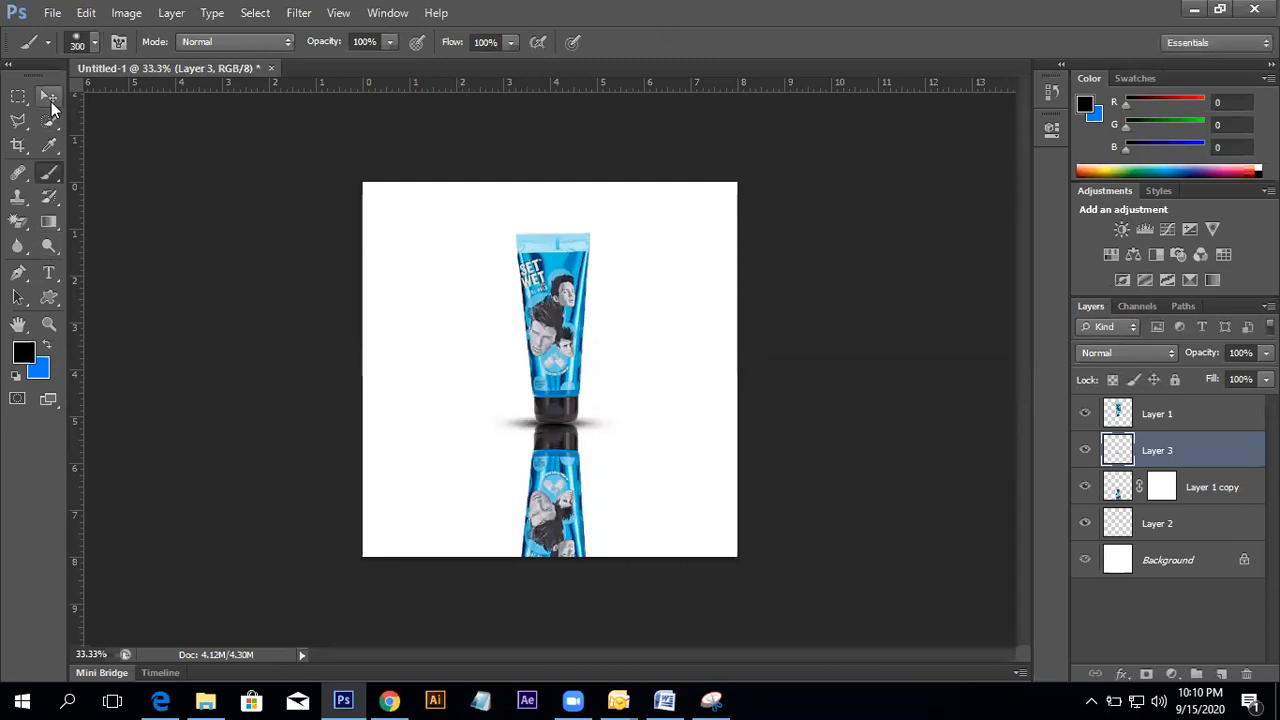
{"action": "left_click", "coordinate": [1266, 352]}
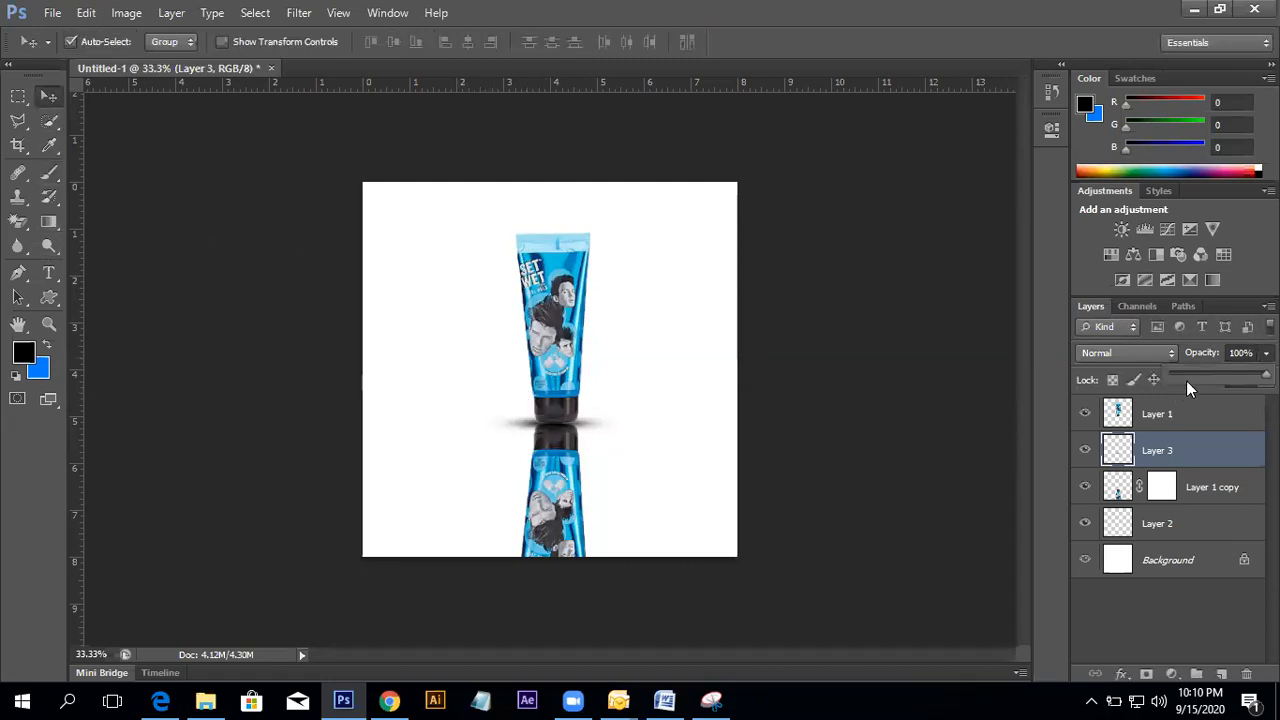
{"action": "left_click", "coordinate": [1228, 370]}
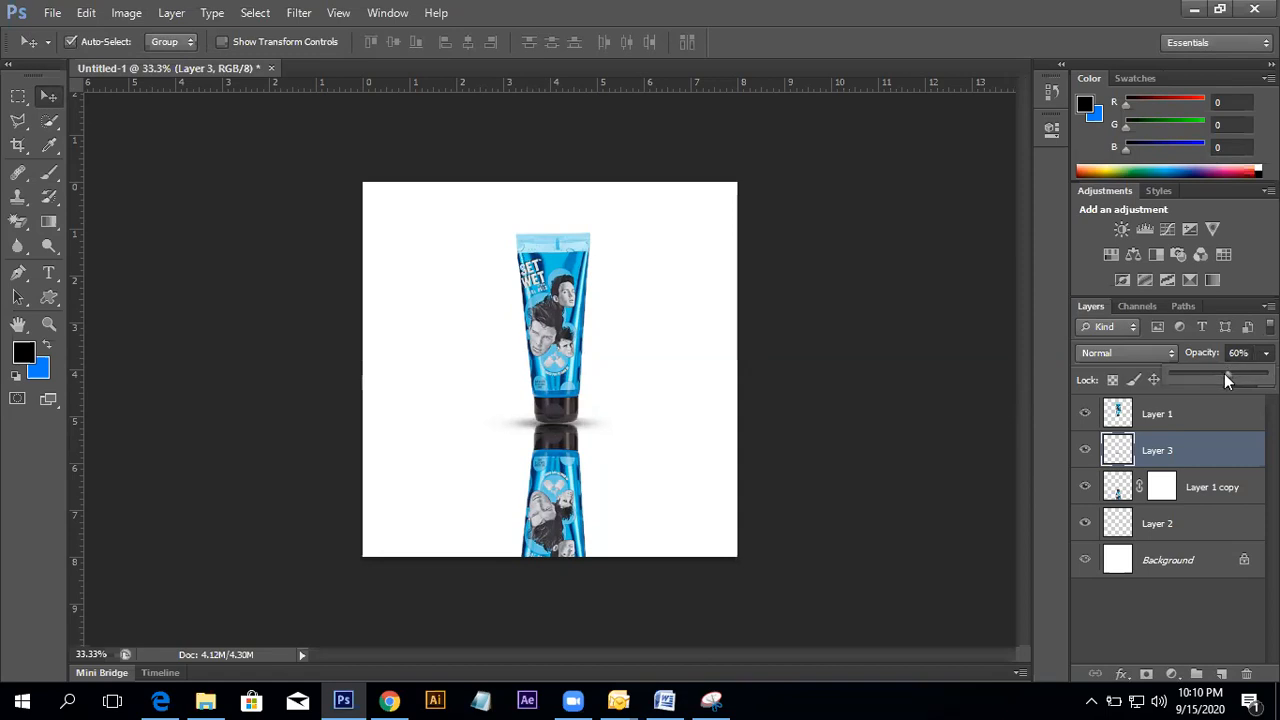
- Target the mask of Layer 1 copy and set up a black brush enlarged to 1000 px
{"action": "left_click", "coordinate": [1200, 490]}
{"action": "key", "text": "d"}
{"action": "left_click", "coordinate": [52, 177]}
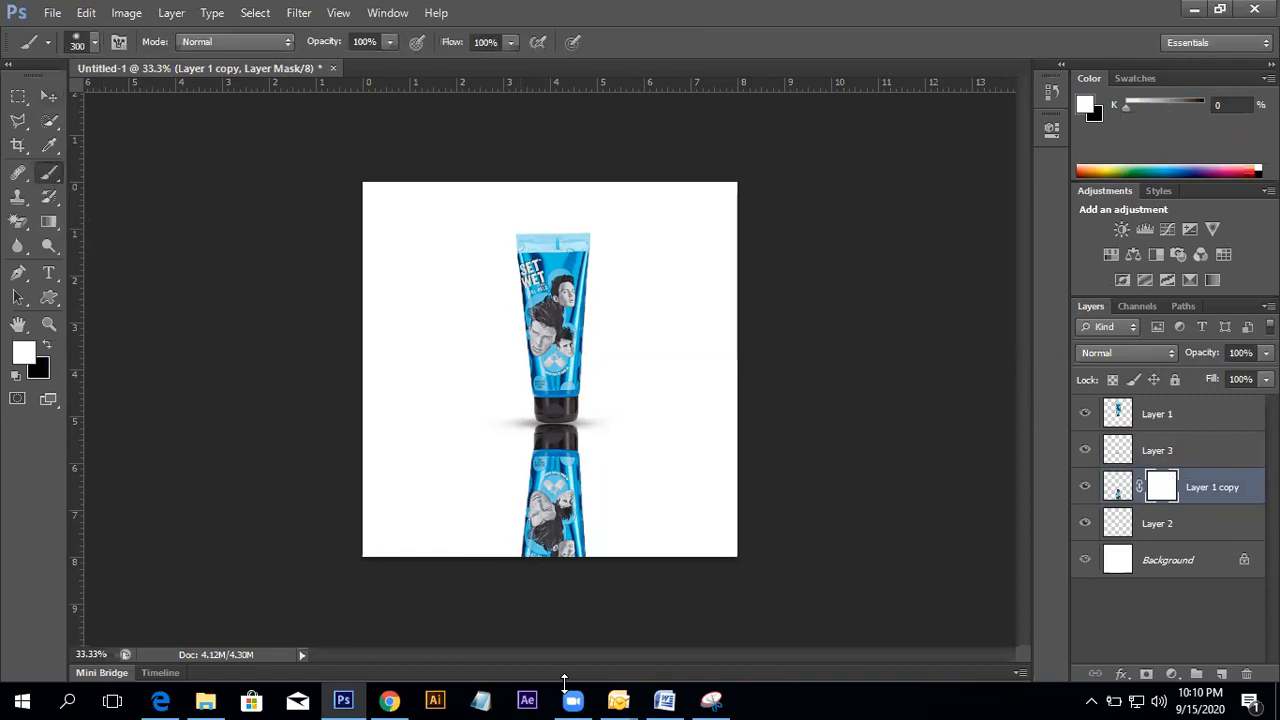
{"action": "left_click", "coordinate": [47, 346]}
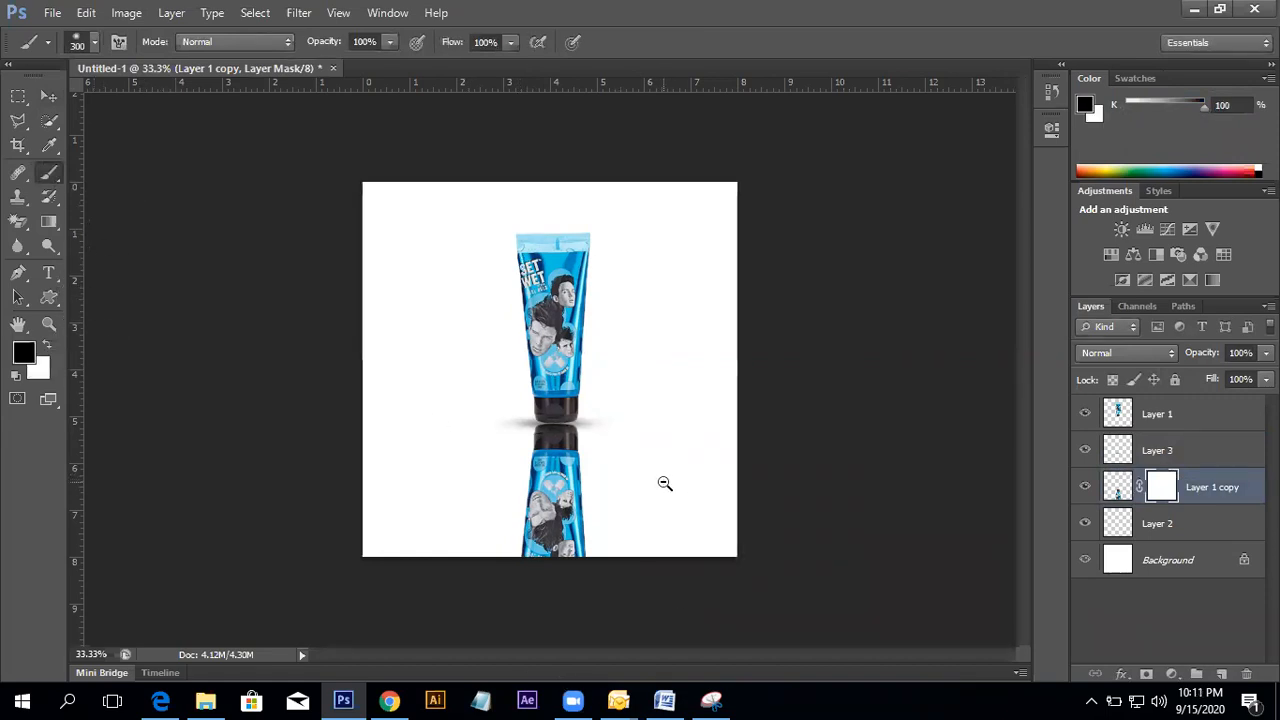
{"action": "left_click", "coordinate": [664, 483], "text": "alt"}
{"action": "key", "text": "bracketleft"}
{"action": "key", "text": "bracketright"}
{"action": "key", "text": "bracketright"}
{"action": "key", "text": "bracketright"}
{"action": "key", "text": "bracketright"}
{"action": "key", "text": "bracketright"}
{"action": "key", "text": "bracketright"}
{"action": "key", "text": "bracketright"}
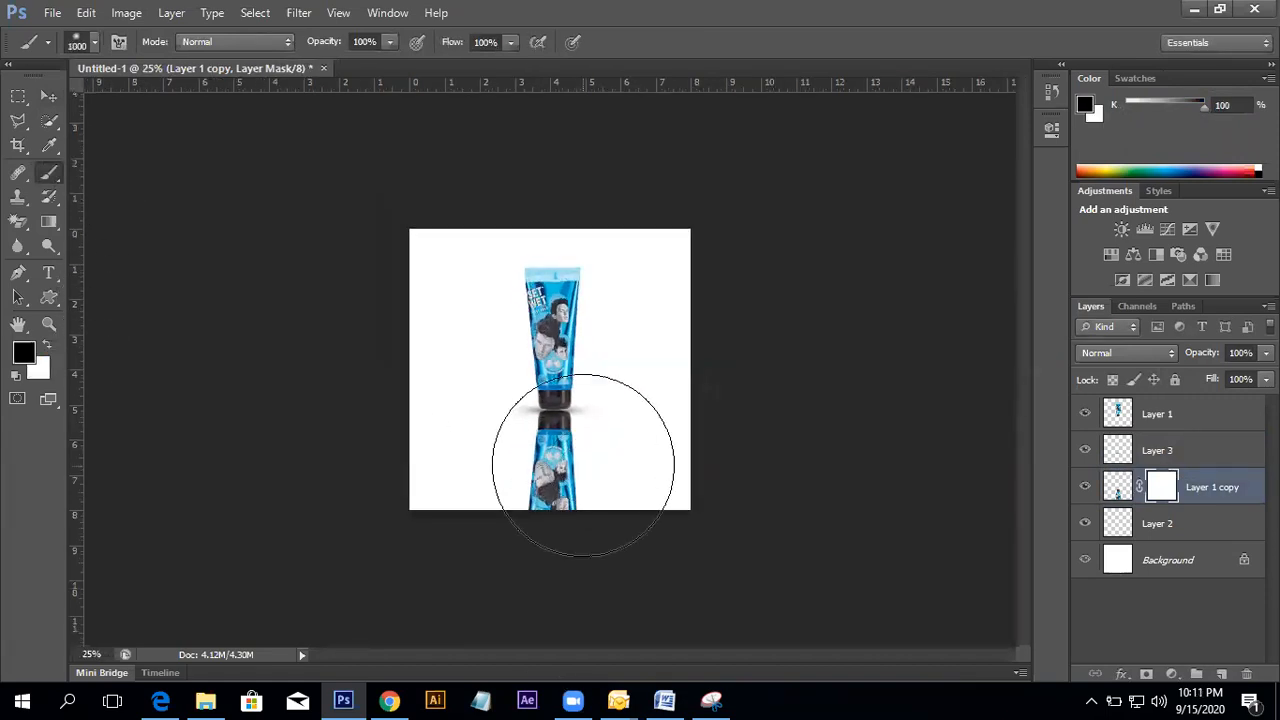
- Nudge the mirrored tube up slightly so its cap tucks closer under the upright tube's cap
{"action": "left_click", "coordinate": [48, 96]}
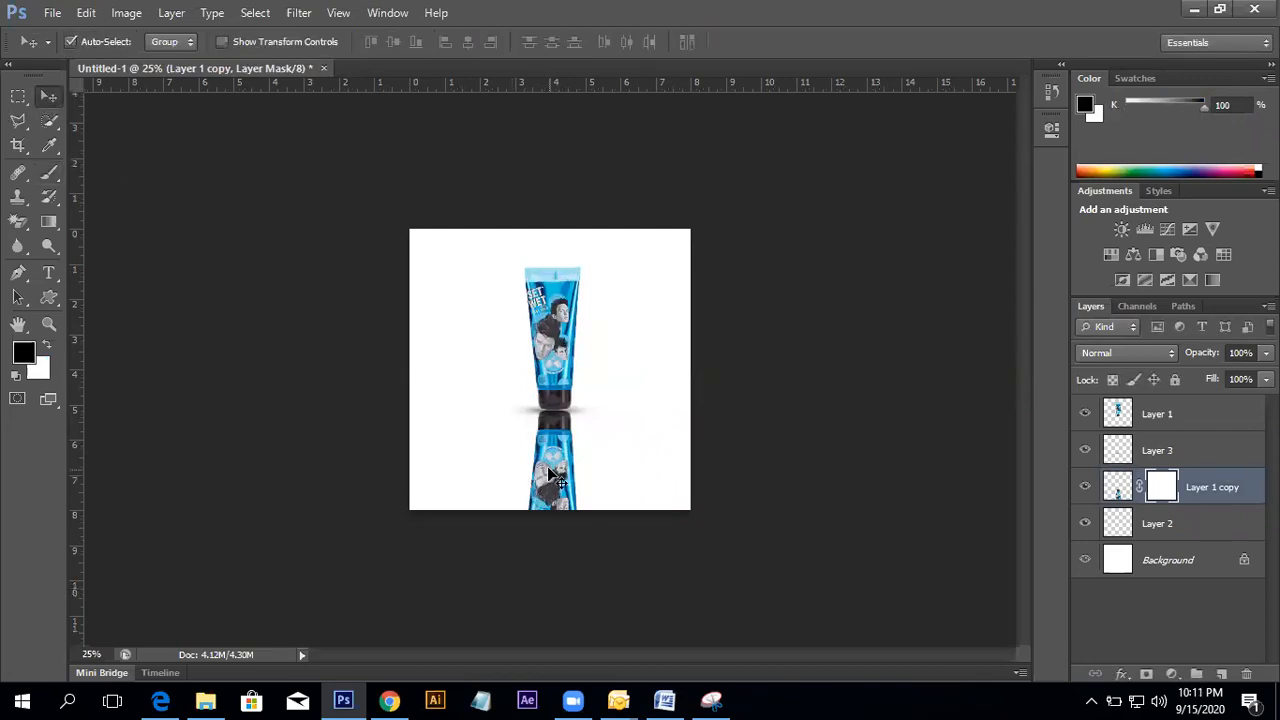
{"action": "key", "text": "Up"}
{"action": "key", "text": "Up"}
{"action": "key", "text": "Up"}
{"action": "key", "text": "Up"}
{"action": "key", "text": "Up"}
{"action": "key", "text": "Up"}
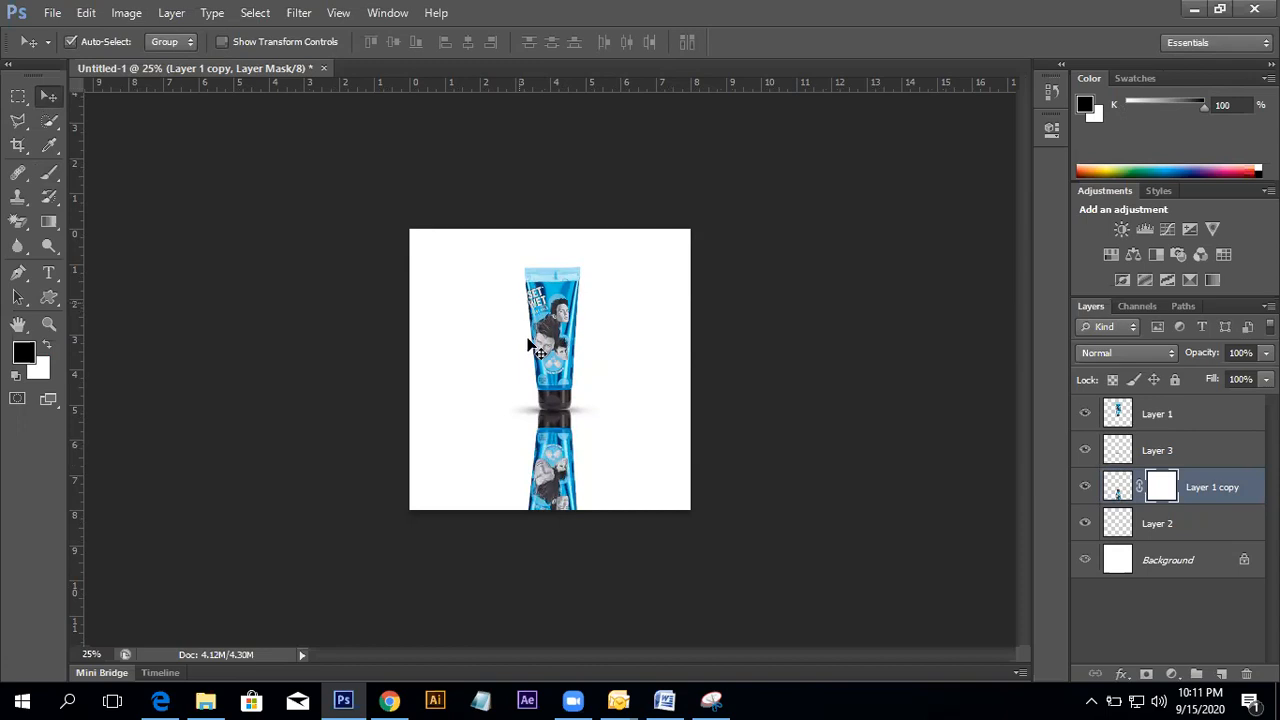
- Paint one black stroke on the Layer 1 copy mask across the canvas's lower edge to fade out the reflection
{"action": "left_click", "coordinate": [581, 414]}
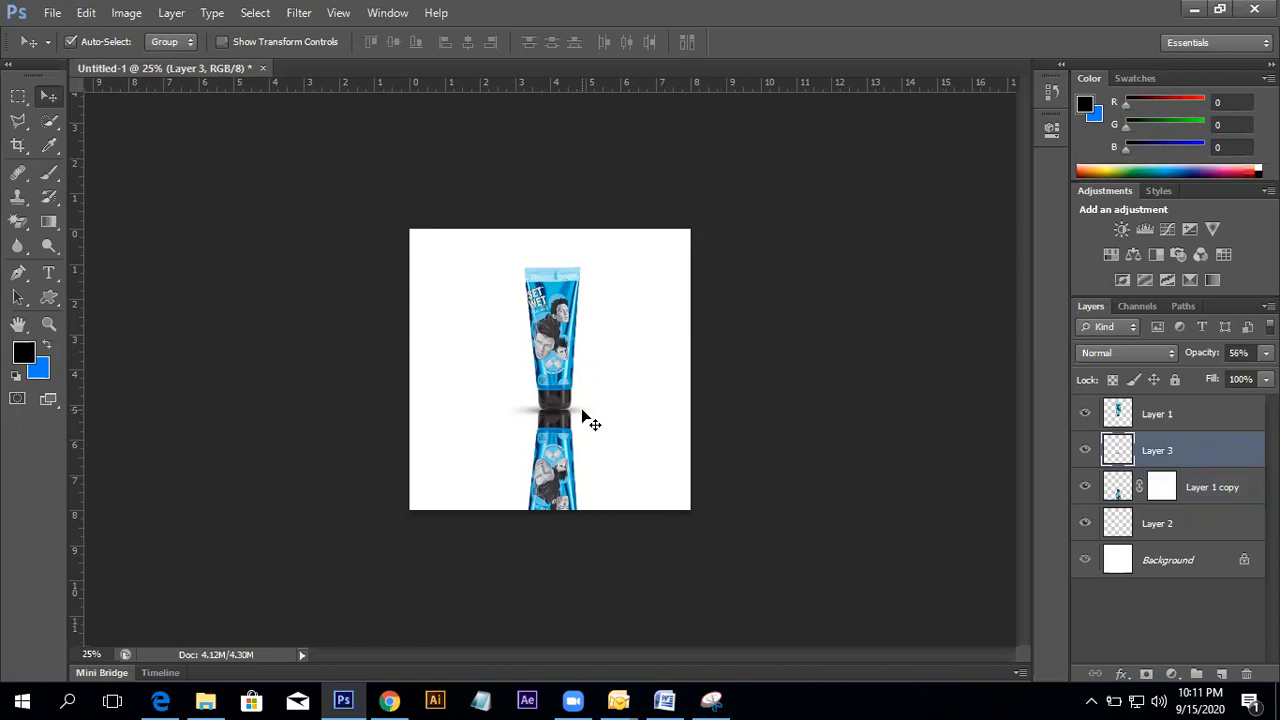
{"action": "left_click", "coordinate": [1166, 490]}
{"action": "left_click", "coordinate": [49, 171]}
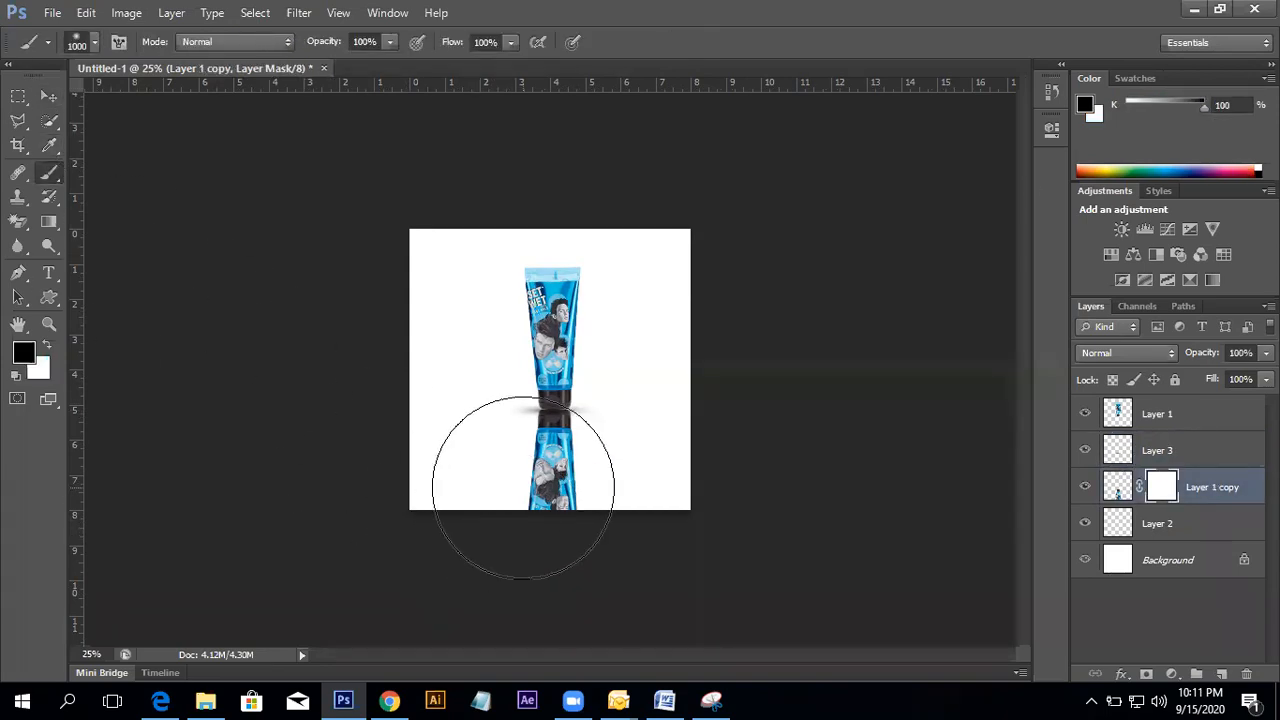
{"action": "left_click", "coordinate": [50, 96]}
{"action": "left_click", "coordinate": [50, 175]}
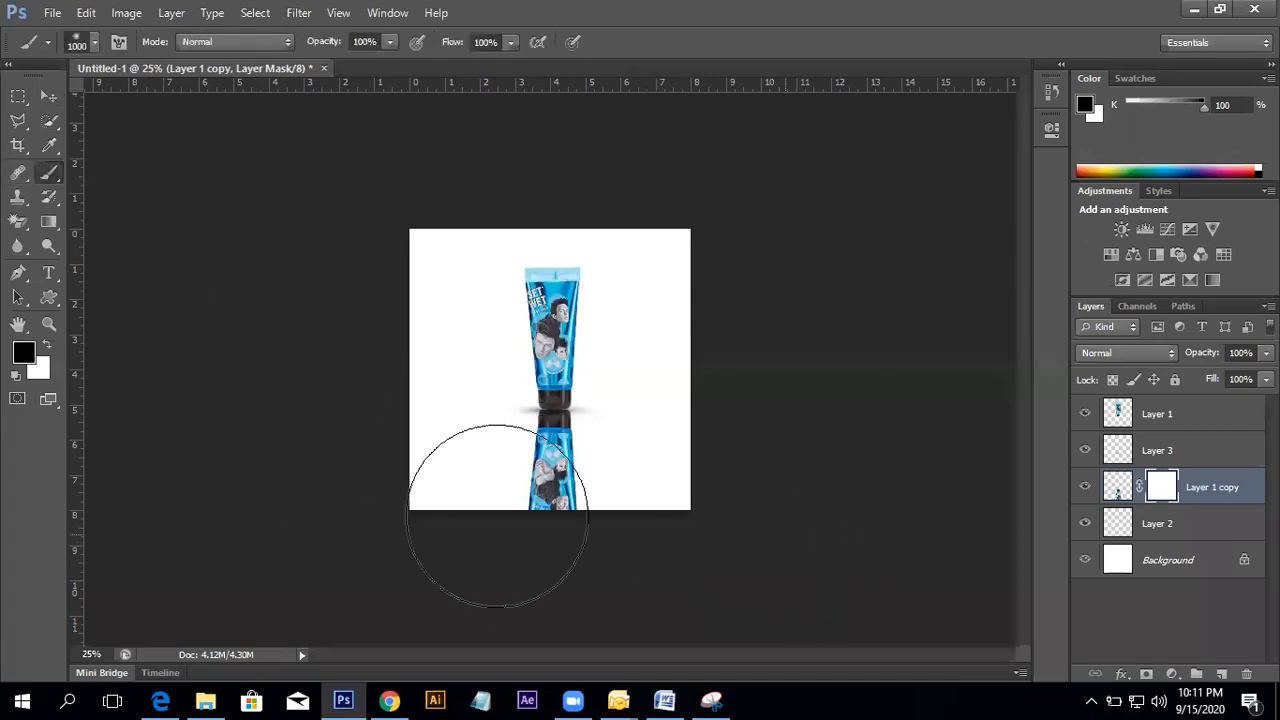
{"action": "left_click_drag", "start_coordinate": [470, 557], "coordinate": [680, 563]}
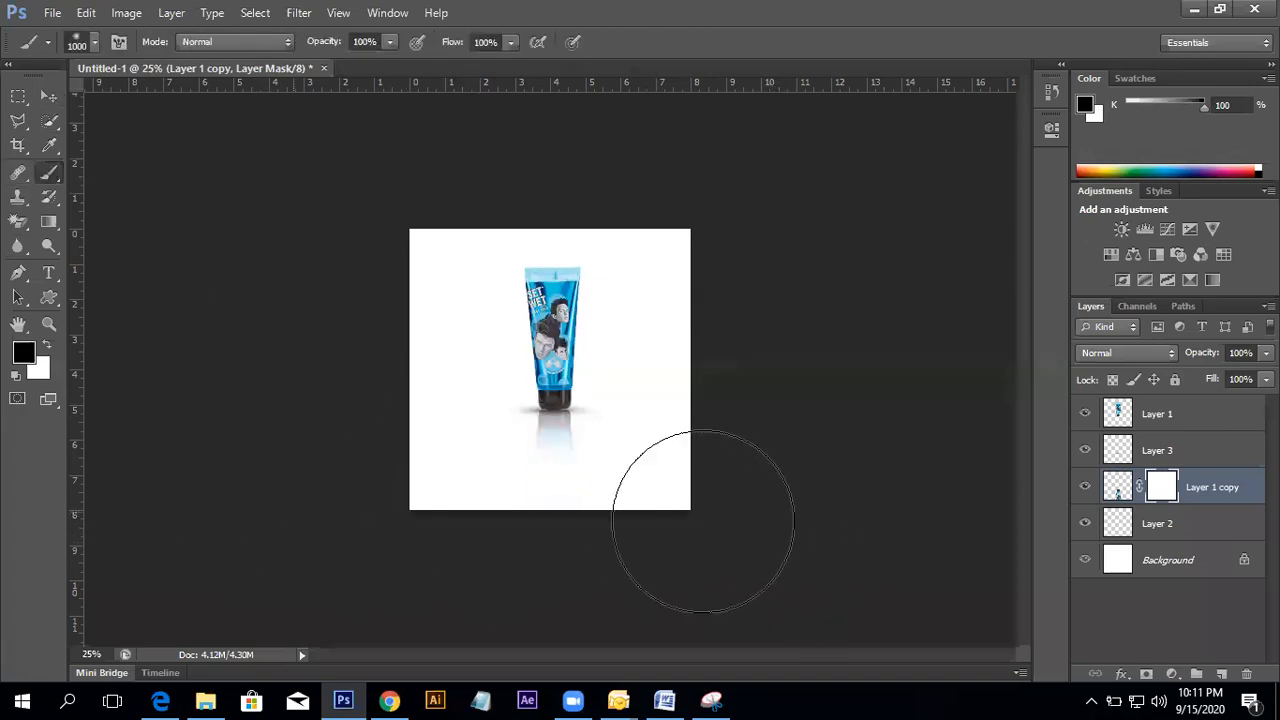
- For Layer 2, define a three-stop gradient from blues sampled off the tube: light blue, a darker blue in the middle, and medium blue
{"action": "left_click", "coordinate": [1200, 530]}
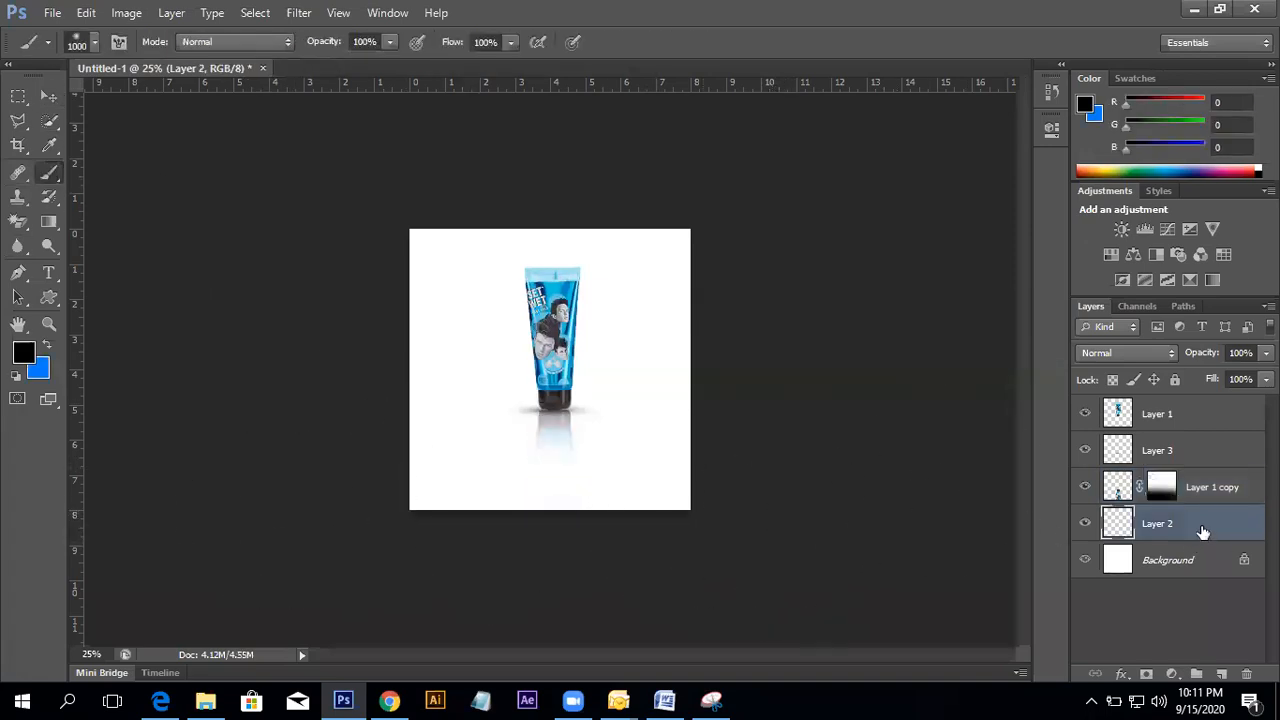
{"action": "left_click", "coordinate": [47, 227]}
{"action": "left_click", "coordinate": [110, 45]}
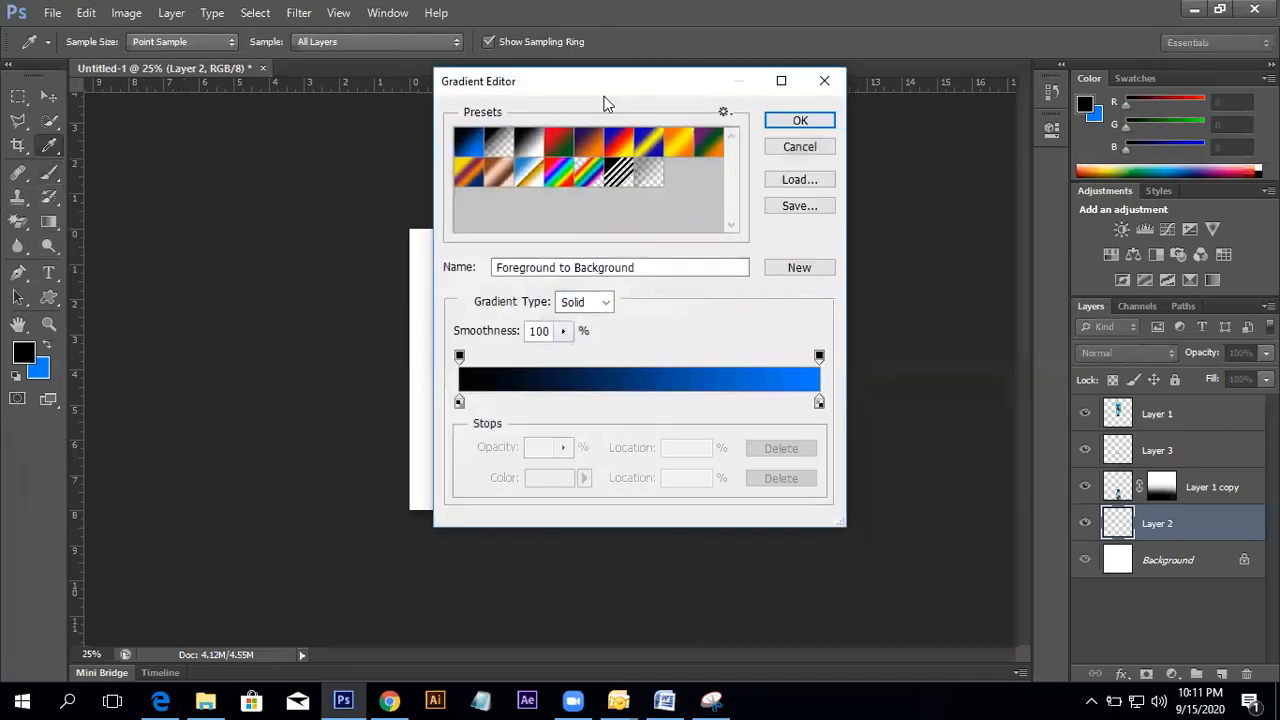
{"action": "left_click_drag", "start_coordinate": [611, 86], "coordinate": [933, 82]}
{"action": "left_click", "coordinate": [782, 398]}
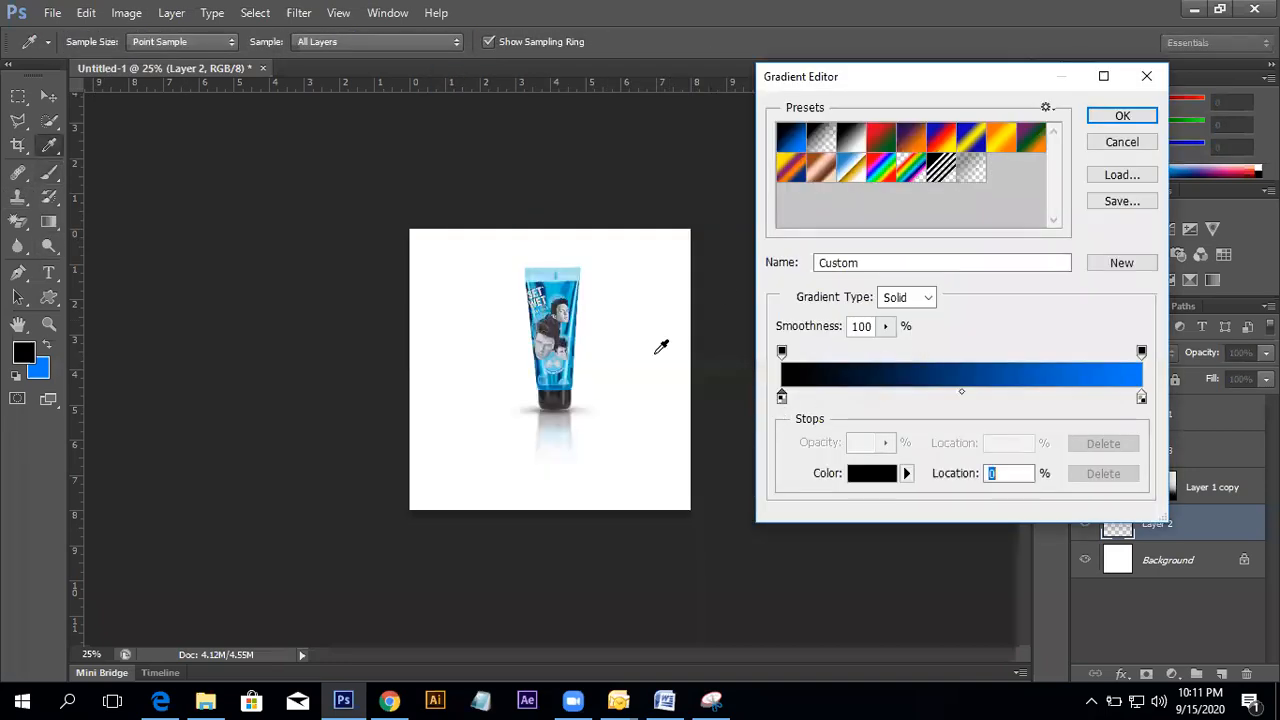
{"action": "left_click", "coordinate": [575, 289]}
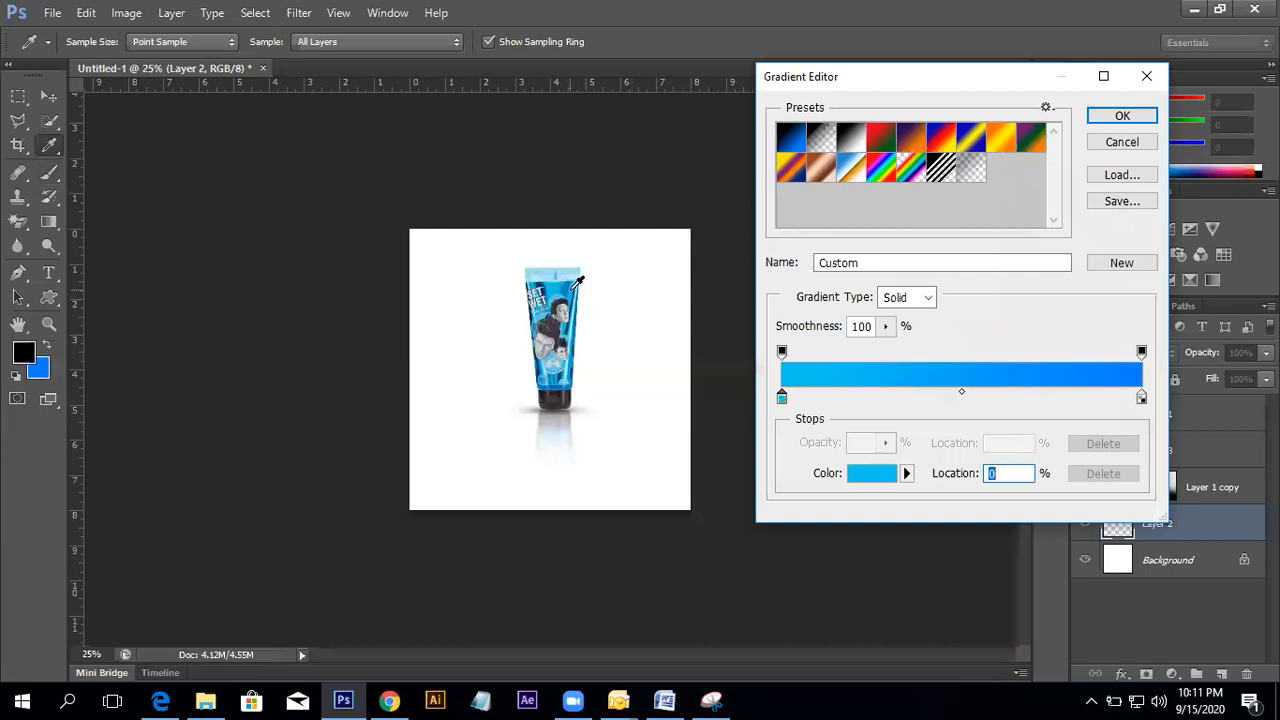
{"action": "left_click", "coordinate": [1141, 398]}
{"action": "left_click", "coordinate": [558, 294]}
{"action": "left_click", "coordinate": [932, 397]}
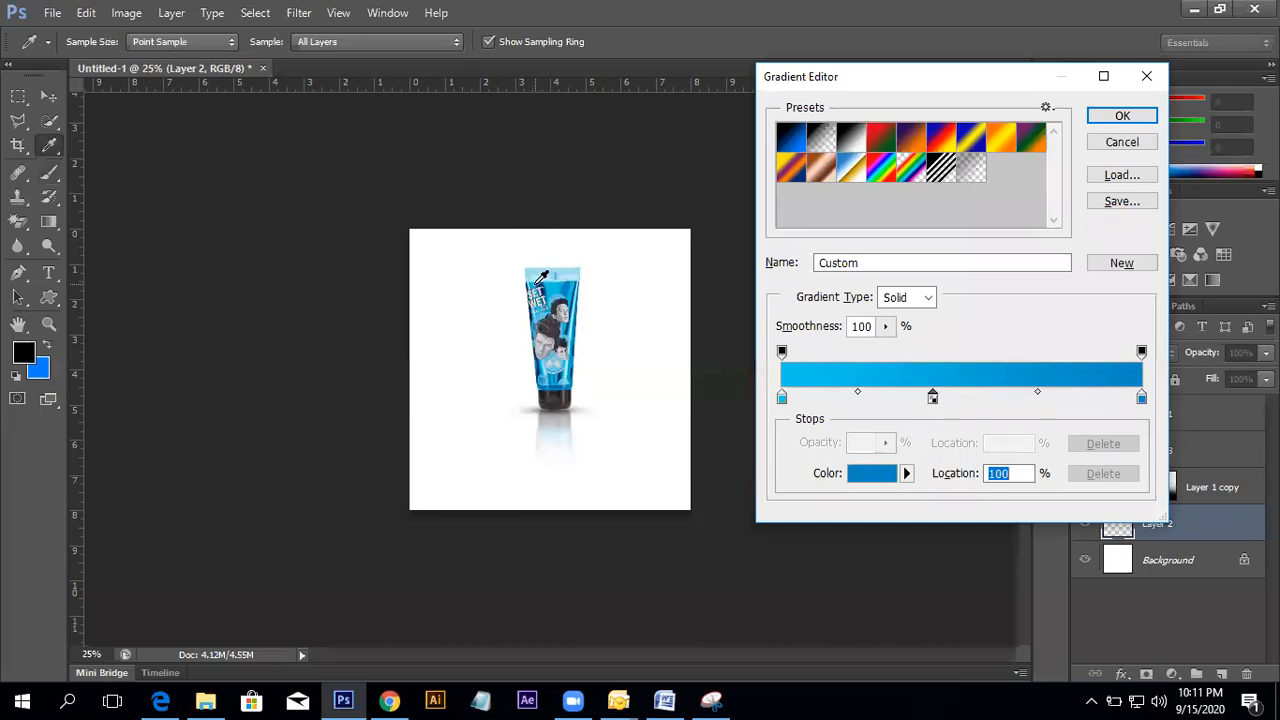
{"action": "left_click", "coordinate": [545, 281]}
{"action": "left_click", "coordinate": [1120, 117]}
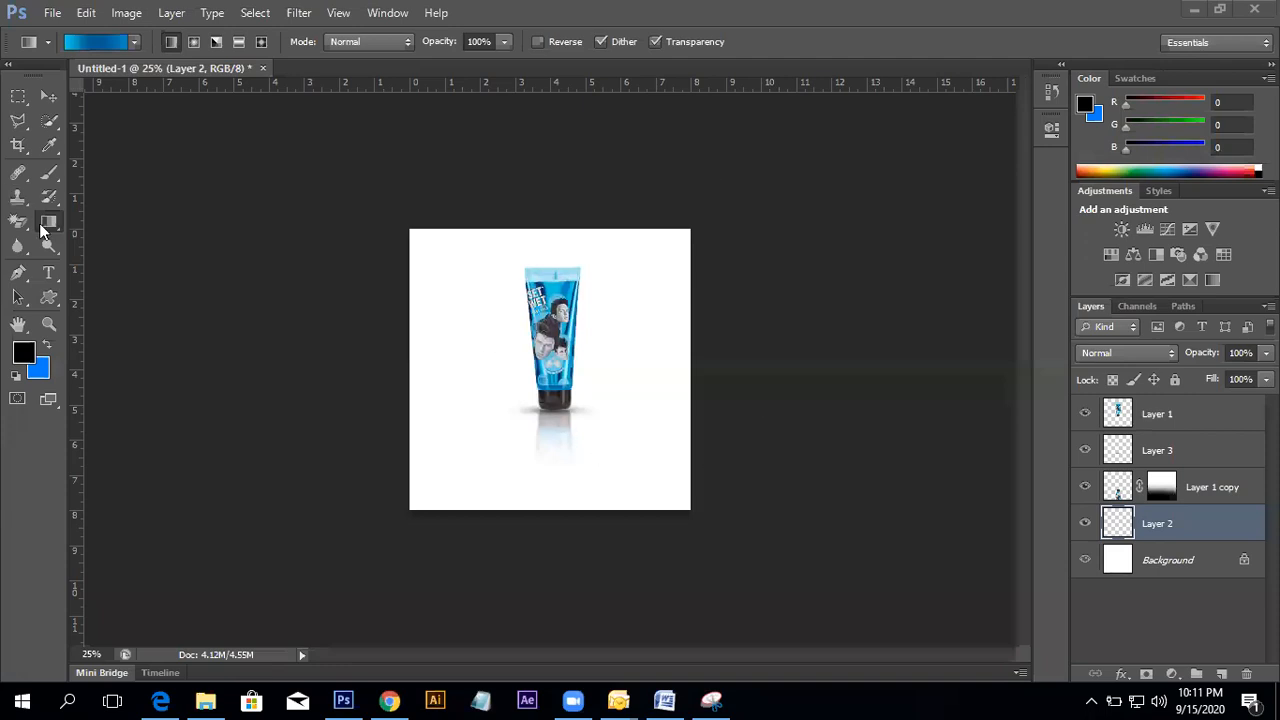
- Fill Layer 2 with the blue gradient, redrawing it until it runs from light blue at the canvas's lower edge up to medium blue
{"action": "left_click", "coordinate": [649, 346]}
{"action": "left_click_drag", "start_coordinate": [552, 233], "coordinate": [553, 542]}
{"action": "left_click_drag", "start_coordinate": [580, 423], "coordinate": [592, 300]}
{"action": "left_click_drag", "start_coordinate": [607, 500], "coordinate": [601, 298]}
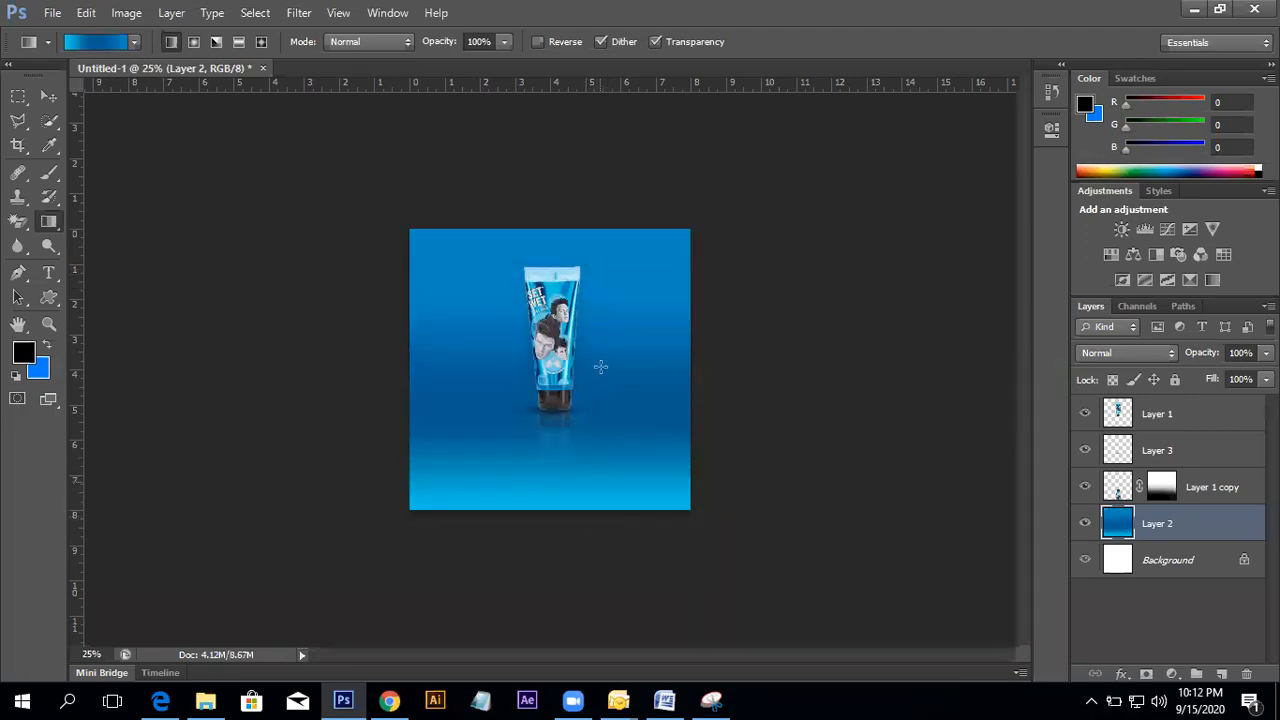
{"action": "left_click_drag", "start_coordinate": [600, 367], "coordinate": [622, 433]}
{"action": "left_click_drag", "start_coordinate": [575, 495], "coordinate": [580, 242]}
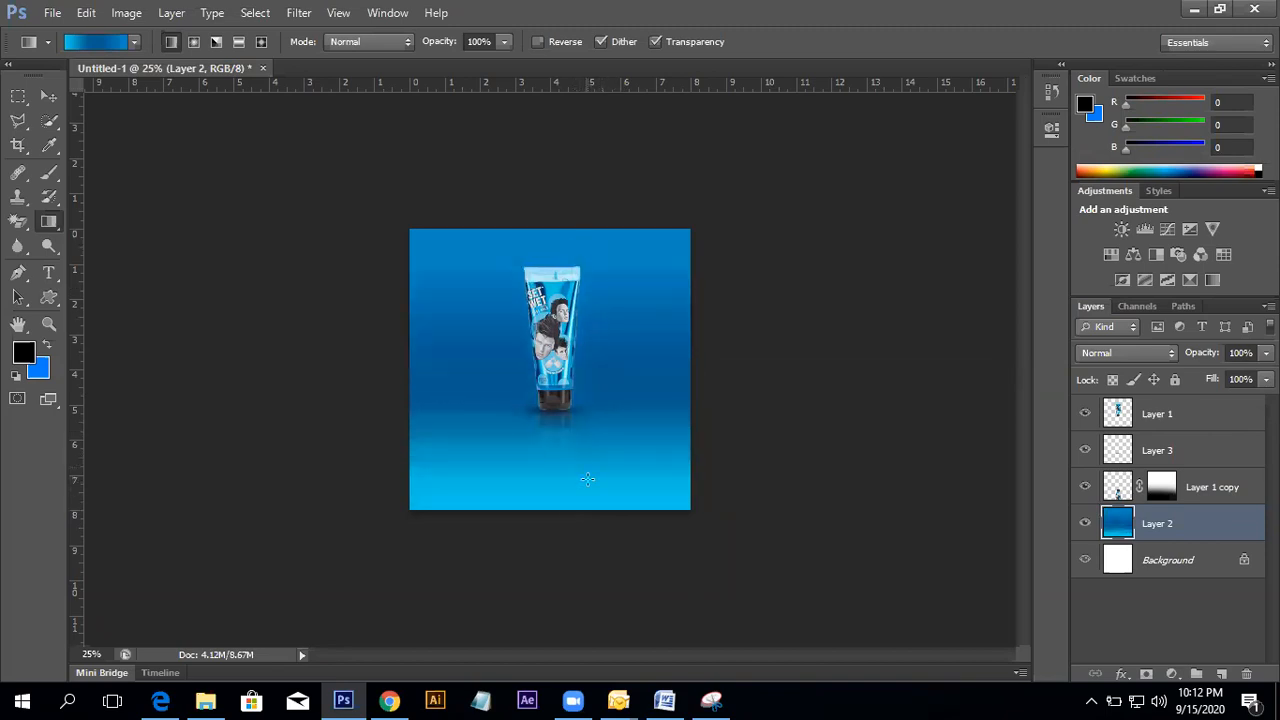
- Add a new empty layer above Layer 2 and set the foreground colour to white, ffffff
{"action": "left_click", "coordinate": [1221, 676]}
{"action": "left_click", "coordinate": [50, 173]}
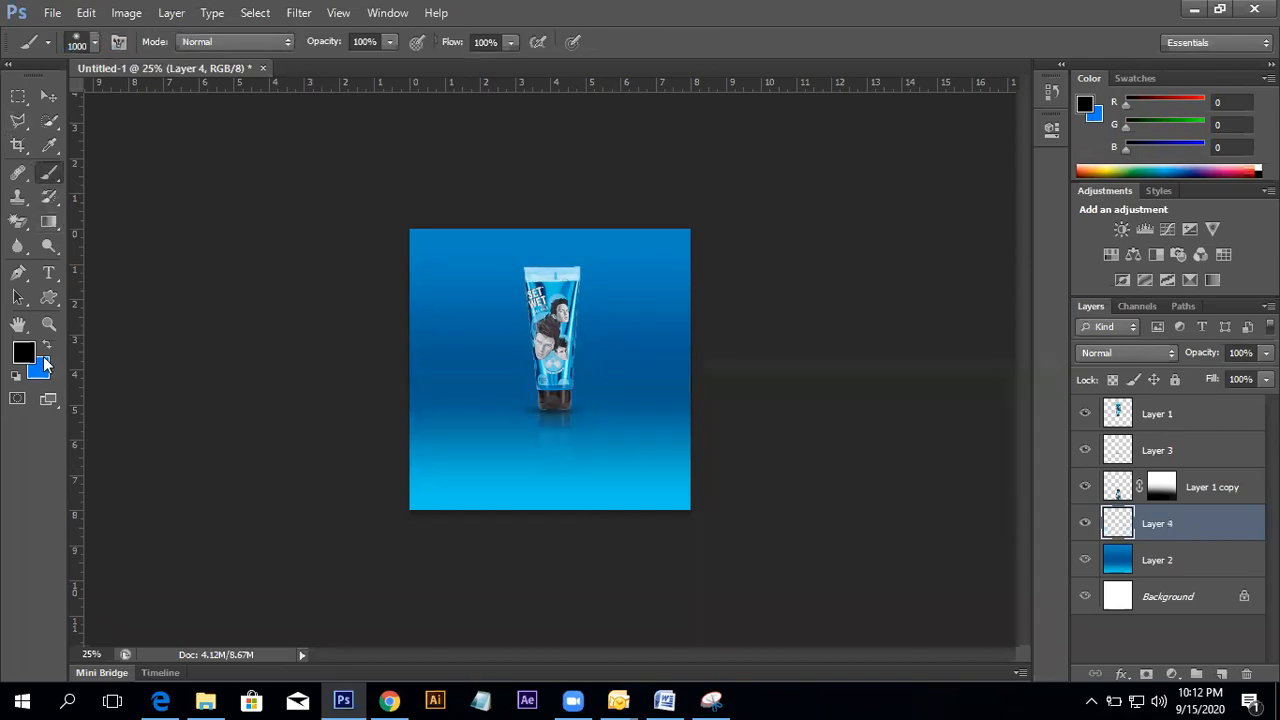
{"action": "left_click", "coordinate": [24, 352]}
{"action": "left_click_drag", "start_coordinate": [744, 273], "coordinate": [674, 174]}
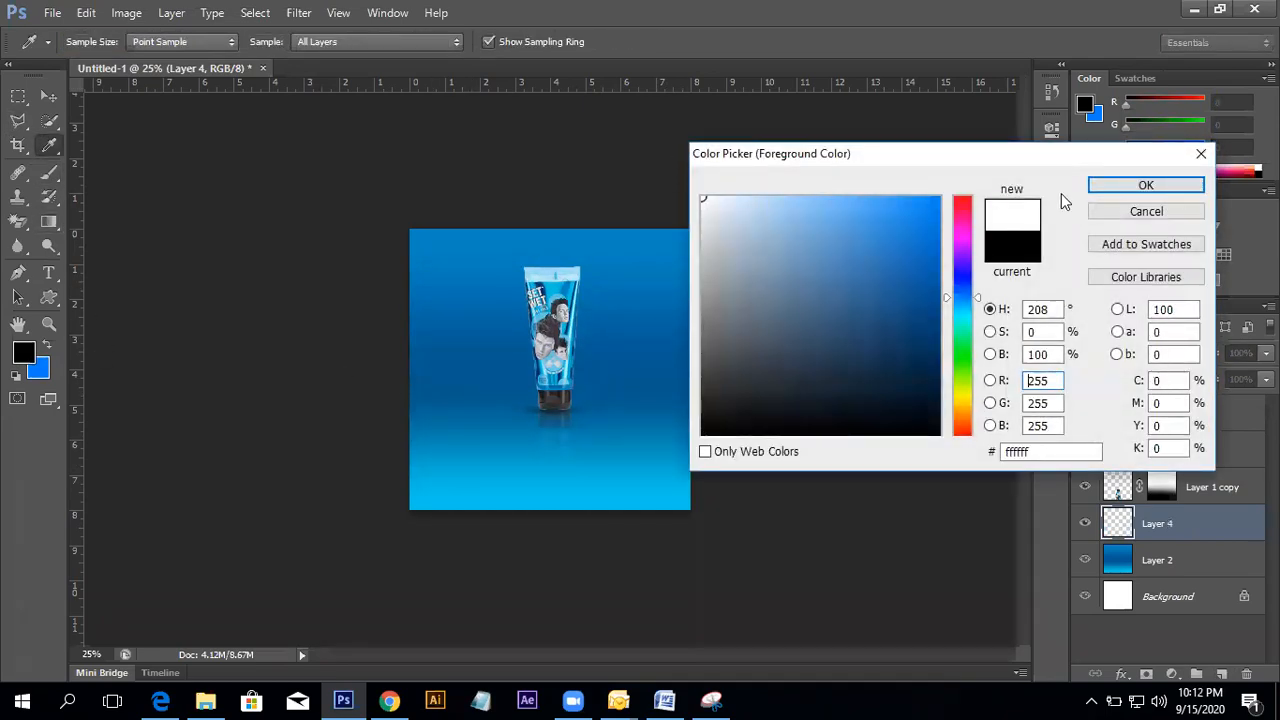
{"action": "left_click", "coordinate": [1146, 185]}
- Pick the soft 500 px brush, enlarge it to about 1500 px and stamp a white glow behind the tube
{"action": "left_click", "coordinate": [101, 43]}
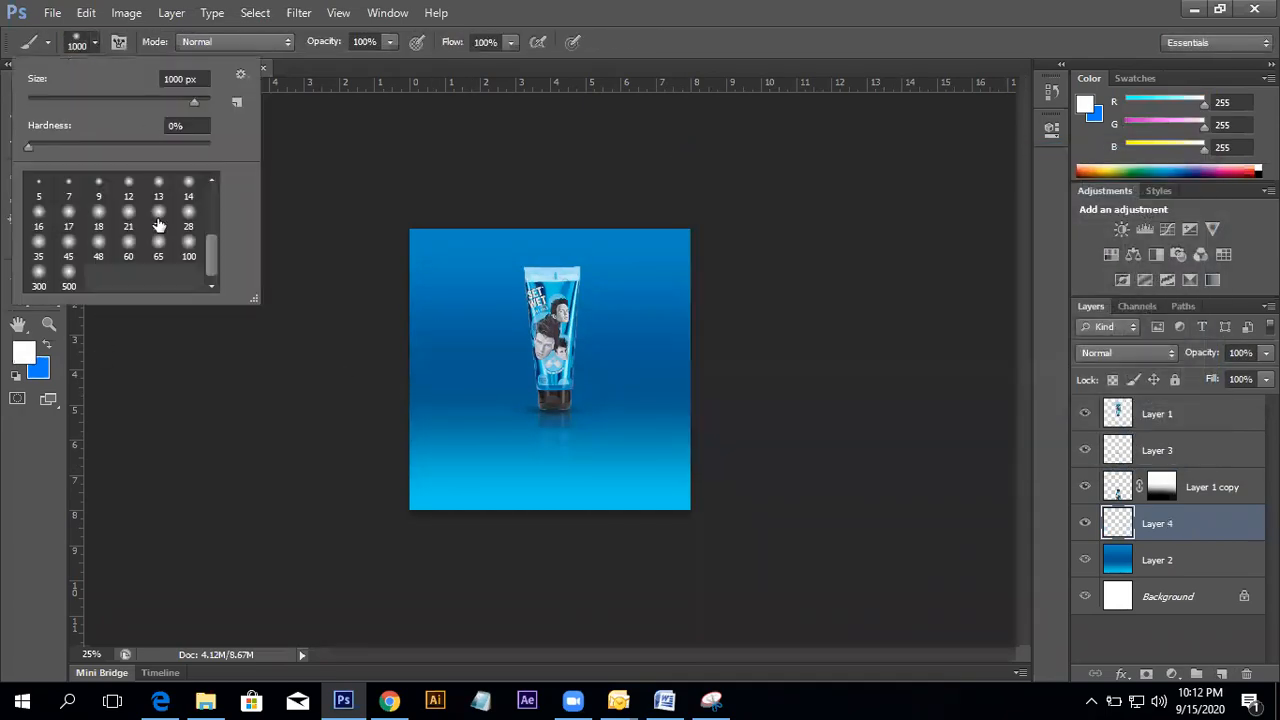
{"action": "left_click", "coordinate": [68, 271]}
{"action": "left_click", "coordinate": [708, 14]}
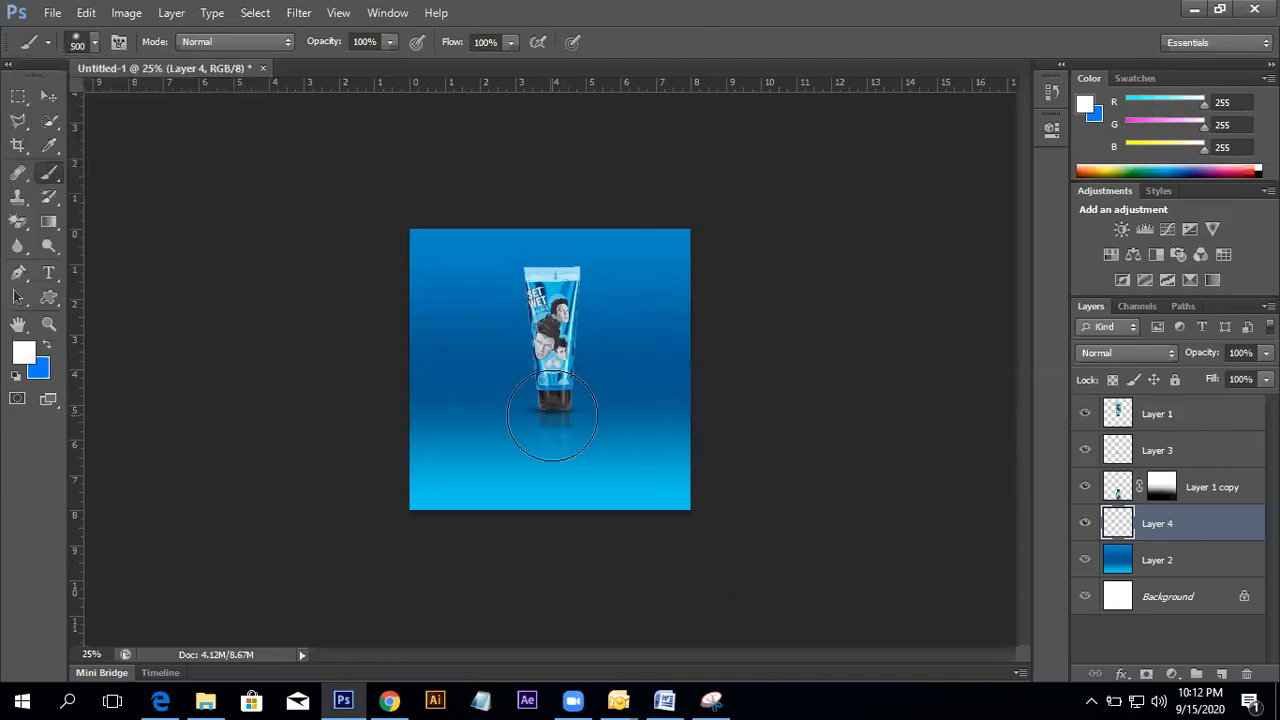
{"action": "key", "text": "bracketright"}
{"action": "key", "text": "bracketright"}
{"action": "key", "text": "bracketright"}
{"action": "key", "text": "bracketright"}
{"action": "key", "text": "bracketright"}
{"action": "key", "text": "bracketright"}
{"action": "key", "text": "bracketright"}
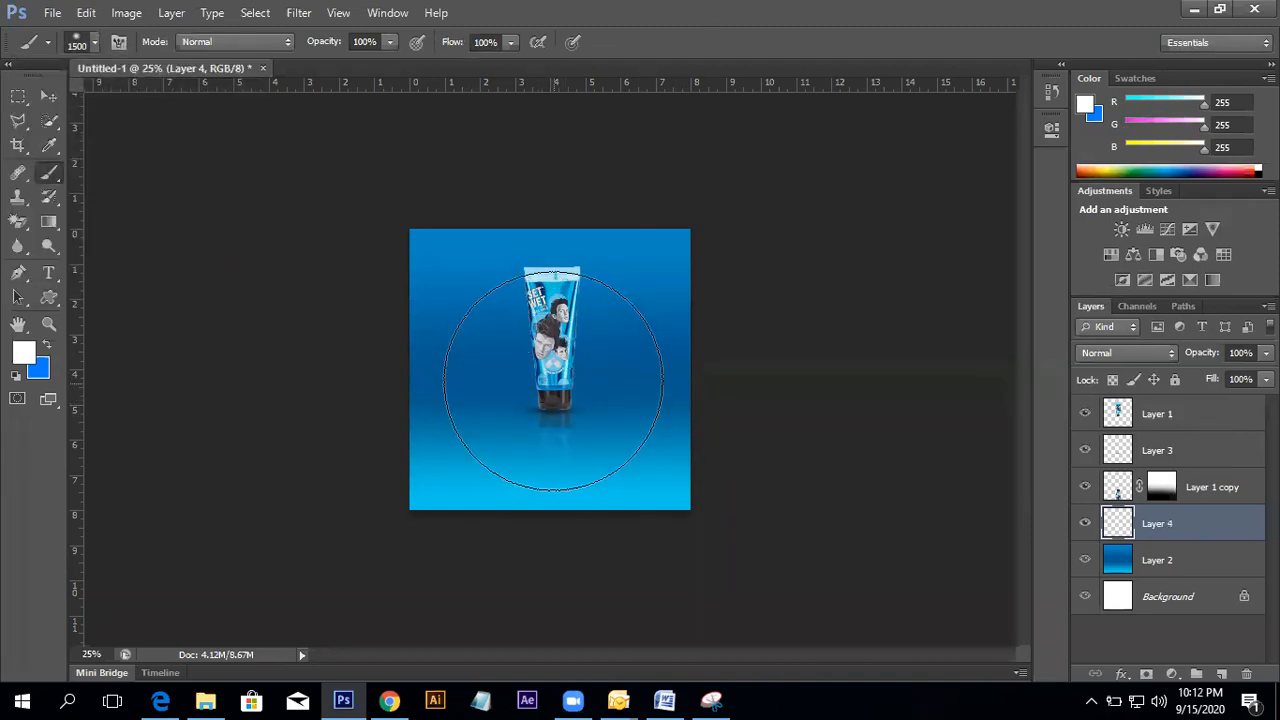
{"action": "left_click", "coordinate": [553, 380]}
{"action": "key", "text": "bracketright"}
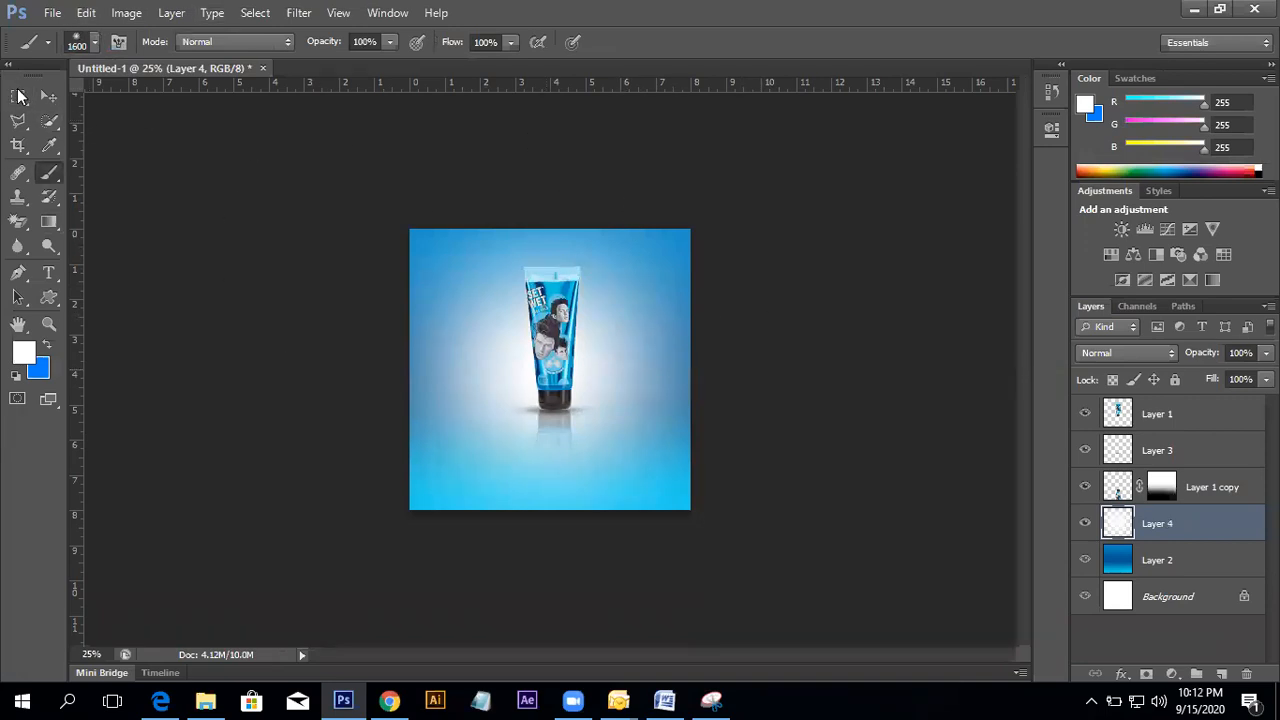
- Reduce the opacity of the white glow on Layer 4 to 71%
{"action": "left_click", "coordinate": [49, 96]}
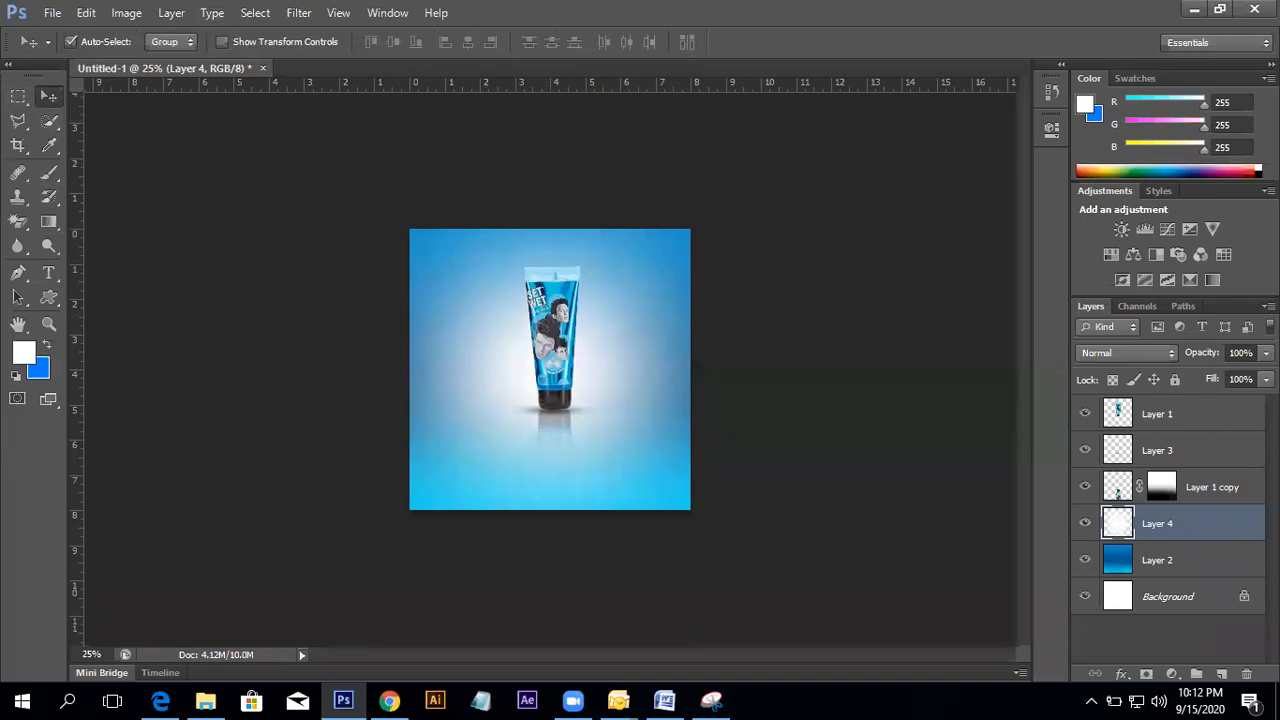
{"action": "left_click", "coordinate": [1265, 352]}
{"action": "left_click_drag", "start_coordinate": [1247, 378], "coordinate": [1238, 378]}
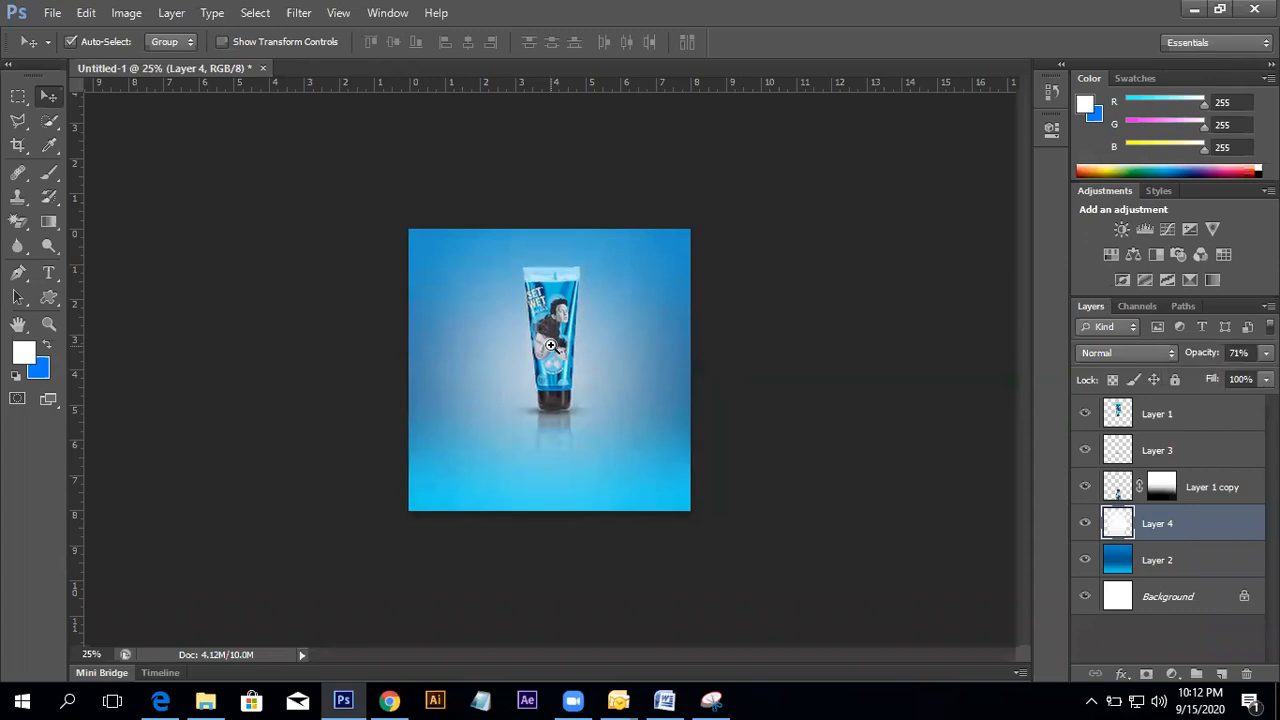
{"action": "key", "text": "ctrl+plus"}
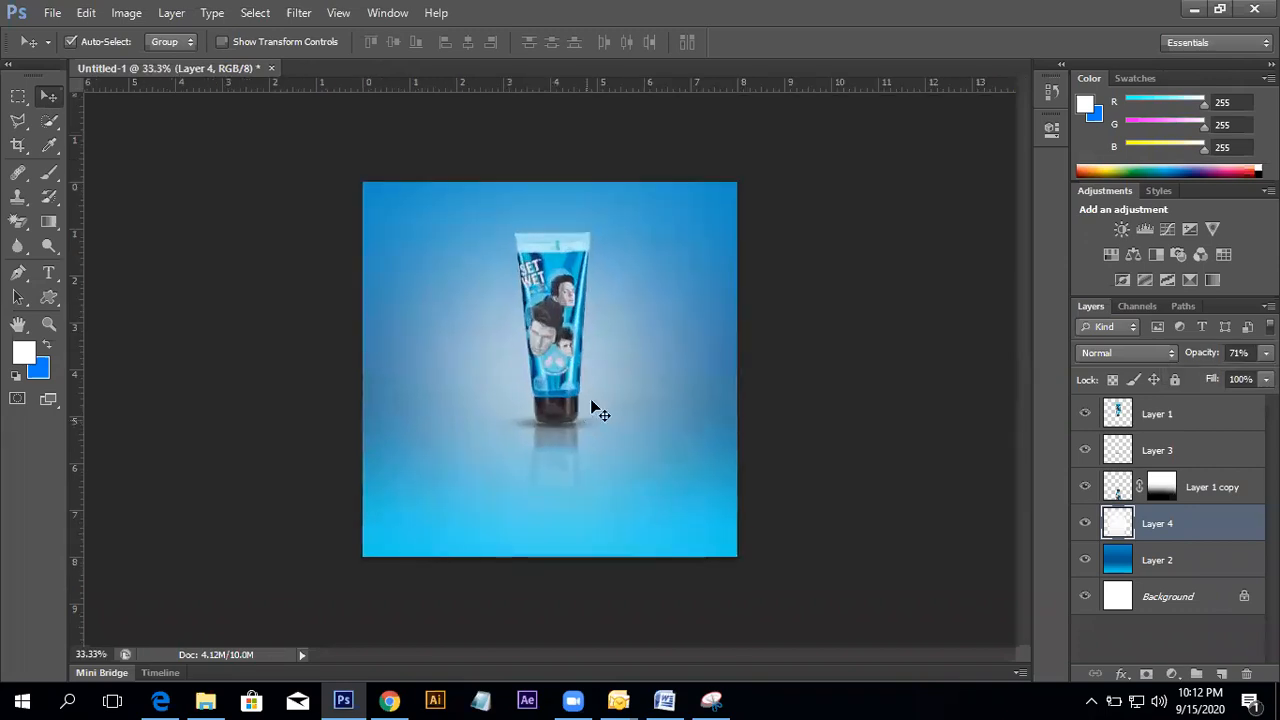
- Create a new 1200 × 628 px RGB document at 150 pixels/inch with a white background
{"action": "left_click", "coordinate": [52, 13]}
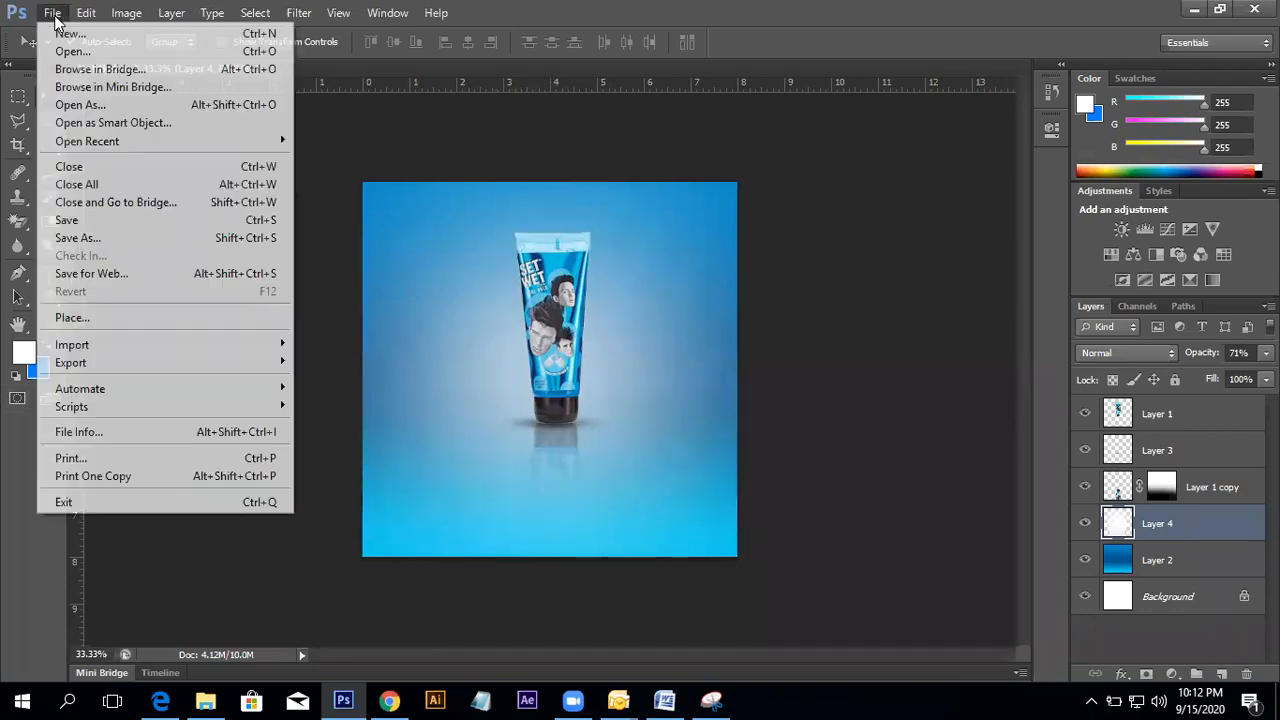
{"action": "left_click", "coordinate": [86, 36]}
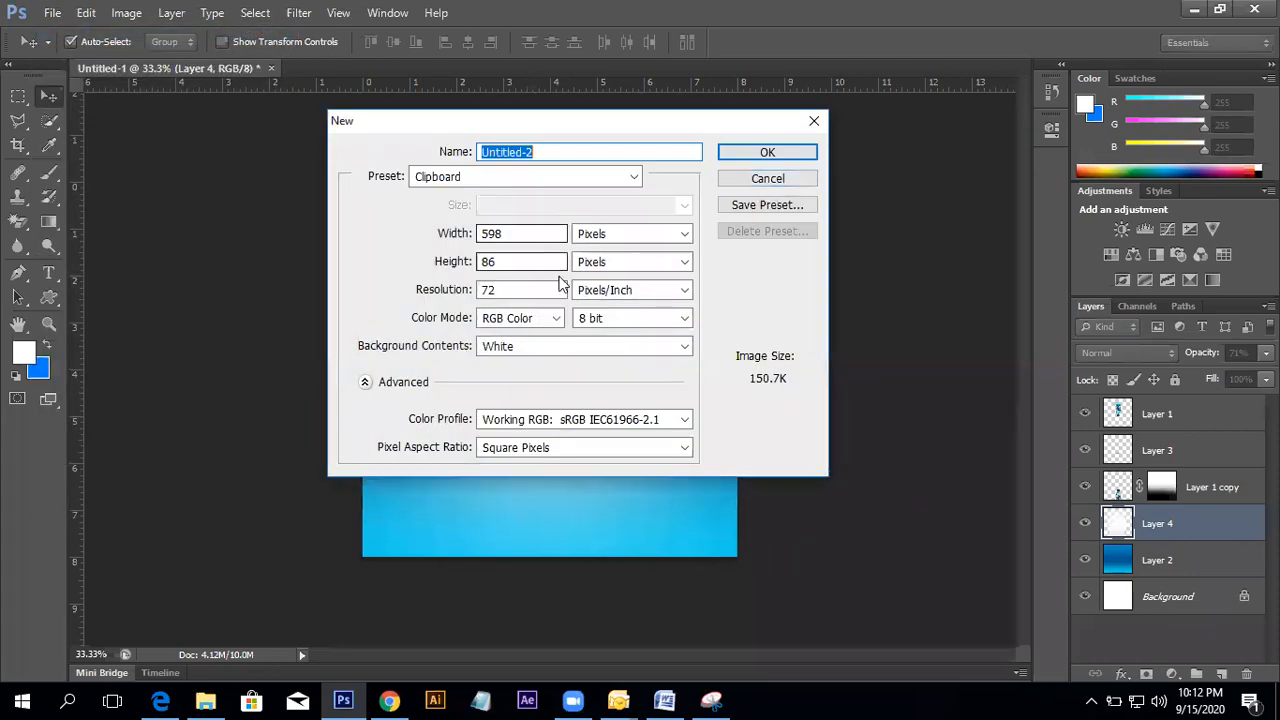
{"action": "double_click", "coordinate": [515, 290]}
{"action": "type", "text": "150"}
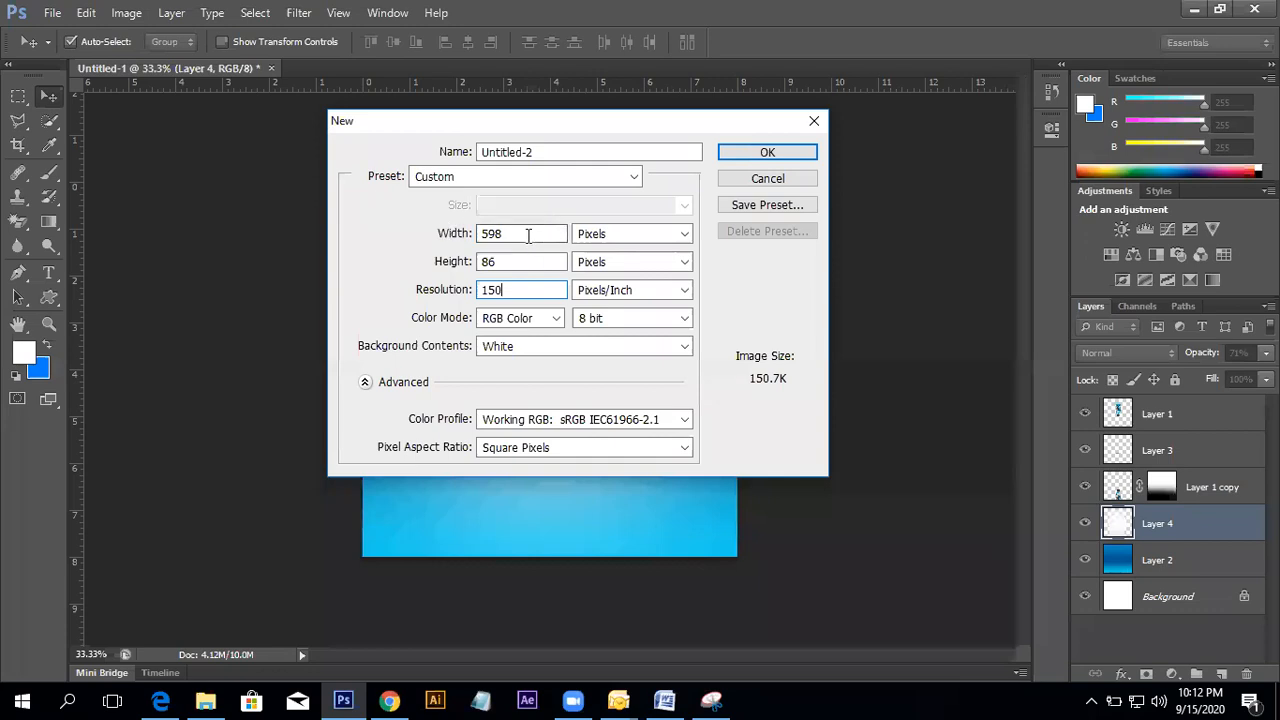
{"action": "double_click", "coordinate": [524, 234]}
{"action": "type", "text": "1200"}
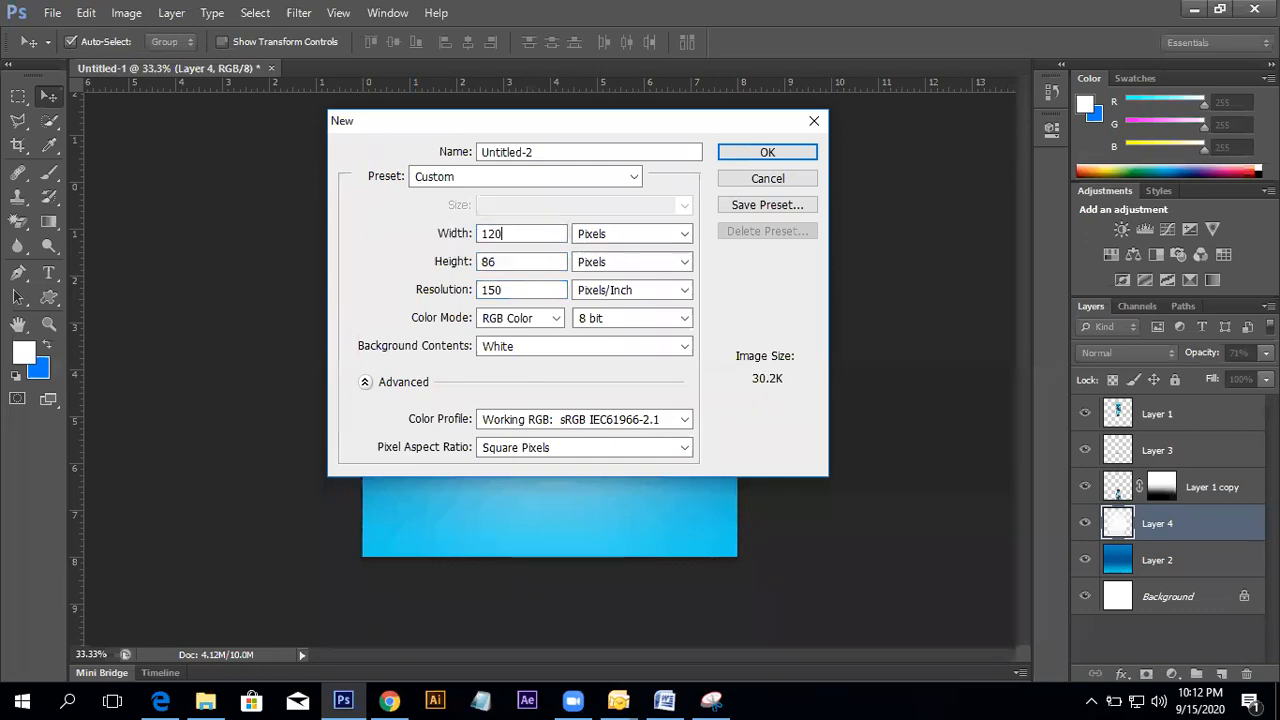
{"action": "double_click", "coordinate": [532, 263]}
{"action": "type", "text": "628"}
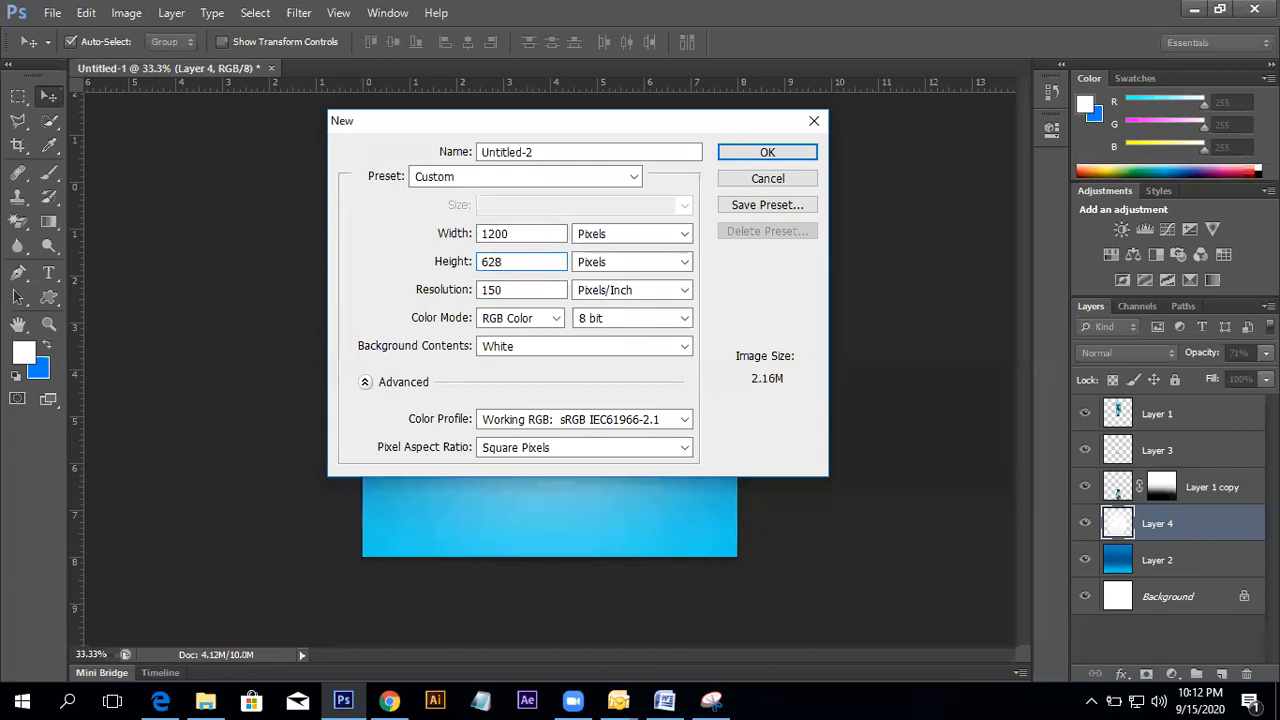
{"action": "key", "text": "Return"}
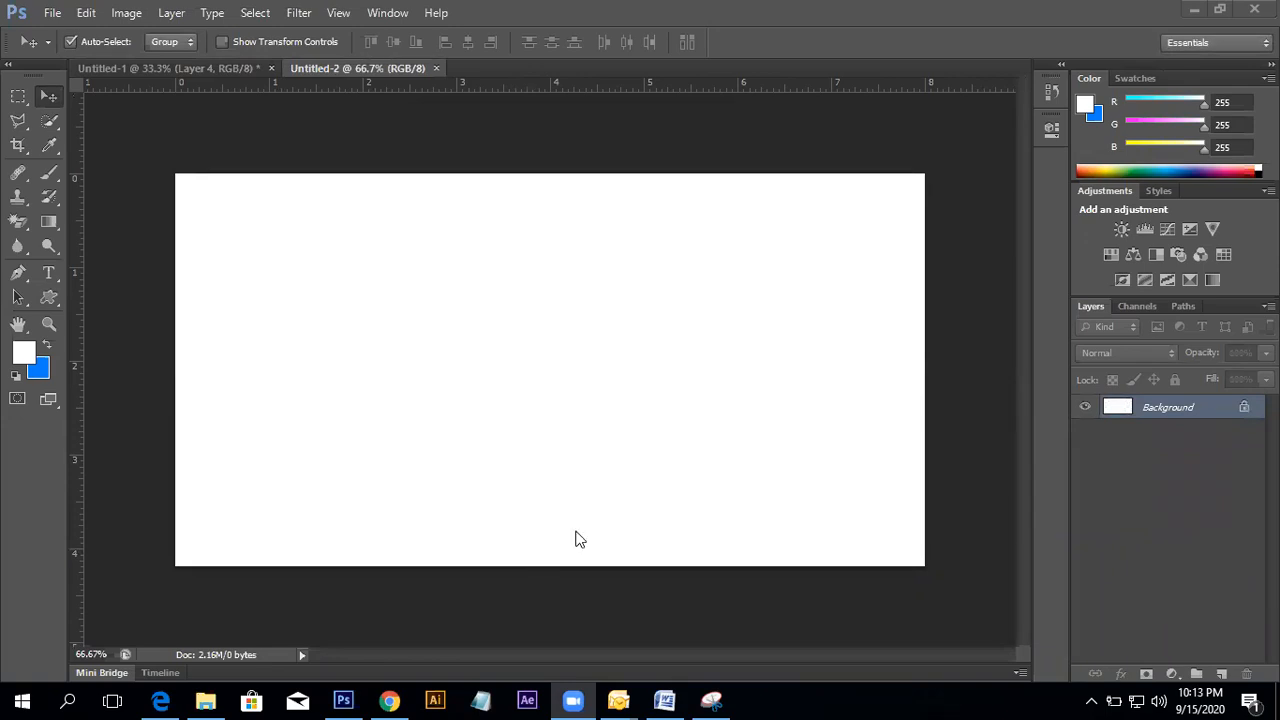
- Return to the Untitled-1 tube document and try duplicating Layer 1, undoing the copy
{"action": "left_click", "coordinate": [210, 68]}
{"action": "left_click", "coordinate": [1172, 490]}
{"action": "left_click", "coordinate": [909, 476]}
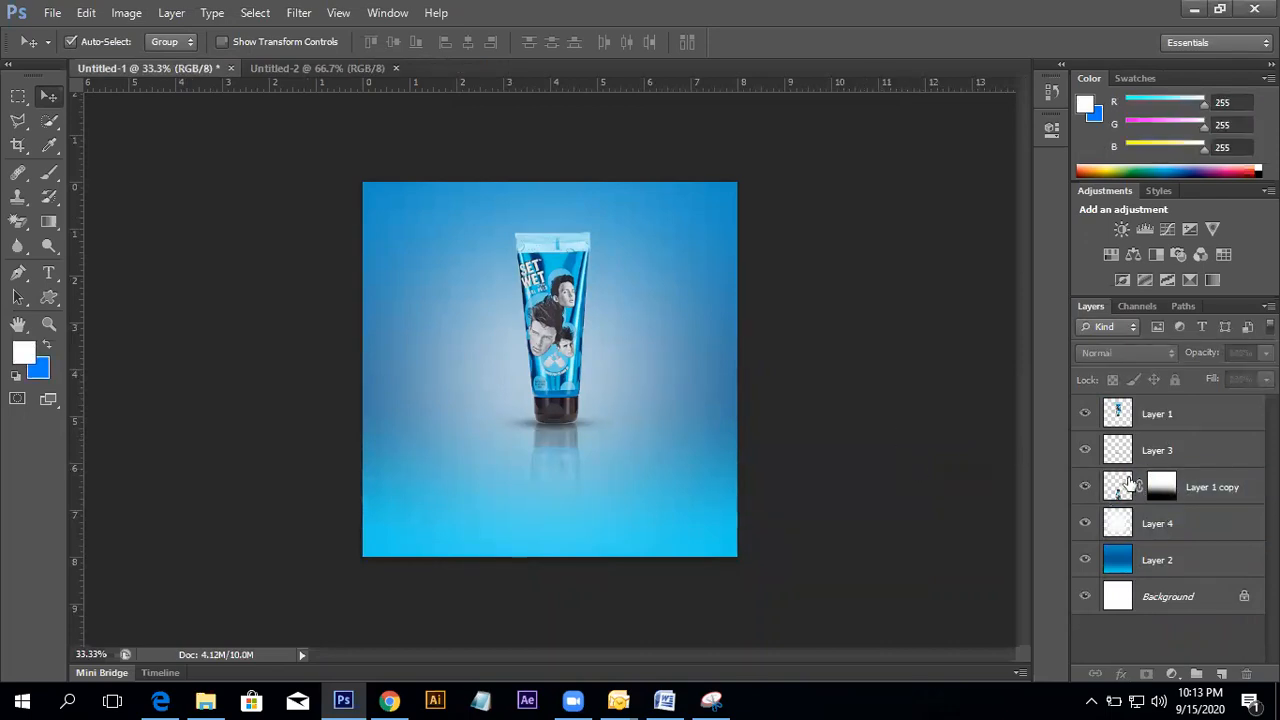
{"action": "left_click", "coordinate": [1207, 525]}
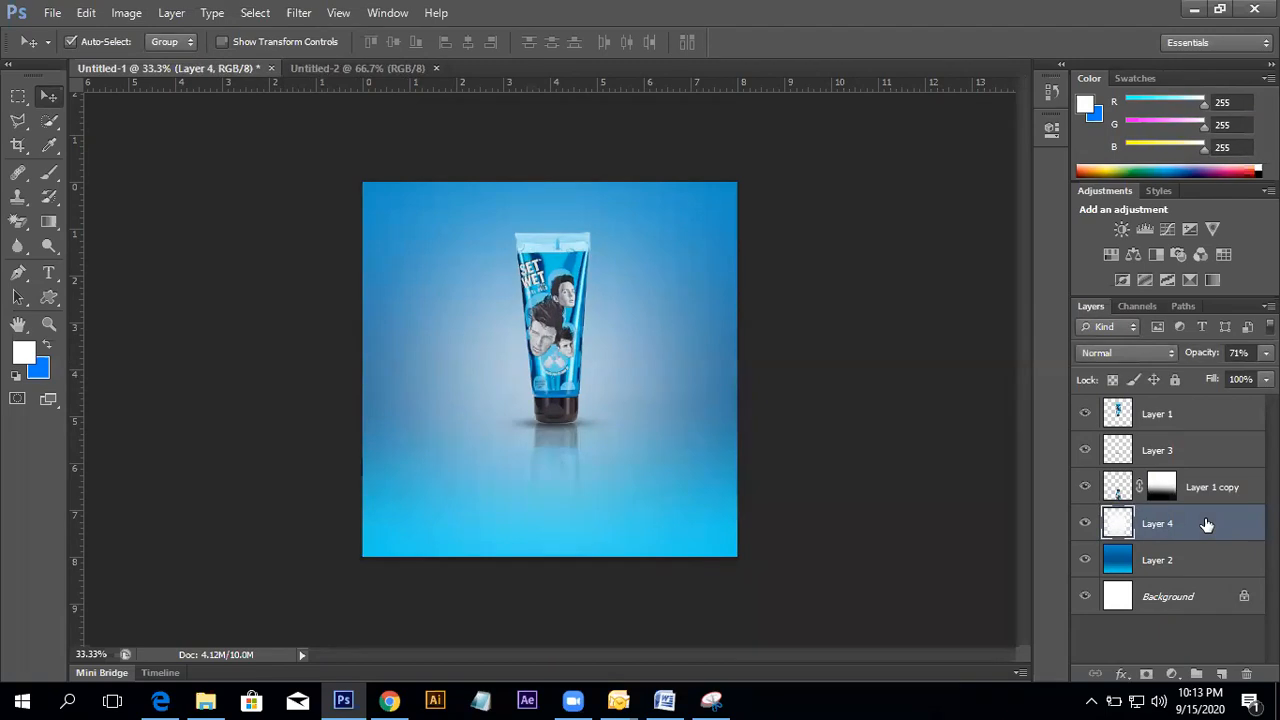
{"action": "left_click", "coordinate": [1176, 419]}
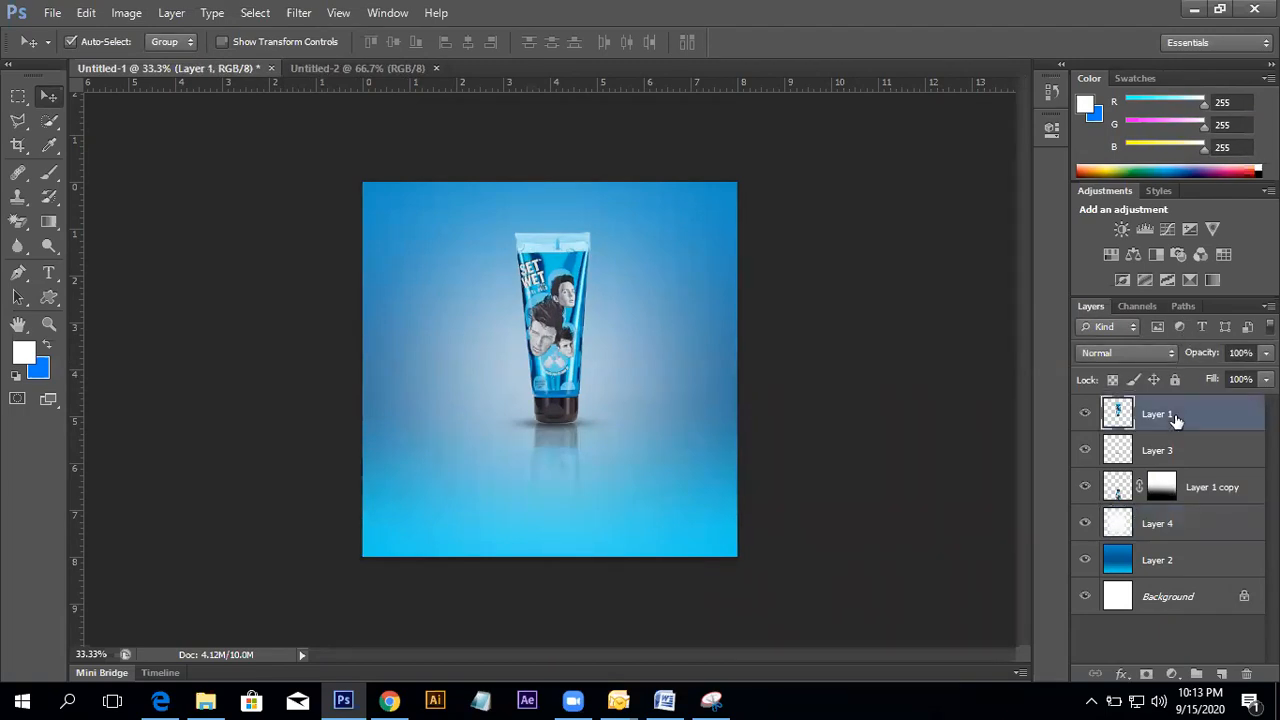
{"action": "key", "text": "ctrl+j"}
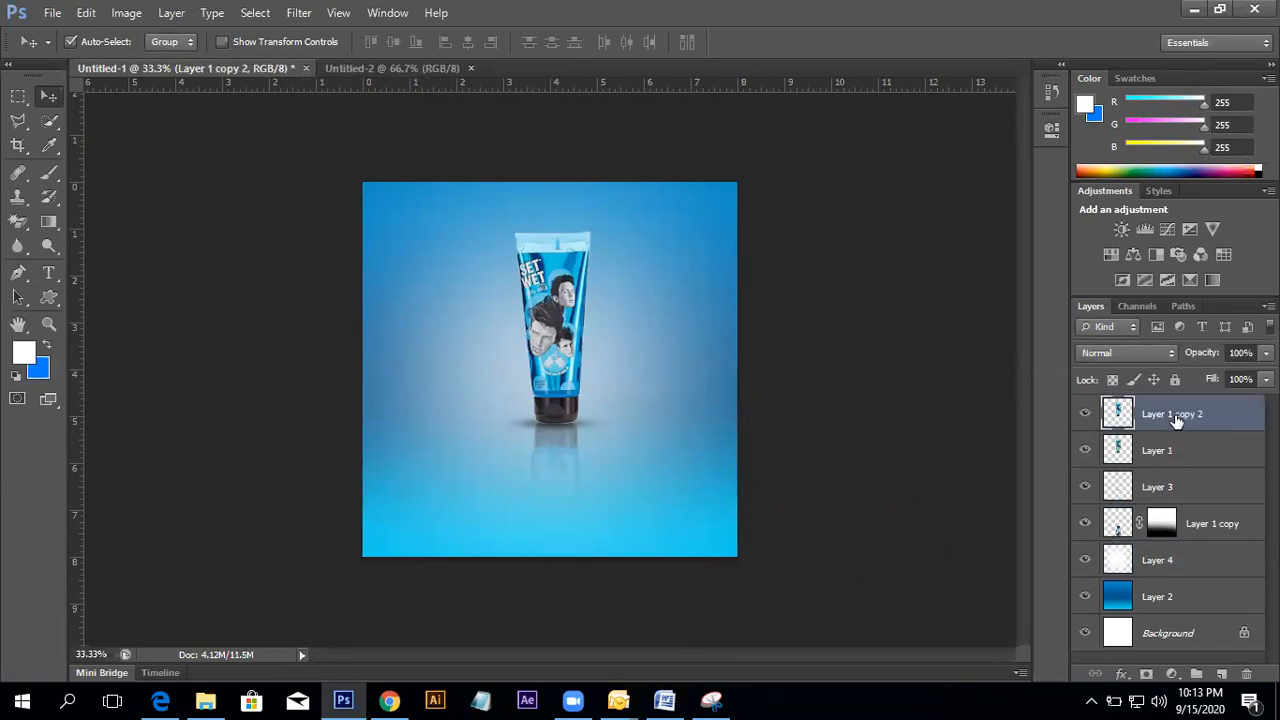
{"action": "key", "text": "ctrl+z"}
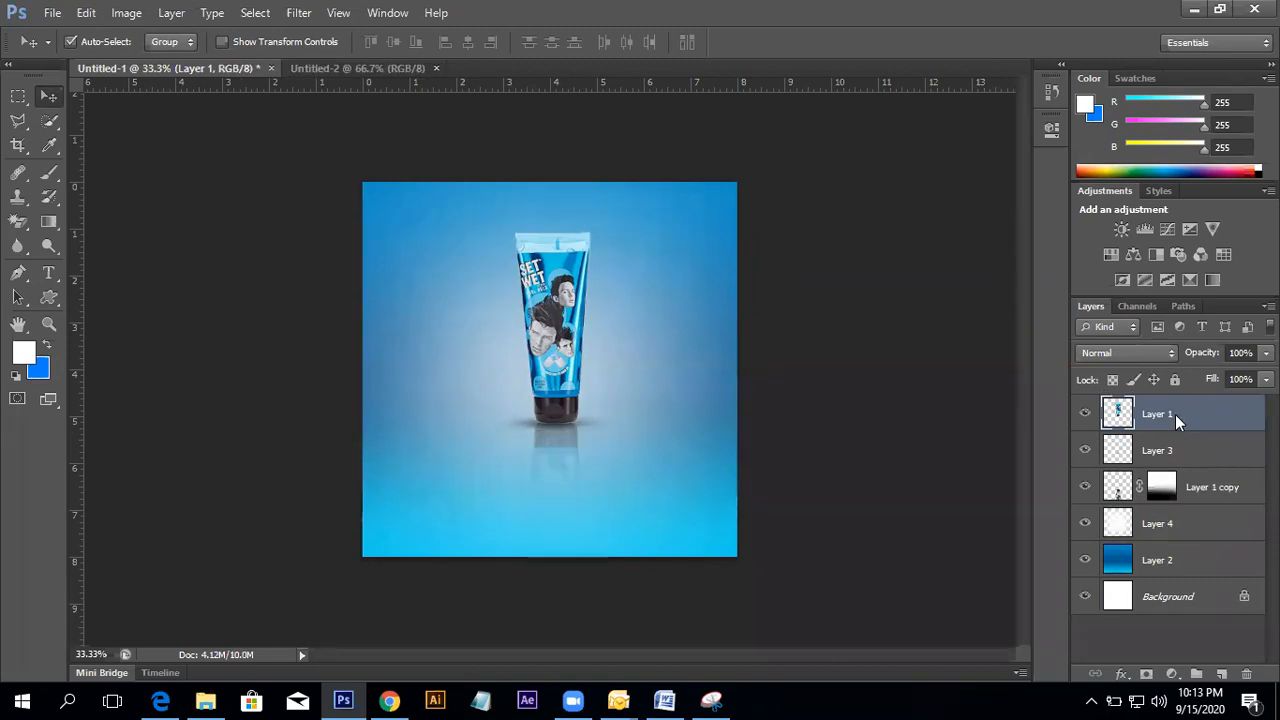
{"action": "right_click", "coordinate": [1175, 414]}
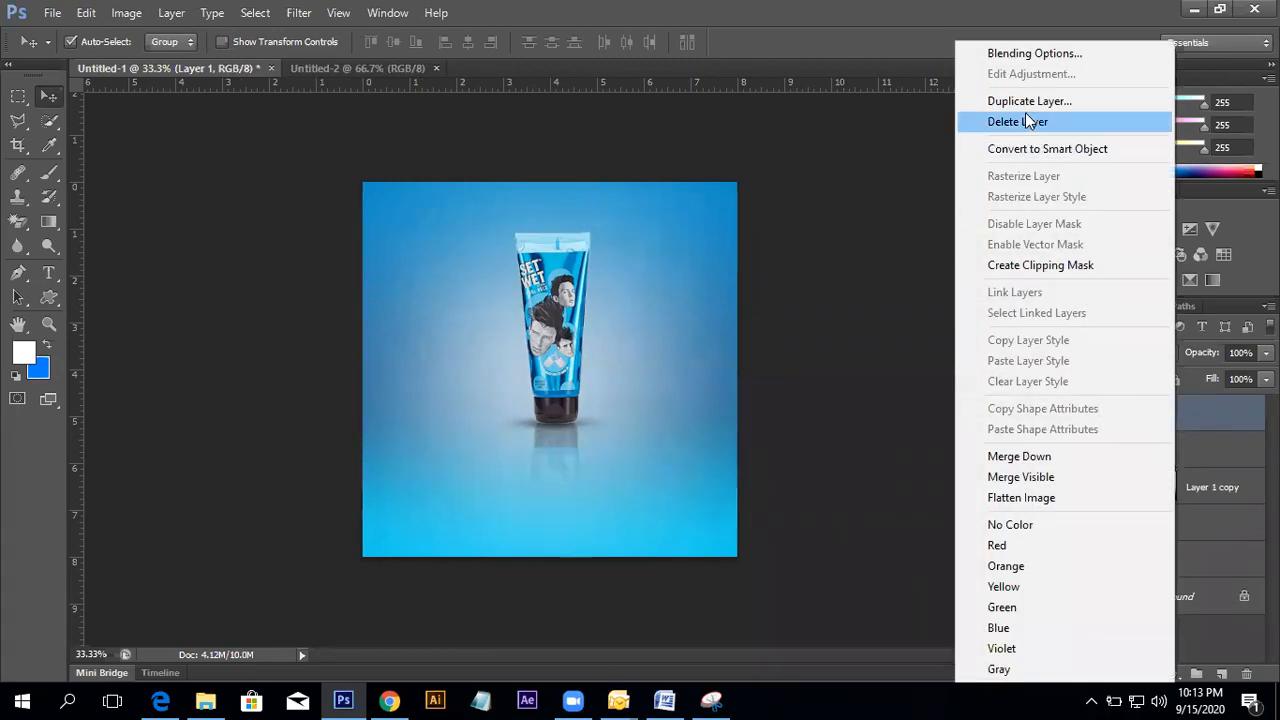
{"action": "left_click", "coordinate": [730, 291]}
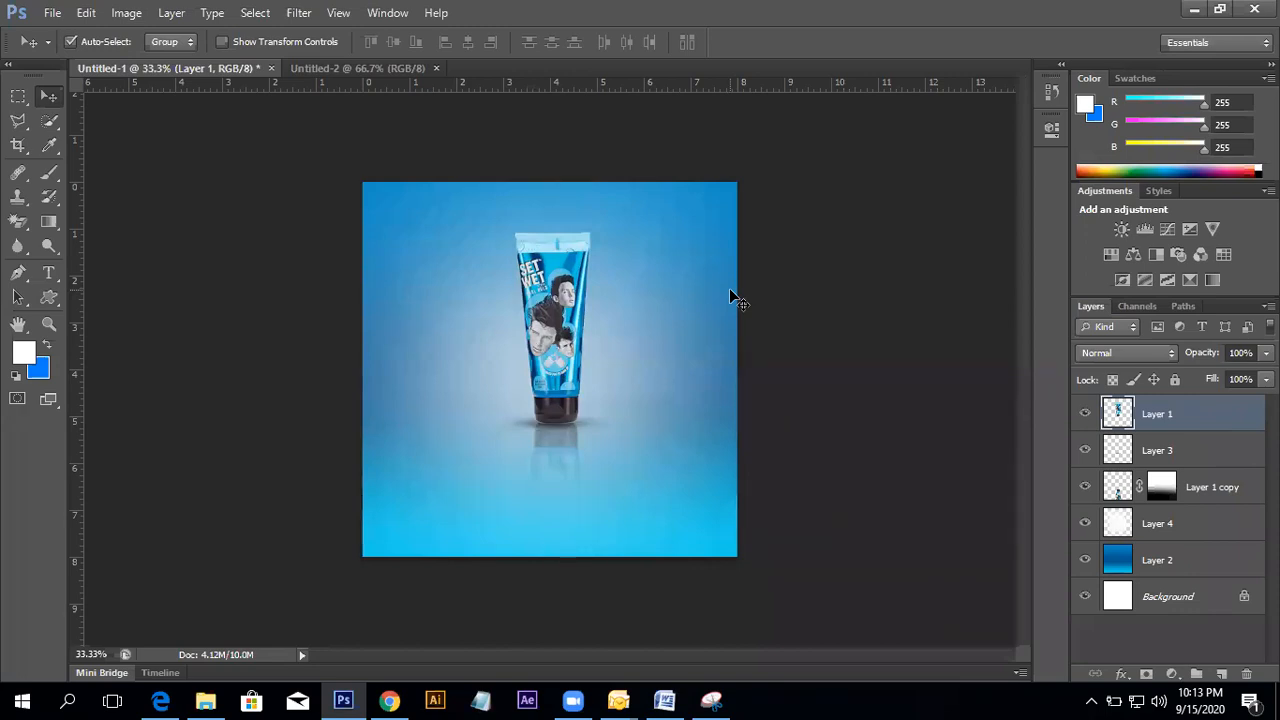
- Select Layer 1, Layer 3, Layer 1 copy and Layer 4 together, nudge them very slightly and deselect them
{"action": "left_click", "coordinate": [1190, 460], "text": "shift"}
{"action": "left_click", "coordinate": [1226, 496], "text": "shift"}
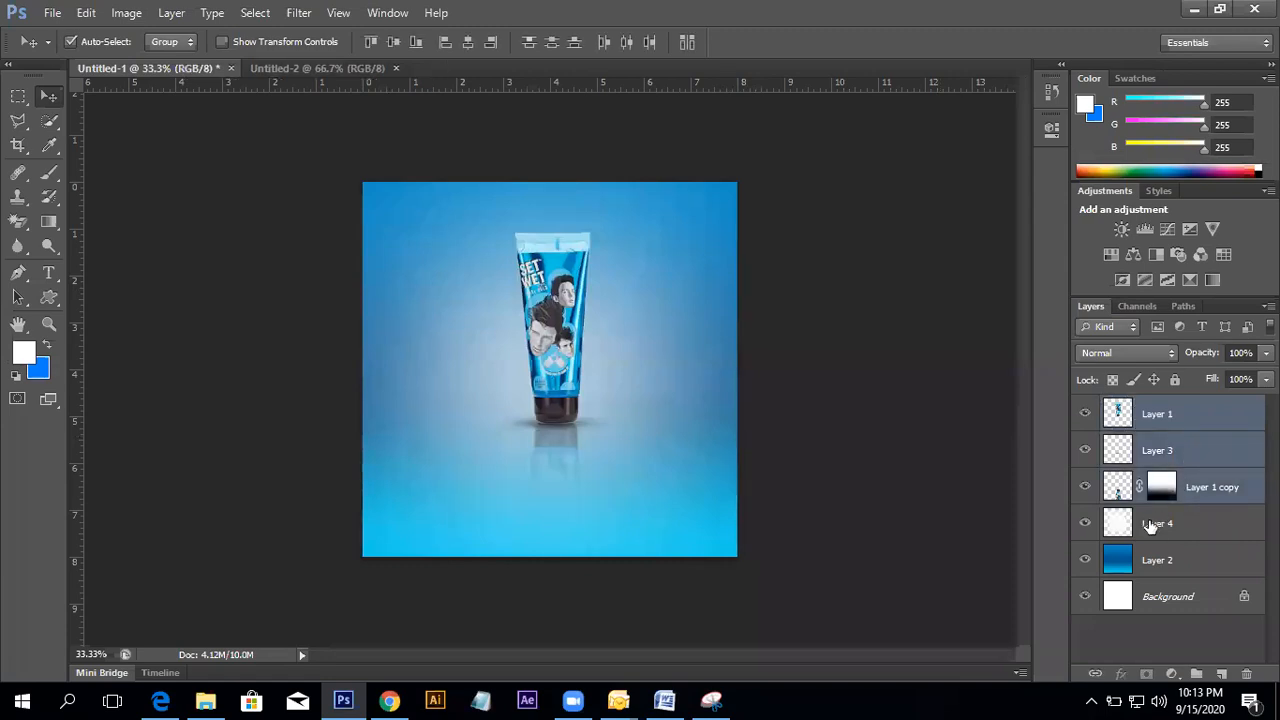
{"action": "left_click", "coordinate": [1168, 532], "text": "shift"}
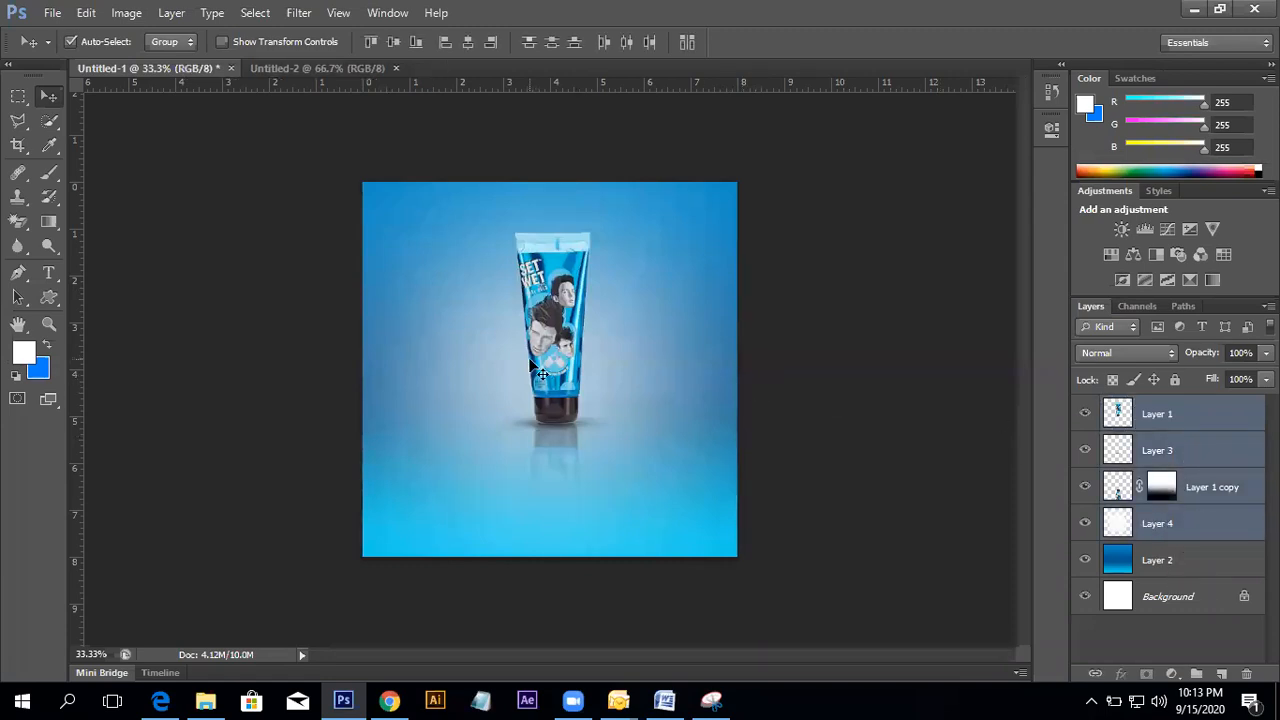
{"action": "mouse_move", "coordinate": [541, 367]}
{"action": "left_mouse_down"}
{"action": "mouse_move", "coordinate": [503, 366]}
{"action": "mouse_move", "coordinate": [544, 366]}
{"action": "left_mouse_up"}
{"action": "left_click", "coordinate": [817, 295]}
- Examine the finished tube image up close and switch to the blank Untitled-2 document
{"action": "key", "text": "ctrl+plus"}
{"action": "key", "text": "ctrl+plus"}
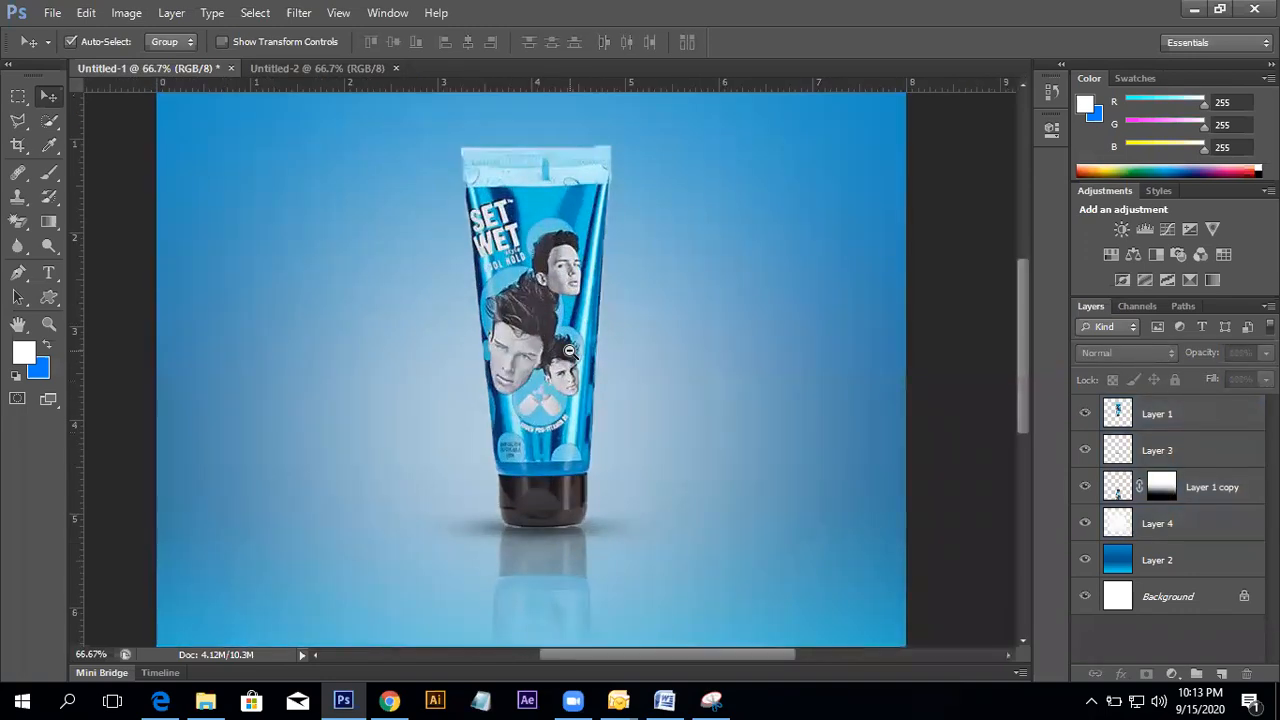
{"action": "key", "text": "ctrl+minus"}
{"action": "key", "text": "ctrl+minus"}
{"action": "left_click", "coordinate": [319, 68]}
{"action": "left_click", "coordinate": [165, 66]}
{"action": "left_click", "coordinate": [320, 72]}
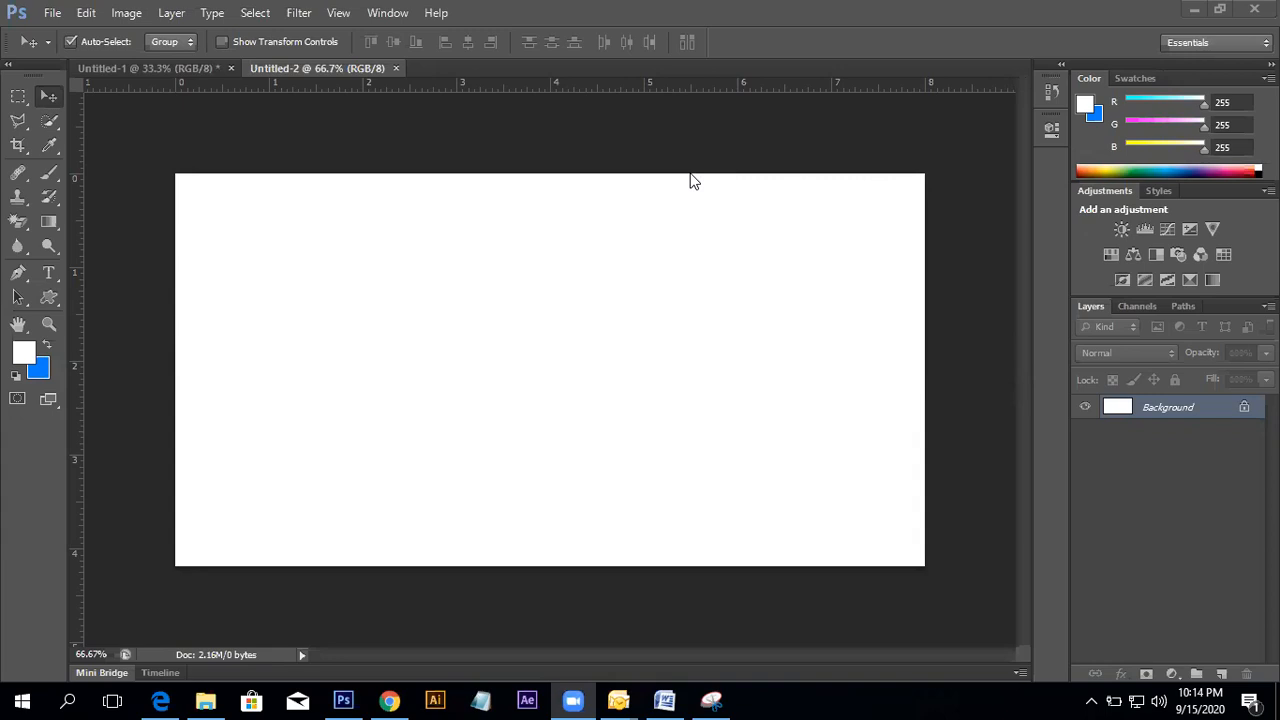
- Activate the Healing Brush tool after viewing the group of healing tools
{"action": "left_click", "coordinate": [271, 334]}
{"action": "left_click", "coordinate": [15, 182]}
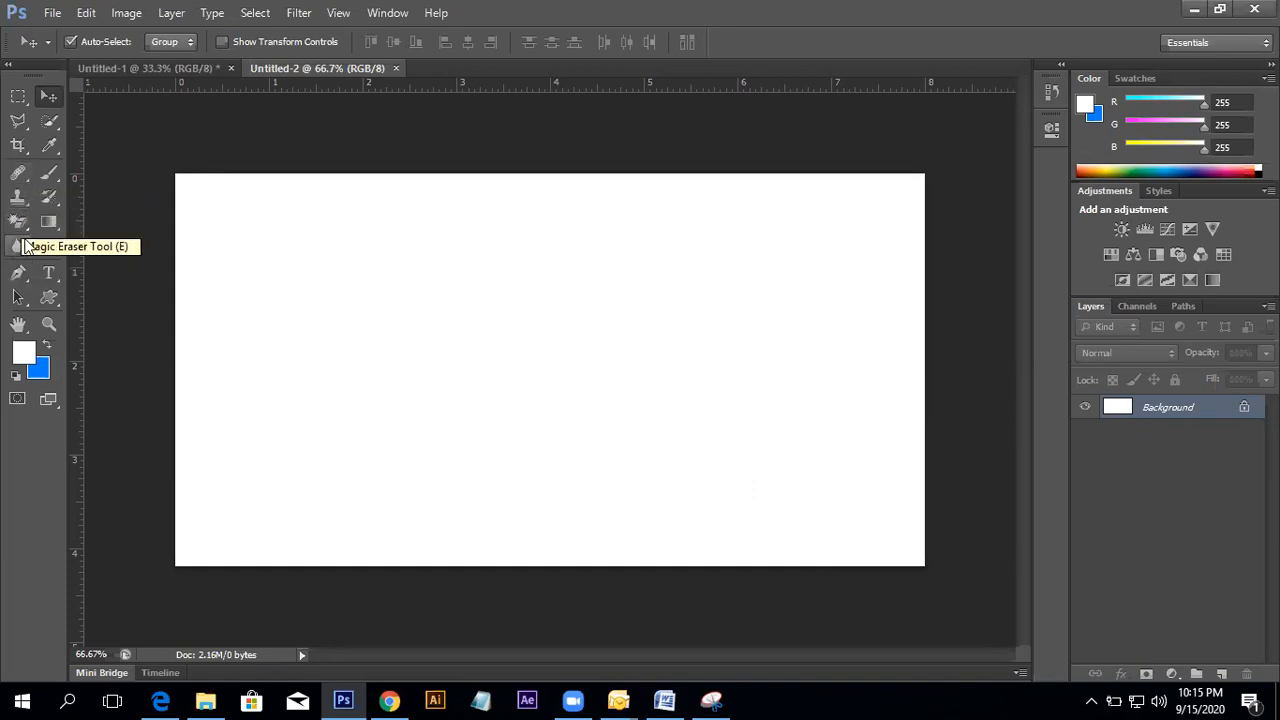
{"action": "left_click", "coordinate": [20, 175]}
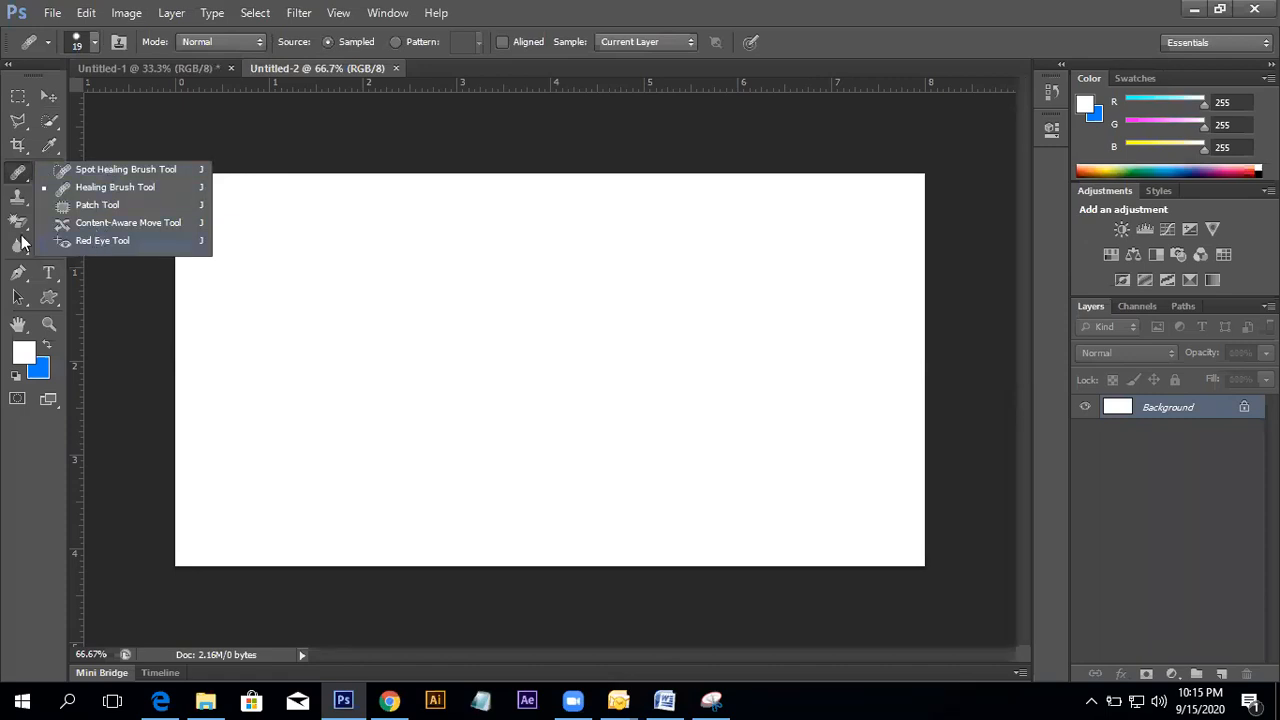
{"action": "left_click", "coordinate": [9, 185]}
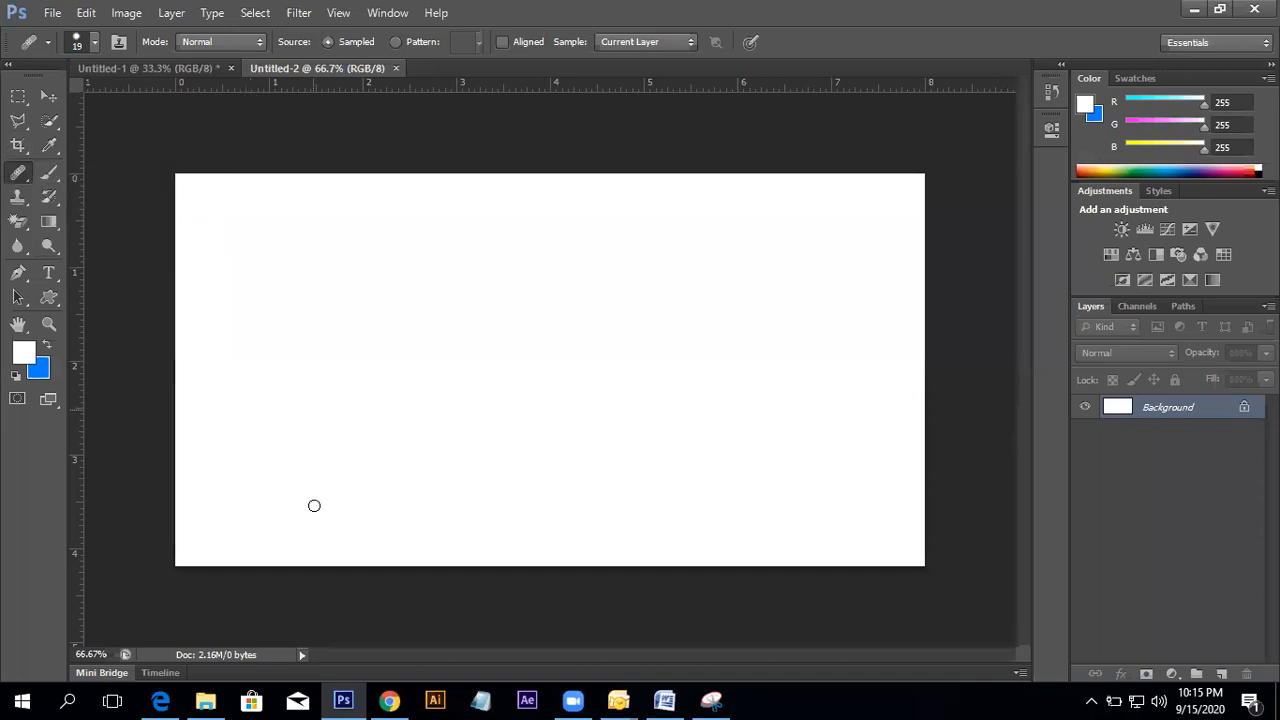
- Switch to Chrome and run a Google image search for "spot face image" in a new tab
{"action": "left_click", "coordinate": [389, 700]}
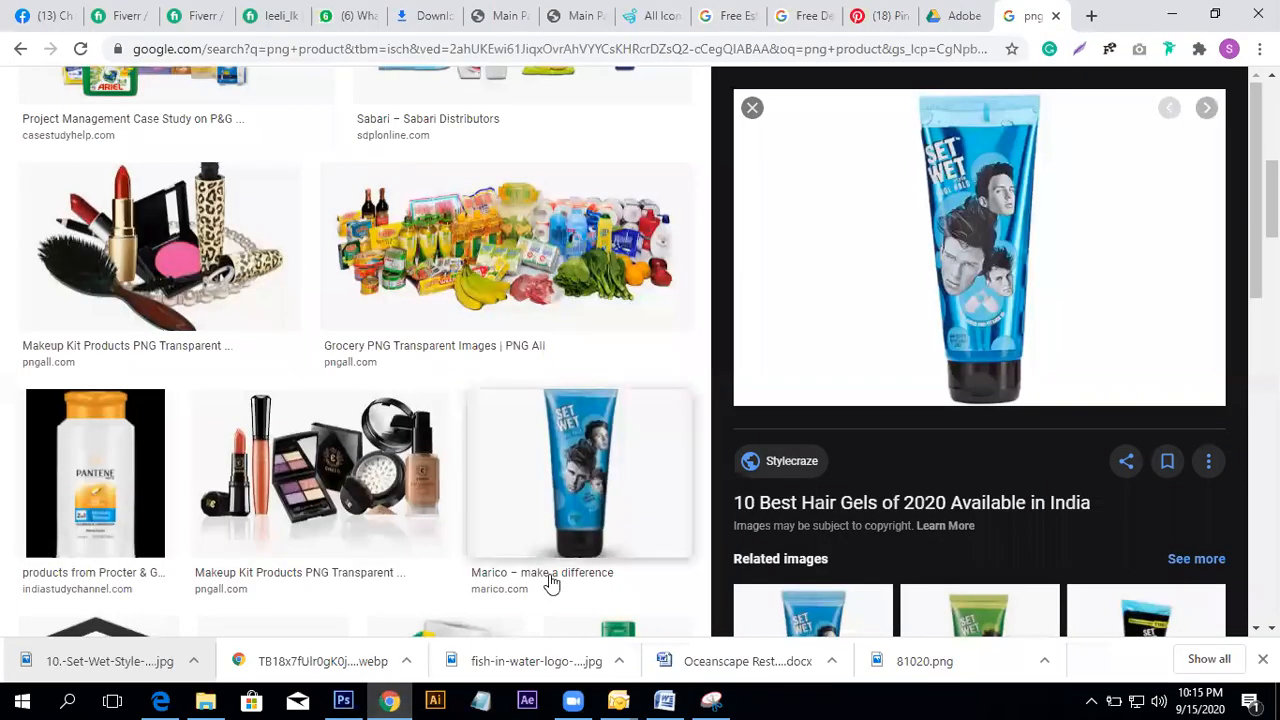
{"action": "left_click", "coordinate": [1091, 17]}
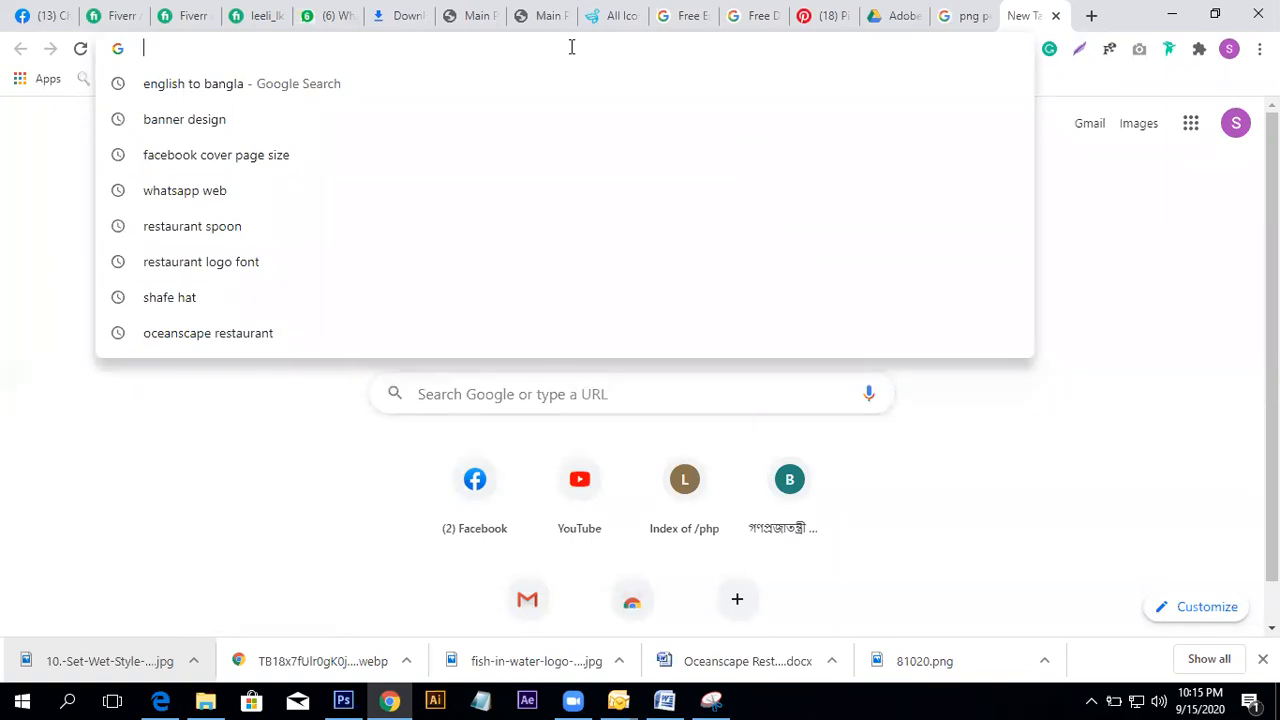
{"action": "type", "text": "s"}
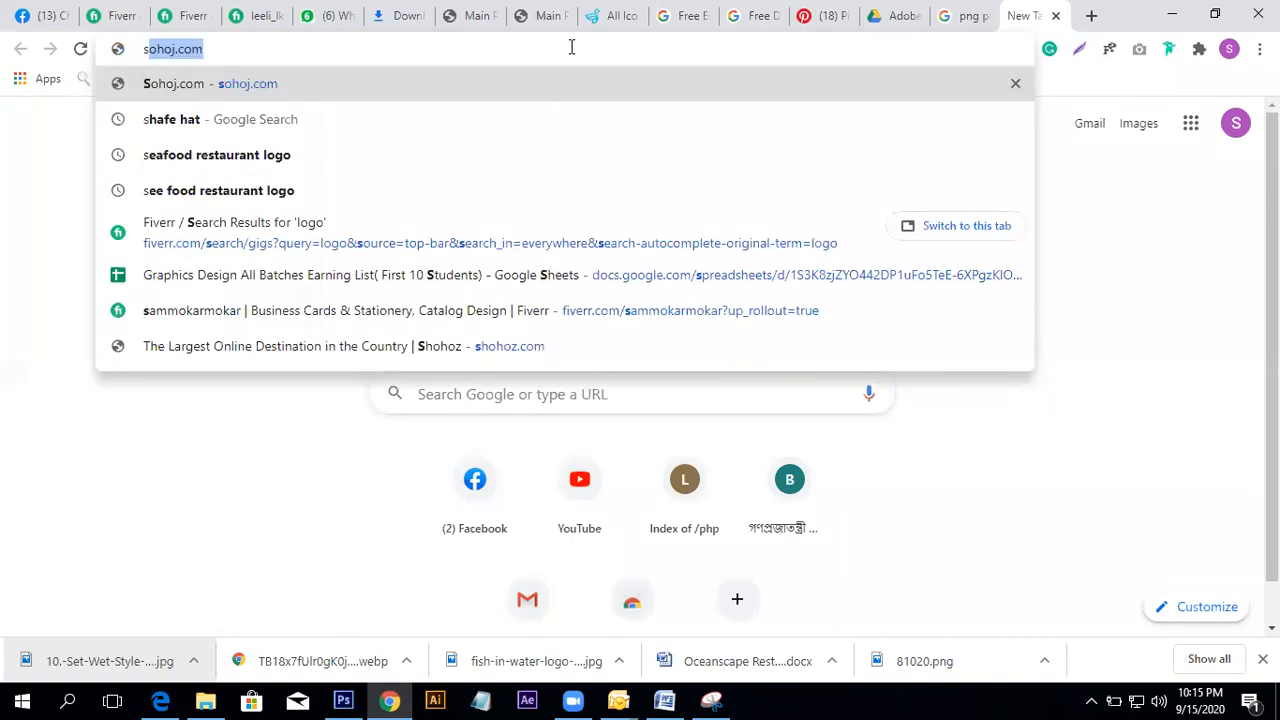
{"action": "type", "text": "pot face "}
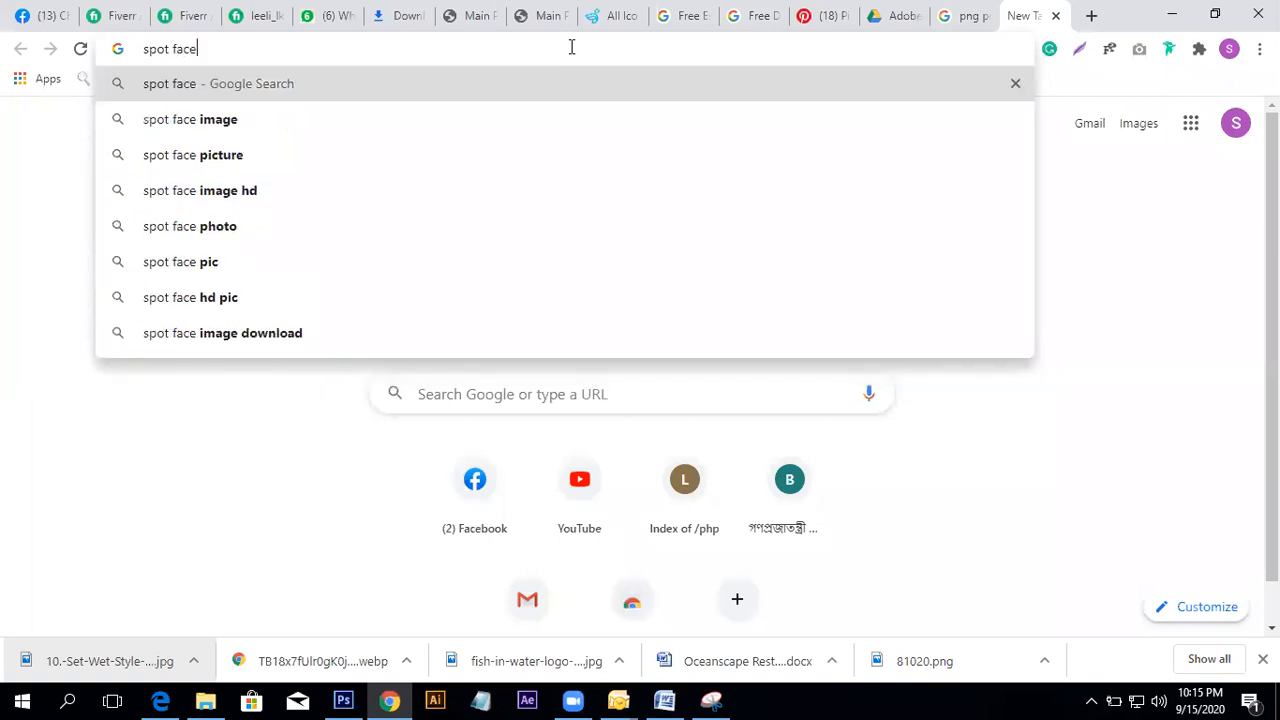
{"action": "type", "text": "image"}
{"action": "key", "text": "Return"}
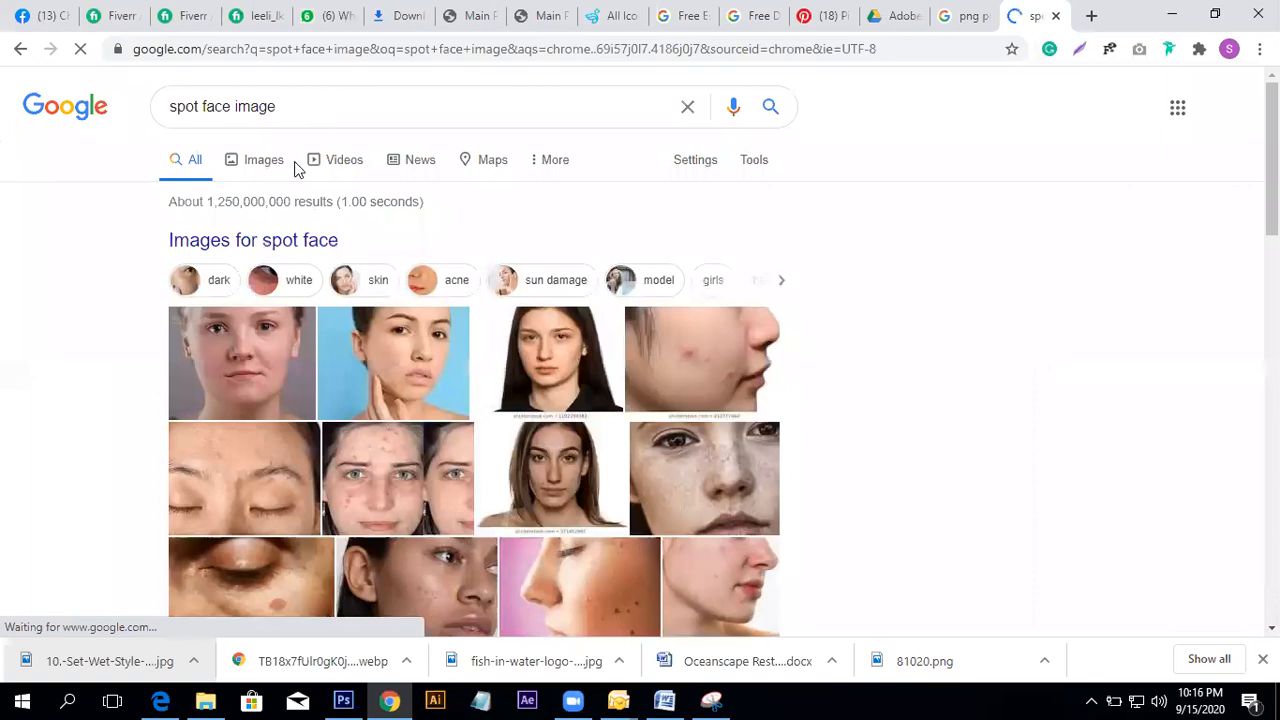
{"action": "left_click", "coordinate": [280, 167]}
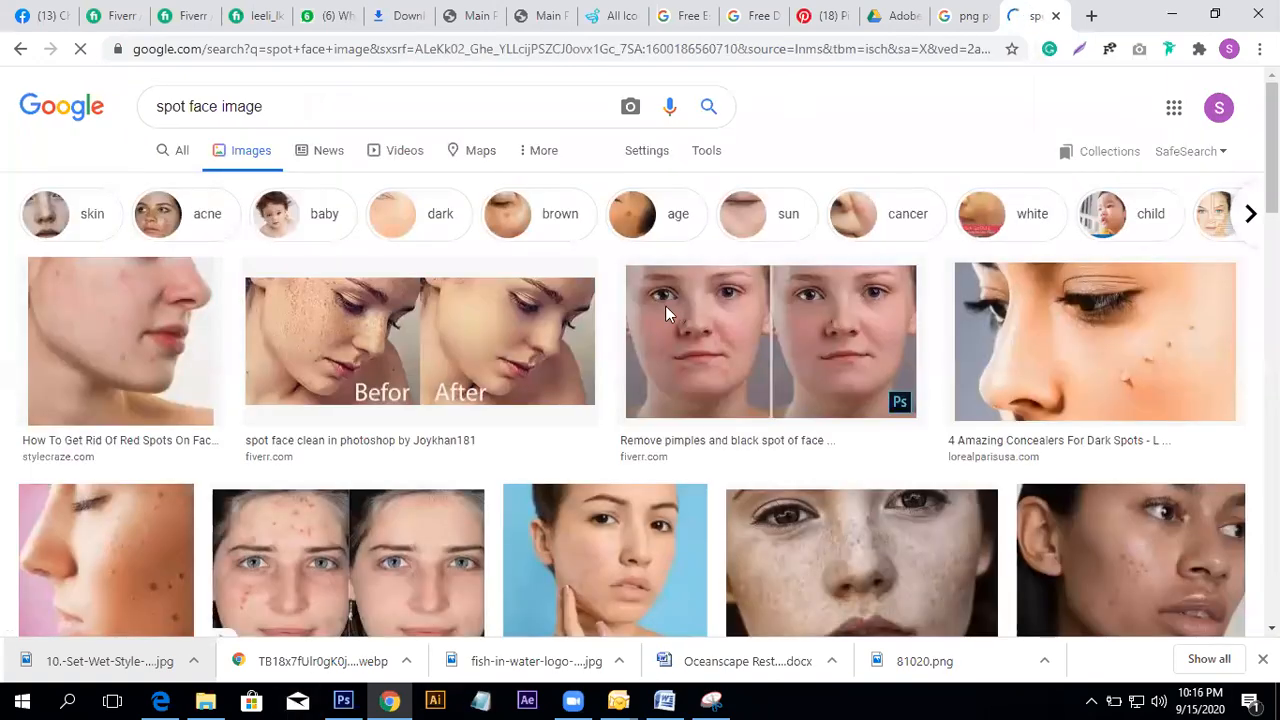
- Preview the Adobe Stock photo of the woman on a blue background with its related images, and close the preview
{"action": "scroll", "coordinate": [555, 430], "scroll_direction": "down", "scroll_amount": 2}
{"action": "scroll", "coordinate": [557, 430], "scroll_direction": "down", "scroll_amount": 1}
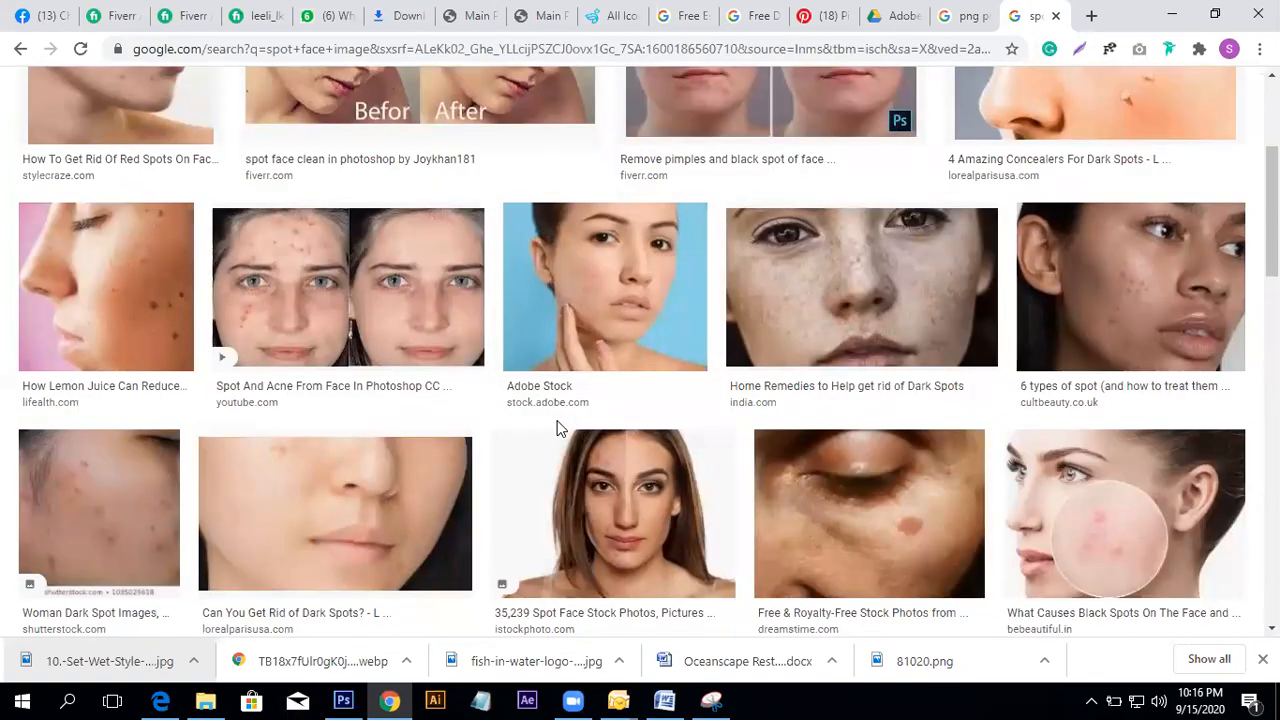
{"action": "scroll", "coordinate": [558, 425], "scroll_direction": "down", "scroll_amount": 1}
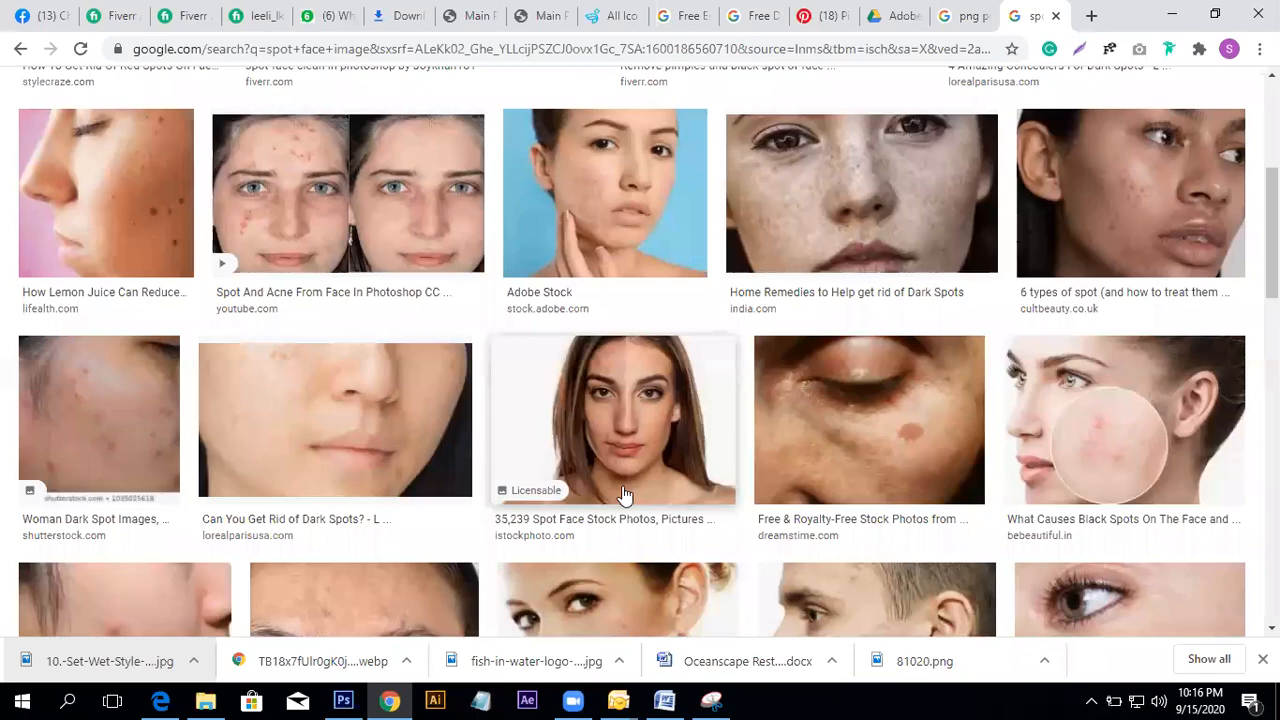
{"action": "left_click", "coordinate": [654, 229]}
{"action": "scroll", "coordinate": [880, 424], "scroll_direction": "down", "scroll_amount": 2}
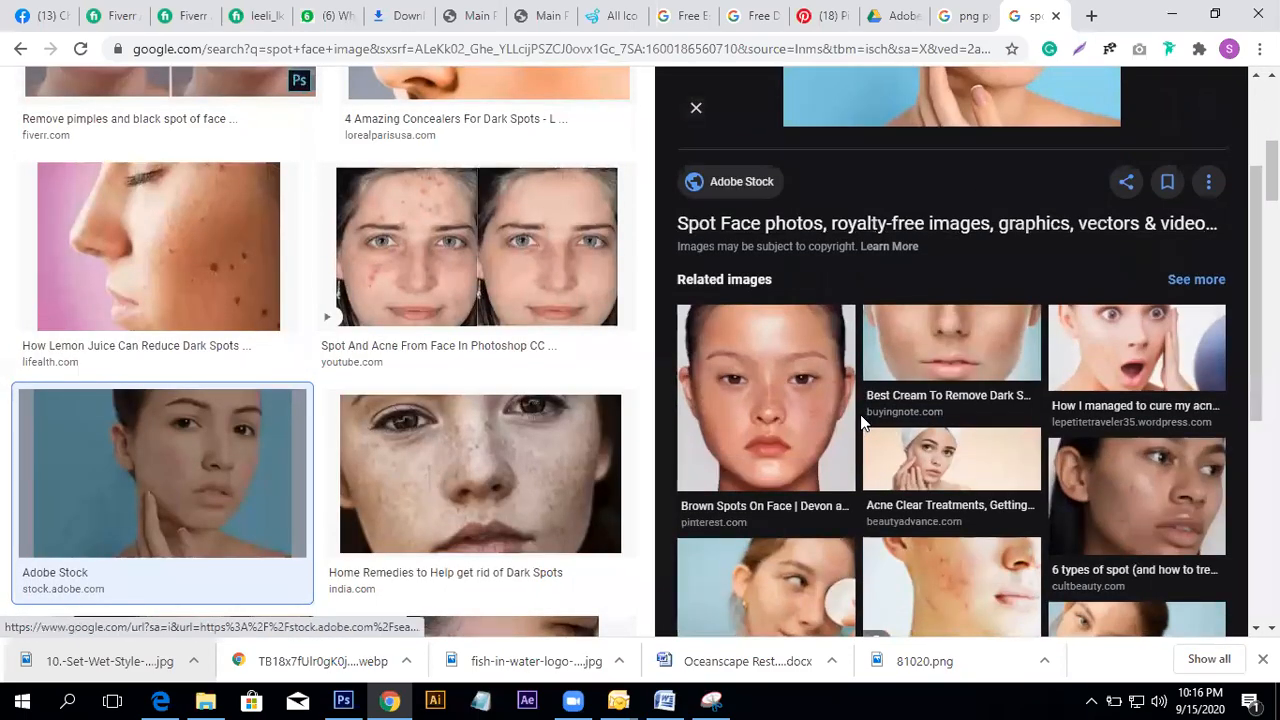
{"action": "scroll", "coordinate": [862, 416], "scroll_direction": "down", "scroll_amount": 2}
{"action": "scroll", "coordinate": [860, 416], "scroll_direction": "up", "scroll_amount": 4}
{"action": "scroll", "coordinate": [860, 418], "scroll_direction": "up", "scroll_amount": 3}
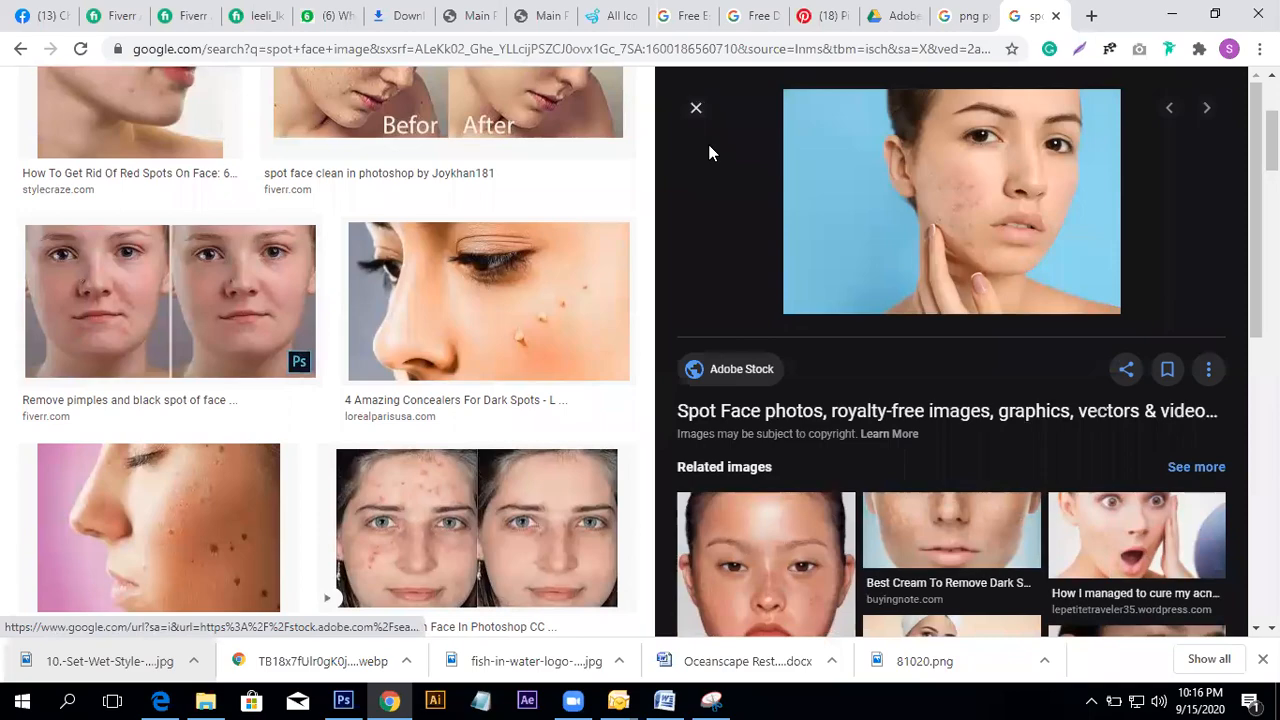
{"action": "left_click", "coordinate": [696, 108]}
- Look through the image results for a portrait with plenty of facial spots to retouch
{"action": "scroll", "coordinate": [518, 489], "scroll_direction": "down", "scroll_amount": 1}
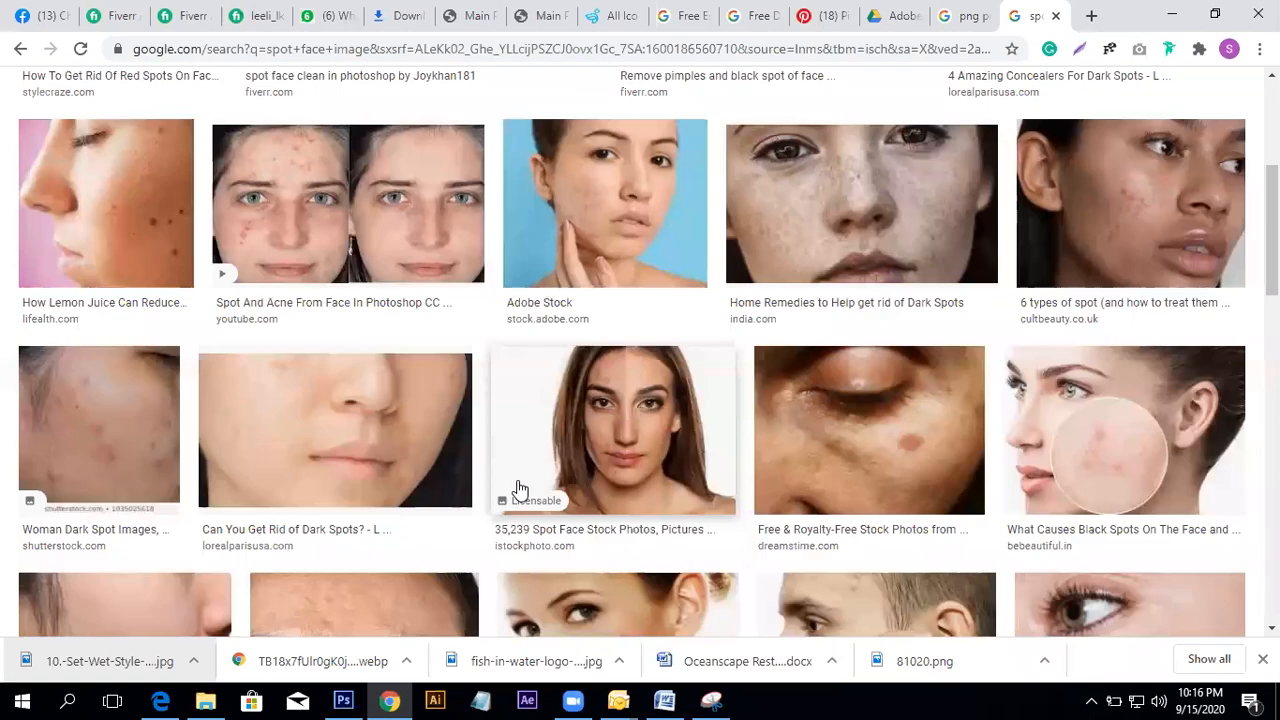
{"action": "scroll", "coordinate": [518, 489], "scroll_direction": "down", "scroll_amount": 12}
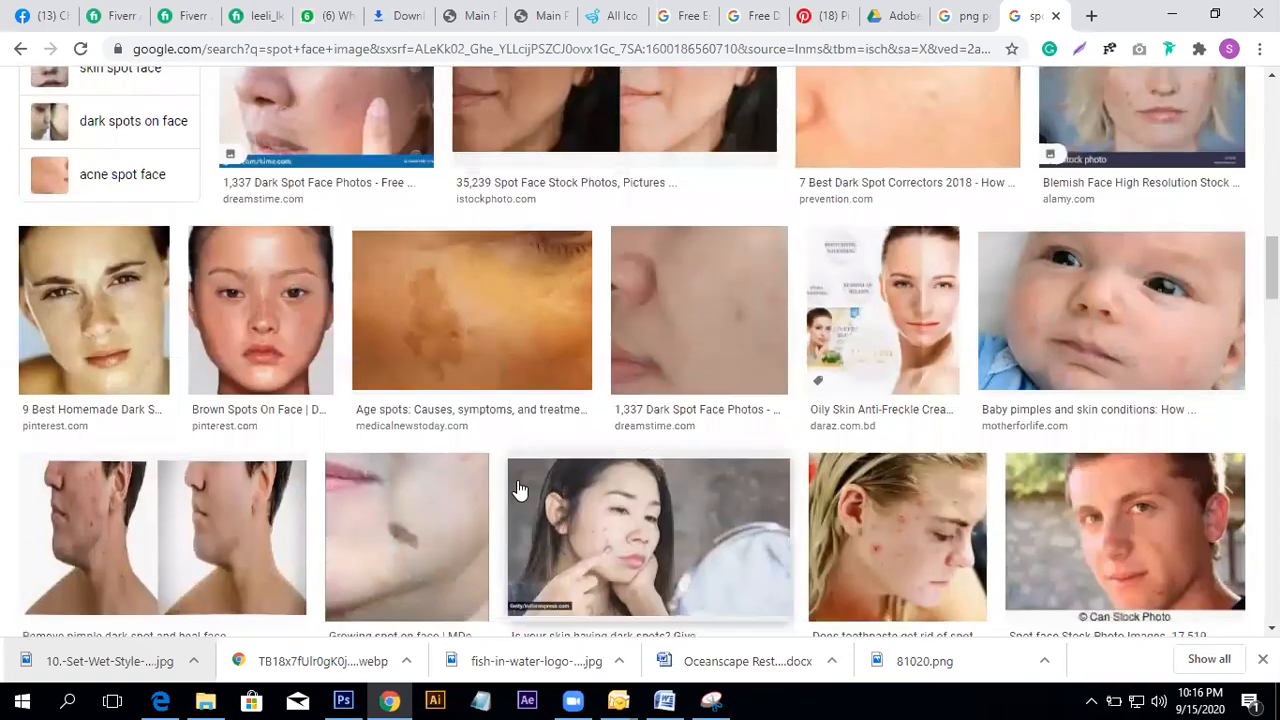
{"action": "scroll", "coordinate": [518, 489], "scroll_direction": "down", "scroll_amount": 10}
{"action": "scroll", "coordinate": [518, 489], "scroll_direction": "up", "scroll_amount": 15}
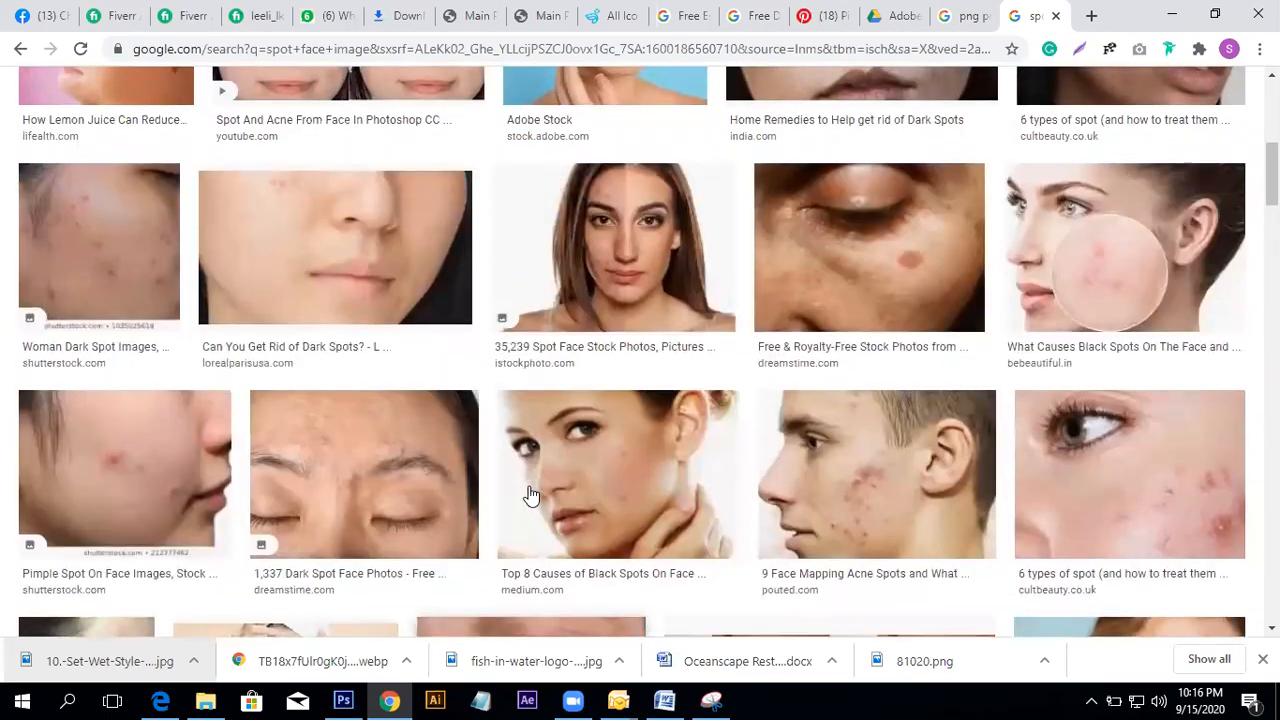
{"action": "scroll", "coordinate": [531, 495], "scroll_direction": "up", "scroll_amount": 6}
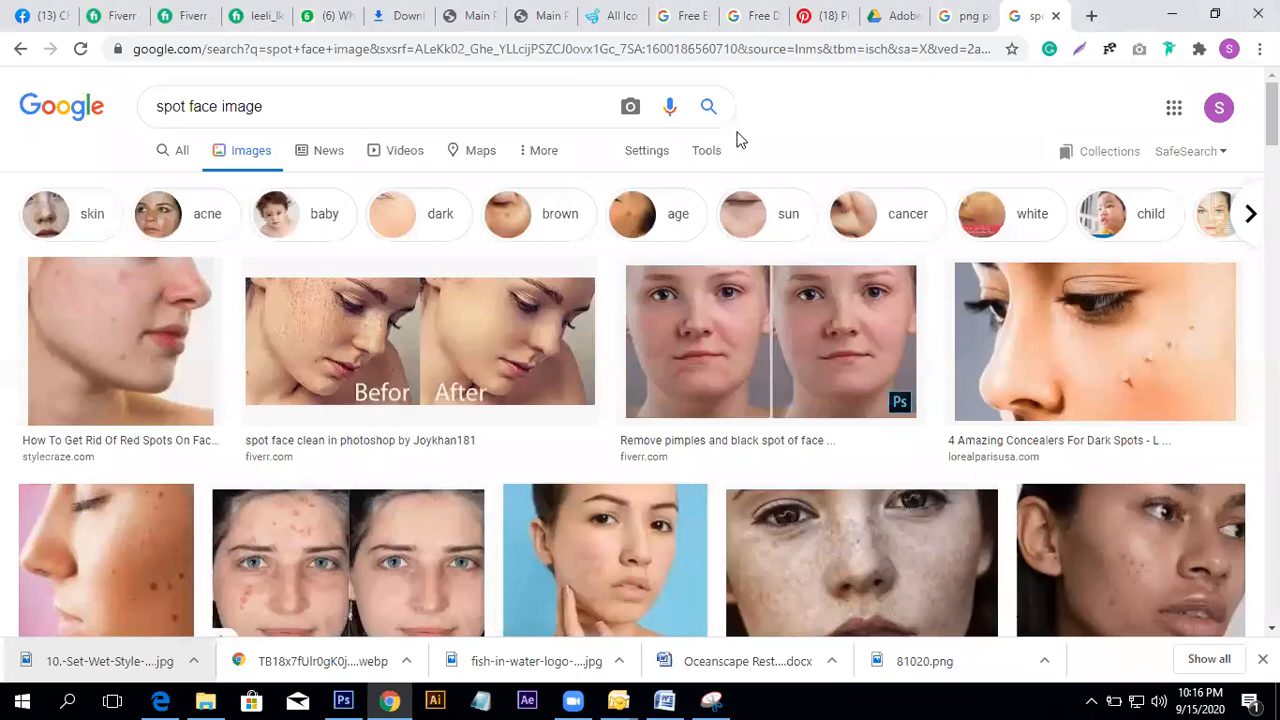
{"action": "scroll", "coordinate": [678, 393], "scroll_direction": "down", "scroll_amount": 10}
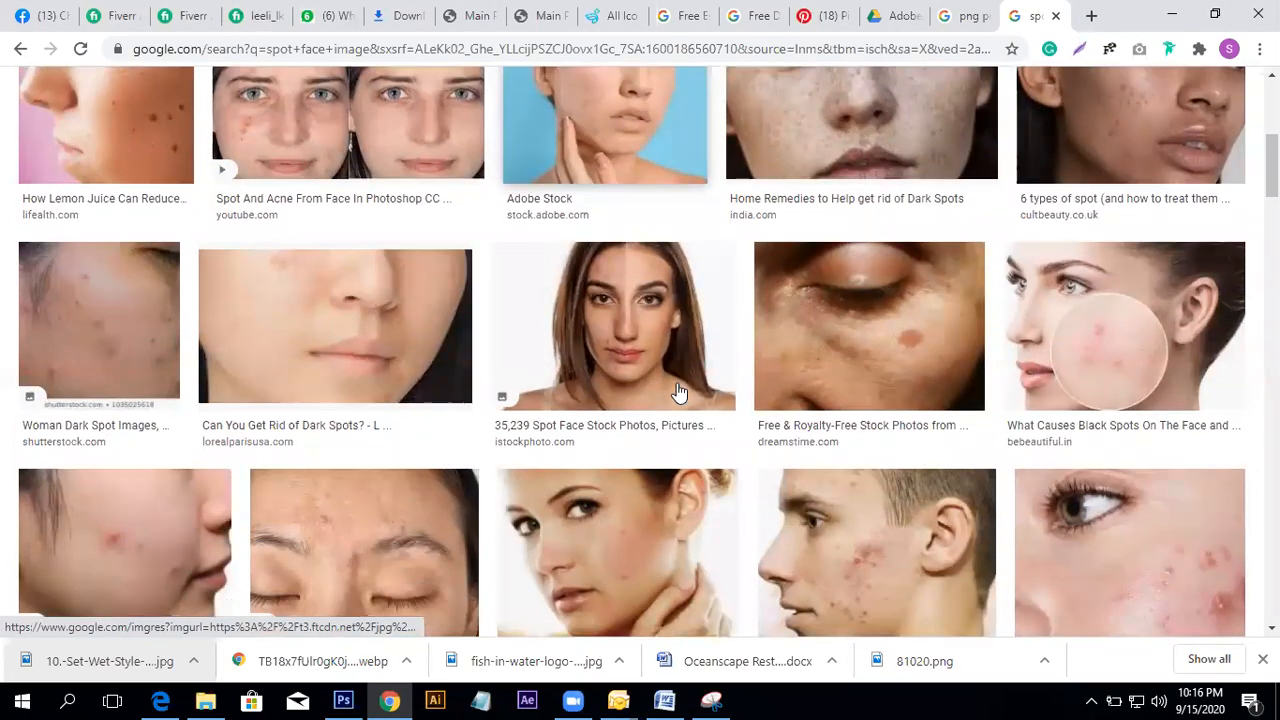
{"action": "scroll", "coordinate": [678, 393], "scroll_direction": "down", "scroll_amount": 5}
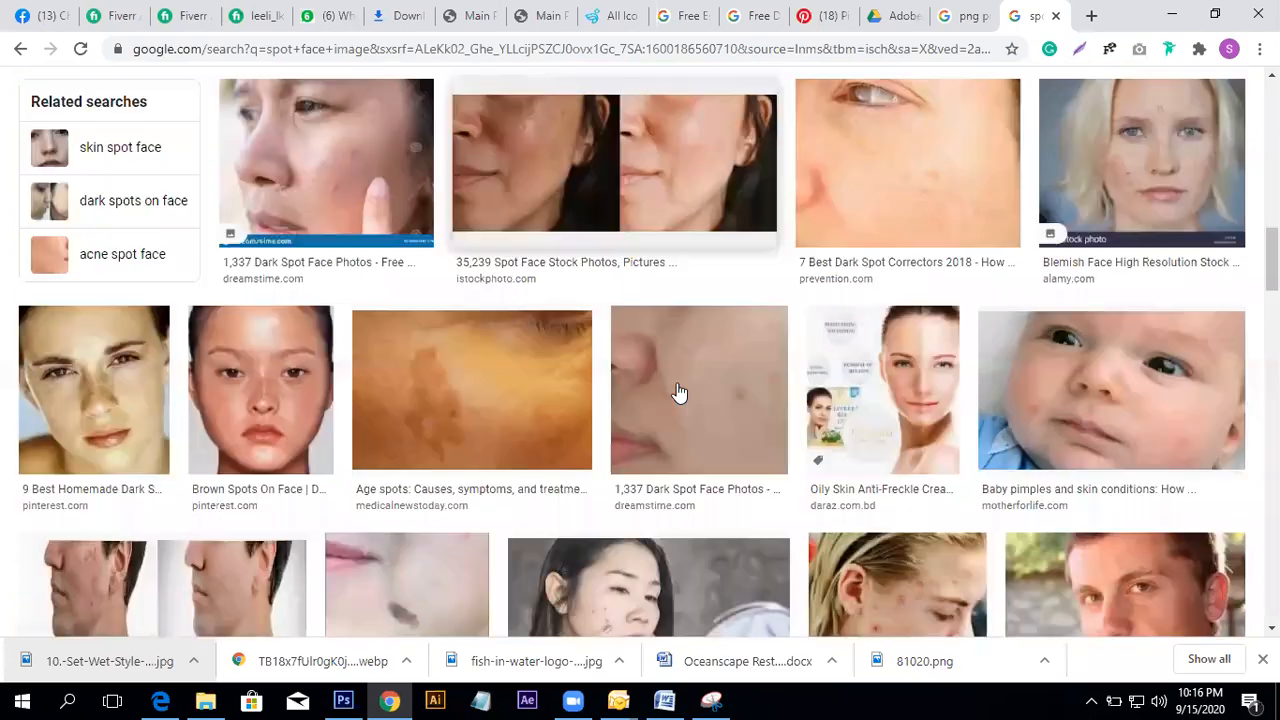
{"action": "scroll", "coordinate": [678, 393], "scroll_direction": "down", "scroll_amount": 3}
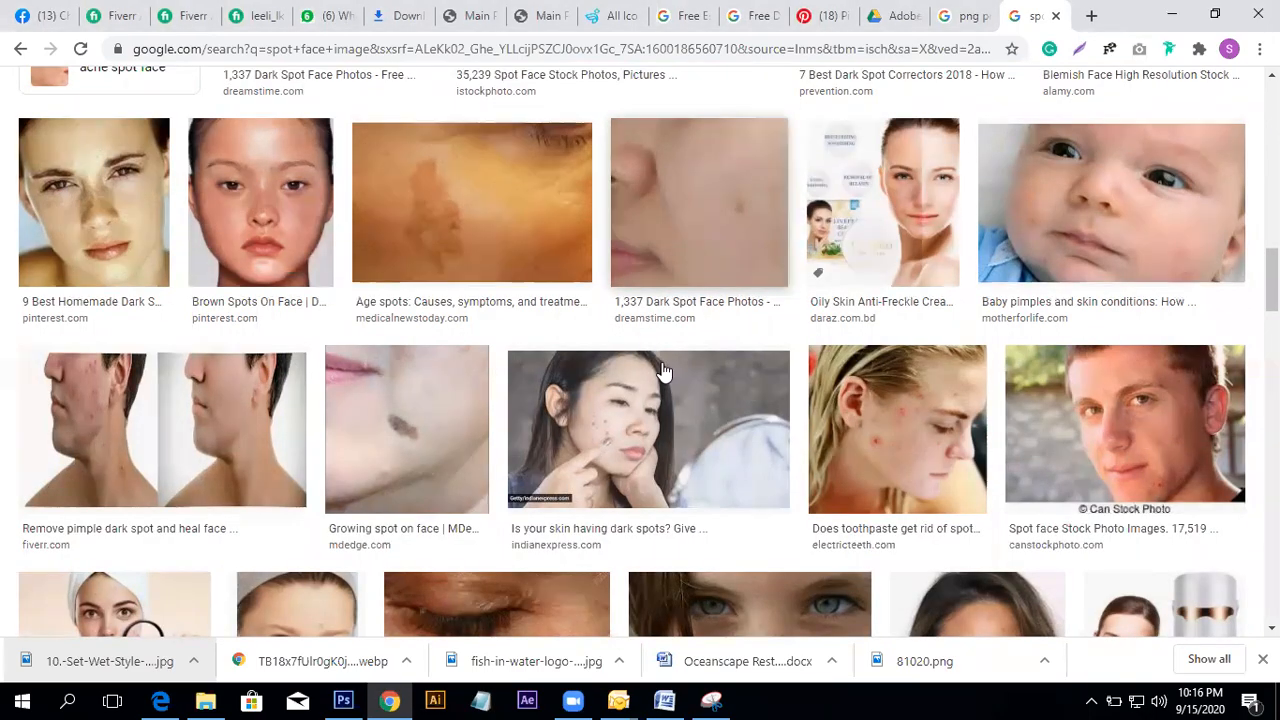
{"action": "scroll", "coordinate": [659, 421], "scroll_direction": "down", "scroll_amount": 3}
{"action": "scroll", "coordinate": [659, 421], "scroll_direction": "down", "scroll_amount": 9}
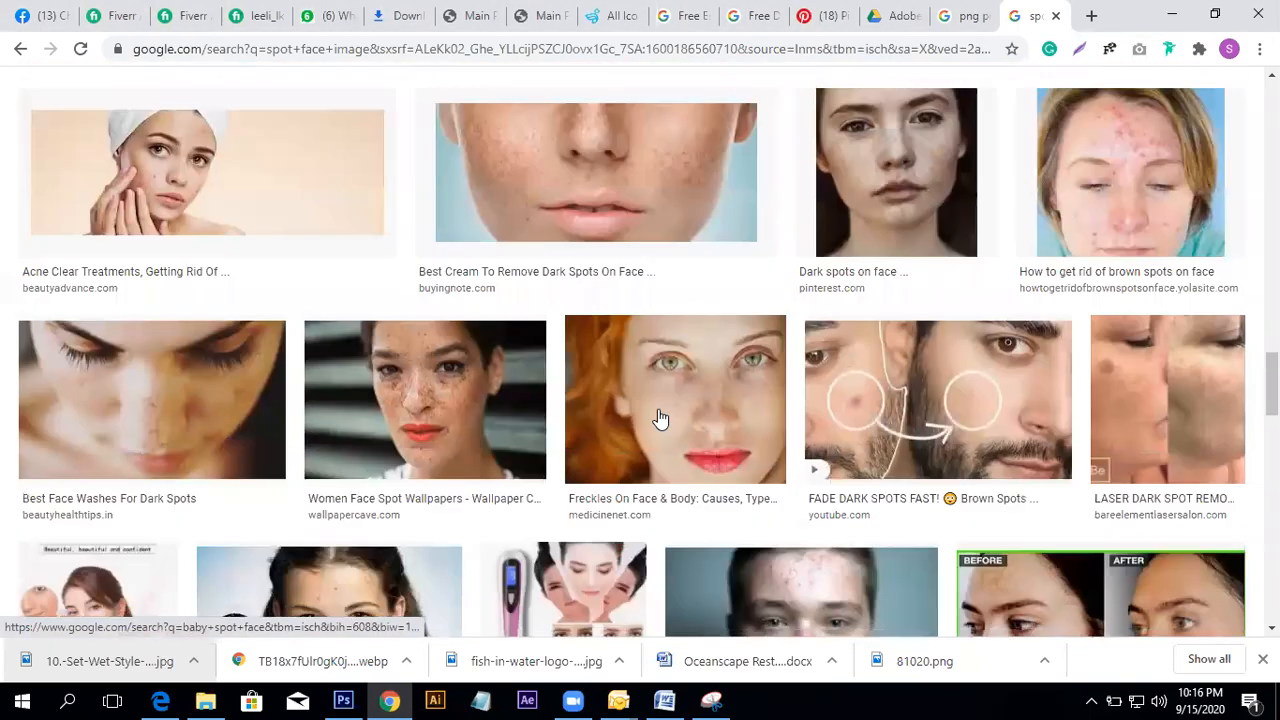
{"action": "scroll", "coordinate": [658, 409], "scroll_direction": "down", "scroll_amount": 3}
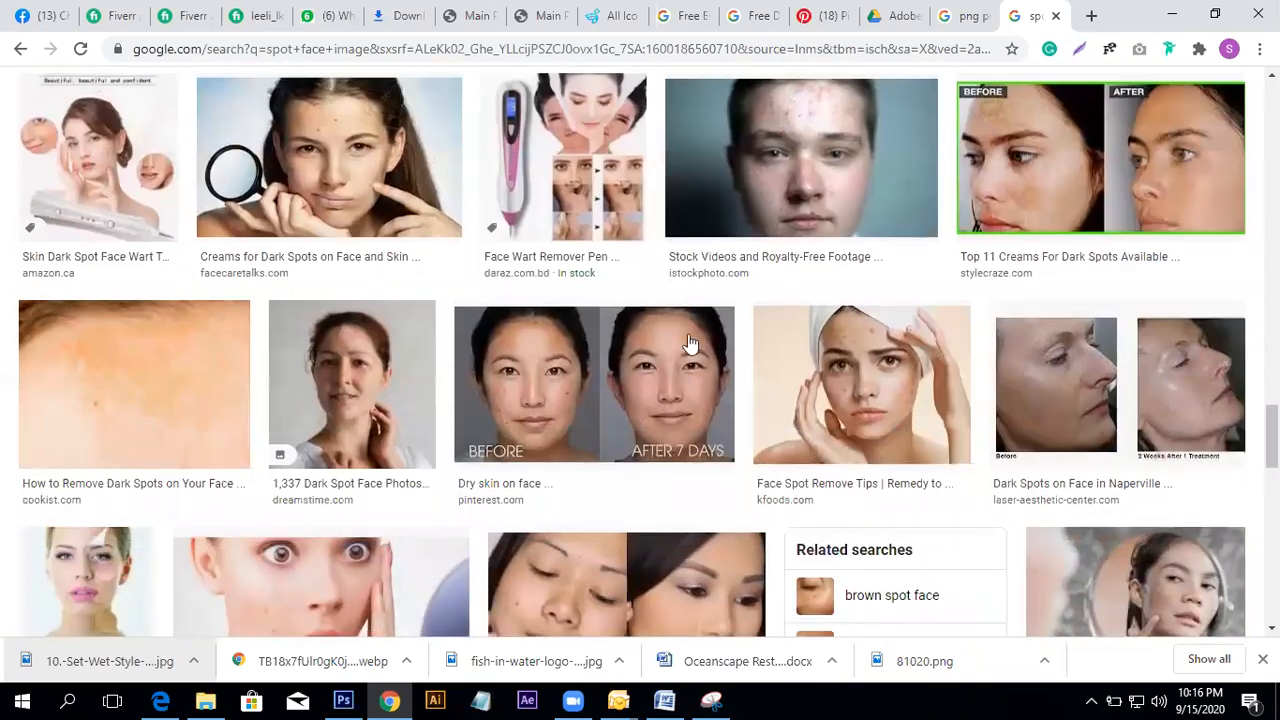
{"action": "scroll", "coordinate": [563, 415], "scroll_direction": "up", "scroll_amount": 4}
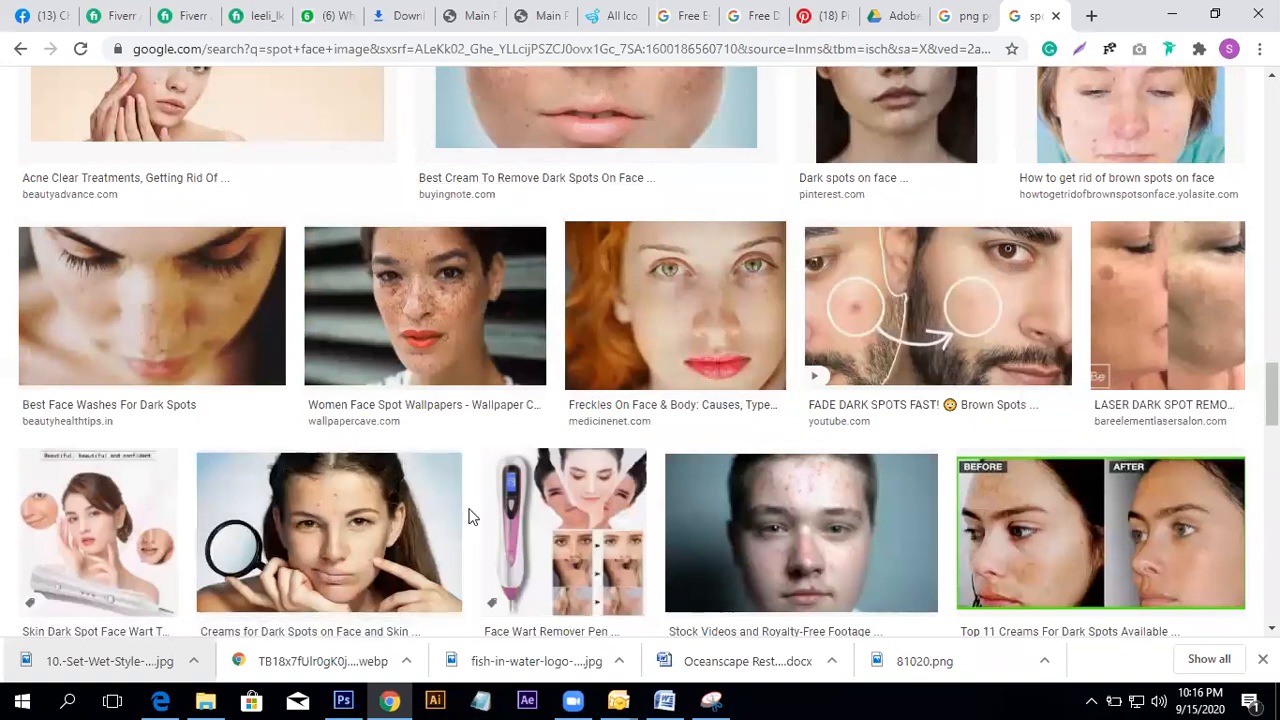
- Copy the Wallpaper Cave photo of the freckled woman from its preview, switch to Photoshop and paste it into Untitled-2
{"action": "left_click", "coordinate": [469, 306]}
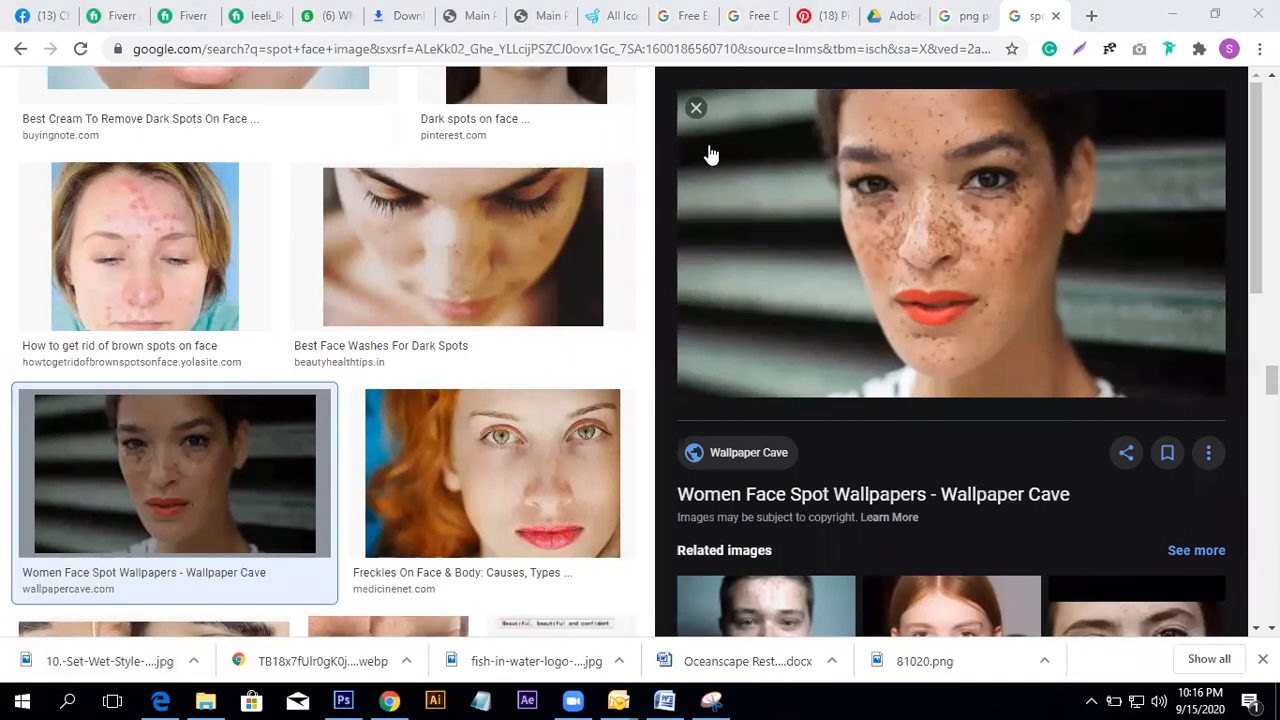
{"action": "right_click", "coordinate": [935, 190]}
{"action": "left_click", "coordinate": [974, 385]}
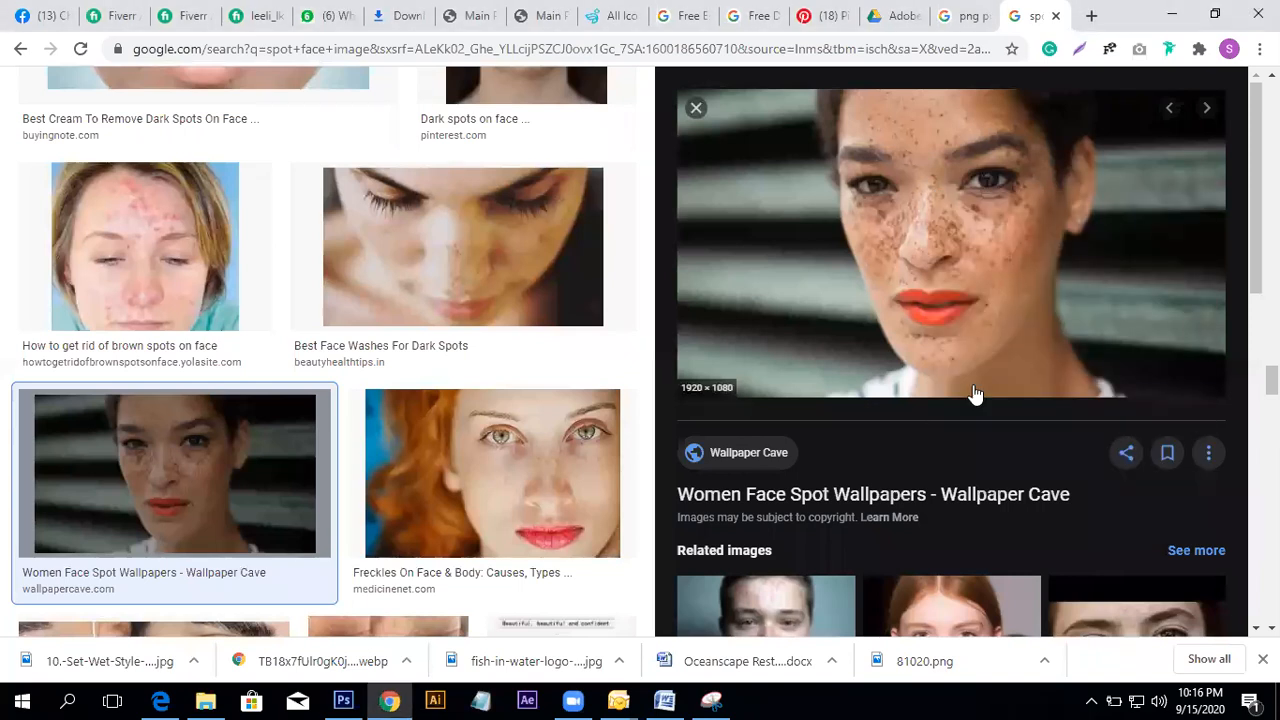
{"action": "left_click", "coordinate": [343, 700]}
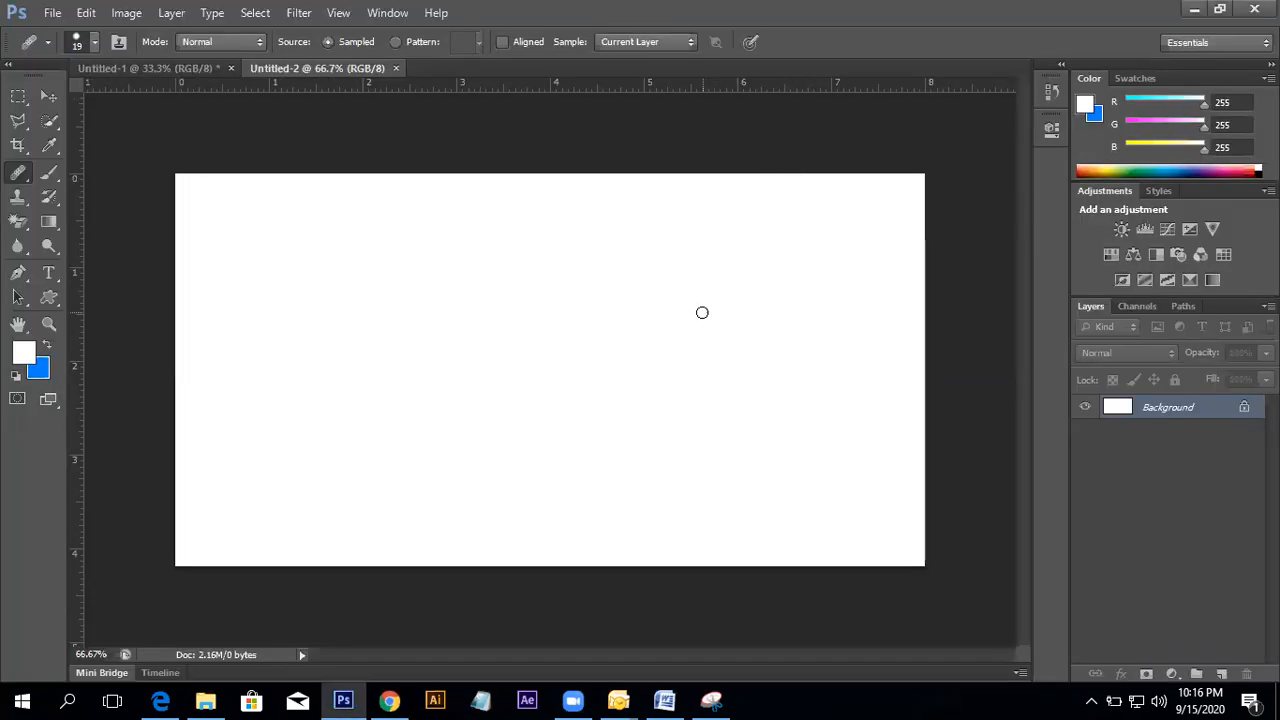
{"action": "key", "text": "ctrl+v"}
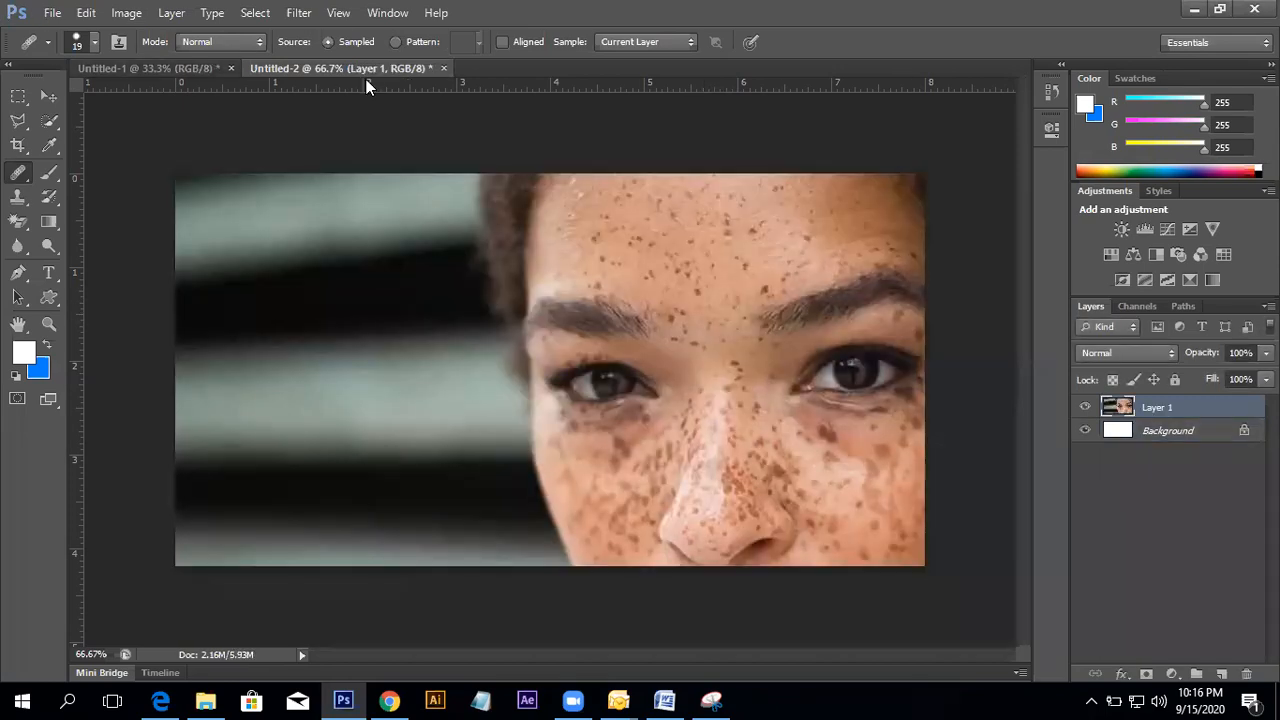
- Scale the pasted photo proportionally to about 65% and position it so it covers the whole canvas
{"action": "key", "text": "ctrl+t"}
{"action": "scroll", "coordinate": [701, 421], "scroll_direction": "down", "scroll_amount": 3}
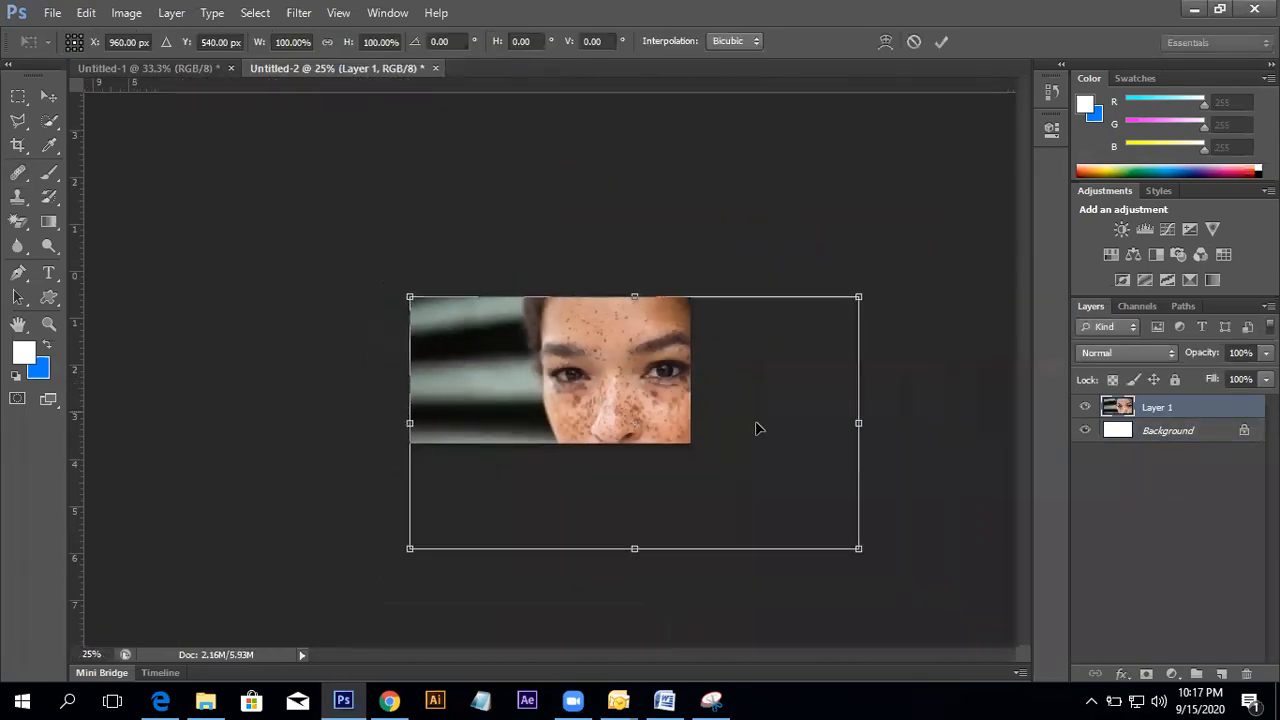
{"action": "left_click_drag", "start_coordinate": [857, 298], "coordinate": [614, 326]}
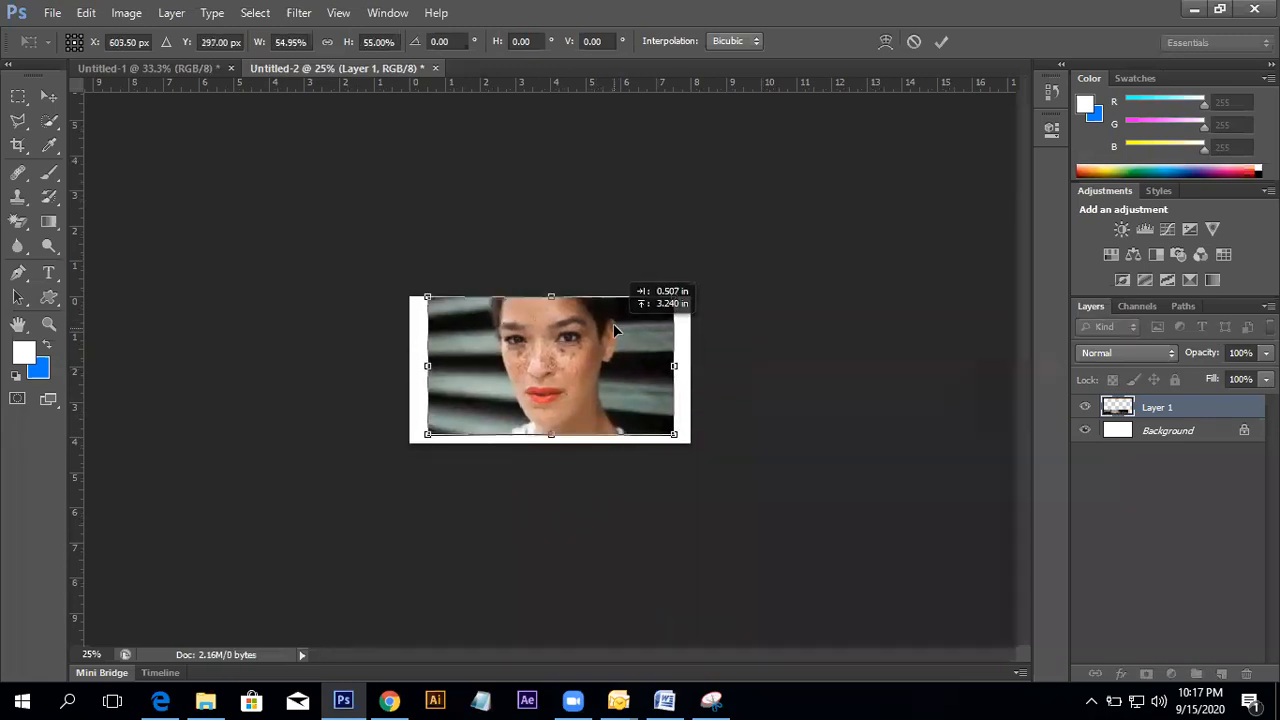
{"action": "left_click", "coordinate": [643, 402], "text": "ctrl"}
{"action": "left_click", "coordinate": [643, 402], "text": "ctrl"}
{"action": "left_click_drag", "start_coordinate": [800, 514], "coordinate": [829, 524]}
{"action": "left_click_drag", "start_coordinate": [783, 460], "coordinate": [783, 473]}
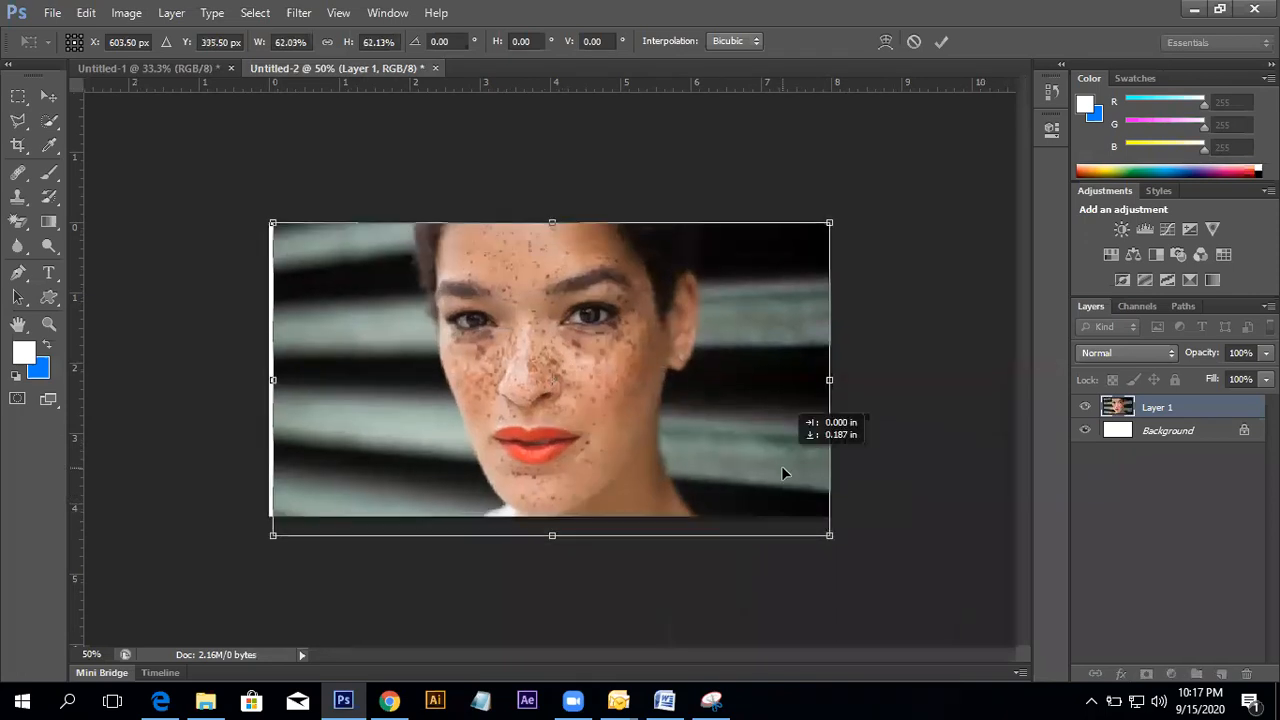
{"action": "left_click_drag", "start_coordinate": [829, 537], "coordinate": [846, 547]}
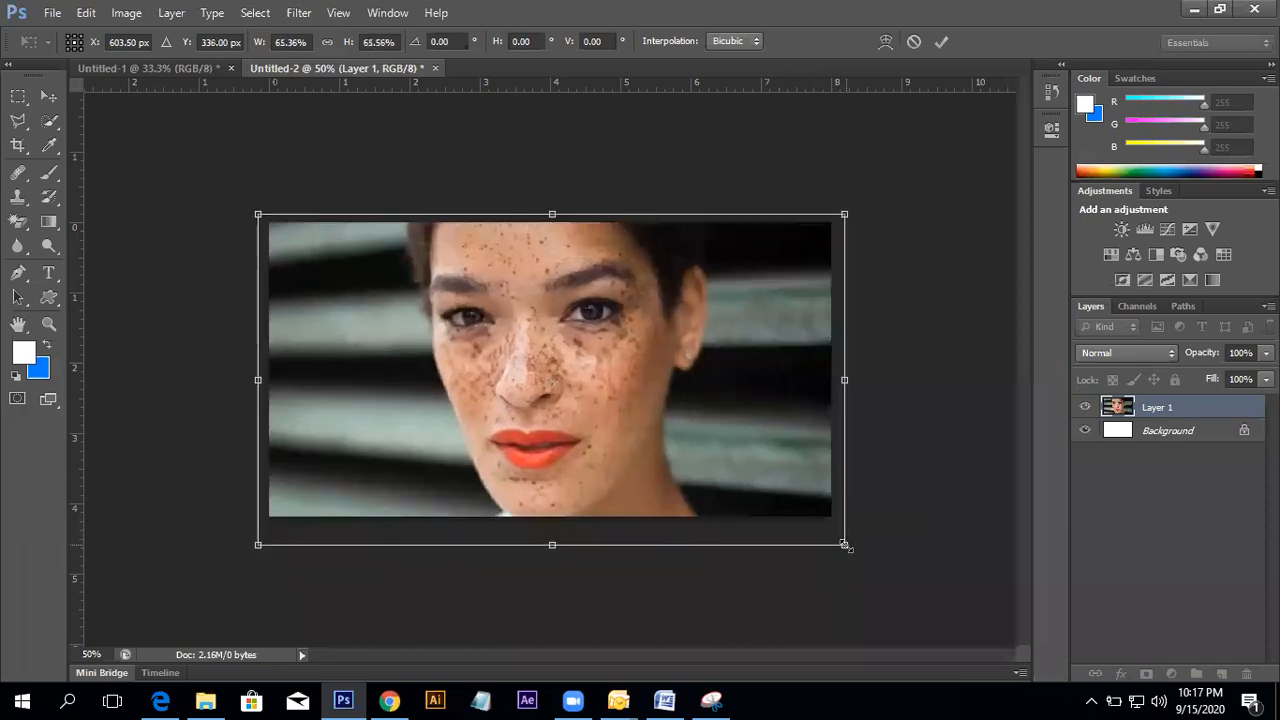
{"action": "key", "text": "Return"}
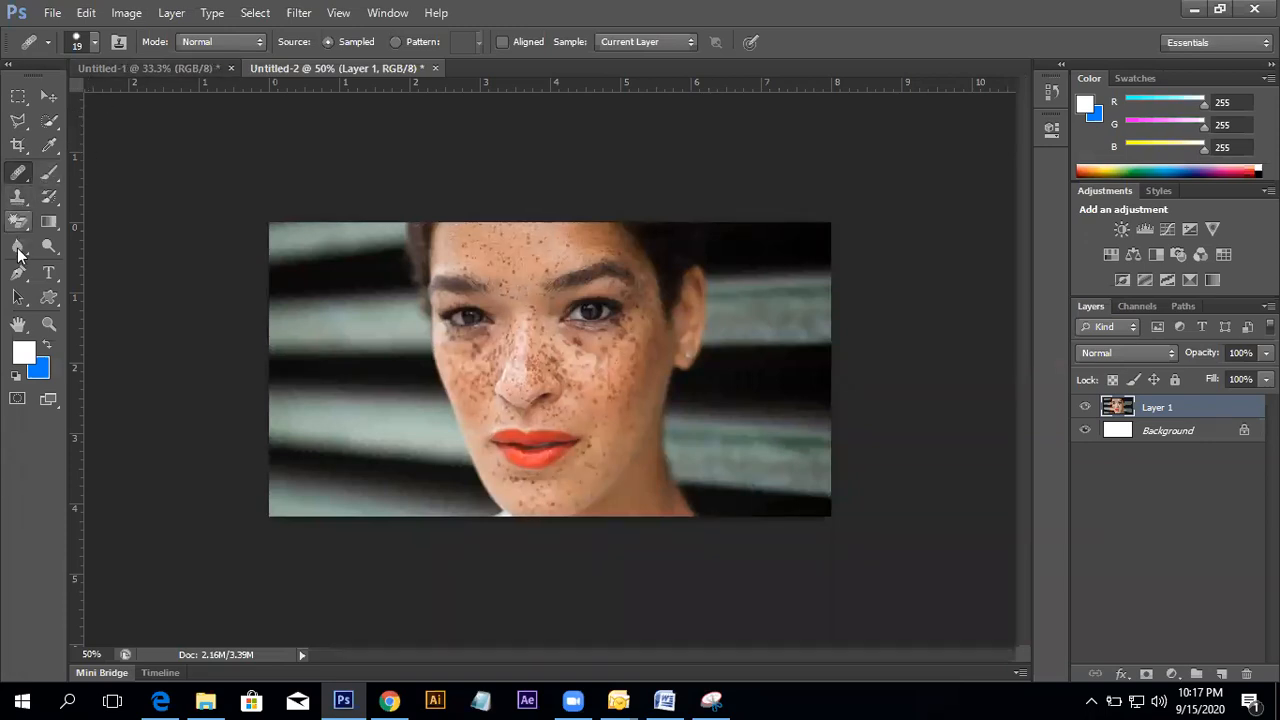
- Review the group of healing tools and activate the Spot Healing Brush tool
{"action": "right_click", "coordinate": [16, 180]}
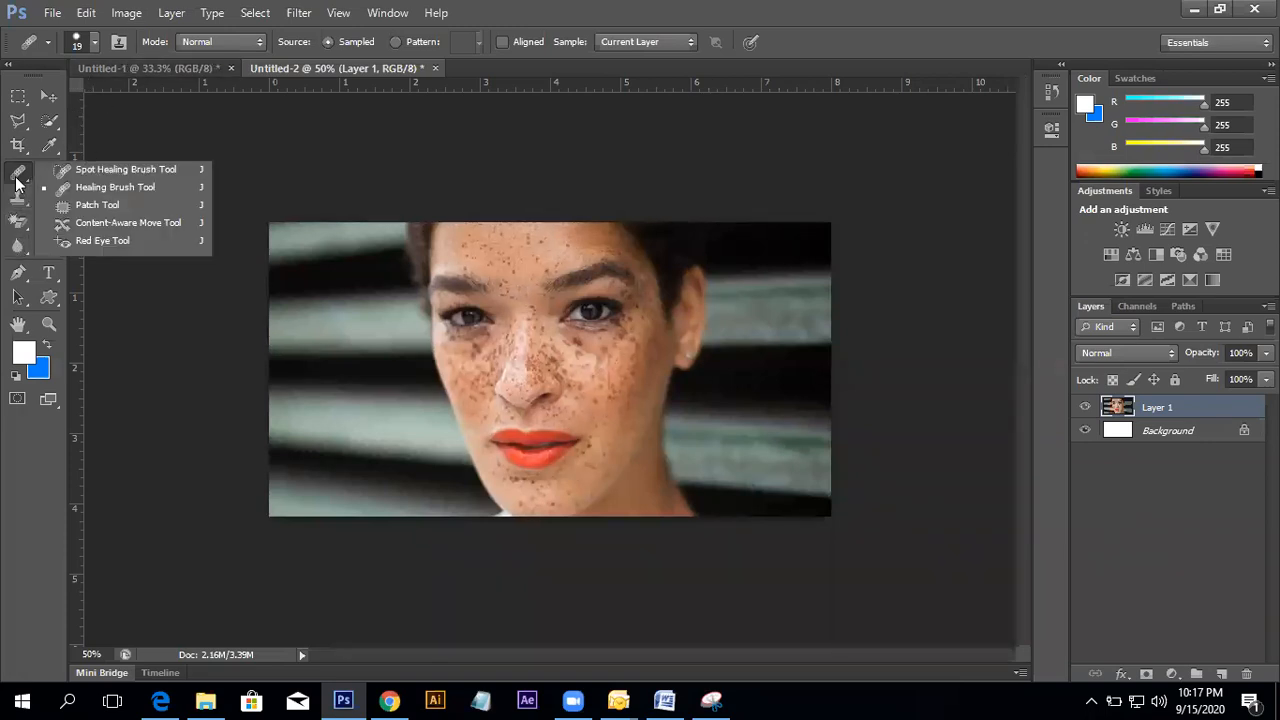
{"action": "left_click", "coordinate": [17, 180]}
{"action": "right_click", "coordinate": [18, 180]}
{"action": "left_click", "coordinate": [16, 174]}
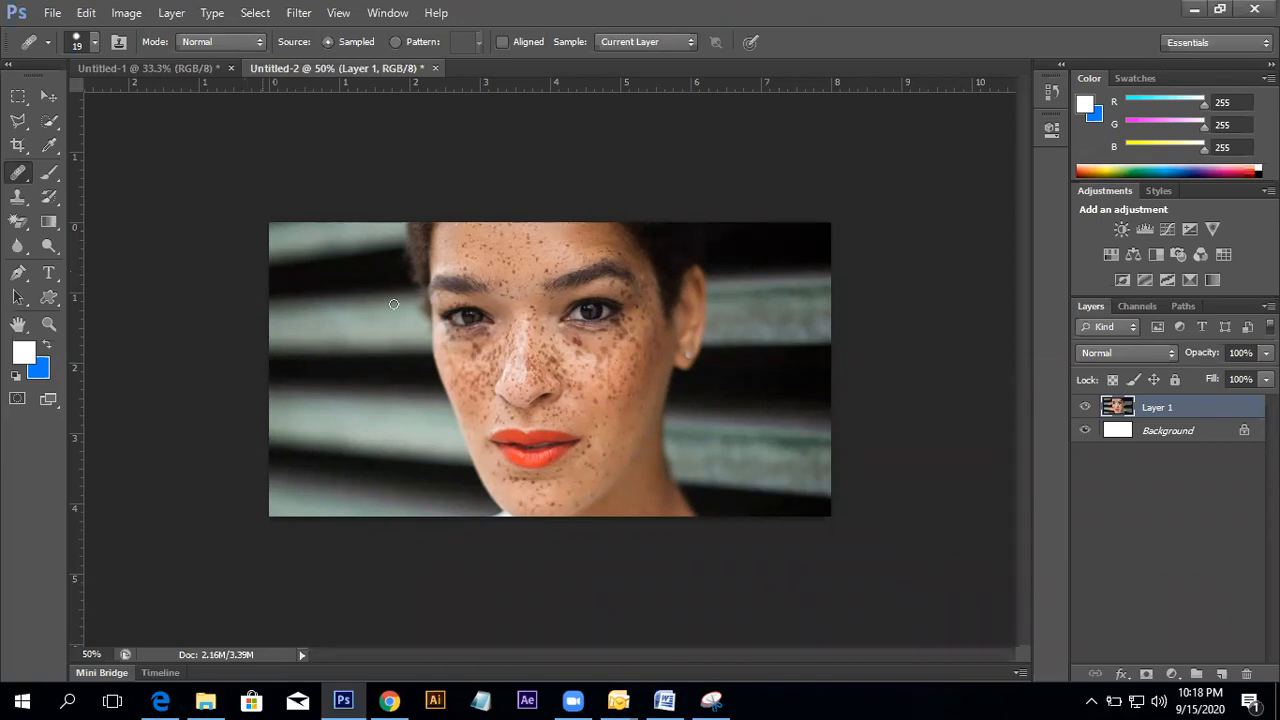
{"action": "right_click", "coordinate": [18, 171]}
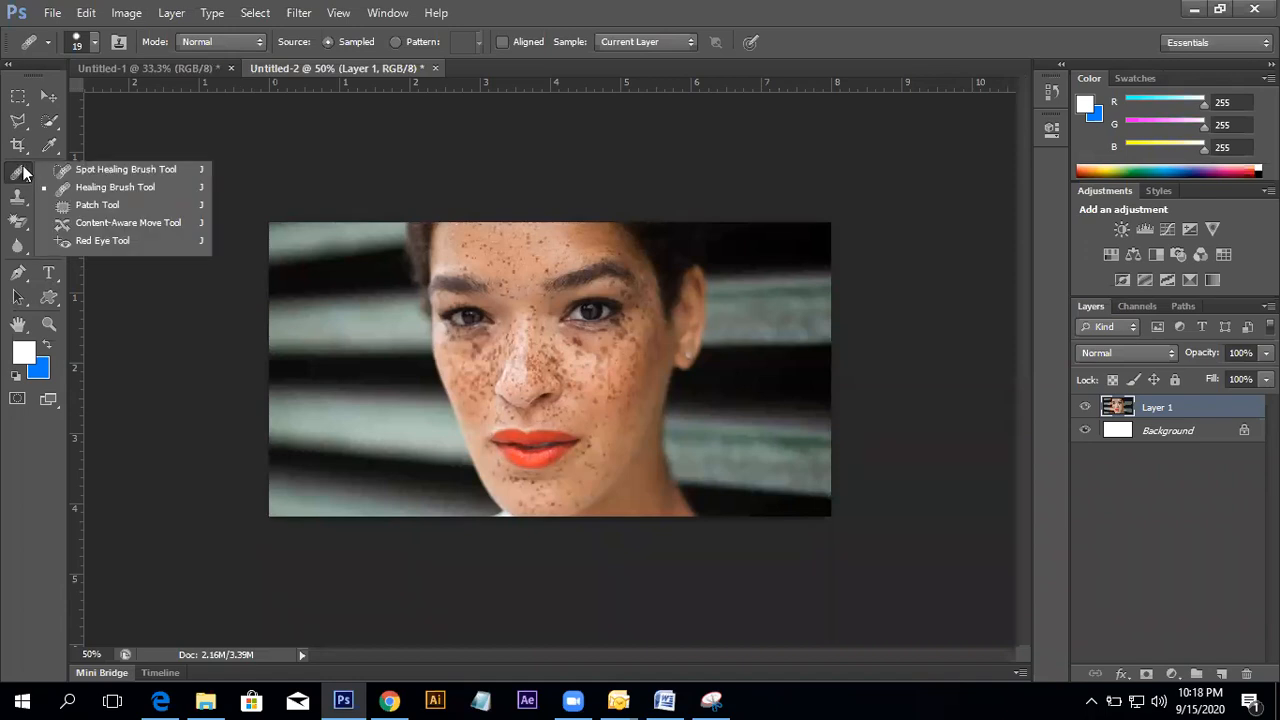
{"action": "left_click", "coordinate": [116, 170]}
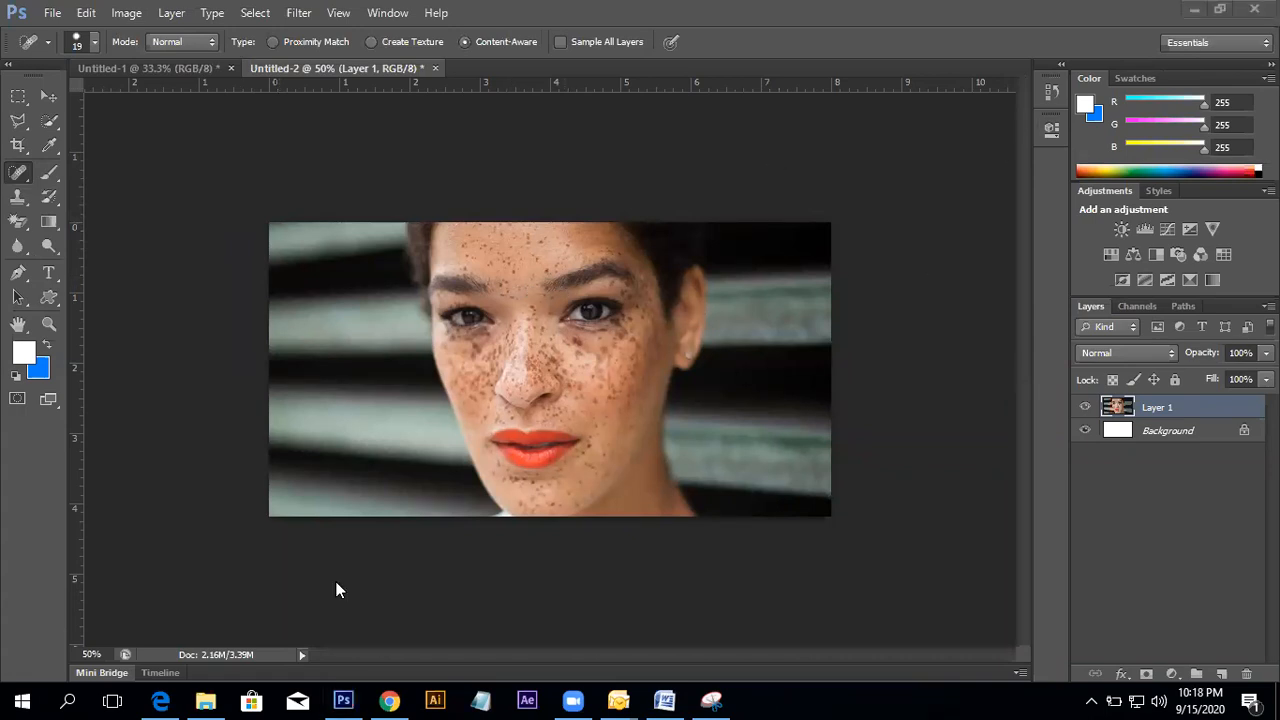
- Switch to Chrome and save the previewed freckled-face photo as the JPEG image wp6074120 in the offered Desktop subfolder
{"action": "left_click", "coordinate": [392, 700]}
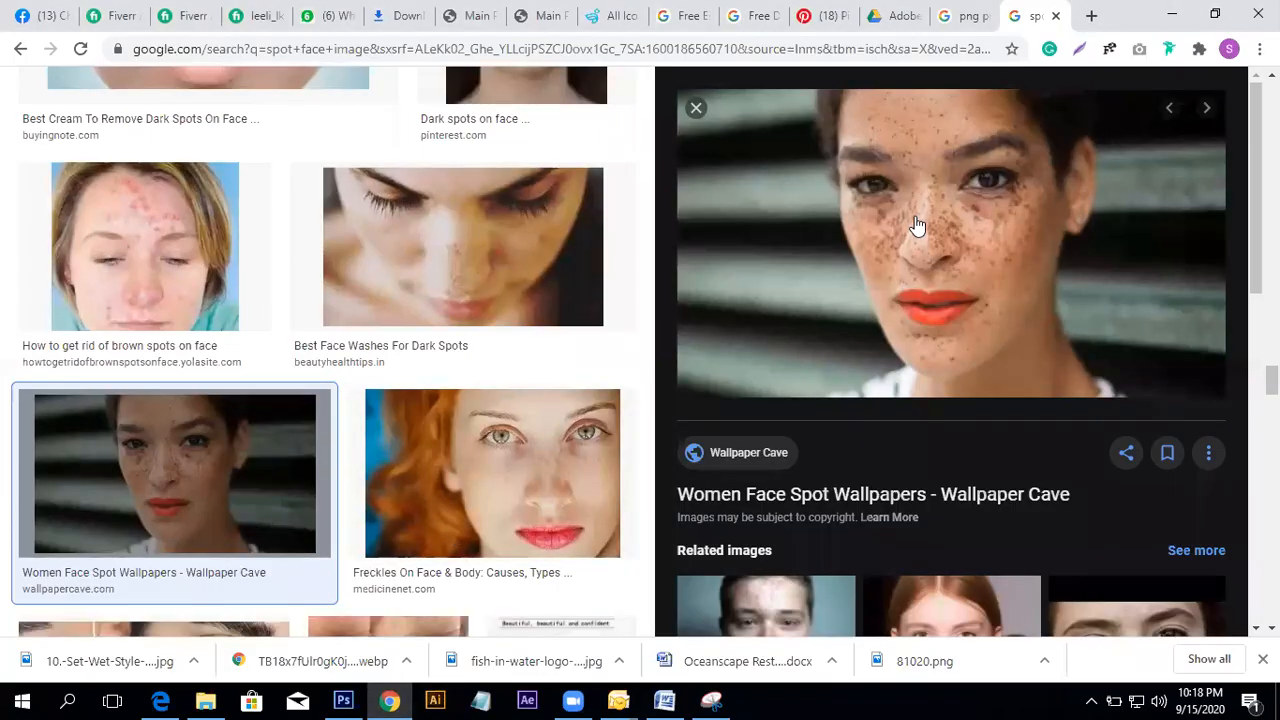
{"action": "right_click", "coordinate": [858, 190]}
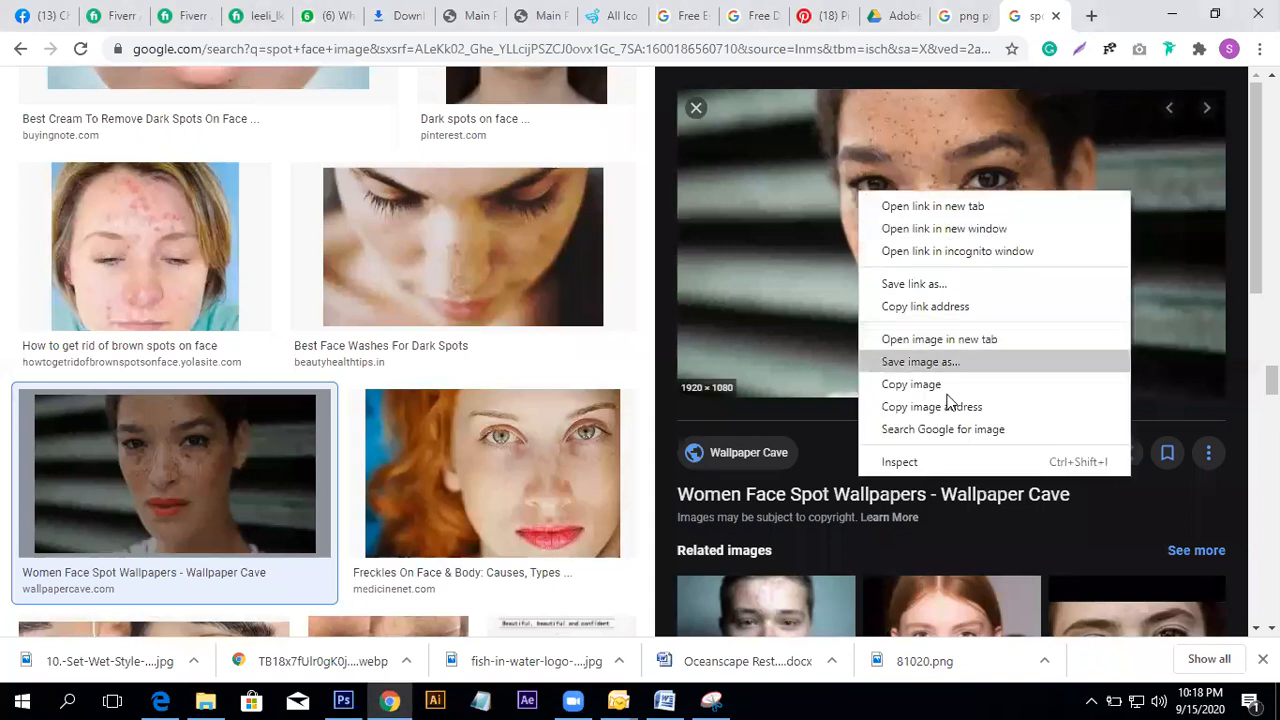
{"action": "left_click", "coordinate": [947, 366]}
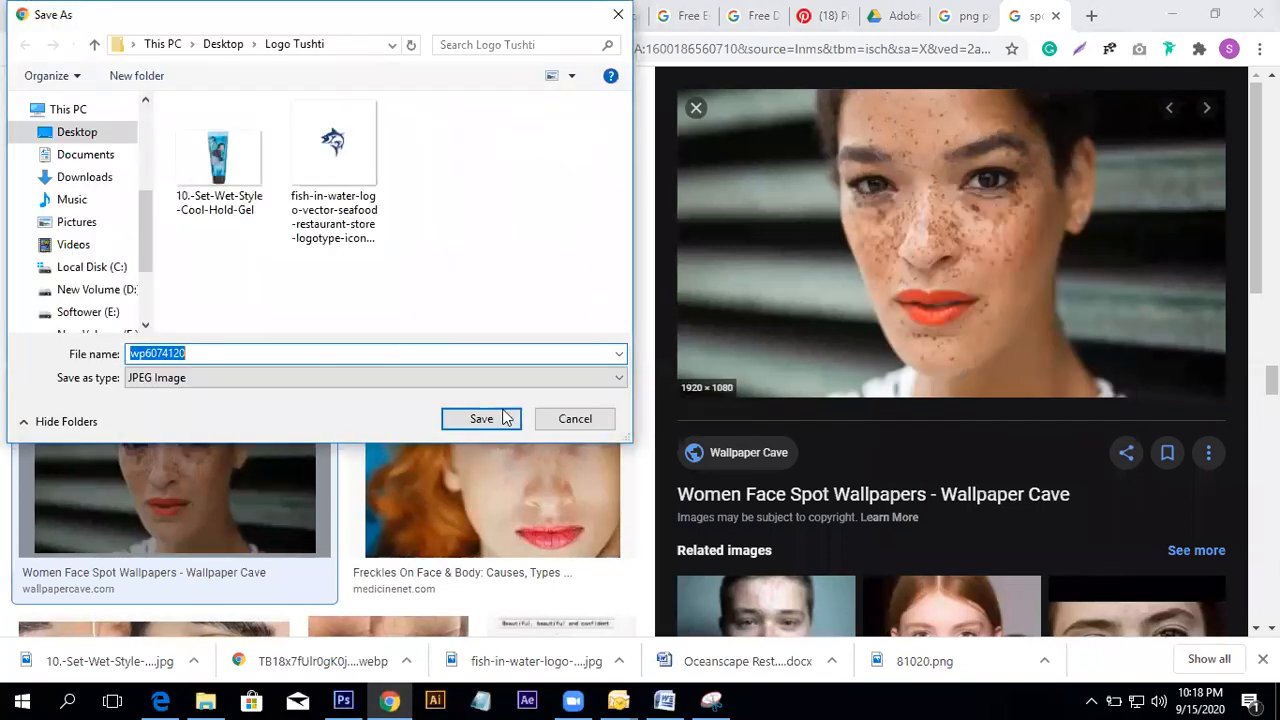
{"action": "left_click", "coordinate": [481, 419]}
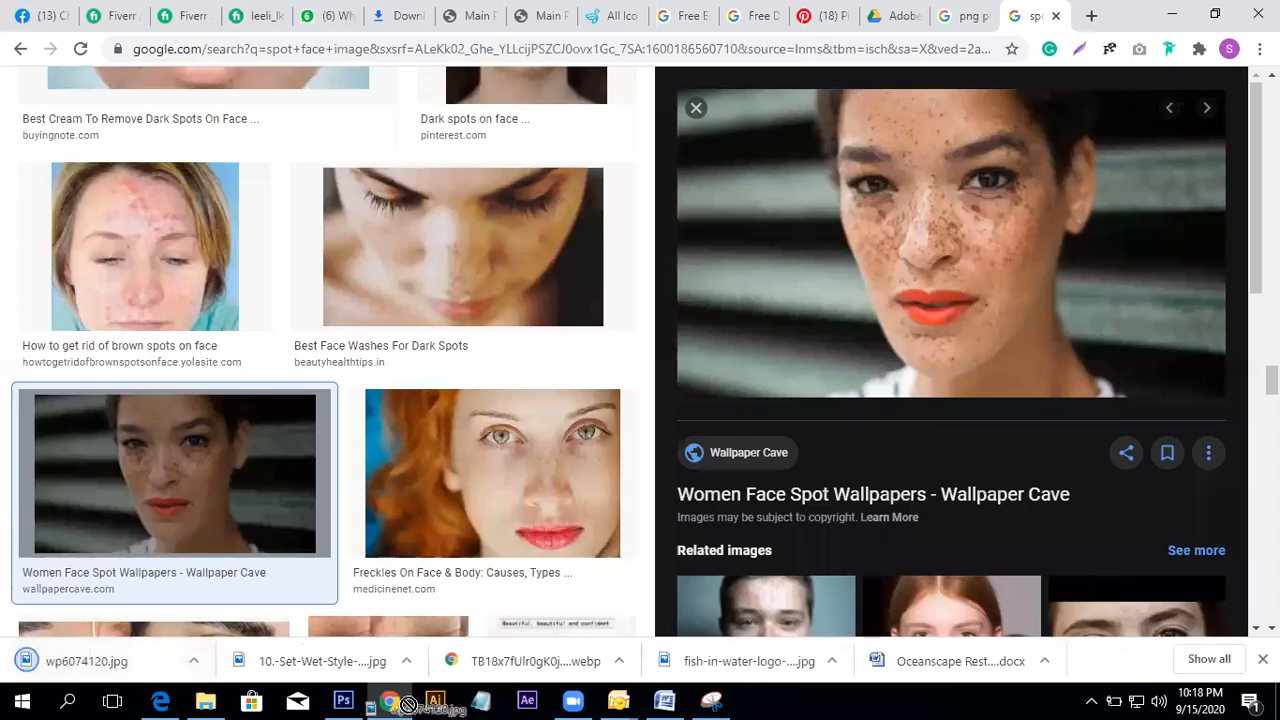
- Place the downloaded wp6074120.jpg into Untitled-2 in Photoshop and delete the previously pasted photo layer, Layer 1
{"action": "left_click_drag", "start_coordinate": [348, 703], "coordinate": [607, 452]}
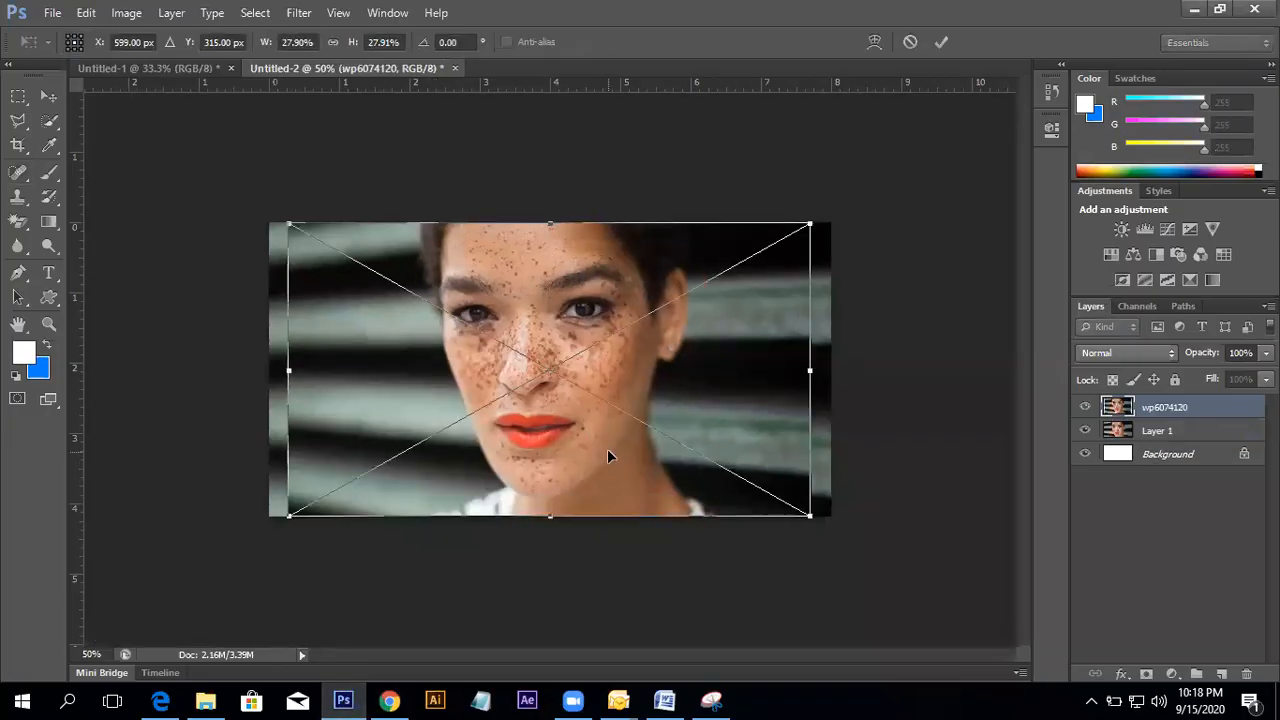
{"action": "key", "text": "Return"}
{"action": "key", "text": "j"}
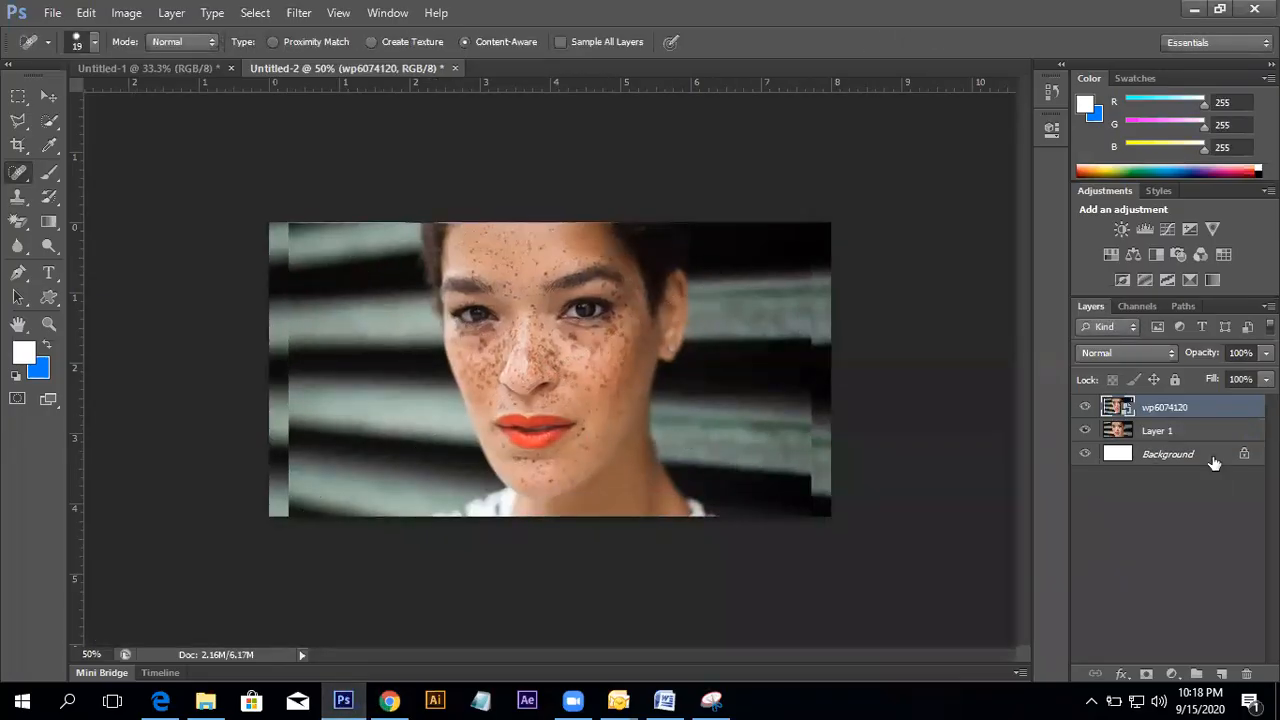
{"action": "left_click", "coordinate": [1221, 428]}
{"action": "key", "text": "Delete"}
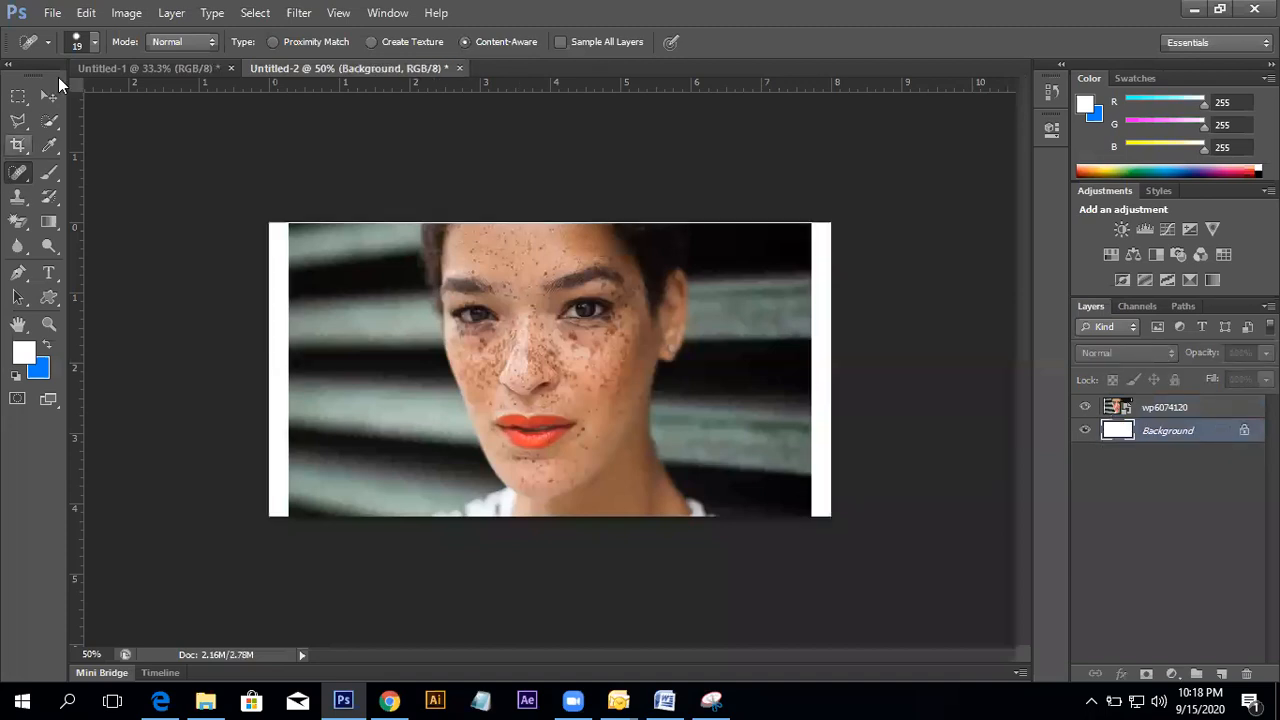
- Select the placed wp6074120 photo layer and activate the Spot Healing Brush tool for it
{"action": "left_click", "coordinate": [48, 96]}
{"action": "left_click", "coordinate": [560, 342]}
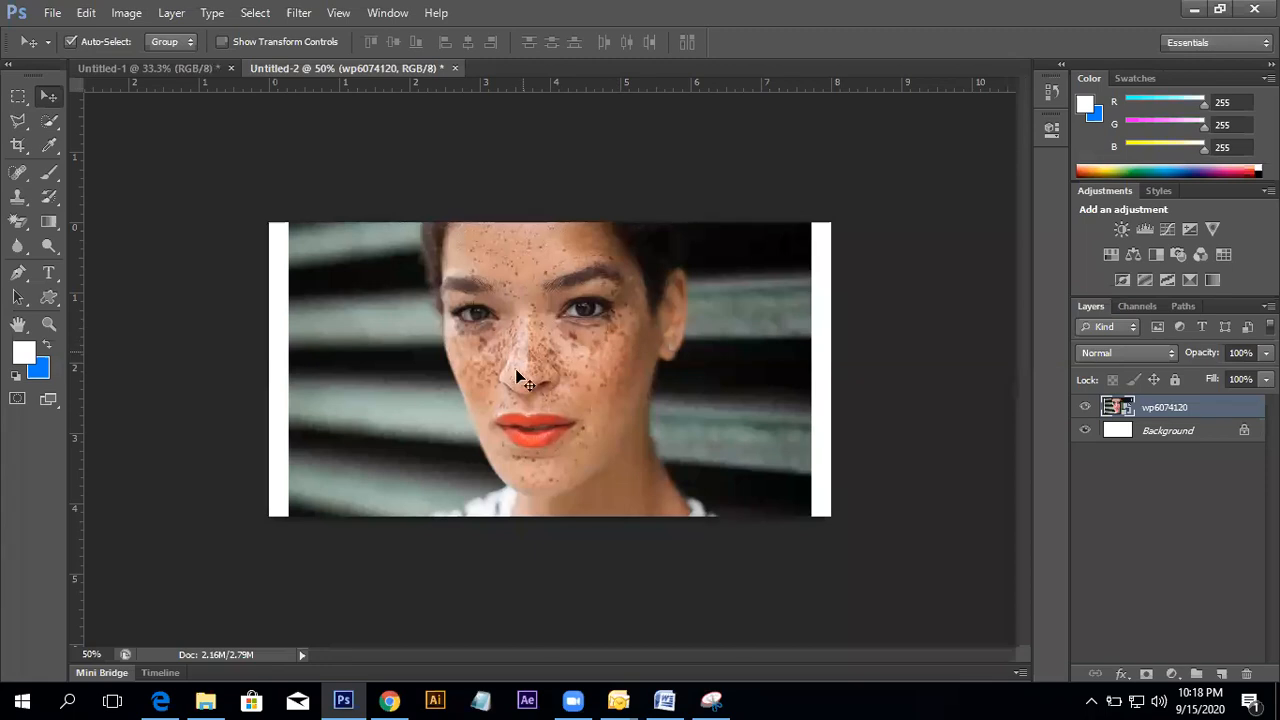
{"action": "left_click", "coordinate": [18, 172]}
{"action": "left_click", "coordinate": [100, 170]}
{"action": "key", "text": "ctrl+plus"}
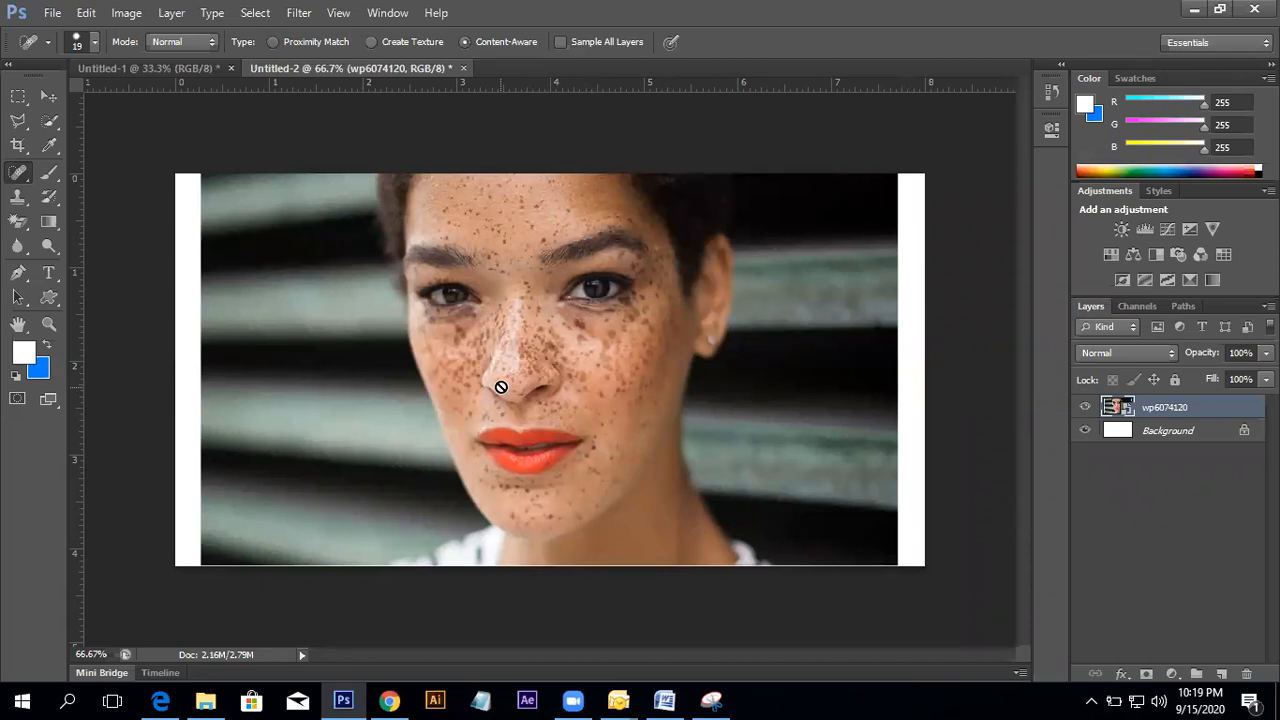
{"action": "left_click", "coordinate": [41, 90]}
{"action": "key", "text": "Down"}
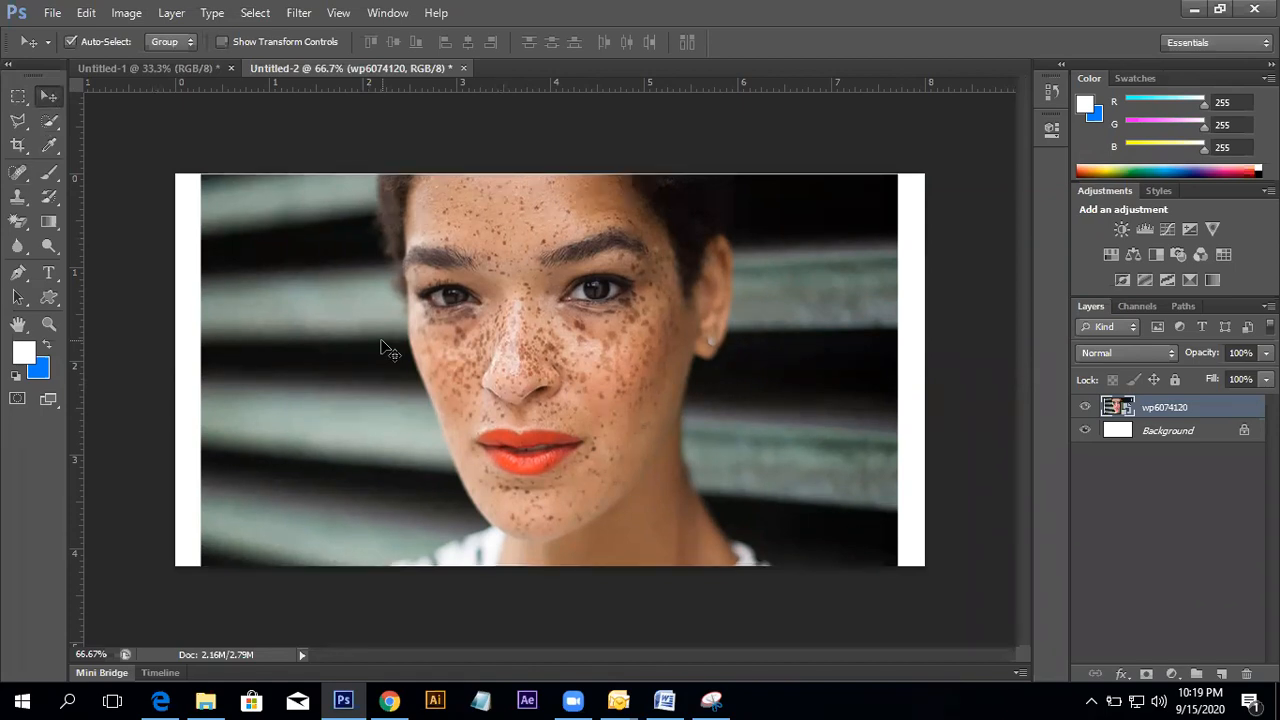
{"action": "right_click", "coordinate": [1173, 409]}
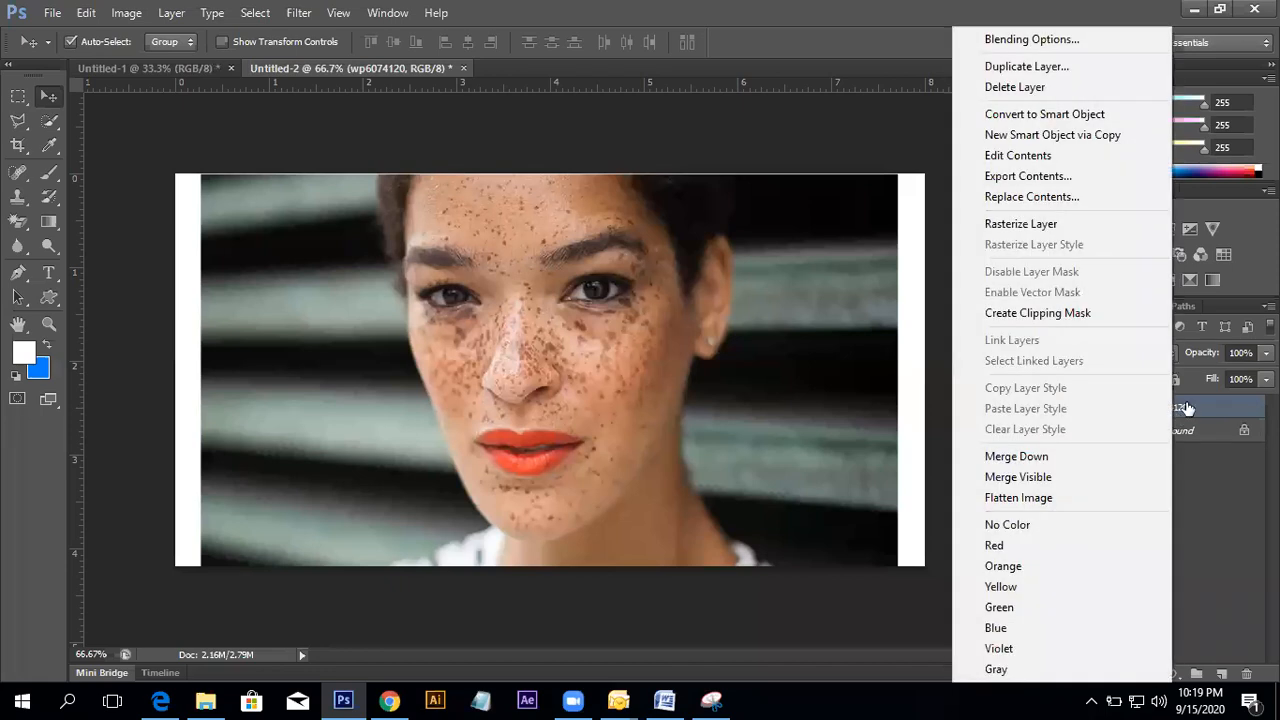
{"action": "left_click", "coordinate": [1187, 408]}
{"action": "right_click", "coordinate": [1187, 404]}
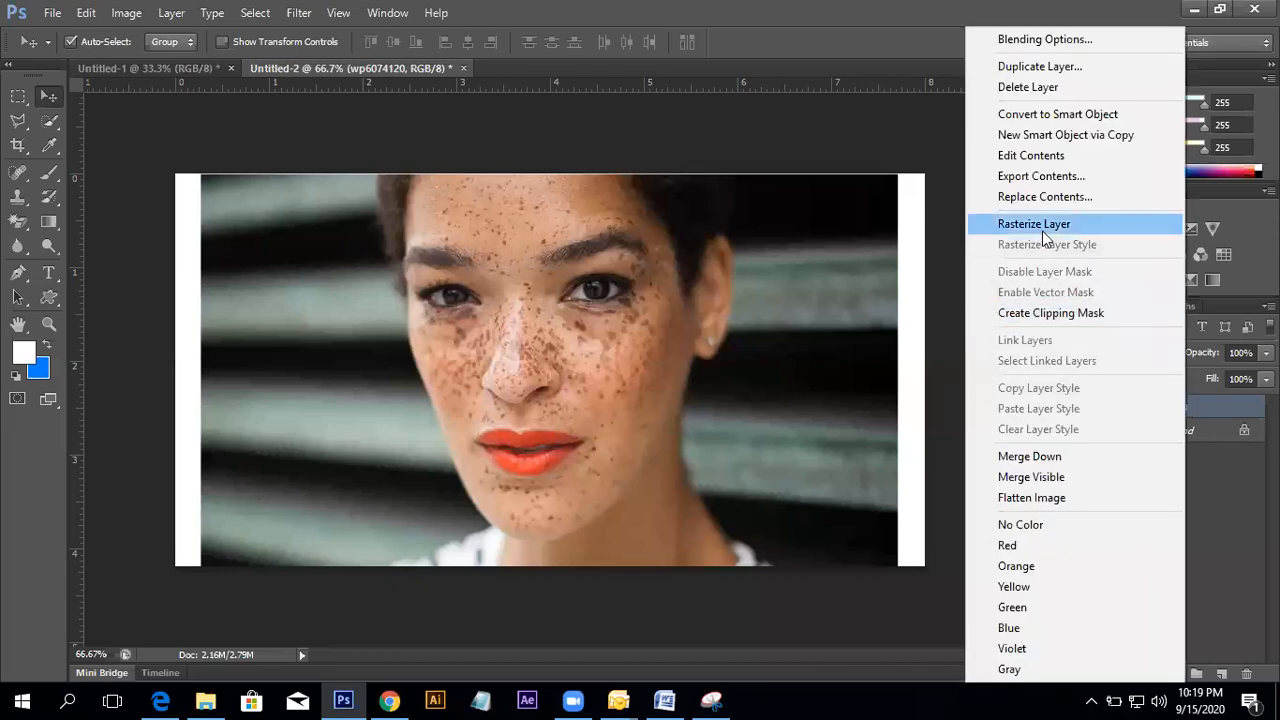
{"action": "right_click", "coordinate": [1222, 409]}
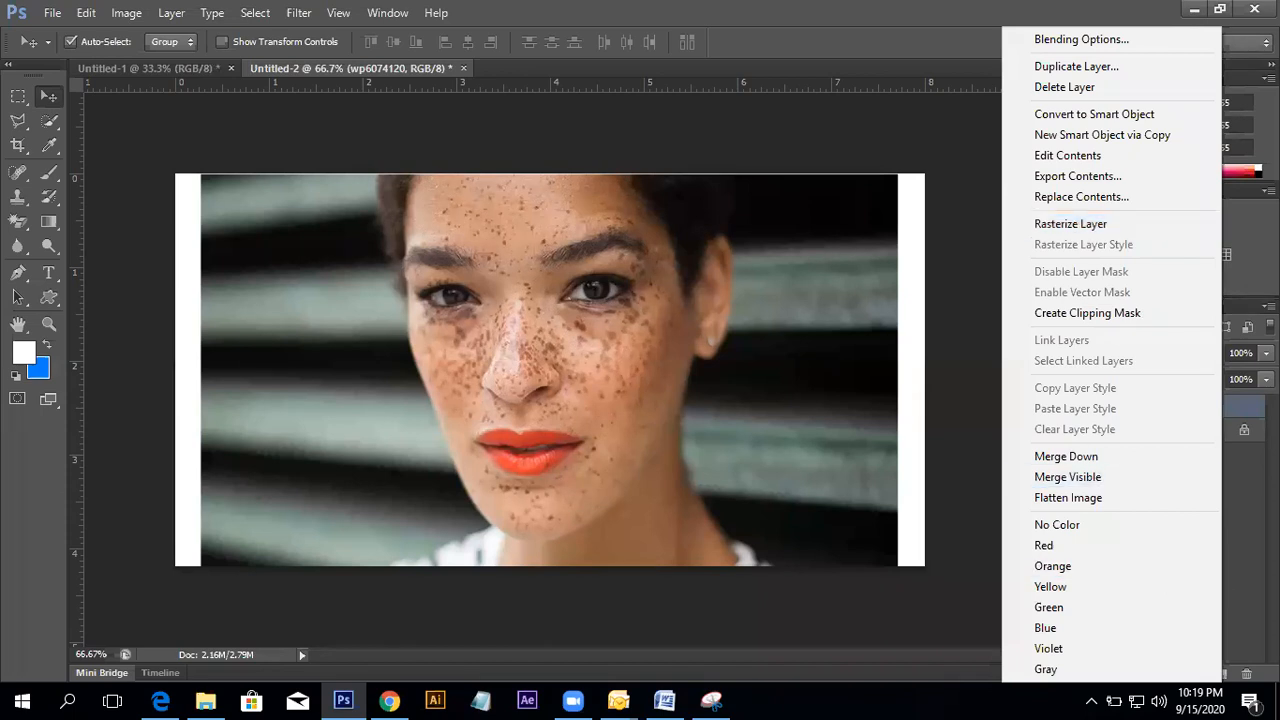
{"action": "right_click", "coordinate": [1248, 417]}
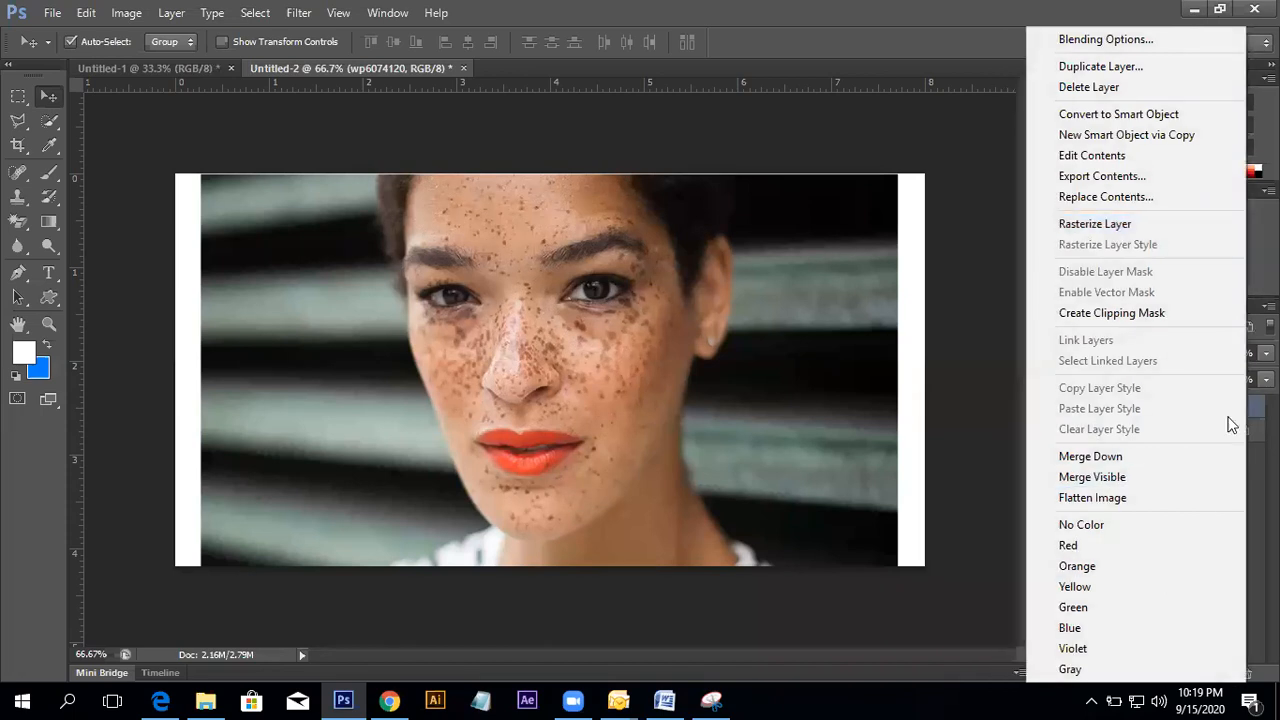
{"action": "left_click", "coordinate": [951, 425]}
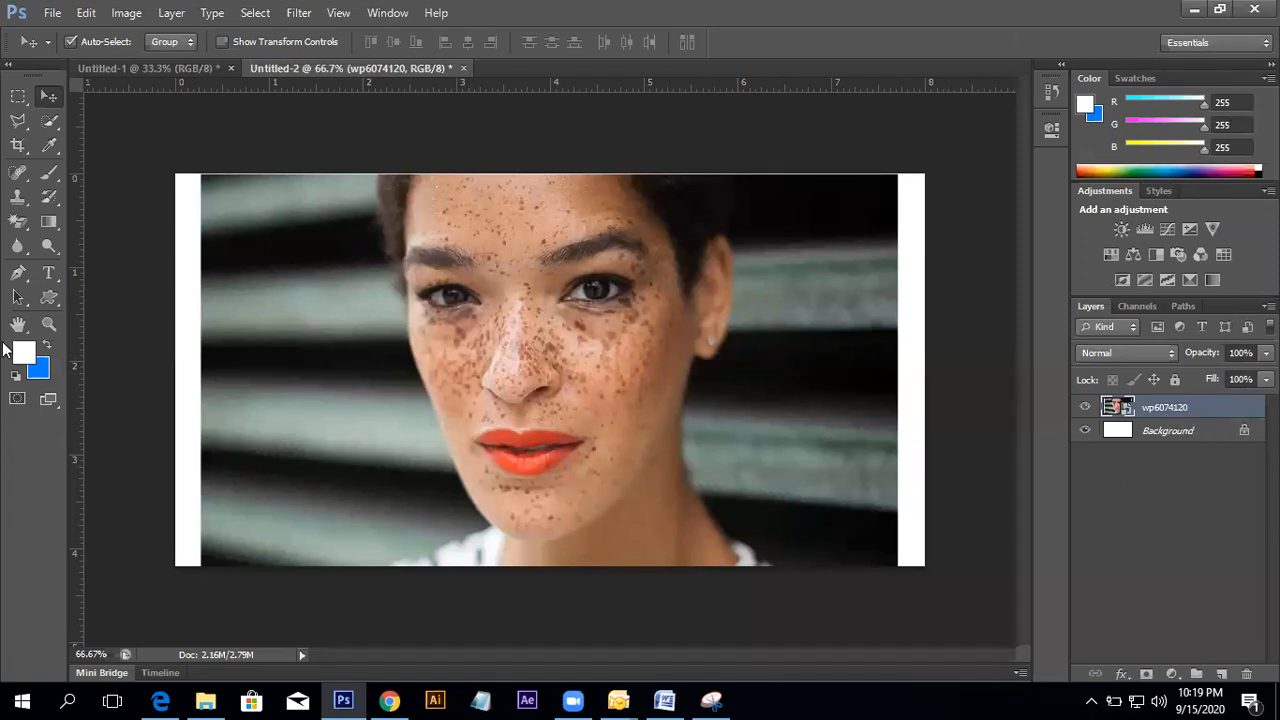
{"action": "right_click", "coordinate": [1179, 407]}
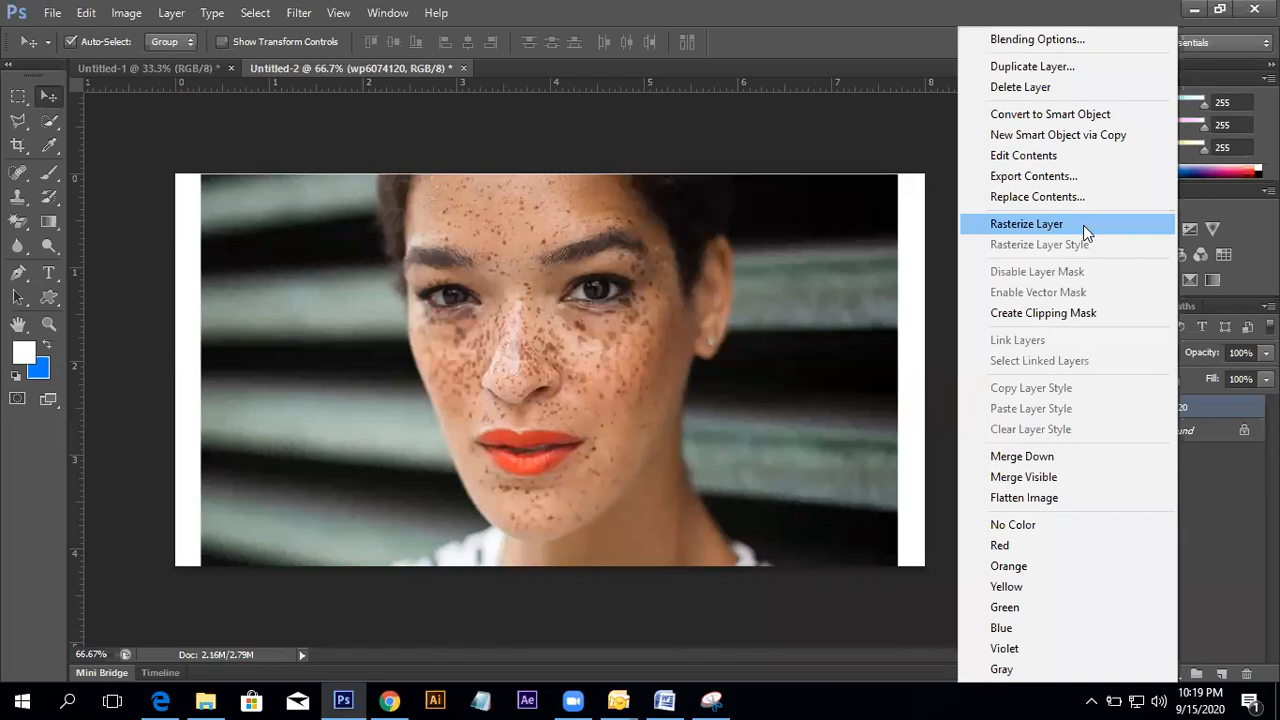
{"action": "left_click", "coordinate": [765, 143]}
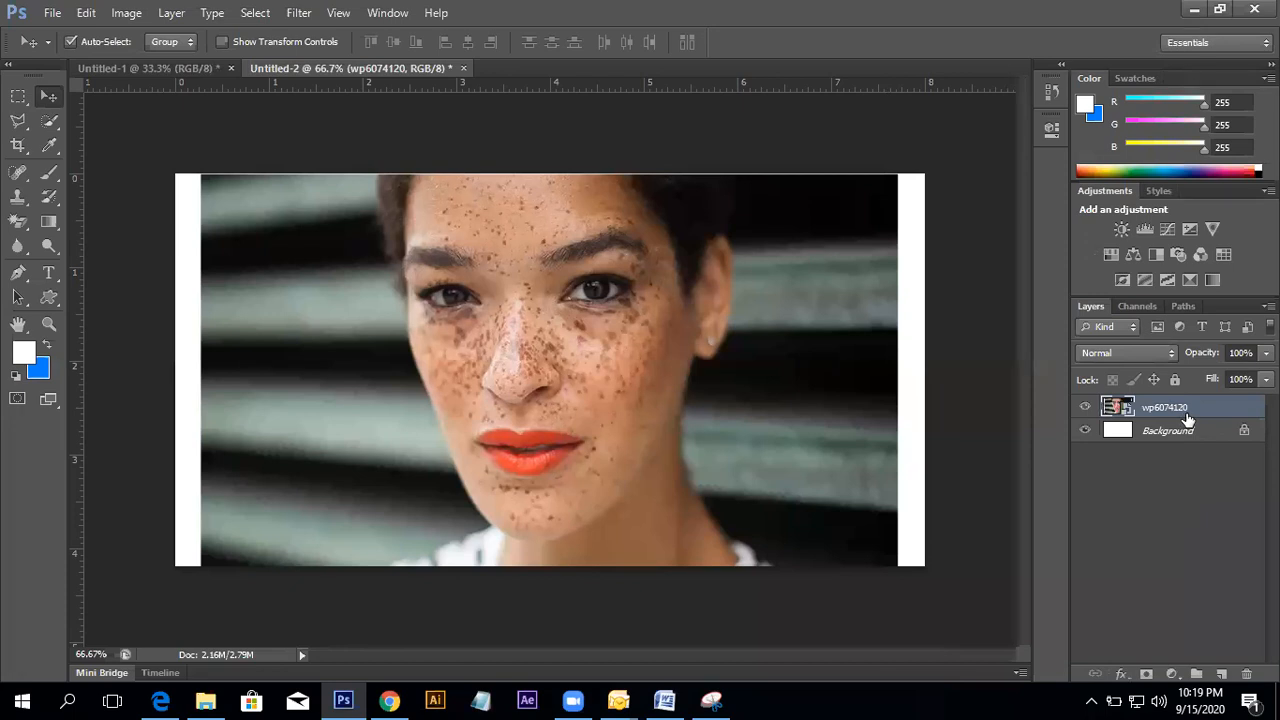
{"action": "right_click", "coordinate": [1186, 412]}
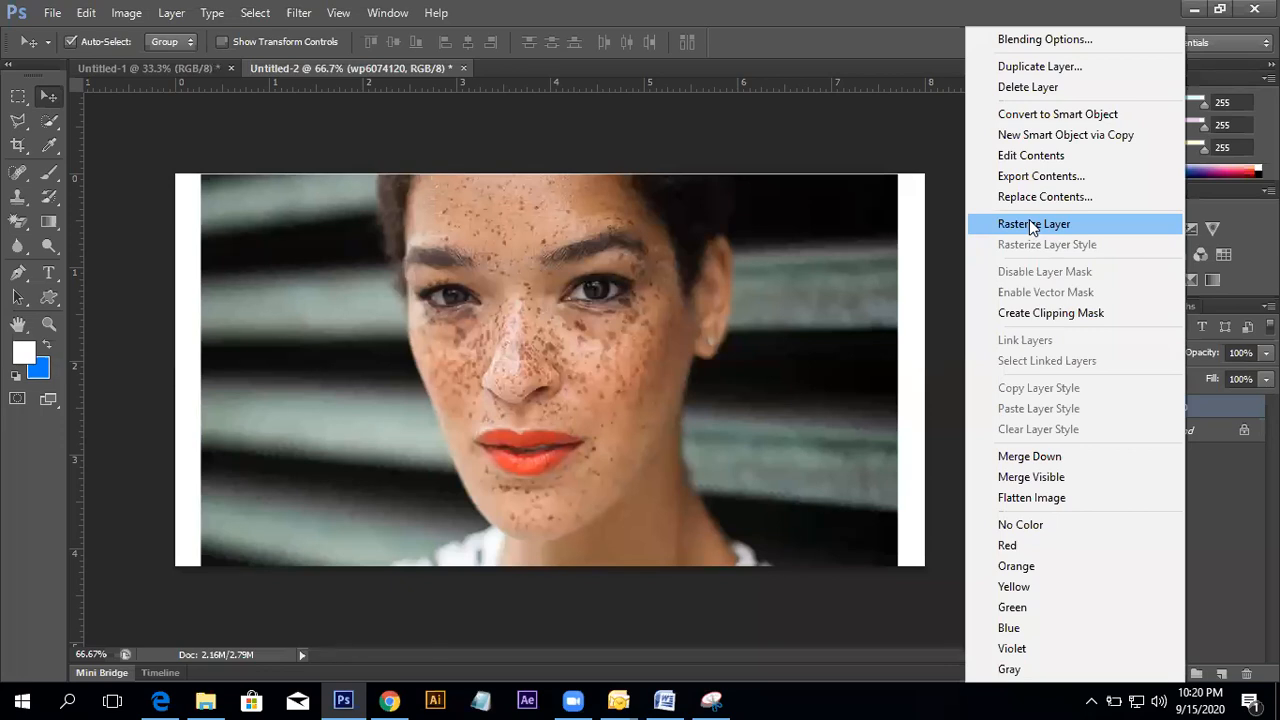
{"action": "left_click", "coordinate": [883, 245]}
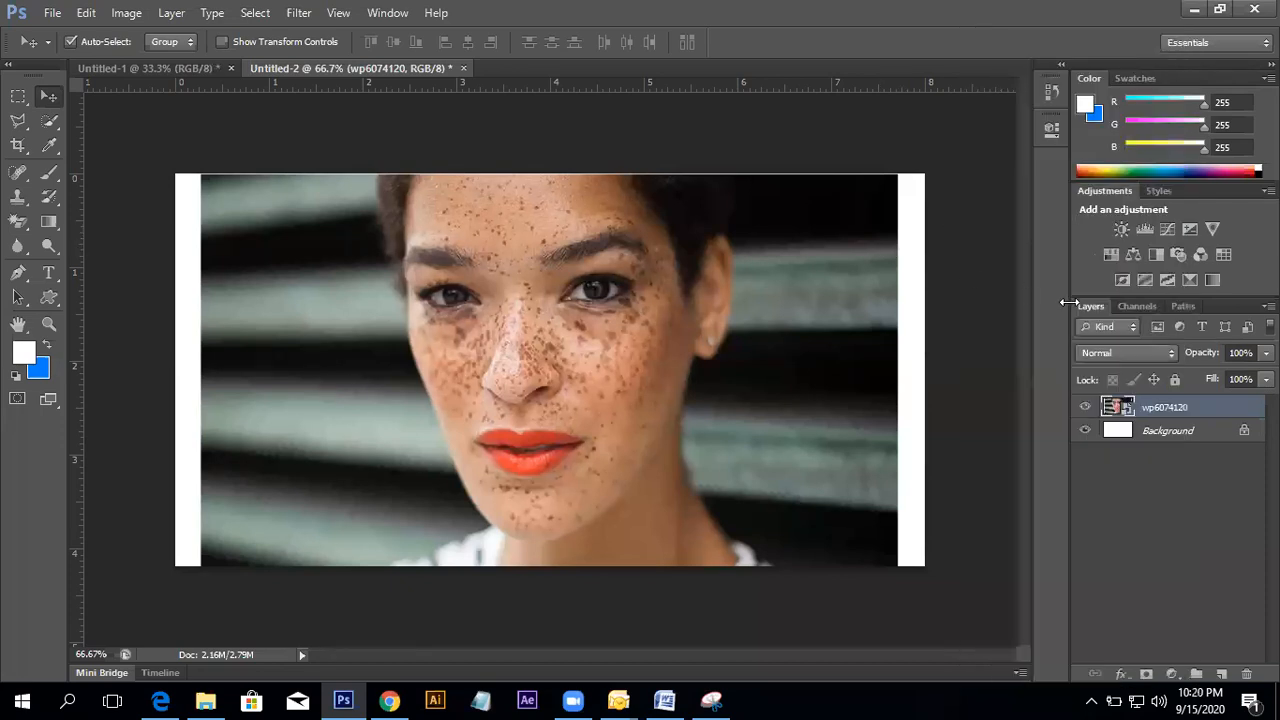
{"action": "right_click", "coordinate": [1179, 413]}
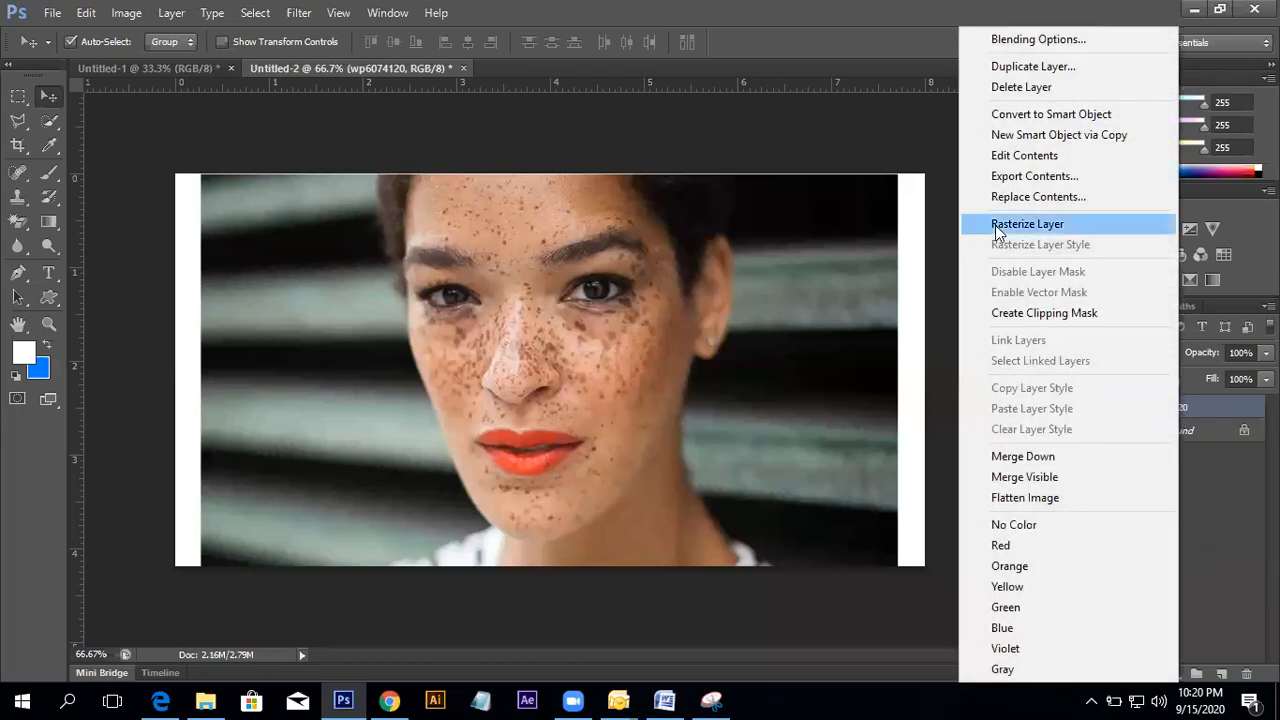
{"action": "right_click", "coordinate": [1198, 405]}
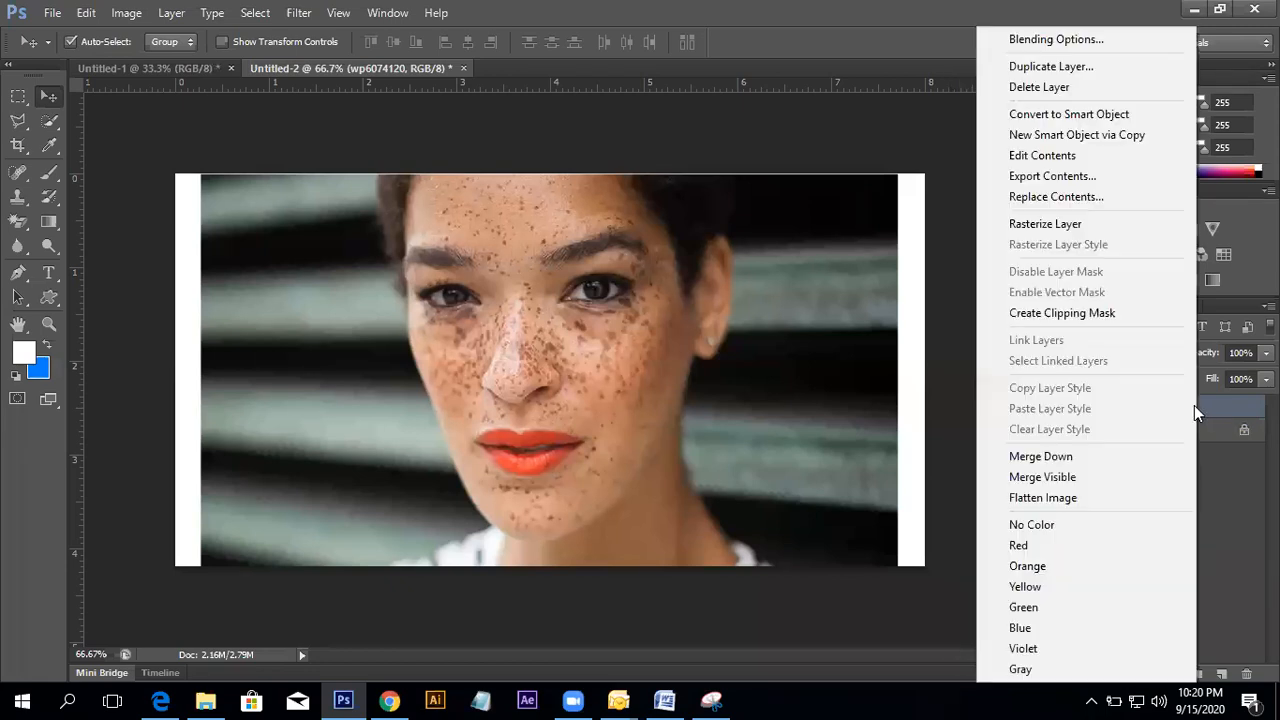
{"action": "left_click", "coordinate": [983, 657]}
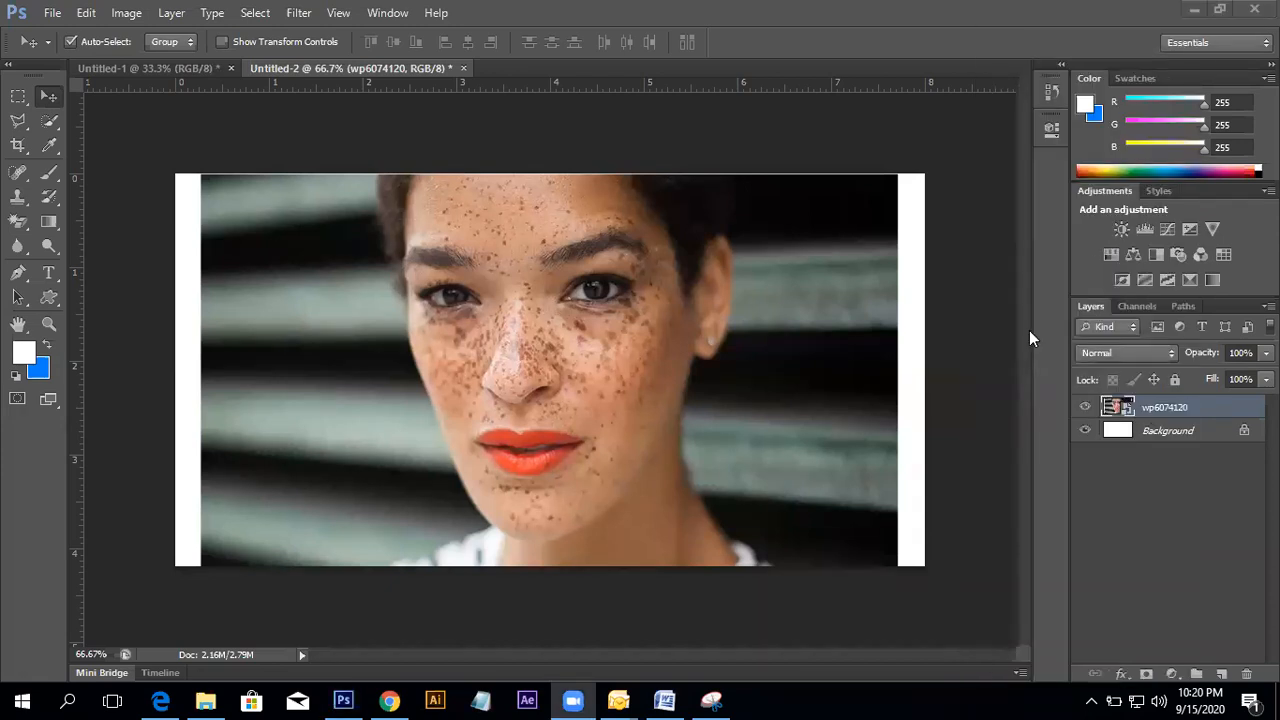
- Rasterize the wp6074120 photo layer and activate the Spot Healing Brush tool for it
{"action": "right_click", "coordinate": [1212, 406]}
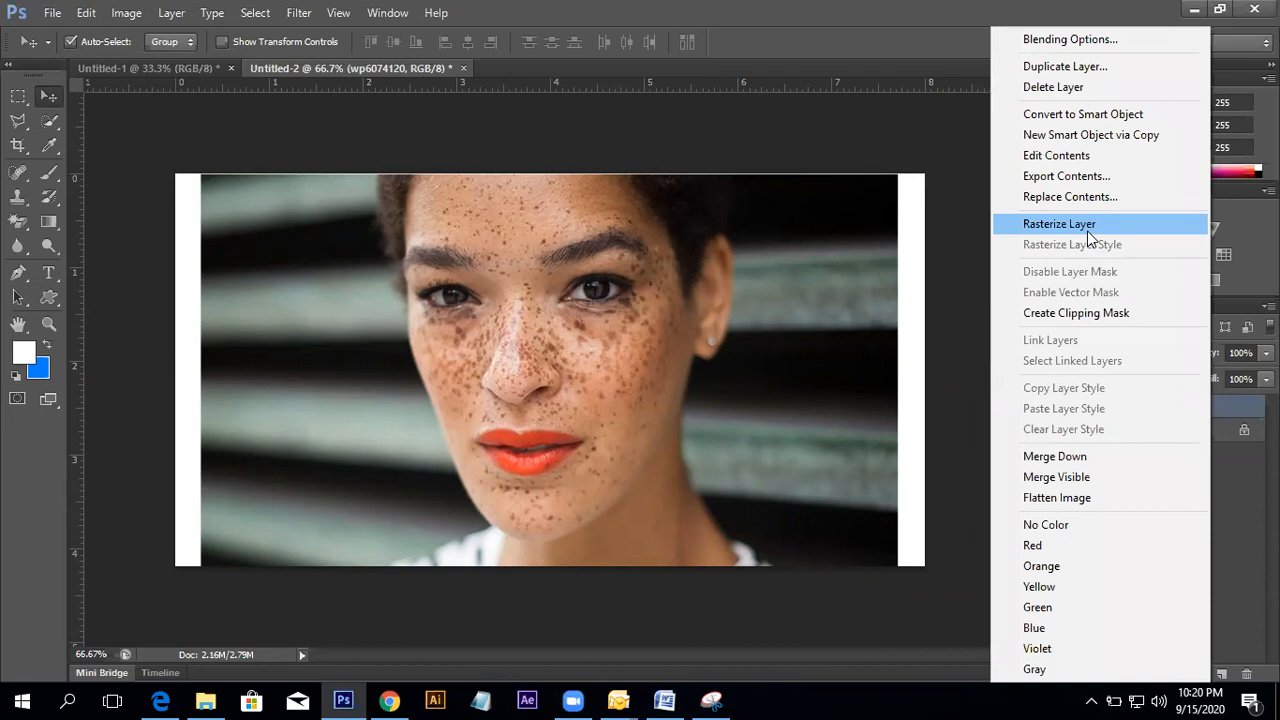
{"action": "left_click", "coordinate": [1087, 231]}
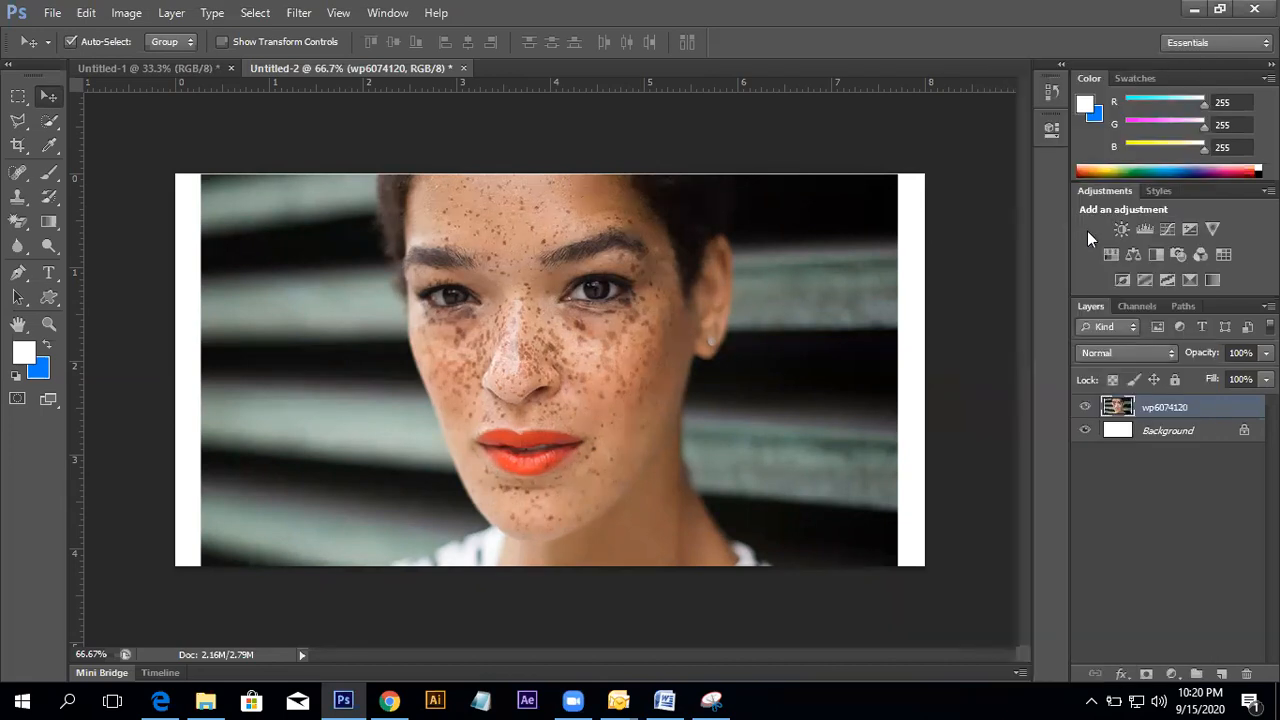
{"action": "left_click", "coordinate": [16, 175]}
{"action": "right_click", "coordinate": [16, 177]}
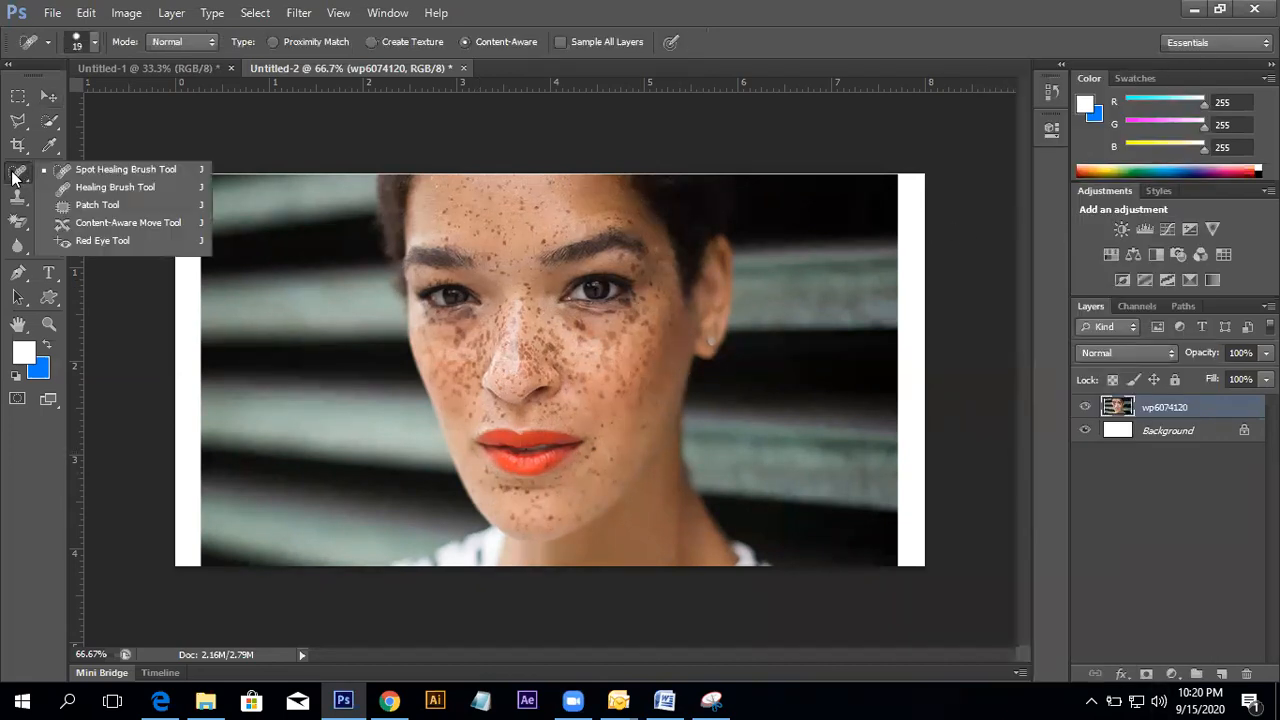
{"action": "left_click", "coordinate": [99, 177]}
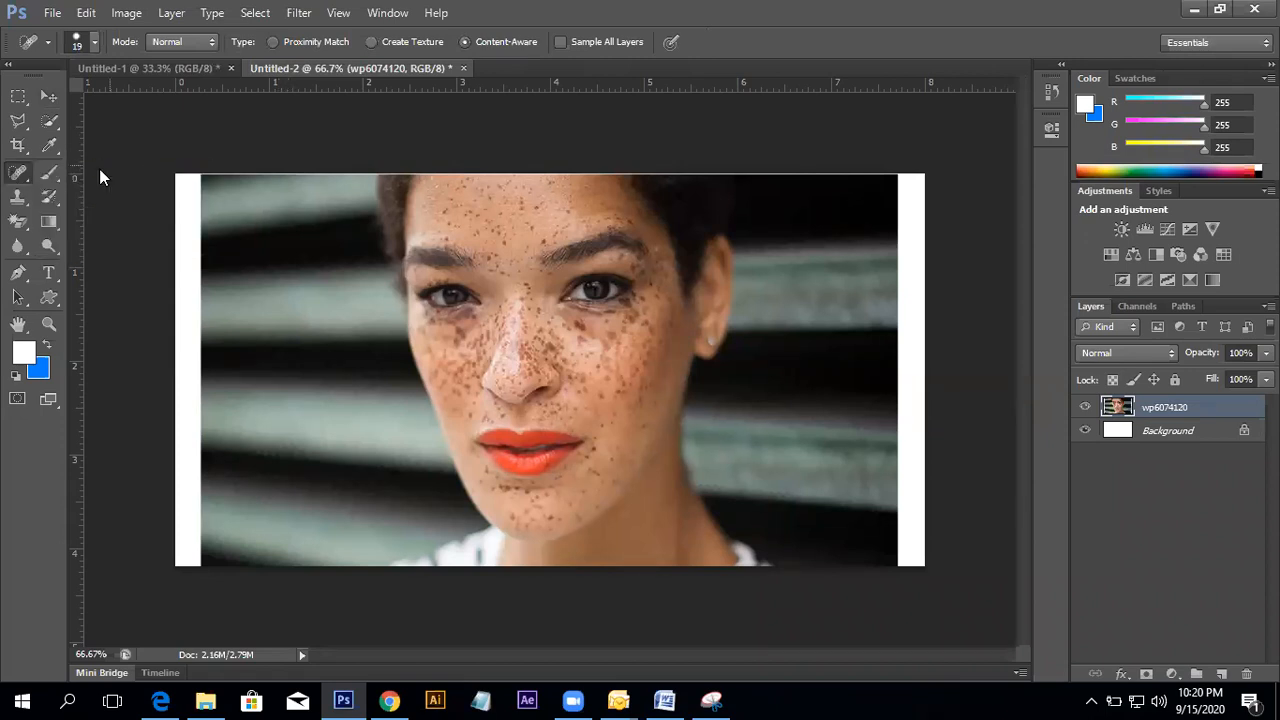
{"action": "right_click", "coordinate": [20, 176]}
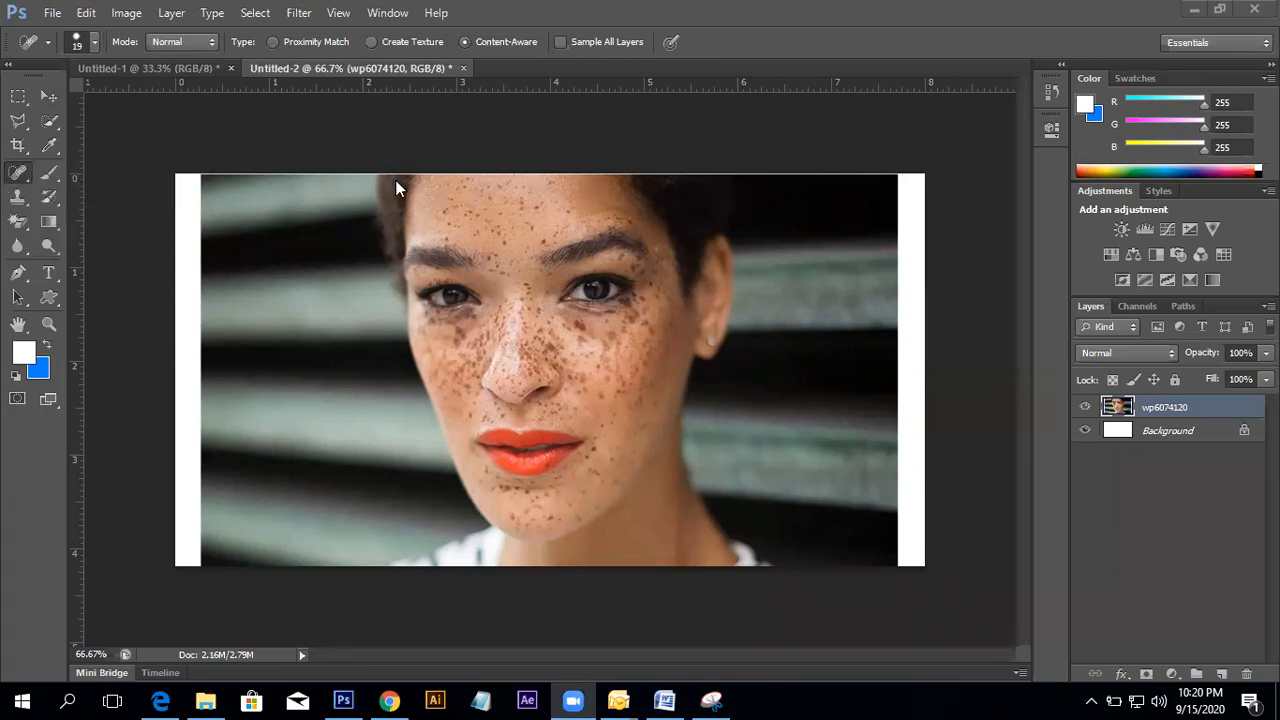
{"action": "left_click", "coordinate": [19, 180]}
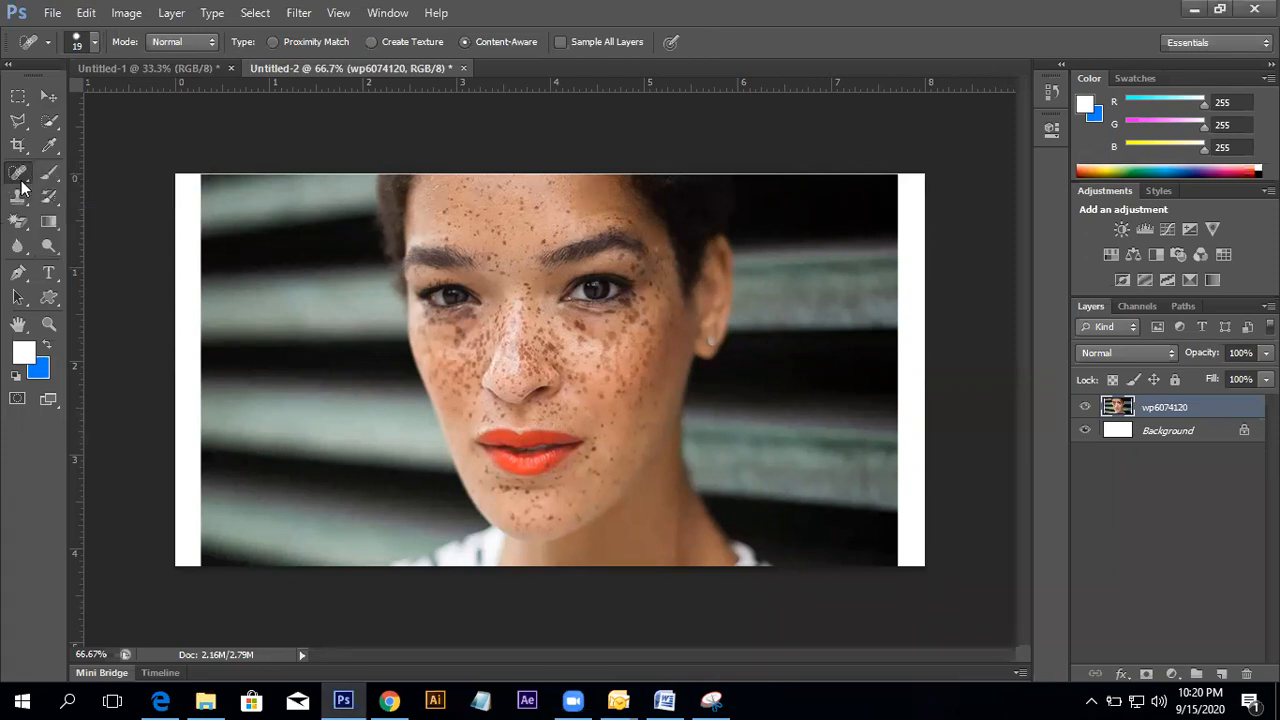
{"action": "right_click", "coordinate": [18, 172]}
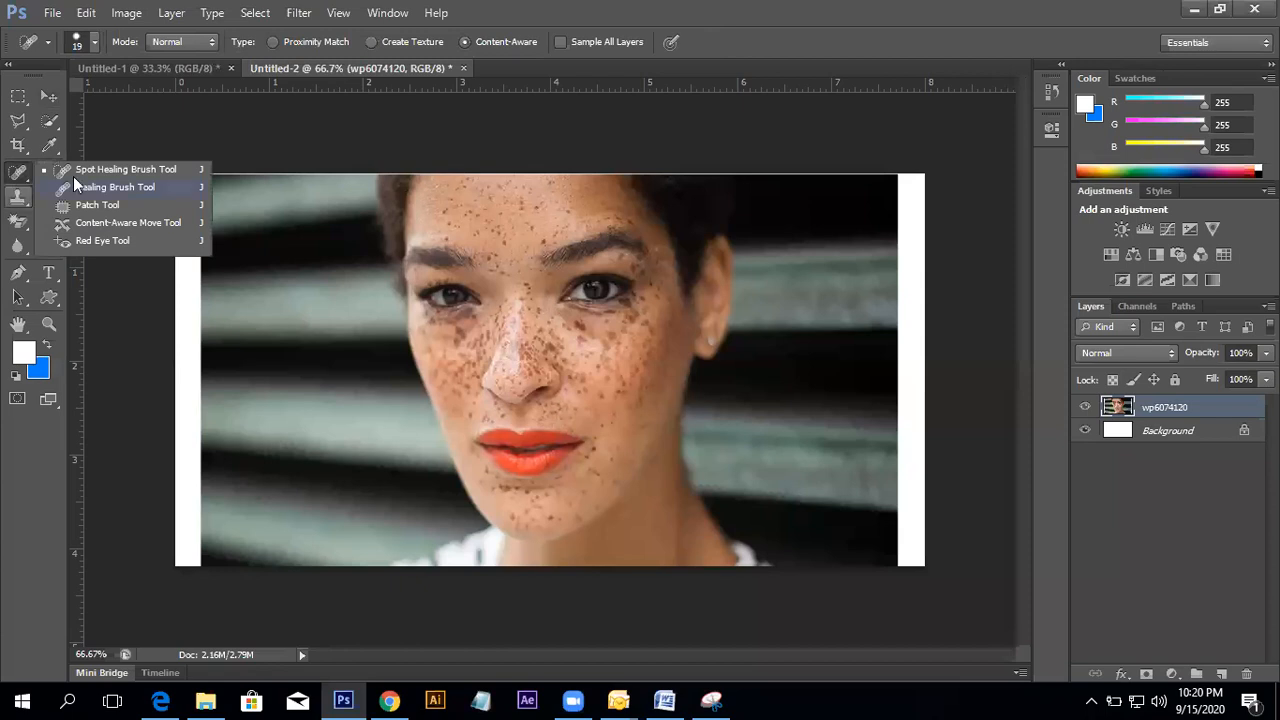
{"action": "left_click", "coordinate": [103, 172]}
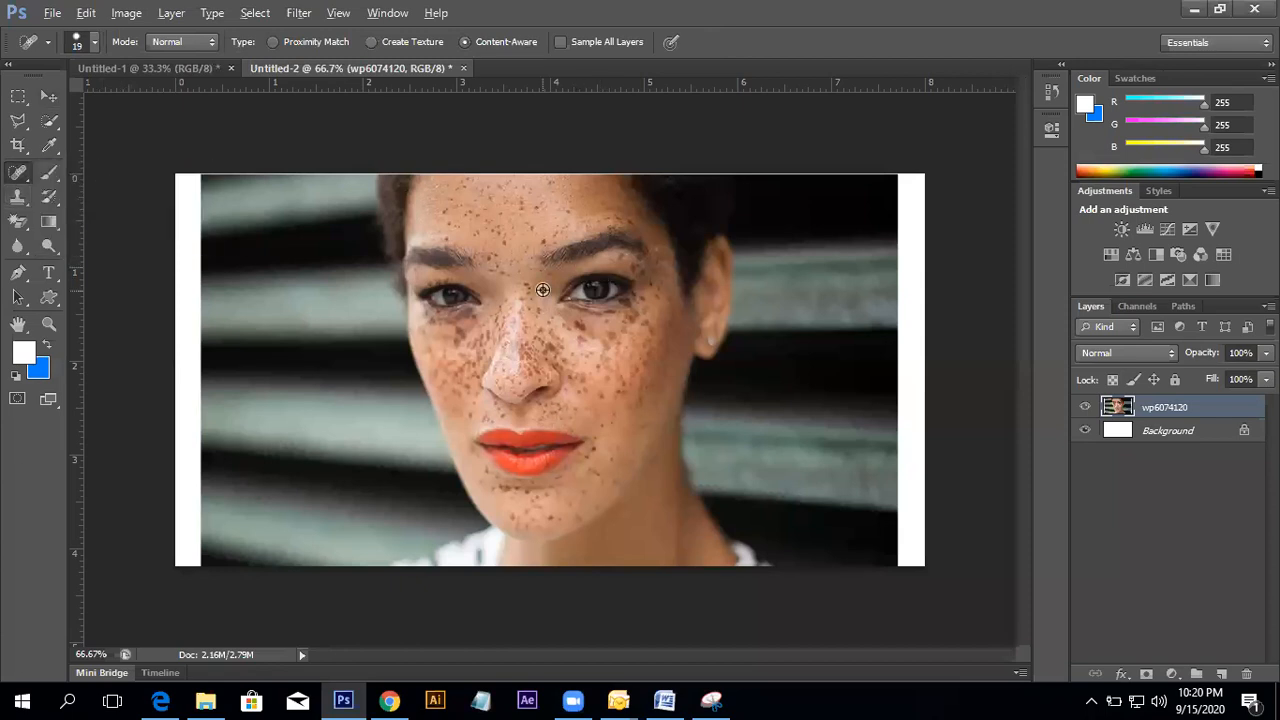
- Examine the freckles on the forehead and nose up close, and look at the source photo in Chrome before returning to Photoshop
{"action": "scroll", "coordinate": [530, 229], "scroll_direction": "up", "scroll_amount": 3}
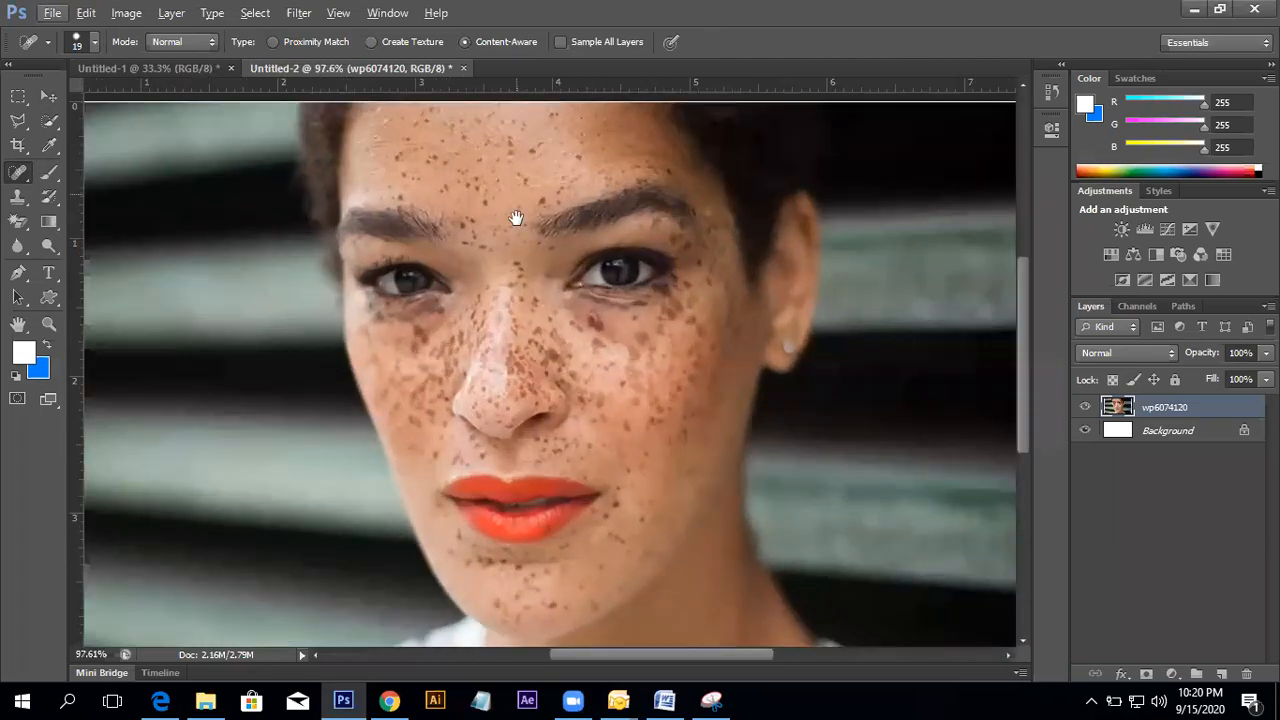
{"action": "scroll", "coordinate": [527, 224], "scroll_direction": "up", "scroll_amount": 3}
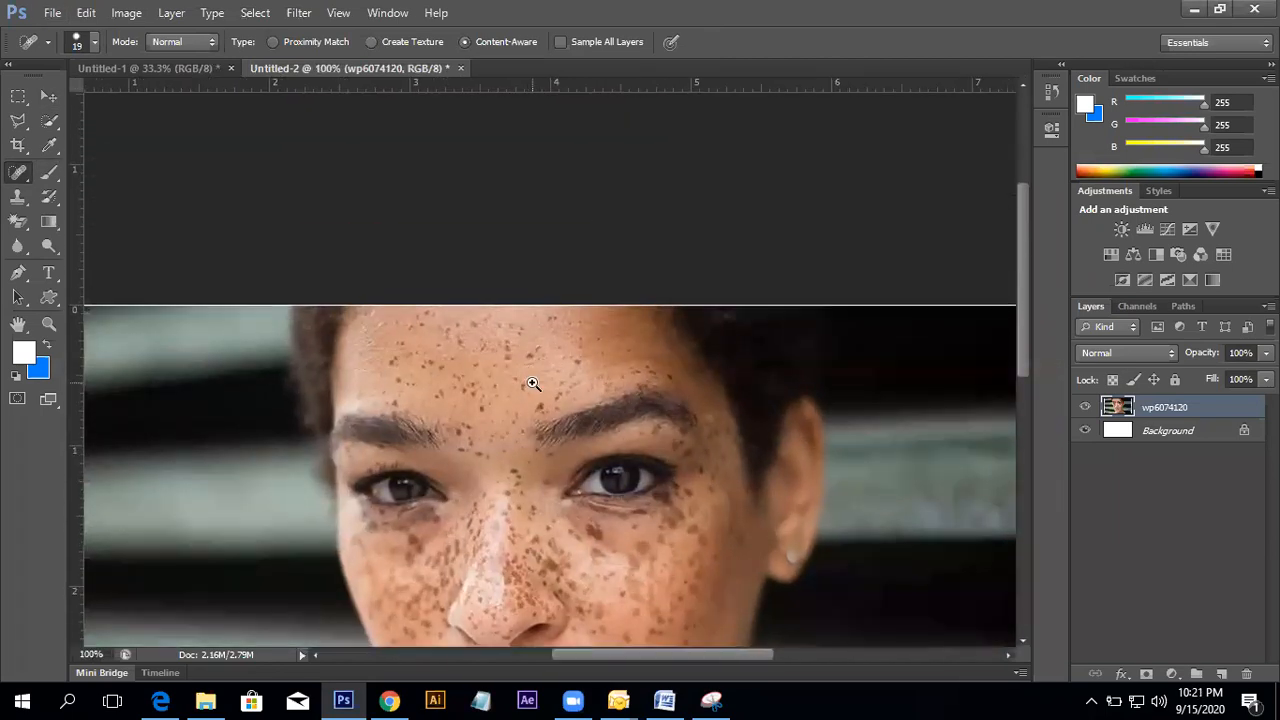
{"action": "scroll", "coordinate": [533, 385], "scroll_direction": "up", "scroll_amount": 2}
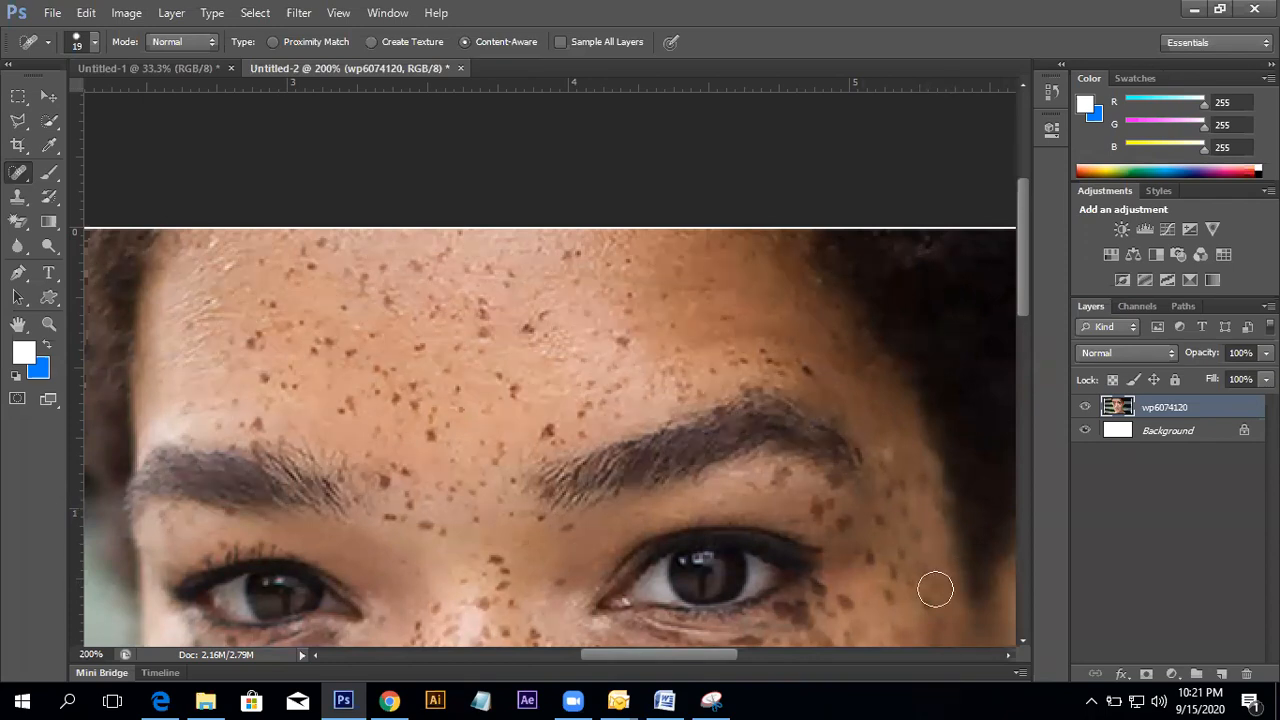
{"action": "left_click", "coordinate": [1194, 9]}
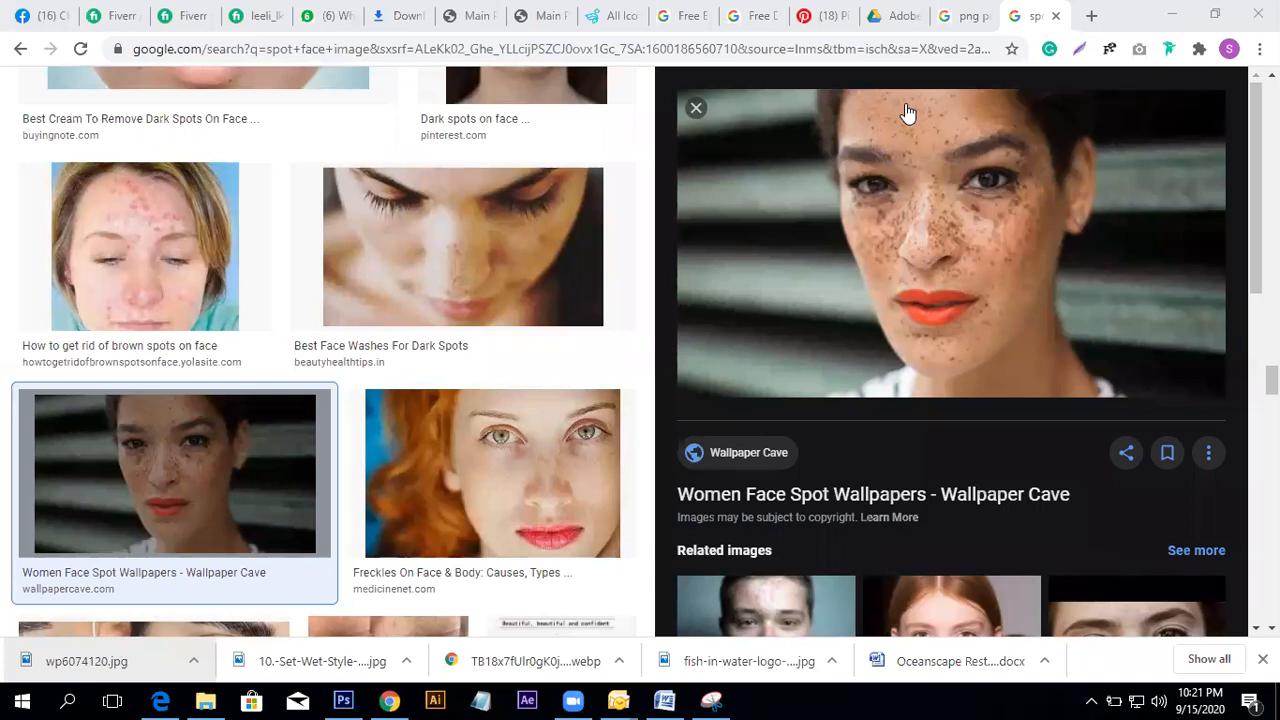
{"action": "left_click", "coordinate": [341, 700]}
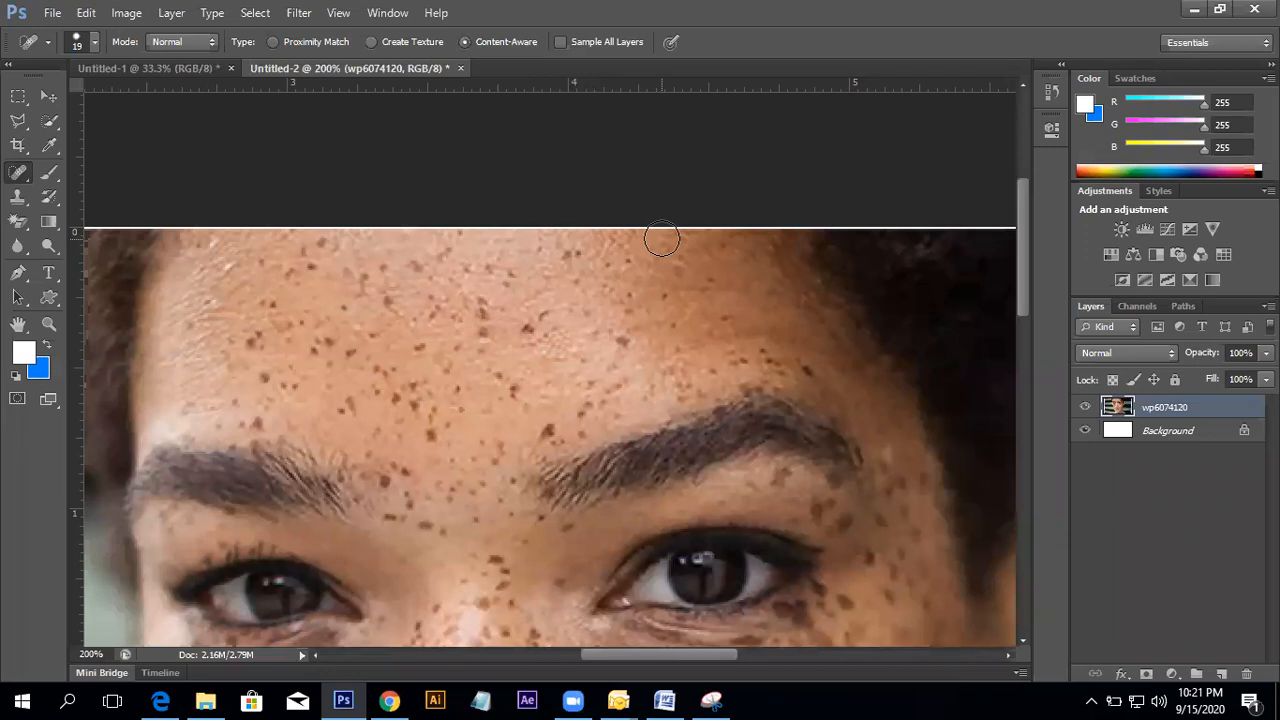
{"action": "key", "text": "ctrl+alt+z"}
{"action": "left_click", "coordinate": [610, 391], "text": "alt"}
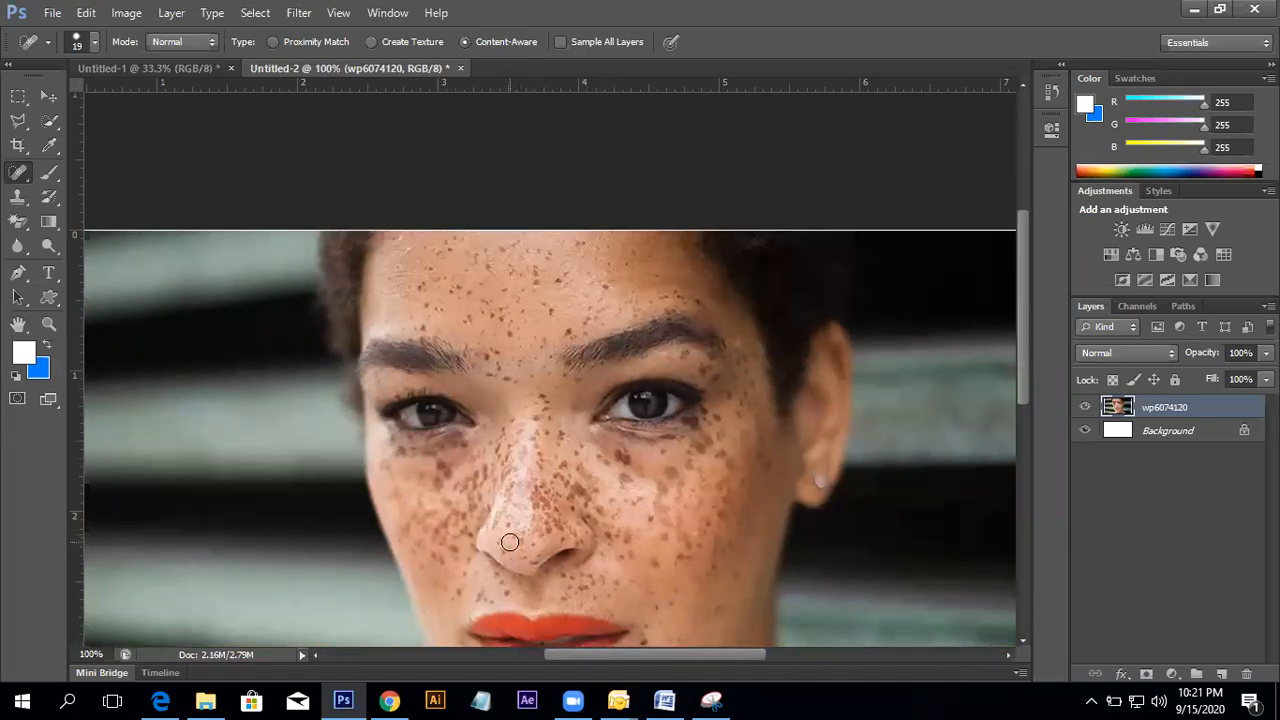
{"action": "mouse_move", "coordinate": [619, 499]}
{"action": "left_mouse_down"}
{"action": "mouse_move", "coordinate": [680, 277]}
{"action": "mouse_move", "coordinate": [611, 531]}
{"action": "left_mouse_up"}
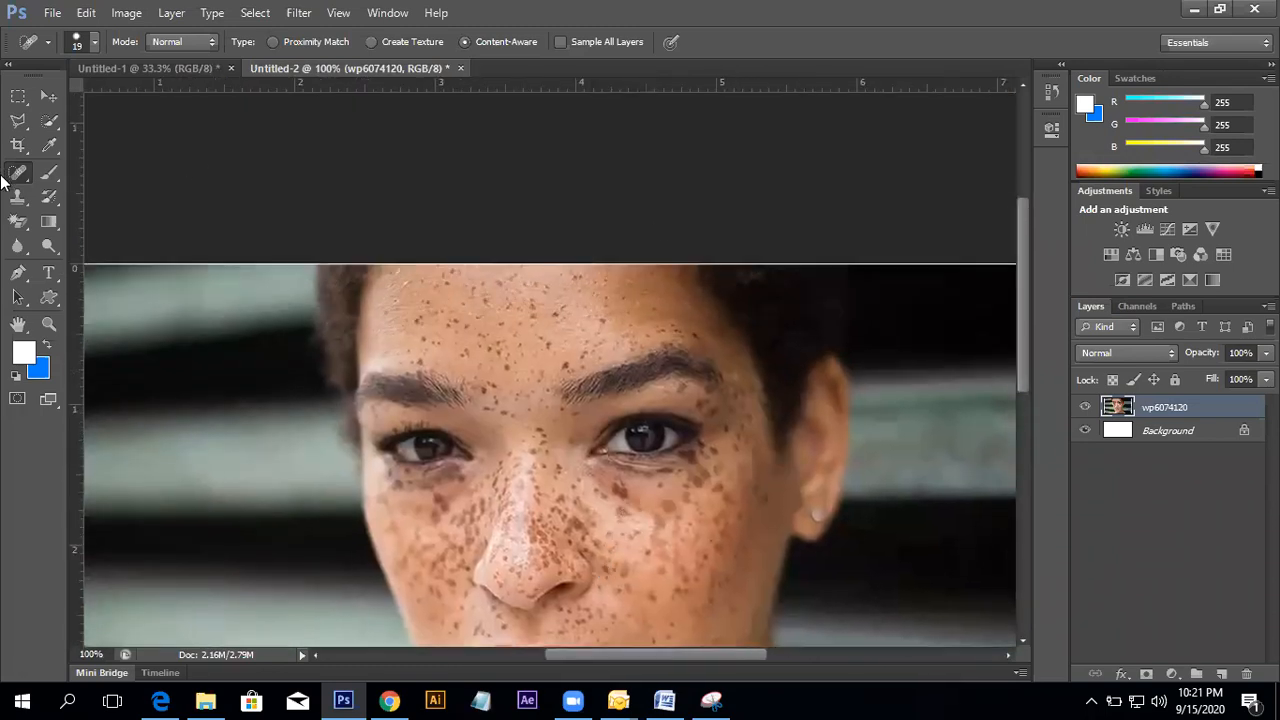
- Check the rasterize option of the wp6074120 layer and the group of healing tools, keeping the Spot Healing Brush active
{"action": "right_click", "coordinate": [1203, 410]}
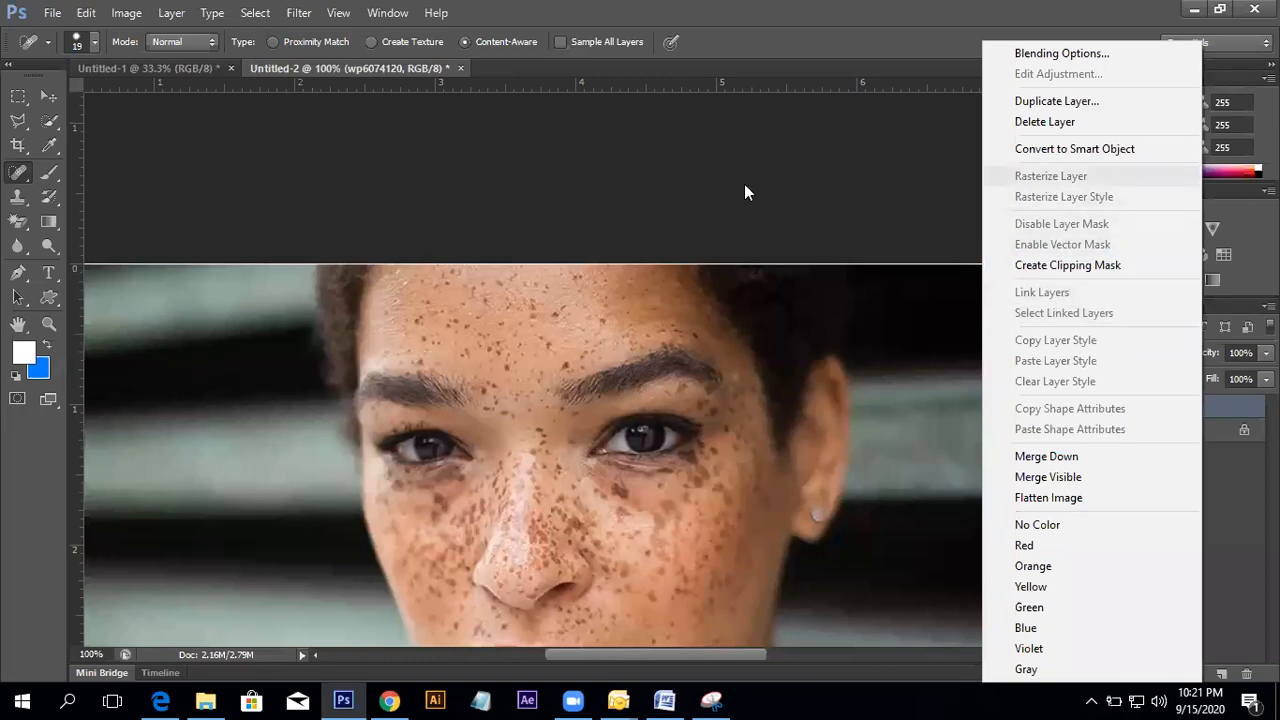
{"action": "left_click", "coordinate": [17, 174]}
{"action": "right_click", "coordinate": [28, 175]}
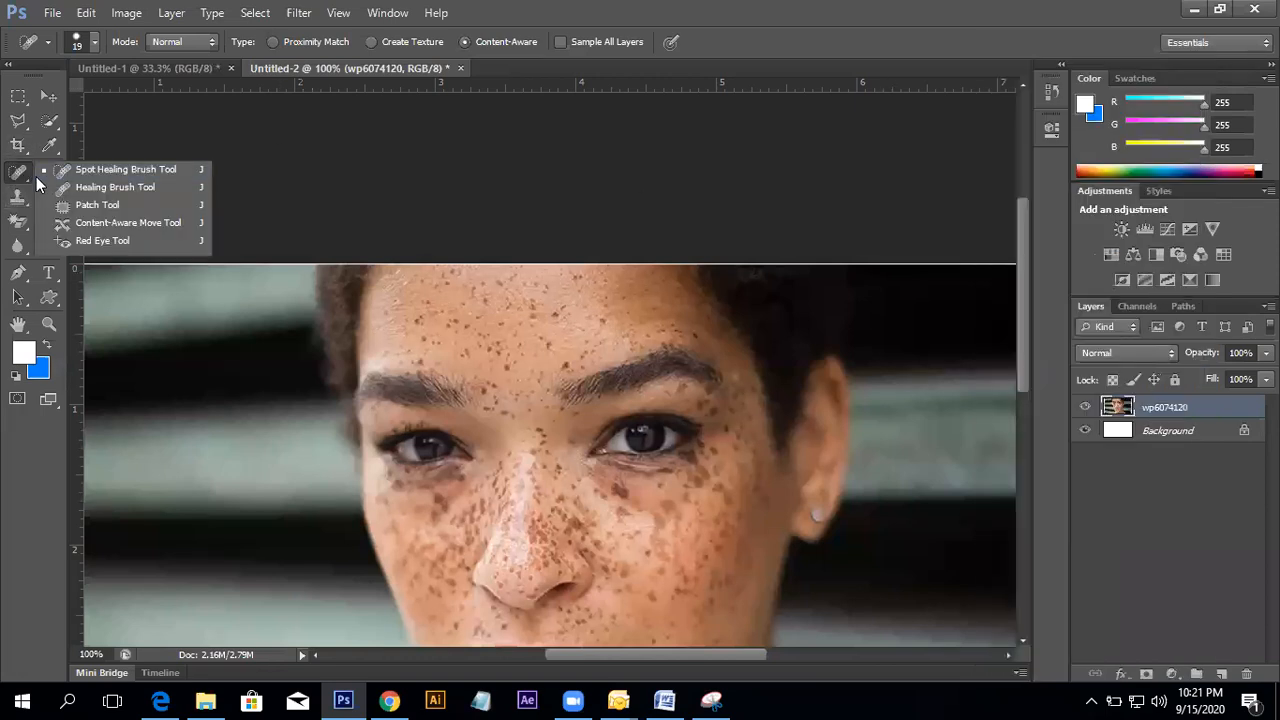
{"action": "left_click", "coordinate": [89, 172]}
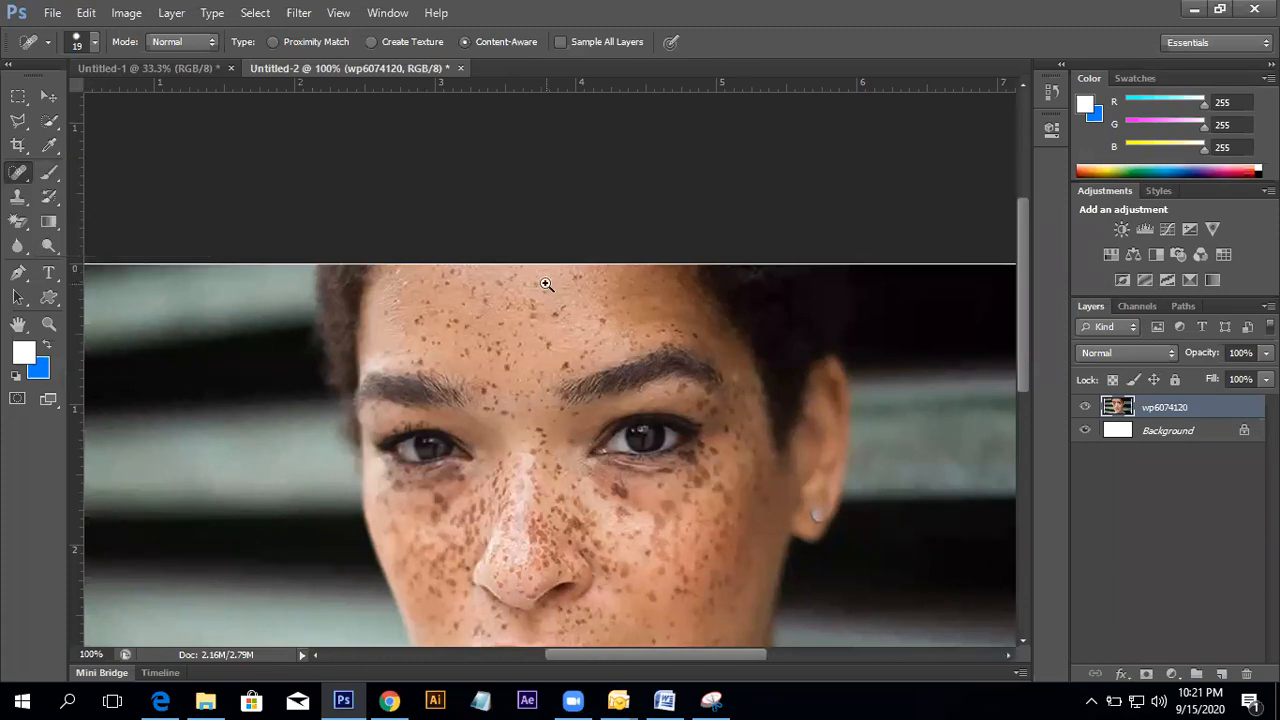
- Inspect the forehead spots at 300% magnification and return to viewing the whole photo at 66.67%
{"action": "left_click", "coordinate": [550, 326], "text": "ctrl"}
{"action": "left_click", "coordinate": [557, 325], "text": "ctrl"}
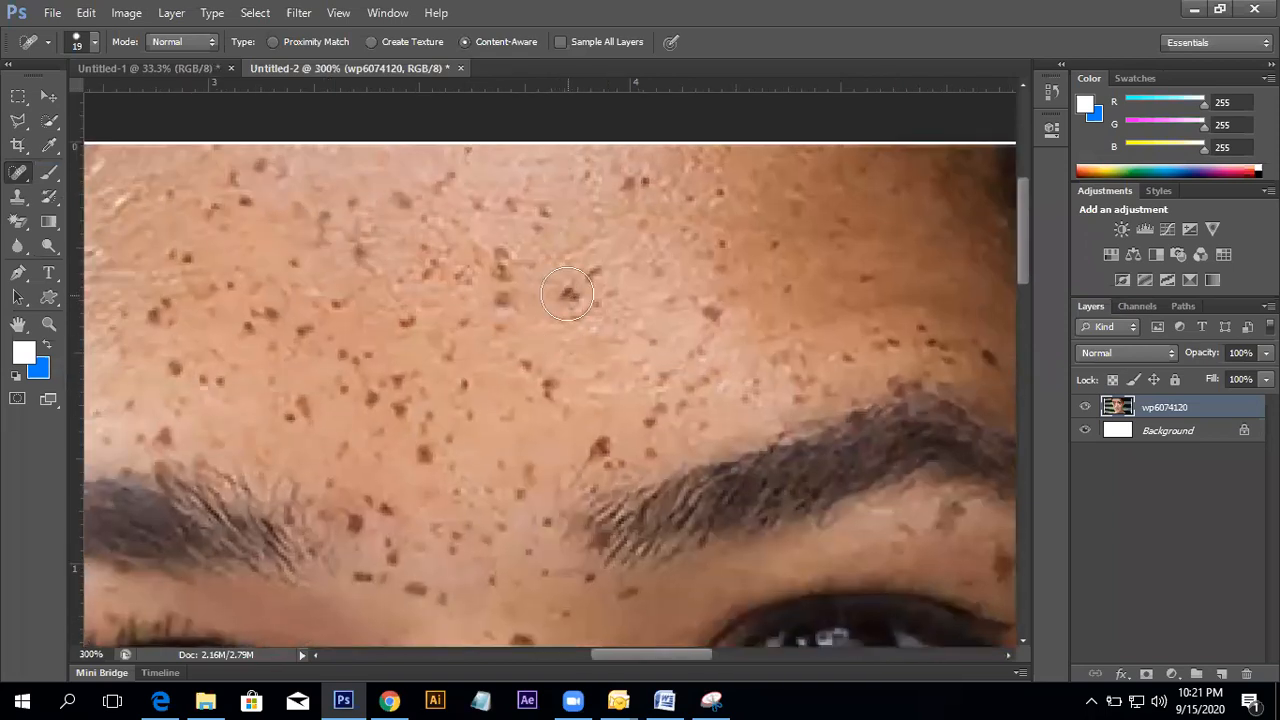
{"action": "left_click", "coordinate": [682, 219], "text": "ctrl+alt"}
{"action": "left_click", "coordinate": [682, 219], "text": "ctrl+alt"}
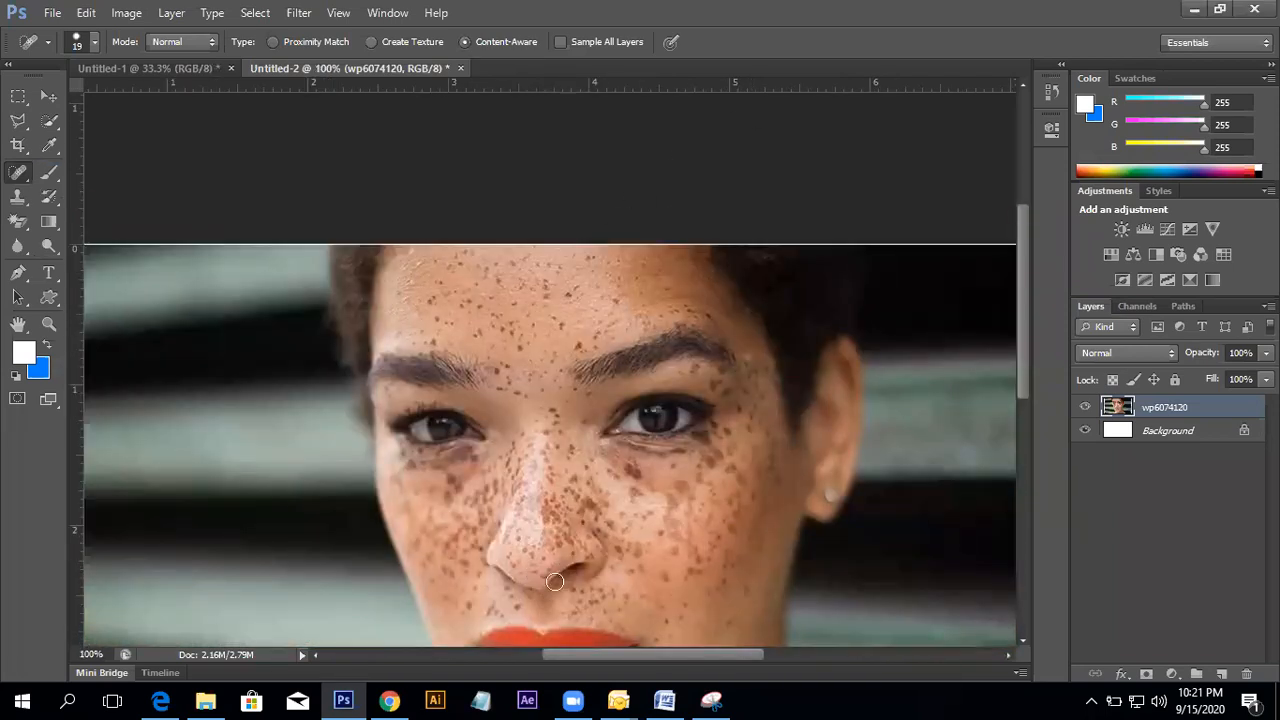
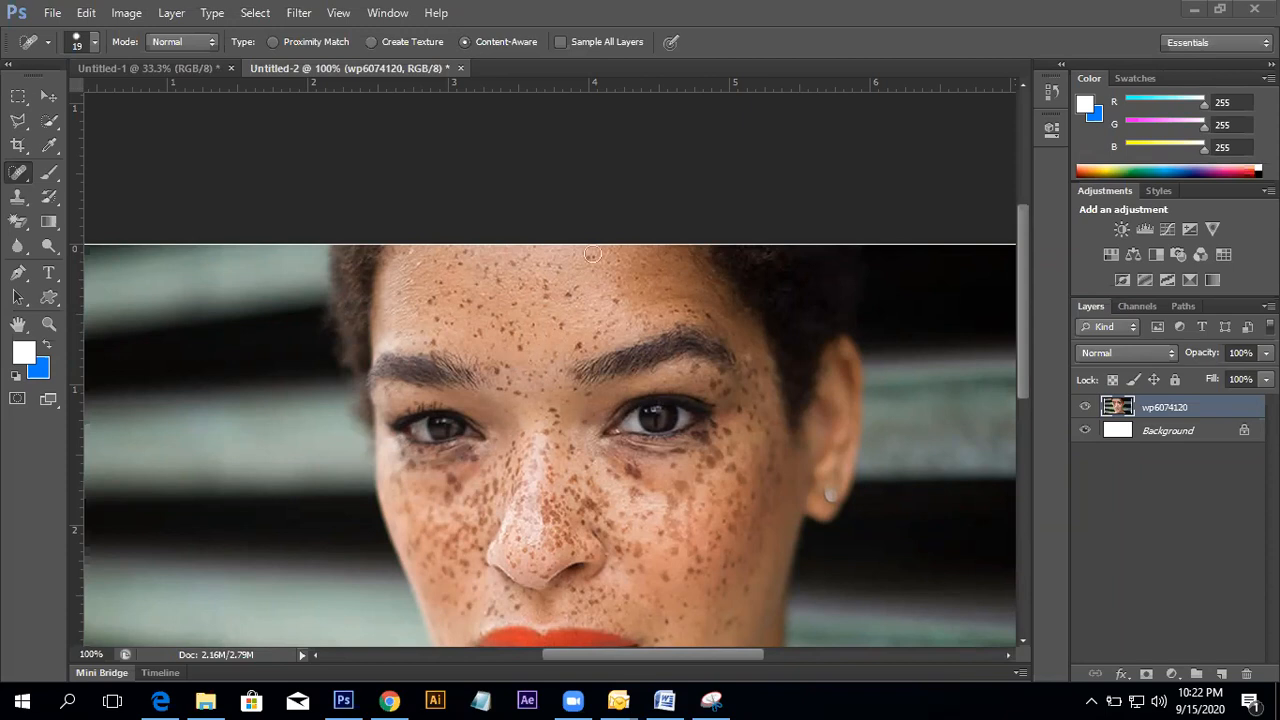
{"action": "left_click", "coordinate": [616, 326], "text": "alt"}
{"action": "scroll", "coordinate": [616, 326], "scroll_direction": "down", "scroll_amount": 1}
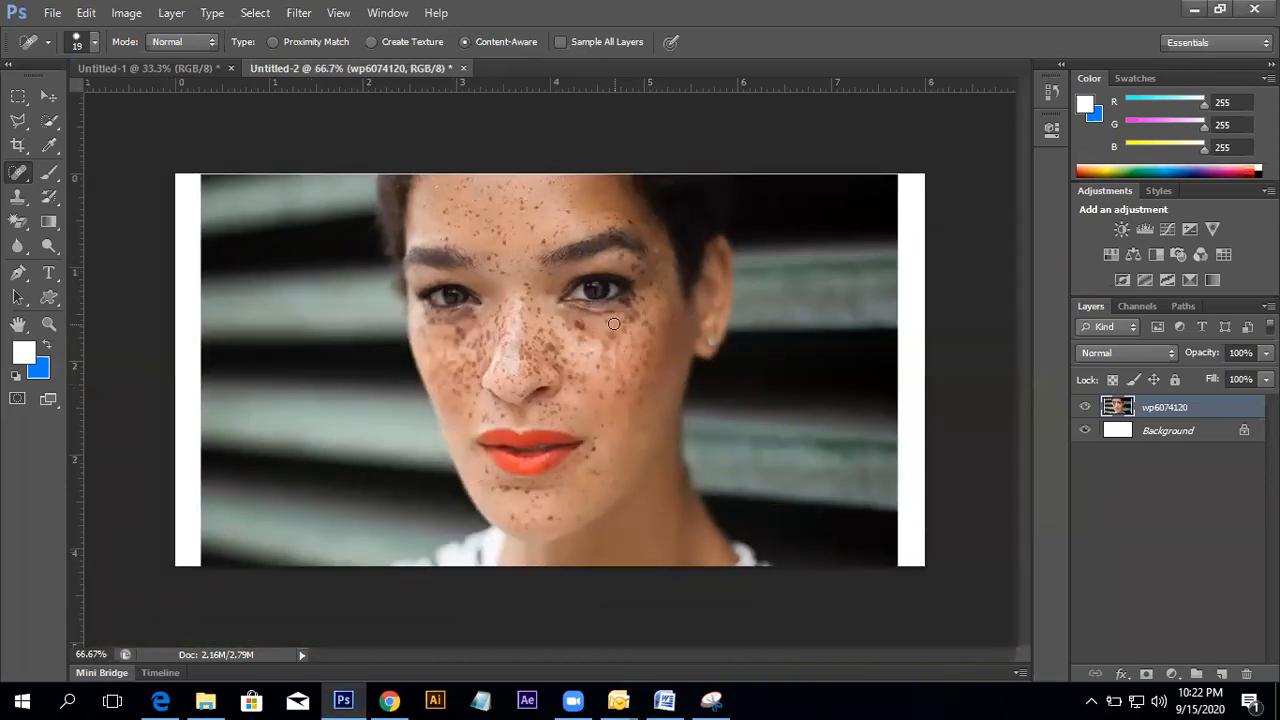
- Try larger and smaller sizes for the Spot Healing Brush over the face and leave the brush size at 20 px
{"action": "scroll", "coordinate": [532, 274], "scroll_direction": "up", "scroll_amount": 1}
{"action": "key", "text": "bracketright"}
{"action": "key", "text": "bracketright"}
{"action": "key", "text": "bracketright"}
{"action": "key", "text": "bracketright"}
{"action": "key", "text": "bracketright"}
{"action": "key", "text": "bracketleft"}
{"action": "key", "text": "bracketleft"}
{"action": "key", "text": "bracketleft"}
{"action": "key", "text": "bracketleft"}
{"action": "key", "text": "bracketleft"}
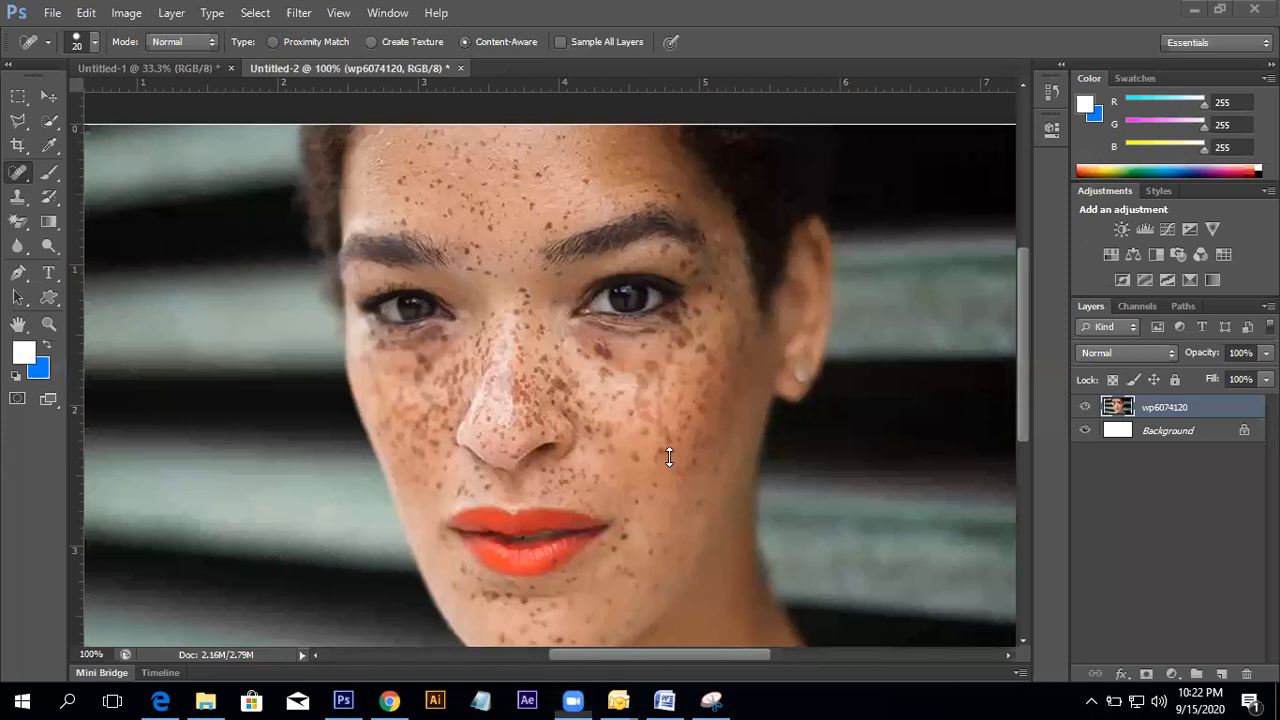
{"action": "left_click", "coordinate": [498, 220]}
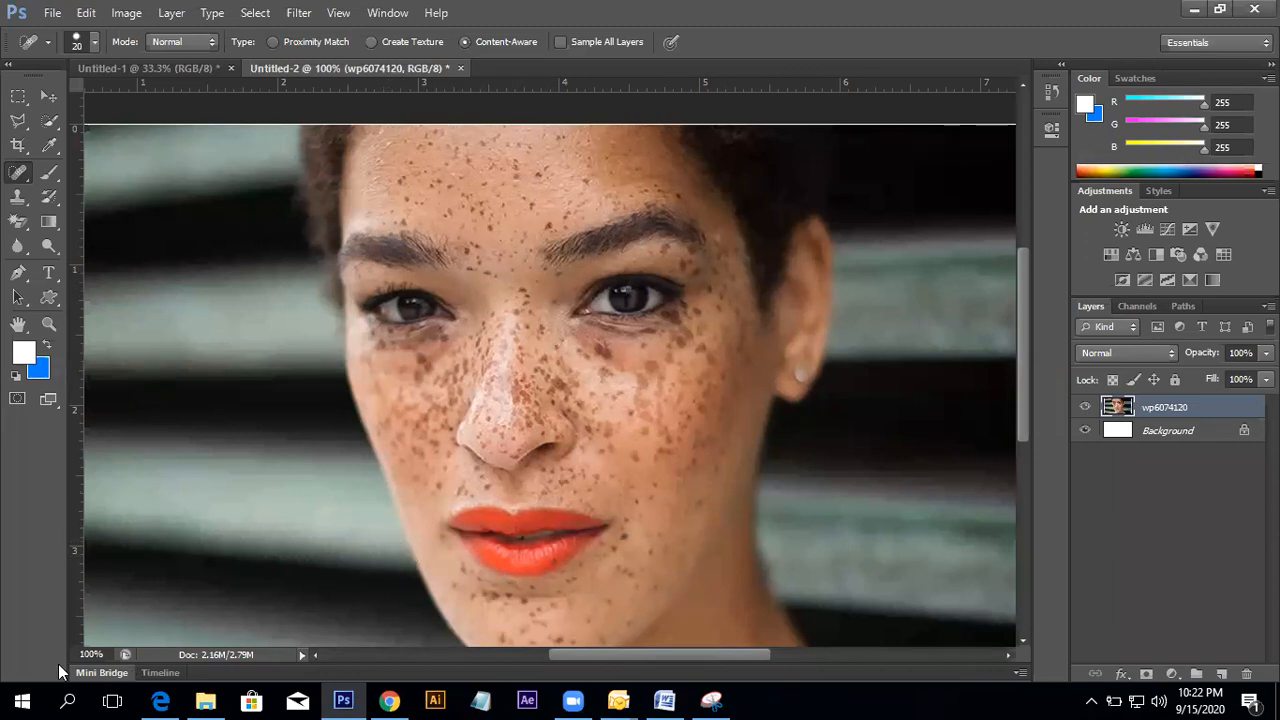
- Raise the photo's magnification in small increments through 103% and 106% to 110%, and return it to 100%
{"action": "left_click", "coordinate": [86, 652]}
{"action": "key", "text": "alt"}
{"action": "key", "text": "Up"}
{"action": "key", "text": "Up"}
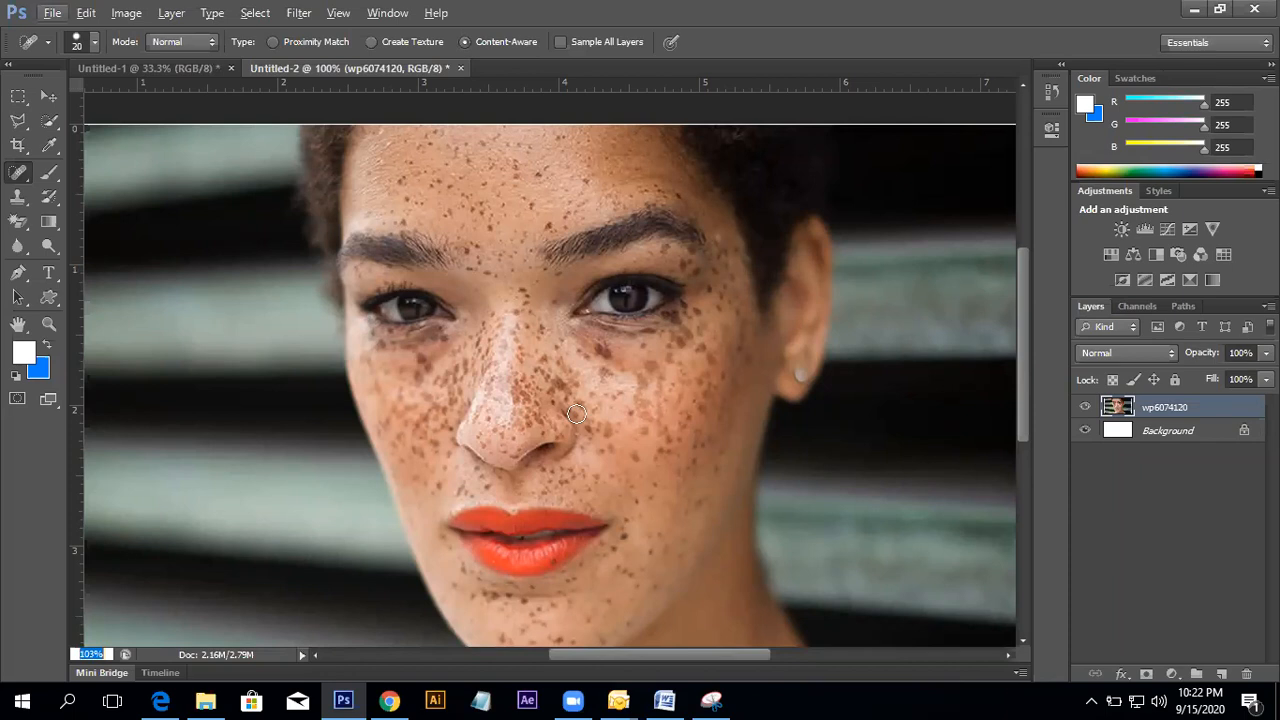
{"action": "left_click", "coordinate": [852, 96]}
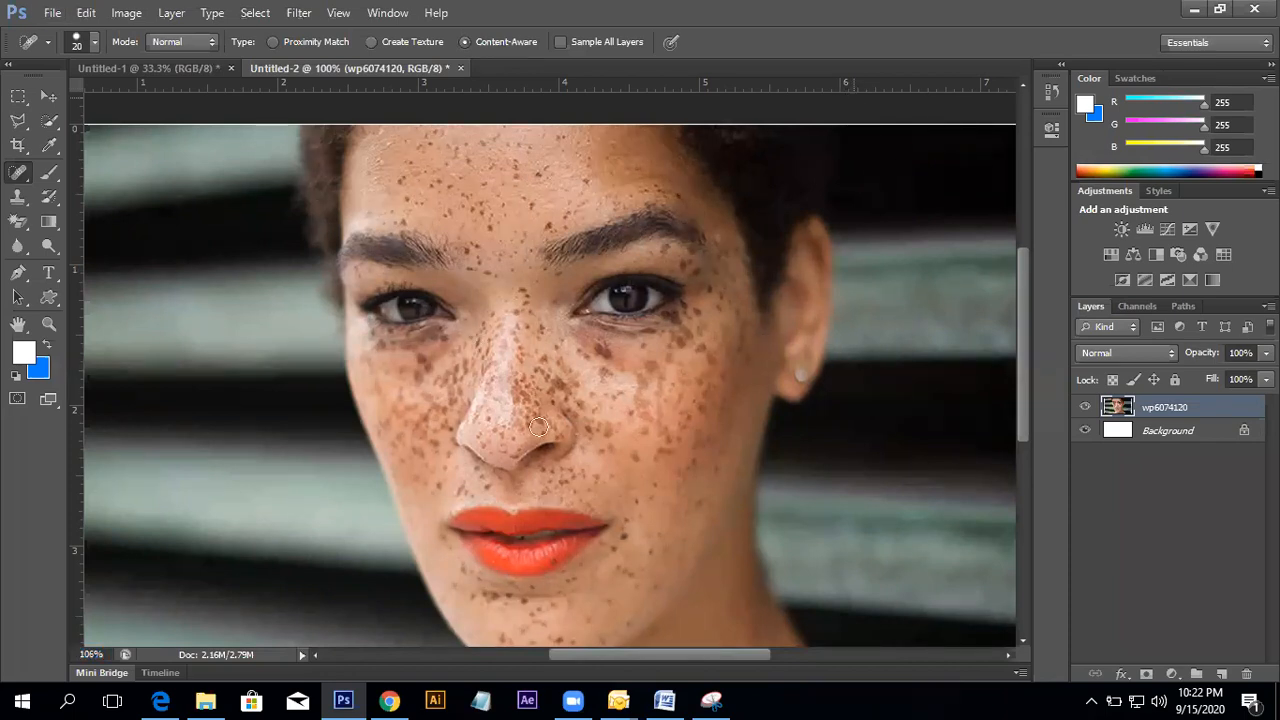
{"action": "scroll", "coordinate": [538, 427], "scroll_direction": "up", "scroll_amount": 4}
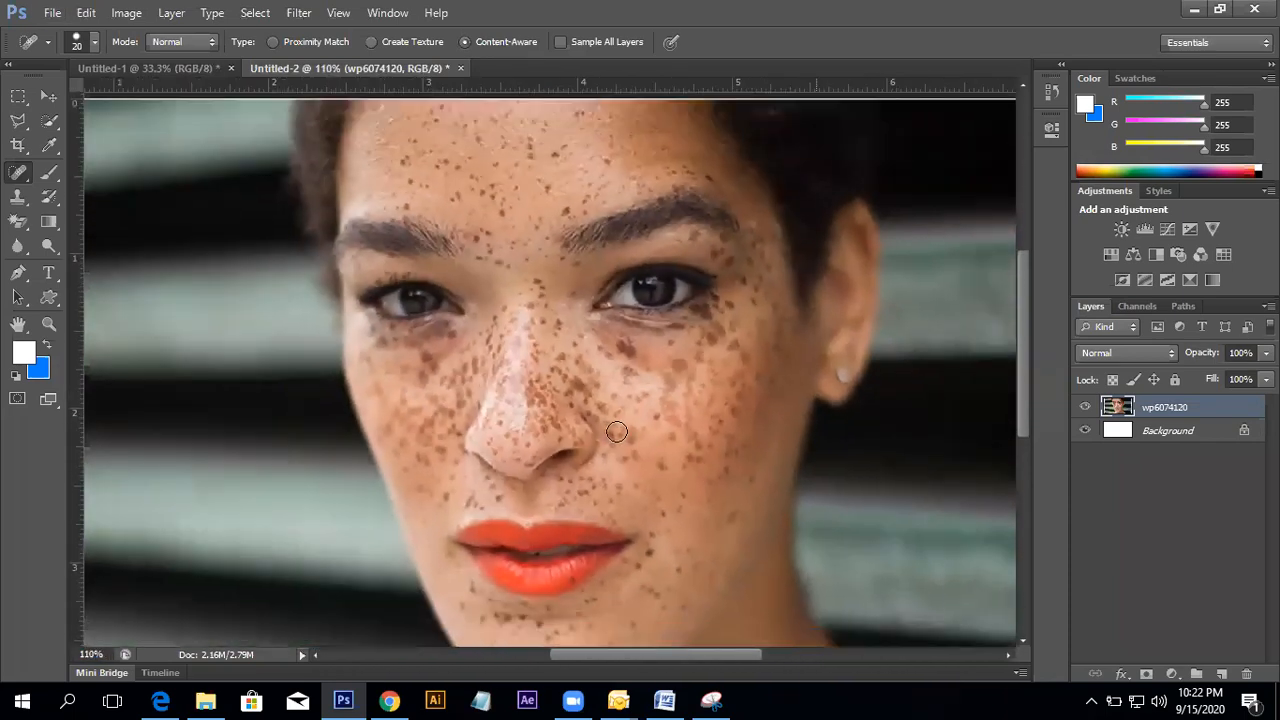
{"action": "scroll", "coordinate": [545, 510], "scroll_direction": "down", "scroll_amount": 3}
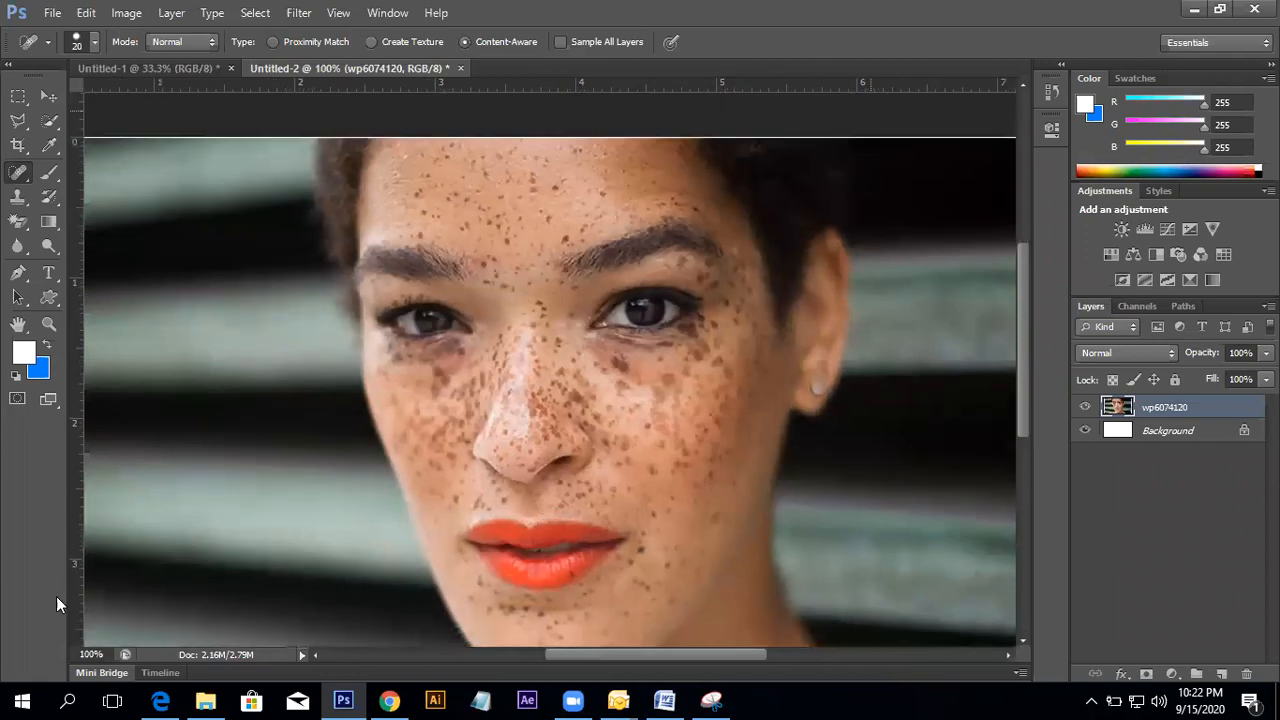
- View the whole photo at 20.12%, inspect the skin's individual pixels at 3200%, and return to actual size at 100%
{"action": "left_click", "coordinate": [88, 654]}
{"action": "key", "text": "Return"}
{"action": "scroll", "coordinate": [593, 342], "scroll_direction": "down", "scroll_amount": 10}
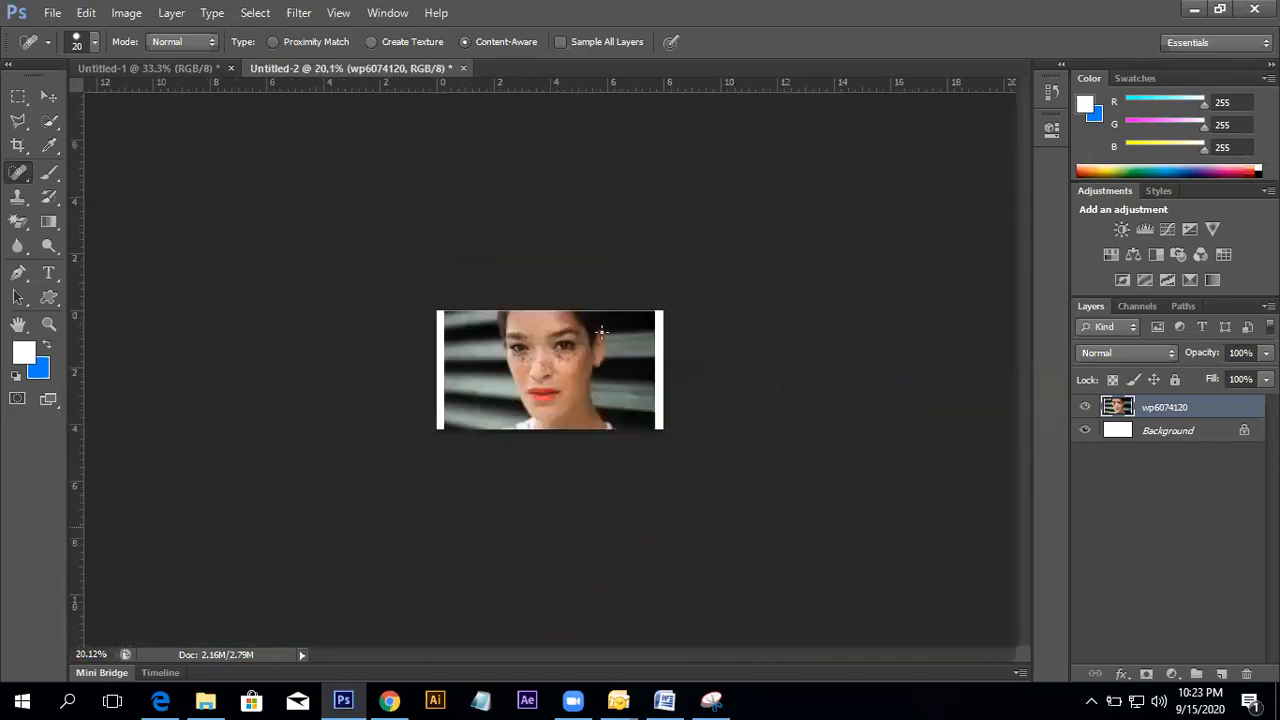
{"action": "key", "text": "ctrl+1"}
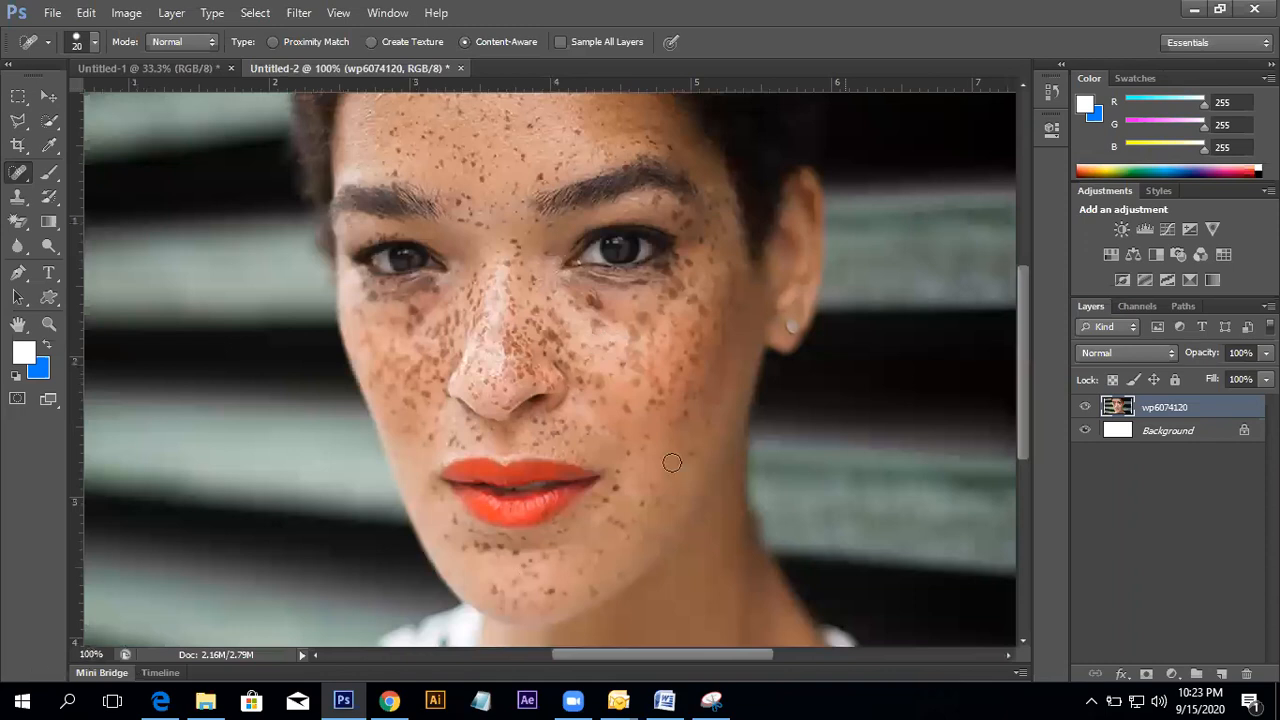
{"action": "scroll", "coordinate": [625, 407], "scroll_direction": "up", "scroll_amount": 7}
{"action": "scroll", "coordinate": [624, 407], "scroll_direction": "up", "scroll_amount": 5}
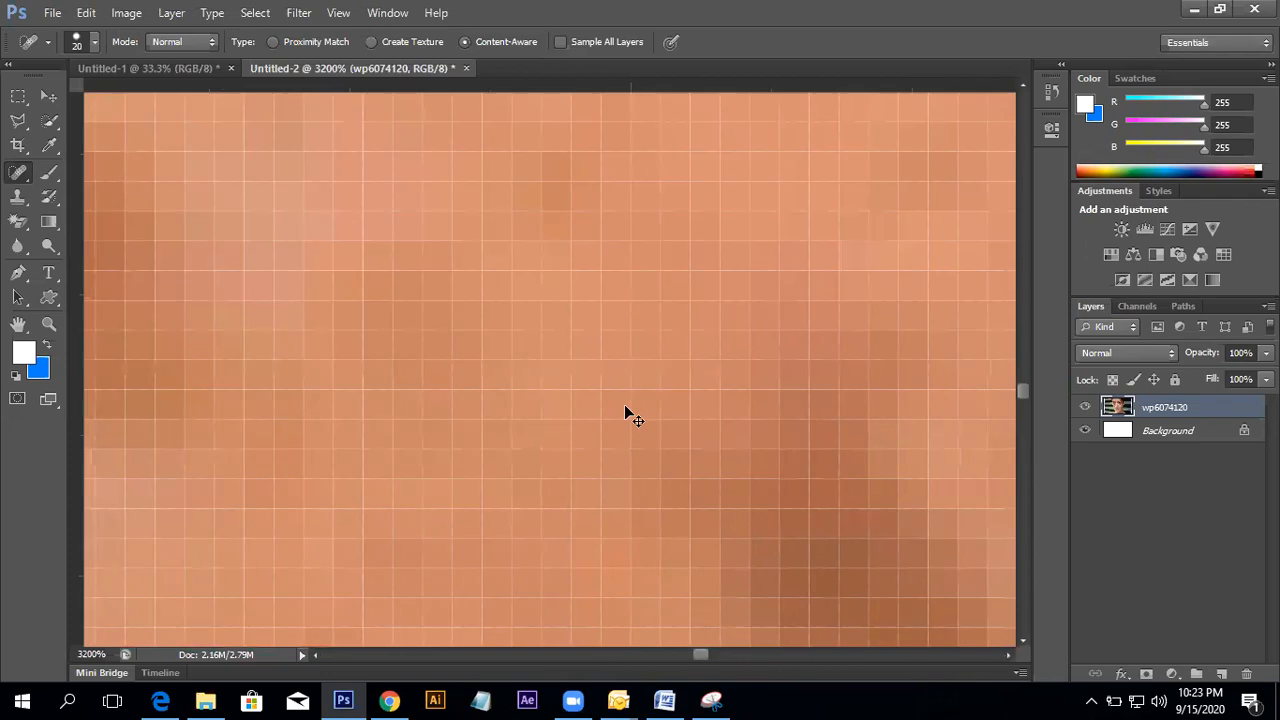
{"action": "key", "text": "ctrl+1"}
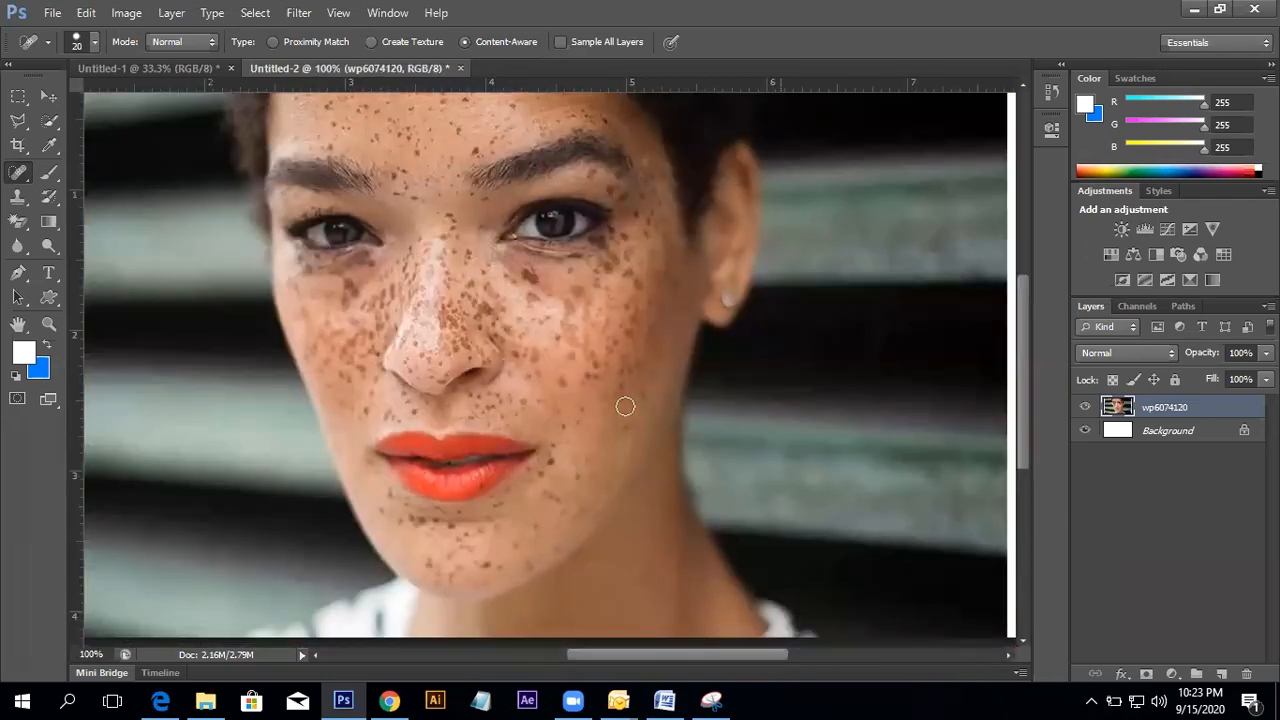
- Examine the freckles across the portrait's face at several zoom levels, returning to 100% with the forehead in view
{"action": "scroll", "coordinate": [625, 406], "scroll_direction": "down", "scroll_amount": 2}
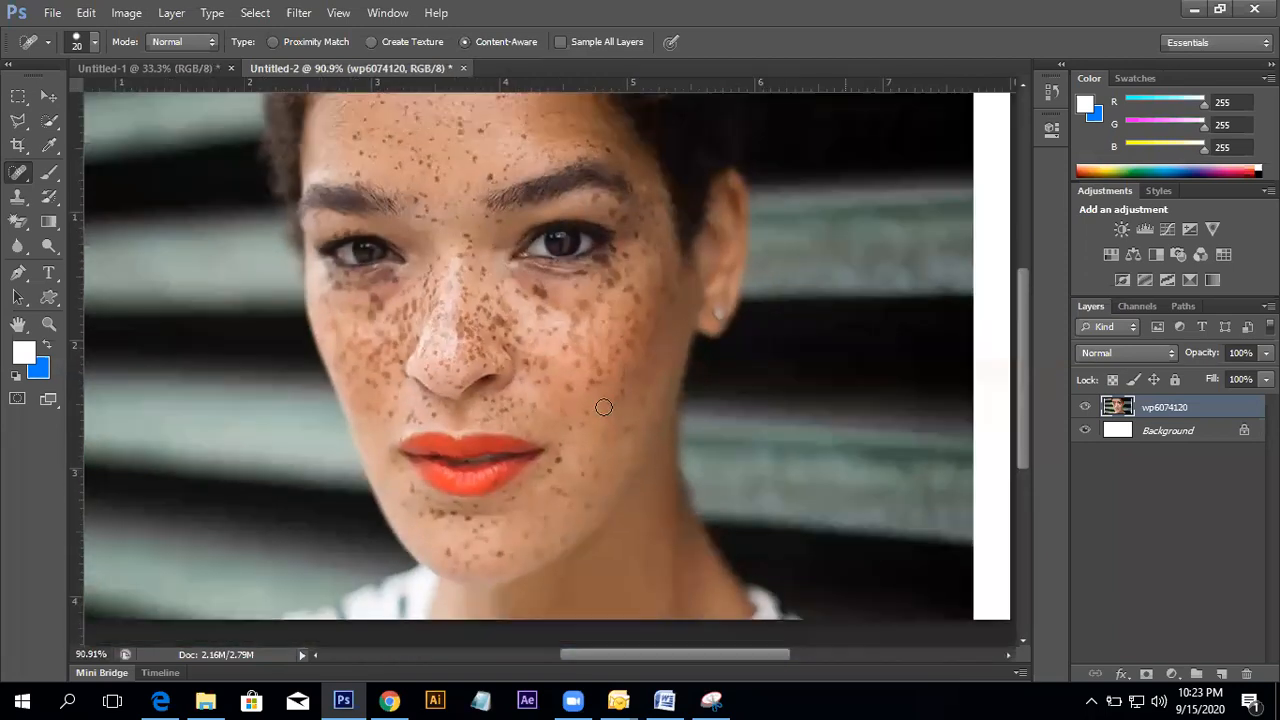
{"action": "scroll", "coordinate": [1026, 383], "scroll_direction": "up", "scroll_amount": 3}
{"action": "scroll", "coordinate": [576, 457], "scroll_direction": "up", "scroll_amount": 1}
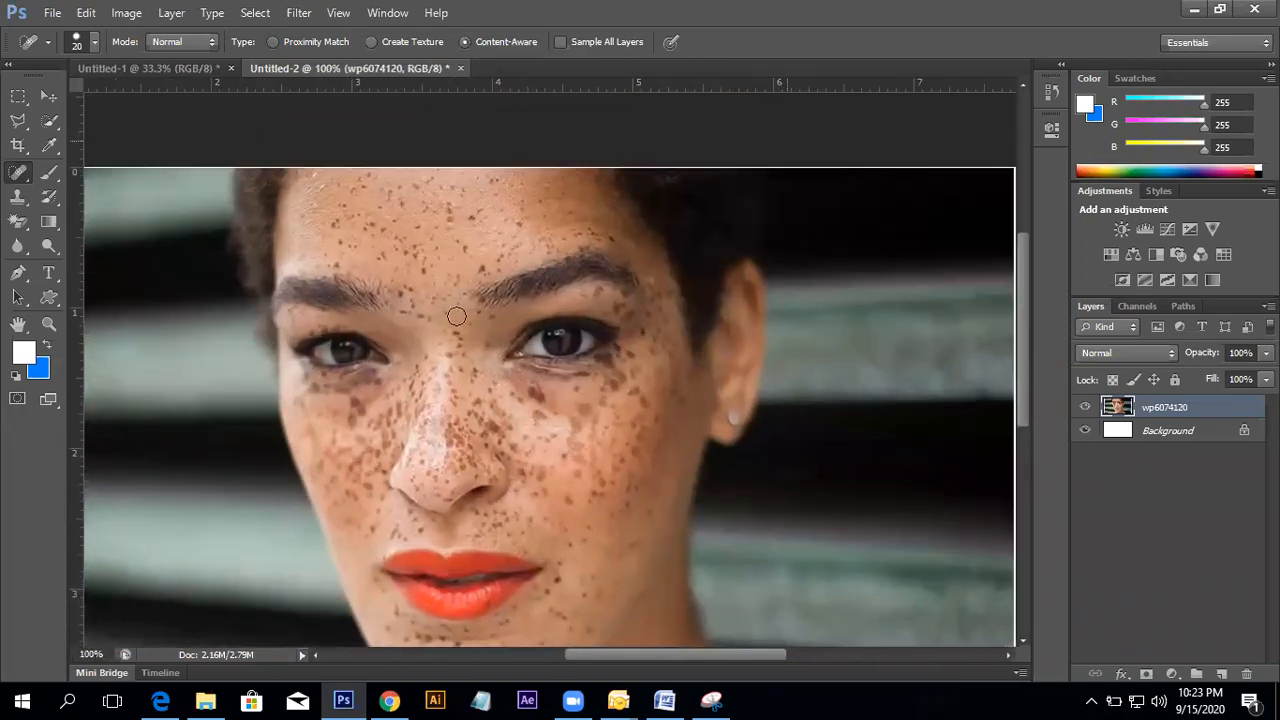
{"action": "scroll", "coordinate": [465, 314], "scroll_direction": "up", "scroll_amount": 1}
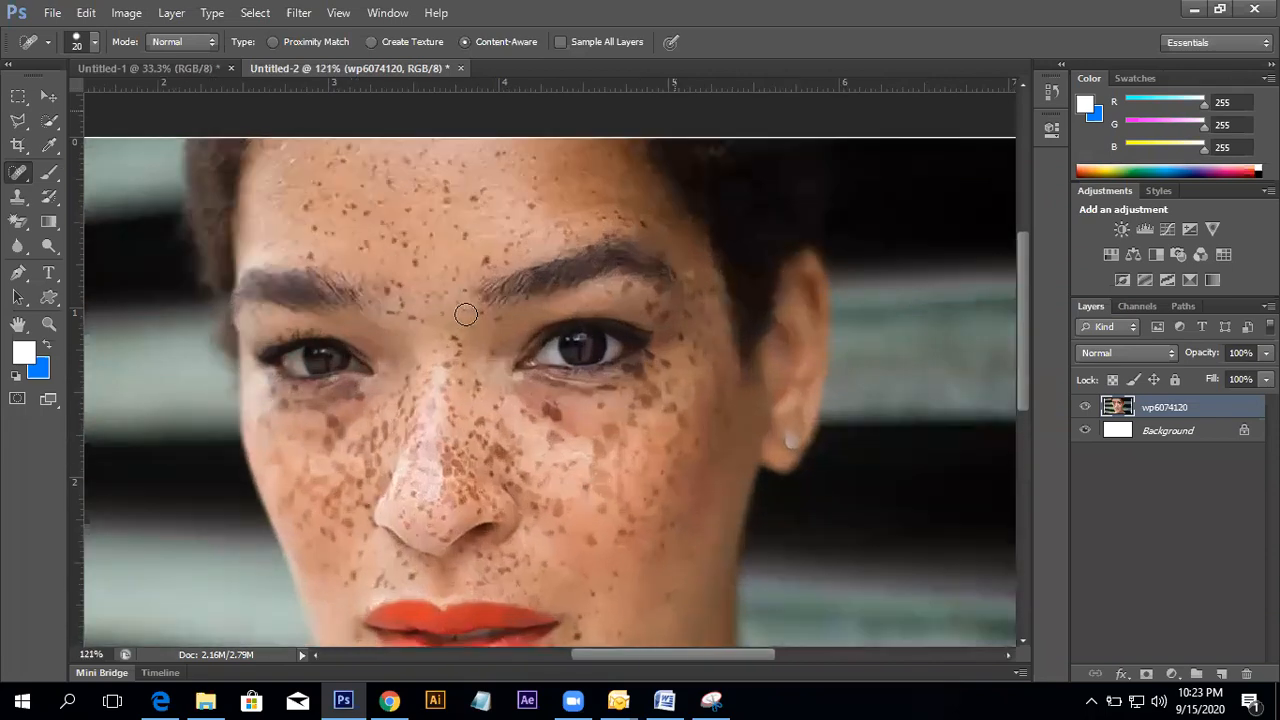
{"action": "scroll", "coordinate": [465, 314], "scroll_direction": "up", "scroll_amount": 1}
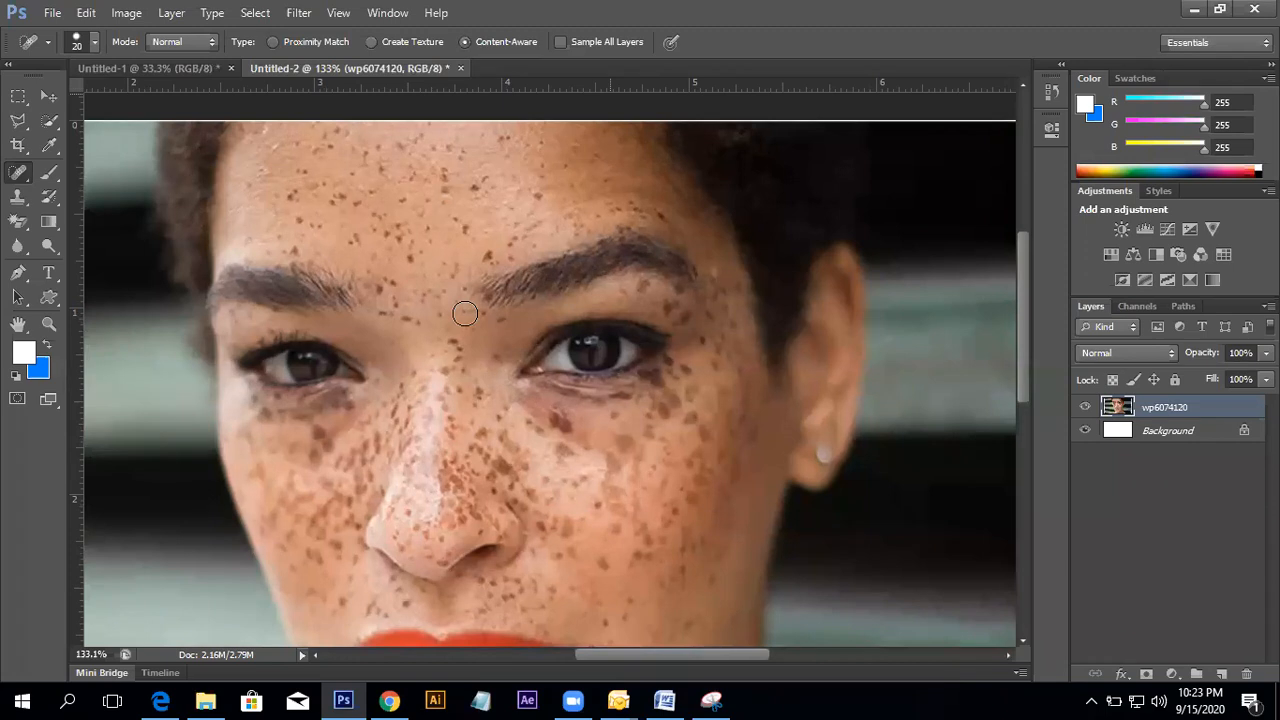
{"action": "scroll", "coordinate": [465, 314], "scroll_direction": "down", "scroll_amount": 3}
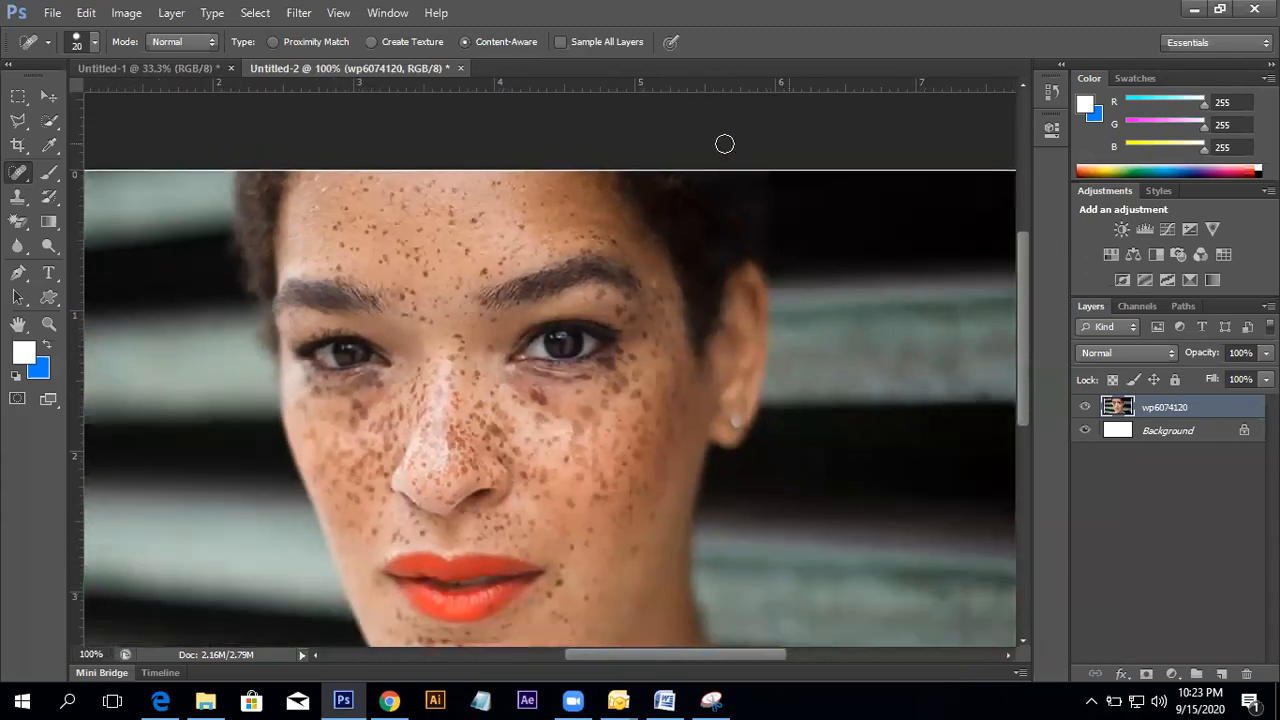
{"action": "left_click", "coordinate": [745, 103]}
{"action": "left_click", "coordinate": [660, 142]}
{"action": "scroll", "coordinate": [521, 424], "scroll_direction": "up", "scroll_amount": 5}
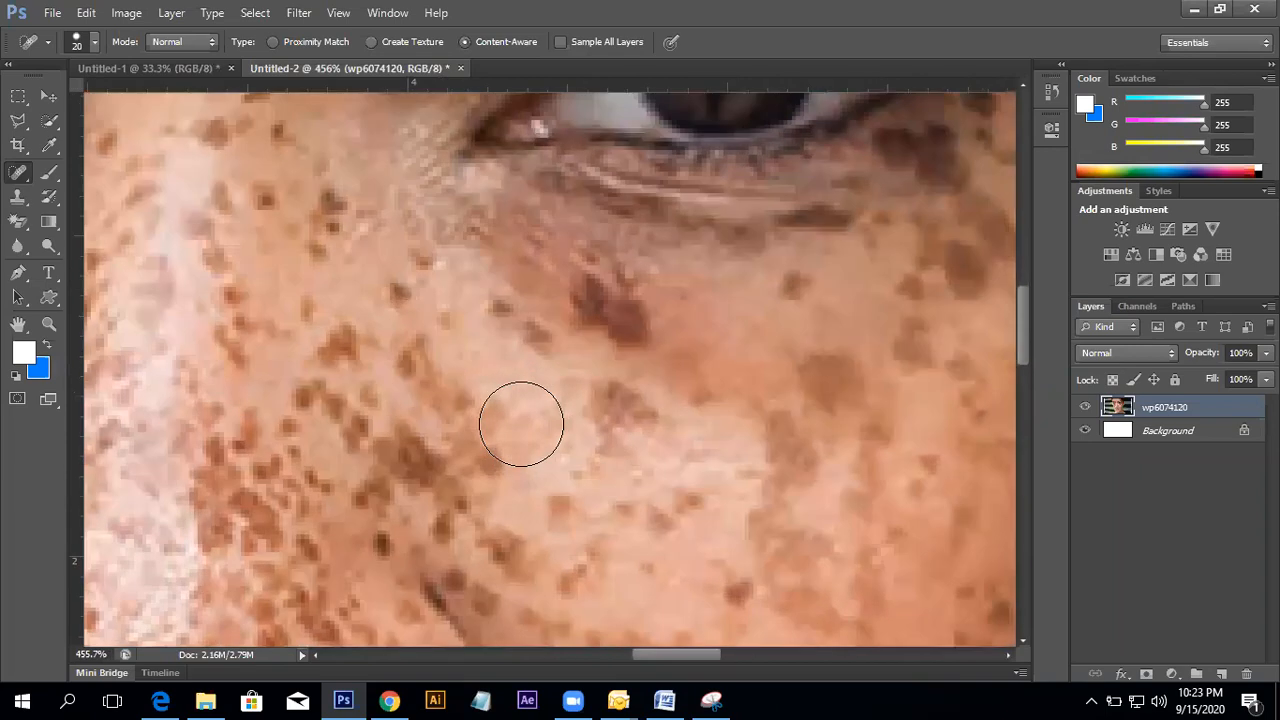
{"action": "scroll", "coordinate": [521, 424], "scroll_direction": "down", "scroll_amount": 5}
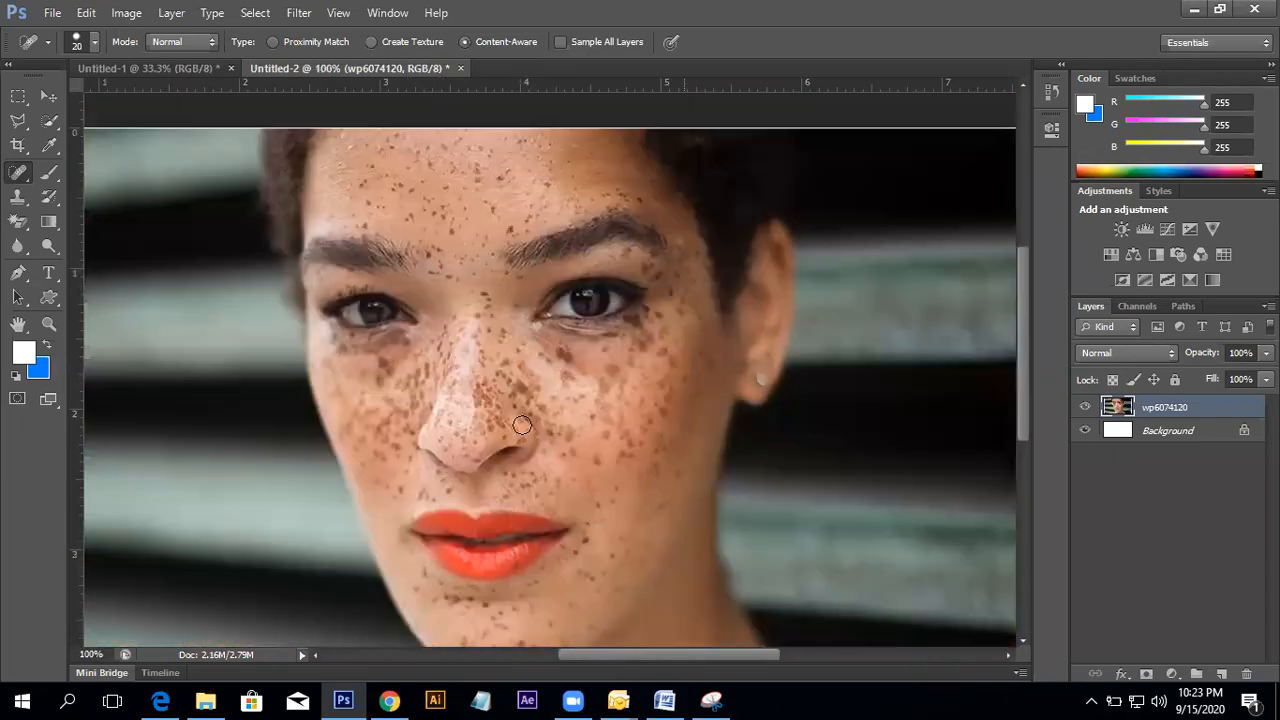
{"action": "scroll", "coordinate": [559, 484], "scroll_direction": "down", "scroll_amount": 6}
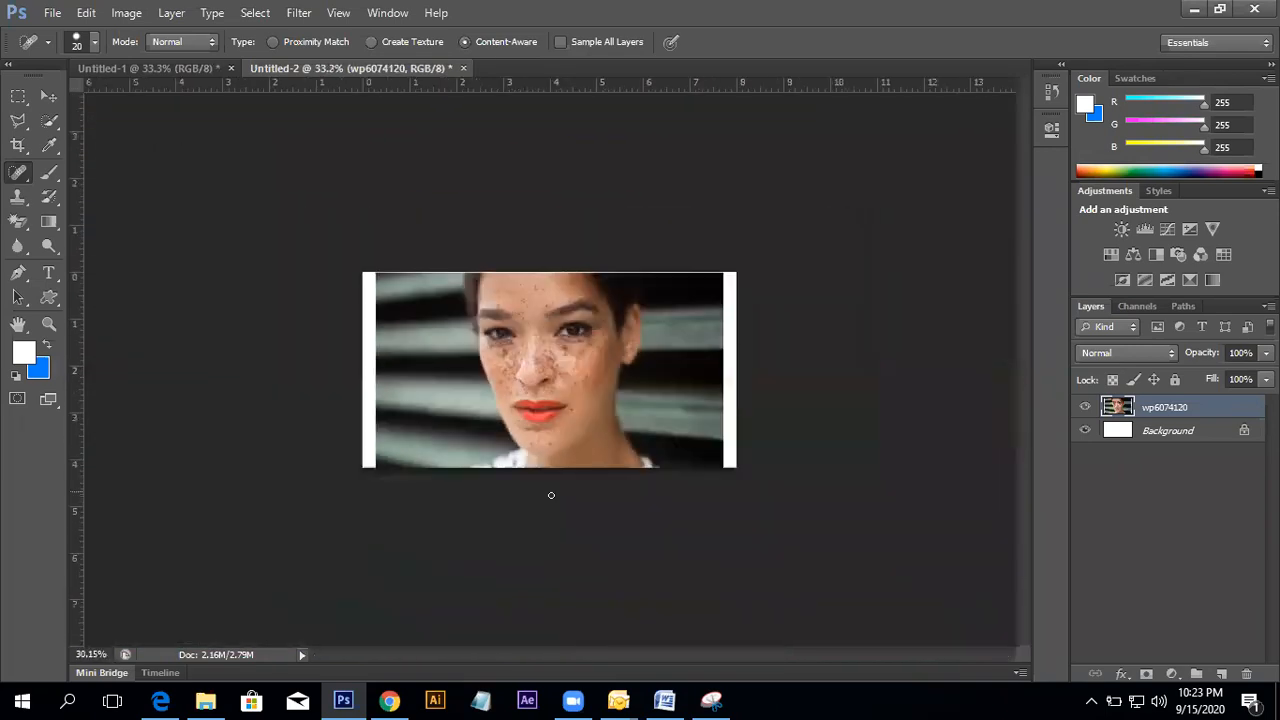
{"action": "scroll", "coordinate": [559, 484], "scroll_direction": "down", "scroll_amount": 3}
{"action": "scroll", "coordinate": [560, 378], "scroll_direction": "down", "scroll_amount": 4}
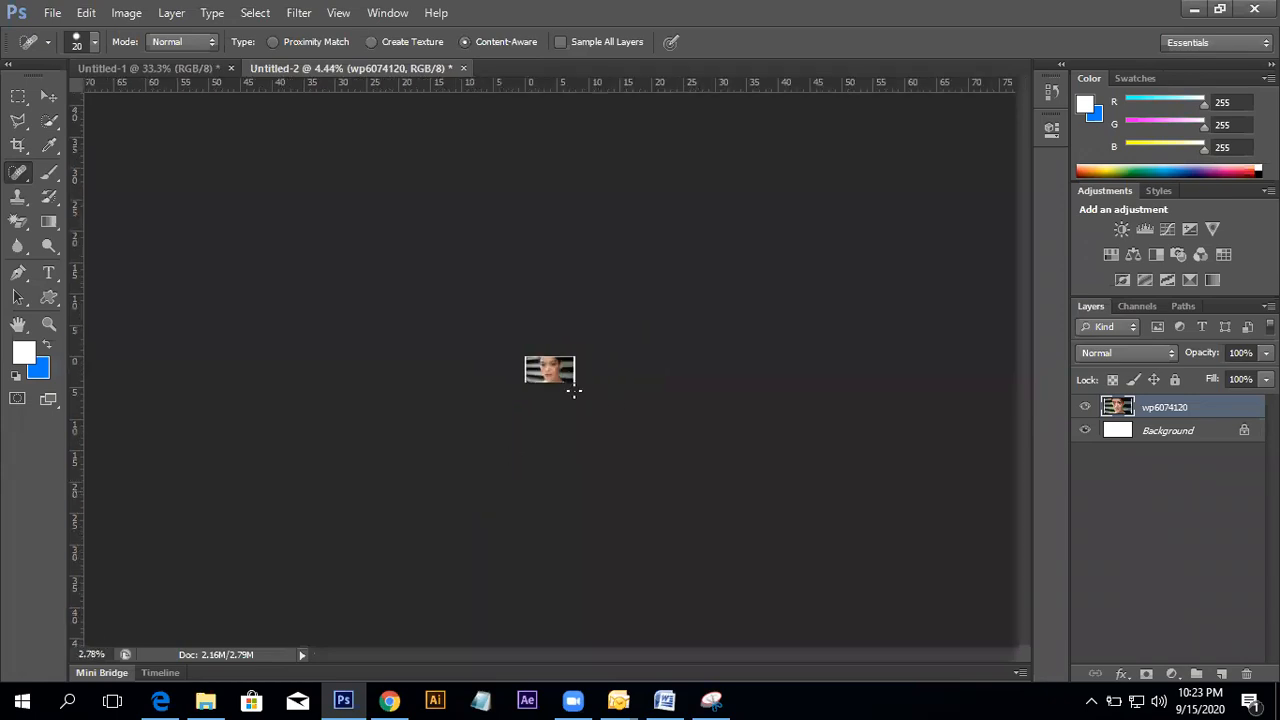
{"action": "scroll", "coordinate": [554, 373], "scroll_direction": "down", "scroll_amount": 3}
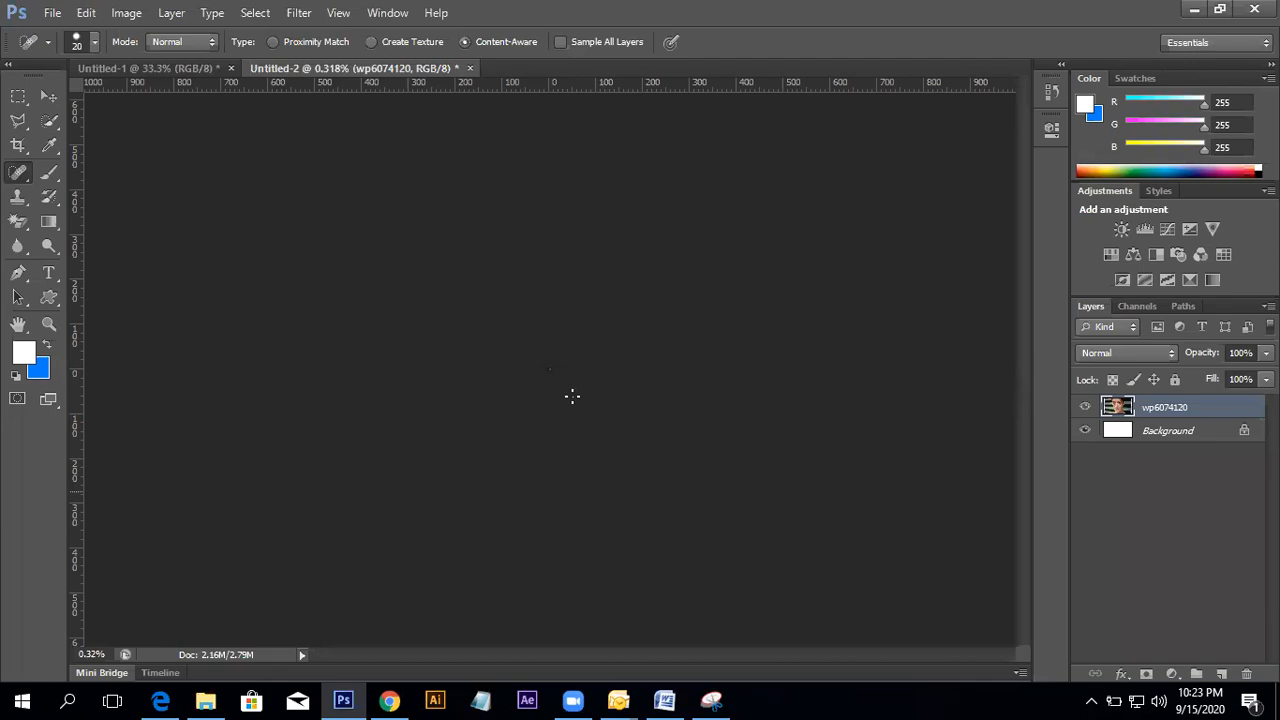
{"action": "key", "text": "ctrl+1"}
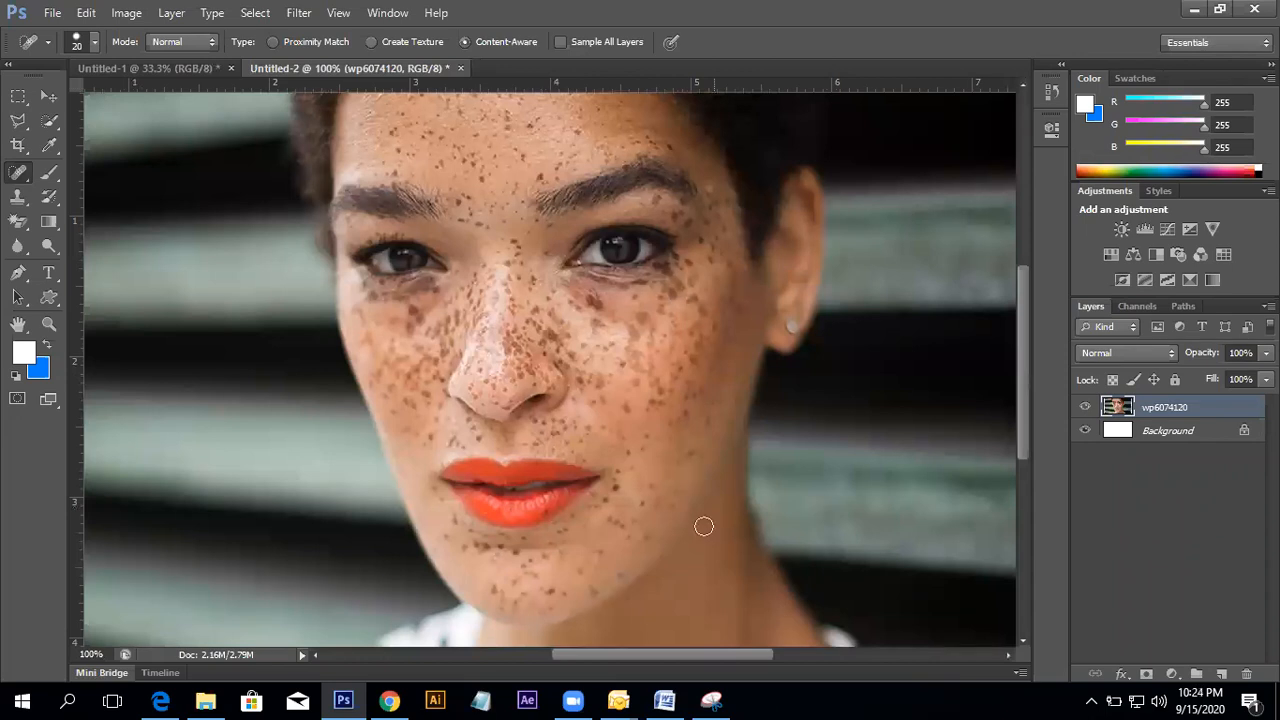
{"action": "scroll", "coordinate": [494, 364], "scroll_direction": "up", "scroll_amount": 1}
{"action": "scroll", "coordinate": [494, 366], "scroll_direction": "down", "scroll_amount": 1}
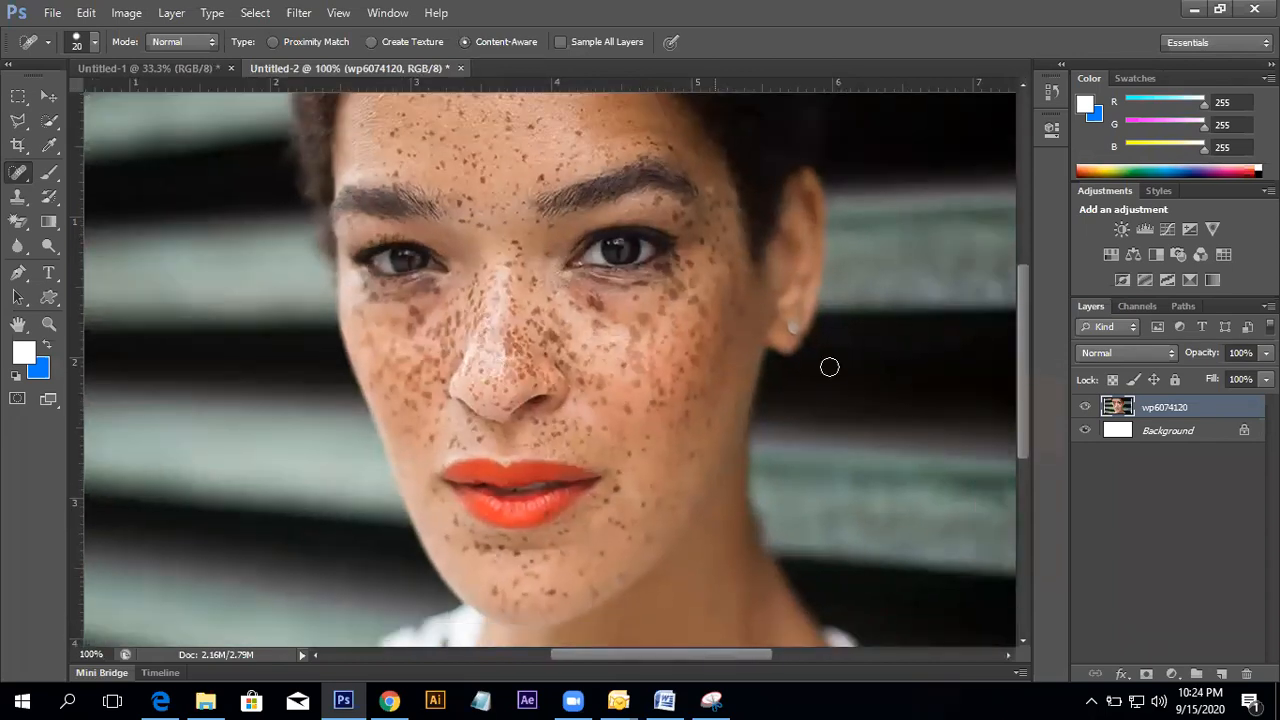
{"action": "left_click_drag", "start_coordinate": [1021, 365], "coordinate": [1024, 321]}
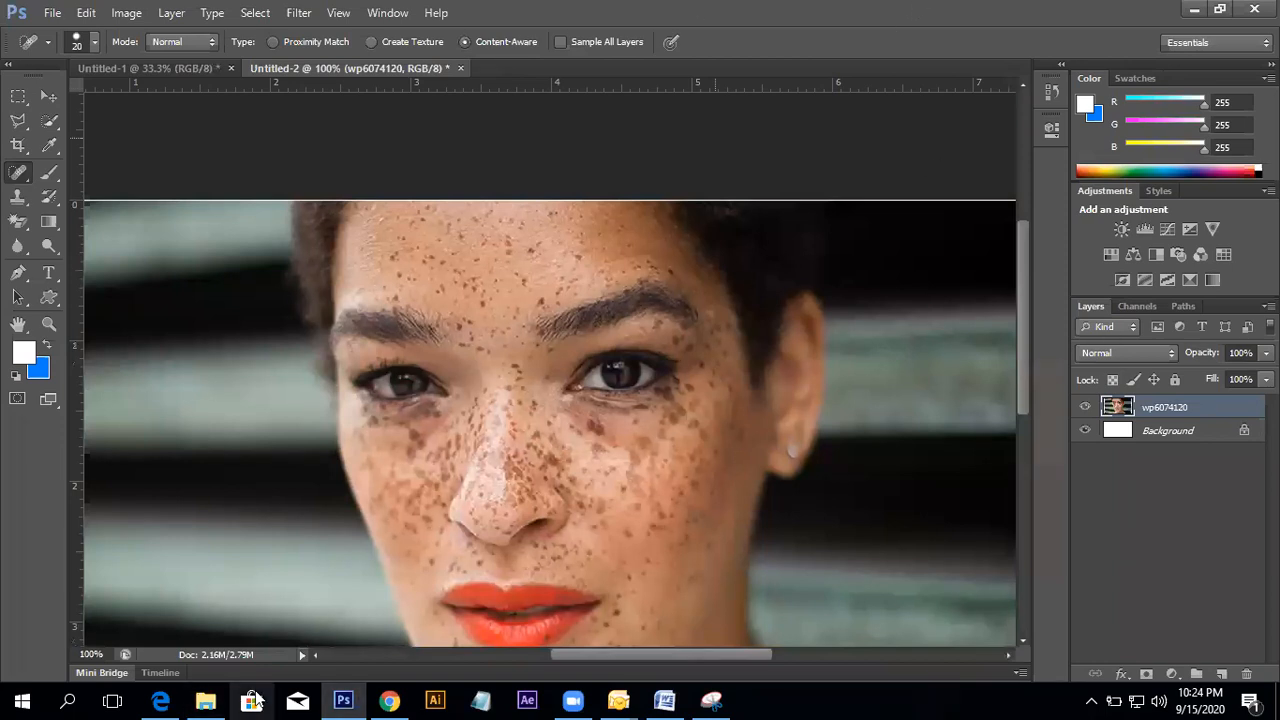
- Remove the dark spot above the inner end of the right-hand eyebrow with the Spot Healing Brush
{"action": "right_click", "coordinate": [25, 177]}
{"action": "left_click", "coordinate": [90, 168]}
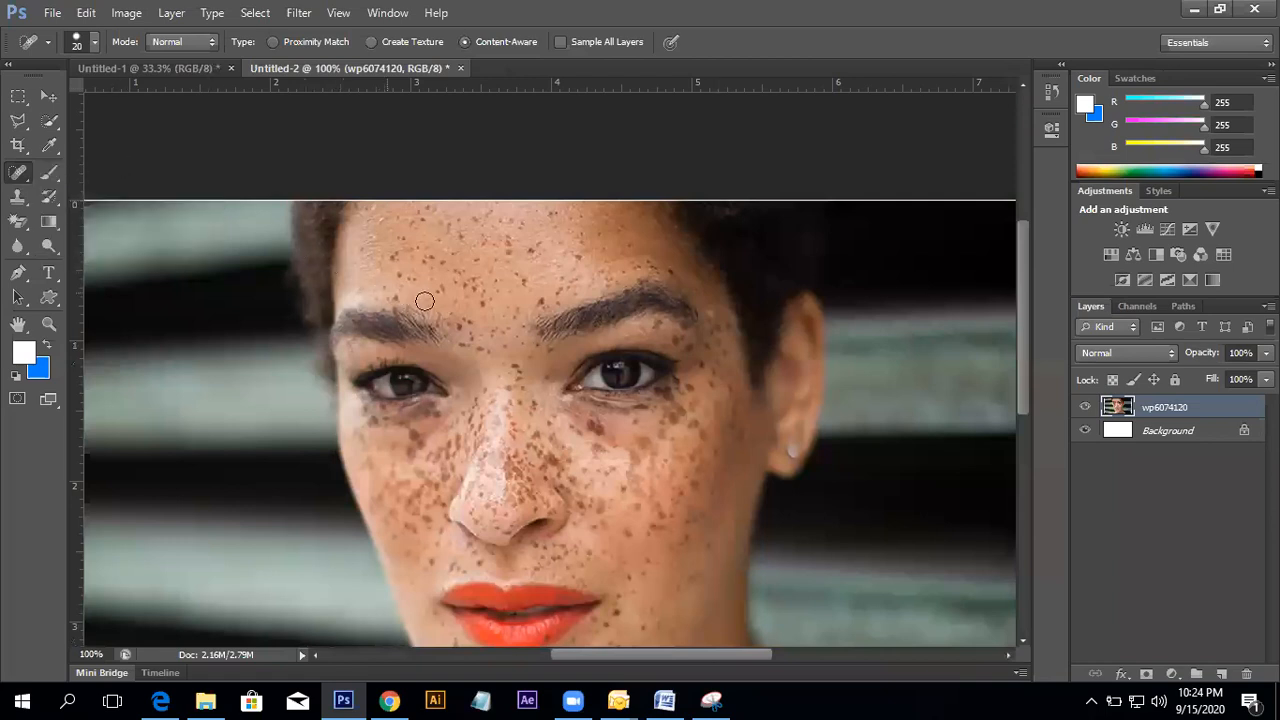
{"action": "left_click", "coordinate": [540, 302]}
{"action": "scroll", "coordinate": [540, 302], "scroll_direction": "up", "scroll_amount": 3}
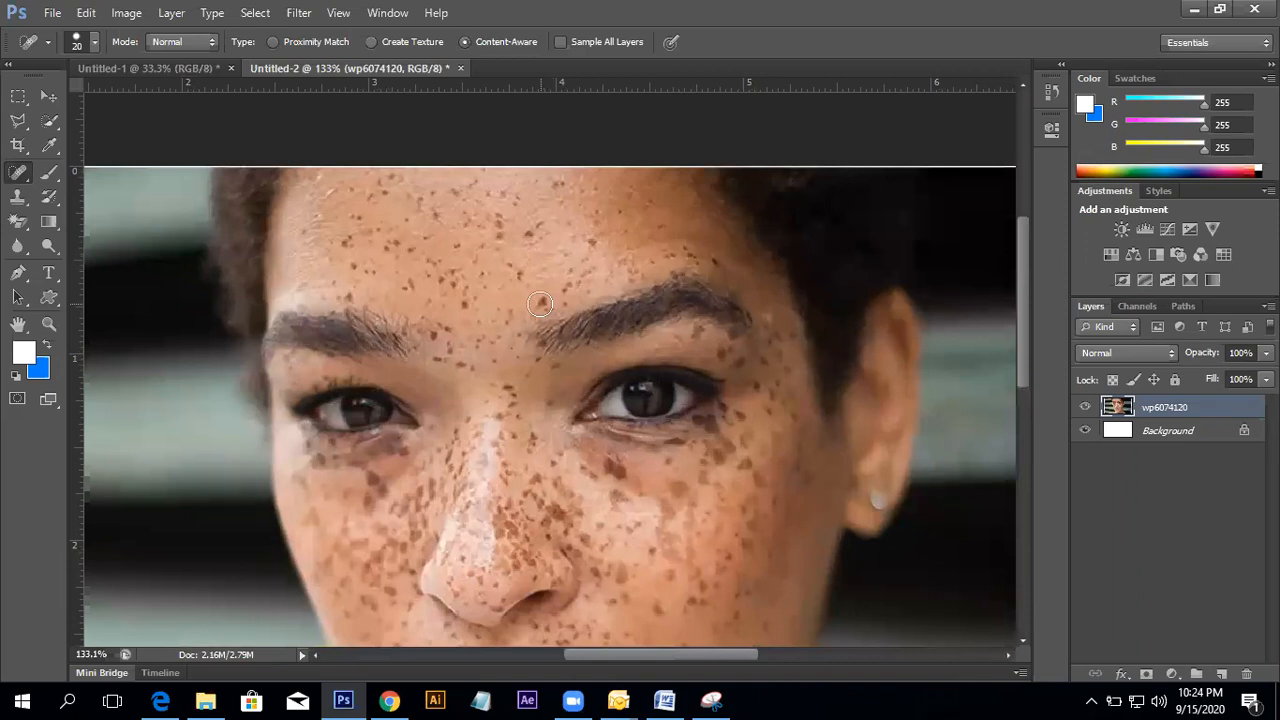
{"action": "left_click", "coordinate": [539, 302]}
- Try healing the middle of the forehead with the Spot Healing Brush at size 175, and undo it
{"action": "key", "text": "bracketright"}
{"action": "key", "text": "bracketright"}
{"action": "key", "text": "bracketright"}
{"action": "key", "text": "bracketright"}
{"action": "key", "text": "bracketright"}
{"action": "key", "text": "bracketright"}
{"action": "key", "text": "bracketright"}
{"action": "key", "text": "bracketright"}
{"action": "key", "text": "bracketright"}
{"action": "key", "text": "bracketright"}
{"action": "key", "text": "bracketright"}
{"action": "left_click", "coordinate": [461, 268]}
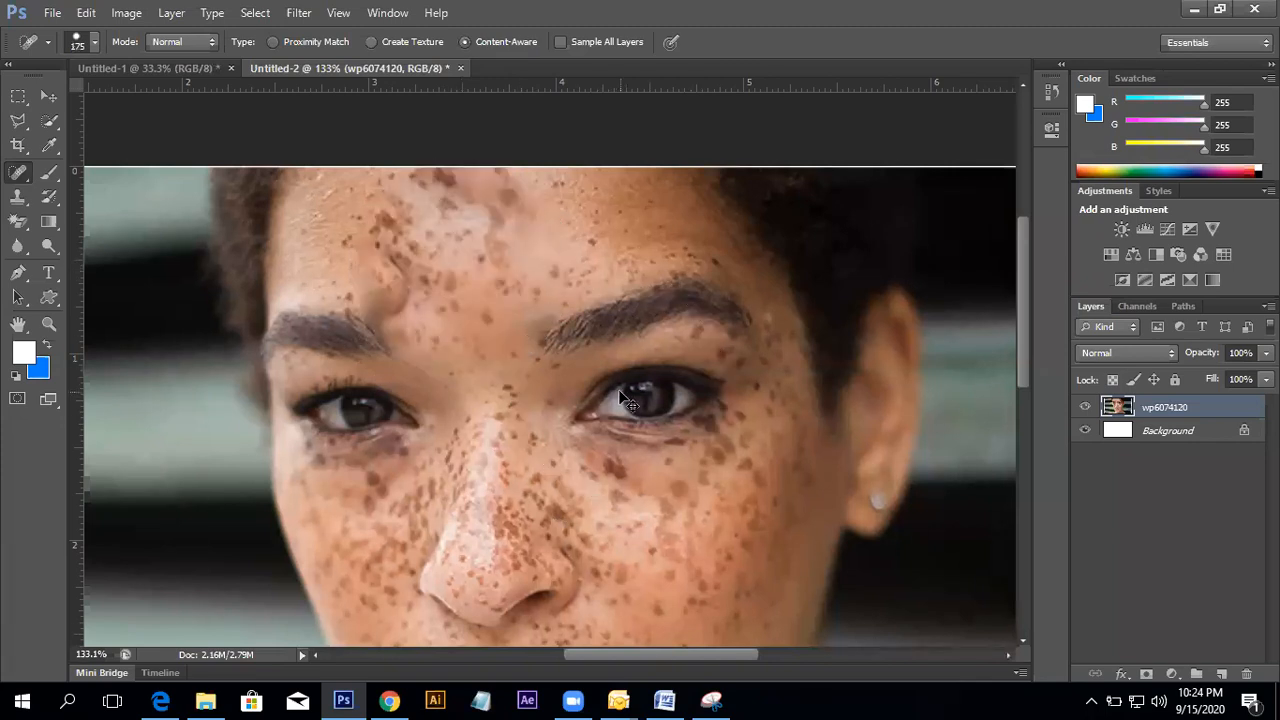
{"action": "key", "text": "ctrl+z"}
- Set the brush size to 10 and heal spots on the lower forehead just above the nose bridge
{"action": "key", "text": "bracketleft"}
{"action": "key", "text": "bracketleft"}
{"action": "key", "text": "bracketleft"}
{"action": "key", "text": "bracketleft"}
{"action": "key", "text": "bracketleft"}
{"action": "key", "text": "bracketleft"}
{"action": "key", "text": "bracketleft"}
{"action": "key", "text": "bracketleft"}
{"action": "key", "text": "bracketleft"}
{"action": "key", "text": "bracketleft"}
{"action": "key", "text": "bracketleft"}
{"action": "key", "text": "bracketleft"}
{"action": "key", "text": "bracketleft"}
{"action": "key", "text": "bracketleft"}
{"action": "key", "text": "bracketleft"}
{"action": "key", "text": "bracketleft"}
{"action": "key", "text": "bracketleft"}
{"action": "key", "text": "bracketleft"}
{"action": "key", "text": "bracketleft"}
{"action": "key", "text": "bracketleft"}
{"action": "key", "text": "bracketleft"}
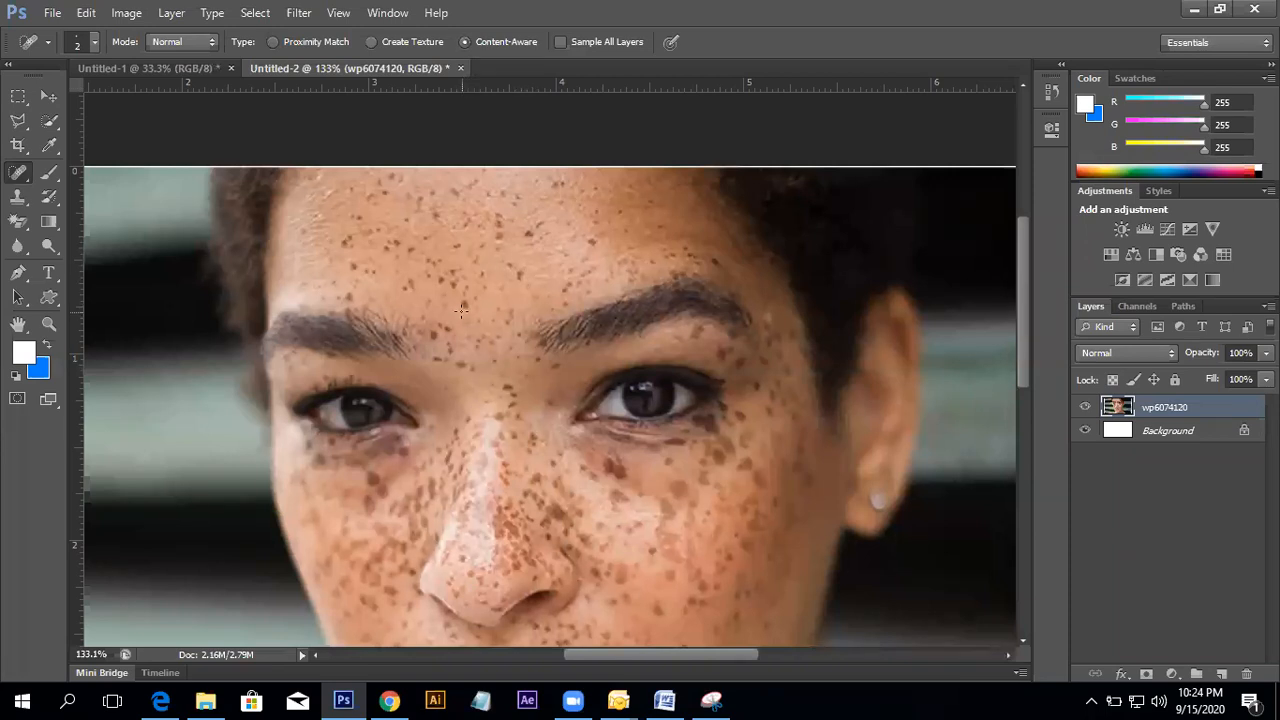
{"action": "key", "text": "bracketright"}
{"action": "key", "text": "bracketright"}
{"action": "left_click", "coordinate": [475, 297]}
{"action": "left_click", "coordinate": [492, 321]}
- Remove the freckles between the eyebrows and across the centre and left of the forehead with the Spot Healing Brush
{"action": "right_click", "coordinate": [20, 175]}
{"action": "left_click", "coordinate": [87, 173]}
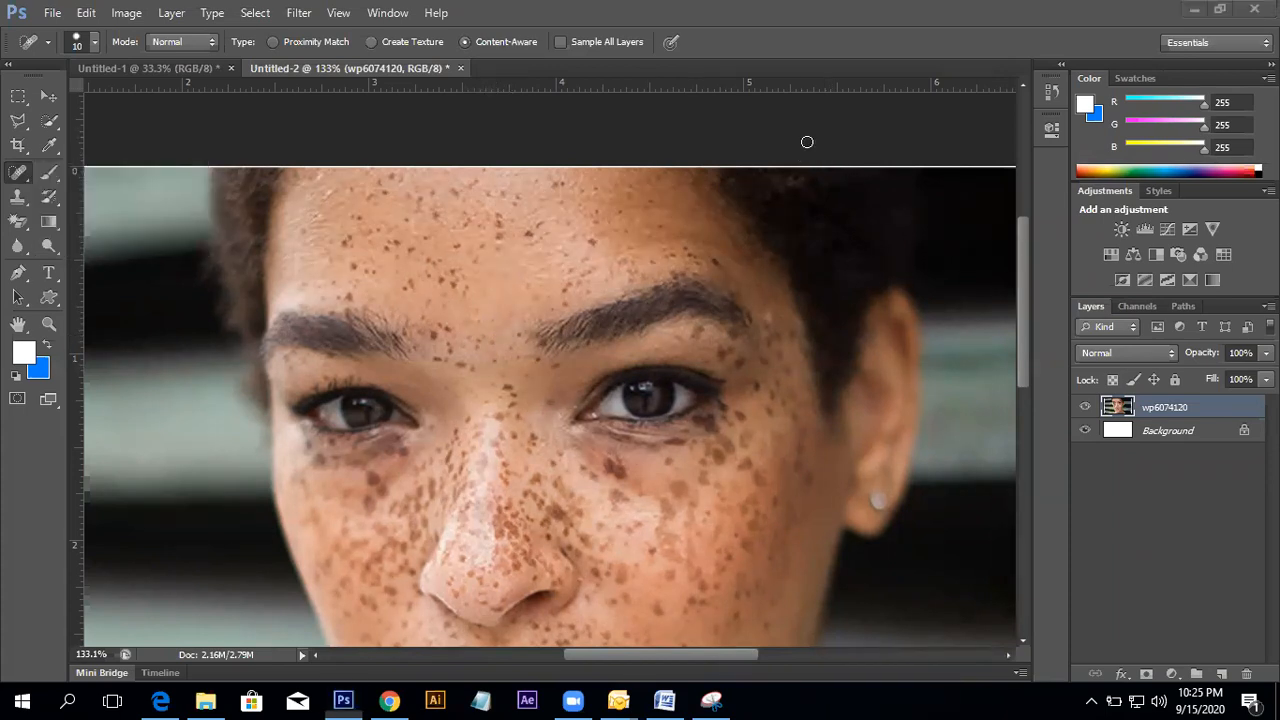
{"action": "left_click", "coordinate": [473, 346]}
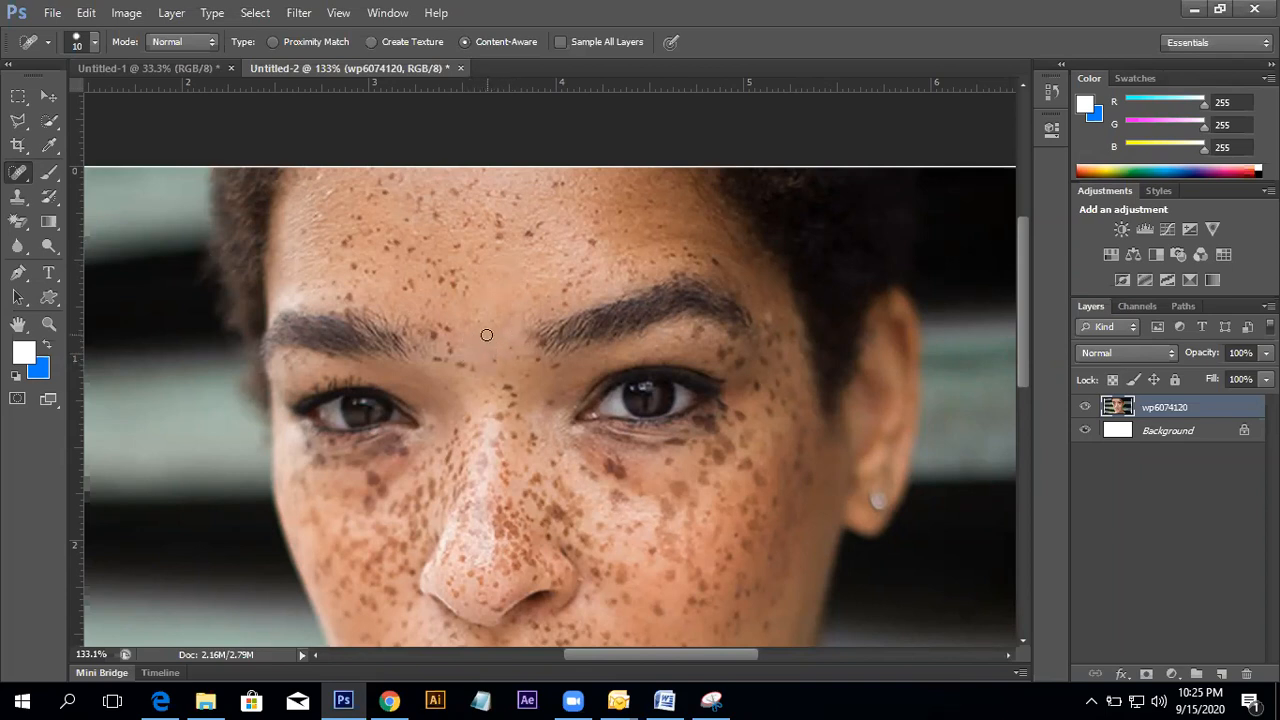
{"action": "left_click", "coordinate": [475, 311]}
{"action": "left_click", "coordinate": [483, 310]}
{"action": "left_click", "coordinate": [490, 372]}
{"action": "left_click", "coordinate": [508, 351]}
{"action": "left_click", "coordinate": [514, 360]}
{"action": "left_click", "coordinate": [531, 360]}
{"action": "left_click", "coordinate": [530, 375]}
{"action": "left_click", "coordinate": [452, 285]}
{"action": "left_click", "coordinate": [456, 244]}
{"action": "left_click_drag", "start_coordinate": [333, 282], "coordinate": [333, 293]}
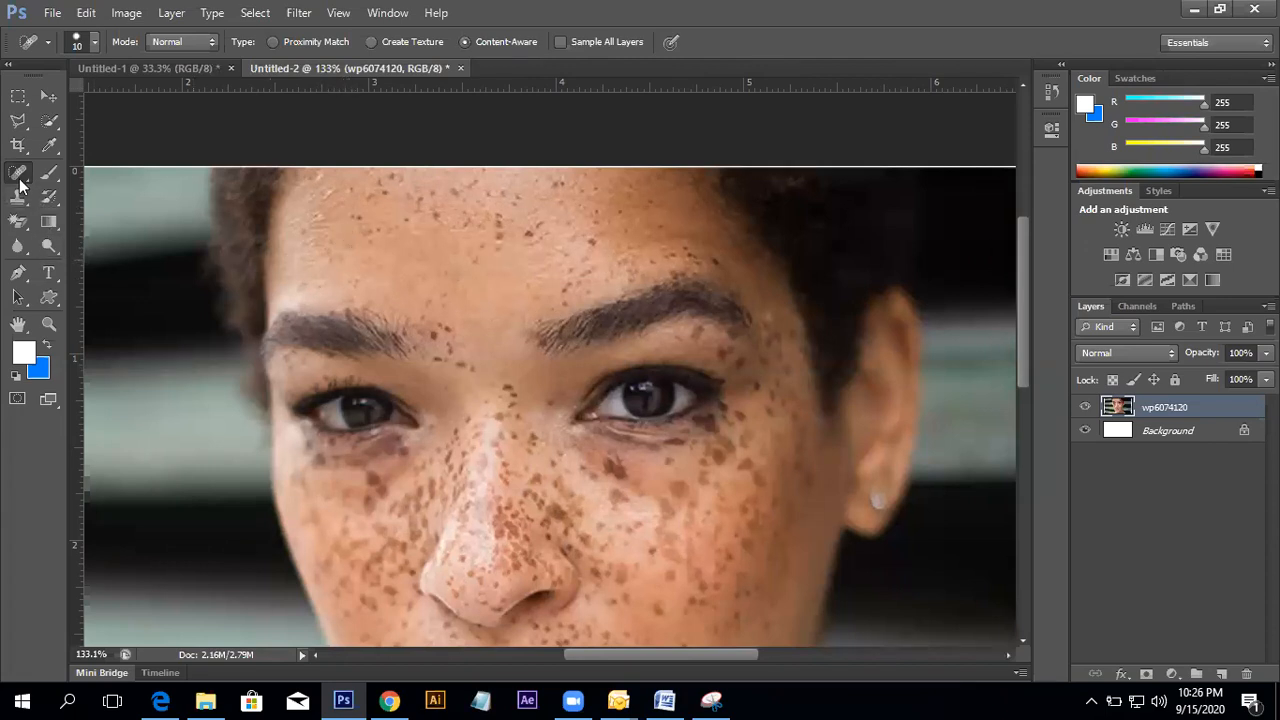
- Heal freckles on the upper left and centre of the forehead and along the top of the nose bridge
{"action": "left_click", "coordinate": [379, 179]}
{"action": "left_click", "coordinate": [353, 189]}
{"action": "left_click", "coordinate": [498, 235]}
{"action": "left_click", "coordinate": [462, 357]}
{"action": "left_click", "coordinate": [436, 361]}
{"action": "left_click", "coordinate": [507, 384]}
{"action": "left_click", "coordinate": [501, 378]}
{"action": "left_click", "coordinate": [514, 401]}
{"action": "left_click", "coordinate": [491, 395]}
- Heal the faint marks on the lower middle forehead with a slightly larger brush
{"action": "left_click_drag", "start_coordinate": [424, 284], "coordinate": [363, 381]}
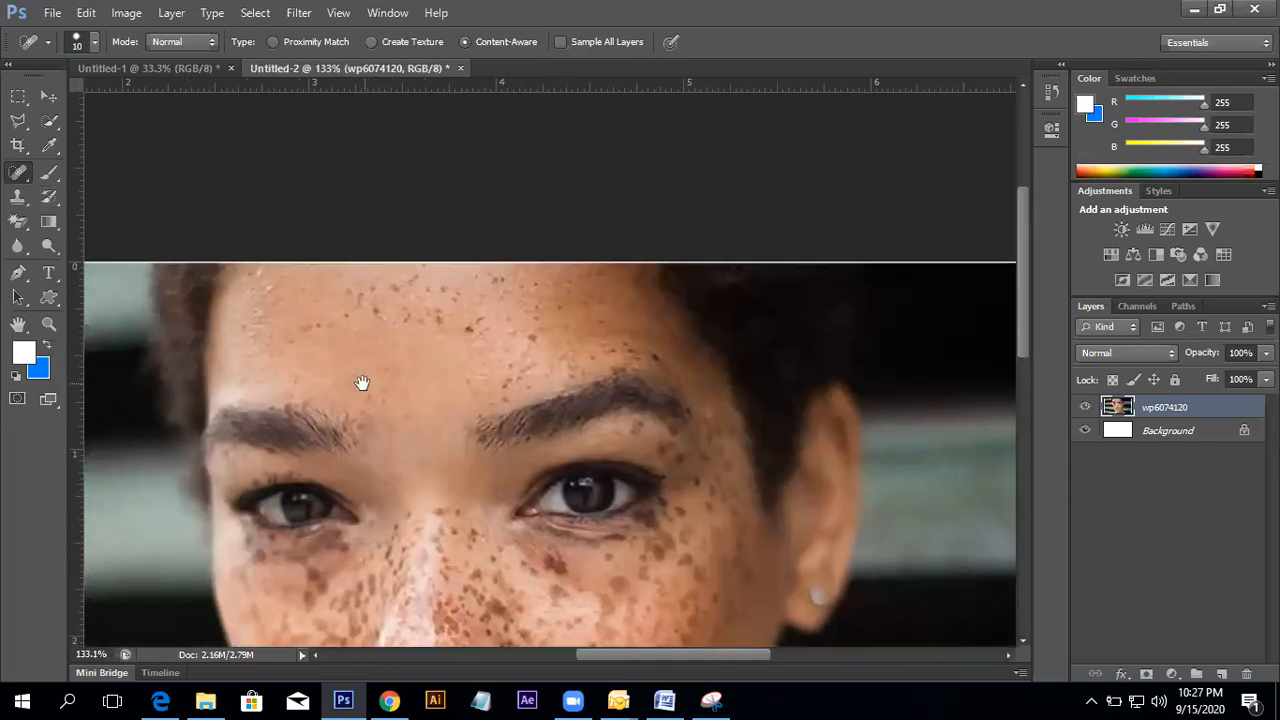
{"action": "scroll", "coordinate": [516, 396], "scroll_direction": "down", "scroll_amount": 5}
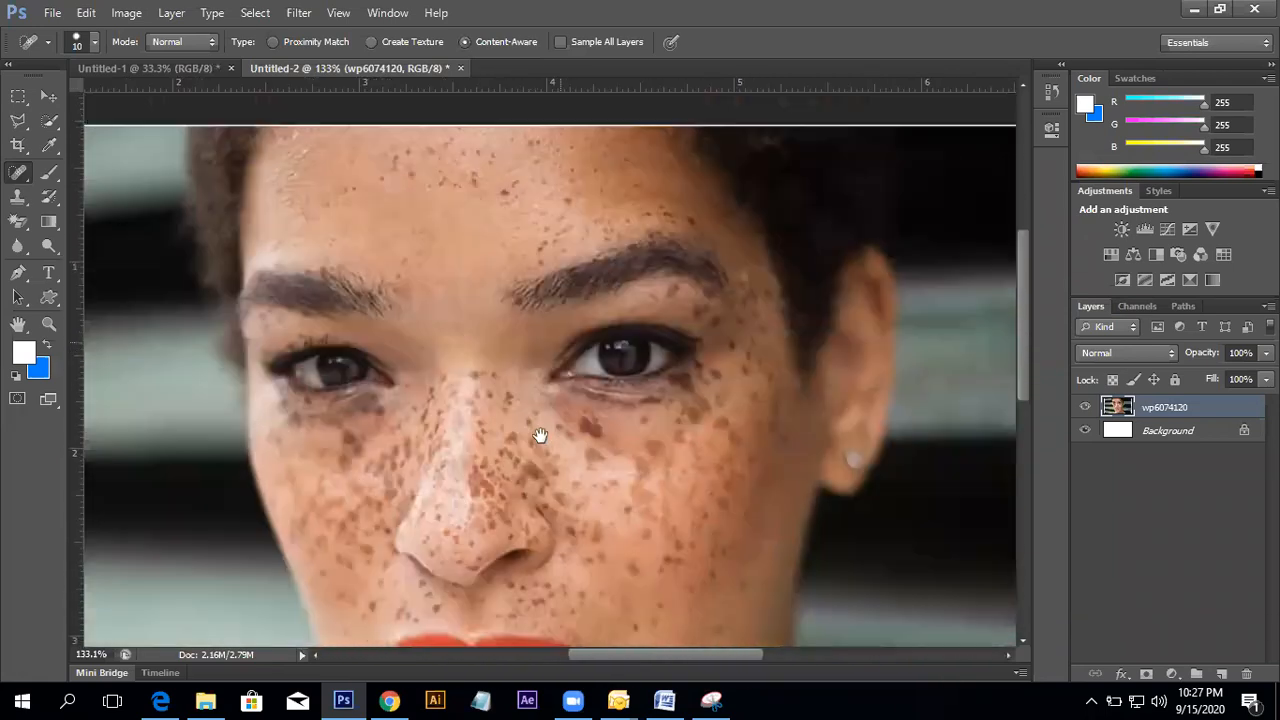
{"action": "left_click_drag", "start_coordinate": [539, 436], "coordinate": [520, 533]}
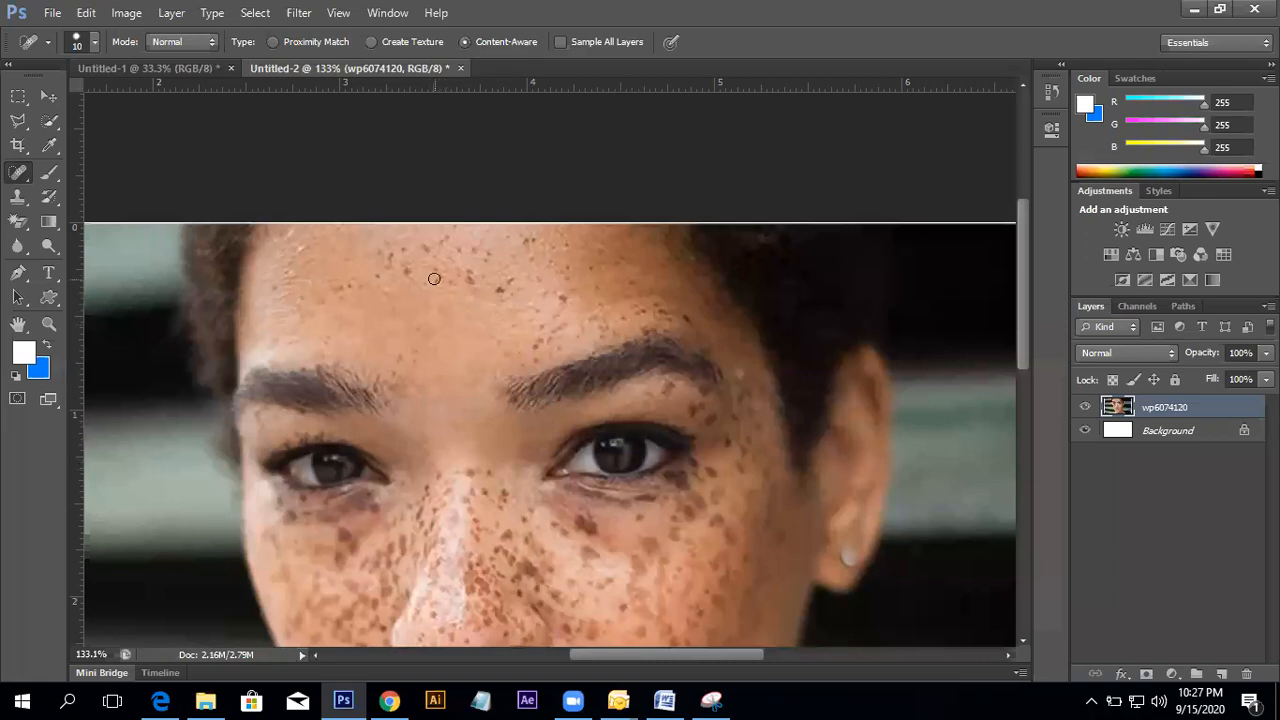
{"action": "key", "text": "bracketright"}
{"action": "left_click", "coordinate": [422, 350]}
{"action": "left_click", "coordinate": [396, 366]}
{"action": "left_click", "coordinate": [414, 358]}
{"action": "left_click", "coordinate": [432, 384]}
{"action": "left_click", "coordinate": [418, 382]}
- Set the brush size to 9 and remove the freckles across the upper forehead near the image's top edge
{"action": "key", "text": "bracketleft"}
{"action": "key", "text": "bracketleft"}
{"action": "key", "text": "bracketleft"}
{"action": "left_click", "coordinate": [567, 269]}
{"action": "left_click", "coordinate": [527, 241]}
{"action": "left_click", "coordinate": [505, 240]}
{"action": "left_click", "coordinate": [499, 288]}
{"action": "left_click", "coordinate": [511, 293]}
{"action": "left_click", "coordinate": [469, 275]}
{"action": "left_click", "coordinate": [484, 278]}
{"action": "left_click", "coordinate": [456, 256]}
{"action": "left_click", "coordinate": [471, 252]}
{"action": "left_click", "coordinate": [486, 256]}
{"action": "left_click", "coordinate": [452, 236]}
{"action": "left_click", "coordinate": [442, 245]}
{"action": "left_click", "coordinate": [443, 240]}
{"action": "left_click", "coordinate": [426, 247]}
{"action": "left_click", "coordinate": [403, 249]}
{"action": "left_click", "coordinate": [393, 259]}
{"action": "left_click", "coordinate": [379, 254]}
{"action": "left_click", "coordinate": [380, 246]}
{"action": "left_click", "coordinate": [411, 282]}
{"action": "left_click", "coordinate": [422, 295]}
{"action": "left_click", "coordinate": [445, 269]}
{"action": "left_click", "coordinate": [436, 258]}
{"action": "left_click", "coordinate": [492, 267]}
{"action": "left_click", "coordinate": [452, 288]}
{"action": "left_click", "coordinate": [338, 284]}
- Remove the small spots along and above the right-hand eyebrow
{"action": "left_click", "coordinate": [592, 313]}
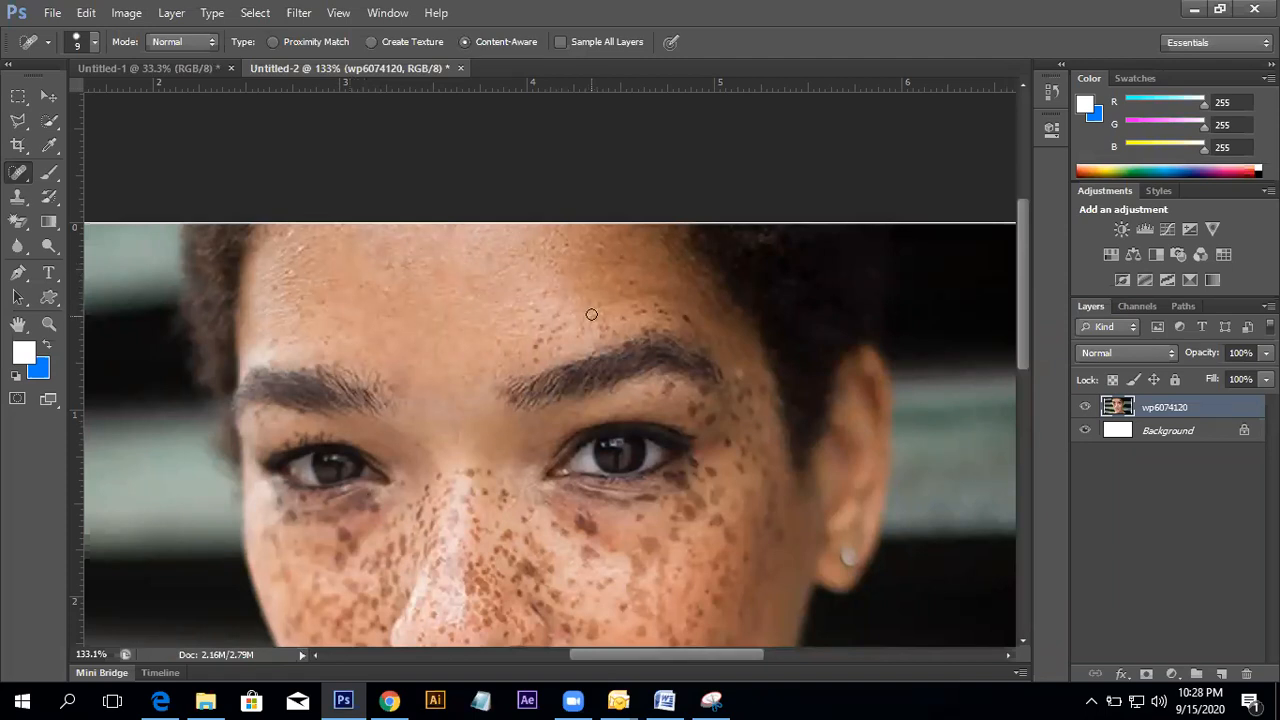
{"action": "left_click", "coordinate": [621, 257]}
{"action": "left_click", "coordinate": [622, 315]}
{"action": "left_click", "coordinate": [657, 305]}
{"action": "left_click", "coordinate": [687, 320]}
{"action": "left_click", "coordinate": [578, 339]}
{"action": "left_click", "coordinate": [565, 327]}
{"action": "left_click", "coordinate": [555, 351]}
{"action": "left_click", "coordinate": [504, 342]}
{"action": "left_click", "coordinate": [588, 320]}
- Review the whole portrait, and touch up the centre and right of the forehead with brush size 15
{"action": "left_click_drag", "start_coordinate": [535, 376], "coordinate": [549, 281]}
{"action": "left_click", "coordinate": [552, 304], "text": "alt"}
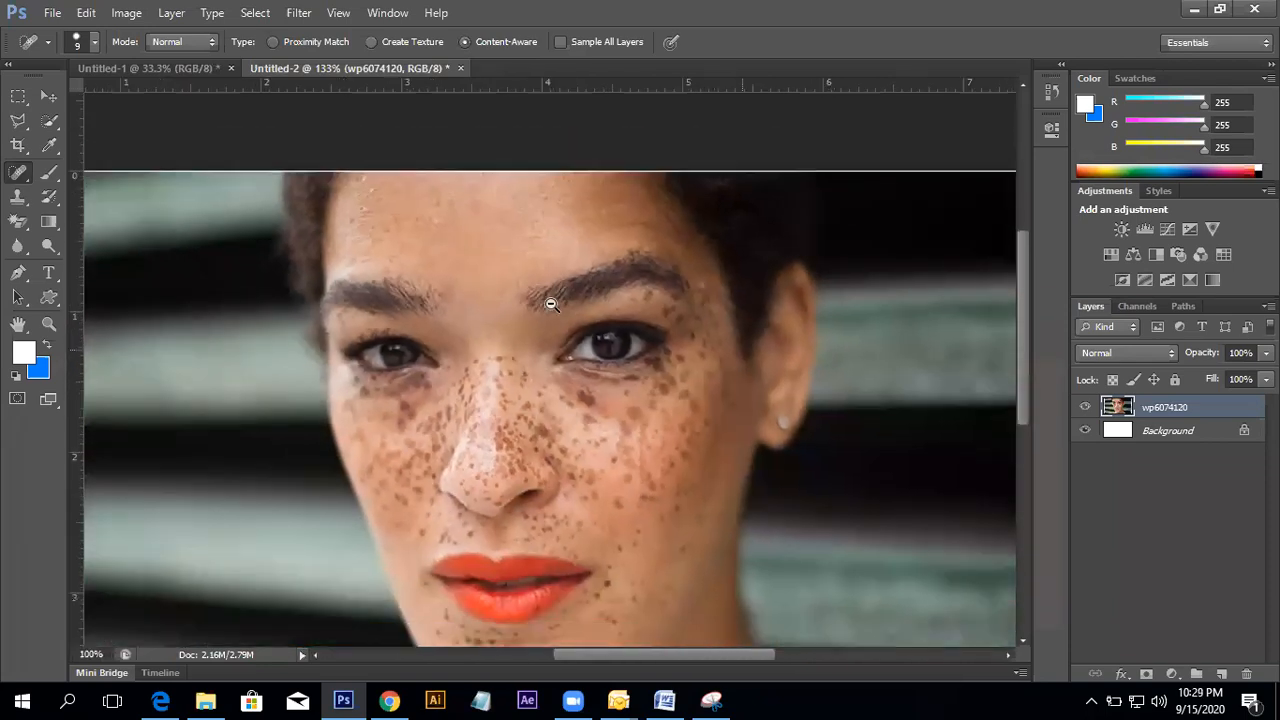
{"action": "left_click", "coordinate": [551, 304], "text": "alt"}
{"action": "left_click", "coordinate": [551, 304], "text": "alt"}
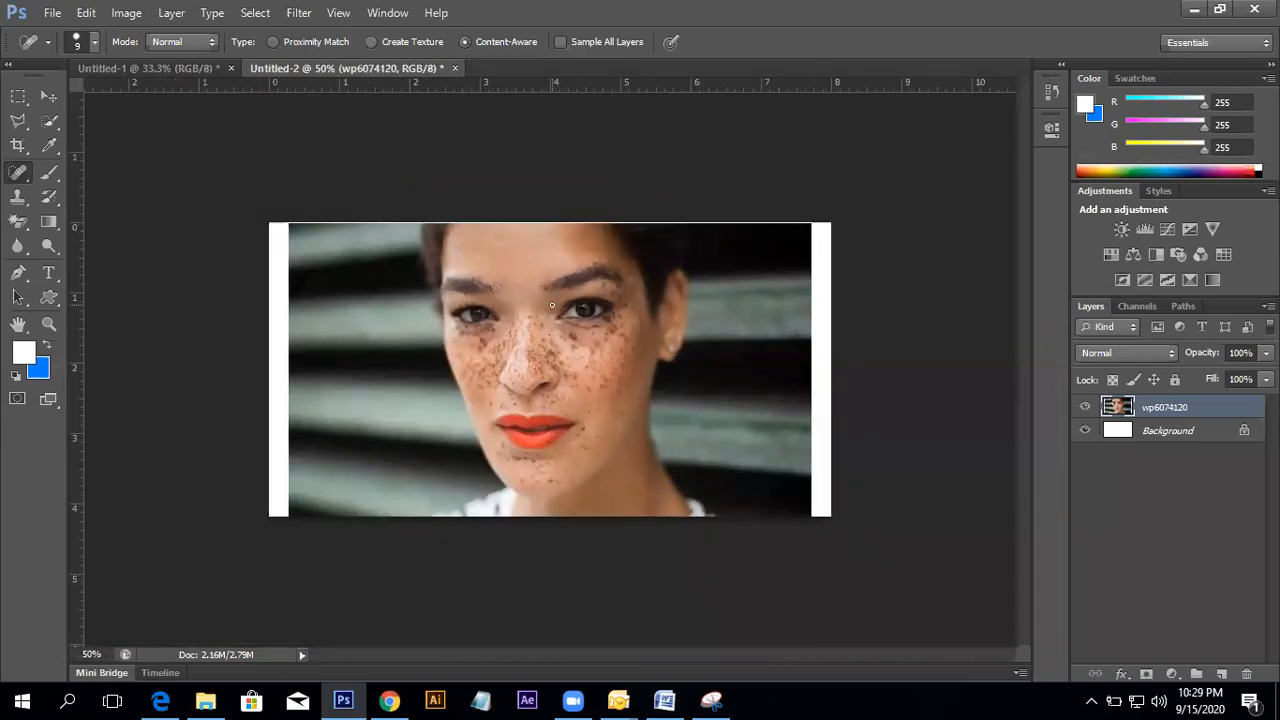
{"action": "left_click", "coordinate": [580, 244], "text": "ctrl"}
{"action": "left_click", "coordinate": [560, 262], "text": "ctrl"}
{"action": "left_click_drag", "start_coordinate": [447, 238], "coordinate": [494, 297]}
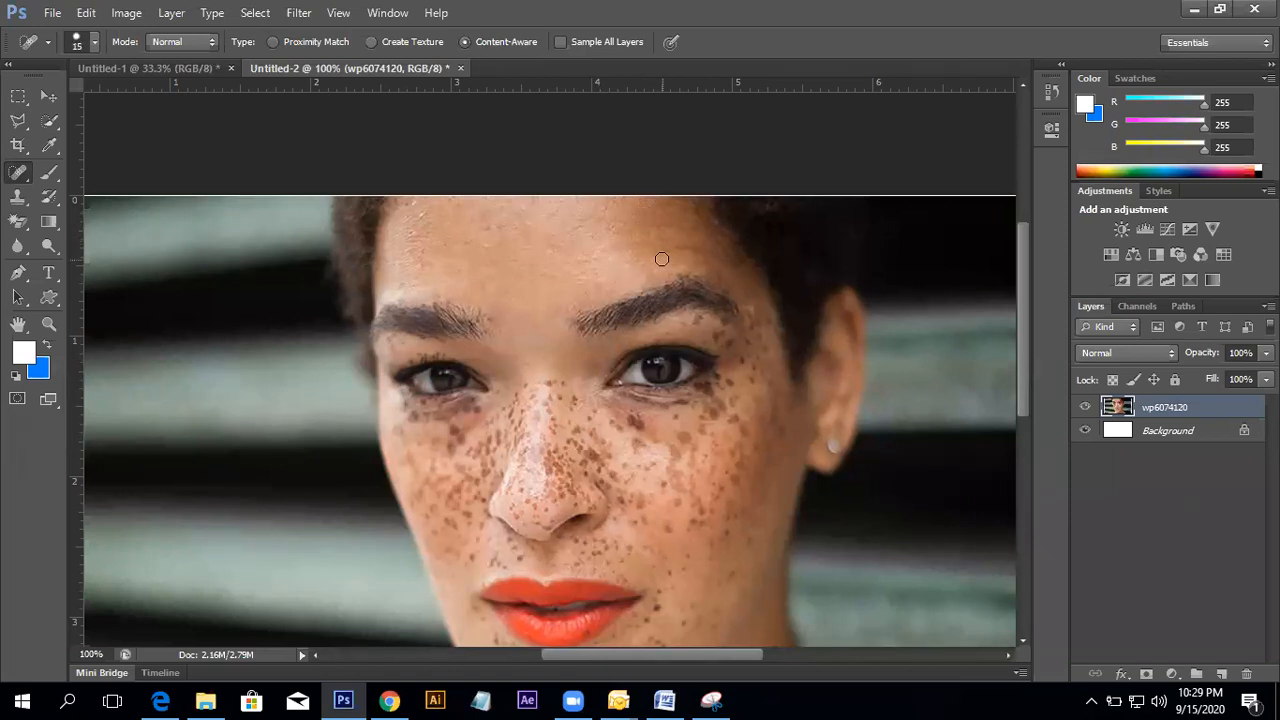
{"action": "left_click", "coordinate": [649, 233]}
{"action": "left_click", "coordinate": [587, 261]}
{"action": "left_click", "coordinate": [568, 264]}
{"action": "left_click", "coordinate": [552, 258]}
{"action": "left_click", "coordinate": [528, 255]}
{"action": "left_click", "coordinate": [610, 463]}
- Switch from the Spot Healing Brush to the Healing Brush and set its size to 19 for the forehead
{"action": "right_click", "coordinate": [18, 178]}
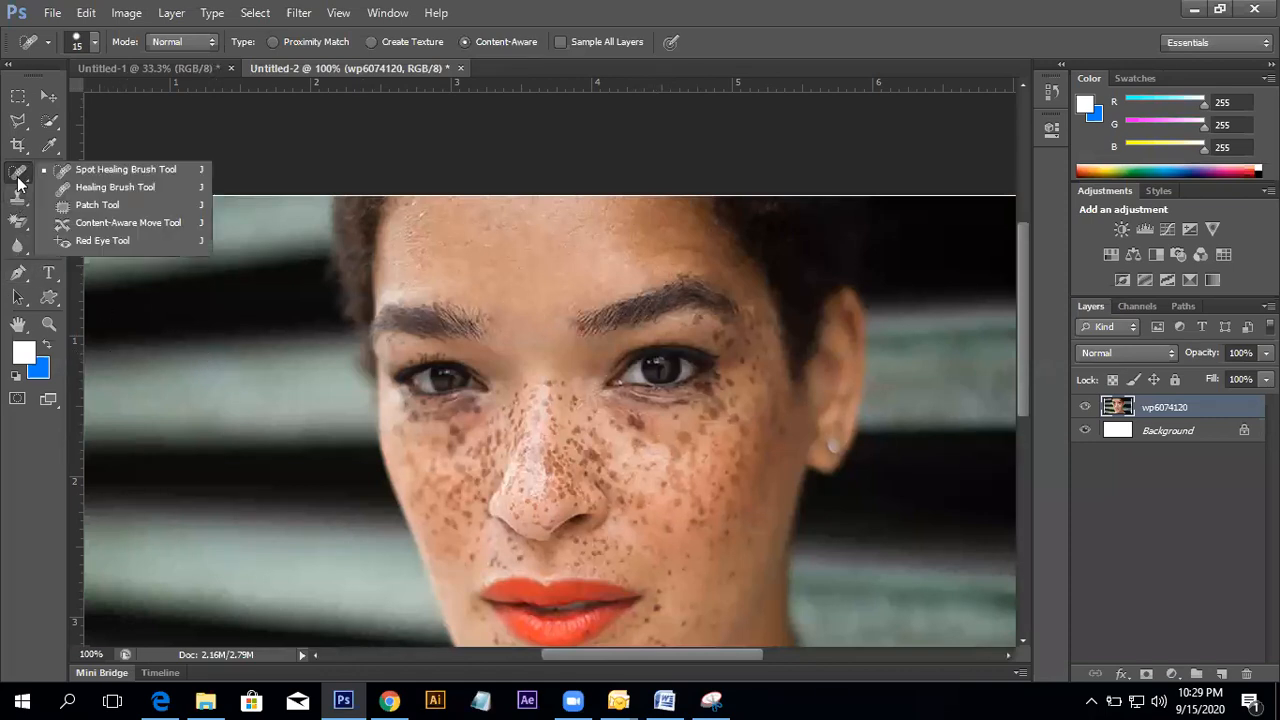
{"action": "left_click", "coordinate": [103, 186]}
{"action": "left_click", "coordinate": [570, 278], "text": "ctrl"}
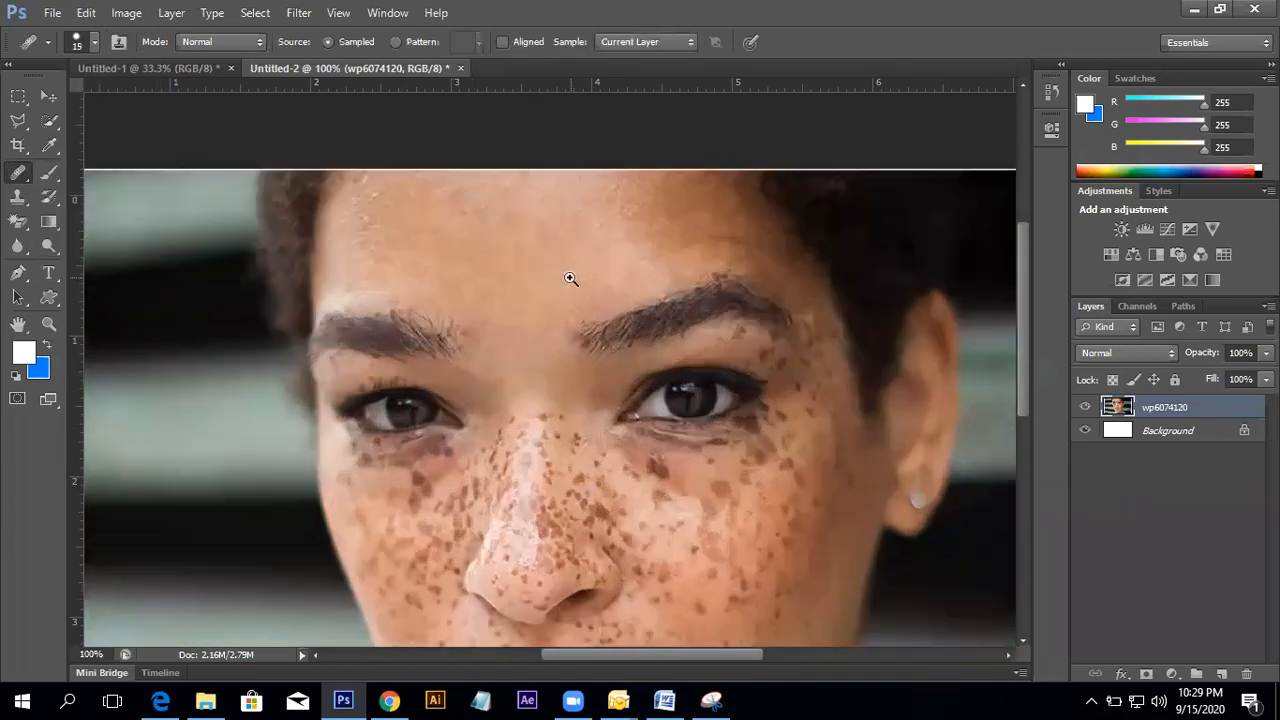
{"action": "left_click", "coordinate": [570, 278], "text": "ctrl"}
{"action": "left_click", "coordinate": [517, 329], "text": "ctrl"}
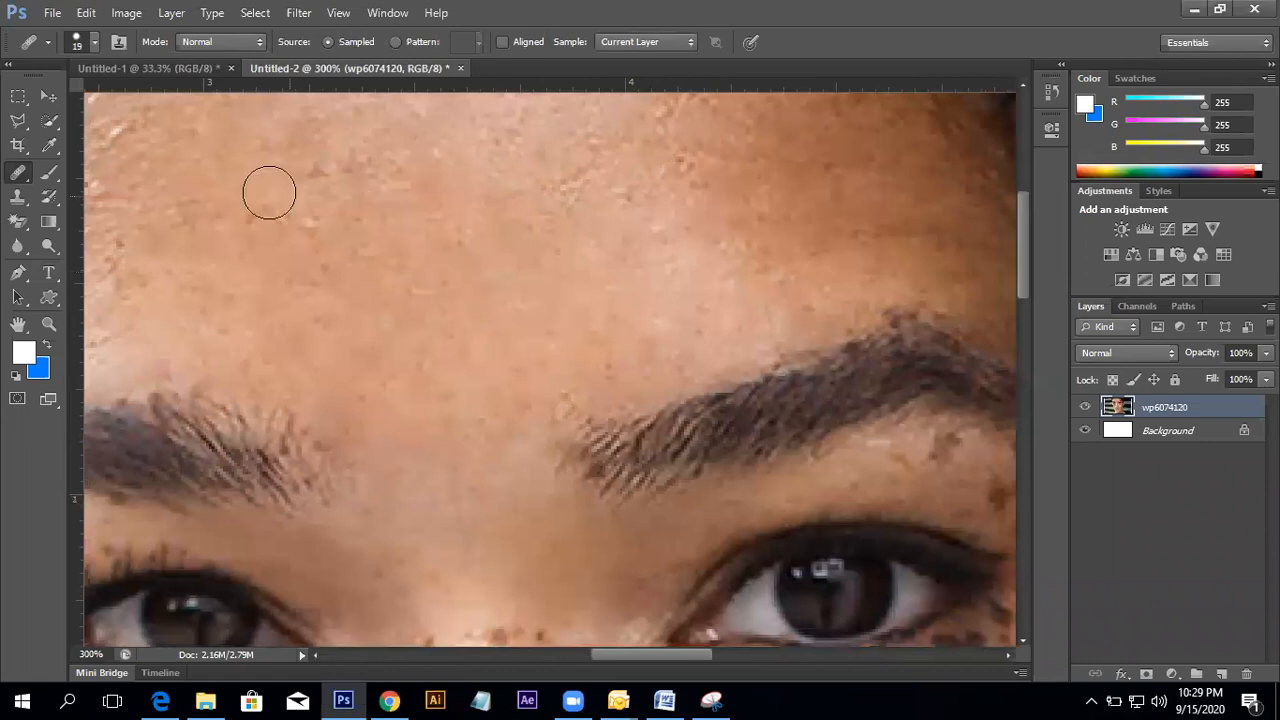
{"action": "scroll", "coordinate": [521, 332], "scroll_direction": "down", "scroll_amount": 1}
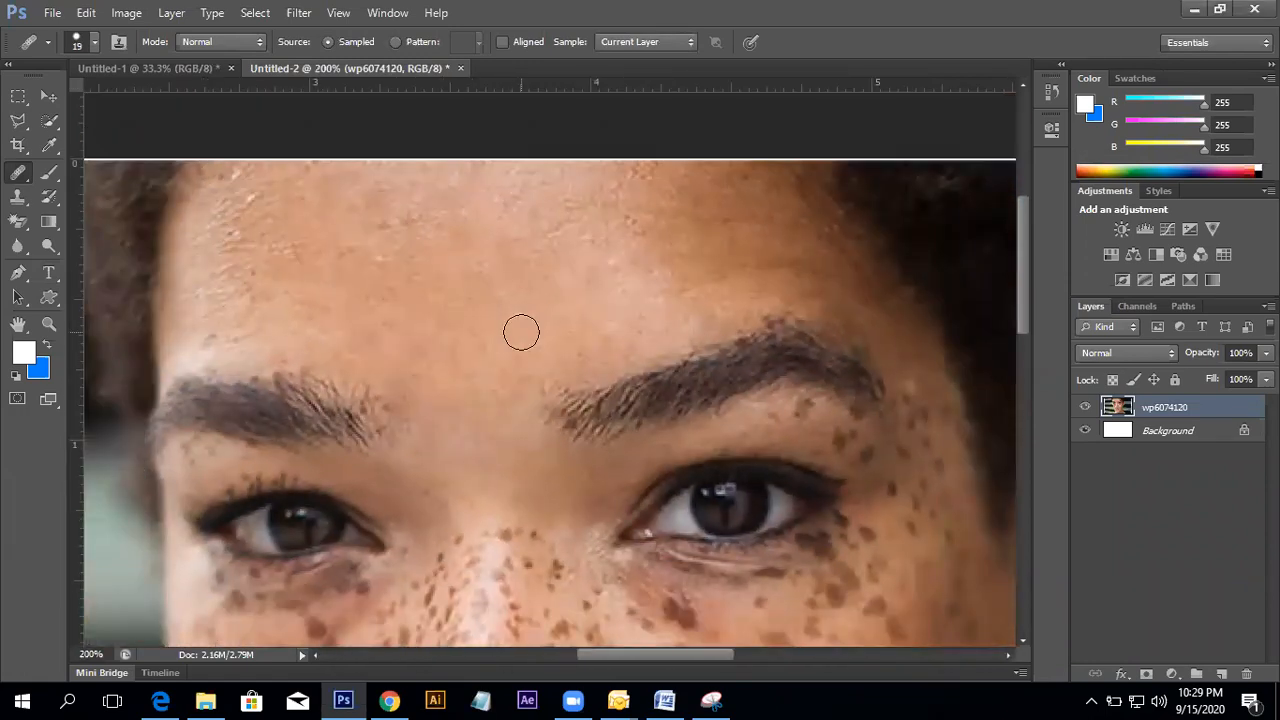
- Sample clean skin from the mid-forehead and heal the small marks between and just above the eyebrows
{"action": "right_click", "coordinate": [17, 176]}
{"action": "left_click", "coordinate": [105, 188]}
{"action": "scroll", "coordinate": [500, 320], "scroll_direction": "up", "scroll_amount": 2}
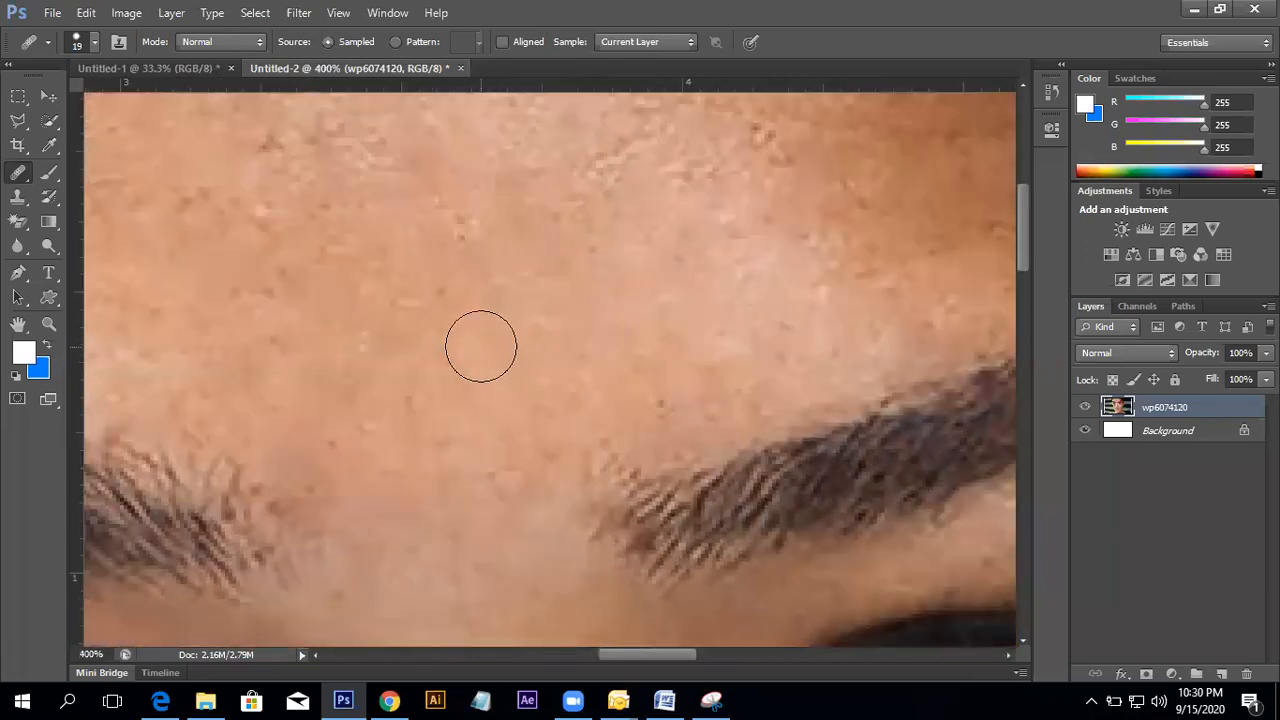
{"action": "left_click", "coordinate": [441, 351], "text": "alt"}
{"action": "left_click", "coordinate": [210, 491]}
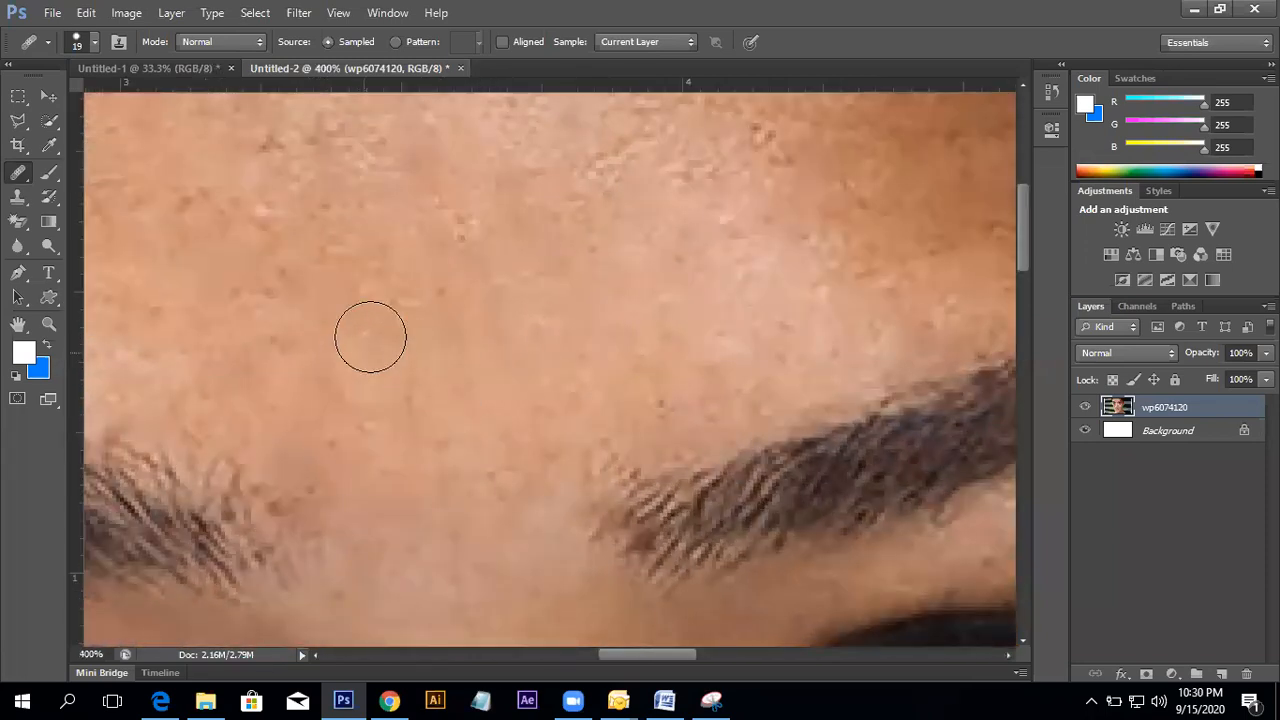
{"action": "left_click", "coordinate": [430, 310], "text": "alt"}
{"action": "left_click", "coordinate": [363, 514]}
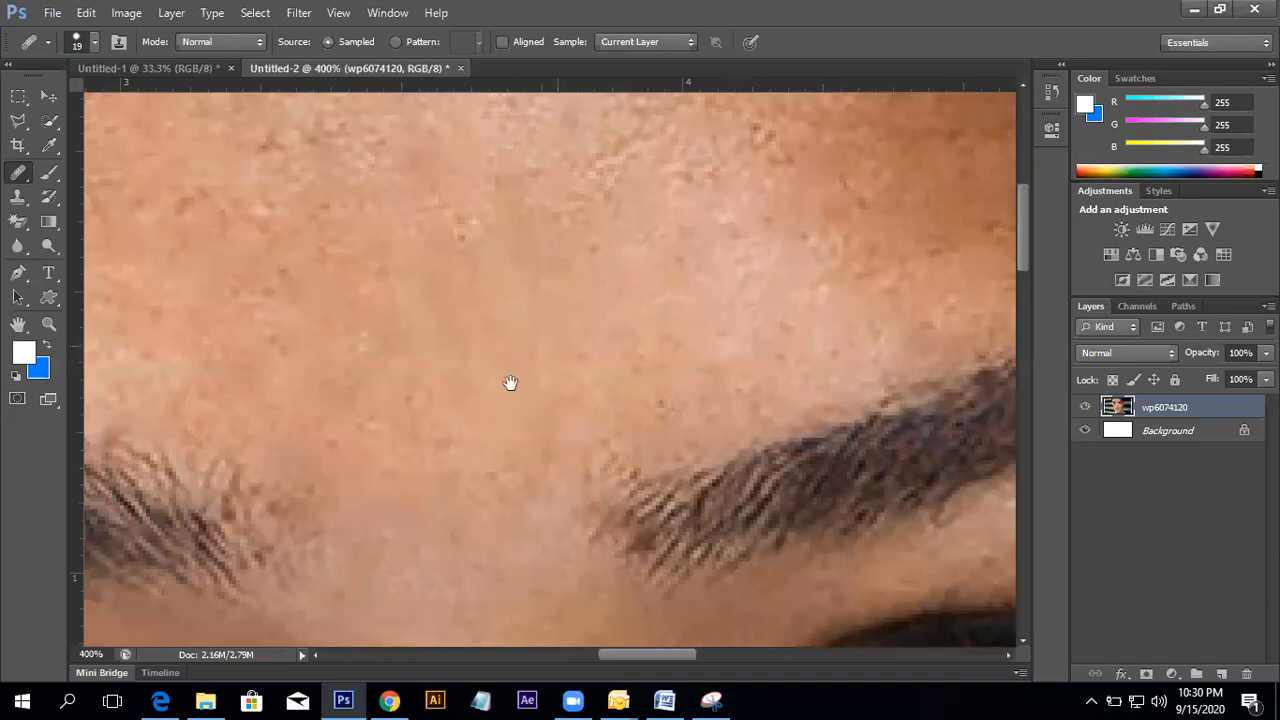
{"action": "left_click_drag", "start_coordinate": [509, 380], "coordinate": [457, 380]}
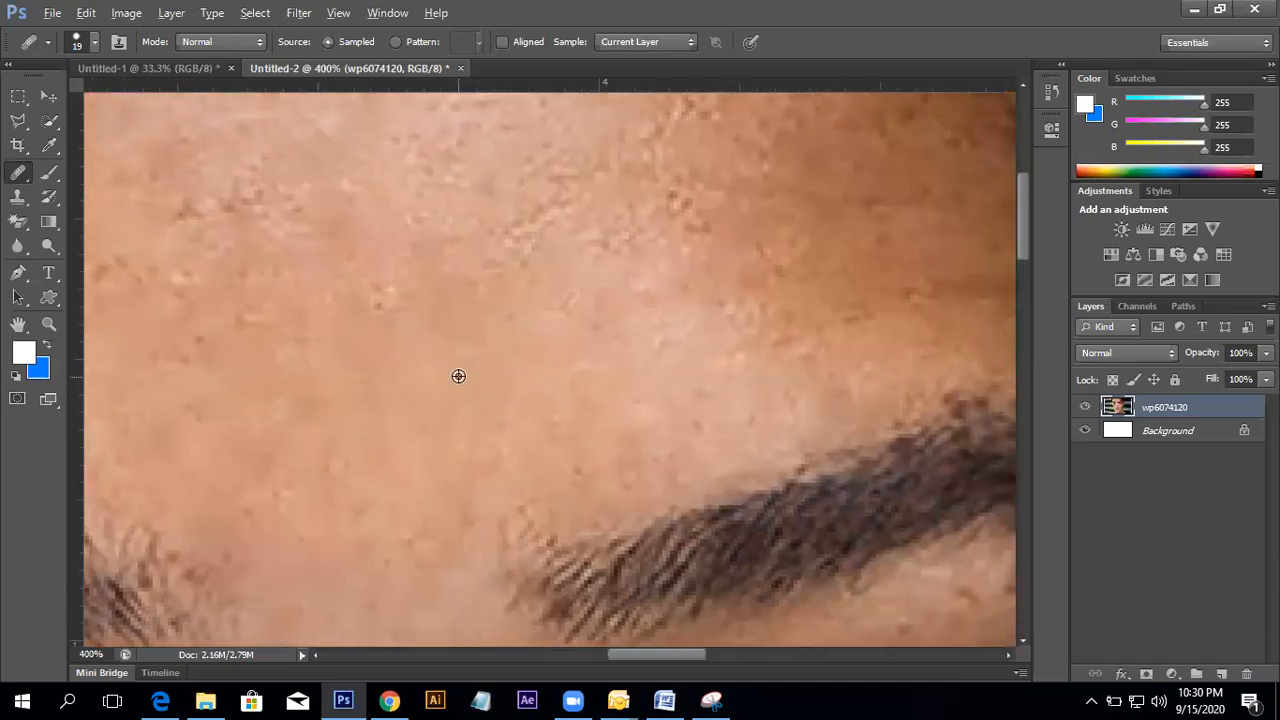
- Examine the portrait from the forehead down to the chin
{"action": "scroll", "coordinate": [480, 343], "scroll_direction": "down", "scroll_amount": 5}
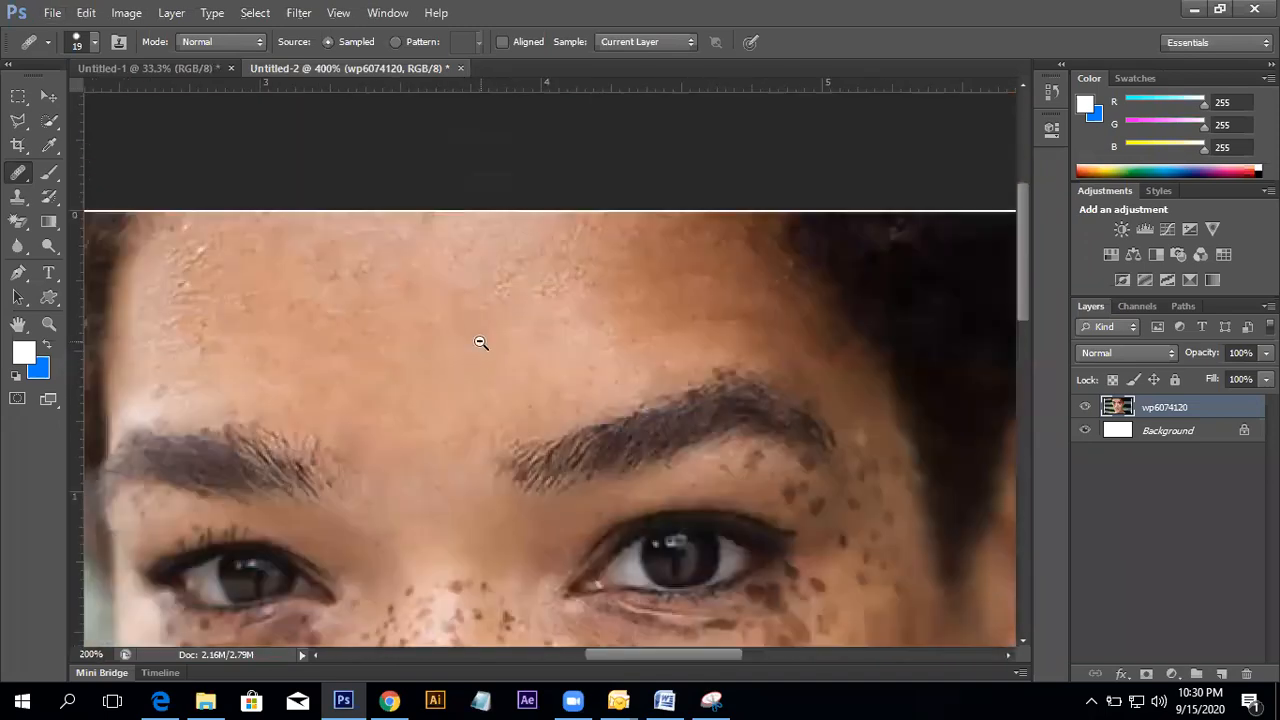
{"action": "scroll", "coordinate": [510, 342], "scroll_direction": "down", "scroll_amount": 5}
{"action": "scroll", "coordinate": [510, 342], "scroll_direction": "up", "scroll_amount": 5}
{"action": "scroll", "coordinate": [510, 342], "scroll_direction": "right", "scroll_amount": 2}
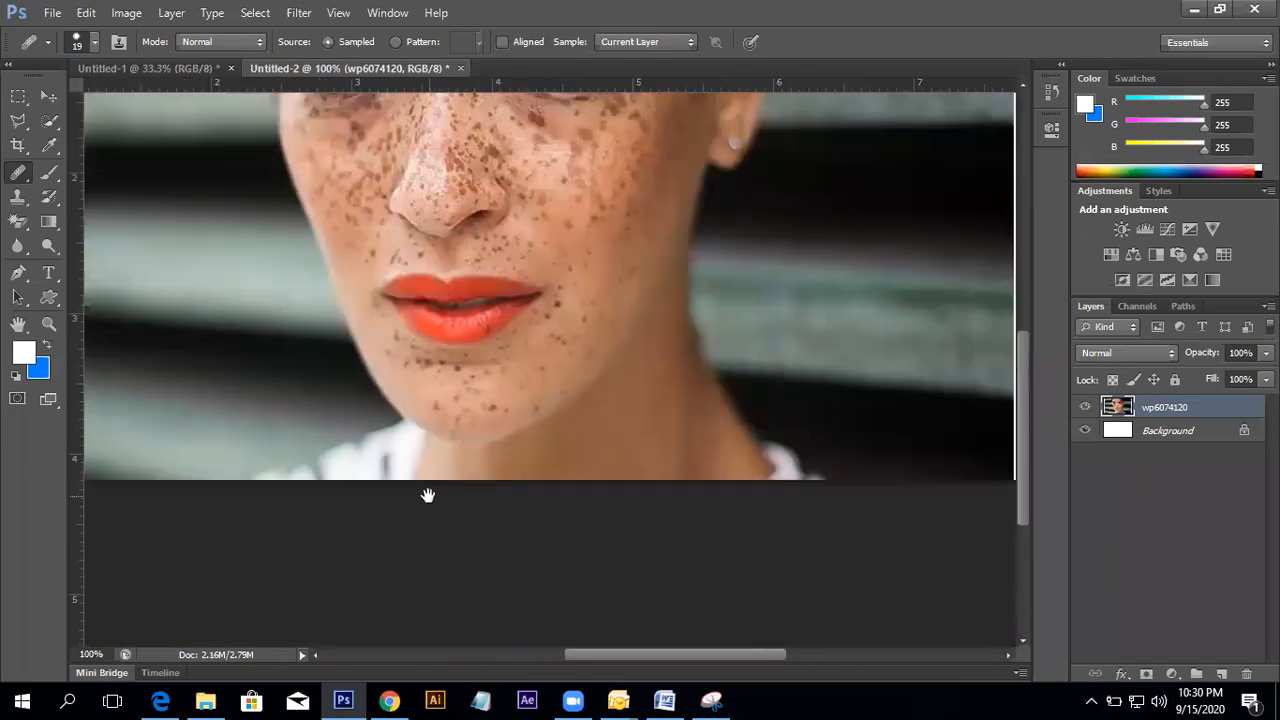
{"action": "scroll", "coordinate": [523, 466], "scroll_direction": "up", "scroll_amount": 5}
{"action": "scroll", "coordinate": [523, 466], "scroll_direction": "left", "scroll_amount": 1}
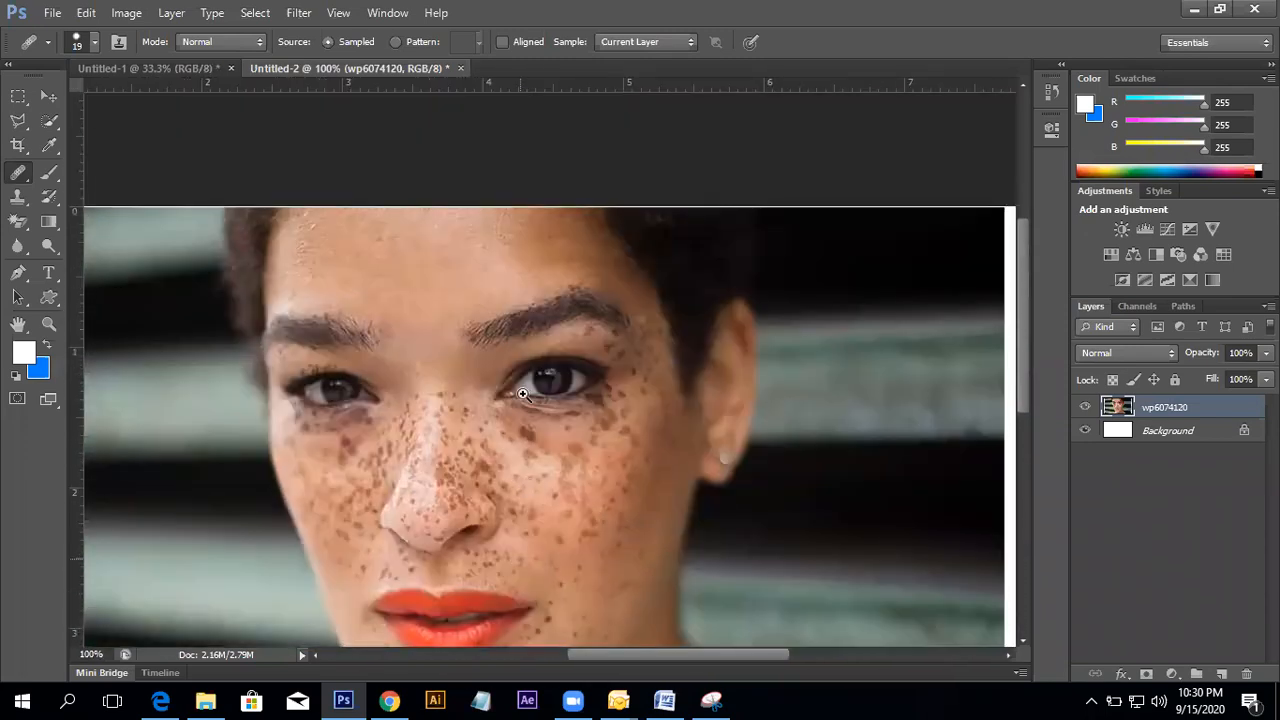
{"action": "scroll", "coordinate": [457, 380], "scroll_direction": "up", "scroll_amount": 1}
{"action": "scroll", "coordinate": [334, 445], "scroll_direction": "up", "scroll_amount": 1}
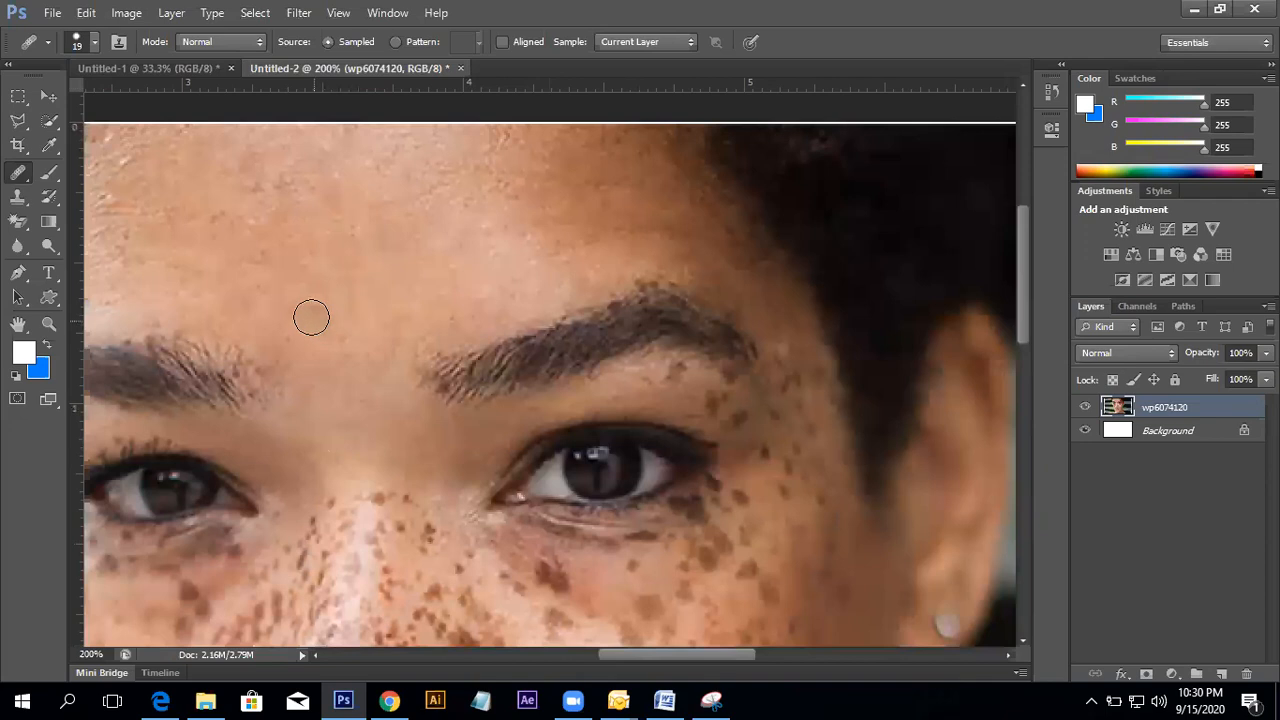
- Heal the faint marks in the centre of the forehead using clean skin sampled nearby
{"action": "scroll", "coordinate": [385, 287], "scroll_direction": "up", "scroll_amount": 1}
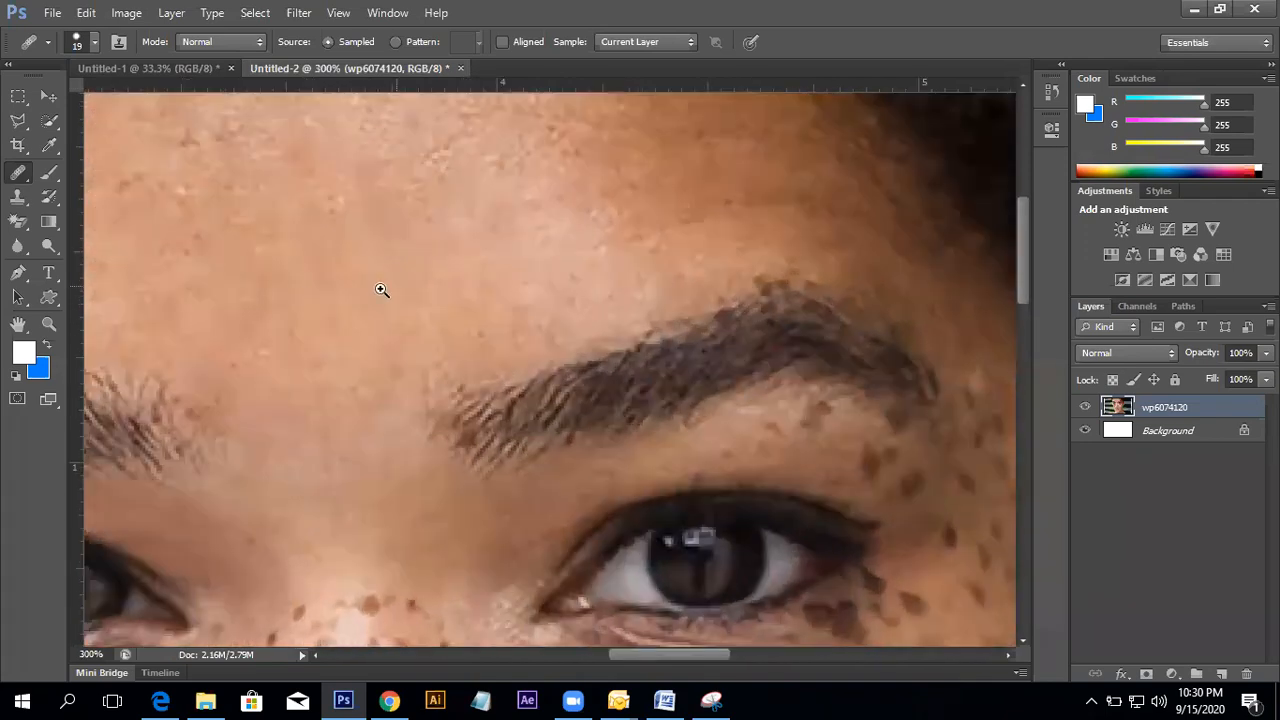
{"action": "scroll", "coordinate": [346, 323], "scroll_direction": "left", "scroll_amount": 2}
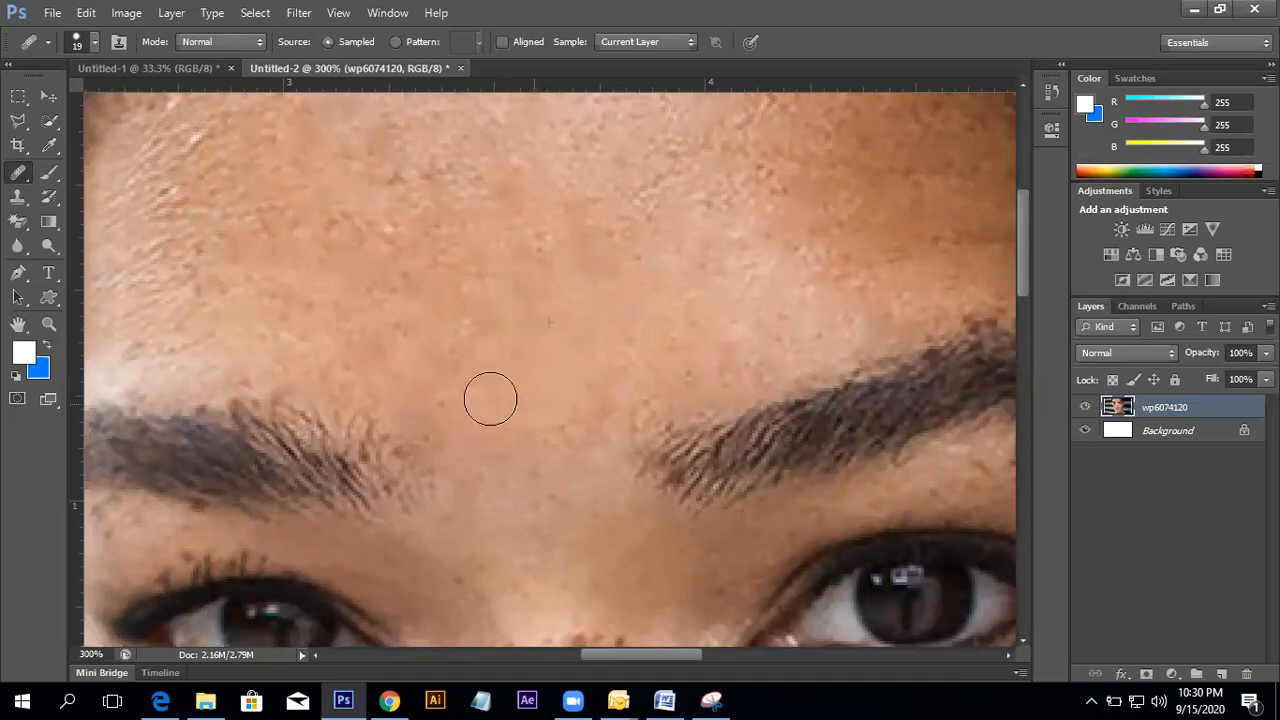
{"action": "left_click", "coordinate": [580, 358], "text": "alt"}
{"action": "left_click", "coordinate": [549, 265]}
{"action": "left_click", "coordinate": [535, 321], "text": "alt"}
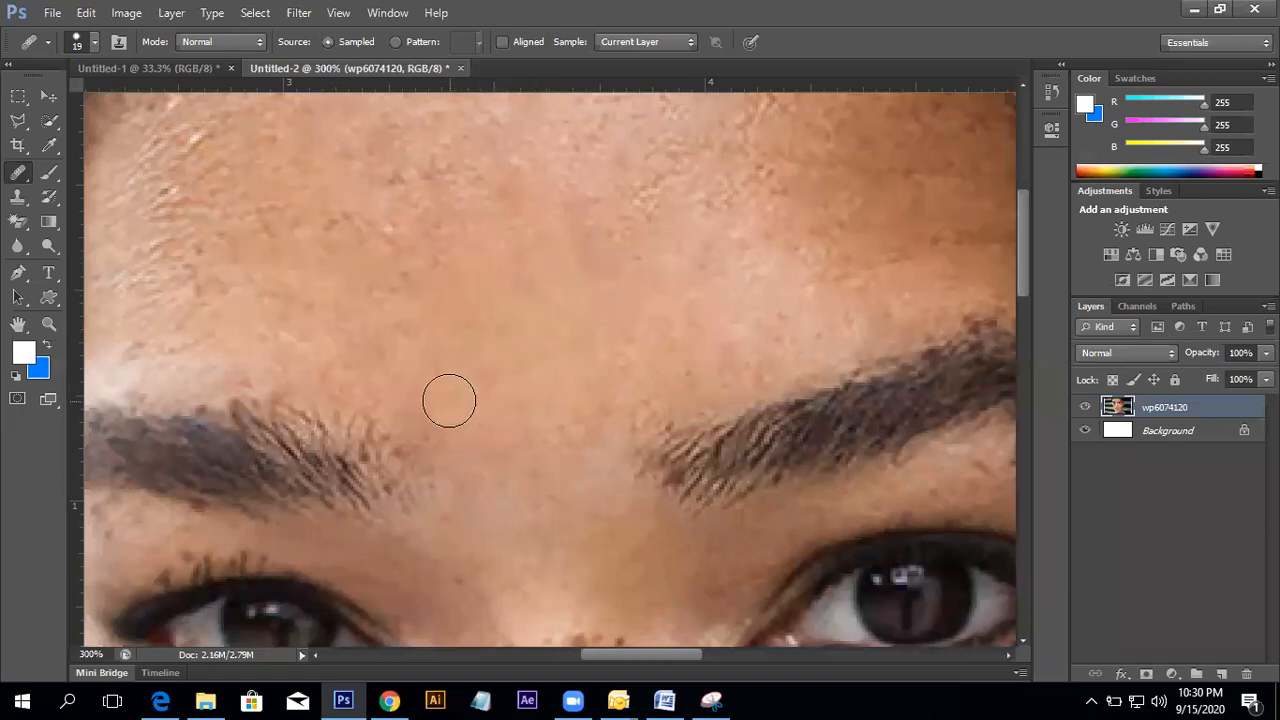
{"action": "scroll", "coordinate": [491, 371], "scroll_direction": "right", "scroll_amount": 3}
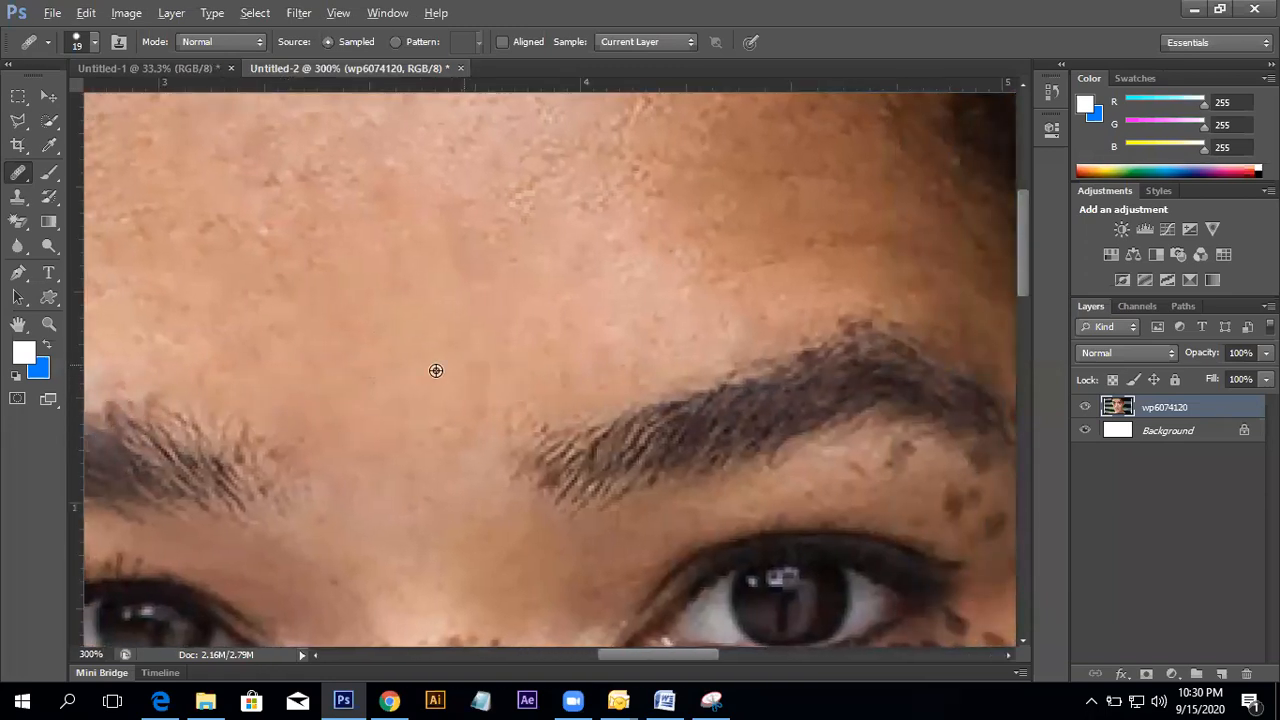
{"action": "left_click_drag", "start_coordinate": [429, 349], "coordinate": [571, 363]}
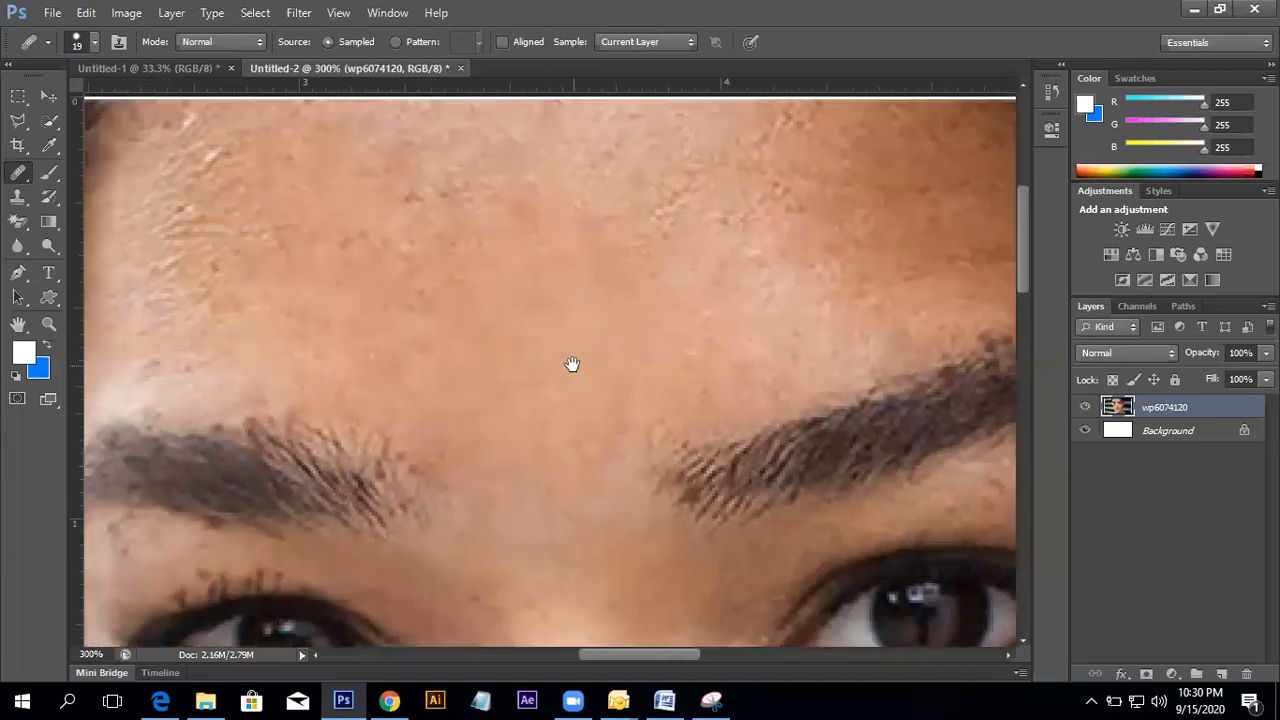
- Resample smooth mid-forehead skin and even out the texture across the upper middle forehead
{"action": "left_click", "coordinate": [538, 357], "text": "ctrl"}
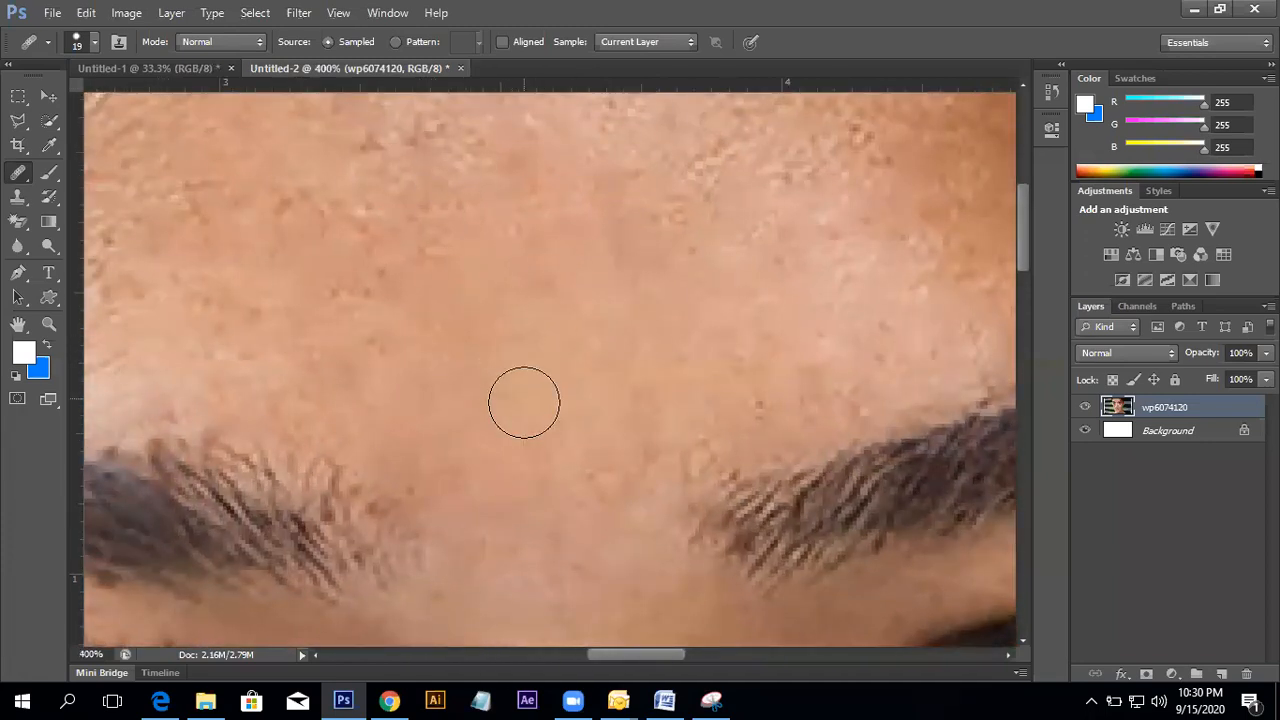
{"action": "left_click", "coordinate": [497, 337], "text": "alt"}
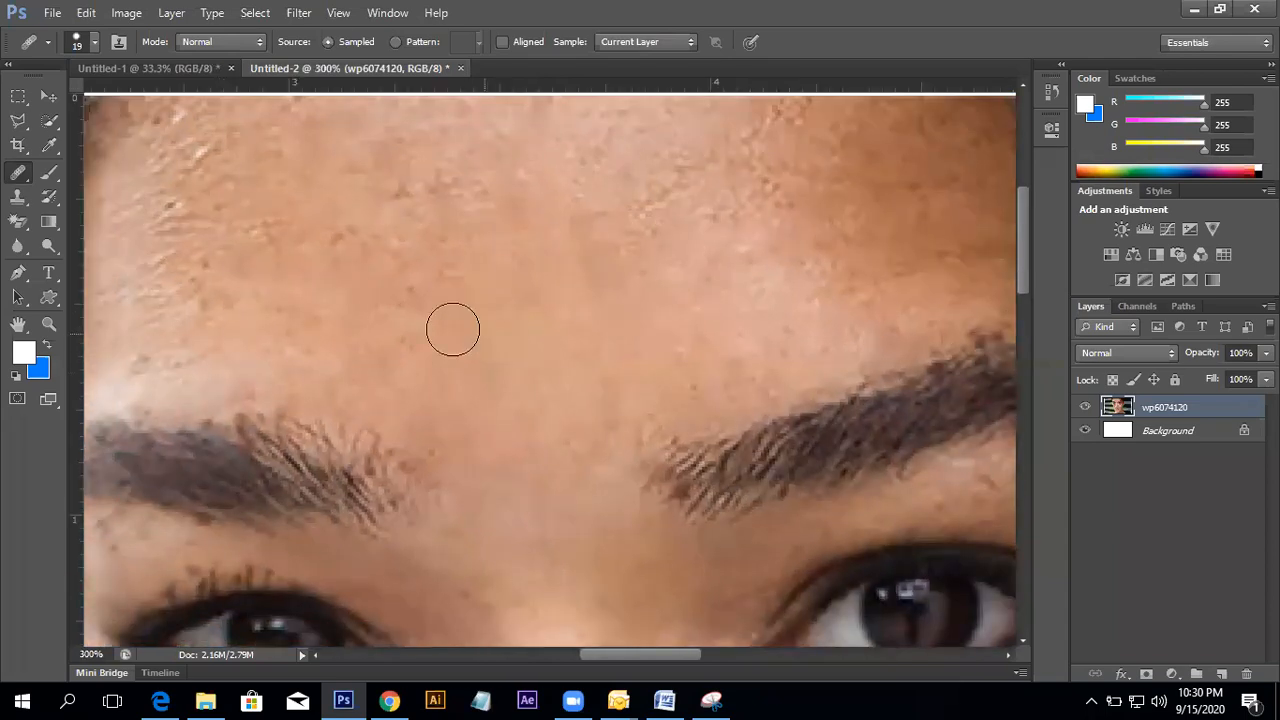
{"action": "left_click", "coordinate": [514, 359], "text": "alt"}
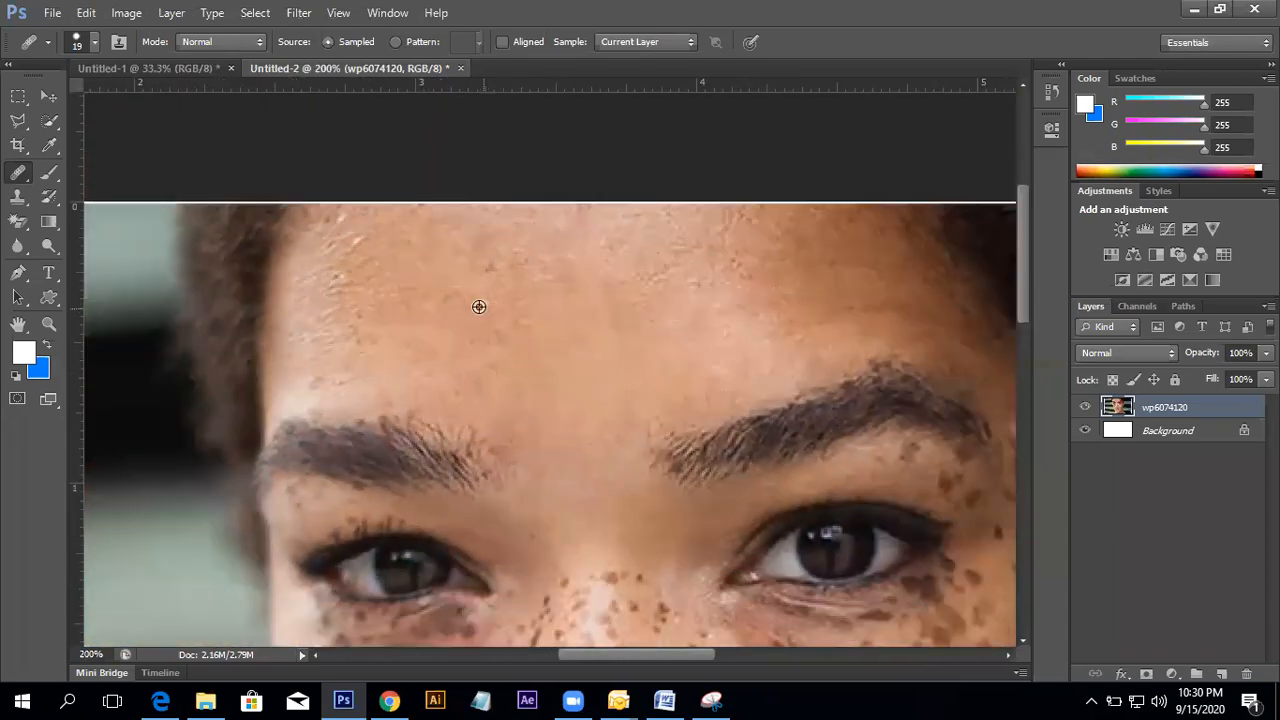
{"action": "left_click", "coordinate": [580, 357], "text": "alt"}
{"action": "mouse_move", "coordinate": [497, 300]}
{"action": "left_mouse_down"}
{"action": "mouse_move", "coordinate": [523, 277]}
{"action": "mouse_move", "coordinate": [581, 297]}
{"action": "left_mouse_up"}
{"action": "left_click_drag", "start_coordinate": [641, 354], "coordinate": [591, 370]}
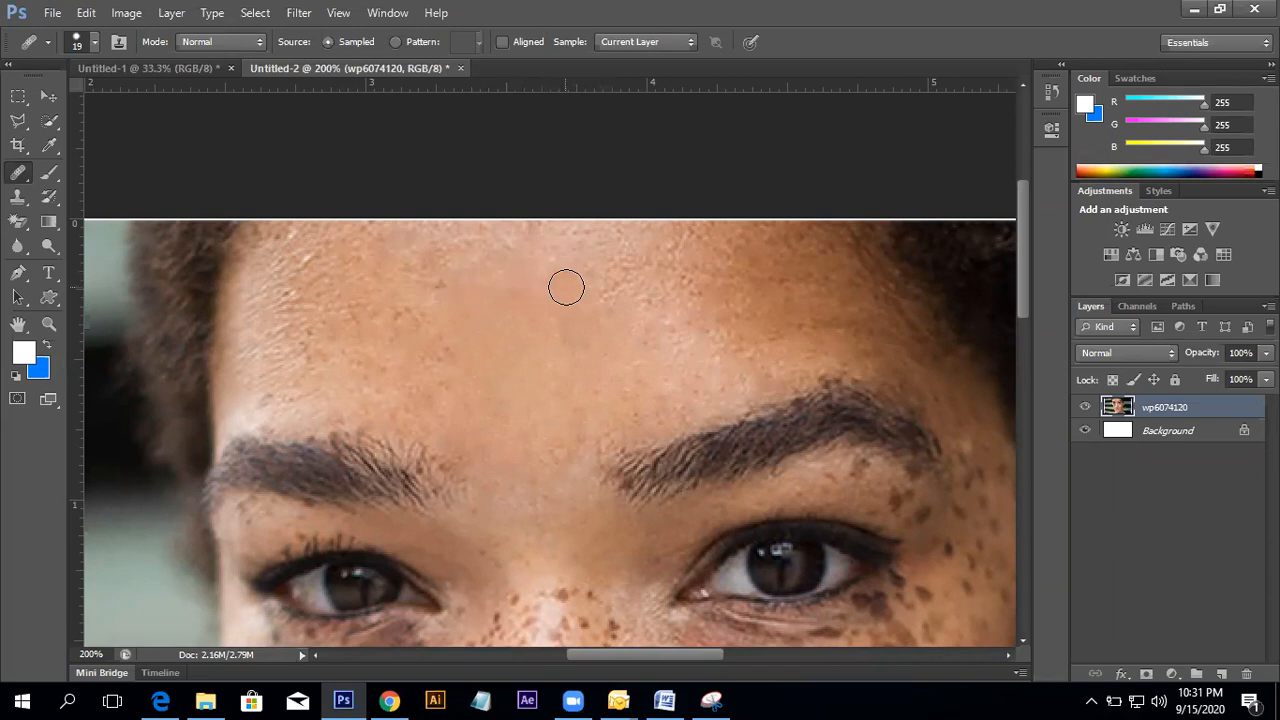
- Heal the rough skin on the forehead above the inner part of the right-hand eyebrow
{"action": "left_click_drag", "start_coordinate": [684, 392], "coordinate": [571, 366]}
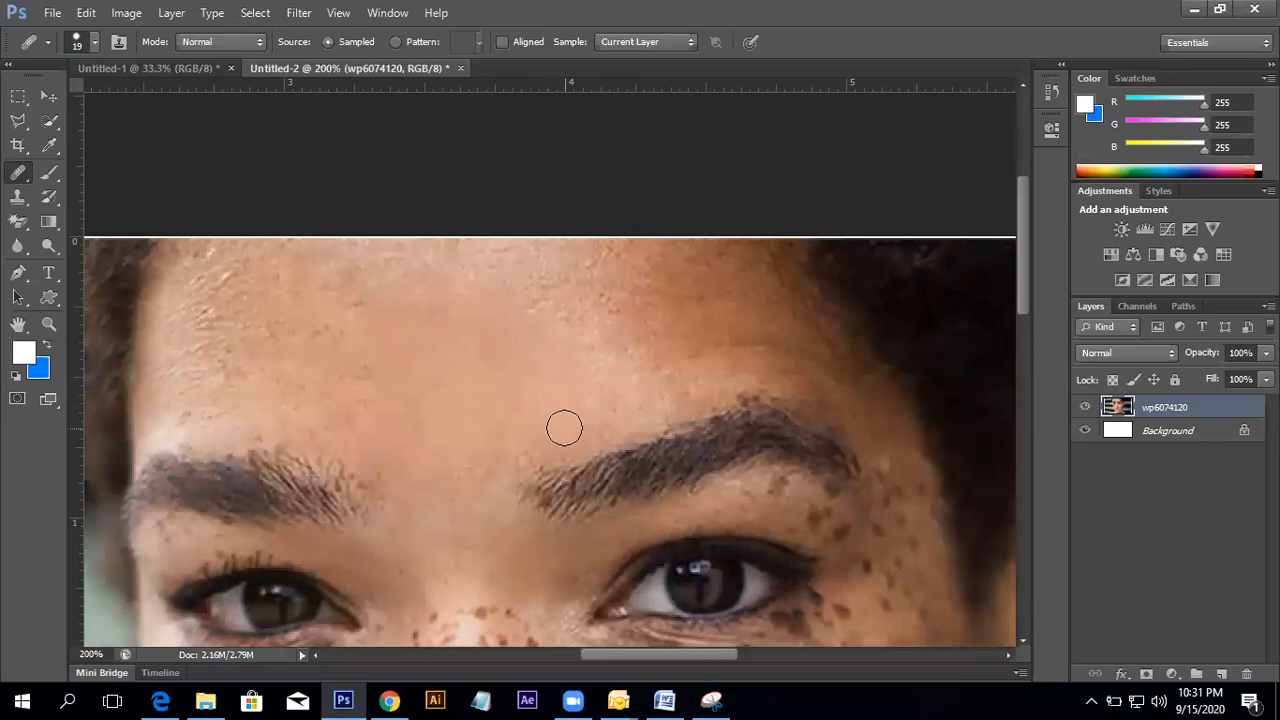
{"action": "scroll", "coordinate": [574, 413], "scroll_direction": "up", "scroll_amount": 1}
{"action": "scroll", "coordinate": [574, 413], "scroll_direction": "right", "scroll_amount": 1}
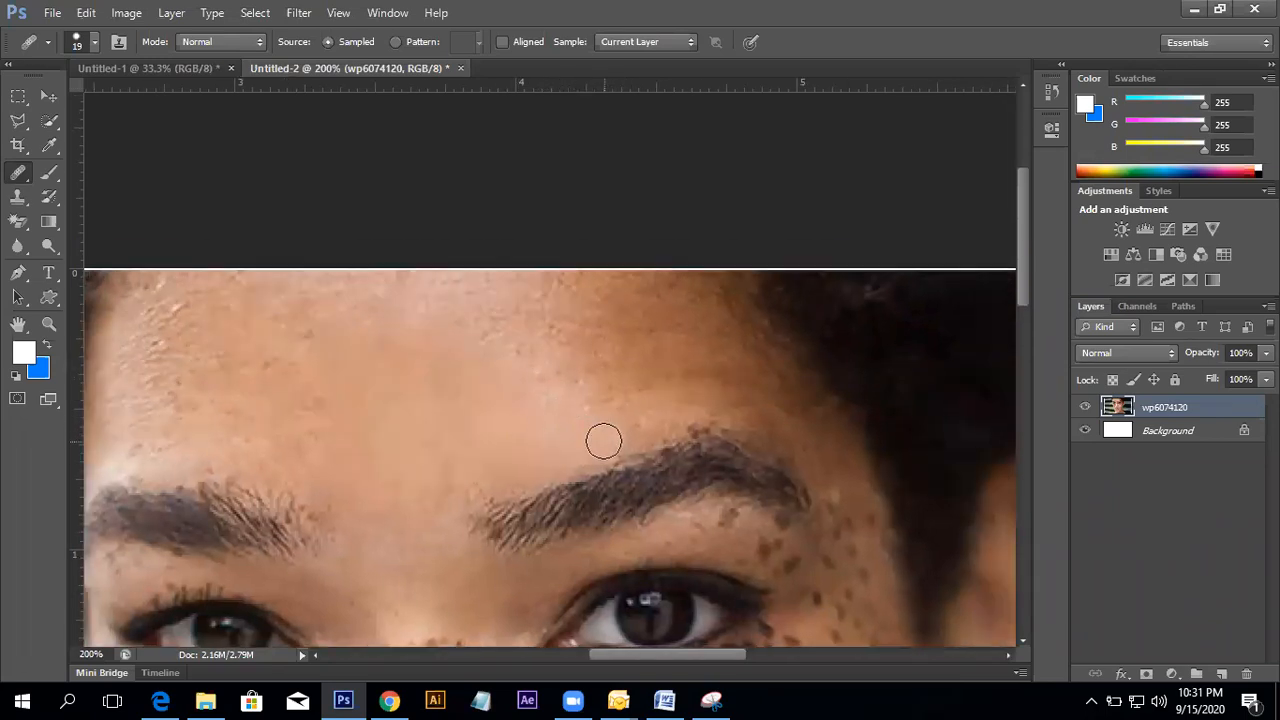
{"action": "left_click_drag", "start_coordinate": [618, 390], "coordinate": [557, 407]}
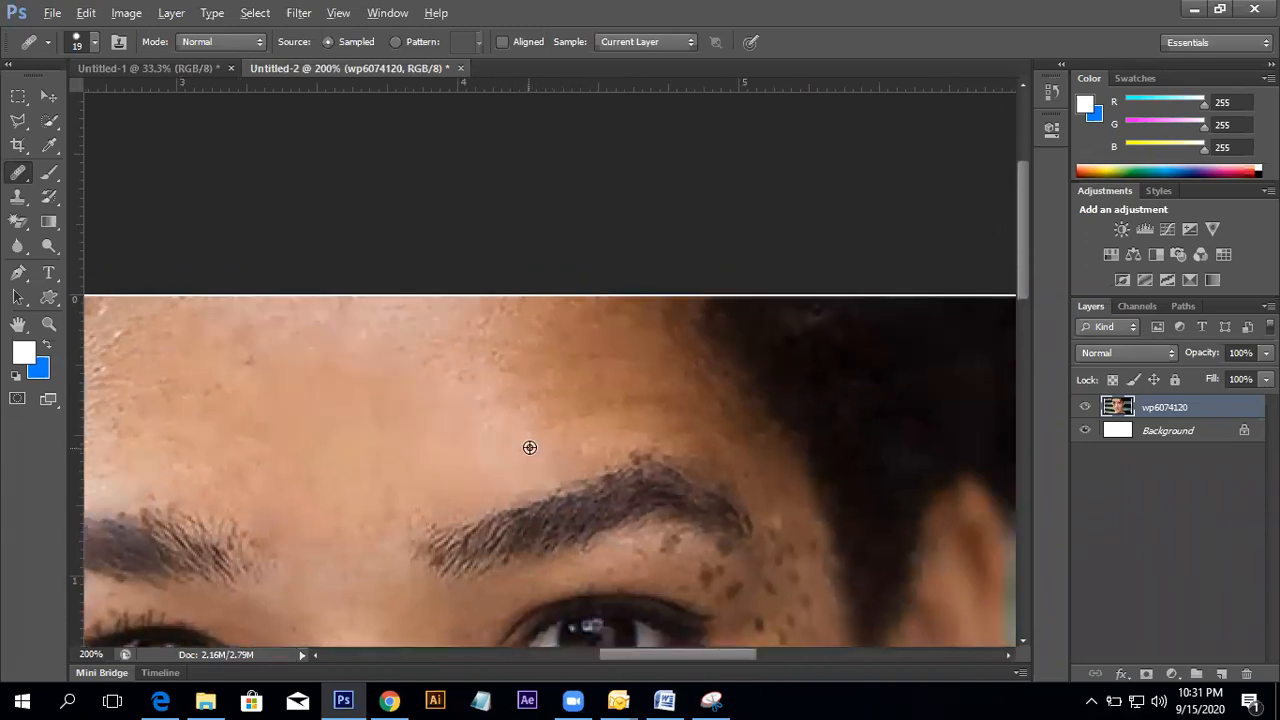
{"action": "scroll", "coordinate": [600, 396], "scroll_direction": "up", "scroll_amount": 1}
- Set the brush size to 25, sample smooth central forehead skin, and heal the left-hand and upper forehead
{"action": "left_click", "coordinate": [604, 441], "text": "alt"}
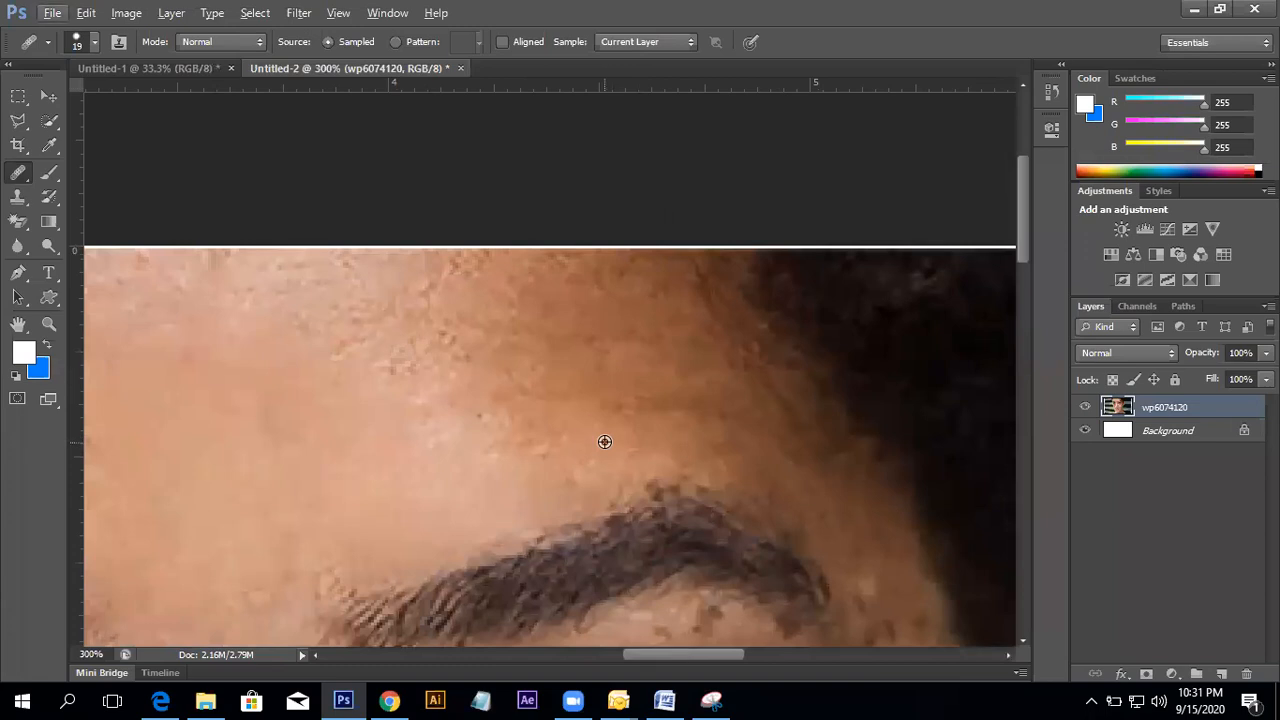
{"action": "key", "text": "bracketleft"}
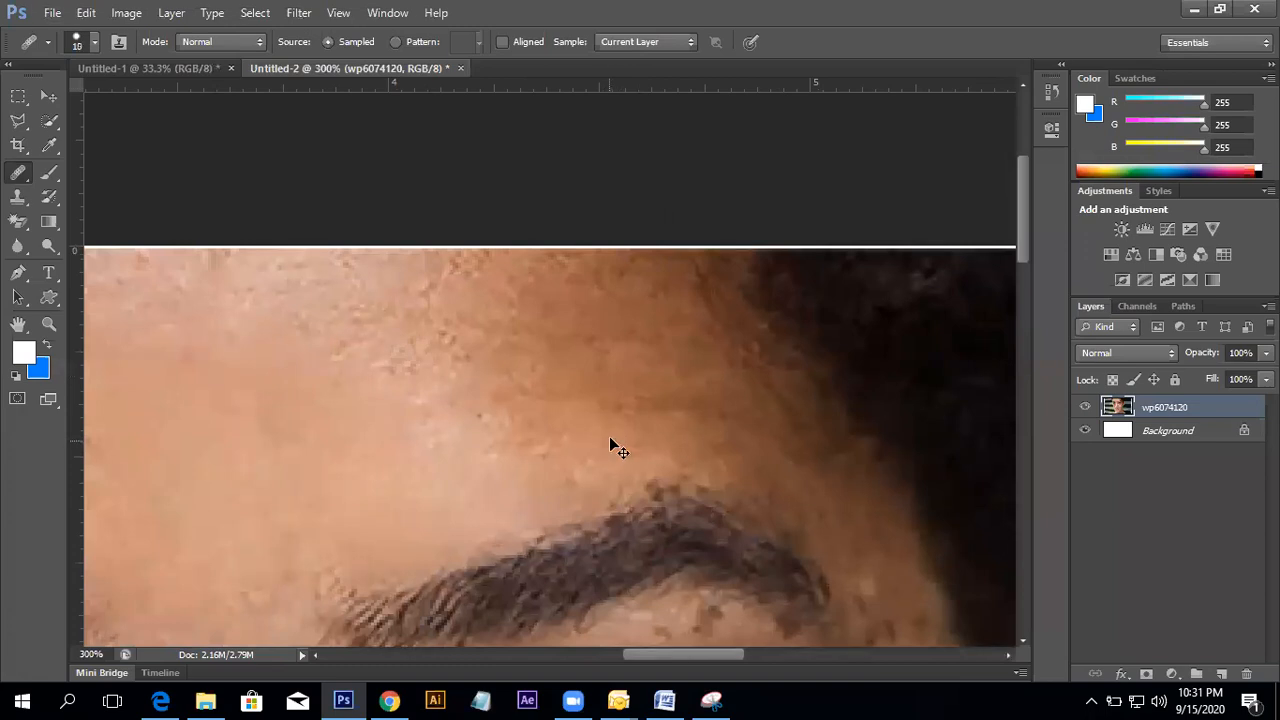
{"action": "scroll", "coordinate": [612, 446], "scroll_direction": "down", "scroll_amount": 2}
{"action": "left_click_drag", "start_coordinate": [384, 377], "coordinate": [452, 392]}
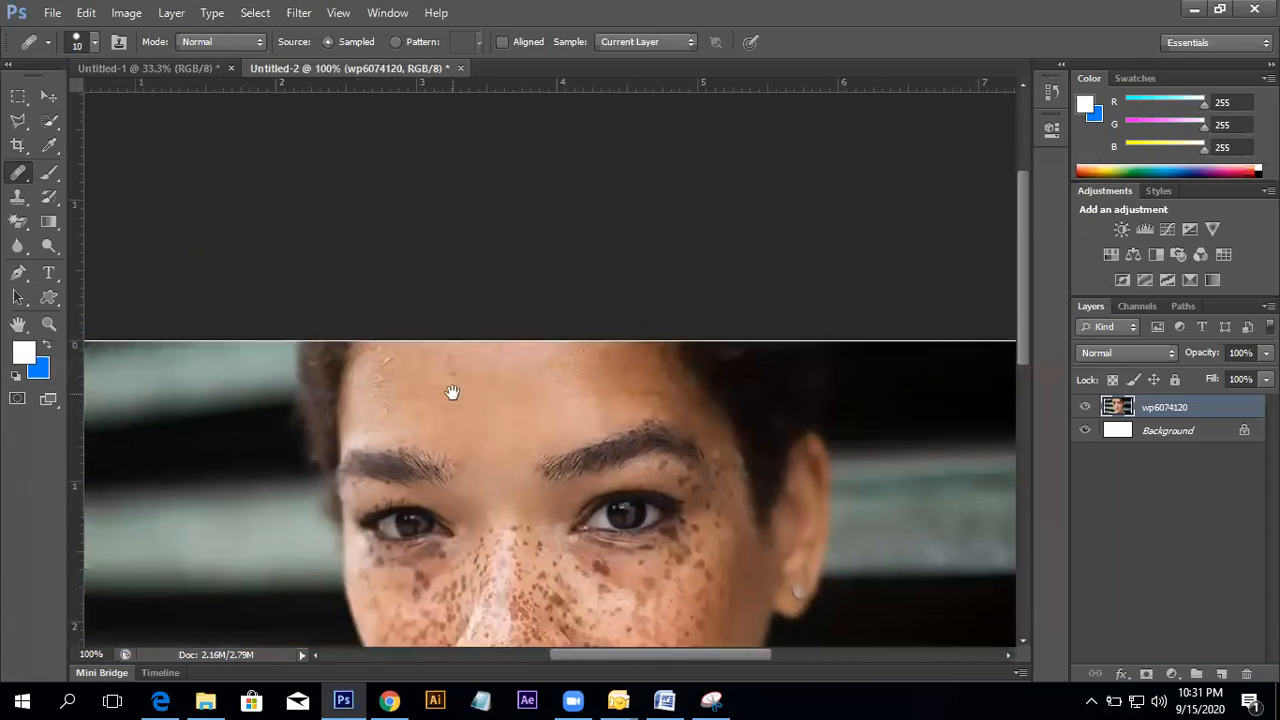
{"action": "left_click", "coordinate": [500, 412], "text": "alt"}
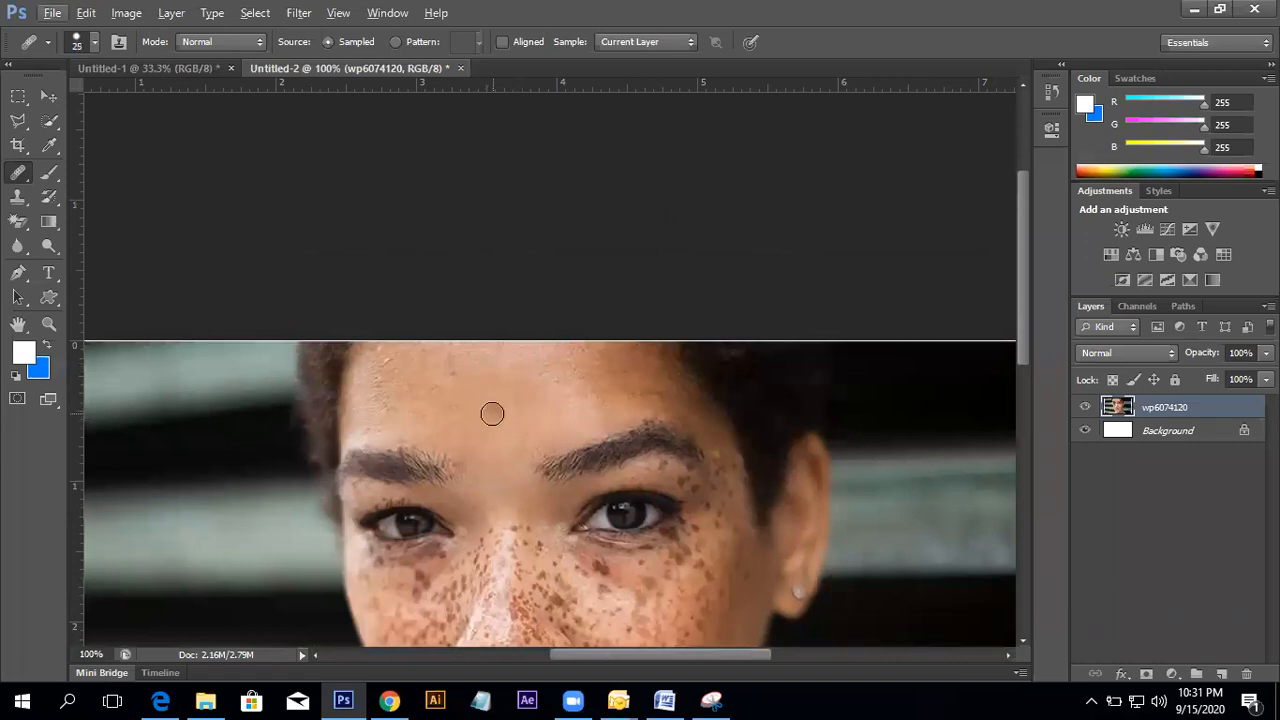
{"action": "left_click", "coordinate": [495, 412]}
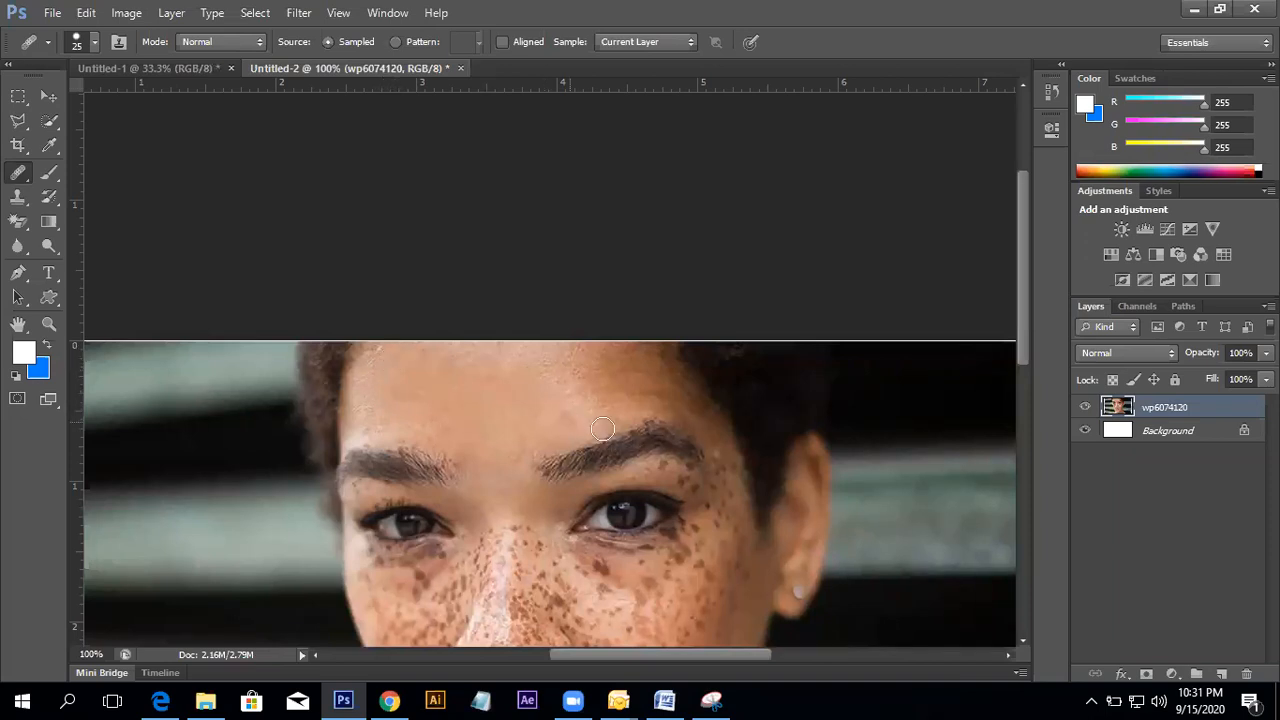
{"action": "left_click", "coordinate": [570, 396], "text": "alt"}
{"action": "left_click", "coordinate": [570, 398], "text": "alt"}
- Enlarge the portrait layer slightly with Free Transform to cover the white strip along the canvas's top edge
{"action": "left_click", "coordinate": [49, 96]}
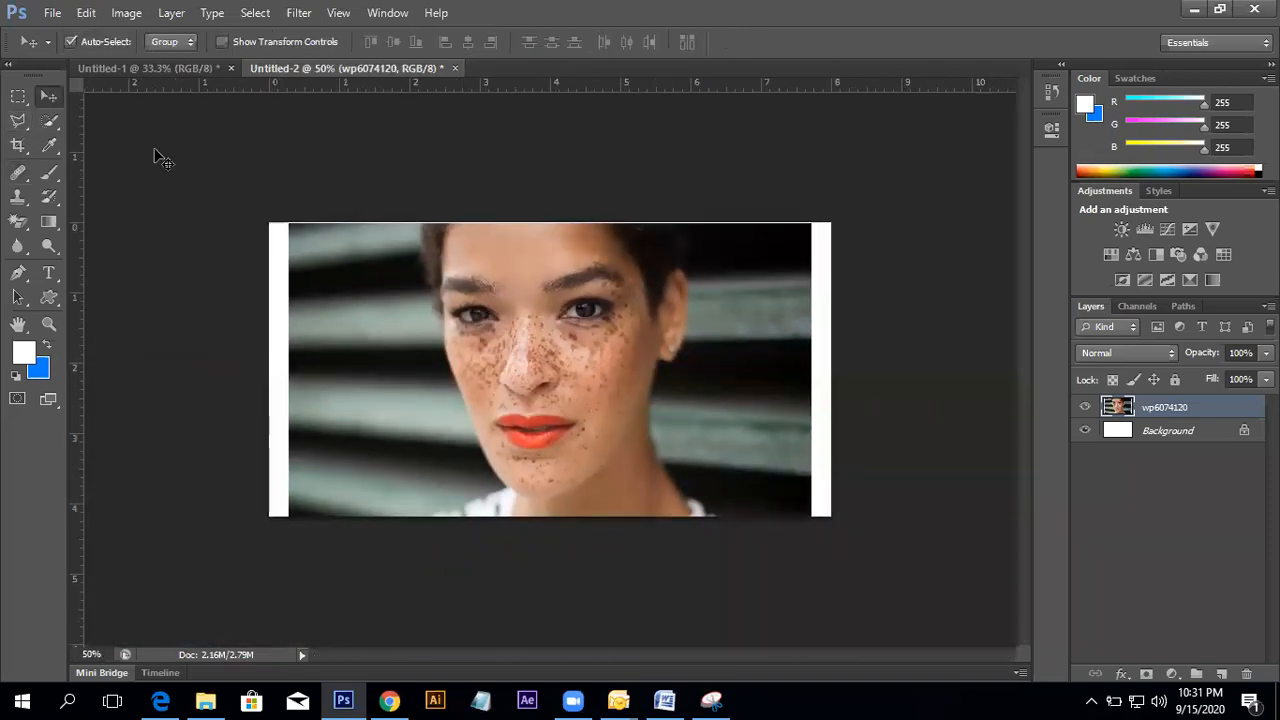
{"action": "key", "text": "ctrl+t"}
{"action": "left_click_drag", "start_coordinate": [810, 517], "coordinate": [814, 519]}
{"action": "key", "text": "Return"}
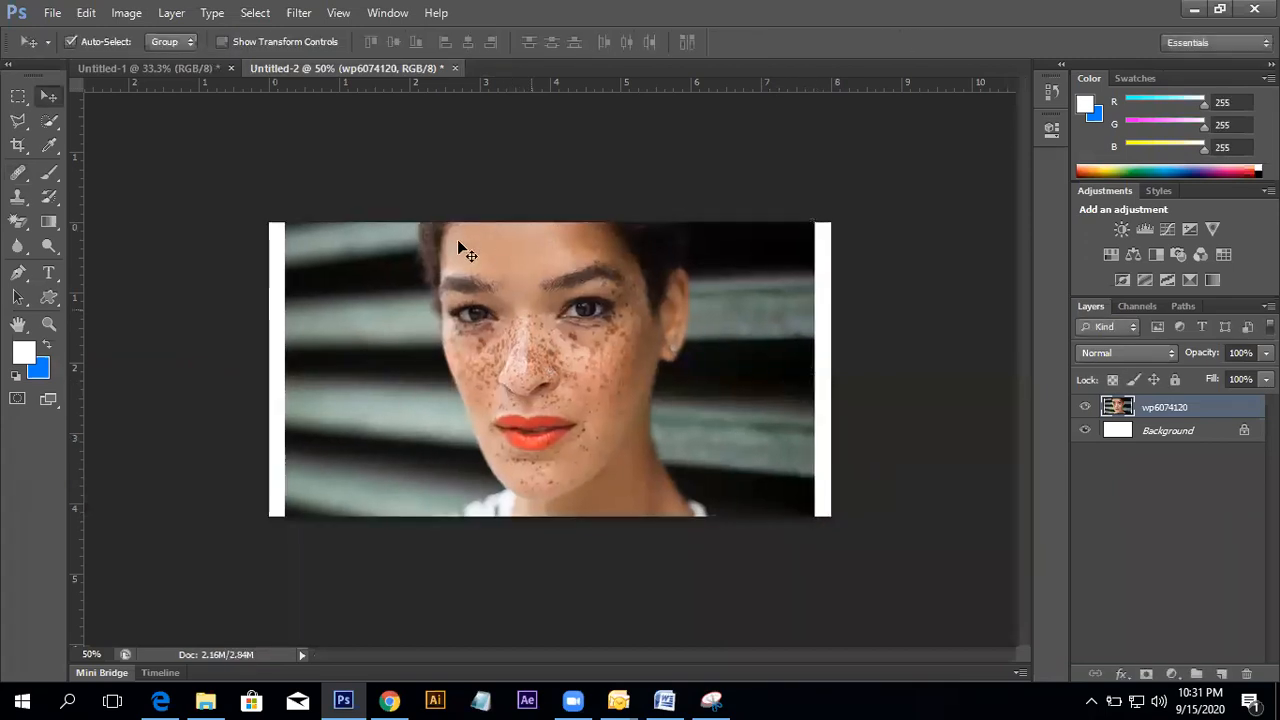
- Return to the Healing Brush and smooth the remaining blemishes on the right-hand forehead with brush size 25
{"action": "key", "text": "ctrl+1"}
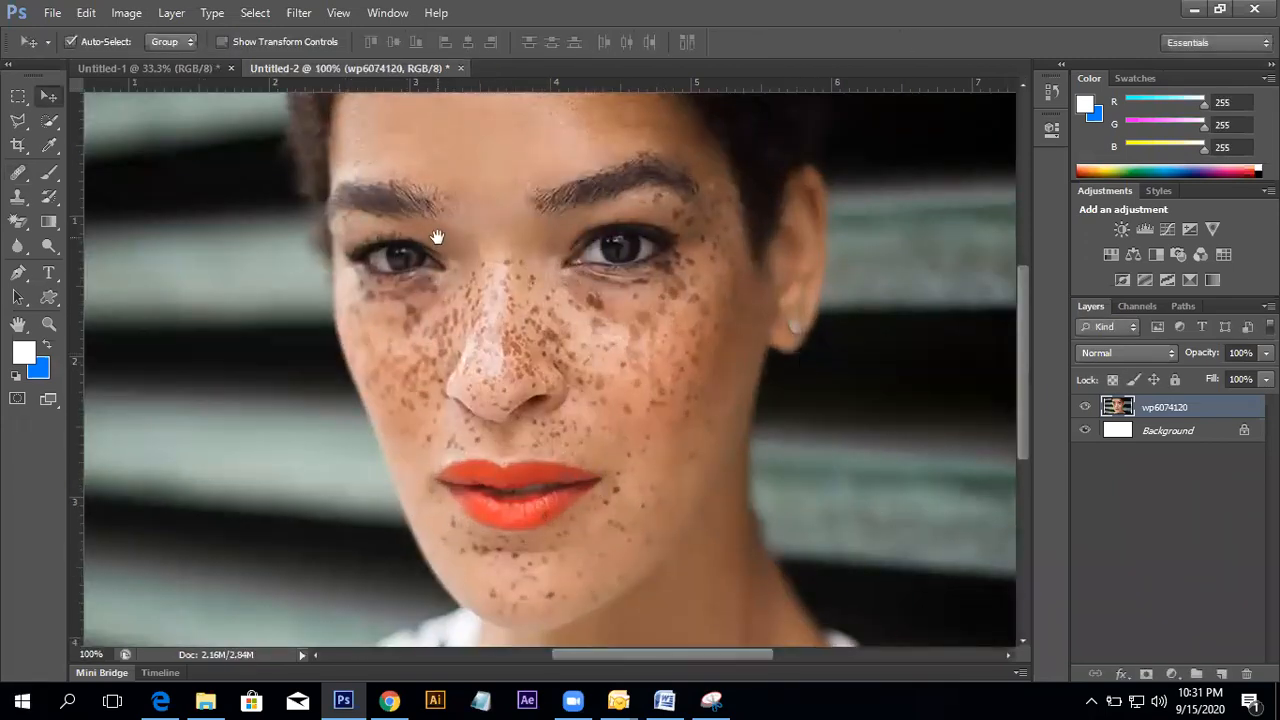
{"action": "left_click_drag", "start_coordinate": [434, 237], "coordinate": [462, 441]}
{"action": "left_click", "coordinate": [18, 172]}
{"action": "right_click", "coordinate": [18, 172]}
{"action": "left_click", "coordinate": [100, 187]}
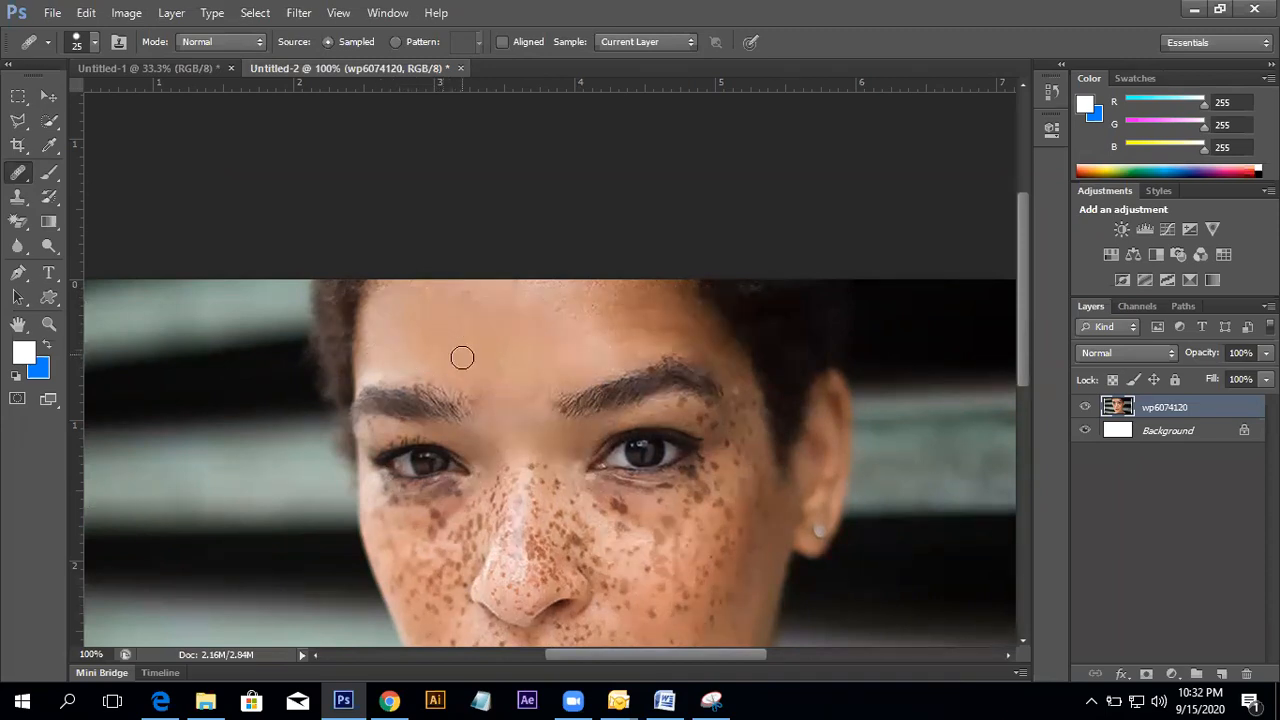
{"action": "left_click_drag", "start_coordinate": [531, 338], "coordinate": [518, 383]}
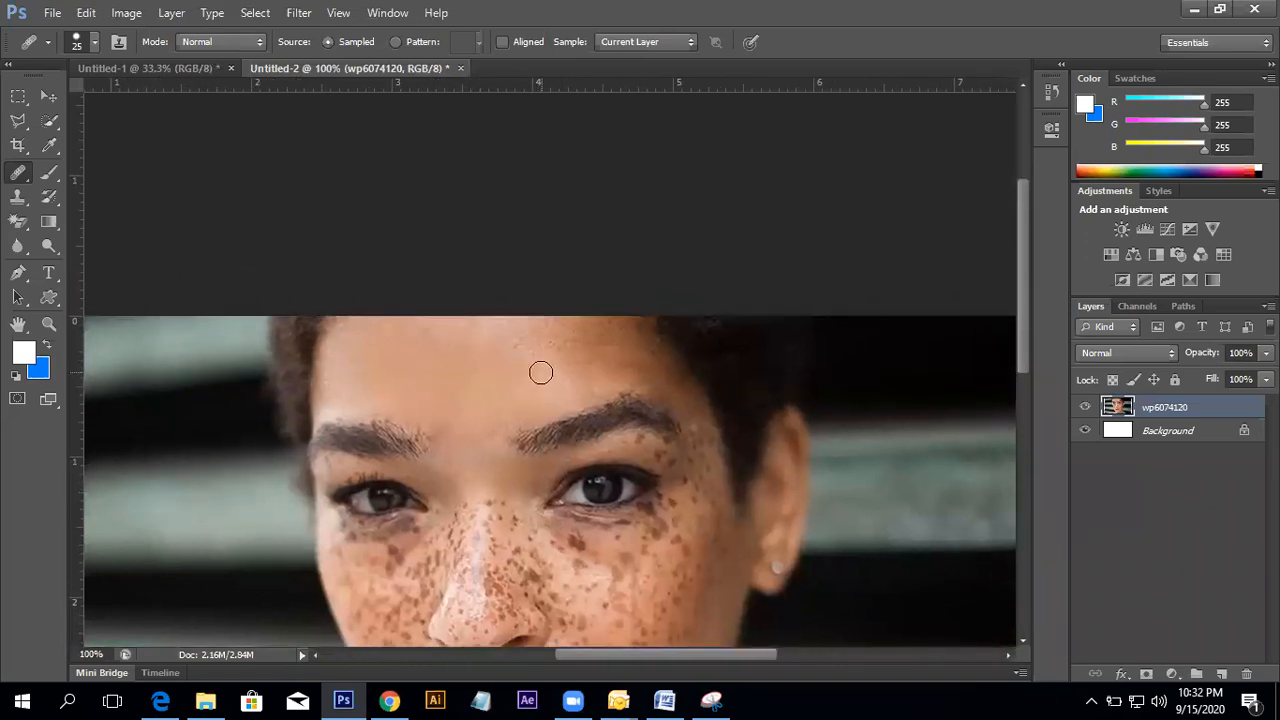
{"action": "left_click", "coordinate": [591, 376]}
{"action": "left_click_drag", "start_coordinate": [576, 374], "coordinate": [578, 360]}
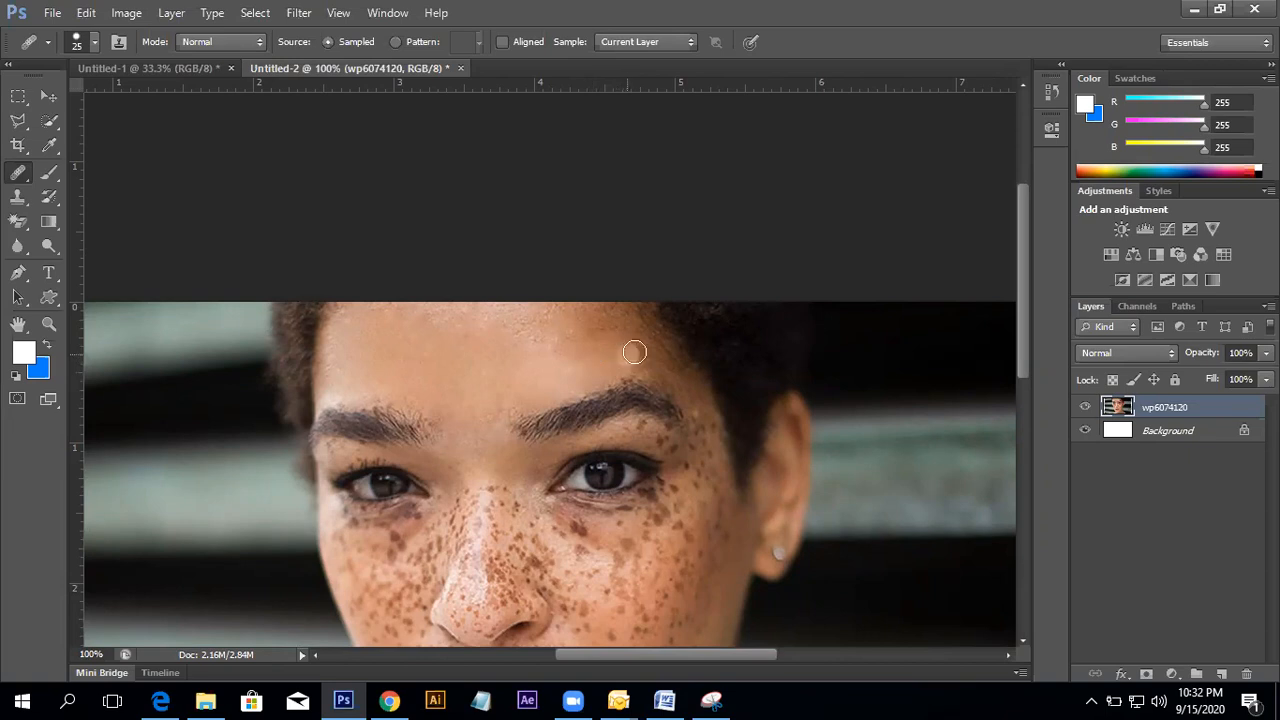
- Smooth the remaining uneven skin on the upper and right-hand forehead with the Healing Brush
{"action": "left_click_drag", "start_coordinate": [670, 372], "coordinate": [630, 357]}
{"action": "left_click_drag", "start_coordinate": [514, 323], "coordinate": [557, 363]}
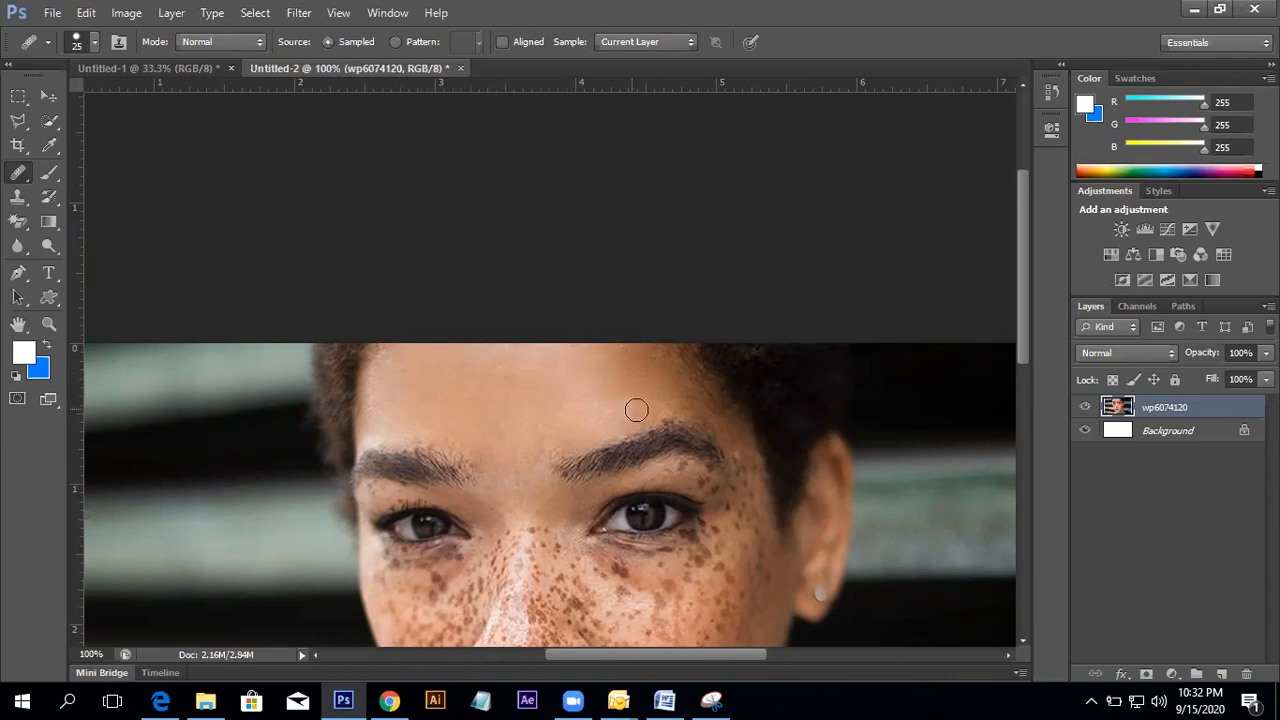
{"action": "left_click_drag", "start_coordinate": [620, 380], "coordinate": [608, 358]}
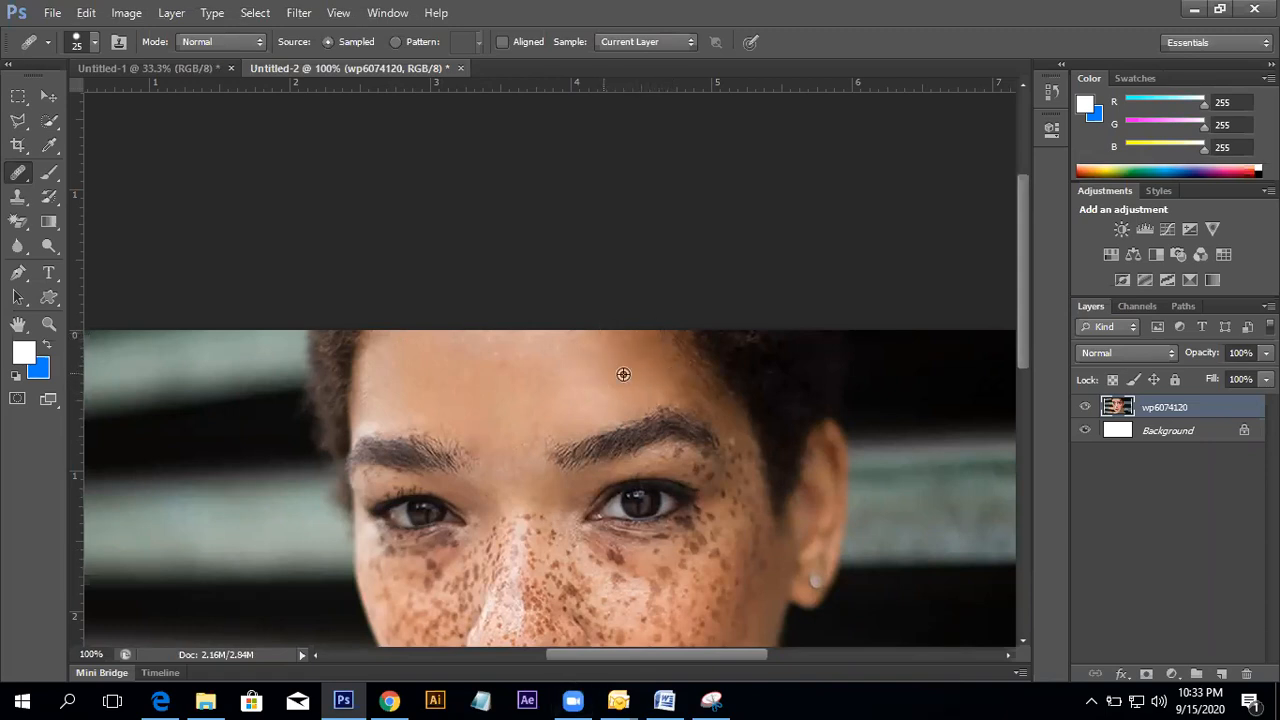
{"action": "left_click", "coordinate": [651, 436]}
{"action": "left_click", "coordinate": [637, 402]}
{"action": "left_click", "coordinate": [593, 380], "text": "alt"}
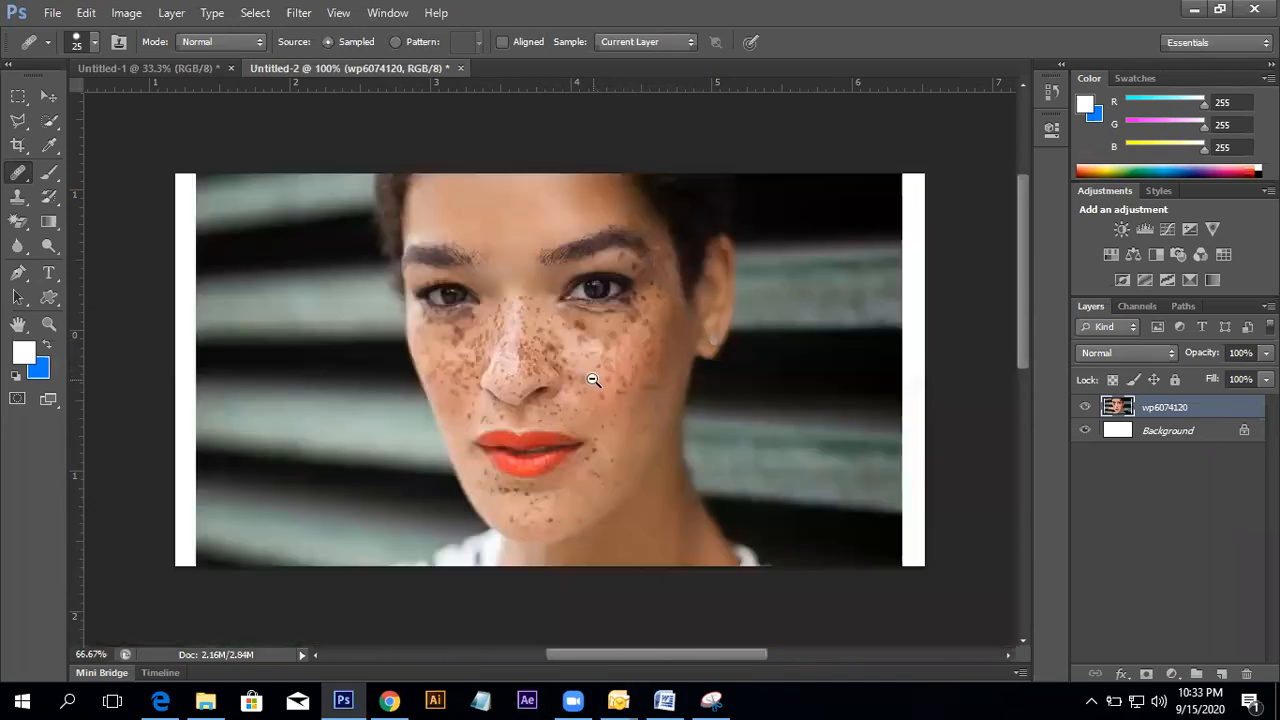
{"action": "scroll", "coordinate": [593, 380], "scroll_direction": "down", "scroll_amount": 1}
{"action": "scroll", "coordinate": [589, 399], "scroll_direction": "up", "scroll_amount": 1}
- Copy the original freckled portrait from the Google image results in Chrome and paste it into the Photoshop document as a new layer
{"action": "left_click", "coordinate": [390, 701]}
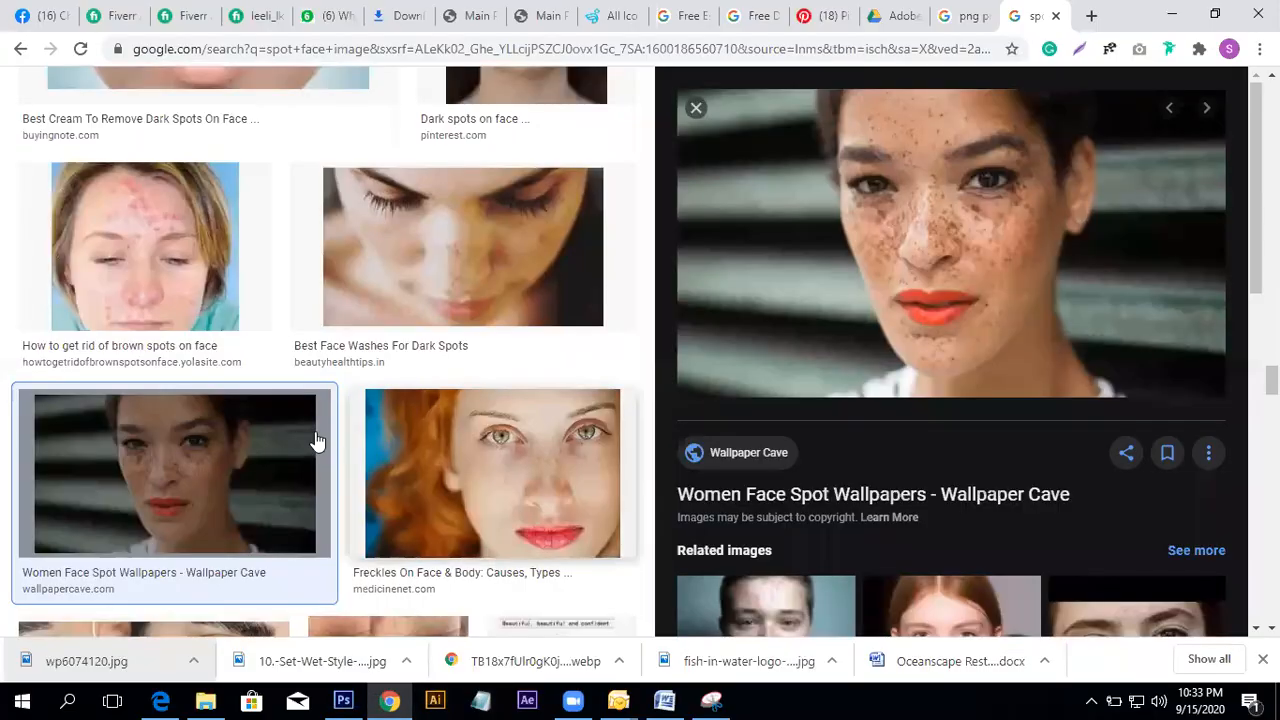
{"action": "right_click", "coordinate": [940, 248]}
{"action": "left_click", "coordinate": [1003, 443]}
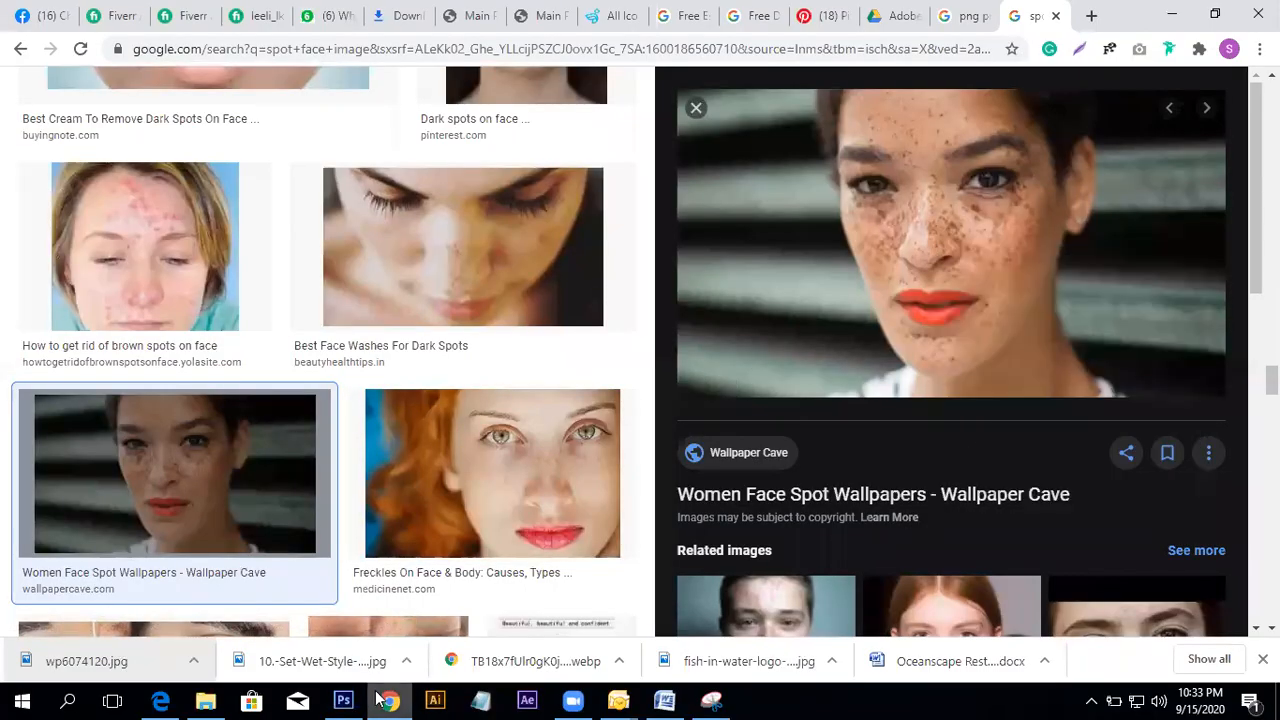
{"action": "left_click", "coordinate": [343, 701]}
{"action": "key", "text": "ctrl+v"}
- Position the pasted original portrait and scale it down with Free Transform to match the retouched portrait's size
{"action": "key", "text": "v"}
{"action": "left_click_drag", "start_coordinate": [712, 382], "coordinate": [551, 363]}
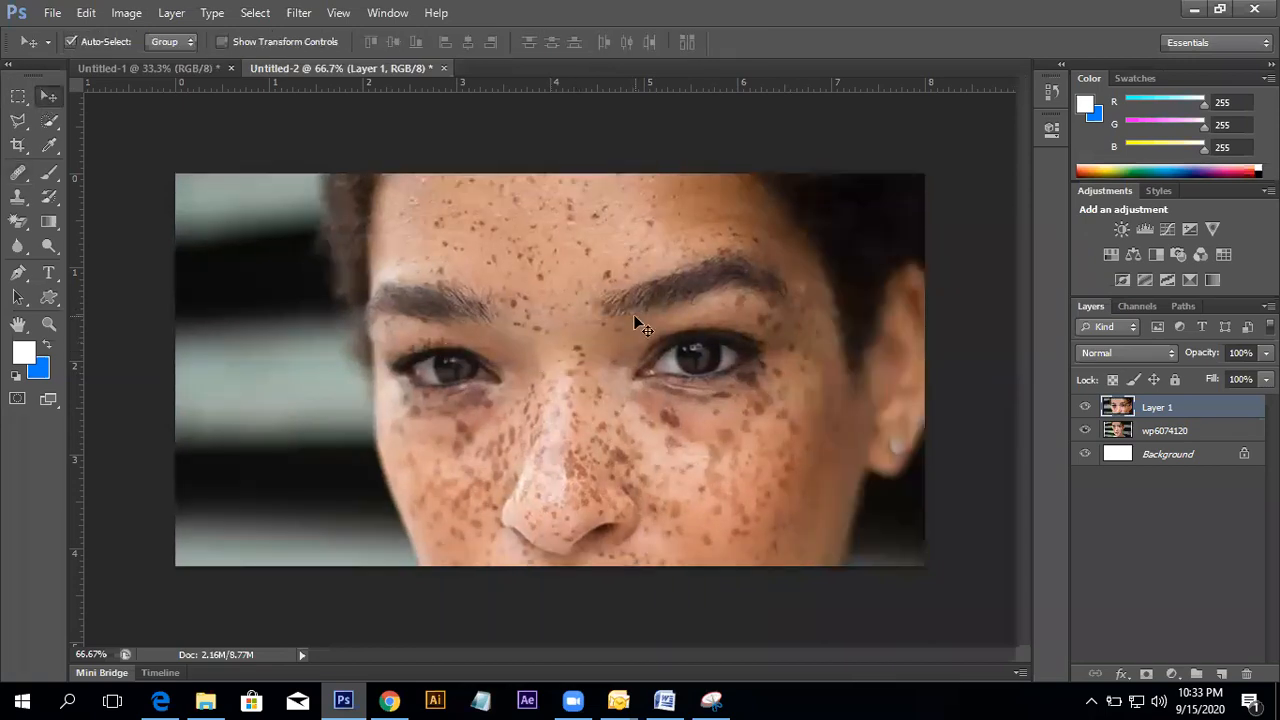
{"action": "key", "text": "ctrl+t"}
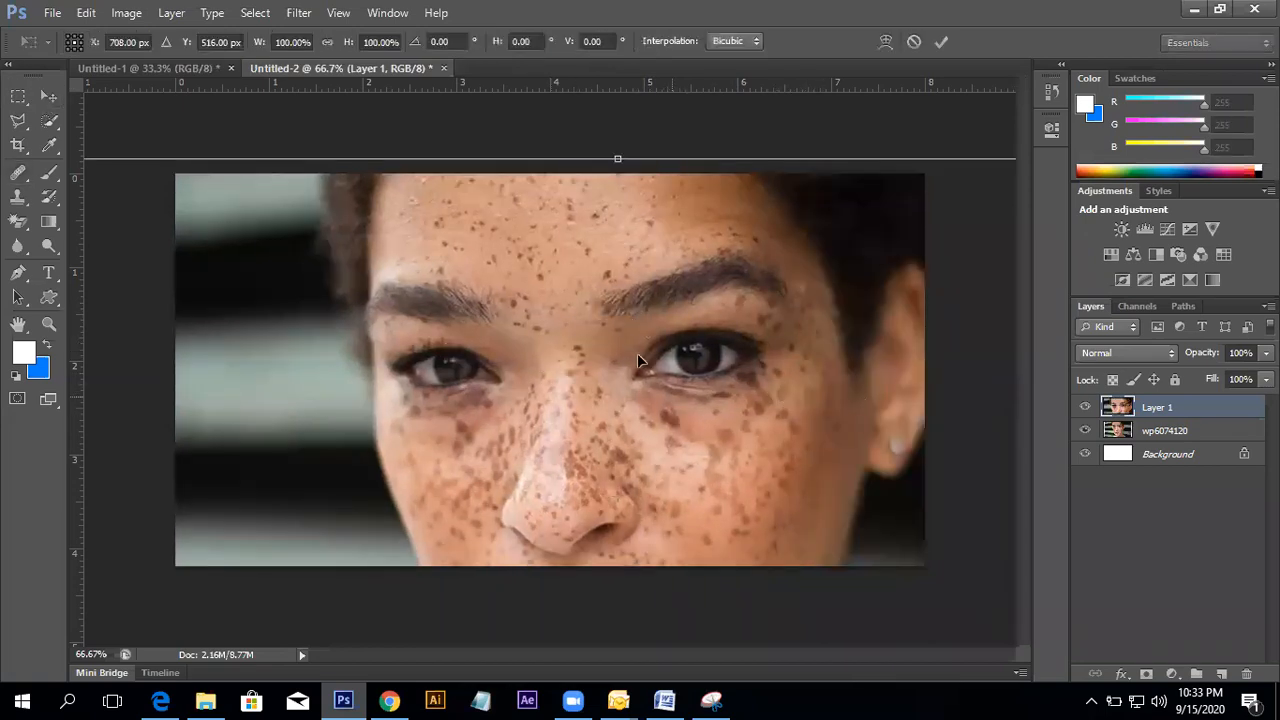
{"action": "scroll", "coordinate": [632, 351], "scroll_direction": "down", "scroll_amount": 3}
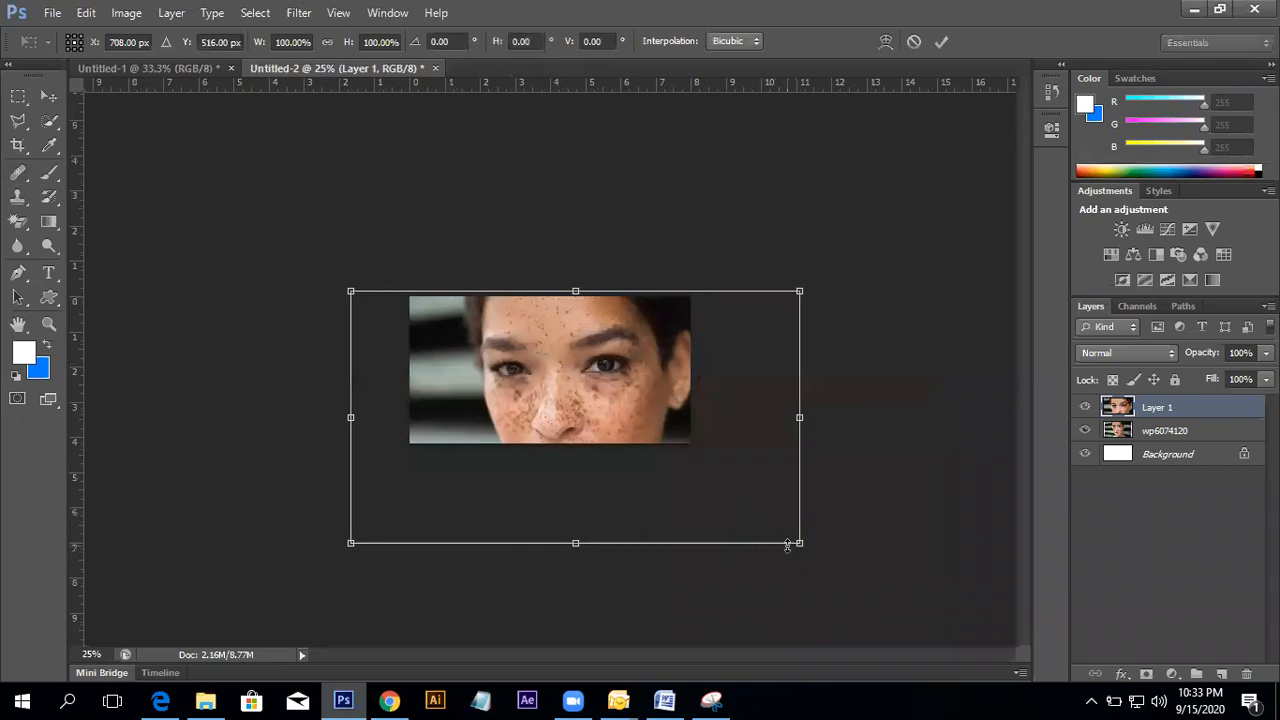
{"action": "left_click_drag", "start_coordinate": [797, 543], "coordinate": [655, 404]}
{"action": "key", "text": "Return"}
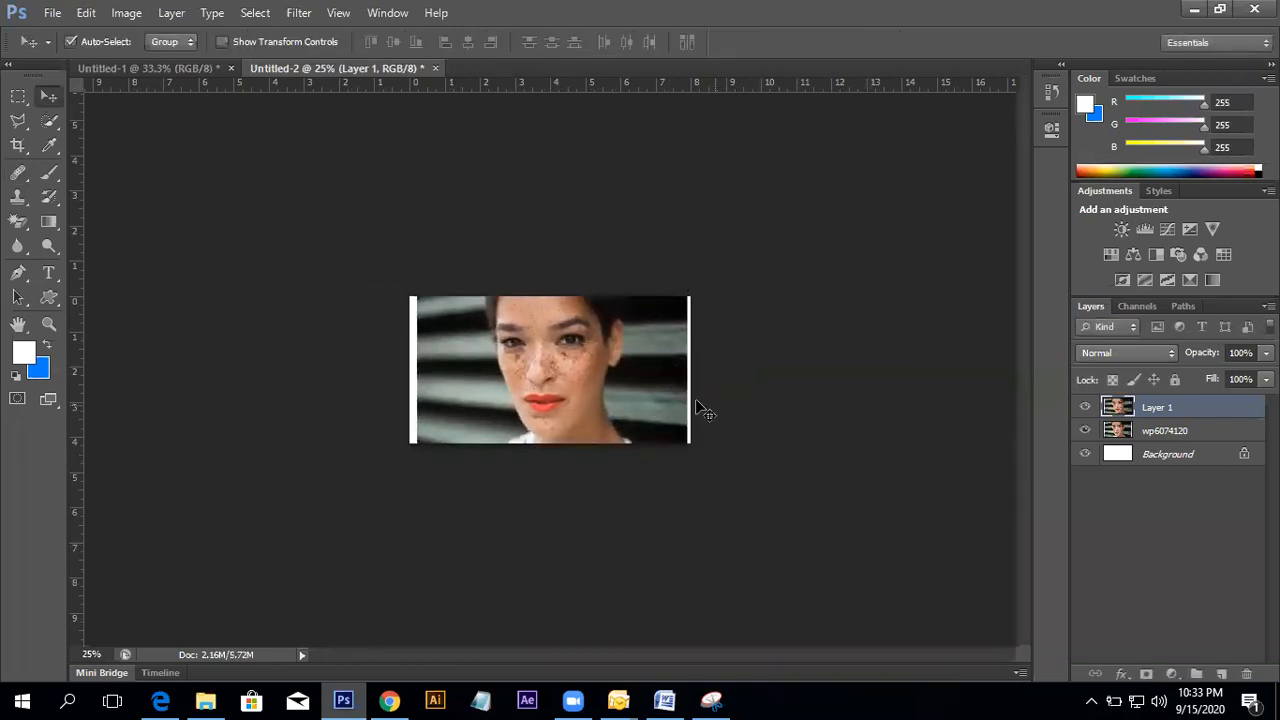
{"action": "left_click", "coordinate": [647, 370], "text": "ctrl"}
{"action": "left_click", "coordinate": [647, 370], "text": "ctrl"}
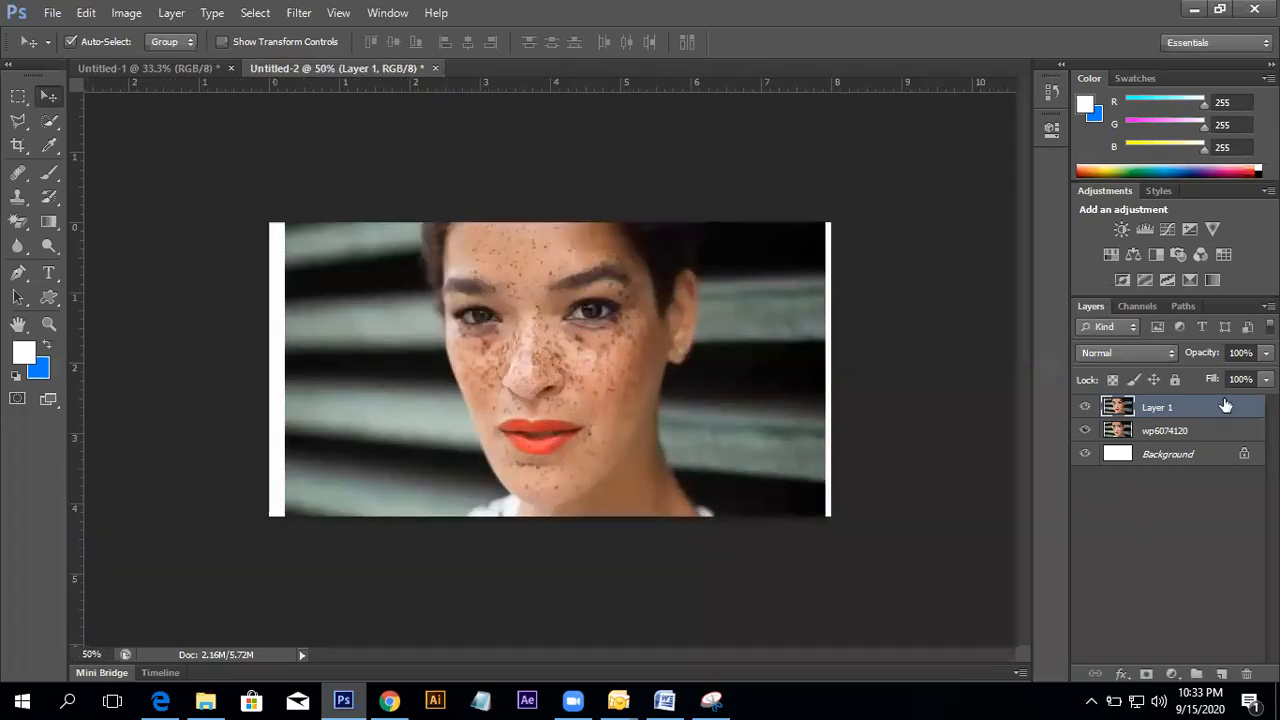
- Move the pasted original layer below the retouched wp6074120 layer
{"action": "double_click", "coordinate": [1178, 408]}
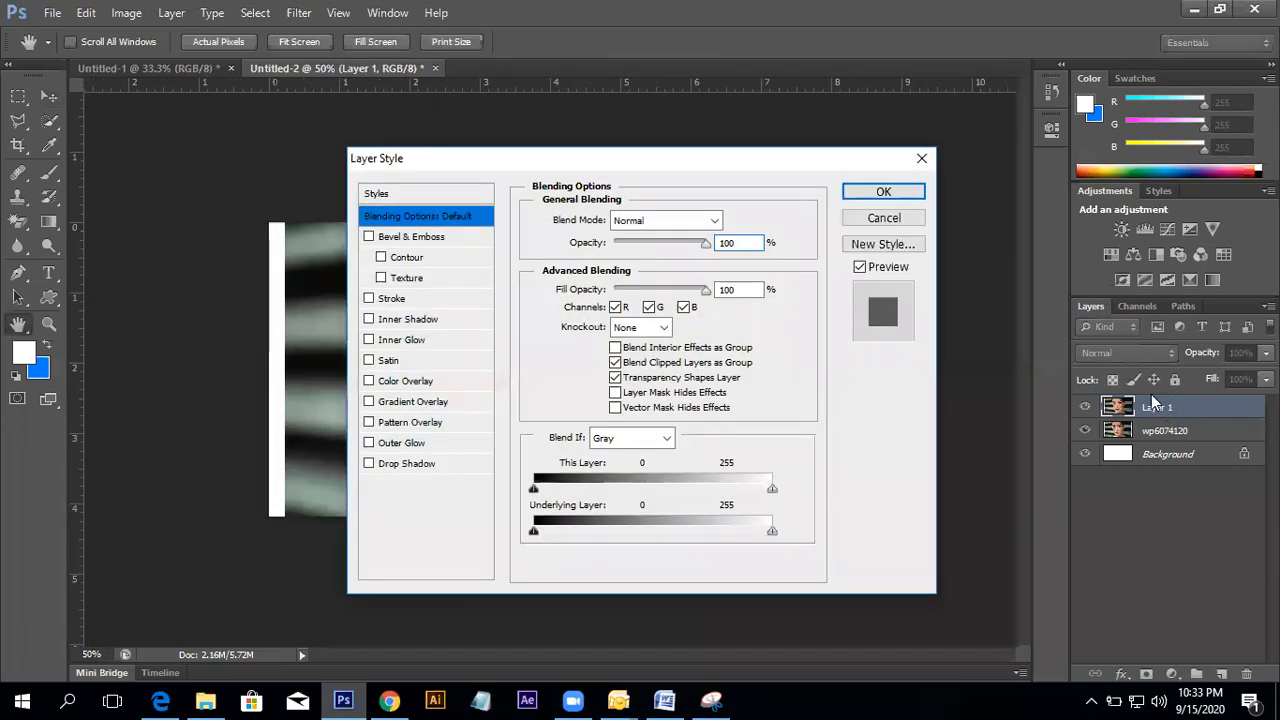
{"action": "left_click", "coordinate": [906, 220]}
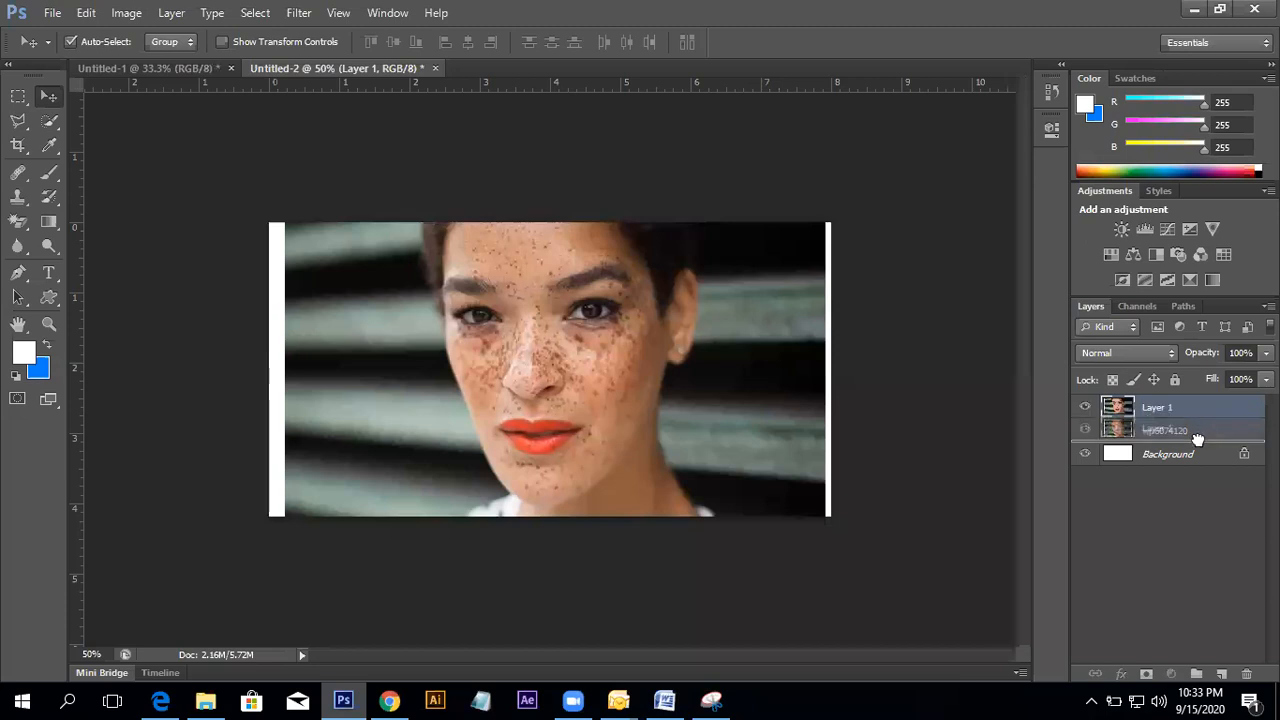
{"action": "left_click_drag", "start_coordinate": [1141, 410], "coordinate": [1168, 452]}
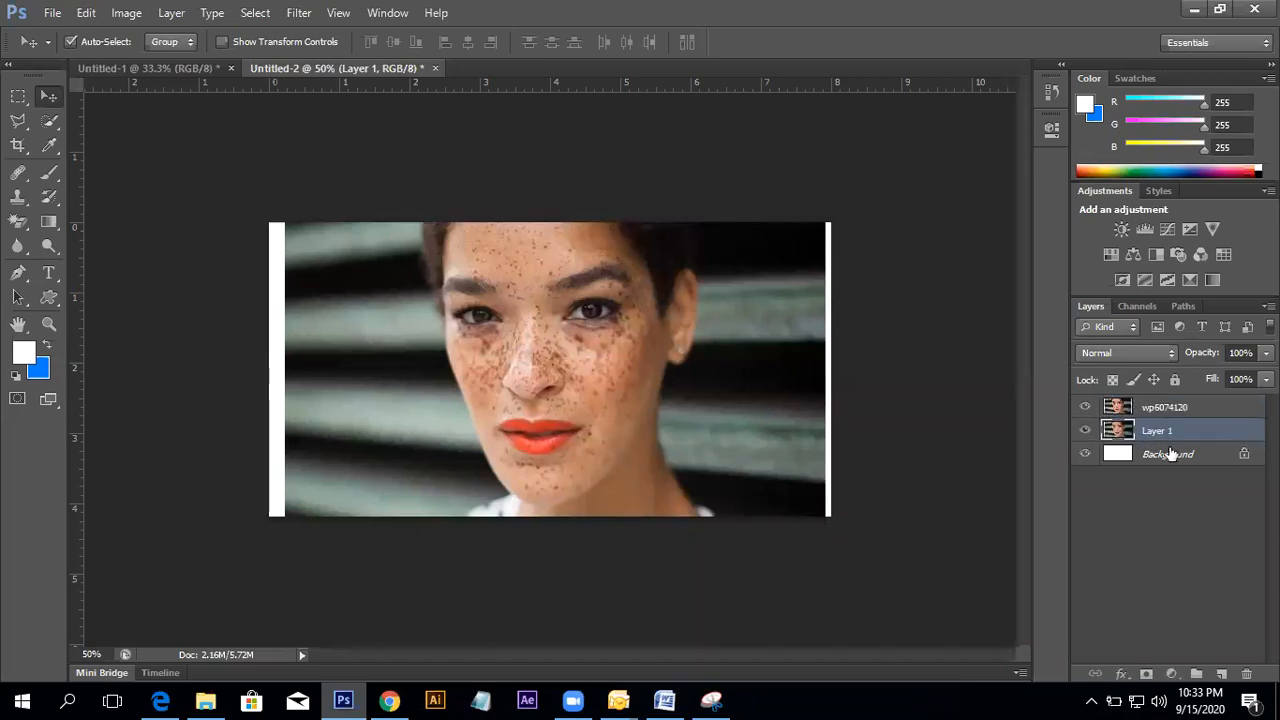
- Nudge the retouched wp6074120 layer sideways to line it up with the original portrait beneath it
{"action": "left_click", "coordinate": [803, 377]}
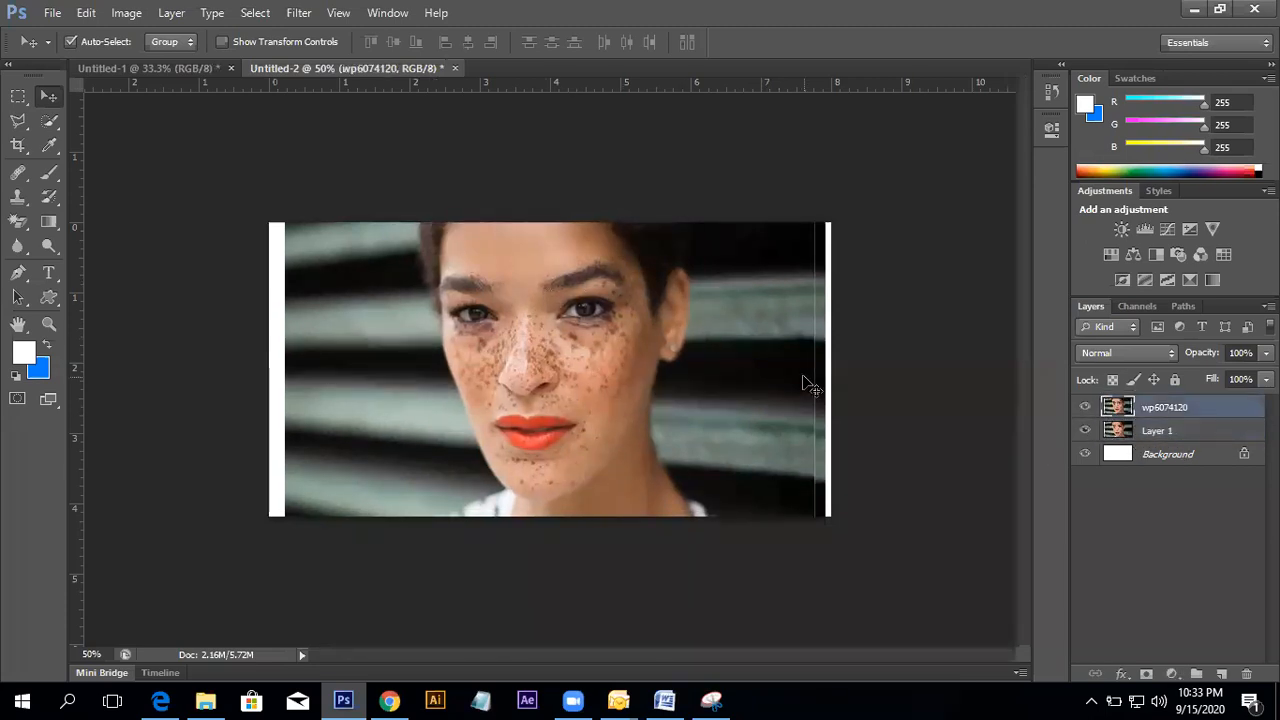
{"action": "key", "text": "shift+Right"}
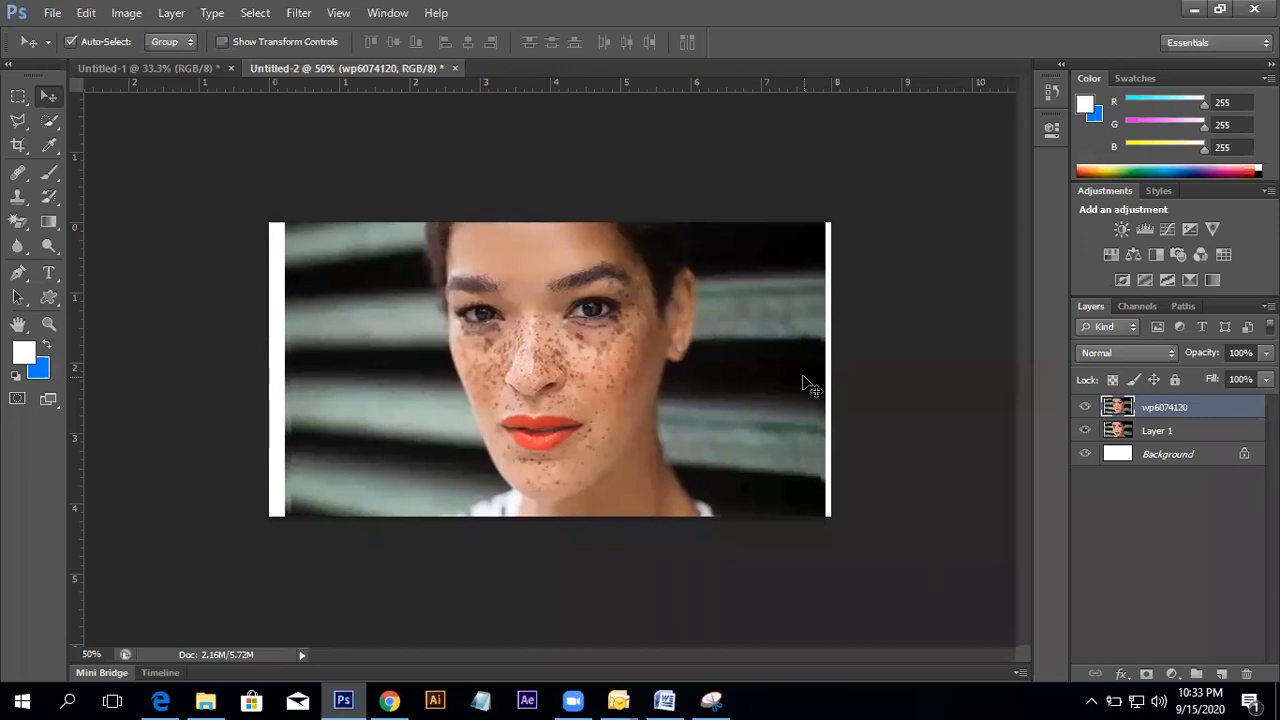
{"action": "key", "text": "shift+Right"}
{"action": "key", "text": "shift+Right"}
- Toggle the wp6074120 layer's visibility repeatedly to compare the retouched forehead with the original
{"action": "left_click", "coordinate": [1085, 408]}
{"action": "left_click", "coordinate": [1085, 408]}
{"action": "left_click", "coordinate": [1085, 408]}
{"action": "left_click", "coordinate": [1085, 408]}
{"action": "left_click", "coordinate": [1085, 408]}
{"action": "left_click", "coordinate": [1085, 408]}
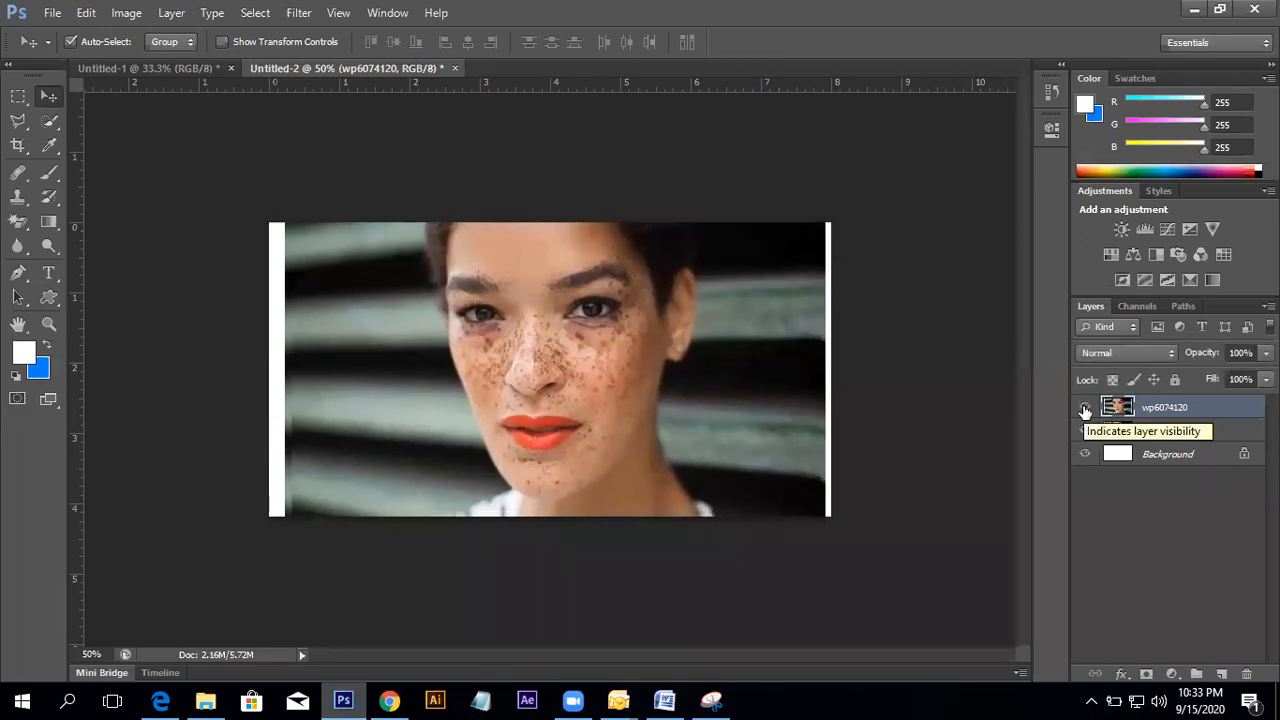
{"action": "left_click", "coordinate": [1085, 408]}
{"action": "left_click", "coordinate": [1085, 408]}
{"action": "left_click", "coordinate": [1085, 408]}
{"action": "left_click", "coordinate": [1085, 408]}
{"action": "left_click", "coordinate": [1085, 408]}
{"action": "left_click", "coordinate": [1085, 408]}
{"action": "left_click", "coordinate": [1085, 408]}
{"action": "left_click", "coordinate": [1085, 408]}
{"action": "left_click", "coordinate": [1085, 408]}
{"action": "left_click", "coordinate": [1085, 408]}
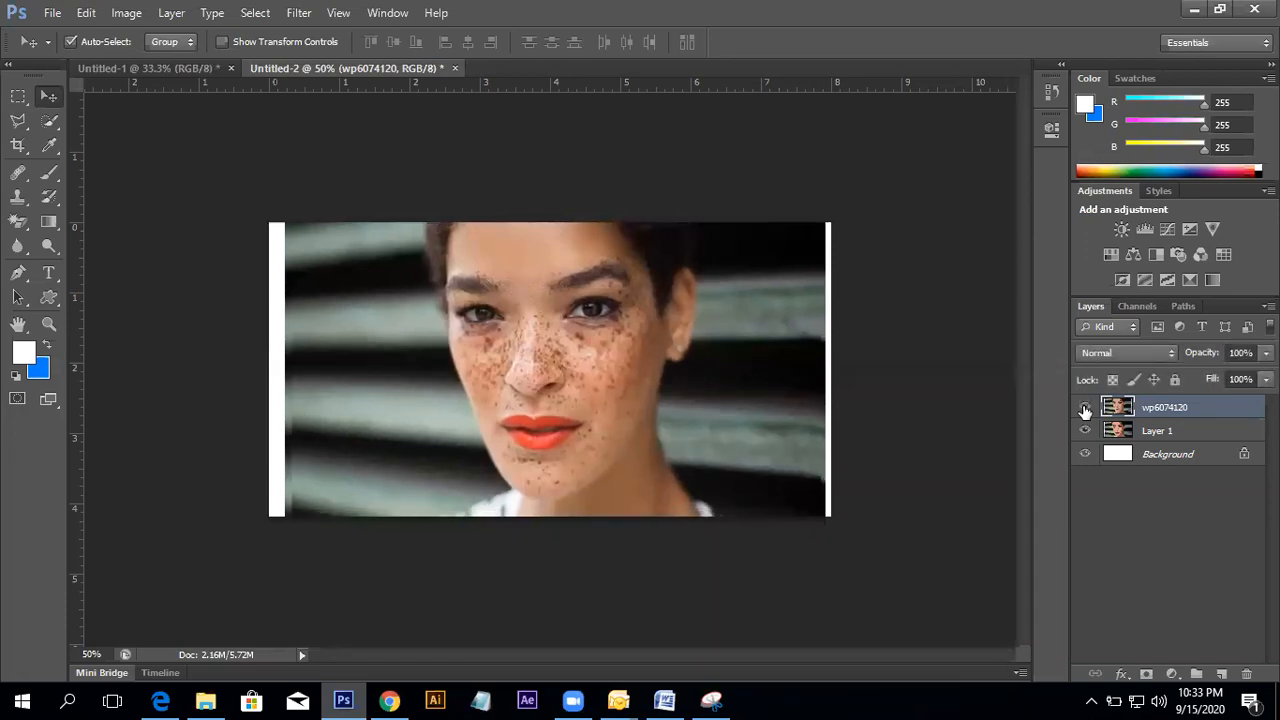
{"action": "left_click", "coordinate": [1085, 408]}
{"action": "left_click", "coordinate": [1085, 408]}
{"action": "left_click", "coordinate": [1085, 408]}
{"action": "left_click", "coordinate": [1085, 408]}
- Return to the Healing Brush at size 25 and smooth the forehead above the right-hand eyebrow, sampling nearby clean skin
{"action": "key", "text": "ctrl+1"}
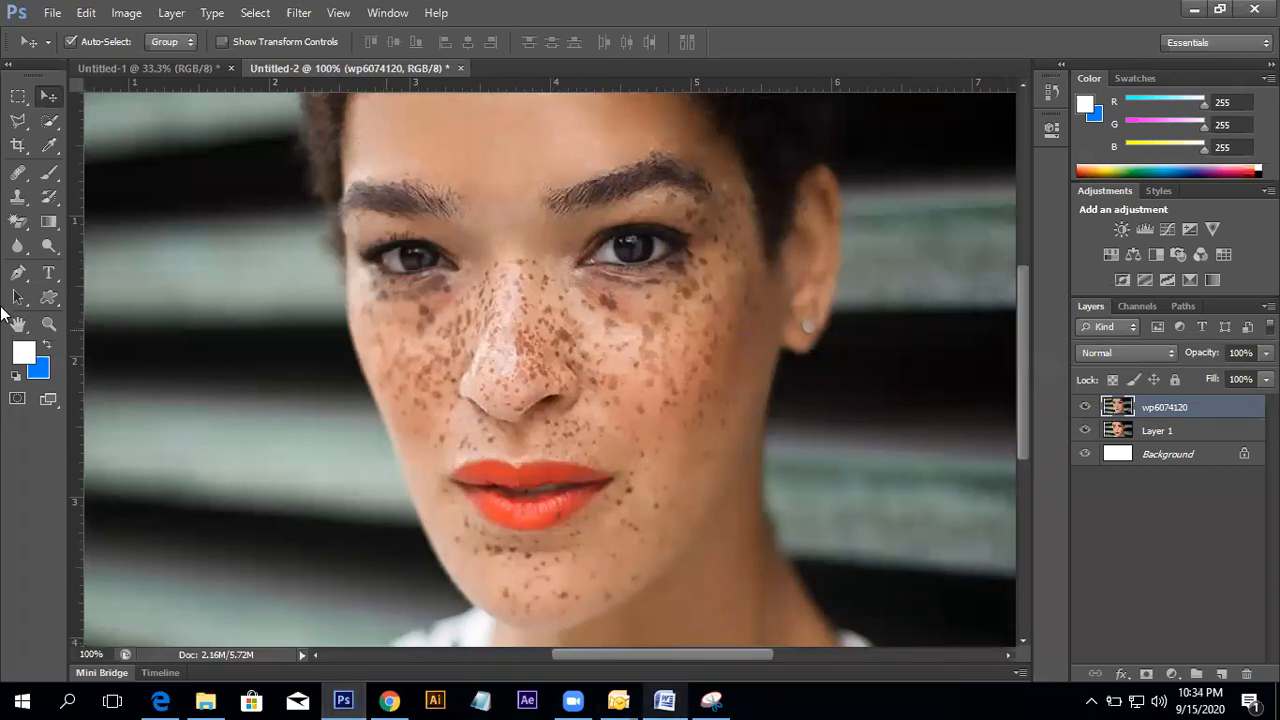
{"action": "left_click", "coordinate": [22, 205]}
{"action": "left_click", "coordinate": [18, 172]}
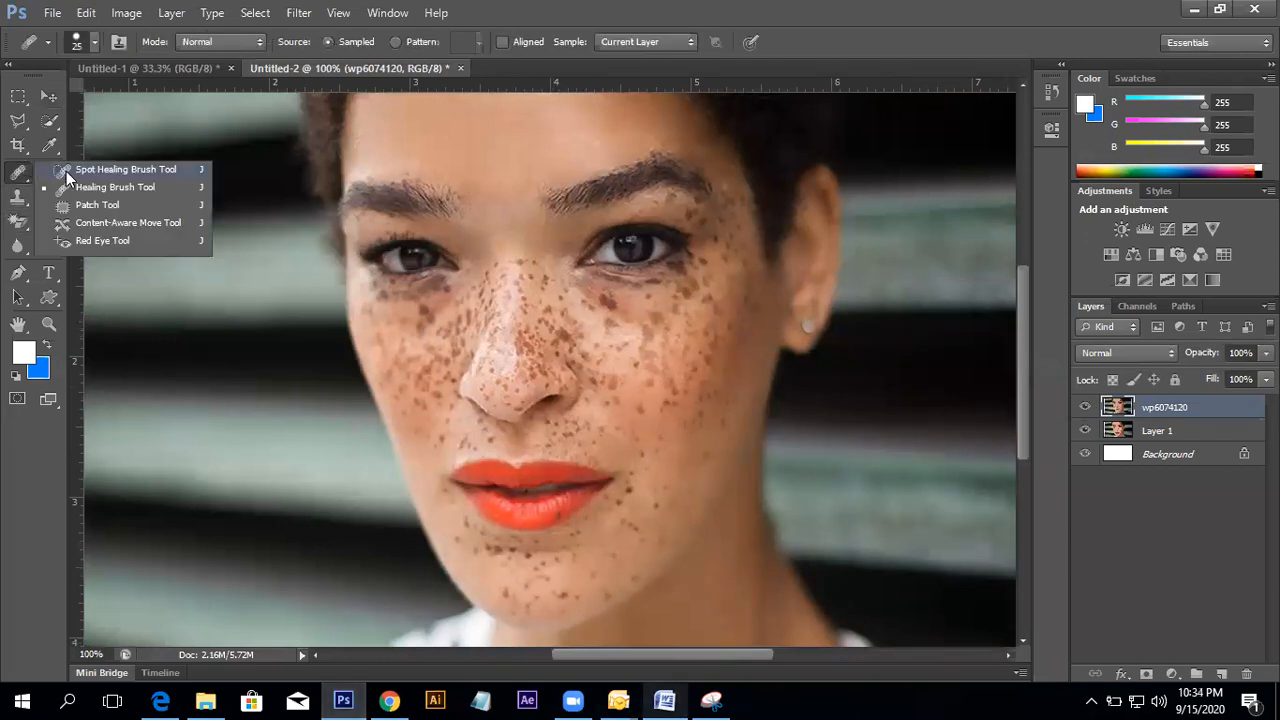
{"action": "left_click", "coordinate": [80, 185]}
{"action": "scroll", "coordinate": [514, 186], "scroll_direction": "up", "scroll_amount": 3}
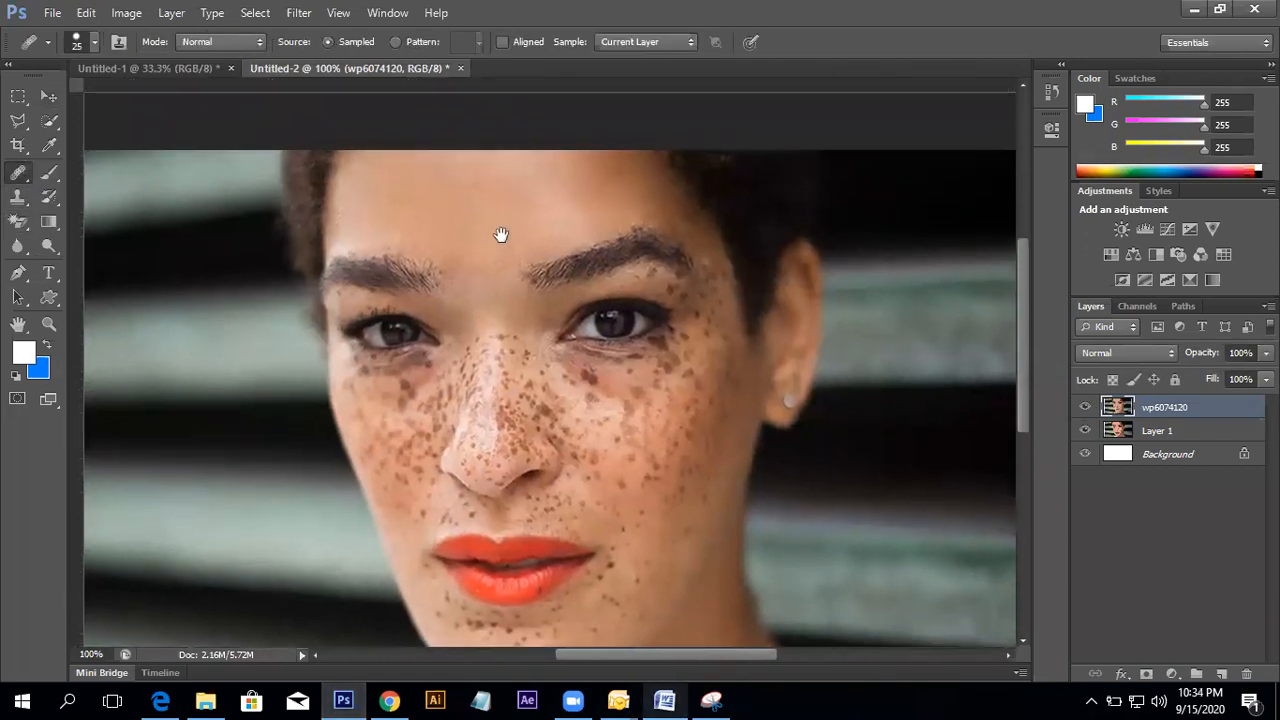
{"action": "left_click", "coordinate": [502, 236]}
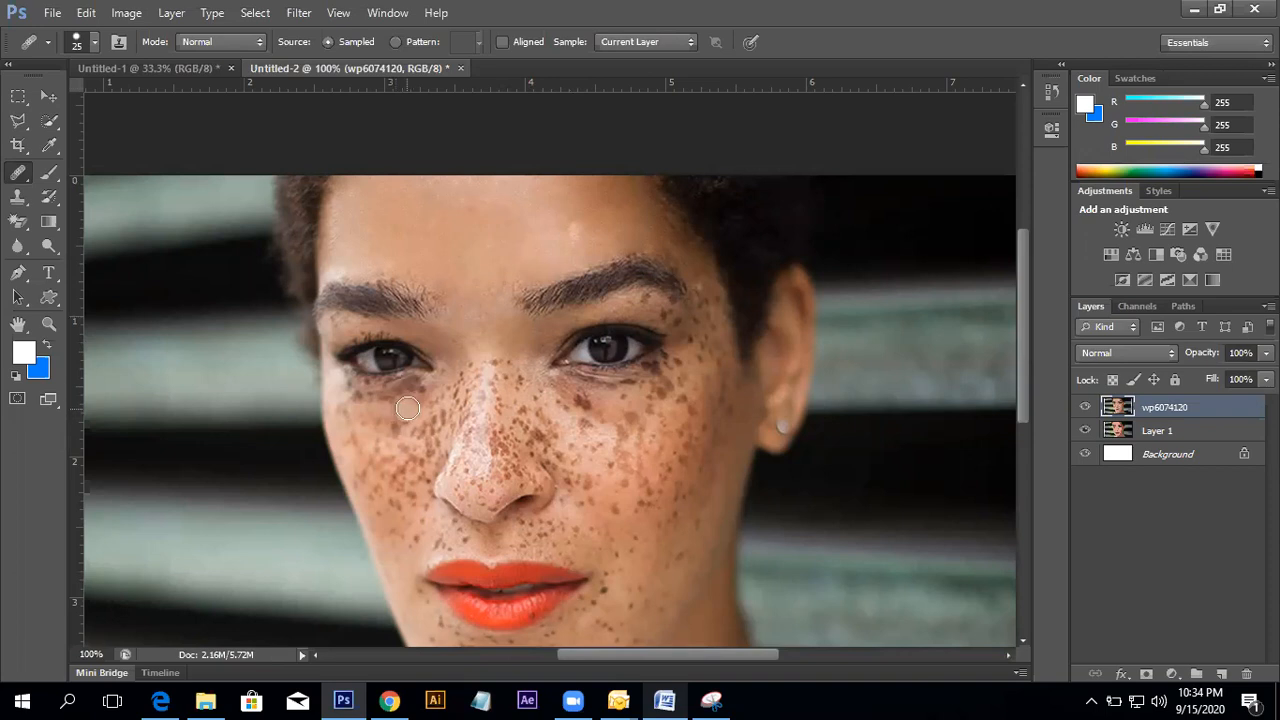
{"action": "left_click", "coordinate": [554, 246], "text": "alt"}
{"action": "left_click_drag", "start_coordinate": [554, 285], "coordinate": [553, 295]}
{"action": "left_click", "coordinate": [559, 250], "text": "alt"}
{"action": "left_click", "coordinate": [566, 249], "text": "alt"}
{"action": "left_click", "coordinate": [583, 246], "text": "alt"}
{"action": "left_click", "coordinate": [597, 222], "text": "alt"}
{"action": "left_click", "coordinate": [606, 228], "text": "alt"}
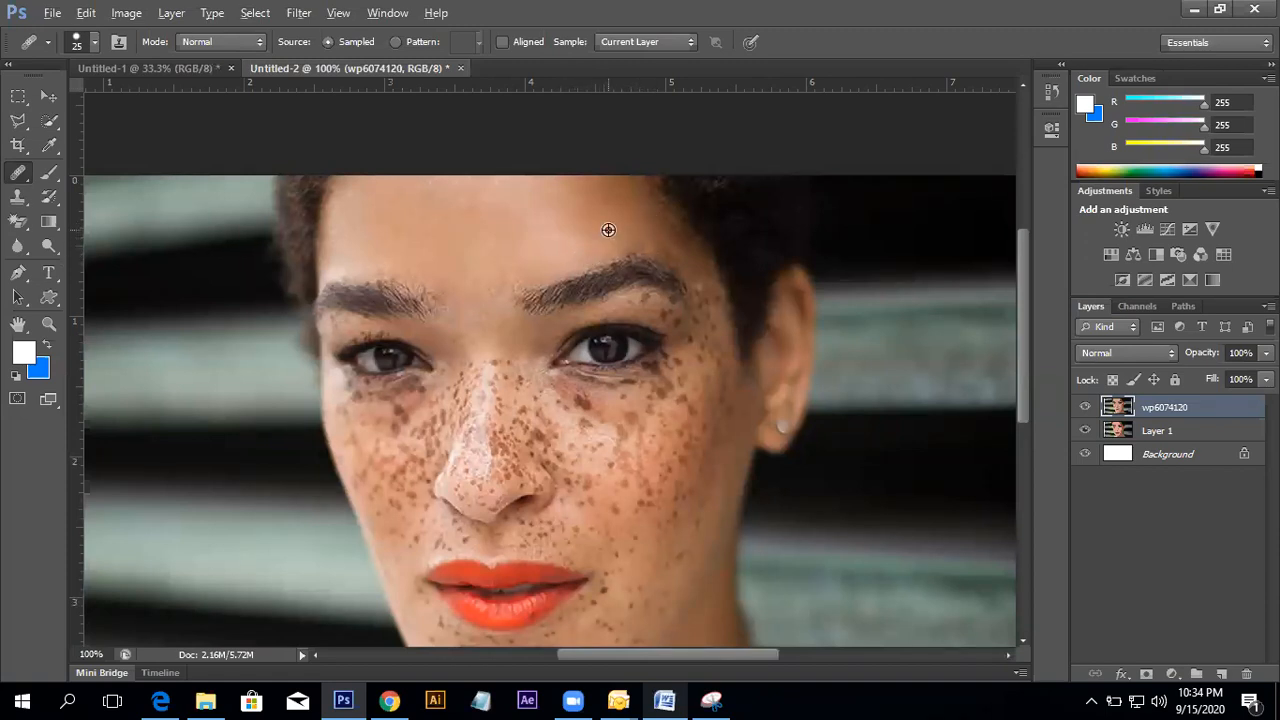
{"action": "left_click", "coordinate": [670, 240], "text": "alt"}
- Reduce the brush size to 10 and heal the rough skin along the upper edge of the left-hand eyebrow
{"action": "key", "text": "bracketleft"}
{"action": "key", "text": "bracketleft"}
{"action": "key", "text": "bracketleft"}
{"action": "left_click_drag", "start_coordinate": [386, 286], "coordinate": [402, 290]}
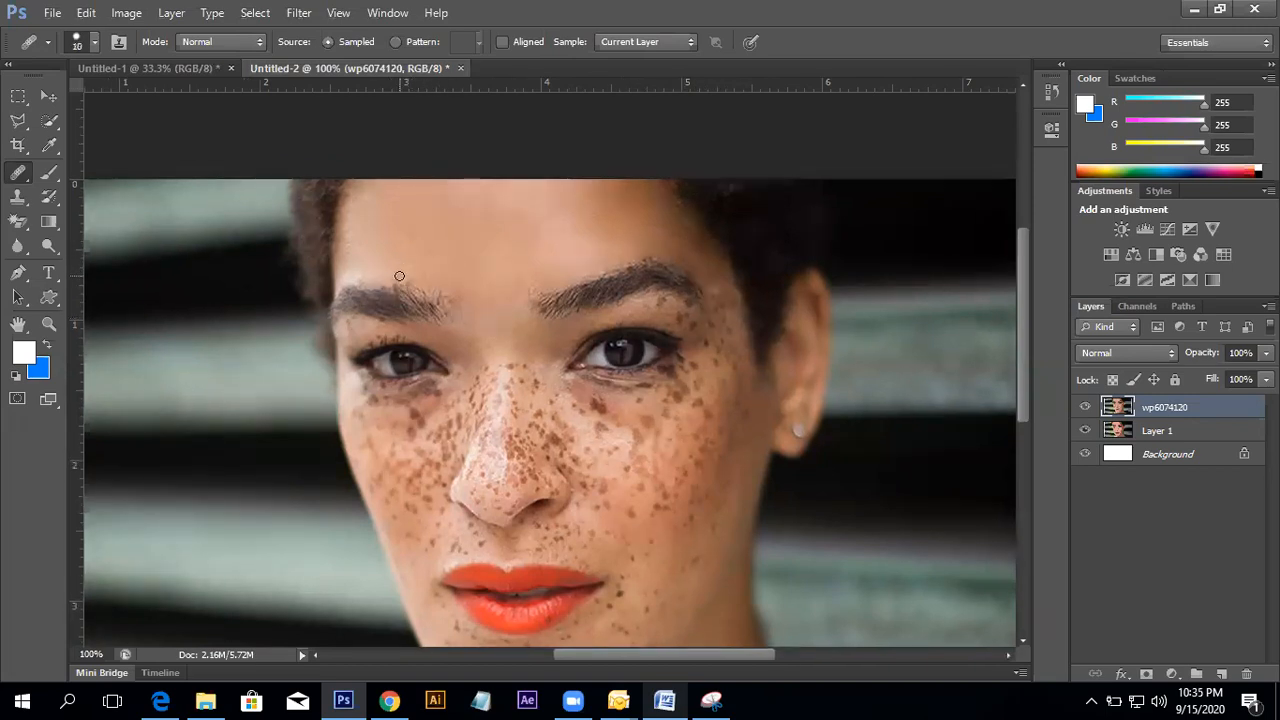
- Set the brush size to 25 and smooth the central forehead and the skin around the inner right-hand eyebrow
{"action": "left_click_drag", "start_coordinate": [466, 250], "coordinate": [437, 320]}
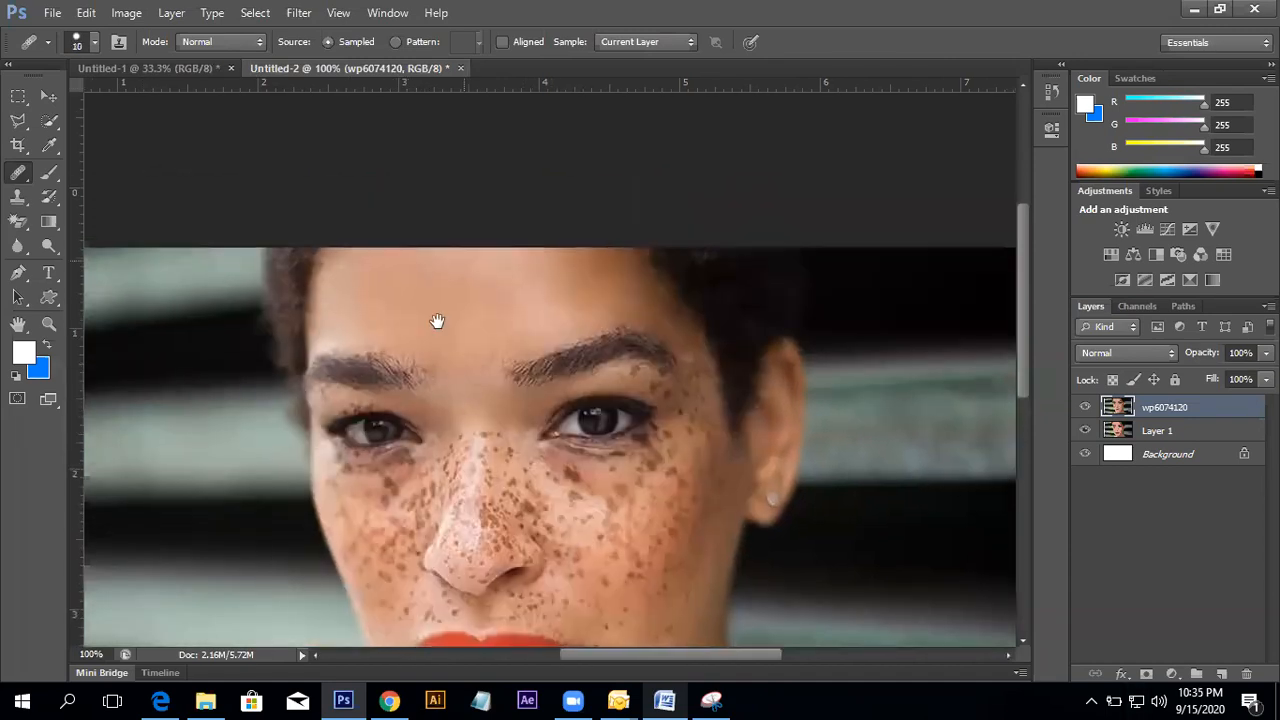
{"action": "key", "text": "bracketright"}
{"action": "key", "text": "bracketright"}
{"action": "key", "text": "bracketright"}
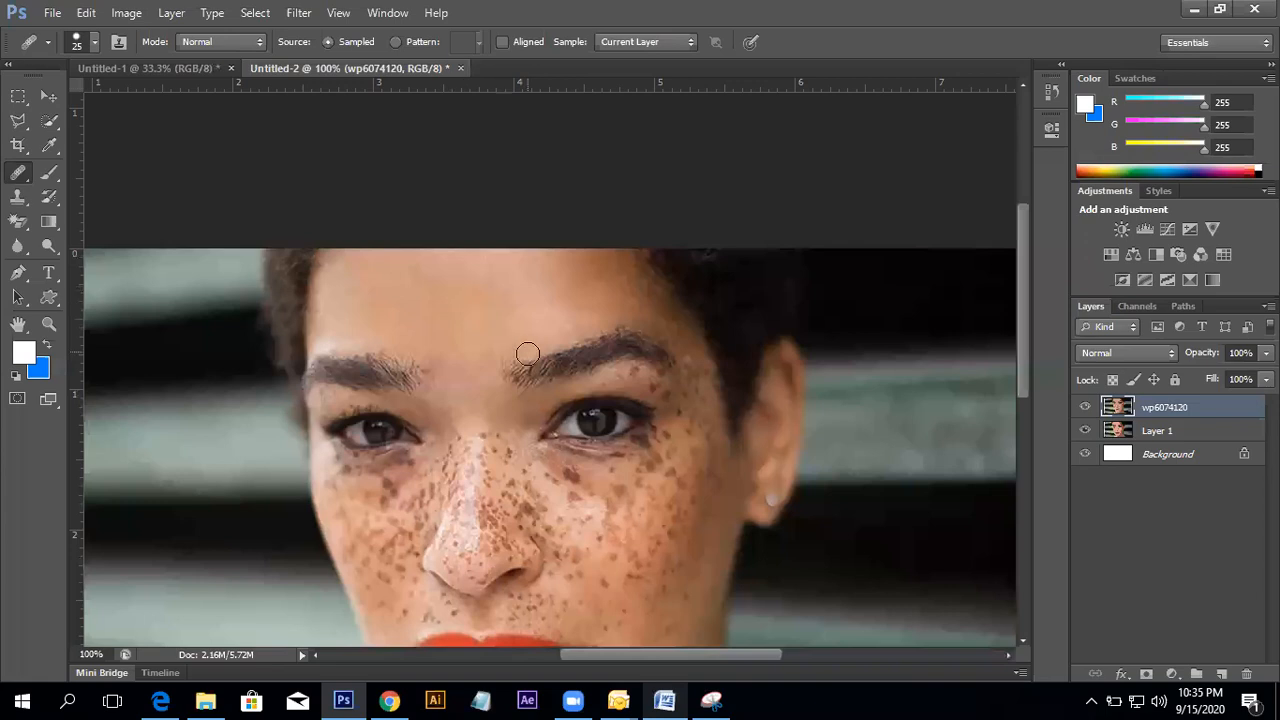
{"action": "left_click", "coordinate": [458, 309], "text": "alt"}
{"action": "left_click", "coordinate": [484, 310], "text": "alt"}
{"action": "left_click", "coordinate": [574, 306], "text": "alt"}
{"action": "left_click", "coordinate": [540, 368]}
{"action": "scroll", "coordinate": [543, 337], "scroll_direction": "down", "scroll_amount": 2}
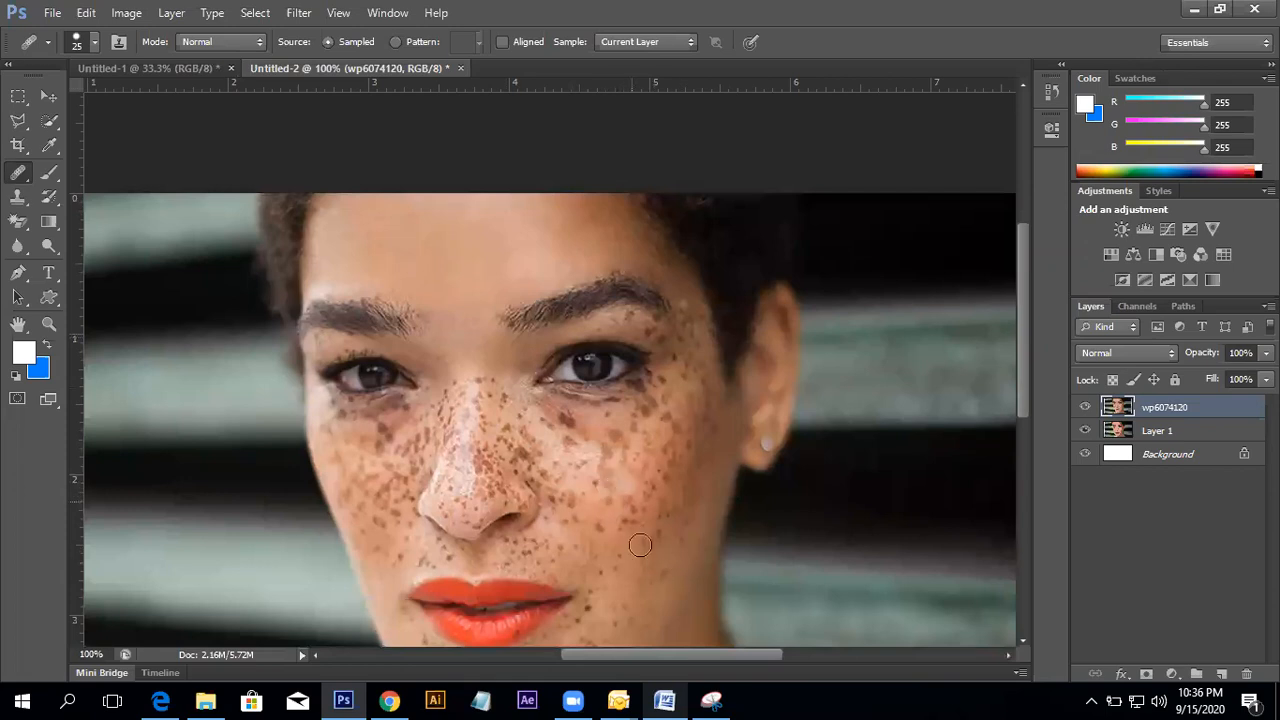
- Remove the freckles from the right-hand cheek beside the nose with the Spot Healing Brush in Content-Aware mode
{"action": "right_click", "coordinate": [21, 180]}
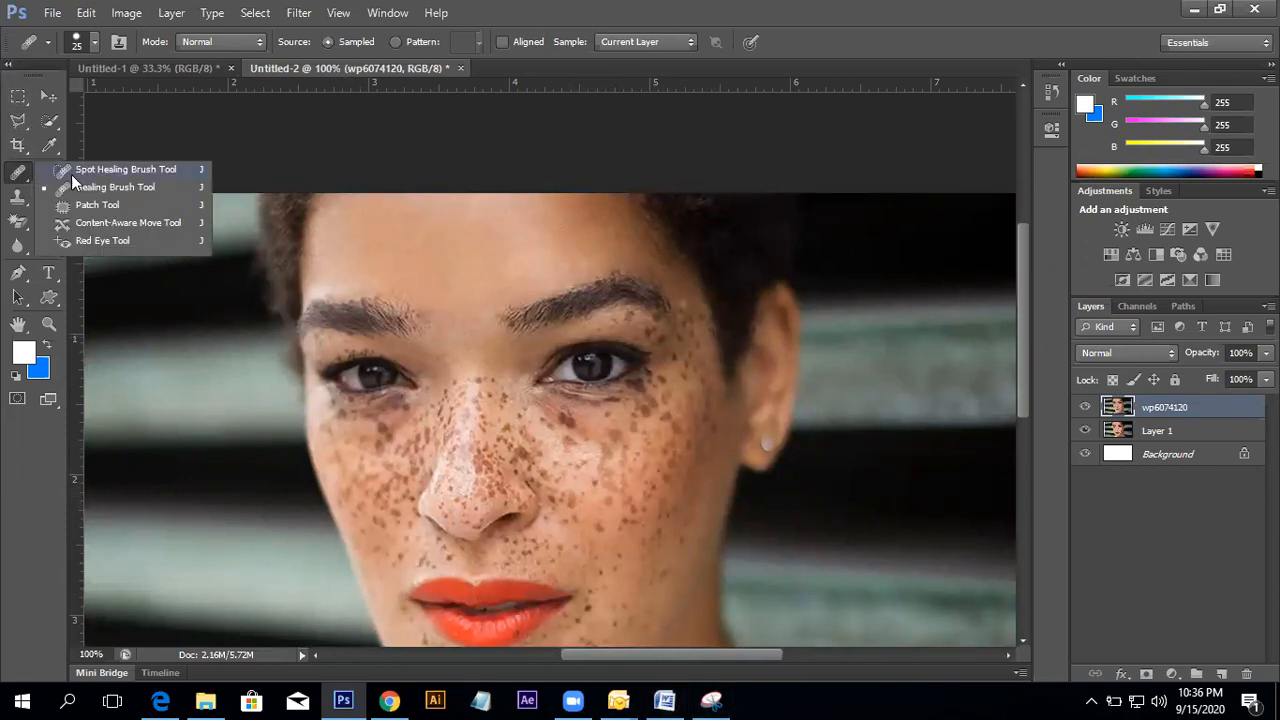
{"action": "left_click", "coordinate": [113, 173]}
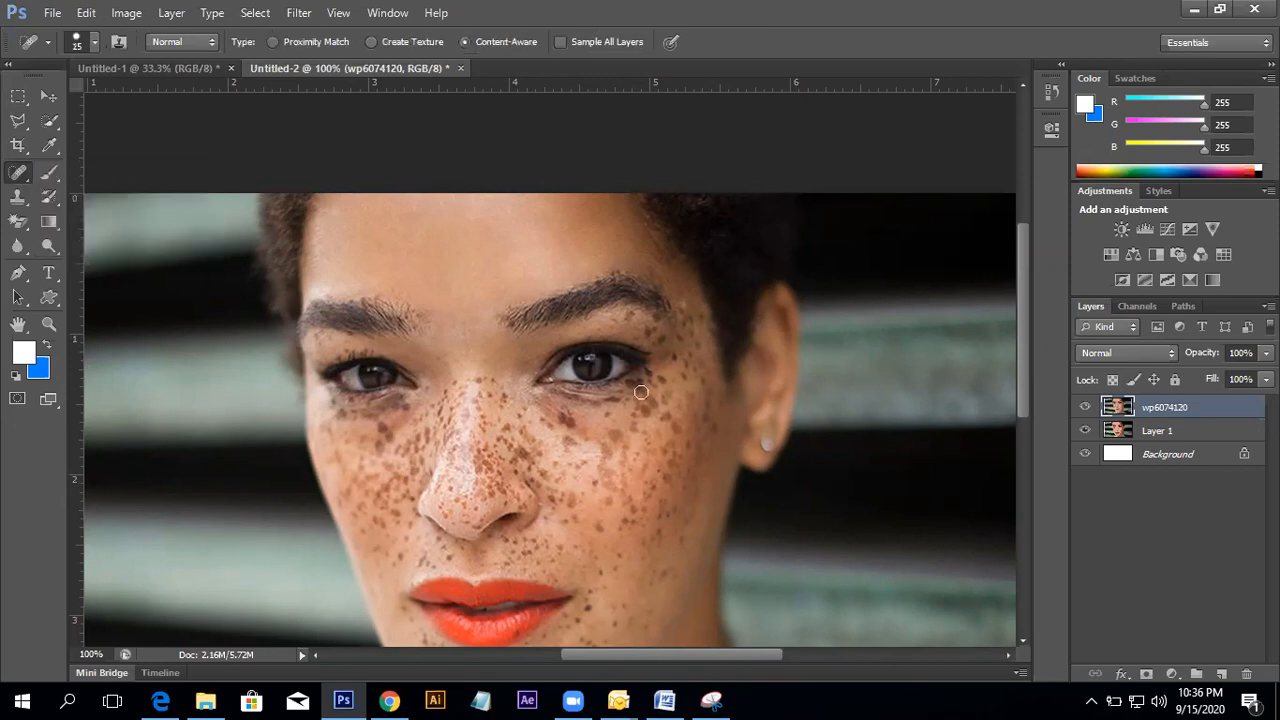
{"action": "scroll", "coordinate": [607, 422], "scroll_direction": "down", "scroll_amount": 2}
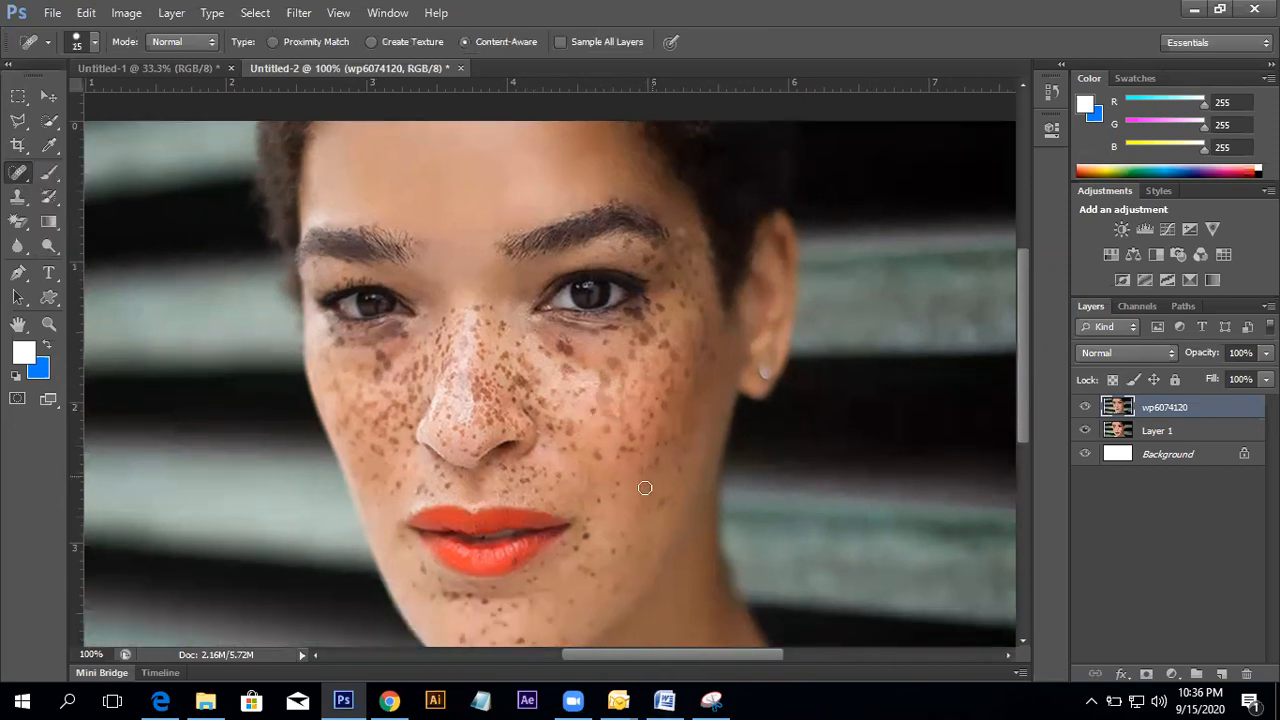
{"action": "left_click", "coordinate": [606, 442], "text": "alt"}
{"action": "left_click", "coordinate": [541, 263]}
{"action": "left_click", "coordinate": [592, 410]}
{"action": "left_click", "coordinate": [598, 439]}
{"action": "left_click", "coordinate": [578, 390]}
{"action": "left_click", "coordinate": [551, 392]}
{"action": "left_click", "coordinate": [574, 400]}
{"action": "left_click", "coordinate": [586, 388]}
{"action": "left_click", "coordinate": [574, 430]}
{"action": "left_click", "coordinate": [572, 422]}
{"action": "left_click", "coordinate": [579, 424]}
{"action": "left_click", "coordinate": [583, 405]}
{"action": "left_click", "coordinate": [577, 424]}
{"action": "left_click", "coordinate": [566, 451]}
{"action": "left_click", "coordinate": [579, 466]}
{"action": "left_click", "coordinate": [594, 484]}
{"action": "left_click", "coordinate": [606, 477]}
{"action": "left_click", "coordinate": [624, 448]}
{"action": "left_click", "coordinate": [617, 464]}
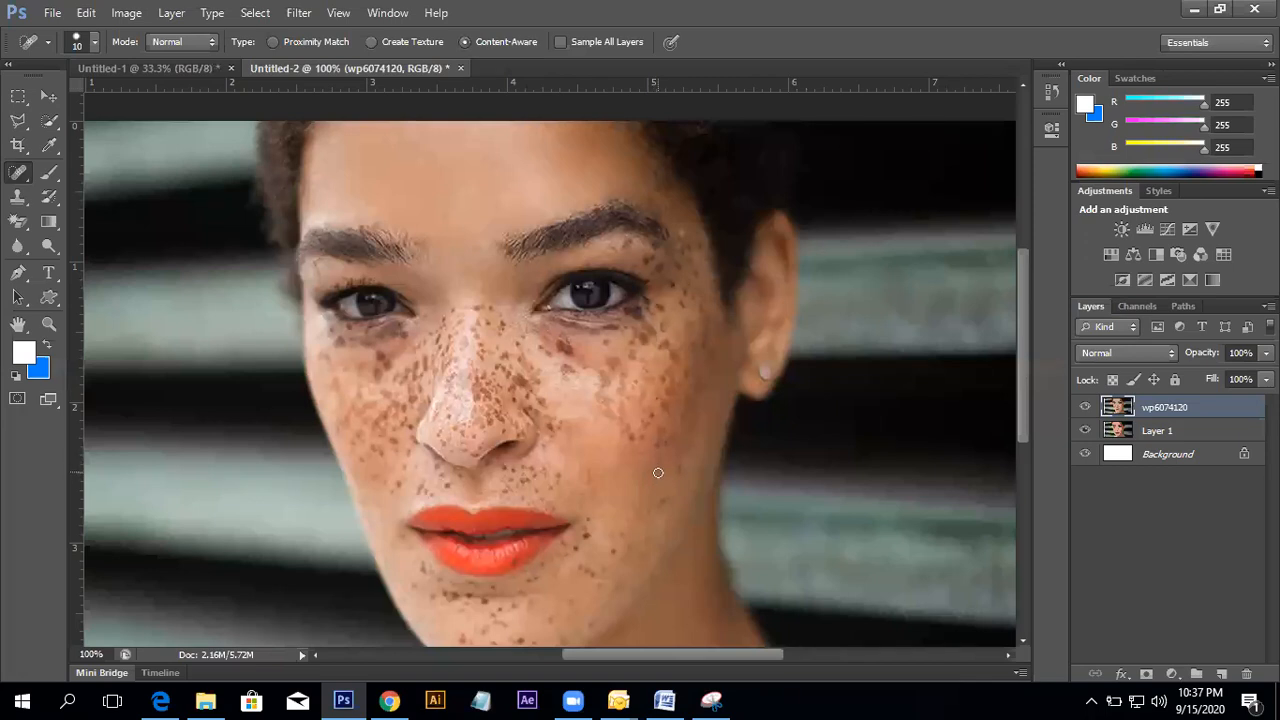
- Remove the freckles from the lower and outer right-hand cheek with the Spot Healing Brush at size 10
{"action": "left_click", "coordinate": [645, 486]}
{"action": "left_click", "coordinate": [643, 437]}
{"action": "left_click", "coordinate": [627, 424]}
{"action": "left_click", "coordinate": [684, 451]}
{"action": "left_click", "coordinate": [680, 475]}
{"action": "left_click", "coordinate": [667, 500]}
{"action": "left_click", "coordinate": [647, 494]}
{"action": "left_click", "coordinate": [628, 504]}
{"action": "scroll", "coordinate": [622, 520], "scroll_direction": "down", "scroll_amount": 2}
{"action": "scroll", "coordinate": [625, 470], "scroll_direction": "up", "scroll_amount": 1}
{"action": "scroll", "coordinate": [627, 471], "scroll_direction": "up", "scroll_amount": 1}
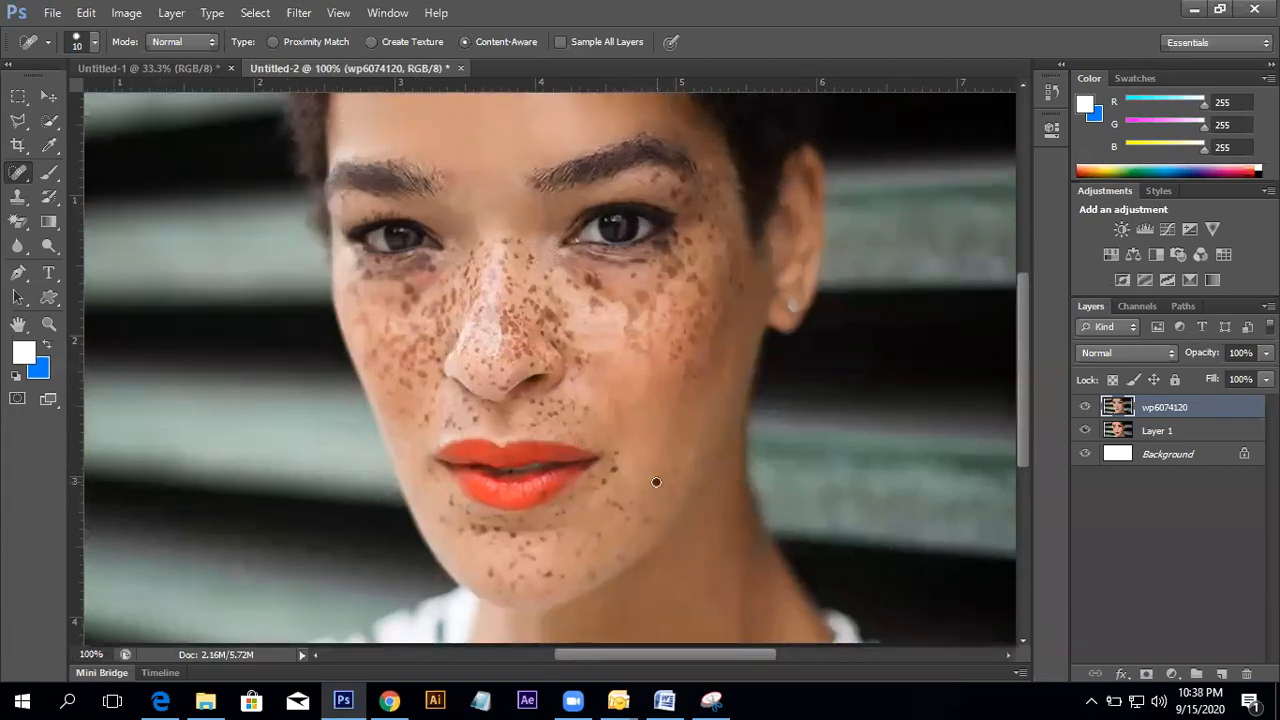
- Remove the dark spots below the right-hand corner of the mouth and along the nearby jaw with the Spot Healing Brush
{"action": "right_click", "coordinate": [19, 173]}
{"action": "left_click", "coordinate": [103, 169]}
{"action": "left_click", "coordinate": [586, 466]}
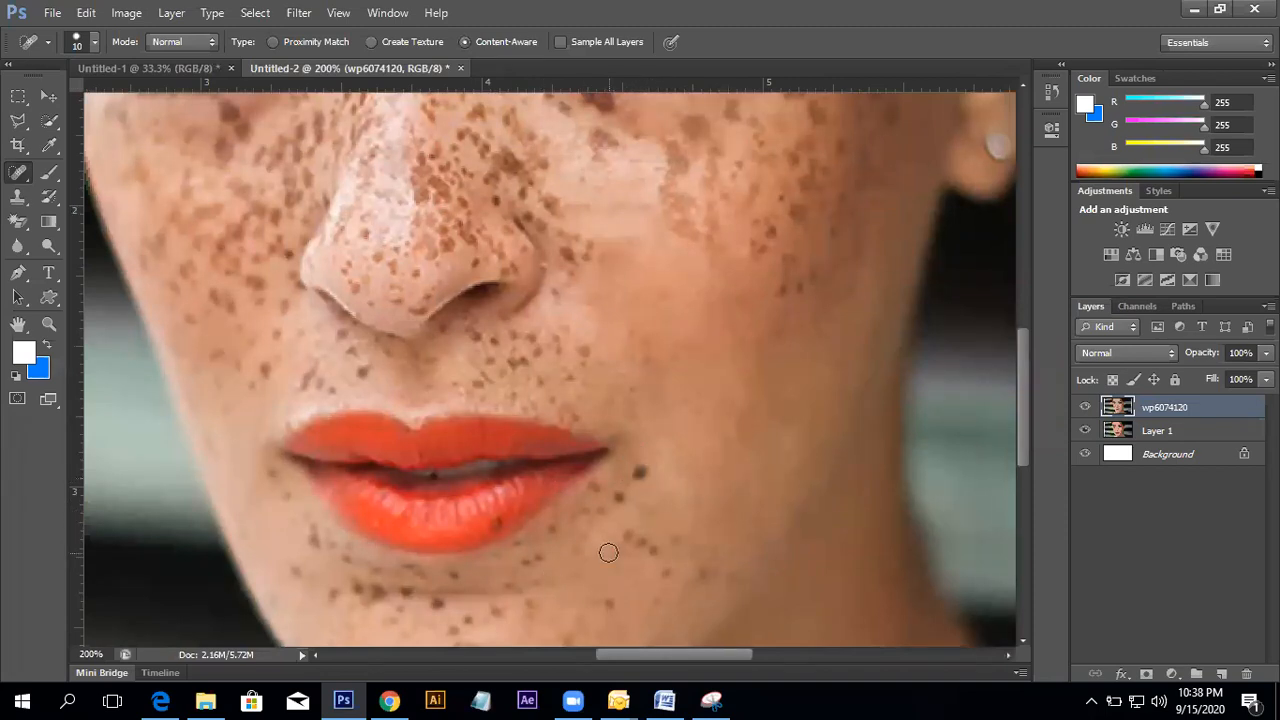
{"action": "left_click", "coordinate": [616, 497]}
{"action": "left_click", "coordinate": [647, 510]}
{"action": "left_click", "coordinate": [640, 544]}
{"action": "left_click", "coordinate": [651, 548]}
{"action": "key", "text": "ctrl+minus"}
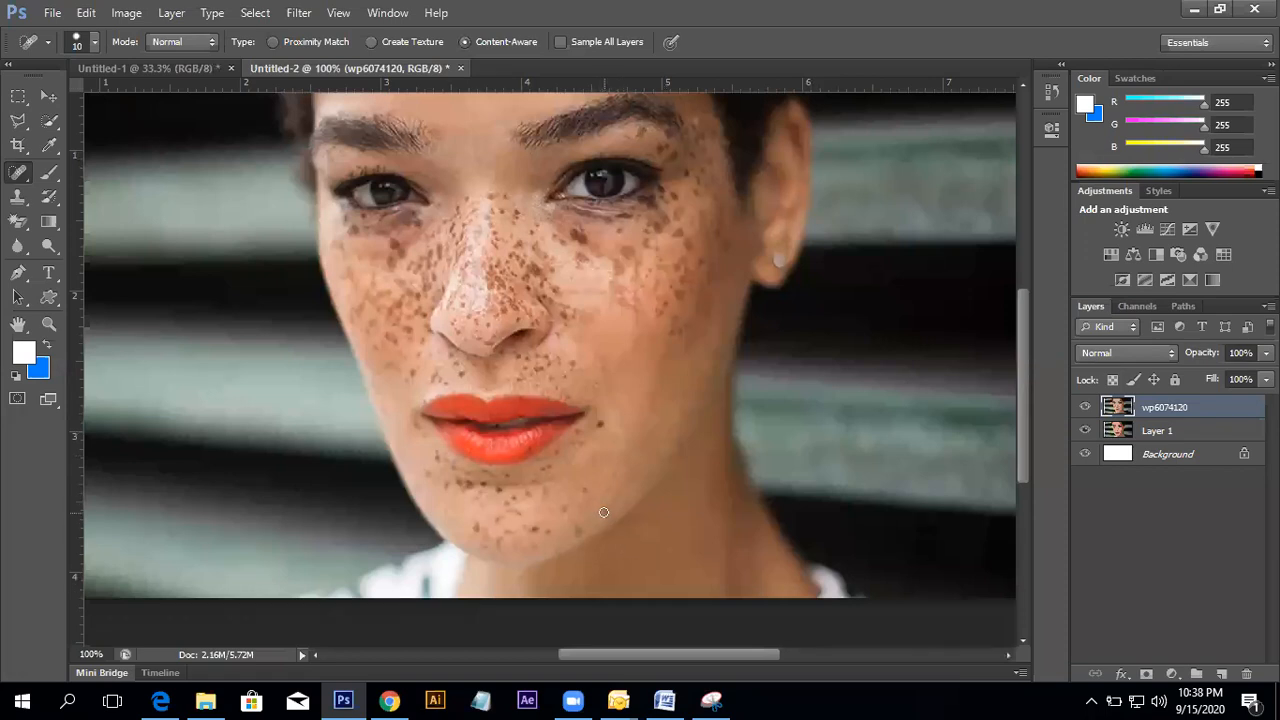
{"action": "left_click", "coordinate": [616, 476]}
- Remove the freckles from the middle of the right-hand cheek with the Spot Healing Brush at size 20
{"action": "left_click", "coordinate": [655, 305]}
{"action": "left_click", "coordinate": [657, 309]}
{"action": "left_click", "coordinate": [660, 299]}
{"action": "left_click", "coordinate": [636, 305]}
{"action": "left_click", "coordinate": [616, 290]}
{"action": "left_click", "coordinate": [617, 297]}
{"action": "left_click", "coordinate": [642, 325]}
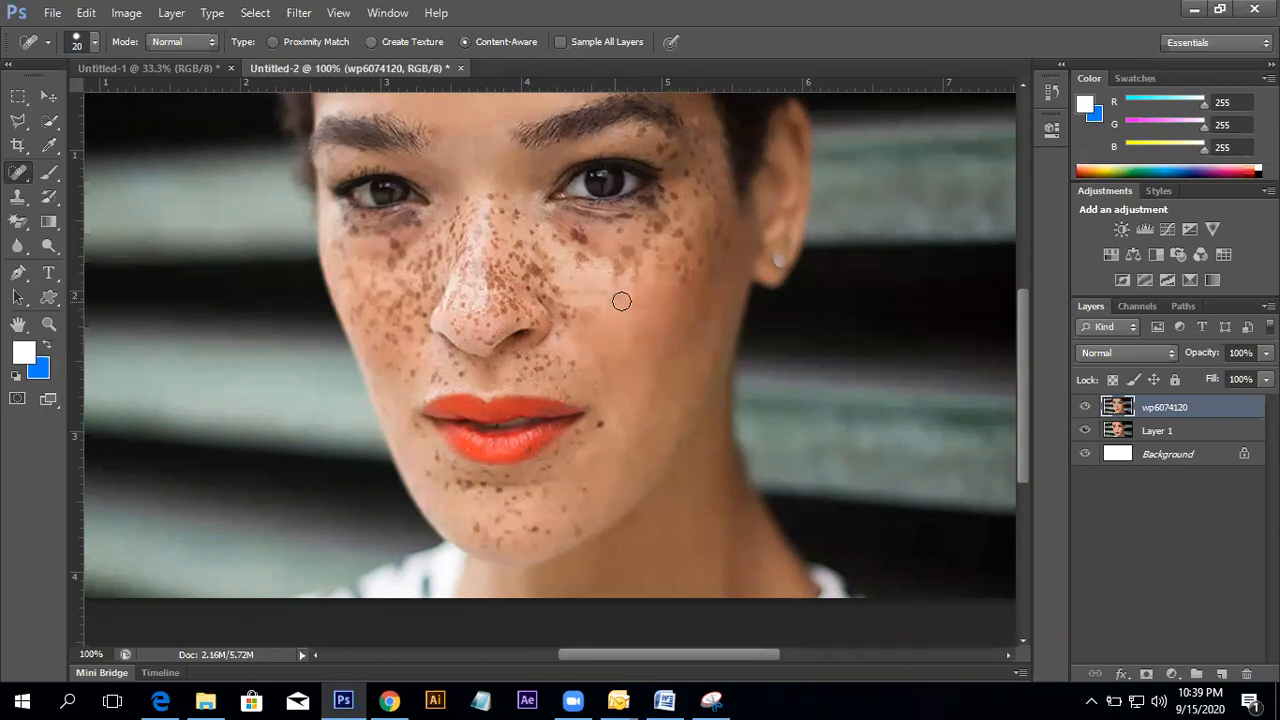
{"action": "left_click", "coordinate": [639, 307]}
{"action": "left_click", "coordinate": [639, 305]}
- Remove more freckles from the upper right-hand cheek with the Spot Healing Brush at size 10
{"action": "key", "text": "bracketleft"}
{"action": "left_click", "coordinate": [636, 303]}
{"action": "left_click", "coordinate": [643, 299]}
- Try to remove the dark spot under the right-hand eye with the Spot Healing Brush, and undo the strokes
{"action": "scroll", "coordinate": [651, 246], "scroll_direction": "up", "scroll_amount": 2}
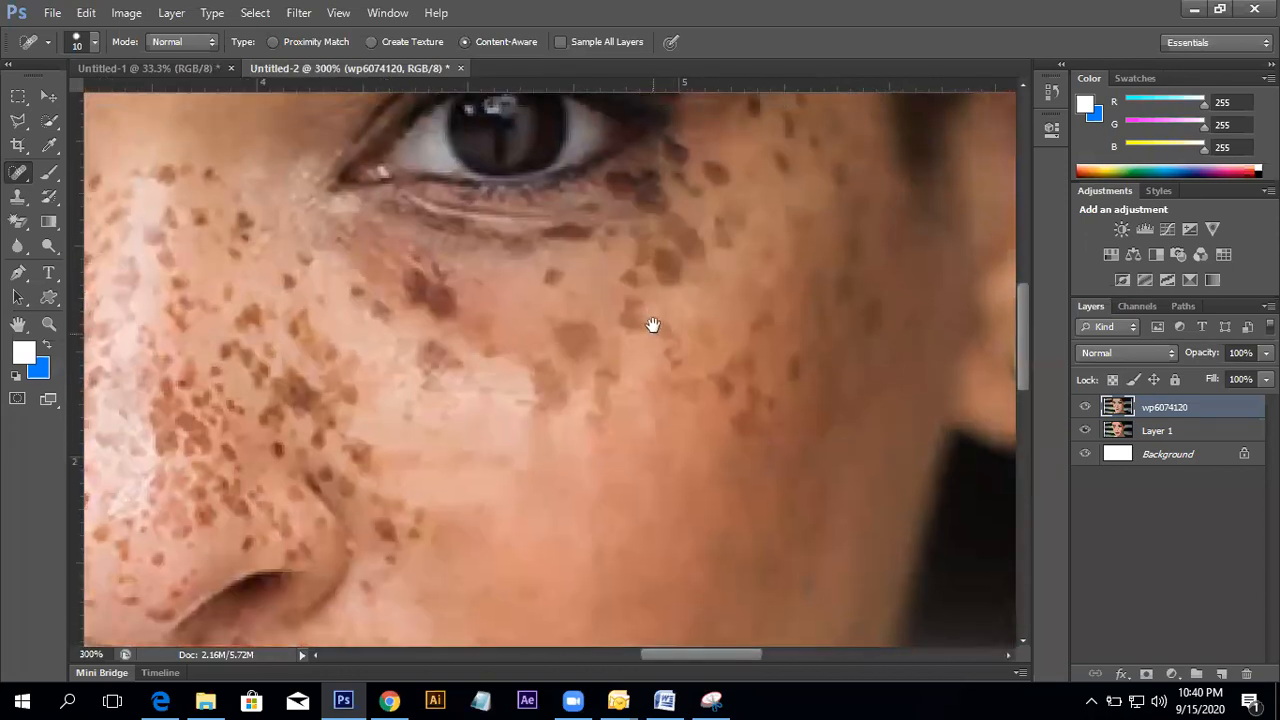
{"action": "left_click_drag", "start_coordinate": [654, 362], "coordinate": [655, 376]}
{"action": "scroll", "coordinate": [655, 376], "scroll_direction": "up", "scroll_amount": 2}
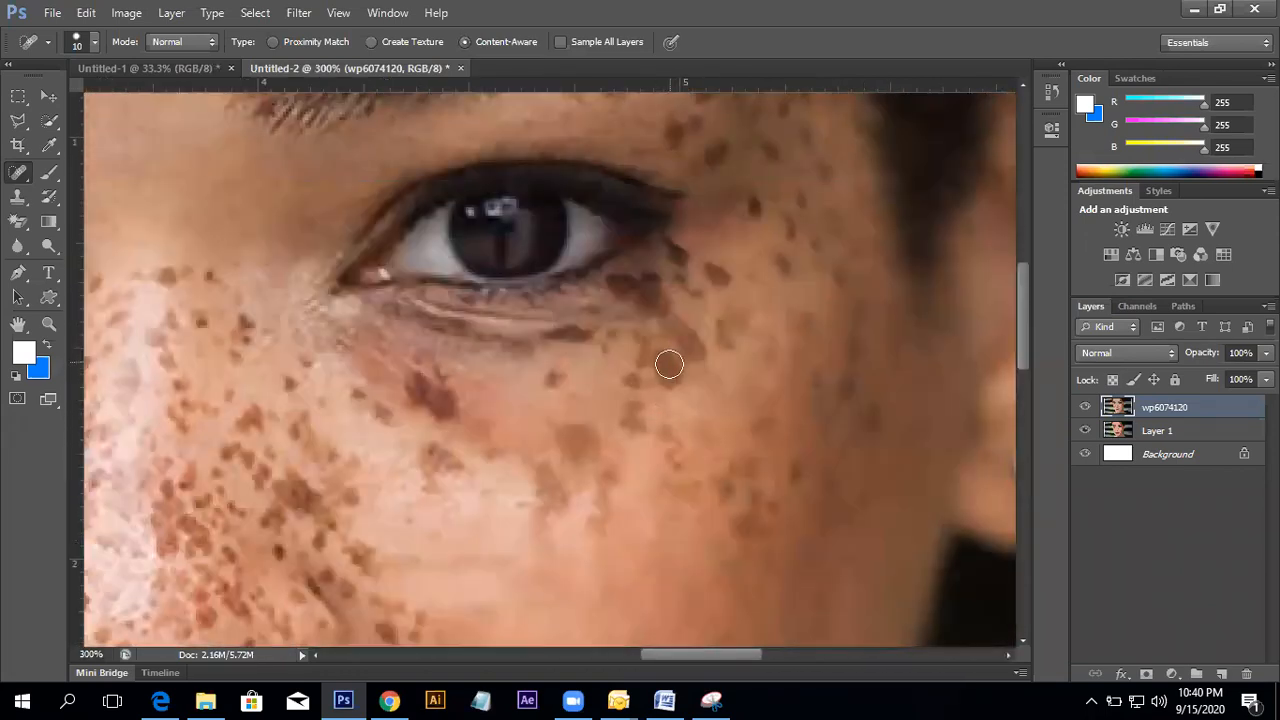
{"action": "left_click", "coordinate": [446, 405]}
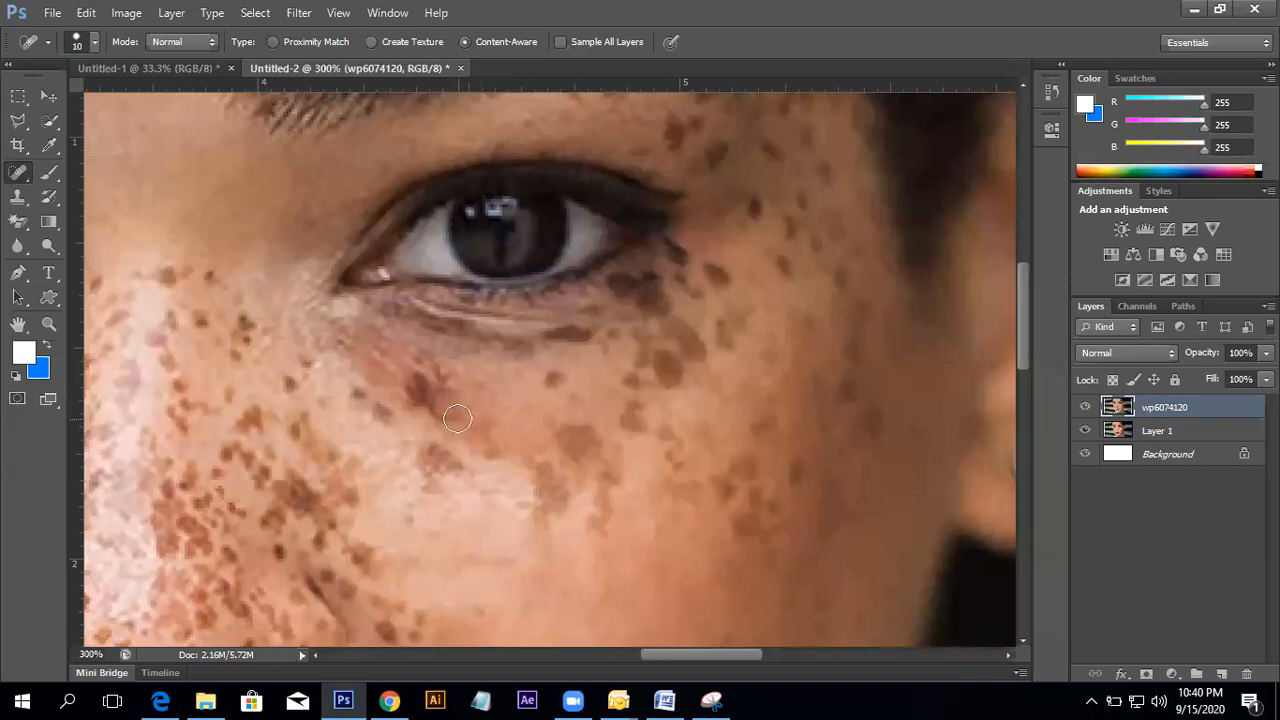
{"action": "left_click", "coordinate": [423, 367]}
{"action": "left_click", "coordinate": [449, 386]}
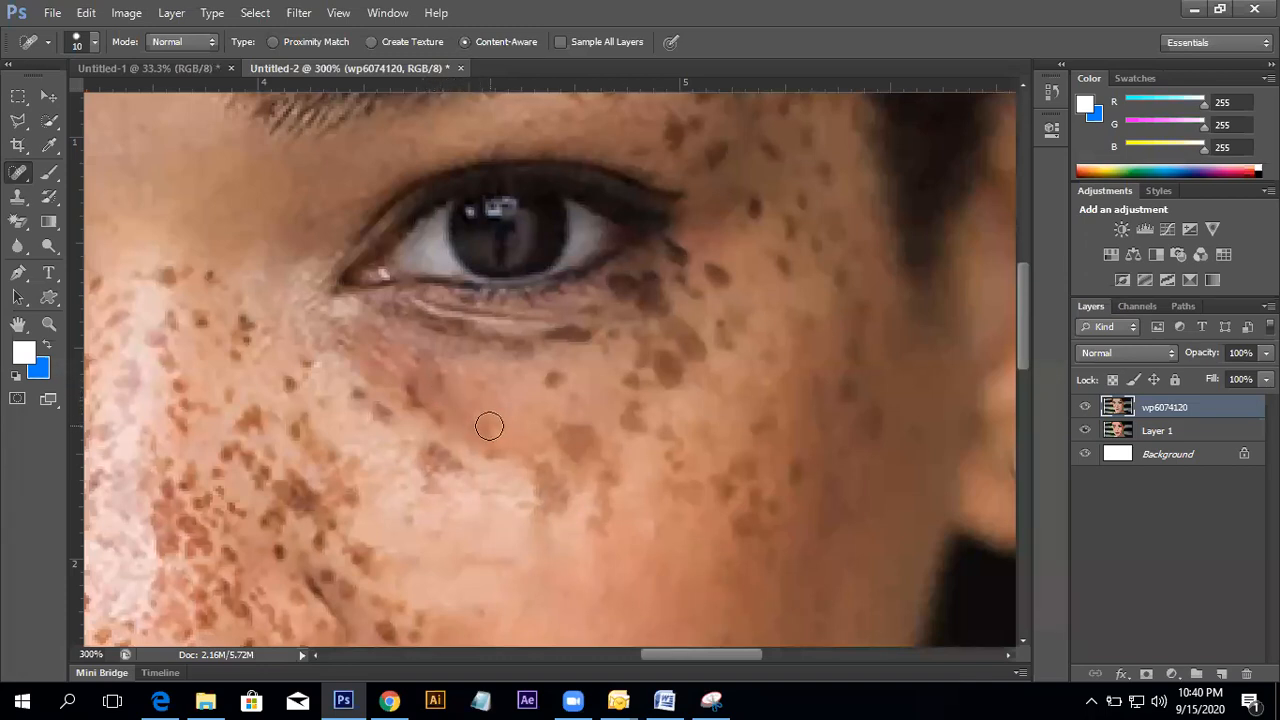
{"action": "key", "text": "ctrl+alt+z"}
{"action": "key", "text": "ctrl+alt+z"}
{"action": "key", "text": "ctrl+alt+z"}
{"action": "key", "text": "ctrl+alt+z"}
- Remove the freckles from the outer right-hand cheek with the Healing Brush at size 25, sampling nearby clear skin
{"action": "left_click", "coordinate": [539, 425], "text": "alt"}
{"action": "left_click", "coordinate": [646, 337], "text": "alt"}
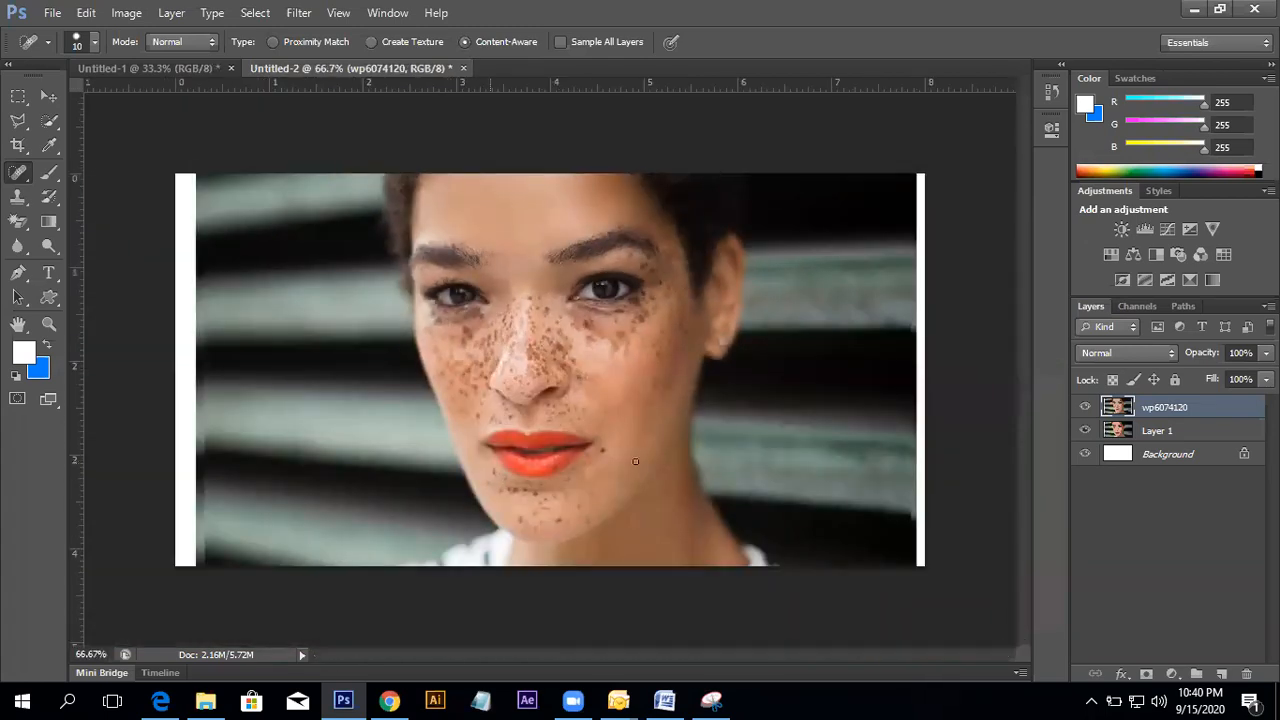
{"action": "key", "text": "ctrl+plus"}
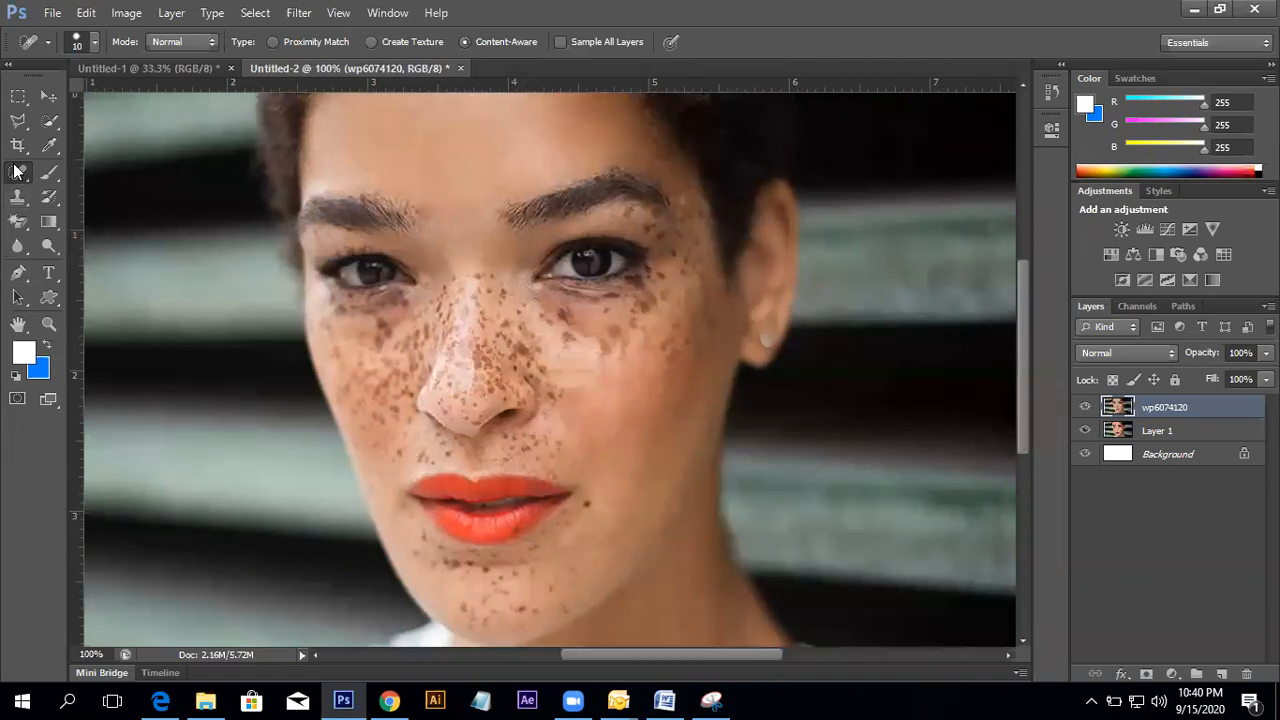
{"action": "right_click", "coordinate": [18, 172]}
{"action": "left_click", "coordinate": [140, 187]}
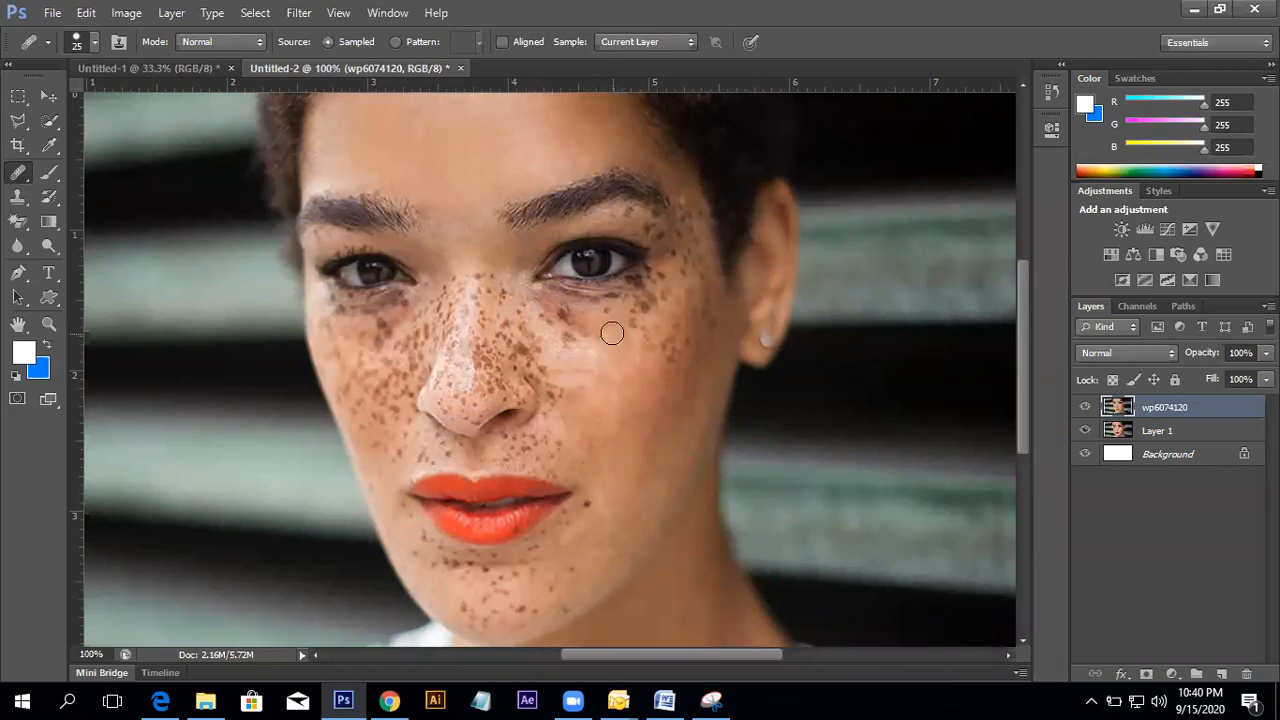
{"action": "left_click", "coordinate": [654, 396]}
{"action": "left_click", "coordinate": [652, 391]}
{"action": "left_click", "coordinate": [654, 400], "text": "alt"}
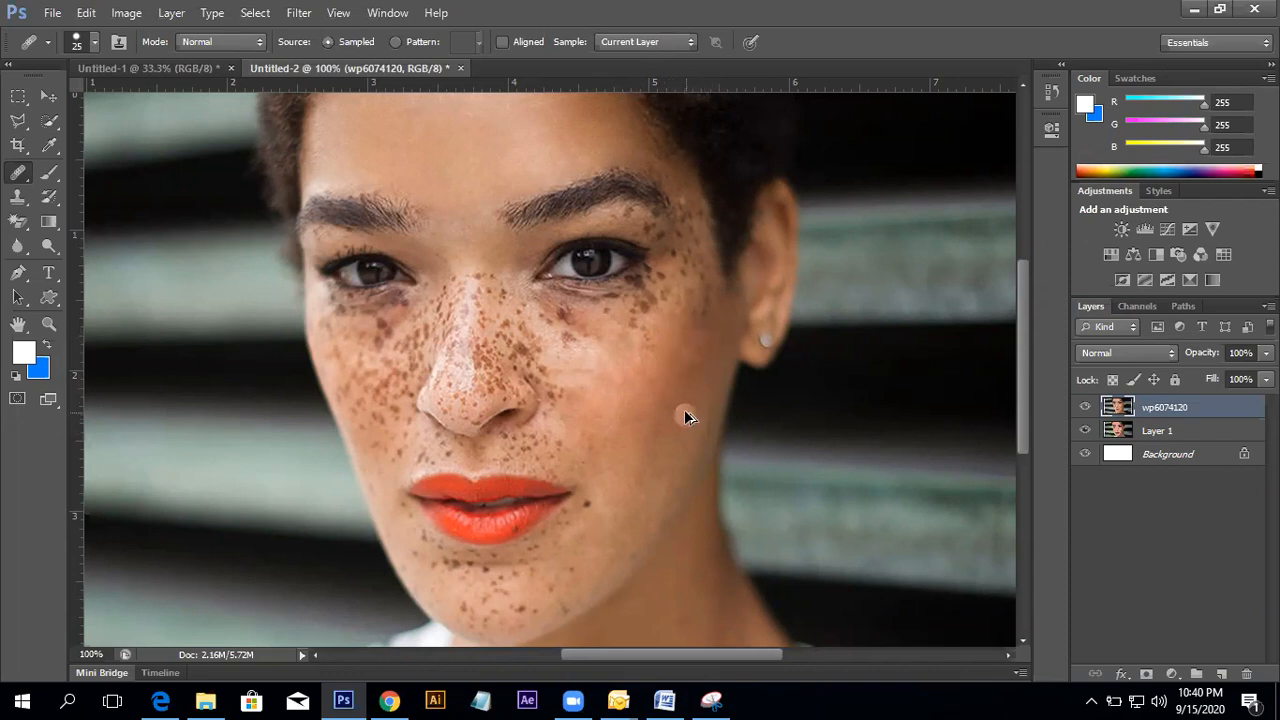
{"action": "left_click", "coordinate": [668, 353], "text": "alt"}
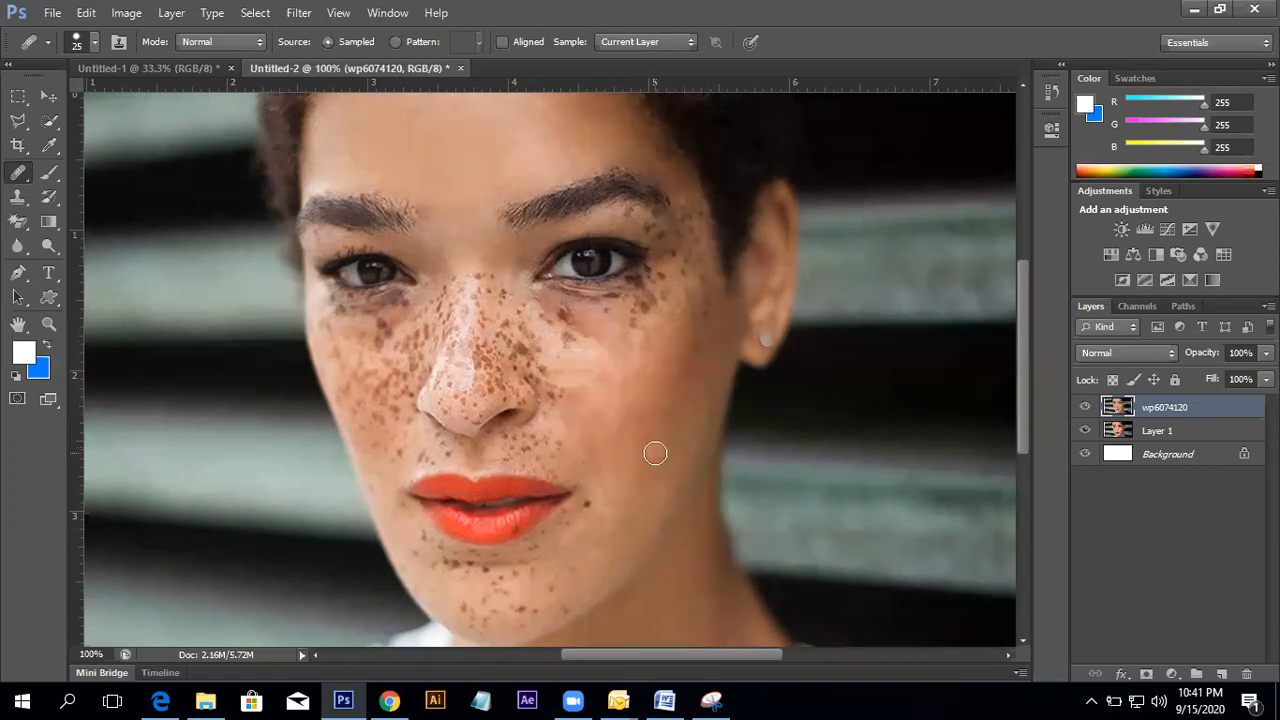
{"action": "left_click_drag", "start_coordinate": [663, 369], "coordinate": [649, 417]}
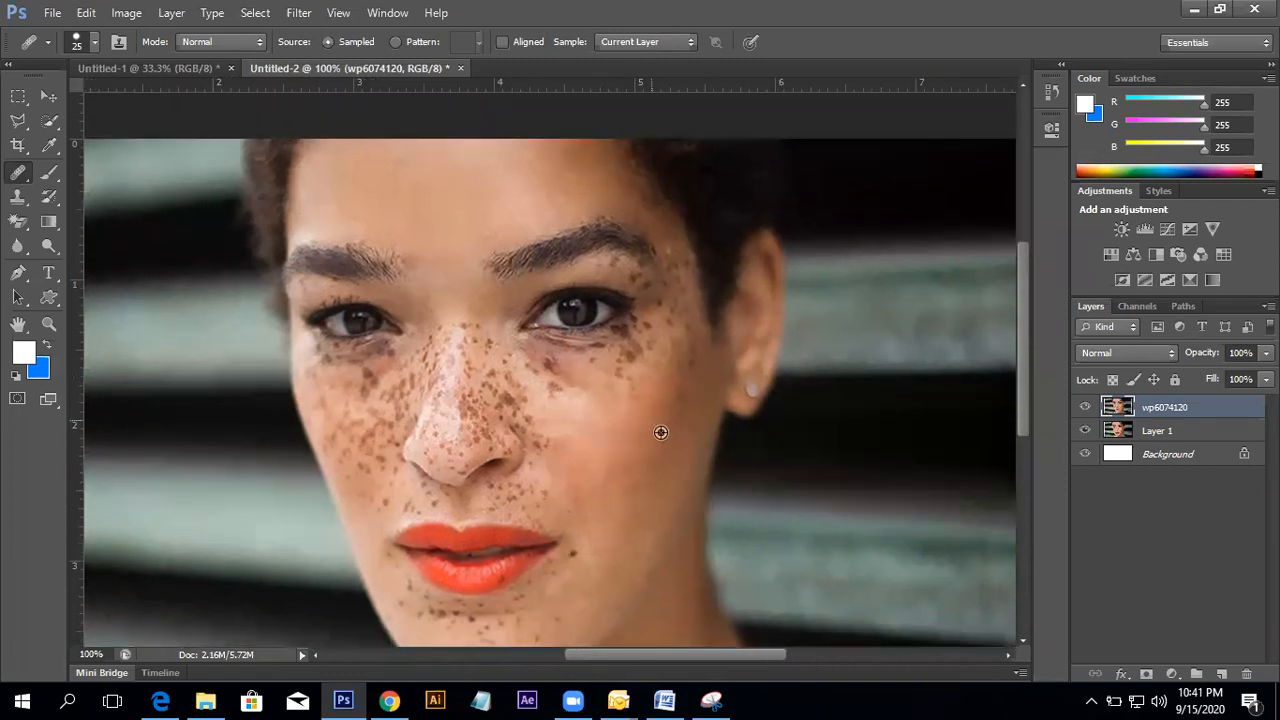
{"action": "left_click", "coordinate": [667, 425], "text": "alt"}
{"action": "right_click", "coordinate": [22, 178]}
{"action": "left_click", "coordinate": [3, 150]}
{"action": "right_click", "coordinate": [10, 174]}
{"action": "left_click", "coordinate": [85, 170]}
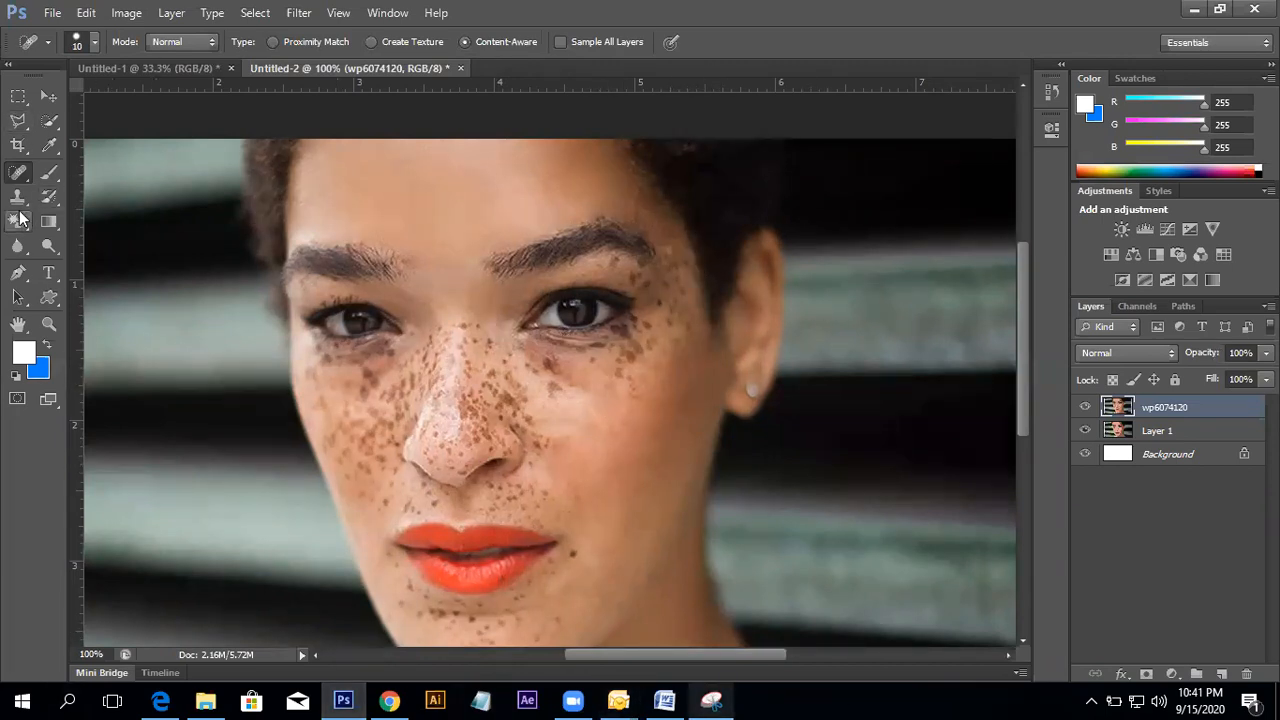
{"action": "left_click", "coordinate": [20, 170]}
{"action": "left_click", "coordinate": [96, 195]}
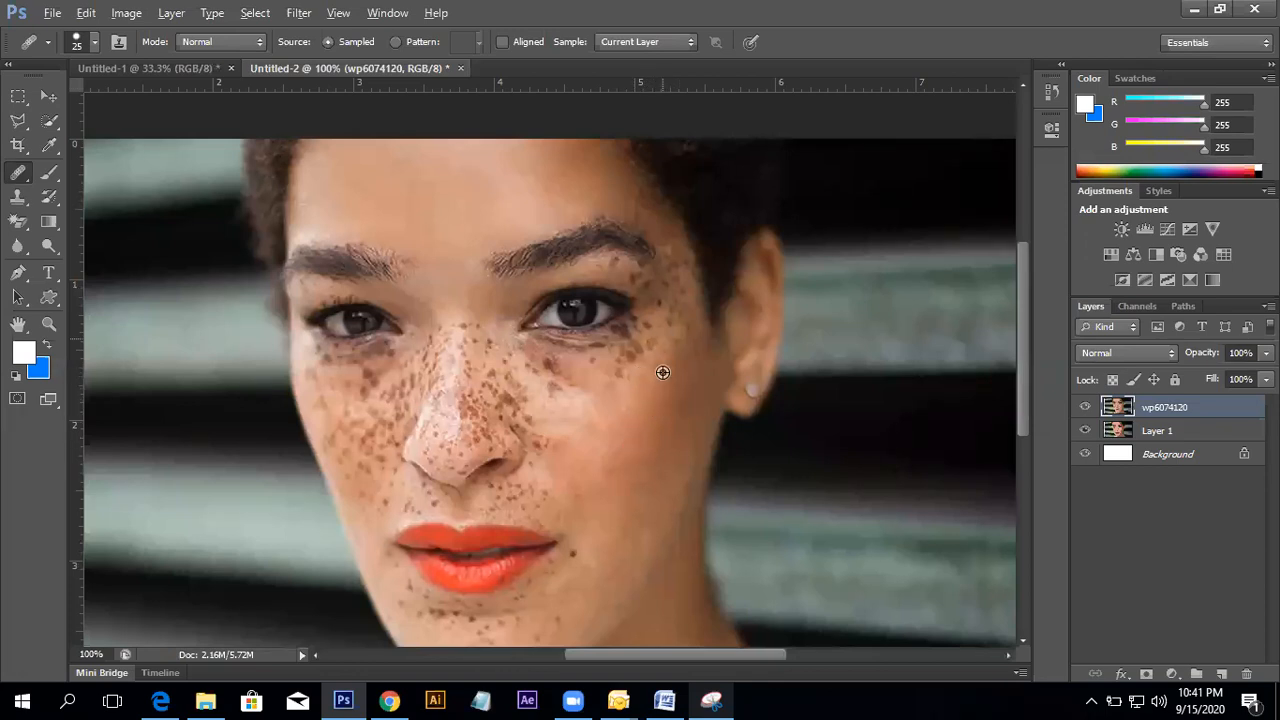
- Remove the freckles on the upper right-hand cheek below the eye's outer corner with the Healing Brush at size 10, sampling clear skin
{"action": "key", "text": "alt"}
{"action": "key", "text": "bracketleft"}
{"action": "key", "text": "alt"}
{"action": "left_click", "coordinate": [637, 387], "text": "alt"}
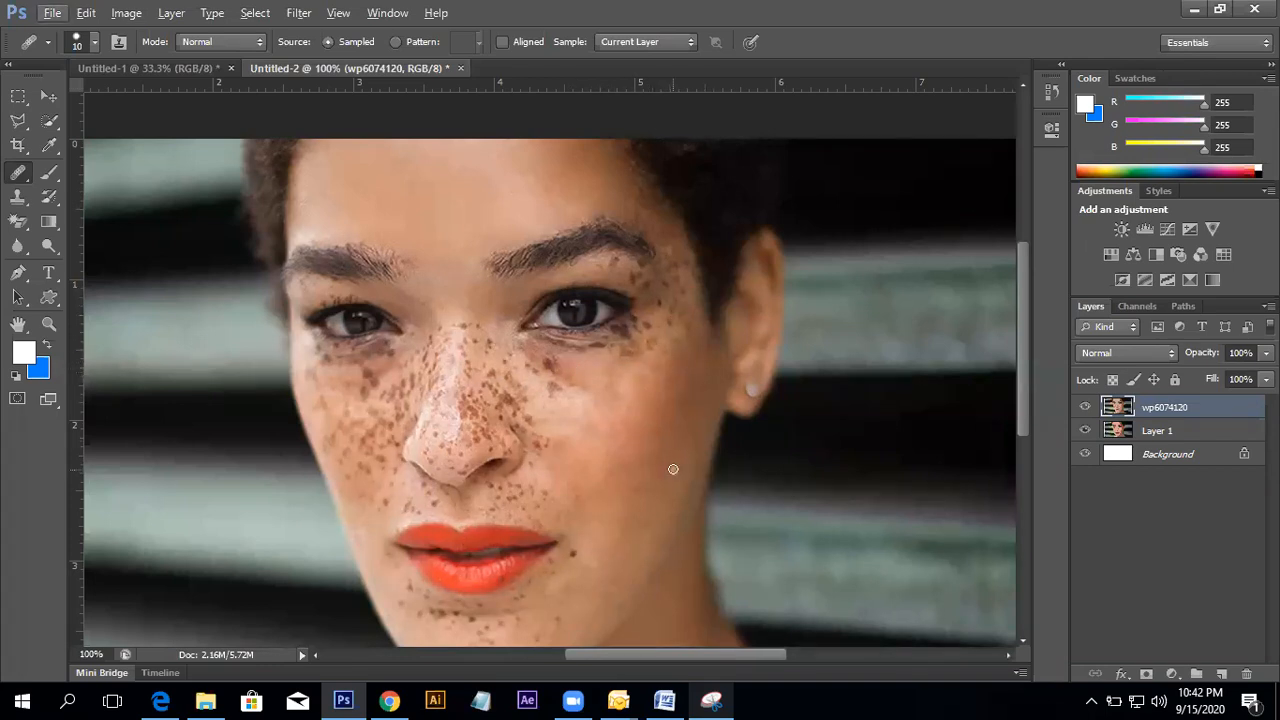
- Replace the dark spots under the right-hand eye with clear cheek skin using the Patch tool in Source mode
{"action": "scroll", "coordinate": [538, 424], "scroll_direction": "down", "scroll_amount": 2}
{"action": "scroll", "coordinate": [603, 426], "scroll_direction": "right", "scroll_amount": 1}
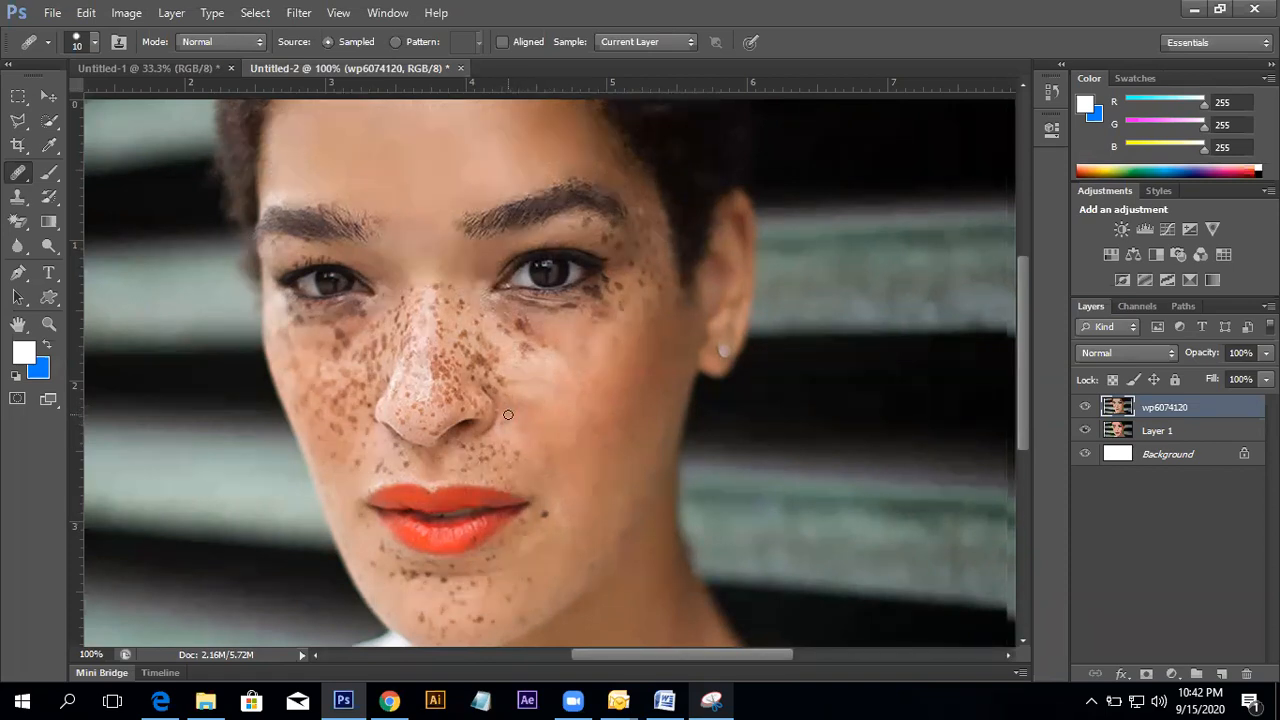
{"action": "right_click", "coordinate": [16, 182]}
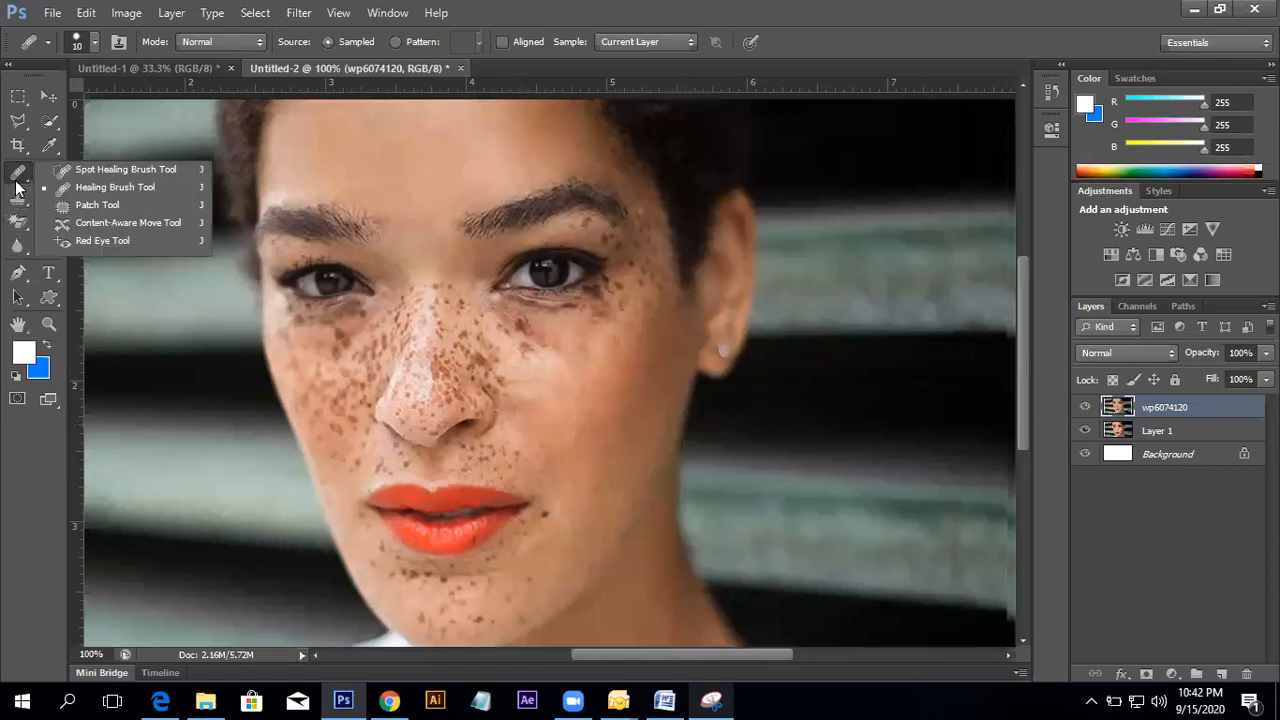
{"action": "left_click", "coordinate": [101, 204]}
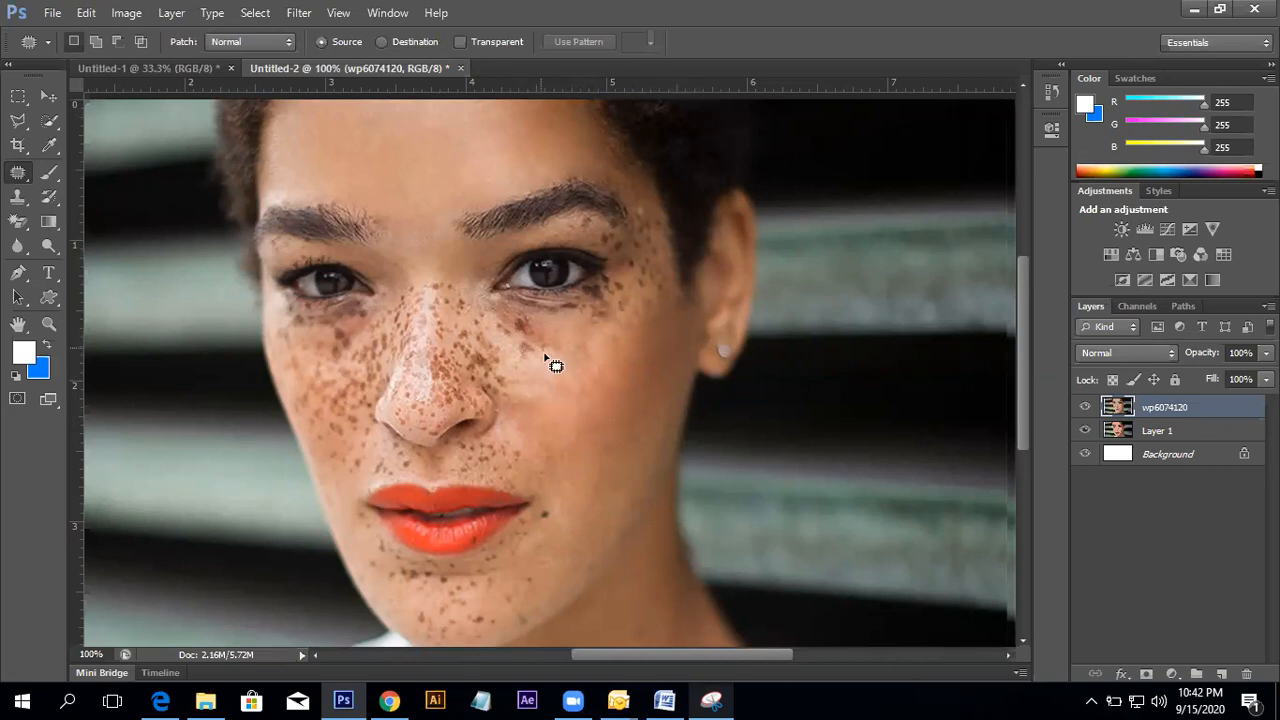
{"action": "mouse_move", "coordinate": [517, 360]}
{"action": "left_mouse_down"}
{"action": "mouse_move", "coordinate": [534, 343]}
{"action": "mouse_move", "coordinate": [529, 357]}
{"action": "mouse_move", "coordinate": [557, 393]}
{"action": "left_mouse_up"}
{"action": "key", "text": "ctrl+d"}
{"action": "mouse_move", "coordinate": [530, 348]}
{"action": "left_mouse_down"}
{"action": "mouse_move", "coordinate": [517, 331]}
{"action": "mouse_move", "coordinate": [528, 323]}
{"action": "mouse_move", "coordinate": [533, 336]}
{"action": "left_mouse_up"}
{"action": "mouse_move", "coordinate": [533, 333]}
{"action": "left_mouse_down"}
{"action": "mouse_move", "coordinate": [561, 389]}
{"action": "mouse_move", "coordinate": [566, 343]}
{"action": "mouse_move", "coordinate": [563, 370]}
{"action": "mouse_move", "coordinate": [549, 343]}
{"action": "mouse_move", "coordinate": [566, 354]}
{"action": "left_mouse_up"}
{"action": "left_click", "coordinate": [561, 390]}
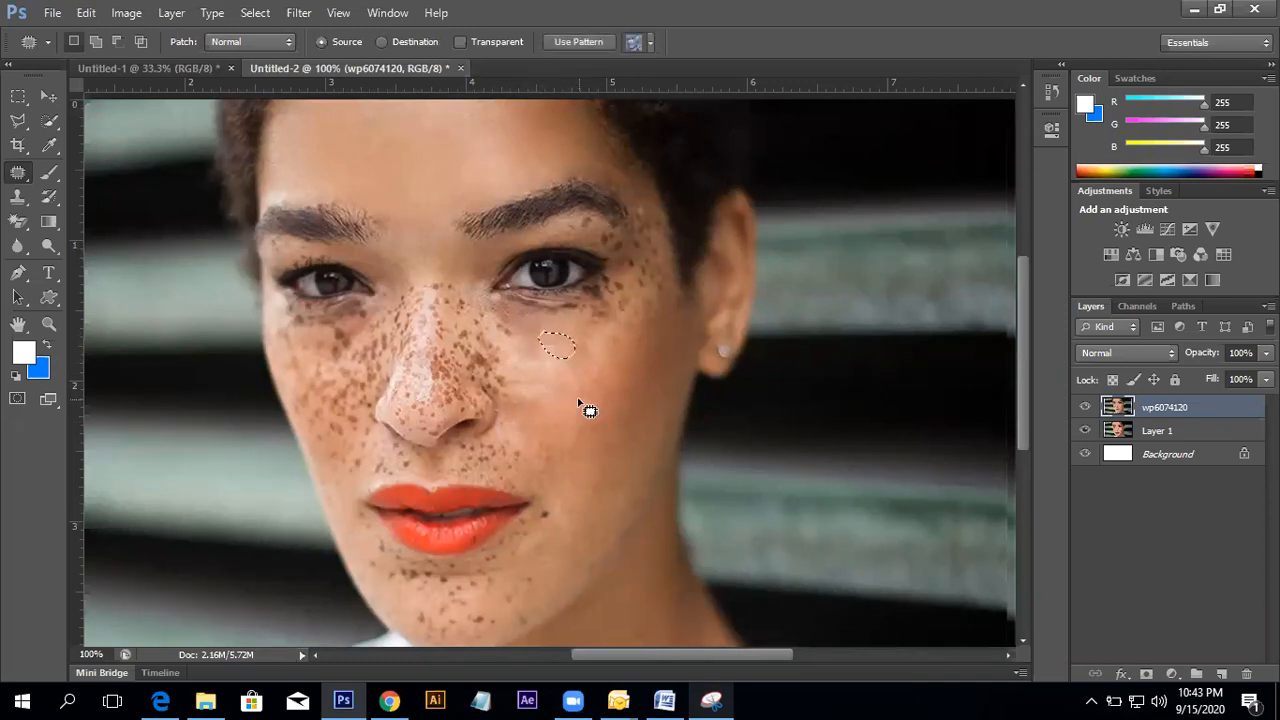
{"action": "left_click", "coordinate": [572, 391]}
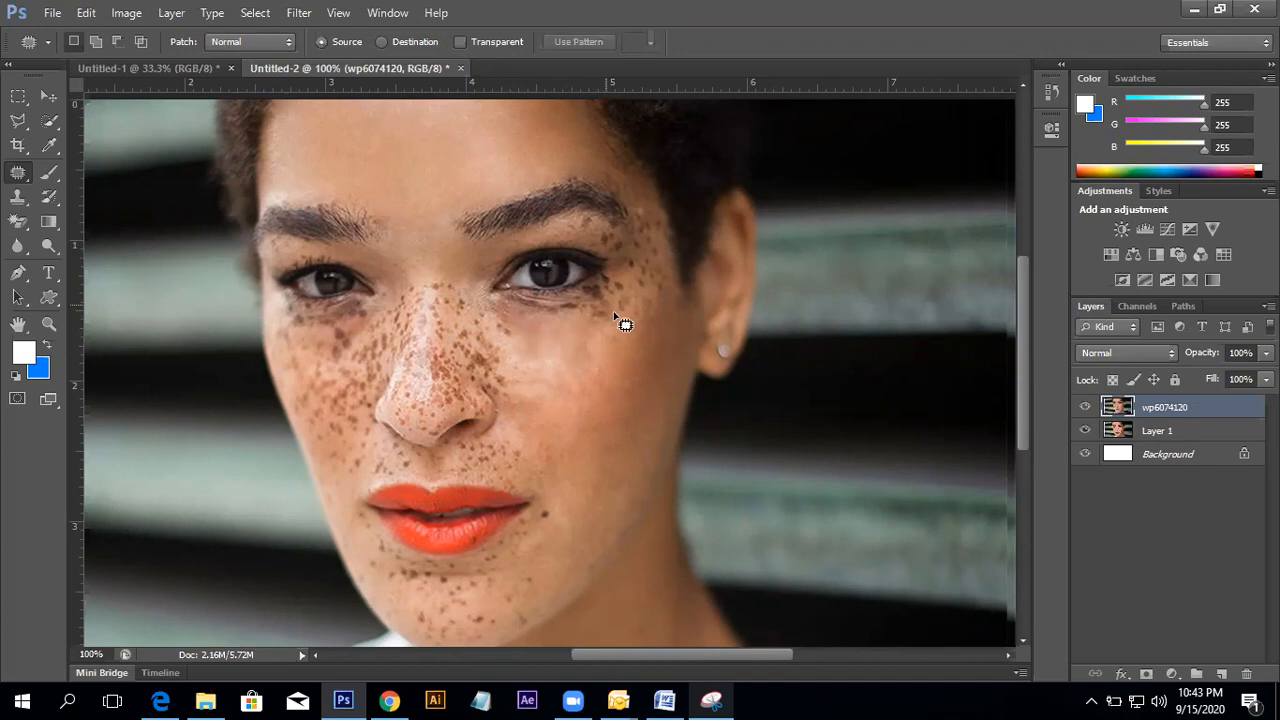
- Patch the remaining marks on the upper right-hand cheek and the freckles between the eye's inner corner and the nose
{"action": "mouse_move", "coordinate": [596, 335]}
{"action": "left_mouse_down"}
{"action": "mouse_move", "coordinate": [586, 320]}
{"action": "mouse_move", "coordinate": [594, 328]}
{"action": "mouse_move", "coordinate": [566, 374]}
{"action": "left_mouse_up"}
{"action": "left_click", "coordinate": [614, 306]}
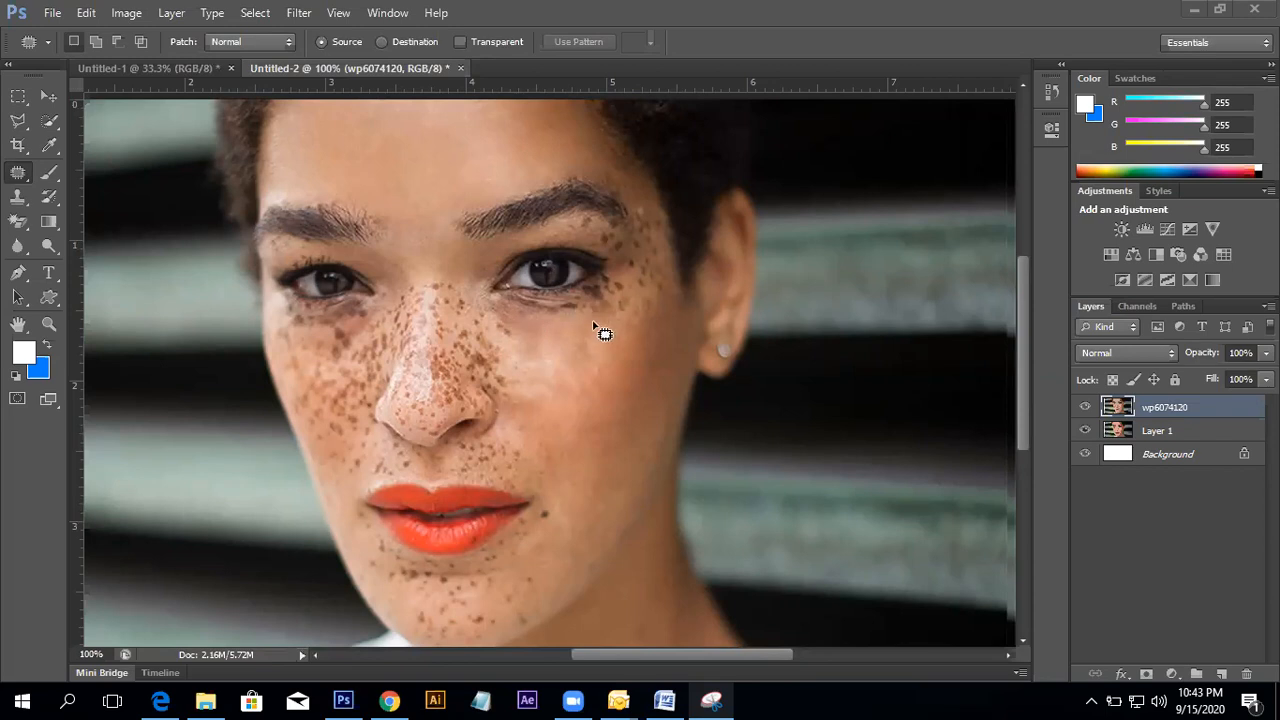
{"action": "scroll", "coordinate": [580, 314], "scroll_direction": "up", "scroll_amount": 1}
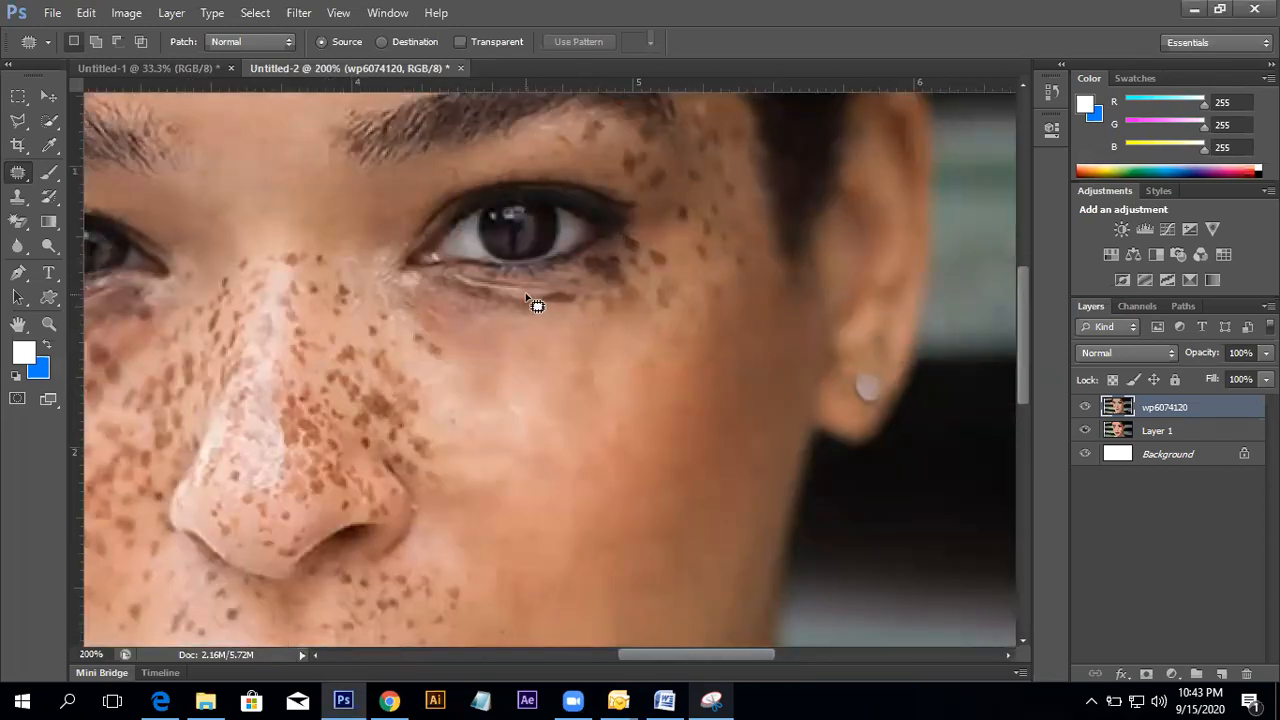
{"action": "mouse_move", "coordinate": [410, 331]}
{"action": "left_mouse_down"}
{"action": "mouse_move", "coordinate": [433, 364]}
{"action": "mouse_move", "coordinate": [450, 362]}
{"action": "mouse_move", "coordinate": [412, 332]}
{"action": "left_mouse_up"}
{"action": "key", "text": "ctrl+d"}
- Patch the freckles below and beside the outer corner of the right-hand eye with clear skin from the cheek
{"action": "mouse_move", "coordinate": [655, 287]}
{"action": "left_mouse_down"}
{"action": "mouse_move", "coordinate": [531, 380]}
{"action": "mouse_move", "coordinate": [545, 379]}
{"action": "left_mouse_up"}
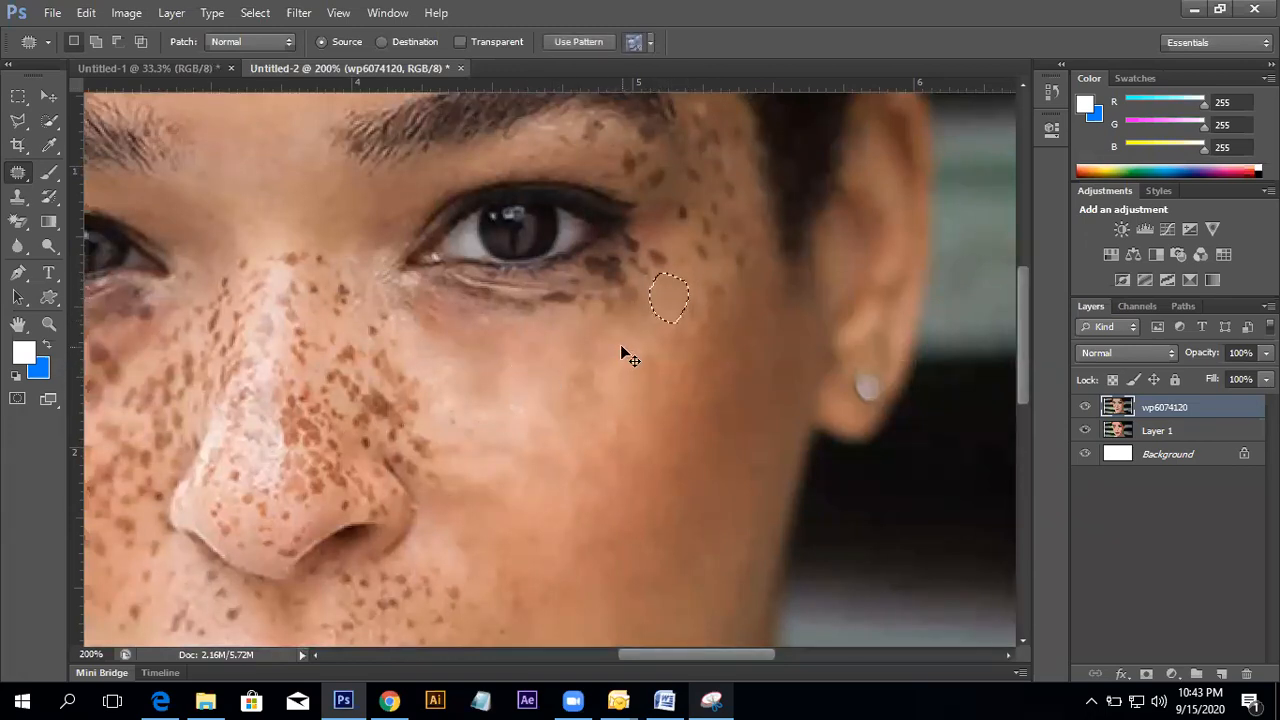
{"action": "key", "text": "ctrl+d"}
{"action": "mouse_move", "coordinate": [651, 306]}
{"action": "left_mouse_down"}
{"action": "mouse_move", "coordinate": [651, 291]}
{"action": "mouse_move", "coordinate": [640, 300]}
{"action": "left_mouse_up"}
{"action": "mouse_move", "coordinate": [630, 298]}
{"action": "left_mouse_down"}
{"action": "mouse_move", "coordinate": [580, 355]}
{"action": "mouse_move", "coordinate": [522, 376]}
{"action": "left_mouse_up"}
{"action": "key", "text": "ctrl+d"}
{"action": "mouse_move", "coordinate": [646, 326]}
{"action": "left_mouse_down"}
{"action": "mouse_move", "coordinate": [617, 391]}
{"action": "mouse_move", "coordinate": [526, 391]}
{"action": "mouse_move", "coordinate": [519, 405]}
{"action": "mouse_move", "coordinate": [643, 344]}
{"action": "mouse_move", "coordinate": [649, 303]}
{"action": "mouse_move", "coordinate": [621, 360]}
{"action": "left_mouse_up"}
{"action": "key", "text": "ctrl+d"}
{"action": "mouse_move", "coordinate": [671, 256]}
{"action": "left_mouse_down"}
{"action": "mouse_move", "coordinate": [663, 286]}
{"action": "mouse_move", "coordinate": [654, 260]}
{"action": "mouse_move", "coordinate": [663, 266]}
{"action": "mouse_move", "coordinate": [598, 347]}
{"action": "mouse_move", "coordinate": [610, 352]}
{"action": "left_mouse_up"}
{"action": "key", "text": "ctrl+d"}
- Patch the uneven skin in the middle of the upper right-hand cheek with nearby smooth skin
{"action": "mouse_move", "coordinate": [603, 403]}
{"action": "left_mouse_down"}
{"action": "mouse_move", "coordinate": [586, 357]}
{"action": "mouse_move", "coordinate": [600, 395]}
{"action": "left_mouse_up"}
{"action": "left_click_drag", "start_coordinate": [582, 365], "coordinate": [502, 412]}
{"action": "key", "text": "ctrl+d"}
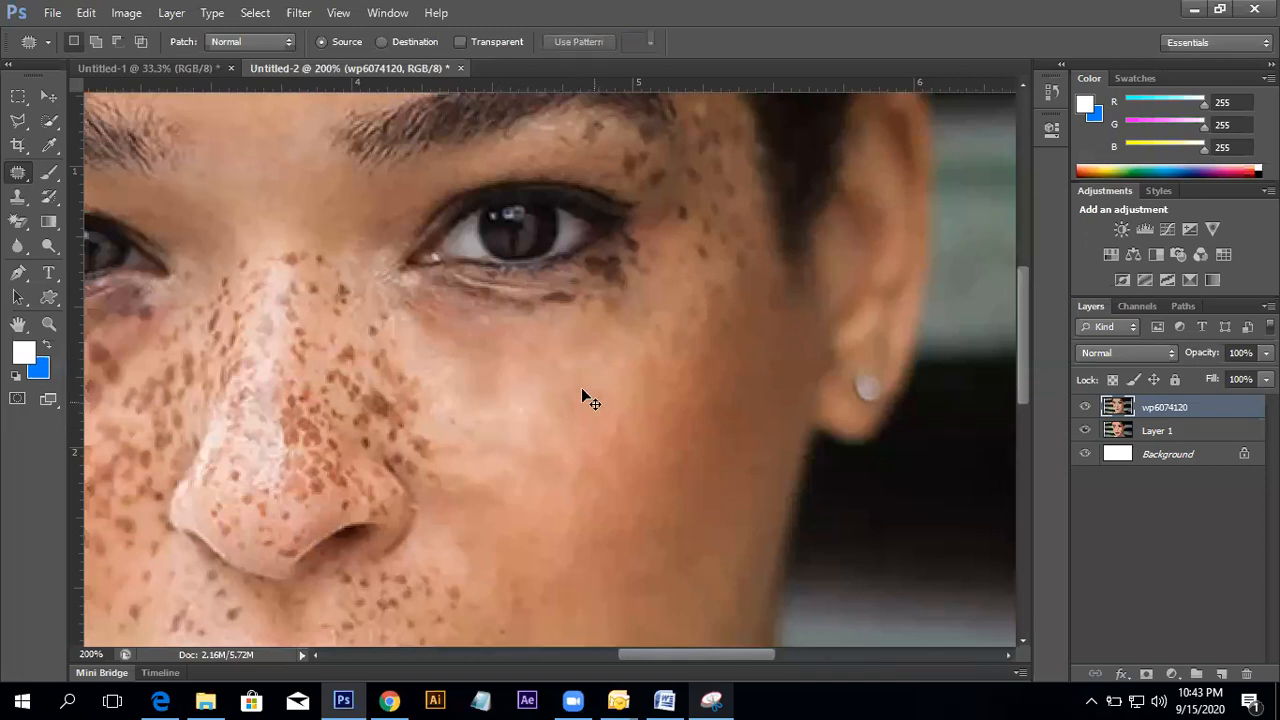
- Try to patch the discoloured skin under the right-hand eye with skin from the cheek
{"action": "left_click_drag", "start_coordinate": [689, 351], "coordinate": [597, 449]}
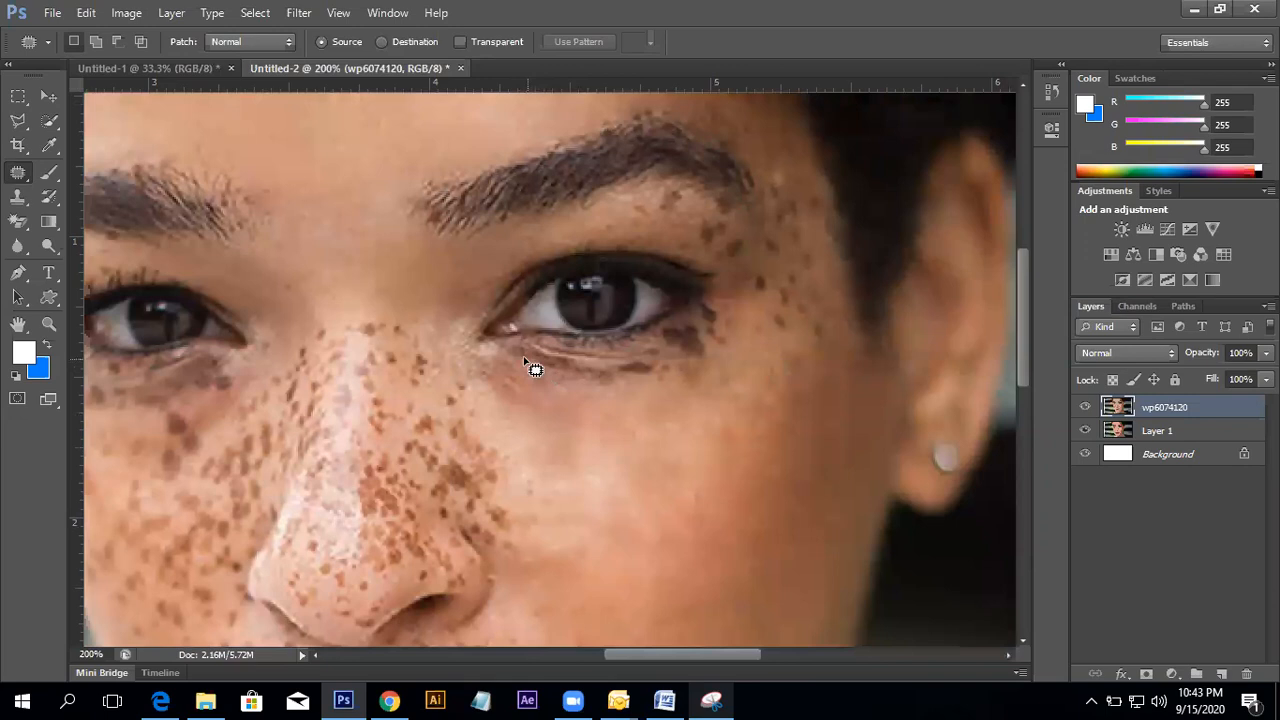
{"action": "mouse_move", "coordinate": [628, 424]}
{"action": "left_mouse_down"}
{"action": "mouse_move", "coordinate": [546, 431]}
{"action": "mouse_move", "coordinate": [497, 386]}
{"action": "mouse_move", "coordinate": [509, 360]}
{"action": "mouse_move", "coordinate": [628, 415]}
{"action": "left_mouse_up"}
{"action": "left_click_drag", "start_coordinate": [547, 398], "coordinate": [700, 500]}
{"action": "key", "text": "ctrl+d"}
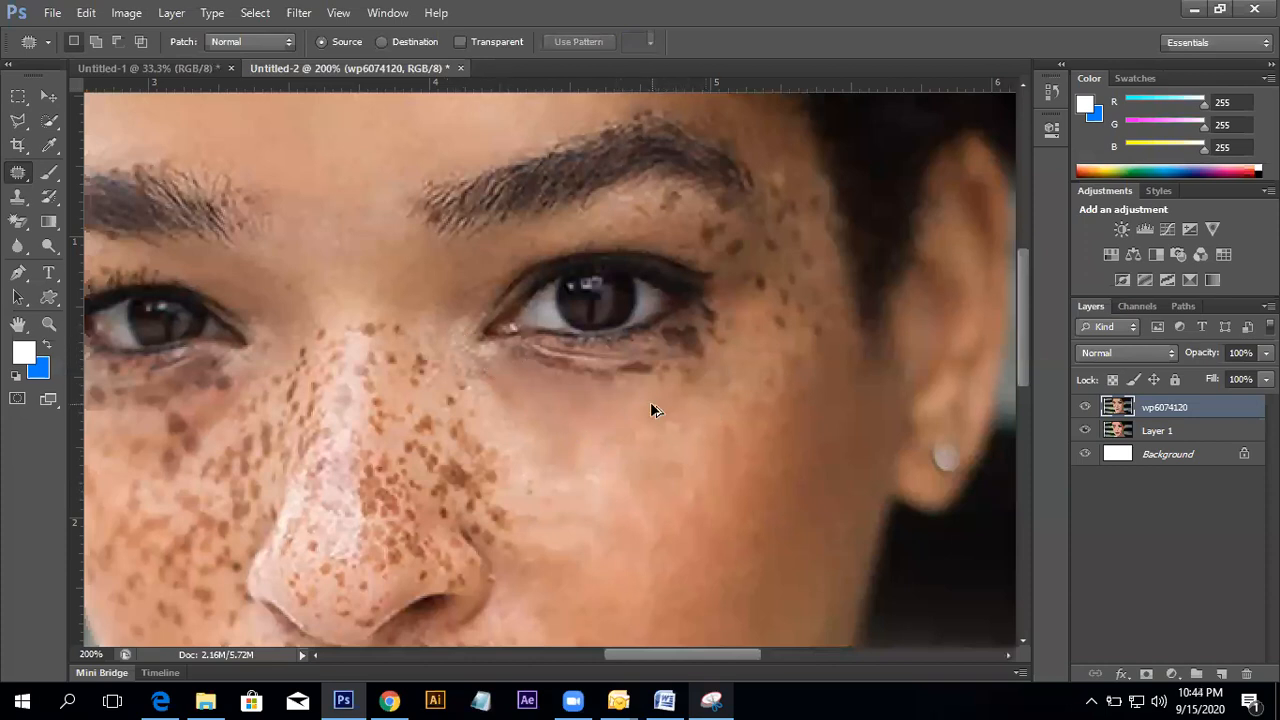
{"action": "key", "text": "ctrl+shift+d"}
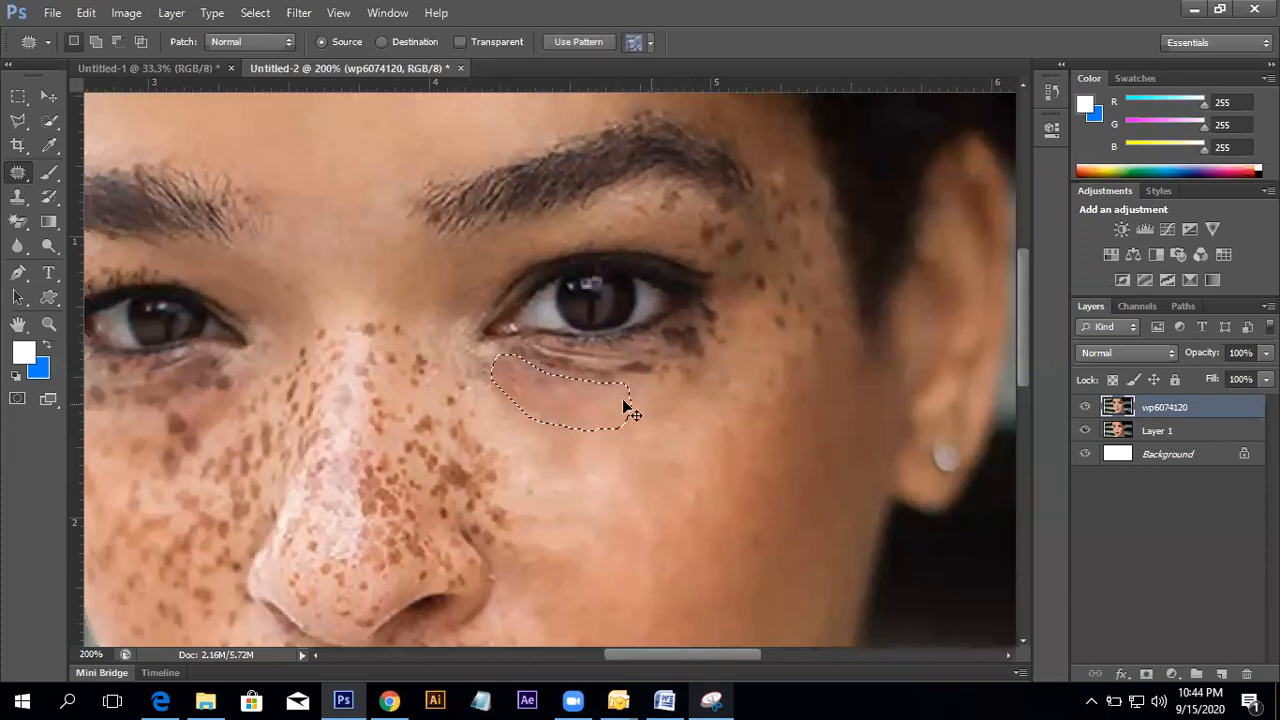
{"action": "key", "text": "ctrl+d"}
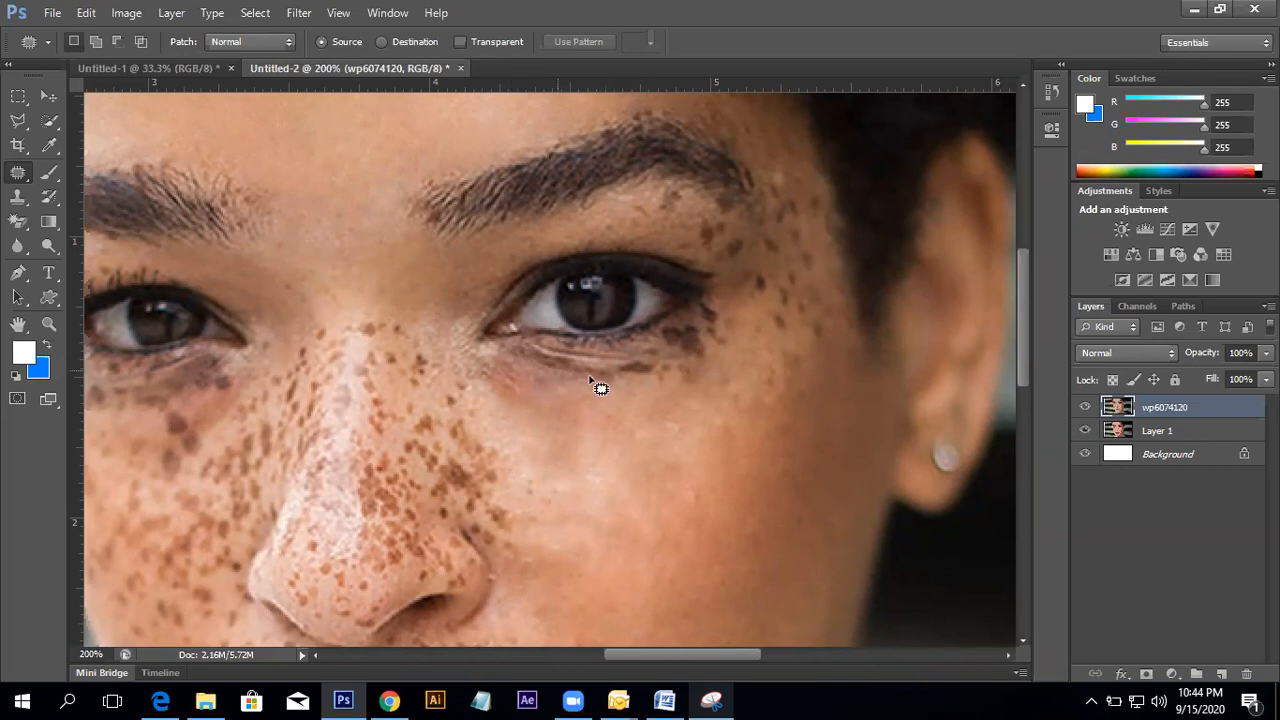
- Outline the discoloured area under the right-hand eye again and patch it with clear skin from the cheek below
{"action": "mouse_move", "coordinate": [643, 410]}
{"action": "left_mouse_down"}
{"action": "mouse_move", "coordinate": [571, 427]}
{"action": "mouse_move", "coordinate": [488, 387]}
{"action": "left_mouse_up"}
{"action": "mouse_move", "coordinate": [489, 355]}
{"action": "left_mouse_down"}
{"action": "mouse_move", "coordinate": [536, 354]}
{"action": "mouse_move", "coordinate": [615, 480]}
{"action": "left_mouse_up"}
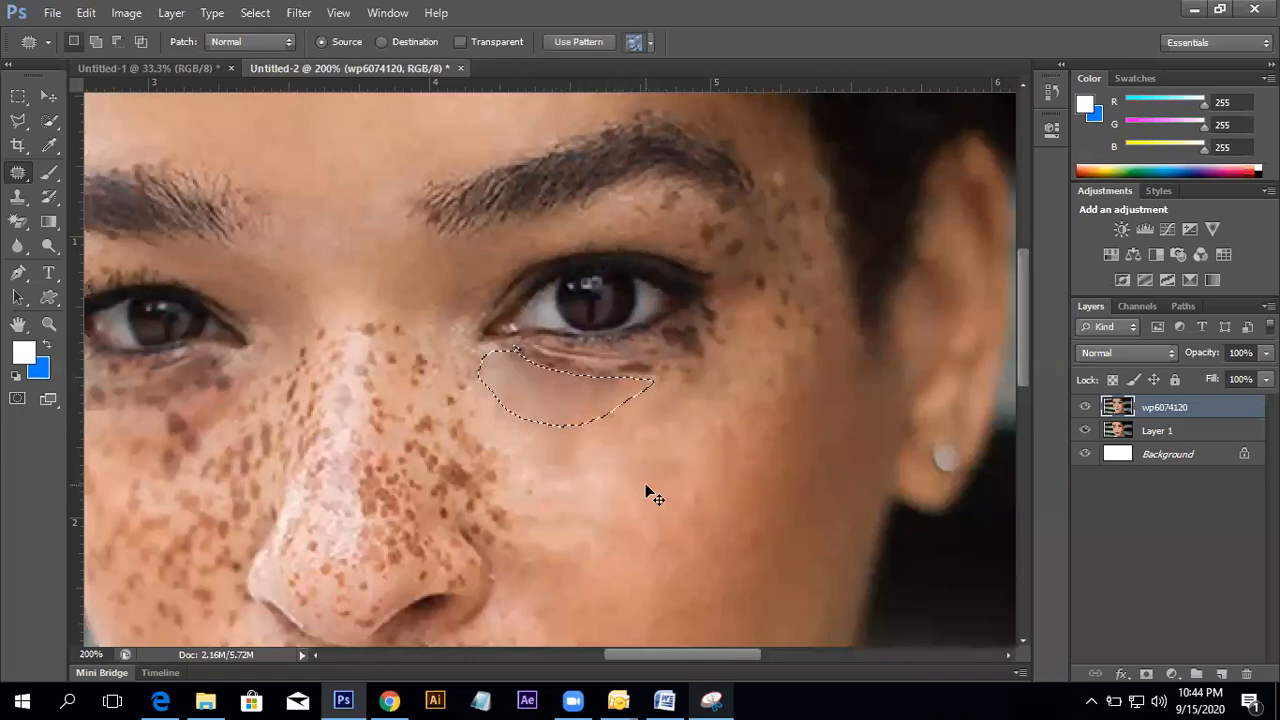
{"action": "key", "text": "ctrl+d"}
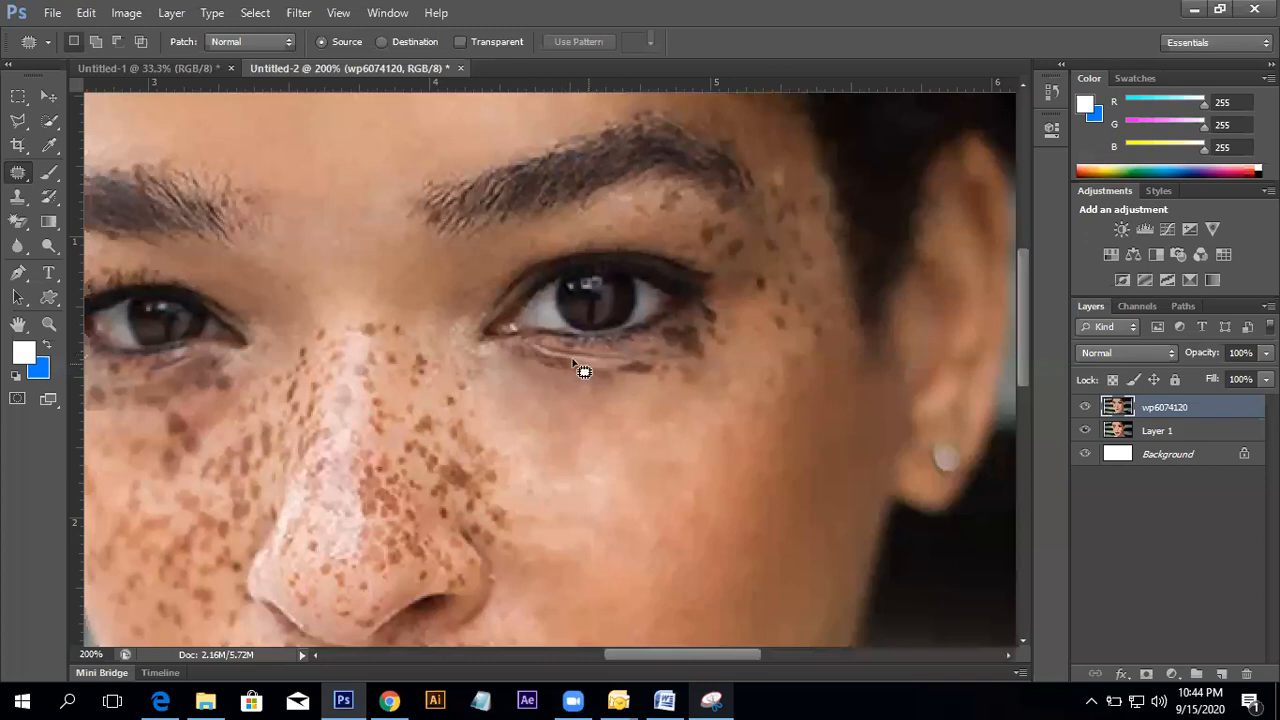
- Try to patch the fine lines directly beneath the right-hand eye, and undo the patch
{"action": "mouse_move", "coordinate": [641, 354]}
{"action": "left_mouse_down"}
{"action": "mouse_move", "coordinate": [657, 380]}
{"action": "mouse_move", "coordinate": [537, 374]}
{"action": "mouse_move", "coordinate": [516, 348]}
{"action": "left_mouse_up"}
{"action": "mouse_move", "coordinate": [584, 376]}
{"action": "left_mouse_down"}
{"action": "mouse_move", "coordinate": [624, 482]}
{"action": "mouse_move", "coordinate": [615, 374]}
{"action": "left_mouse_up"}
{"action": "key", "text": "ctrl+d"}
{"action": "key", "text": "ctrl+minus"}
{"action": "key", "text": "ctrl+minus"}
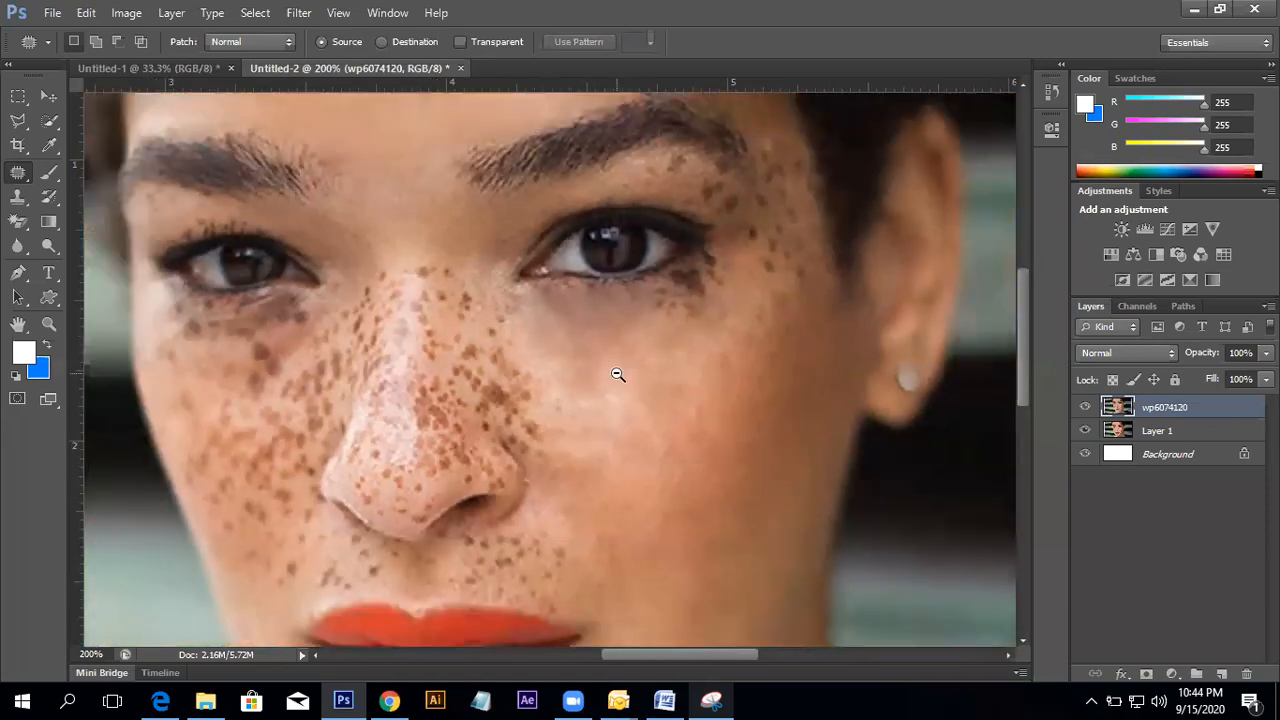
{"action": "key", "text": "ctrl+shift+d"}
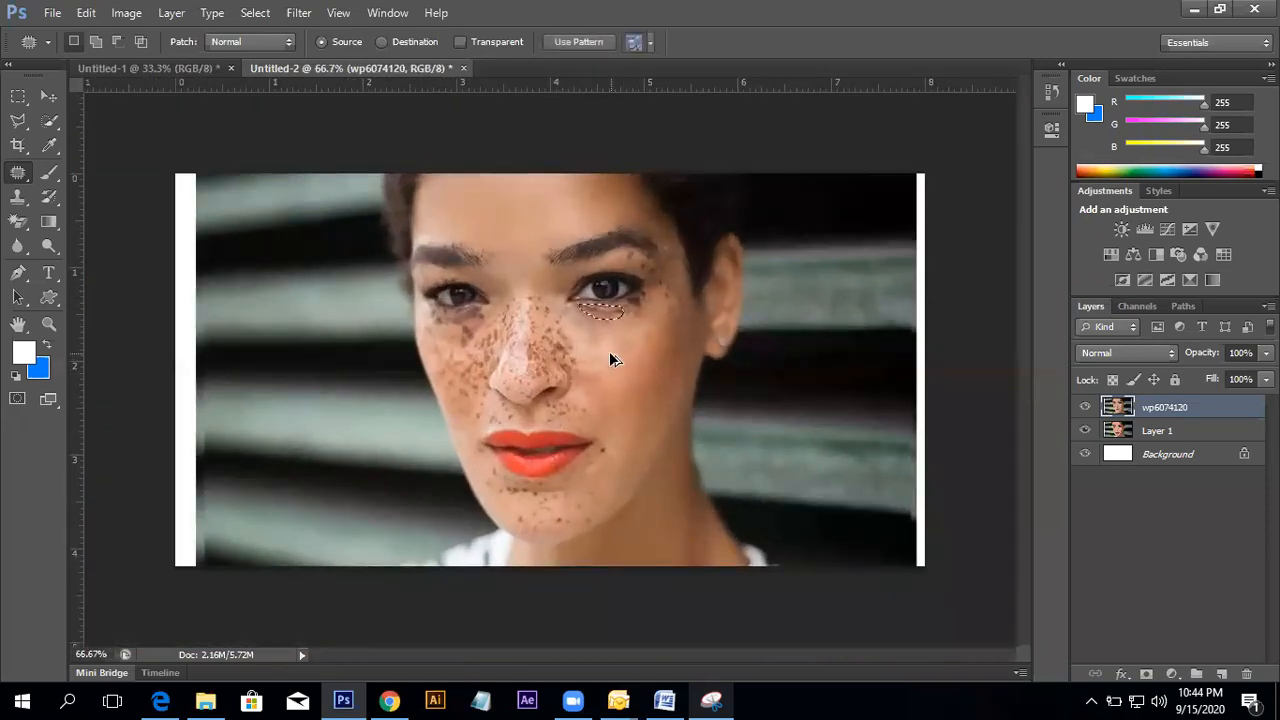
{"action": "key", "text": "ctrl+d"}
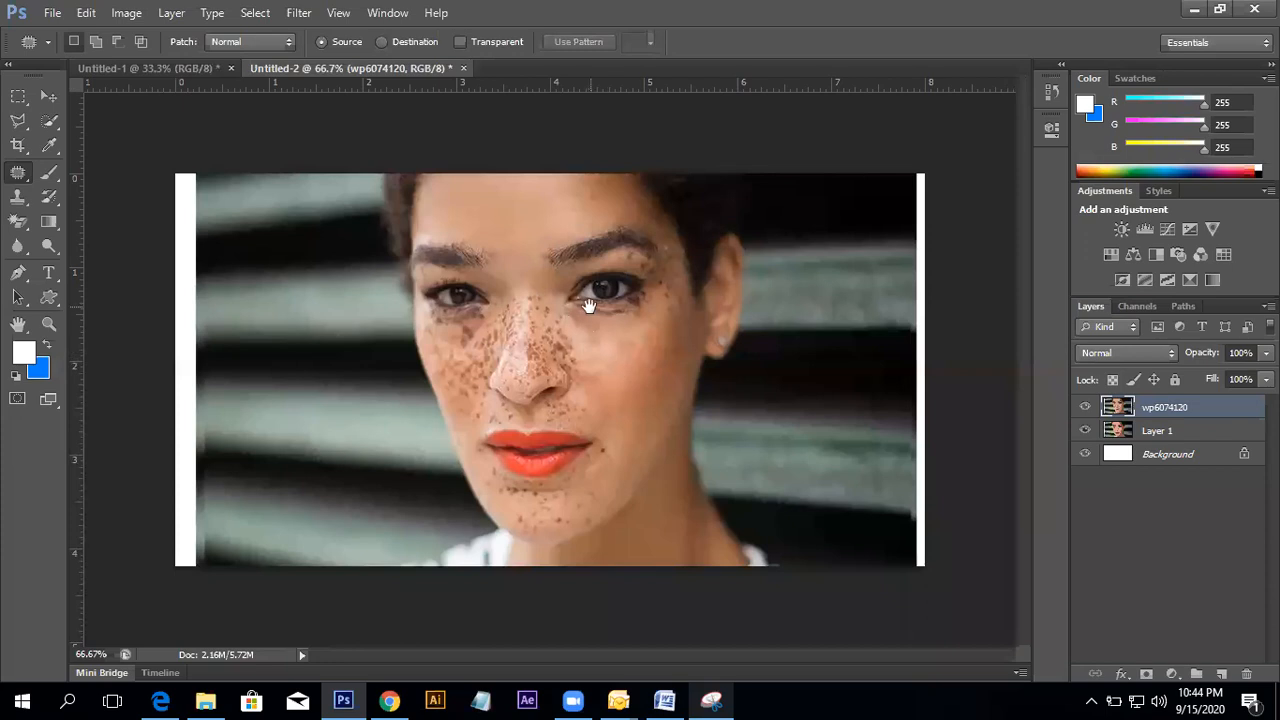
- Heal the dark spots below the outer corner of the right-hand eye with the Healing Brush, sampling clear skin nearby
{"action": "left_click", "coordinate": [602, 341], "text": "ctrl"}
{"action": "left_click", "coordinate": [602, 341], "text": "ctrl"}
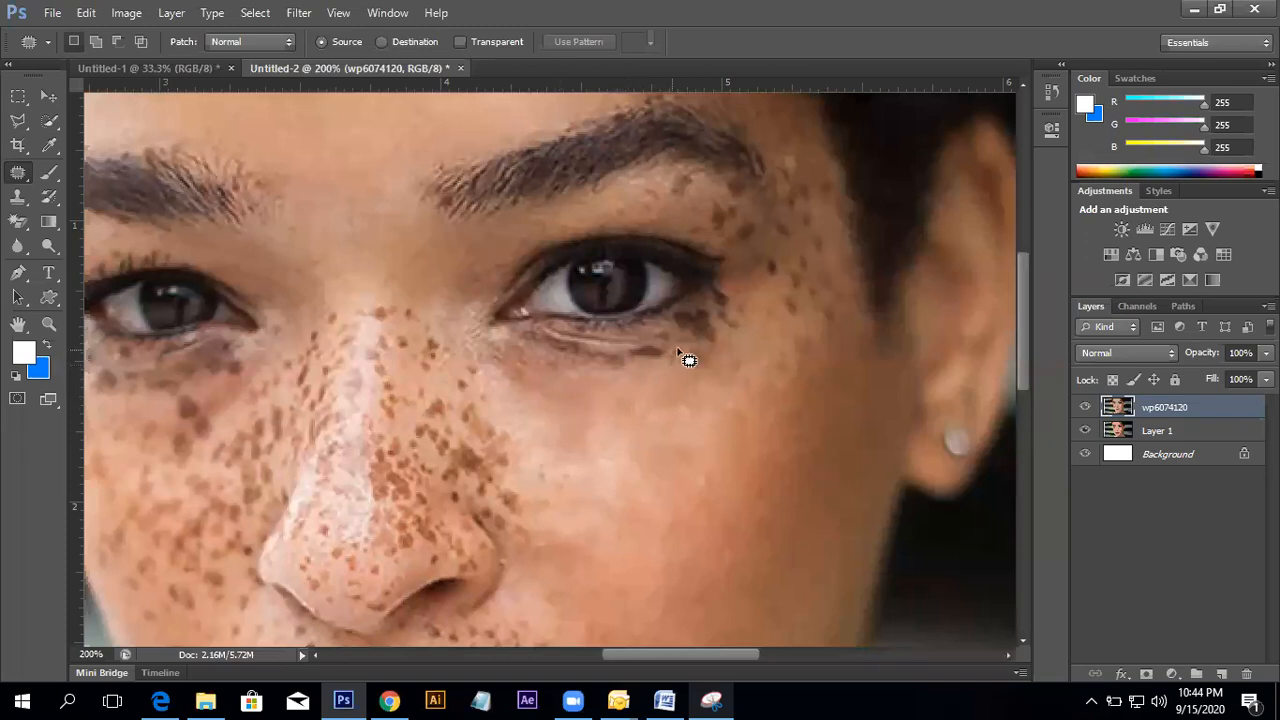
{"action": "right_click", "coordinate": [23, 179]}
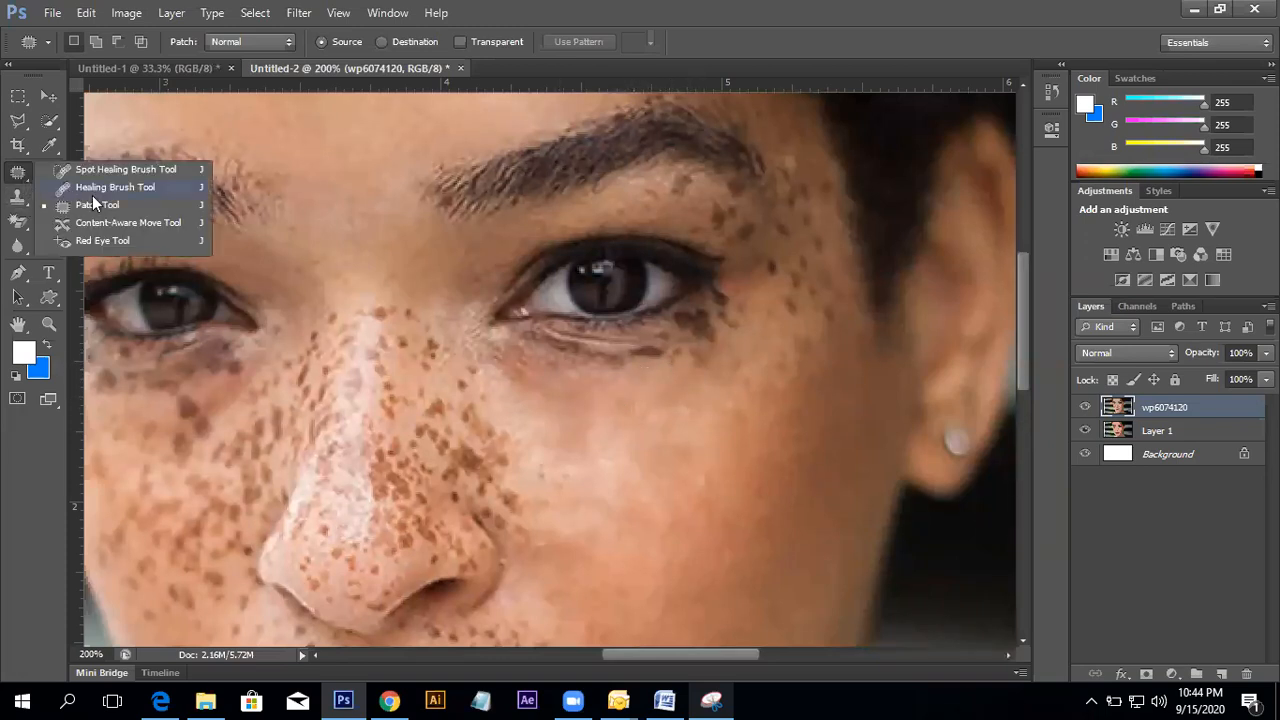
{"action": "left_click", "coordinate": [96, 189]}
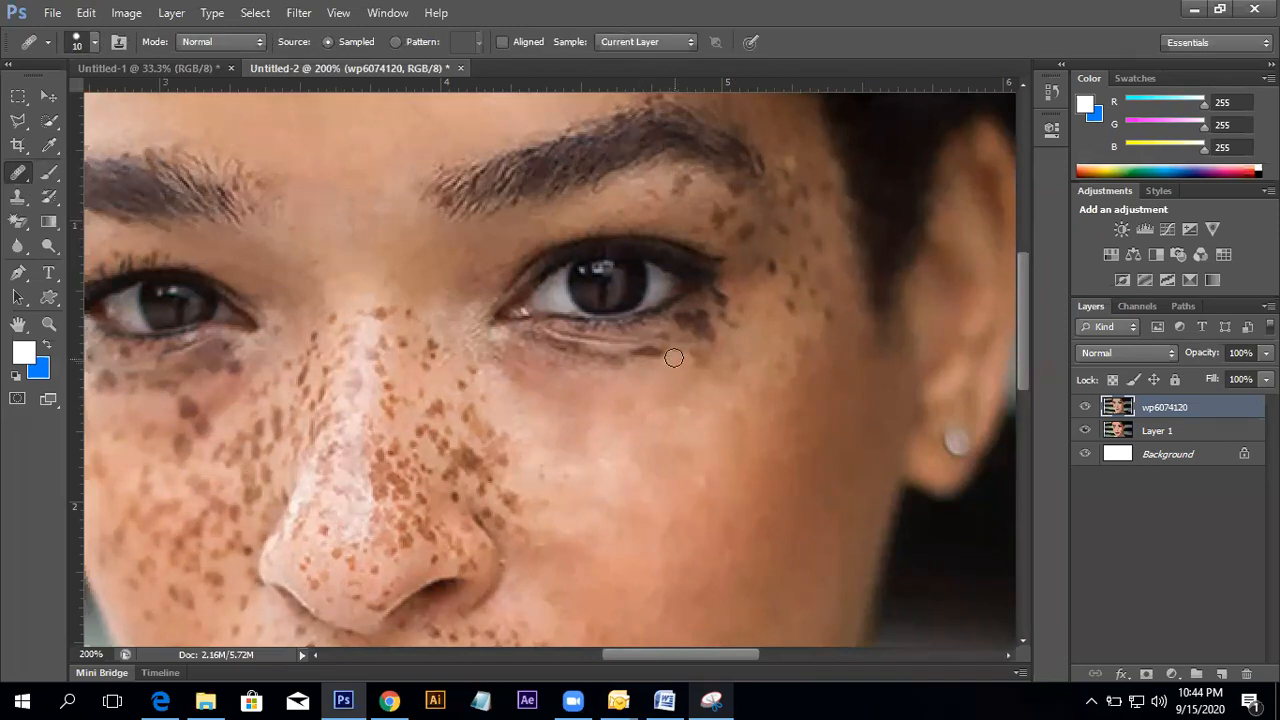
{"action": "left_click", "coordinate": [683, 378], "text": "alt"}
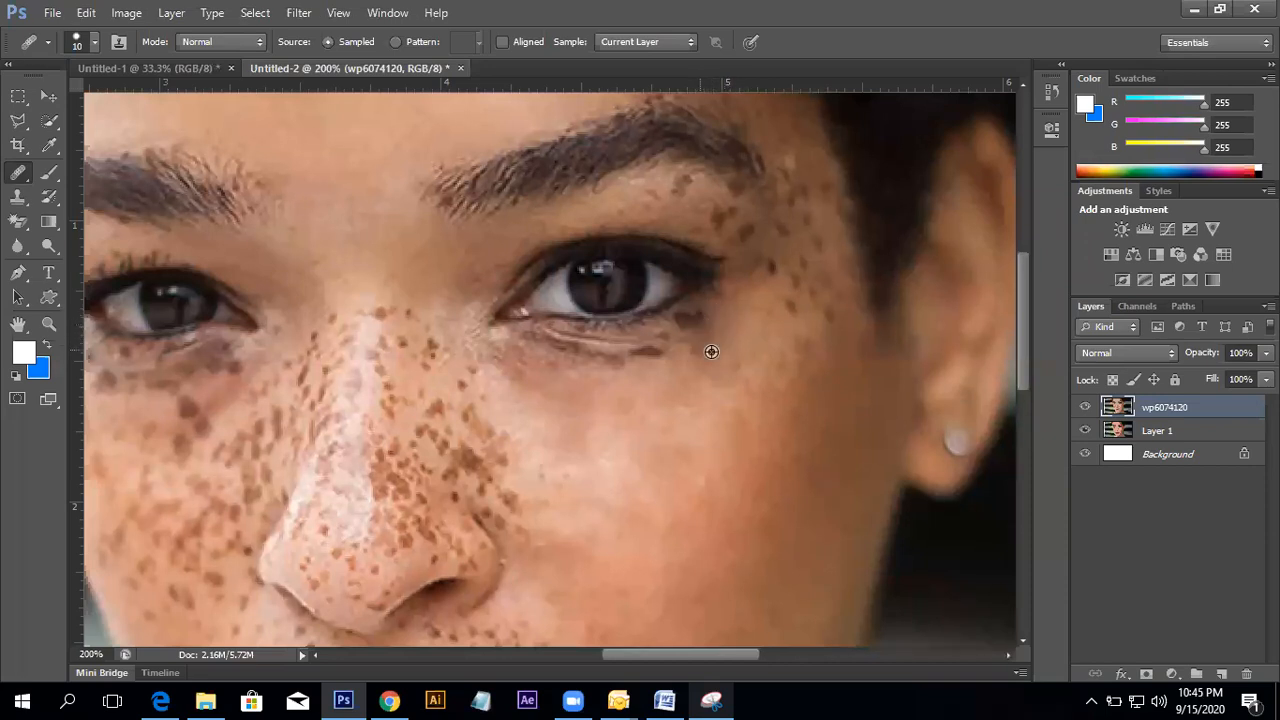
{"action": "left_click", "coordinate": [734, 327], "text": "alt"}
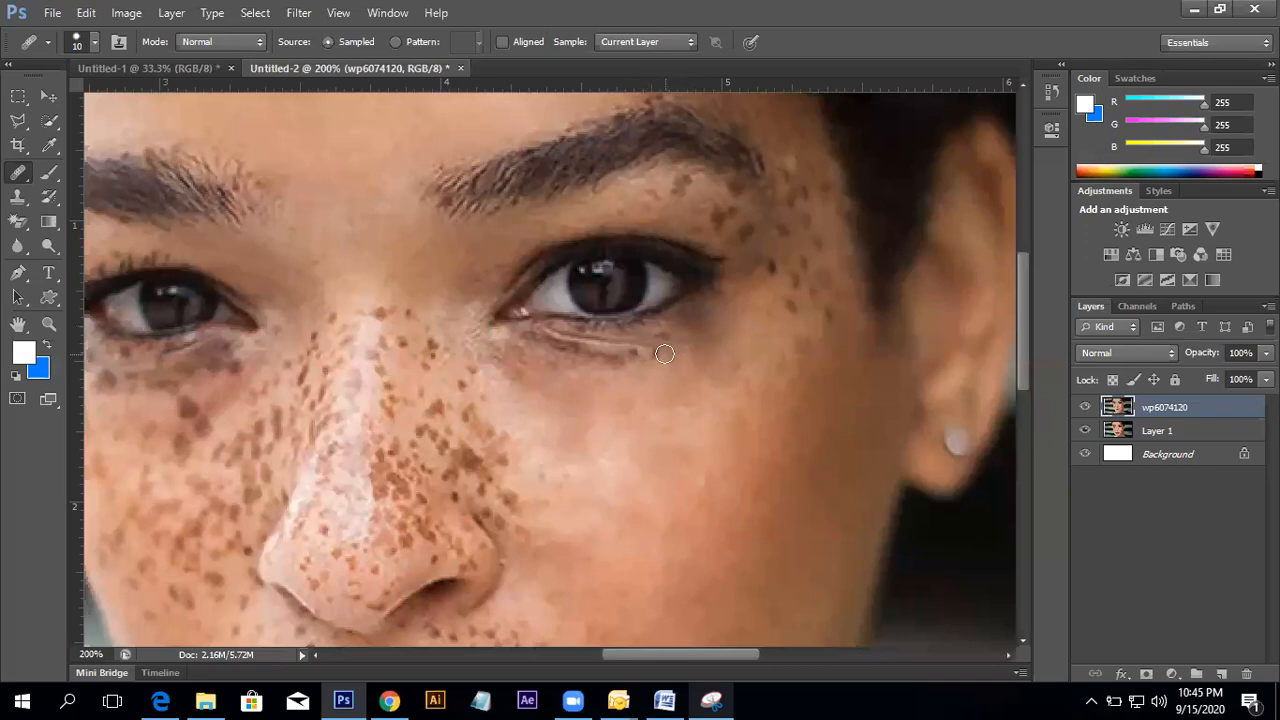
- Heal the fine lines and dark marks directly beneath the right-hand eye with clear skin sampled from just below them
{"action": "mouse_move", "coordinate": [606, 346]}
{"action": "left_mouse_down"}
{"action": "mouse_move", "coordinate": [550, 342]}
{"action": "mouse_move", "coordinate": [600, 394]}
{"action": "mouse_move", "coordinate": [623, 374]}
{"action": "mouse_move", "coordinate": [600, 367]}
{"action": "mouse_move", "coordinate": [626, 383]}
{"action": "mouse_move", "coordinate": [618, 366]}
{"action": "mouse_move", "coordinate": [531, 351]}
{"action": "mouse_move", "coordinate": [637, 394]}
{"action": "mouse_move", "coordinate": [636, 374]}
{"action": "mouse_move", "coordinate": [654, 369]}
{"action": "mouse_move", "coordinate": [597, 374]}
{"action": "mouse_move", "coordinate": [551, 348]}
{"action": "mouse_move", "coordinate": [540, 375]}
{"action": "mouse_move", "coordinate": [519, 360]}
{"action": "mouse_move", "coordinate": [507, 375]}
{"action": "mouse_move", "coordinate": [494, 354]}
{"action": "mouse_move", "coordinate": [519, 349]}
{"action": "left_mouse_up"}
{"action": "left_click", "coordinate": [584, 372], "text": "alt"}
{"action": "left_click", "coordinate": [535, 397], "text": "alt"}
{"action": "left_click", "coordinate": [520, 395], "text": "alt"}
{"action": "left_click", "coordinate": [537, 378], "text": "alt"}
{"action": "left_click", "coordinate": [539, 365], "text": "alt"}
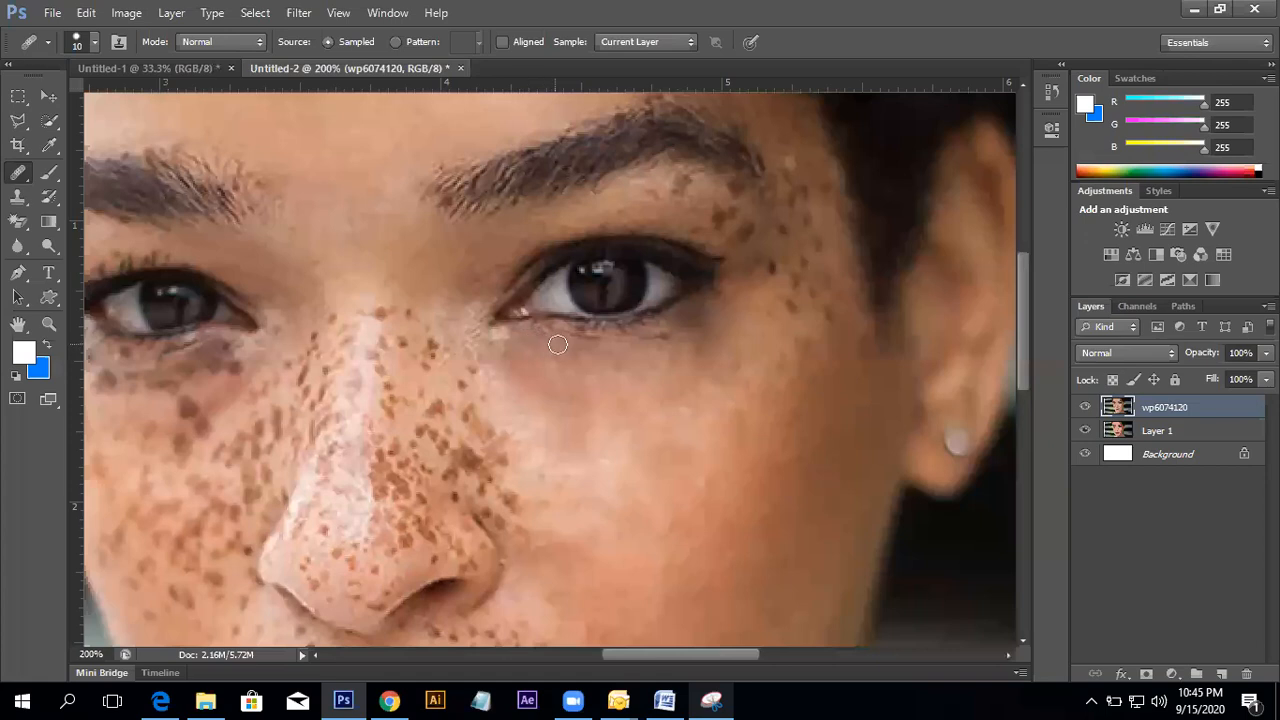
{"action": "left_click", "coordinate": [615, 376], "text": "alt"}
{"action": "left_click", "coordinate": [601, 365], "text": "alt"}
{"action": "left_click", "coordinate": [615, 389], "text": "alt"}
{"action": "key", "text": "ctrl+minus"}
{"action": "key", "text": "ctrl+plus"}
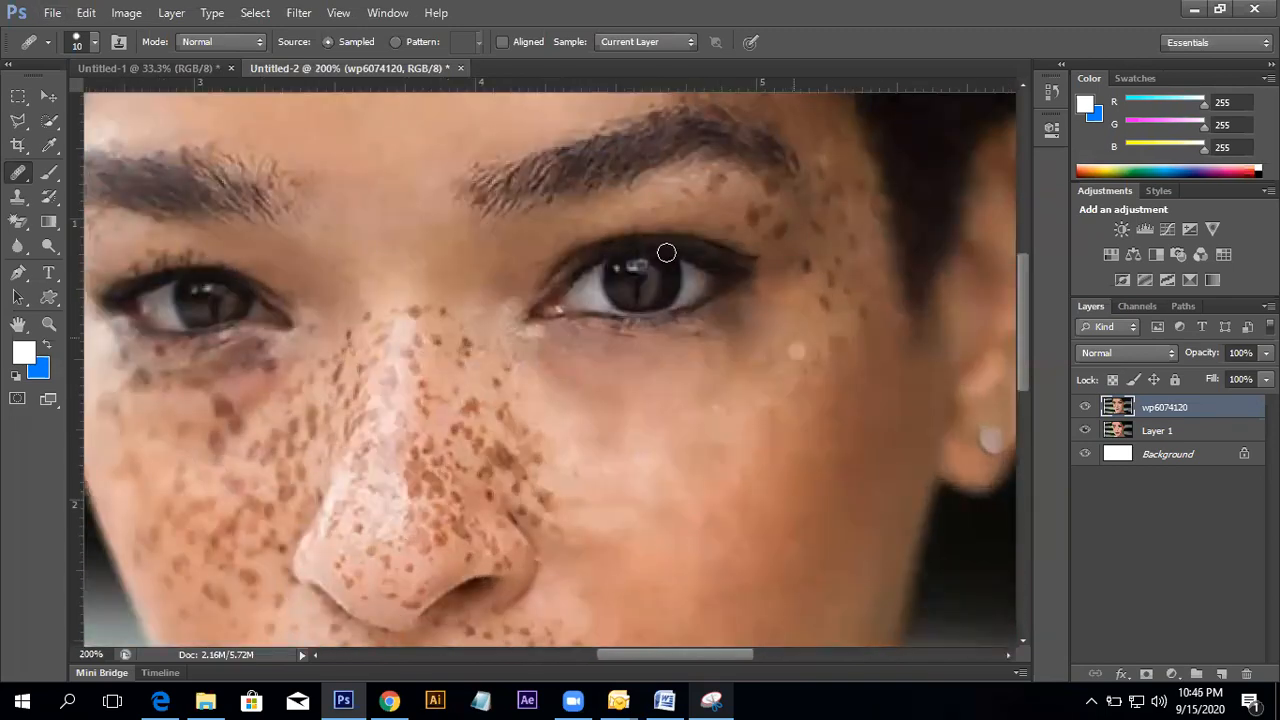
- Try to patch the uneven skin on the upper cheek beneath the right-hand eye
{"action": "right_click", "coordinate": [20, 174]}
{"action": "left_click", "coordinate": [103, 208]}
{"action": "mouse_move", "coordinate": [603, 424]}
{"action": "left_mouse_down"}
{"action": "mouse_move", "coordinate": [626, 431]}
{"action": "mouse_move", "coordinate": [637, 474]}
{"action": "mouse_move", "coordinate": [617, 432]}
{"action": "mouse_move", "coordinate": [710, 441]}
{"action": "left_mouse_up"}
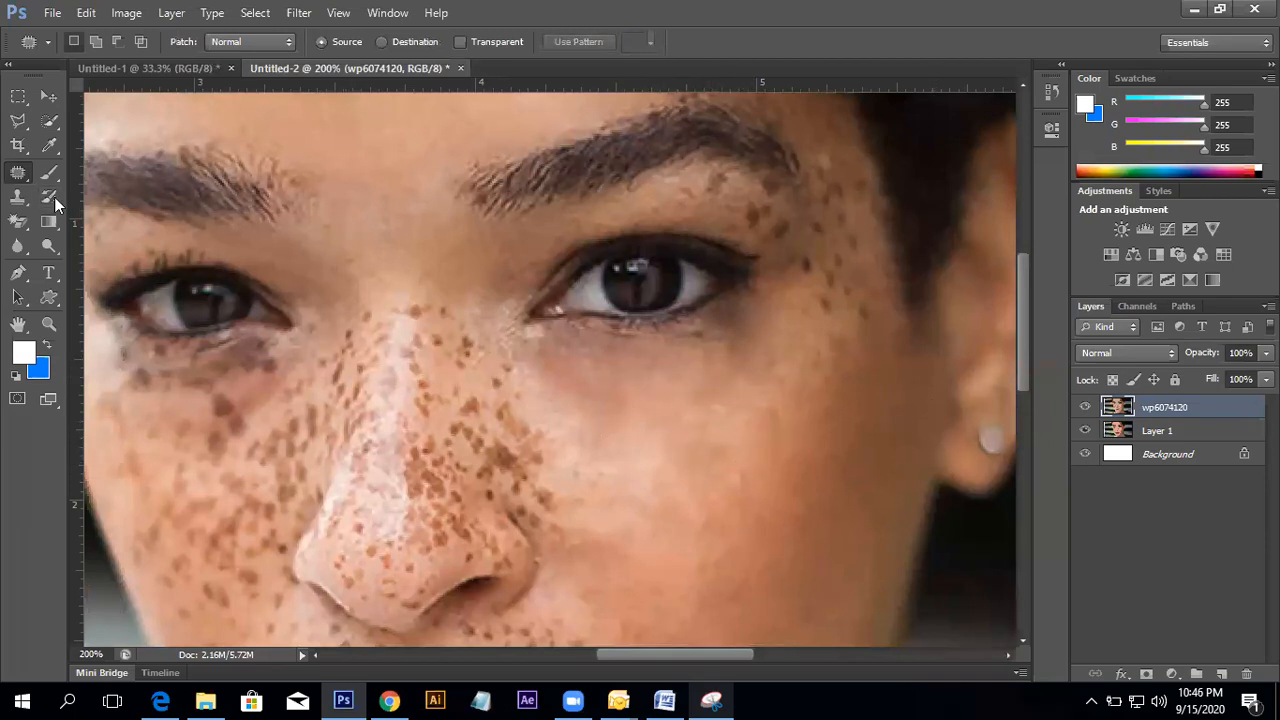
- Smooth the shadowed skin below the outer part of the right-hand eye with the Healing Brush, sampling the cheek
{"action": "right_click", "coordinate": [19, 176]}
{"action": "left_click", "coordinate": [135, 190]}
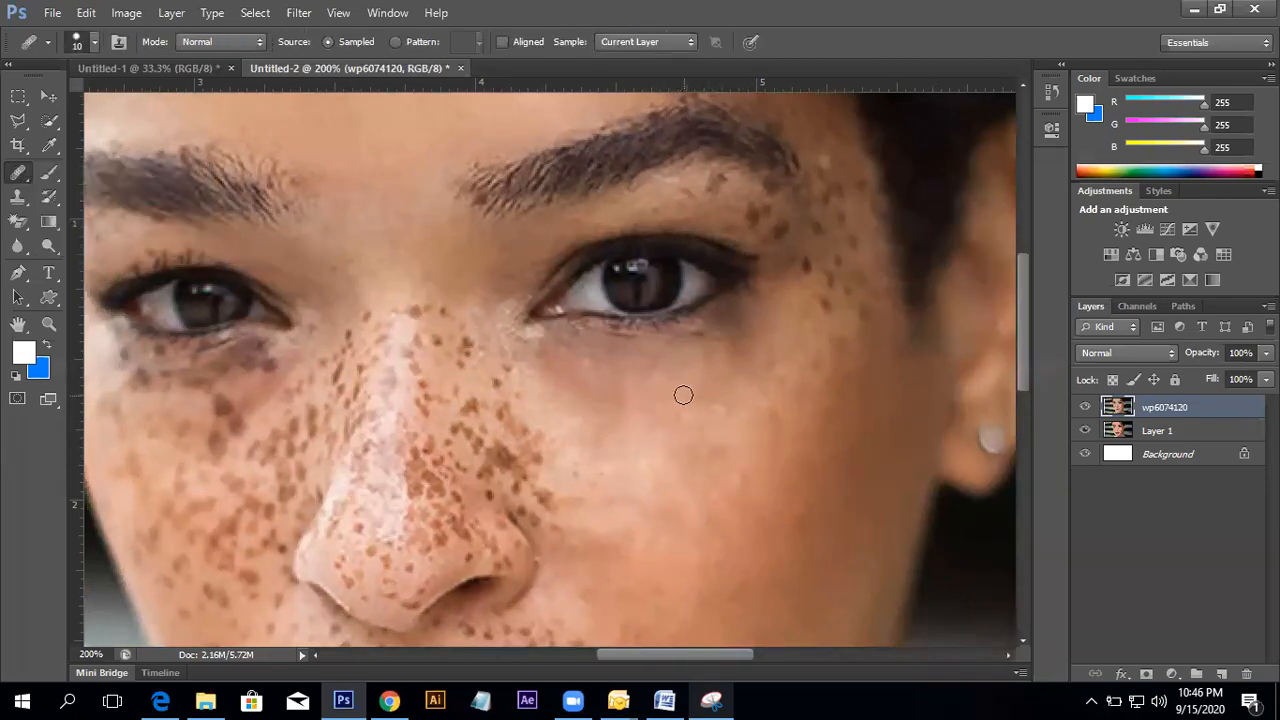
{"action": "left_click", "coordinate": [680, 386], "text": "alt"}
{"action": "left_click_drag", "start_coordinate": [706, 358], "coordinate": [660, 375]}
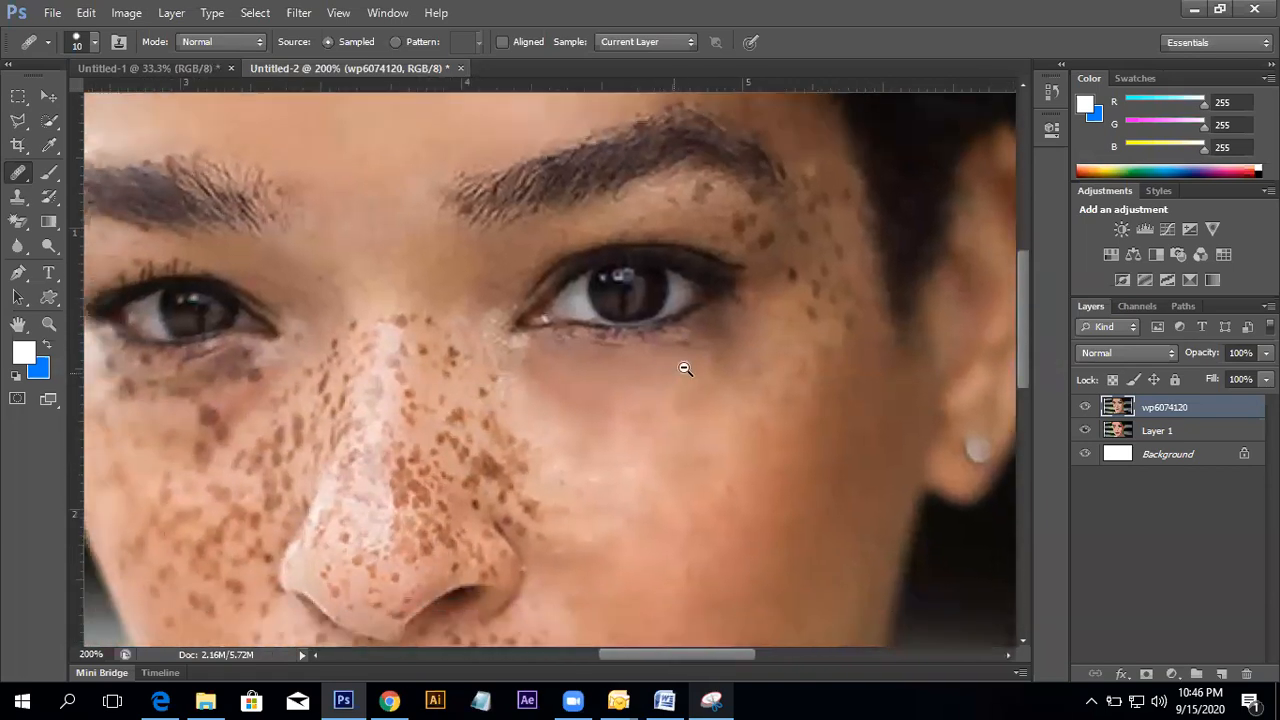
- Compare the face before and after retouching by toggling the visibility of the wp6074120 layer
{"action": "left_click", "coordinate": [685, 368], "text": "alt"}
{"action": "left_click", "coordinate": [685, 368], "text": "alt"}
{"action": "left_click", "coordinate": [609, 329], "text": "ctrl"}
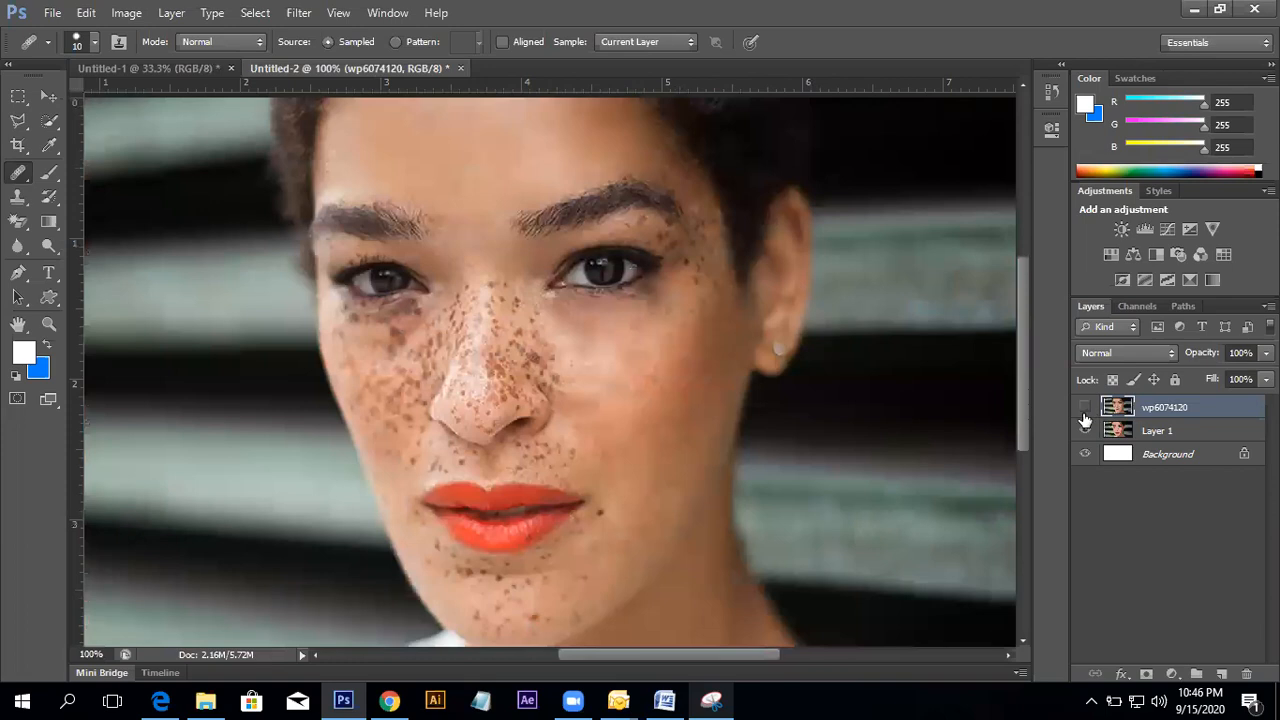
{"action": "left_click", "coordinate": [1084, 412]}
{"action": "left_click", "coordinate": [1086, 409]}
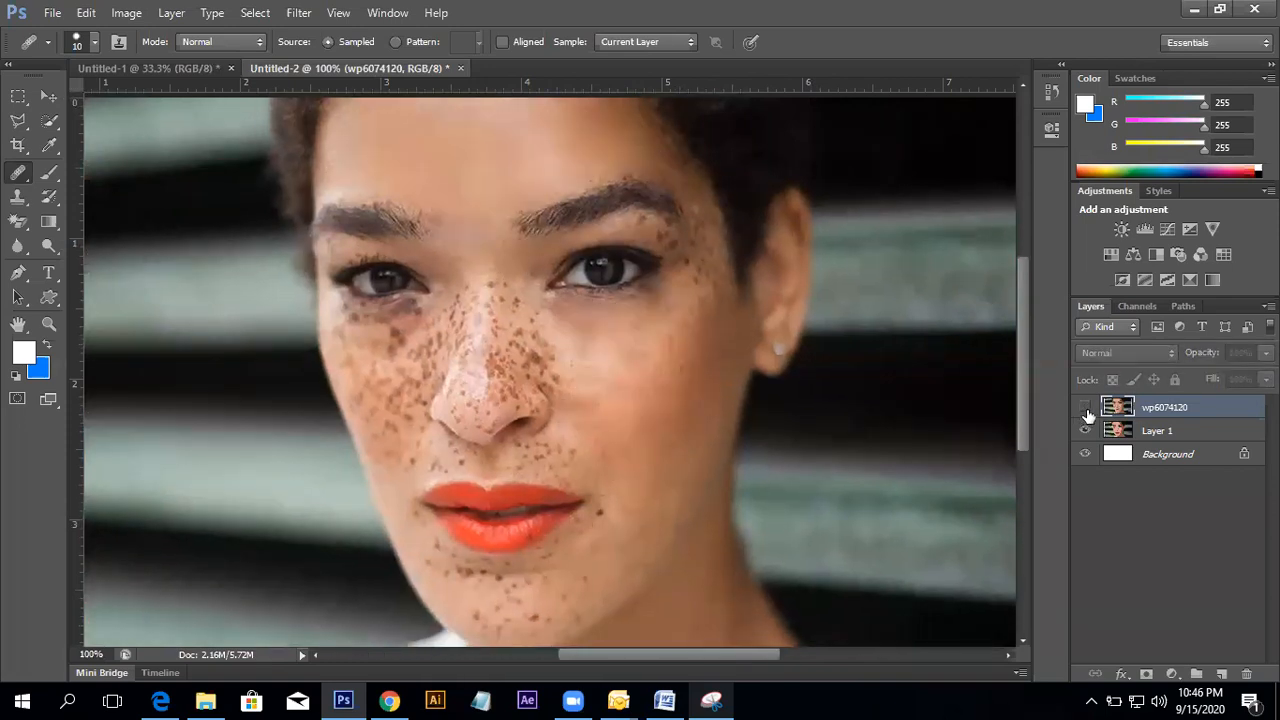
{"action": "left_click", "coordinate": [1086, 409]}
{"action": "left_click", "coordinate": [1086, 409]}
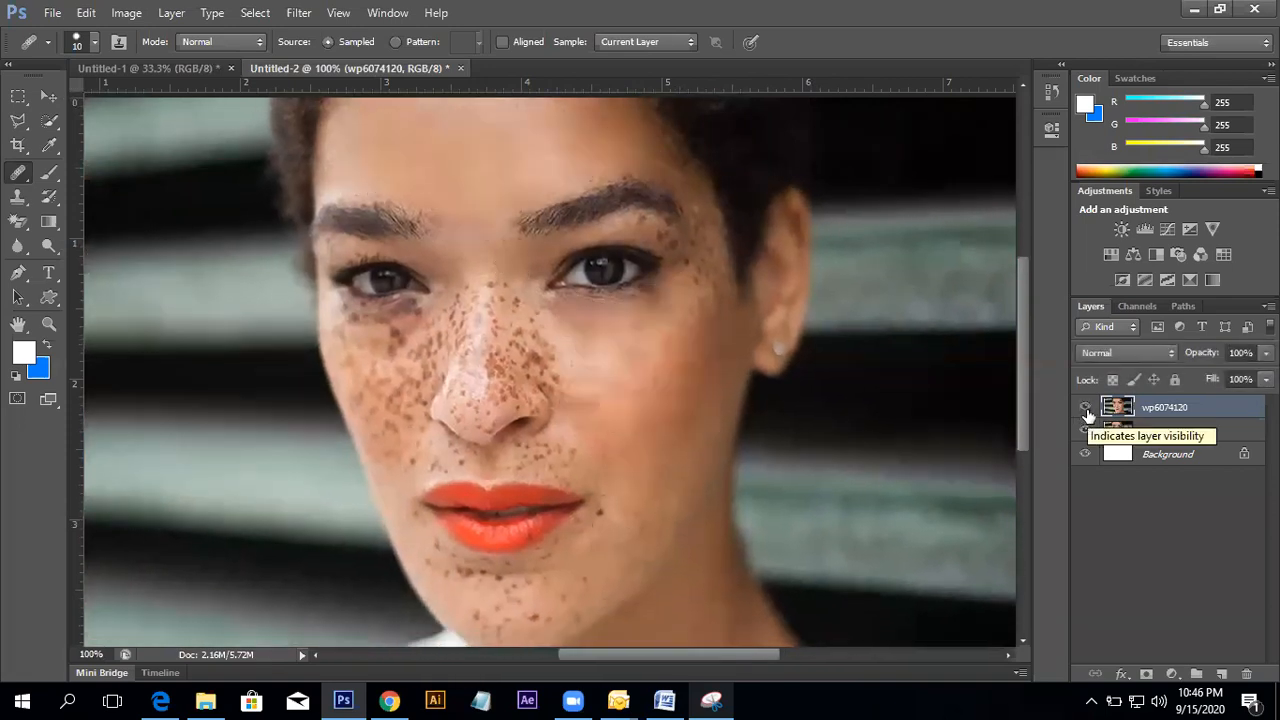
{"action": "left_click", "coordinate": [1086, 409]}
{"action": "left_click", "coordinate": [1086, 409]}
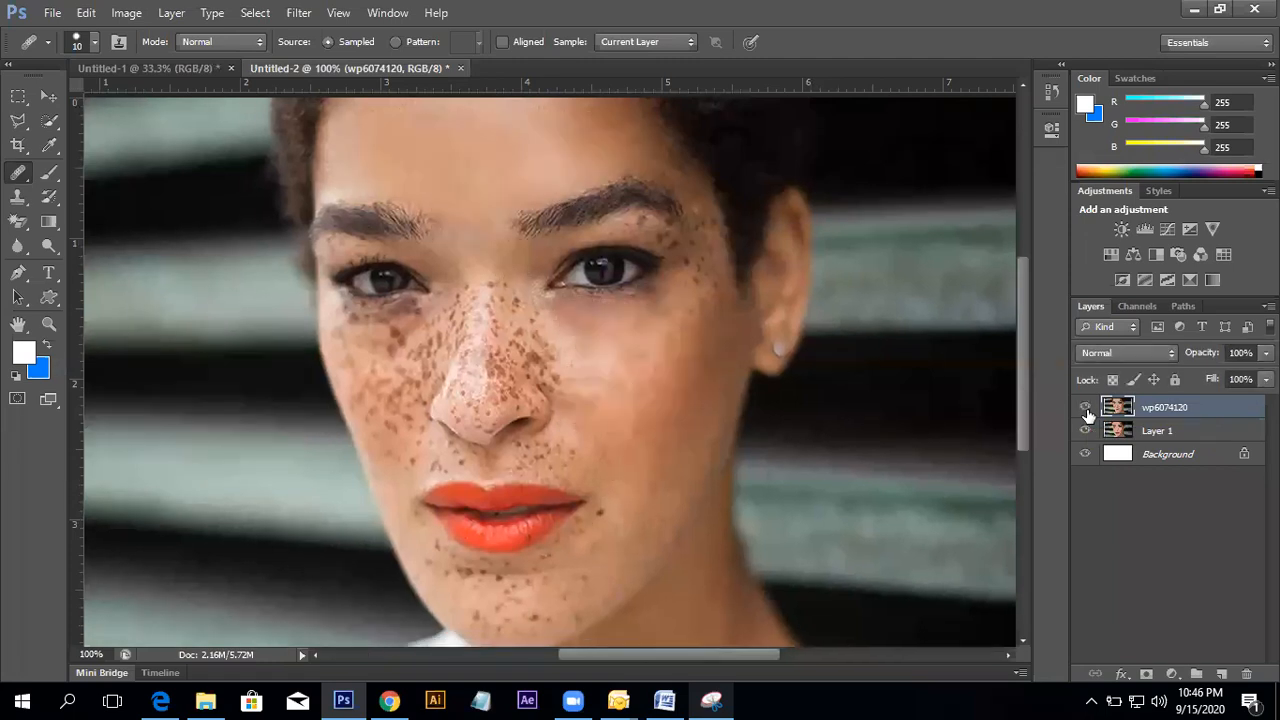
{"action": "left_click", "coordinate": [1087, 411]}
- Heal the freckles on the temple beside the outer corner of the right-hand eye
{"action": "left_click", "coordinate": [651, 356], "text": "alt"}
{"action": "left_click_drag", "start_coordinate": [681, 309], "coordinate": [618, 437]}
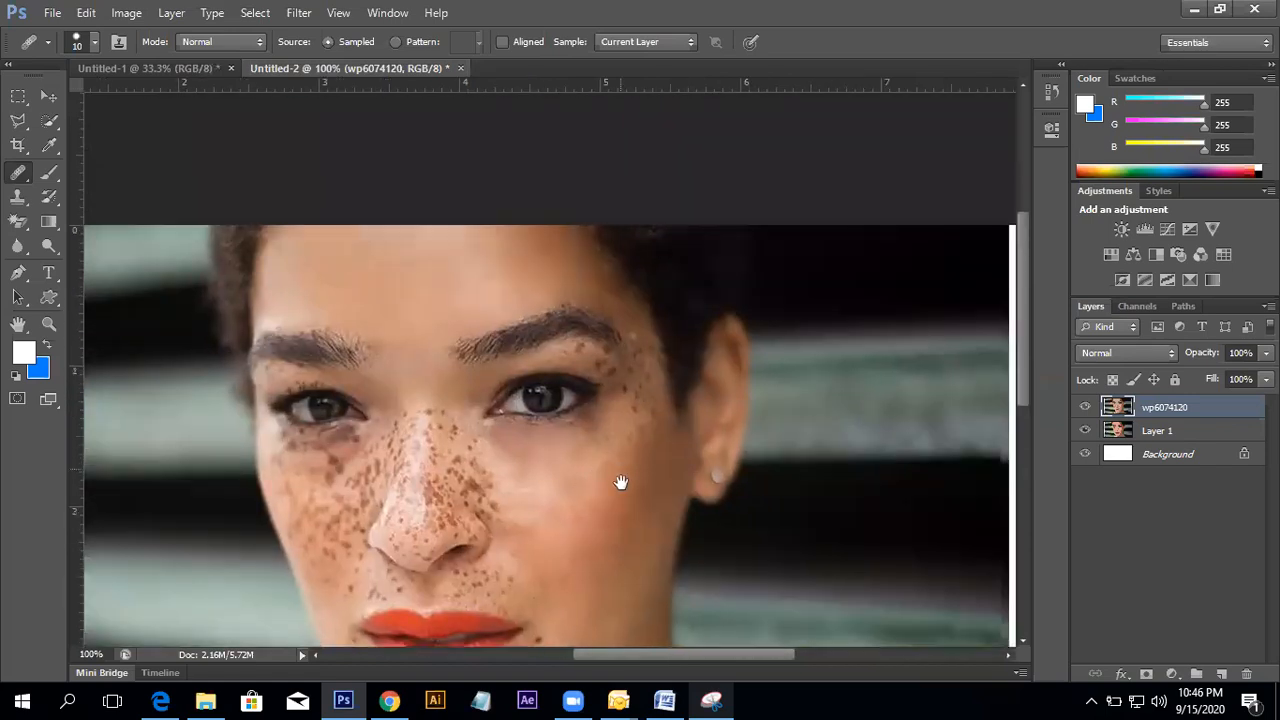
{"action": "left_click_drag", "start_coordinate": [618, 503], "coordinate": [616, 480]}
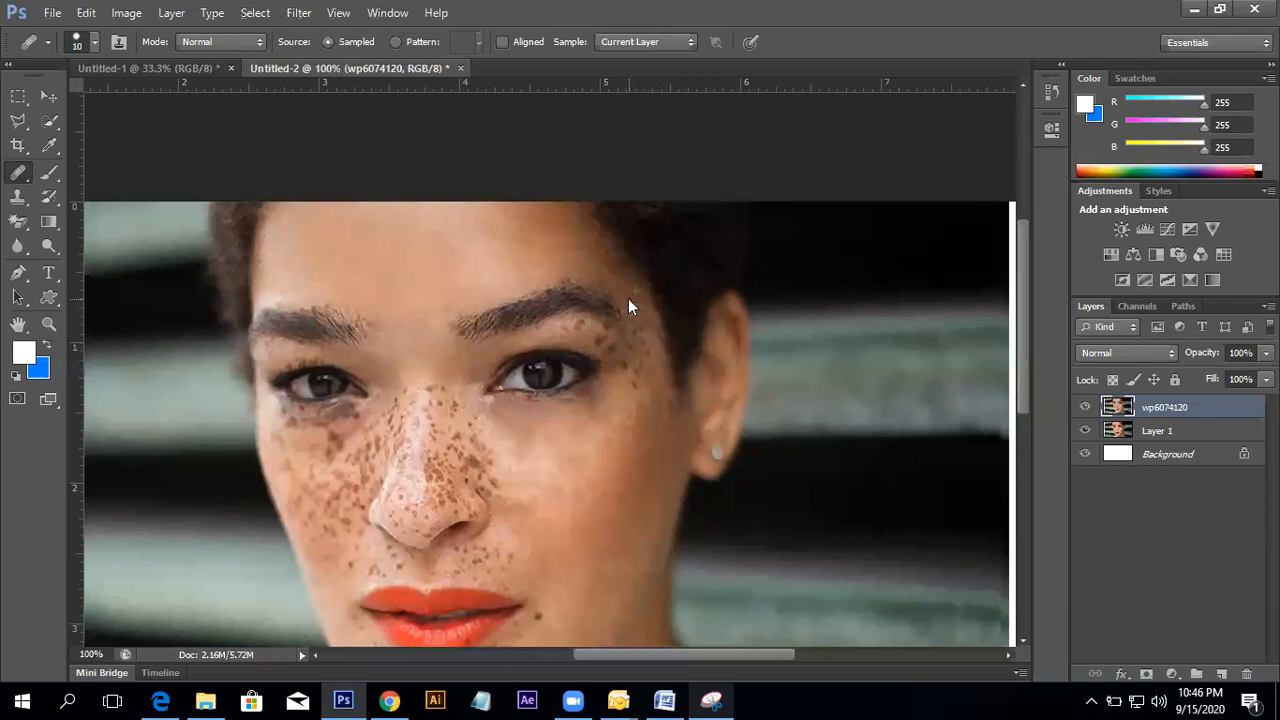
{"action": "scroll", "coordinate": [634, 309], "scroll_direction": "up", "scroll_amount": 1}
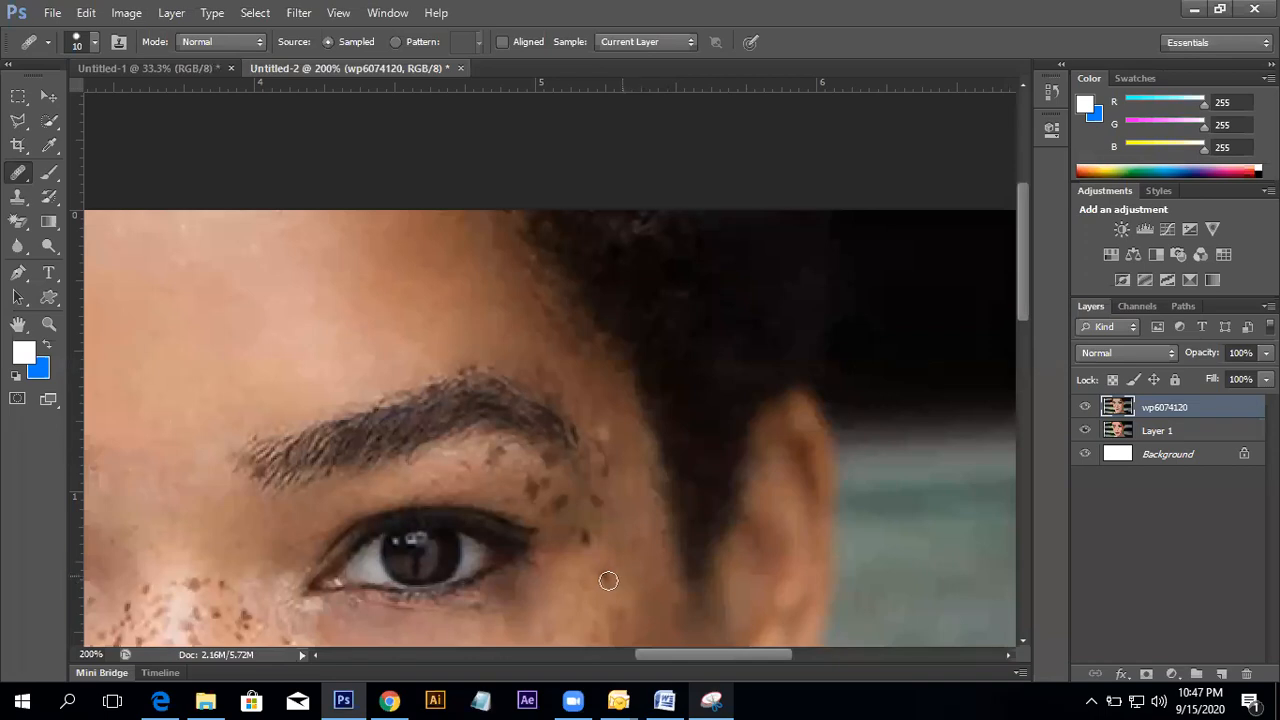
{"action": "scroll", "coordinate": [606, 578], "scroll_direction": "down", "scroll_amount": 3}
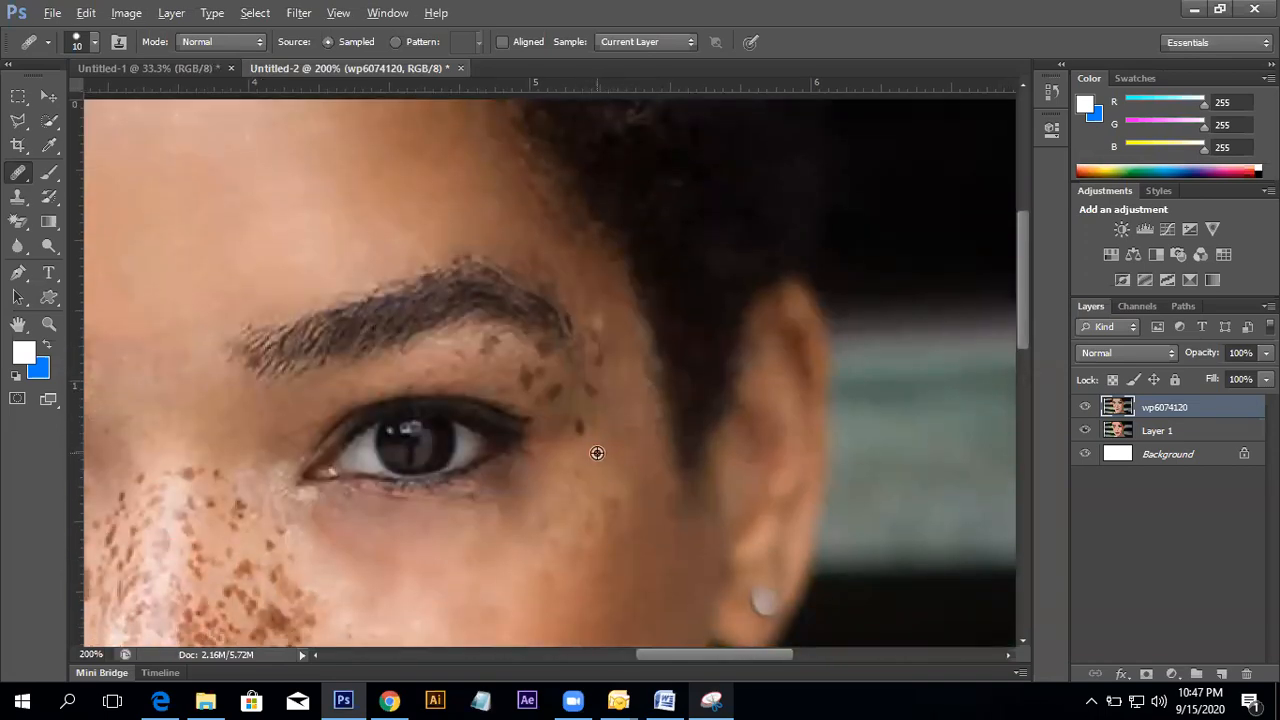
{"action": "scroll", "coordinate": [667, 400], "scroll_direction": "down", "scroll_amount": 3}
{"action": "scroll", "coordinate": [667, 400], "scroll_direction": "left", "scroll_amount": 3}
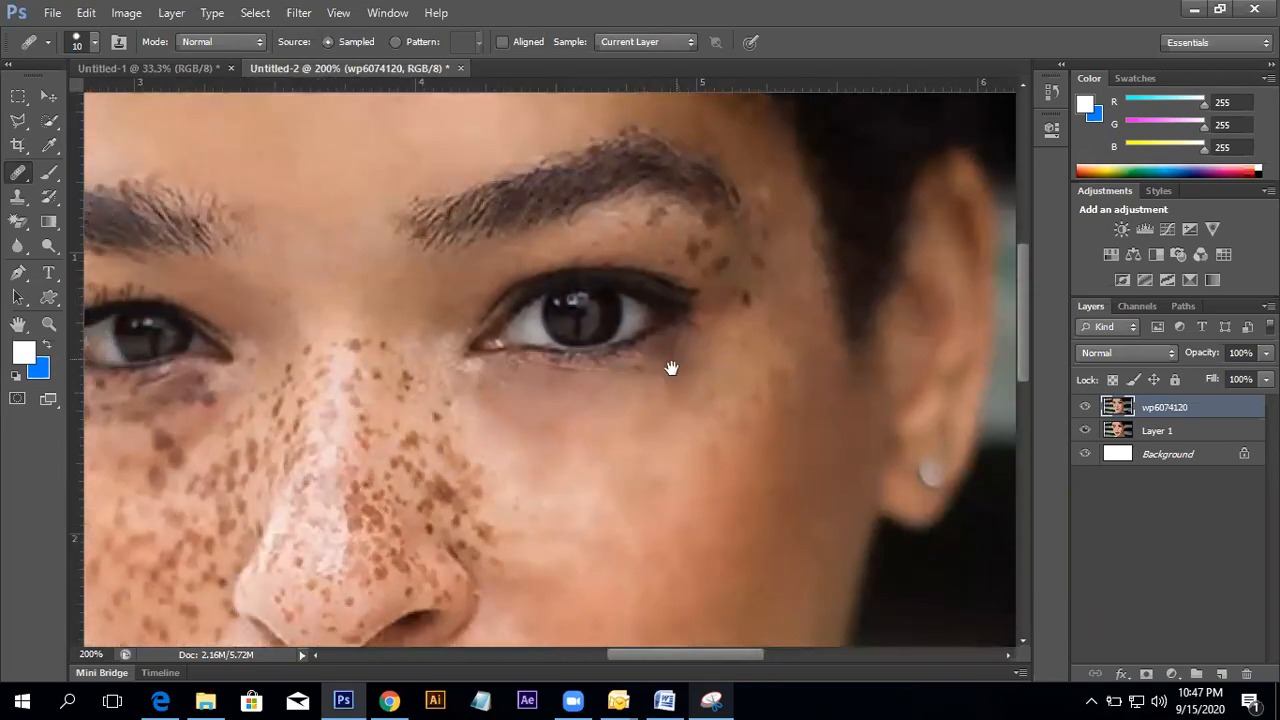
- Heal the freckles between the outer end of the right-hand eyebrow and the upper eyelid
{"action": "left_click_drag", "start_coordinate": [671, 368], "coordinate": [628, 457]}
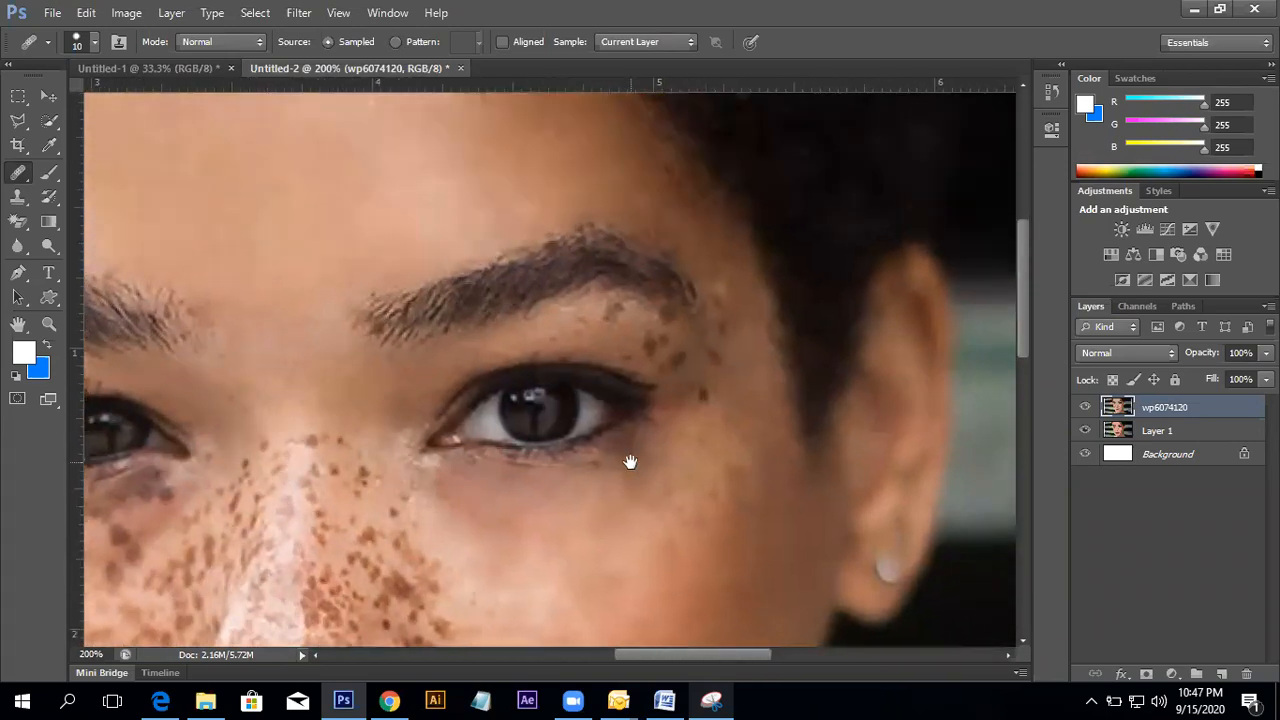
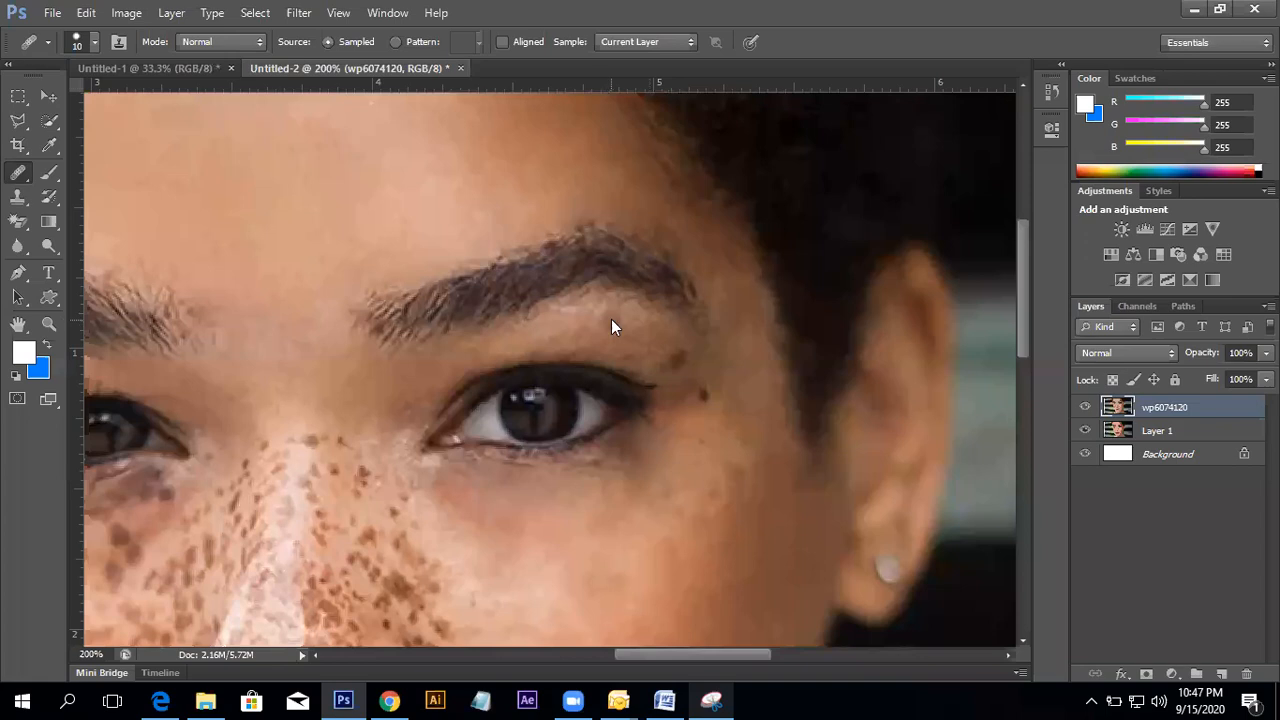
{"action": "left_click", "coordinate": [672, 357]}
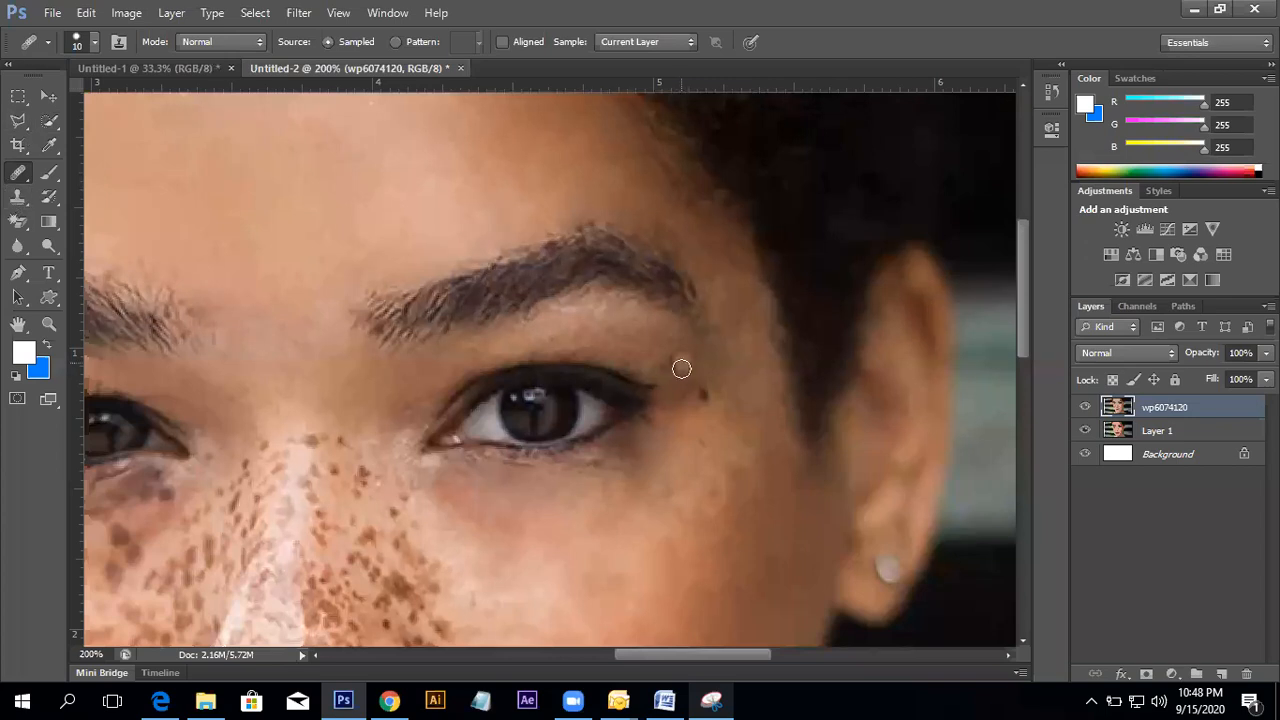
{"action": "left_click", "coordinate": [727, 360], "text": "alt"}
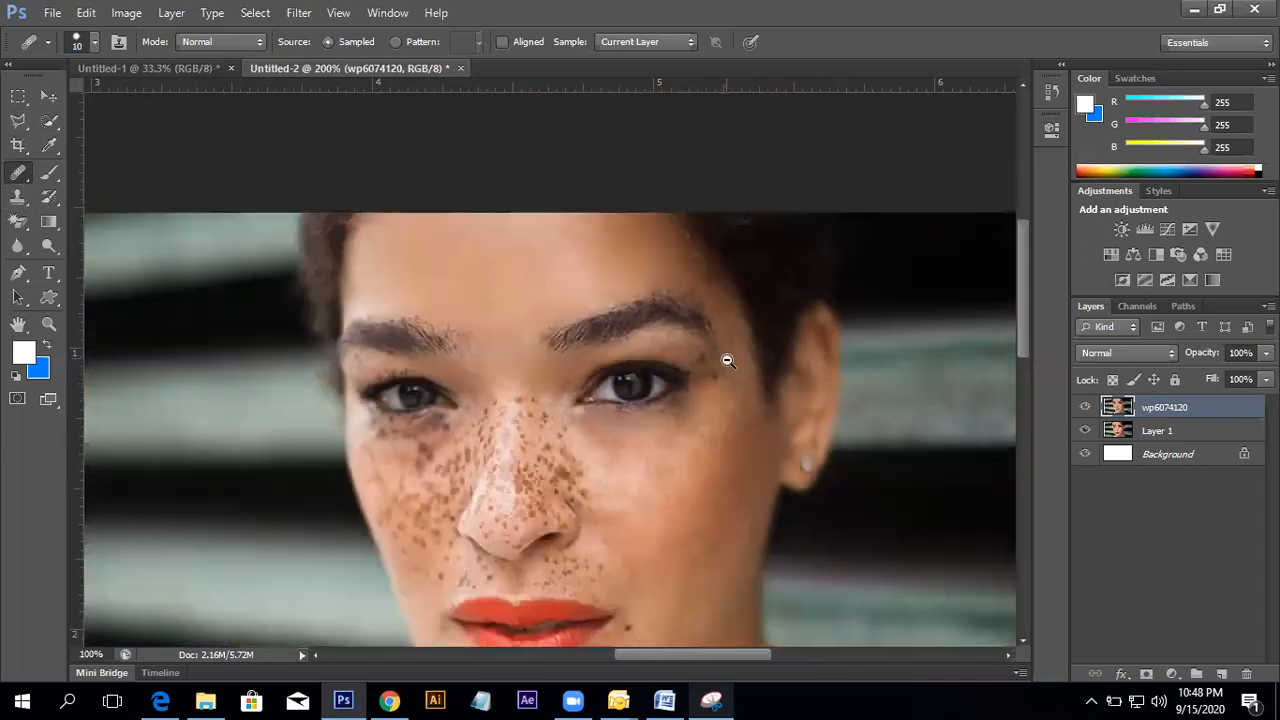
{"action": "left_click", "coordinate": [663, 277], "text": "ctrl"}
{"action": "left_click", "coordinate": [640, 265], "text": "ctrl"}
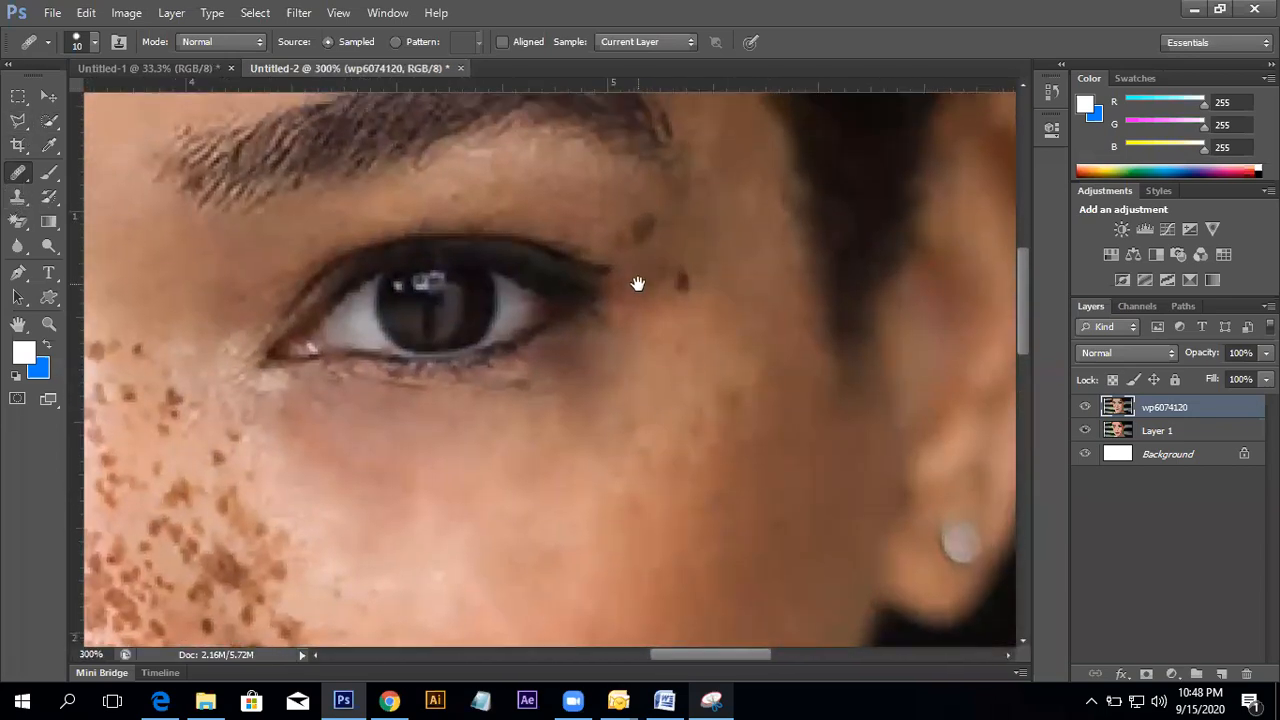
{"action": "left_click_drag", "start_coordinate": [634, 283], "coordinate": [640, 364]}
{"action": "key", "text": "ctrl+1"}
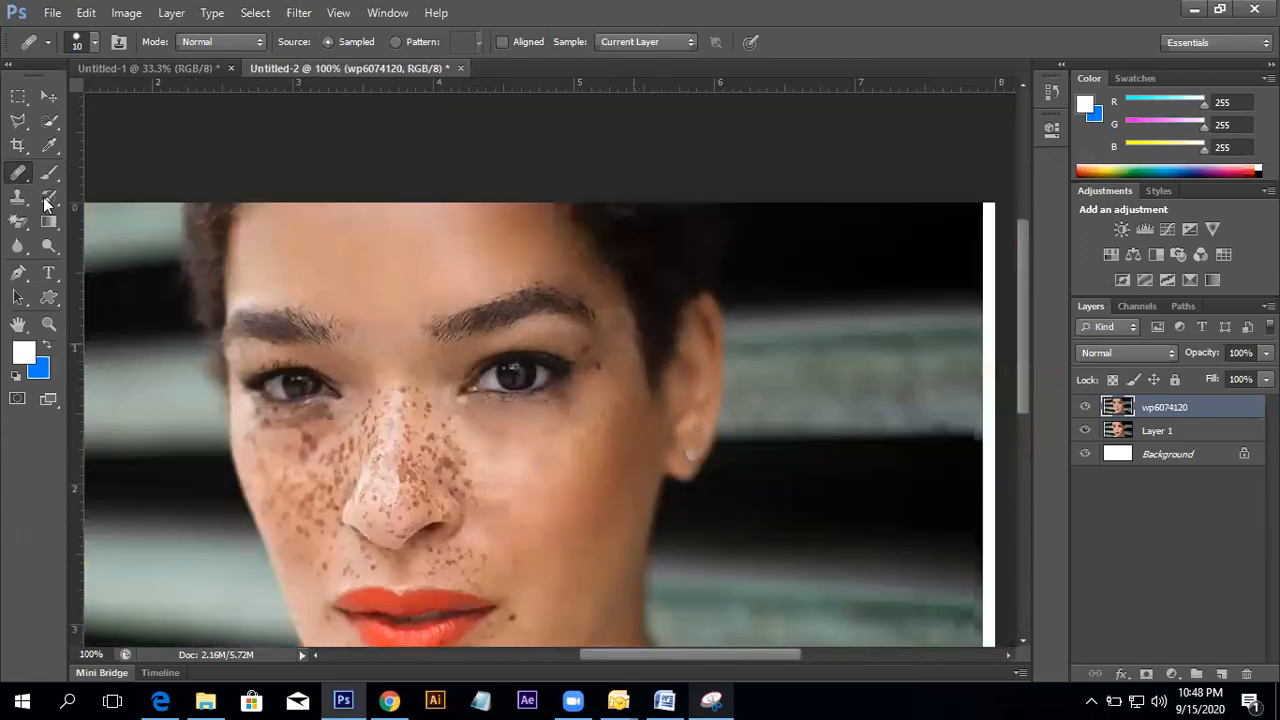
- Patch the remaining brown spot below the outer end of the right-hand eyebrow with eyelid skin and clear the selection
{"action": "right_click", "coordinate": [19, 172]}
{"action": "left_click", "coordinate": [142, 204]}
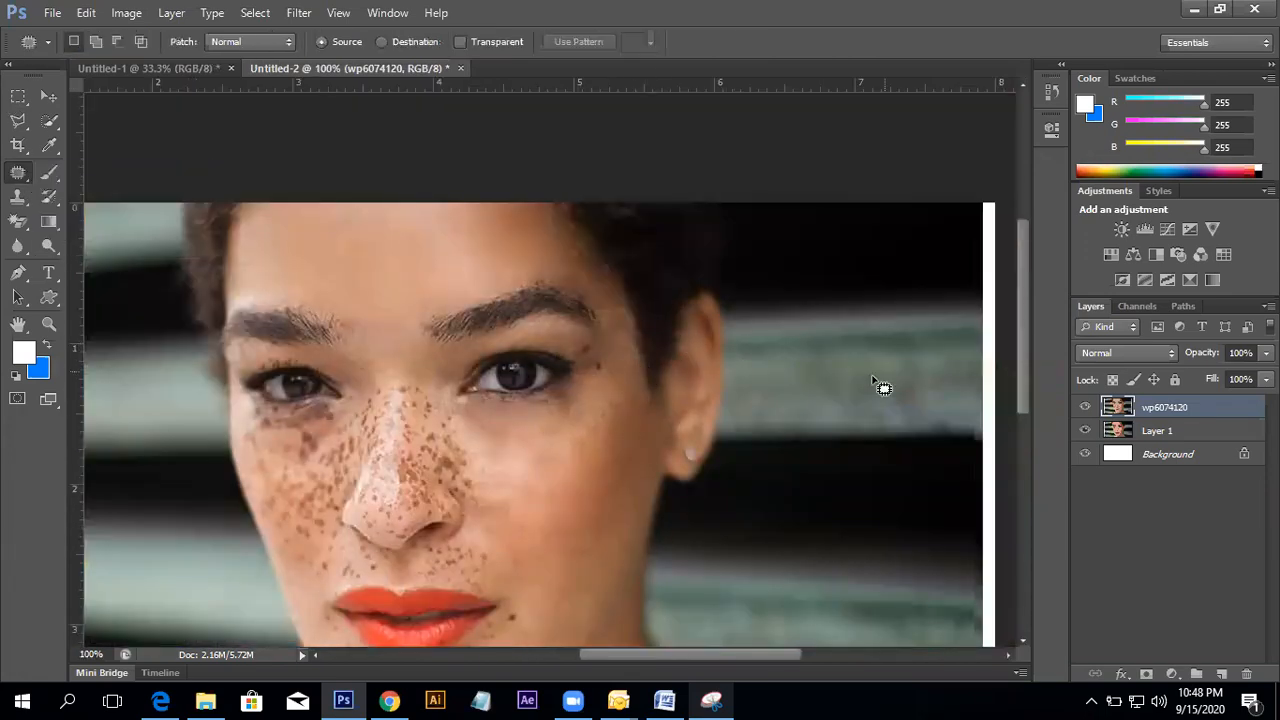
{"action": "scroll", "coordinate": [571, 337], "scroll_direction": "up", "scroll_amount": 1}
{"action": "mouse_move", "coordinate": [596, 350]}
{"action": "left_mouse_down"}
{"action": "mouse_move", "coordinate": [620, 363]}
{"action": "mouse_move", "coordinate": [612, 377]}
{"action": "mouse_move", "coordinate": [594, 374]}
{"action": "mouse_move", "coordinate": [608, 357]}
{"action": "mouse_move", "coordinate": [557, 345]}
{"action": "left_mouse_up"}
{"action": "key", "text": "ctrl+d"}
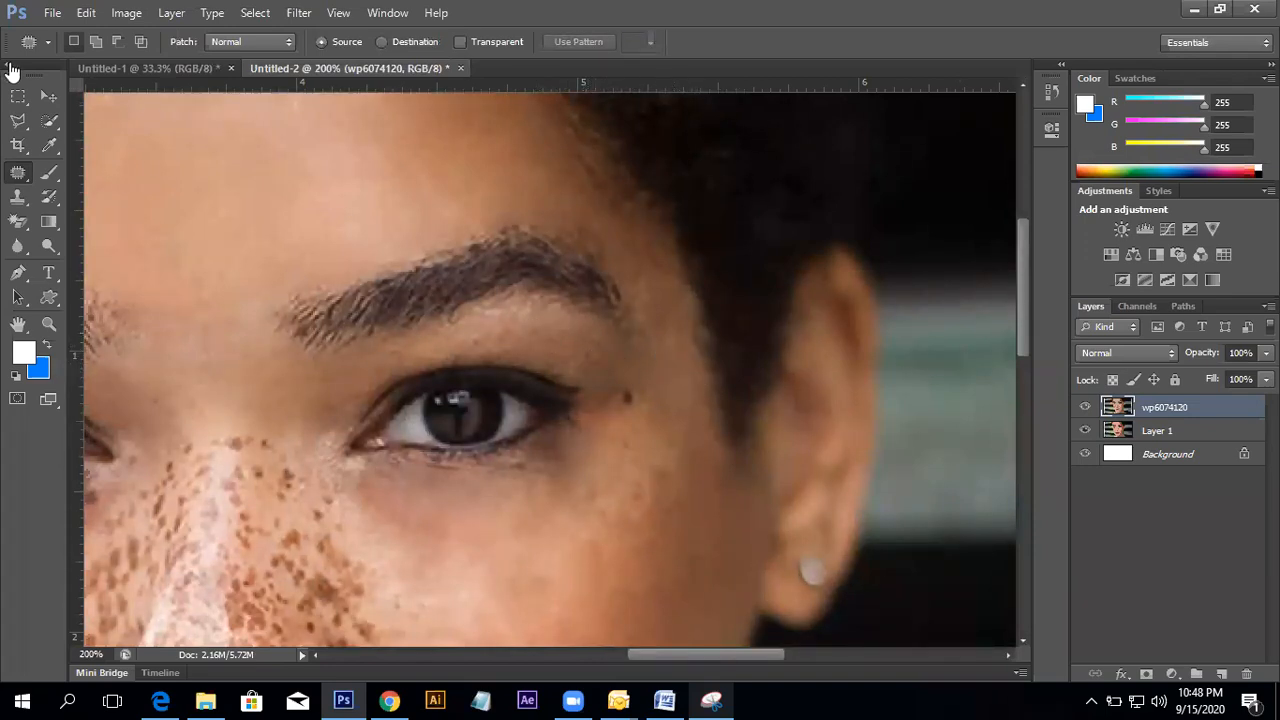
- Smooth the skin around the outer end of the right-hand eyebrow and temple with the Healing Brush
{"action": "right_click", "coordinate": [16, 173]}
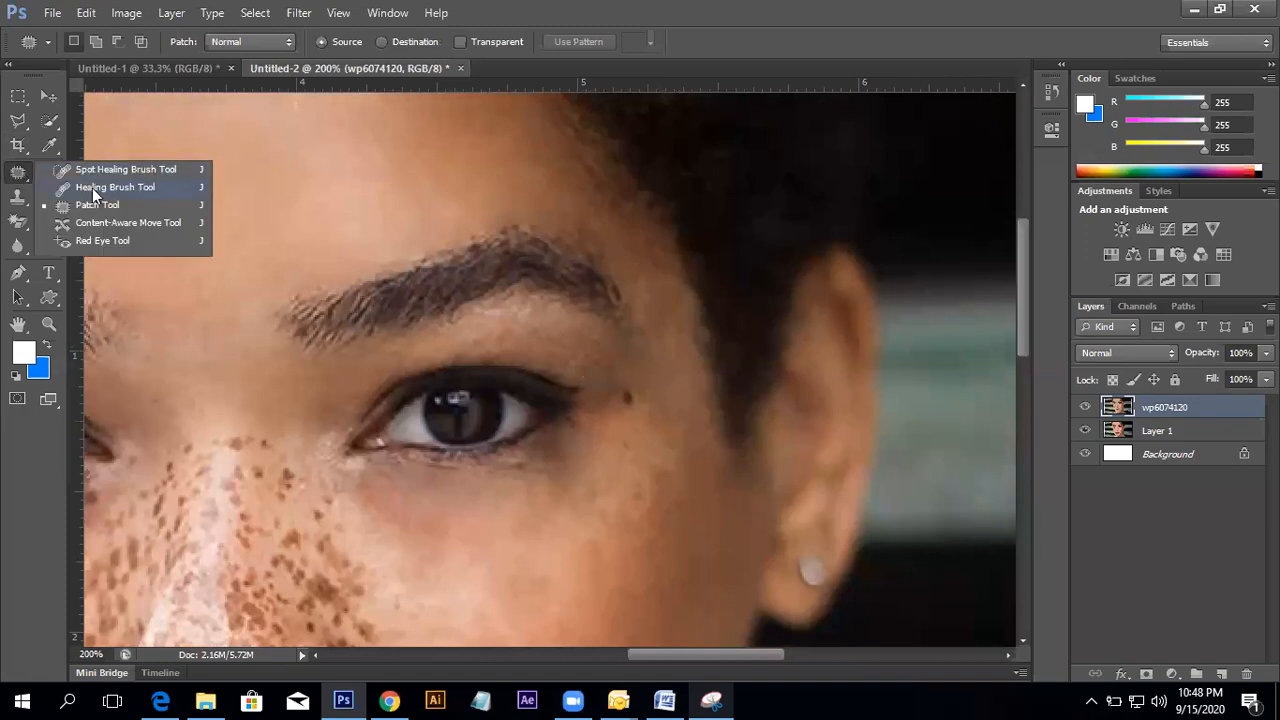
{"action": "left_click", "coordinate": [92, 188]}
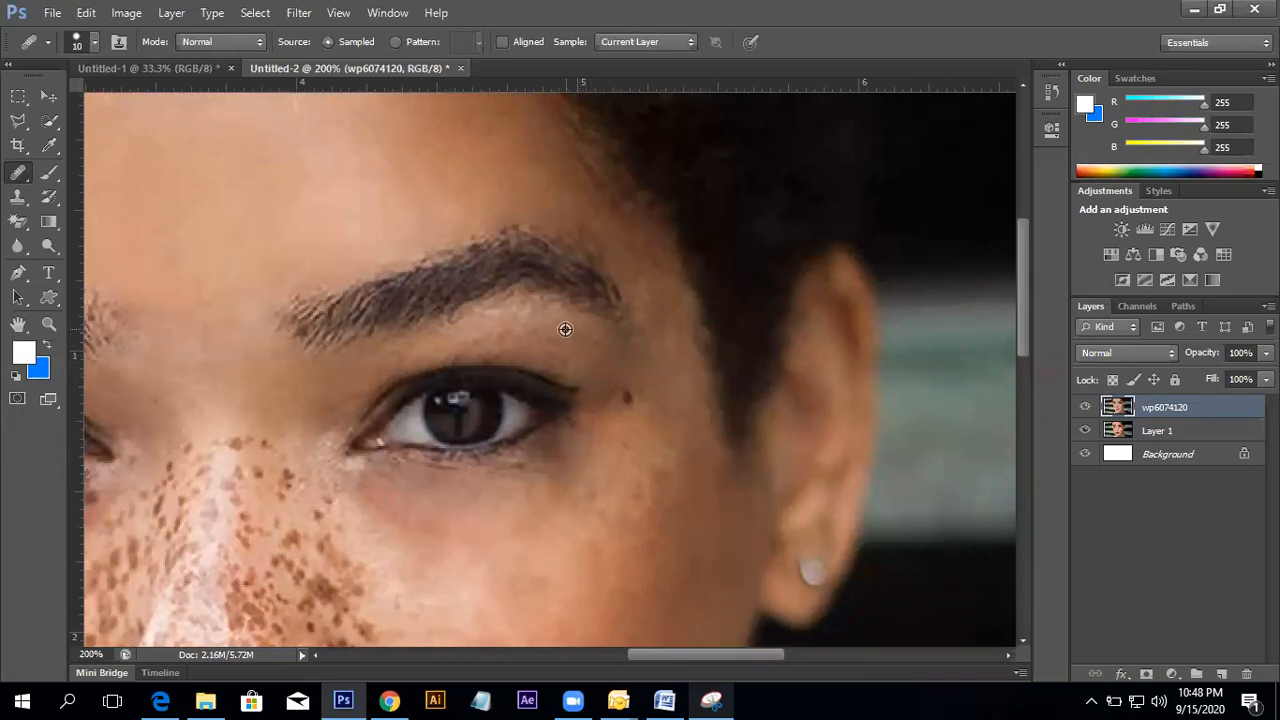
{"action": "left_click", "coordinate": [605, 398], "text": "alt"}
{"action": "left_click_drag", "start_coordinate": [540, 288], "coordinate": [553, 347]}
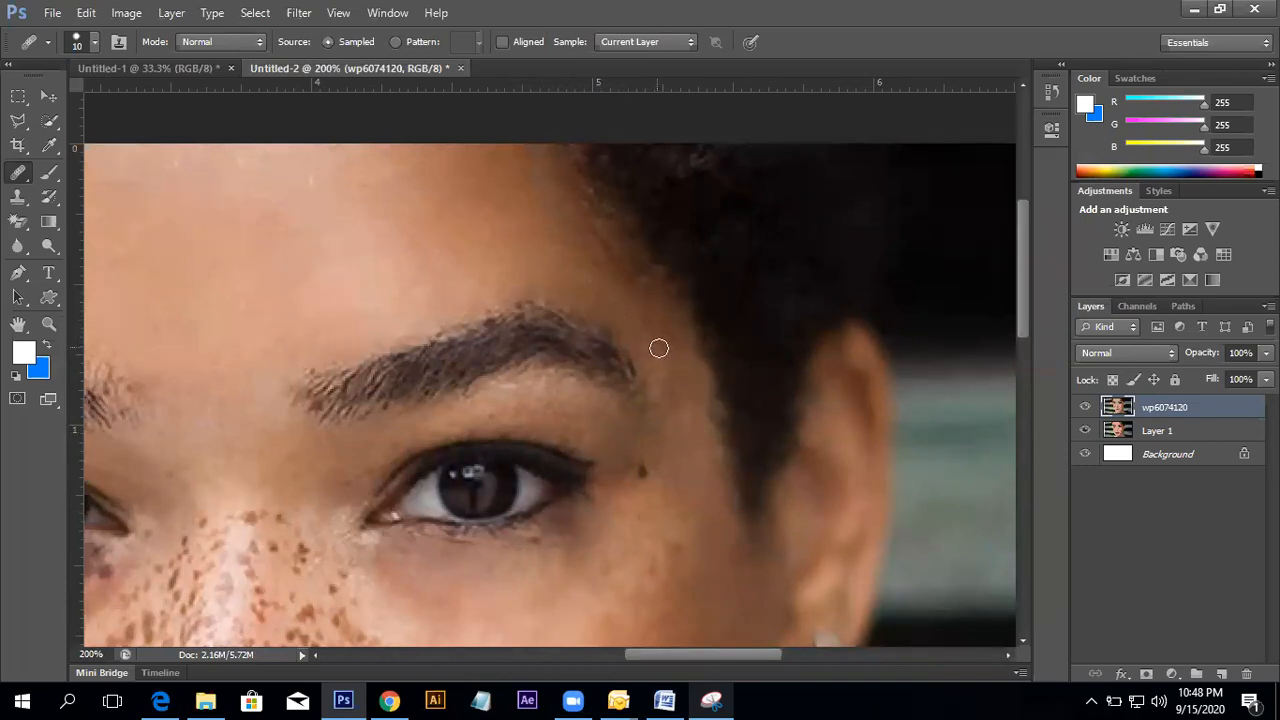
{"action": "mouse_move", "coordinate": [637, 271]}
{"action": "left_mouse_down"}
{"action": "mouse_move", "coordinate": [620, 337]}
{"action": "mouse_move", "coordinate": [625, 356]}
{"action": "mouse_move", "coordinate": [635, 349]}
{"action": "left_mouse_up"}
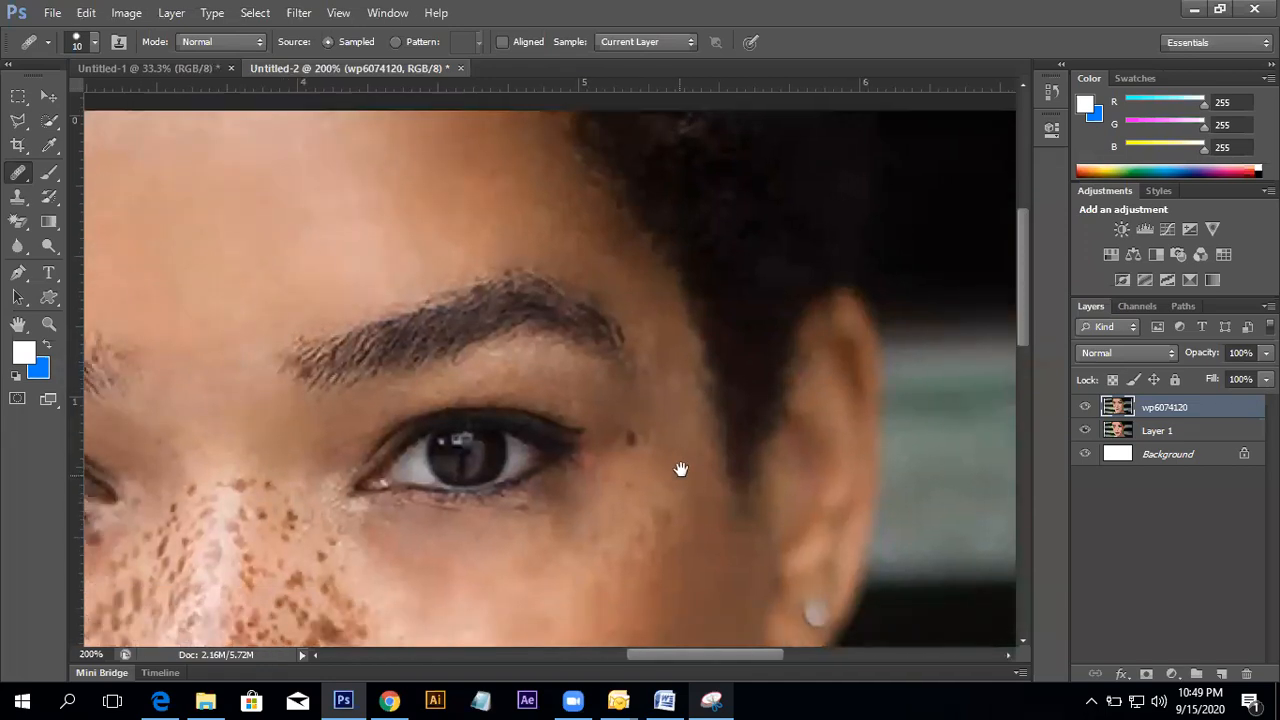
- Heal the blotchy skin on the upper cheek below the outer corner of the right-hand eye
{"action": "scroll", "coordinate": [686, 491], "scroll_direction": "down", "scroll_amount": 2}
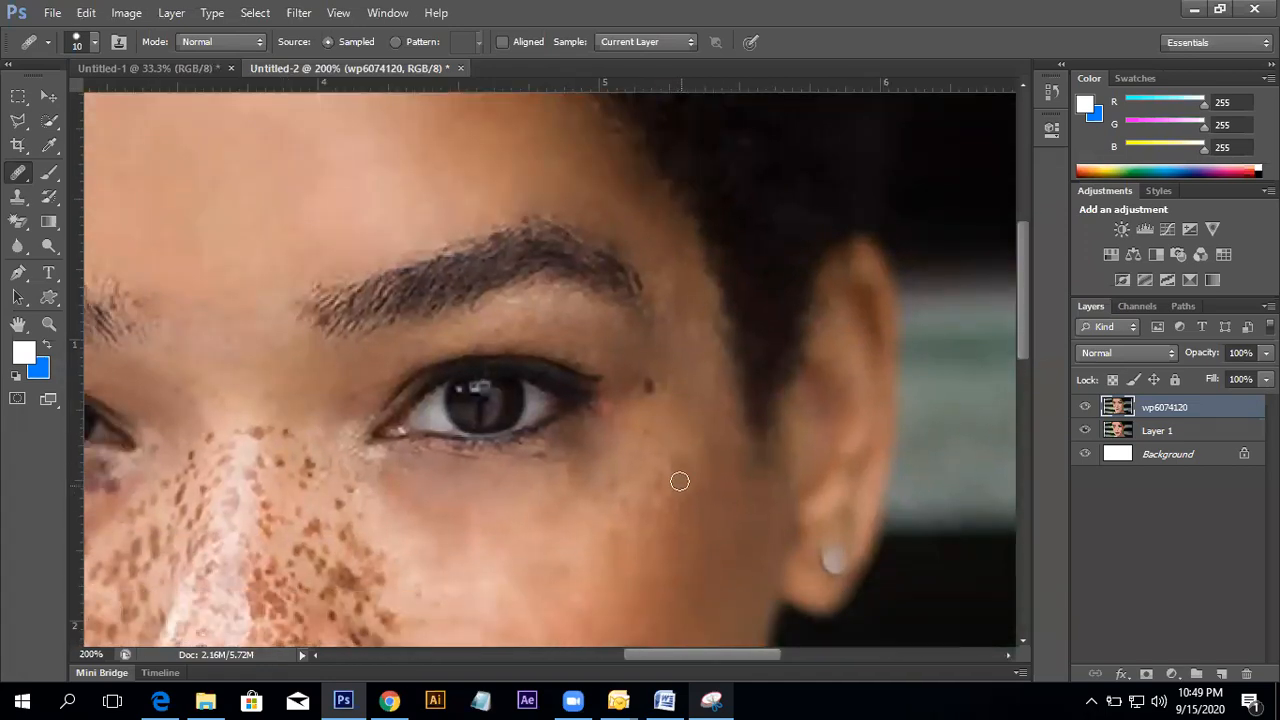
{"action": "left_click_drag", "start_coordinate": [680, 491], "coordinate": [688, 388]}
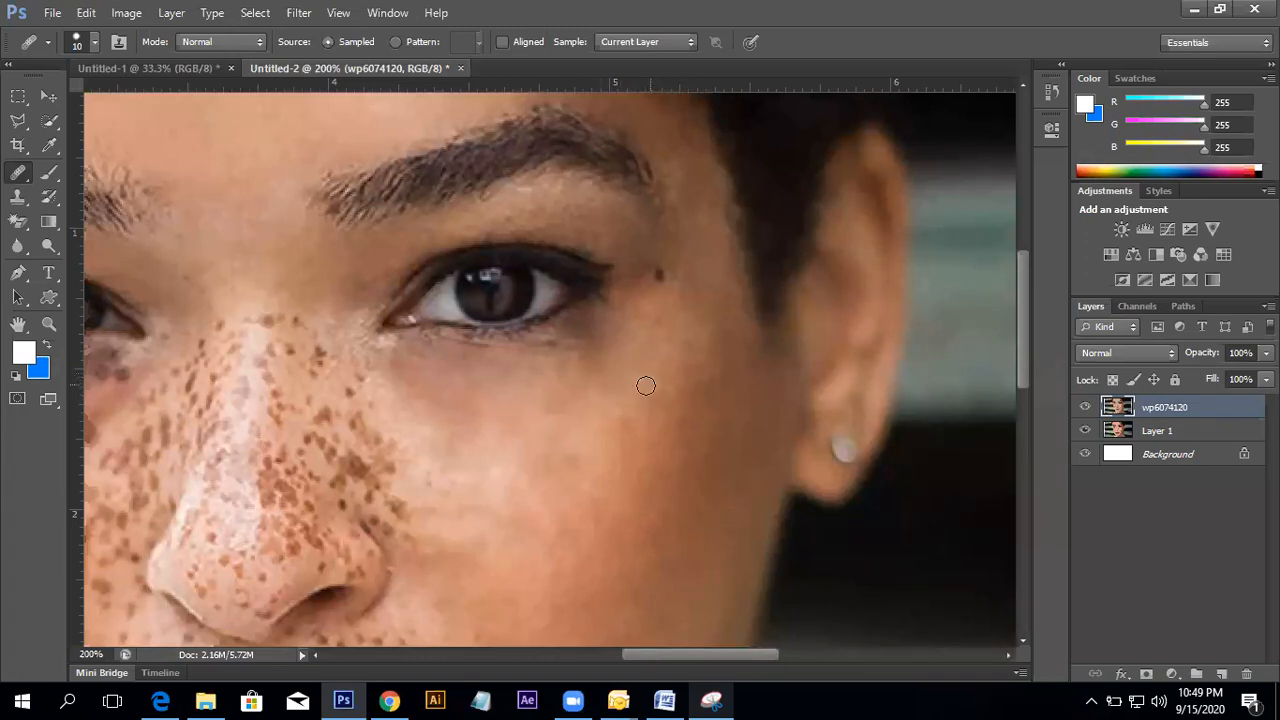
{"action": "left_click_drag", "start_coordinate": [617, 445], "coordinate": [586, 349]}
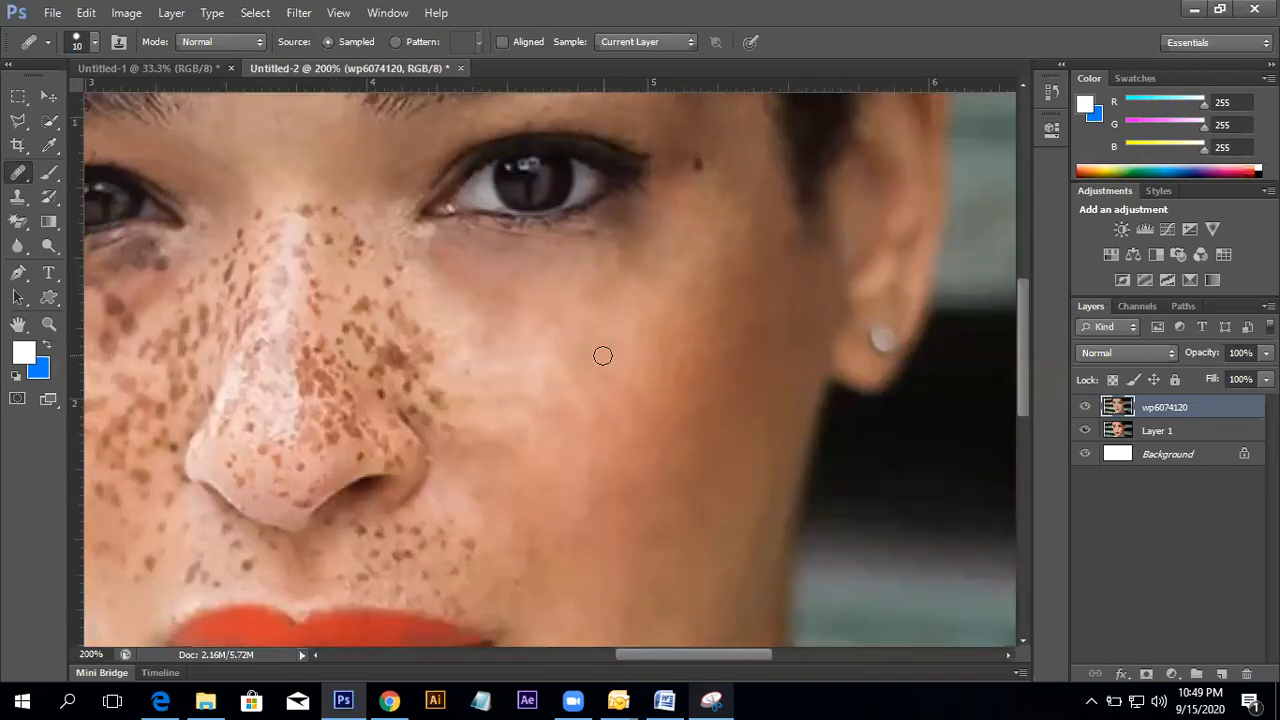
{"action": "scroll", "coordinate": [590, 380], "scroll_direction": "down", "scroll_amount": 3}
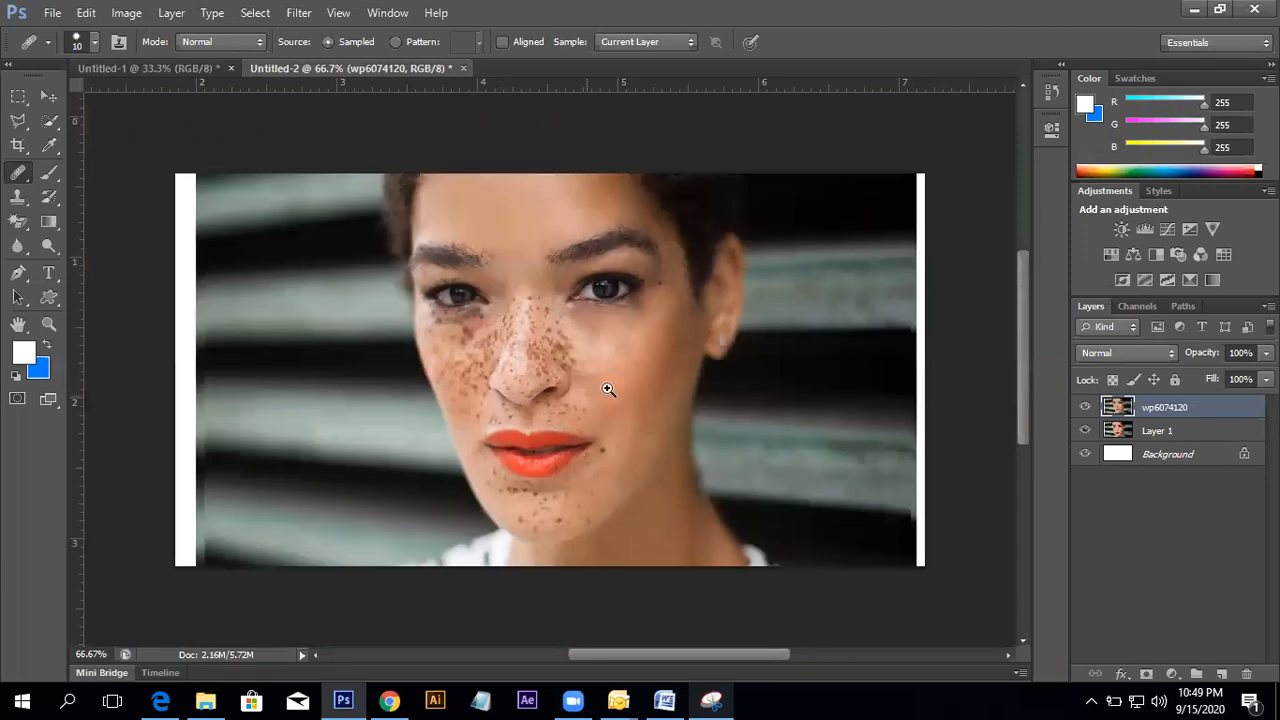
- Patch the blotchy skin on the upper cheek below the right-hand eye with cleaner cheek skin, clearing each selection
{"action": "scroll", "coordinate": [606, 386], "scroll_direction": "up", "scroll_amount": 2}
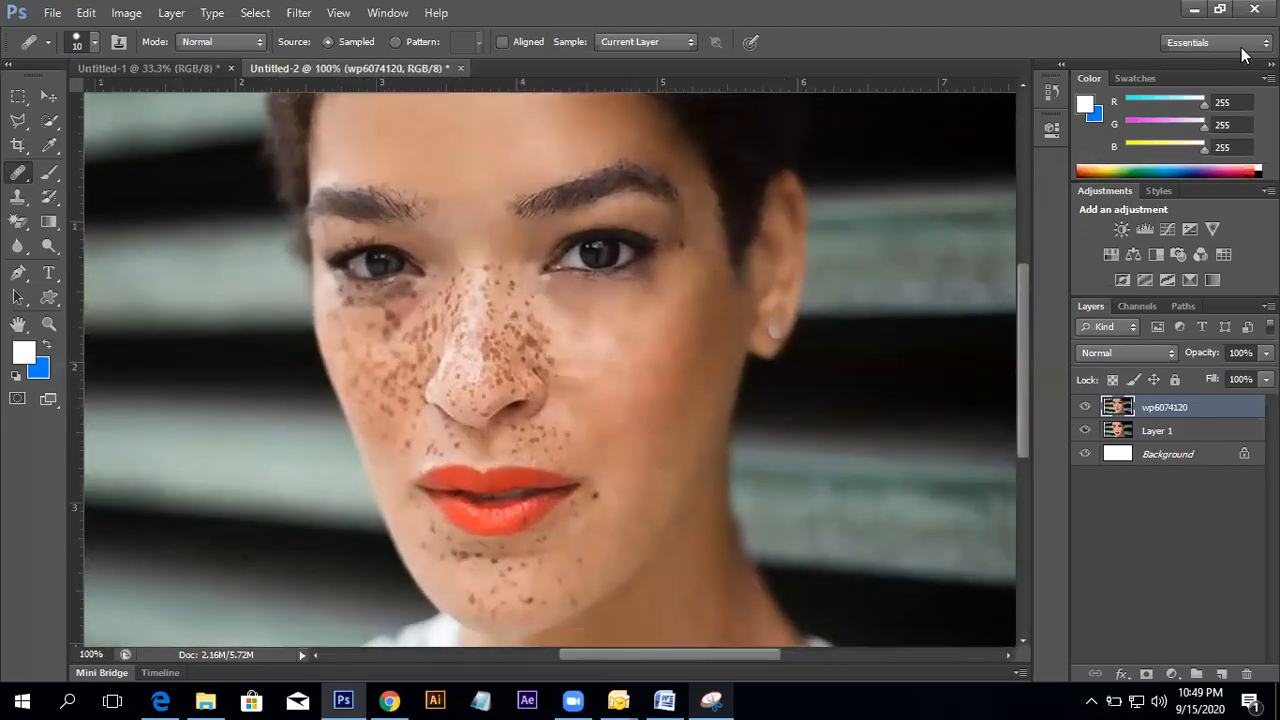
{"action": "left_click", "coordinate": [18, 196]}
{"action": "left_click_drag", "start_coordinate": [20, 181], "coordinate": [114, 197]}
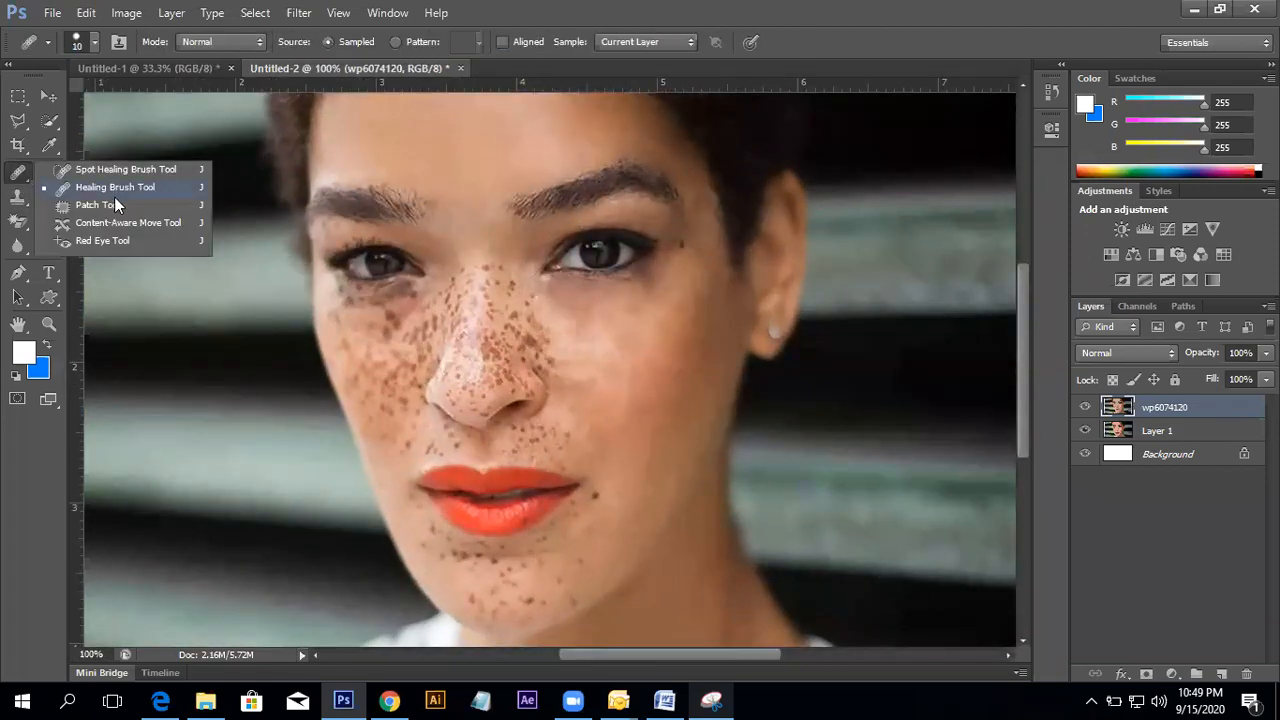
{"action": "left_click", "coordinate": [116, 210]}
{"action": "mouse_move", "coordinate": [578, 320]}
{"action": "left_mouse_down"}
{"action": "mouse_move", "coordinate": [646, 339]}
{"action": "mouse_move", "coordinate": [614, 383]}
{"action": "mouse_move", "coordinate": [578, 321]}
{"action": "left_mouse_up"}
{"action": "mouse_move", "coordinate": [617, 369]}
{"action": "left_mouse_down"}
{"action": "mouse_move", "coordinate": [686, 400]}
{"action": "mouse_move", "coordinate": [703, 394]}
{"action": "mouse_move", "coordinate": [694, 382]}
{"action": "left_mouse_up"}
{"action": "key", "text": "ctrl+d"}
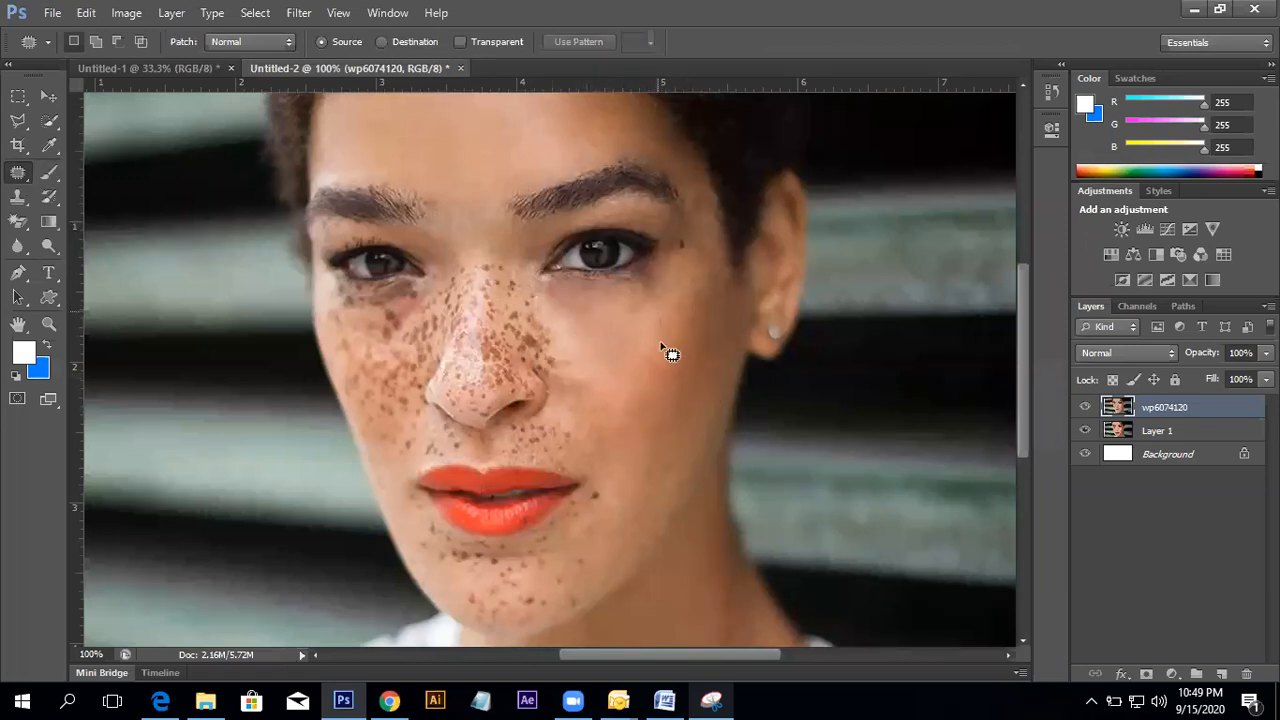
{"action": "left_click_drag", "start_coordinate": [645, 308], "coordinate": [686, 371]}
{"action": "key", "text": "ctrl+d"}
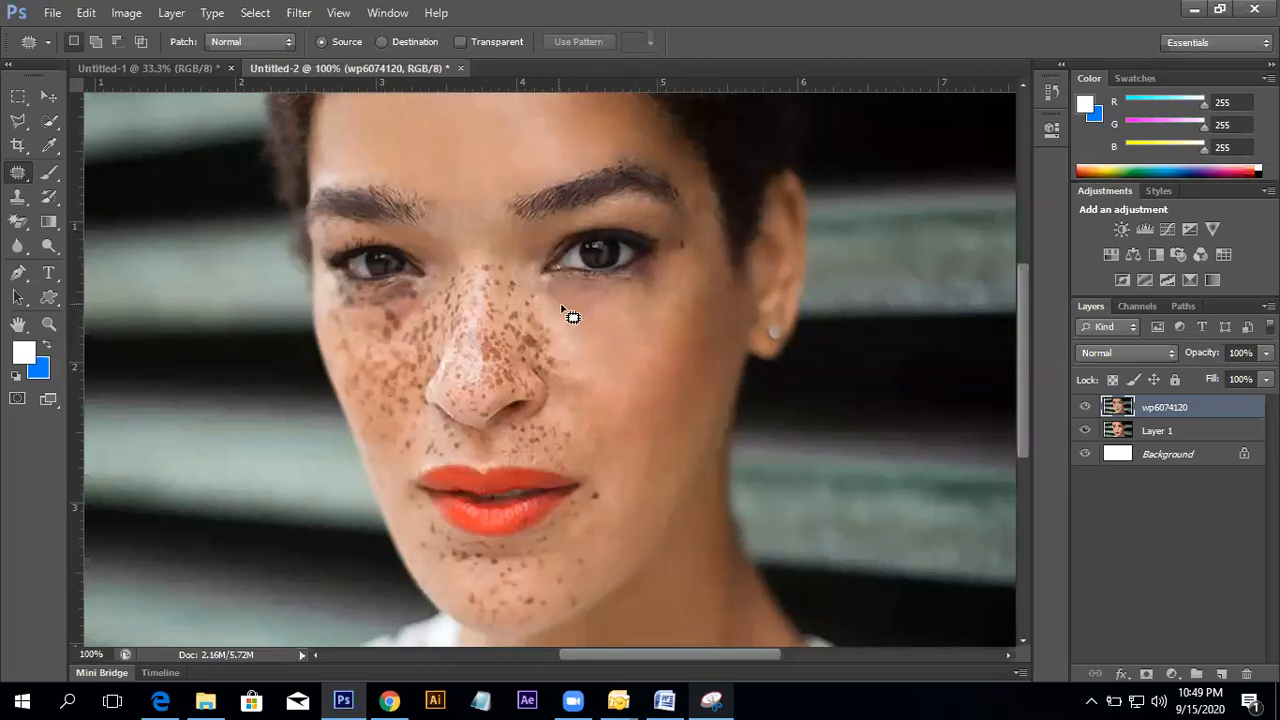
- Patch the remaining uneven areas beneath the right-hand eye and its outer corner, sampling smoother skin on the cheek
{"action": "mouse_move", "coordinate": [600, 311]}
{"action": "left_mouse_down"}
{"action": "mouse_move", "coordinate": [643, 366]}
{"action": "mouse_move", "coordinate": [577, 320]}
{"action": "mouse_move", "coordinate": [590, 312]}
{"action": "left_mouse_up"}
{"action": "mouse_move", "coordinate": [605, 335]}
{"action": "left_mouse_down"}
{"action": "mouse_move", "coordinate": [656, 412]}
{"action": "mouse_move", "coordinate": [623, 403]}
{"action": "mouse_move", "coordinate": [671, 394]}
{"action": "left_mouse_up"}
{"action": "key", "text": "ctrl+d"}
{"action": "key", "text": "ctrl+d"}
{"action": "mouse_move", "coordinate": [660, 333]}
{"action": "left_mouse_down"}
{"action": "mouse_move", "coordinate": [640, 383]}
{"action": "mouse_move", "coordinate": [654, 323]}
{"action": "mouse_move", "coordinate": [663, 408]}
{"action": "mouse_move", "coordinate": [663, 397]}
{"action": "left_mouse_up"}
{"action": "key", "text": "ctrl+d"}
{"action": "mouse_move", "coordinate": [654, 306]}
{"action": "left_mouse_down"}
{"action": "mouse_move", "coordinate": [674, 340]}
{"action": "mouse_move", "coordinate": [668, 328]}
{"action": "left_mouse_up"}
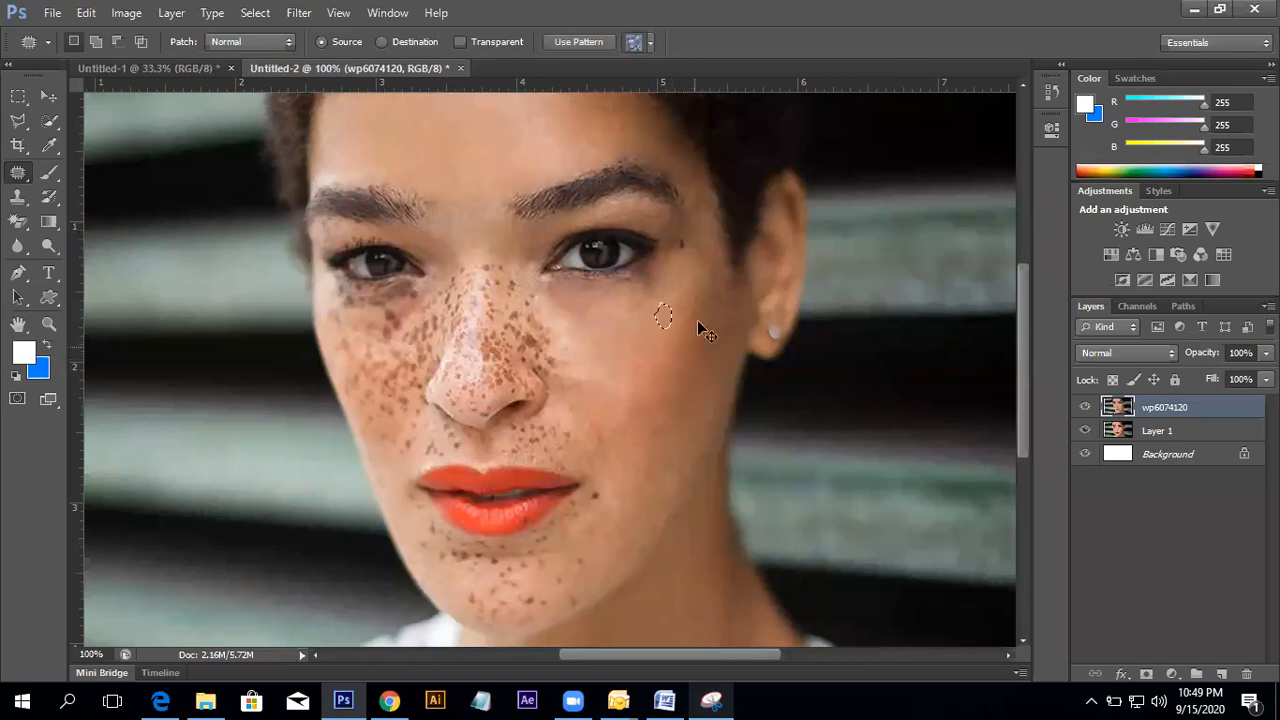
{"action": "key", "text": "ctrl+d"}
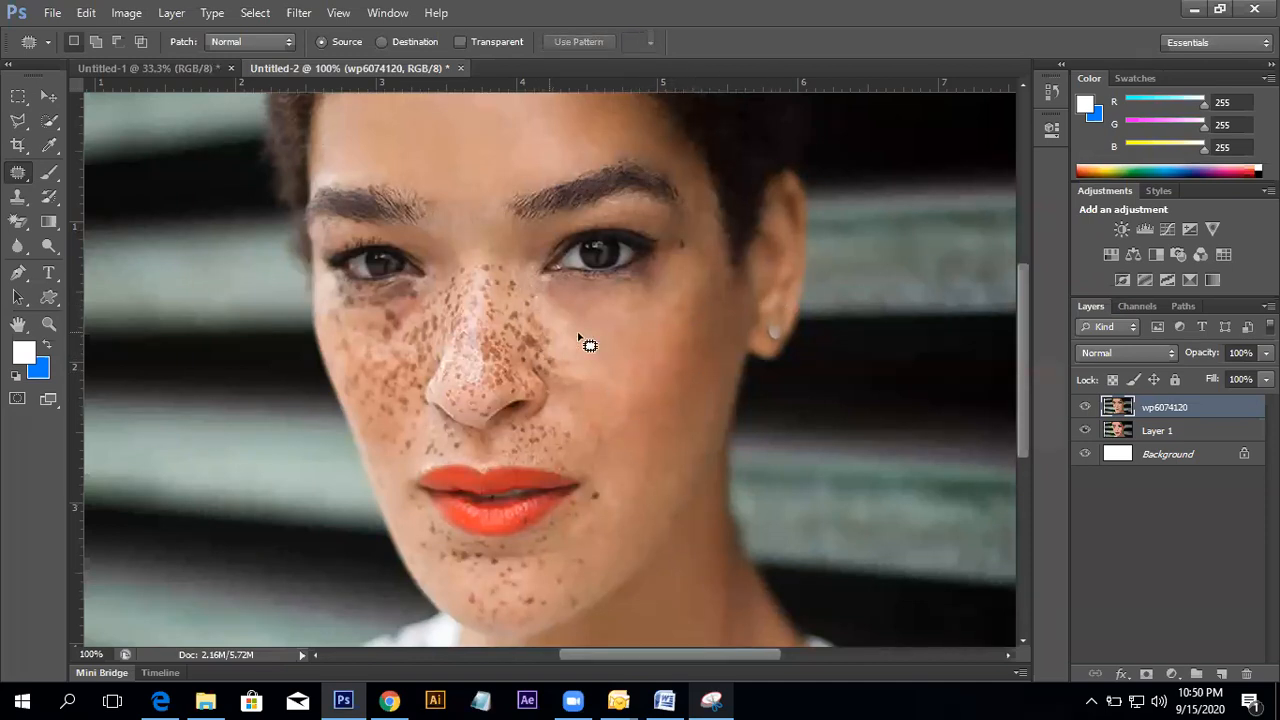
- Patch the uneven skin on the middle and lower part of the right-hand cheek with nearby clean skin
{"action": "mouse_move", "coordinate": [608, 417]}
{"action": "left_mouse_down"}
{"action": "mouse_move", "coordinate": [619, 460]}
{"action": "mouse_move", "coordinate": [588, 435]}
{"action": "mouse_move", "coordinate": [614, 443]}
{"action": "left_mouse_up"}
{"action": "key", "text": "ctrl+d"}
{"action": "mouse_move", "coordinate": [655, 428]}
{"action": "left_mouse_down"}
{"action": "mouse_move", "coordinate": [614, 449]}
{"action": "mouse_move", "coordinate": [651, 443]}
{"action": "mouse_move", "coordinate": [620, 354]}
{"action": "mouse_move", "coordinate": [654, 443]}
{"action": "mouse_move", "coordinate": [620, 357]}
{"action": "left_mouse_up"}
{"action": "key", "text": "ctrl+d"}
{"action": "key", "text": "ctrl+d"}
{"action": "left_click_drag", "start_coordinate": [686, 444], "coordinate": [684, 420]}
{"action": "left_click_drag", "start_coordinate": [676, 372], "coordinate": [694, 362]}
{"action": "key", "text": "ctrl+d"}
{"action": "left_click_drag", "start_coordinate": [698, 462], "coordinate": [671, 357]}
{"action": "key", "text": "ctrl+d"}
- Patch the uneven temple skin between the right-hand eyebrow's outer end and the hairline, then clear the selection
{"action": "left_click_drag", "start_coordinate": [689, 314], "coordinate": [570, 470]}
{"action": "left_click", "coordinate": [589, 355], "text": "ctrl"}
{"action": "mouse_move", "coordinate": [600, 300]}
{"action": "left_mouse_down"}
{"action": "mouse_move", "coordinate": [610, 318]}
{"action": "mouse_move", "coordinate": [588, 347]}
{"action": "mouse_move", "coordinate": [582, 308]}
{"action": "mouse_move", "coordinate": [594, 314]}
{"action": "left_mouse_up"}
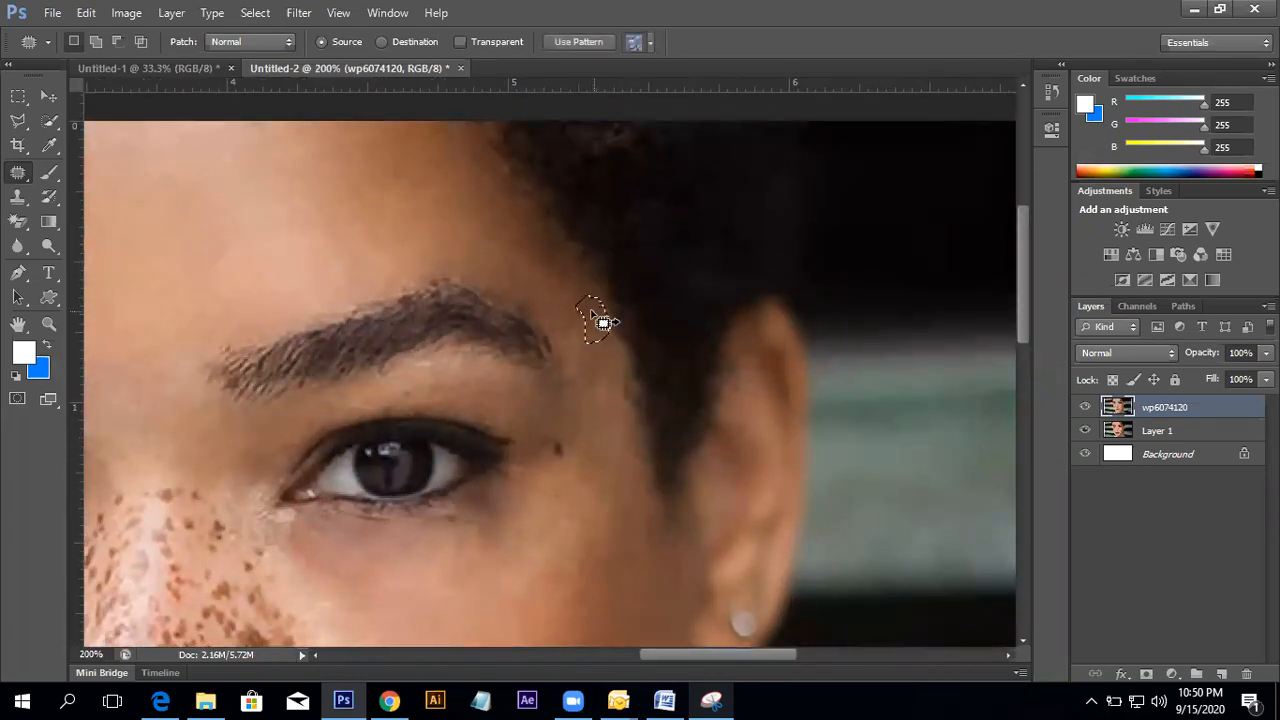
{"action": "left_click", "coordinate": [466, 240]}
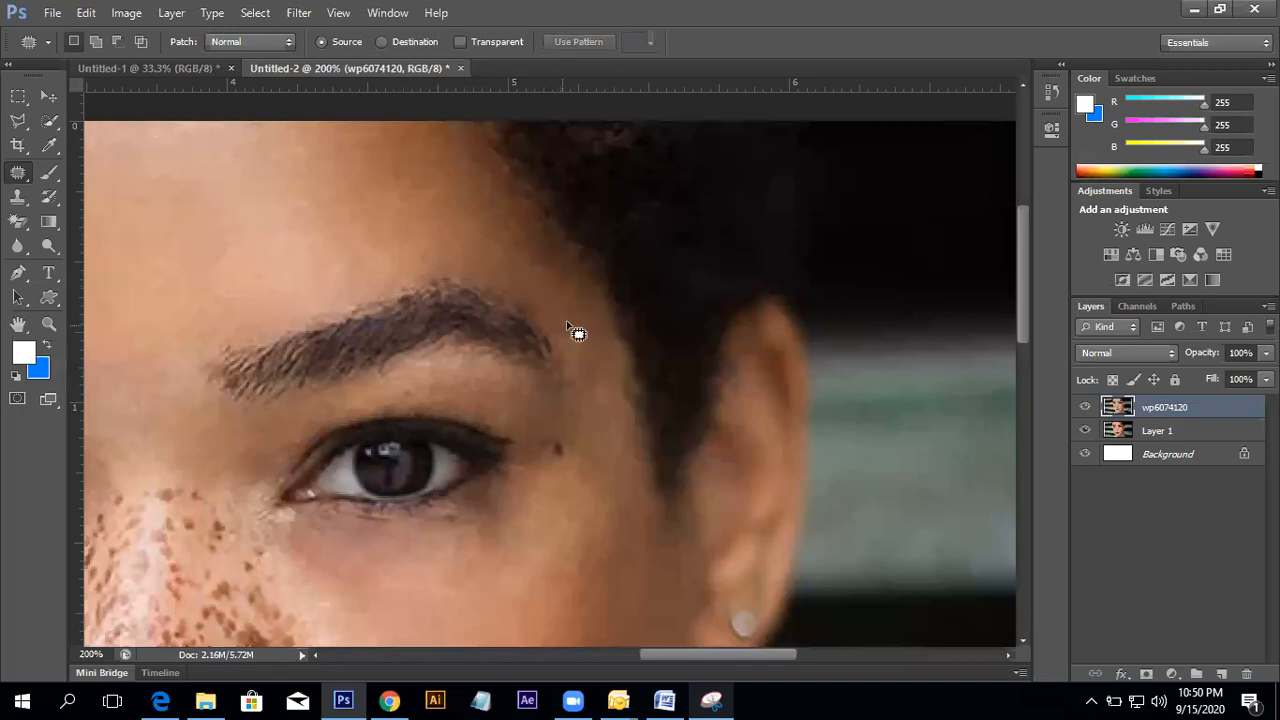
{"action": "left_click_drag", "start_coordinate": [592, 295], "coordinate": [606, 297]}
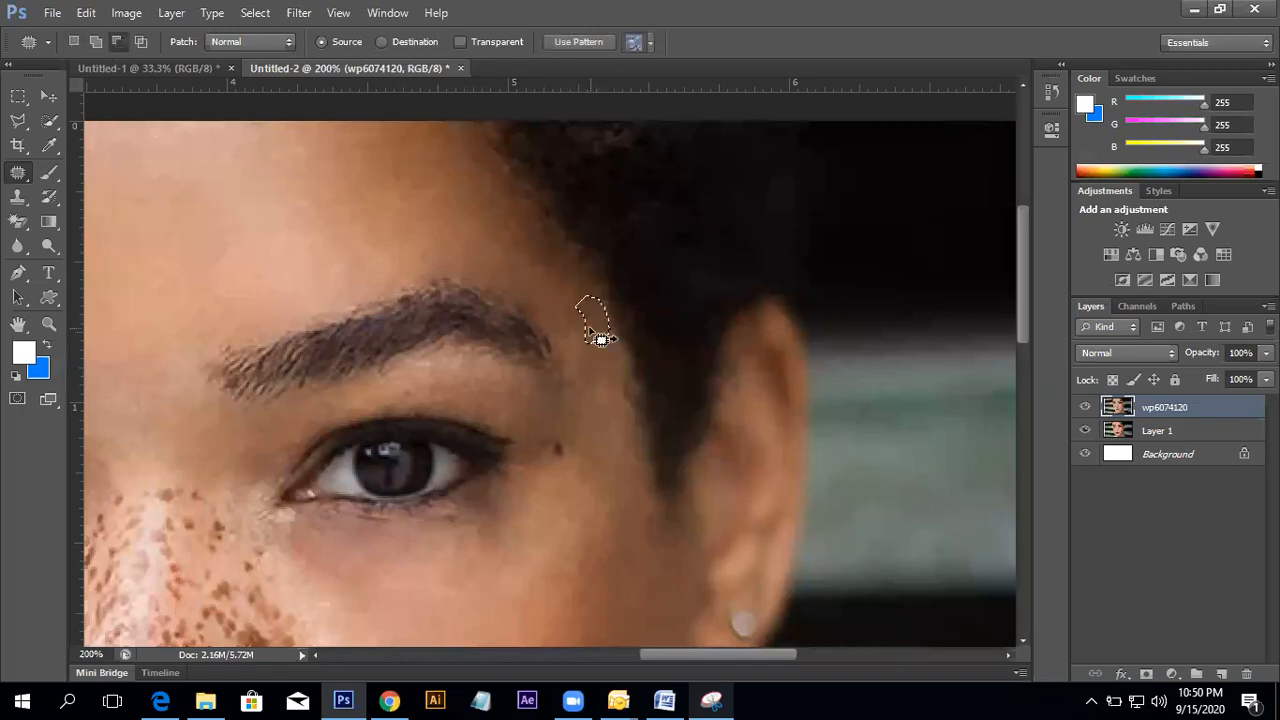
{"action": "left_click", "coordinate": [583, 341]}
{"action": "mouse_move", "coordinate": [583, 341]}
{"action": "left_mouse_down"}
{"action": "mouse_move", "coordinate": [555, 266]}
{"action": "mouse_move", "coordinate": [606, 377]}
{"action": "mouse_move", "coordinate": [547, 348]}
{"action": "mouse_move", "coordinate": [578, 319]}
{"action": "mouse_move", "coordinate": [574, 339]}
{"action": "mouse_move", "coordinate": [541, 305]}
{"action": "mouse_move", "coordinate": [577, 308]}
{"action": "mouse_move", "coordinate": [569, 318]}
{"action": "mouse_move", "coordinate": [606, 401]}
{"action": "mouse_move", "coordinate": [575, 316]}
{"action": "left_mouse_up"}
{"action": "left_click", "coordinate": [569, 276]}
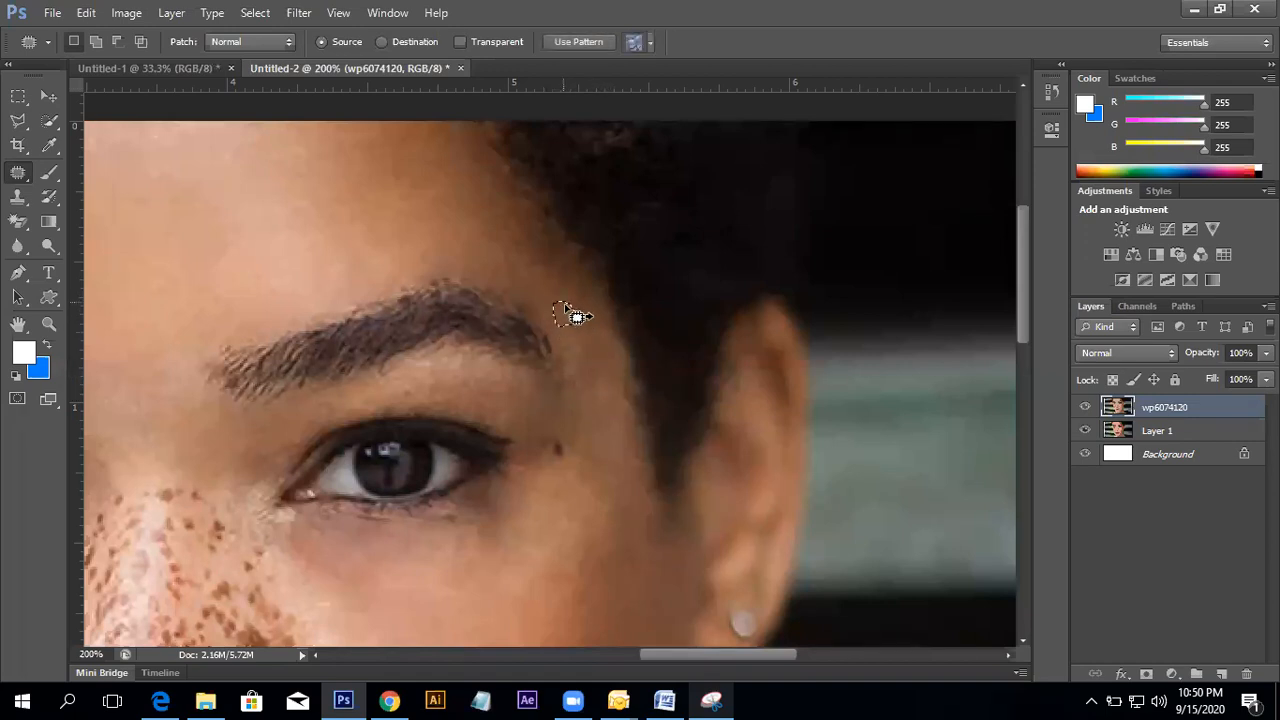
{"action": "key", "text": "ctrl+d"}
- Patch the skin beside the outer corner of the right-hand eye with smooth cheek skin and deselect it
{"action": "left_click_drag", "start_coordinate": [549, 477], "coordinate": [561, 397]}
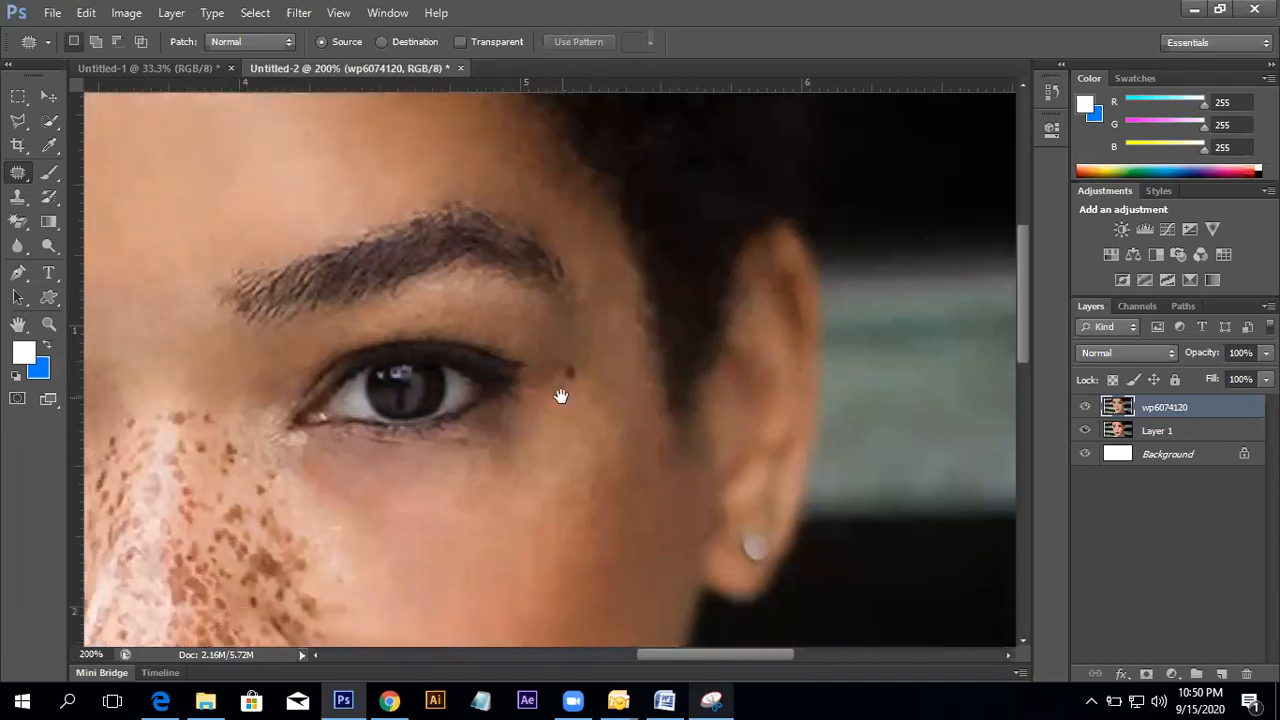
{"action": "scroll", "coordinate": [609, 397], "scroll_direction": "down", "scroll_amount": 3}
{"action": "left_click_drag", "start_coordinate": [600, 355], "coordinate": [596, 378]}
{"action": "left_click", "coordinate": [478, 424]}
{"action": "left_click_drag", "start_coordinate": [600, 405], "coordinate": [491, 455]}
{"action": "key", "text": "ctrl+d"}
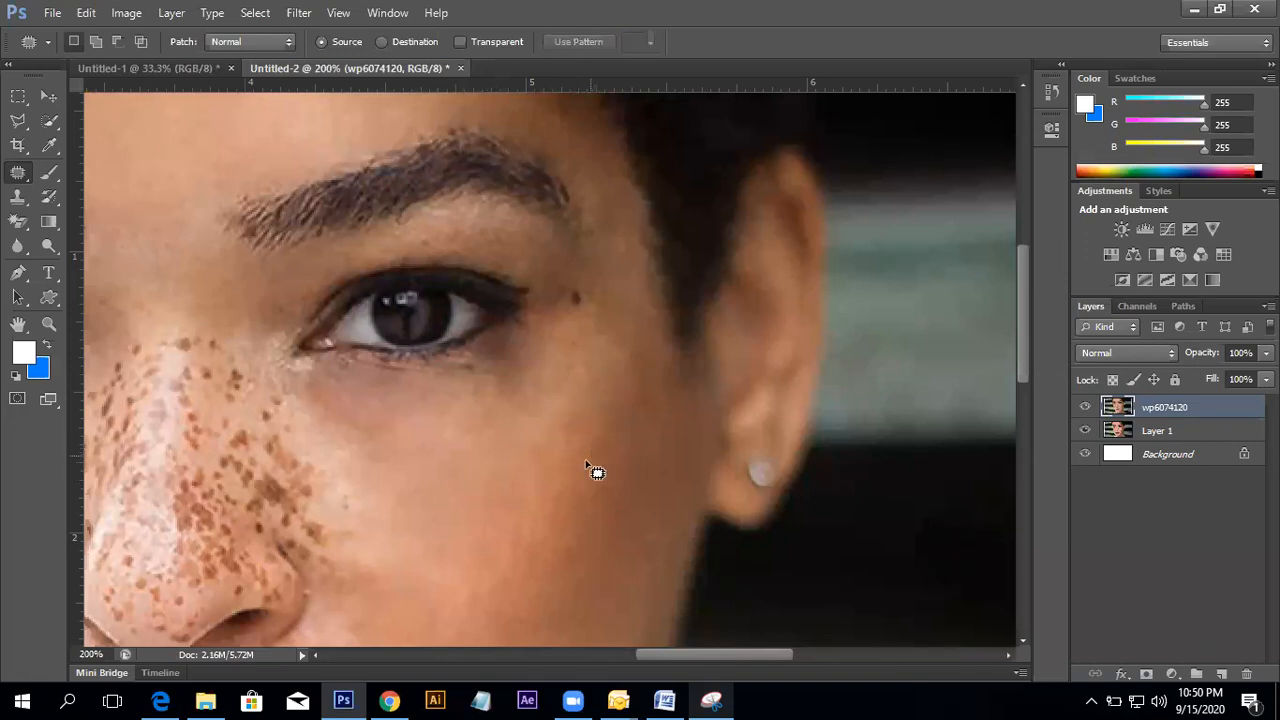
- Patch the outer part of the right-hand cheek between the eye and the earlobe
{"action": "left_click_drag", "start_coordinate": [585, 428], "coordinate": [572, 343]}
{"action": "mouse_move", "coordinate": [650, 335]}
{"action": "left_mouse_down"}
{"action": "mouse_move", "coordinate": [640, 357]}
{"action": "mouse_move", "coordinate": [648, 337]}
{"action": "mouse_move", "coordinate": [666, 371]}
{"action": "mouse_move", "coordinate": [614, 453]}
{"action": "left_mouse_up"}
{"action": "left_click", "coordinate": [517, 443]}
{"action": "left_click", "coordinate": [640, 446]}
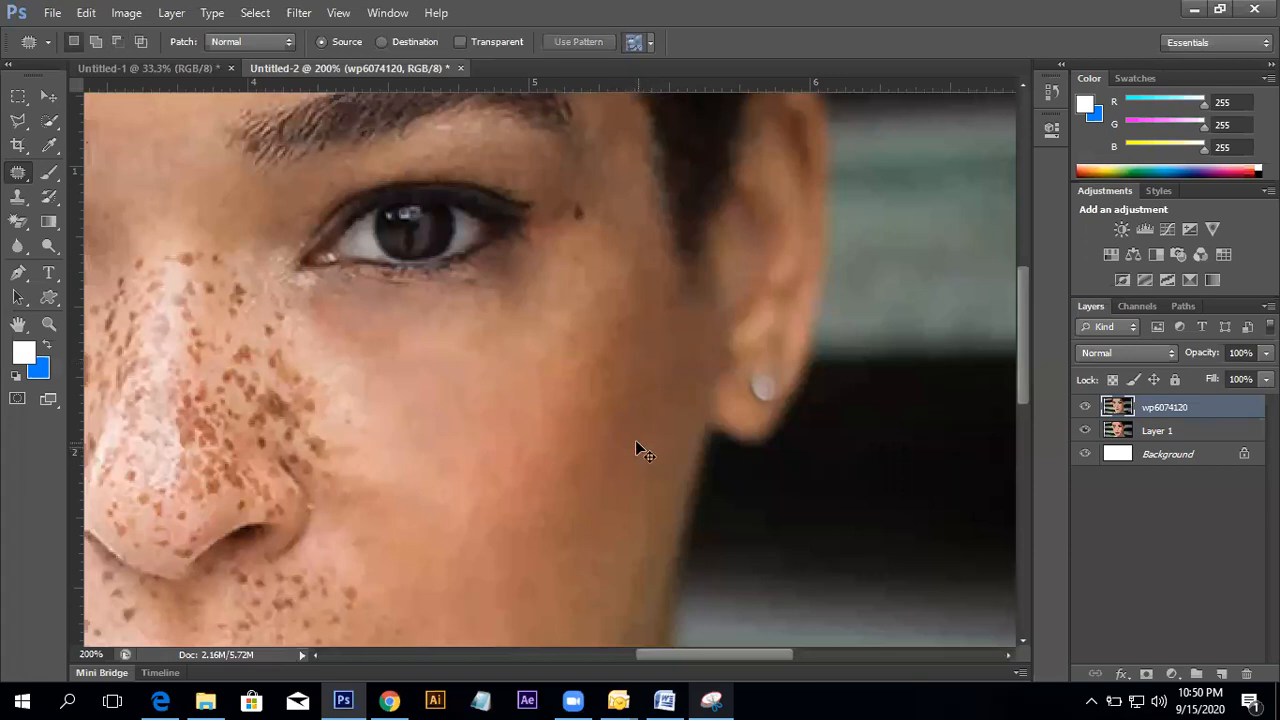
{"action": "left_click_drag", "start_coordinate": [574, 357], "coordinate": [640, 329]}
{"action": "key", "text": "ctrl+minus"}
{"action": "key", "text": "ctrl+minus"}
{"action": "key", "text": "ctrl+minus"}
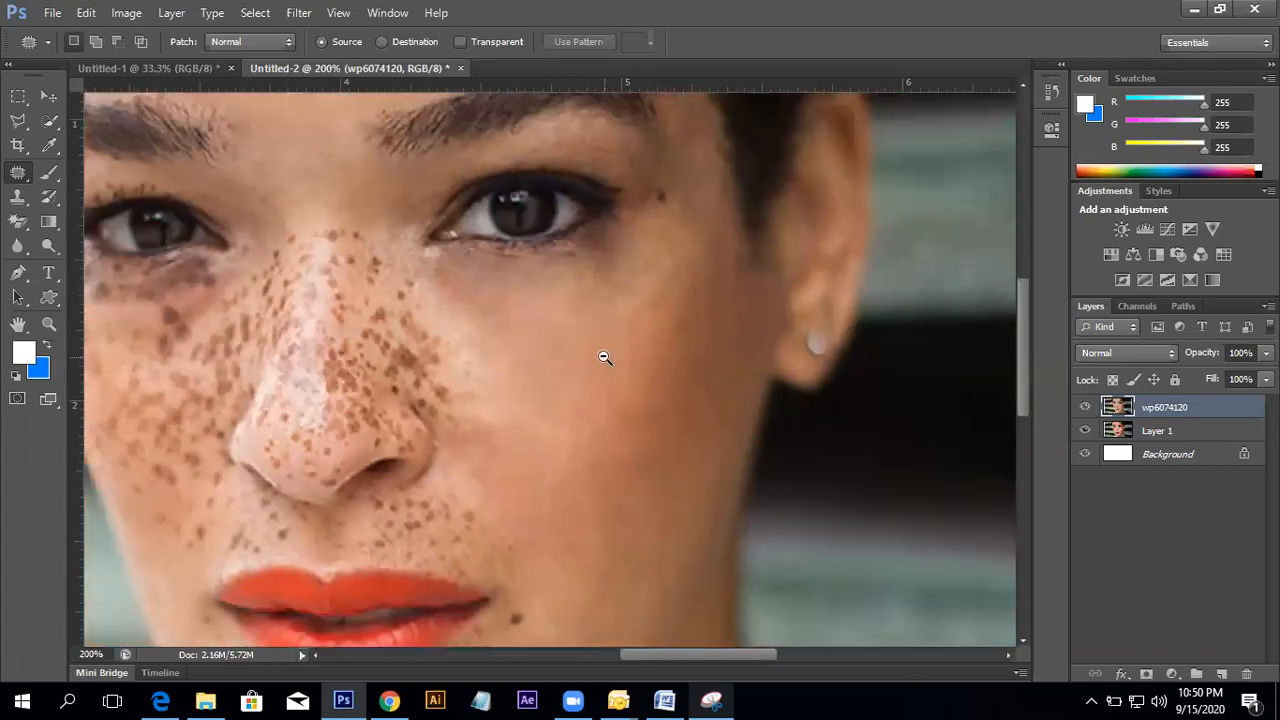
{"action": "left_click", "coordinate": [640, 421]}
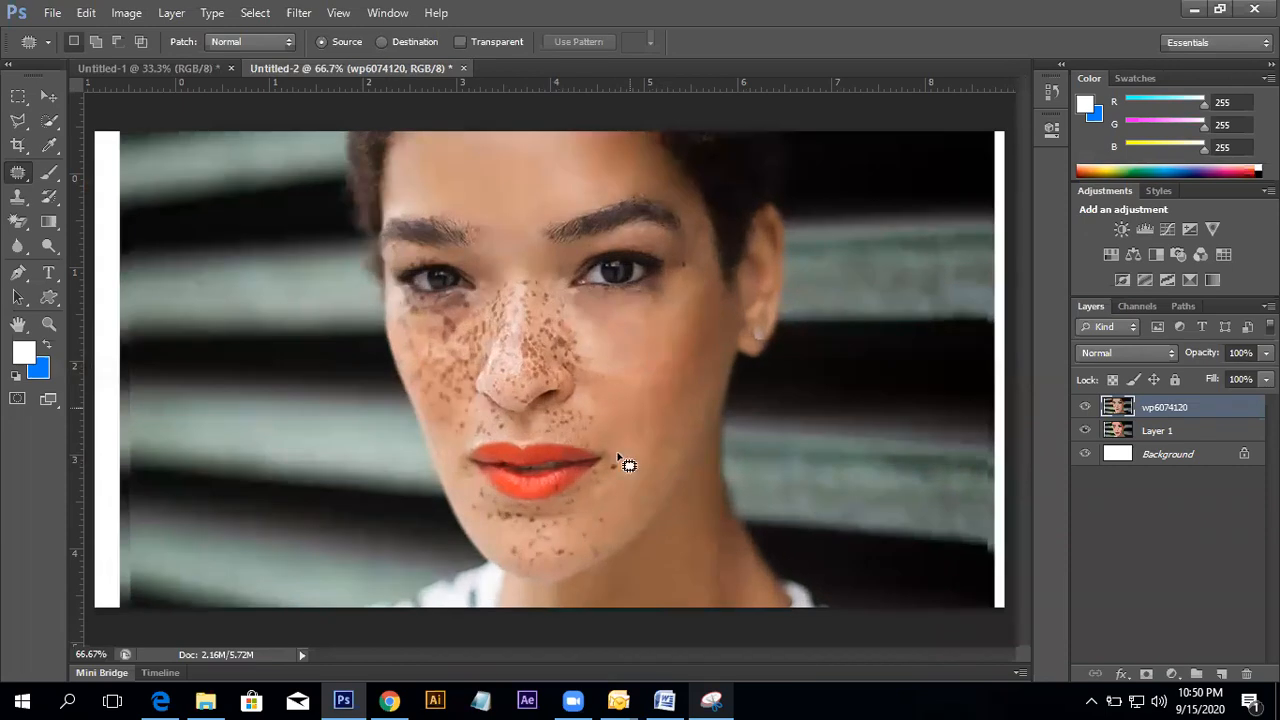
- Even out the skin across the middle of the right-hand cheek with further patches
{"action": "mouse_move", "coordinate": [631, 438]}
{"action": "left_mouse_down"}
{"action": "mouse_move", "coordinate": [608, 433]}
{"action": "mouse_move", "coordinate": [630, 426]}
{"action": "mouse_move", "coordinate": [613, 349]}
{"action": "mouse_move", "coordinate": [614, 394]}
{"action": "mouse_move", "coordinate": [634, 423]}
{"action": "mouse_move", "coordinate": [634, 396]}
{"action": "left_mouse_up"}
{"action": "mouse_move", "coordinate": [608, 351]}
{"action": "left_mouse_down"}
{"action": "mouse_move", "coordinate": [619, 370]}
{"action": "mouse_move", "coordinate": [615, 339]}
{"action": "left_mouse_up"}
{"action": "left_click", "coordinate": [639, 367]}
{"action": "left_click", "coordinate": [645, 371]}
{"action": "mouse_move", "coordinate": [641, 397]}
{"action": "left_mouse_down"}
{"action": "mouse_move", "coordinate": [686, 429]}
{"action": "mouse_move", "coordinate": [691, 417]}
{"action": "mouse_move", "coordinate": [680, 431]}
{"action": "mouse_move", "coordinate": [643, 366]}
{"action": "mouse_move", "coordinate": [678, 386]}
{"action": "mouse_move", "coordinate": [628, 357]}
{"action": "left_mouse_up"}
{"action": "left_click", "coordinate": [651, 363]}
{"action": "left_click", "coordinate": [733, 350]}
{"action": "mouse_move", "coordinate": [722, 352]}
{"action": "left_mouse_down"}
{"action": "mouse_move", "coordinate": [659, 329]}
{"action": "mouse_move", "coordinate": [696, 365]}
{"action": "mouse_move", "coordinate": [702, 340]}
{"action": "mouse_move", "coordinate": [630, 342]}
{"action": "left_mouse_up"}
{"action": "left_click", "coordinate": [690, 366]}
{"action": "left_click", "coordinate": [792, 369]}
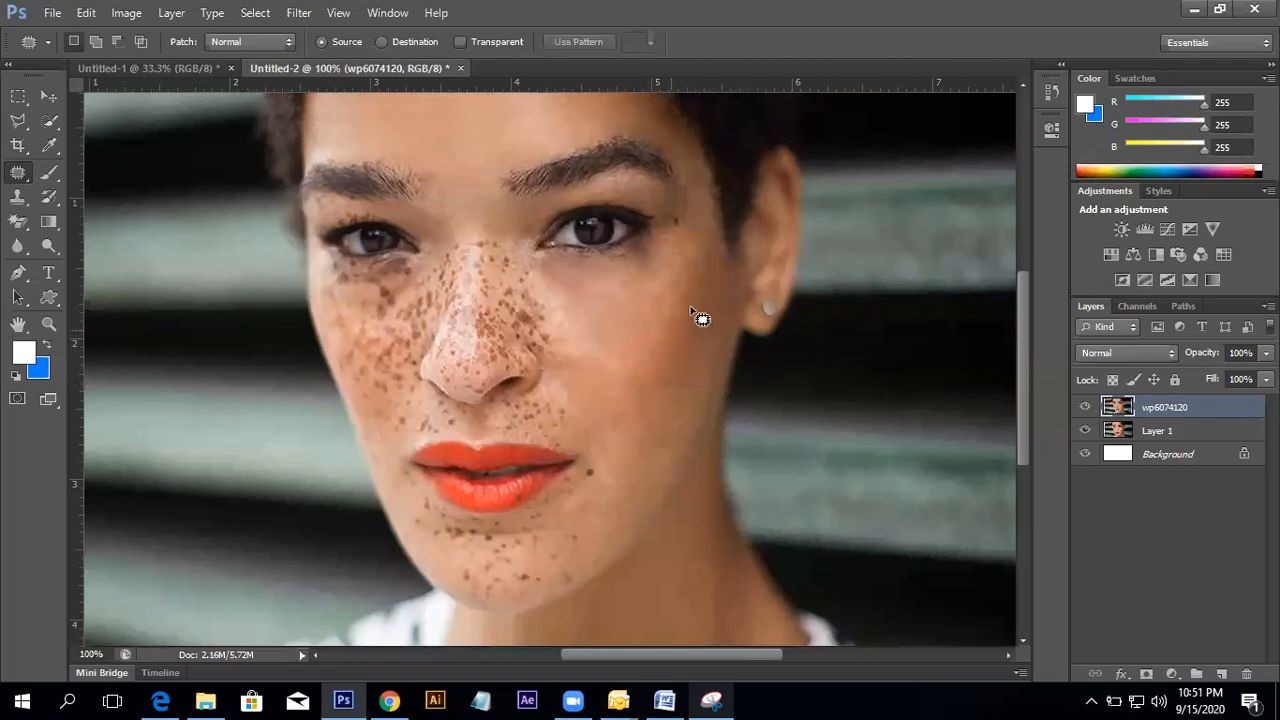
- Patch two uneven areas on the outer right-hand cheek below the ear and clear the selections
{"action": "mouse_move", "coordinate": [706, 388]}
{"action": "left_mouse_down"}
{"action": "mouse_move", "coordinate": [708, 359]}
{"action": "mouse_move", "coordinate": [710, 374]}
{"action": "left_mouse_up"}
{"action": "left_click_drag", "start_coordinate": [704, 370], "coordinate": [691, 317]}
{"action": "key", "text": "ctrl+d"}
{"action": "mouse_move", "coordinate": [668, 420]}
{"action": "left_mouse_down"}
{"action": "mouse_move", "coordinate": [686, 414]}
{"action": "mouse_move", "coordinate": [651, 349]}
{"action": "mouse_move", "coordinate": [700, 352]}
{"action": "left_mouse_up"}
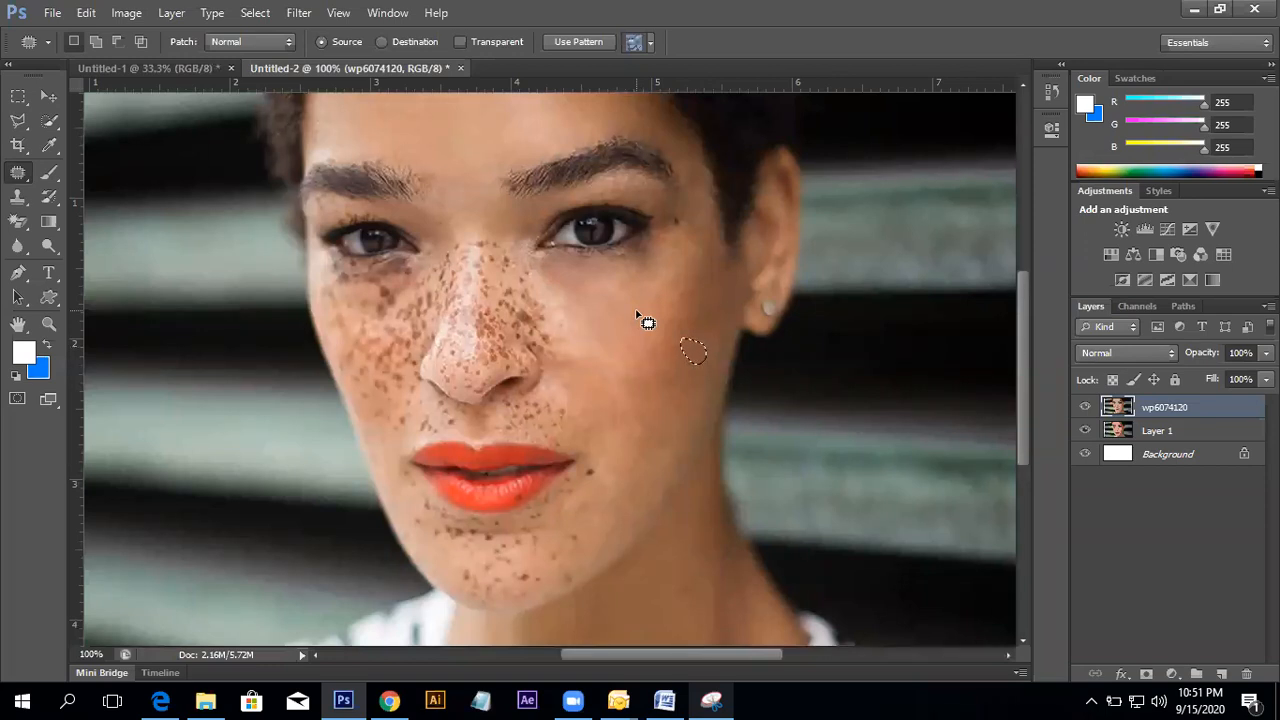
{"action": "key", "text": "ctrl+d"}
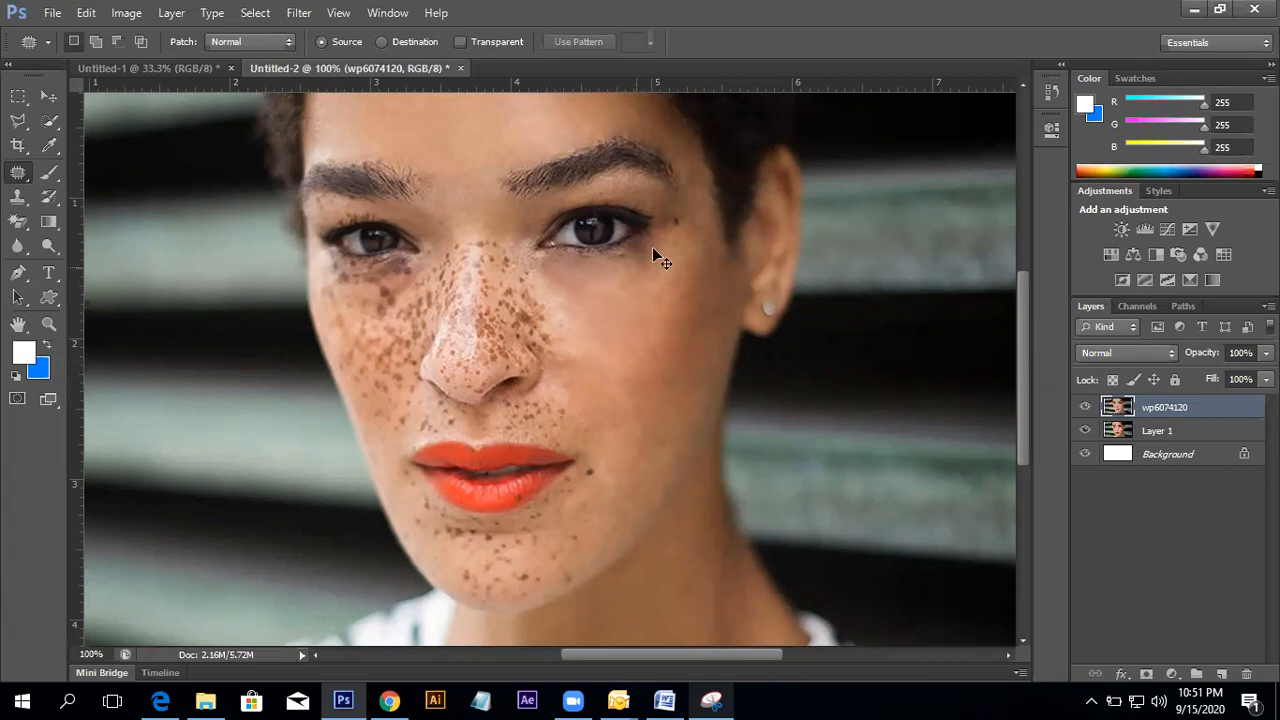
- Patch the shadowed skin directly under the right-hand eye and at its outer corner with lighter cheek skin
{"action": "left_click", "coordinate": [651, 249], "text": "ctrl"}
{"action": "left_click", "coordinate": [634, 286], "text": "alt"}
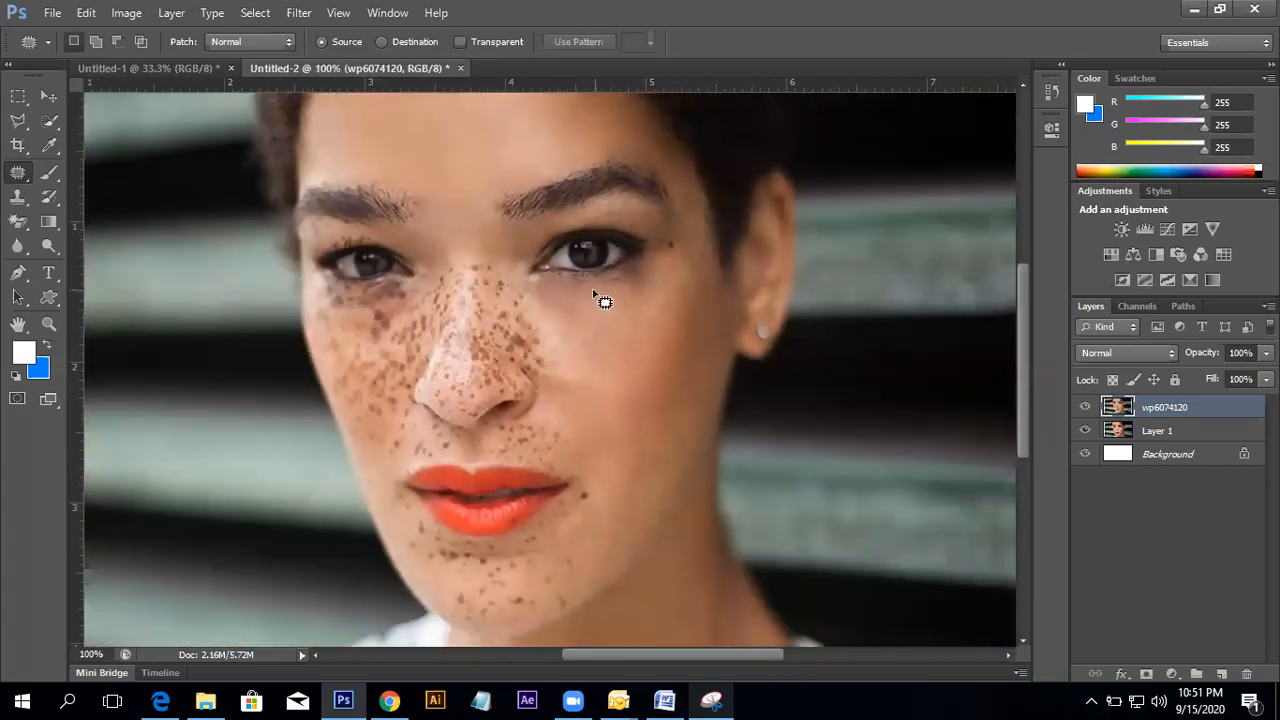
{"action": "mouse_move", "coordinate": [613, 288]}
{"action": "left_mouse_down"}
{"action": "mouse_move", "coordinate": [632, 278]}
{"action": "mouse_move", "coordinate": [614, 294]}
{"action": "mouse_move", "coordinate": [590, 279]}
{"action": "mouse_move", "coordinate": [623, 340]}
{"action": "left_mouse_up"}
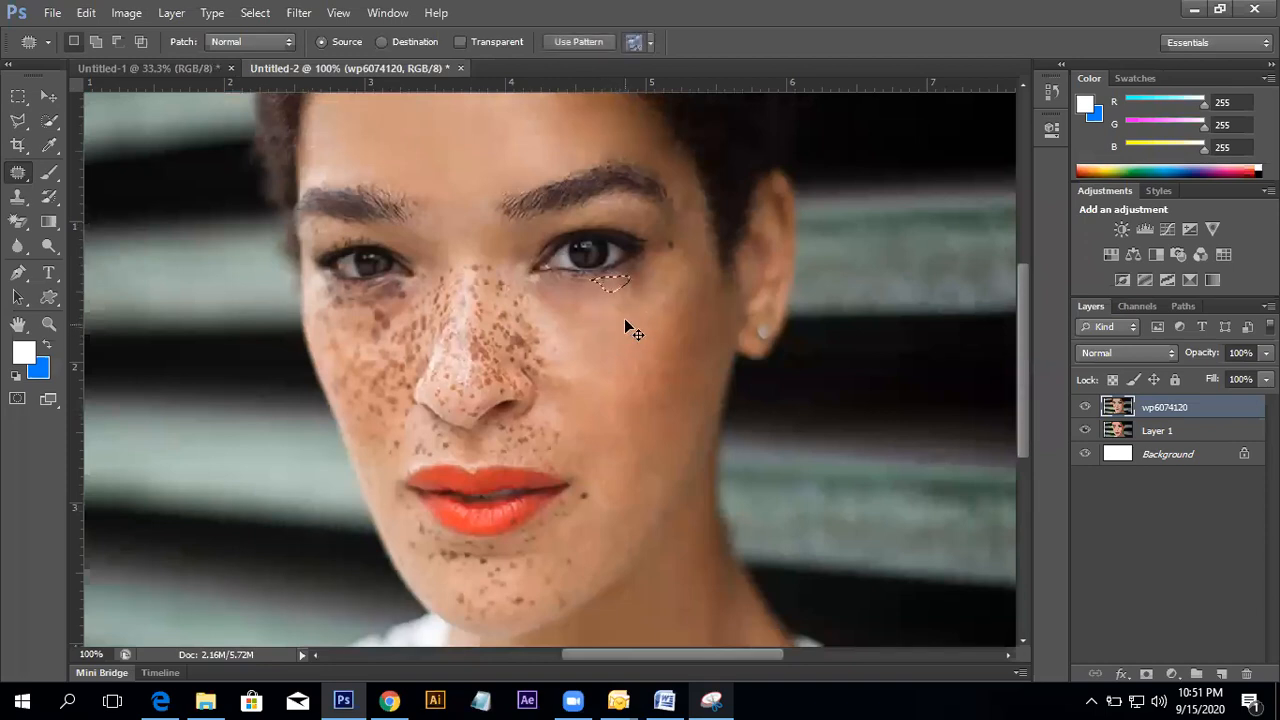
{"action": "key", "text": "ctrl+d"}
{"action": "mouse_move", "coordinate": [640, 280]}
{"action": "left_mouse_down"}
{"action": "mouse_move", "coordinate": [651, 289]}
{"action": "mouse_move", "coordinate": [623, 289]}
{"action": "mouse_move", "coordinate": [634, 277]}
{"action": "mouse_move", "coordinate": [628, 314]}
{"action": "left_mouse_up"}
{"action": "key", "text": "ctrl+d"}
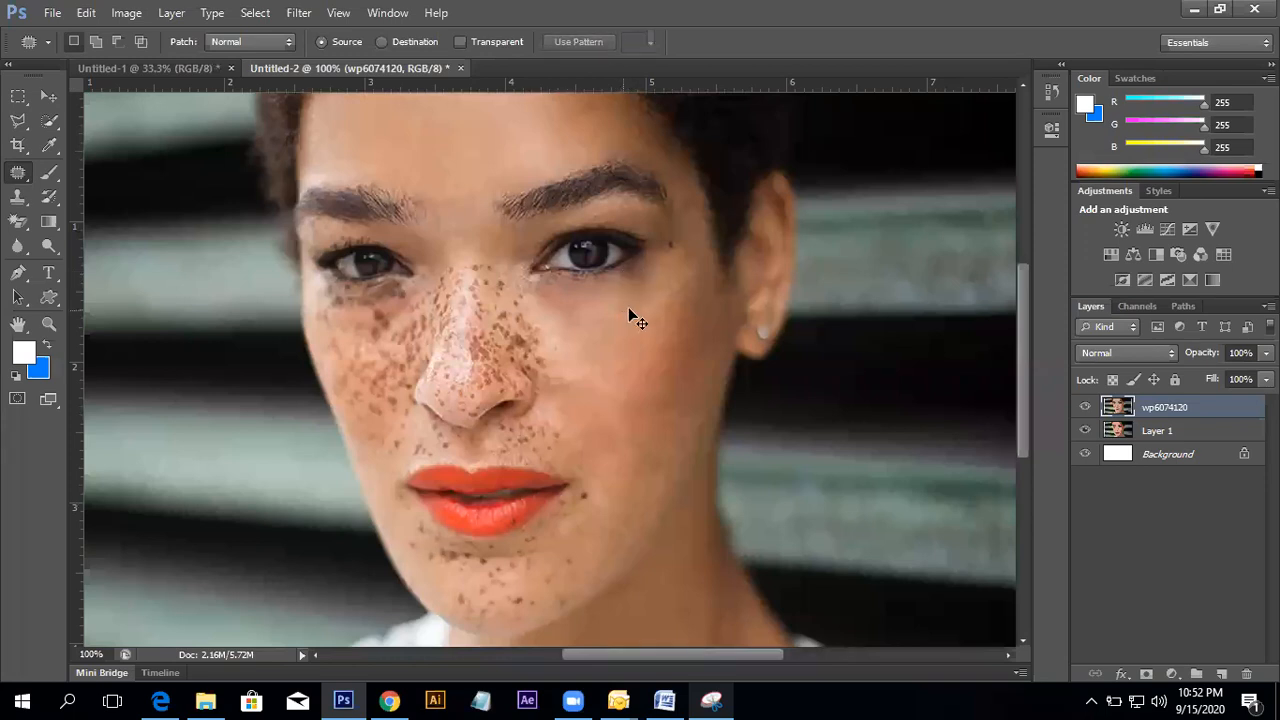
{"action": "mouse_move", "coordinate": [644, 271]}
{"action": "left_mouse_down"}
{"action": "mouse_move", "coordinate": [642, 292]}
{"action": "mouse_move", "coordinate": [650, 281]}
{"action": "left_mouse_up"}
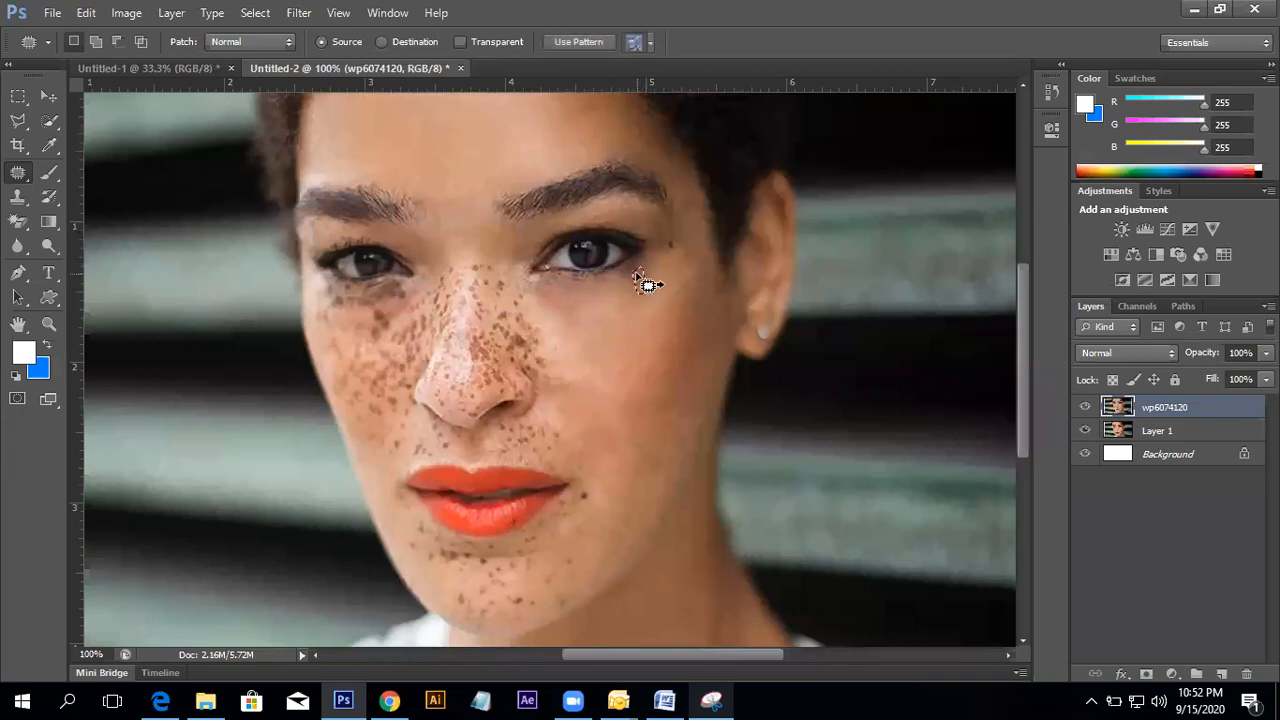
{"action": "key", "text": "ctrl+d"}
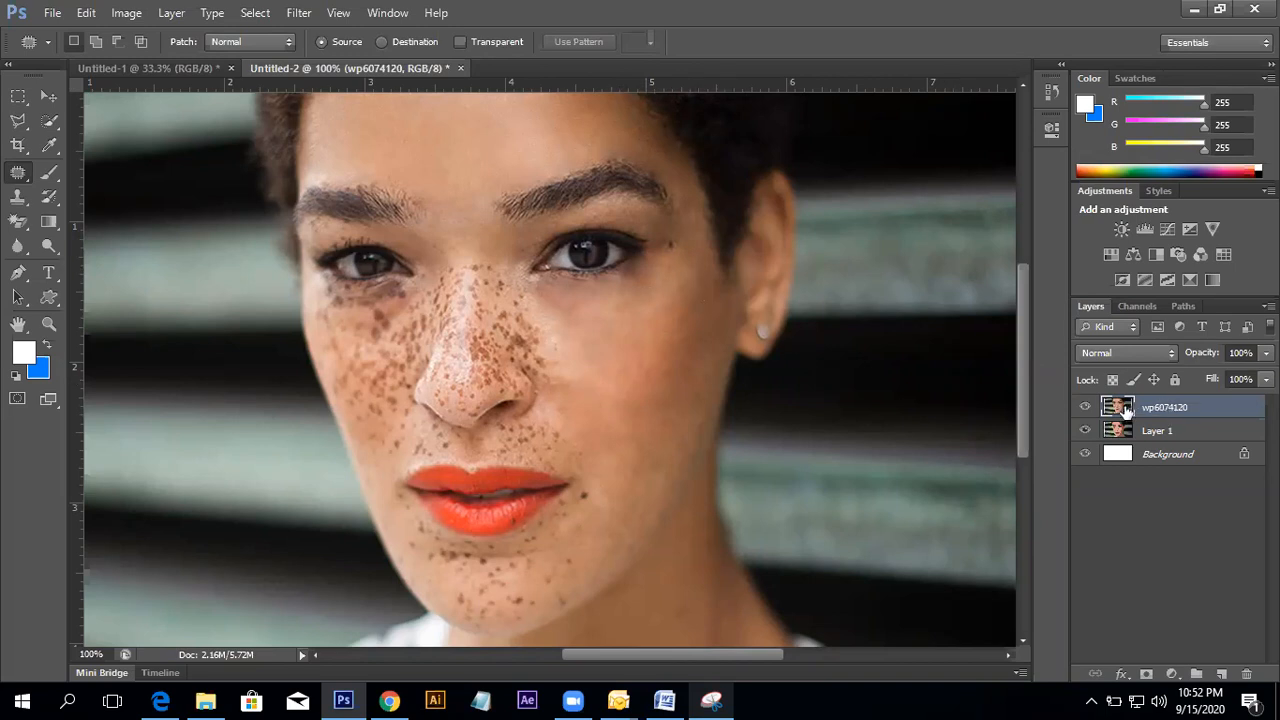
- Toggle the wp6074120 layer's visibility repeatedly to compare the retouched face with the original
{"action": "left_click", "coordinate": [1086, 407]}
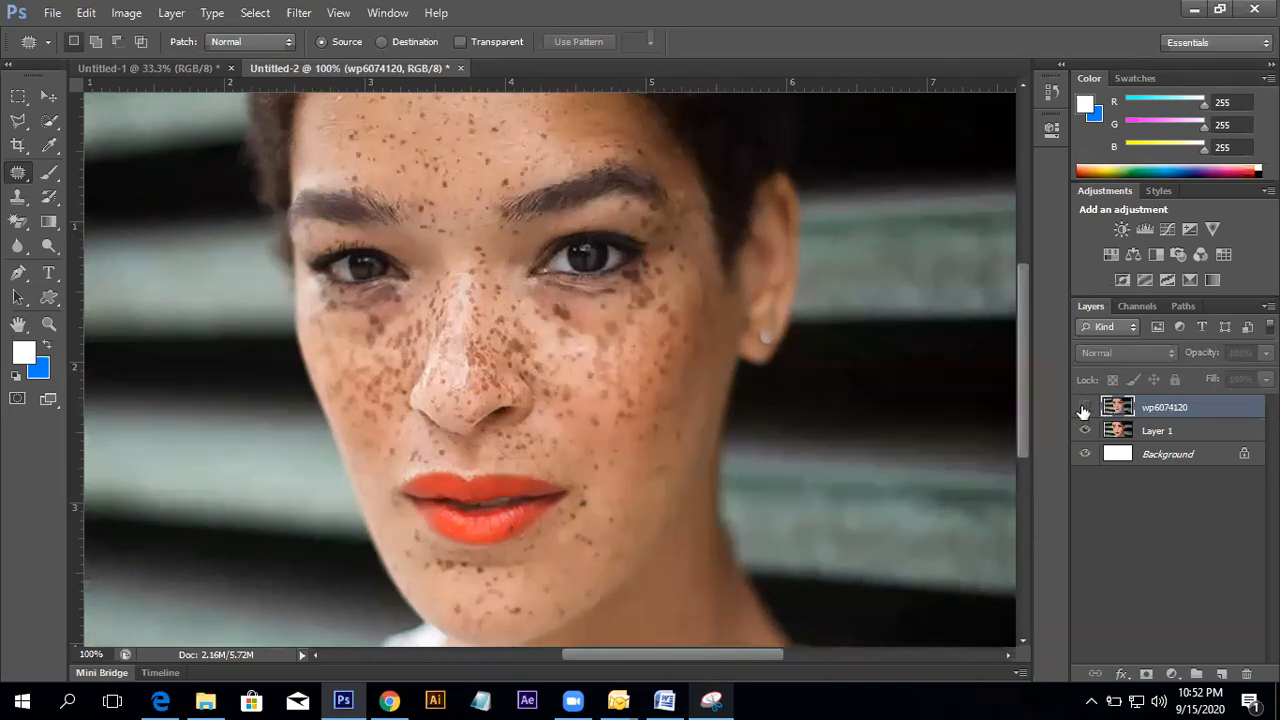
{"action": "left_click", "coordinate": [1084, 408]}
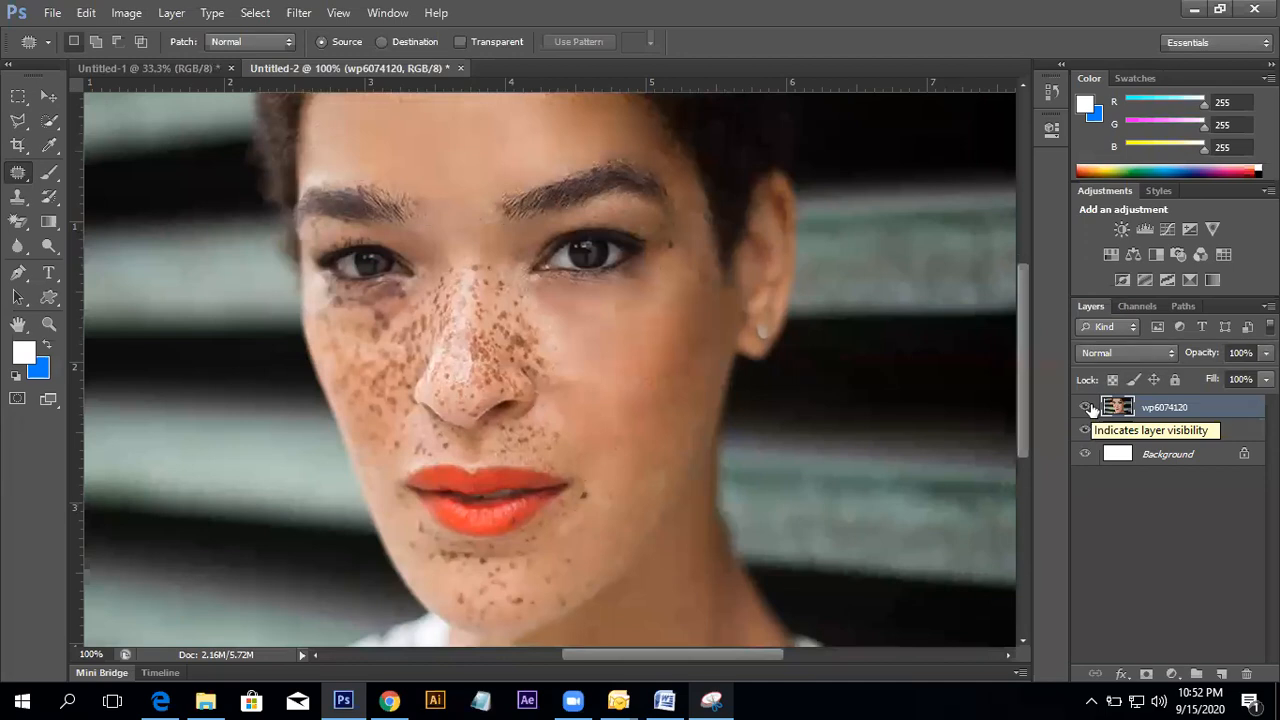
{"action": "left_click", "coordinate": [1085, 408]}
{"action": "left_click", "coordinate": [1085, 408]}
{"action": "left_click", "coordinate": [1086, 408]}
{"action": "left_click", "coordinate": [1086, 408]}
{"action": "left_click", "coordinate": [1086, 408]}
{"action": "left_click", "coordinate": [1086, 408]}
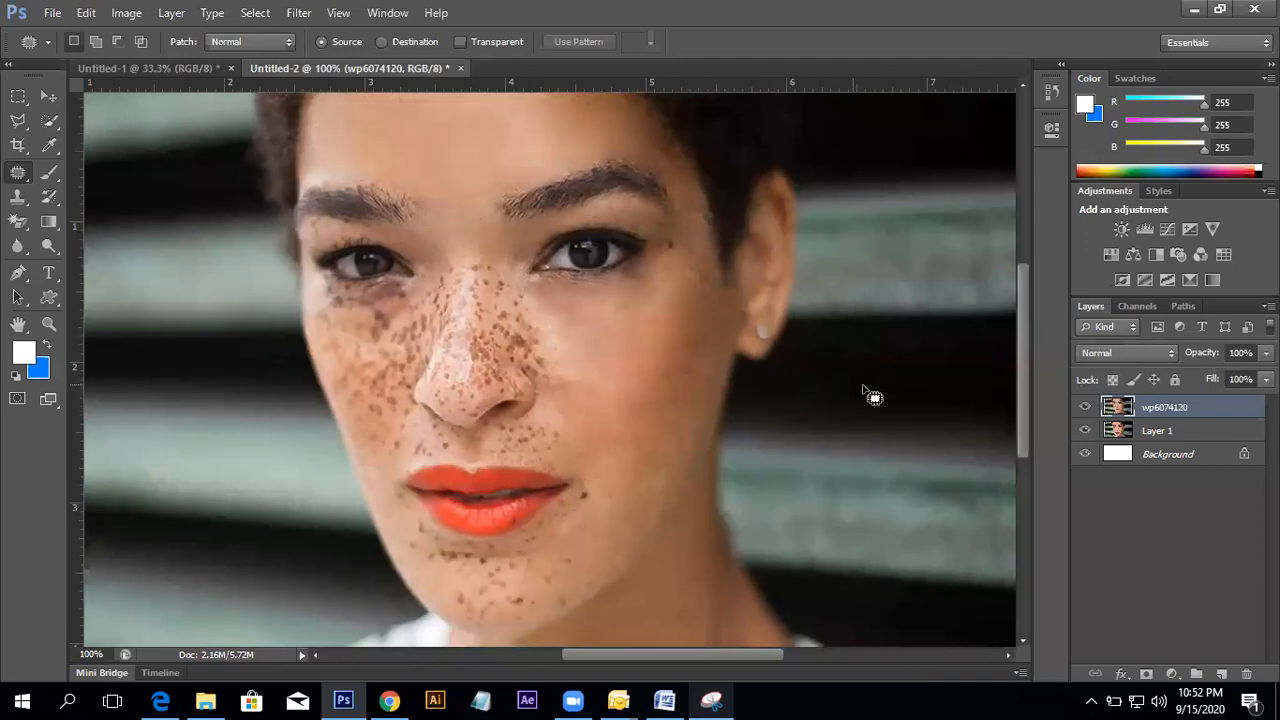
- Remove the freckles across the chin with the content-aware Spot Healing Brush
{"action": "left_click_drag", "start_coordinate": [603, 457], "coordinate": [606, 329]}
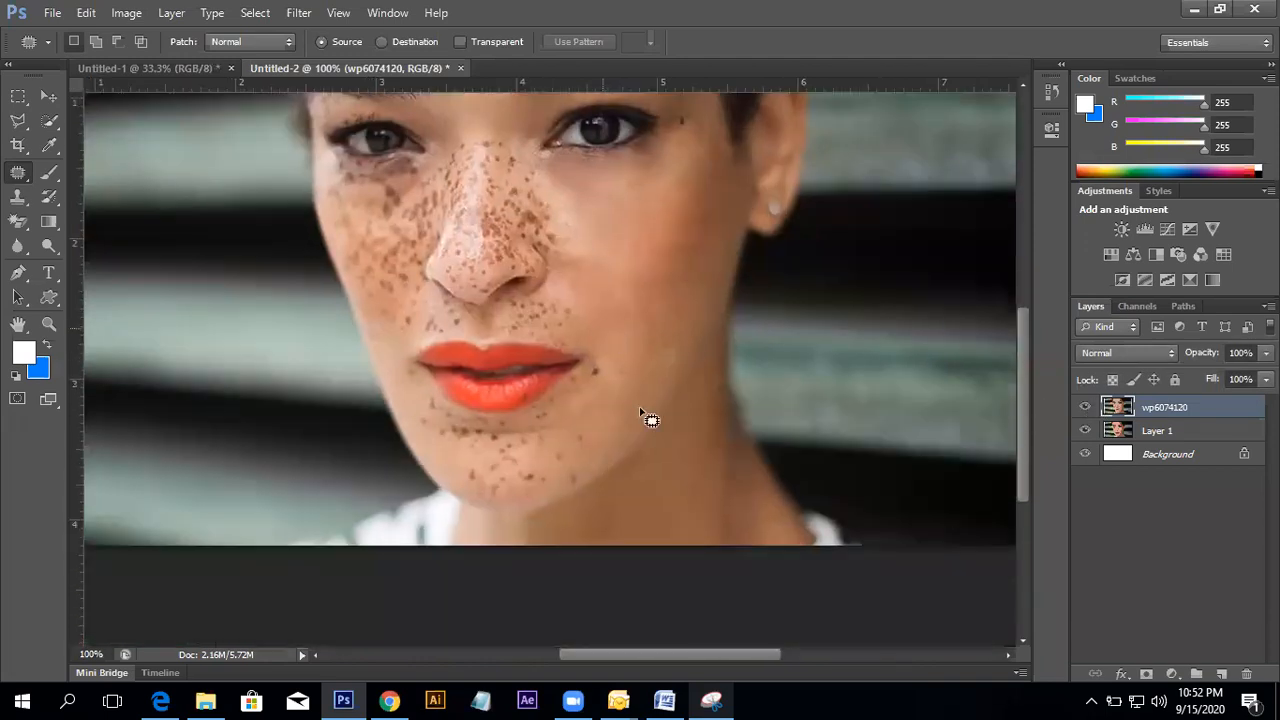
{"action": "right_click", "coordinate": [18, 173]}
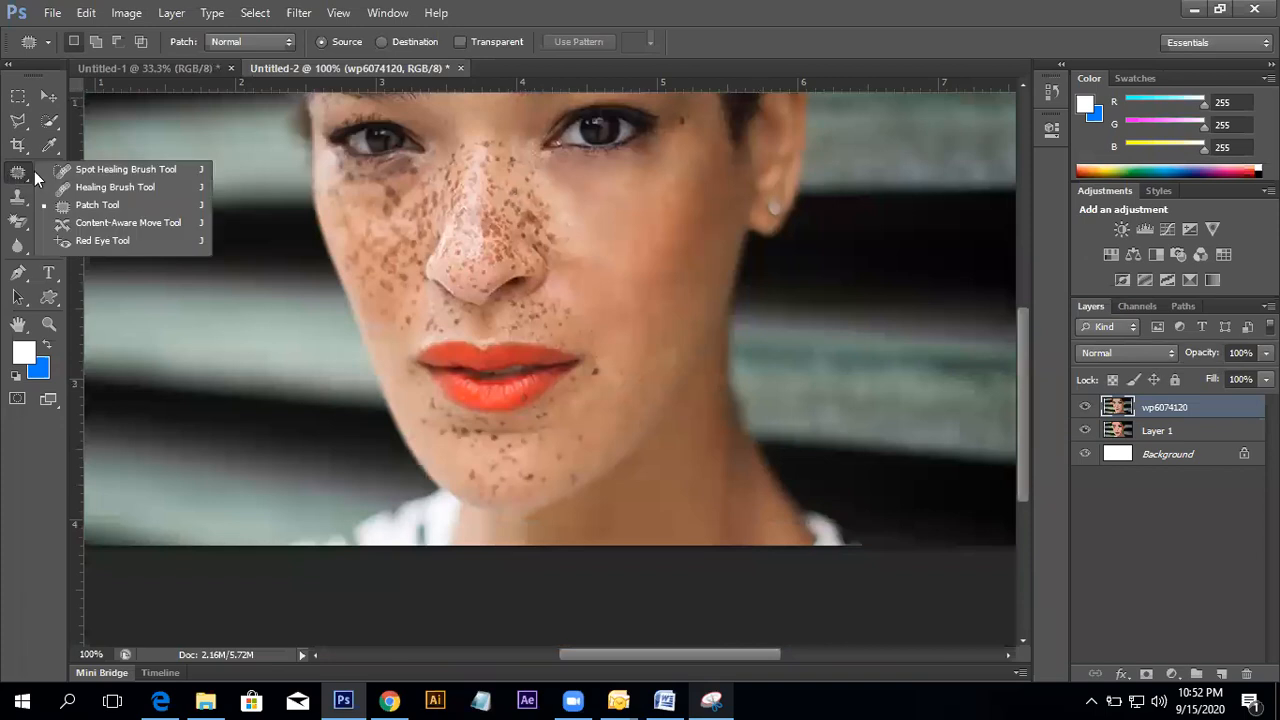
{"action": "left_click", "coordinate": [105, 175]}
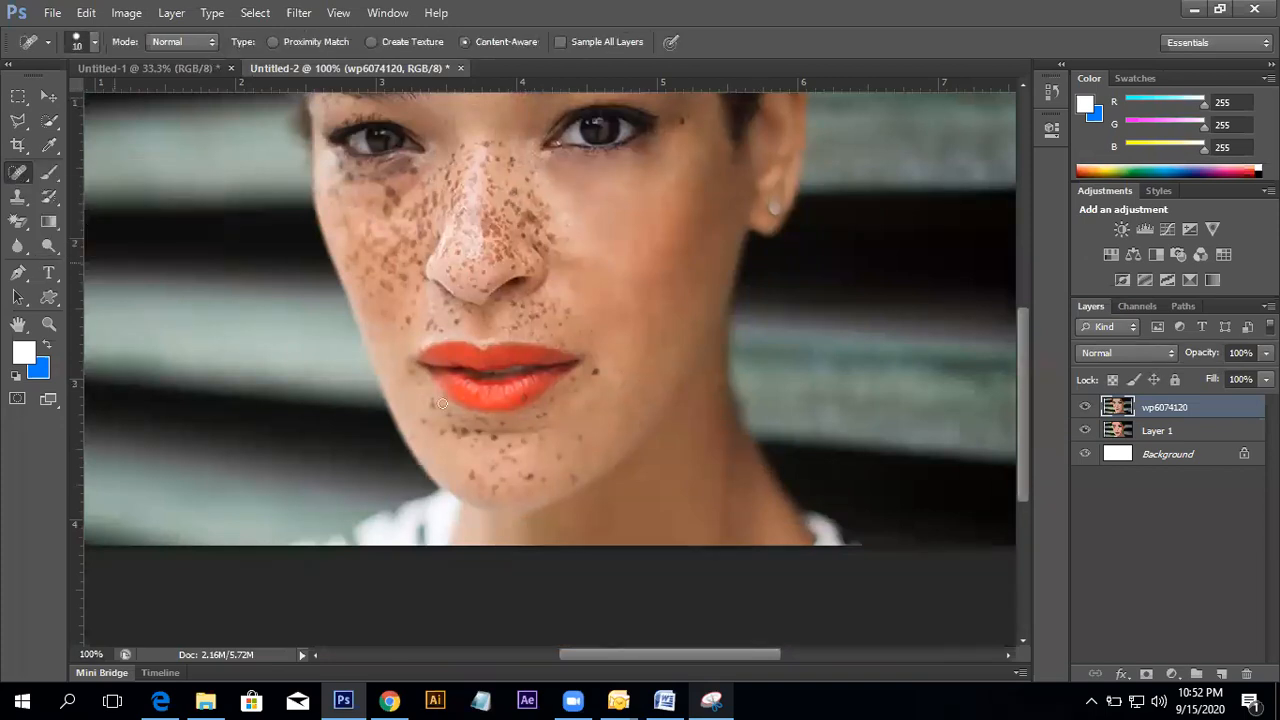
{"action": "left_click", "coordinate": [588, 450]}
{"action": "left_click", "coordinate": [545, 478]}
{"action": "left_click", "coordinate": [571, 471]}
{"action": "left_click", "coordinate": [504, 451]}
{"action": "left_click", "coordinate": [508, 485]}
{"action": "left_click", "coordinate": [513, 492]}
{"action": "left_click", "coordinate": [524, 497]}
{"action": "left_click", "coordinate": [472, 471]}
{"action": "left_click", "coordinate": [474, 478]}
{"action": "left_click", "coordinate": [480, 452]}
{"action": "left_click", "coordinate": [494, 450]}
{"action": "right_click", "coordinate": [17, 177]}
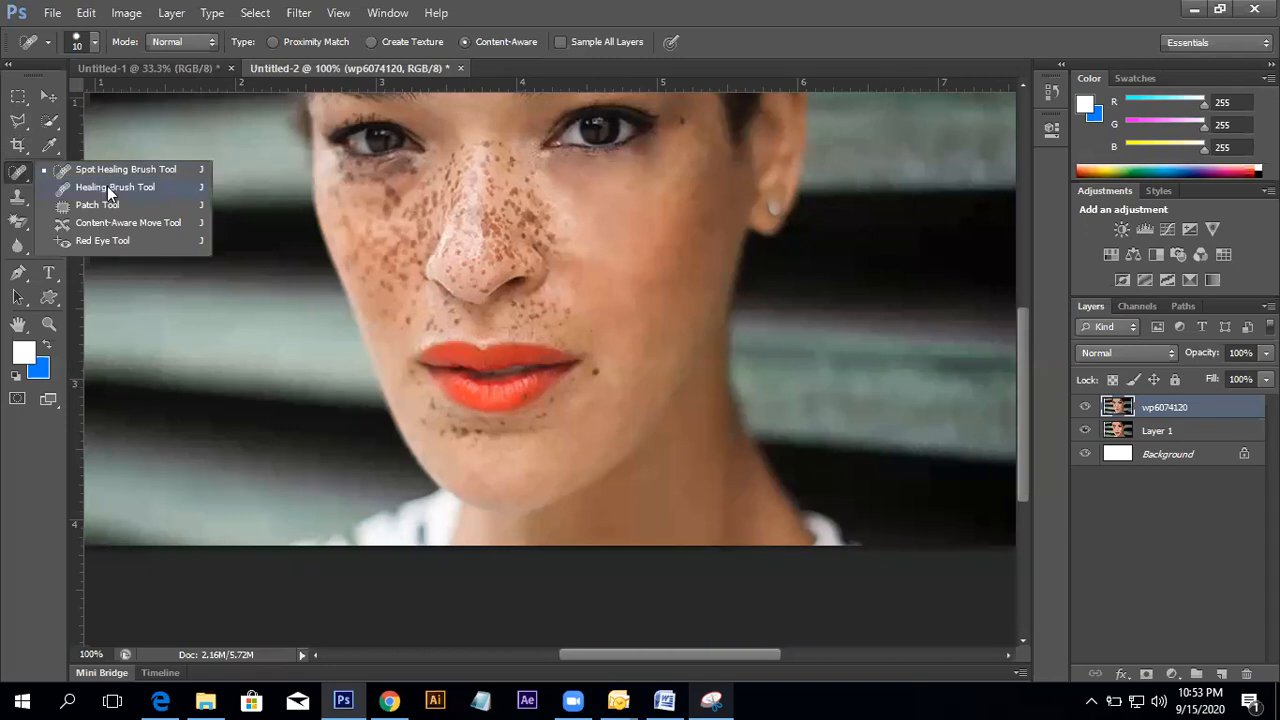
{"action": "left_click", "coordinate": [107, 187]}
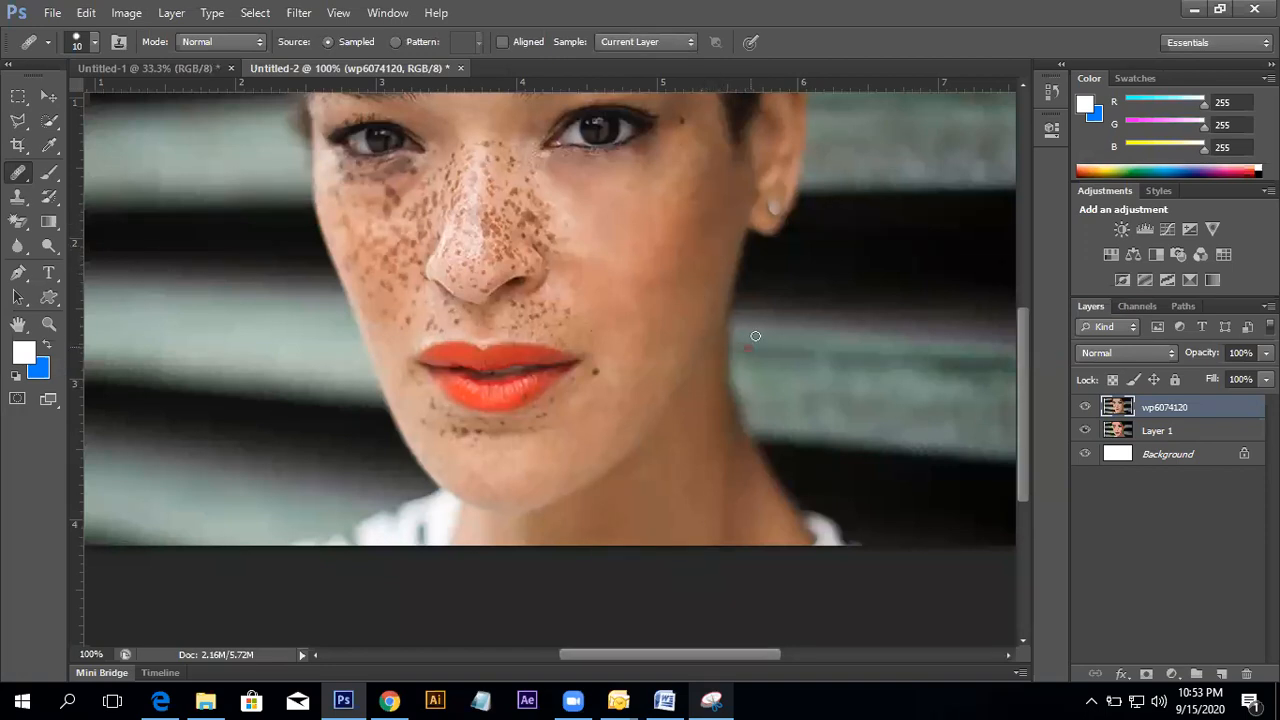
{"action": "right_click", "coordinate": [19, 174]}
{"action": "left_click", "coordinate": [110, 171]}
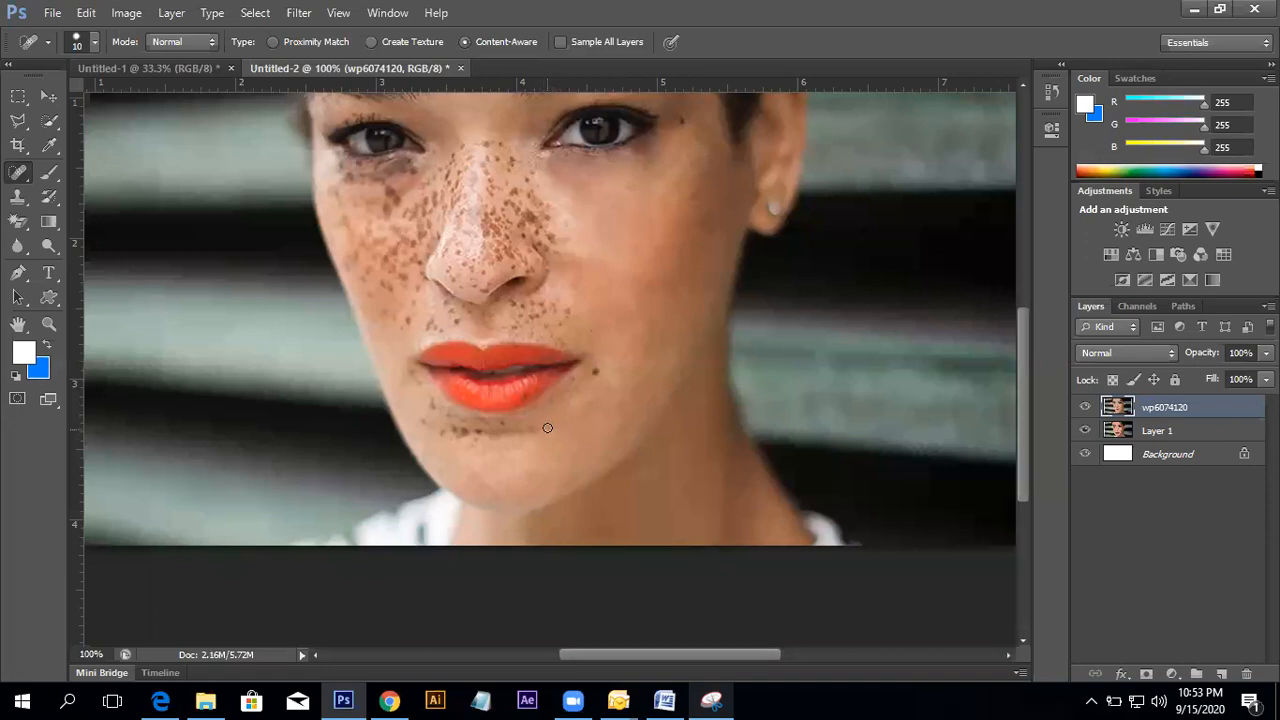
- Remove freckles below the lower lip and around the mouth corners with the Spot Healing Brush
{"action": "left_click", "coordinate": [560, 398]}
{"action": "left_click", "coordinate": [590, 408]}
{"action": "left_click_drag", "start_coordinate": [442, 440], "coordinate": [436, 431]}
{"action": "left_click_drag", "start_coordinate": [397, 420], "coordinate": [398, 405]}
{"action": "left_click", "coordinate": [428, 396]}
{"action": "left_click", "coordinate": [467, 430]}
{"action": "left_click", "coordinate": [545, 428], "text": "alt"}
{"action": "left_click", "coordinate": [535, 262]}
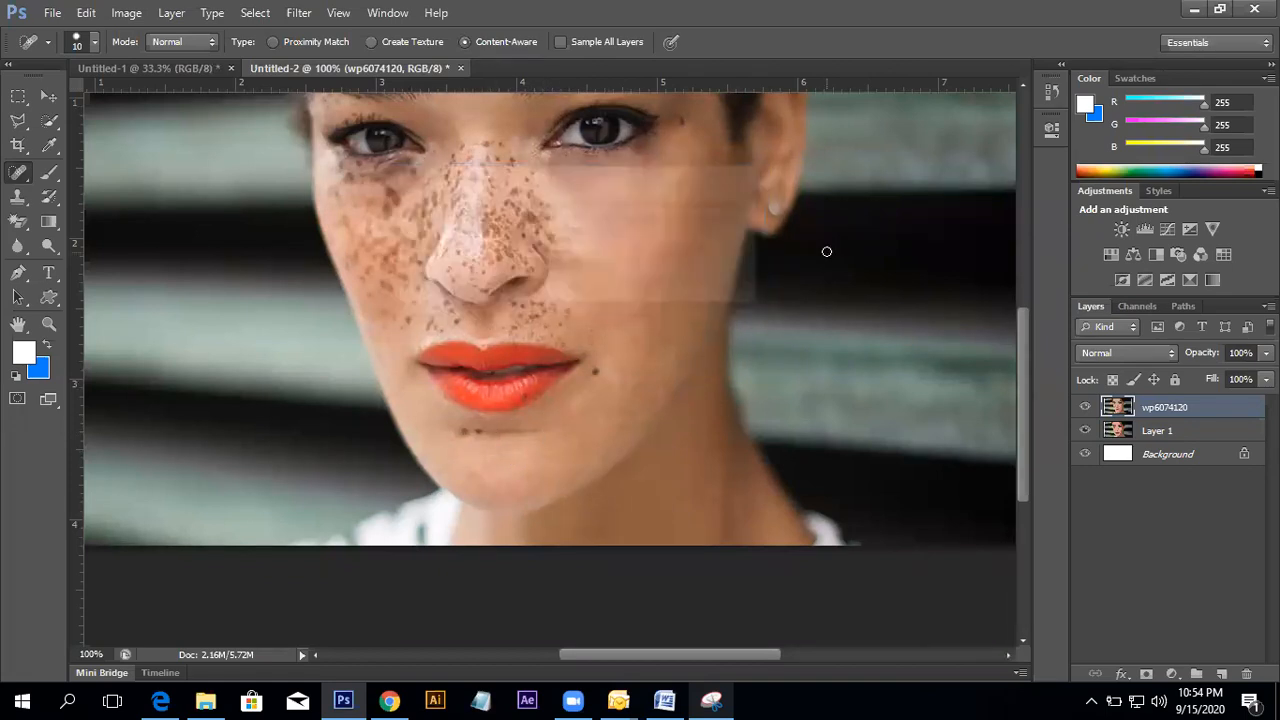
- Heal the remaining dark spots below the lower lip with the Healing Brush, sampling clean chin skin
{"action": "left_click", "coordinate": [19, 199]}
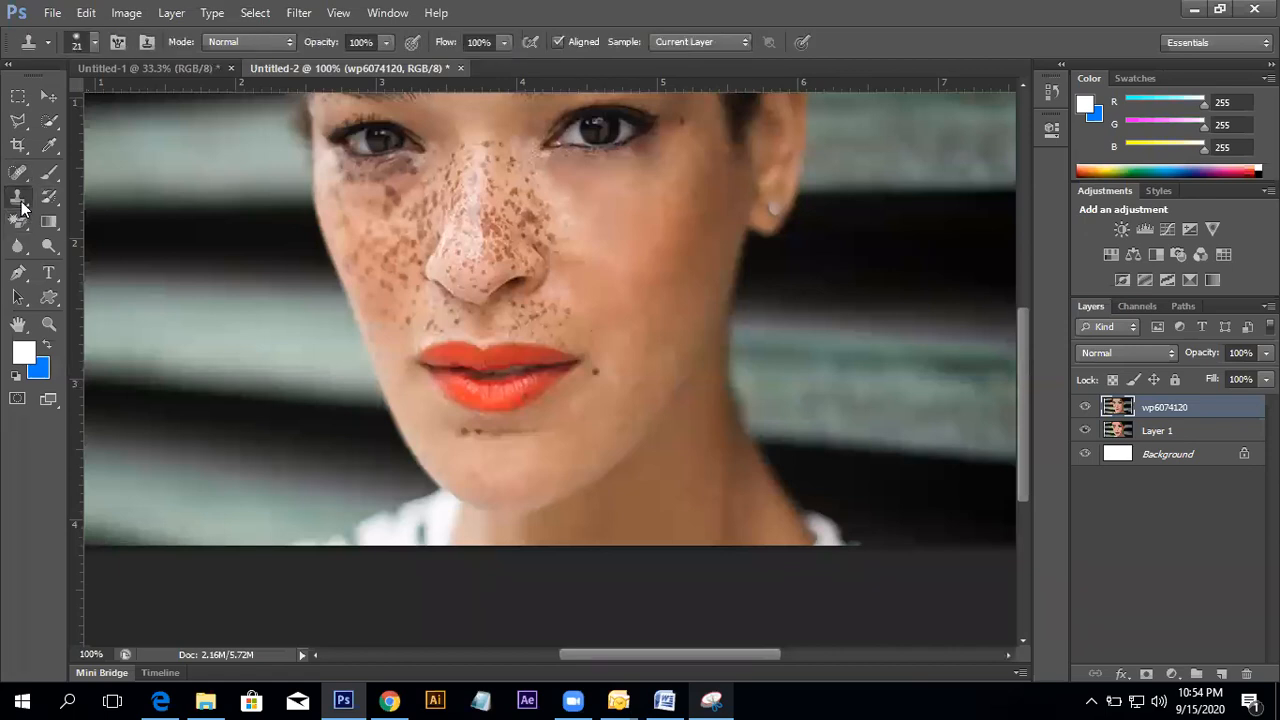
{"action": "right_click", "coordinate": [20, 200]}
{"action": "left_click", "coordinate": [20, 175]}
{"action": "right_click", "coordinate": [24, 181]}
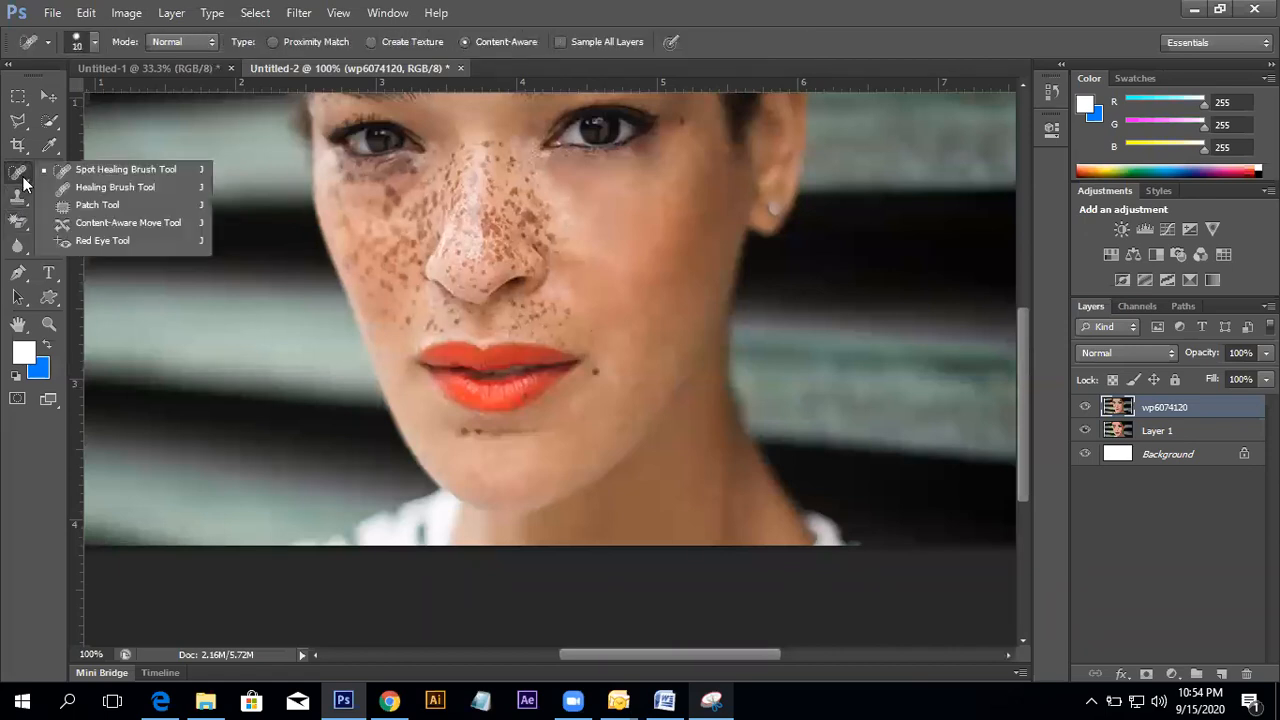
{"action": "left_click", "coordinate": [97, 188]}
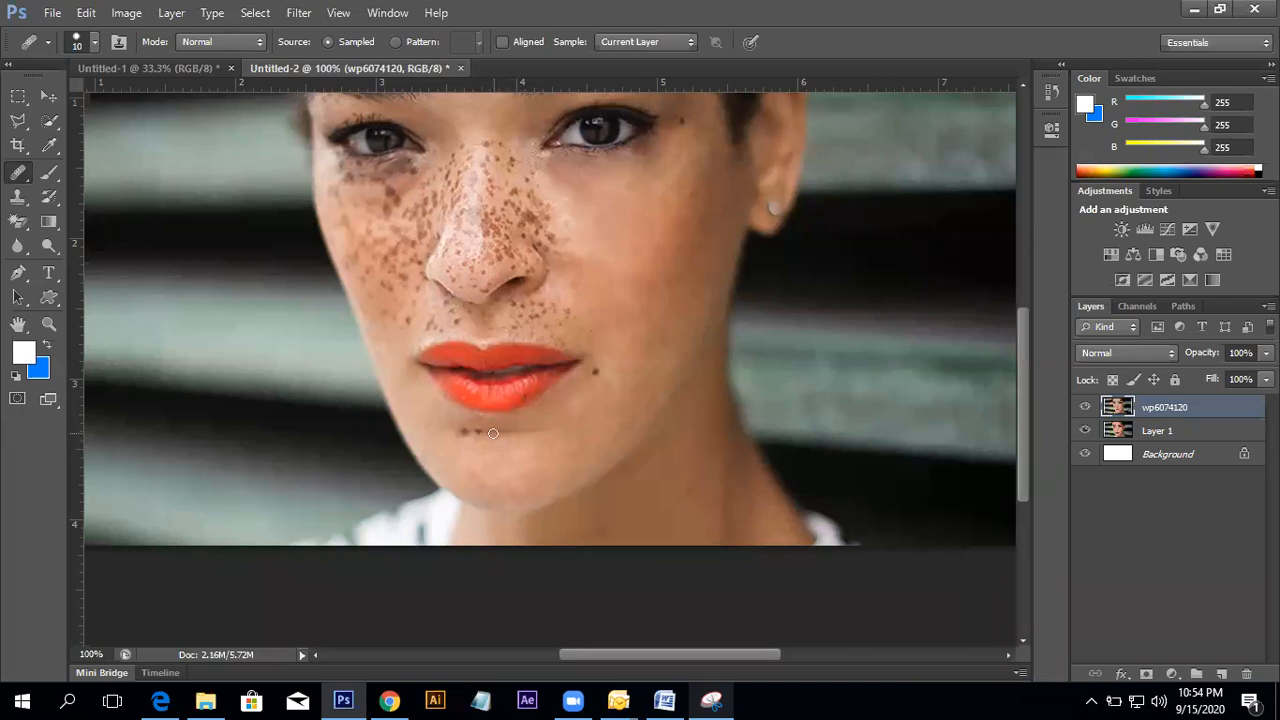
{"action": "left_click", "coordinate": [445, 444]}
{"action": "left_click_drag", "start_coordinate": [476, 472], "coordinate": [460, 474]}
{"action": "left_click", "coordinate": [449, 460], "text": "alt"}
{"action": "key", "text": "bracketright"}
{"action": "key", "text": "bracketright"}
{"action": "key", "text": "bracketright"}
{"action": "left_click", "coordinate": [503, 485], "text": "alt"}
{"action": "key", "text": "bracketleft"}
{"action": "key", "text": "bracketleft"}
{"action": "key", "text": "bracketleft"}
{"action": "key", "text": "bracketleft"}
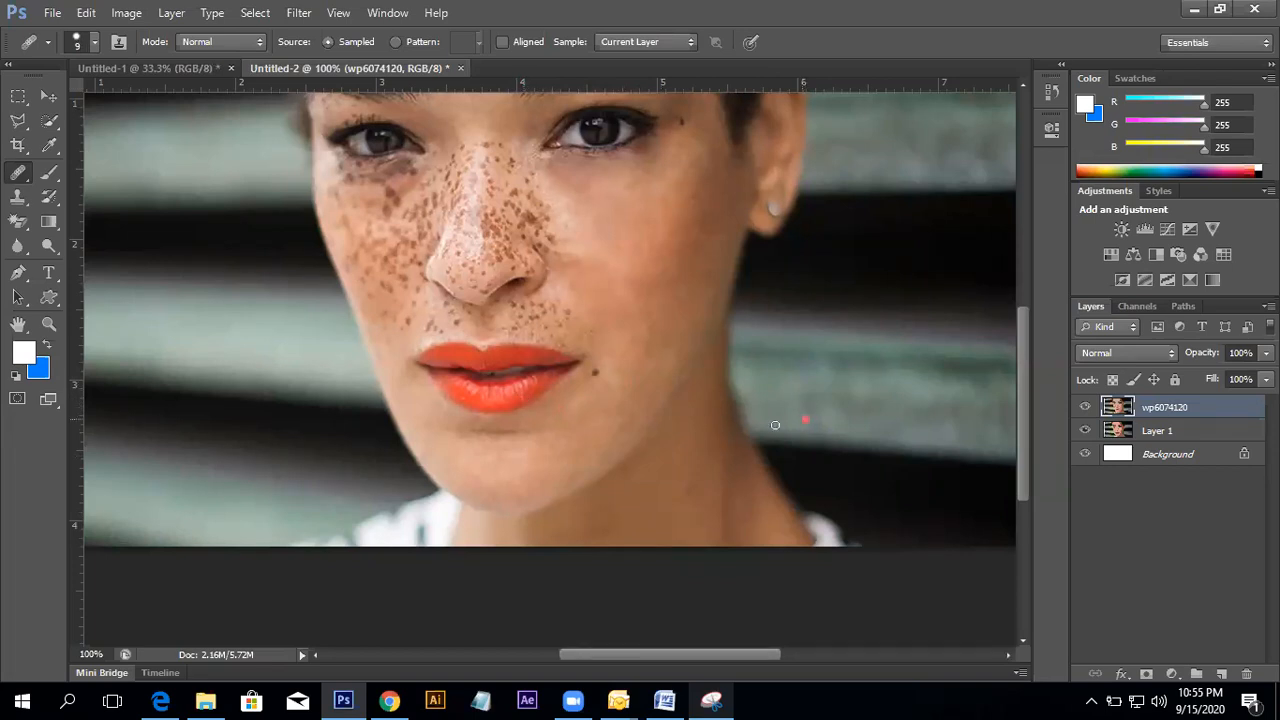
{"action": "right_click", "coordinate": [22, 180]}
{"action": "left_click", "coordinate": [96, 191]}
{"action": "left_click", "coordinate": [516, 402], "text": "alt"}
{"action": "right_click", "coordinate": [22, 172]}
{"action": "left_click", "coordinate": [92, 173]}
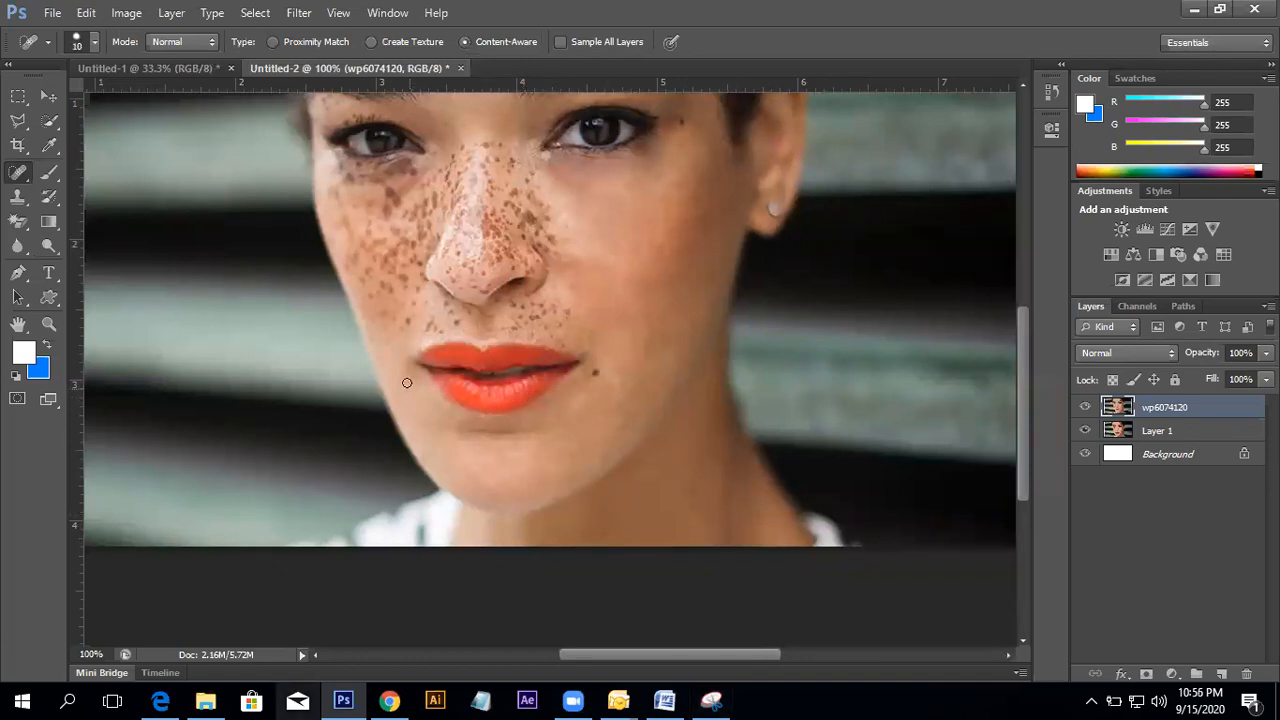
{"action": "left_click_drag", "start_coordinate": [407, 384], "coordinate": [414, 462]}
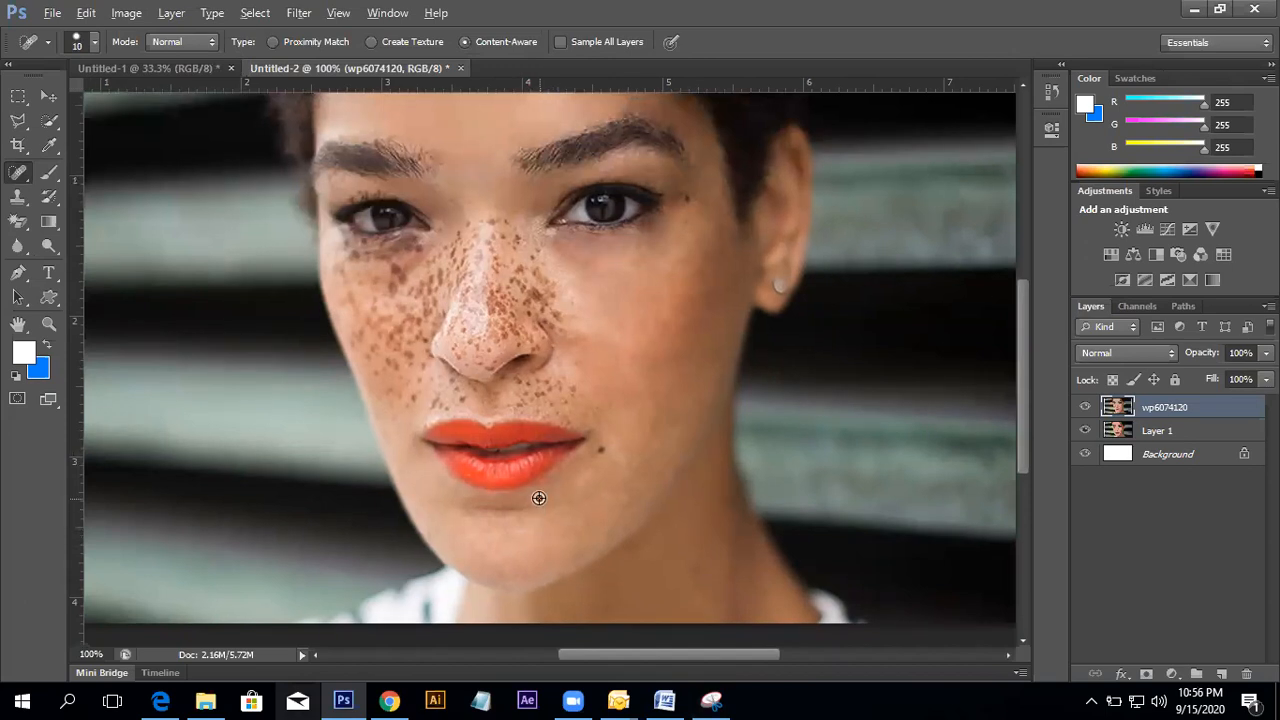
- Toggle the wp6074120 layer's visibility to compare the retouched face with the original
{"action": "right_click", "coordinate": [27, 172]}
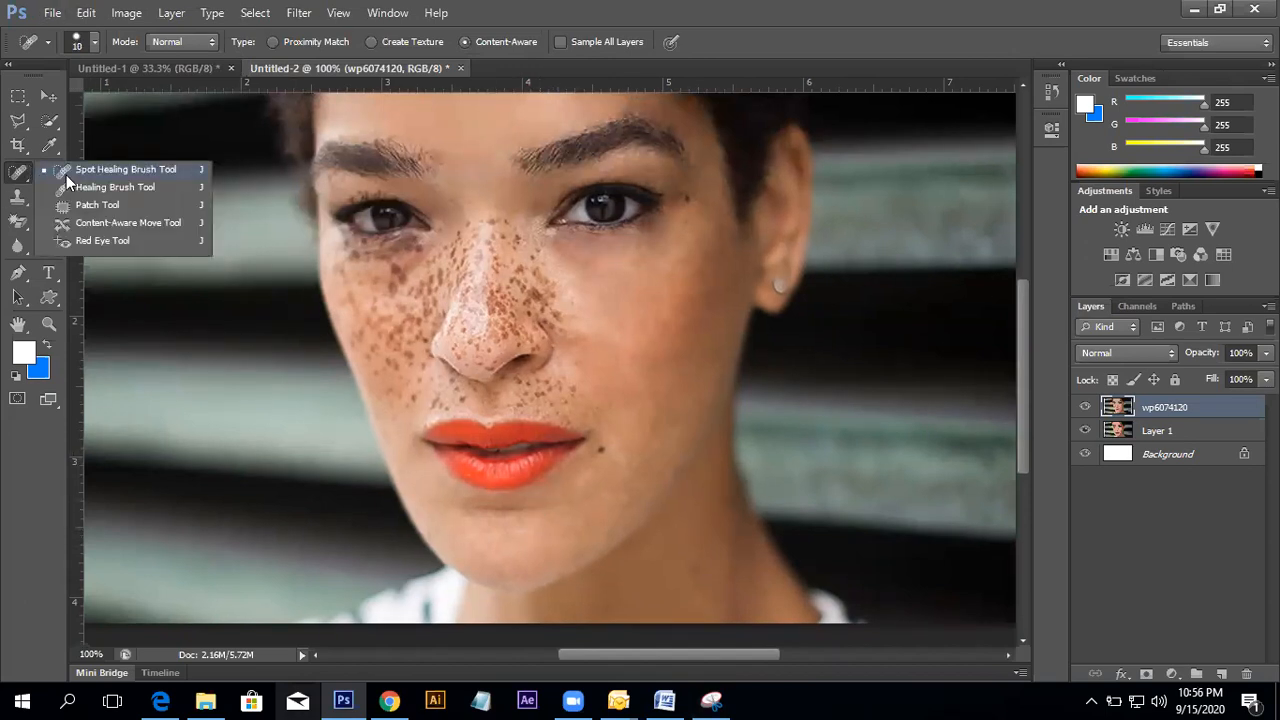
{"action": "left_click", "coordinate": [125, 189]}
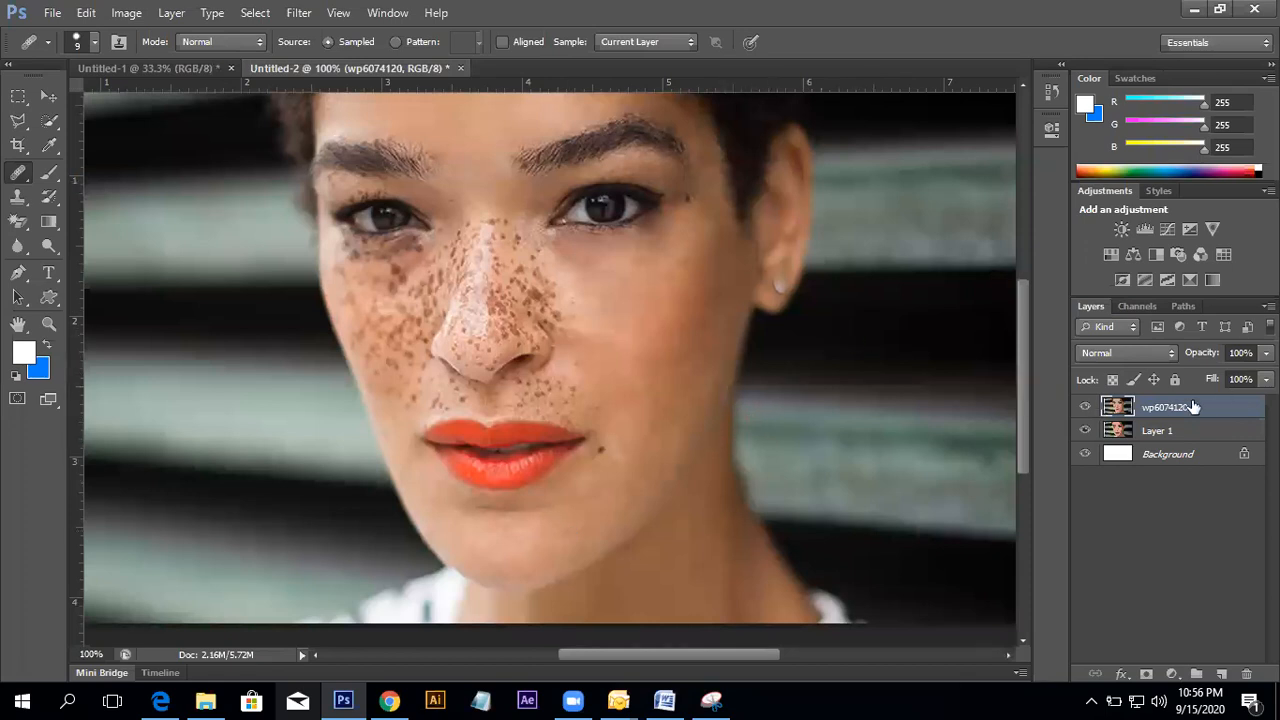
{"action": "left_click", "coordinate": [1085, 406]}
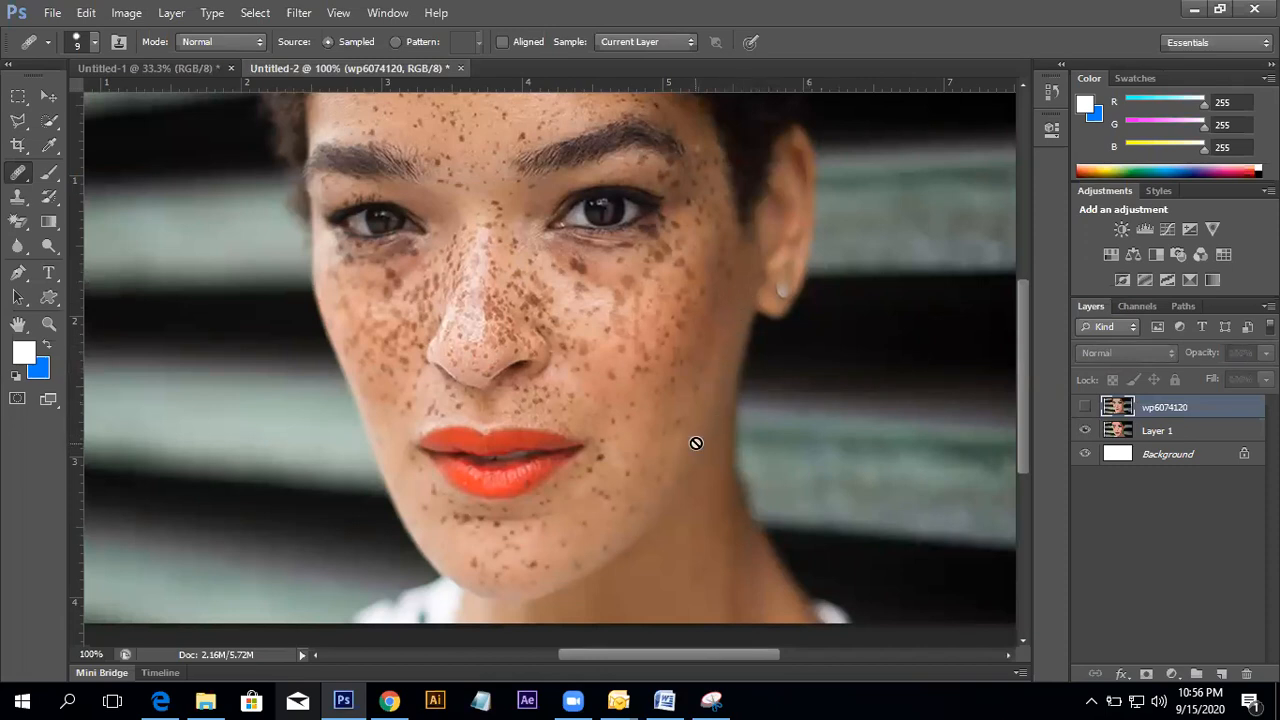
{"action": "left_click", "coordinate": [1084, 407]}
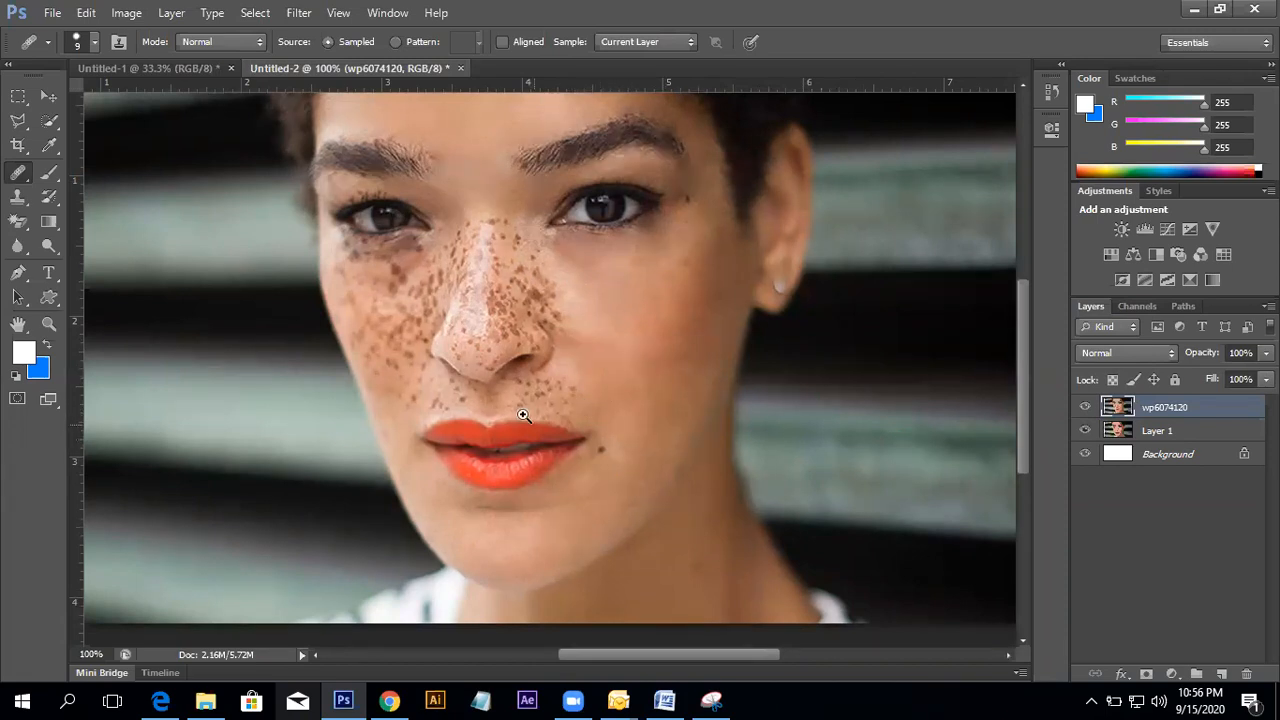
- Remove the freckles on the lower left-hand cheek with the Healing Brush, sampling clean skin nearby
{"action": "scroll", "coordinate": [514, 363], "scroll_direction": "up", "scroll_amount": 4}
{"action": "scroll", "coordinate": [435, 400], "scroll_direction": "down", "scroll_amount": 1}
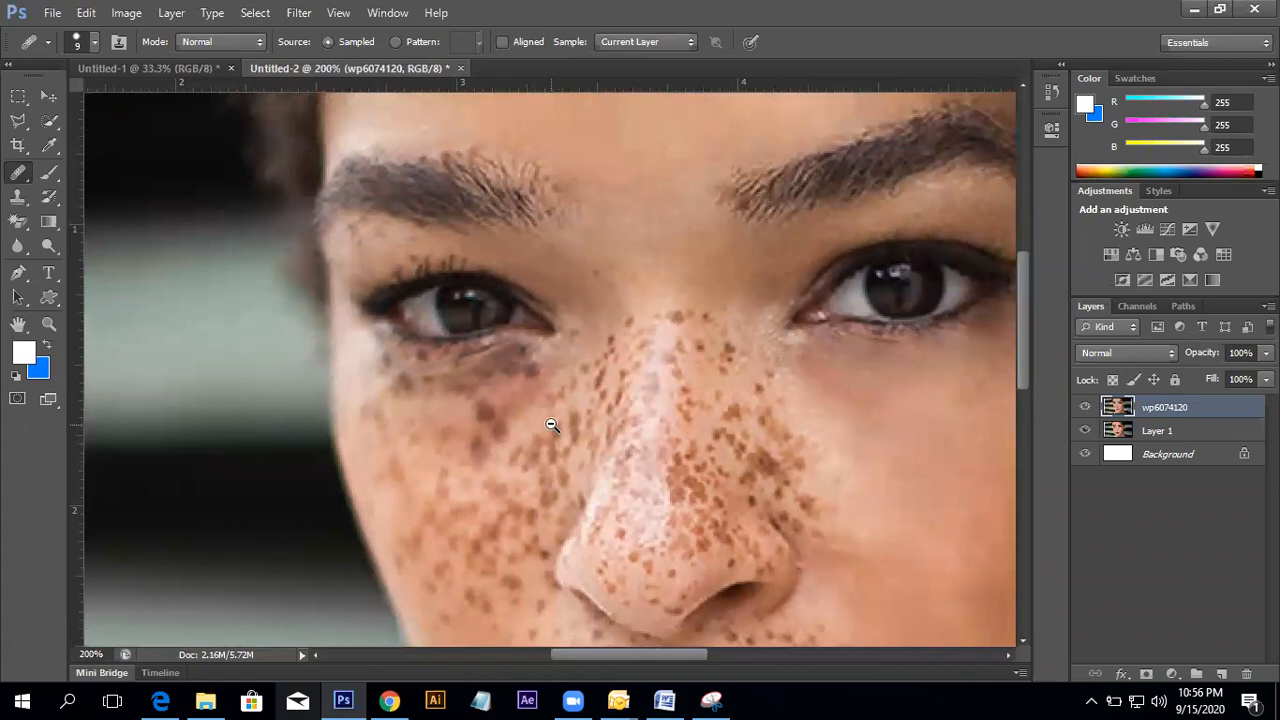
{"action": "right_click", "coordinate": [20, 172]}
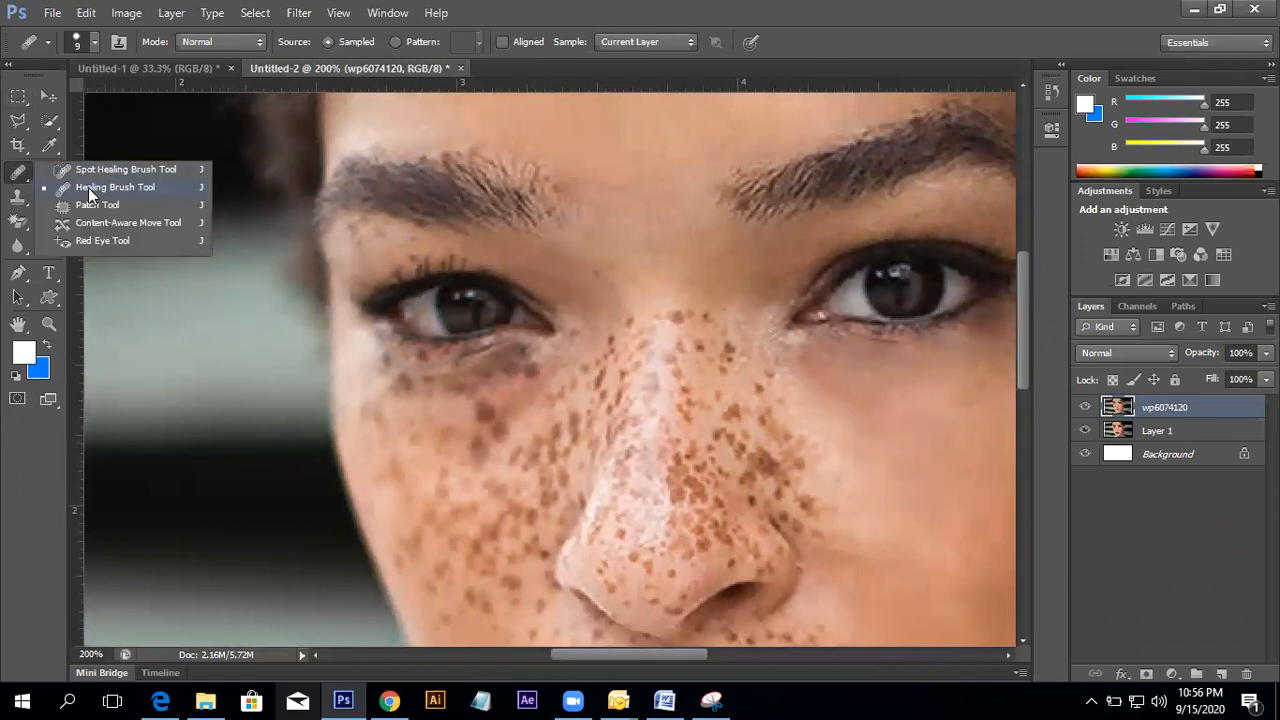
{"action": "left_click", "coordinate": [88, 187]}
{"action": "left_click_drag", "start_coordinate": [494, 277], "coordinate": [418, 111]}
{"action": "right_click", "coordinate": [22, 175]}
{"action": "left_click", "coordinate": [120, 187]}
{"action": "scroll", "coordinate": [452, 331], "scroll_direction": "down", "scroll_amount": 2}
{"action": "scroll", "coordinate": [452, 331], "scroll_direction": "up", "scroll_amount": 1}
{"action": "scroll", "coordinate": [686, 451], "scroll_direction": "up", "scroll_amount": 1}
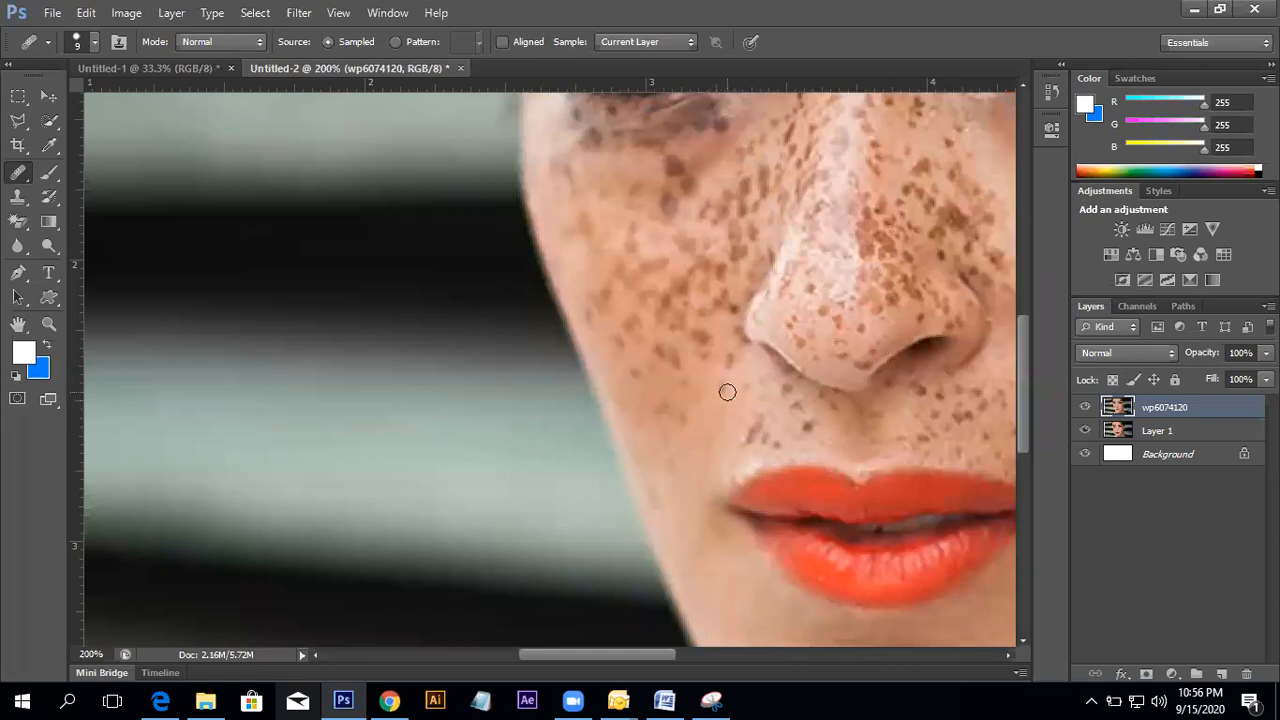
{"action": "left_click", "coordinate": [694, 423], "text": "alt"}
{"action": "left_click", "coordinate": [696, 394]}
{"action": "left_click_drag", "start_coordinate": [609, 346], "coordinate": [646, 406]}
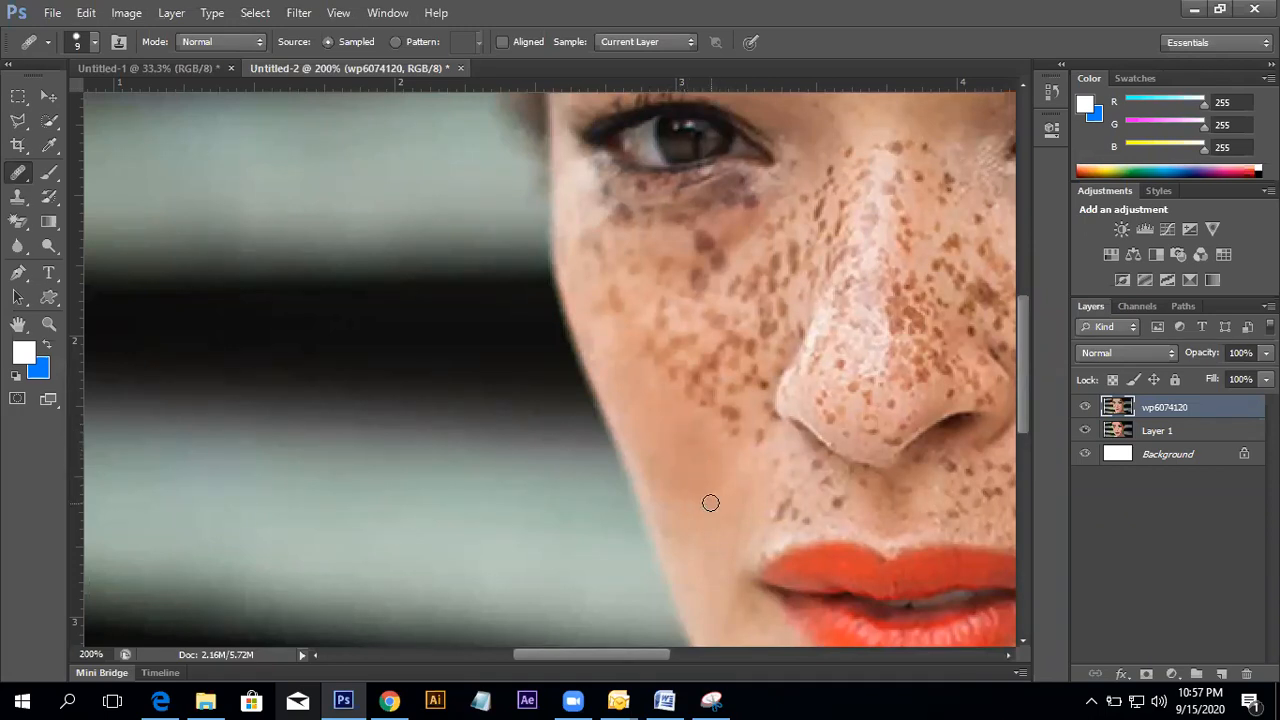
{"action": "left_click_drag", "start_coordinate": [731, 439], "coordinate": [703, 509]}
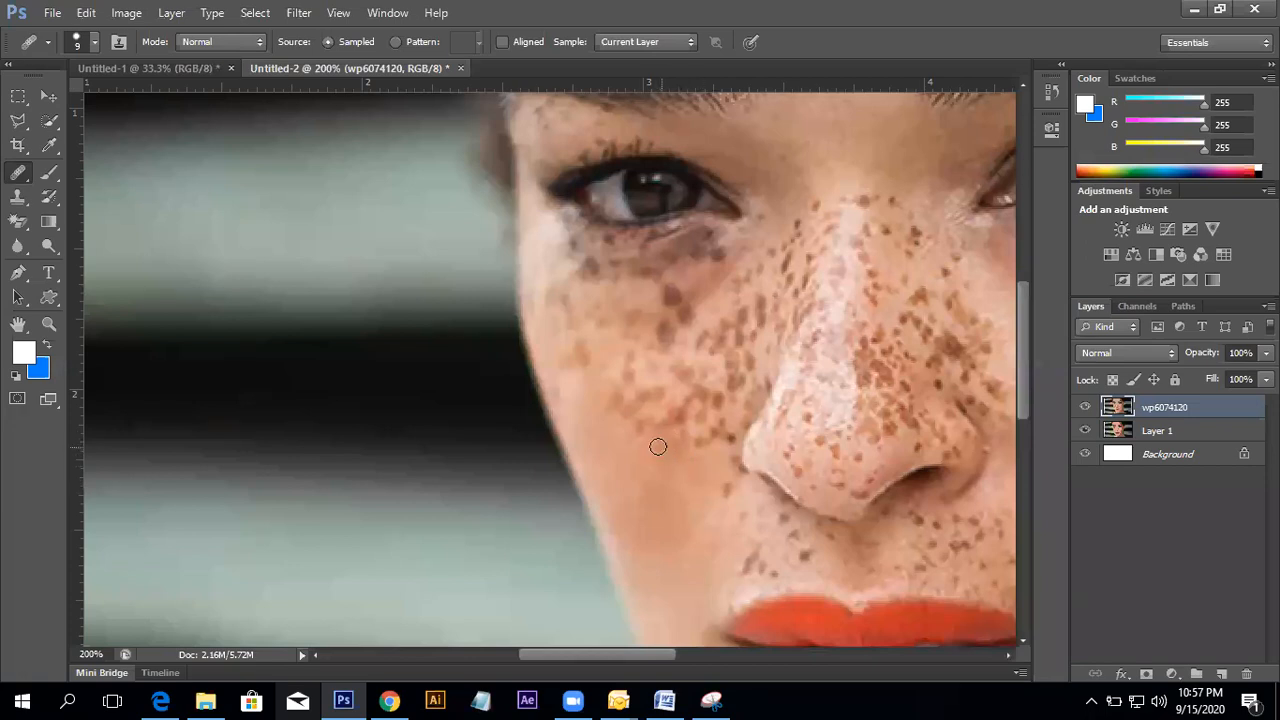
{"action": "scroll", "coordinate": [639, 424], "scroll_direction": "up", "scroll_amount": 3}
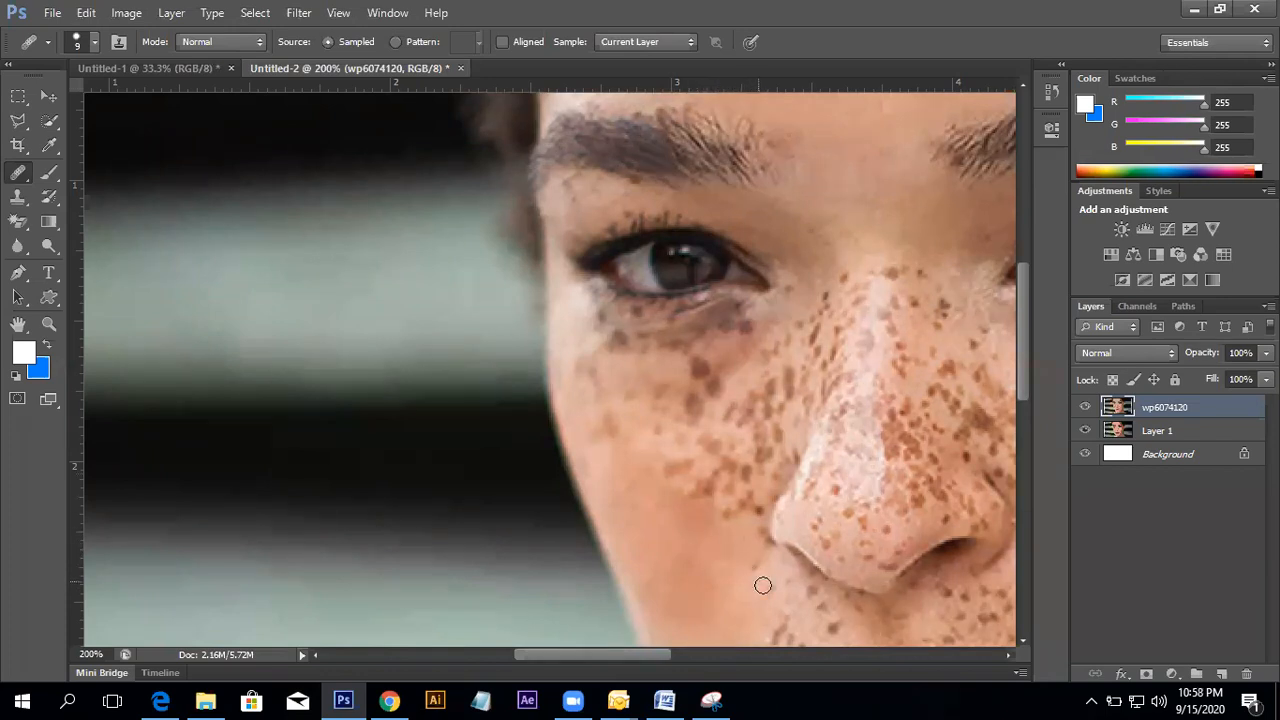
- Remove the freckles above both halves of the upper lip with the Healing Brush, using sizes 9 and 30
{"action": "left_click_drag", "start_coordinate": [757, 583], "coordinate": [643, 463]}
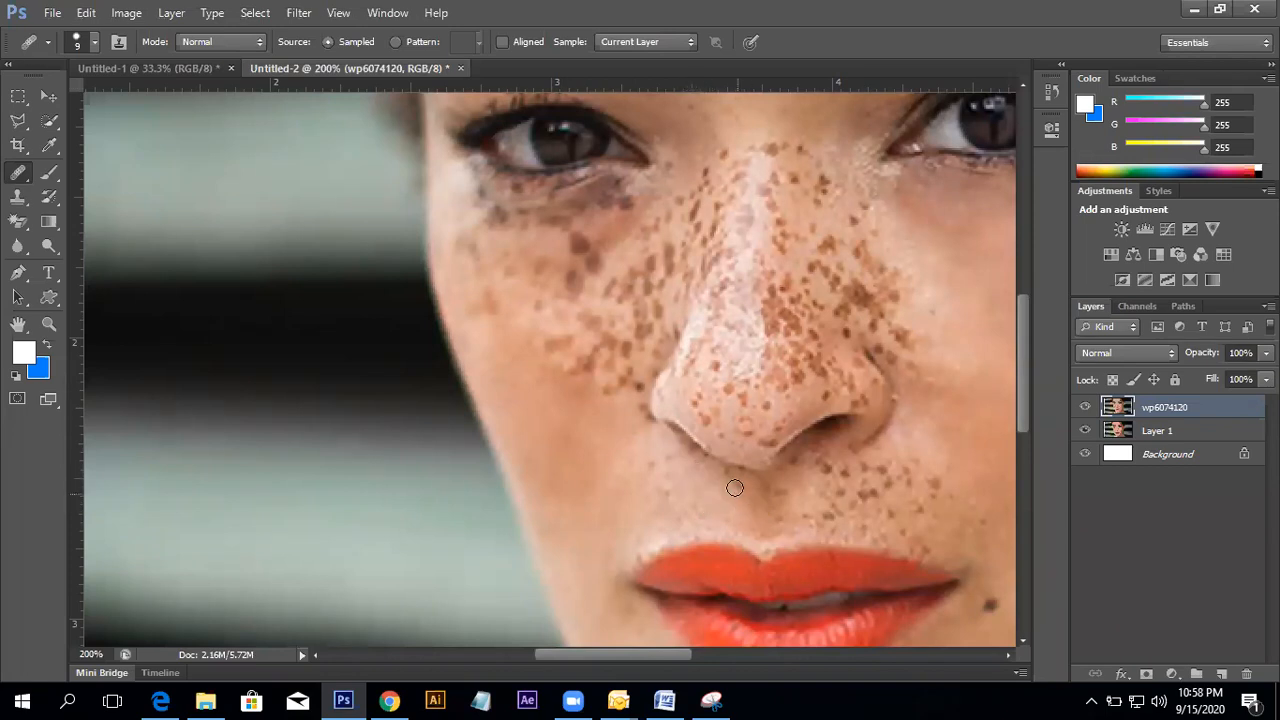
{"action": "left_click_drag", "start_coordinate": [811, 517], "coordinate": [517, 486]}
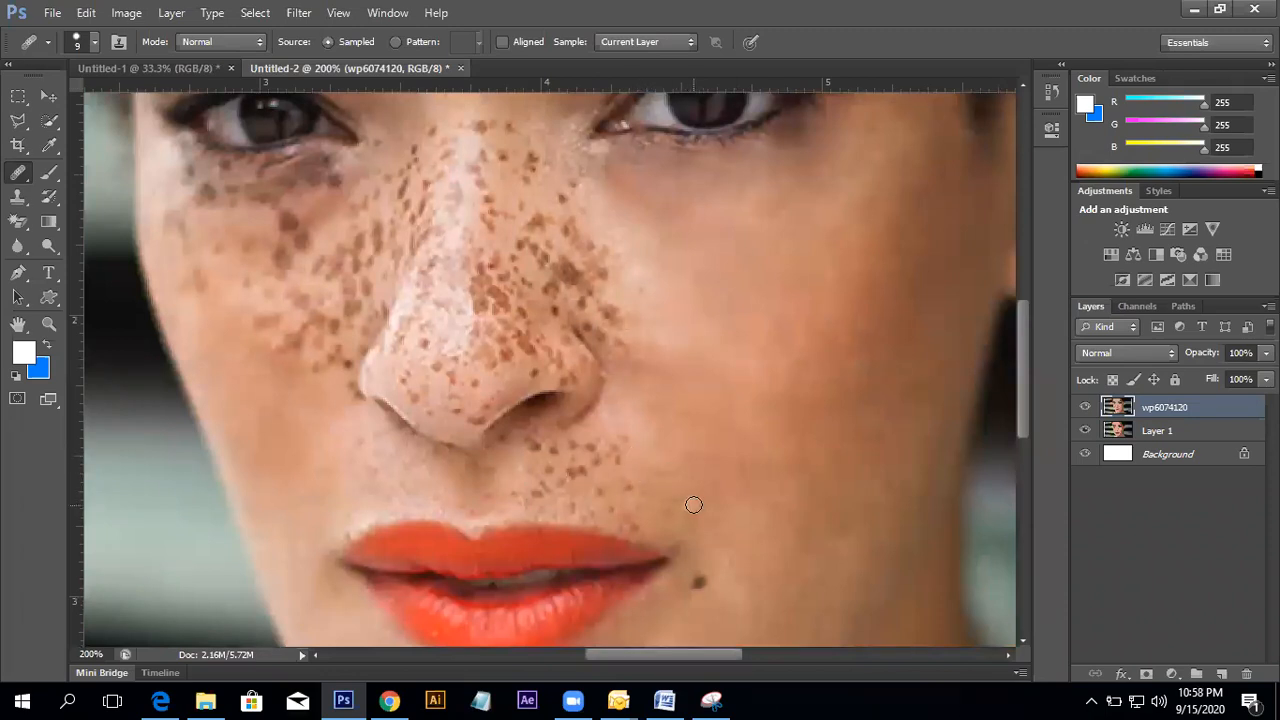
{"action": "key", "text": "bracketright"}
{"action": "key", "text": "bracketright"}
{"action": "key", "text": "bracketright"}
{"action": "key", "text": "bracketright"}
{"action": "key", "text": "bracketright"}
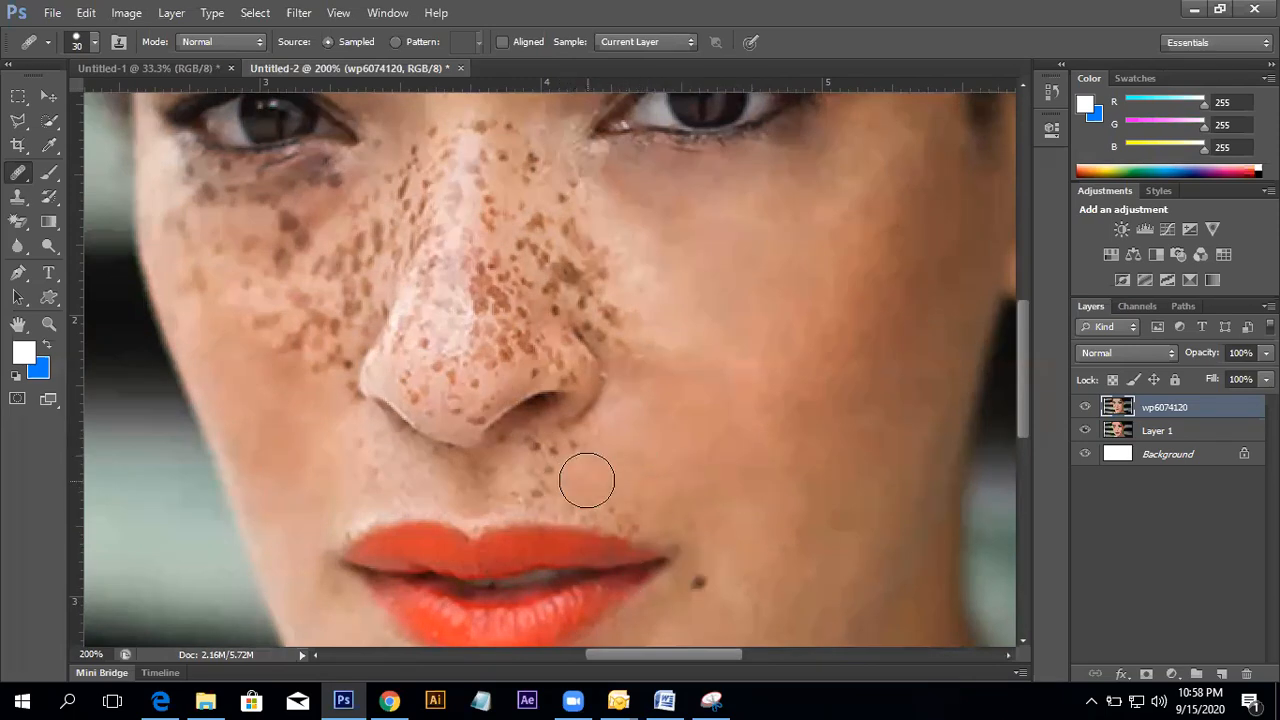
{"action": "key", "text": "bracketleft"}
{"action": "key", "text": "bracketleft"}
{"action": "key", "text": "bracketleft"}
{"action": "key", "text": "bracketleft"}
{"action": "key", "text": "bracketleft"}
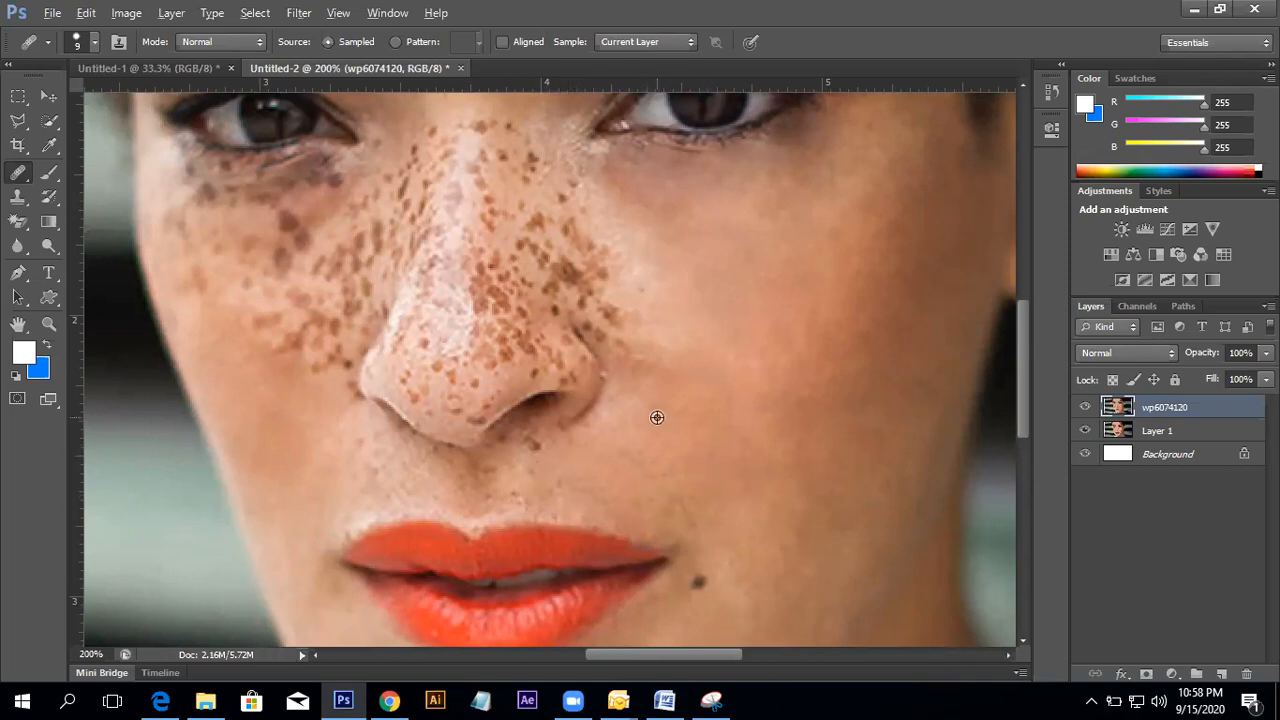
- Smooth the skin of the right-hand cheek with the Healing Brush at size 25
{"action": "key", "text": "bracketright"}
{"action": "key", "text": "bracketright"}
{"action": "key", "text": "bracketright"}
{"action": "key", "text": "bracketright"}
{"action": "left_click", "coordinate": [876, 472]}
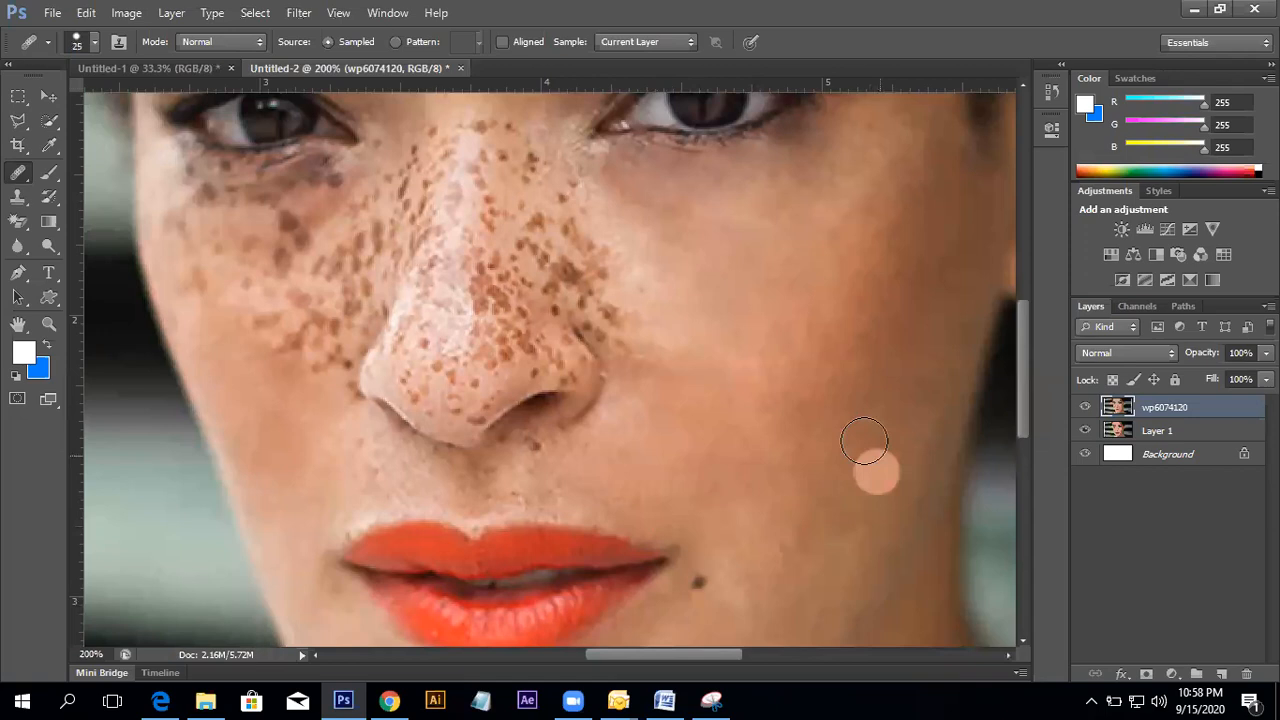
{"action": "left_click", "coordinate": [722, 483]}
- Heal the leftover spots under the nose and along the upper lip with a size 10 Healing Brush
{"action": "key", "text": "bracketleft"}
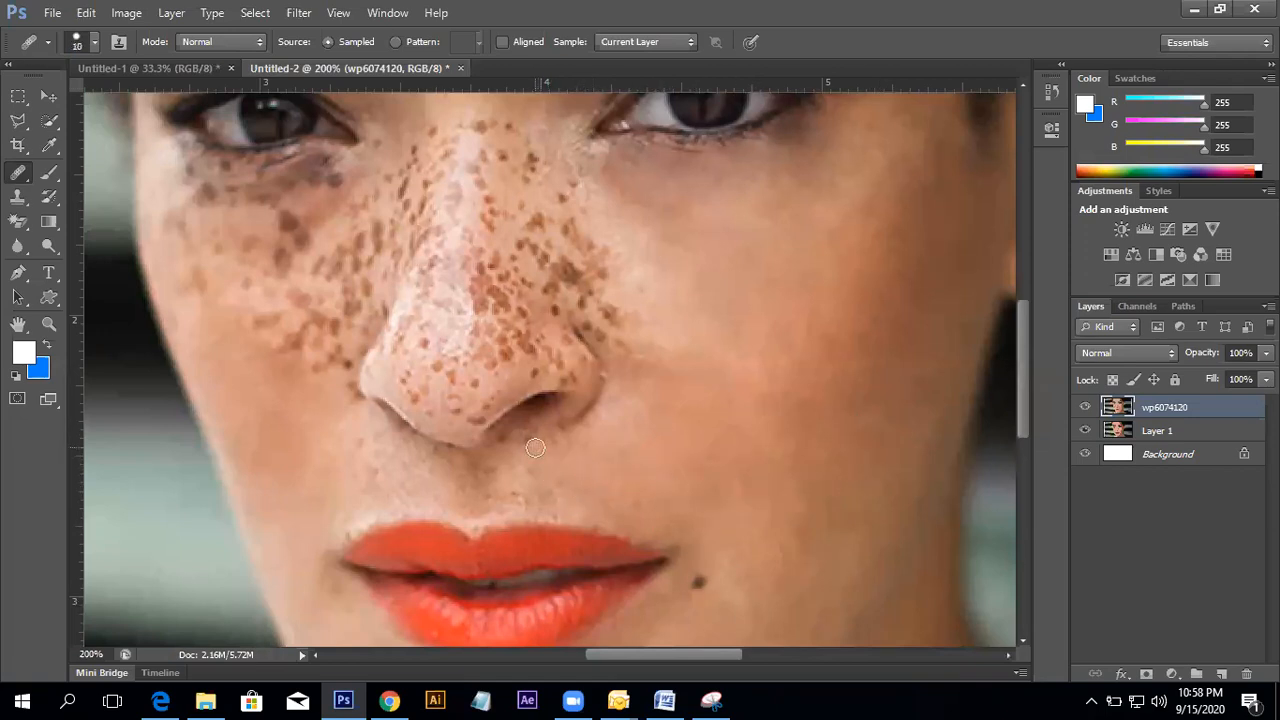
{"action": "left_click", "coordinate": [570, 470], "text": "alt"}
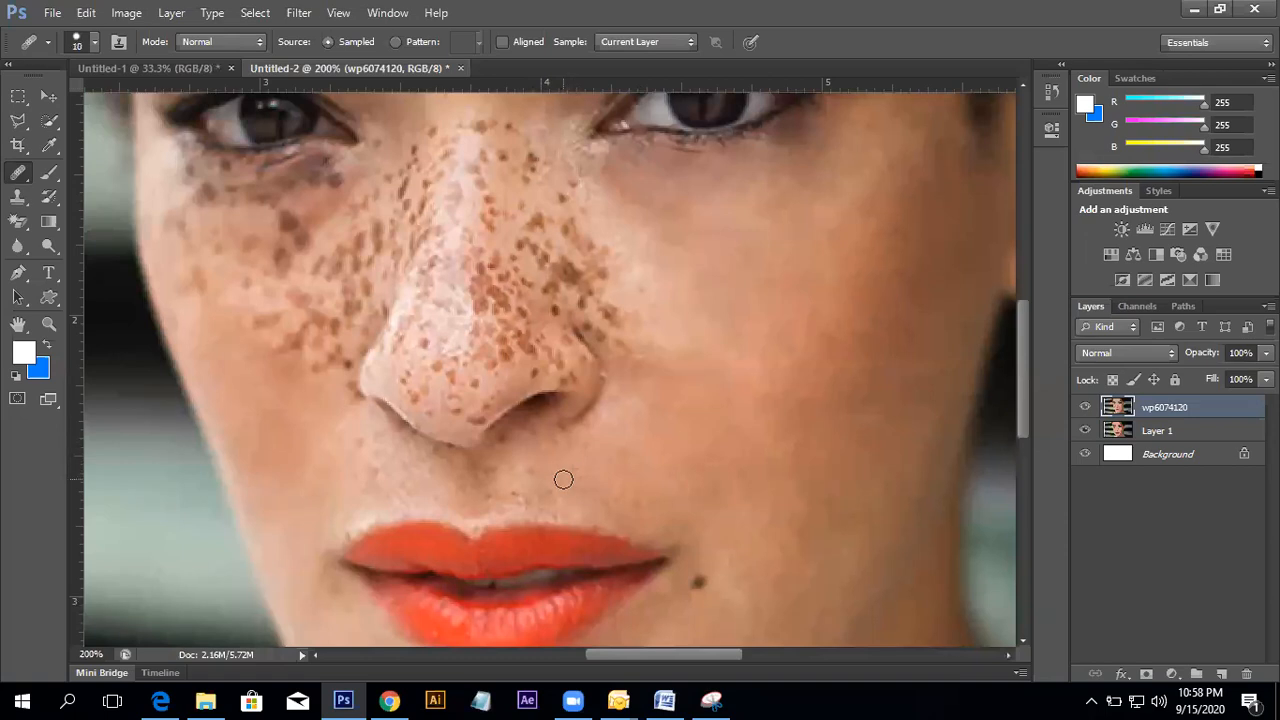
{"action": "left_click", "coordinate": [505, 496], "text": "alt"}
{"action": "left_click_drag", "start_coordinate": [434, 499], "coordinate": [608, 509]}
{"action": "left_click_drag", "start_coordinate": [560, 469], "coordinate": [611, 497]}
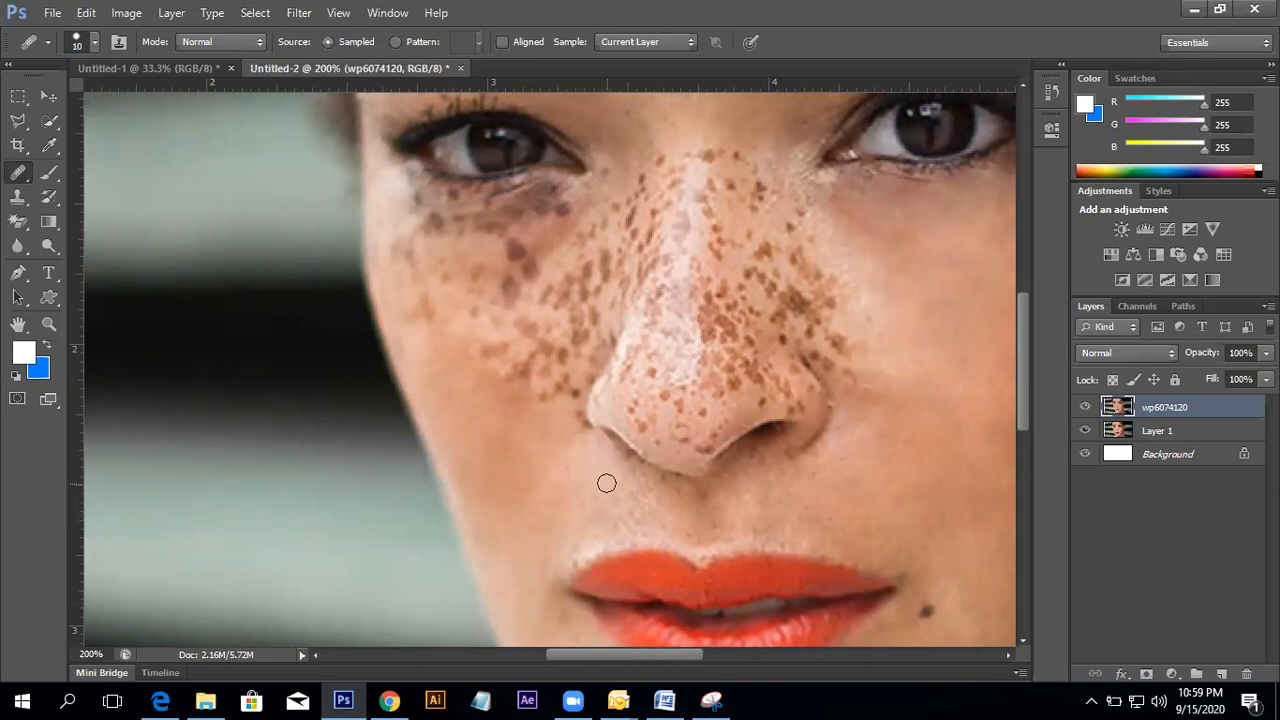
{"action": "mouse_move", "coordinate": [698, 515]}
{"action": "left_mouse_down"}
{"action": "mouse_move", "coordinate": [512, 455]}
{"action": "mouse_move", "coordinate": [551, 517]}
{"action": "left_mouse_up"}
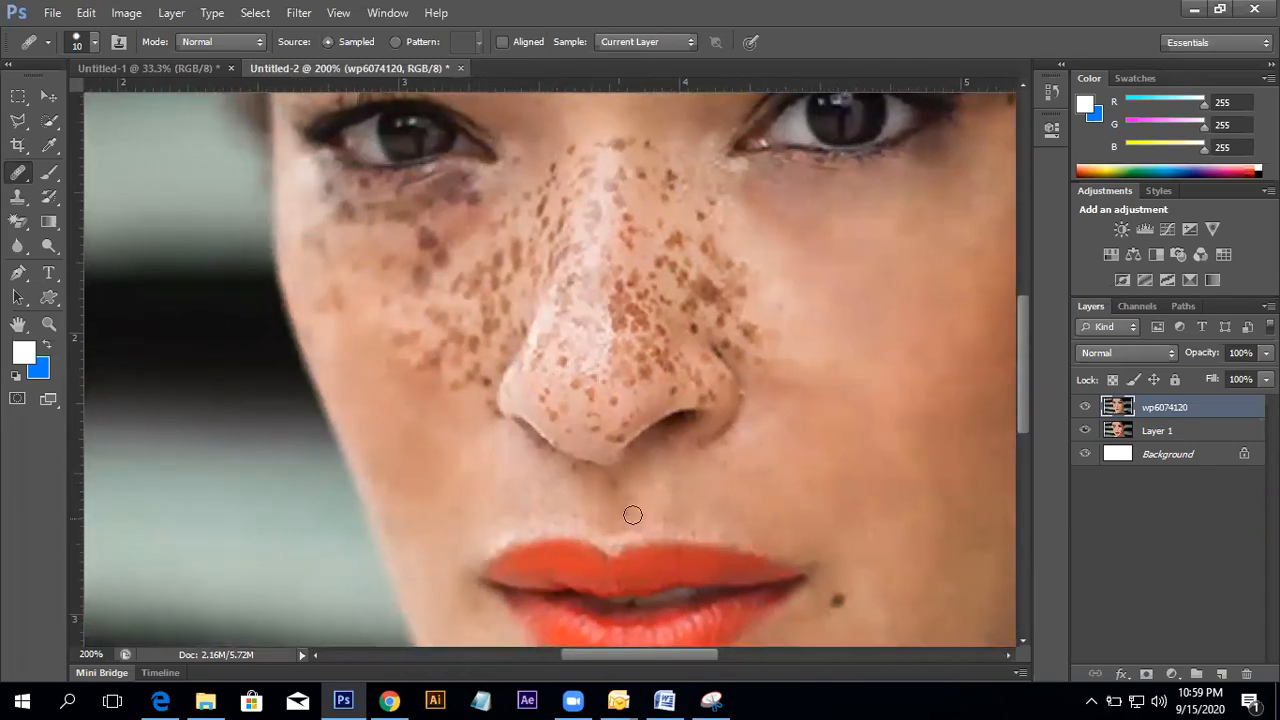
{"action": "left_click_drag", "start_coordinate": [633, 515], "coordinate": [471, 543]}
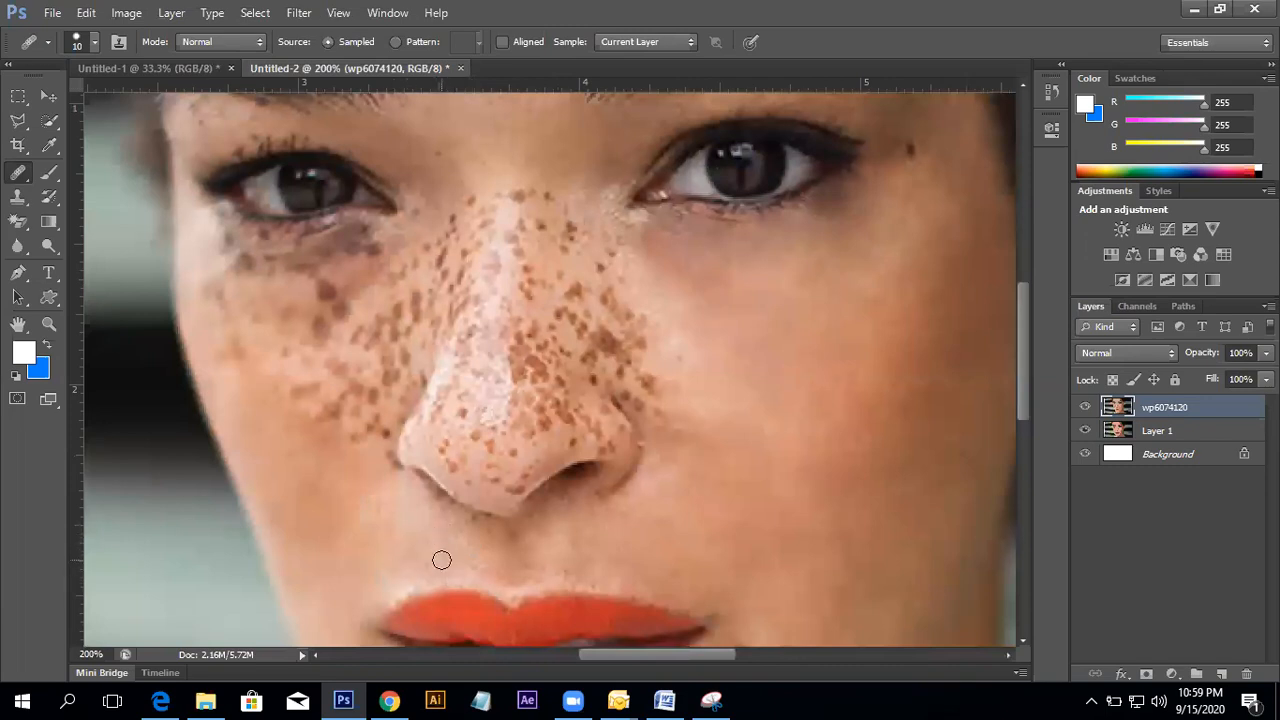
- Remove the freckles across the middle of the left-hand cheek with the Healing Brush at sizes 30 and 15
{"action": "mouse_move", "coordinate": [452, 500]}
{"action": "left_mouse_down"}
{"action": "mouse_move", "coordinate": [411, 503]}
{"action": "mouse_move", "coordinate": [523, 480]}
{"action": "mouse_move", "coordinate": [500, 500]}
{"action": "left_mouse_up"}
{"action": "key", "text": "bracketright"}
{"action": "key", "text": "bracketright"}
{"action": "key", "text": "bracketright"}
{"action": "key", "text": "bracketright"}
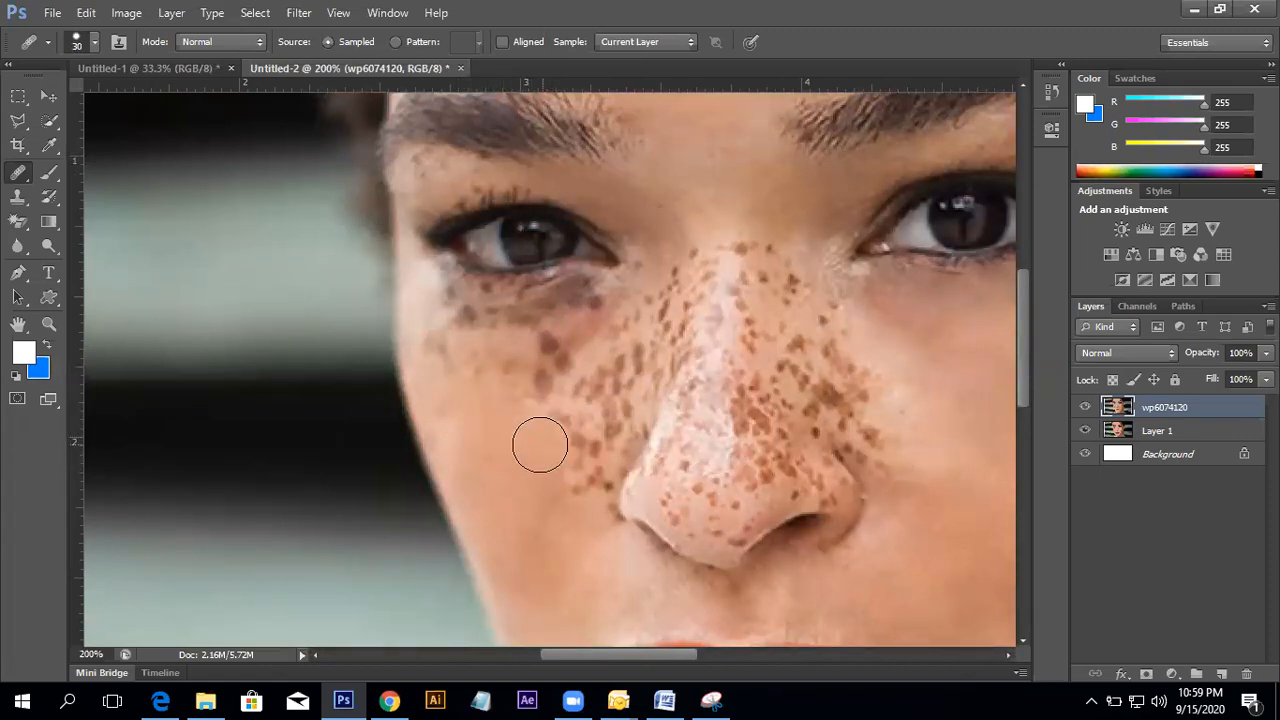
{"action": "key", "text": "bracketleft"}
{"action": "key", "text": "bracketleft"}
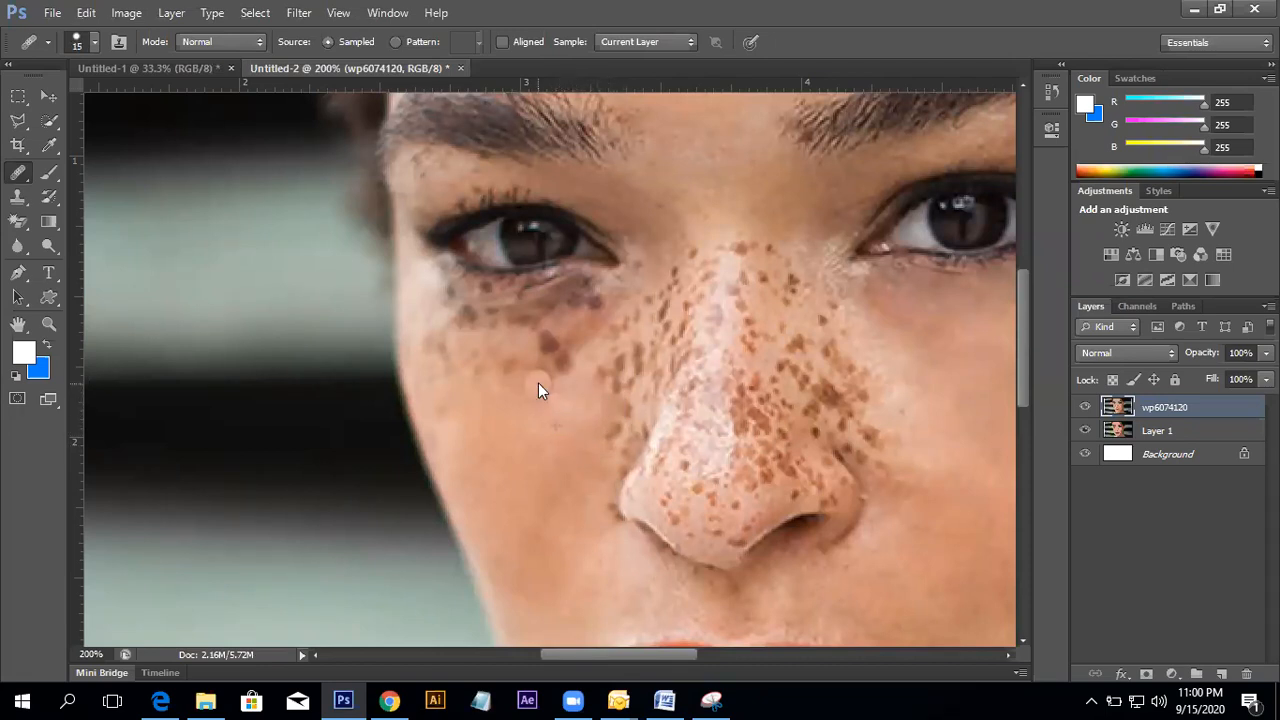
- Remove the large dark spots on the upper left-hand cheek below the eye with the Healing Brush at size 15
{"action": "scroll", "coordinate": [556, 430], "scroll_direction": "down", "scroll_amount": 2}
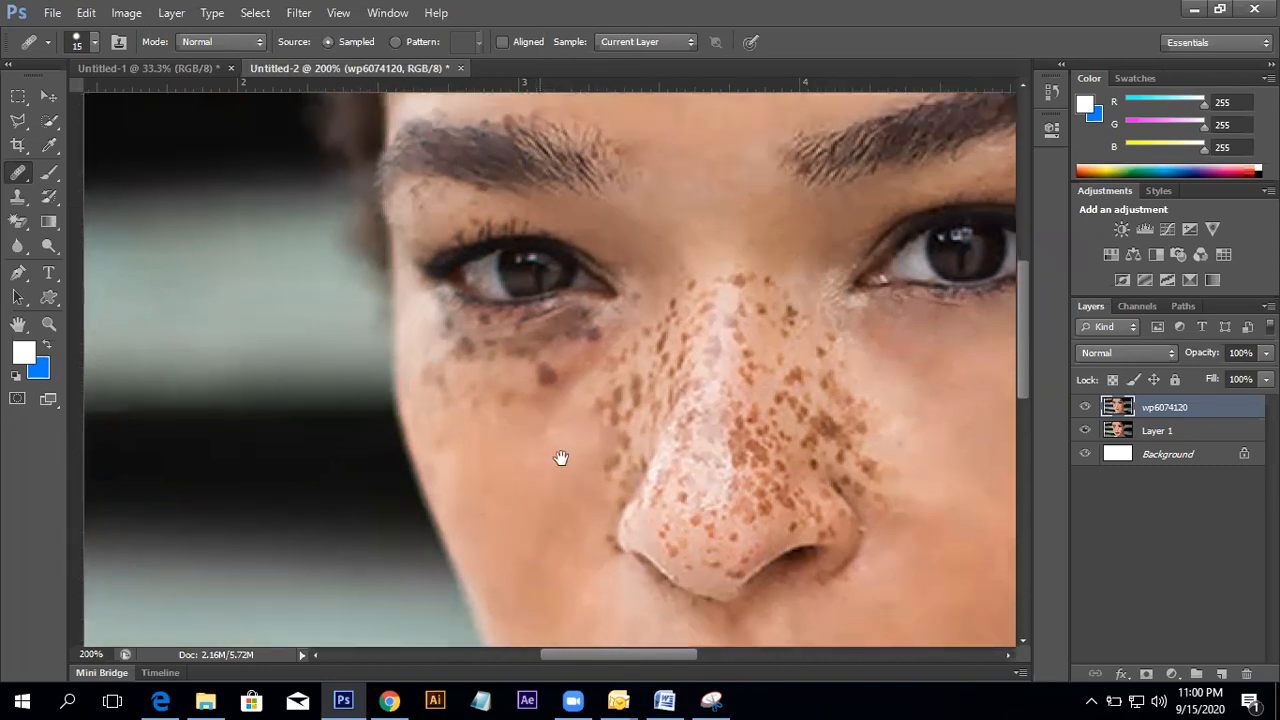
{"action": "left_click_drag", "start_coordinate": [544, 350], "coordinate": [553, 471]}
{"action": "left_click", "coordinate": [553, 447]}
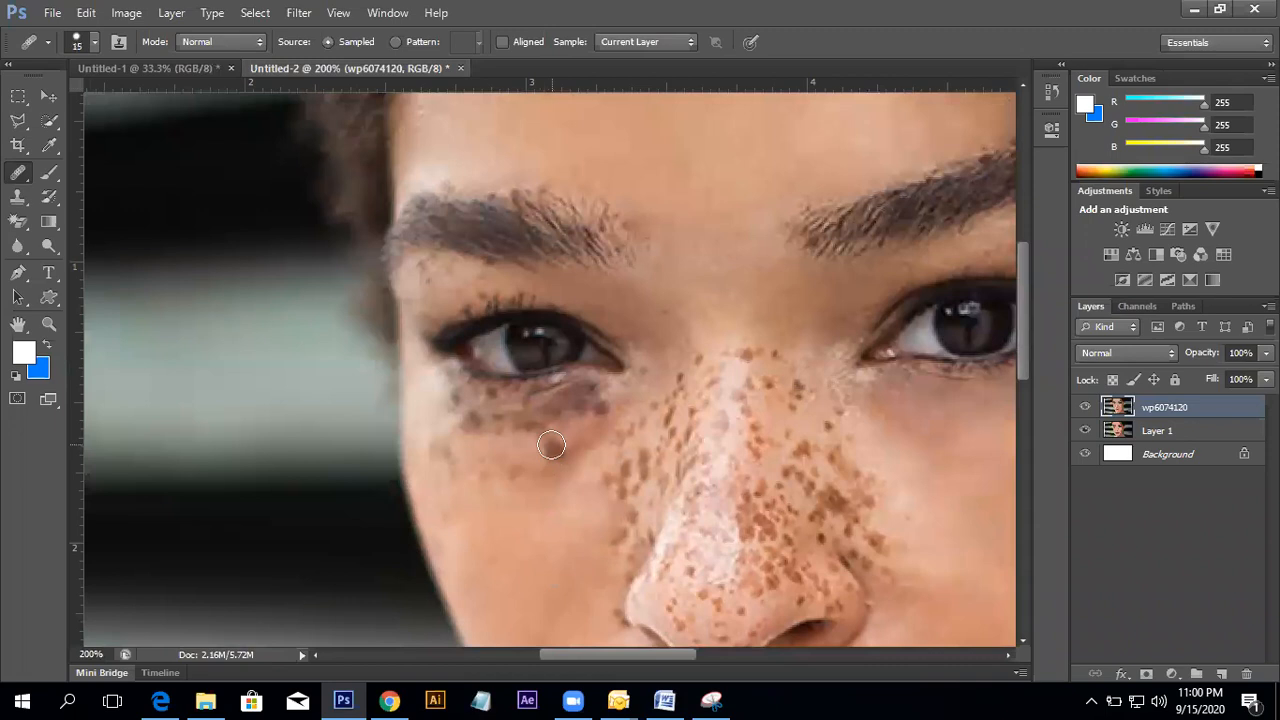
{"action": "left_click", "coordinate": [572, 451]}
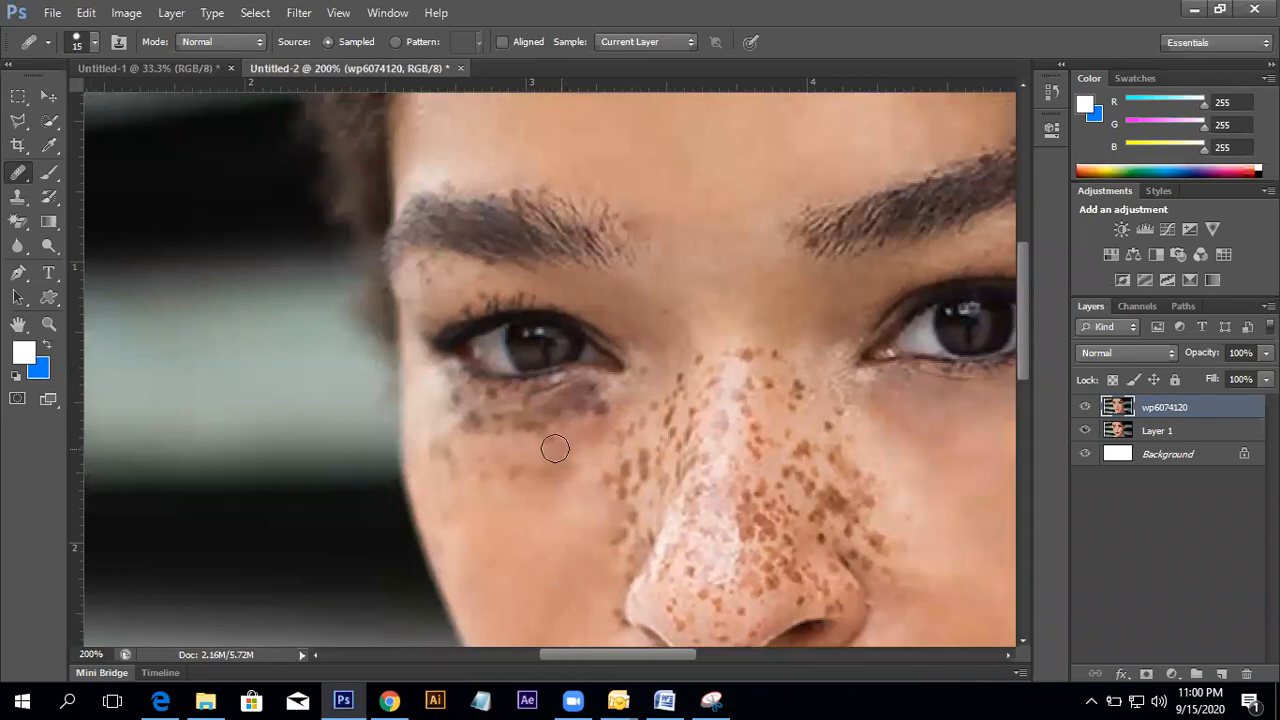
- Remove the small freckles beneath the left-hand eye and its inner corner with the Healing Brush at size 9
{"action": "key", "text": "bracketleft"}
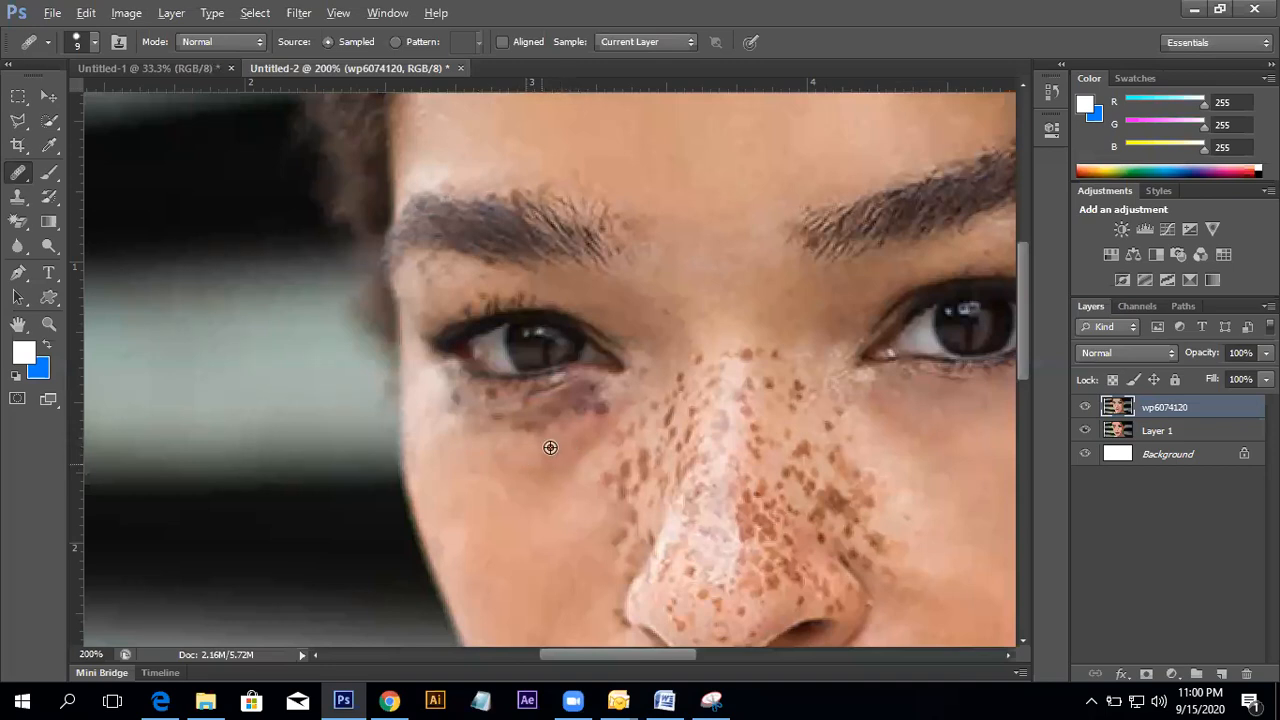
{"action": "left_click_drag", "start_coordinate": [581, 426], "coordinate": [540, 480]}
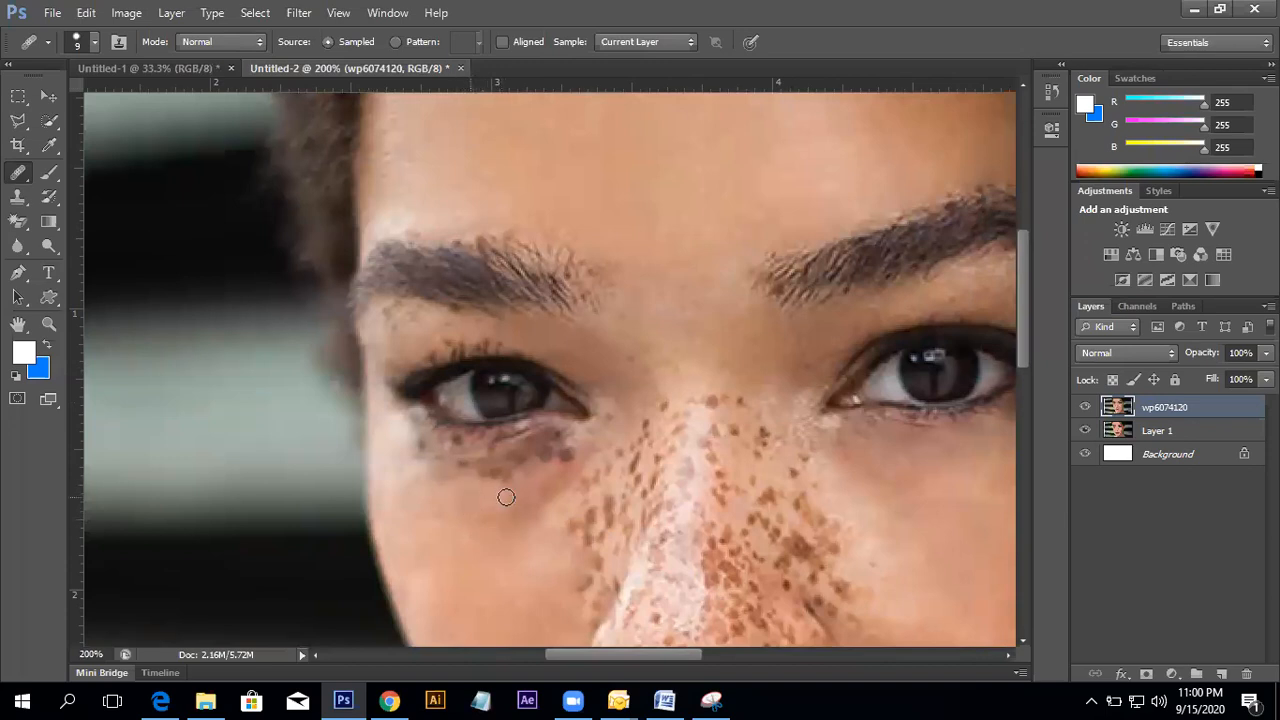
{"action": "left_click_drag", "start_coordinate": [505, 497], "coordinate": [472, 502]}
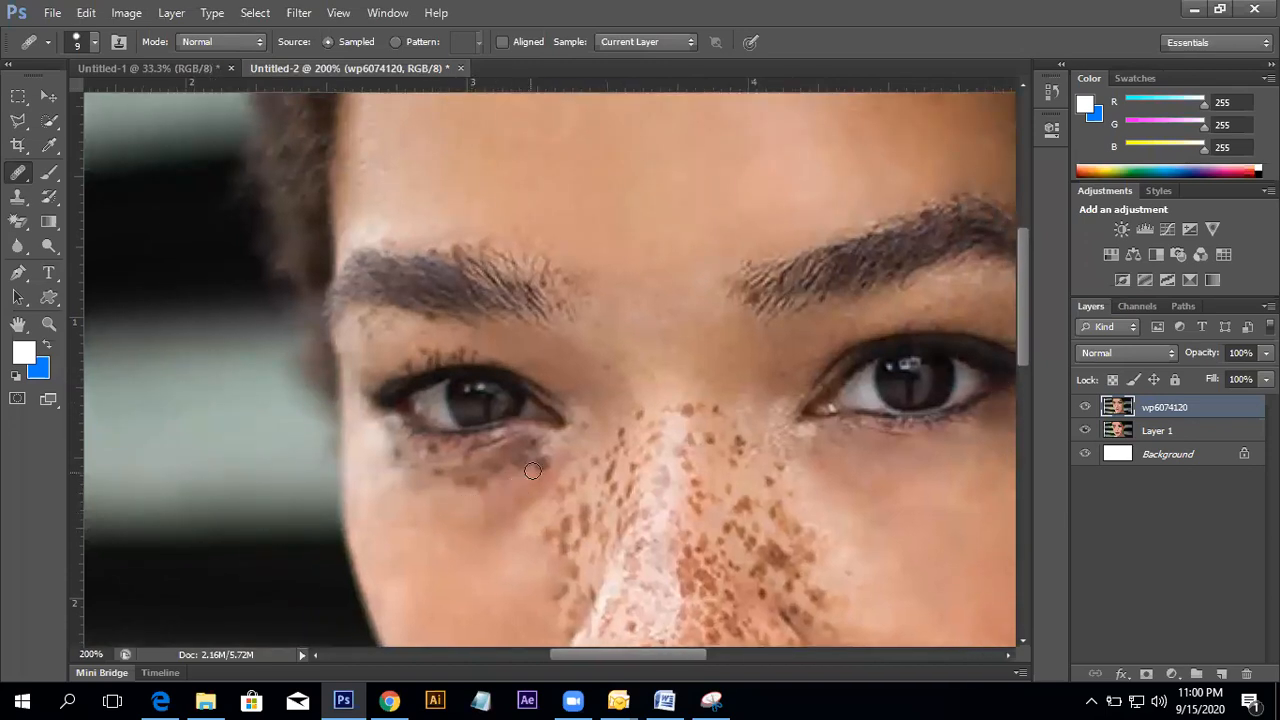
{"action": "left_click_drag", "start_coordinate": [446, 516], "coordinate": [538, 454]}
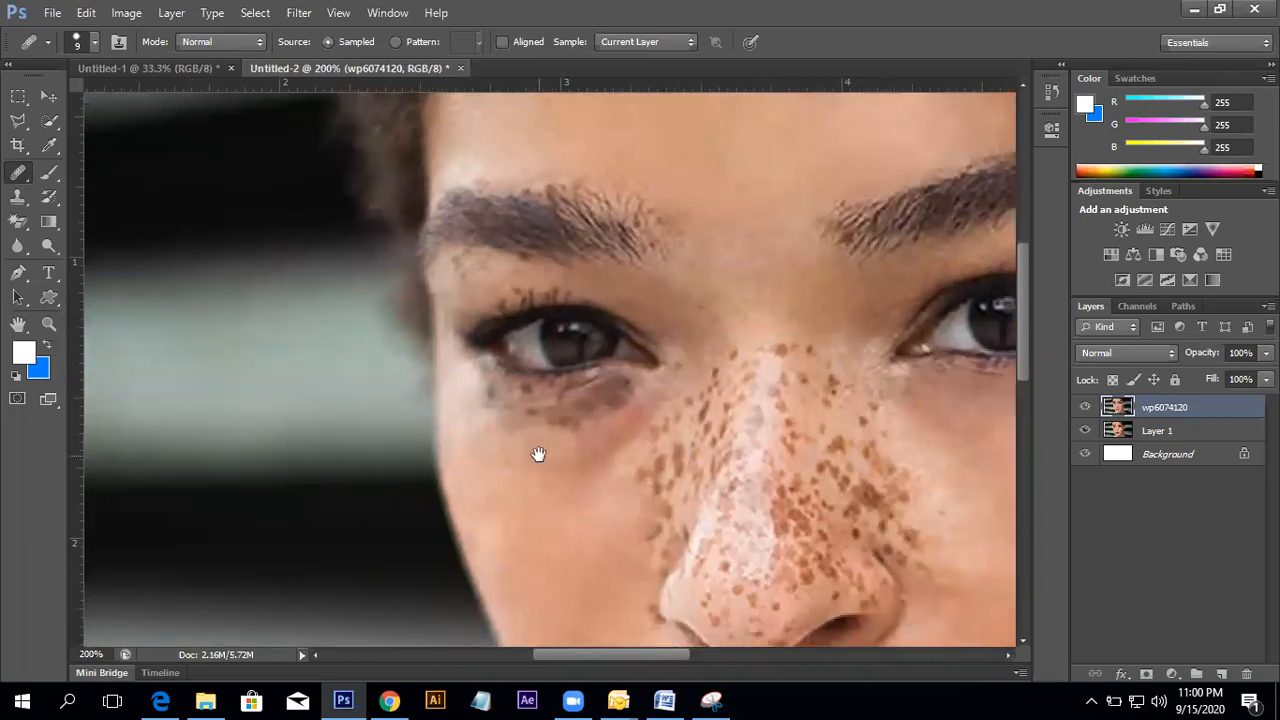
{"action": "left_click_drag", "start_coordinate": [581, 508], "coordinate": [633, 558]}
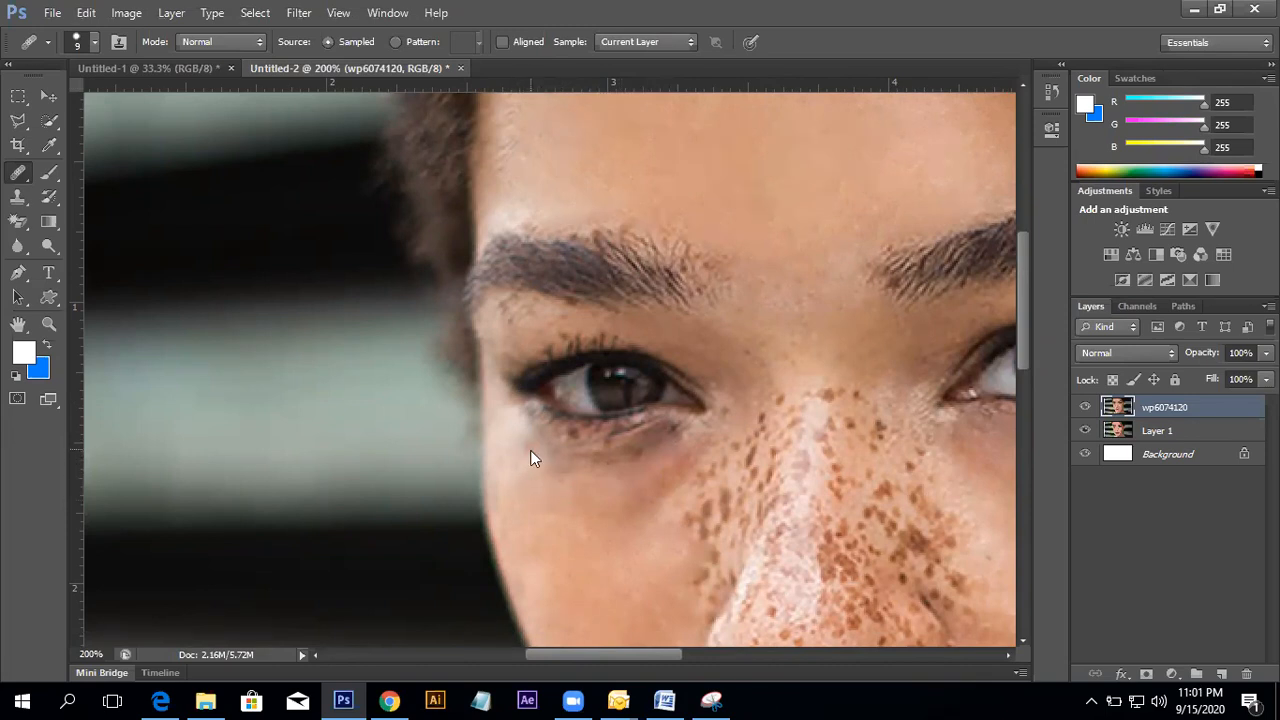
{"action": "left_click_drag", "start_coordinate": [568, 446], "coordinate": [485, 460]}
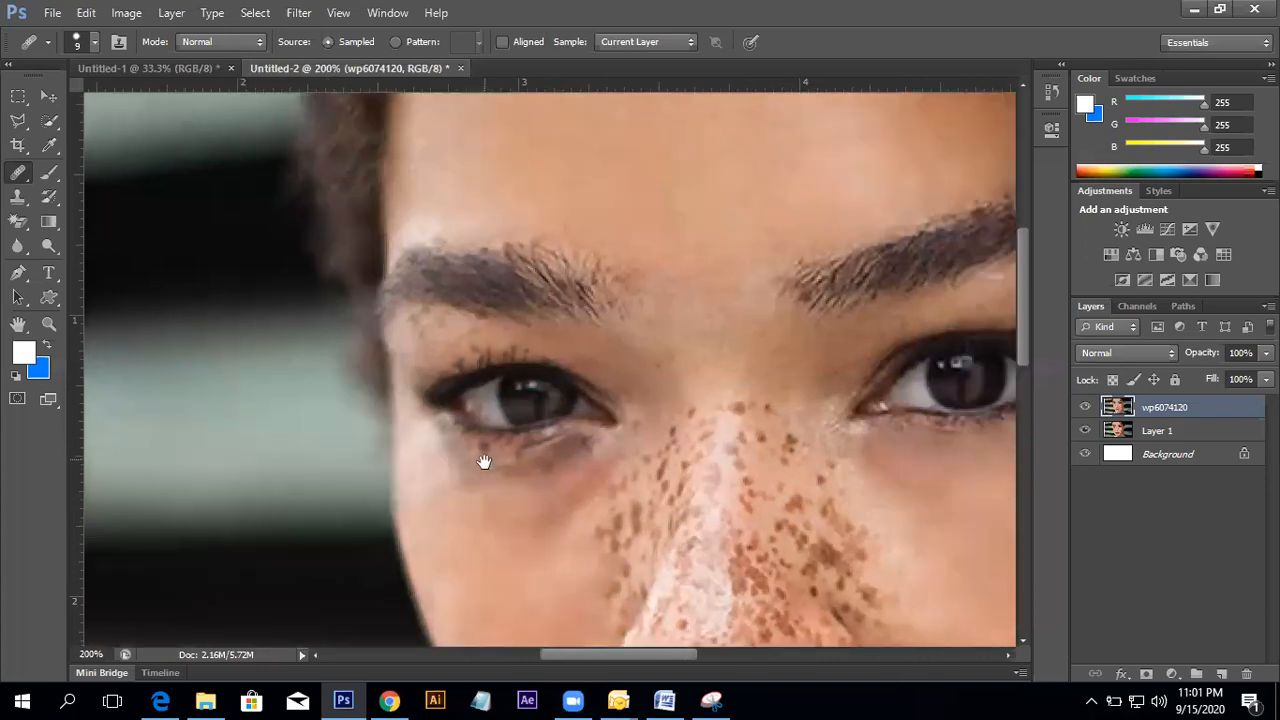
{"action": "left_click_drag", "start_coordinate": [609, 563], "coordinate": [541, 477]}
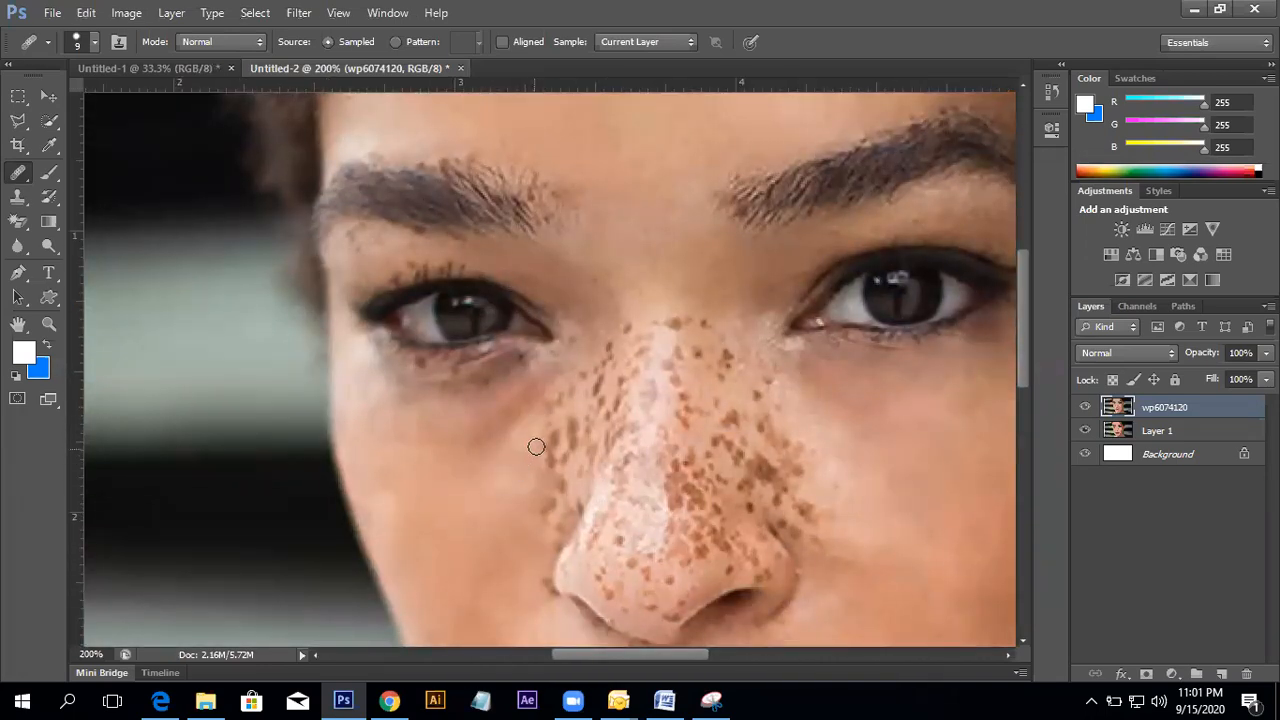
- Heal the freckles where the left-hand cheek meets the side of the nose, sampling clean skin nearby
{"action": "left_click", "coordinate": [542, 413]}
{"action": "left_click", "coordinate": [535, 417], "text": "alt"}
{"action": "left_click", "coordinate": [557, 400]}
{"action": "left_click", "coordinate": [571, 382], "text": "alt"}
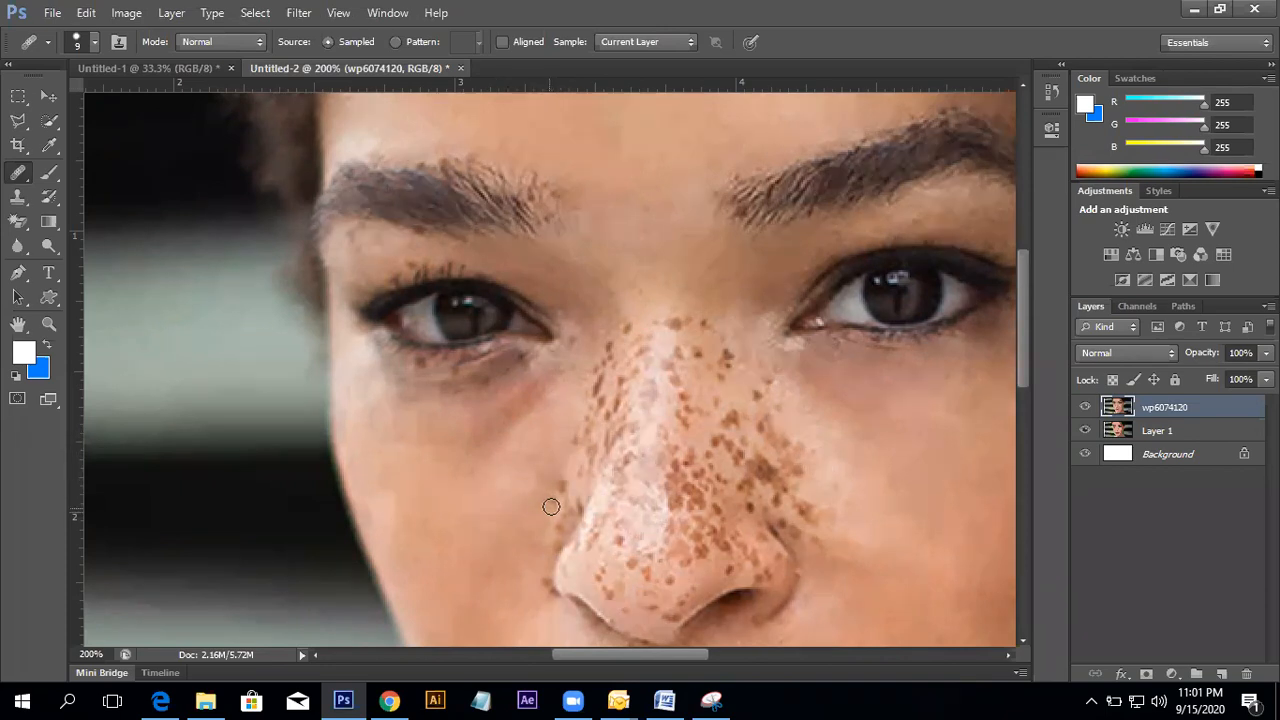
{"action": "left_click_drag", "start_coordinate": [520, 523], "coordinate": [523, 444]}
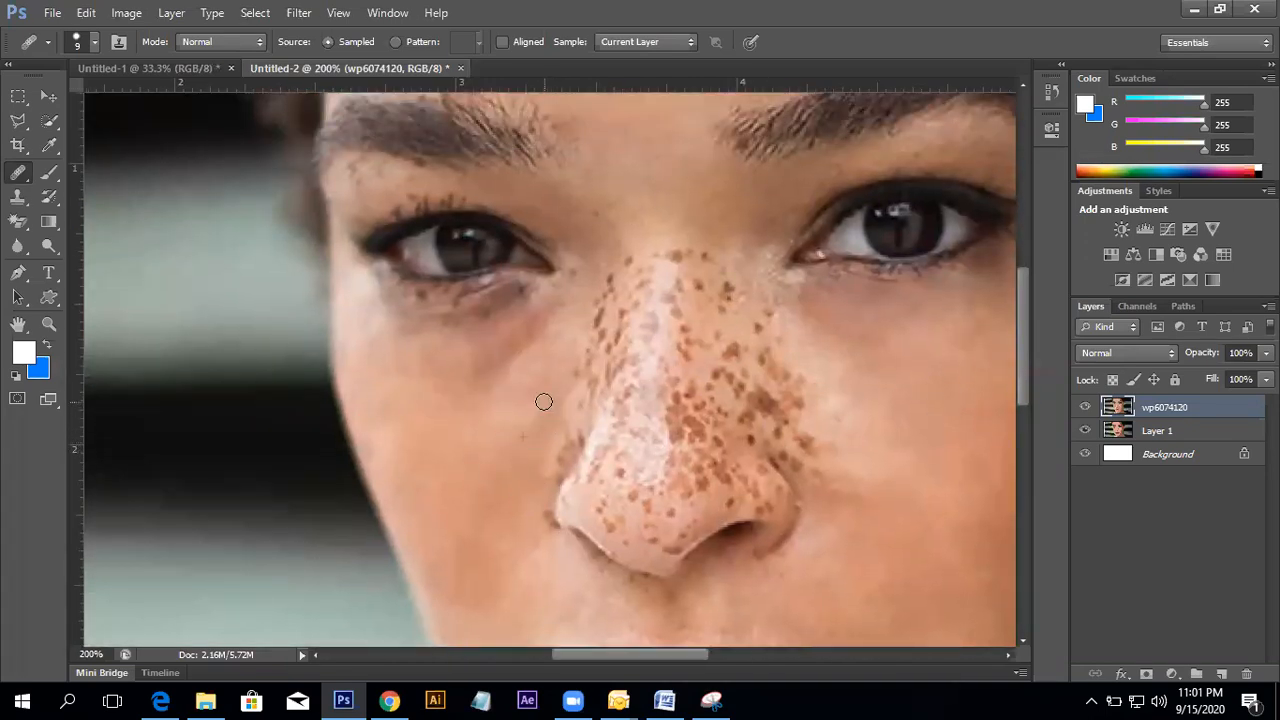
{"action": "left_click_drag", "start_coordinate": [499, 383], "coordinate": [509, 415]}
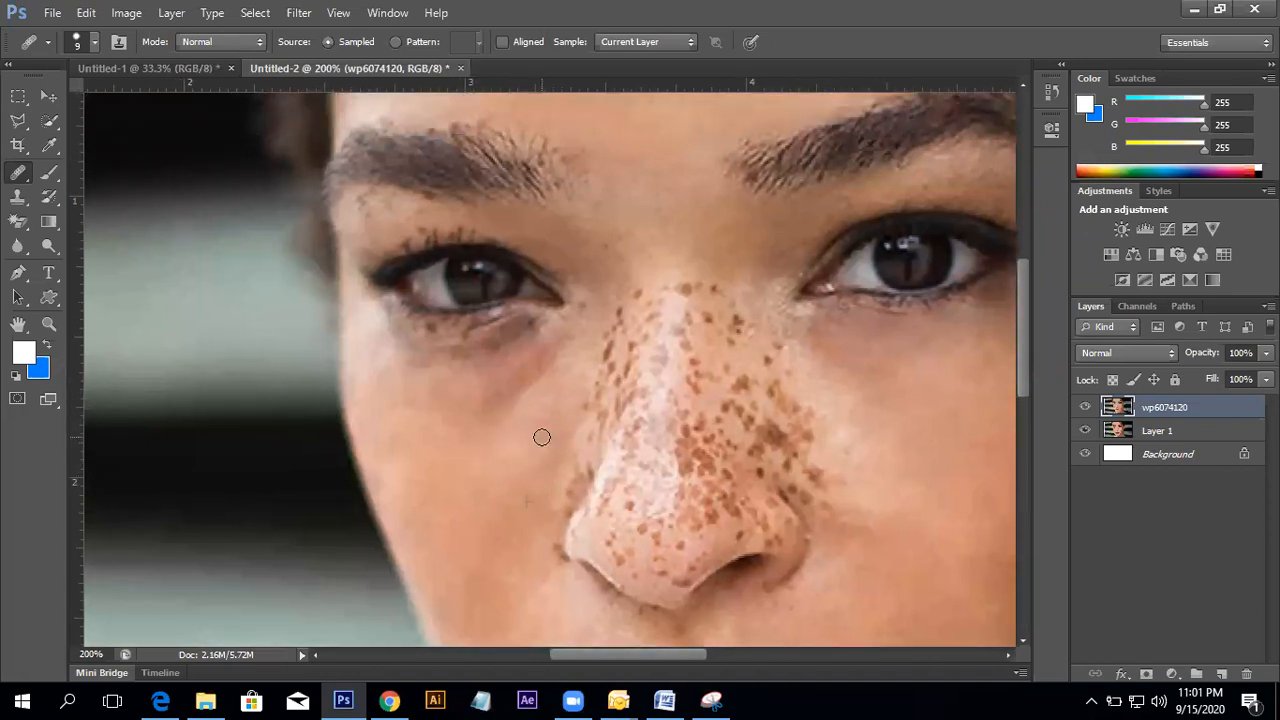
- Heal the spots under the left-hand eyebrow and along the lower eyelid with the size 9 Healing Brush
{"action": "mouse_move", "coordinate": [538, 456]}
{"action": "left_mouse_down"}
{"action": "mouse_move", "coordinate": [511, 466]}
{"action": "mouse_move", "coordinate": [539, 544]}
{"action": "left_mouse_up"}
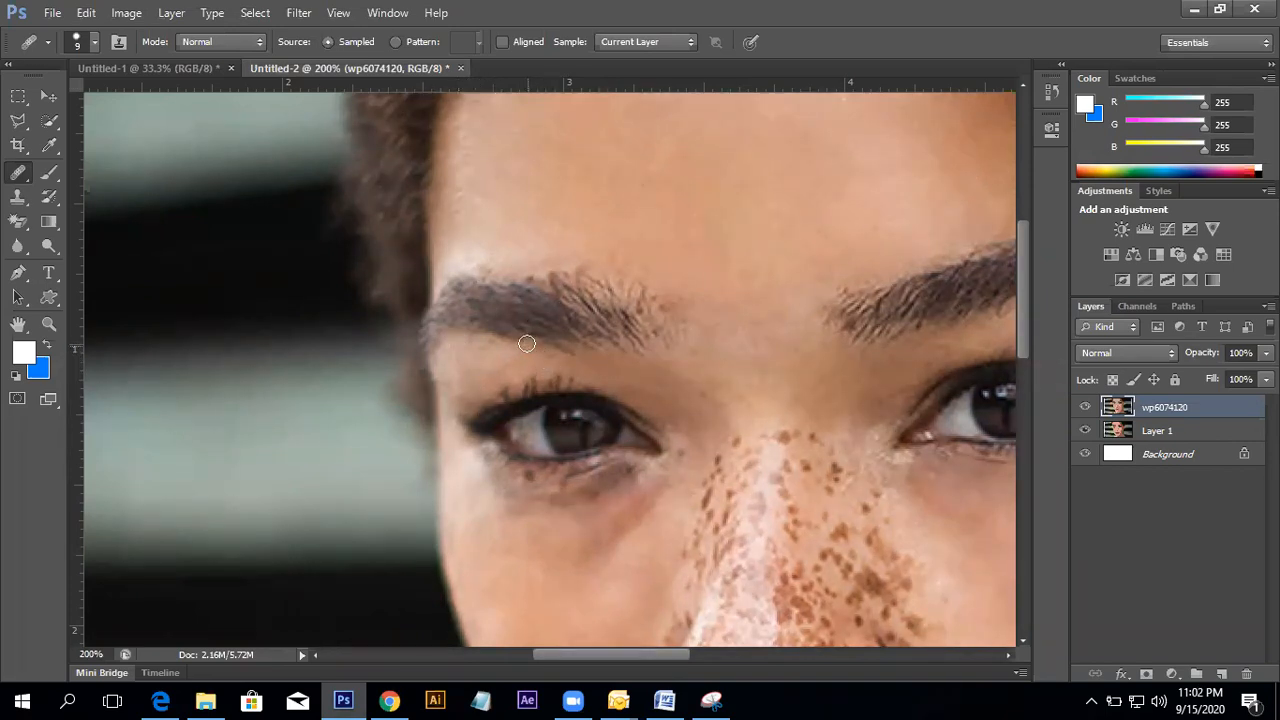
{"action": "scroll", "coordinate": [526, 317], "scroll_direction": "down", "scroll_amount": 1}
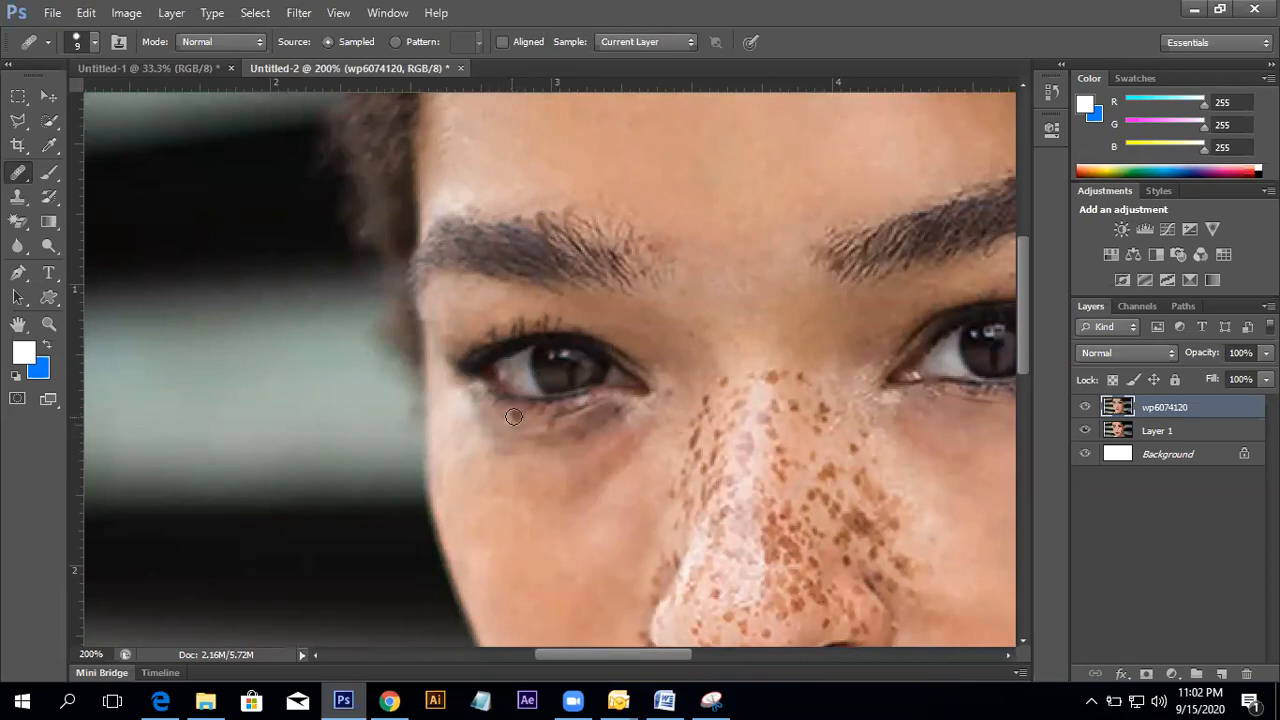
{"action": "left_click", "coordinate": [544, 441], "text": "alt"}
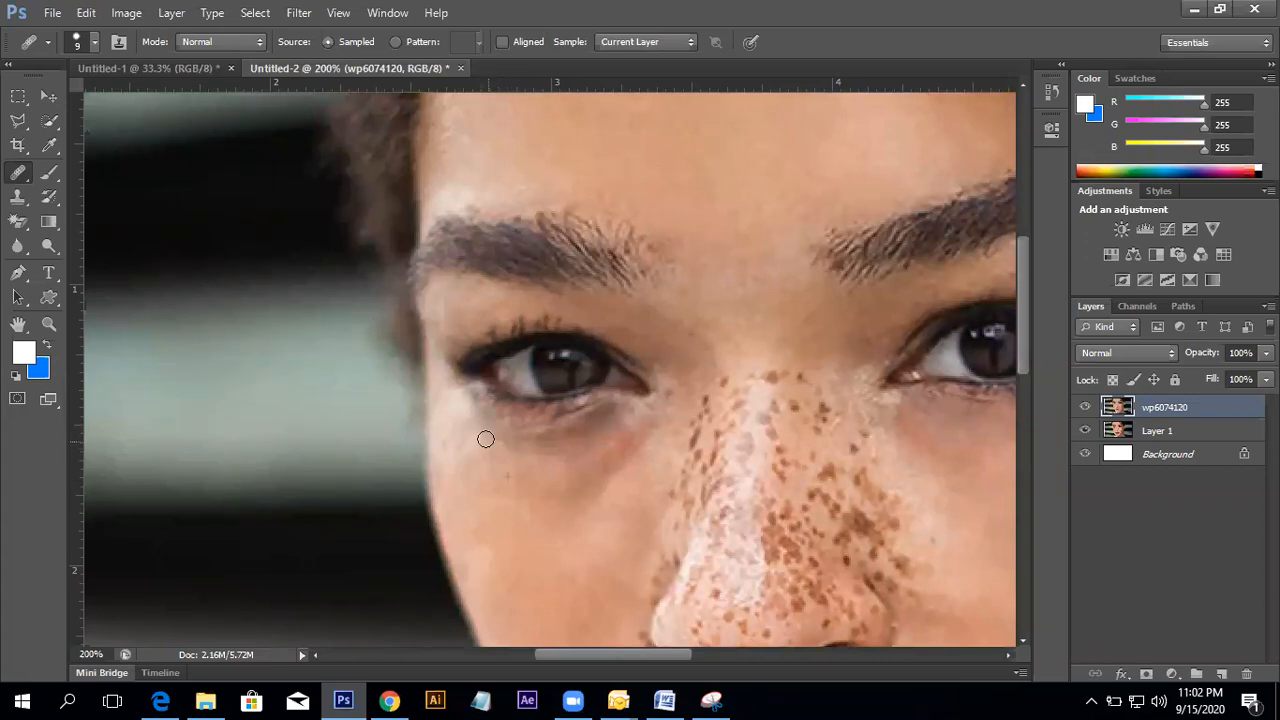
{"action": "mouse_move", "coordinate": [446, 443]}
{"action": "left_mouse_down"}
{"action": "mouse_move", "coordinate": [431, 423]}
{"action": "mouse_move", "coordinate": [652, 472]}
{"action": "mouse_move", "coordinate": [543, 414]}
{"action": "left_mouse_up"}
- Smooth the skin directly under the left-hand eye with the Healing Brush at size 20
{"action": "key", "text": "ctrl+plus"}
{"action": "key", "text": "bracketright"}
{"action": "key", "text": "bracketright"}
{"action": "key", "text": "bracketright"}
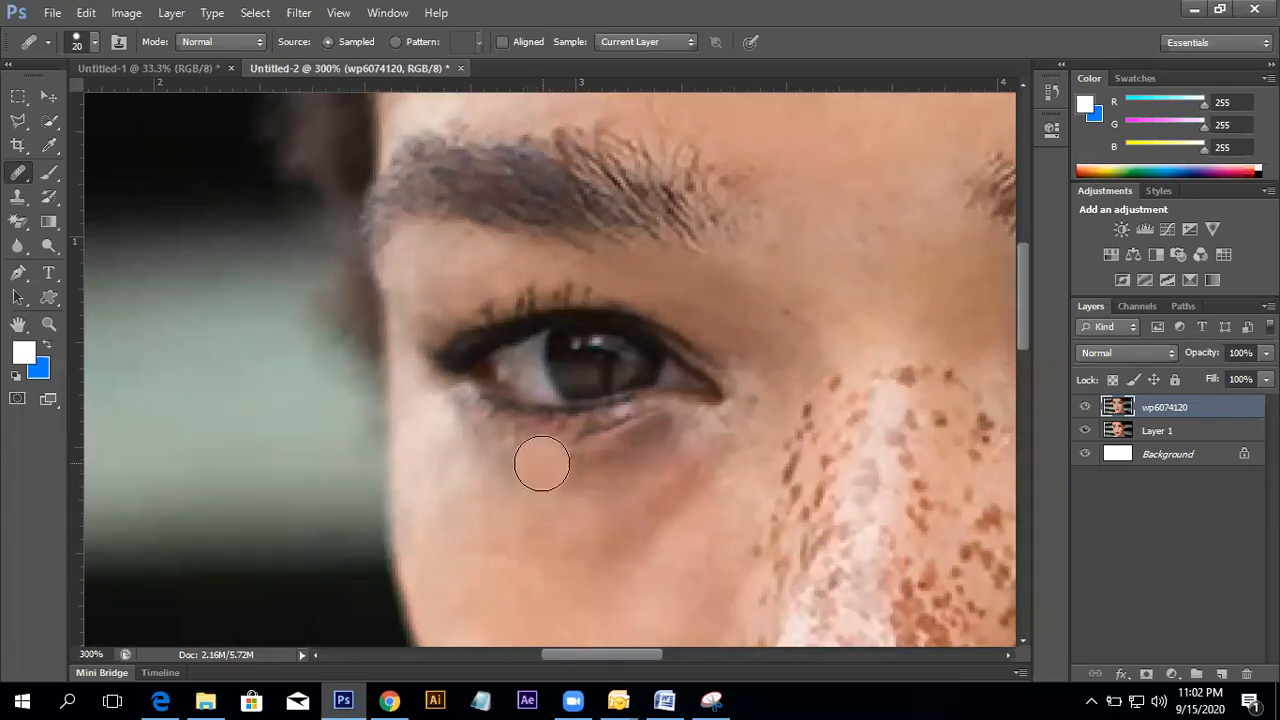
{"action": "left_click", "coordinate": [542, 463], "text": "alt"}
{"action": "mouse_move", "coordinate": [571, 451]}
{"action": "left_mouse_down"}
{"action": "mouse_move", "coordinate": [634, 500]}
{"action": "mouse_move", "coordinate": [606, 466]}
{"action": "mouse_move", "coordinate": [631, 434]}
{"action": "mouse_move", "coordinate": [609, 480]}
{"action": "mouse_move", "coordinate": [617, 466]}
{"action": "mouse_move", "coordinate": [631, 484]}
{"action": "mouse_move", "coordinate": [594, 466]}
{"action": "mouse_move", "coordinate": [640, 443]}
{"action": "left_mouse_up"}
{"action": "scroll", "coordinate": [611, 466], "scroll_direction": "down", "scroll_amount": 5}
{"action": "scroll", "coordinate": [429, 286], "scroll_direction": "up", "scroll_amount": 1}
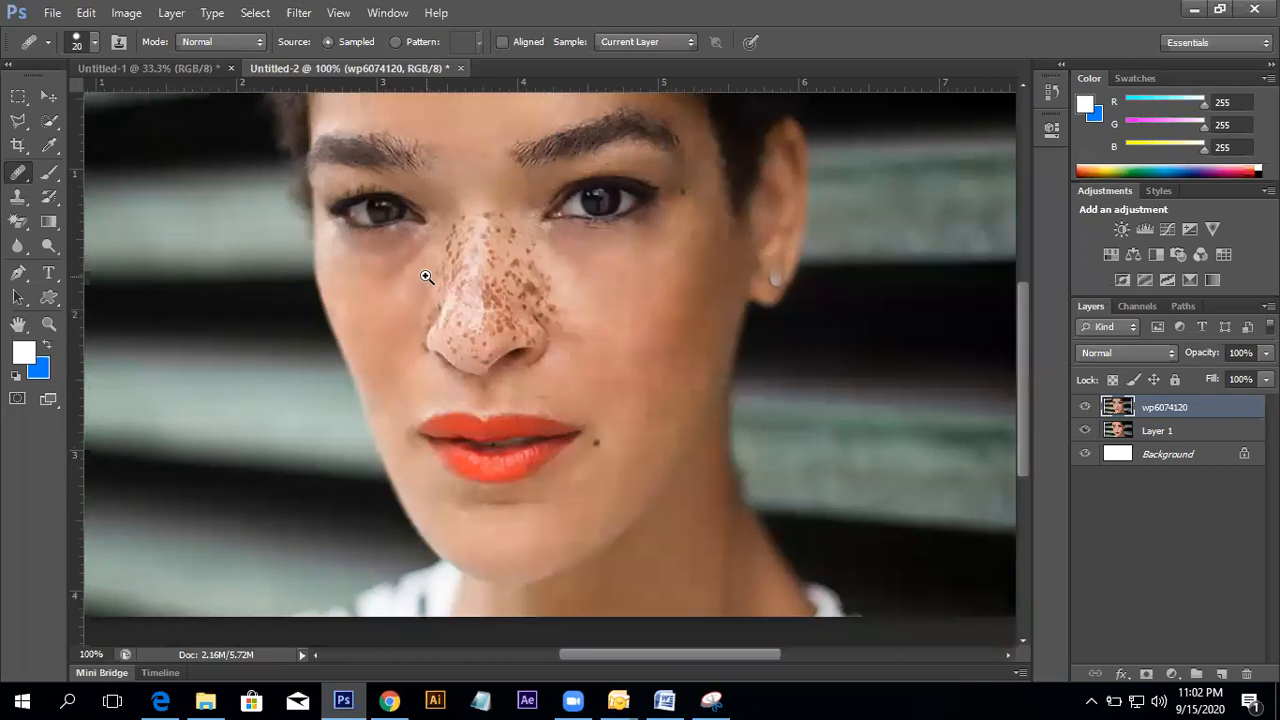
{"action": "scroll", "coordinate": [427, 277], "scroll_direction": "up", "scroll_amount": 2}
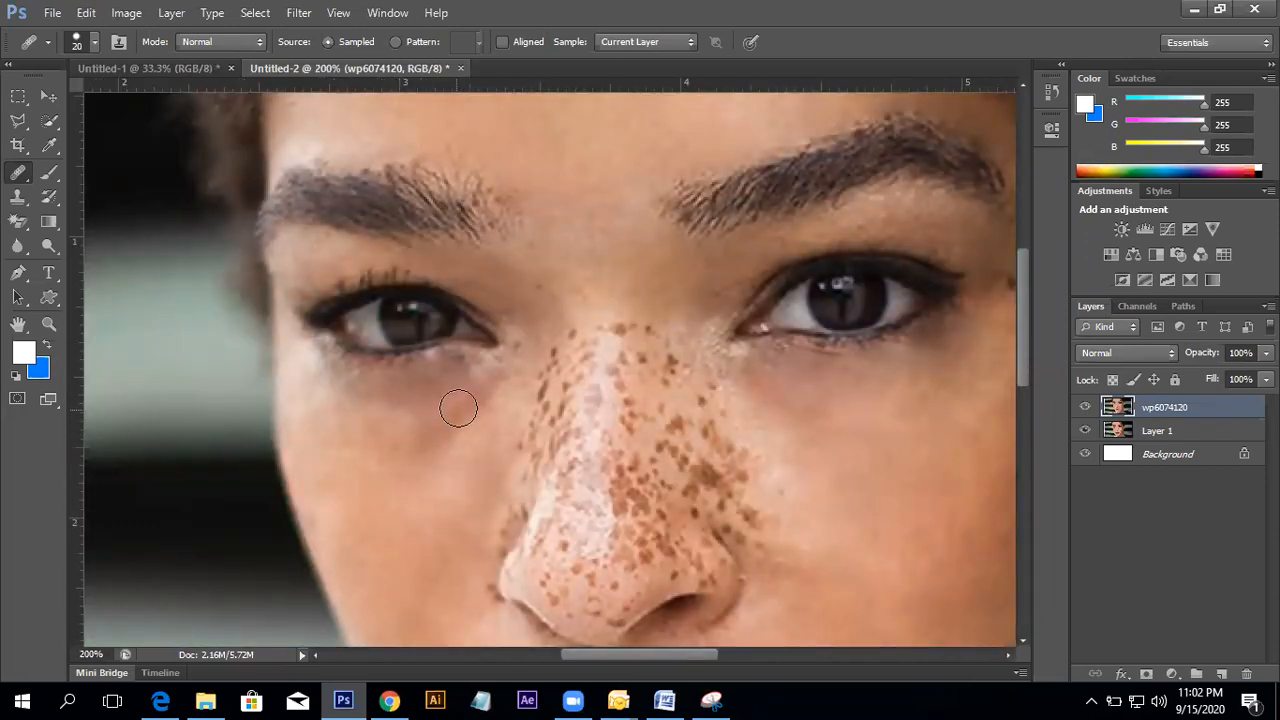
- Refine the inner corner, outer corner and lower edge of the left-hand under-eye area with the Healing Brush at size 9
{"action": "key", "text": "bracketleft"}
{"action": "key", "text": "bracketleft"}
{"action": "left_click", "coordinate": [457, 359]}
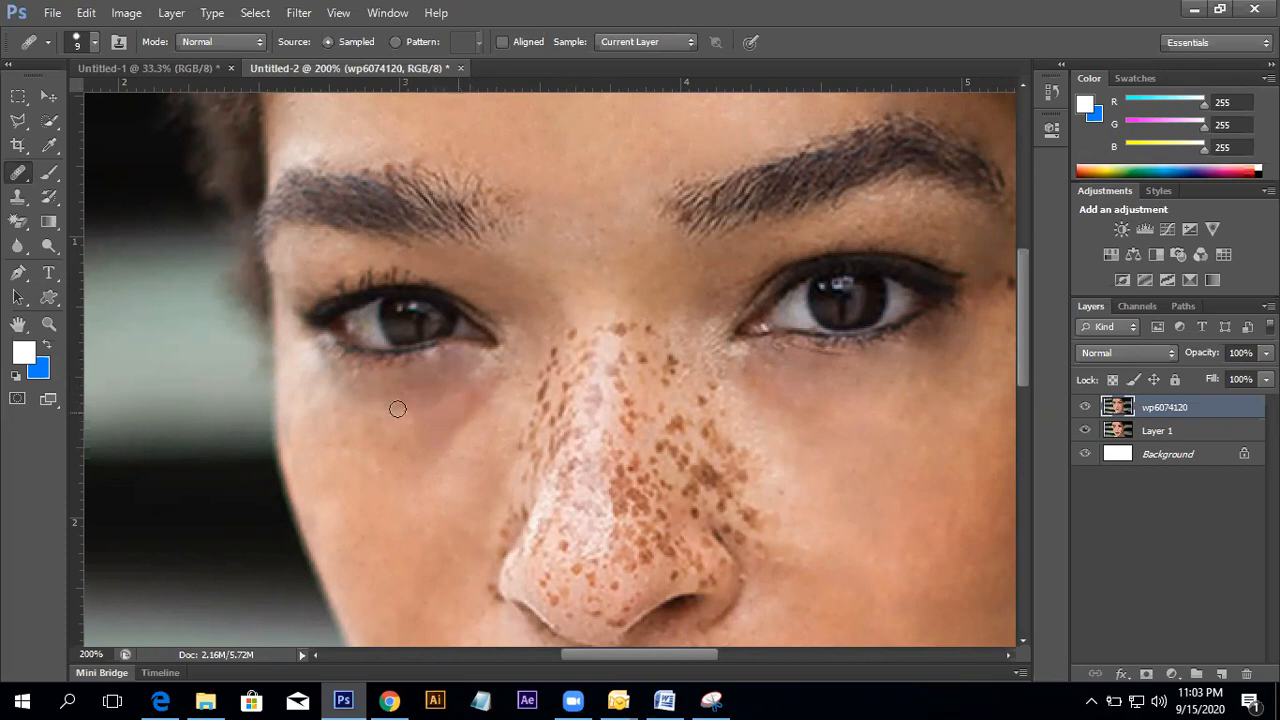
{"action": "scroll", "coordinate": [394, 409], "scroll_direction": "left", "scroll_amount": 2}
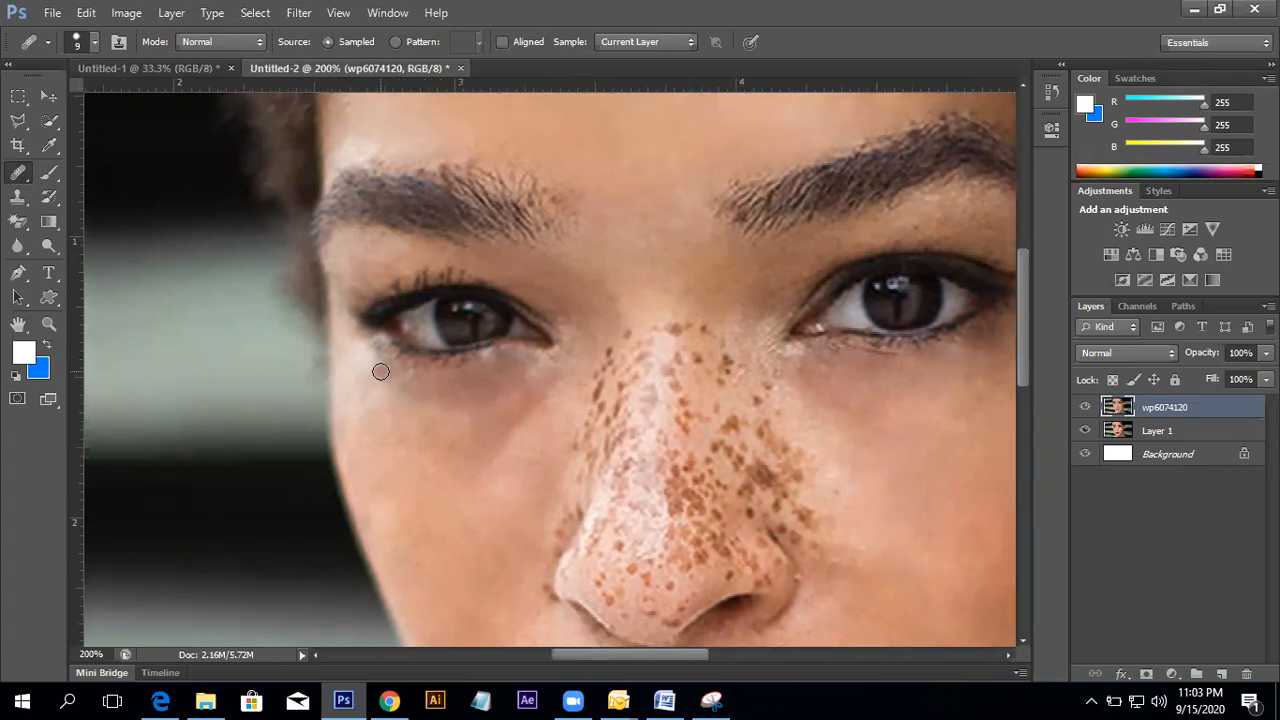
{"action": "left_click_drag", "start_coordinate": [466, 442], "coordinate": [465, 403]}
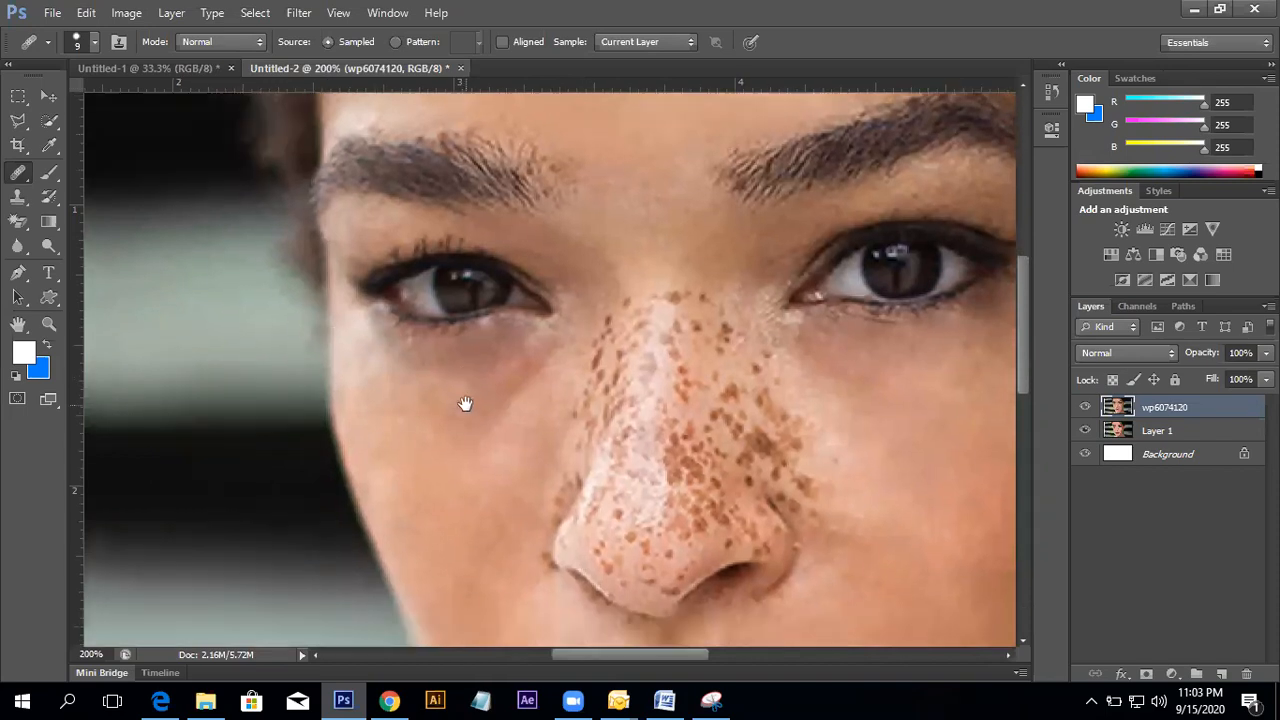
{"action": "scroll", "coordinate": [428, 391], "scroll_direction": "down", "scroll_amount": 1}
{"action": "scroll", "coordinate": [480, 414], "scroll_direction": "left", "scroll_amount": 2}
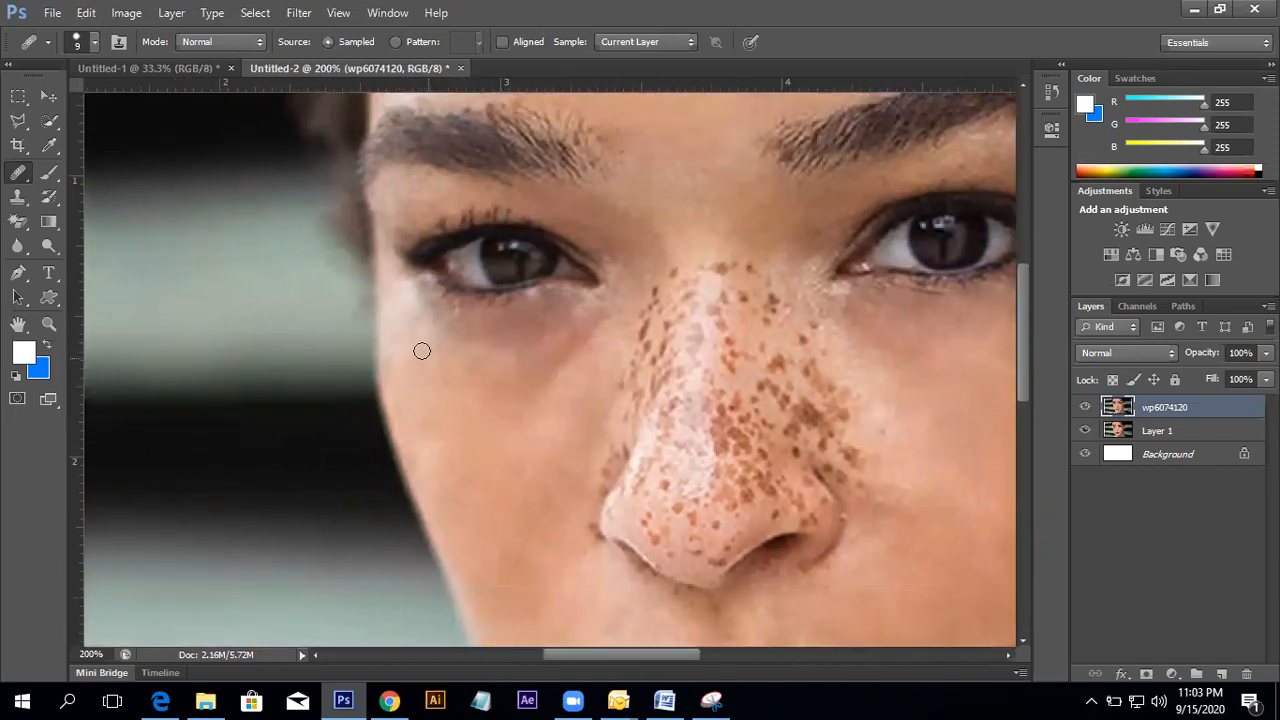
{"action": "left_click", "coordinate": [411, 391], "text": "alt"}
{"action": "mouse_move", "coordinate": [426, 397]}
{"action": "left_mouse_down"}
{"action": "mouse_move", "coordinate": [334, 466]}
{"action": "mouse_move", "coordinate": [729, 480]}
{"action": "mouse_move", "coordinate": [748, 390]}
{"action": "mouse_move", "coordinate": [551, 277]}
{"action": "mouse_move", "coordinate": [566, 456]}
{"action": "left_mouse_up"}
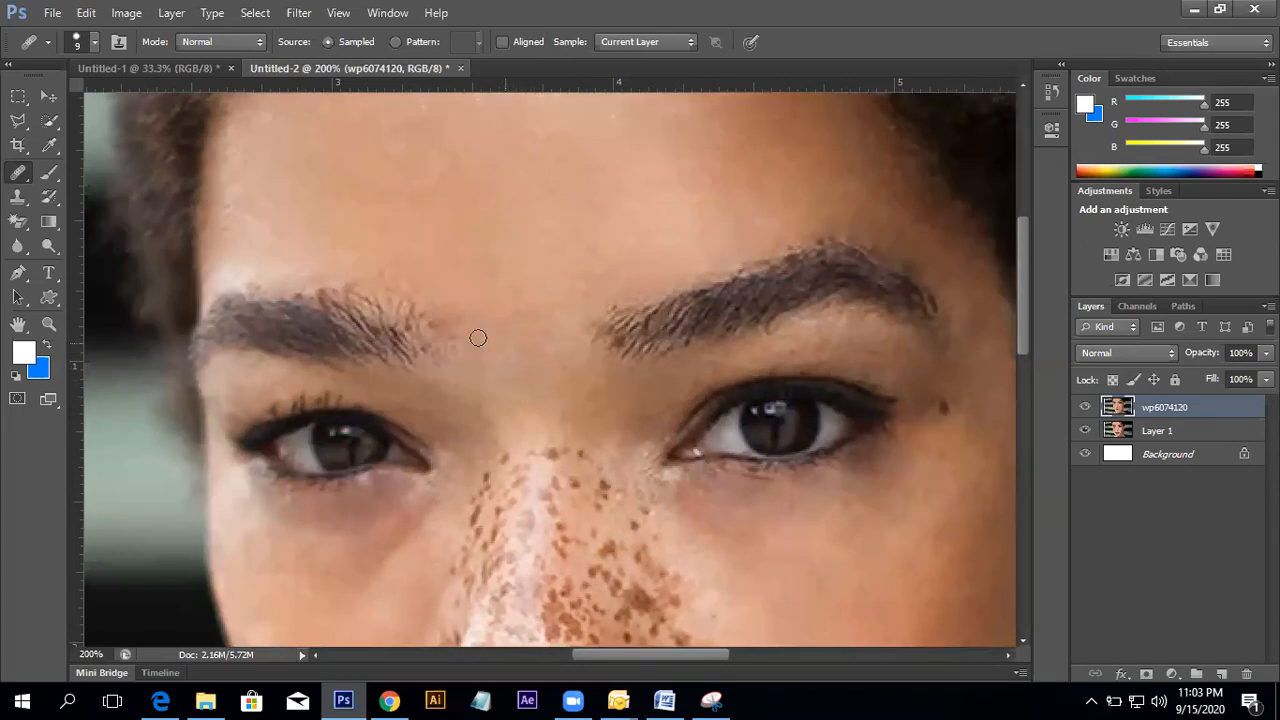
- Remove the freckles across the top of the nose bridge, sampling clean skin between the eyebrows
{"action": "left_click_drag", "start_coordinate": [549, 420], "coordinate": [535, 317]}
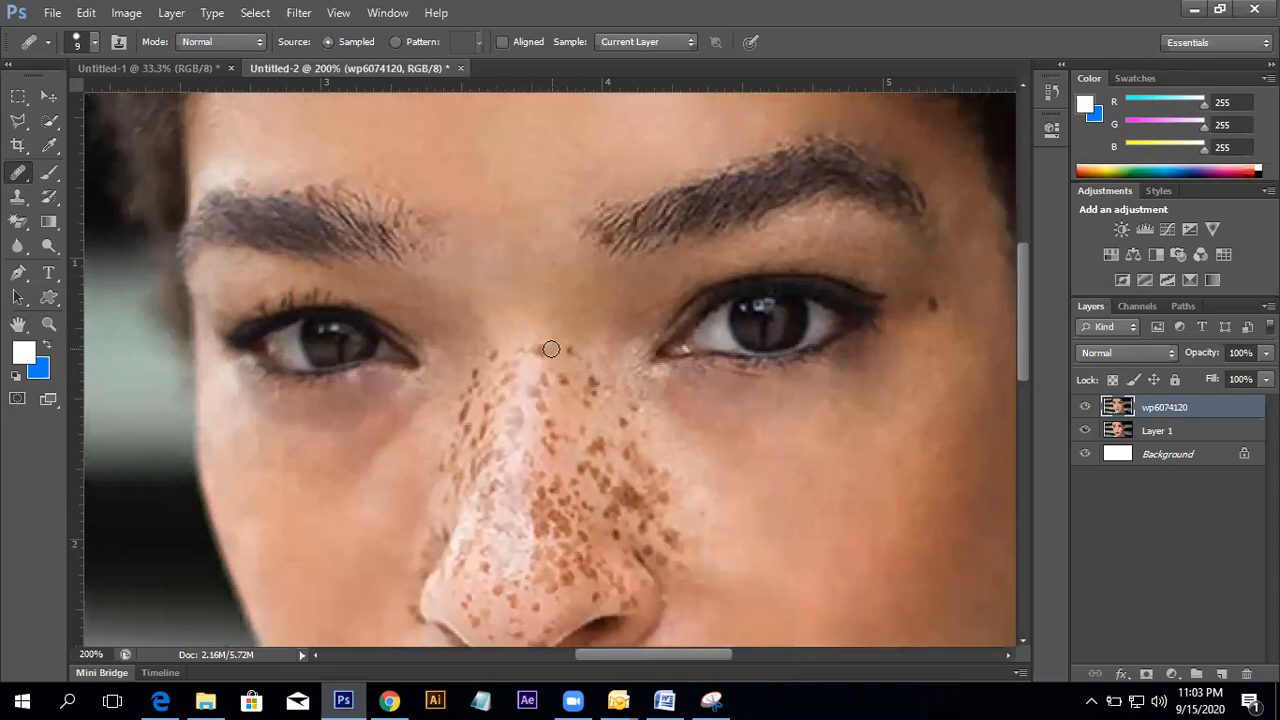
{"action": "left_click", "coordinate": [514, 301], "text": "alt"}
{"action": "left_click_drag", "start_coordinate": [548, 368], "coordinate": [533, 243]}
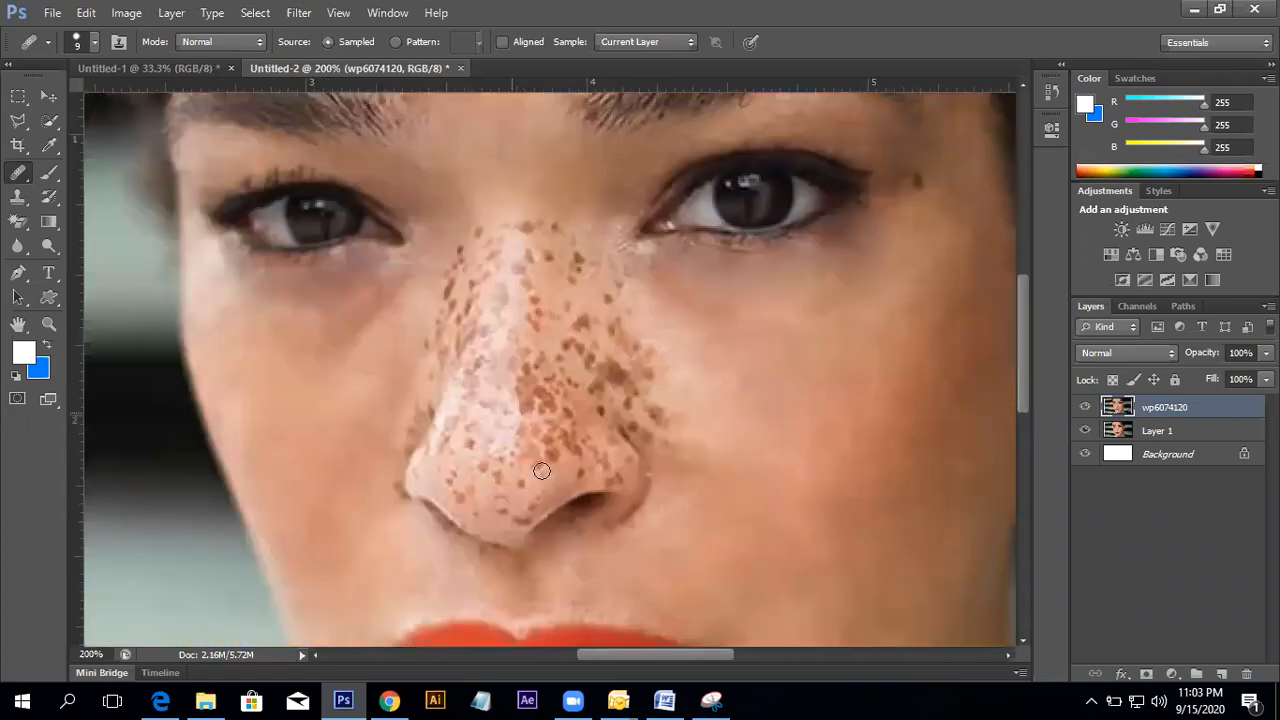
{"action": "left_click_drag", "start_coordinate": [679, 471], "coordinate": [571, 343]}
{"action": "mouse_move", "coordinate": [594, 404]}
{"action": "left_mouse_down"}
{"action": "mouse_move", "coordinate": [543, 294]}
{"action": "mouse_move", "coordinate": [486, 354]}
{"action": "mouse_move", "coordinate": [506, 371]}
{"action": "mouse_move", "coordinate": [551, 331]}
{"action": "mouse_move", "coordinate": [656, 400]}
{"action": "mouse_move", "coordinate": [665, 372]}
{"action": "mouse_move", "coordinate": [422, 387]}
{"action": "left_mouse_up"}
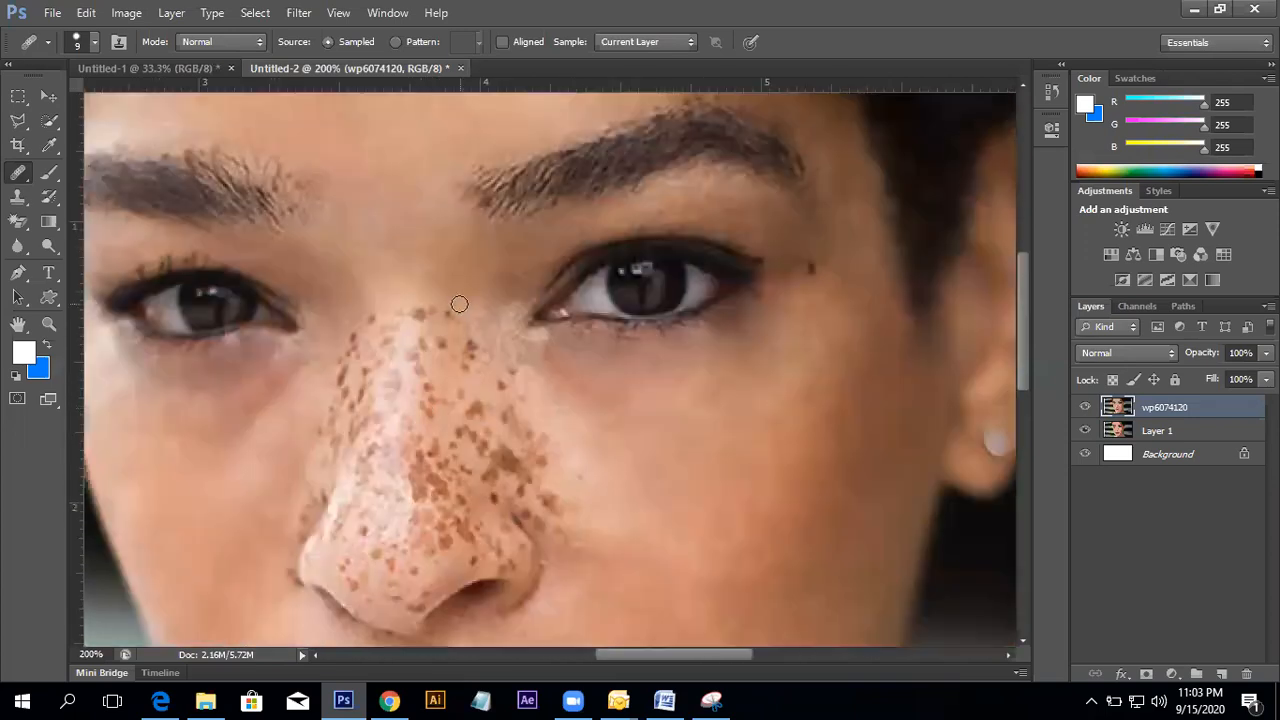
{"action": "left_click", "coordinate": [453, 293], "text": "alt"}
{"action": "left_click", "coordinate": [422, 286], "text": "alt"}
{"action": "left_click", "coordinate": [422, 311]}
{"action": "left_click", "coordinate": [416, 287], "text": "alt"}
{"action": "left_click", "coordinate": [423, 315]}
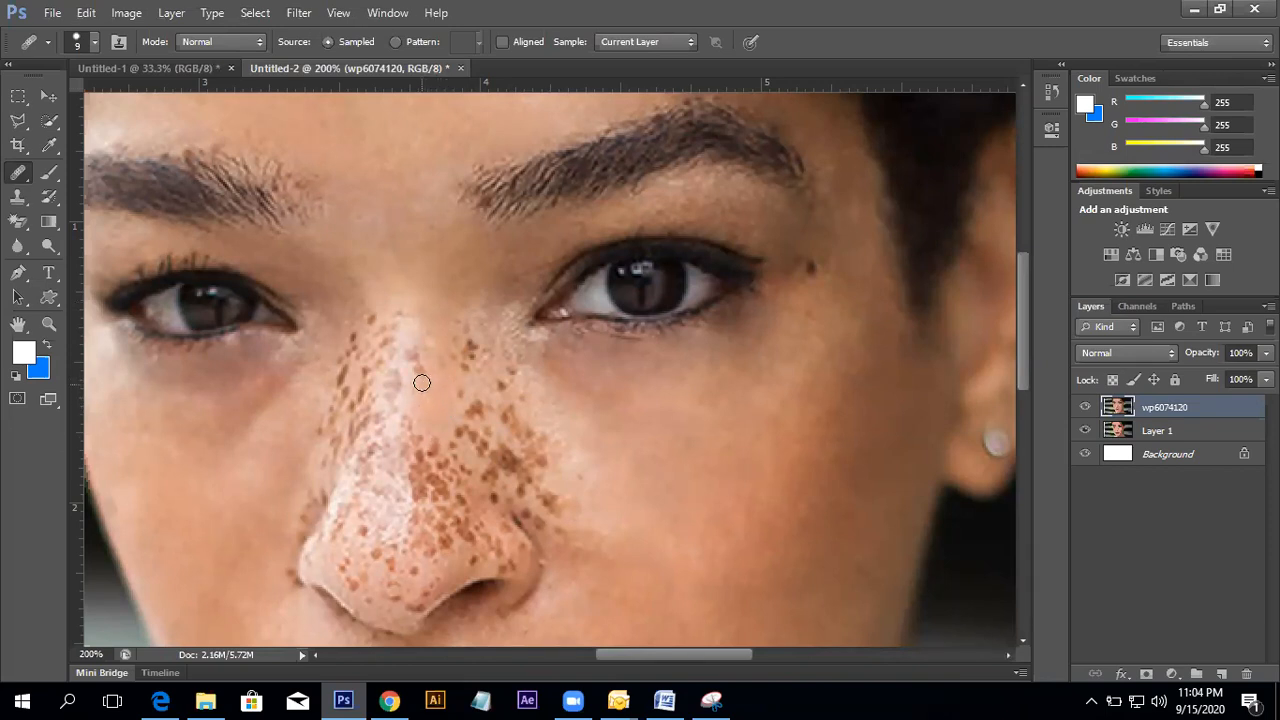
- Remove the freckles down the upper right-hand side of the nose with the size 9 Healing Brush
{"action": "left_click_drag", "start_coordinate": [443, 414], "coordinate": [443, 334]}
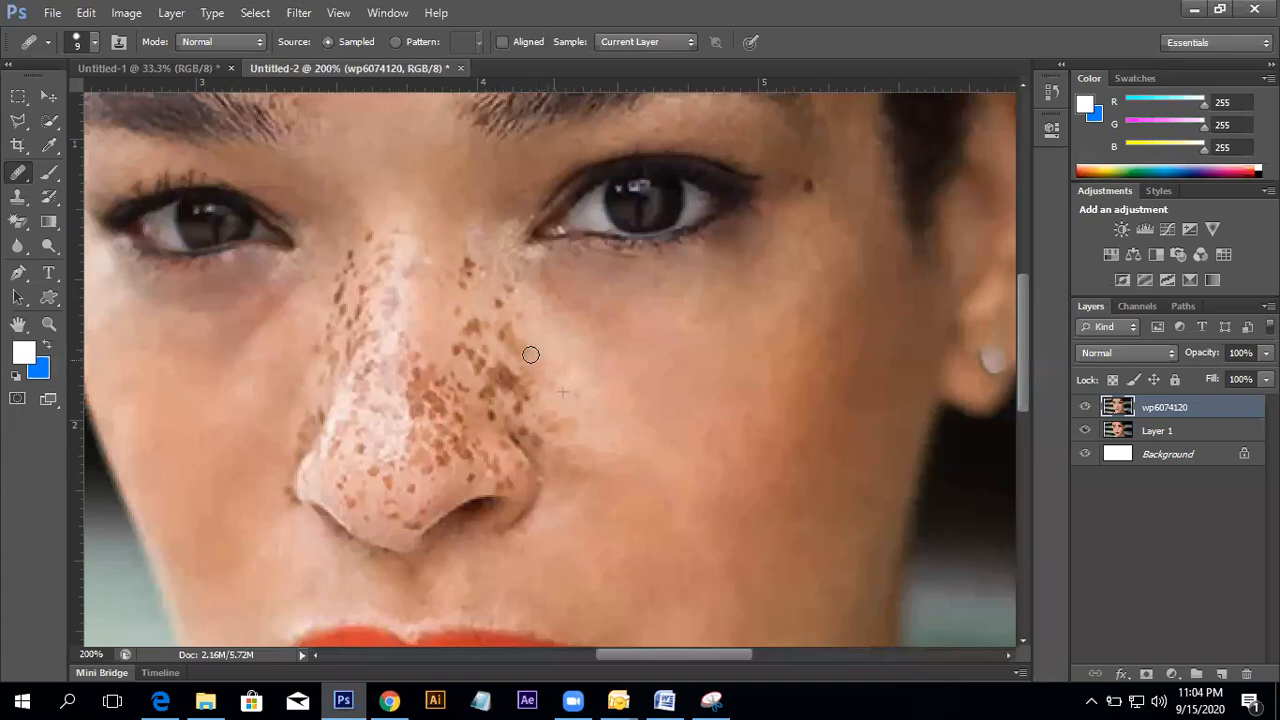
{"action": "left_click", "coordinate": [512, 312], "text": "alt"}
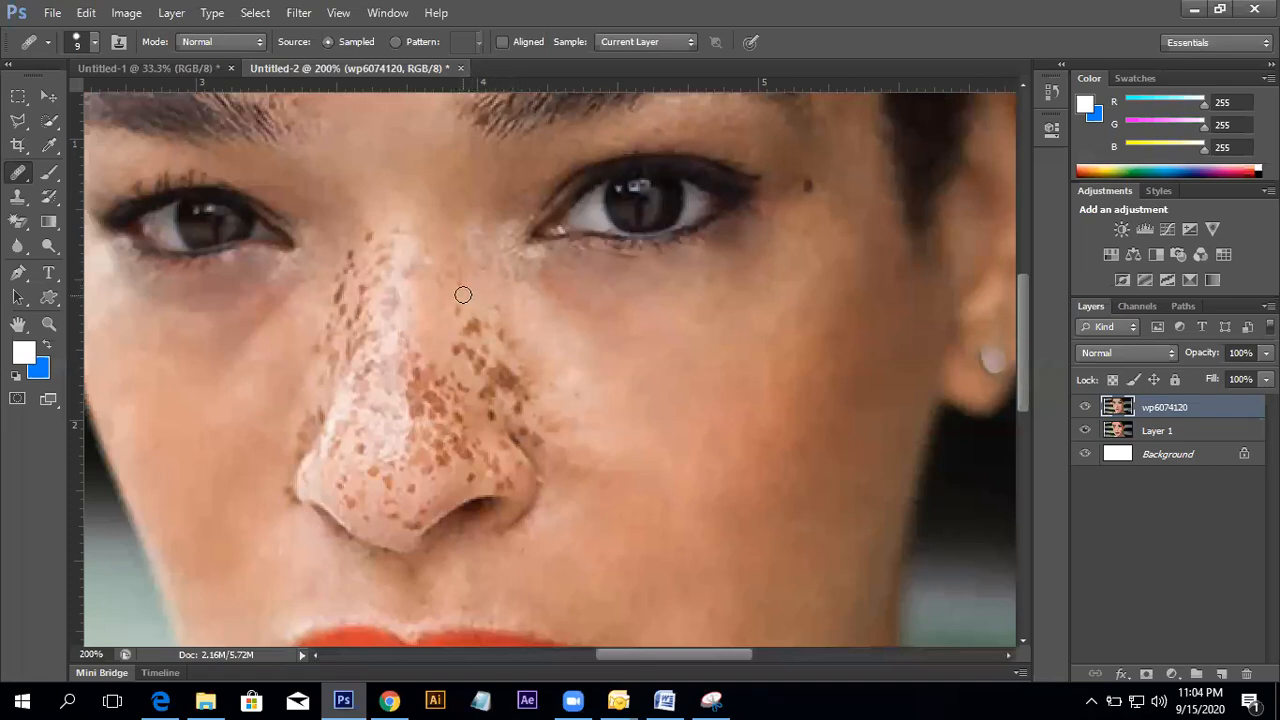
{"action": "left_click", "coordinate": [473, 278], "text": "alt"}
{"action": "left_click_drag", "start_coordinate": [505, 345], "coordinate": [521, 379]}
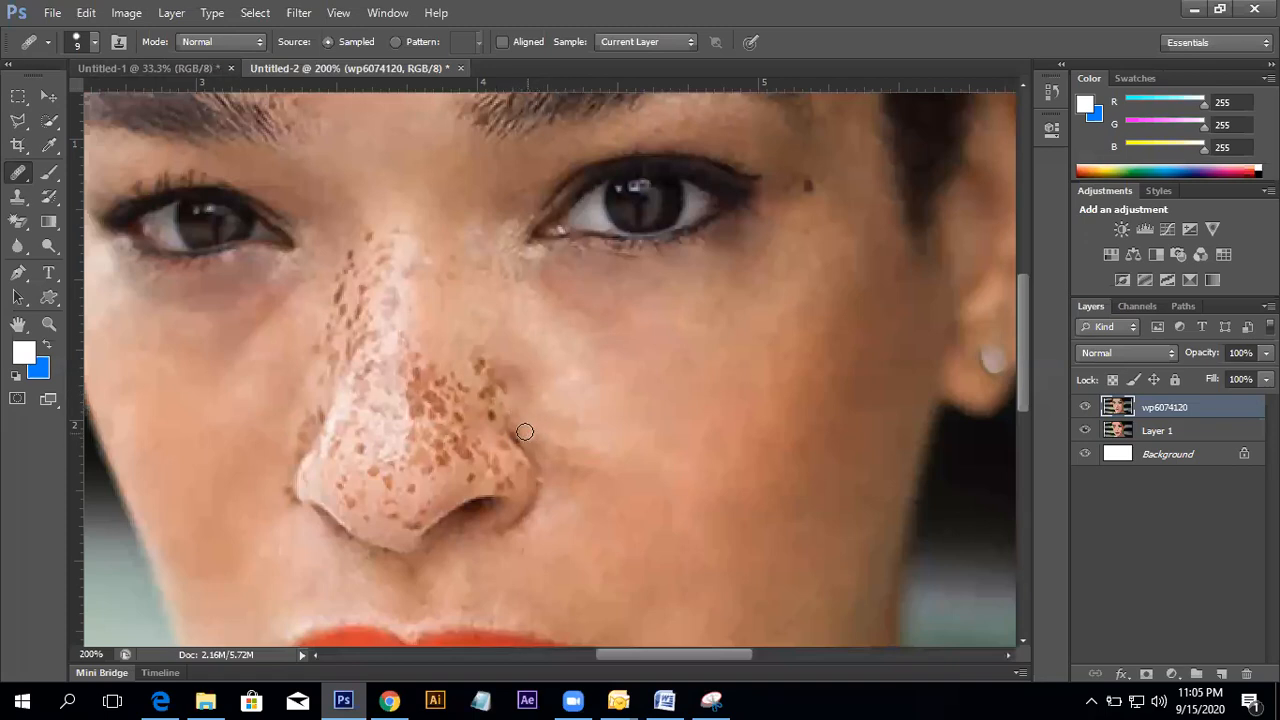
- Remove the outermost freckles on the right-hand side of the nose above the nostril, sampling clean cheek skin with the Healing Brush
{"action": "left_click", "coordinate": [554, 423], "text": "alt"}
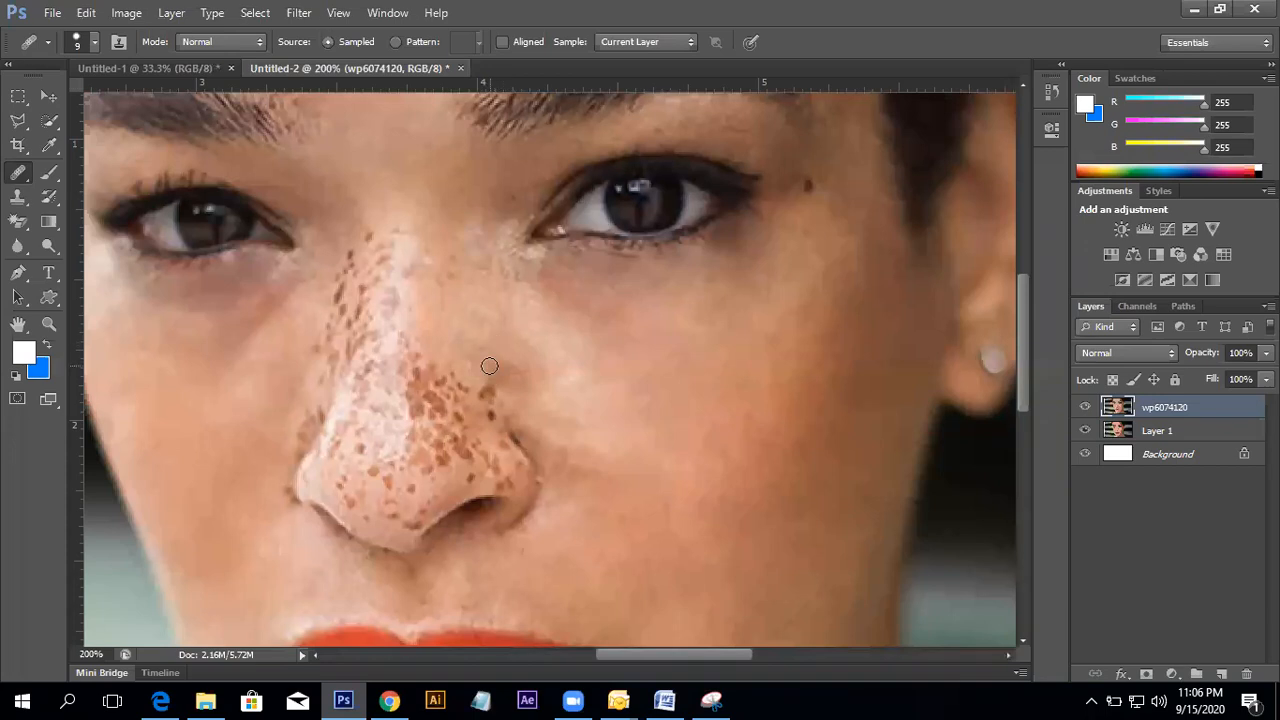
{"action": "left_click_drag", "start_coordinate": [577, 435], "coordinate": [570, 328]}
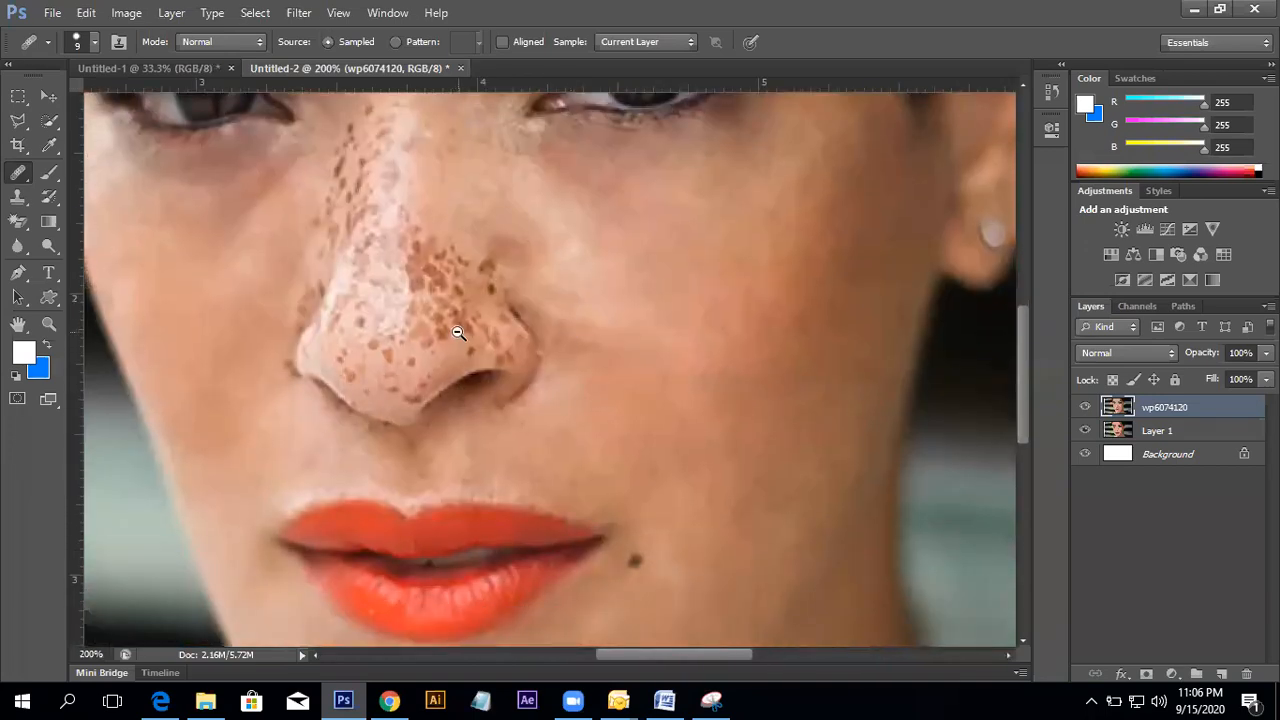
{"action": "scroll", "coordinate": [458, 333], "scroll_direction": "down", "scroll_amount": 5}
{"action": "scroll", "coordinate": [534, 343], "scroll_direction": "up", "scroll_amount": 3}
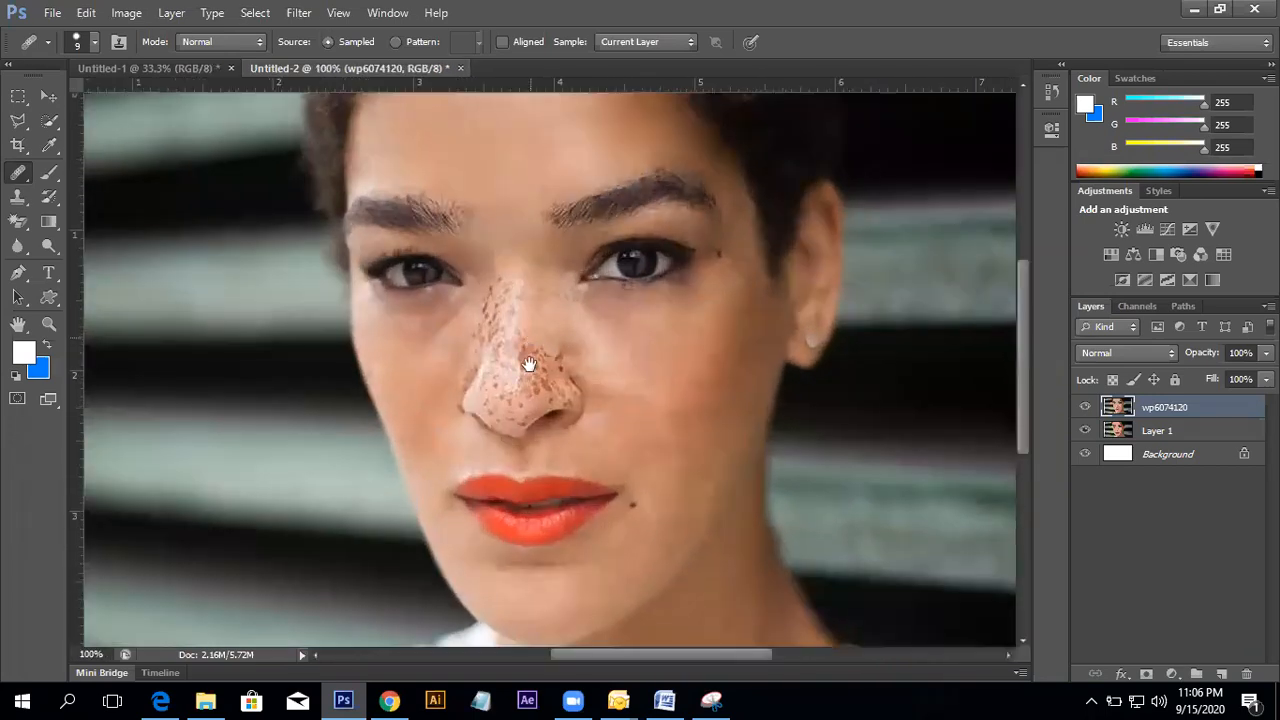
{"action": "scroll", "coordinate": [591, 380], "scroll_direction": "up", "scroll_amount": 3}
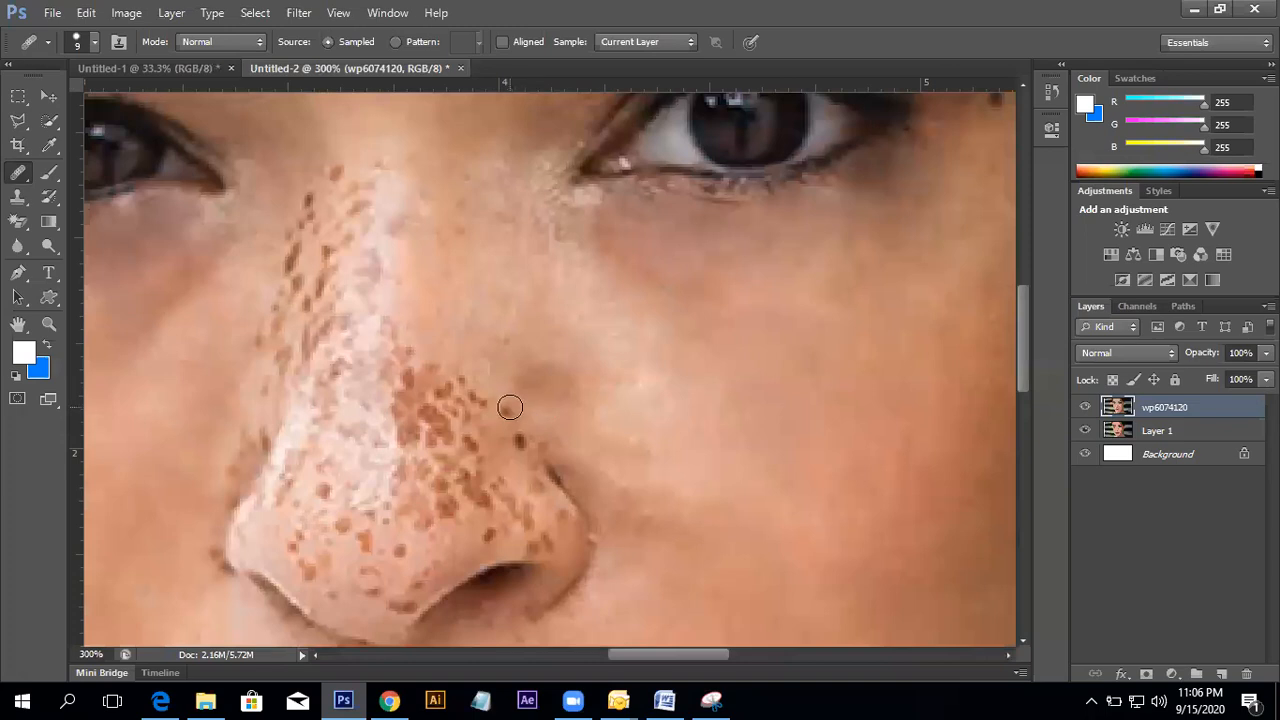
{"action": "left_click", "coordinate": [522, 441]}
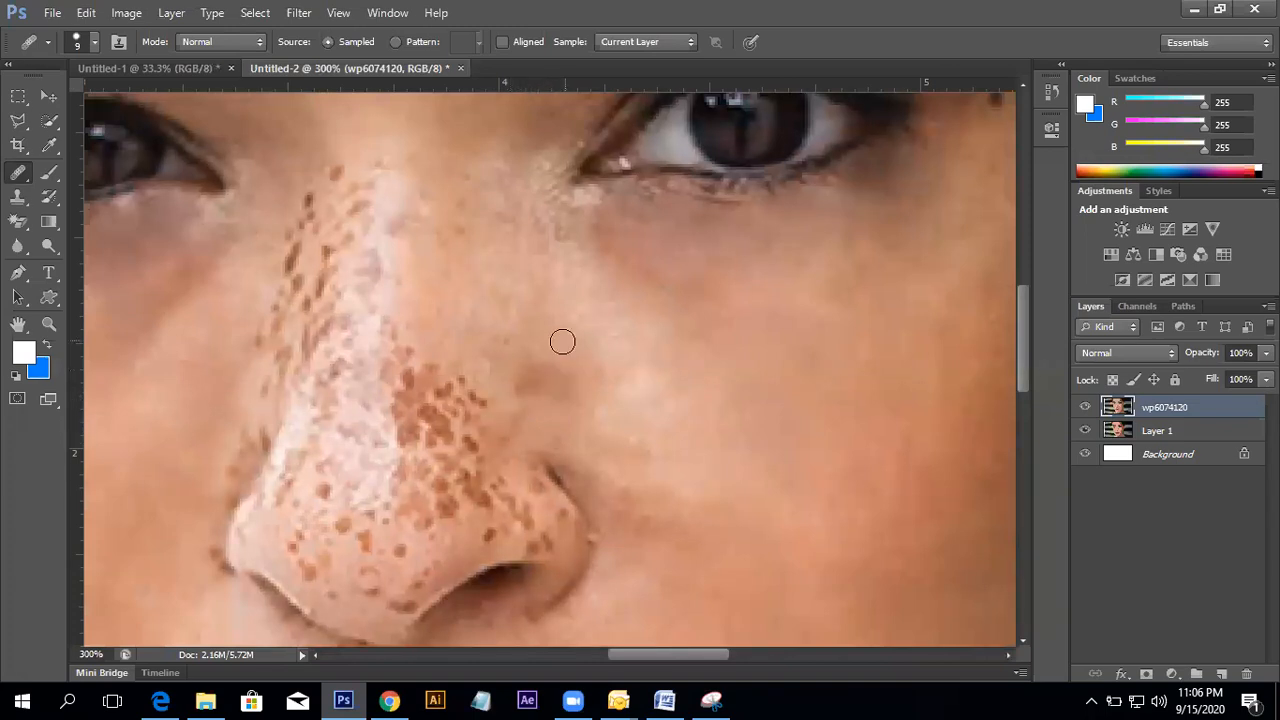
- Patch the dark area beside the right-hand side of the nose with the lighter skin above it using the Patch Tool, and deselect
{"action": "right_click", "coordinate": [24, 175]}
{"action": "left_click", "coordinate": [94, 205]}
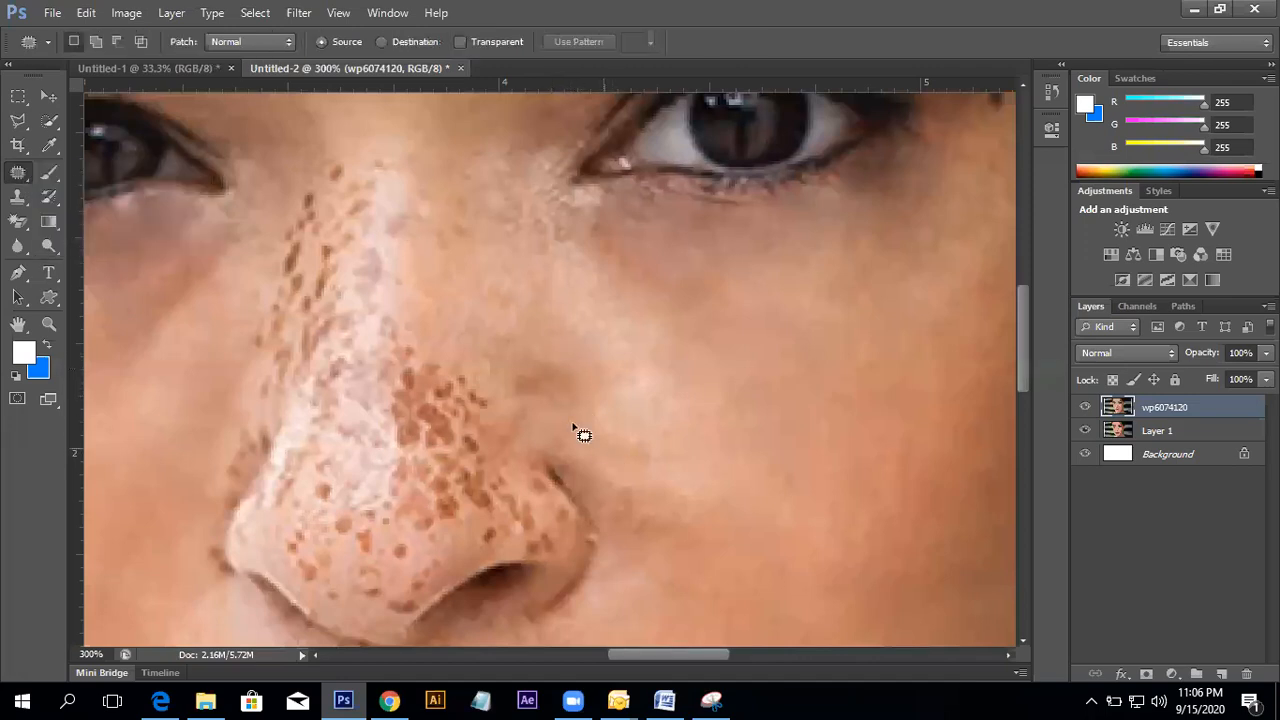
{"action": "mouse_move", "coordinate": [518, 389]}
{"action": "left_mouse_down"}
{"action": "mouse_move", "coordinate": [531, 354]}
{"action": "mouse_move", "coordinate": [600, 340]}
{"action": "mouse_move", "coordinate": [557, 423]}
{"action": "mouse_move", "coordinate": [551, 317]}
{"action": "left_mouse_up"}
{"action": "key", "text": "ctrl+d"}
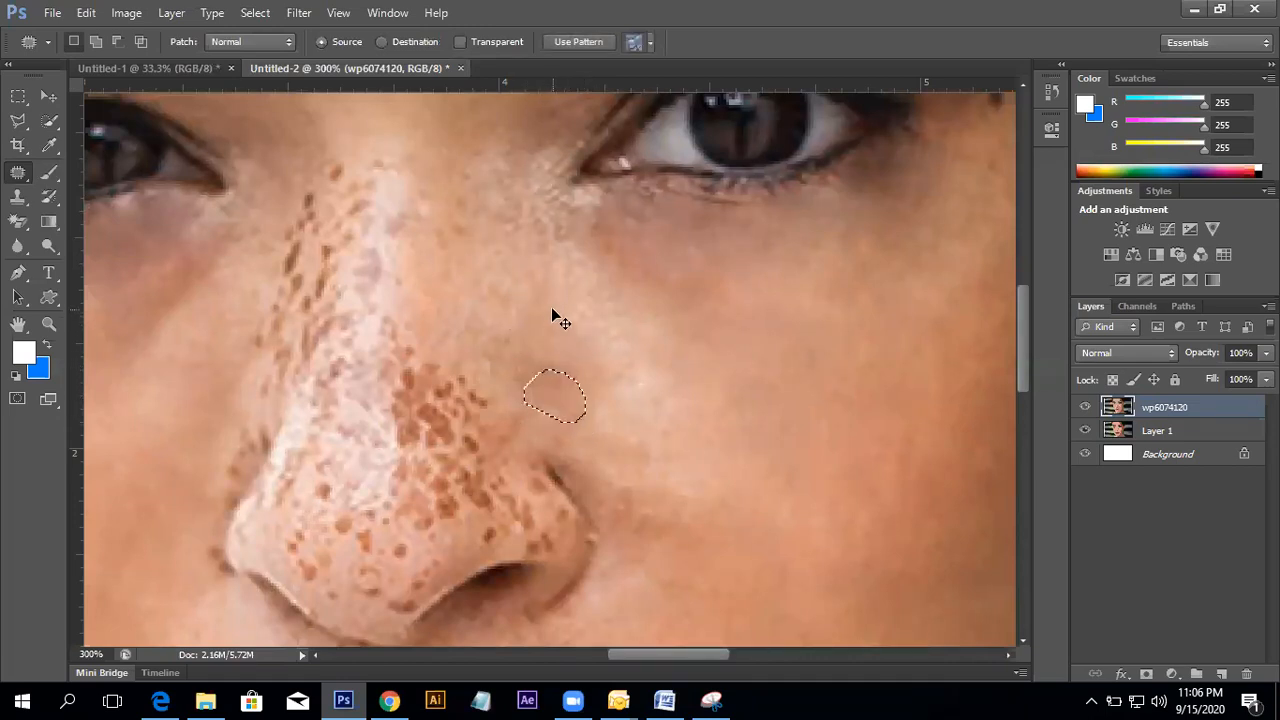
{"action": "key", "text": "ctrl+d"}
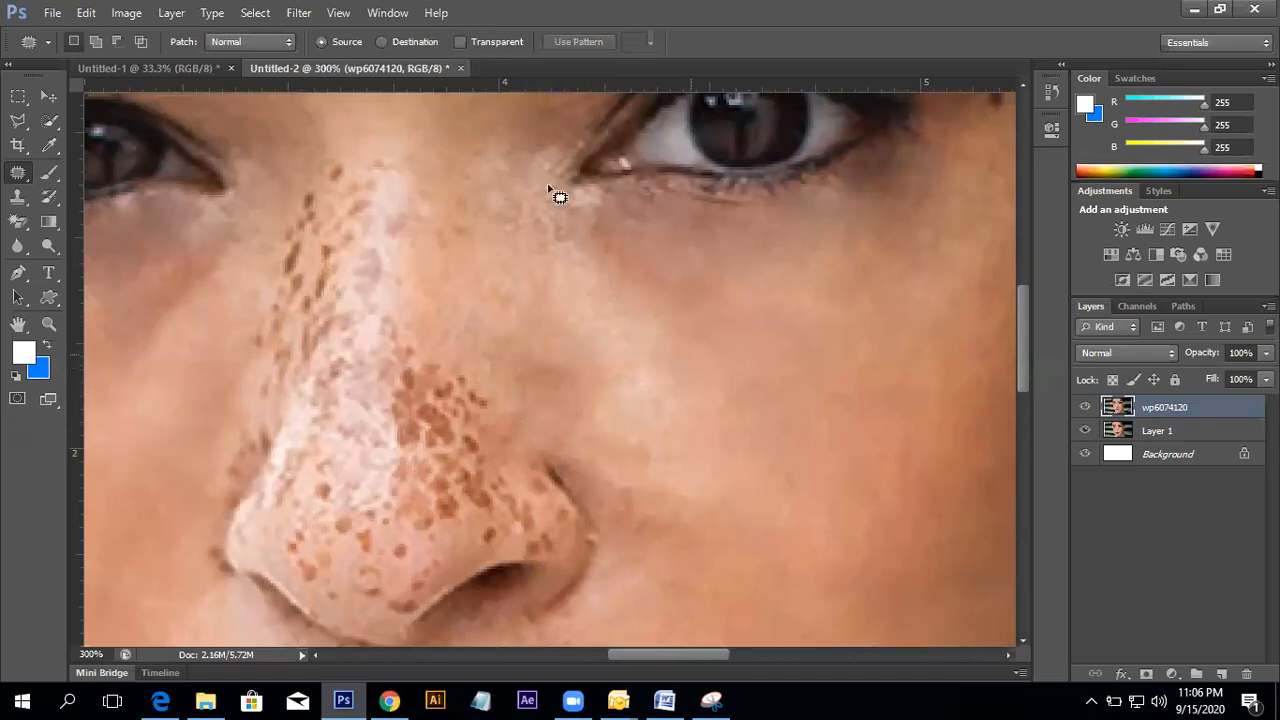
- Switch back to the Healing Brush and set its hardness to 100%
{"action": "right_click", "coordinate": [18, 172]}
{"action": "left_click", "coordinate": [90, 188]}
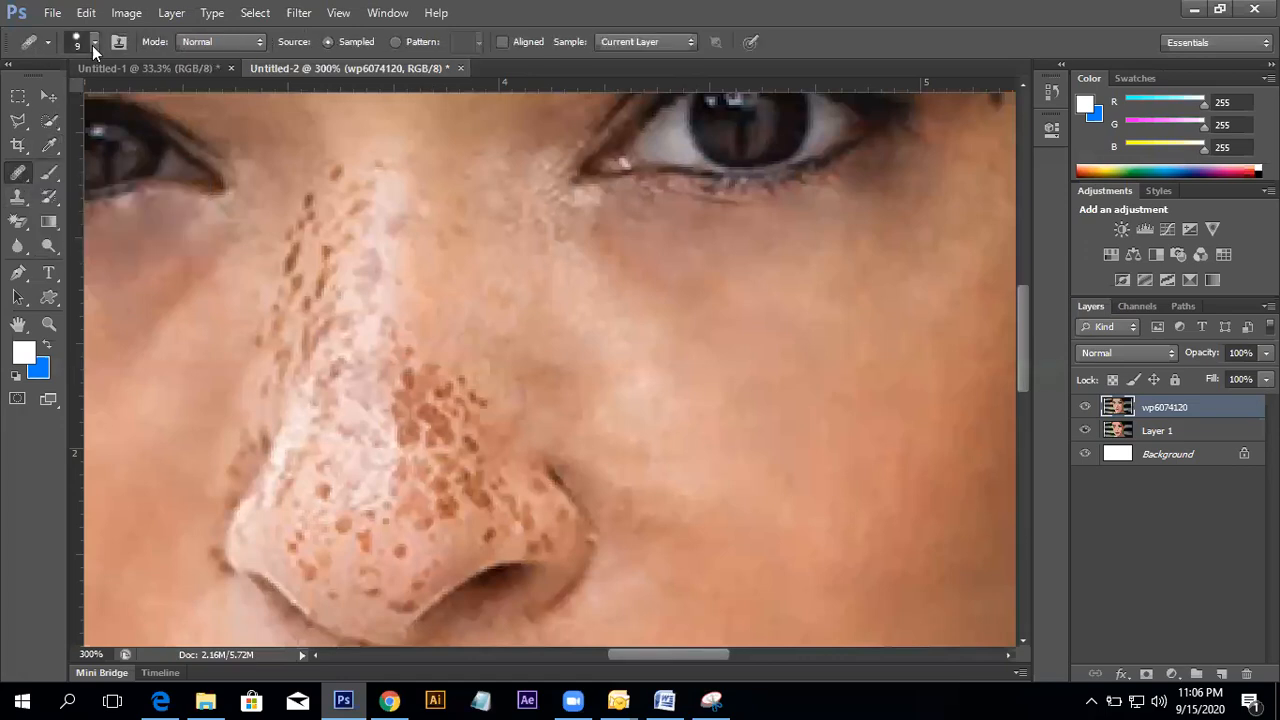
{"action": "left_click", "coordinate": [92, 43]}
{"action": "left_click", "coordinate": [206, 140]}
{"action": "key", "text": "Return"}
{"action": "left_click", "coordinate": [90, 43]}
{"action": "left_click", "coordinate": [107, 141]}
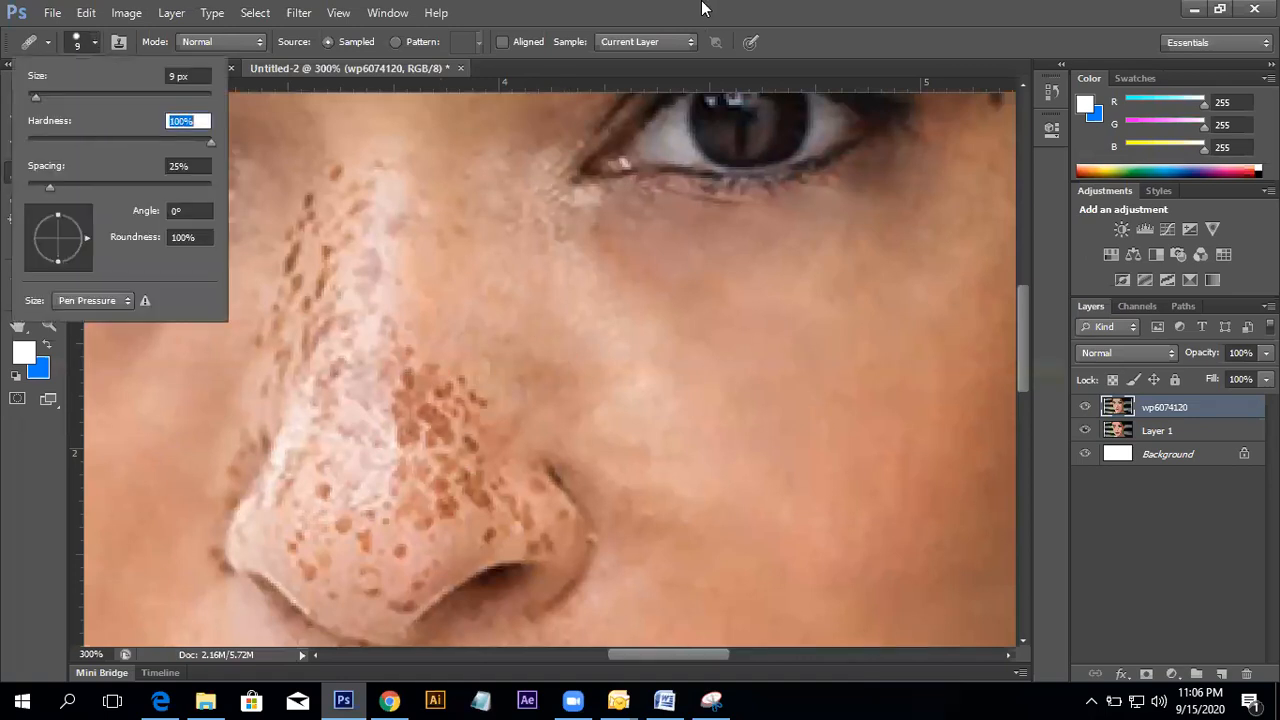
{"action": "key", "text": "Return"}
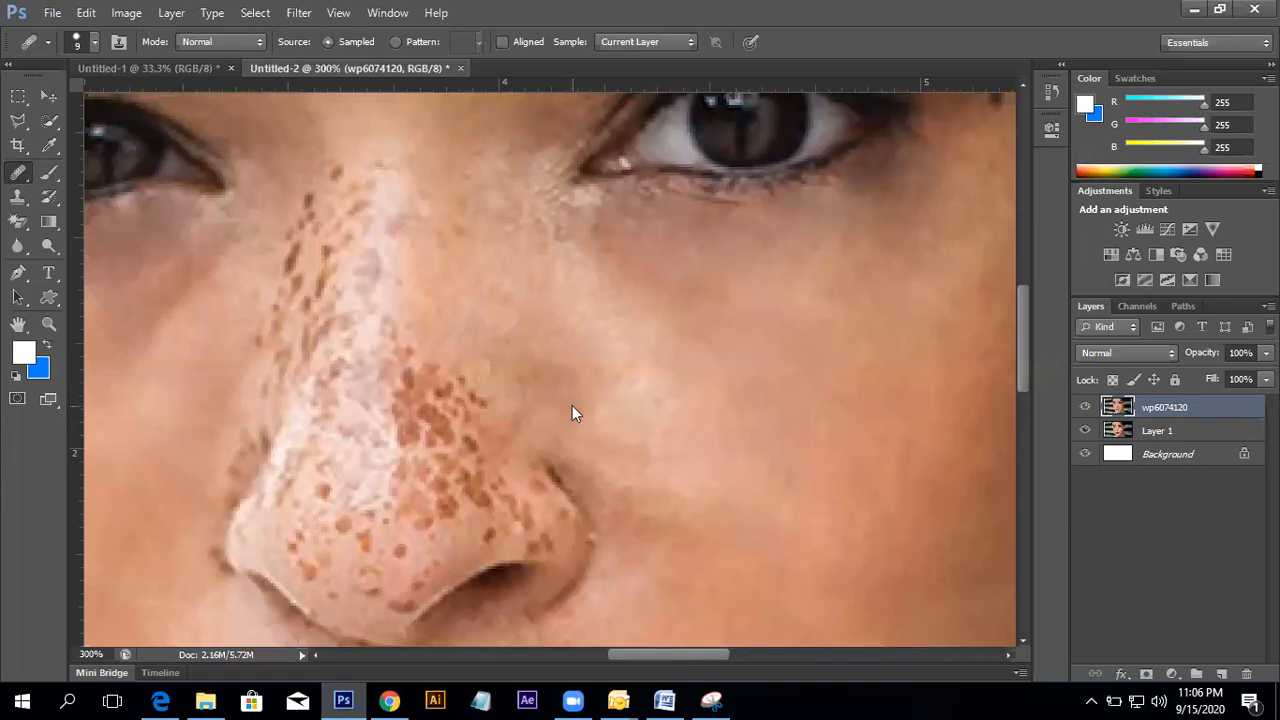
- Smooth the skin between the nose and the right-hand cheek below the inner eye corner with the Healing Brush, sampling nearby skin
{"action": "right_click", "coordinate": [24, 179]}
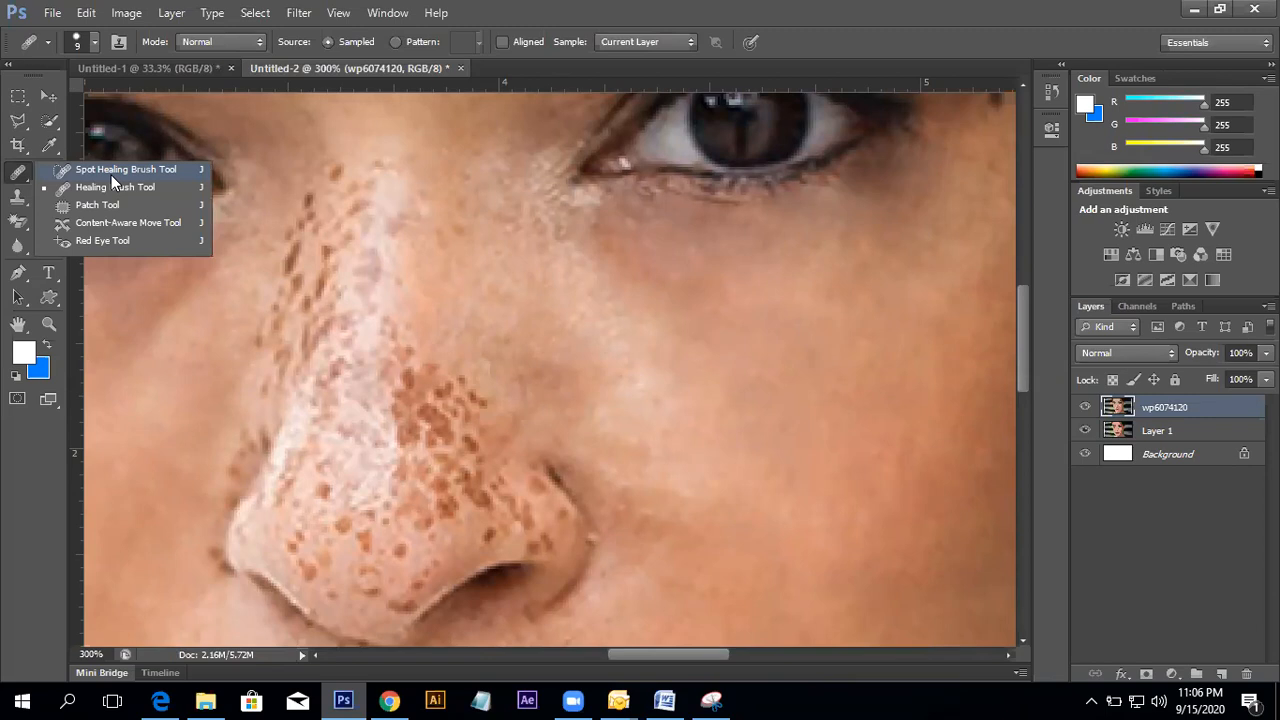
{"action": "left_click", "coordinate": [111, 190]}
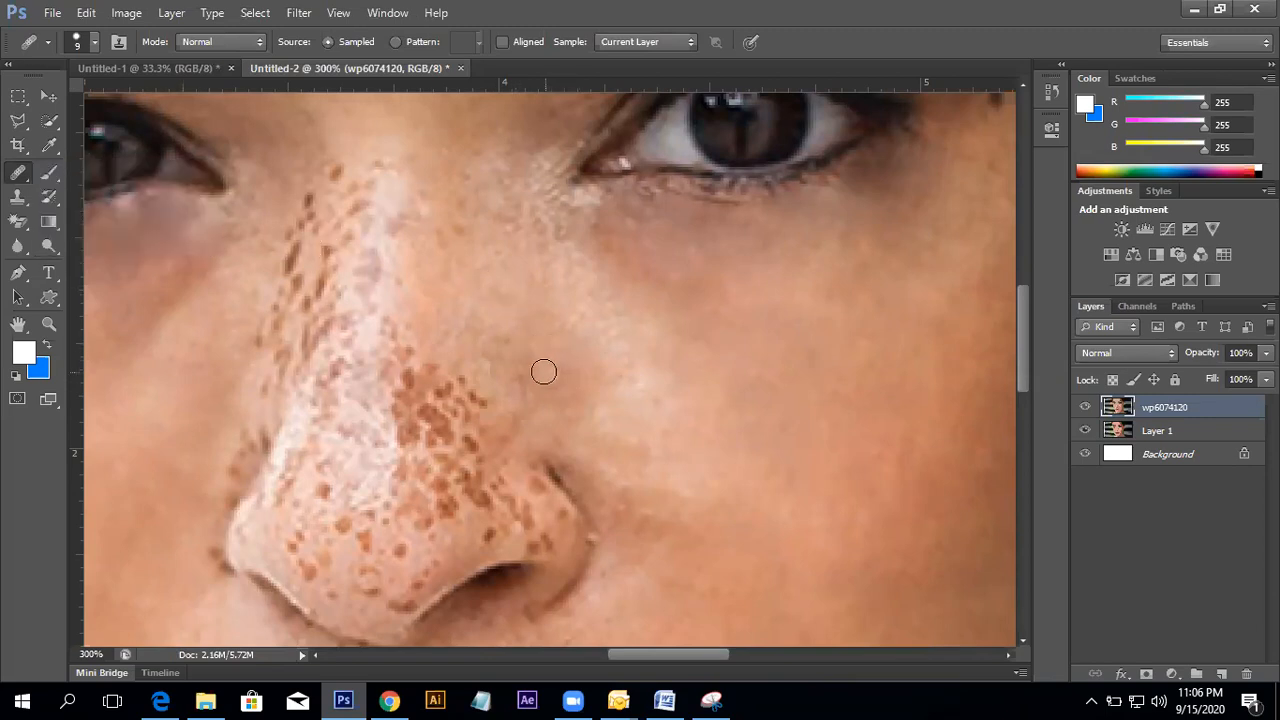
{"action": "left_click", "coordinate": [554, 366], "text": "alt"}
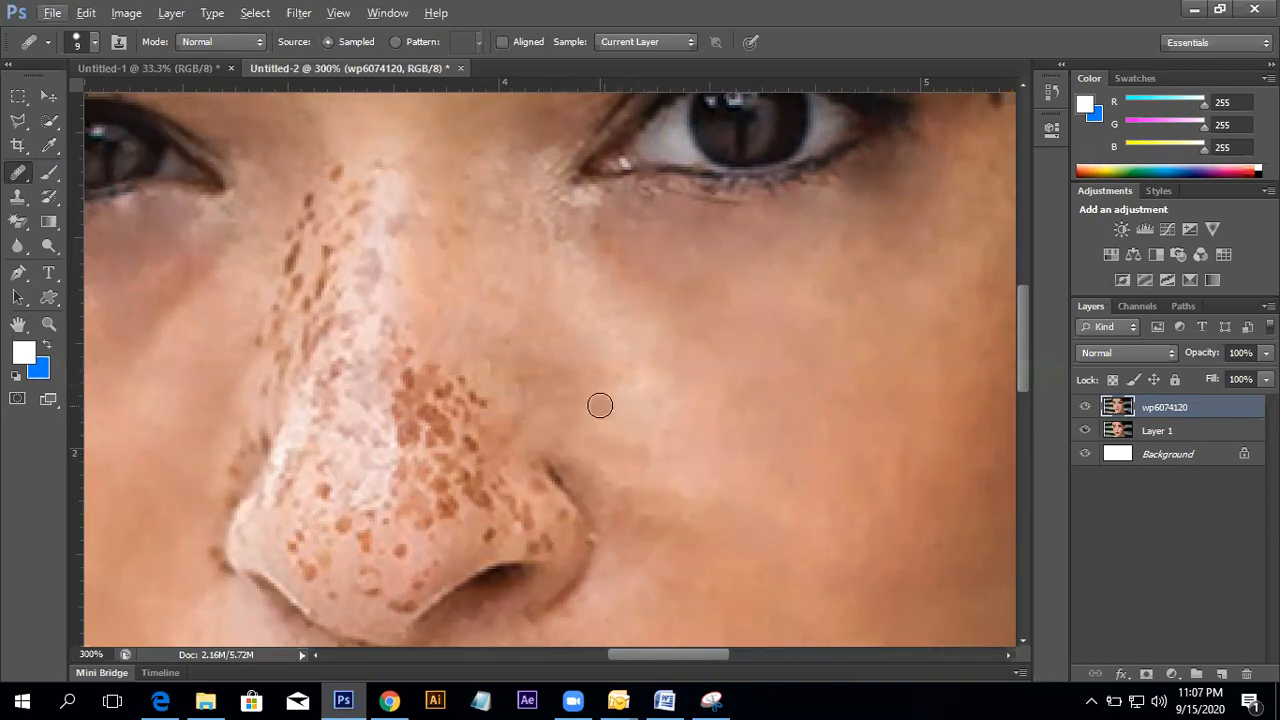
{"action": "left_click", "coordinate": [606, 320]}
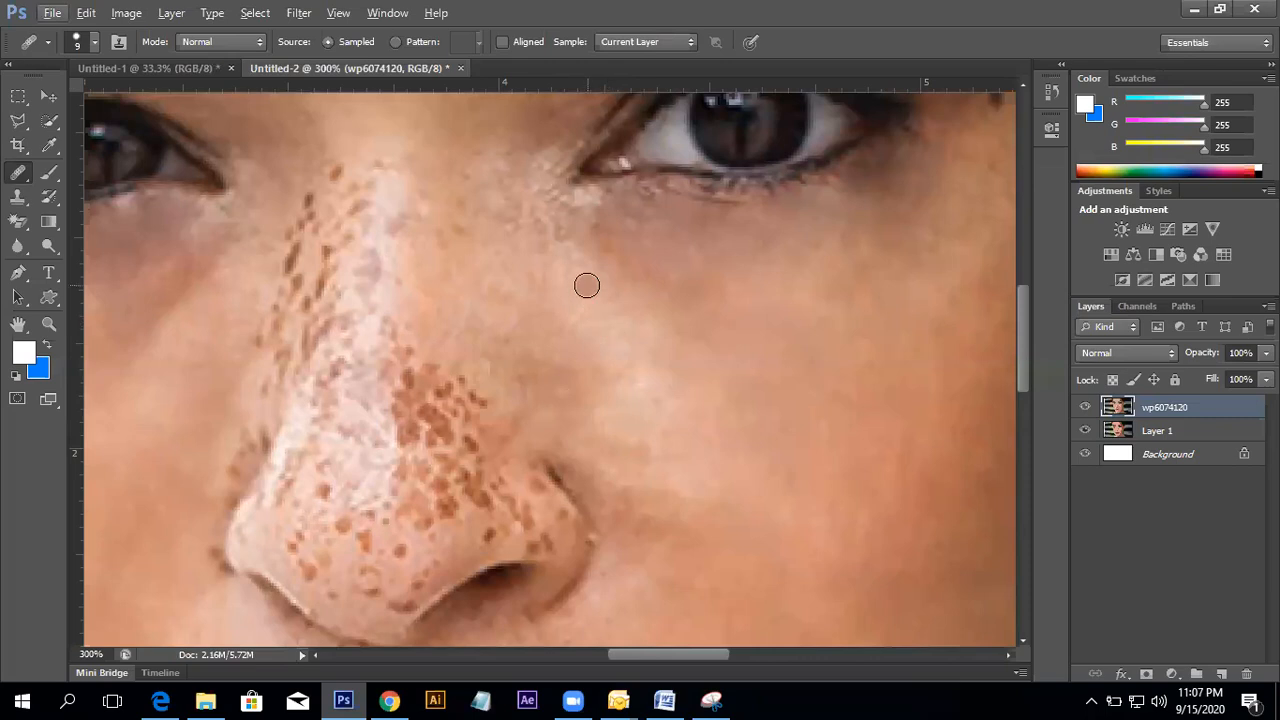
{"action": "left_click", "coordinate": [587, 294]}
{"action": "left_click", "coordinate": [606, 420], "text": "alt"}
{"action": "scroll", "coordinate": [549, 417], "scroll_direction": "left", "scroll_amount": 3}
{"action": "scroll", "coordinate": [549, 417], "scroll_direction": "up", "scroll_amount": 1}
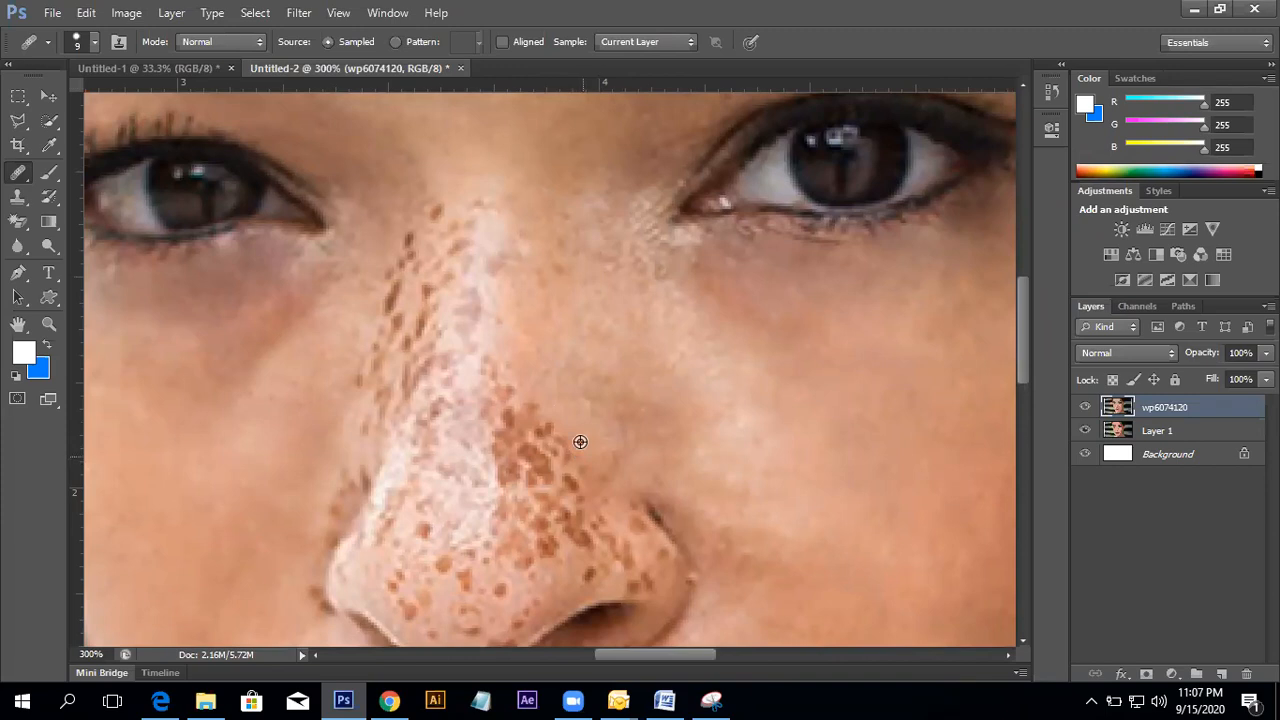
{"action": "left_click_drag", "start_coordinate": [480, 271], "coordinate": [551, 289]}
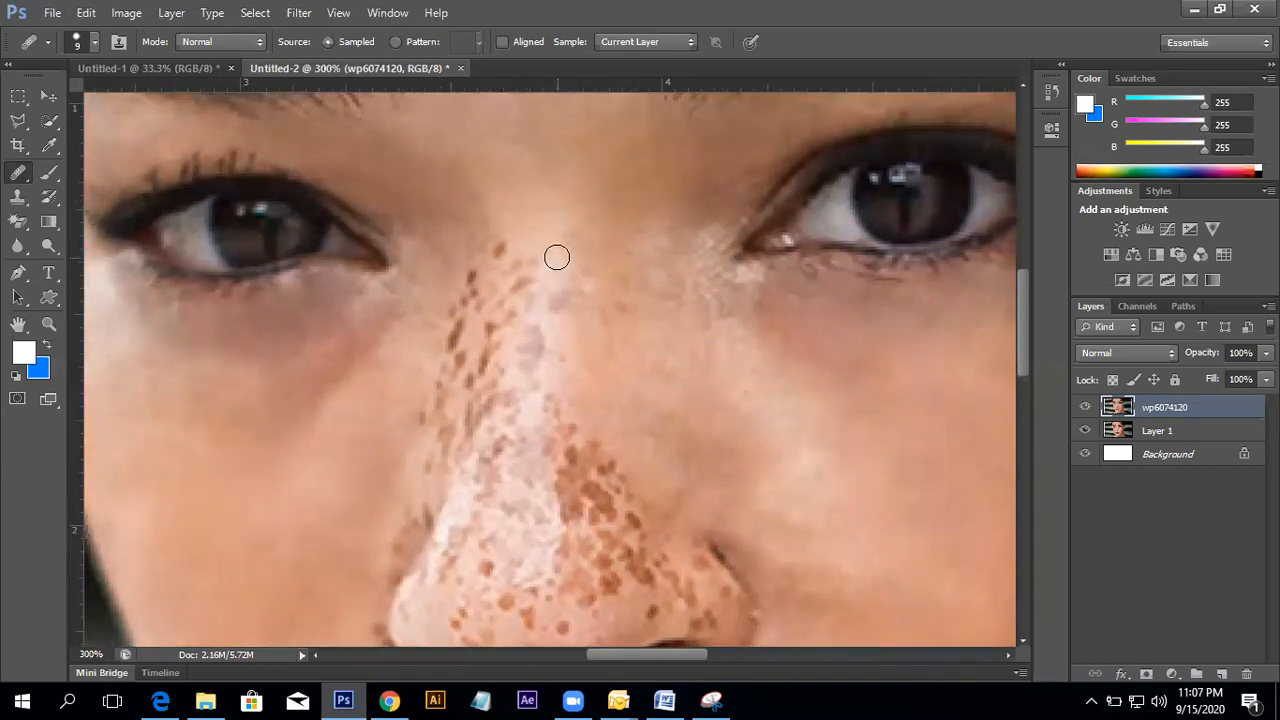
- Heal the blemishes beside the upper nose bridge and the freckles on the lower left of the nose tip
{"action": "left_click_drag", "start_coordinate": [557, 284], "coordinate": [551, 300]}
{"action": "left_click", "coordinate": [586, 243], "text": "alt"}
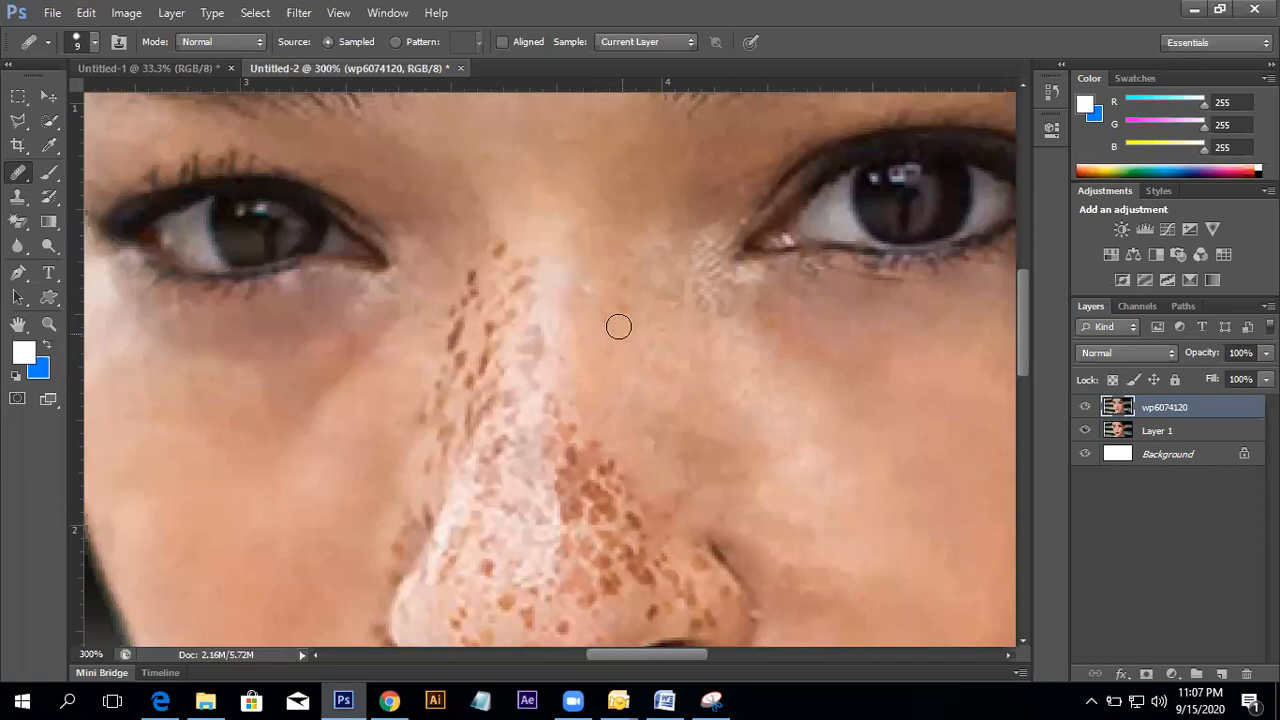
{"action": "left_click_drag", "start_coordinate": [626, 371], "coordinate": [636, 254]}
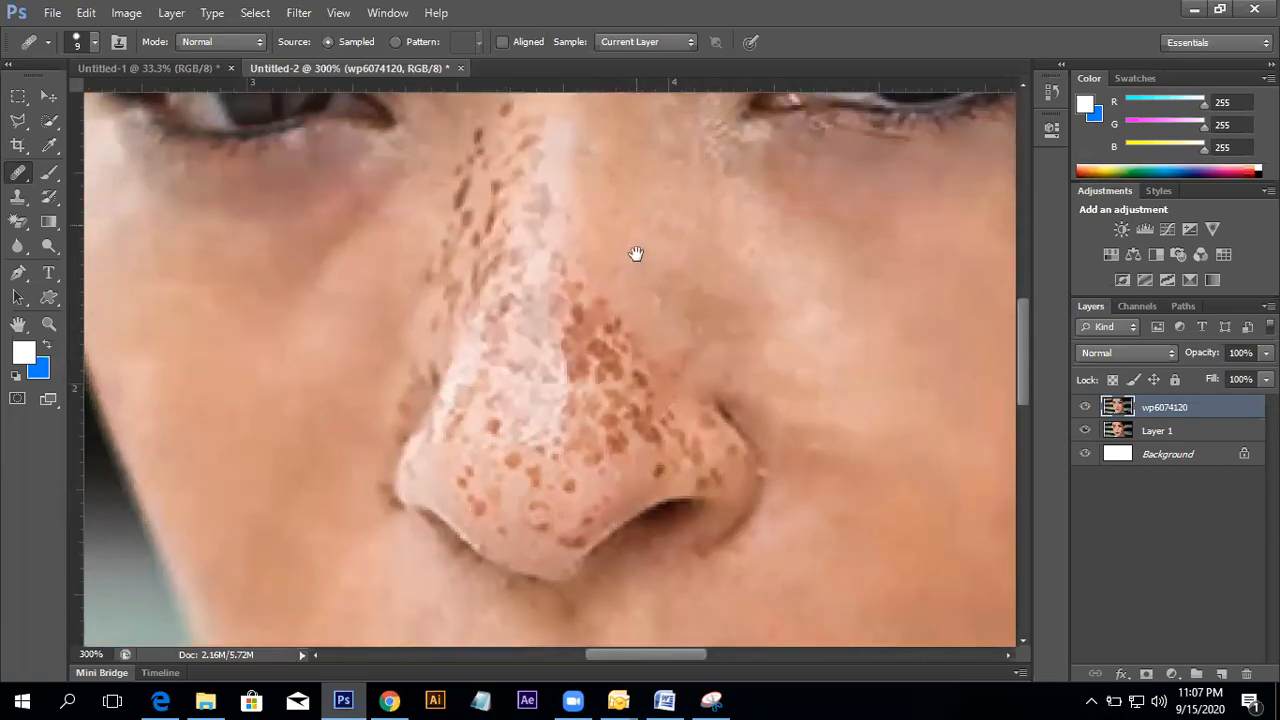
{"action": "left_click_drag", "start_coordinate": [623, 334], "coordinate": [654, 254]}
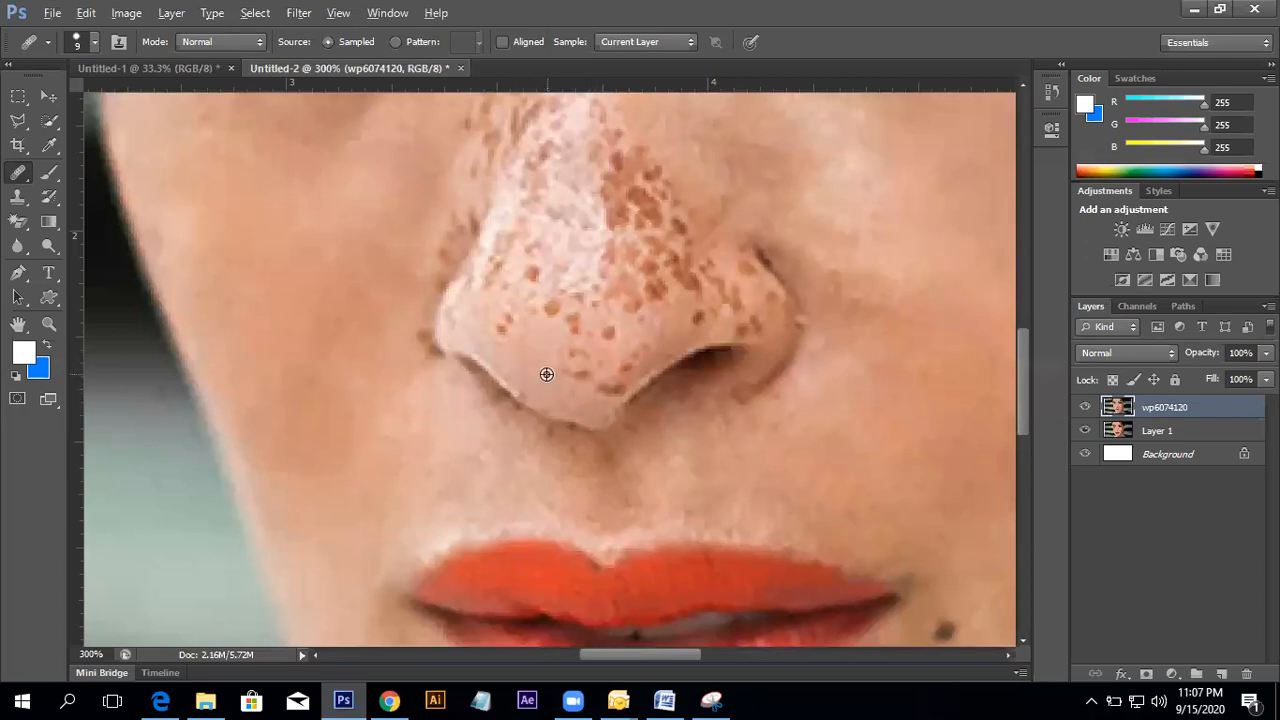
{"action": "left_click_drag", "start_coordinate": [502, 294], "coordinate": [508, 492]}
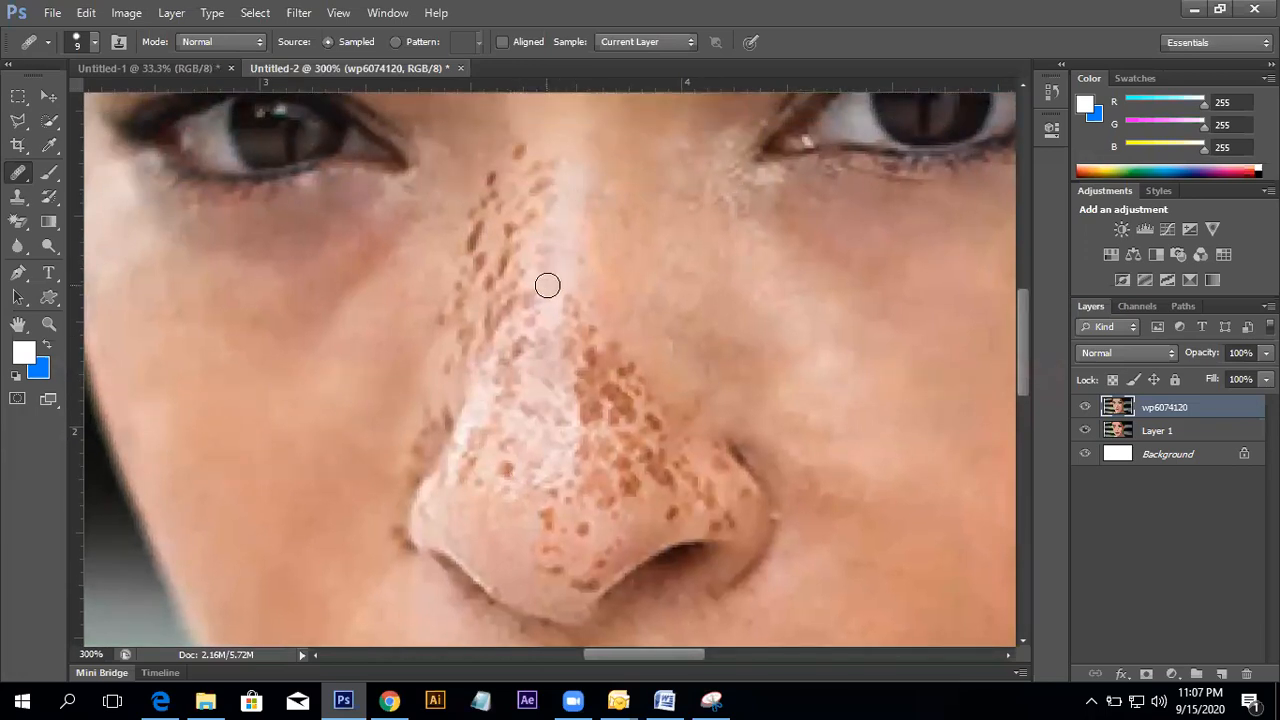
- Heal the freckles along the left flank of the nose, from the inner eye corner down to the nostril
{"action": "left_click_drag", "start_coordinate": [476, 308], "coordinate": [519, 310]}
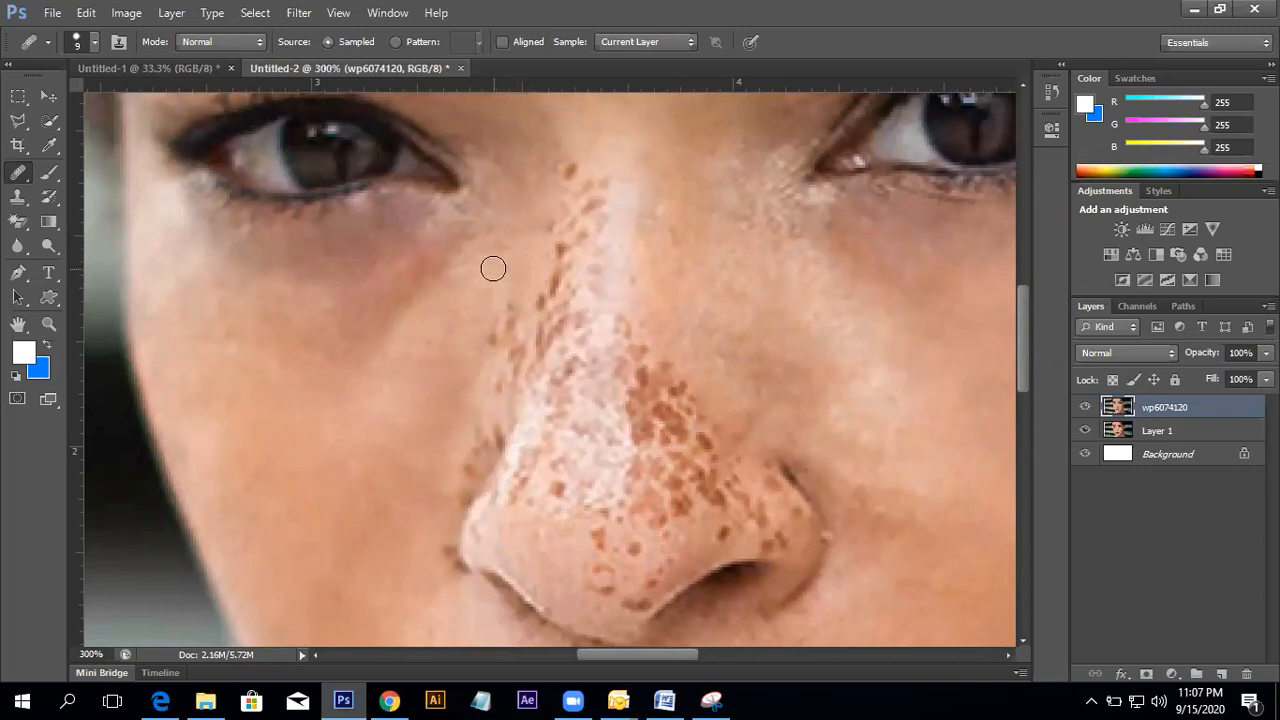
{"action": "left_click", "coordinate": [508, 340]}
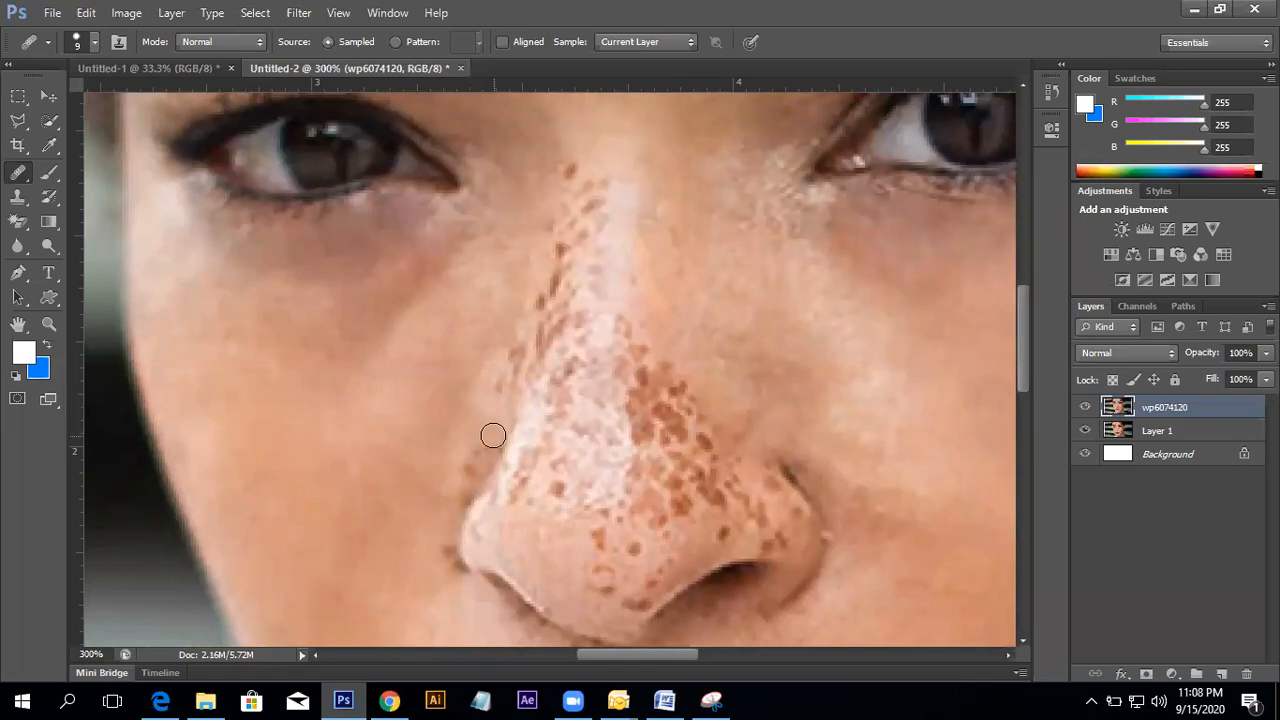
{"action": "left_click", "coordinate": [469, 469]}
{"action": "left_click_drag", "start_coordinate": [473, 488], "coordinate": [480, 320]}
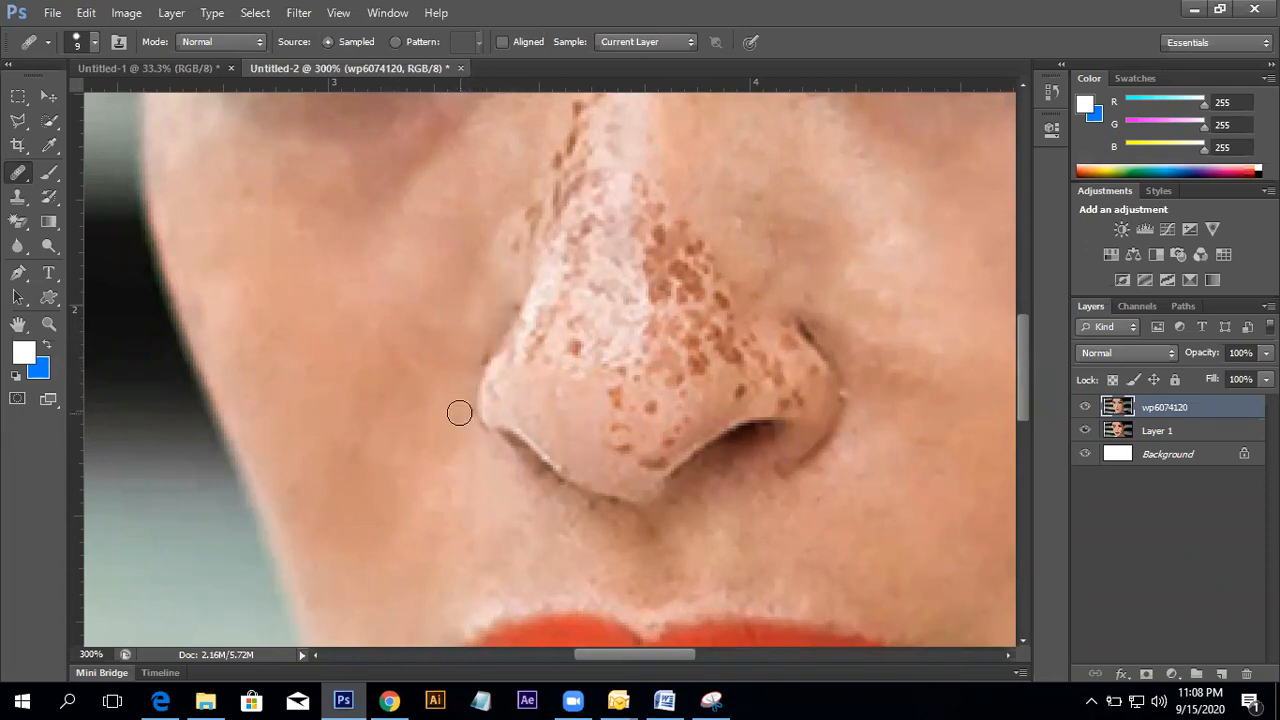
{"action": "left_click_drag", "start_coordinate": [466, 289], "coordinate": [453, 415]}
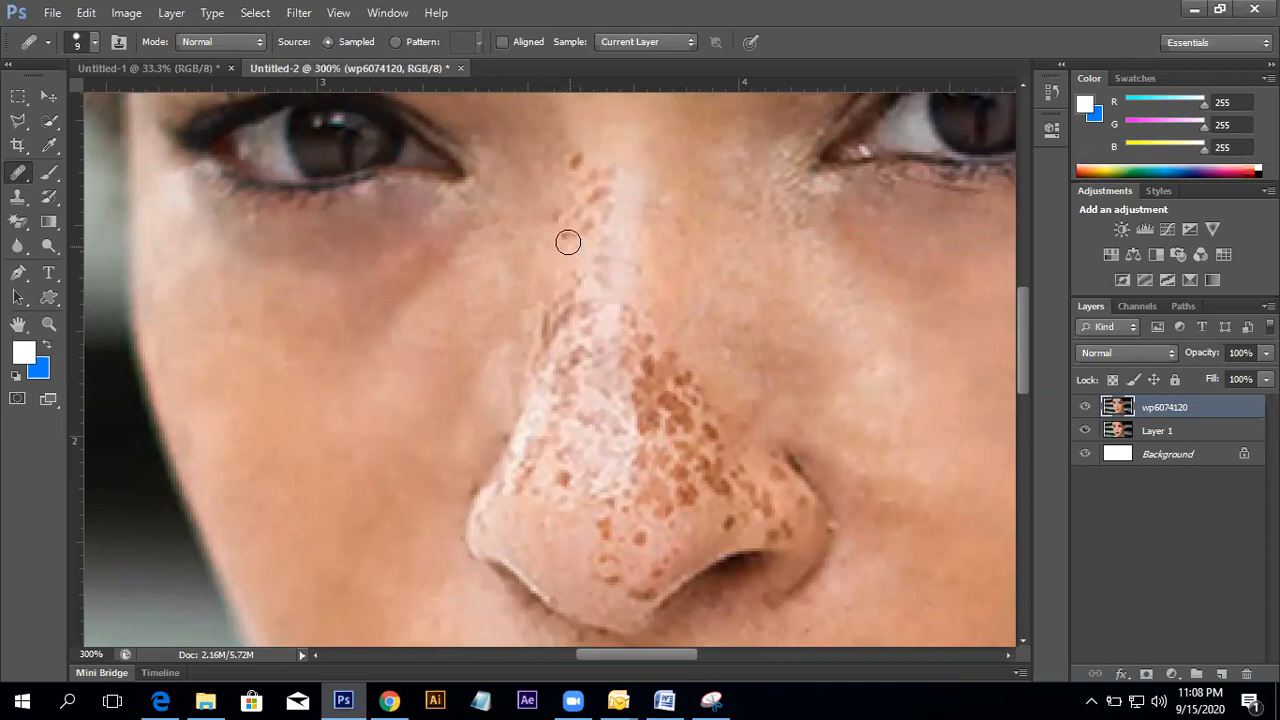
- Heal the freckles at the top left of the nose bridge using clean skin sampled just above them
{"action": "left_click_drag", "start_coordinate": [639, 184], "coordinate": [617, 228]}
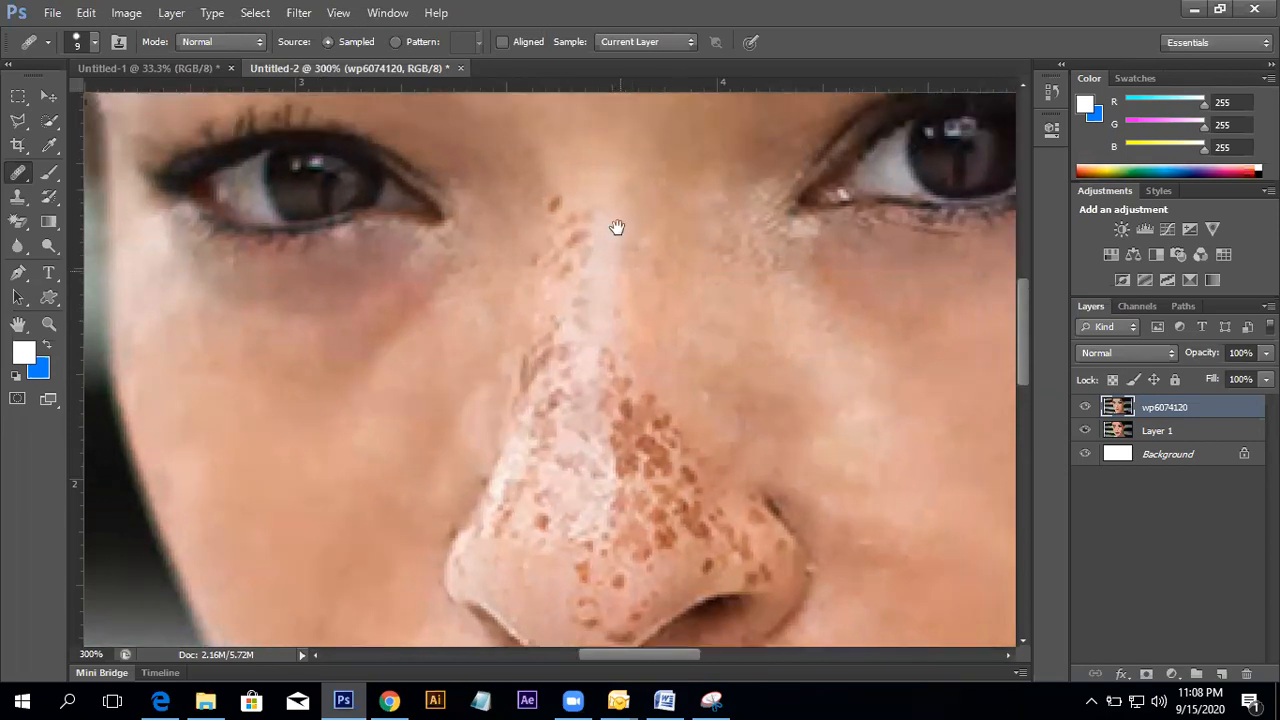
{"action": "left_click", "coordinate": [561, 174], "text": "alt"}
{"action": "left_click", "coordinate": [554, 203]}
{"action": "left_click", "coordinate": [574, 177], "text": "alt"}
{"action": "left_click_drag", "start_coordinate": [577, 211], "coordinate": [587, 229]}
{"action": "left_click", "coordinate": [588, 262]}
- Heal the freckles on the underside of the nose tip, reducing the healing brush size to 5
{"action": "left_click_drag", "start_coordinate": [566, 423], "coordinate": [564, 300]}
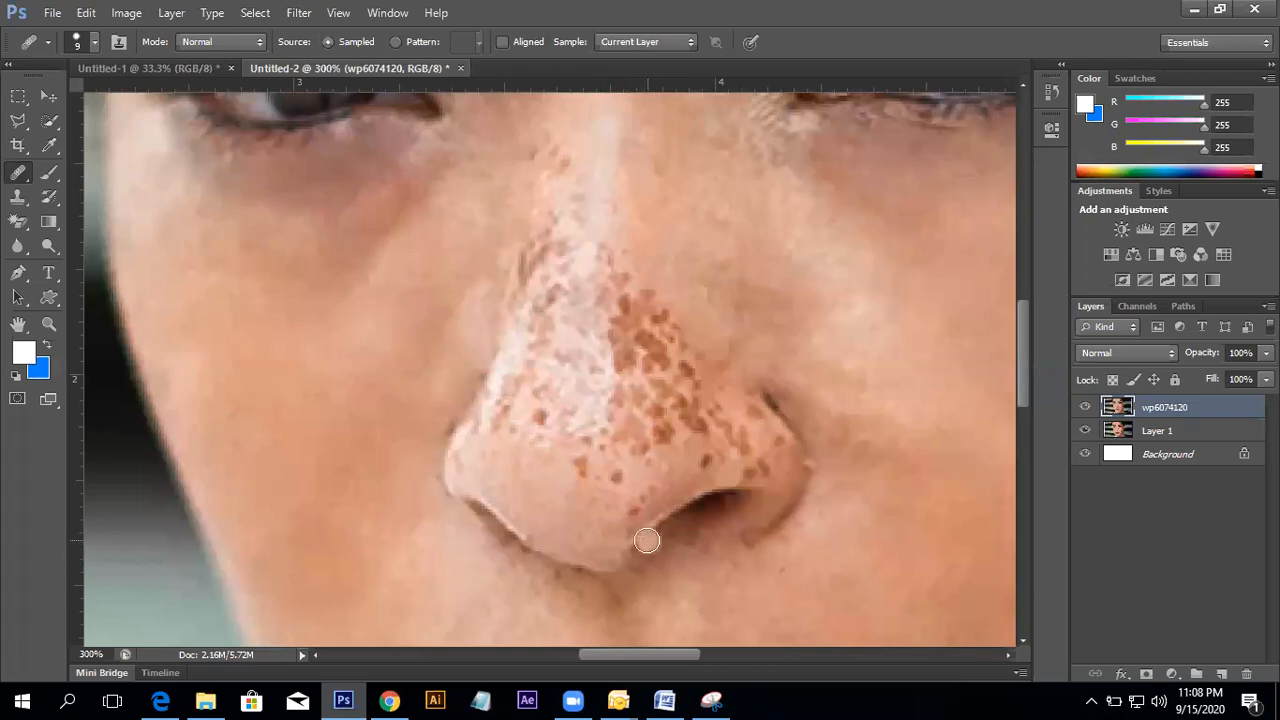
{"action": "key", "text": "bracketleft"}
{"action": "key", "text": "bracketleft"}
{"action": "key", "text": "bracketleft"}
{"action": "key", "text": "bracketleft"}
{"action": "left_click_drag", "start_coordinate": [541, 429], "coordinate": [618, 495]}
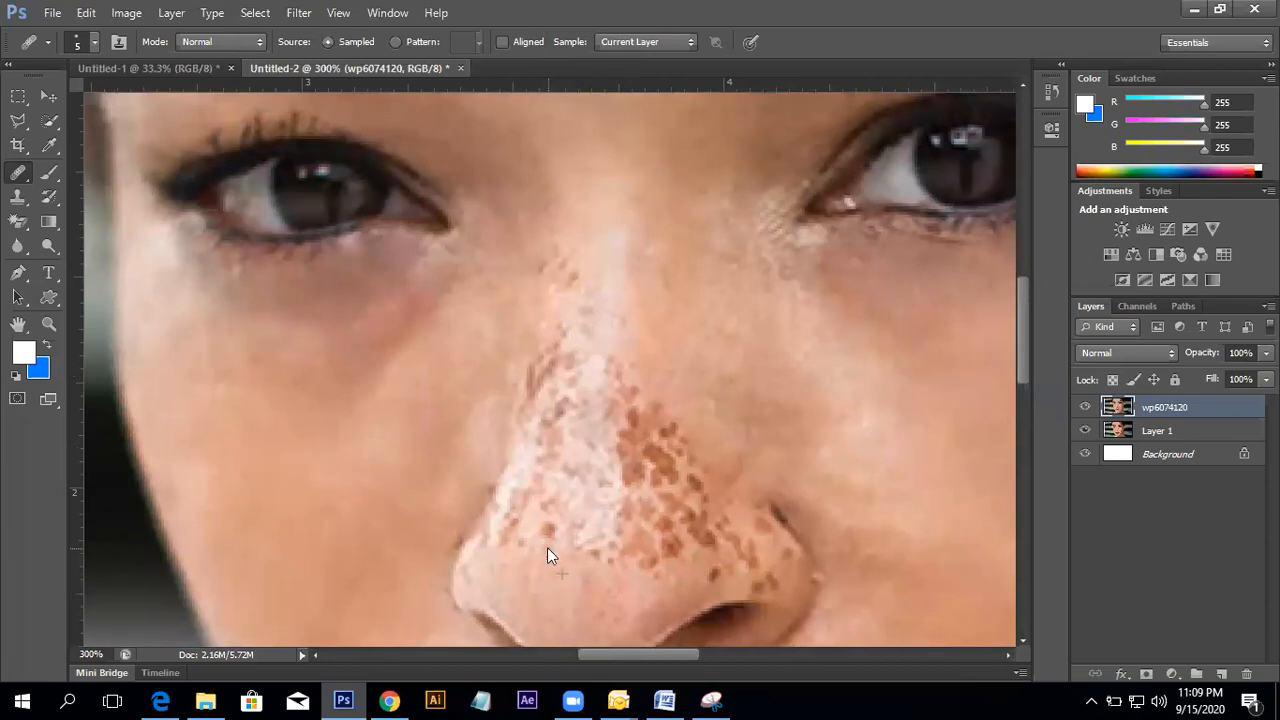
- Enlarge the healing brush to size 10 and heal the lower row of freckles across the middle of the nose tip
{"action": "key", "text": "alt"}
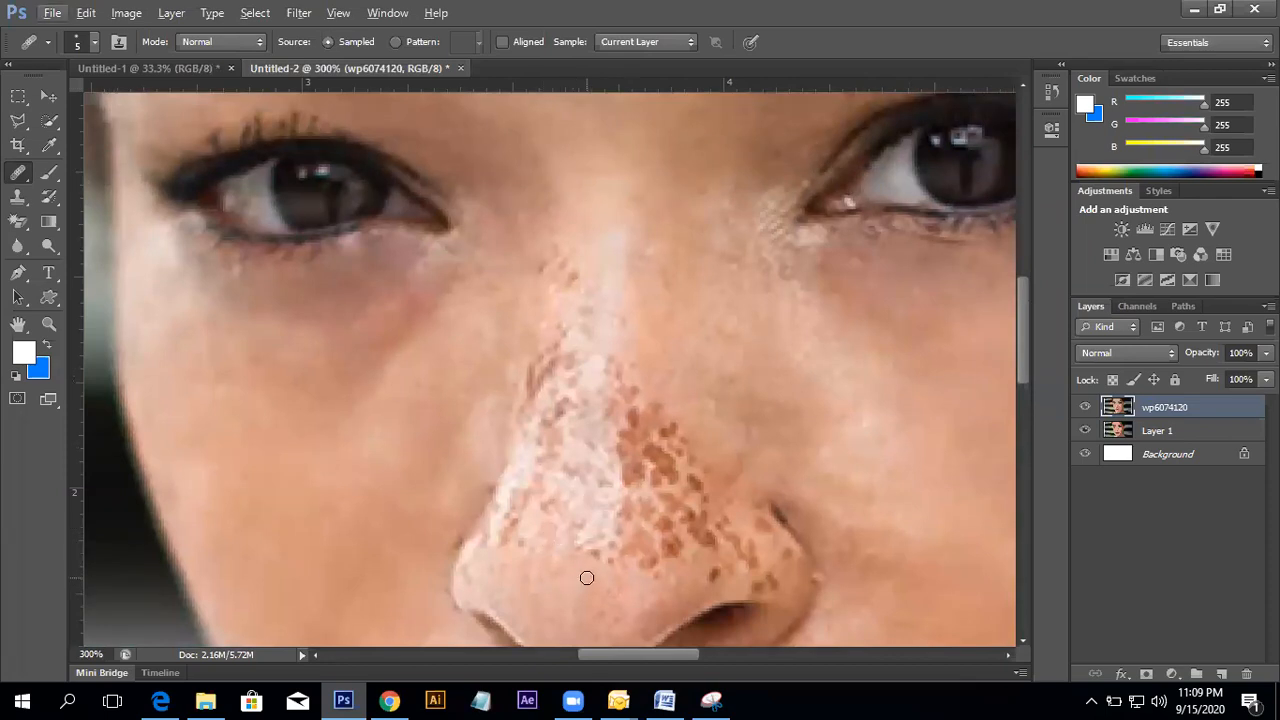
{"action": "key", "text": "alt"}
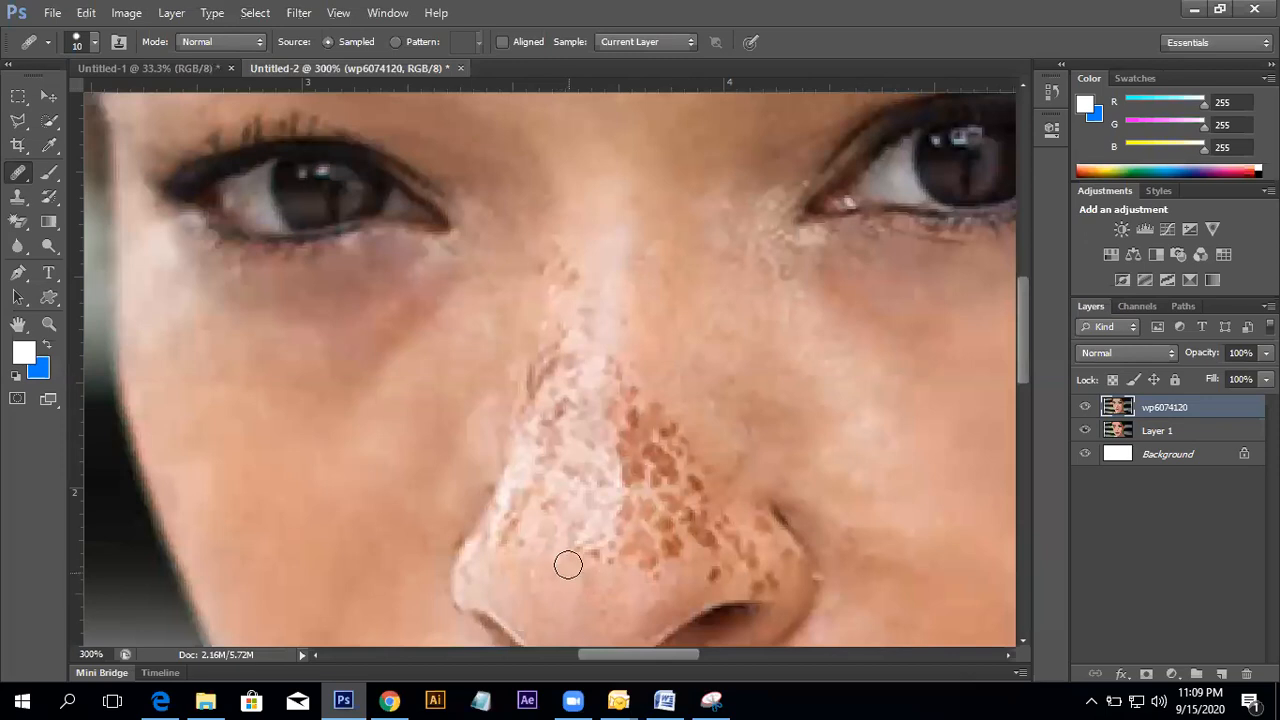
{"action": "key", "text": "alt"}
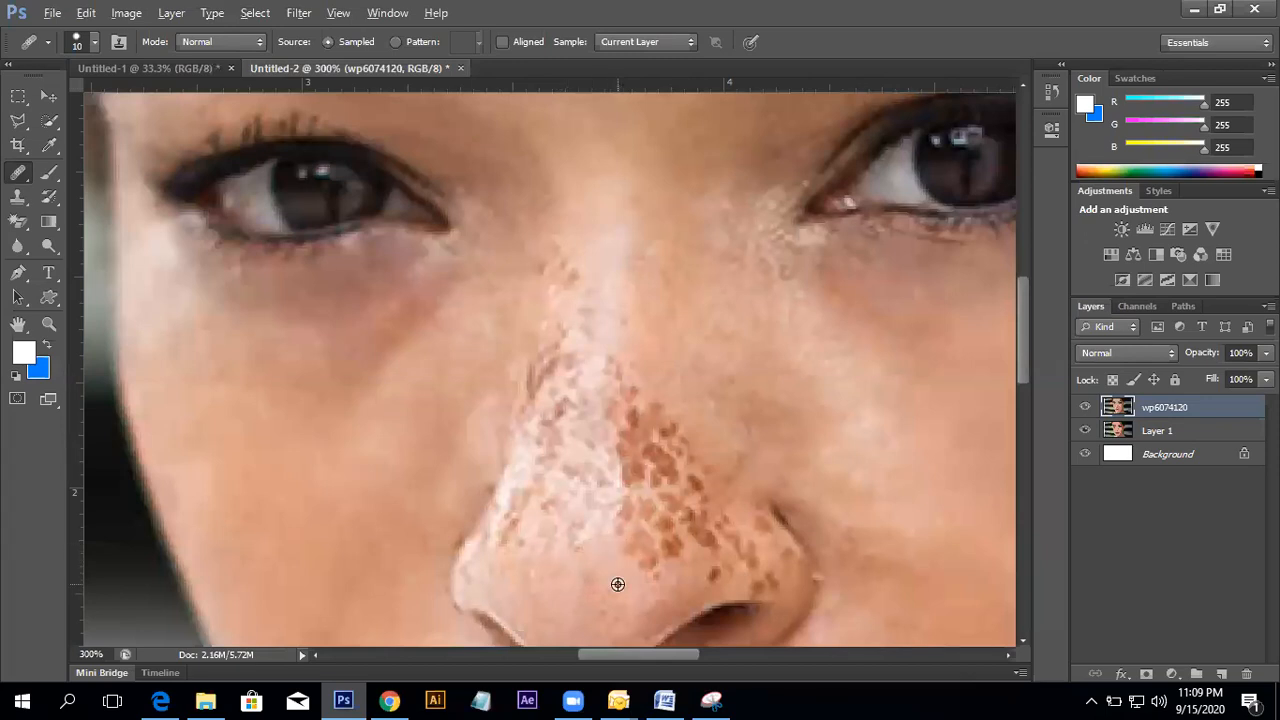
{"action": "left_click", "coordinate": [612, 578], "text": "alt"}
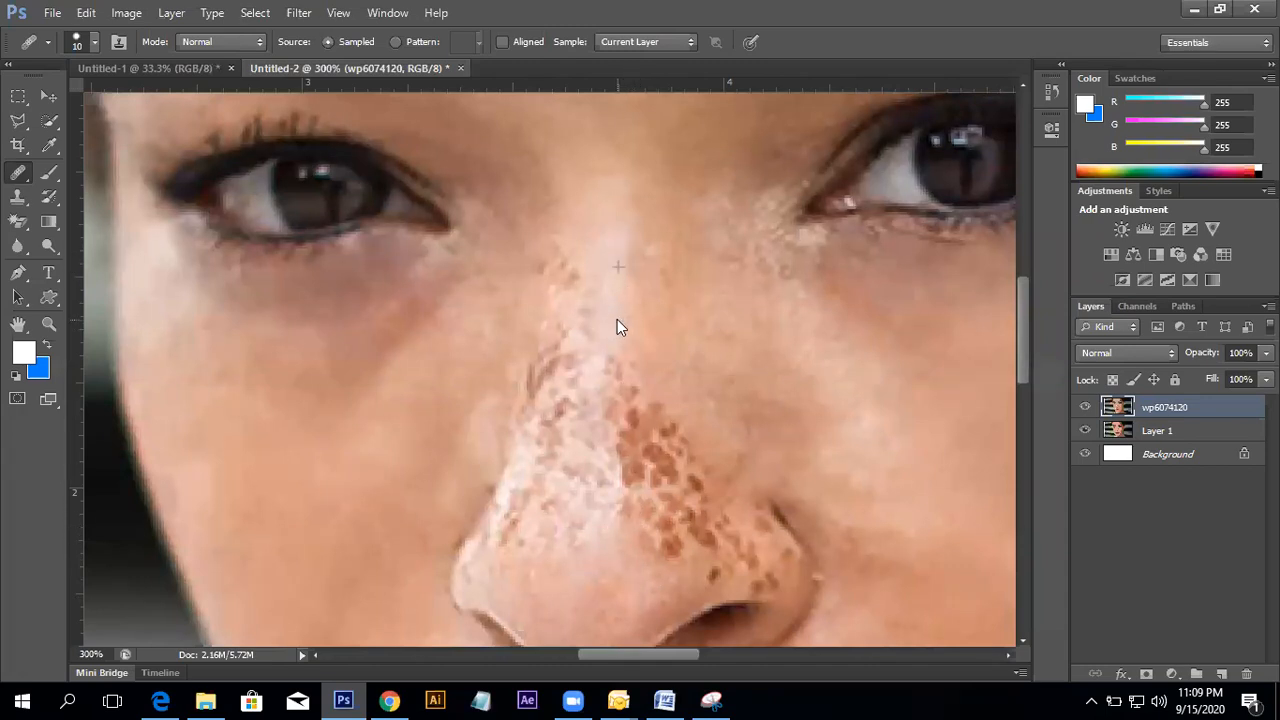
{"action": "left_click_drag", "start_coordinate": [606, 354], "coordinate": [614, 377]}
{"action": "left_click_drag", "start_coordinate": [607, 552], "coordinate": [603, 440]}
- Heal the freckles between the nose tip and the right nostril wing
{"action": "left_click_drag", "start_coordinate": [678, 402], "coordinate": [615, 396]}
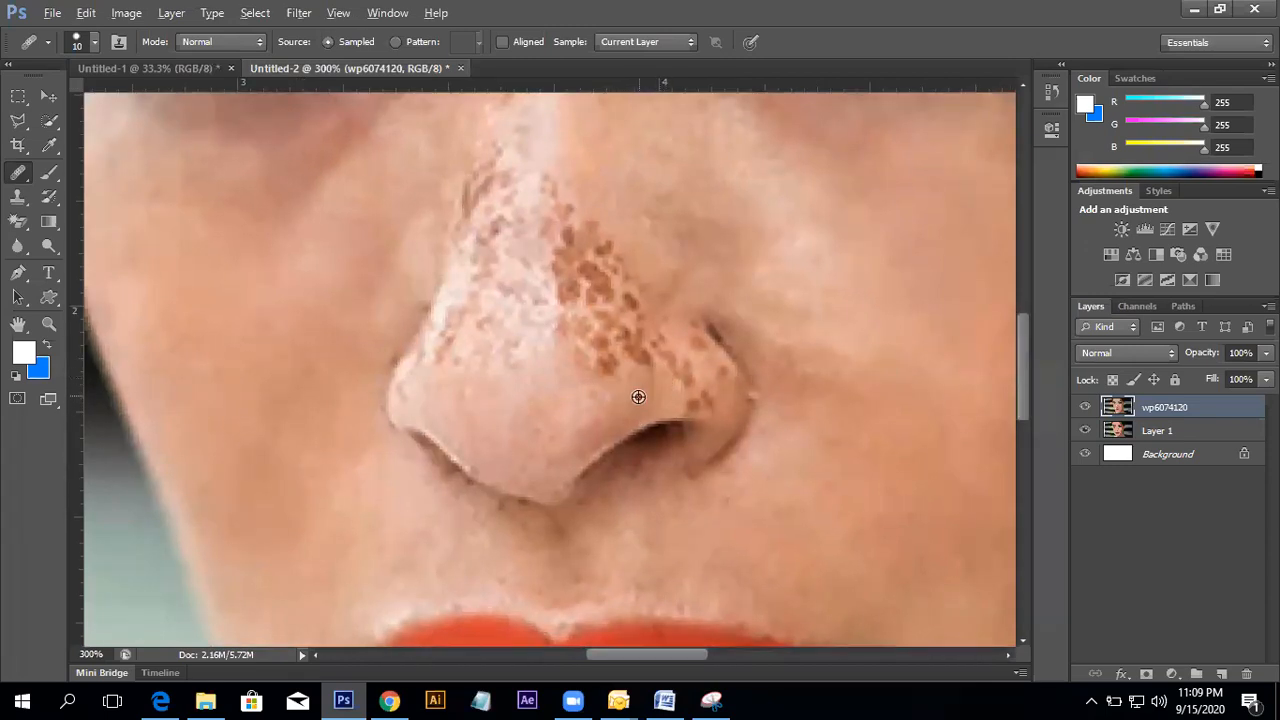
{"action": "left_click_drag", "start_coordinate": [646, 374], "coordinate": [643, 345]}
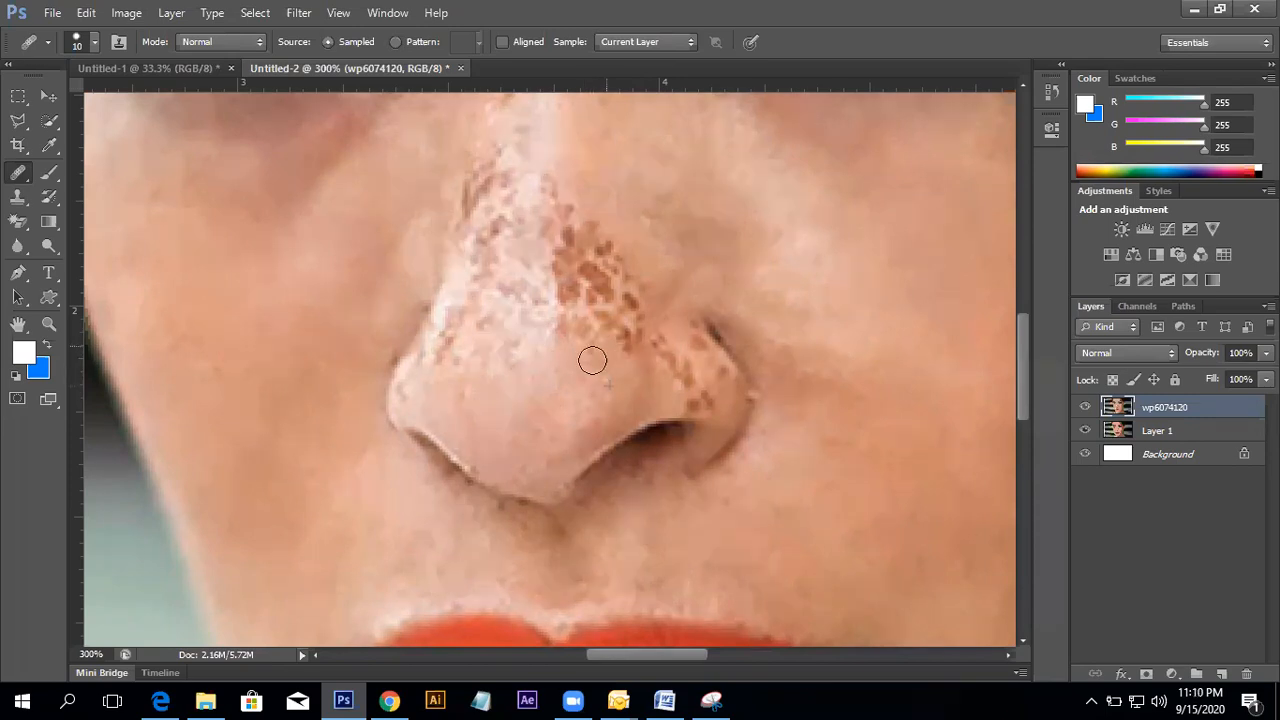
{"action": "scroll", "coordinate": [603, 411], "scroll_direction": "up", "scroll_amount": 3}
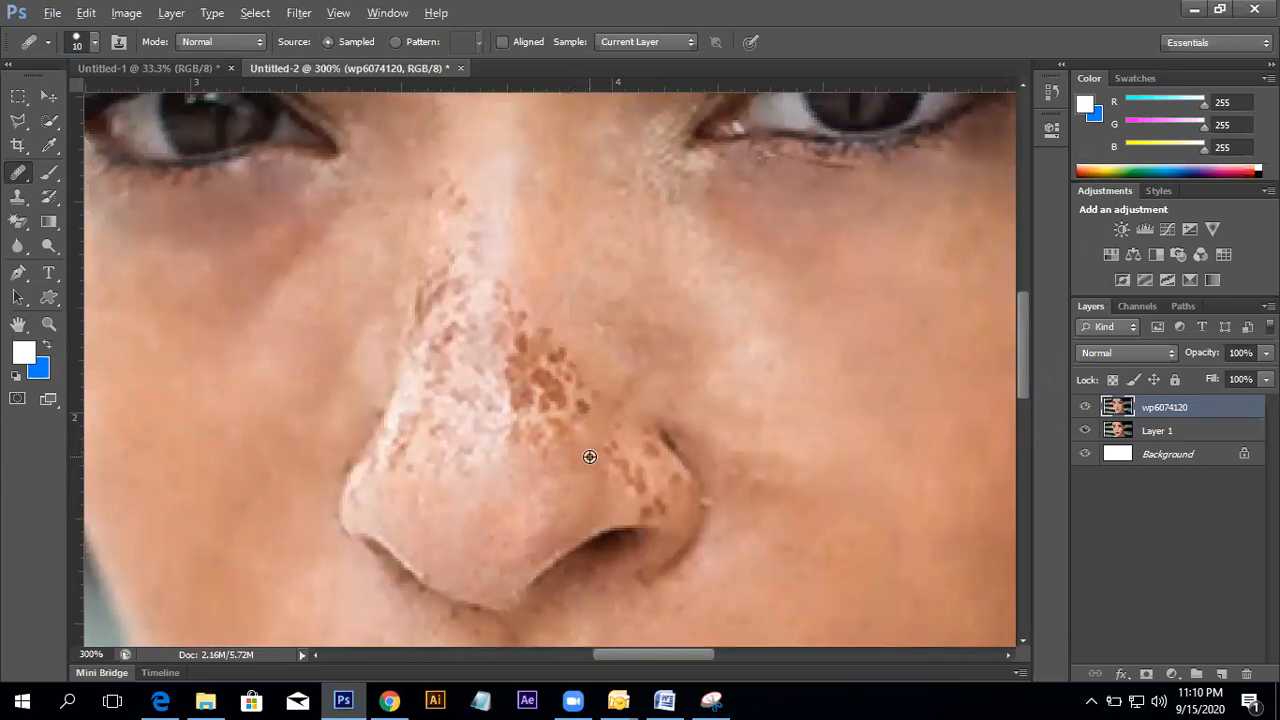
{"action": "mouse_move", "coordinate": [566, 463]}
{"action": "left_mouse_down"}
{"action": "mouse_move", "coordinate": [554, 420]}
{"action": "mouse_move", "coordinate": [531, 431]}
{"action": "mouse_move", "coordinate": [540, 451]}
{"action": "mouse_move", "coordinate": [562, 425]}
{"action": "left_mouse_up"}
- Resample nearby clean skin and heal the dark freckle cluster on the right side of the nose
{"action": "scroll", "coordinate": [552, 443], "scroll_direction": "up", "scroll_amount": 1}
{"action": "left_click", "coordinate": [570, 501], "text": "alt"}
{"action": "mouse_move", "coordinate": [543, 434]}
{"action": "left_mouse_down"}
{"action": "mouse_move", "coordinate": [546, 509]}
{"action": "mouse_move", "coordinate": [528, 449]}
{"action": "mouse_move", "coordinate": [552, 420]}
{"action": "mouse_move", "coordinate": [566, 489]}
{"action": "mouse_move", "coordinate": [506, 433]}
{"action": "mouse_move", "coordinate": [538, 505]}
{"action": "left_mouse_up"}
{"action": "left_click", "coordinate": [539, 376], "text": "alt"}
{"action": "left_click", "coordinate": [546, 376], "text": "alt"}
{"action": "left_click", "coordinate": [568, 415], "text": "alt"}
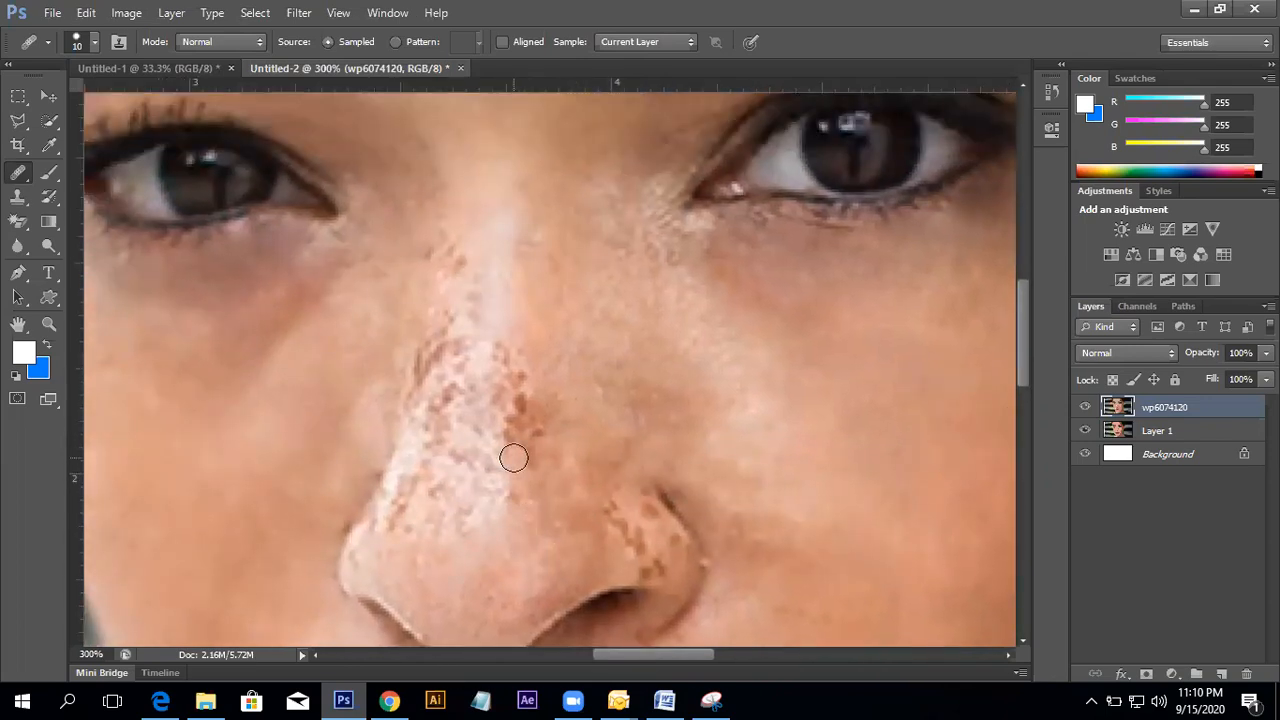
- Heal the freckles in the centre of the nose above the tip and along the ridge's right edge
{"action": "left_click_drag", "start_coordinate": [517, 493], "coordinate": [545, 465]}
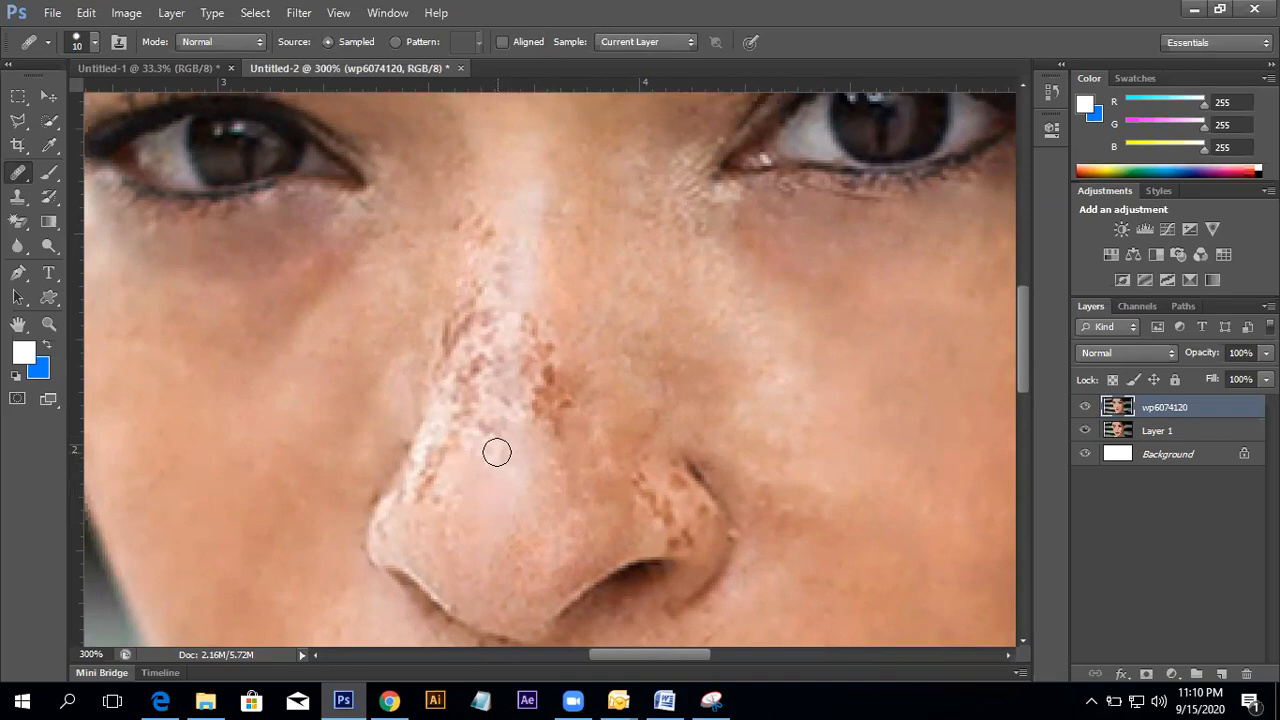
{"action": "left_click_drag", "start_coordinate": [486, 428], "coordinate": [497, 489]}
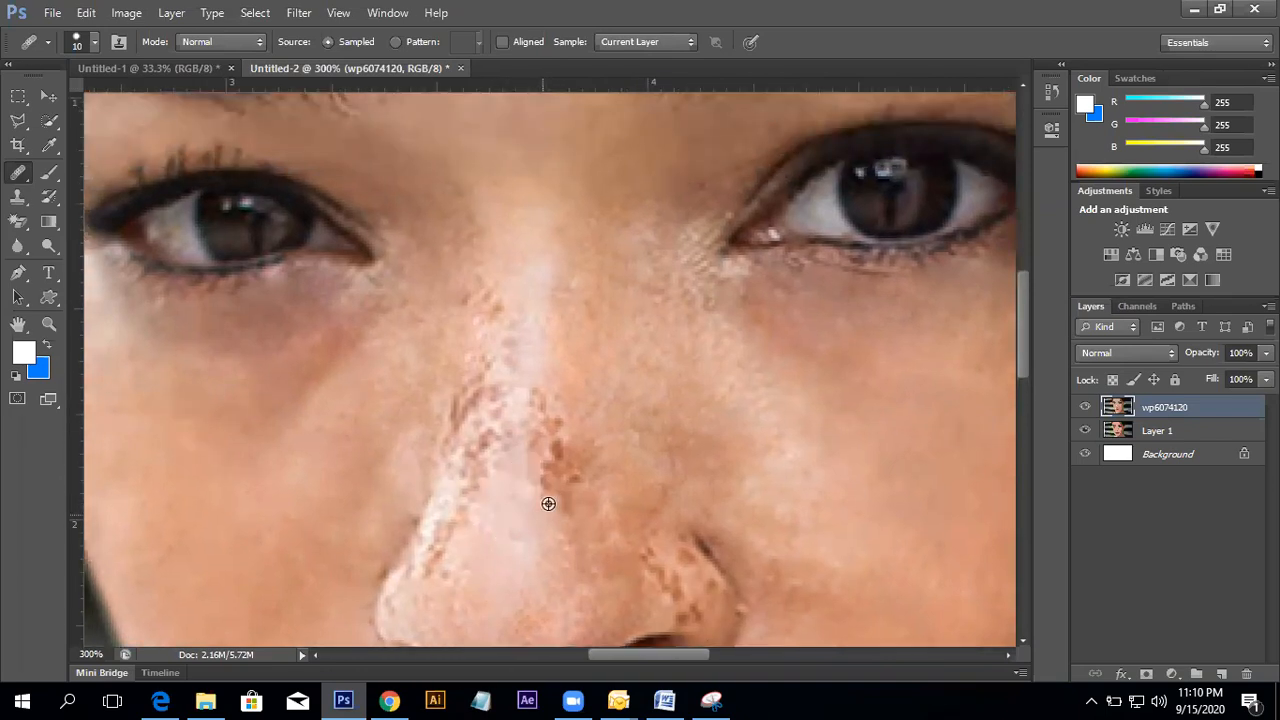
{"action": "left_click_drag", "start_coordinate": [549, 466], "coordinate": [556, 448]}
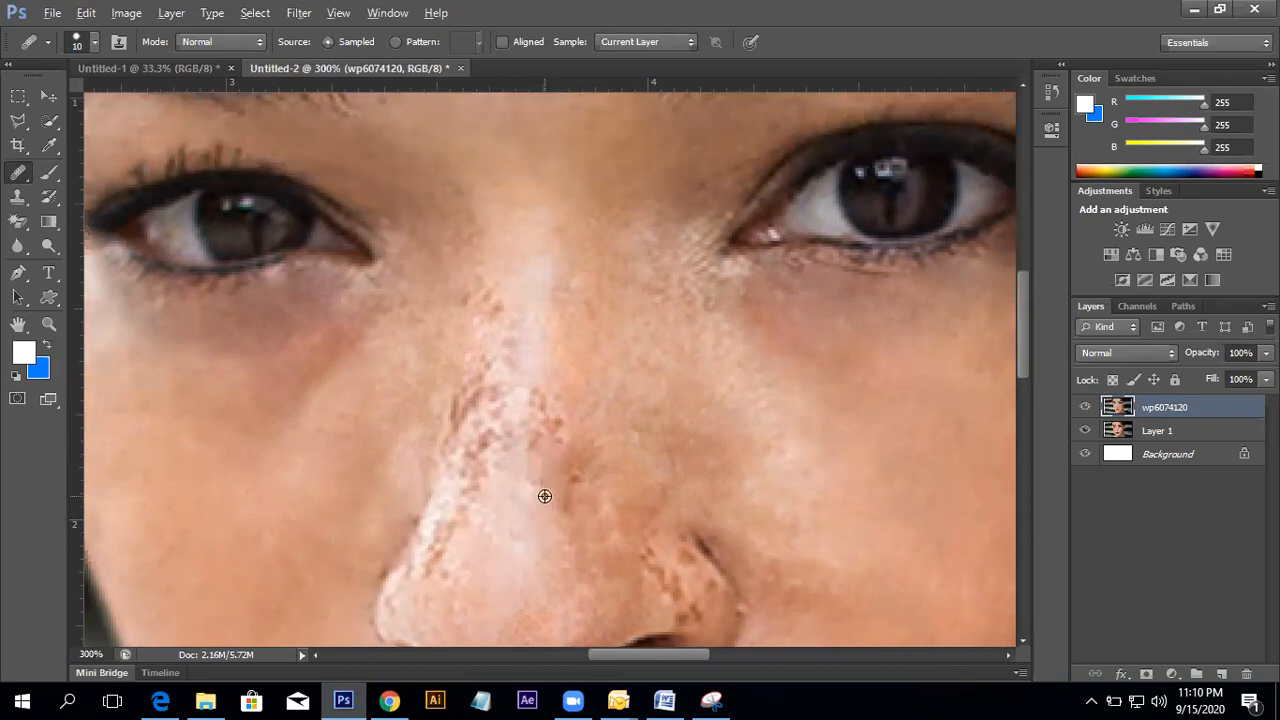
{"action": "mouse_move", "coordinate": [540, 503]}
{"action": "left_mouse_down"}
{"action": "mouse_move", "coordinate": [566, 523]}
{"action": "mouse_move", "coordinate": [548, 428]}
{"action": "left_mouse_up"}
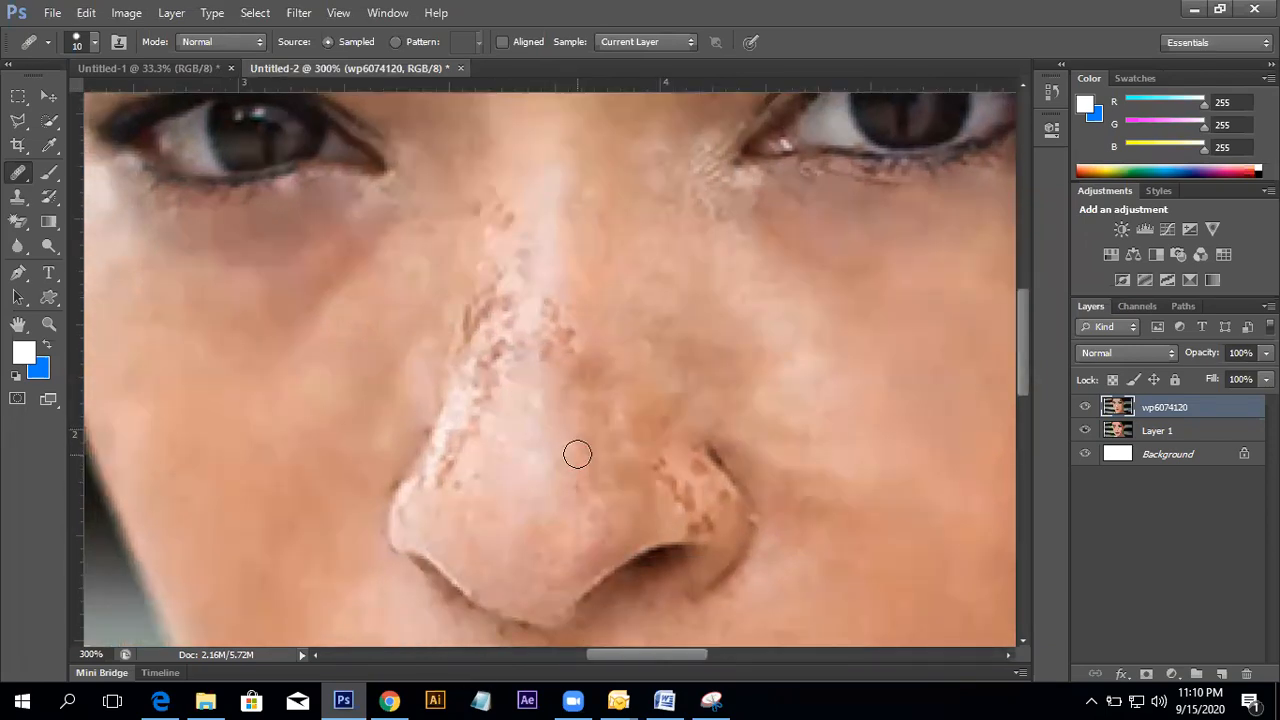
{"action": "left_click_drag", "start_coordinate": [588, 400], "coordinate": [569, 477]}
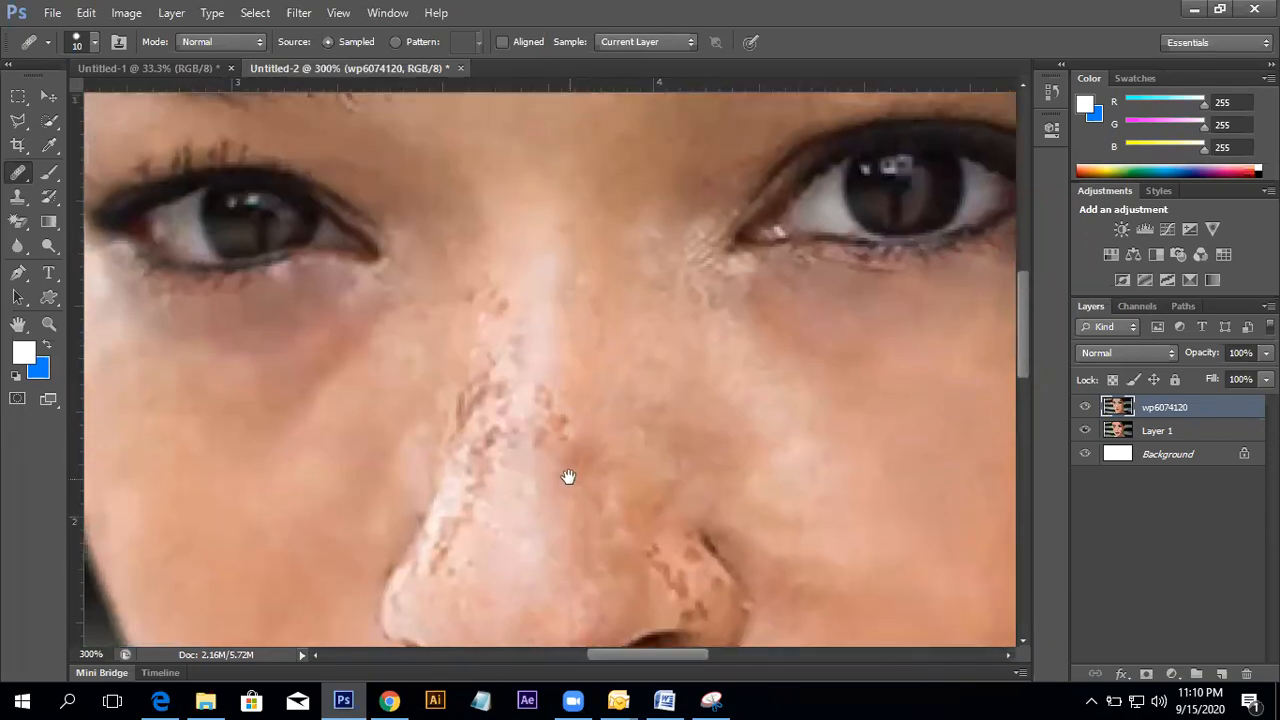
- Heal the last freckles on the middle of the nose ridge with skin sampled from the upper bridge
{"action": "left_click", "coordinate": [544, 346], "text": "alt"}
{"action": "mouse_move", "coordinate": [545, 360]}
{"action": "left_mouse_down"}
{"action": "mouse_move", "coordinate": [560, 443]}
{"action": "mouse_move", "coordinate": [558, 370]}
{"action": "mouse_move", "coordinate": [586, 482]}
{"action": "left_mouse_up"}
{"action": "scroll", "coordinate": [551, 397], "scroll_direction": "down", "scroll_amount": 2}
{"action": "scroll", "coordinate": [580, 360], "scroll_direction": "up", "scroll_amount": 1}
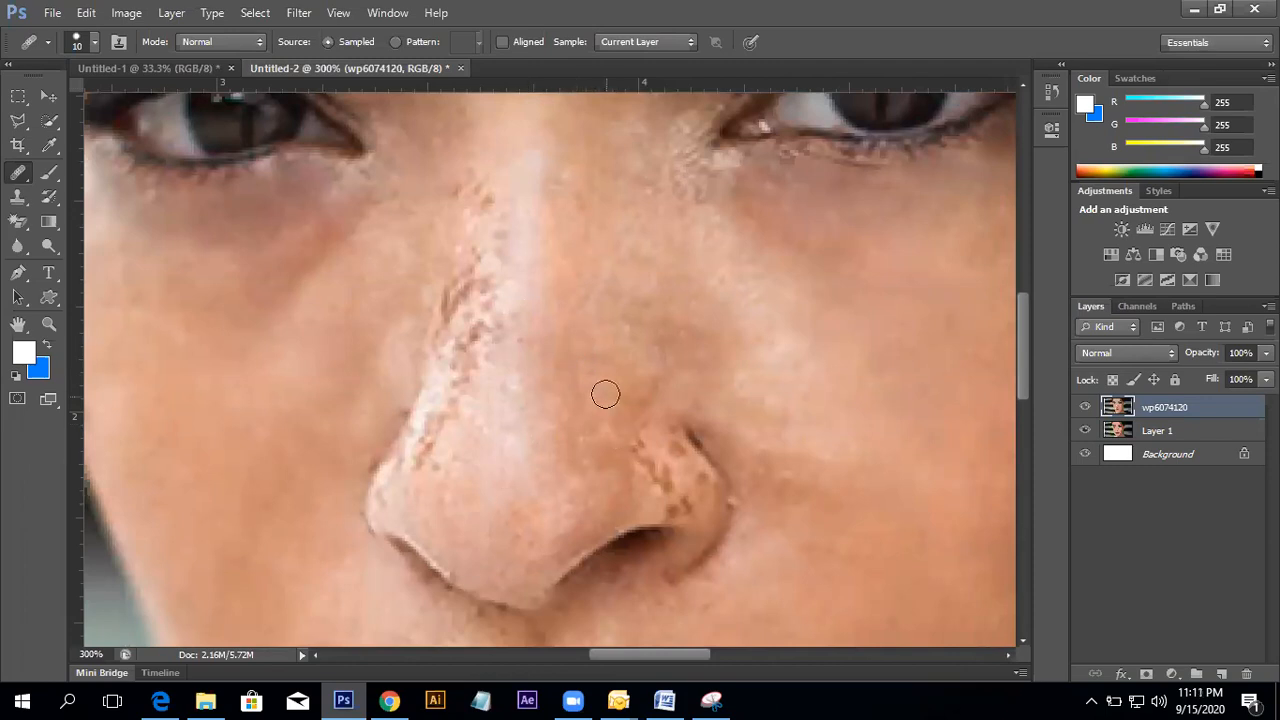
{"action": "scroll", "coordinate": [540, 365], "scroll_direction": "down", "scroll_amount": 1}
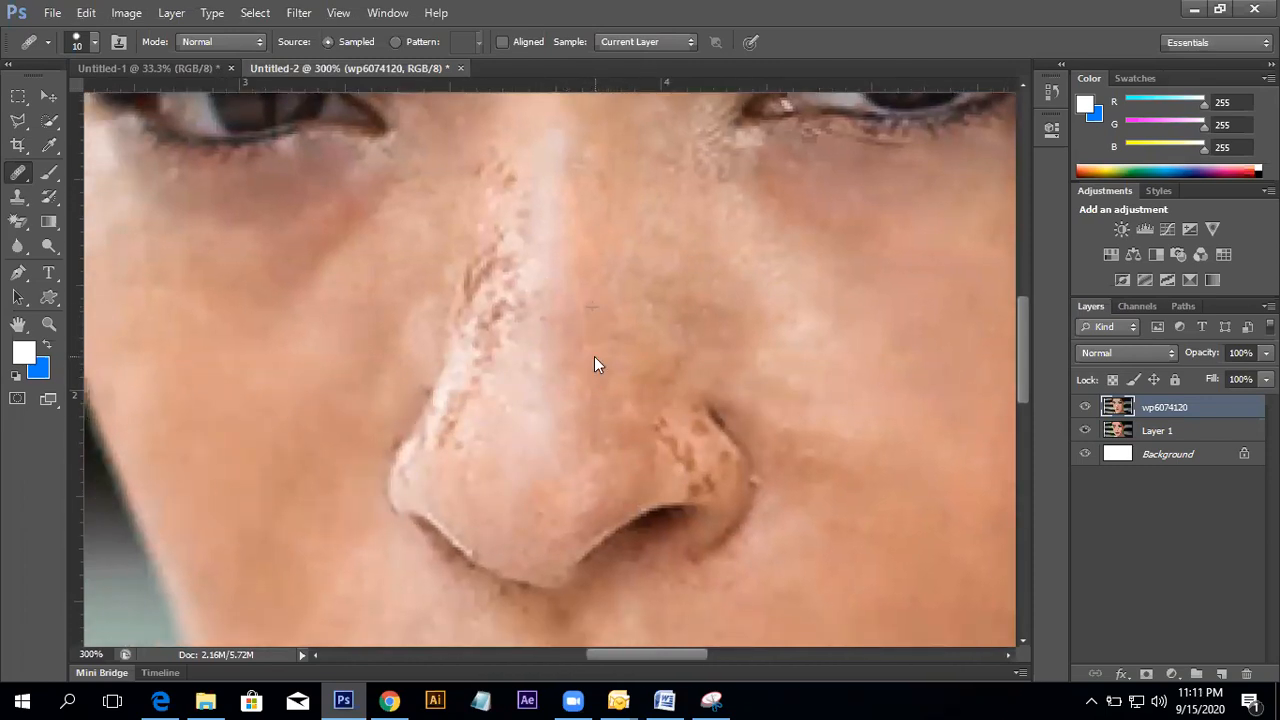
- Heal the freckles just above the left nostril with skin sampled from the left side of the nose
{"action": "left_click_drag", "start_coordinate": [537, 434], "coordinate": [620, 440]}
{"action": "left_click", "coordinate": [580, 483]}
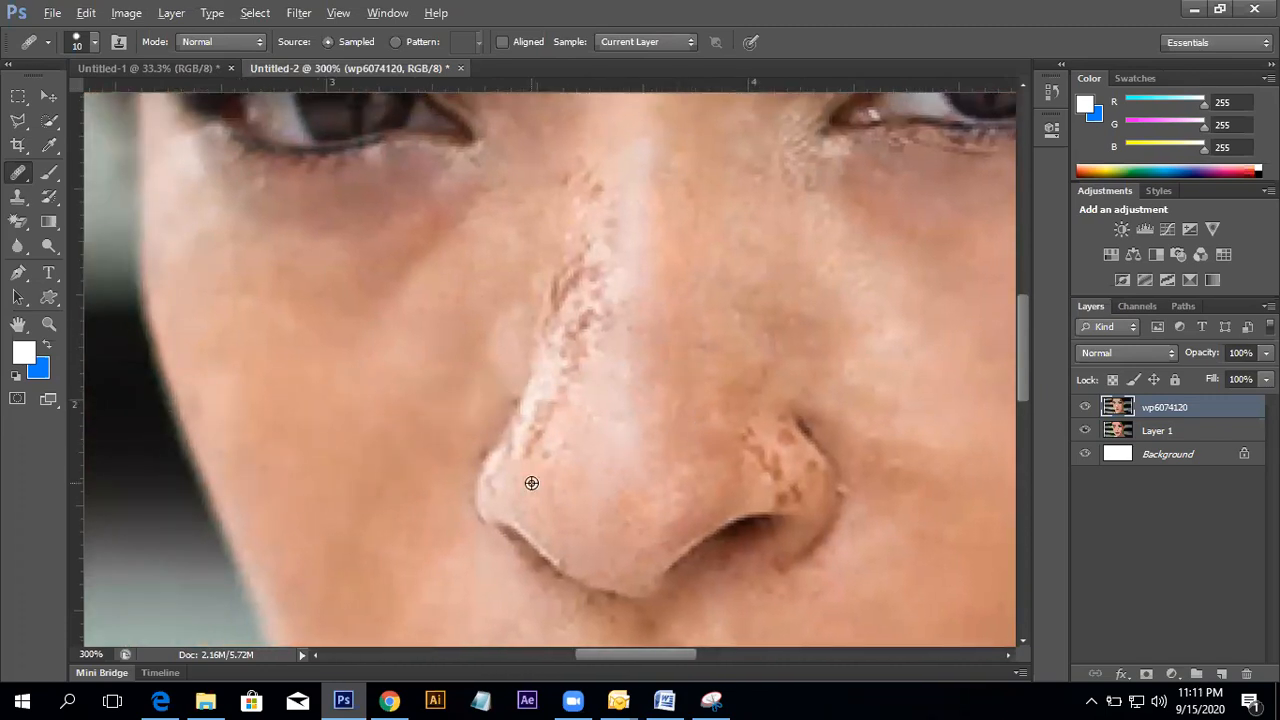
{"action": "left_click", "coordinate": [507, 476], "text": "alt"}
{"action": "left_click", "coordinate": [534, 480], "text": "alt"}
{"action": "left_click", "coordinate": [551, 443], "text": "alt"}
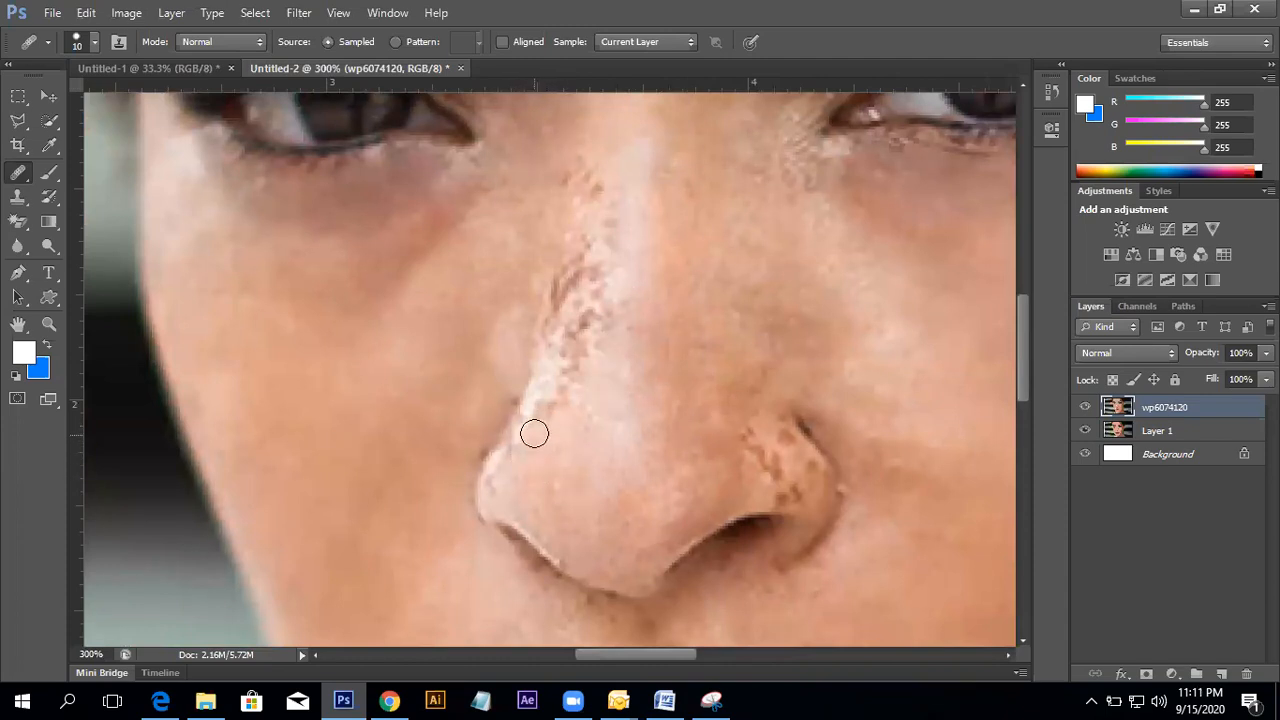
- Heal the remaining spots on the upper left of the nose bridge, resampling clean skin around each one
{"action": "left_click_drag", "start_coordinate": [577, 434], "coordinate": [543, 537]}
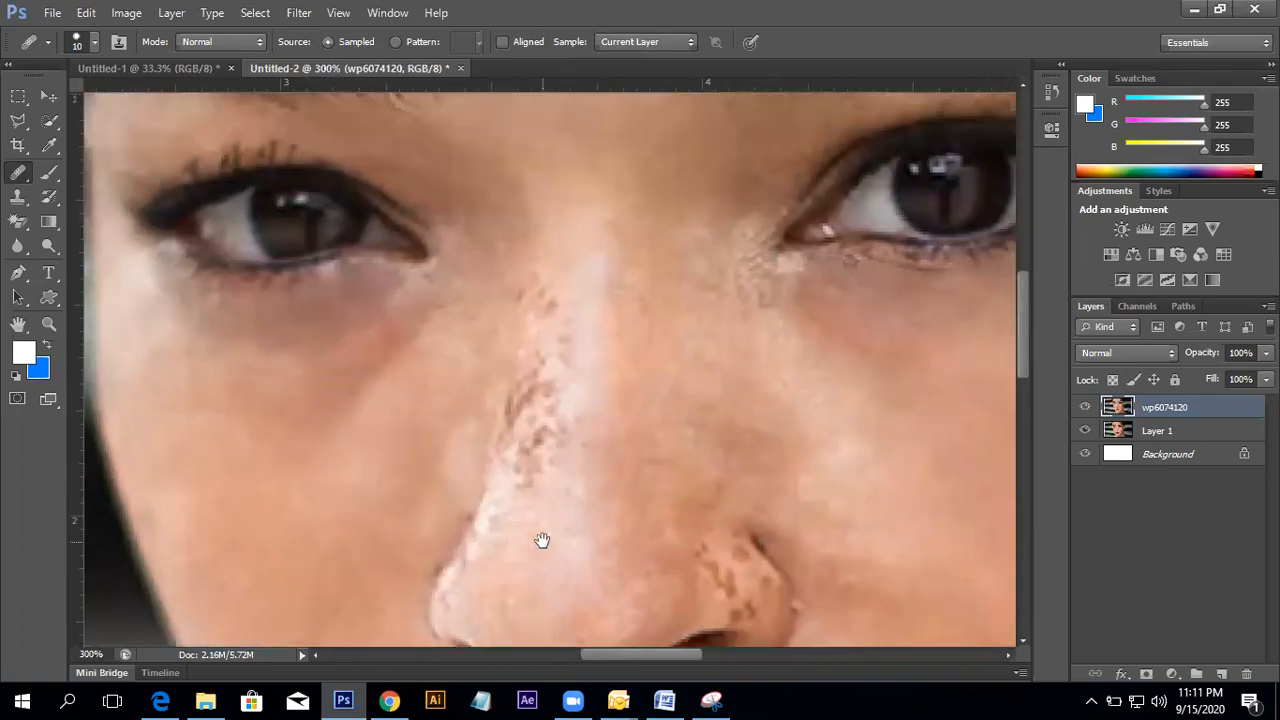
{"action": "left_click", "coordinate": [572, 292], "text": "alt"}
{"action": "left_click", "coordinate": [567, 322]}
{"action": "left_click", "coordinate": [563, 346]}
{"action": "left_click", "coordinate": [534, 254], "text": "alt"}
{"action": "left_click", "coordinate": [549, 290]}
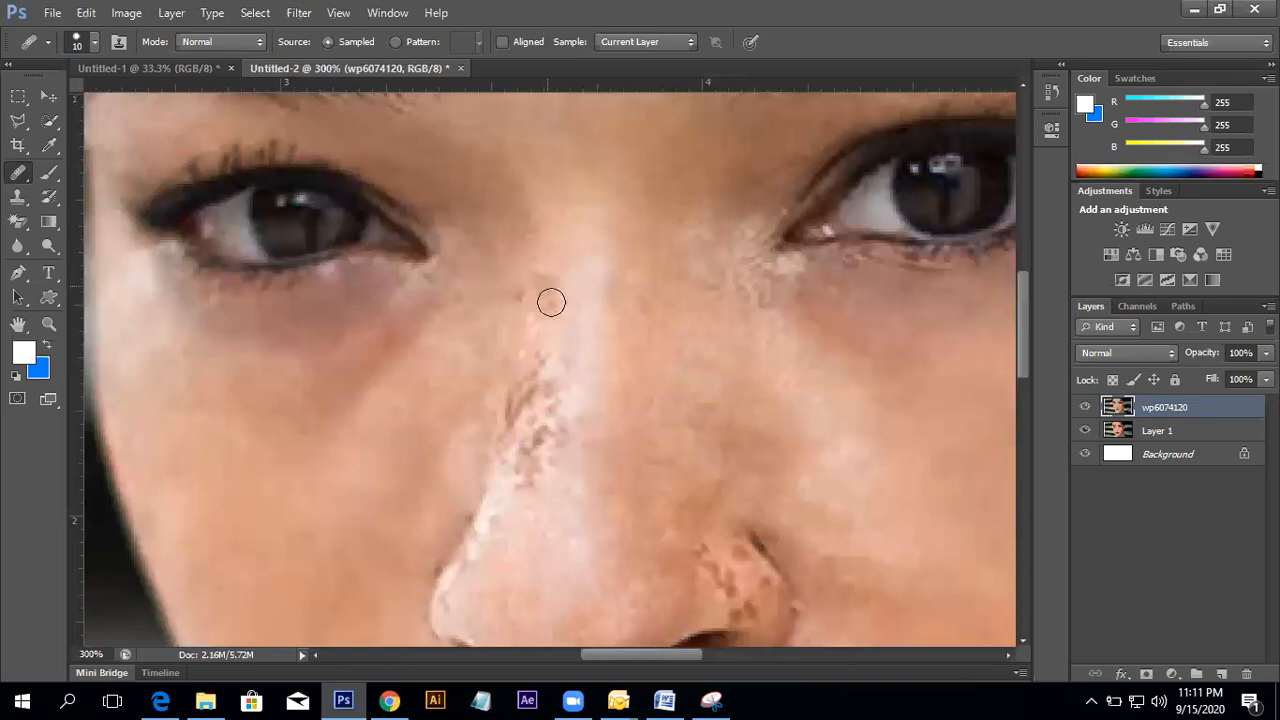
{"action": "left_click", "coordinate": [500, 289], "text": "alt"}
{"action": "left_click", "coordinate": [526, 318]}
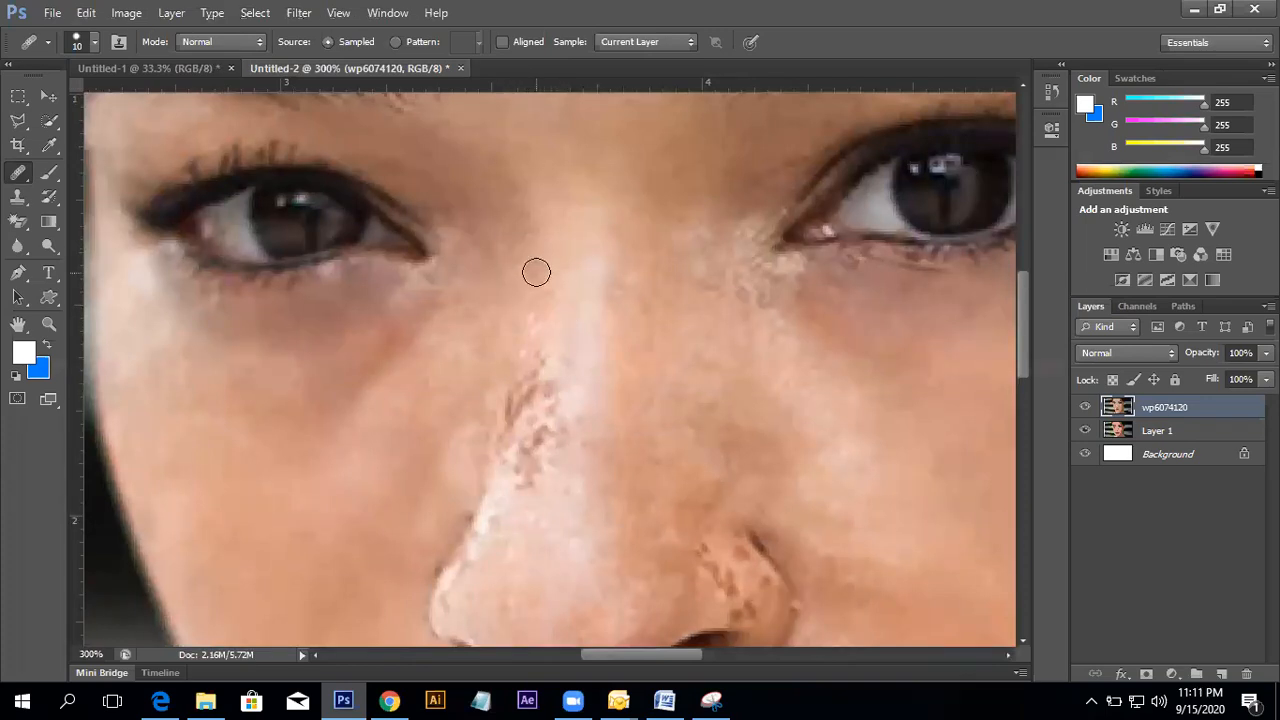
{"action": "left_click", "coordinate": [560, 266], "text": "alt"}
- Heal the freckles on the left side of the nose ridge with a 7 px brush, sampling skin from the upper bridge
{"action": "left_click_drag", "start_coordinate": [495, 486], "coordinate": [526, 363]}
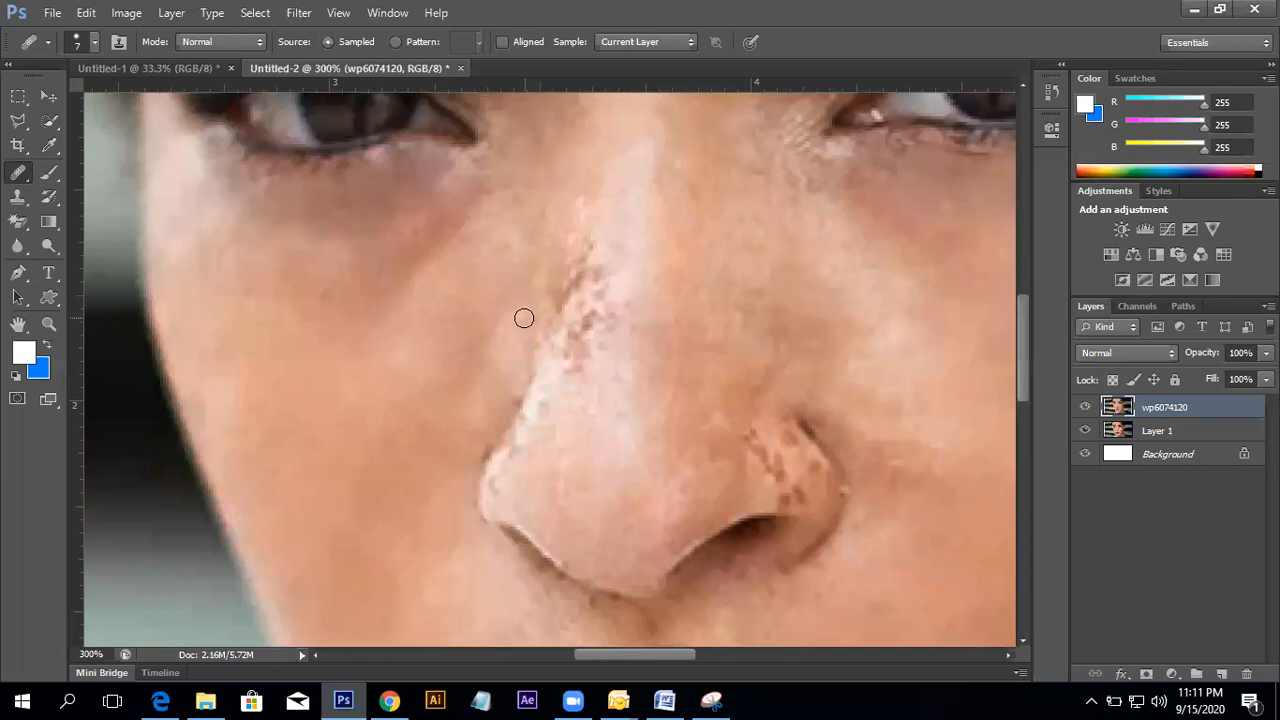
{"action": "scroll", "coordinate": [551, 237], "scroll_direction": "up", "scroll_amount": 2}
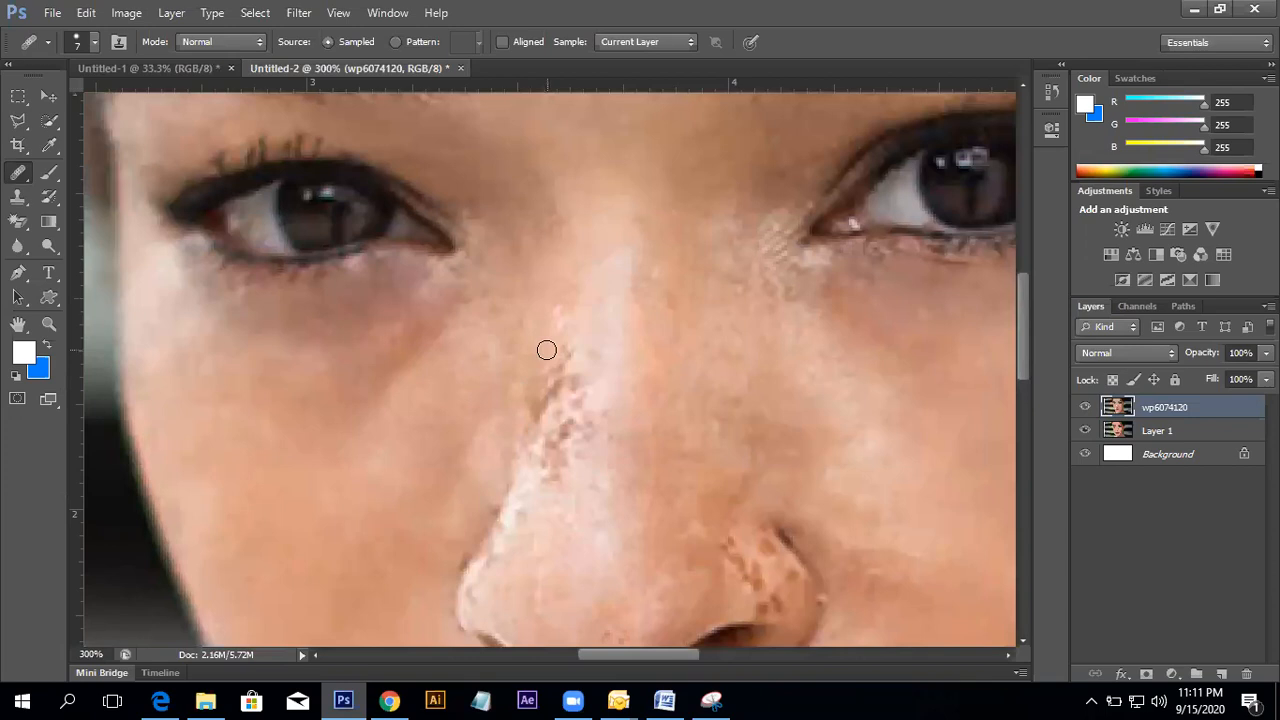
{"action": "left_click", "coordinate": [555, 280], "text": "alt"}
{"action": "left_click_drag", "start_coordinate": [557, 328], "coordinate": [558, 334]}
{"action": "left_click_drag", "start_coordinate": [580, 357], "coordinate": [586, 440]}
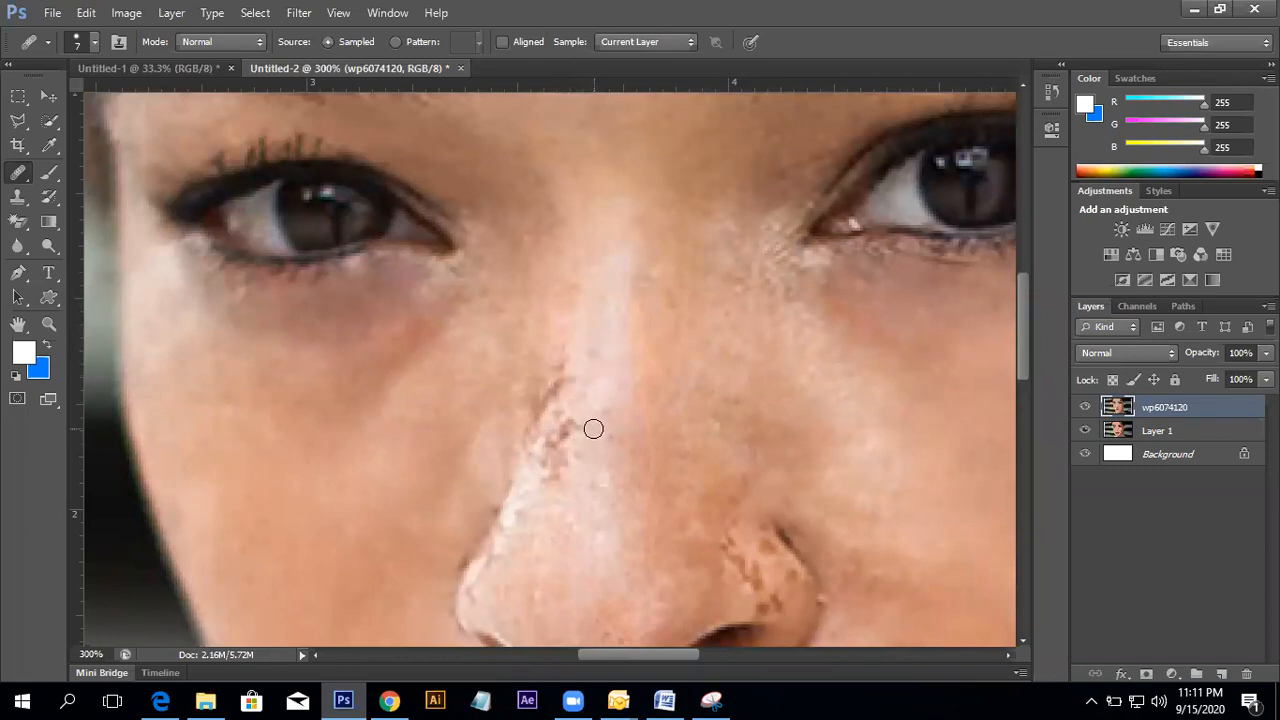
{"action": "mouse_move", "coordinate": [552, 488]}
{"action": "left_mouse_down"}
{"action": "mouse_move", "coordinate": [572, 422]}
{"action": "mouse_move", "coordinate": [576, 483]}
{"action": "left_mouse_up"}
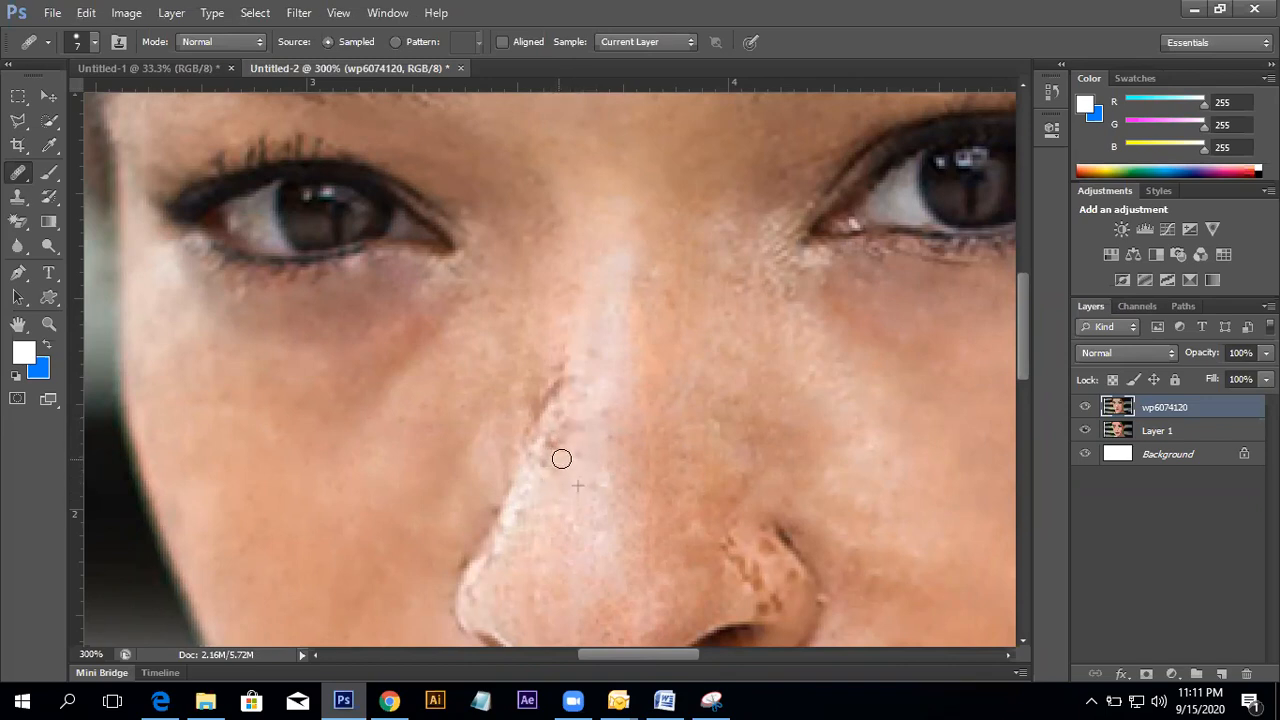
- Heal the dark line of spots along the left edge of the nose ridge with clean skin sampled just above it
{"action": "left_click", "coordinate": [586, 388]}
{"action": "left_click", "coordinate": [588, 403]}
{"action": "left_click_drag", "start_coordinate": [588, 403], "coordinate": [584, 382]}
{"action": "scroll", "coordinate": [569, 421], "scroll_direction": "down", "scroll_amount": 2}
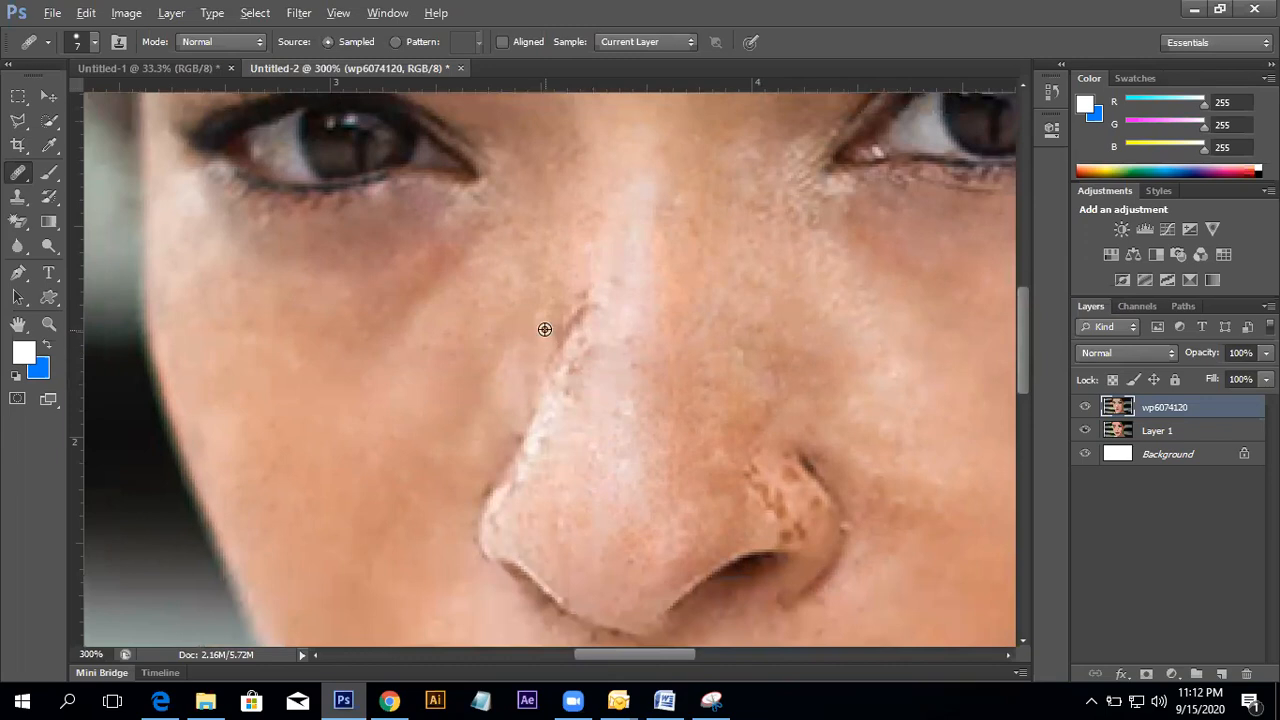
{"action": "left_click", "coordinate": [591, 273], "text": "alt"}
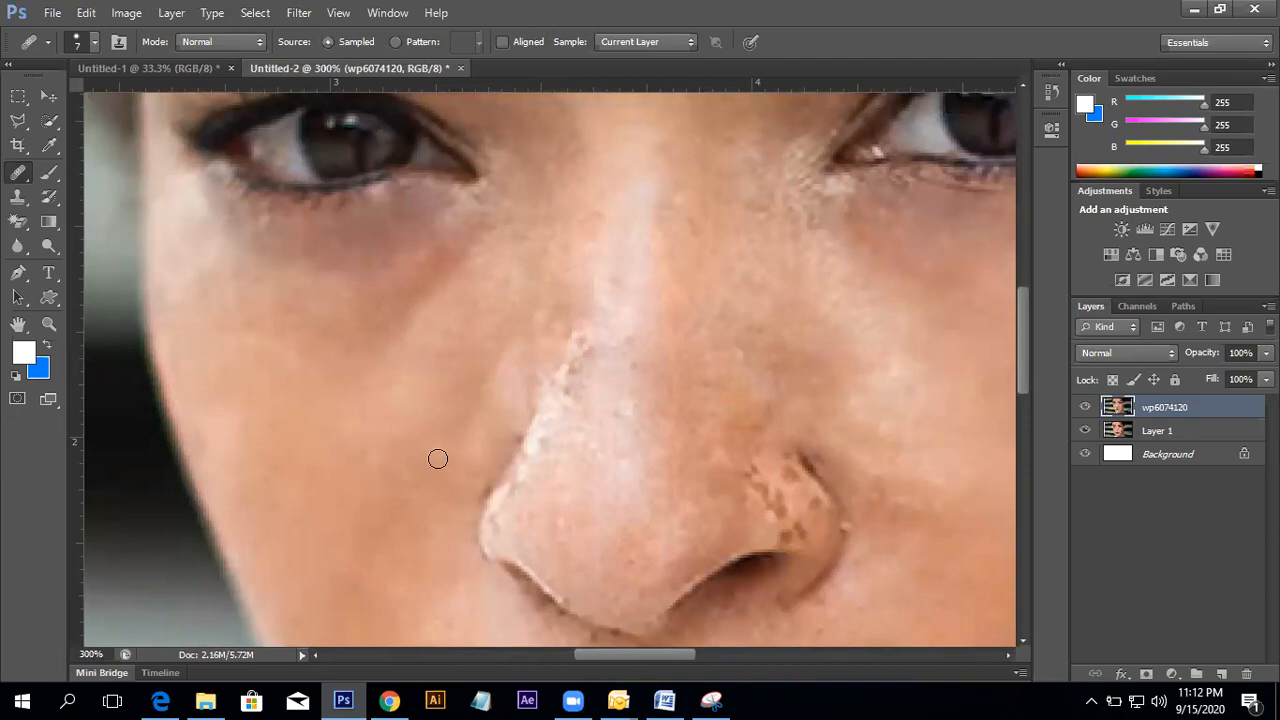
- Heal the rough skin down the left side of the nose to just above the left nostril
{"action": "scroll", "coordinate": [586, 334], "scroll_direction": "down", "scroll_amount": 3}
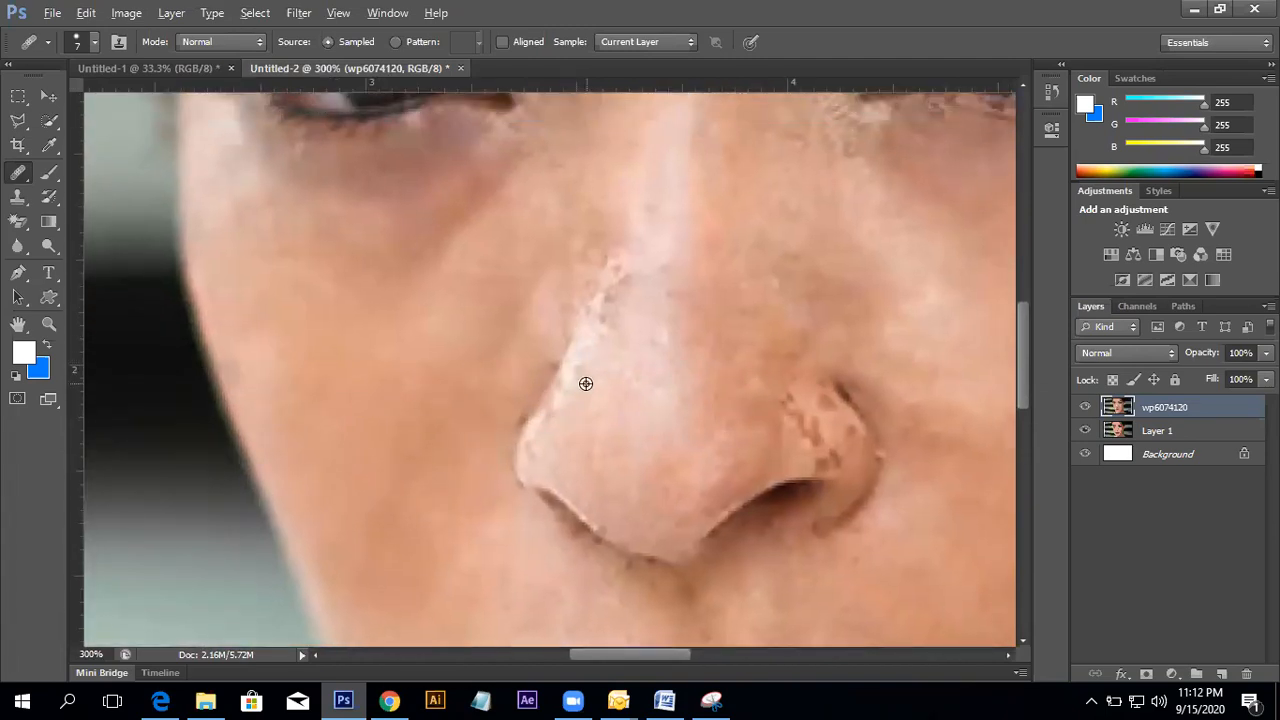
{"action": "mouse_move", "coordinate": [586, 344]}
{"action": "left_mouse_down"}
{"action": "mouse_move", "coordinate": [601, 298]}
{"action": "mouse_move", "coordinate": [546, 413]}
{"action": "left_mouse_up"}
{"action": "scroll", "coordinate": [586, 409], "scroll_direction": "up", "scroll_amount": 2}
{"action": "mouse_move", "coordinate": [547, 470]}
{"action": "left_mouse_down"}
{"action": "mouse_move", "coordinate": [531, 460]}
{"action": "mouse_move", "coordinate": [554, 411]}
{"action": "mouse_move", "coordinate": [592, 456]}
{"action": "left_mouse_up"}
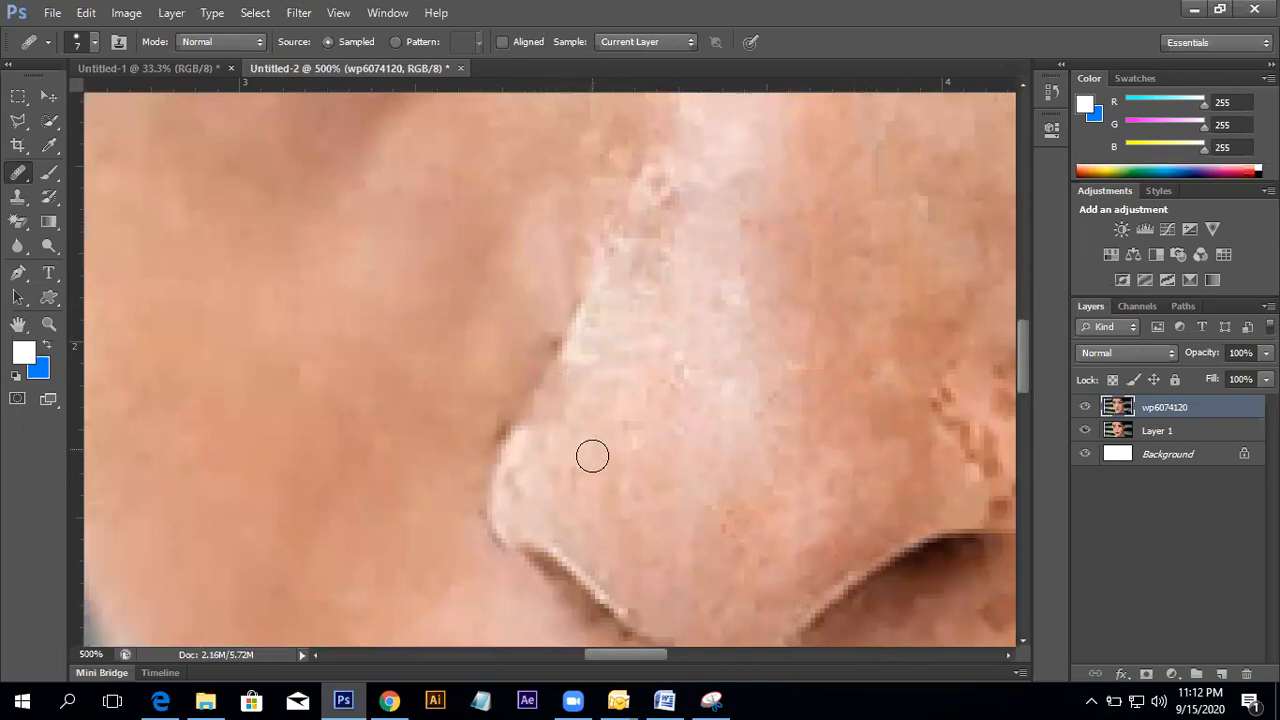
- Reduce the brush to 3 px and clean up the thin outer edge of the left nostril wing
{"action": "key", "text": "bracketleft"}
{"action": "key", "text": "bracketleft"}
{"action": "key", "text": "bracketleft"}
{"action": "key", "text": "bracketleft"}
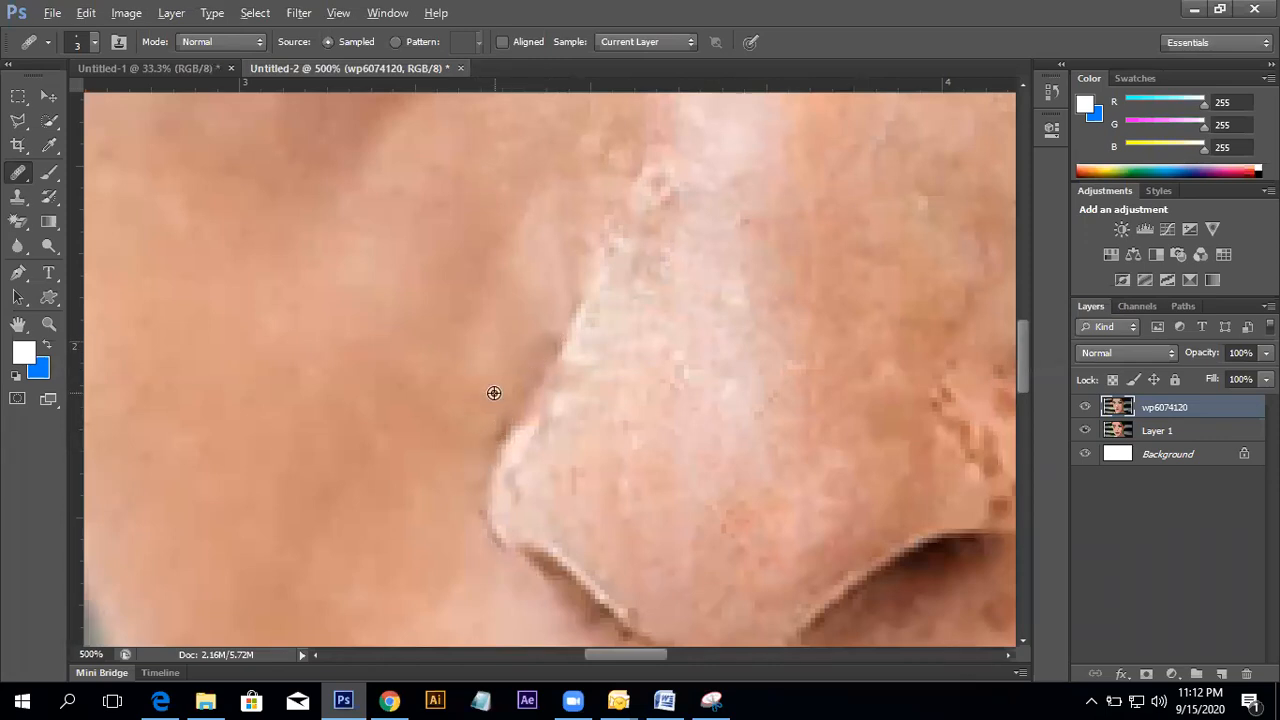
{"action": "left_click_drag", "start_coordinate": [543, 423], "coordinate": [497, 459]}
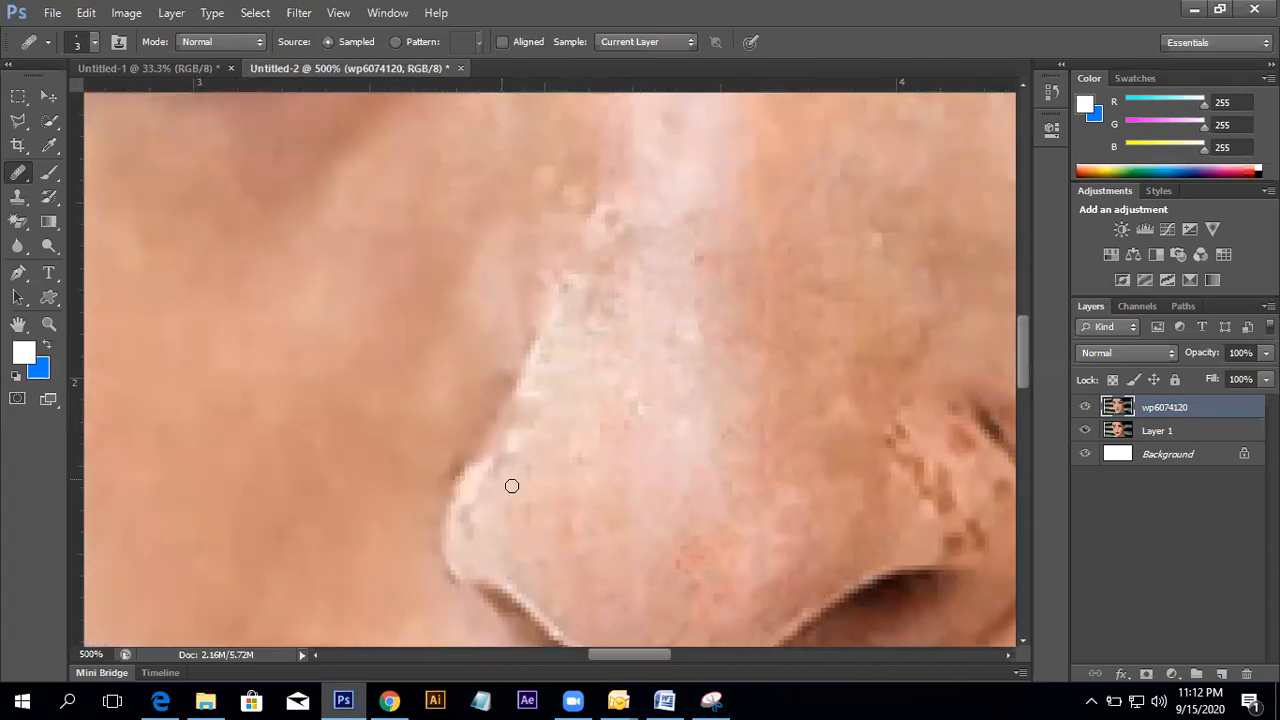
{"action": "scroll", "coordinate": [499, 457], "scroll_direction": "down", "scroll_amount": 4}
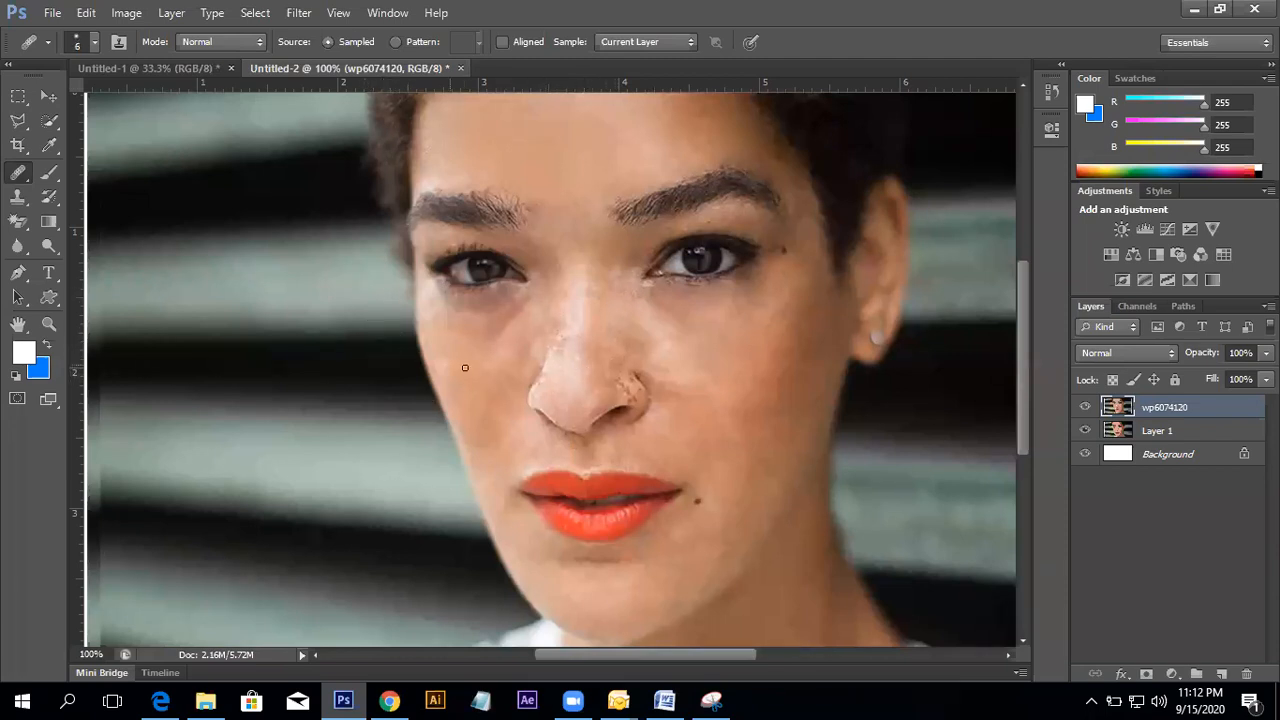
- Even out the bumpy left side of the nose with a 20 px brush, resampling skin from the nose and adjacent cheek
{"action": "left_click", "coordinate": [548, 391], "text": "alt"}
{"action": "left_click", "coordinate": [592, 382], "text": "alt"}
{"action": "left_click", "coordinate": [535, 346], "text": "alt"}
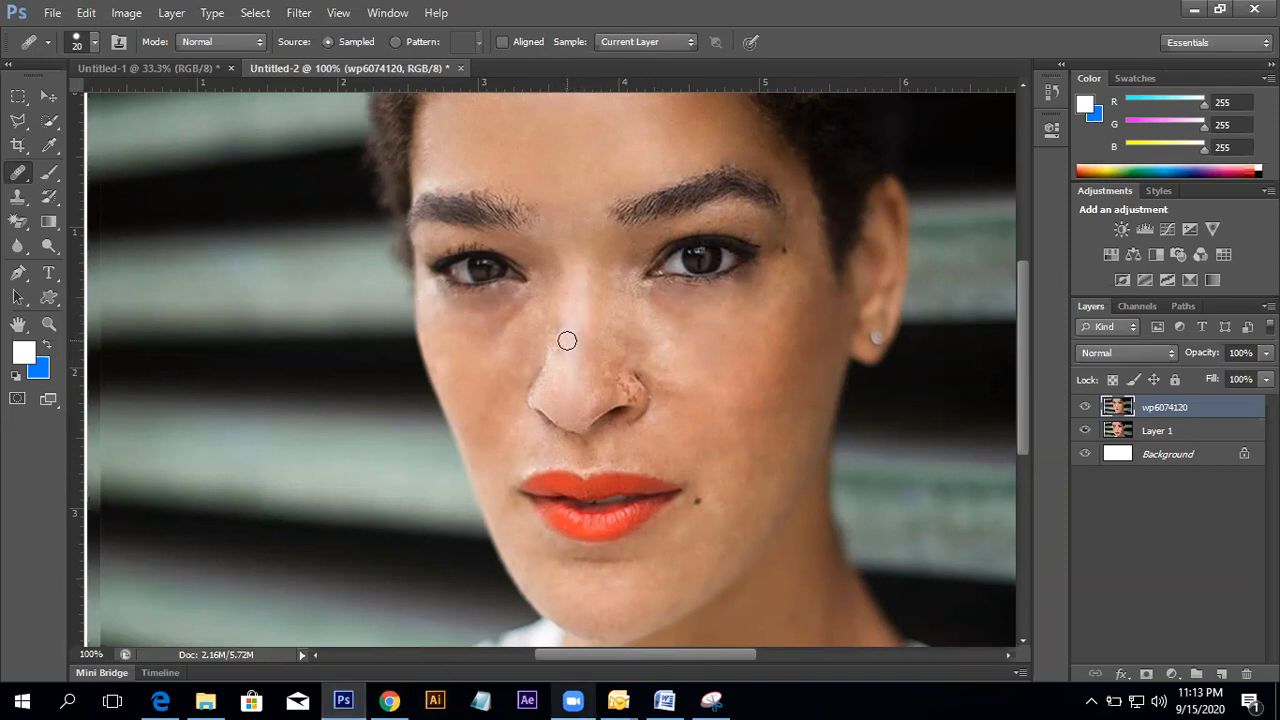
{"action": "left_click", "coordinate": [606, 392]}
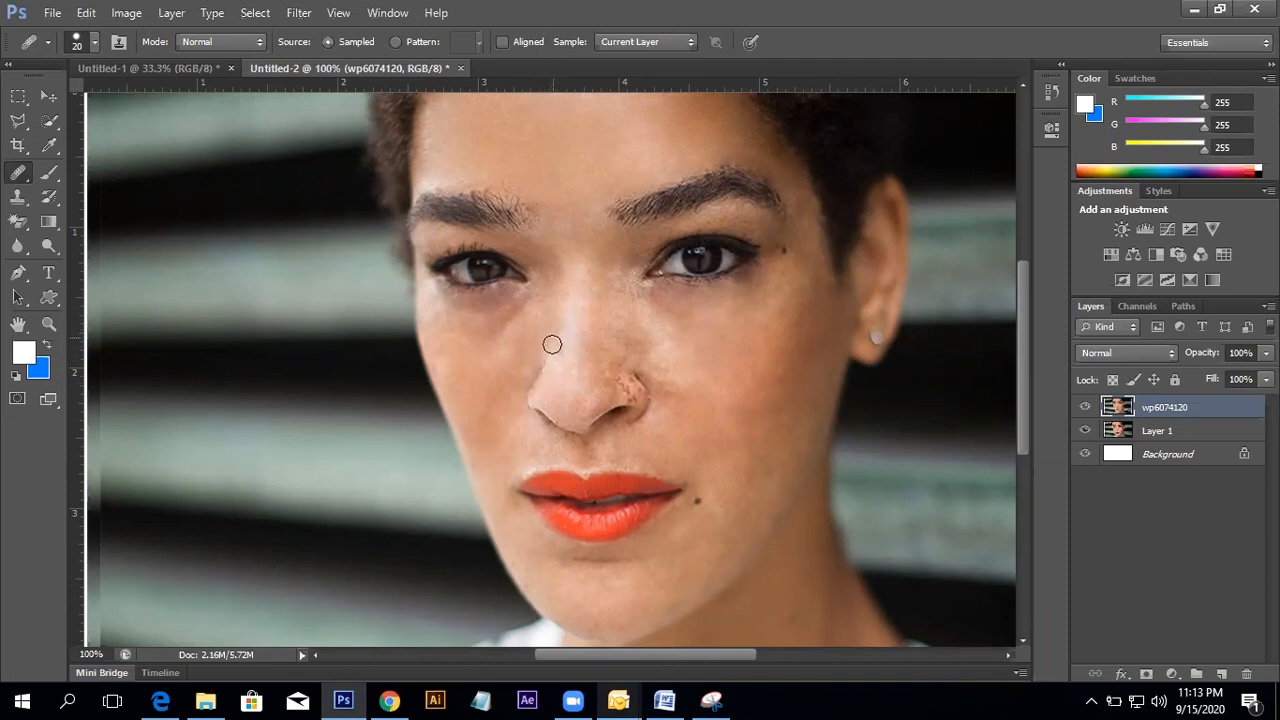
{"action": "left_click", "coordinate": [712, 415]}
{"action": "left_click", "coordinate": [567, 415], "text": "alt"}
- Reduce the brush to 6 px and heal the small marks on the nose tip and around the left nostril
{"action": "scroll", "coordinate": [557, 363], "scroll_direction": "up", "scroll_amount": 1}
{"action": "key", "text": "bracketleft"}
{"action": "key", "text": "bracketleft"}
{"action": "key", "text": "bracketleft"}
{"action": "key", "text": "bracketleft"}
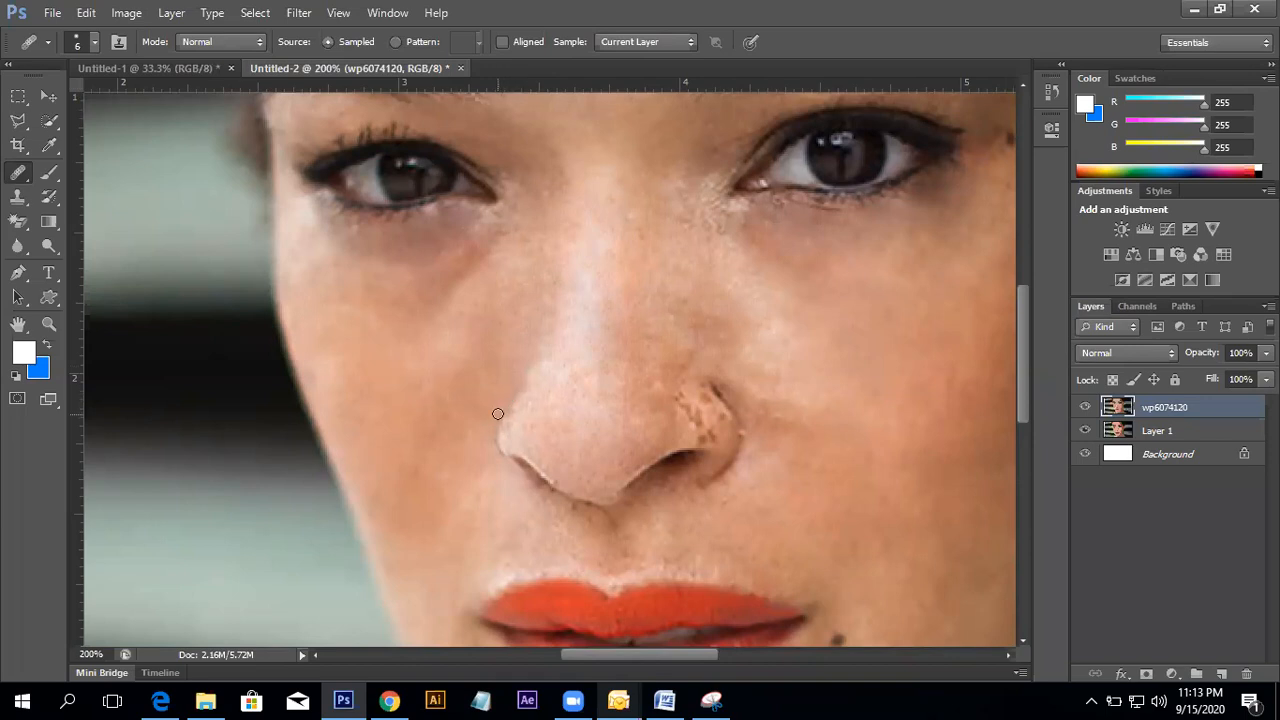
{"action": "left_click_drag", "start_coordinate": [563, 354], "coordinate": [624, 427]}
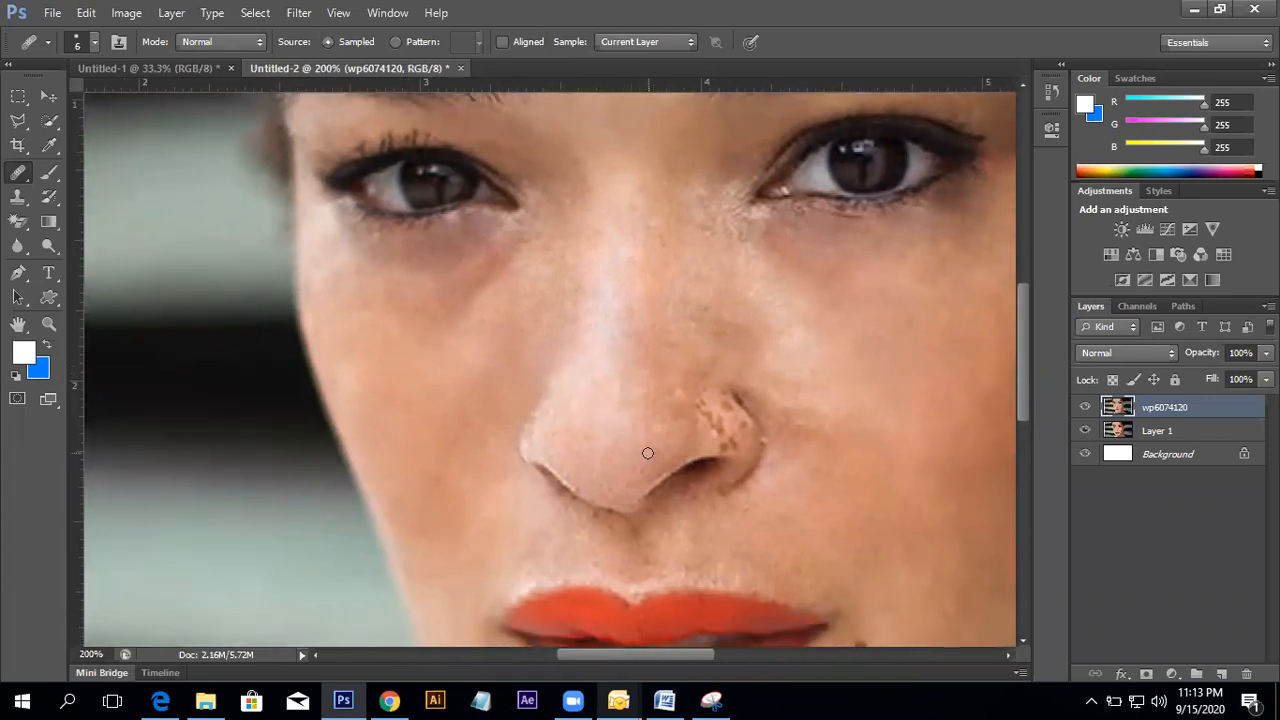
{"action": "left_click_drag", "start_coordinate": [669, 418], "coordinate": [554, 391]}
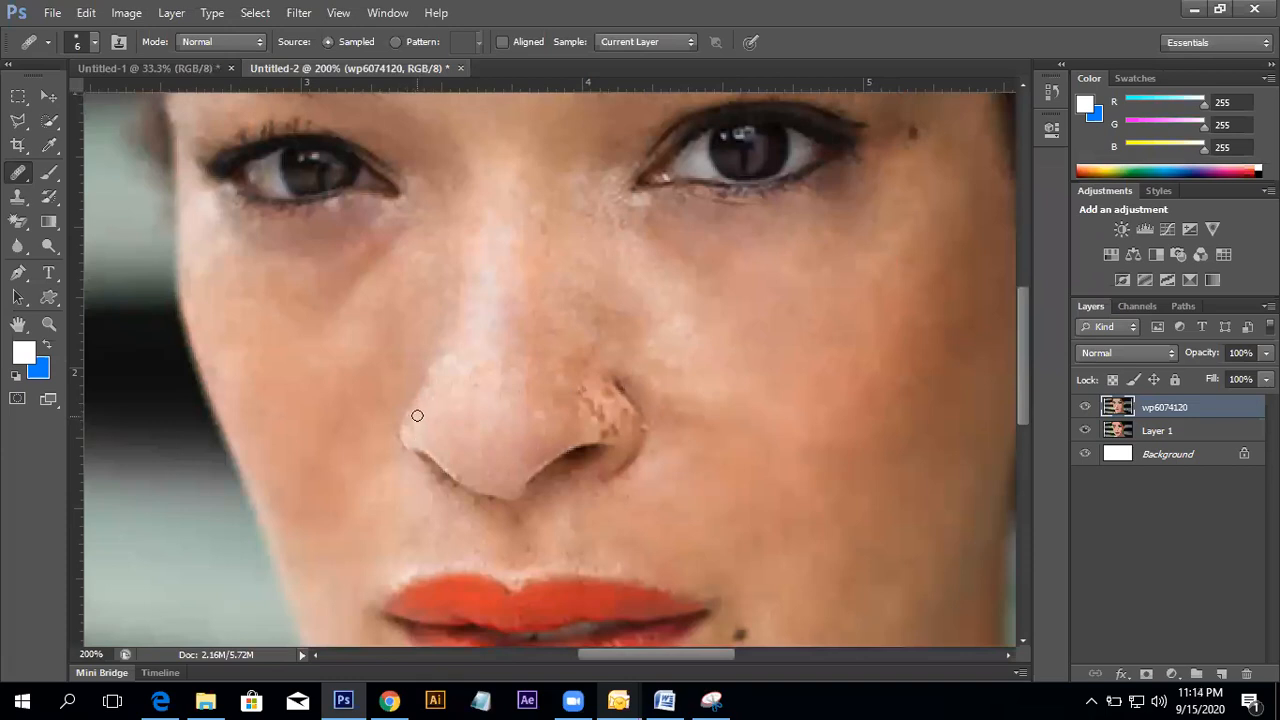
{"action": "left_click_drag", "start_coordinate": [537, 400], "coordinate": [497, 500]}
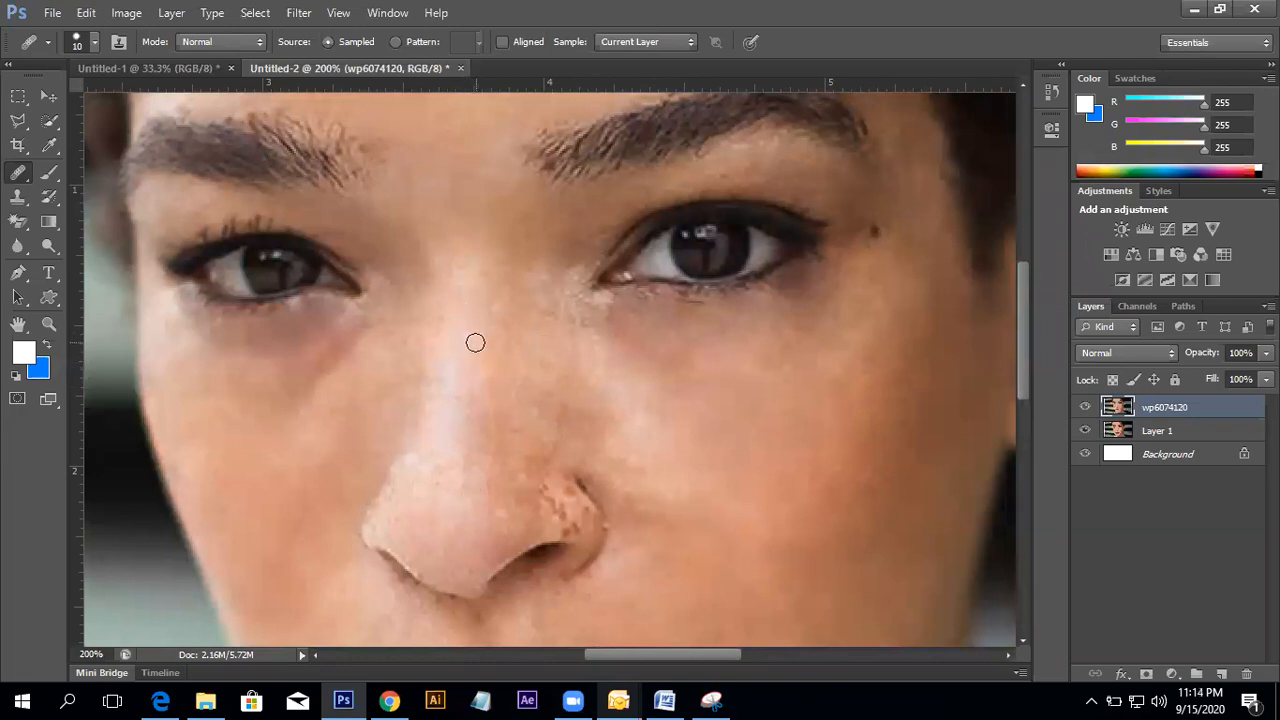
- Enlarge the brush to 25 px and heal the skin between the eyebrows with a sample from the lower forehead
{"action": "left_click_drag", "start_coordinate": [457, 301], "coordinate": [469, 437]}
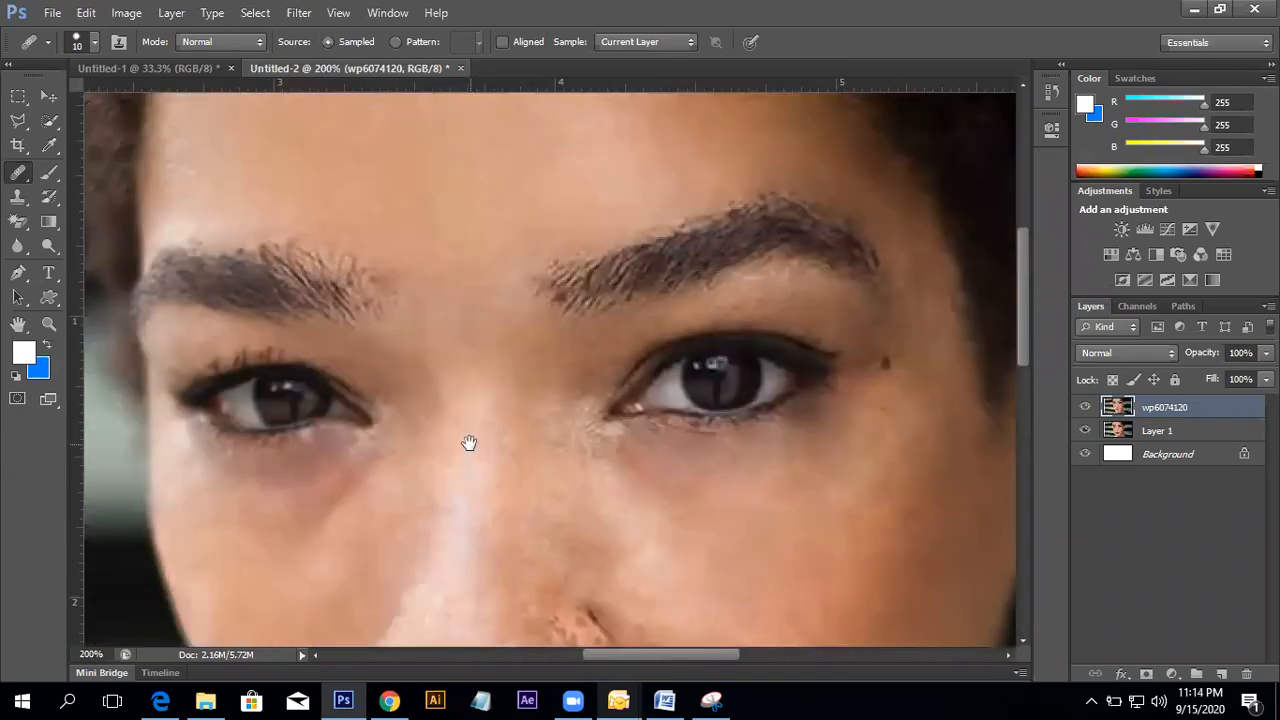
{"action": "key", "text": "bracketright"}
{"action": "key", "text": "bracketright"}
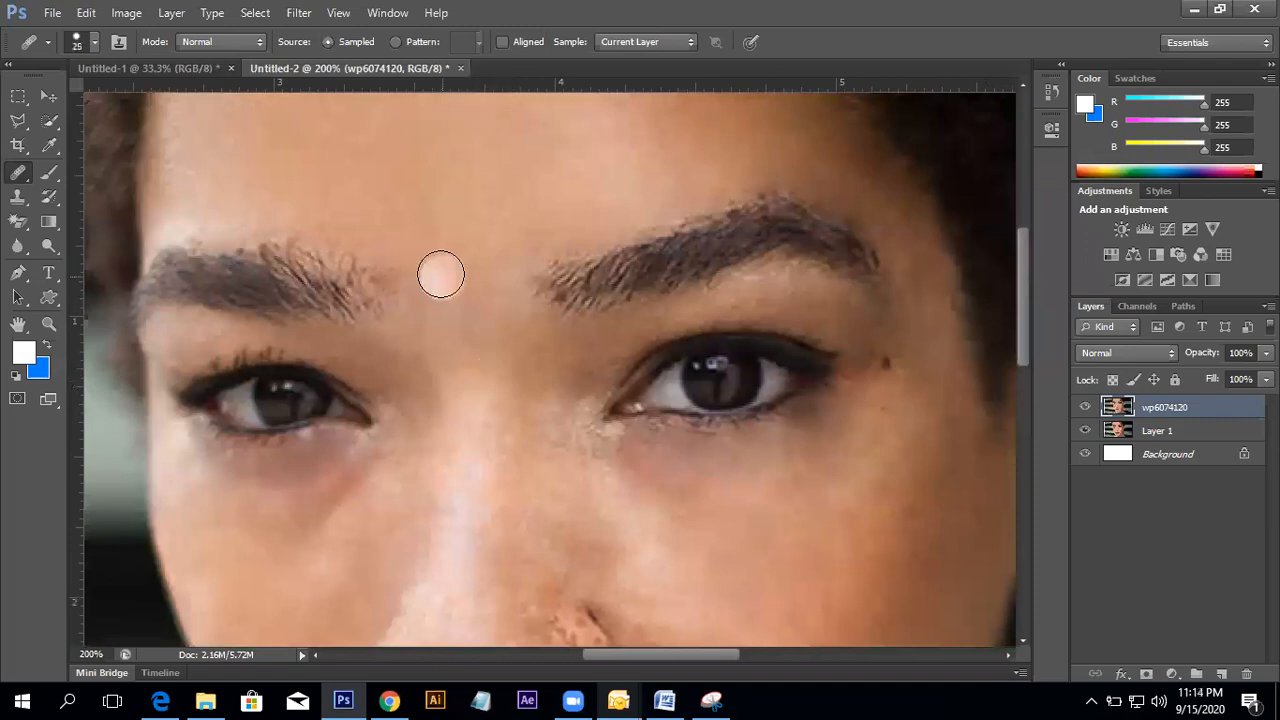
{"action": "left_click", "coordinate": [435, 255], "text": "alt"}
{"action": "left_click", "coordinate": [437, 312]}
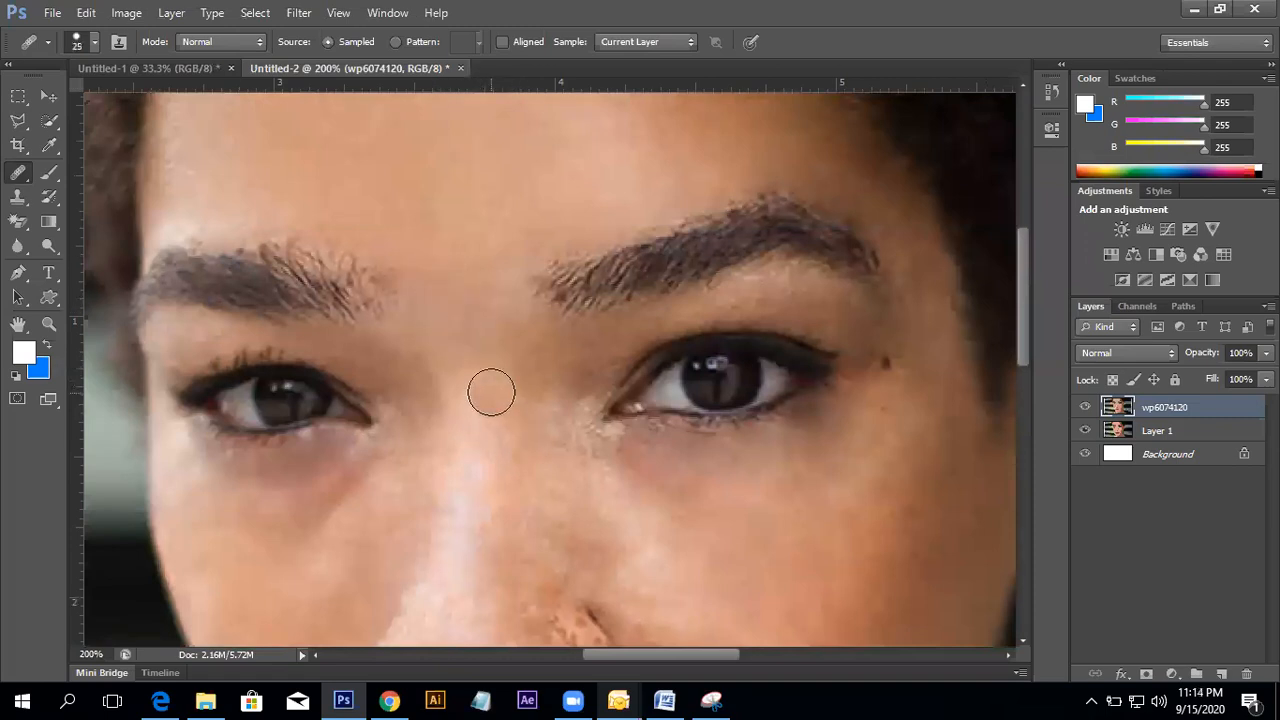
- Smooth the lower nose with the 25 px brush, using skin sampled from the nose ridge and tip
{"action": "left_click_drag", "start_coordinate": [460, 551], "coordinate": [560, 371]}
{"action": "mouse_move", "coordinate": [651, 448]}
{"action": "left_mouse_down"}
{"action": "mouse_move", "coordinate": [666, 418]}
{"action": "mouse_move", "coordinate": [604, 406]}
{"action": "mouse_move", "coordinate": [595, 440]}
{"action": "left_mouse_up"}
{"action": "left_click", "coordinate": [518, 408], "text": "alt"}
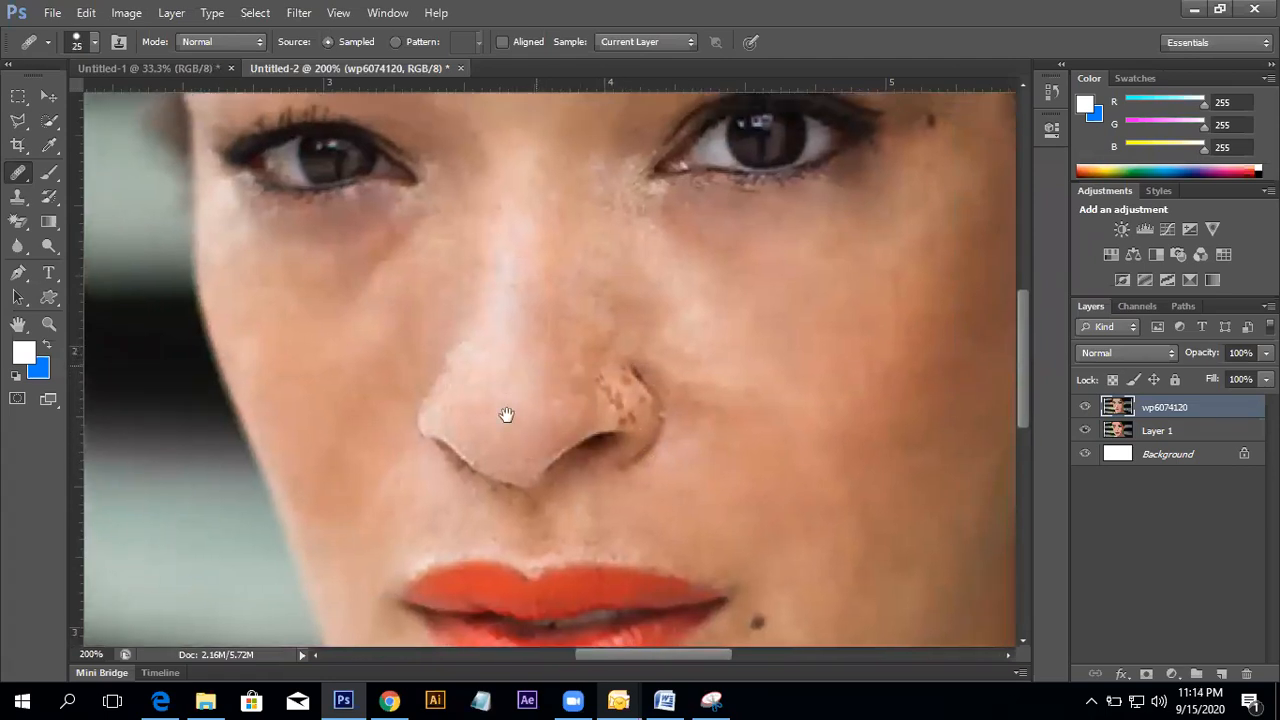
{"action": "scroll", "coordinate": [508, 420], "scroll_direction": "up", "scroll_amount": 2}
{"action": "scroll", "coordinate": [508, 420], "scroll_direction": "right", "scroll_amount": 1}
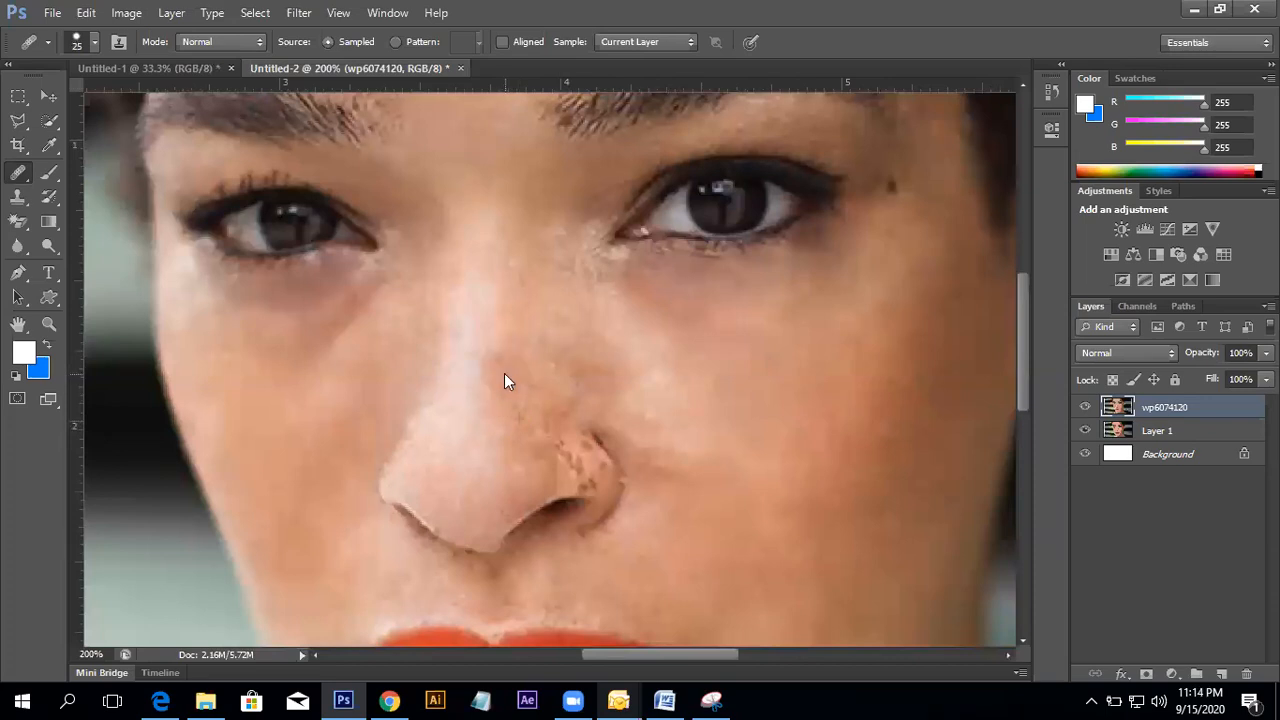
{"action": "left_click", "coordinate": [497, 458], "text": "alt"}
- Reduce the brush to 6 px and heal the spots below the nose and the freckles on the right nostril wing
{"action": "key", "text": "bracketleft"}
{"action": "scroll", "coordinate": [470, 525], "scroll_direction": "down", "scroll_amount": 1}
{"action": "key", "text": "bracketleft"}
{"action": "key", "text": "bracketleft"}
{"action": "key", "text": "bracketleft"}
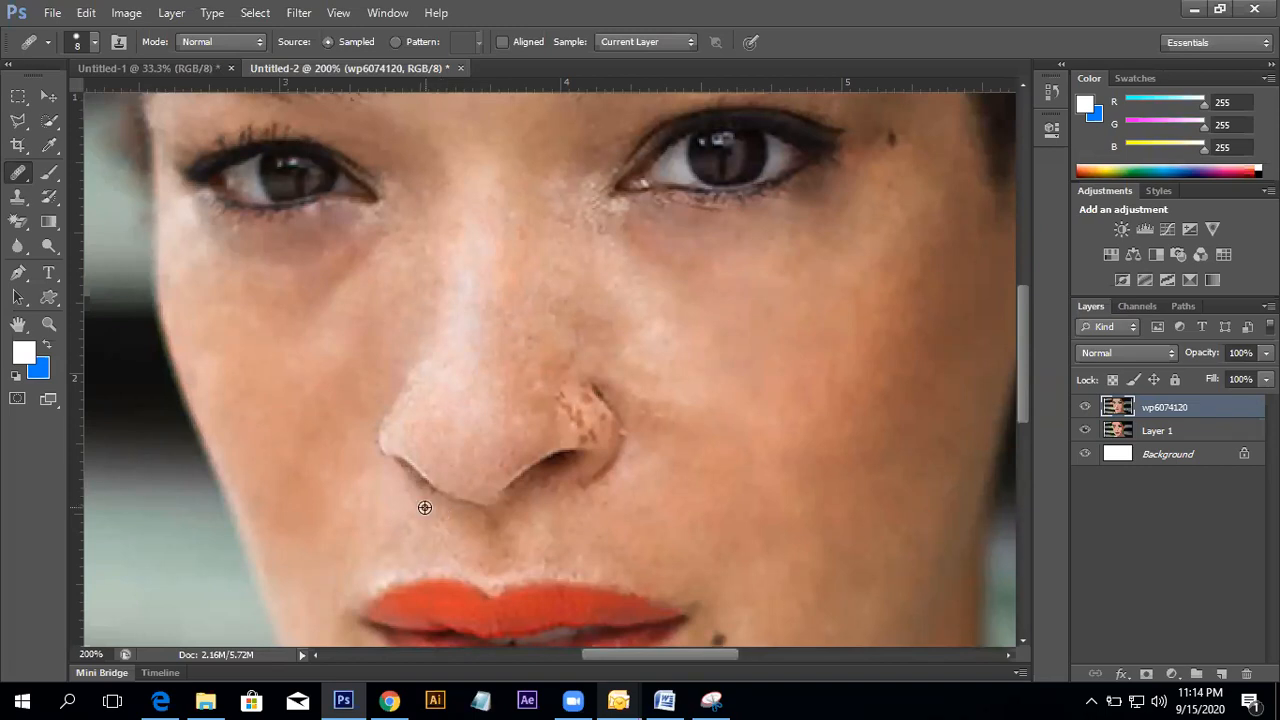
{"action": "key", "text": "alt"}
{"action": "left_click", "coordinate": [426, 488], "text": "alt"}
{"action": "key", "text": "bracketleft"}
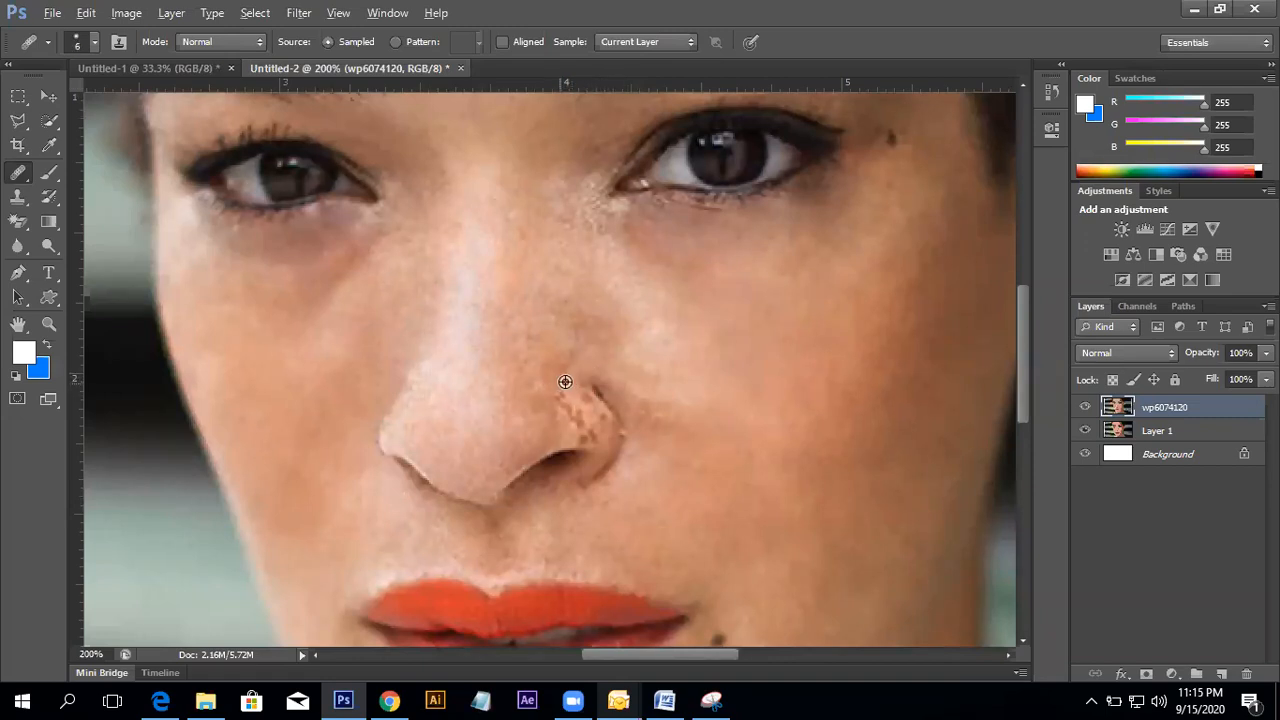
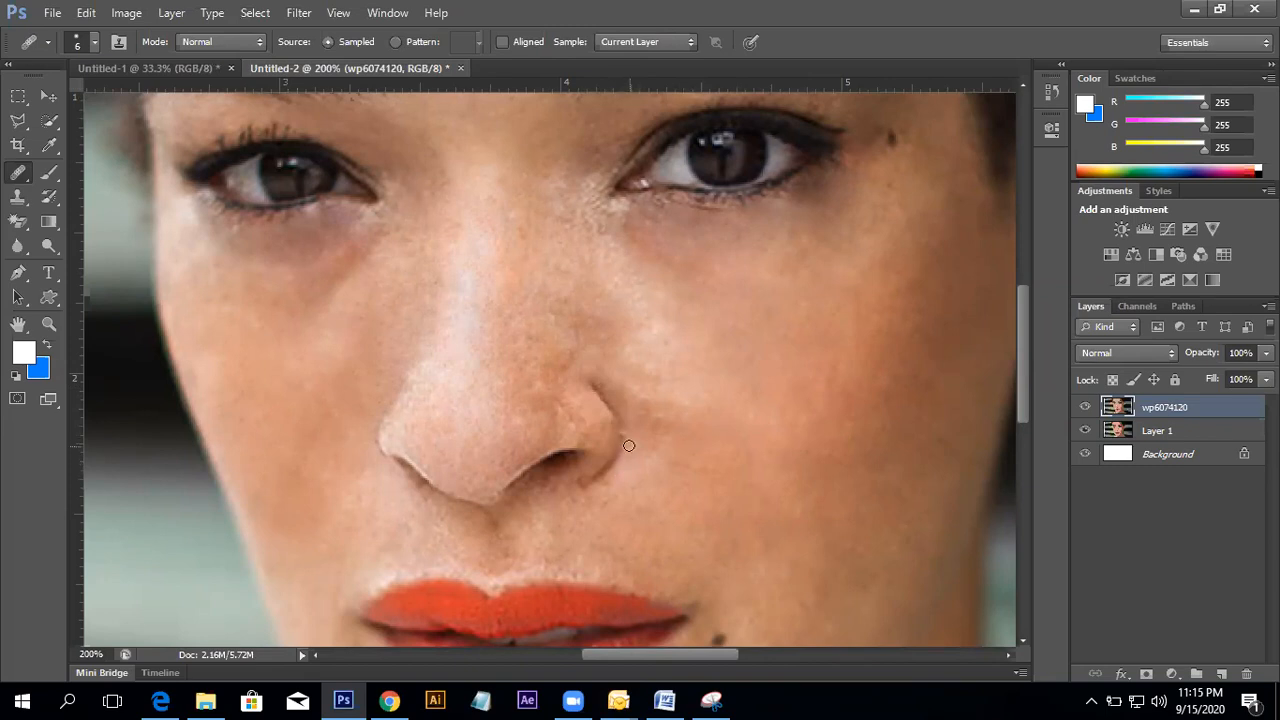
- Heal the remaining marks on the right nostril wing and its crease with skin sampled just above it
{"action": "scroll", "coordinate": [615, 425], "scroll_direction": "up", "scroll_amount": 1}
{"action": "left_click", "coordinate": [607, 373]}
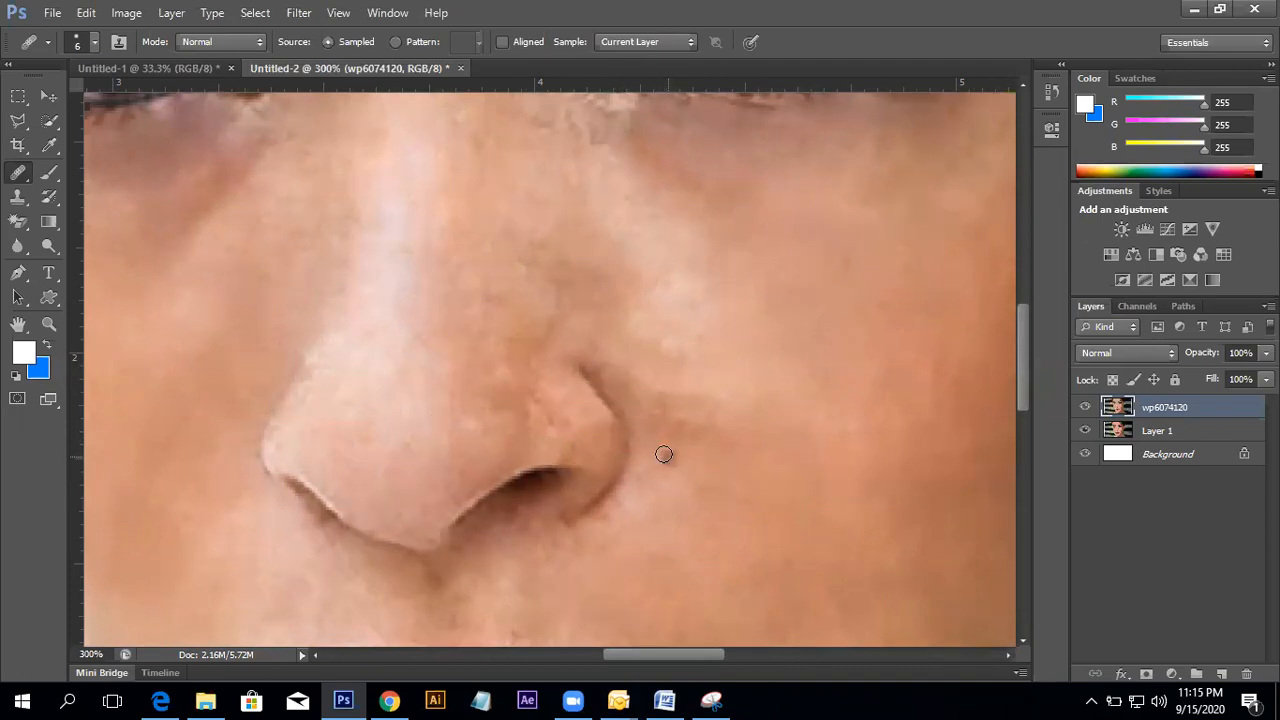
{"action": "left_click_drag", "start_coordinate": [521, 489], "coordinate": [680, 434]}
{"action": "left_click_drag", "start_coordinate": [575, 393], "coordinate": [643, 481]}
{"action": "left_click", "coordinate": [578, 351], "text": "alt"}
- Enlarge the brush to 25 px and smooth the upper nose bridge with skin sampled from the ridge
{"action": "left_click_drag", "start_coordinate": [606, 310], "coordinate": [600, 457]}
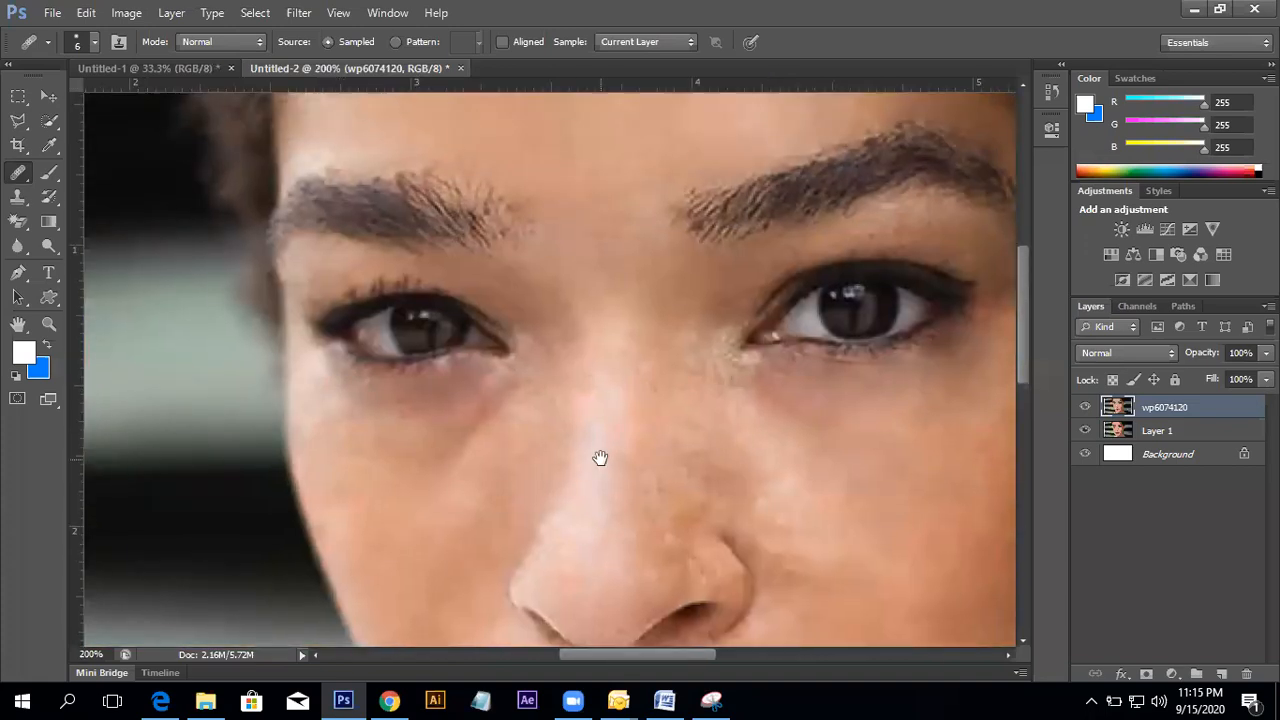
{"action": "left_click", "coordinate": [618, 440], "text": "ctrl"}
{"action": "key", "text": "bracketright"}
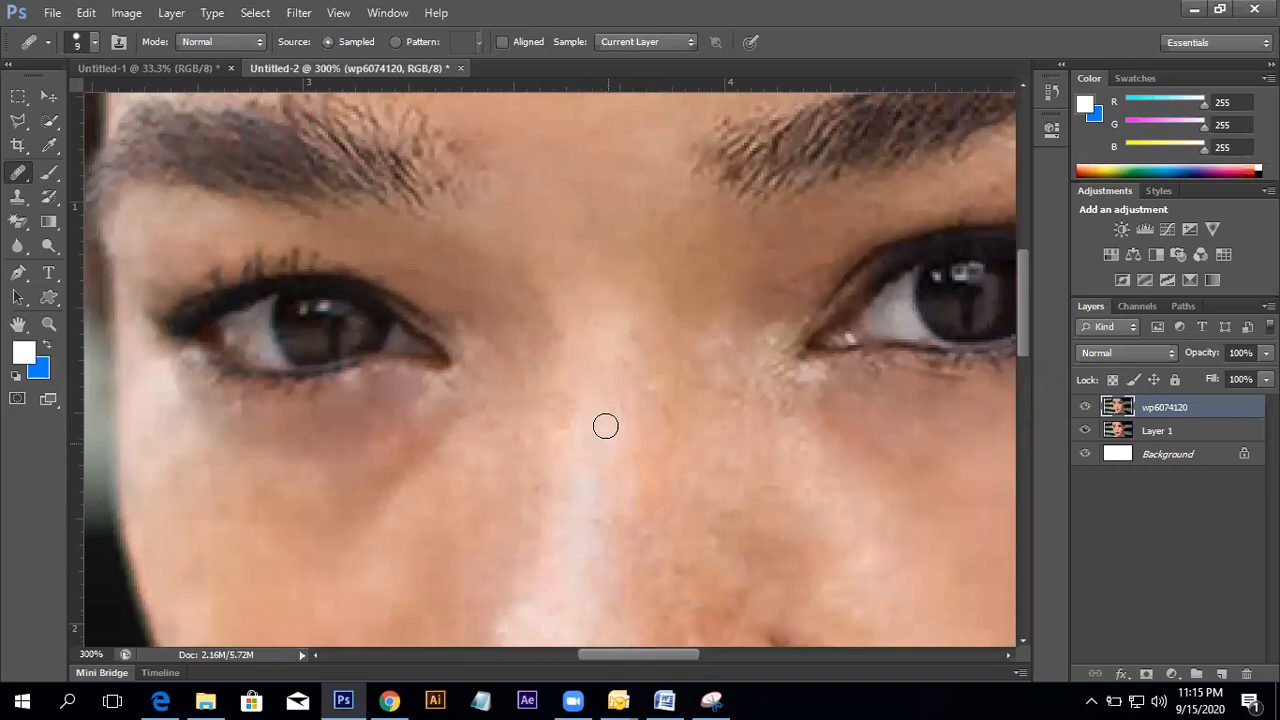
{"action": "key", "text": "bracketright"}
{"action": "key", "text": "bracketright"}
{"action": "key", "text": "bracketright"}
{"action": "key", "text": "bracketright"}
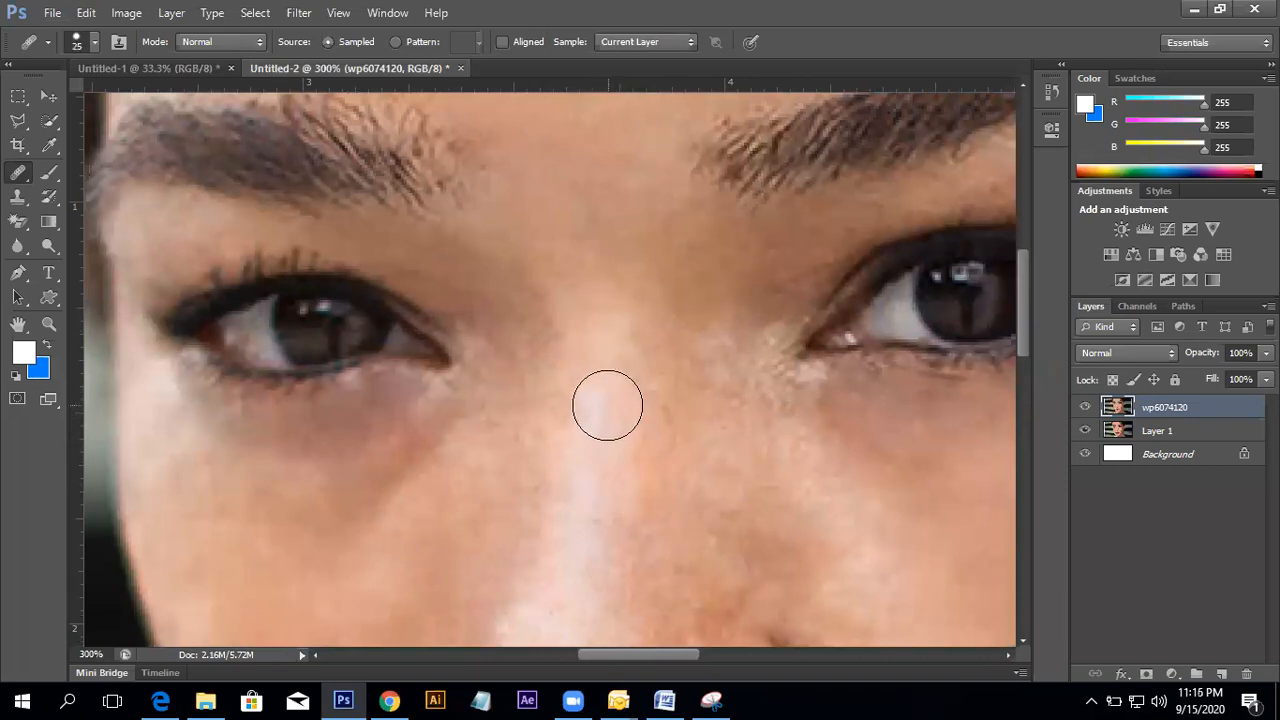
{"action": "mouse_move", "coordinate": [633, 451]}
{"action": "left_mouse_down"}
{"action": "mouse_move", "coordinate": [613, 364]}
{"action": "mouse_move", "coordinate": [619, 308]}
{"action": "left_mouse_up"}
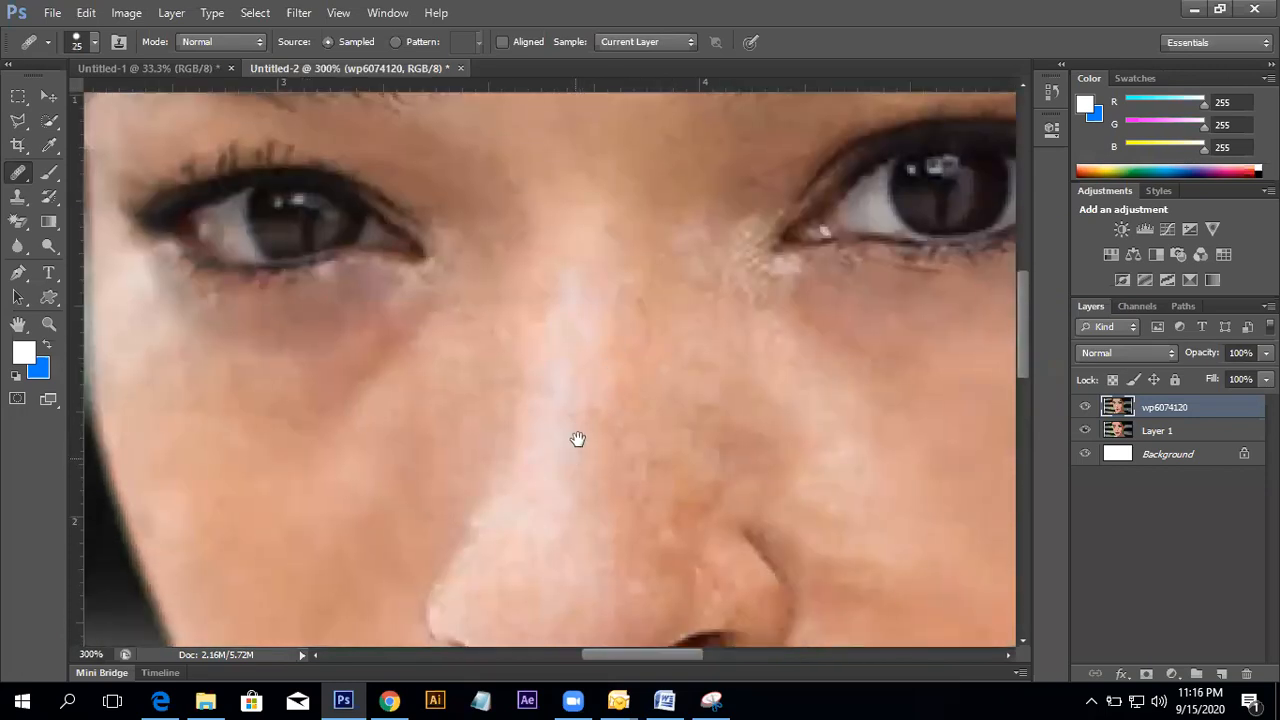
{"action": "left_click", "coordinate": [588, 311], "text": "alt"}
{"action": "left_click_drag", "start_coordinate": [593, 256], "coordinate": [576, 342]}
- Smooth the cheek beside the right nostril and below the right eye with the 25 px brush
{"action": "scroll", "coordinate": [603, 337], "scroll_direction": "down", "scroll_amount": 1}
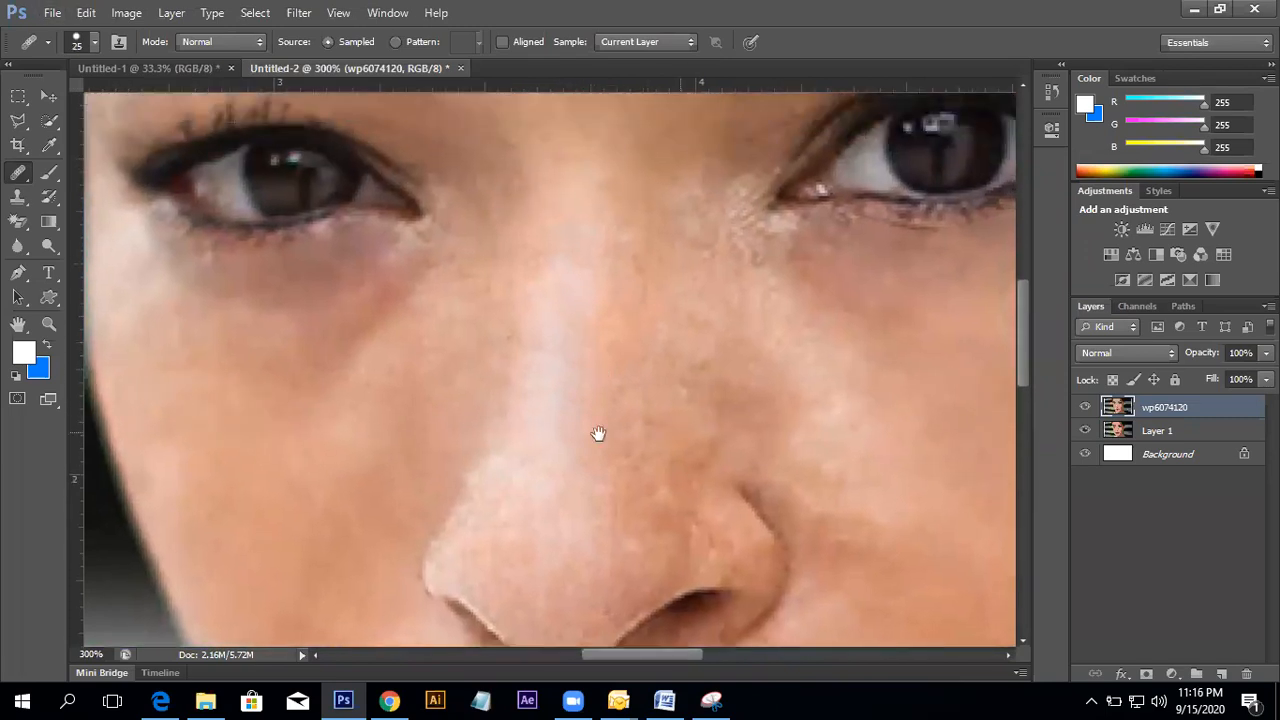
{"action": "scroll", "coordinate": [640, 425], "scroll_direction": "right", "scroll_amount": 2}
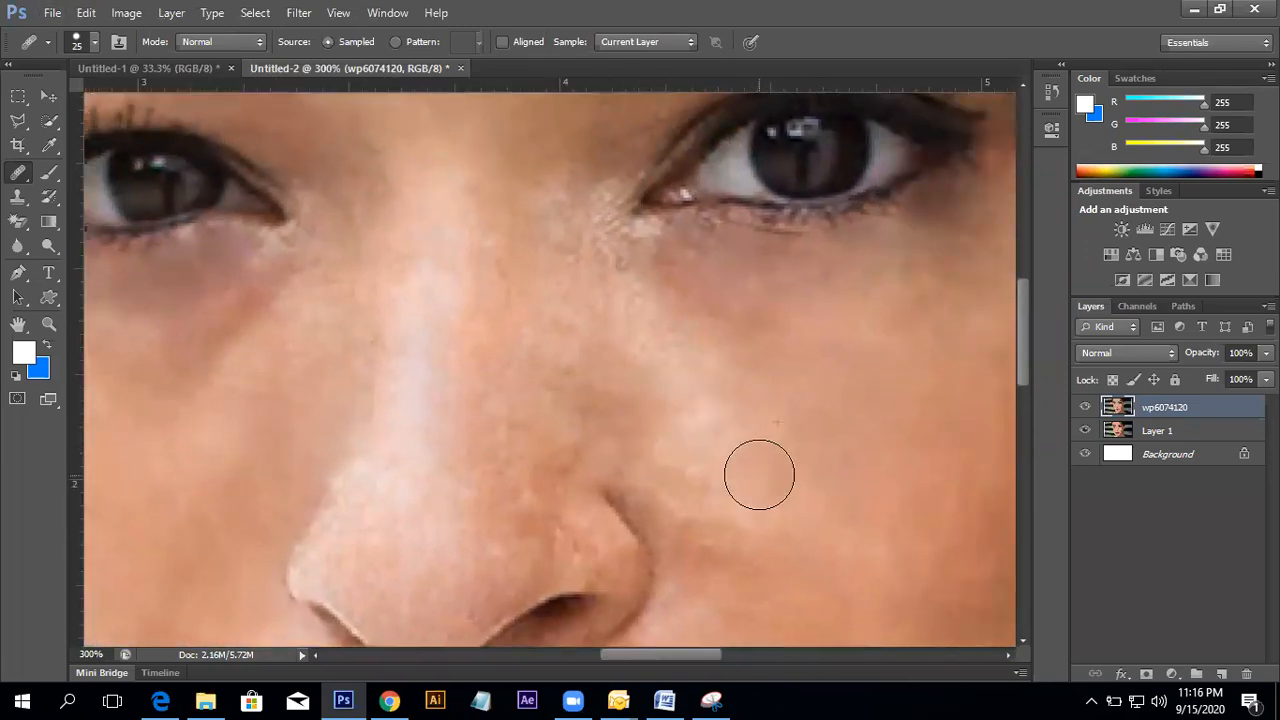
{"action": "scroll", "coordinate": [748, 448], "scroll_direction": "down", "scroll_amount": 1}
{"action": "scroll", "coordinate": [748, 448], "scroll_direction": "right", "scroll_amount": 1}
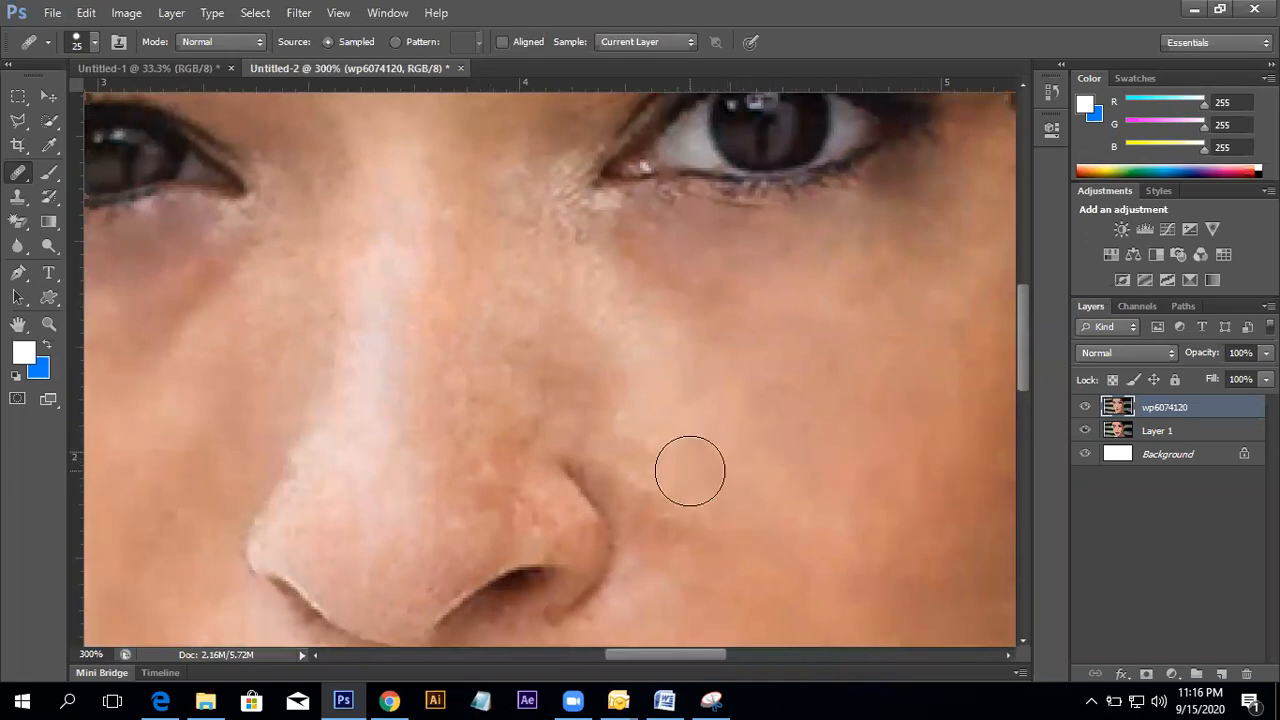
{"action": "scroll", "coordinate": [690, 438], "scroll_direction": "up", "scroll_amount": 3}
{"action": "scroll", "coordinate": [690, 438], "scroll_direction": "left", "scroll_amount": 1}
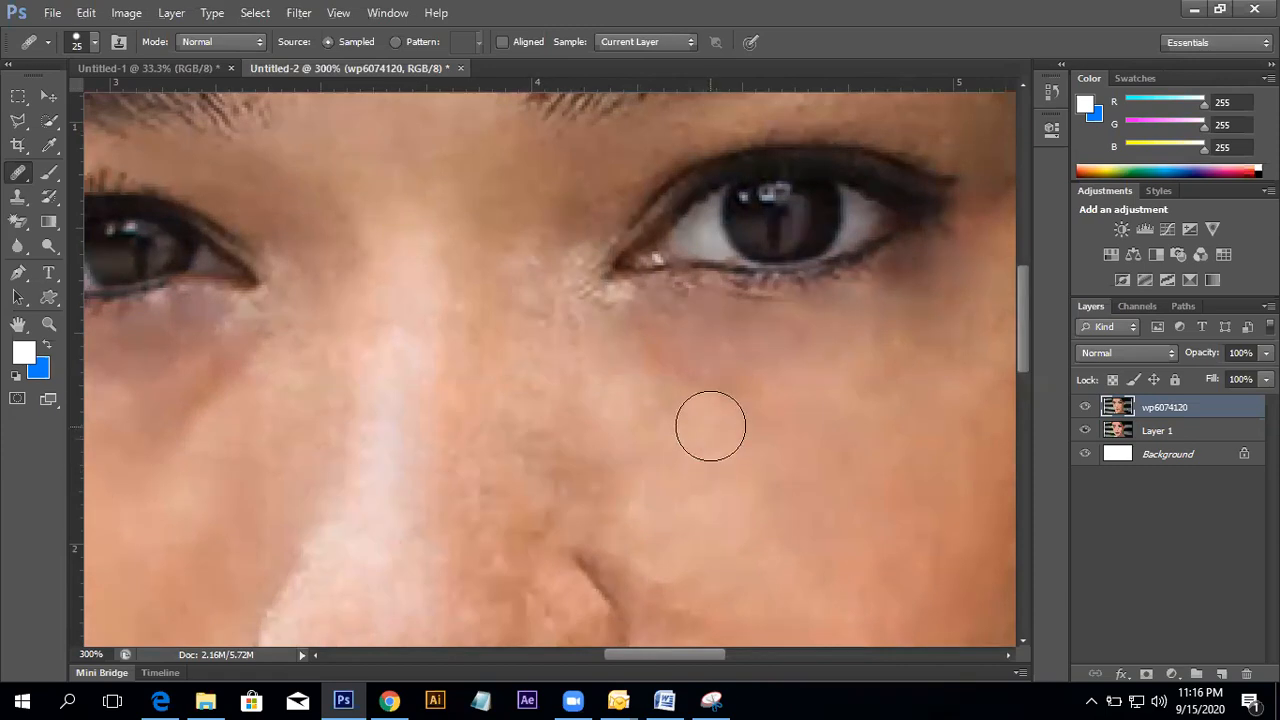
{"action": "scroll", "coordinate": [768, 418], "scroll_direction": "down", "scroll_amount": 2}
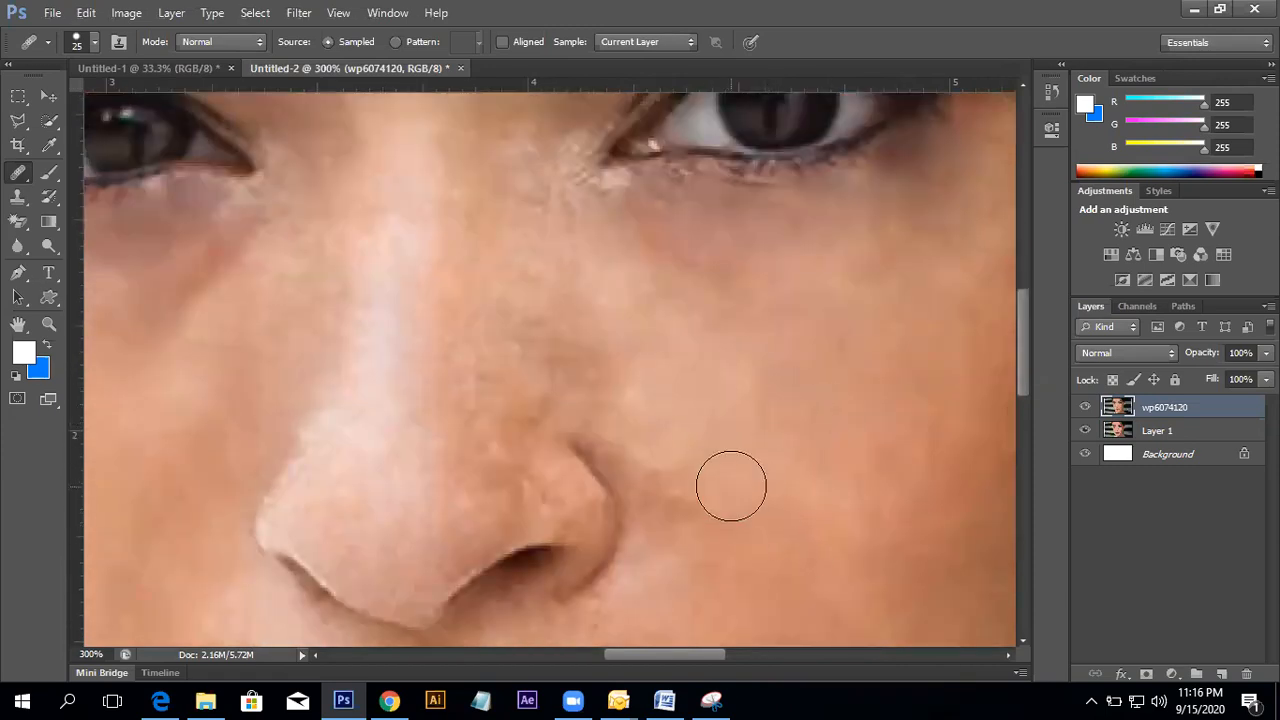
- Reduce the Healing Brush to 6 px and heal the skin at the inner corner of the right eye with skin sampled just below
{"action": "left_click_drag", "start_coordinate": [708, 441], "coordinate": [700, 413]}
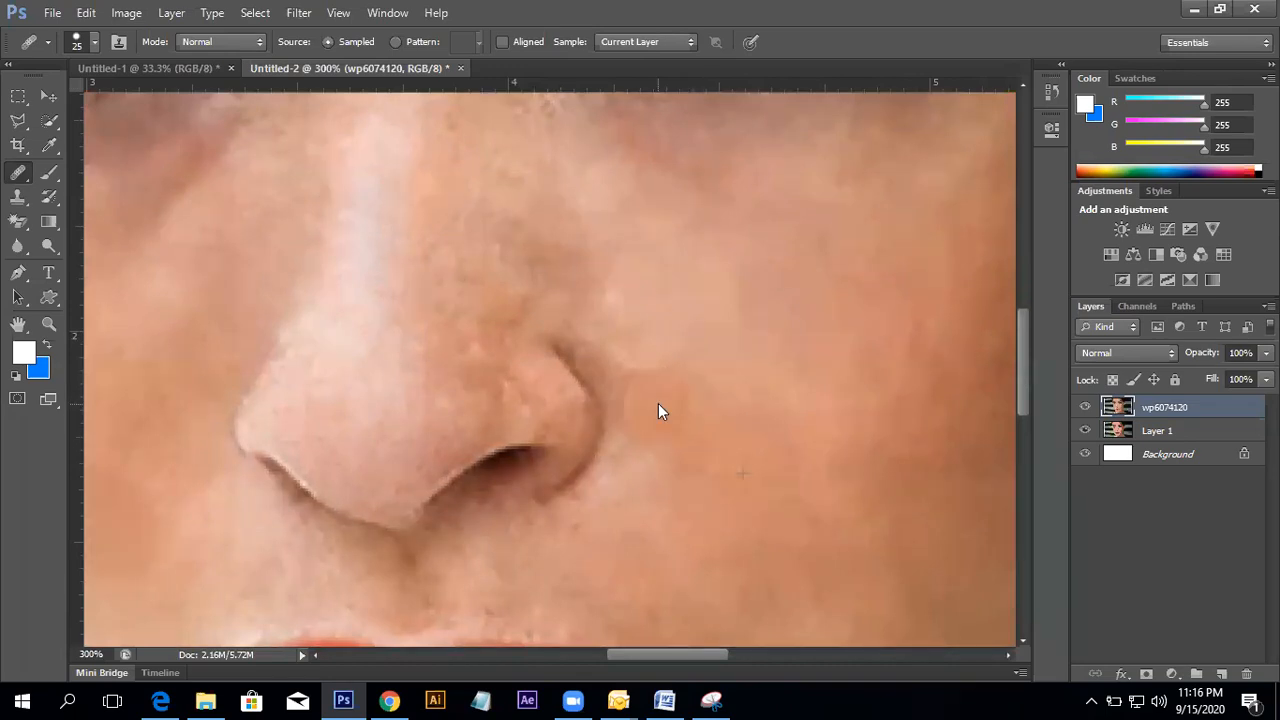
{"action": "mouse_move", "coordinate": [571, 446]}
{"action": "left_mouse_down"}
{"action": "mouse_move", "coordinate": [680, 469]}
{"action": "mouse_move", "coordinate": [495, 486]}
{"action": "left_mouse_up"}
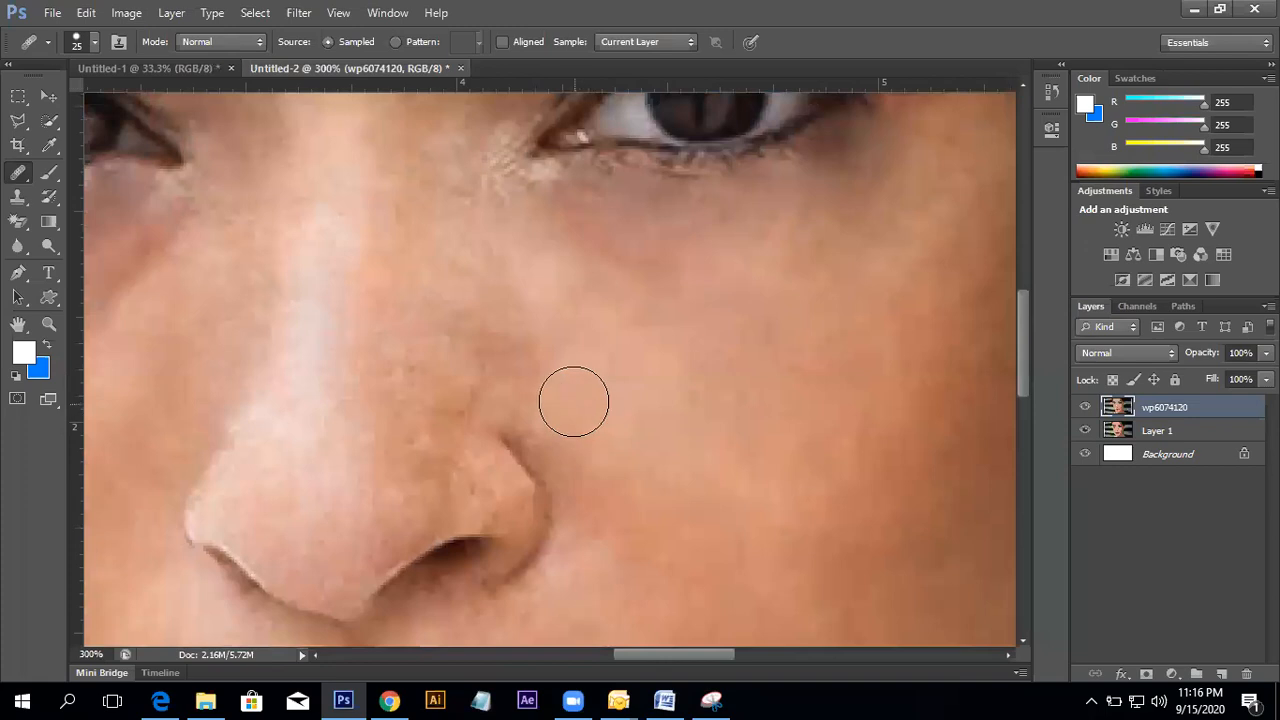
{"action": "key", "text": "bracketleft"}
{"action": "key", "text": "bracketleft"}
{"action": "key", "text": "bracketleft"}
{"action": "key", "text": "bracketleft"}
{"action": "key", "text": "bracketleft"}
{"action": "key", "text": "bracketleft"}
{"action": "key", "text": "bracketleft"}
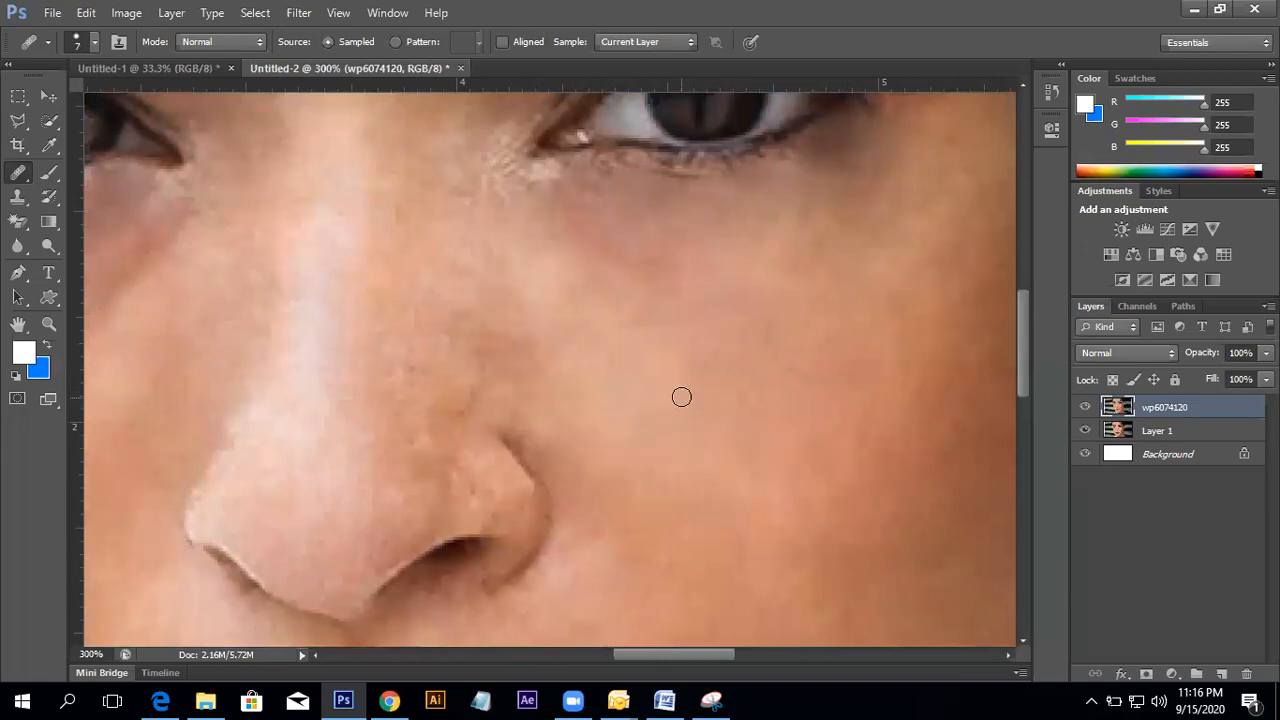
{"action": "left_click_drag", "start_coordinate": [580, 257], "coordinate": [578, 342]}
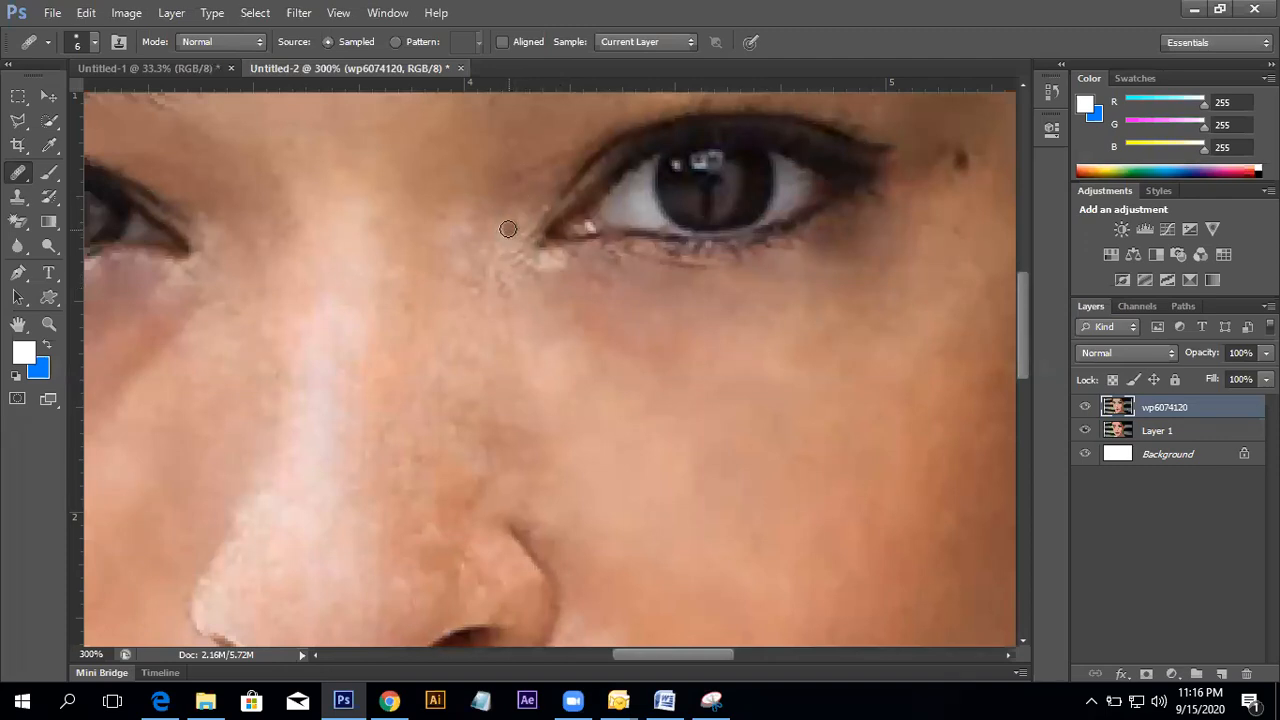
{"action": "left_click_drag", "start_coordinate": [521, 318], "coordinate": [860, 390]}
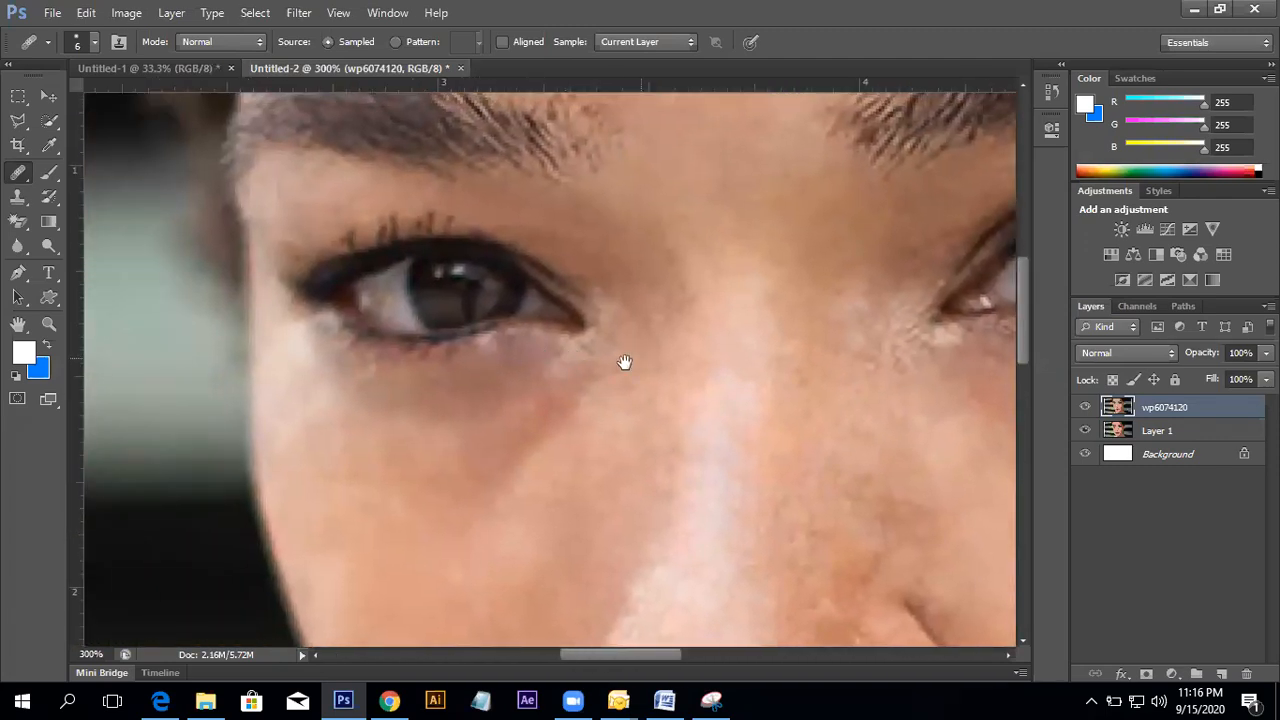
{"action": "left_click_drag", "start_coordinate": [626, 360], "coordinate": [400, 417]}
{"action": "left_click", "coordinate": [767, 427], "text": "alt"}
{"action": "left_click", "coordinate": [731, 417]}
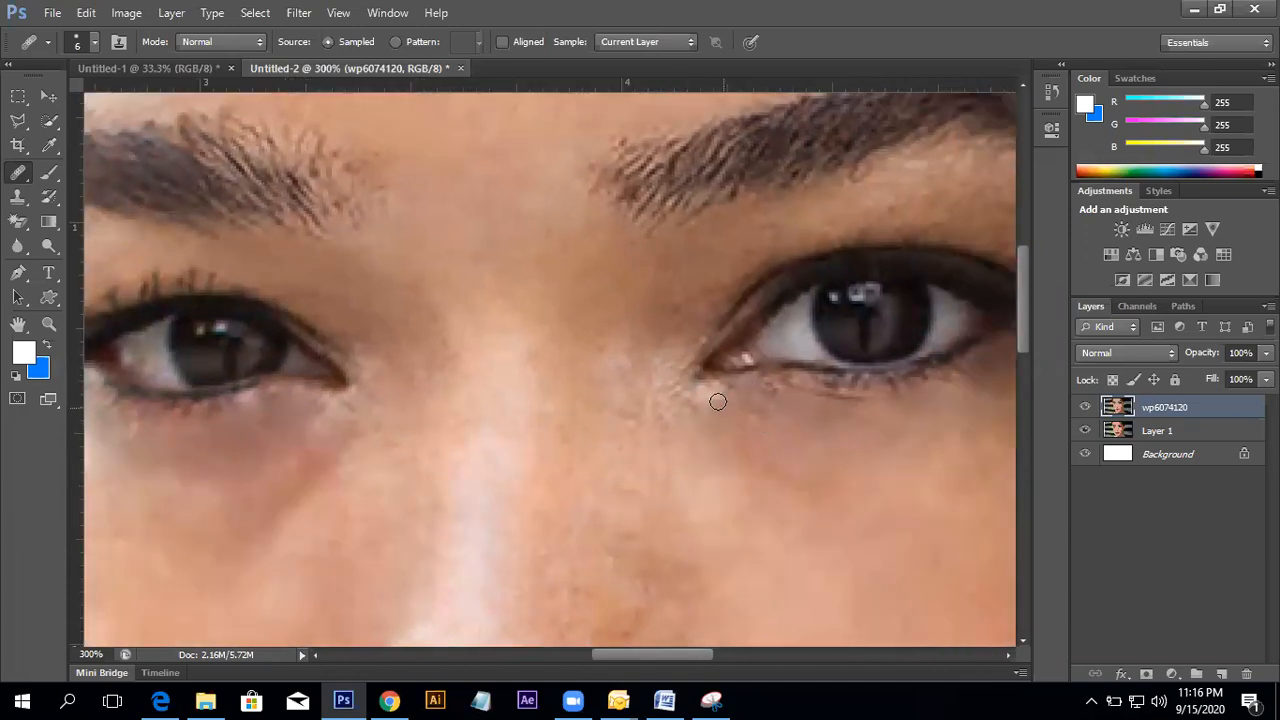
- Examine the retouched skin around the eyes, nose and mouth, both in the whole portrait and close up
{"action": "left_click_drag", "start_coordinate": [738, 448], "coordinate": [699, 297]}
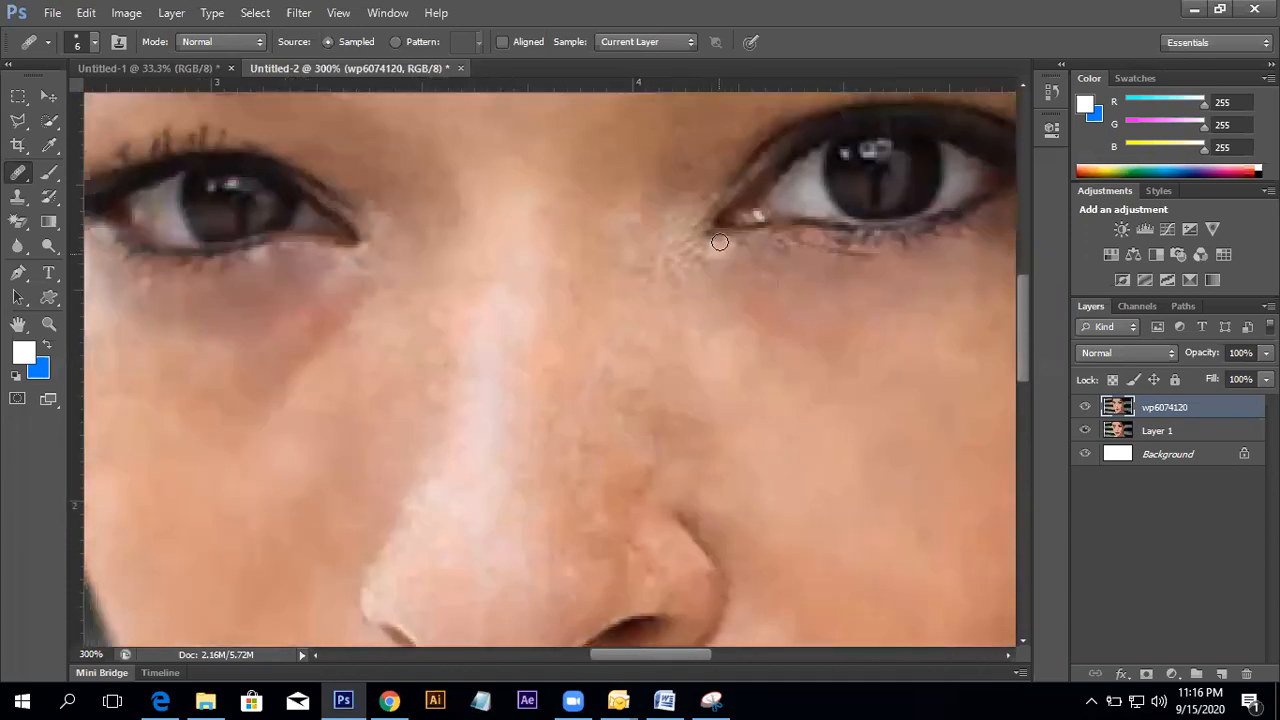
{"action": "left_click_drag", "start_coordinate": [286, 371], "coordinate": [543, 423]}
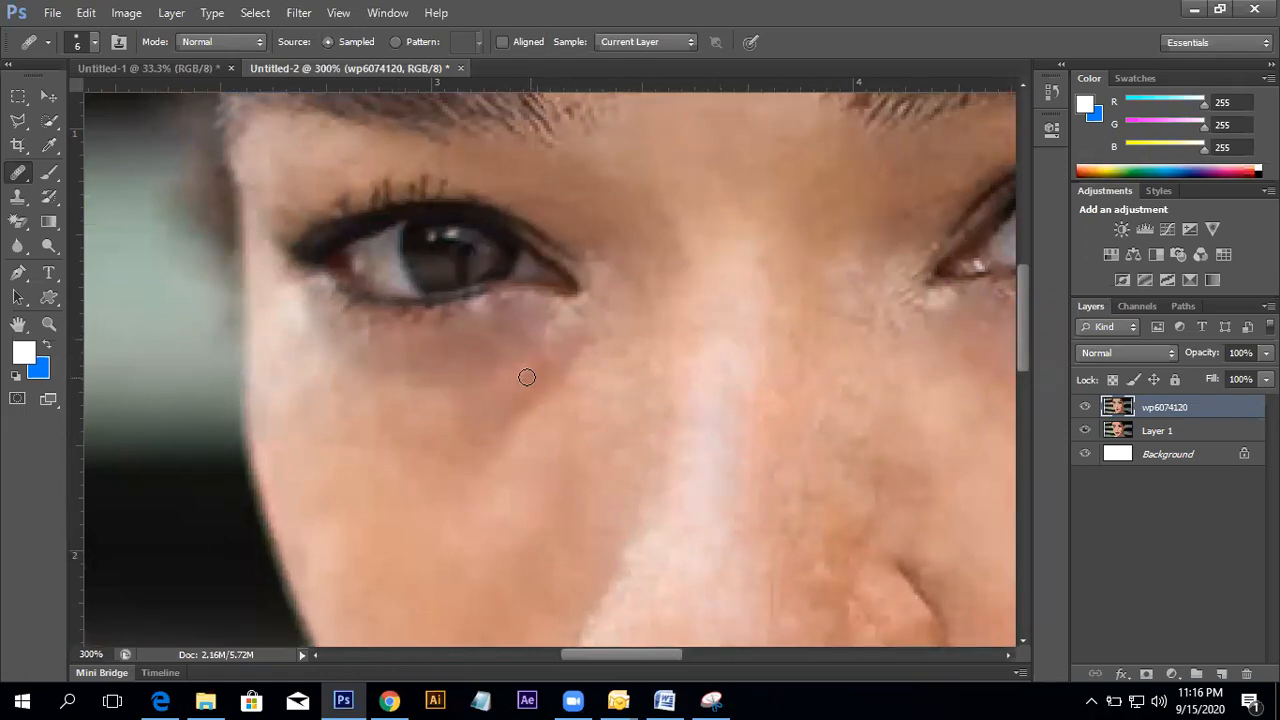
{"action": "left_click_drag", "start_coordinate": [822, 403], "coordinate": [629, 407]}
{"action": "left_click", "coordinate": [736, 359], "text": "alt"}
{"action": "left_click", "coordinate": [736, 359], "text": "alt"}
{"action": "left_click", "coordinate": [671, 359], "text": "alt"}
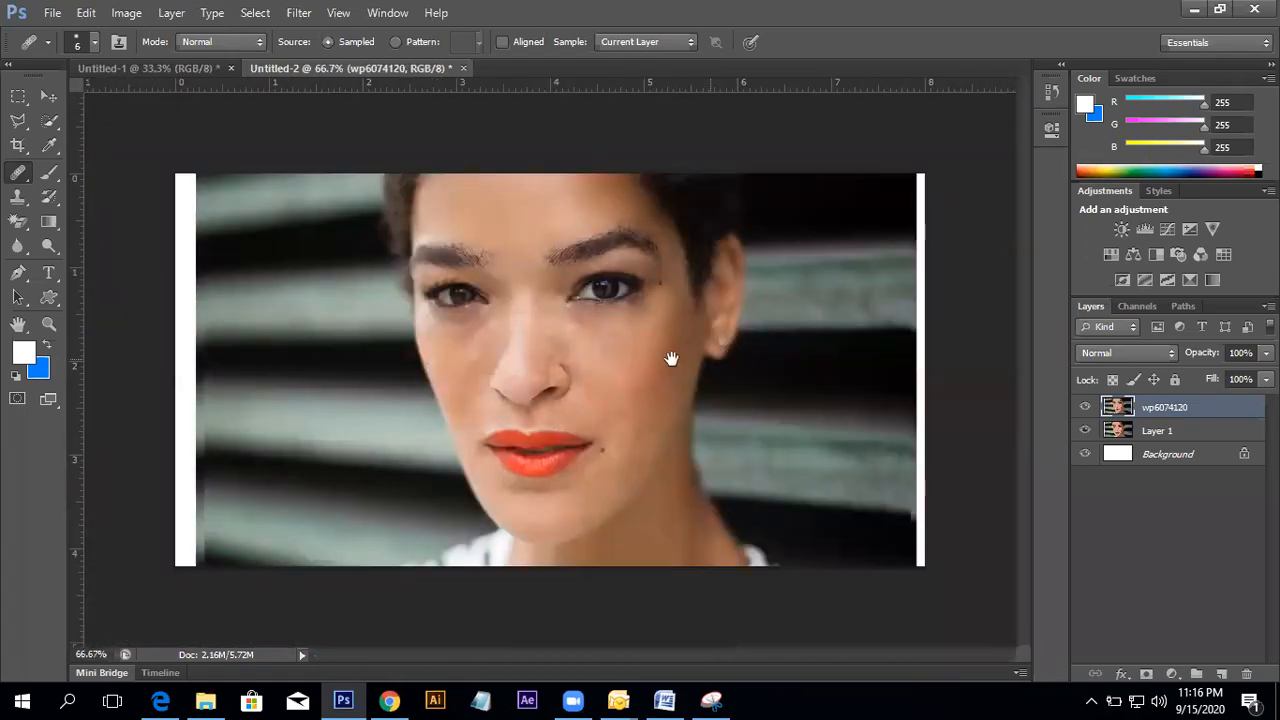
{"action": "left_click", "coordinate": [561, 331]}
{"action": "left_click_drag", "start_coordinate": [640, 451], "coordinate": [637, 394]}
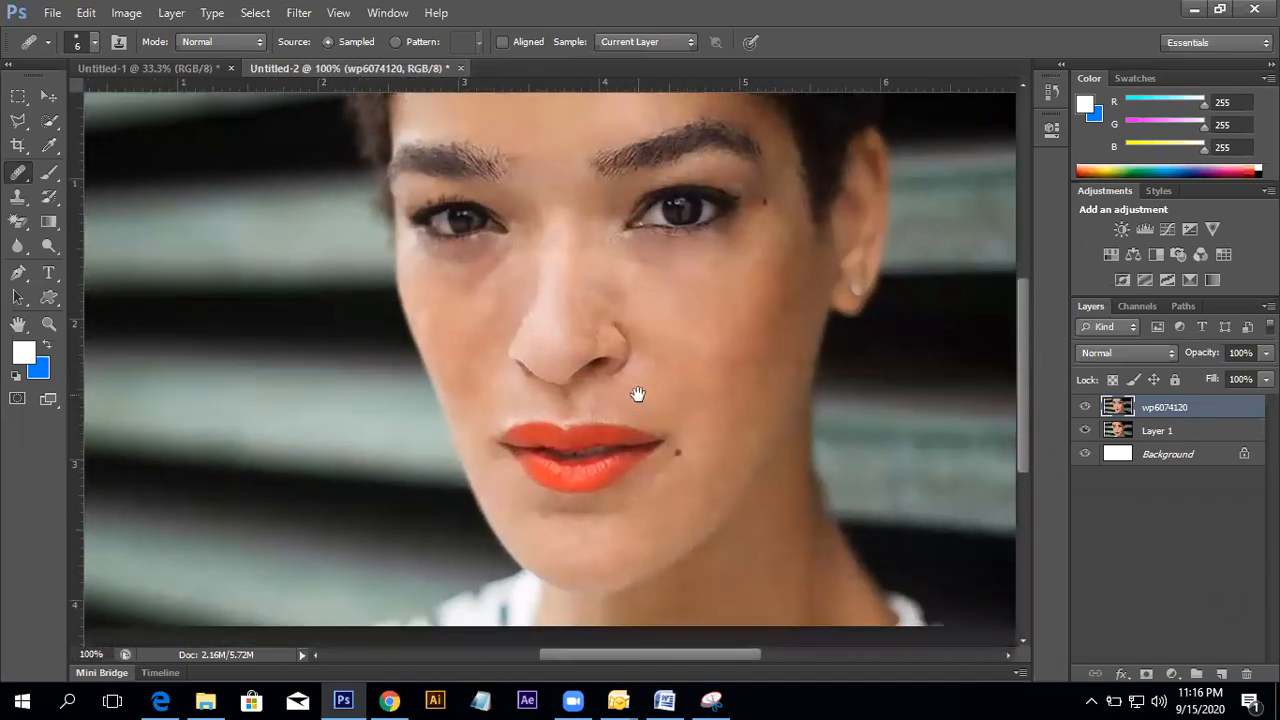
{"action": "left_click", "coordinate": [582, 339]}
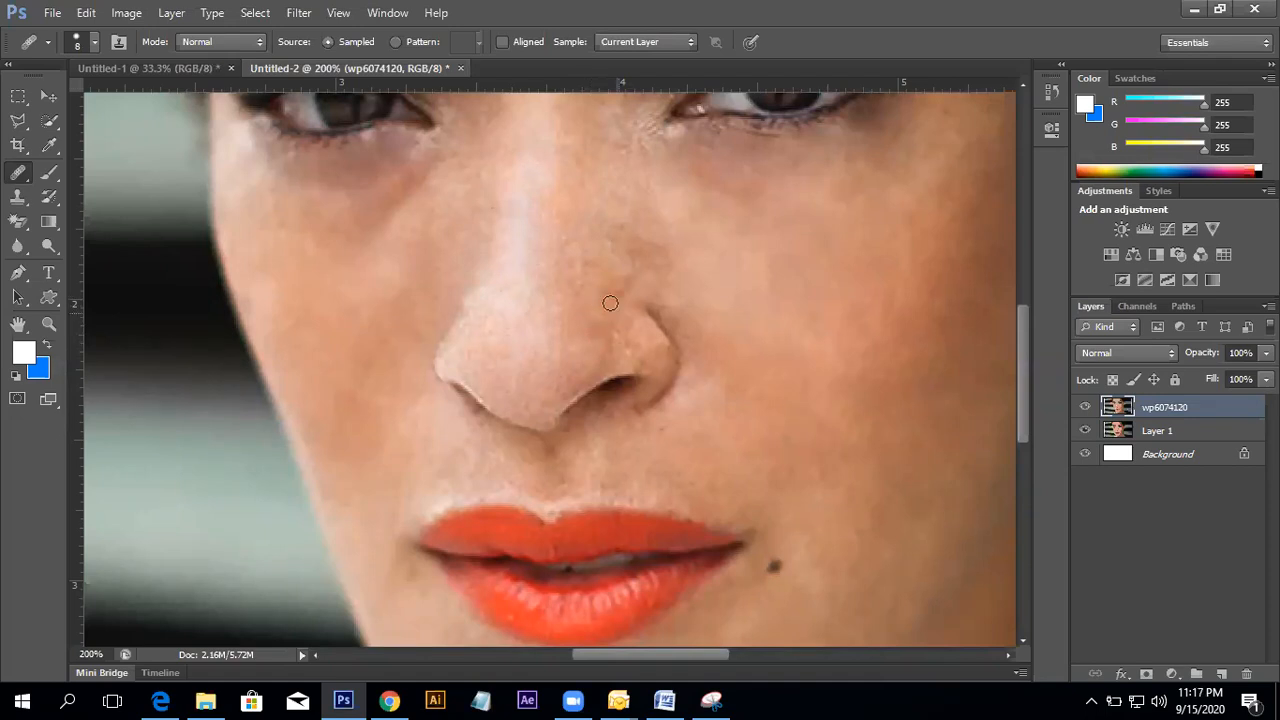
{"action": "scroll", "coordinate": [590, 275], "scroll_direction": "up", "scroll_amount": 2}
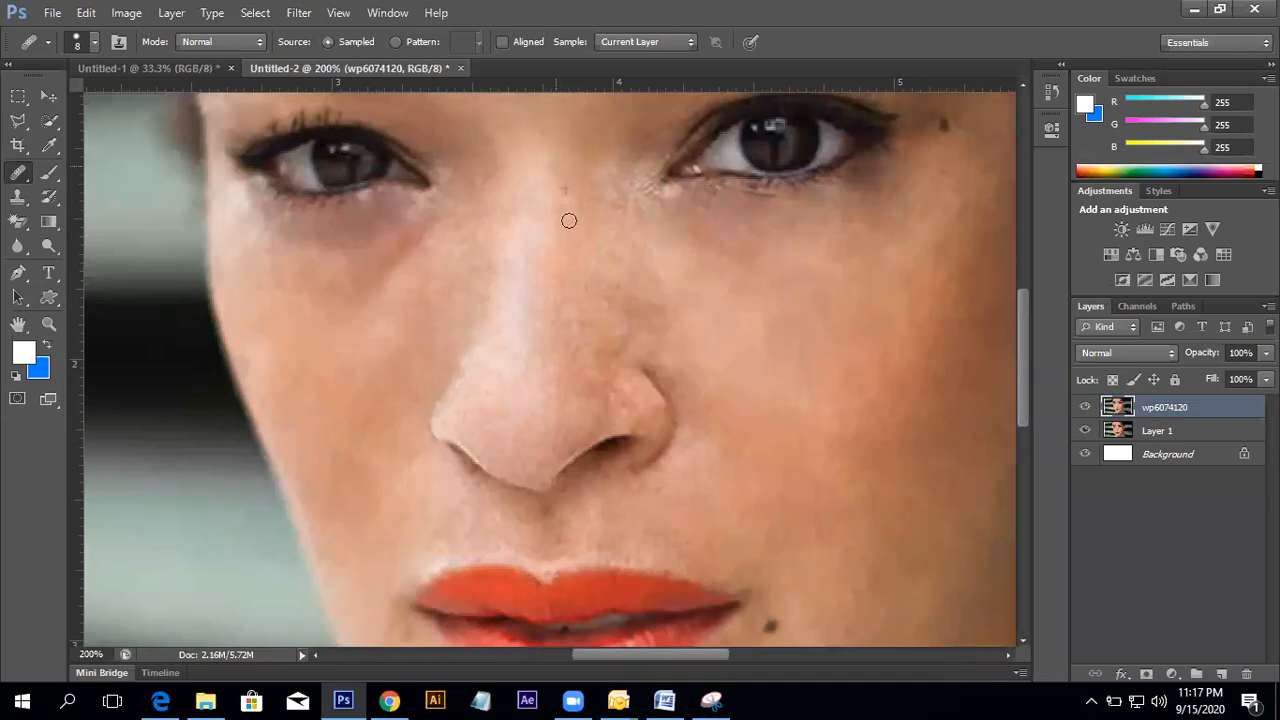
{"action": "scroll", "coordinate": [566, 266], "scroll_direction": "down", "scroll_amount": 1}
{"action": "left_click_drag", "start_coordinate": [675, 347], "coordinate": [650, 270]}
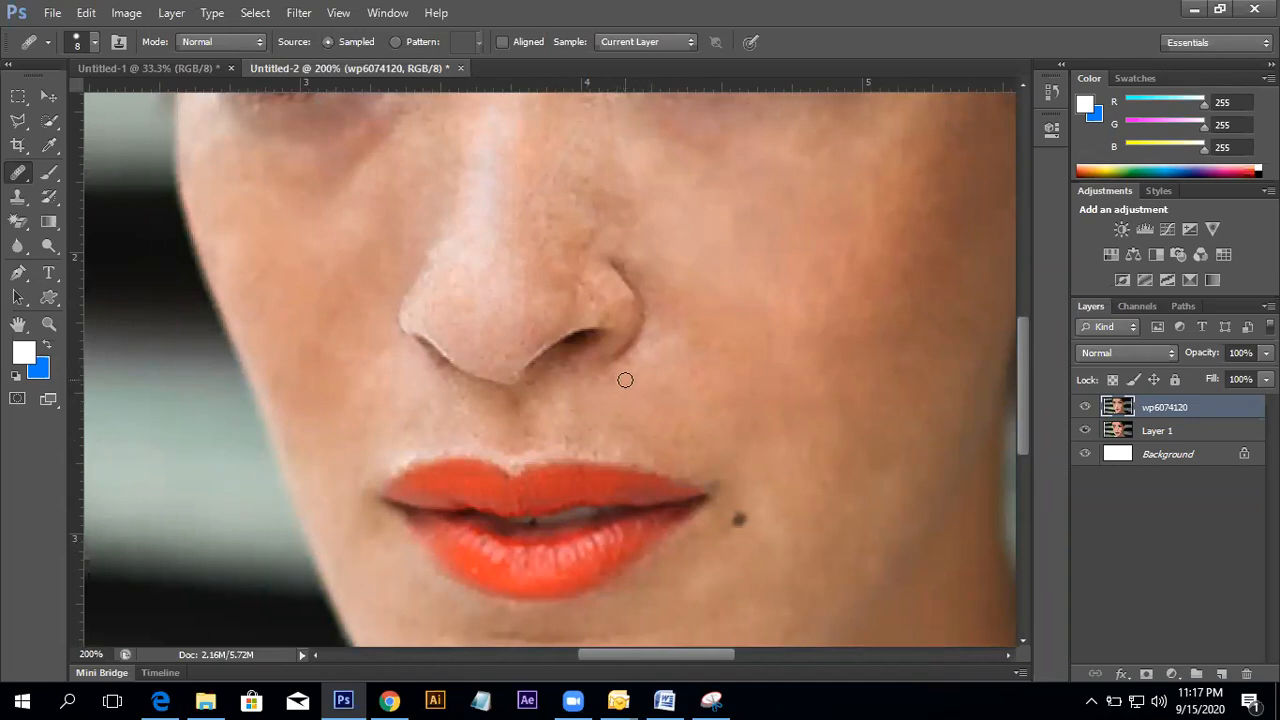
- Enlarge the brush to 25 px and smooth the skin between the right nostril and the right mouth corner with nearby cheek skin
{"action": "left_click", "coordinate": [661, 421], "text": "alt"}
{"action": "key", "text": "bracketright"}
{"action": "key", "text": "bracketright"}
{"action": "key", "text": "bracketright"}
{"action": "key", "text": "bracketright"}
{"action": "left_click", "coordinate": [750, 384], "text": "alt"}
{"action": "left_click", "coordinate": [706, 366]}
{"action": "left_click", "coordinate": [715, 389], "text": "alt"}
{"action": "left_click", "coordinate": [710, 450]}
{"action": "left_click", "coordinate": [726, 406], "text": "alt"}
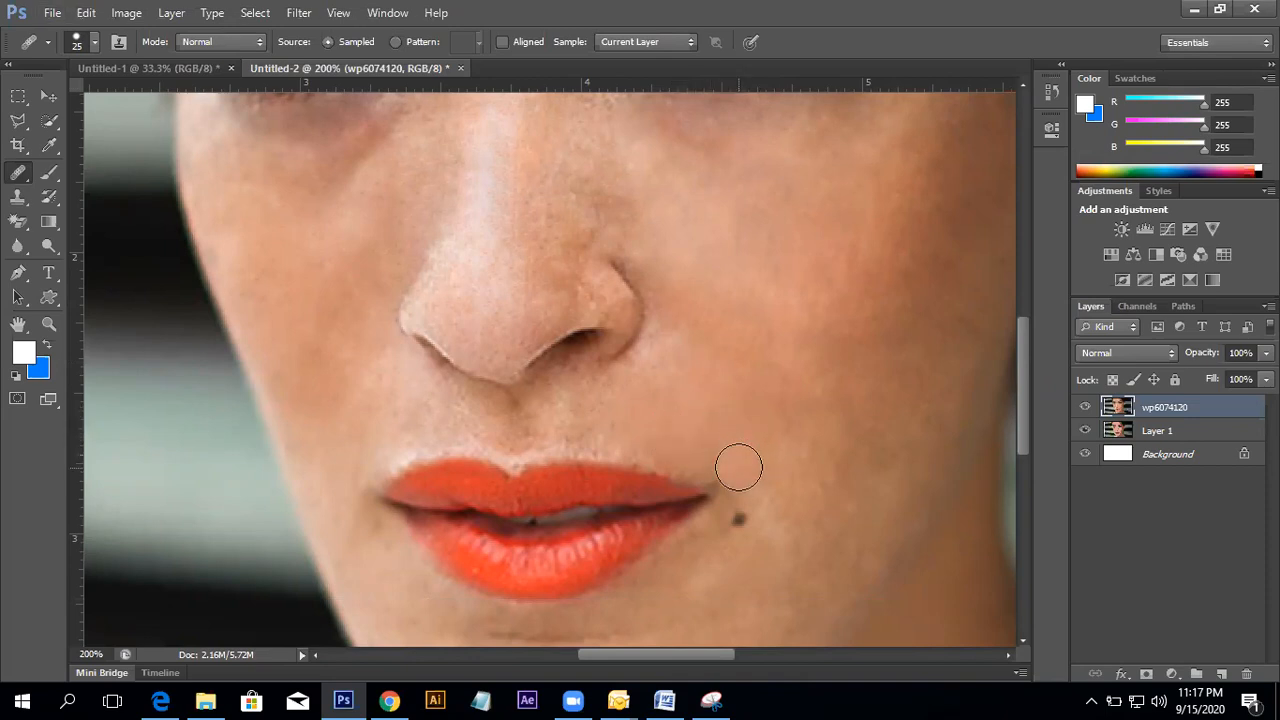
{"action": "left_click", "coordinate": [734, 429], "text": "alt"}
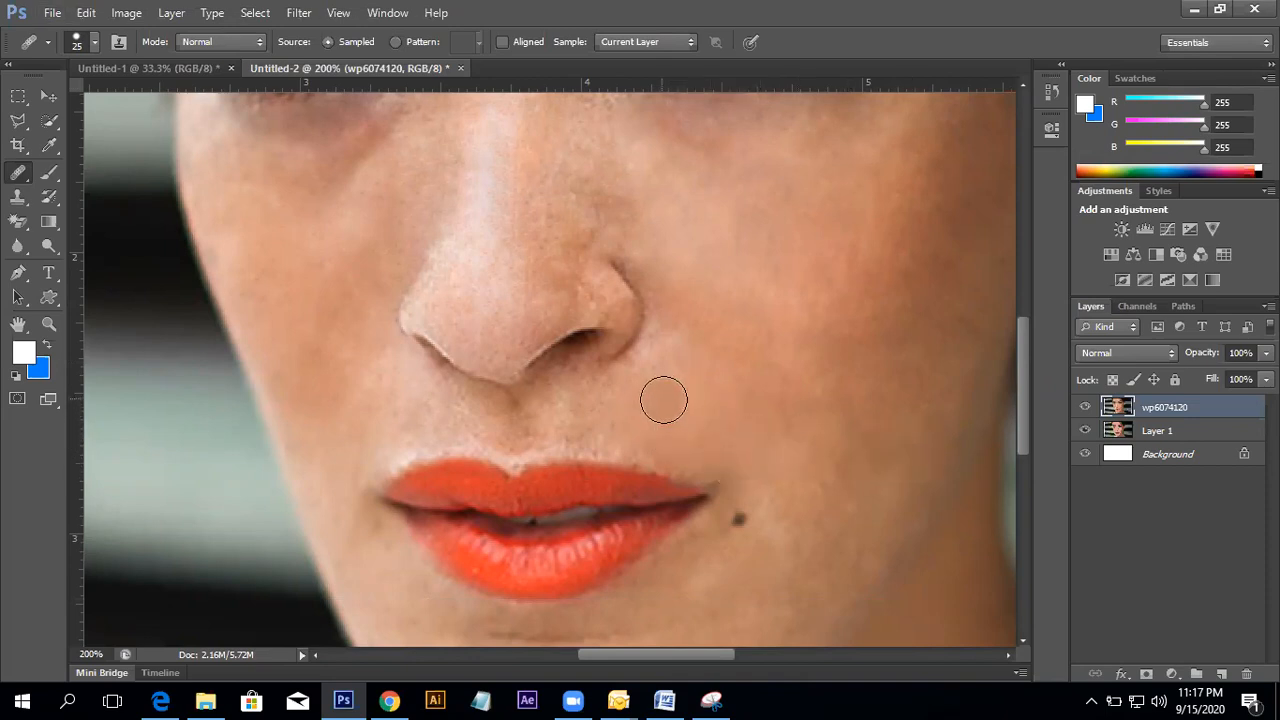
- Even out the right cheek below the eye with the 25 px brush, sampling skin from the middle of the cheek
{"action": "left_click_drag", "start_coordinate": [737, 383], "coordinate": [677, 466]}
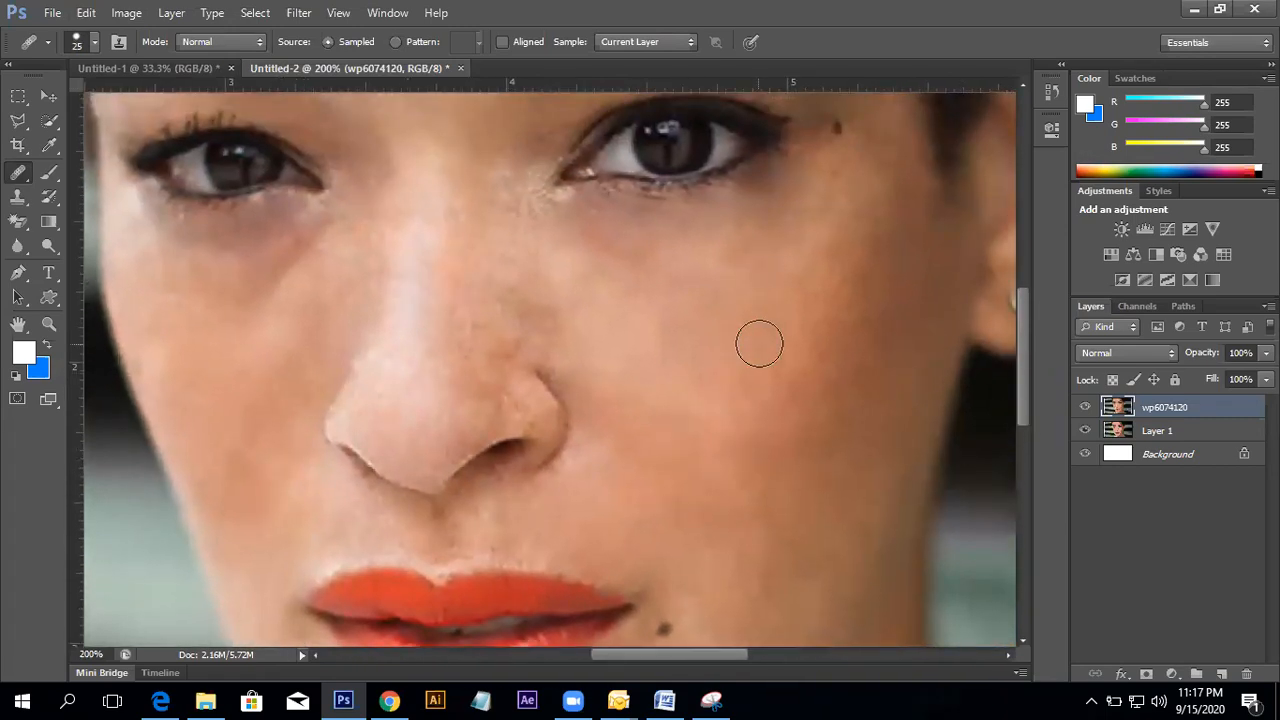
{"action": "scroll", "coordinate": [654, 306], "scroll_direction": "up", "scroll_amount": 1}
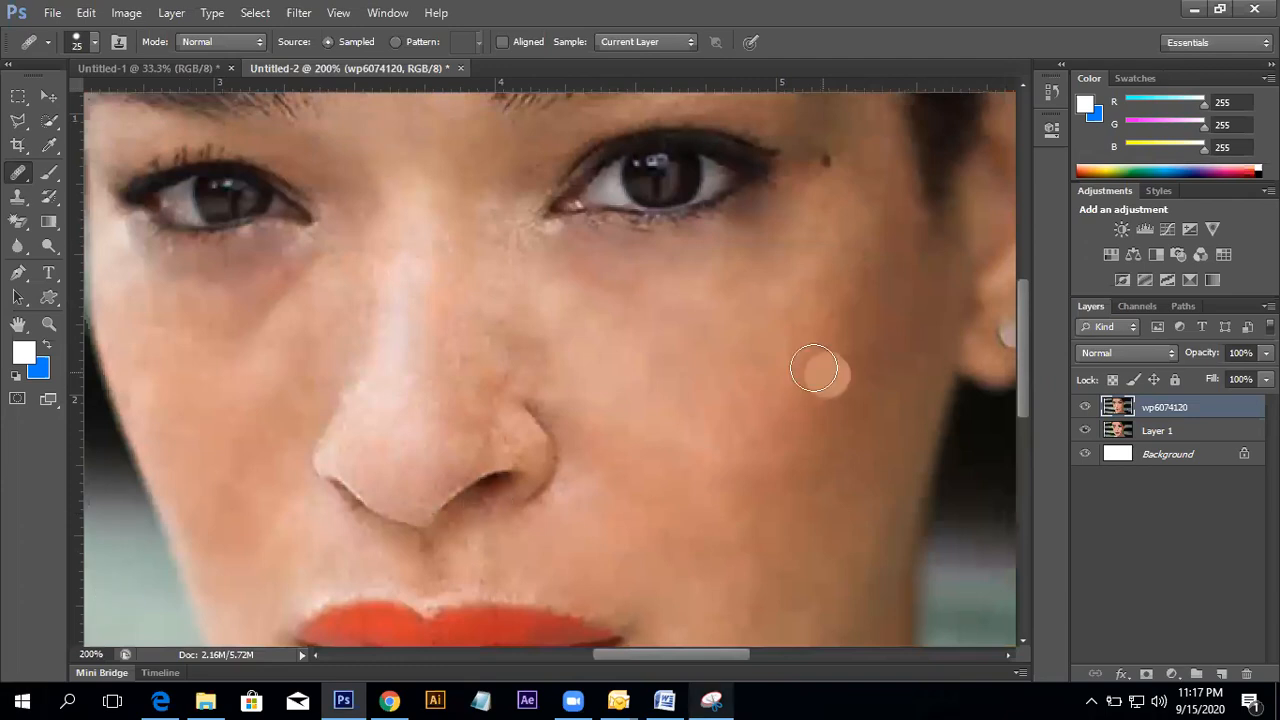
{"action": "left_click", "coordinate": [714, 386], "text": "alt"}
{"action": "left_click_drag", "start_coordinate": [636, 394], "coordinate": [909, 467]}
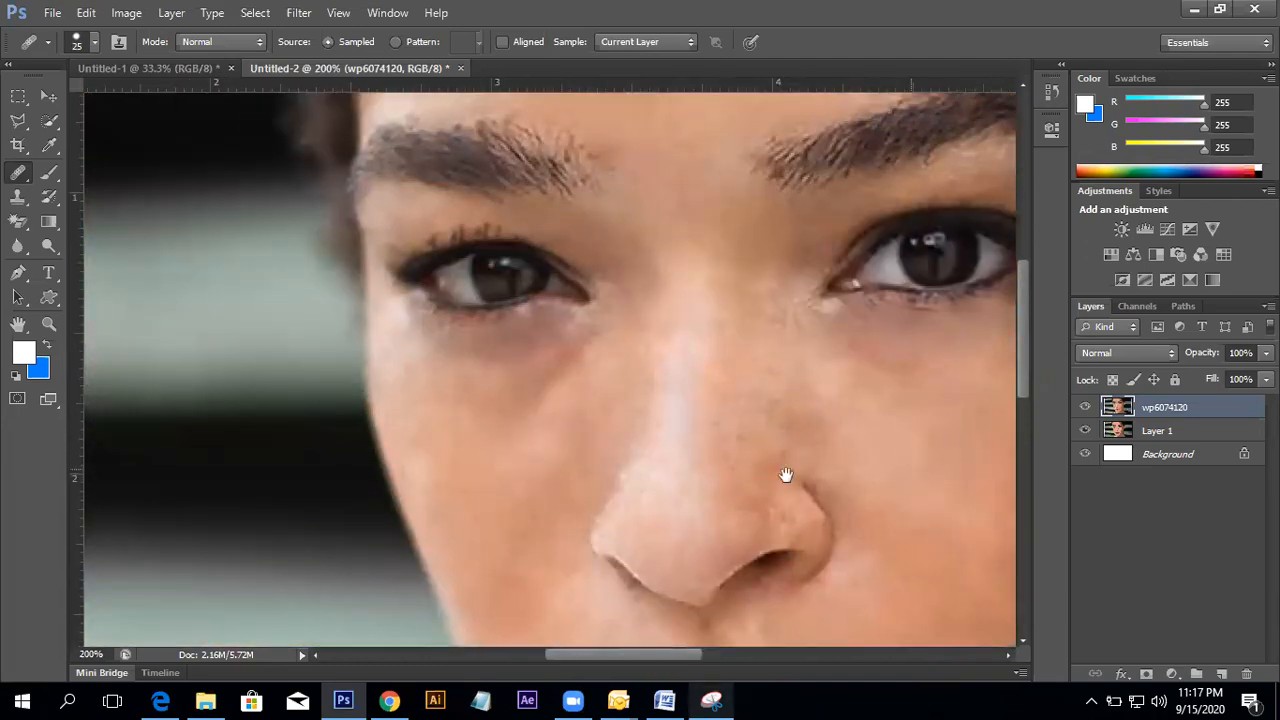
- Smooth the left cheek from beside the nose down to the mouth corner with skin sampled from the same cheek
{"action": "left_click_drag", "start_coordinate": [540, 470], "coordinate": [611, 449]}
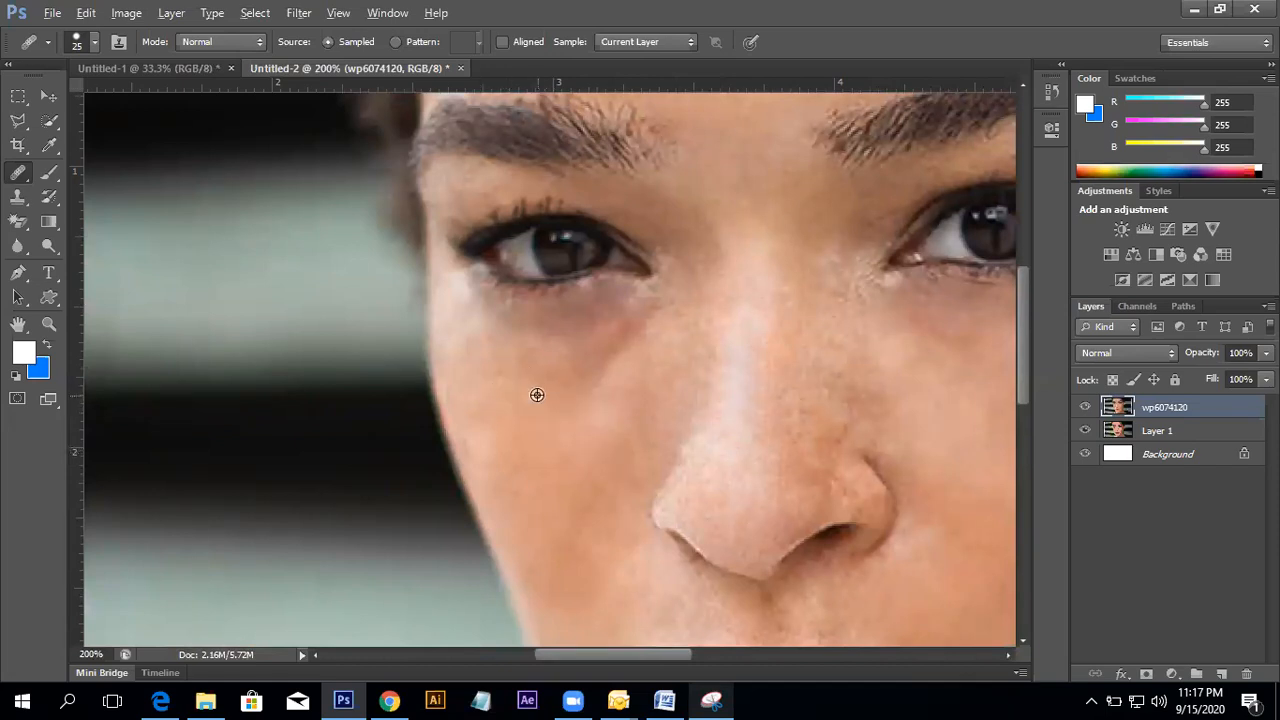
{"action": "left_click_drag", "start_coordinate": [572, 524], "coordinate": [563, 441]}
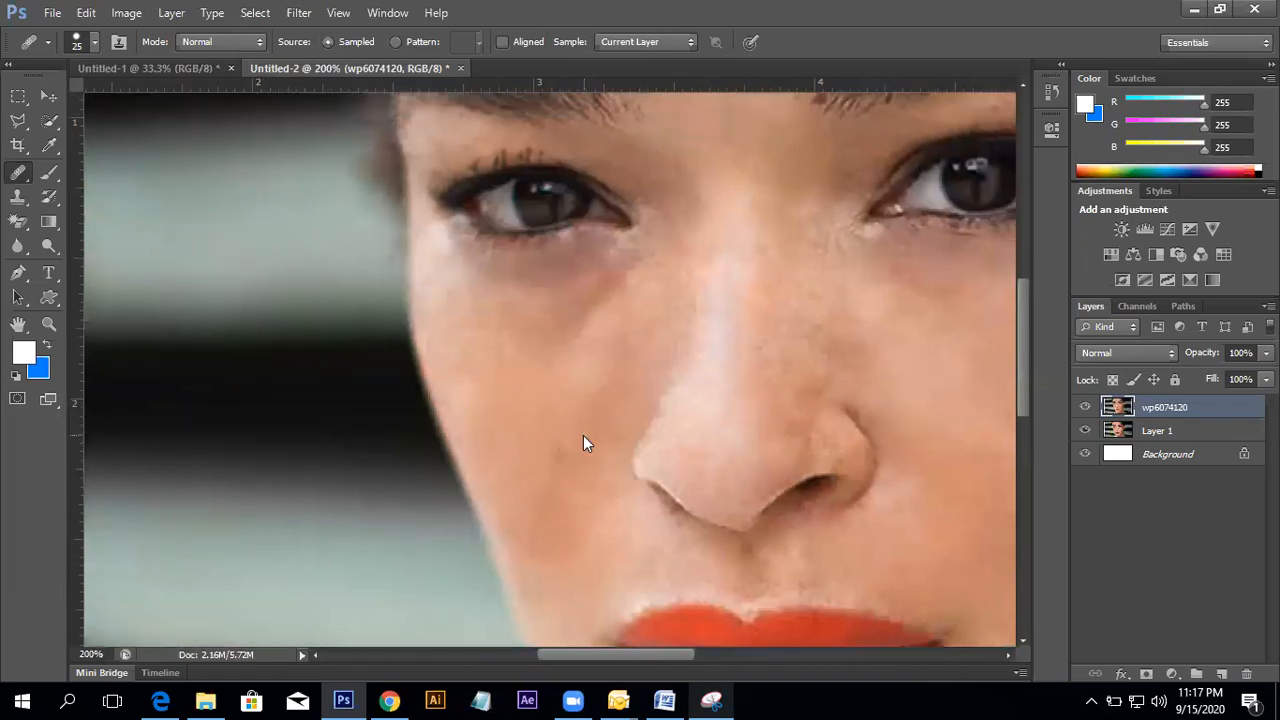
{"action": "left_click_drag", "start_coordinate": [574, 437], "coordinate": [385, 381]}
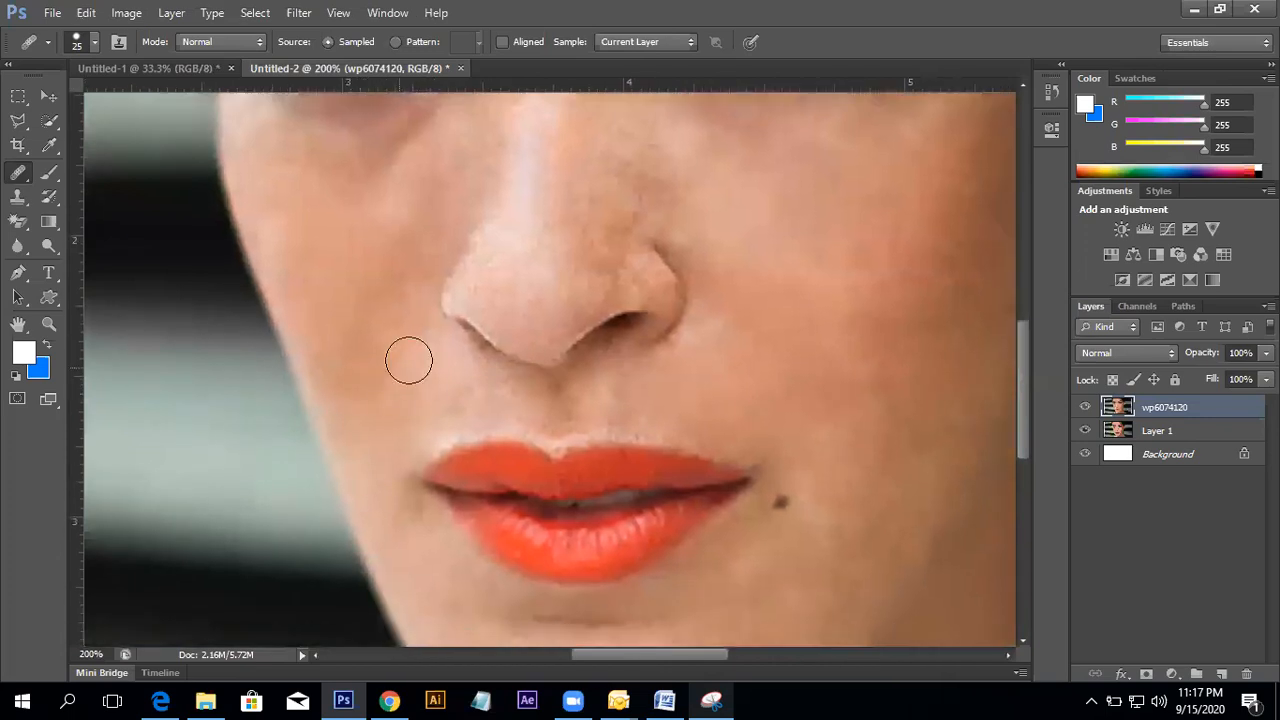
{"action": "left_click", "coordinate": [371, 346], "text": "alt"}
{"action": "left_click", "coordinate": [435, 530]}
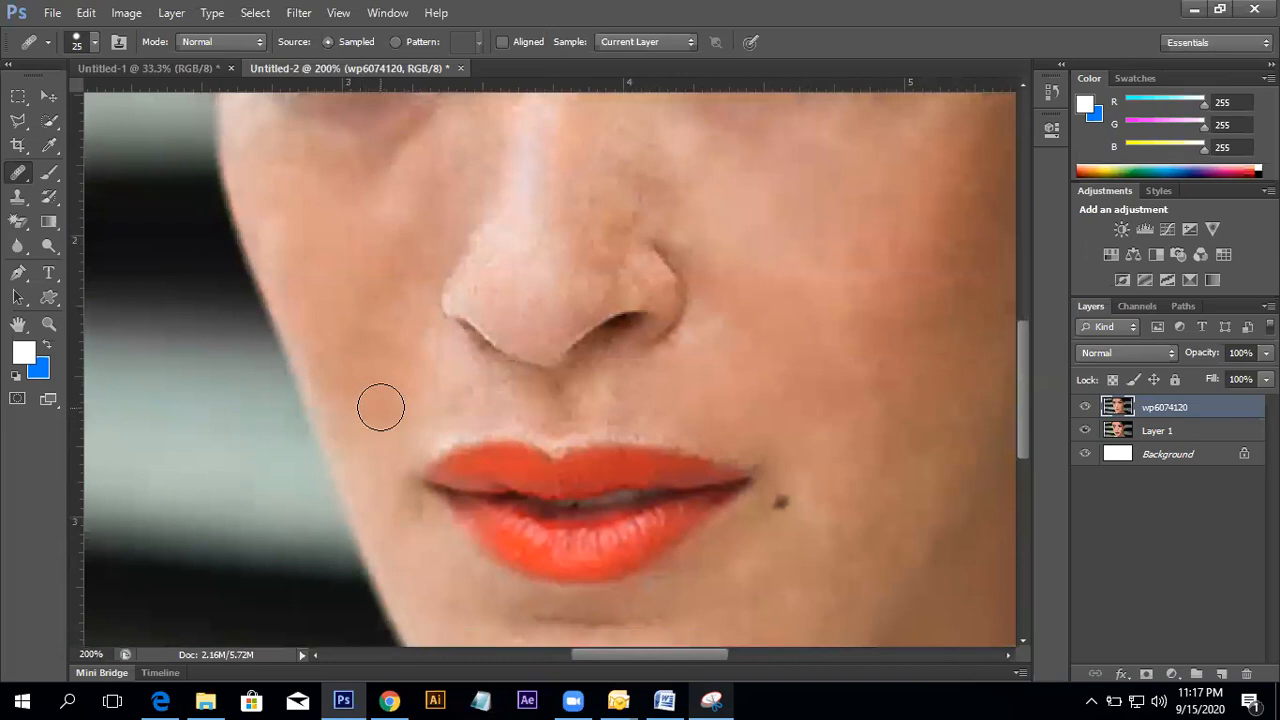
{"action": "left_click_drag", "start_coordinate": [349, 304], "coordinate": [353, 326]}
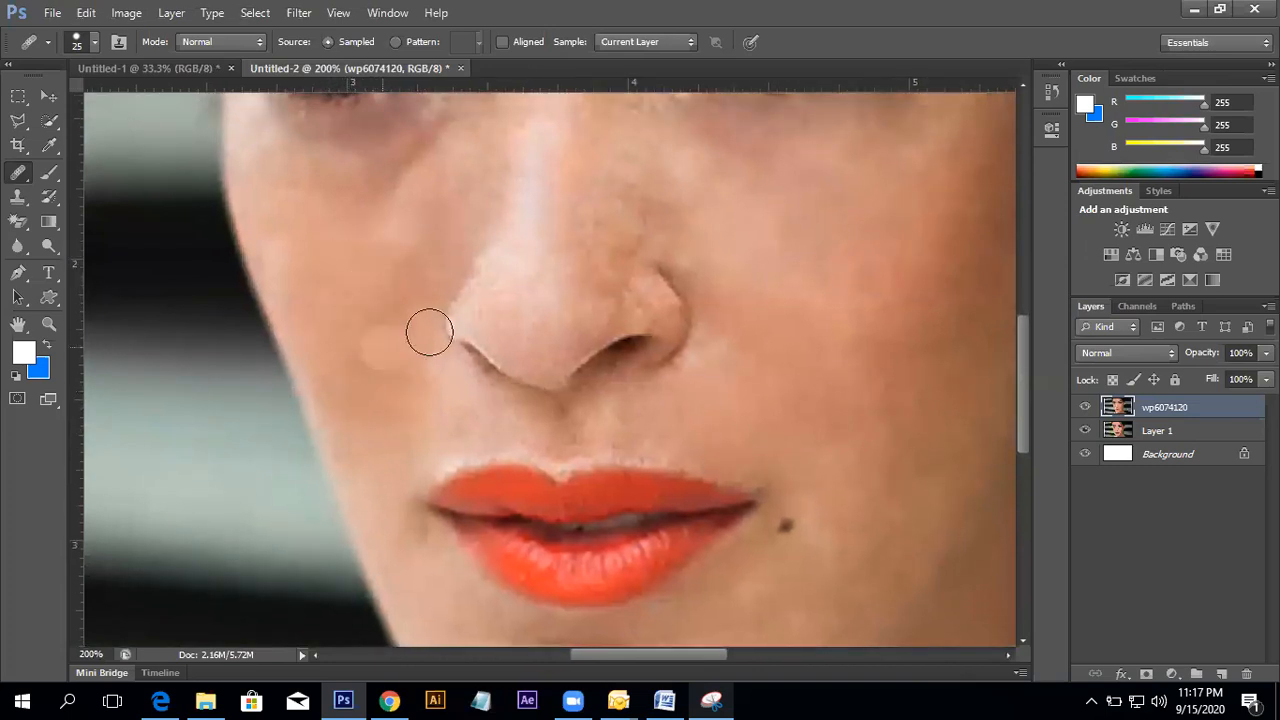
- Switch to the Patch tool and patch the upper nose bridge with clean skin from below the right eye
{"action": "left_click_drag", "start_coordinate": [569, 259], "coordinate": [457, 424]}
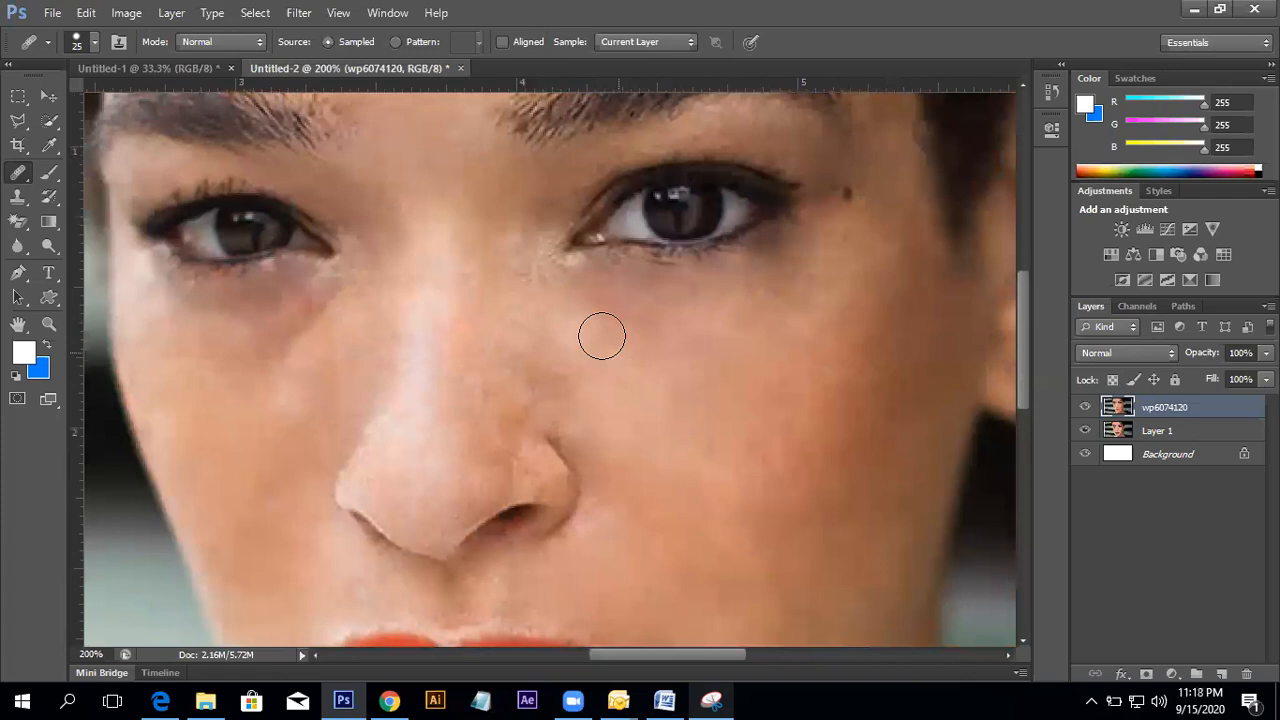
{"action": "left_click_drag", "start_coordinate": [516, 289], "coordinate": [490, 402]}
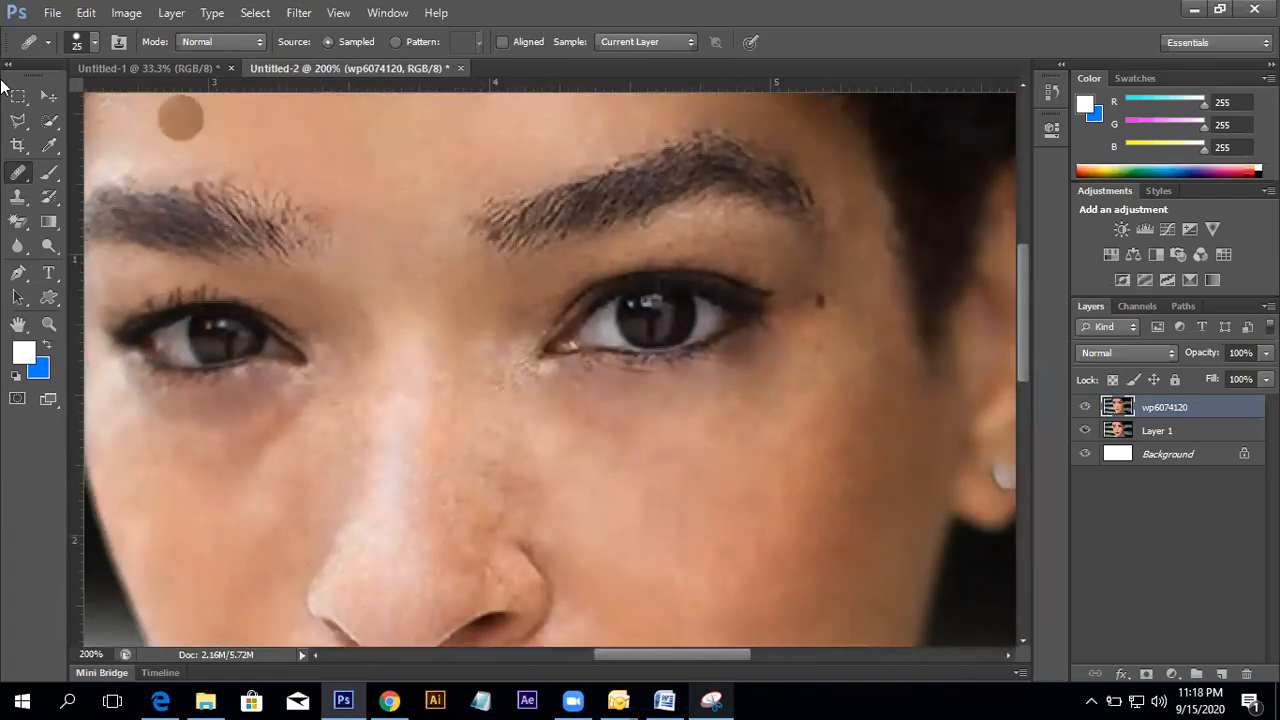
{"action": "right_click", "coordinate": [20, 174]}
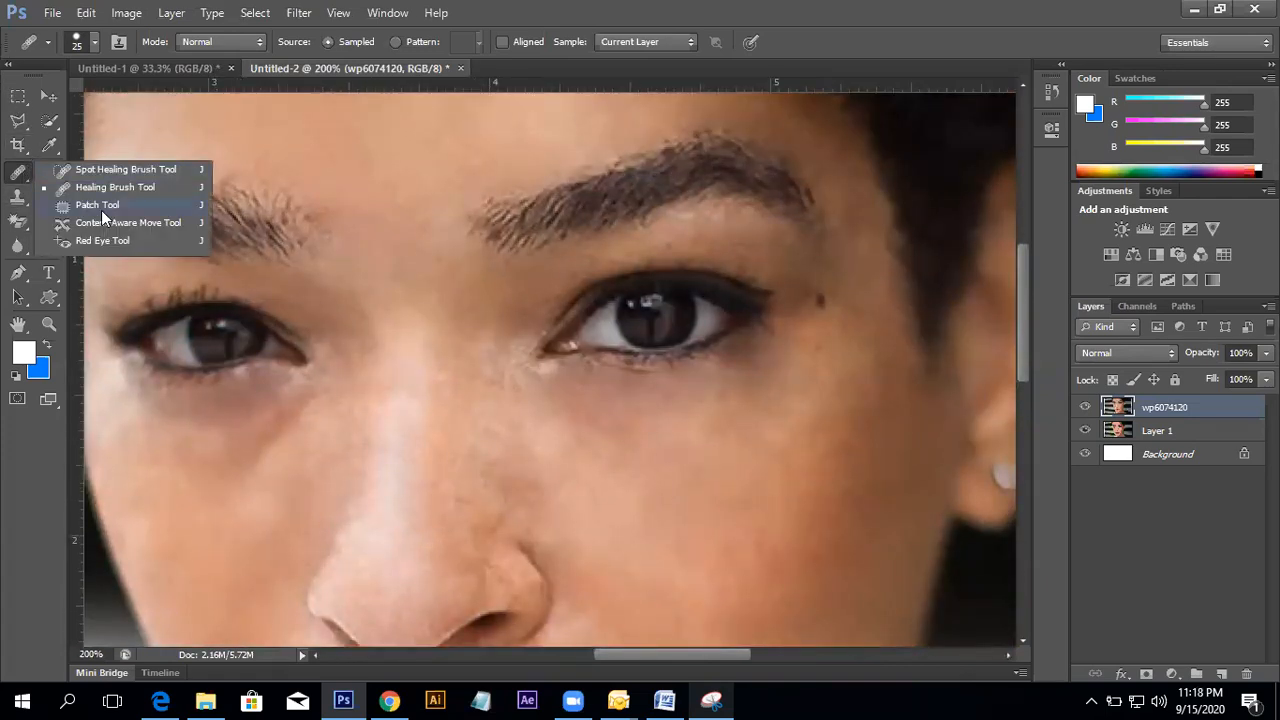
{"action": "left_click", "coordinate": [102, 211]}
{"action": "left_click_drag", "start_coordinate": [411, 420], "coordinate": [384, 353]}
{"action": "mouse_move", "coordinate": [436, 297]}
{"action": "left_mouse_down"}
{"action": "mouse_move", "coordinate": [522, 407]}
{"action": "mouse_move", "coordinate": [499, 453]}
{"action": "mouse_move", "coordinate": [419, 414]}
{"action": "mouse_move", "coordinate": [409, 373]}
{"action": "mouse_move", "coordinate": [430, 292]}
{"action": "left_mouse_up"}
{"action": "left_click_drag", "start_coordinate": [440, 342], "coordinate": [671, 420]}
{"action": "key", "text": "ctrl+d"}
- Outline the left side of the nose from bridge to tip and patch it with skin from the right cheek
{"action": "left_click_drag", "start_coordinate": [452, 441], "coordinate": [589, 405]}
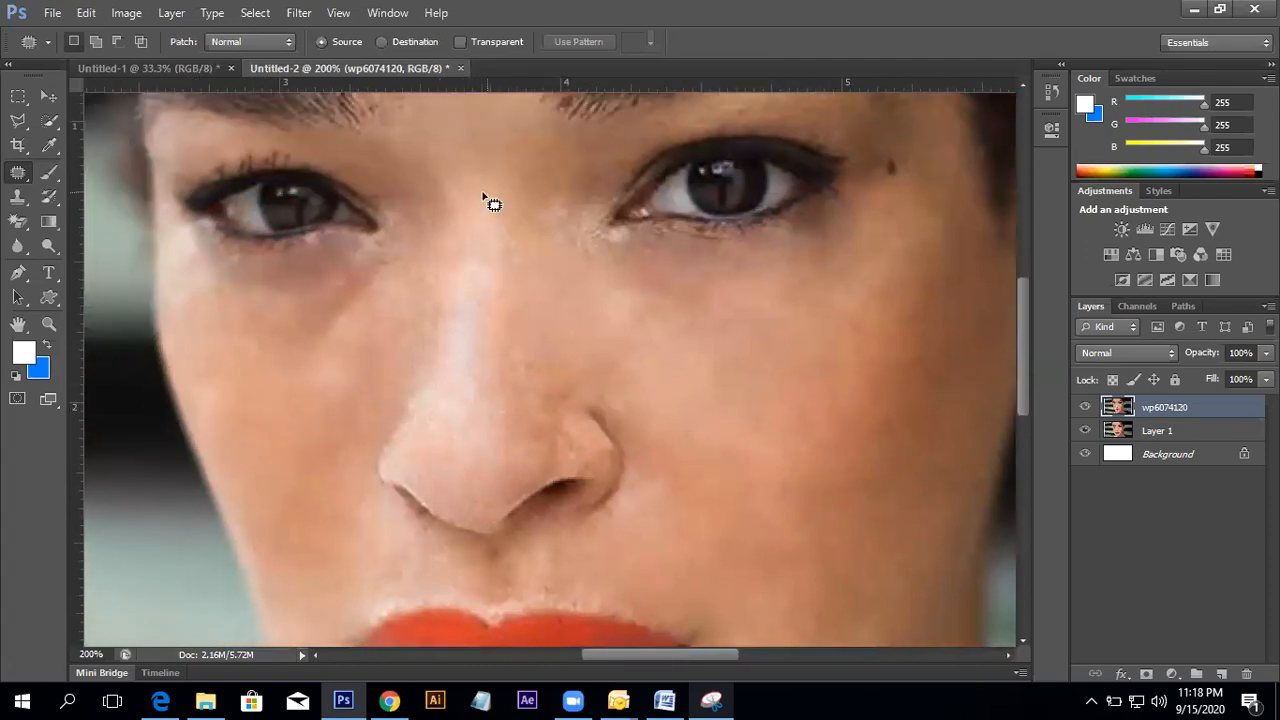
{"action": "mouse_move", "coordinate": [443, 273]}
{"action": "left_mouse_down"}
{"action": "mouse_move", "coordinate": [417, 380]}
{"action": "mouse_move", "coordinate": [381, 437]}
{"action": "left_mouse_up"}
{"action": "mouse_move", "coordinate": [467, 525]}
{"action": "left_mouse_down"}
{"action": "mouse_move", "coordinate": [503, 343]}
{"action": "mouse_move", "coordinate": [477, 234]}
{"action": "mouse_move", "coordinate": [452, 222]}
{"action": "left_mouse_up"}
{"action": "left_click_drag", "start_coordinate": [452, 321], "coordinate": [783, 373]}
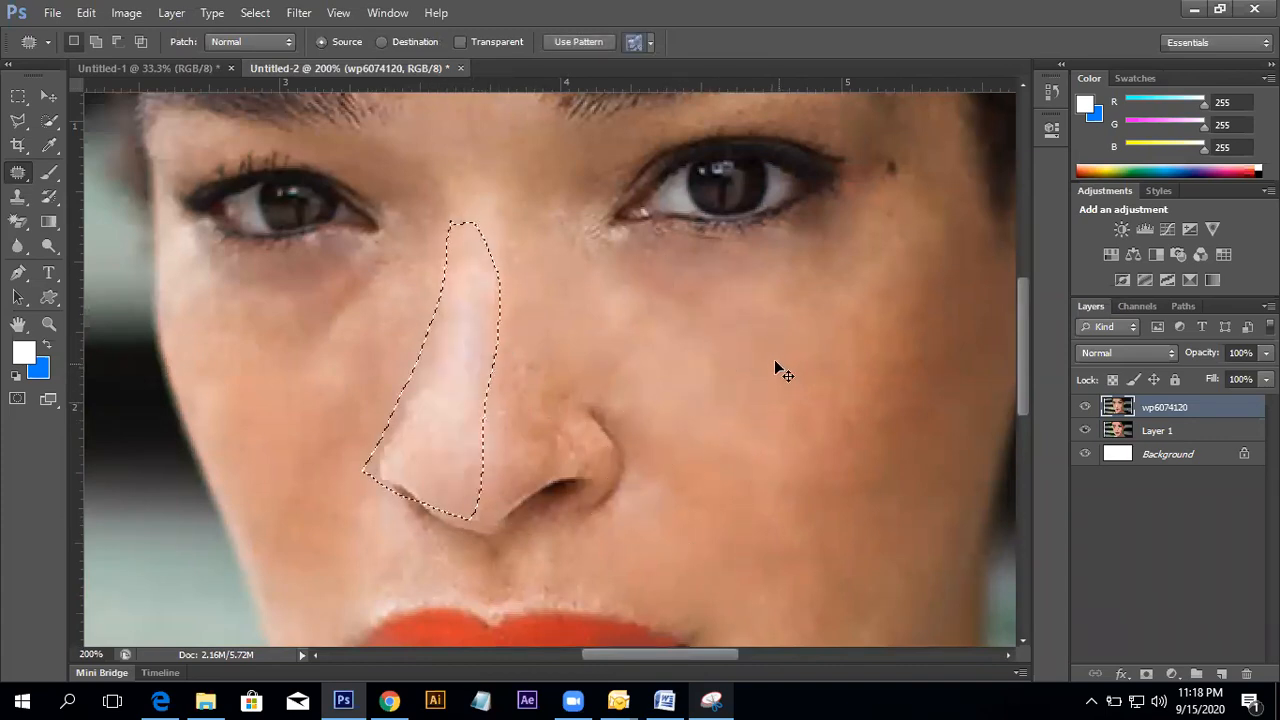
{"action": "key", "text": "ctrl+d"}
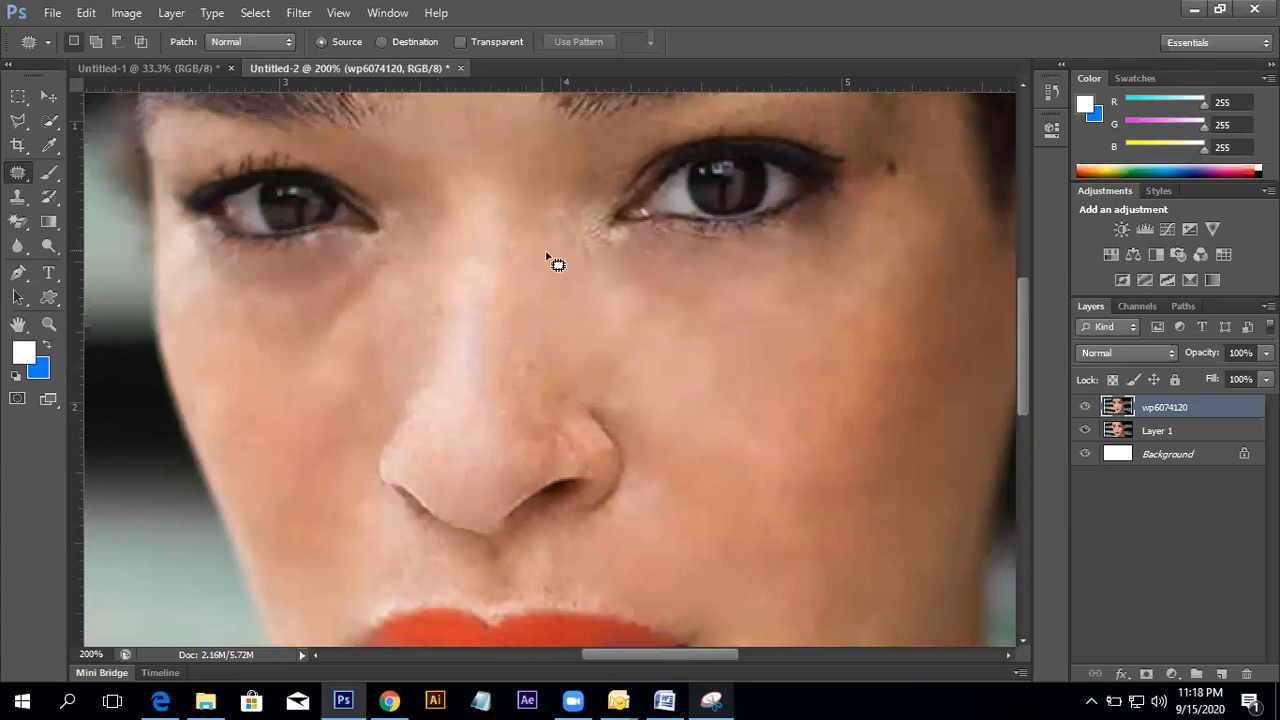
- Patch three small areas along the nose bridge and its right edge with clean skin from the right cheek
{"action": "mouse_move", "coordinate": [502, 240]}
{"action": "left_mouse_down"}
{"action": "mouse_move", "coordinate": [487, 334]}
{"action": "mouse_move", "coordinate": [462, 292]}
{"action": "mouse_move", "coordinate": [498, 240]}
{"action": "left_mouse_up"}
{"action": "left_click_drag", "start_coordinate": [497, 293], "coordinate": [666, 386]}
{"action": "key", "text": "ctrl+d"}
{"action": "mouse_move", "coordinate": [512, 344]}
{"action": "left_mouse_down"}
{"action": "mouse_move", "coordinate": [474, 320]}
{"action": "mouse_move", "coordinate": [468, 342]}
{"action": "mouse_move", "coordinate": [684, 390]}
{"action": "left_mouse_up"}
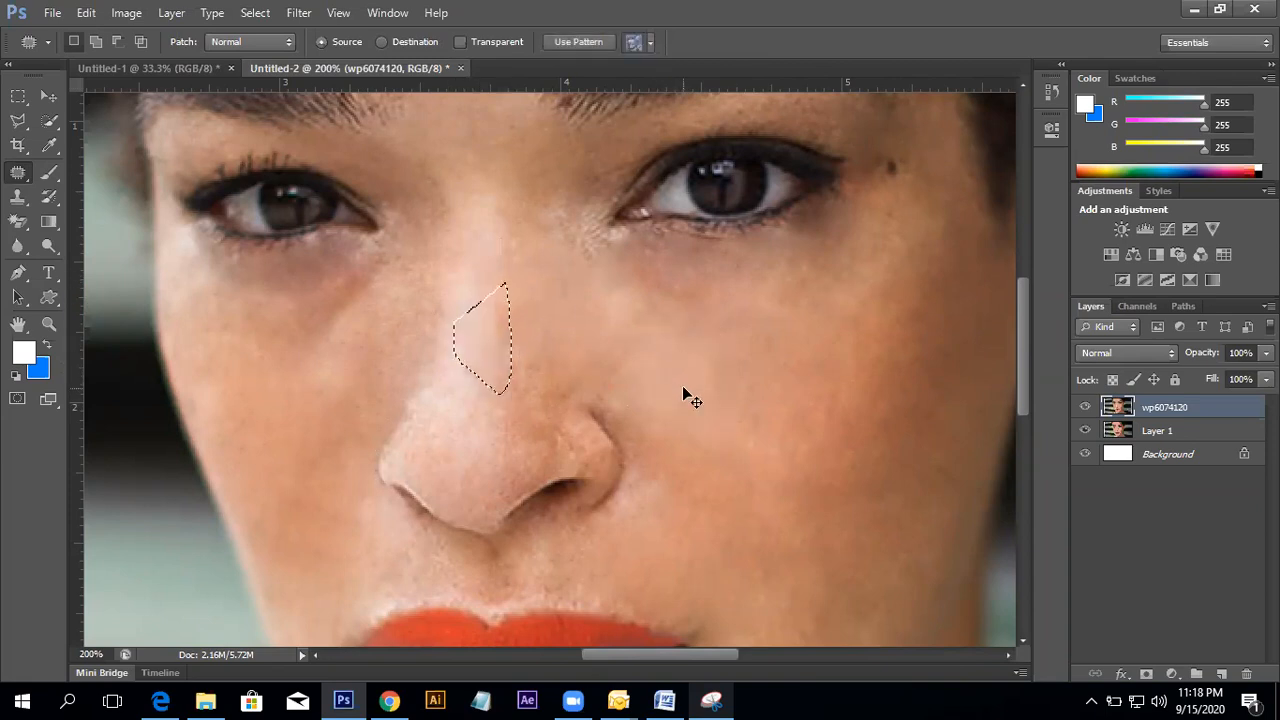
{"action": "key", "text": "ctrl+d"}
{"action": "mouse_move", "coordinate": [529, 374]}
{"action": "left_mouse_down"}
{"action": "mouse_move", "coordinate": [534, 449]}
{"action": "mouse_move", "coordinate": [507, 362]}
{"action": "left_mouse_up"}
{"action": "left_click_drag", "start_coordinate": [515, 392], "coordinate": [712, 382]}
{"action": "key", "text": "ctrl+d"}
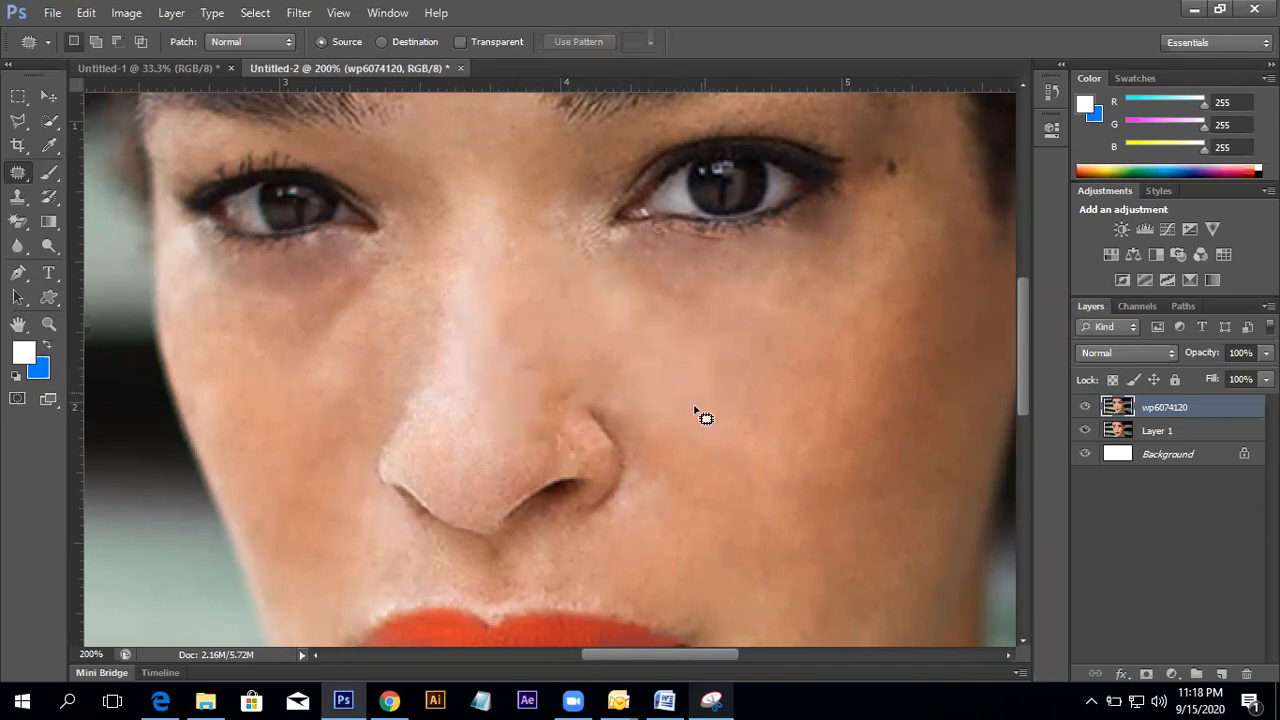
- Undo the last patch on the nose bridge and patch the freckles on the right side of the nose
{"action": "mouse_move", "coordinate": [518, 331]}
{"action": "left_mouse_down"}
{"action": "mouse_move", "coordinate": [549, 343]}
{"action": "mouse_move", "coordinate": [540, 430]}
{"action": "mouse_move", "coordinate": [509, 277]}
{"action": "left_mouse_up"}
{"action": "key", "text": "ctrl+d"}
{"action": "key", "text": "ctrl+d"}
{"action": "key", "text": "ctrl+z"}
{"action": "key", "text": "ctrl+d"}
{"action": "left_click_drag", "start_coordinate": [538, 390], "coordinate": [543, 372]}
{"action": "key", "text": "ctrl+d"}
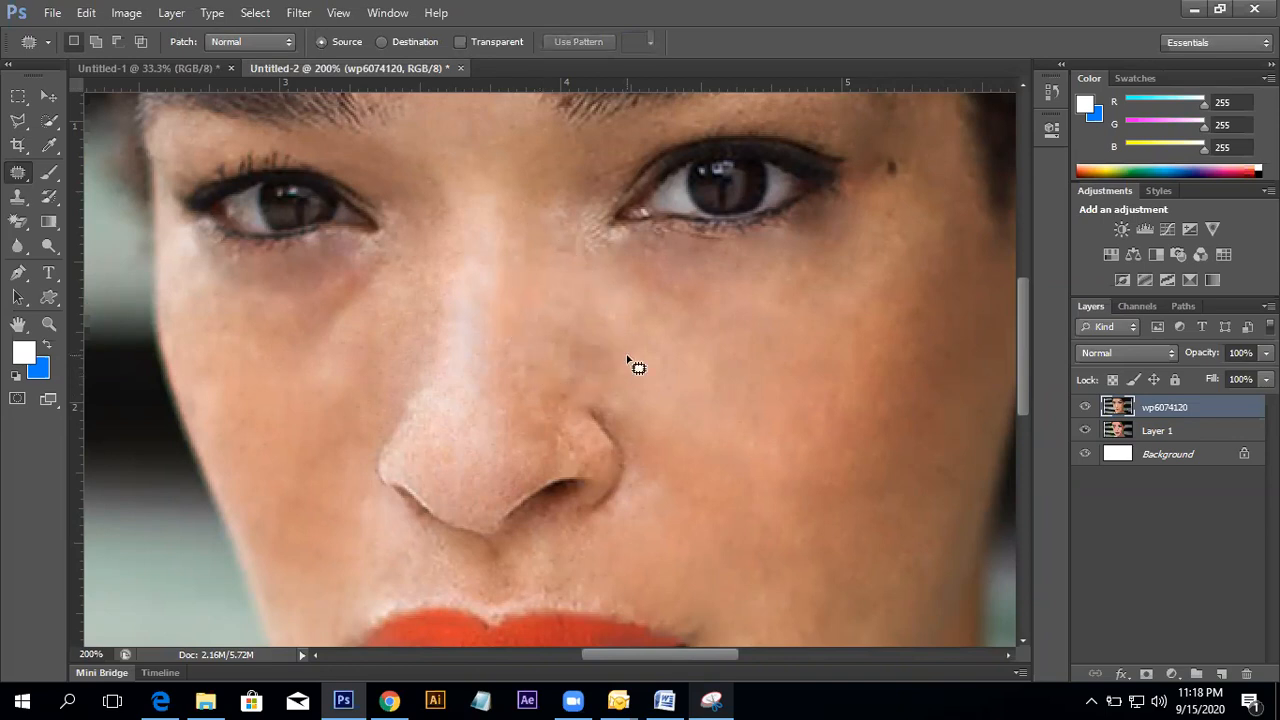
- Patch the spot on the upper nose bridge and the uneven skin along the nose's right side with clean neighbouring skin
{"action": "scroll", "coordinate": [560, 330], "scroll_direction": "up", "scroll_amount": 1}
{"action": "scroll", "coordinate": [560, 330], "scroll_direction": "left", "scroll_amount": 1}
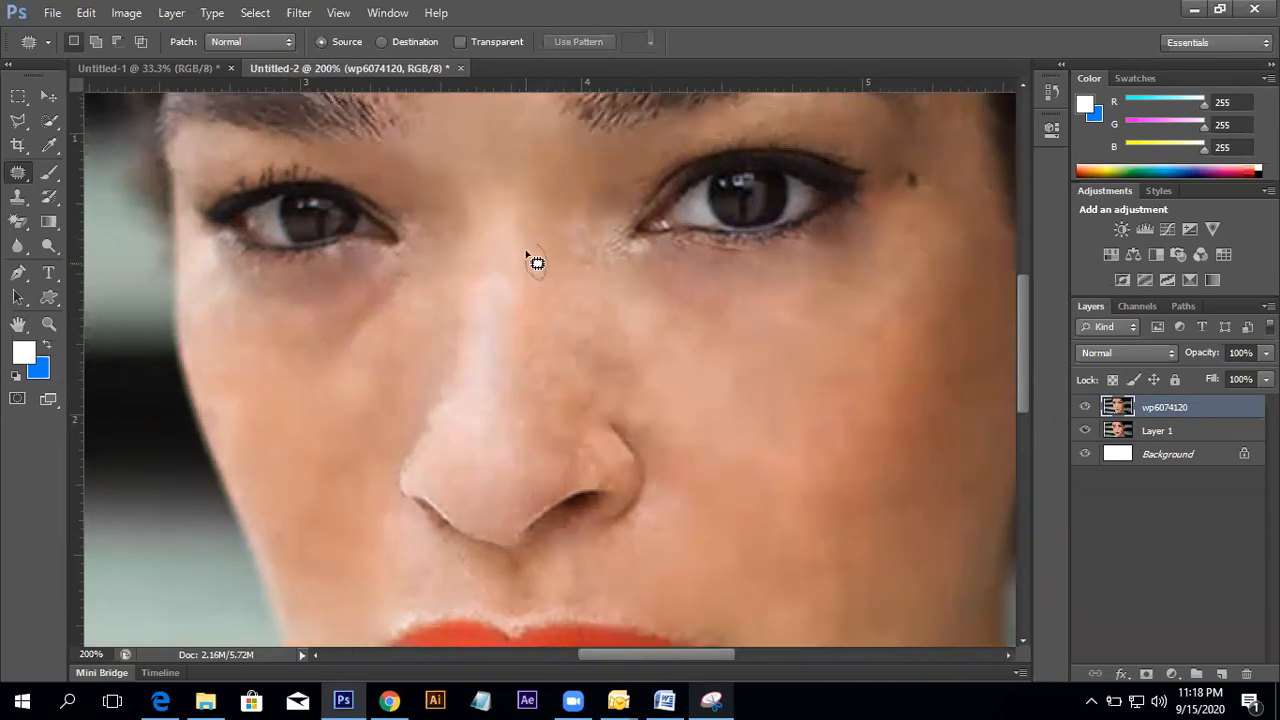
{"action": "left_click_drag", "start_coordinate": [530, 256], "coordinate": [535, 272]}
{"action": "left_click_drag", "start_coordinate": [531, 318], "coordinate": [534, 321]}
{"action": "key", "text": "ctrl+d"}
{"action": "left_click_drag", "start_coordinate": [585, 400], "coordinate": [531, 310]}
{"action": "mouse_move", "coordinate": [636, 402]}
{"action": "left_mouse_down"}
{"action": "mouse_move", "coordinate": [609, 394]}
{"action": "mouse_move", "coordinate": [620, 410]}
{"action": "mouse_move", "coordinate": [699, 343]}
{"action": "left_mouse_up"}
{"action": "key", "text": "ctrl+d"}
- Patch the uneven skin below the inner corner of the right eye with clean skin from the right cheek
{"action": "left_click_drag", "start_coordinate": [551, 232], "coordinate": [544, 317]}
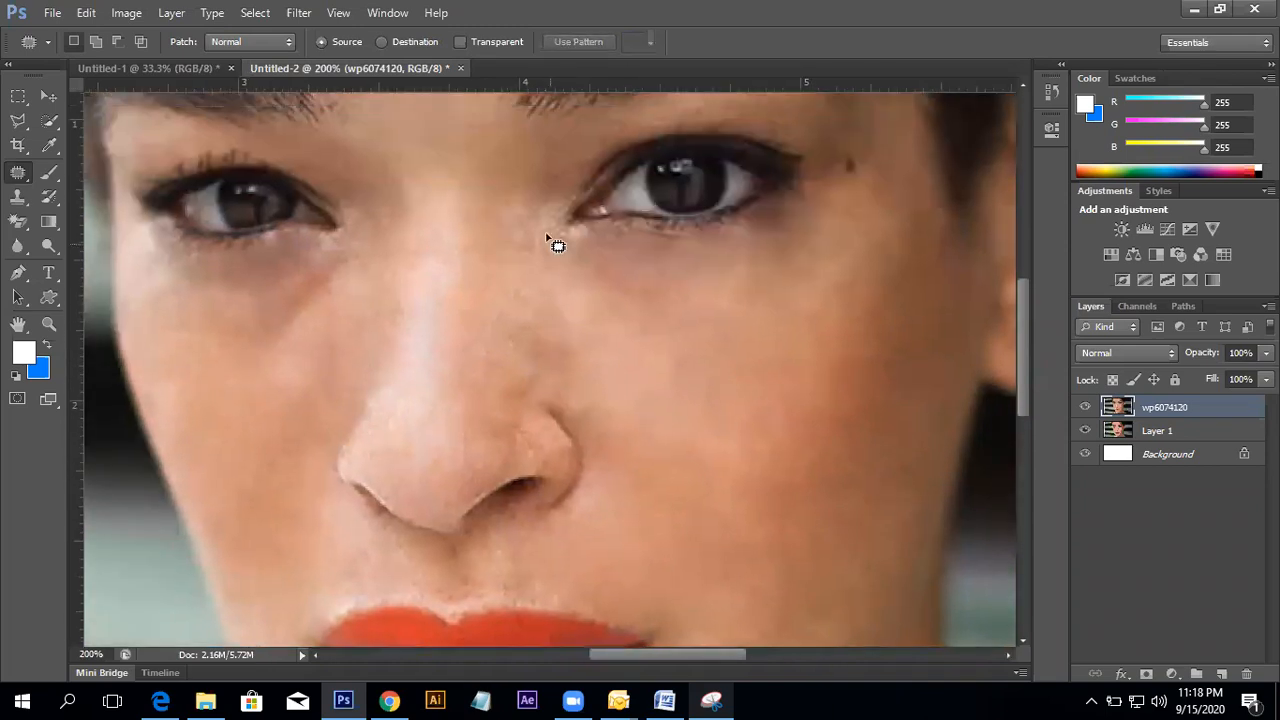
{"action": "mouse_move", "coordinate": [556, 252]}
{"action": "left_mouse_down"}
{"action": "mouse_move", "coordinate": [543, 266]}
{"action": "mouse_move", "coordinate": [546, 250]}
{"action": "left_mouse_up"}
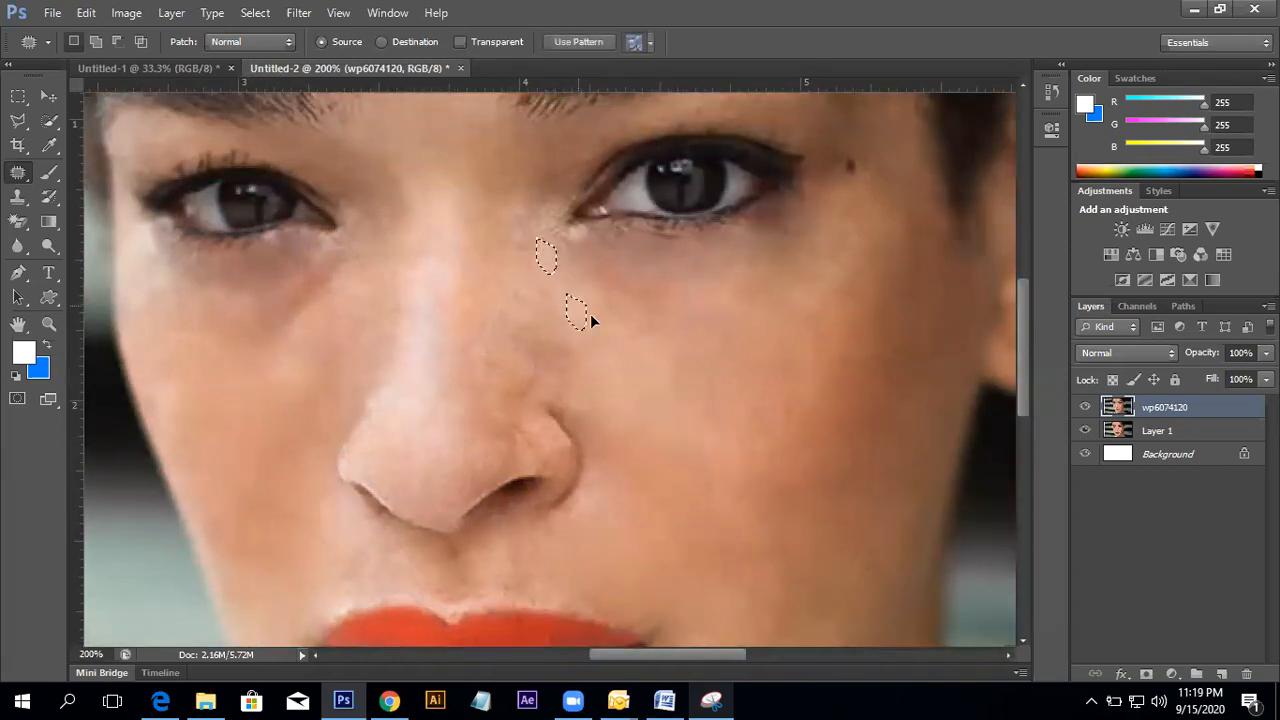
{"action": "mouse_move", "coordinate": [590, 314]}
{"action": "left_mouse_down"}
{"action": "mouse_move", "coordinate": [551, 337]}
{"action": "mouse_move", "coordinate": [586, 316]}
{"action": "mouse_move", "coordinate": [658, 346]}
{"action": "left_mouse_up"}
{"action": "key", "text": "ctrl+d"}
- Patch three small areas along the right side of the nose and beside the nostril with clean skin from the right cheek
{"action": "left_click_drag", "start_coordinate": [520, 374], "coordinate": [580, 289]}
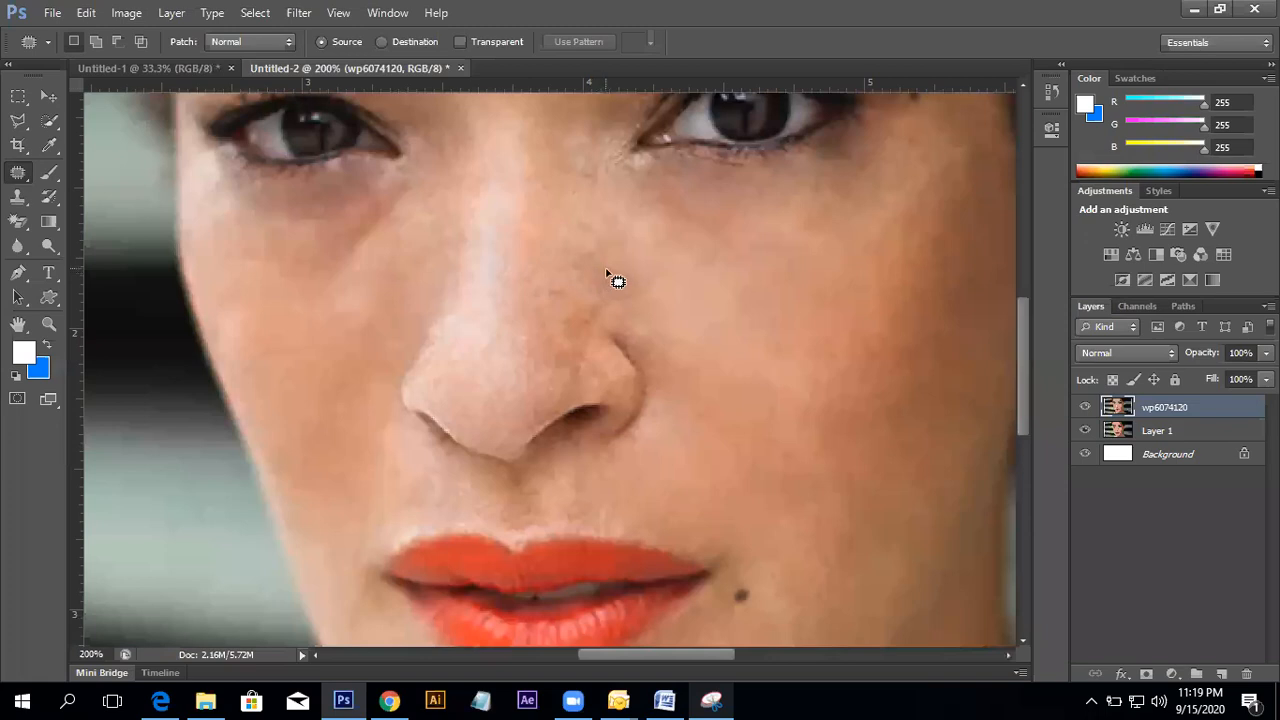
{"action": "left_click_drag", "start_coordinate": [597, 283], "coordinate": [598, 286]}
{"action": "left_click_drag", "start_coordinate": [598, 292], "coordinate": [711, 294]}
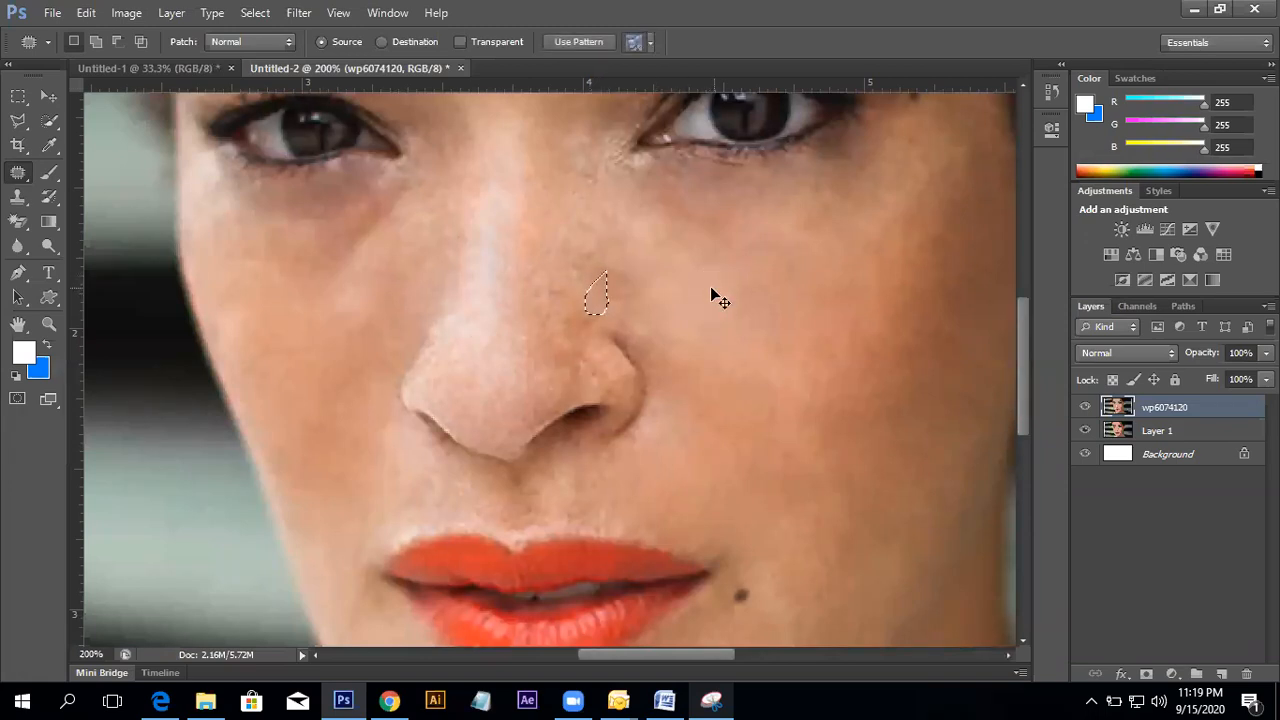
{"action": "key", "text": "ctrl+d"}
{"action": "mouse_move", "coordinate": [632, 312]}
{"action": "left_mouse_down"}
{"action": "mouse_move", "coordinate": [611, 283]}
{"action": "mouse_move", "coordinate": [717, 315]}
{"action": "left_mouse_up"}
{"action": "key", "text": "ctrl+d"}
{"action": "left_click_drag", "start_coordinate": [629, 229], "coordinate": [620, 262]}
{"action": "left_click_drag", "start_coordinate": [620, 250], "coordinate": [694, 291]}
{"action": "key", "text": "ctrl+d"}
- Patch the skin along the left side of the nose with skin from the left cheek and clear the selection
{"action": "mouse_move", "coordinate": [414, 354]}
{"action": "left_mouse_down"}
{"action": "mouse_move", "coordinate": [469, 409]}
{"action": "mouse_move", "coordinate": [598, 305]}
{"action": "left_mouse_up"}
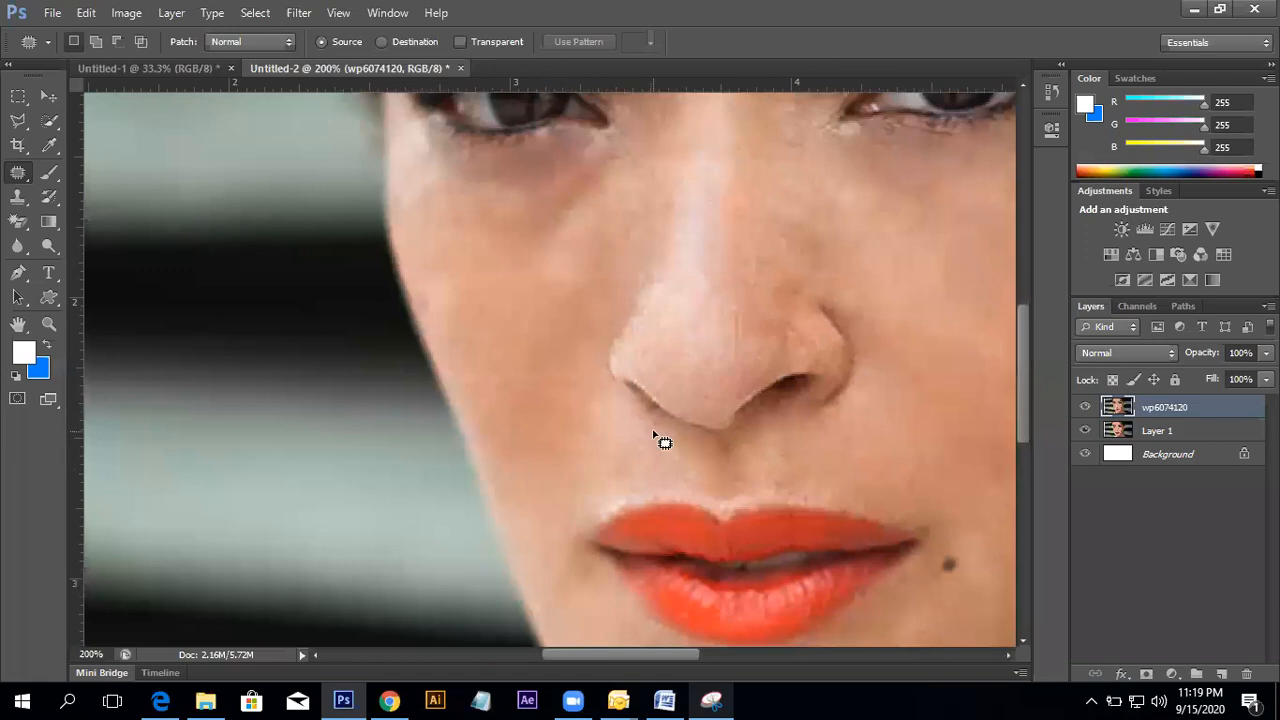
{"action": "left_click_drag", "start_coordinate": [651, 437], "coordinate": [330, 348]}
{"action": "left_click_drag", "start_coordinate": [495, 406], "coordinate": [502, 350]}
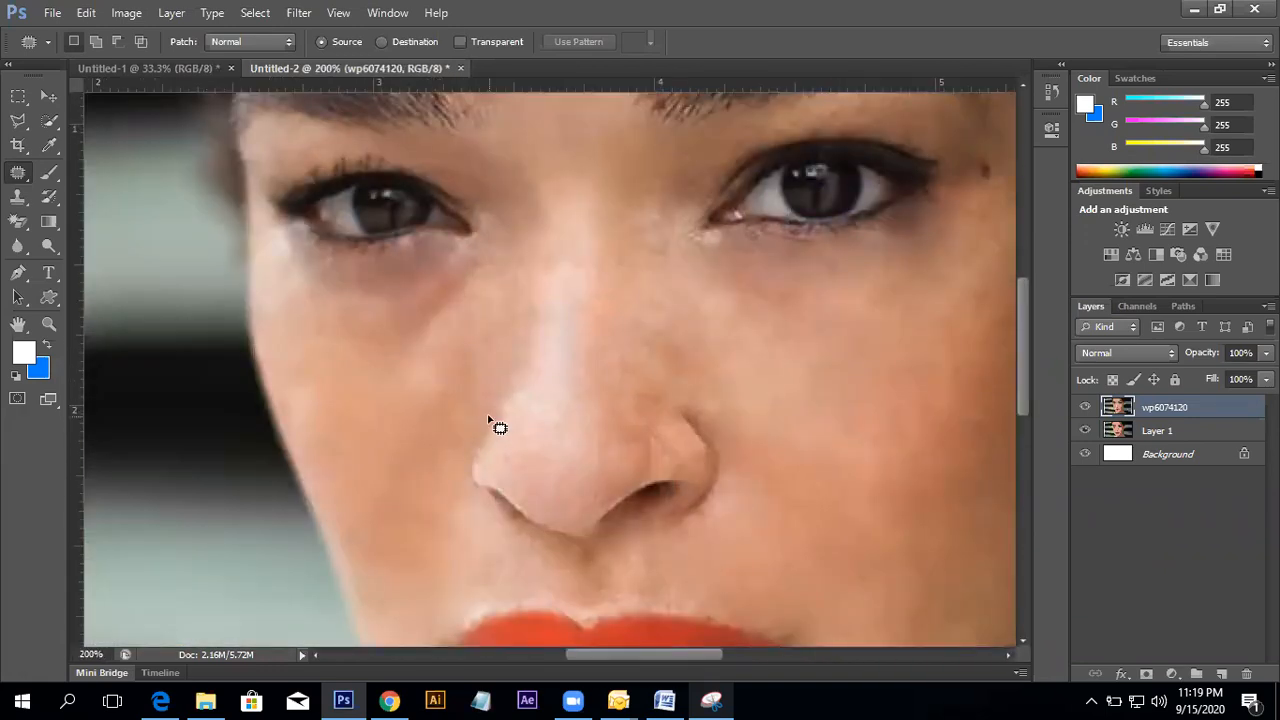
{"action": "mouse_move", "coordinate": [507, 406]}
{"action": "left_mouse_down"}
{"action": "mouse_move", "coordinate": [521, 378]}
{"action": "mouse_move", "coordinate": [521, 294]}
{"action": "mouse_move", "coordinate": [463, 364]}
{"action": "left_mouse_up"}
{"action": "left_click_drag", "start_coordinate": [488, 410], "coordinate": [488, 410]}
{"action": "mouse_move", "coordinate": [492, 364]}
{"action": "left_mouse_down"}
{"action": "mouse_move", "coordinate": [414, 466]}
{"action": "mouse_move", "coordinate": [420, 491]}
{"action": "left_mouse_up"}
{"action": "key", "text": "ctrl+d"}
{"action": "key", "text": "ctrl+z"}
{"action": "key", "text": "ctrl+d"}
- Switch to the Healing Brush and examine both cheeks, the nose and the mouth area for remaining blemishes
{"action": "right_click", "coordinate": [23, 182]}
{"action": "left_click", "coordinate": [111, 186]}
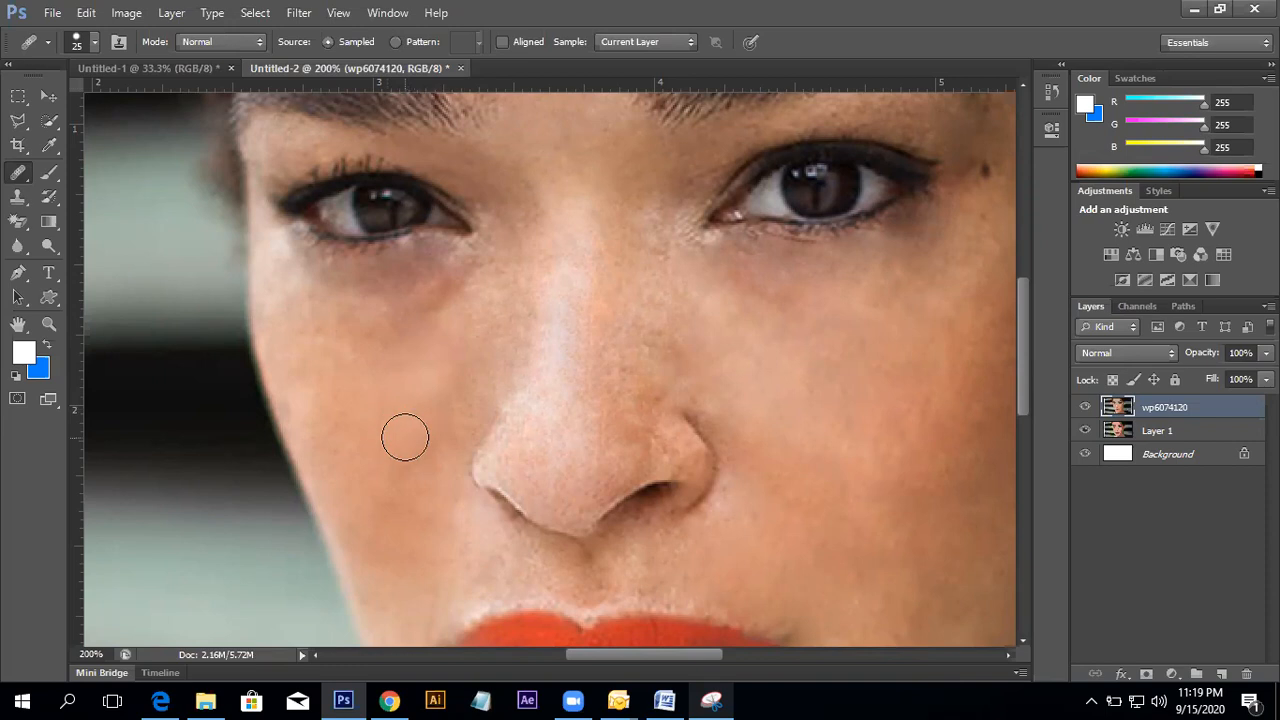
{"action": "scroll", "coordinate": [397, 437], "scroll_direction": "up", "scroll_amount": 2}
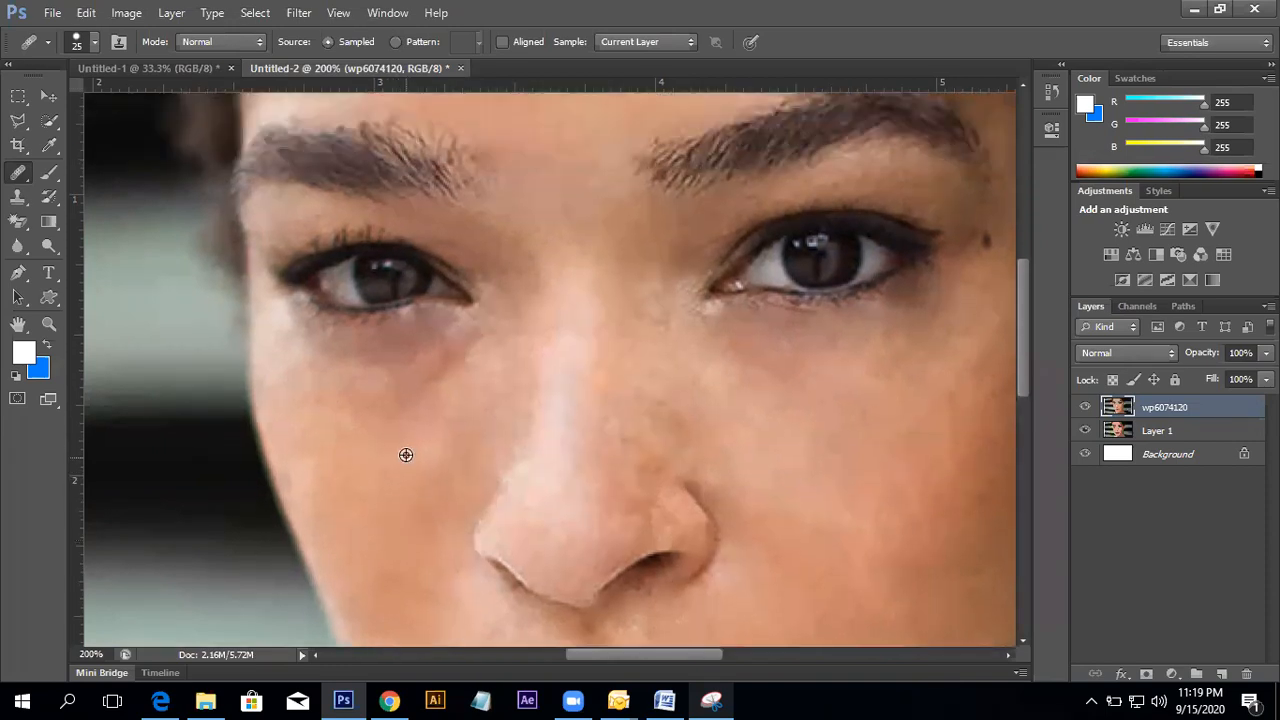
{"action": "scroll", "coordinate": [418, 492], "scroll_direction": "up", "scroll_amount": 1}
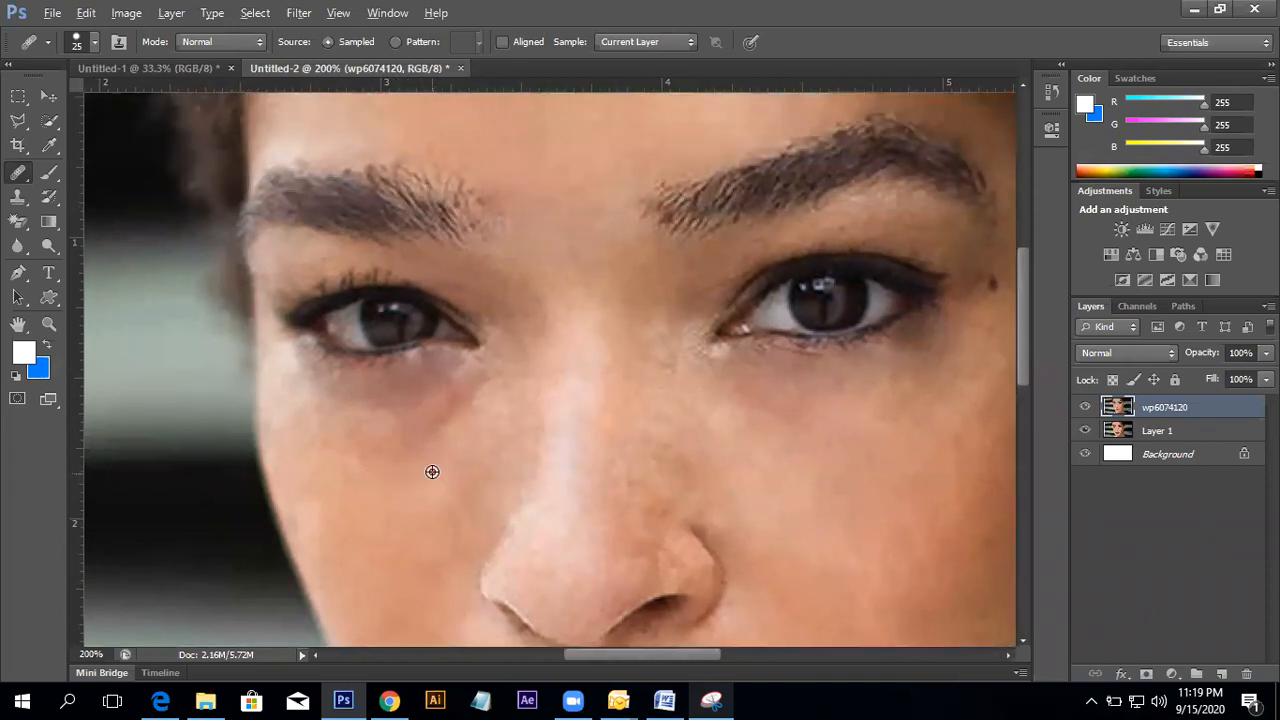
{"action": "scroll", "coordinate": [446, 443], "scroll_direction": "down", "scroll_amount": 2}
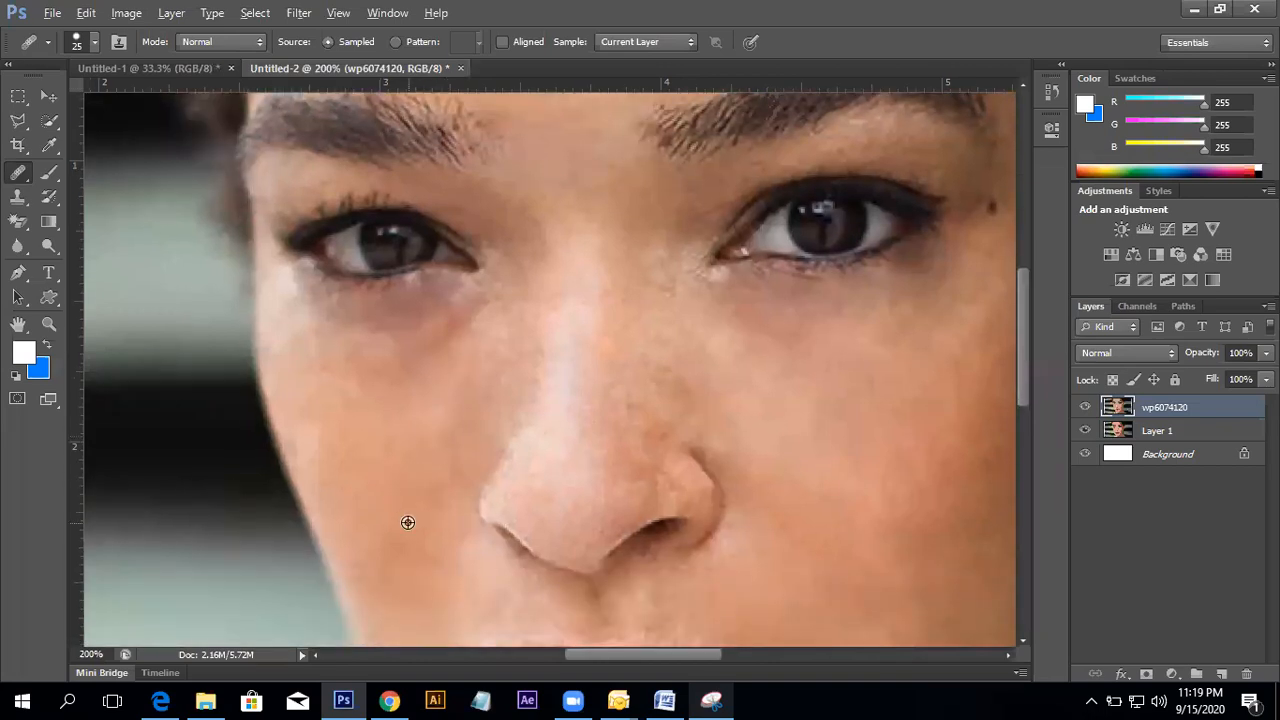
{"action": "scroll", "coordinate": [423, 460], "scroll_direction": "down", "scroll_amount": 3}
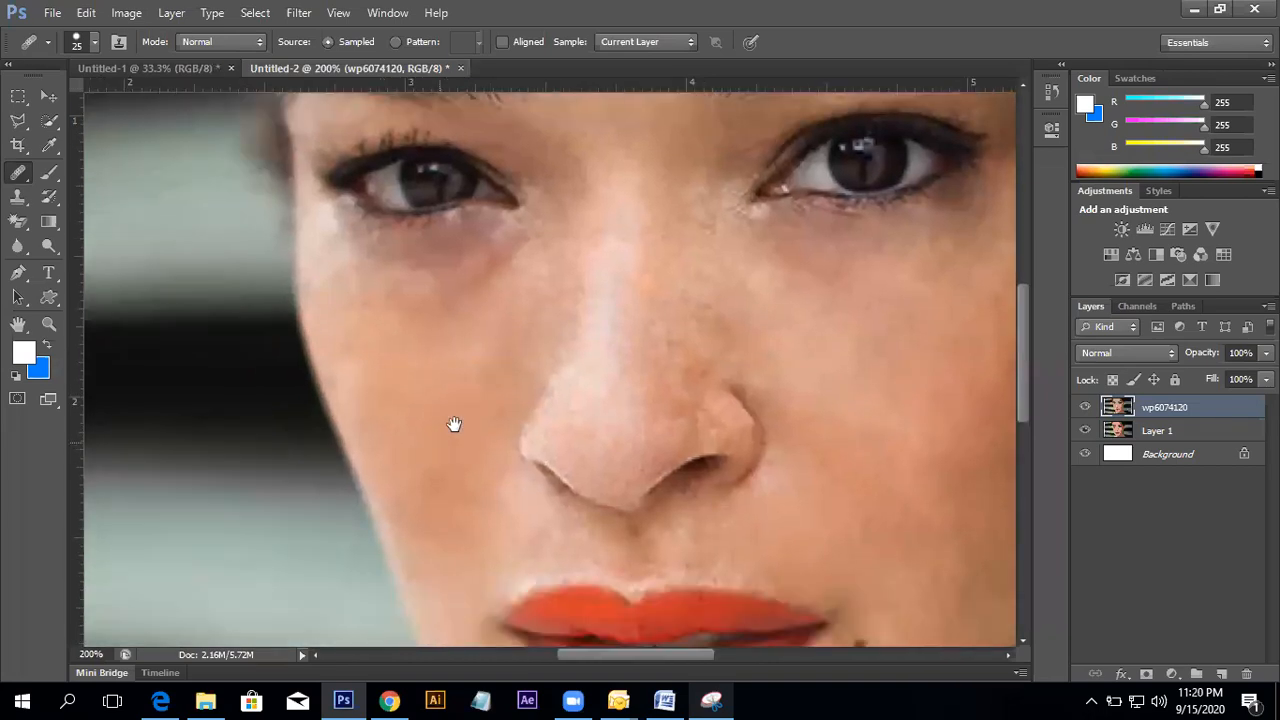
{"action": "left_click_drag", "start_coordinate": [449, 369], "coordinate": [448, 467]}
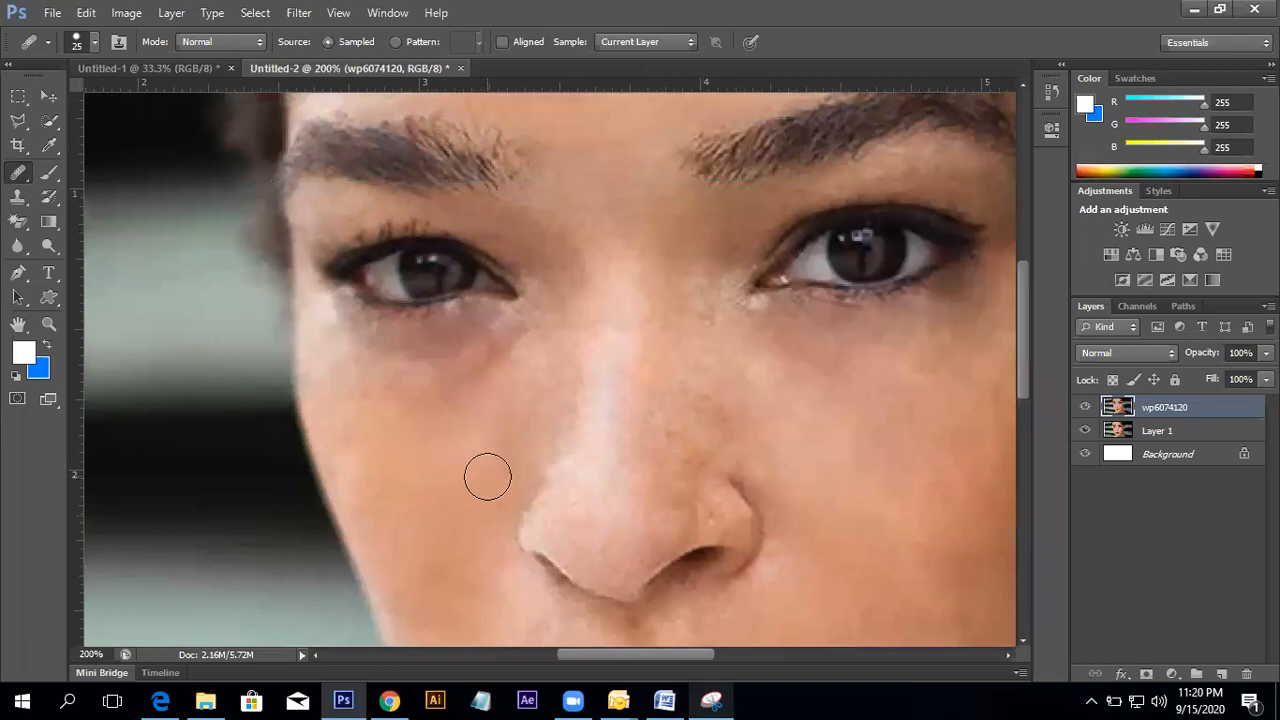
{"action": "scroll", "coordinate": [455, 470], "scroll_direction": "down", "scroll_amount": 2}
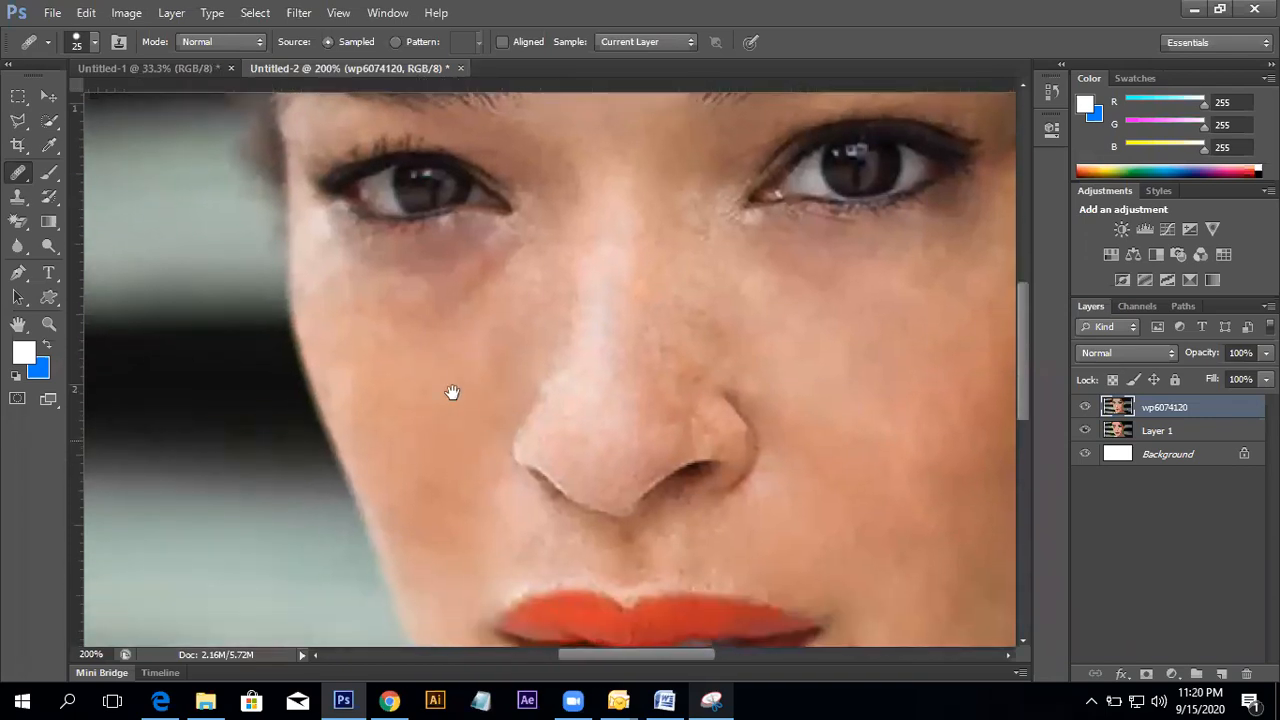
{"action": "left_click_drag", "start_coordinate": [451, 394], "coordinate": [384, 326]}
{"action": "left_click_drag", "start_coordinate": [546, 329], "coordinate": [525, 479]}
{"action": "mouse_move", "coordinate": [533, 420]}
{"action": "left_mouse_down"}
{"action": "mouse_move", "coordinate": [458, 453]}
{"action": "mouse_move", "coordinate": [403, 320]}
{"action": "left_mouse_up"}
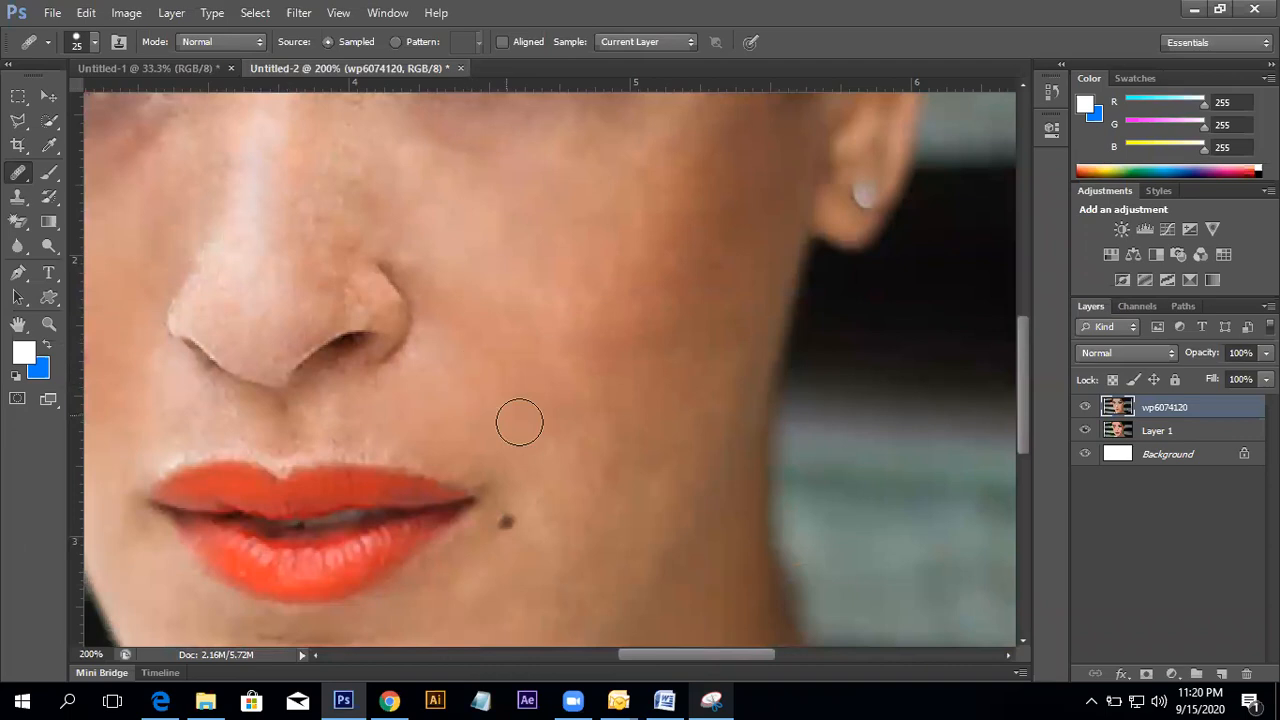
{"action": "left_click_drag", "start_coordinate": [517, 423], "coordinate": [495, 304]}
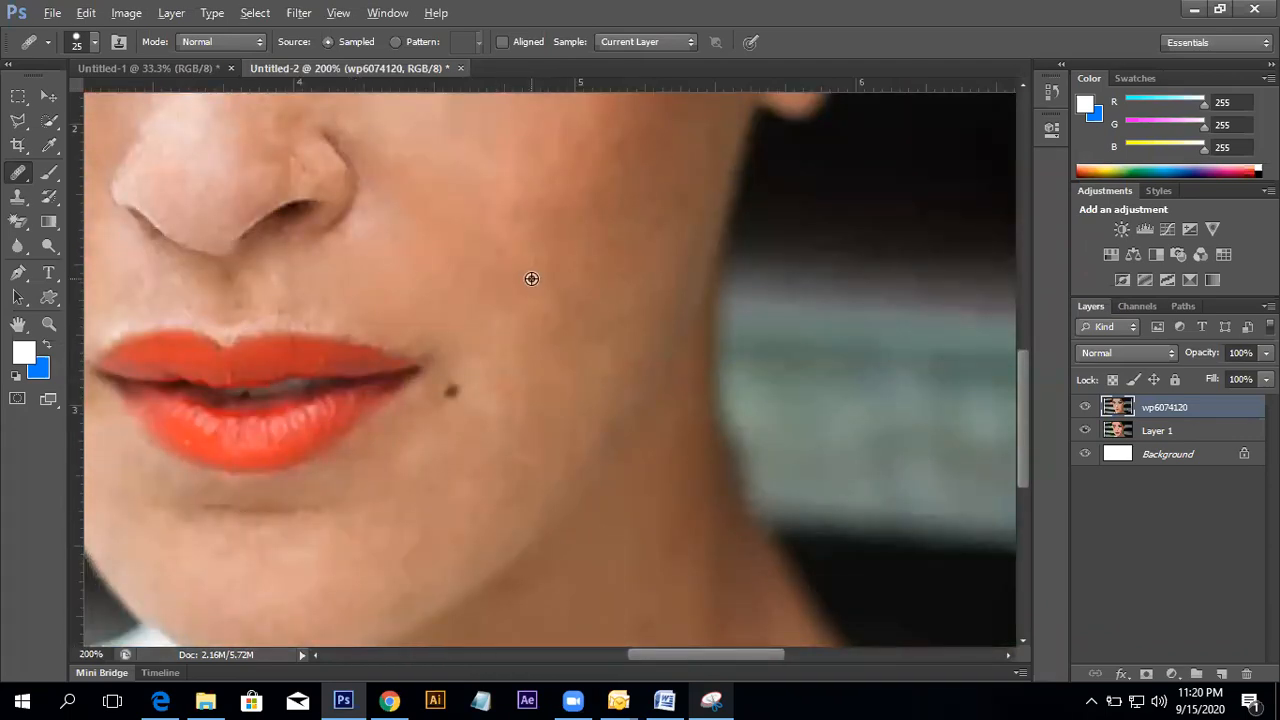
{"action": "left_click_drag", "start_coordinate": [494, 273], "coordinate": [498, 385]}
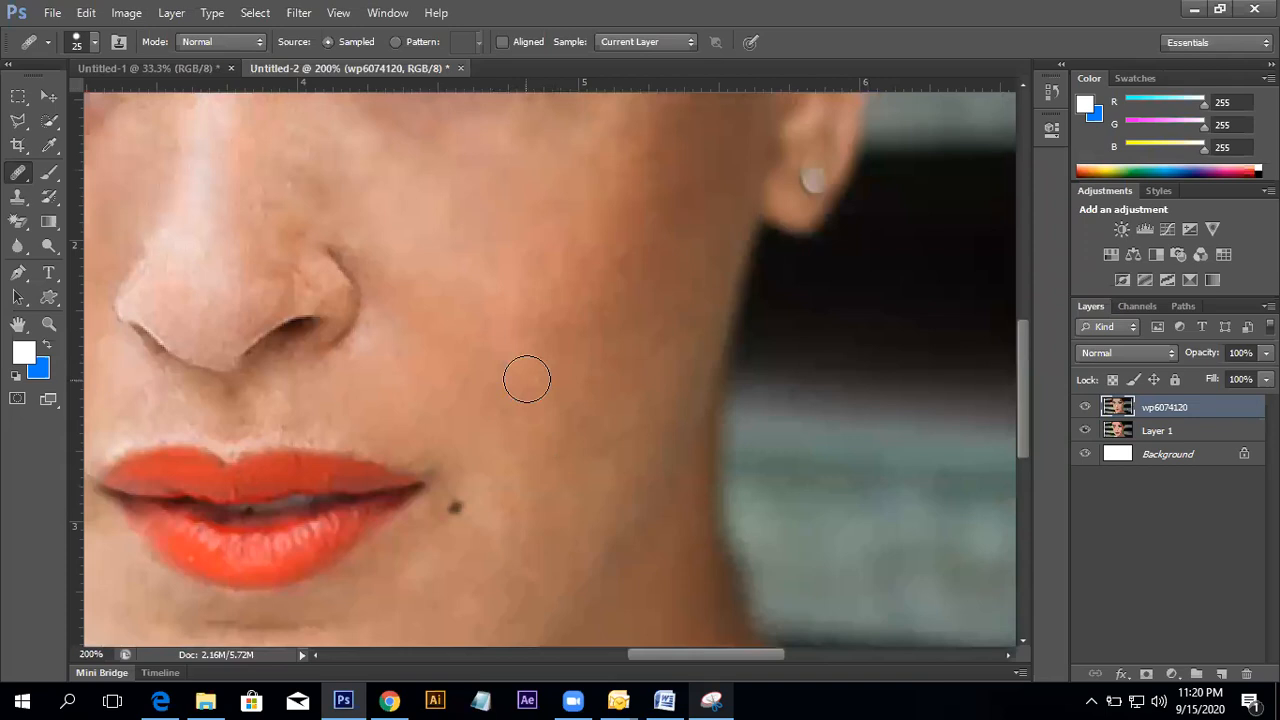
{"action": "left_click_drag", "start_coordinate": [534, 343], "coordinate": [517, 451]}
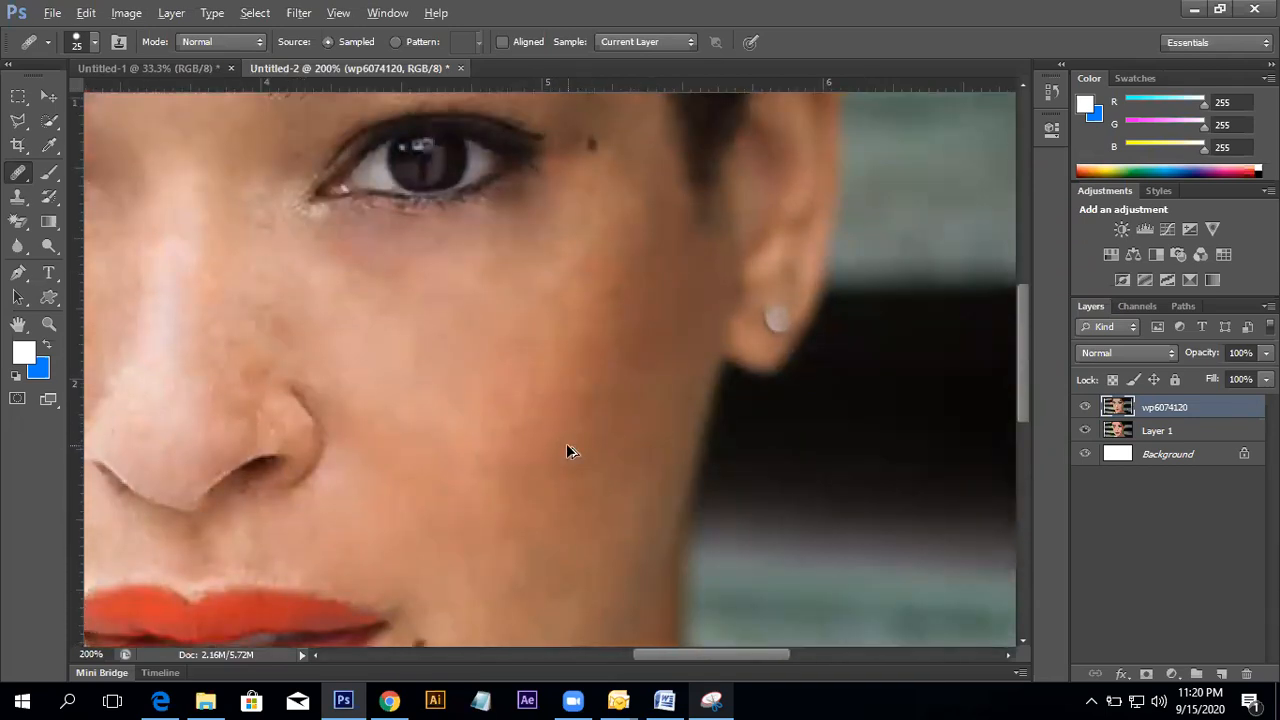
{"action": "left_click", "coordinate": [523, 340], "text": "alt"}
{"action": "left_click", "coordinate": [523, 340], "text": "alt"}
{"action": "left_click", "coordinate": [523, 340], "text": "alt"}
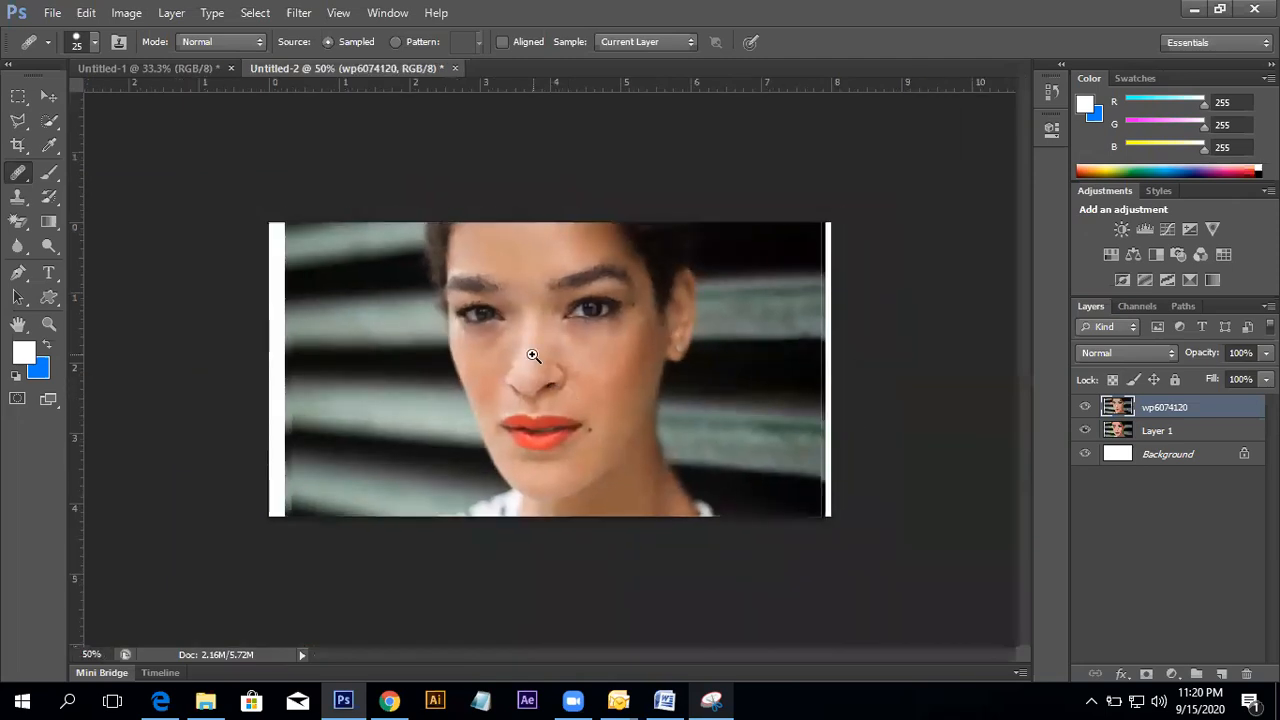
{"action": "left_click", "coordinate": [533, 355], "text": "ctrl"}
{"action": "left_click", "coordinate": [571, 352], "text": "ctrl"}
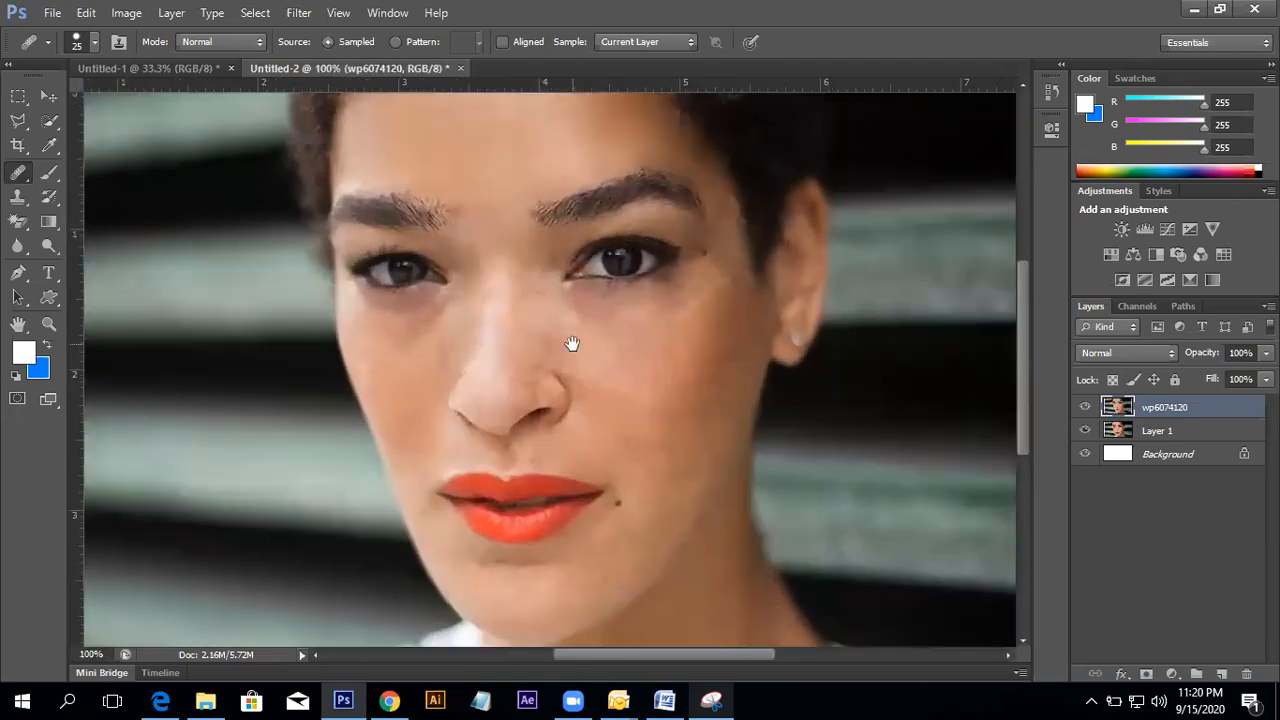
{"action": "left_click", "coordinate": [571, 344], "text": "ctrl"}
- Heal a spot under the left eye with skin sampled from the left cheek and reduce the brush size to 15
{"action": "left_click", "coordinate": [567, 368], "text": "alt"}
{"action": "scroll", "coordinate": [497, 400], "scroll_direction": "left", "scroll_amount": 3}
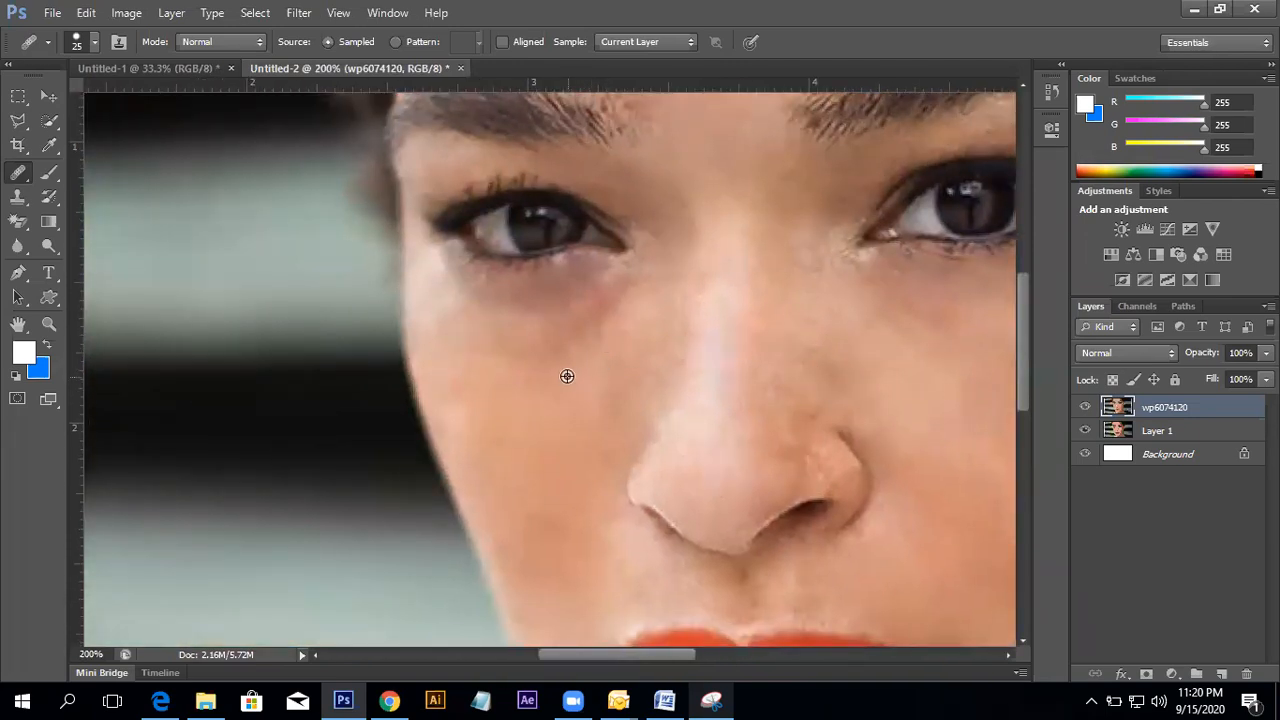
{"action": "left_click", "coordinate": [547, 262]}
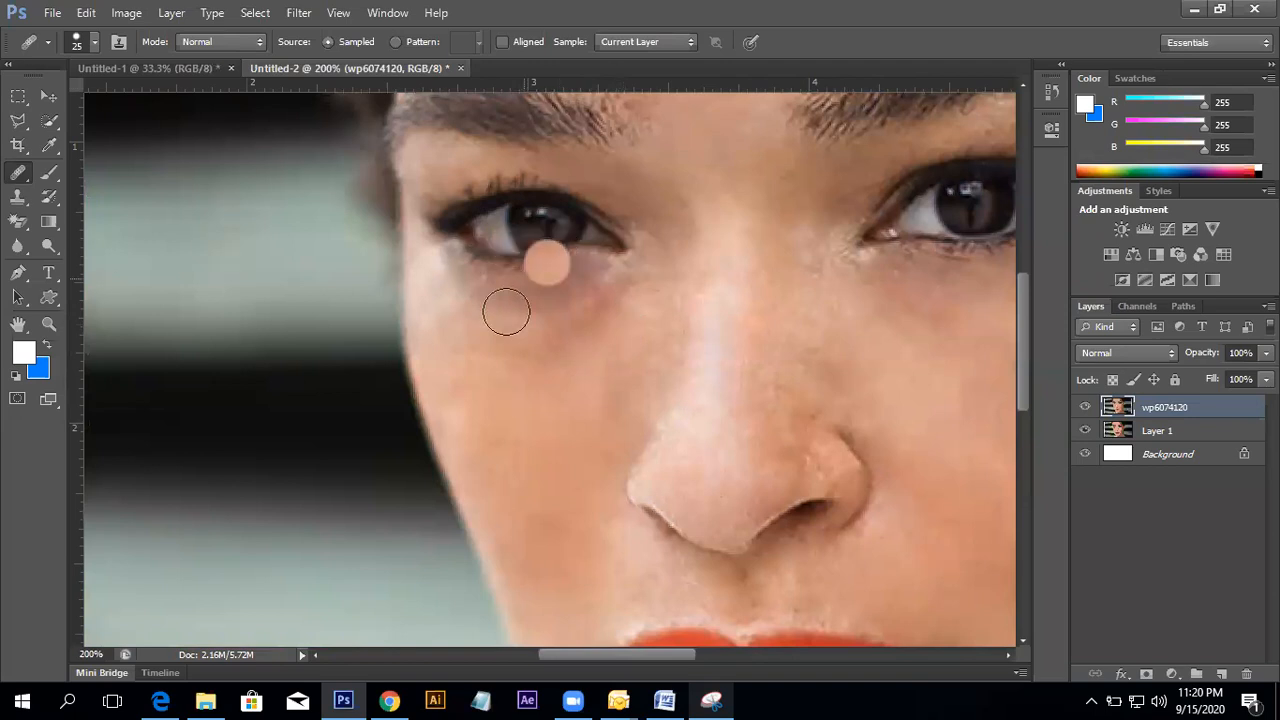
{"action": "key", "text": "bracketleft"}
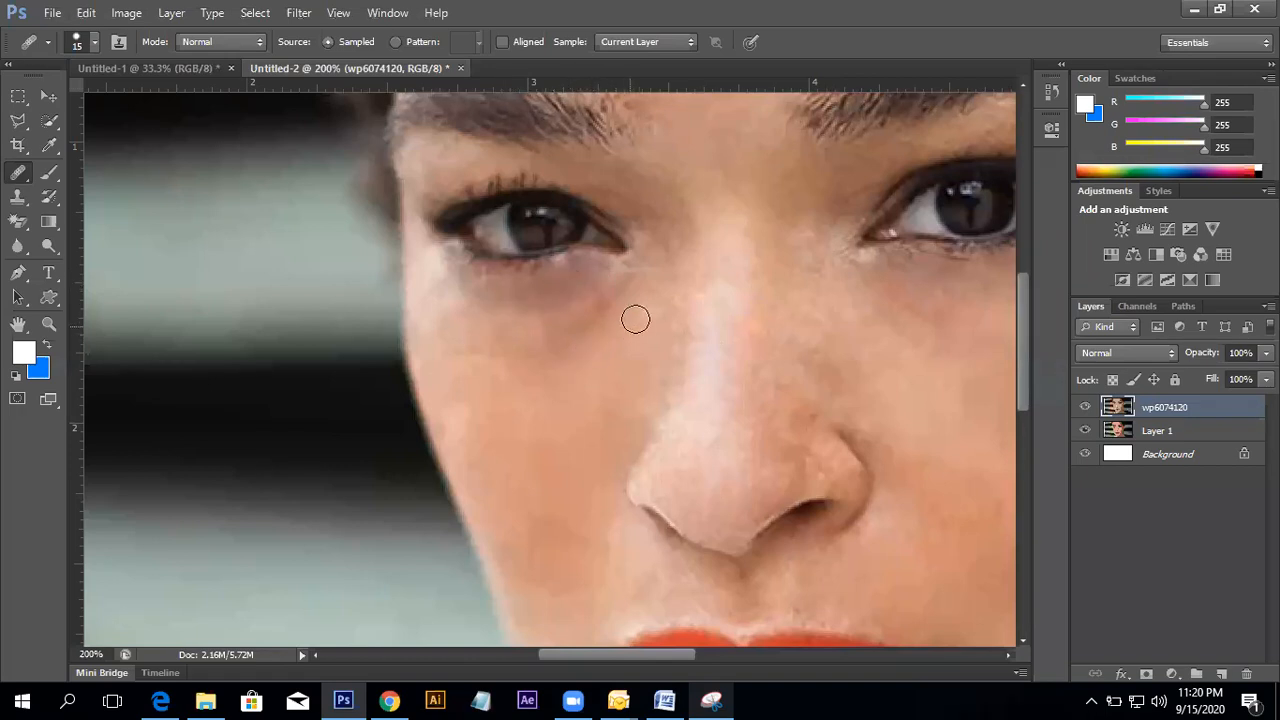
- Examine the retouched eye corners, nose and cheeks both up close and in the whole portrait
{"action": "left_click_drag", "start_coordinate": [716, 288], "coordinate": [486, 455]}
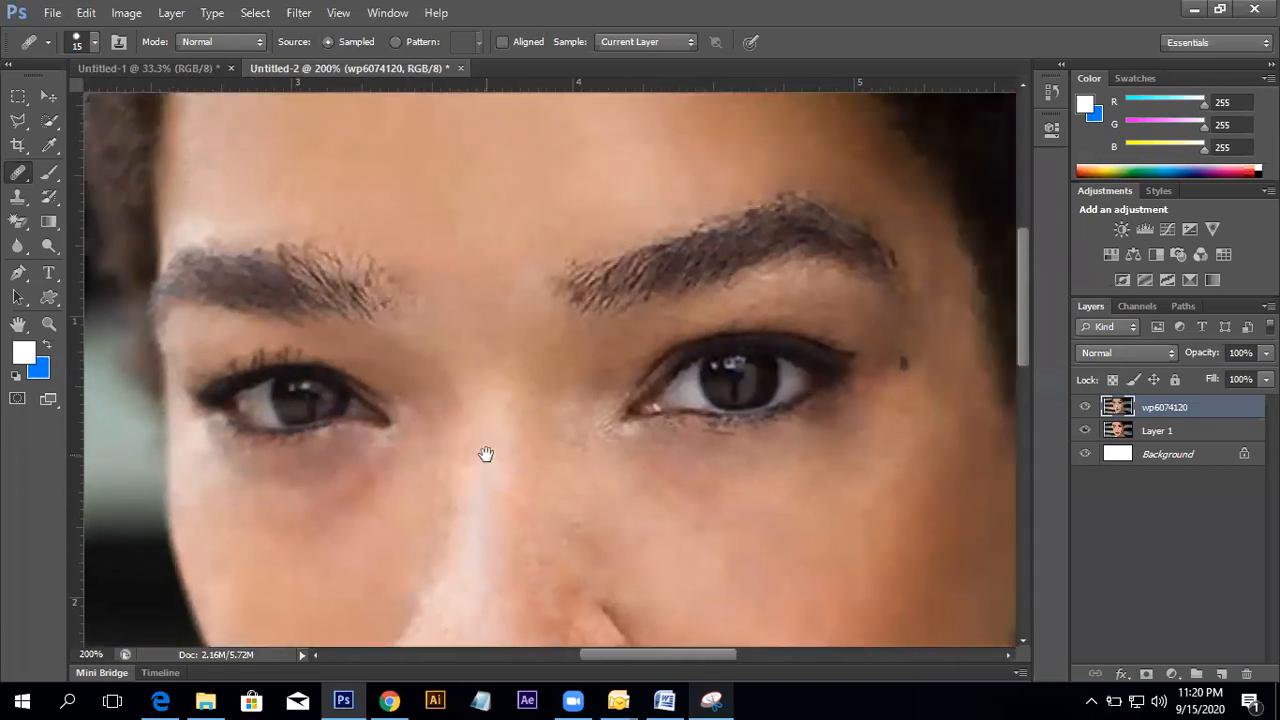
{"action": "left_click", "coordinate": [475, 393], "text": "alt"}
{"action": "scroll", "coordinate": [486, 412], "scroll_direction": "down", "scroll_amount": 3}
{"action": "scroll", "coordinate": [543, 349], "scroll_direction": "up", "scroll_amount": 2}
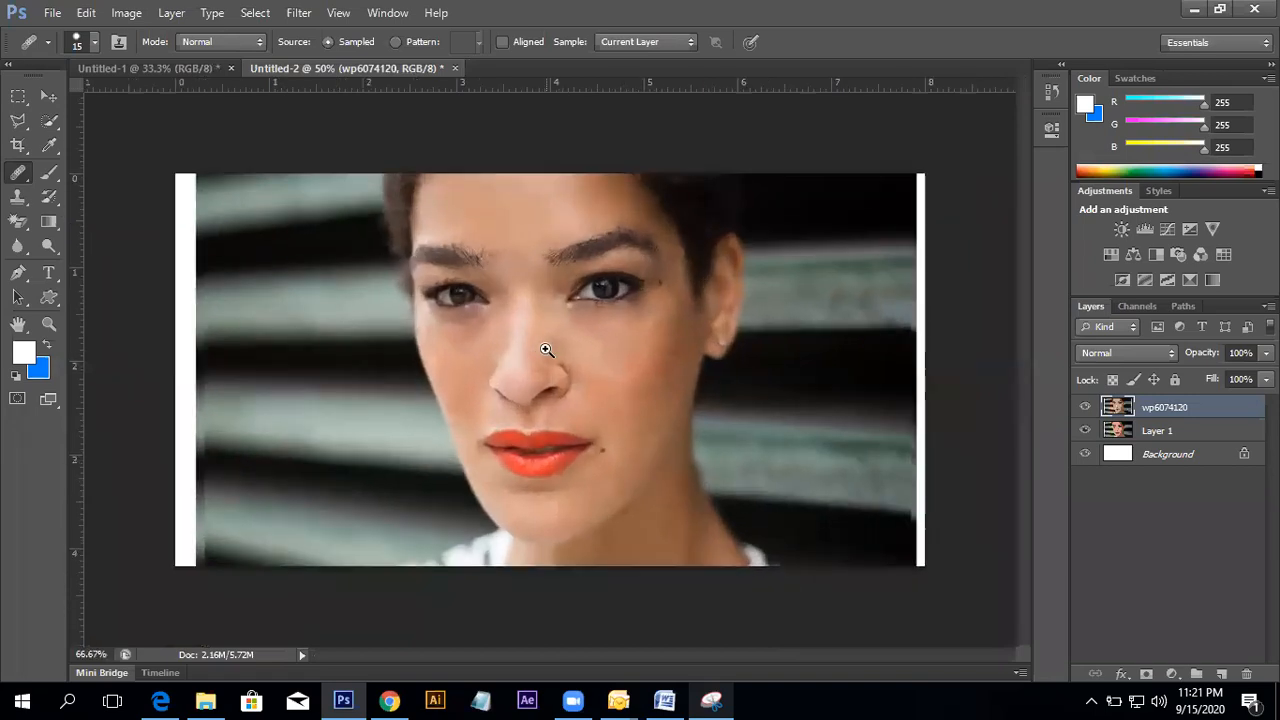
{"action": "scroll", "coordinate": [532, 362], "scroll_direction": "up", "scroll_amount": 2}
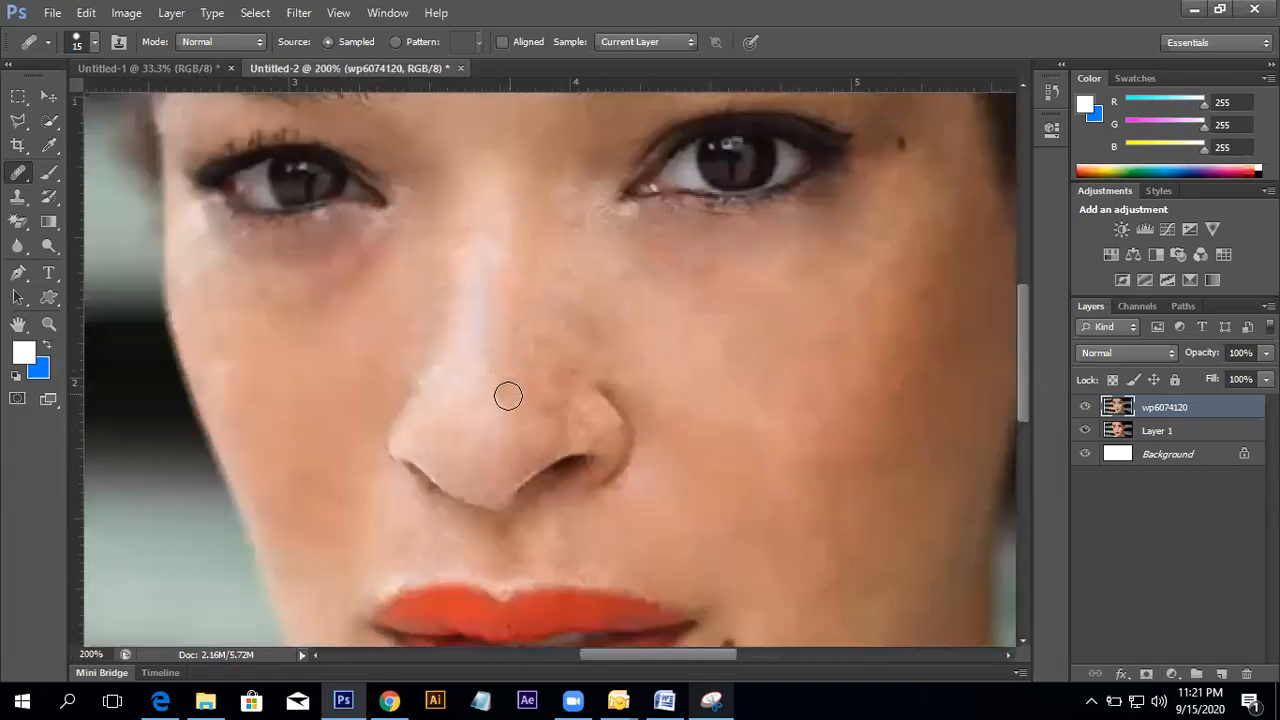
{"action": "scroll", "coordinate": [570, 357], "scroll_direction": "down", "scroll_amount": 1}
{"action": "scroll", "coordinate": [570, 357], "scroll_direction": "down", "scroll_amount": 3}
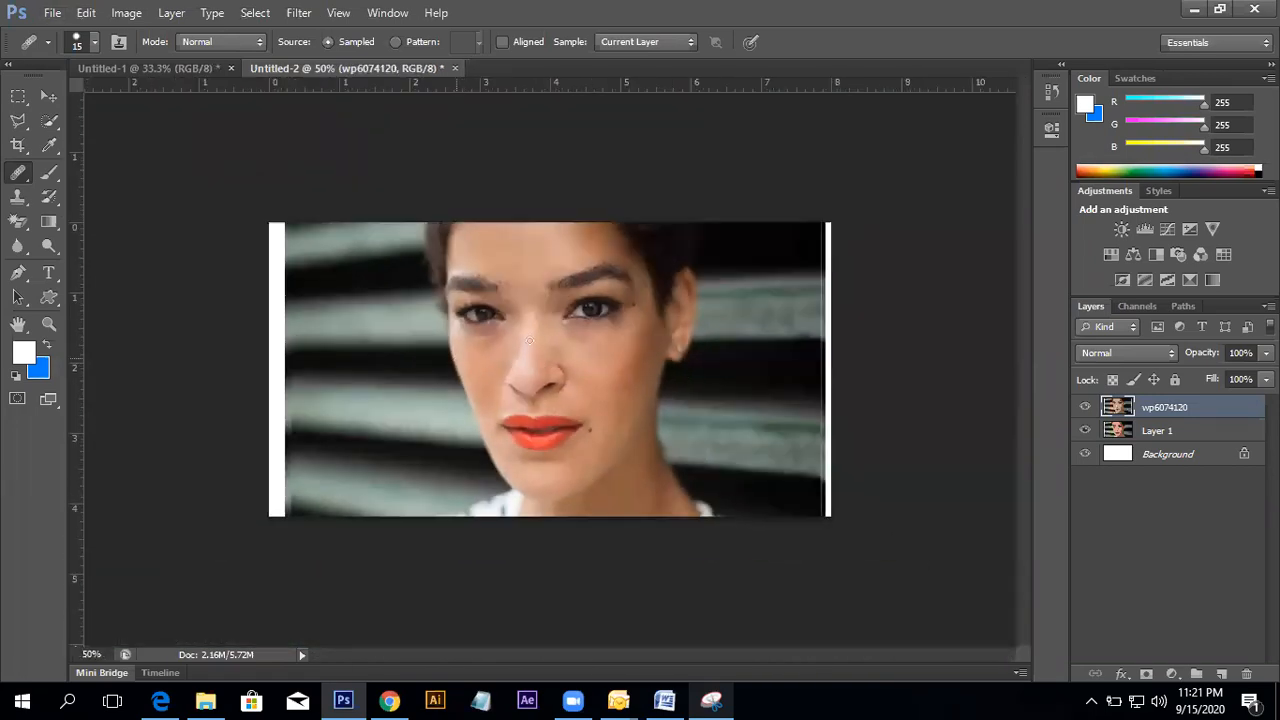
{"action": "scroll", "coordinate": [537, 343], "scroll_direction": "up", "scroll_amount": 1}
{"action": "scroll", "coordinate": [555, 343], "scroll_direction": "up", "scroll_amount": 2}
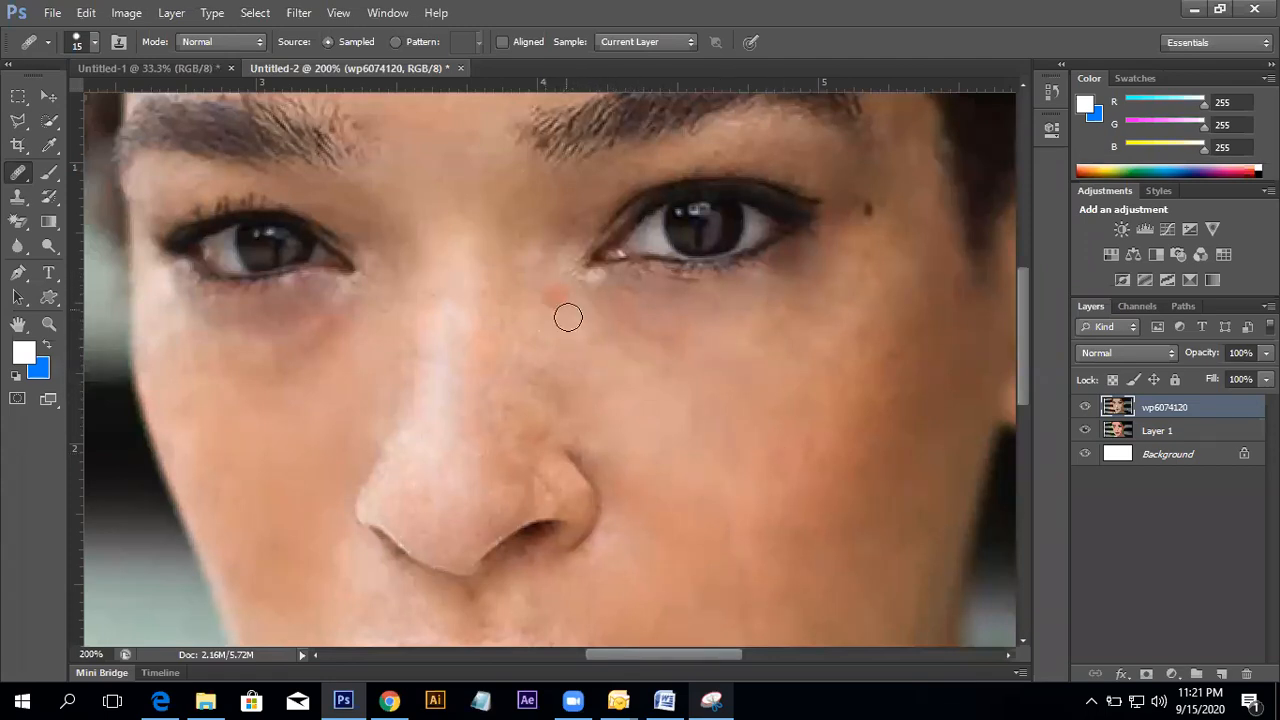
{"action": "left_click", "coordinate": [514, 335], "text": "alt"}
{"action": "left_click", "coordinate": [514, 333], "text": "alt"}
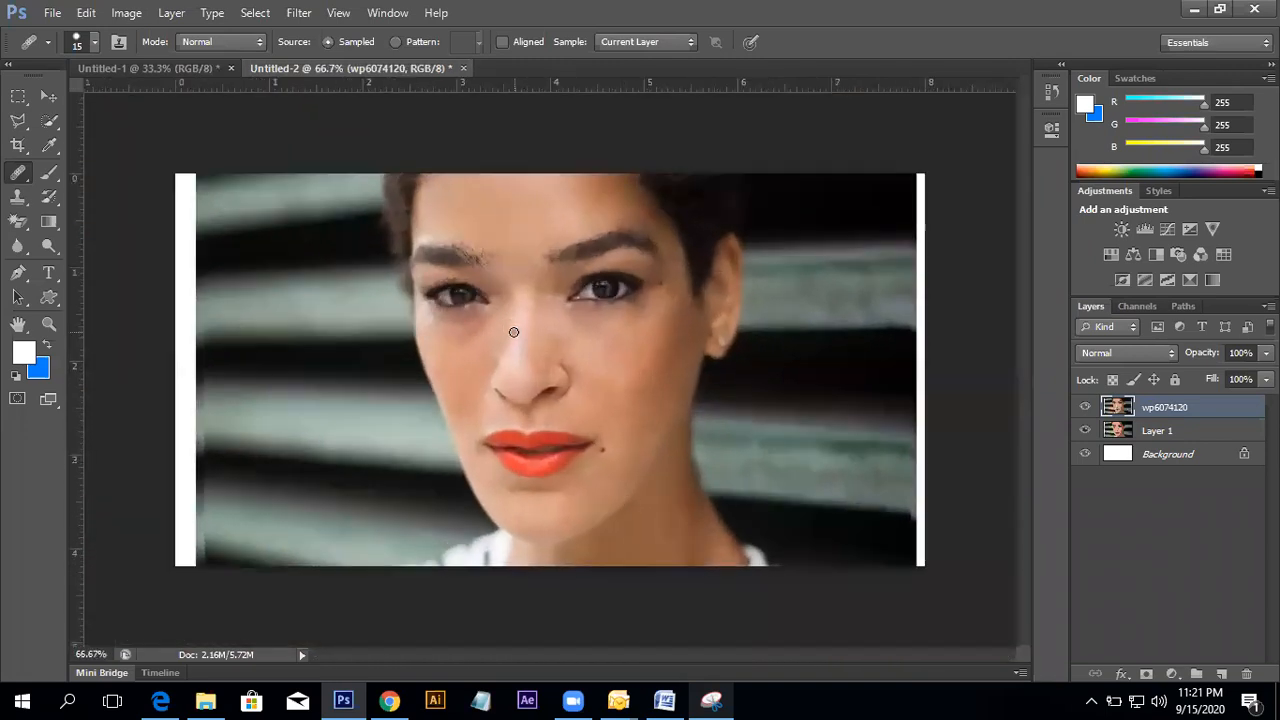
{"action": "left_click", "coordinate": [589, 257], "text": "alt"}
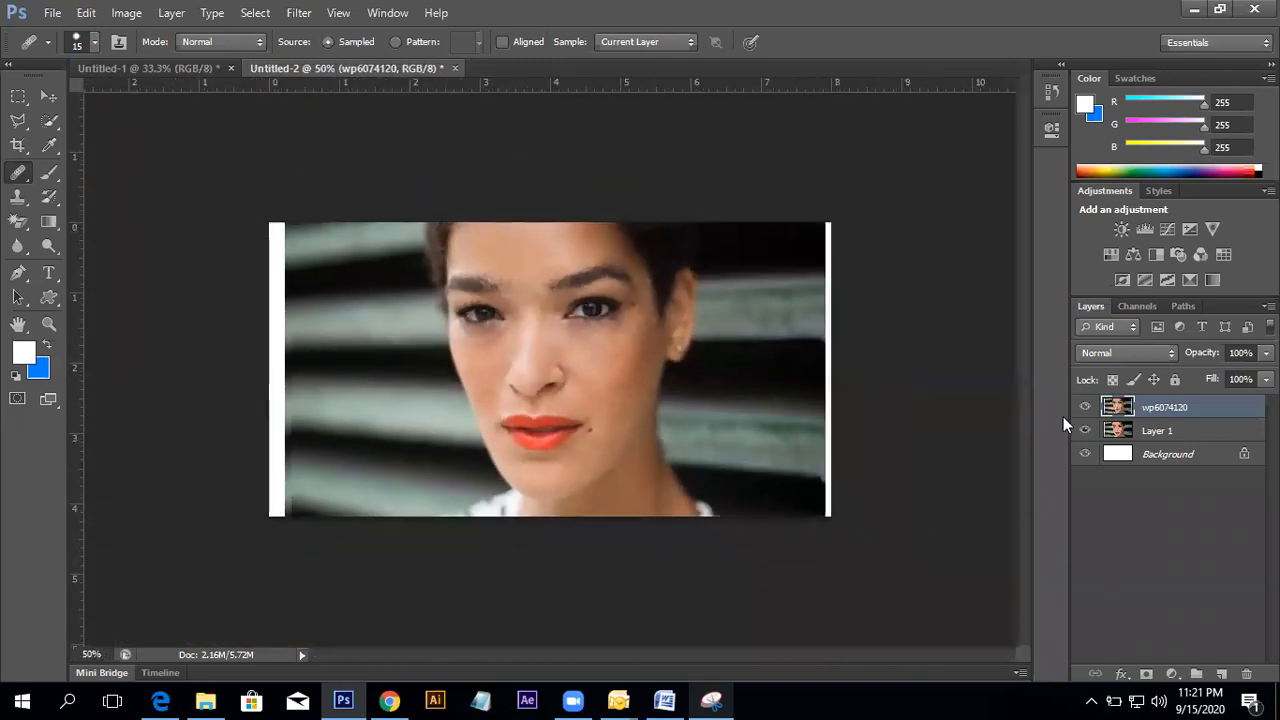
- Hide and show the wp6074120 layer repeatedly to compare the retouched portrait with the original, leaving the layer visible
{"action": "left_click", "coordinate": [1086, 407]}
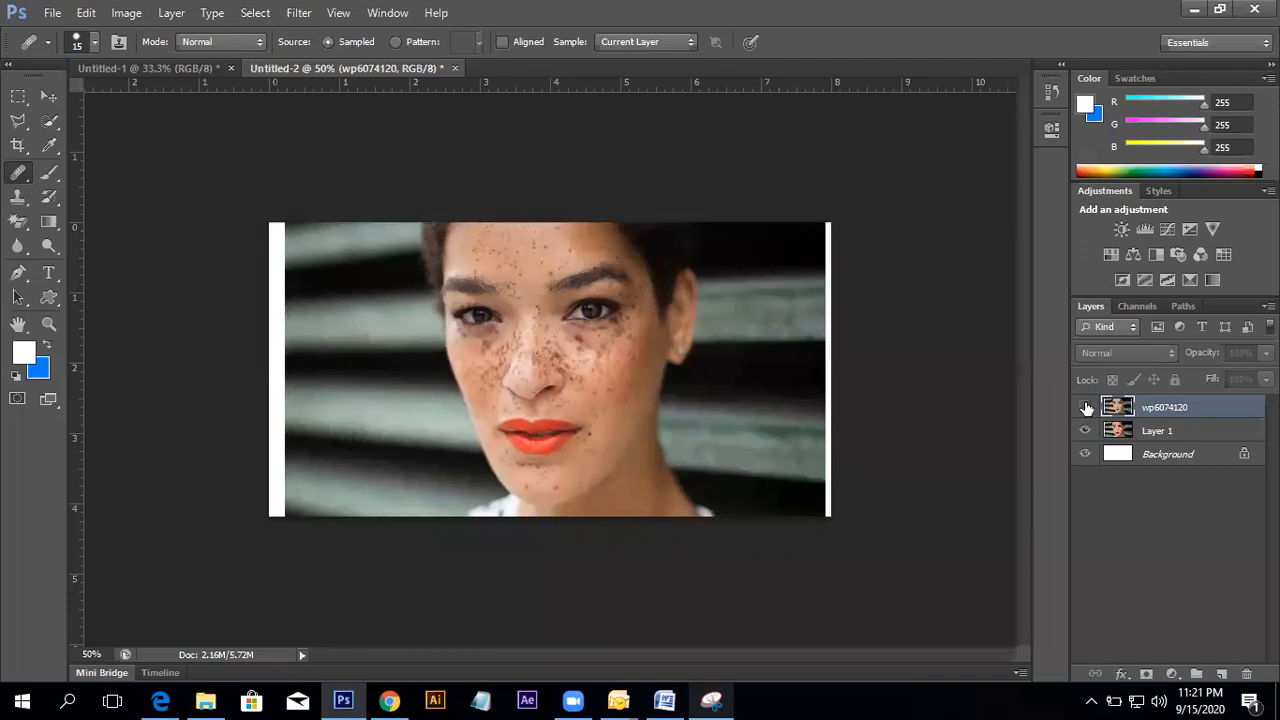
{"action": "left_click", "coordinate": [1086, 407]}
{"action": "left_click", "coordinate": [1086, 407]}
{"action": "left_click", "coordinate": [1086, 407]}
{"action": "left_click", "coordinate": [1086, 407]}
{"action": "left_click", "coordinate": [1086, 407]}
{"action": "left_click", "coordinate": [1086, 407]}
{"action": "left_click", "coordinate": [1086, 407]}
{"action": "left_click", "coordinate": [1086, 407]}
{"action": "left_click", "coordinate": [1086, 407]}
{"action": "left_click", "coordinate": [1086, 407]}
{"action": "left_click", "coordinate": [1086, 407]}
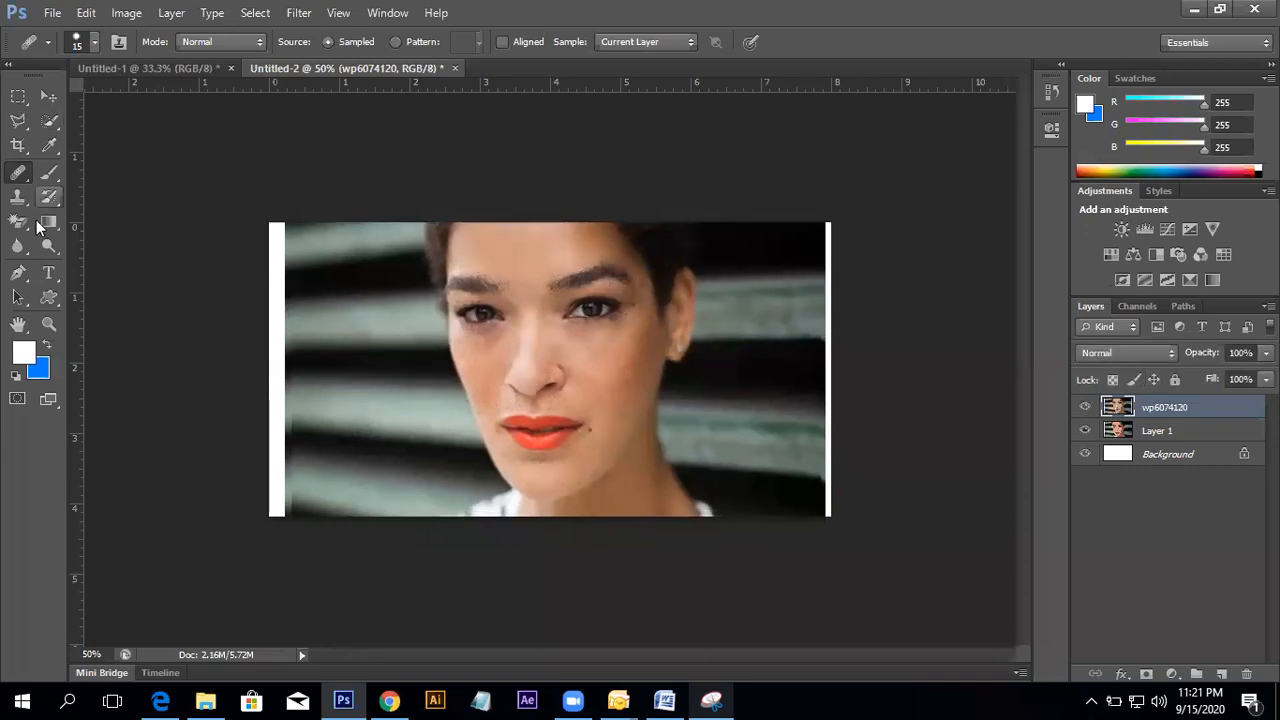
{"action": "left_click", "coordinate": [1086, 410]}
{"action": "left_click", "coordinate": [1086, 410]}
{"action": "left_click", "coordinate": [1086, 410]}
{"action": "left_click", "coordinate": [1086, 410]}
{"action": "left_click", "coordinate": [1086, 410]}
{"action": "left_click", "coordinate": [1086, 410]}
{"action": "left_click", "coordinate": [1087, 408]}
{"action": "left_click", "coordinate": [1087, 408]}
{"action": "left_click", "coordinate": [1087, 408]}
{"action": "left_click", "coordinate": [1087, 408]}
{"action": "left_click", "coordinate": [1087, 408]}
{"action": "left_click", "coordinate": [1087, 408]}
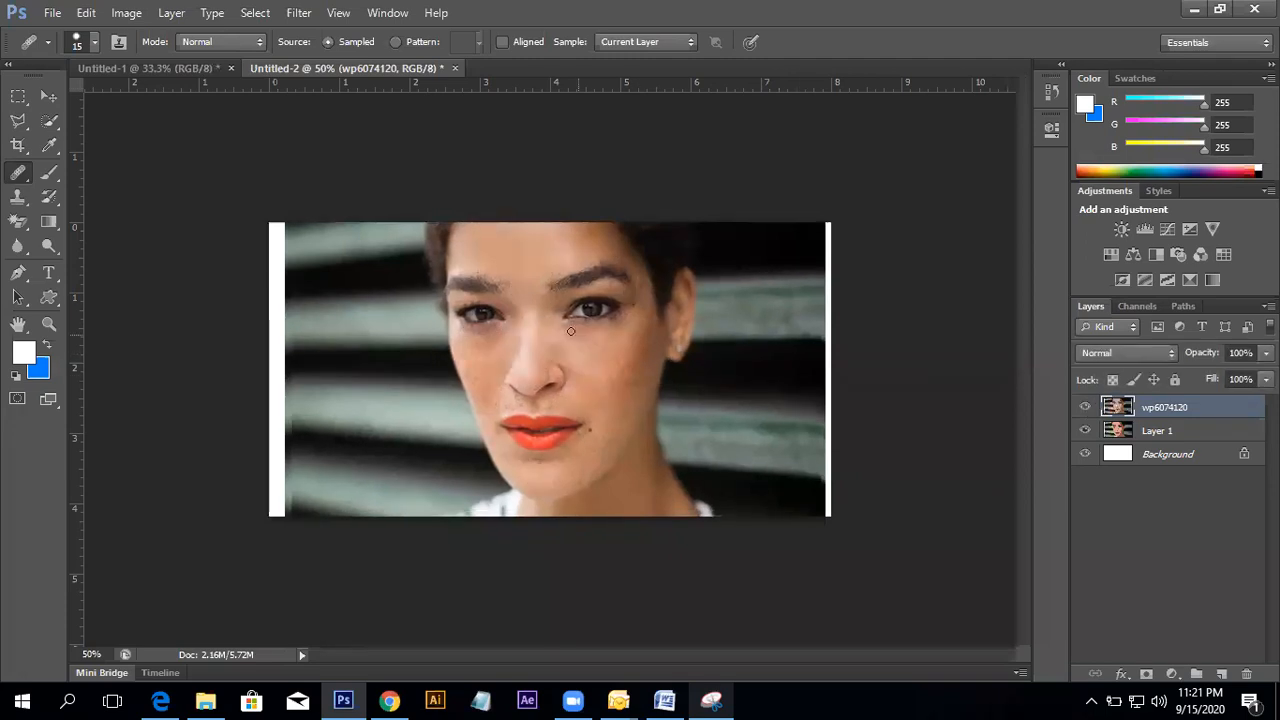
- Switch from the Healing Brush to the Content-Aware Move tool
{"action": "left_click", "coordinate": [523, 275]}
{"action": "left_click", "coordinate": [529, 294]}
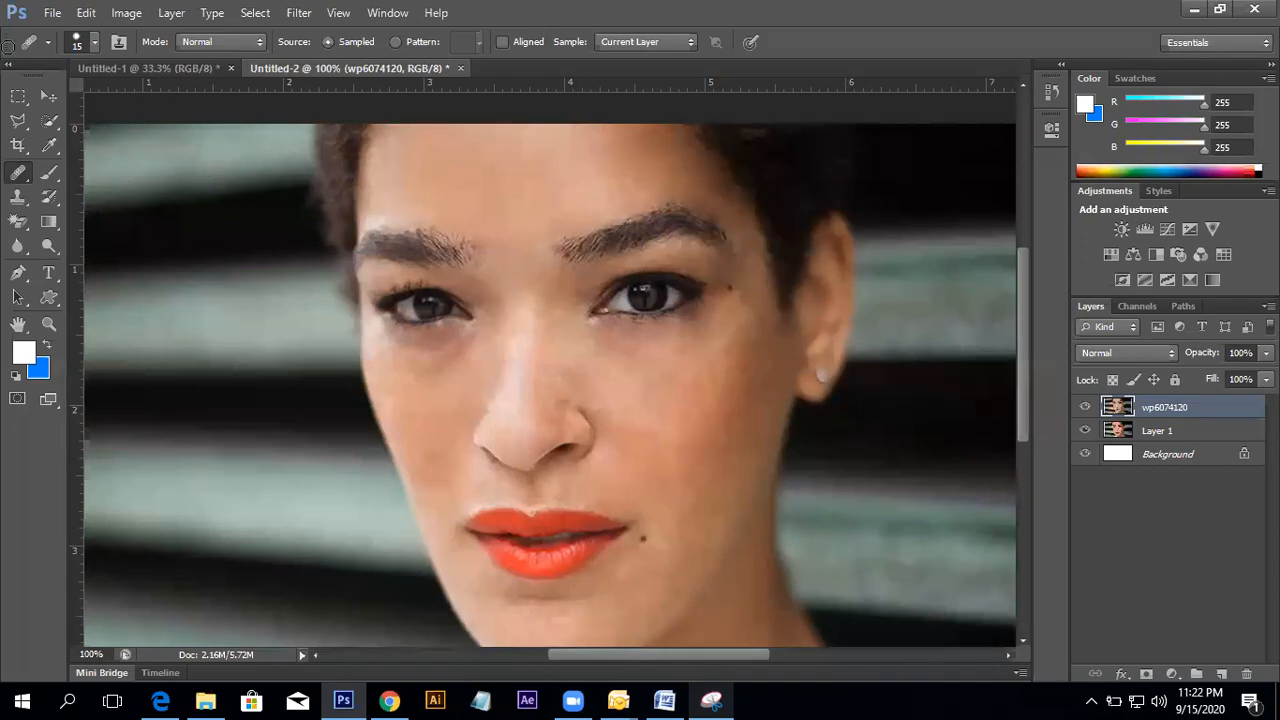
{"action": "left_click", "coordinate": [520, 309], "text": "alt"}
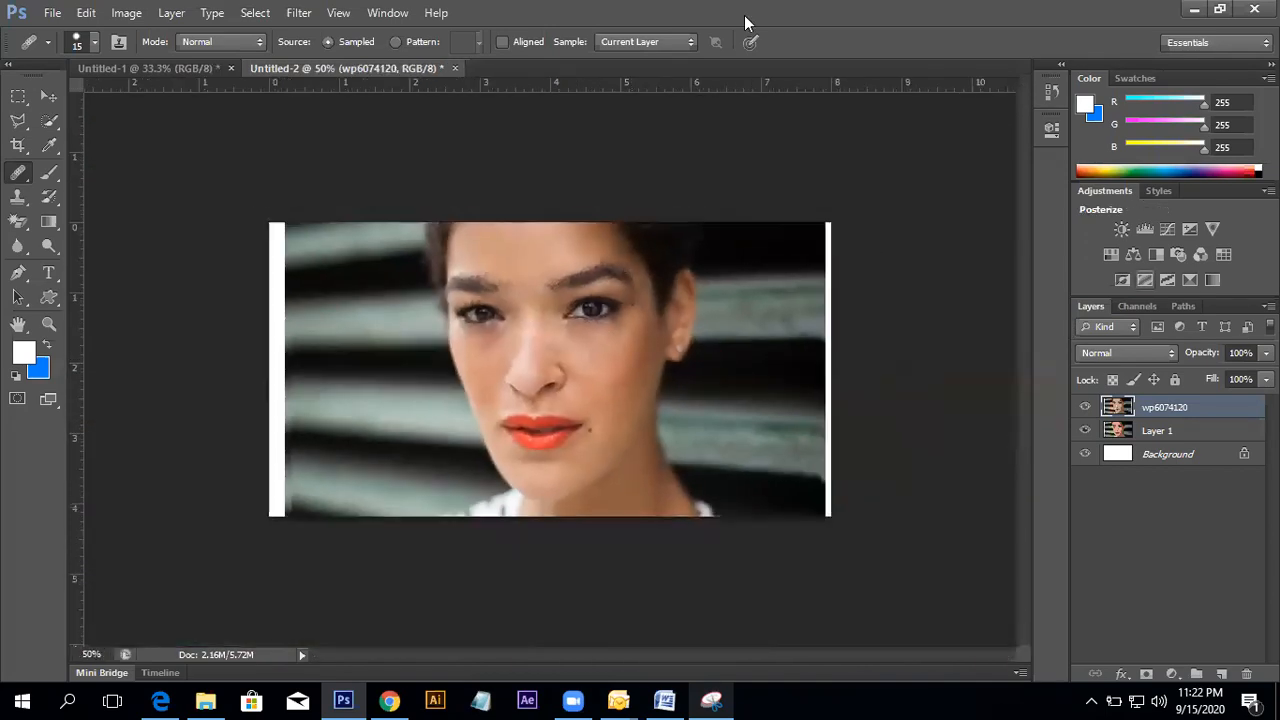
{"action": "right_click", "coordinate": [18, 170]}
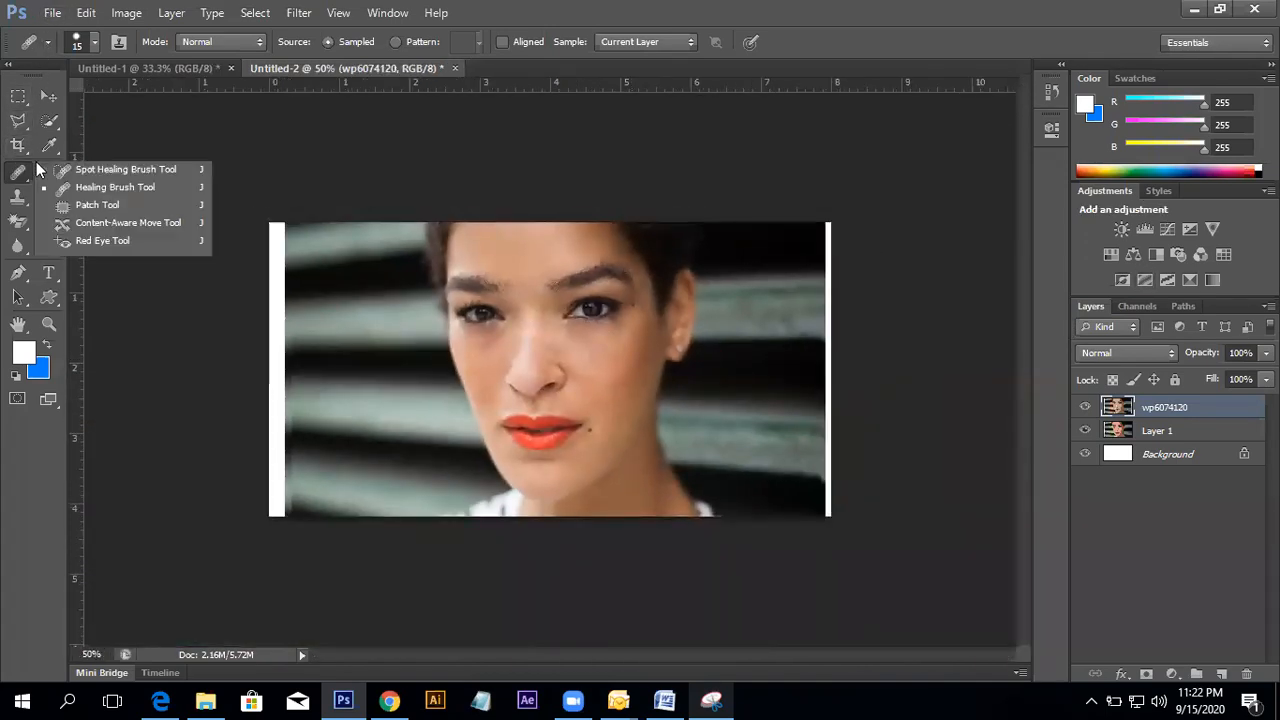
{"action": "left_click", "coordinate": [133, 229]}
{"action": "left_click", "coordinate": [58, 16]}
{"action": "left_click", "coordinate": [72, 51]}
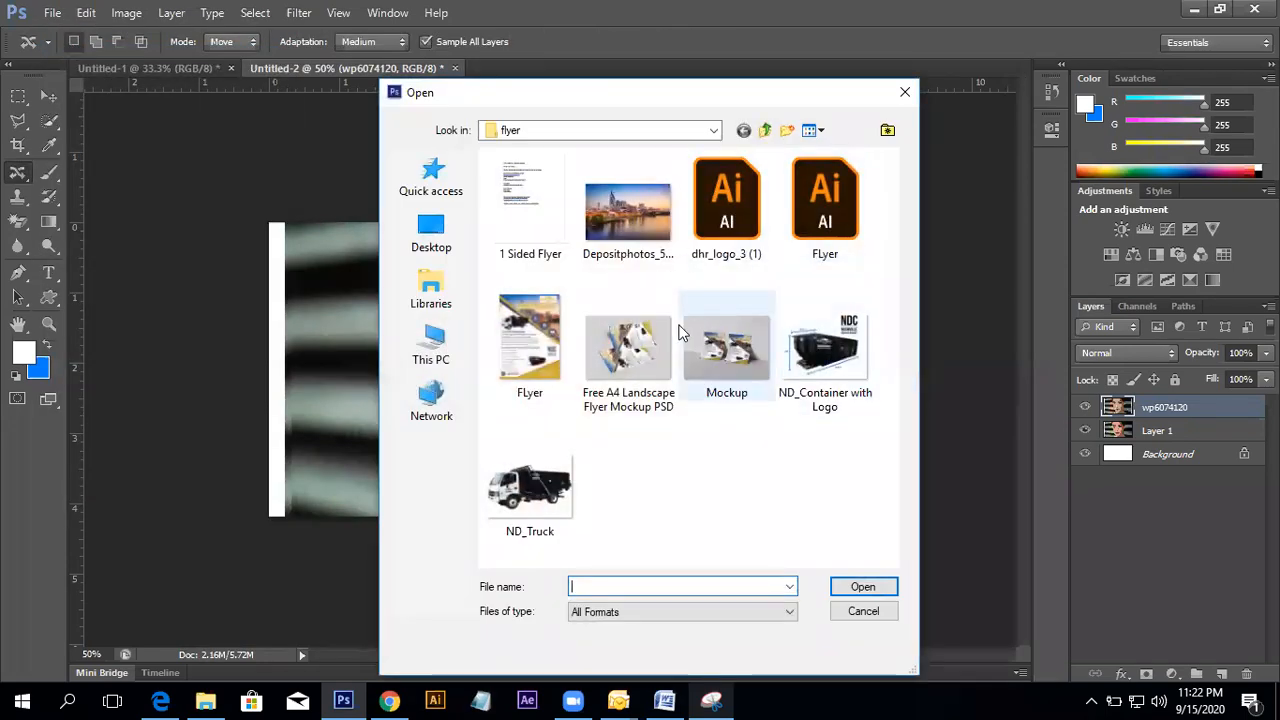
{"action": "left_click", "coordinate": [905, 92]}
- Create a 1920 × 1080 pixel document at 72 pixels/inch with a white background and paste the original freckled portrait into it
{"action": "left_click", "coordinate": [52, 12]}
{"action": "left_click", "coordinate": [55, 34]}
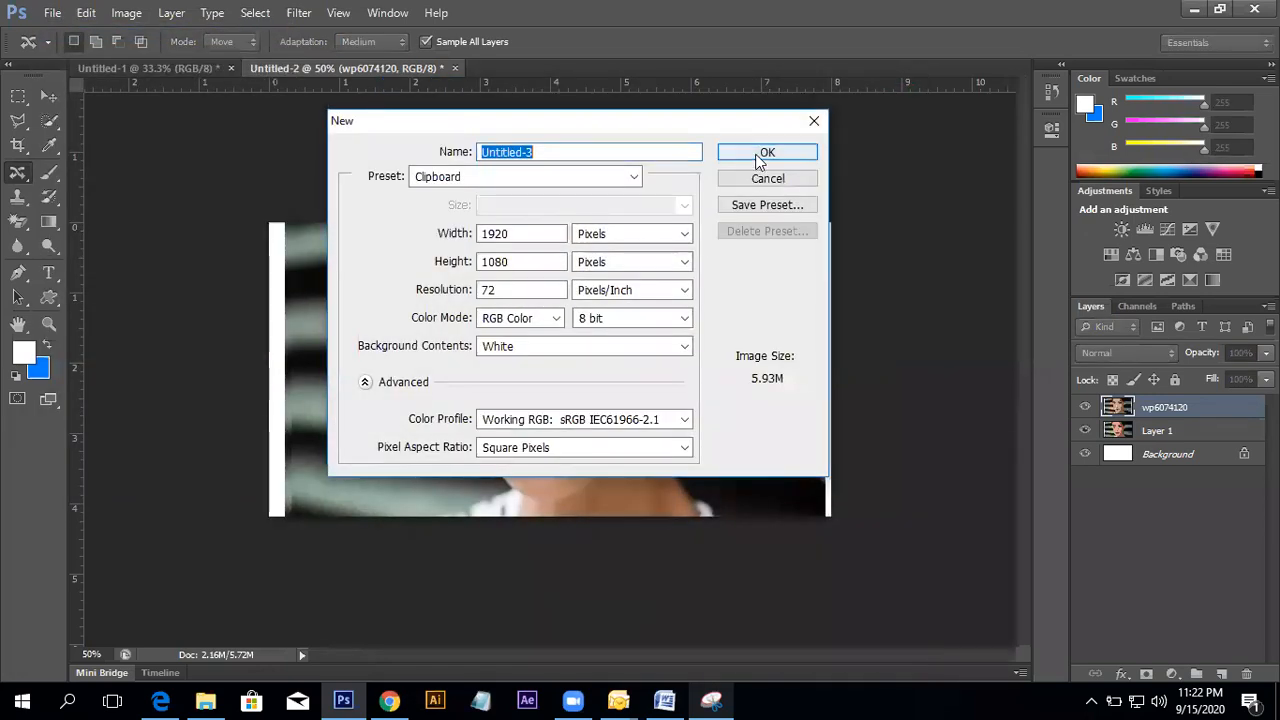
{"action": "left_click", "coordinate": [762, 153]}
{"action": "key", "text": "ctrl+v"}
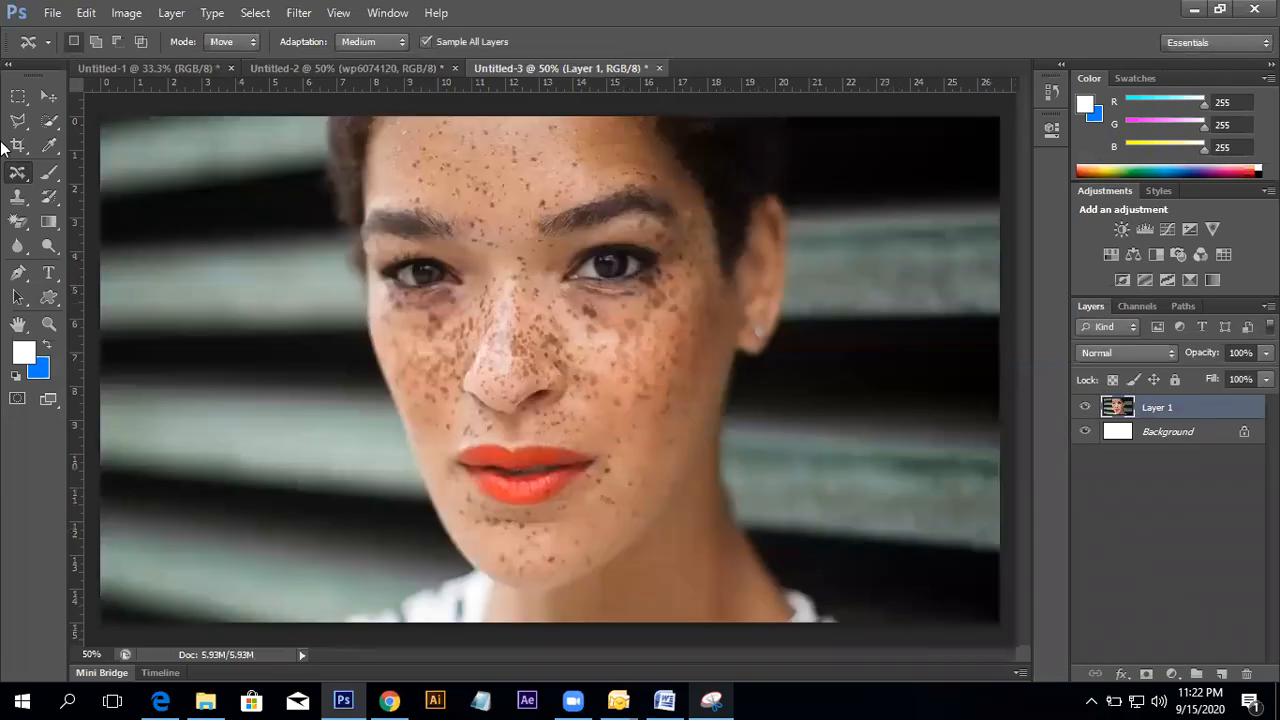
- Try the Content-Aware Move tool on the eye nearest the visible ear and on a cheek patch, relocating each beside the face
{"action": "left_click", "coordinate": [16, 172]}
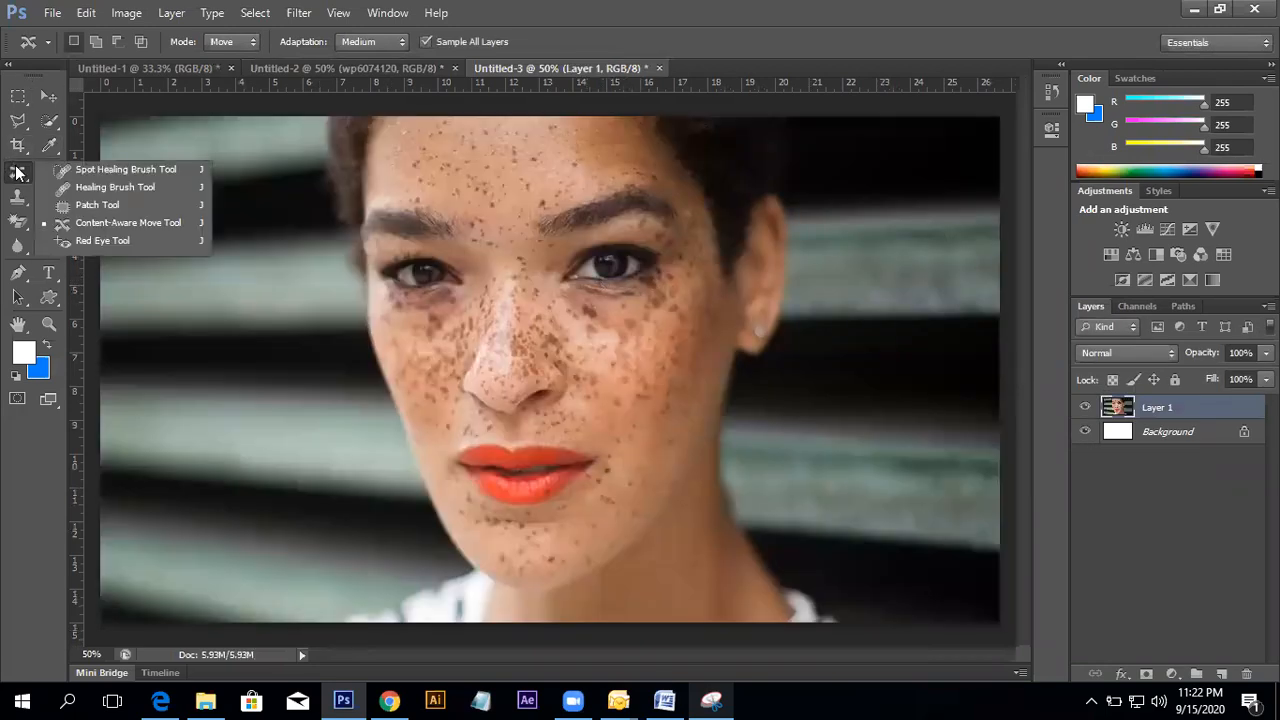
{"action": "left_click", "coordinate": [131, 229]}
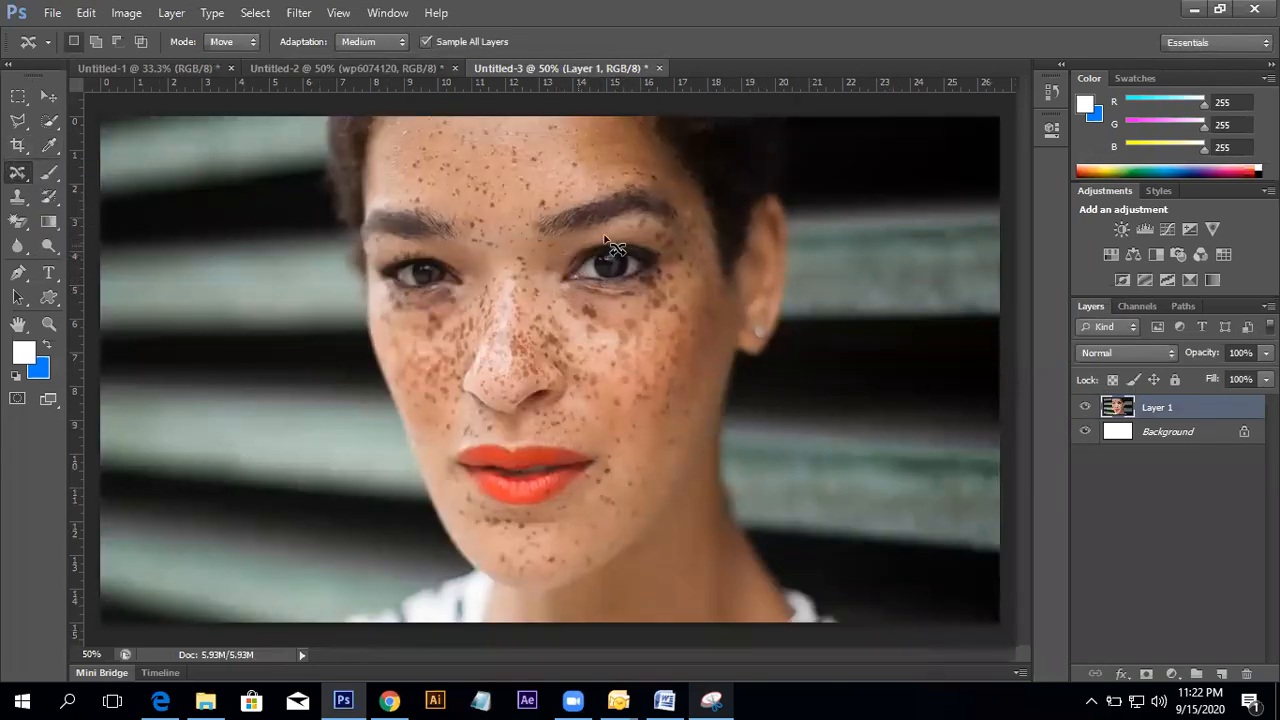
{"action": "mouse_move", "coordinate": [670, 265]}
{"action": "left_mouse_down"}
{"action": "mouse_move", "coordinate": [651, 298]}
{"action": "mouse_move", "coordinate": [556, 306]}
{"action": "mouse_move", "coordinate": [545, 275]}
{"action": "mouse_move", "coordinate": [563, 243]}
{"action": "mouse_move", "coordinate": [580, 241]}
{"action": "mouse_move", "coordinate": [145, 362]}
{"action": "mouse_move", "coordinate": [195, 358]}
{"action": "left_mouse_up"}
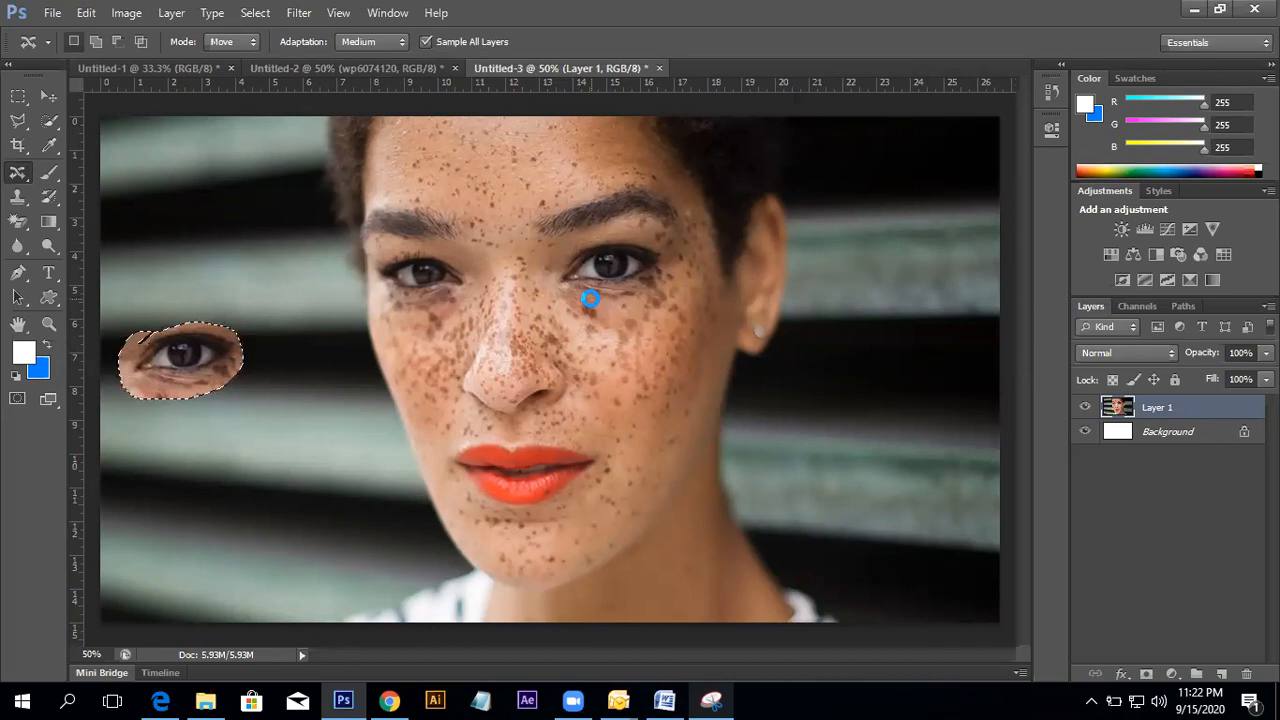
{"action": "left_click_drag", "start_coordinate": [636, 333], "coordinate": [657, 350]}
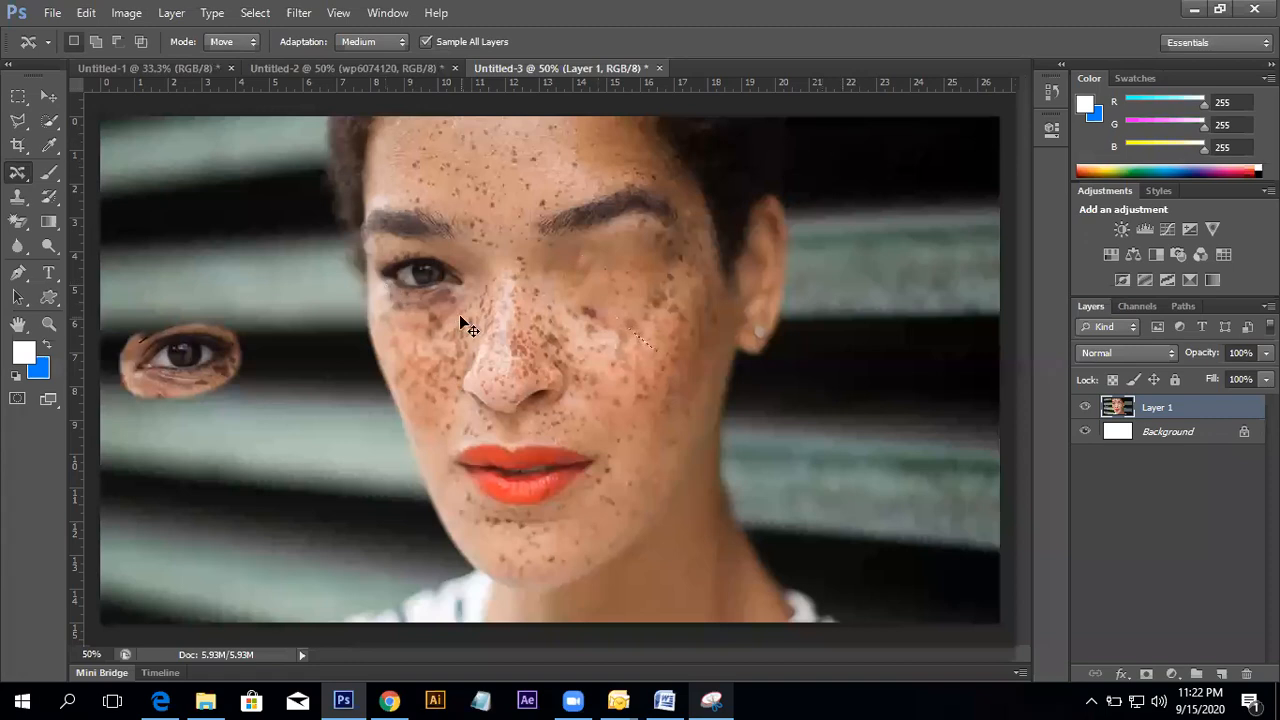
{"action": "key", "text": "ctrl+d"}
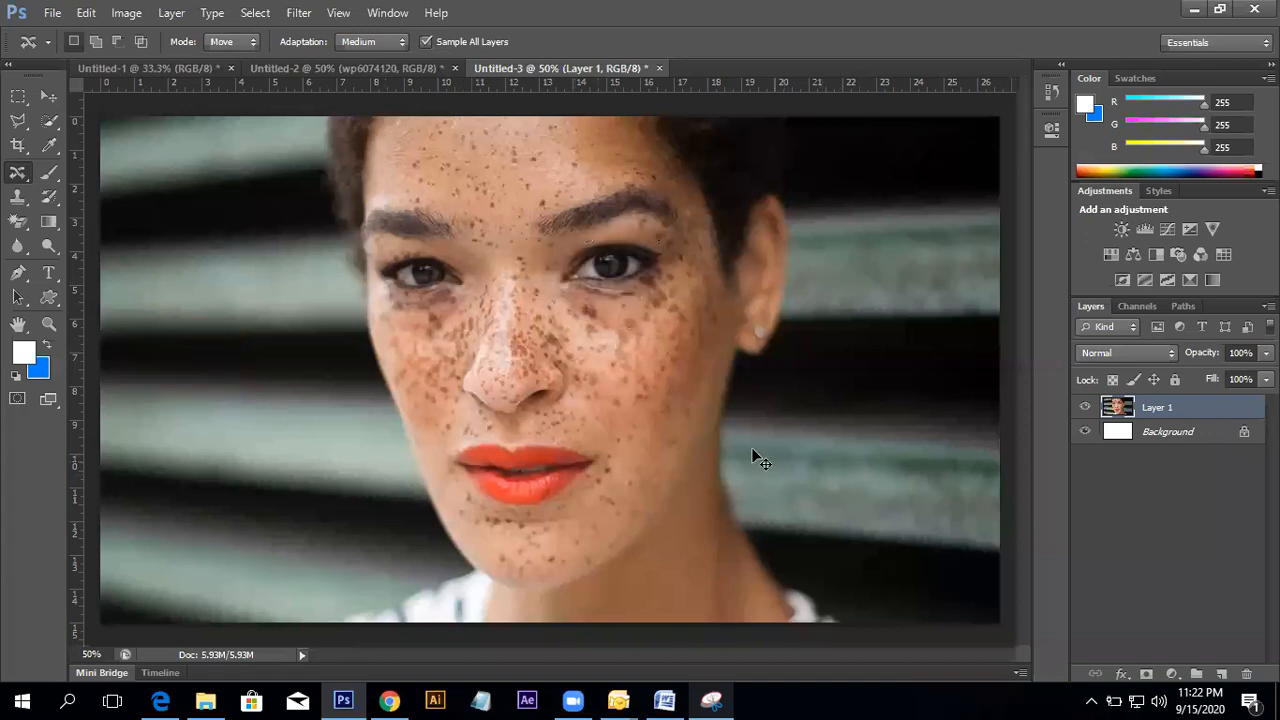
{"action": "mouse_move", "coordinate": [650, 400]}
{"action": "left_mouse_down"}
{"action": "mouse_move", "coordinate": [671, 314]}
{"action": "mouse_move", "coordinate": [645, 335]}
{"action": "mouse_move", "coordinate": [399, 335]}
{"action": "left_mouse_up"}
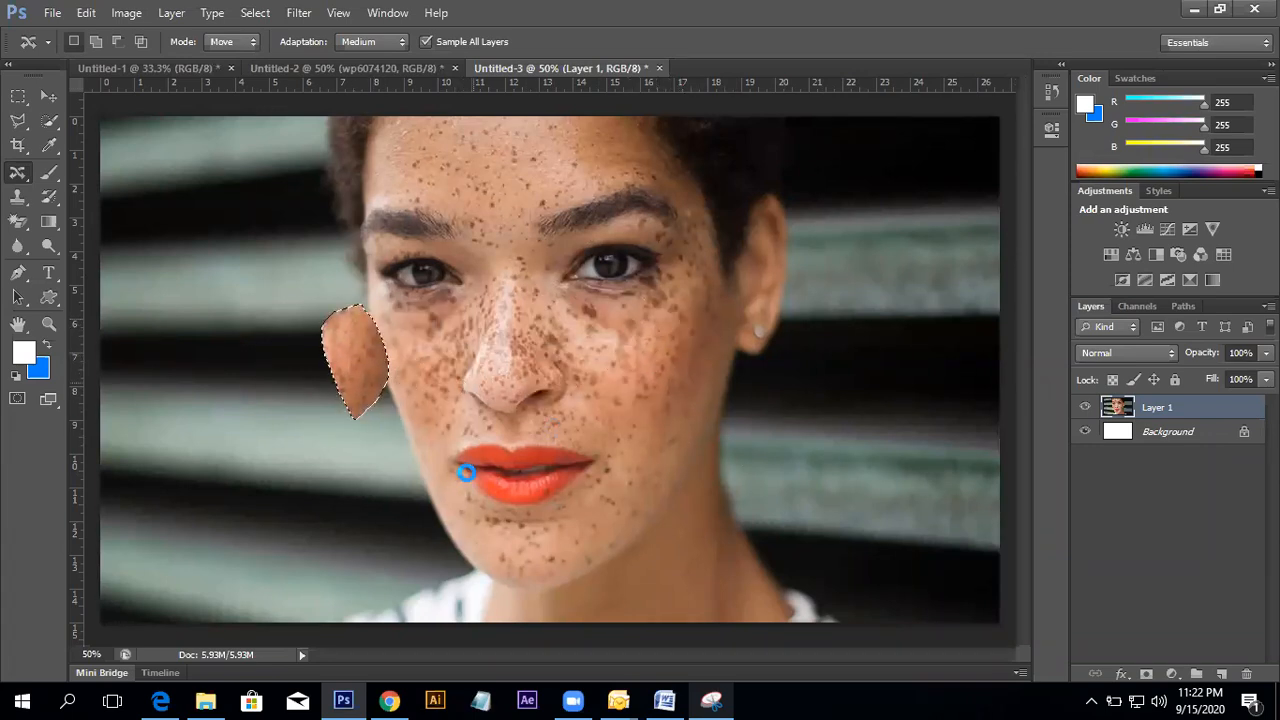
- Outline the red lips and try to relocate them onto the striped background beside the face with Content-Aware Move
{"action": "mouse_move", "coordinate": [434, 460]}
{"action": "left_mouse_down"}
{"action": "mouse_move", "coordinate": [524, 436]}
{"action": "mouse_move", "coordinate": [605, 460]}
{"action": "mouse_move", "coordinate": [578, 497]}
{"action": "left_mouse_up"}
{"action": "left_click_drag", "start_coordinate": [460, 492], "coordinate": [440, 455]}
{"action": "left_click_drag", "start_coordinate": [528, 486], "coordinate": [218, 406]}
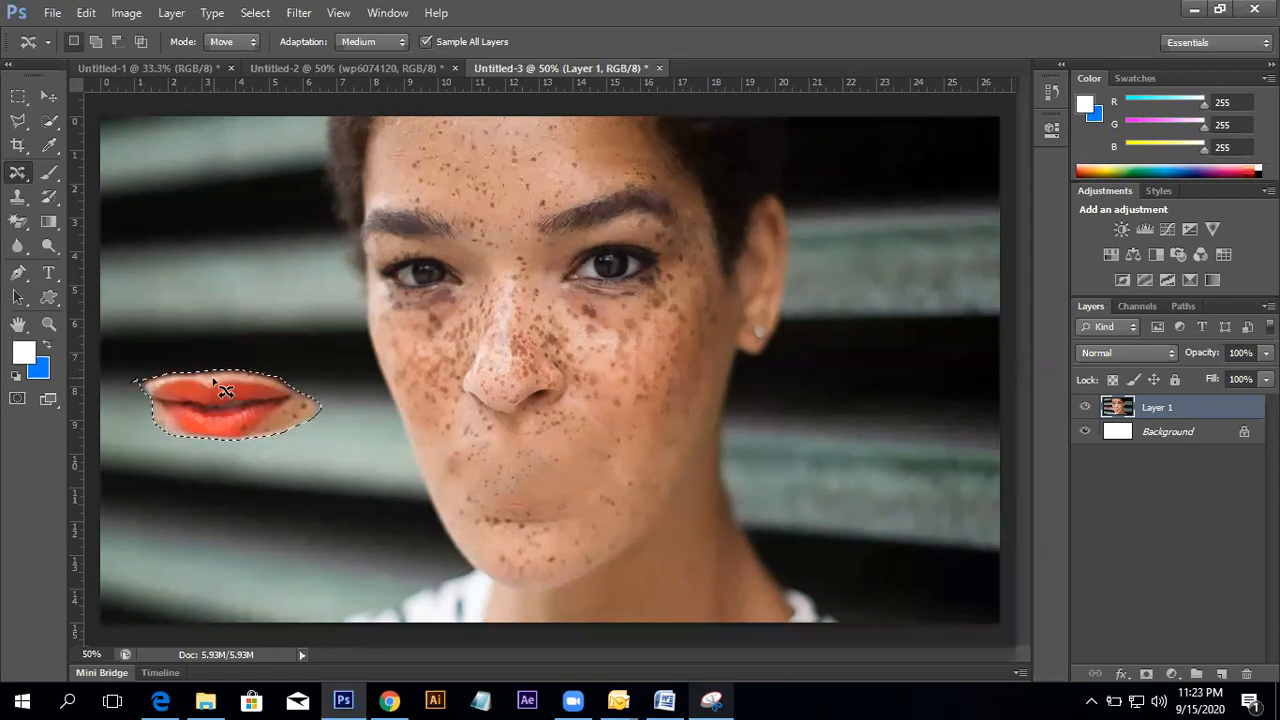
{"action": "left_click_drag", "start_coordinate": [213, 380], "coordinate": [517, 443]}
{"action": "key", "text": "ctrl+d"}
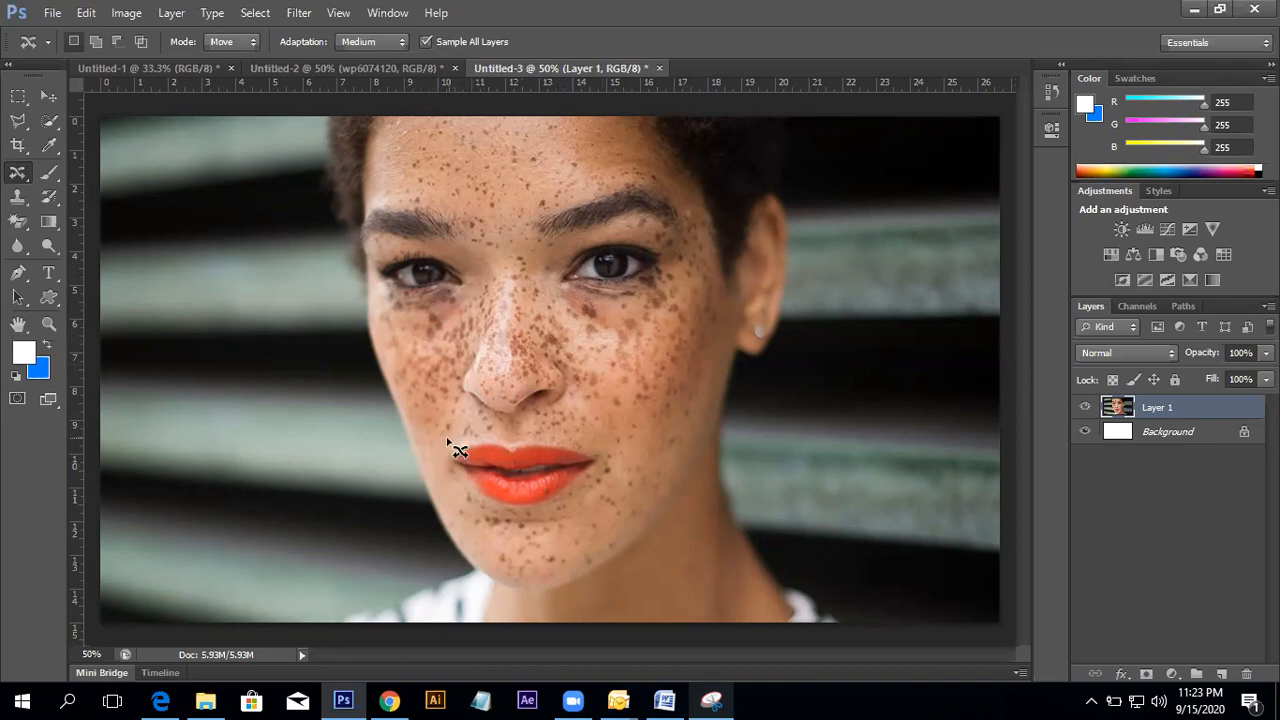
- Try twice more to relocate the lips onto the background with a looser outline including skin below them, undoing each move
{"action": "mouse_move", "coordinate": [447, 440]}
{"action": "left_mouse_down"}
{"action": "mouse_move", "coordinate": [539, 428]}
{"action": "mouse_move", "coordinate": [602, 450]}
{"action": "mouse_move", "coordinate": [598, 481]}
{"action": "mouse_move", "coordinate": [561, 514]}
{"action": "mouse_move", "coordinate": [476, 515]}
{"action": "left_mouse_up"}
{"action": "left_click_drag", "start_coordinate": [448, 472], "coordinate": [456, 448]}
{"action": "mouse_move", "coordinate": [532, 486]}
{"action": "left_mouse_down"}
{"action": "mouse_move", "coordinate": [382, 437]}
{"action": "mouse_move", "coordinate": [185, 400]}
{"action": "left_mouse_up"}
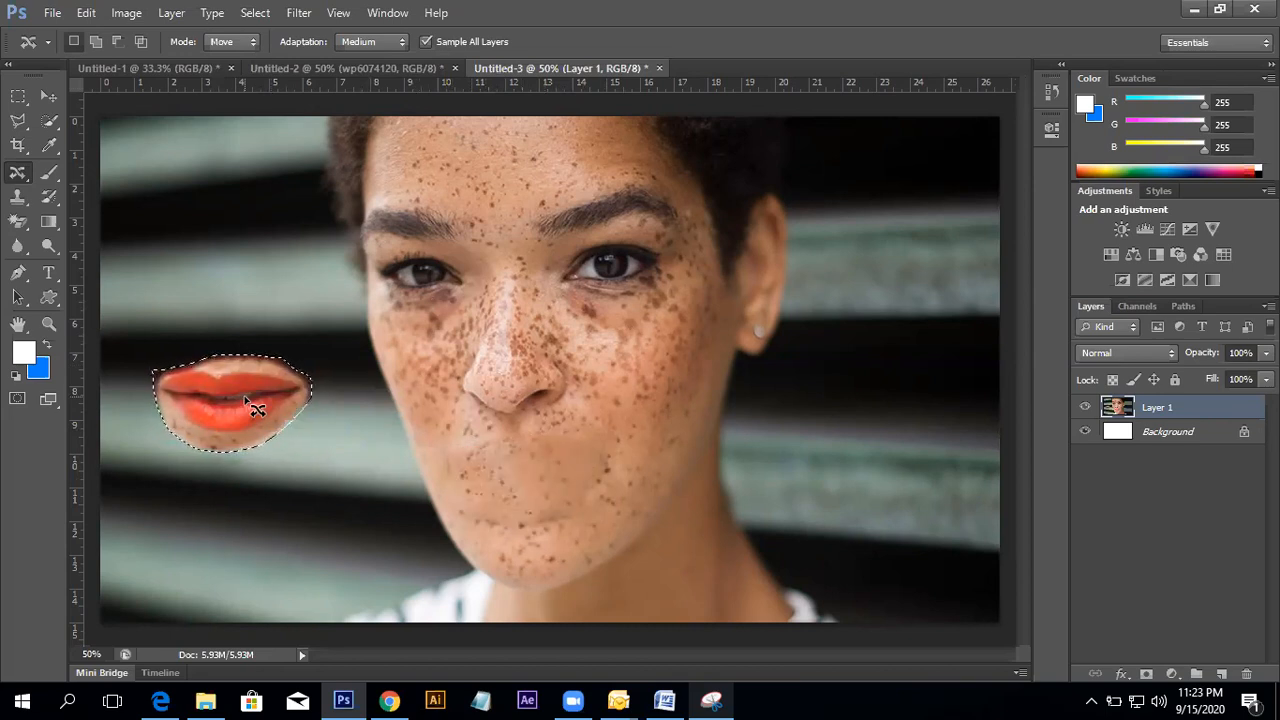
{"action": "key", "text": "ctrl+z"}
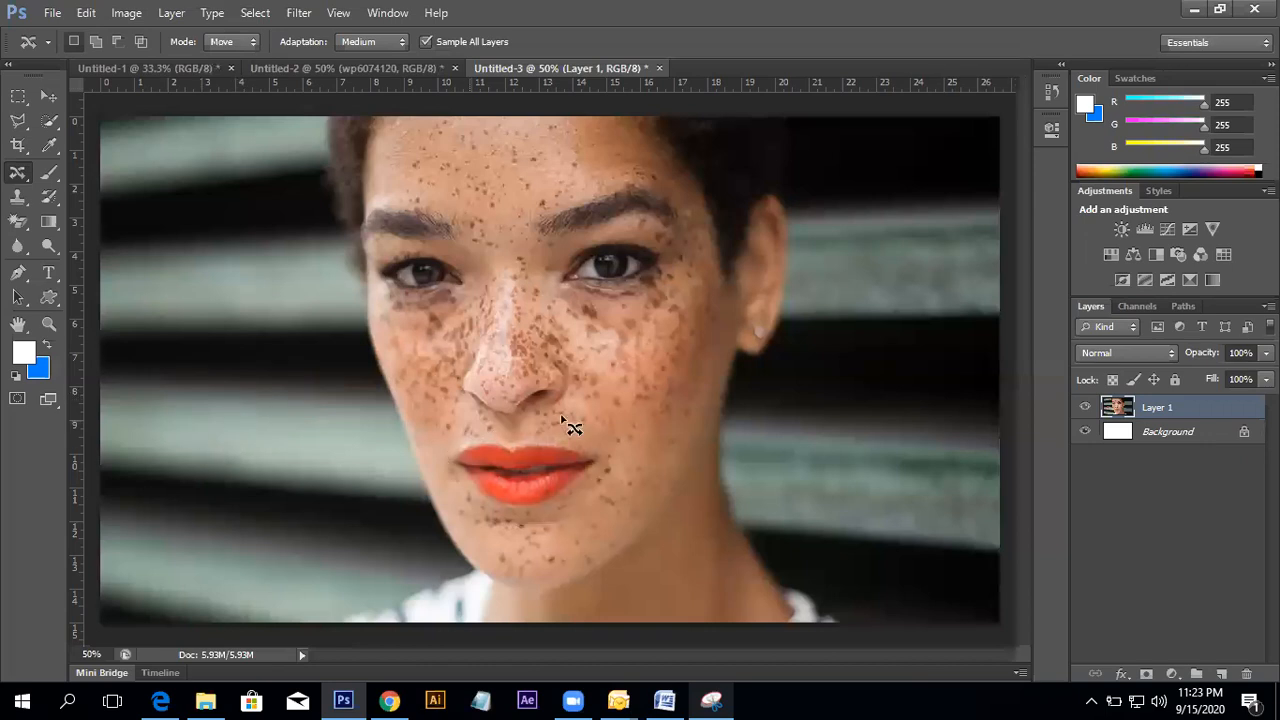
{"action": "key", "text": "ctrl+minus"}
{"action": "key", "text": "ctrl+minus"}
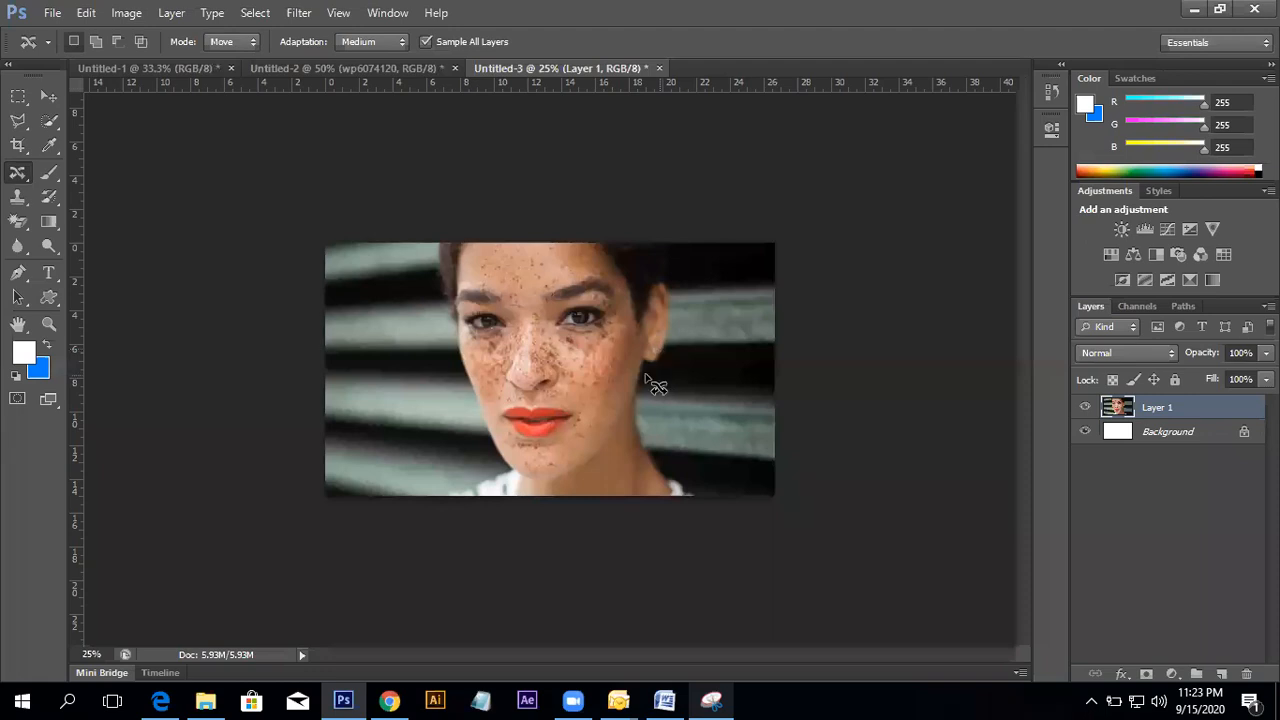
{"action": "key", "text": "ctrl+plus"}
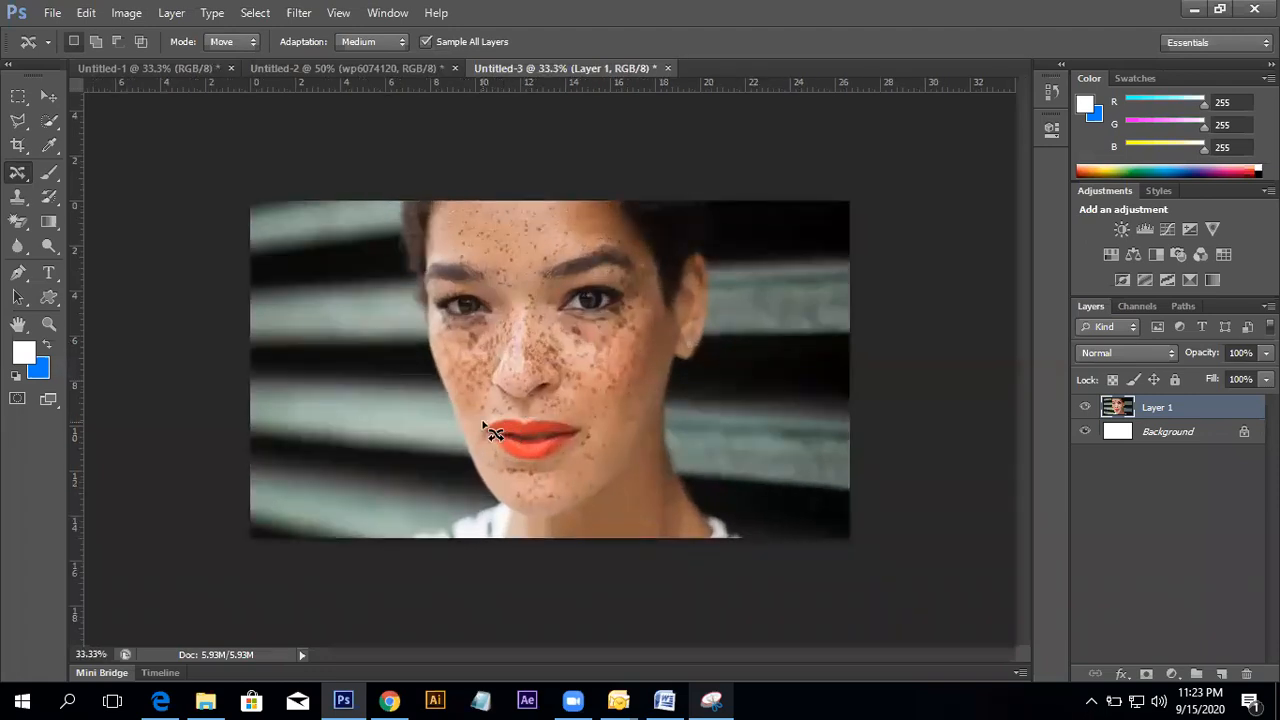
{"action": "mouse_move", "coordinate": [588, 449]}
{"action": "left_mouse_down"}
{"action": "mouse_move", "coordinate": [533, 489]}
{"action": "mouse_move", "coordinate": [493, 450]}
{"action": "mouse_move", "coordinate": [484, 418]}
{"action": "mouse_move", "coordinate": [341, 404]}
{"action": "left_mouse_up"}
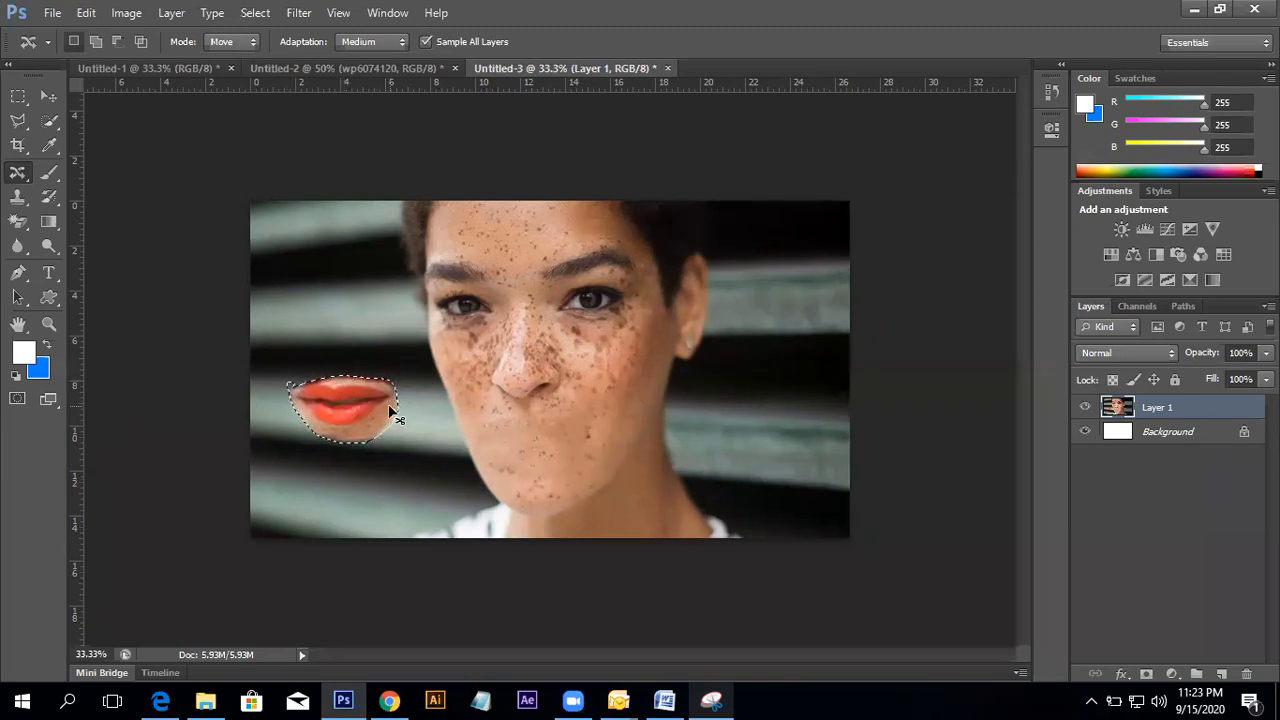
{"action": "key", "text": "ctrl+z"}
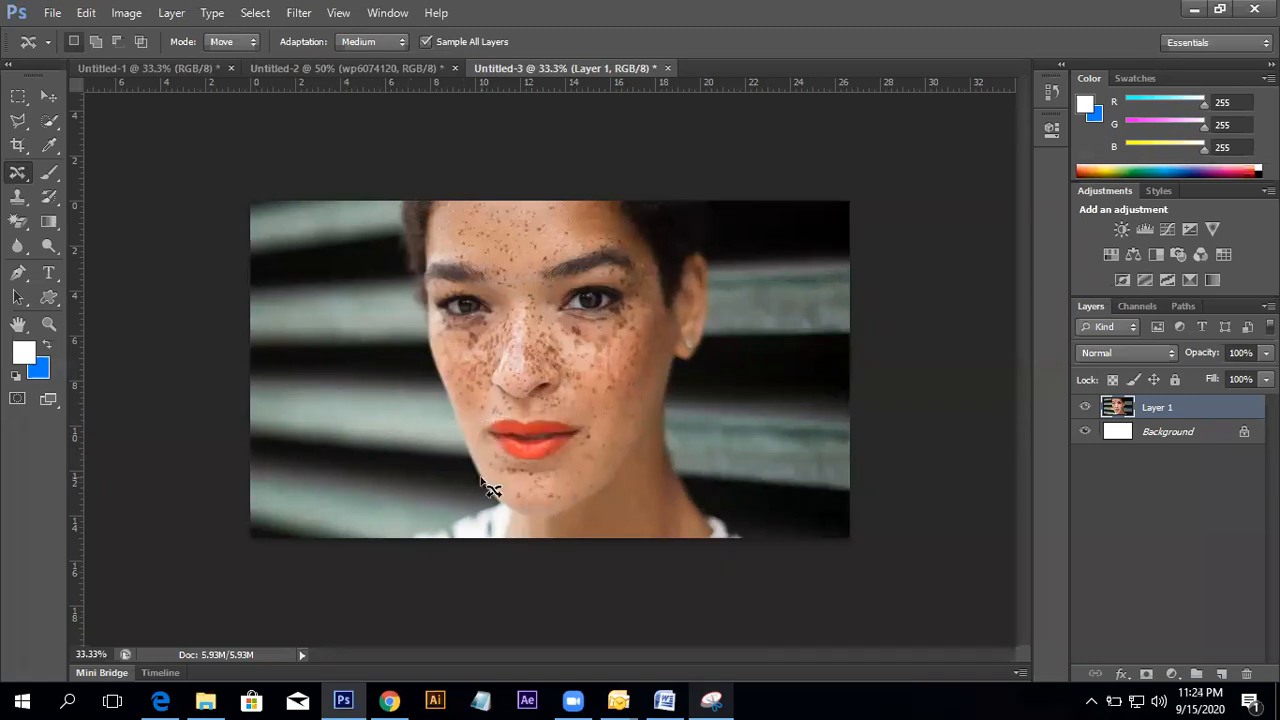
- Delete the portrait layer from the Untitled-3 document with the Move tool active
{"action": "left_click", "coordinate": [397, 75]}
{"action": "left_click", "coordinate": [527, 66]}
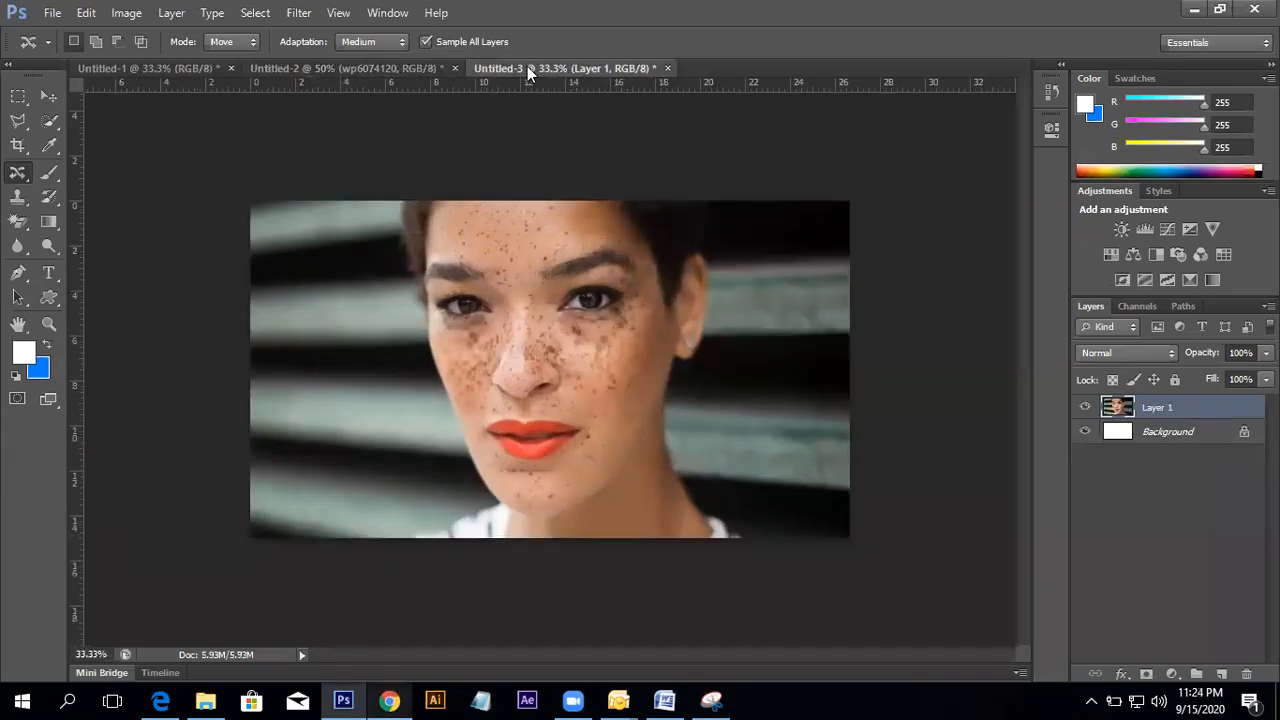
{"action": "left_click", "coordinate": [49, 95]}
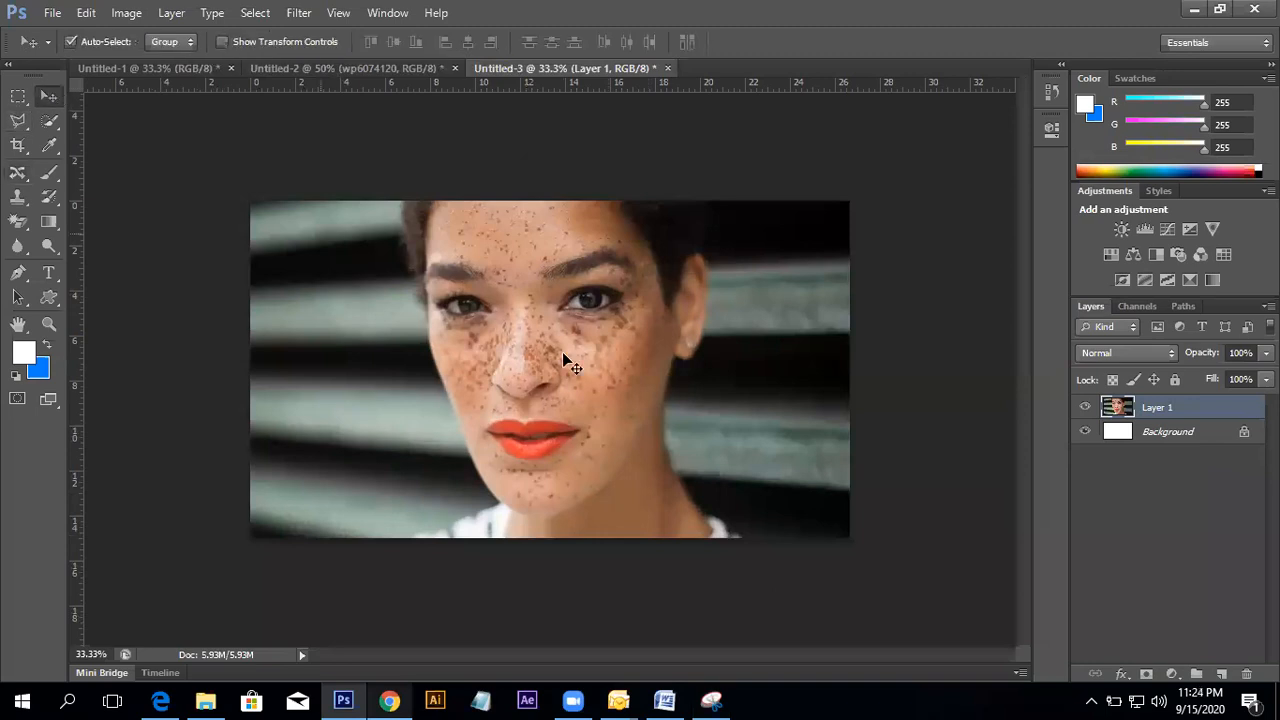
{"action": "key", "text": "Delete"}
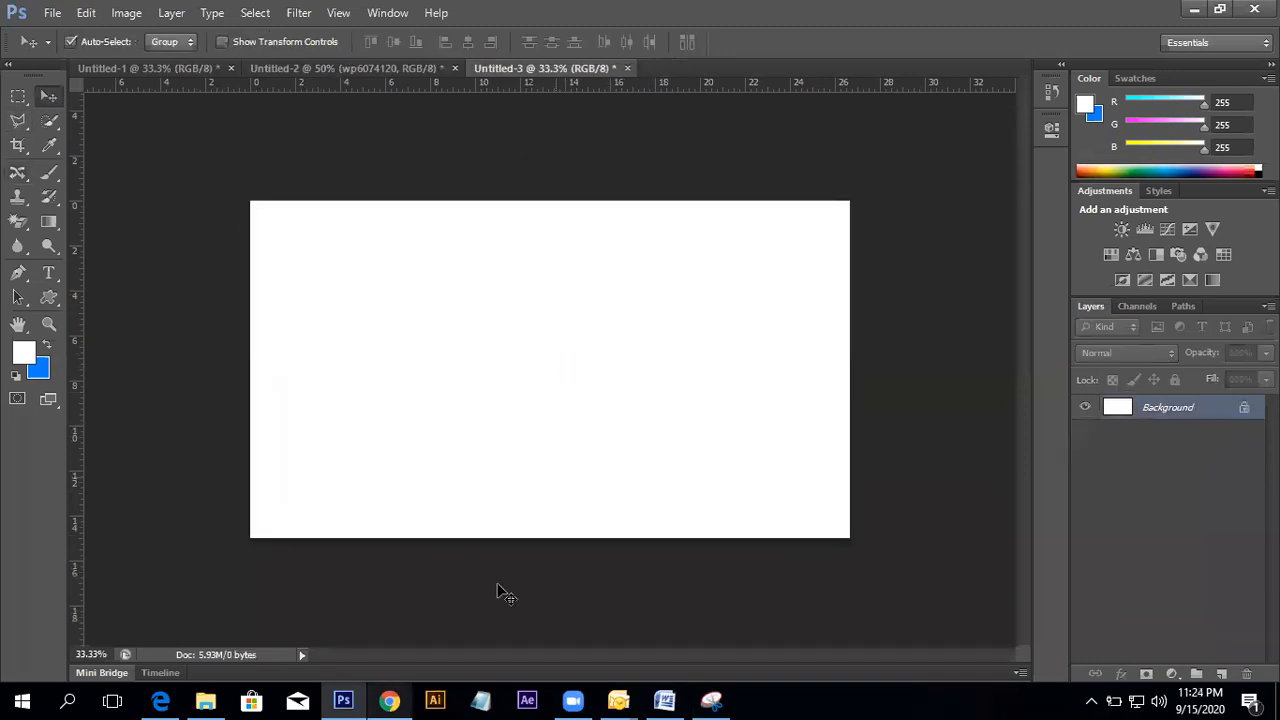
- Switch to Chrome and search Google Images for "red eye images" in a new tab
{"action": "left_click", "coordinate": [405, 698]}
{"action": "left_click", "coordinate": [1090, 16]}
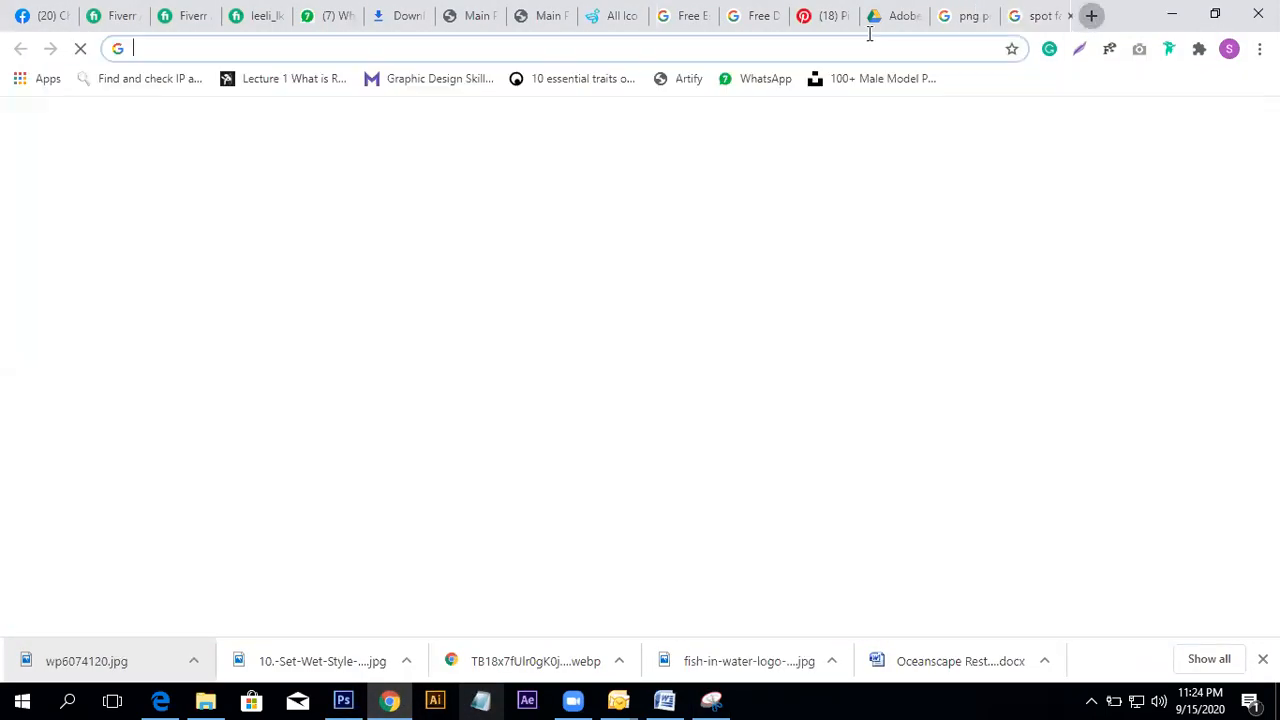
{"action": "left_click", "coordinate": [672, 42]}
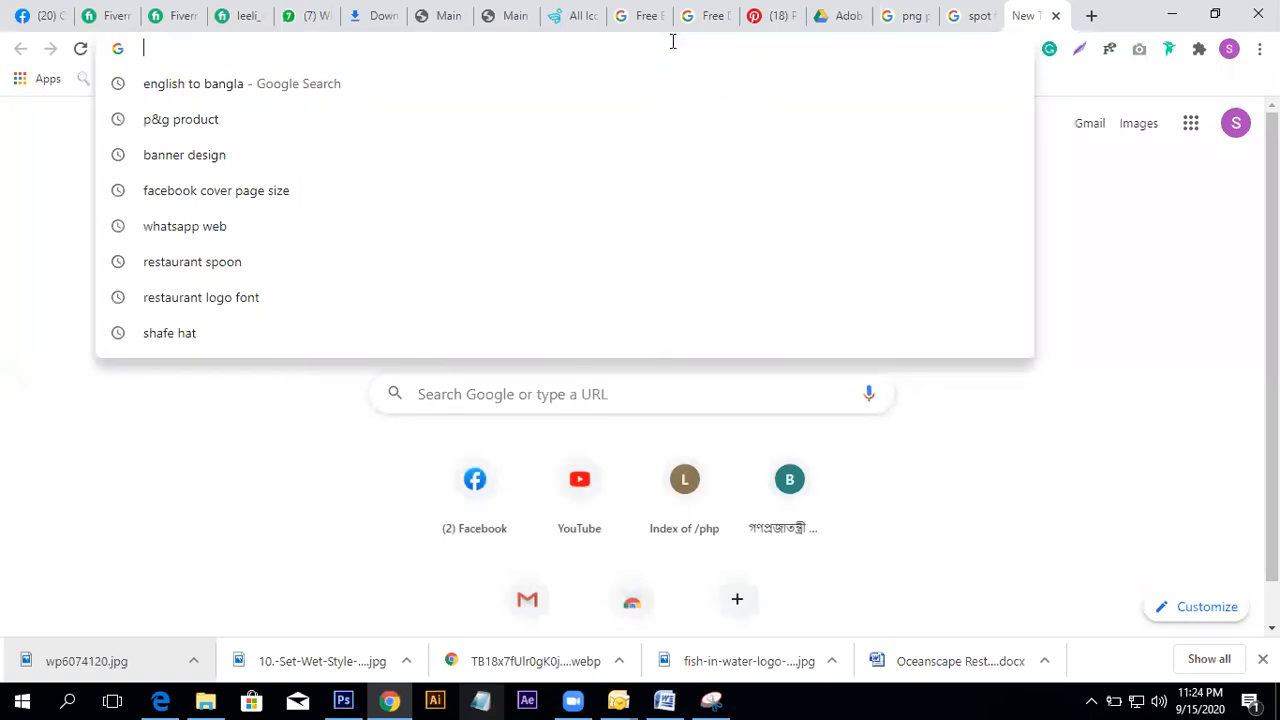
{"action": "type", "text": "red"}
{"action": "type", "text": "eyae"}
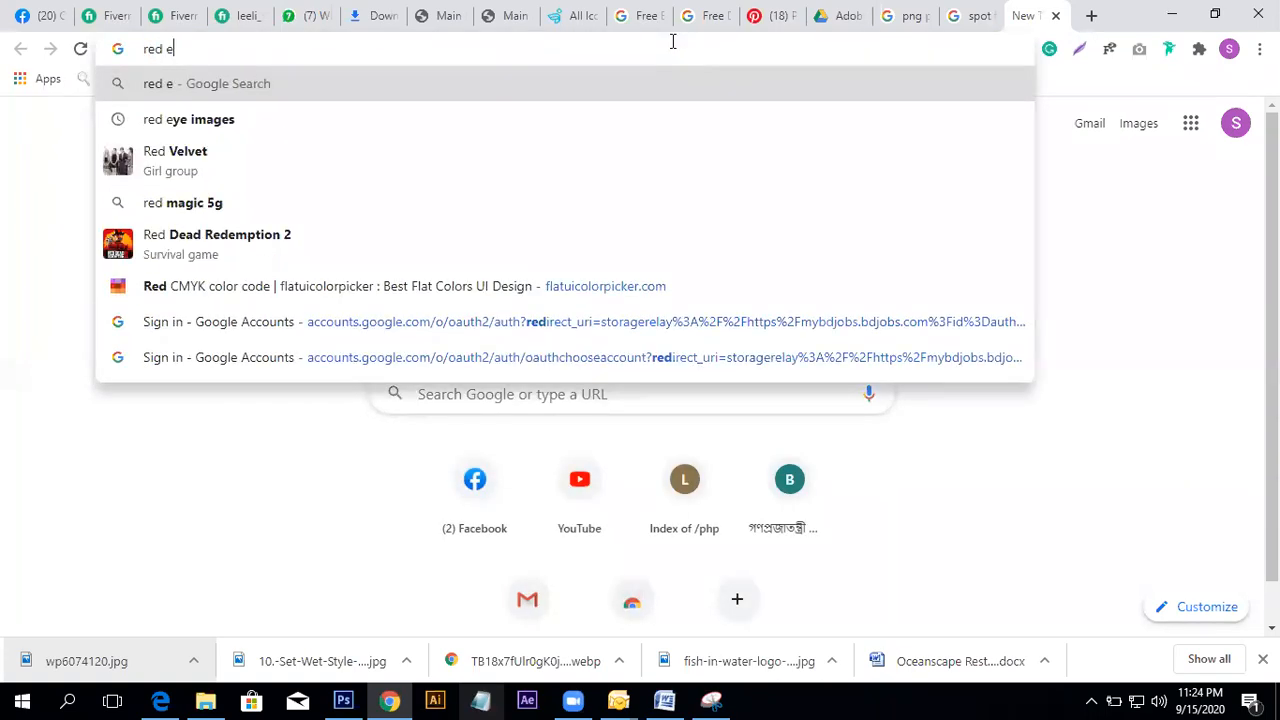
{"action": "key", "text": "BackSpace"}
{"action": "key", "text": "BackSpace"}
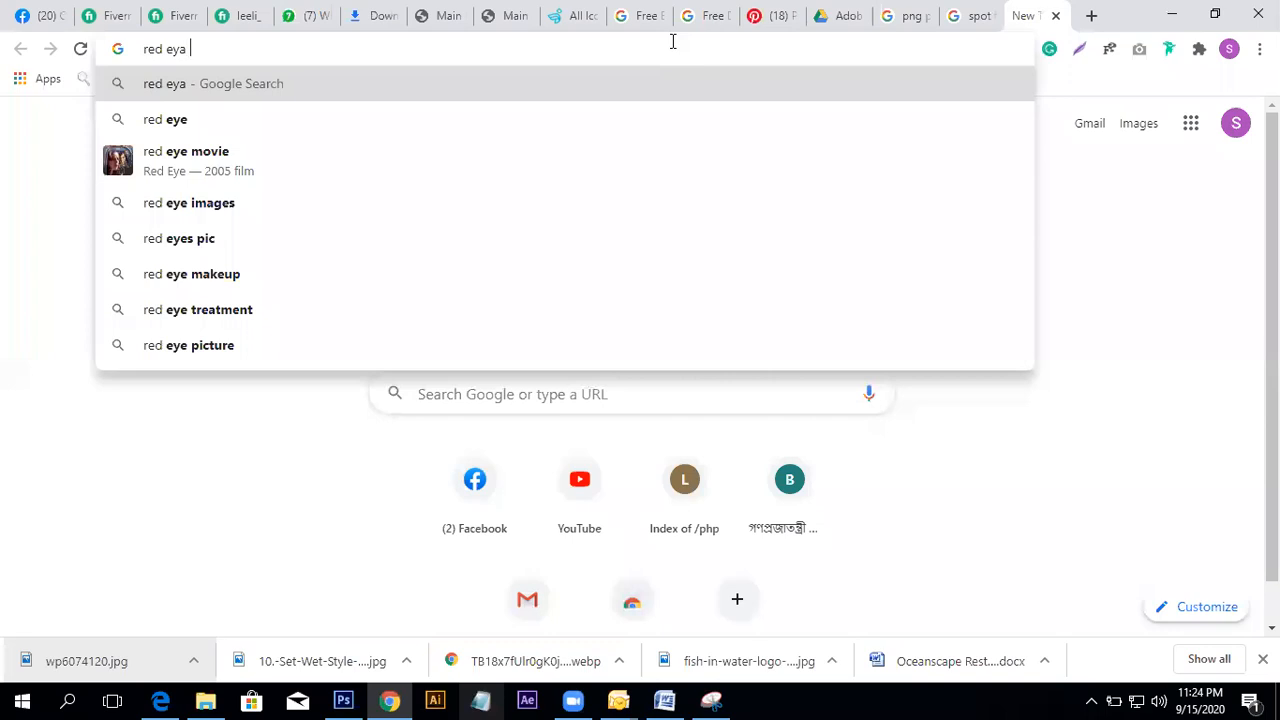
{"action": "type", "text": "e iumag"}
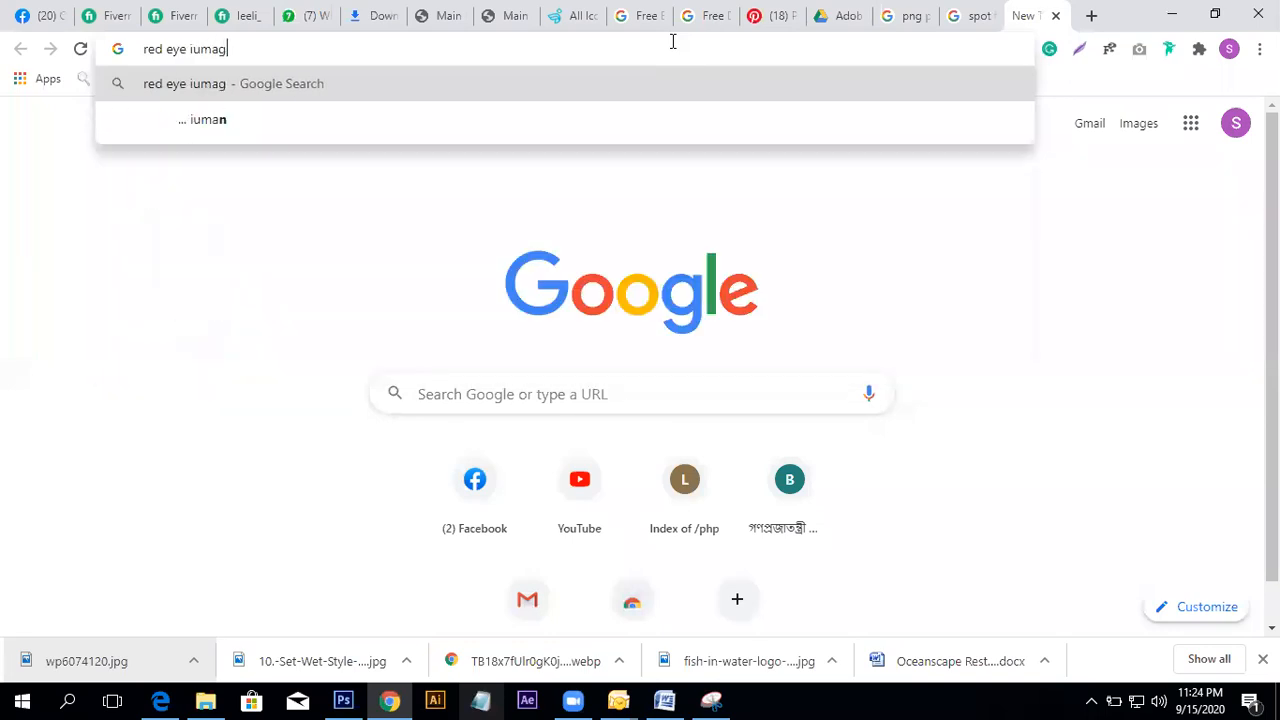
{"action": "key", "text": "BackSpace"}
{"action": "key", "text": "BackSpace"}
{"action": "key", "text": "BackSpace"}
{"action": "key", "text": "BackSpace"}
{"action": "key", "text": "BackSpace"}
{"action": "type", "text": "images"}
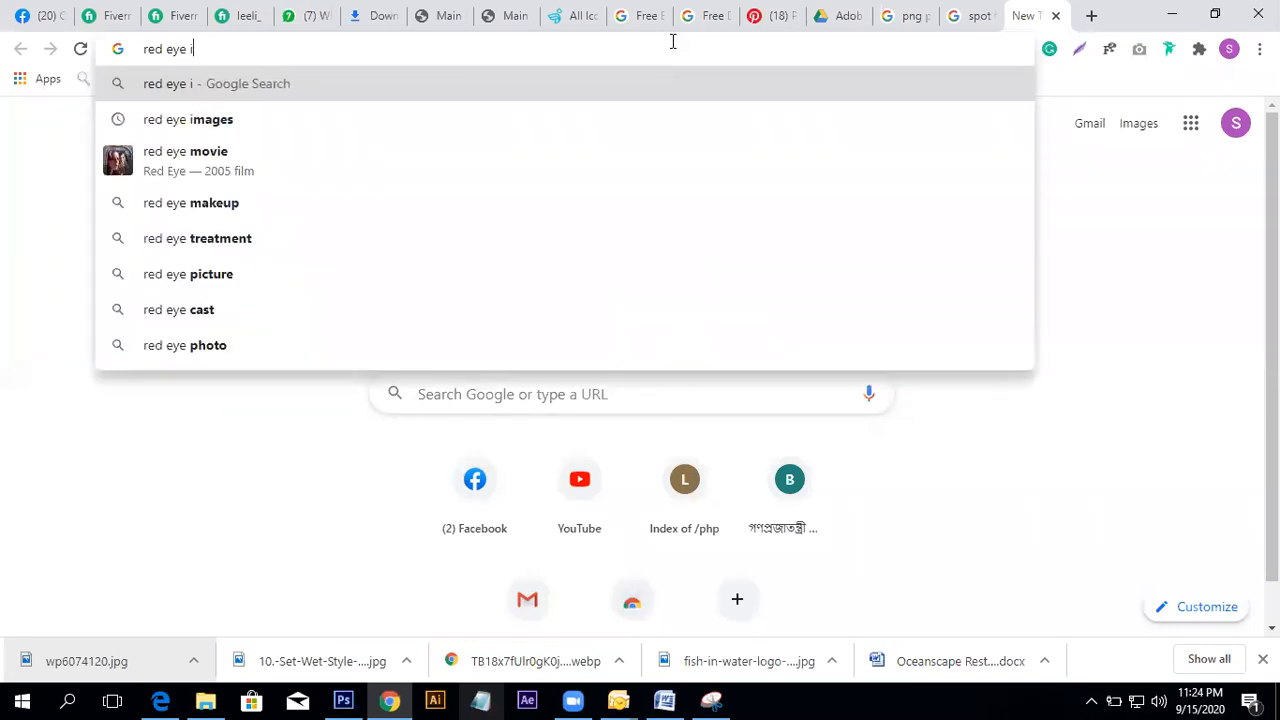
{"action": "key", "text": "Return"}
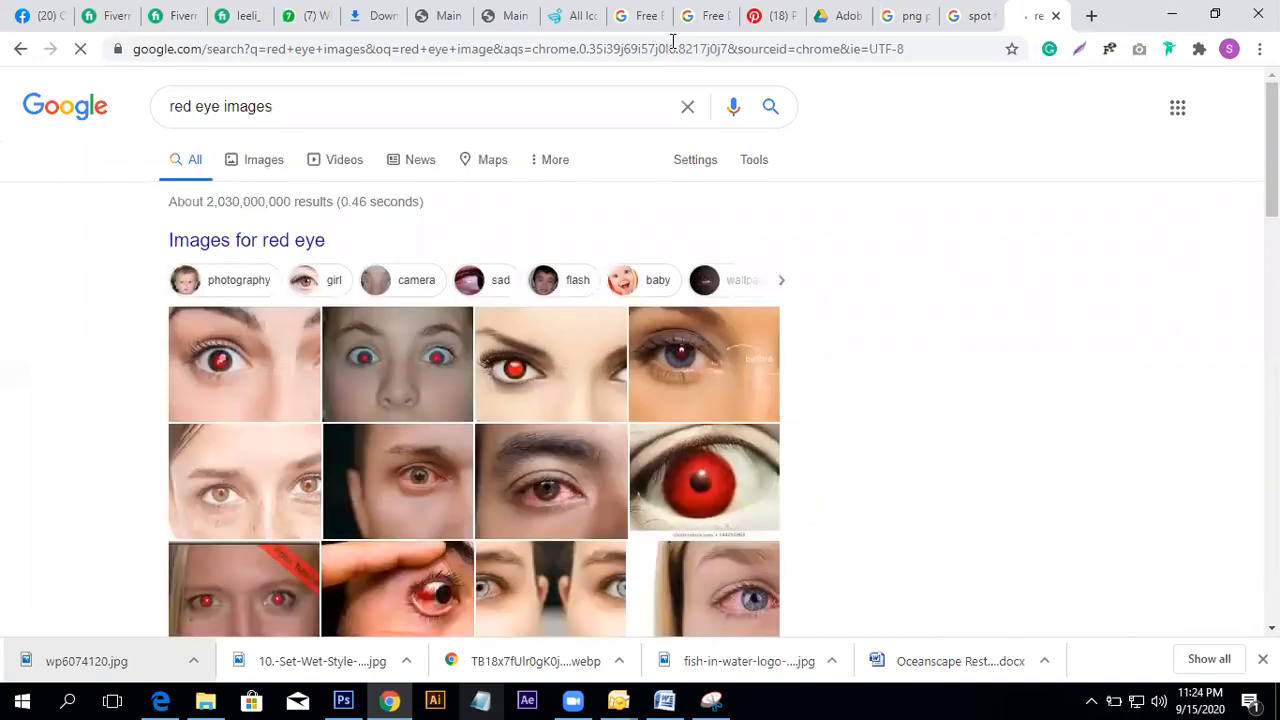
{"action": "left_click", "coordinate": [268, 162]}
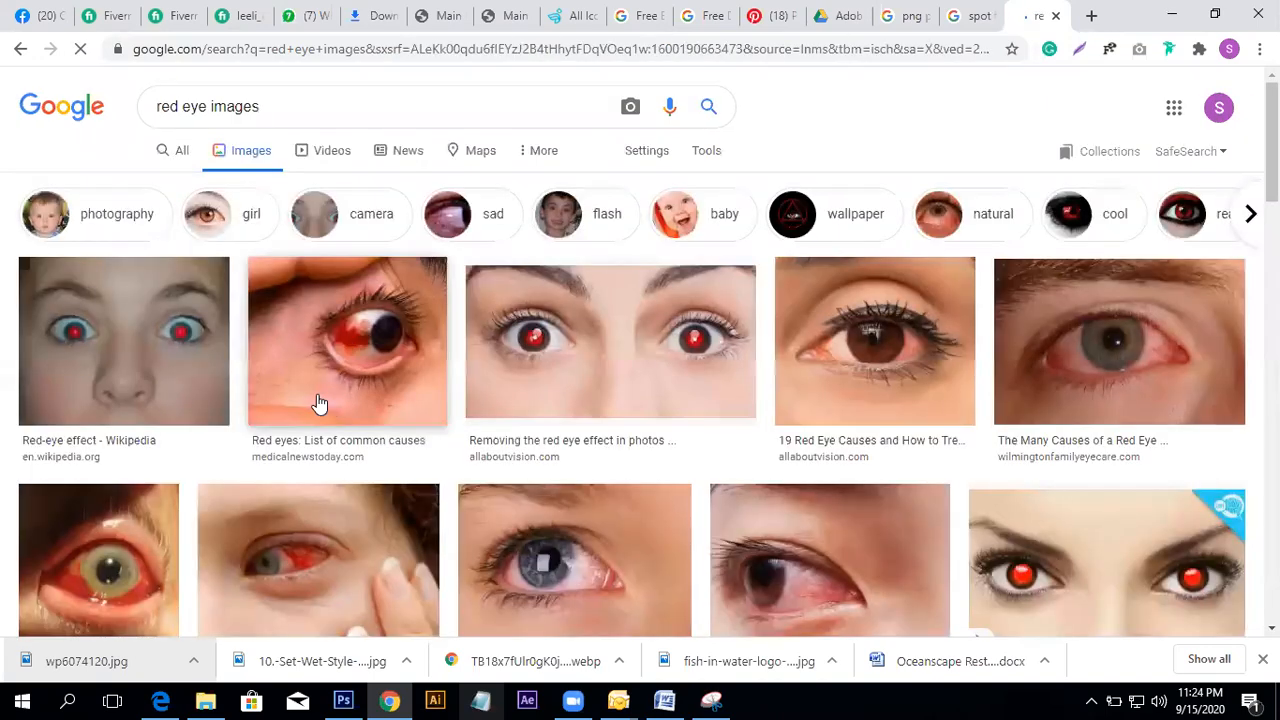
- Copy the All About Vision photo of two red-pupil eyes and paste it into the blank Untitled-3 document in Photoshop
{"action": "left_click", "coordinate": [649, 343]}
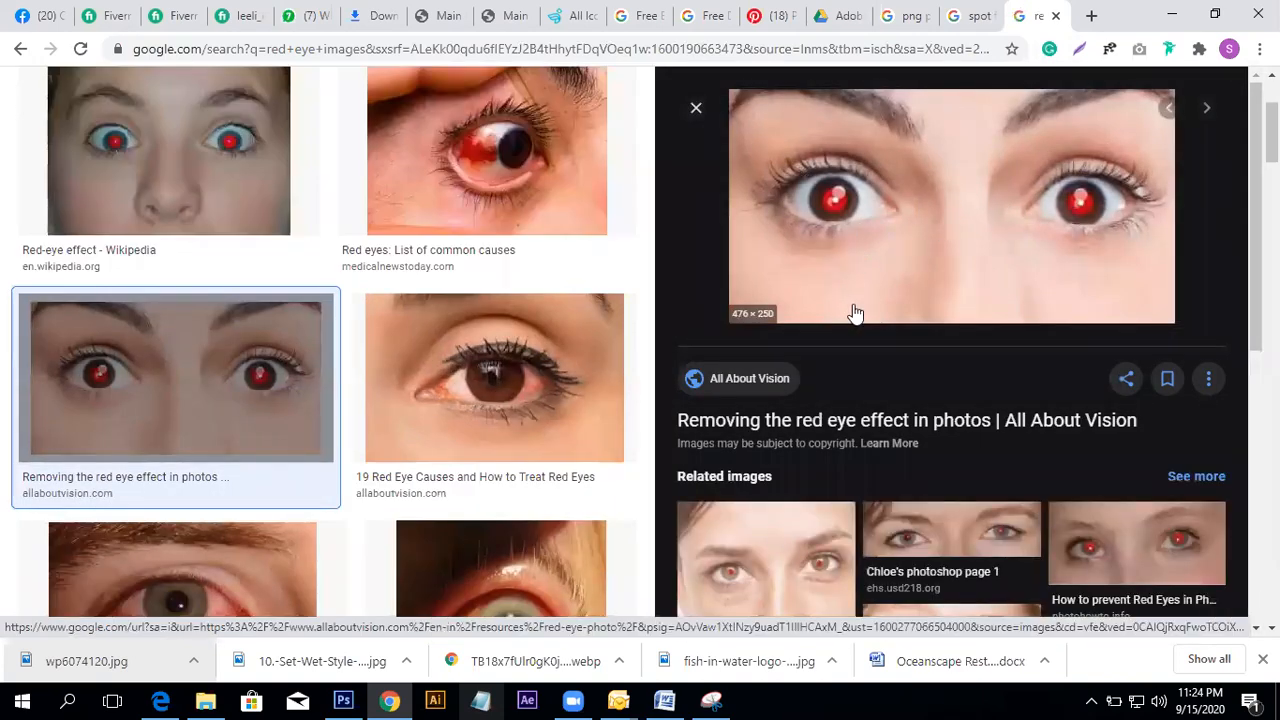
{"action": "scroll", "coordinate": [854, 309], "scroll_direction": "down", "scroll_amount": 2}
{"action": "scroll", "coordinate": [893, 300], "scroll_direction": "up", "scroll_amount": 2}
{"action": "right_click", "coordinate": [881, 222]}
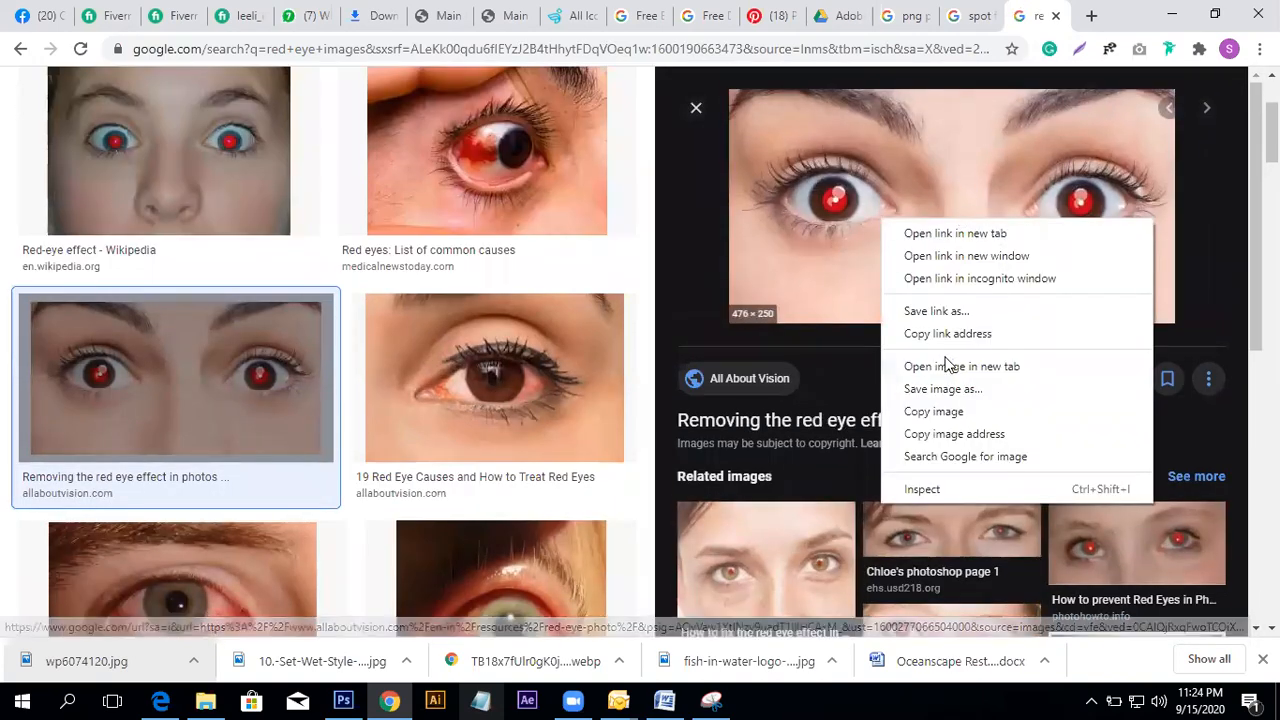
{"action": "left_click", "coordinate": [963, 411]}
{"action": "left_click", "coordinate": [343, 700]}
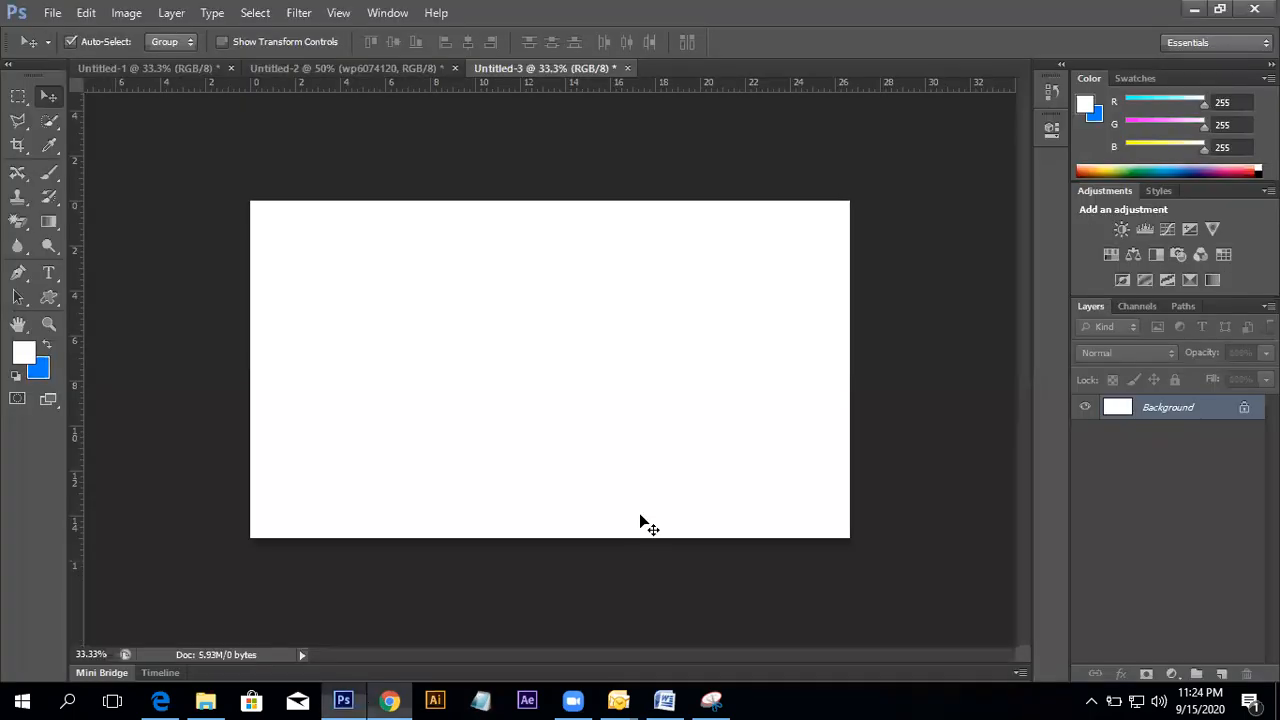
{"action": "key", "text": "ctrl+v"}
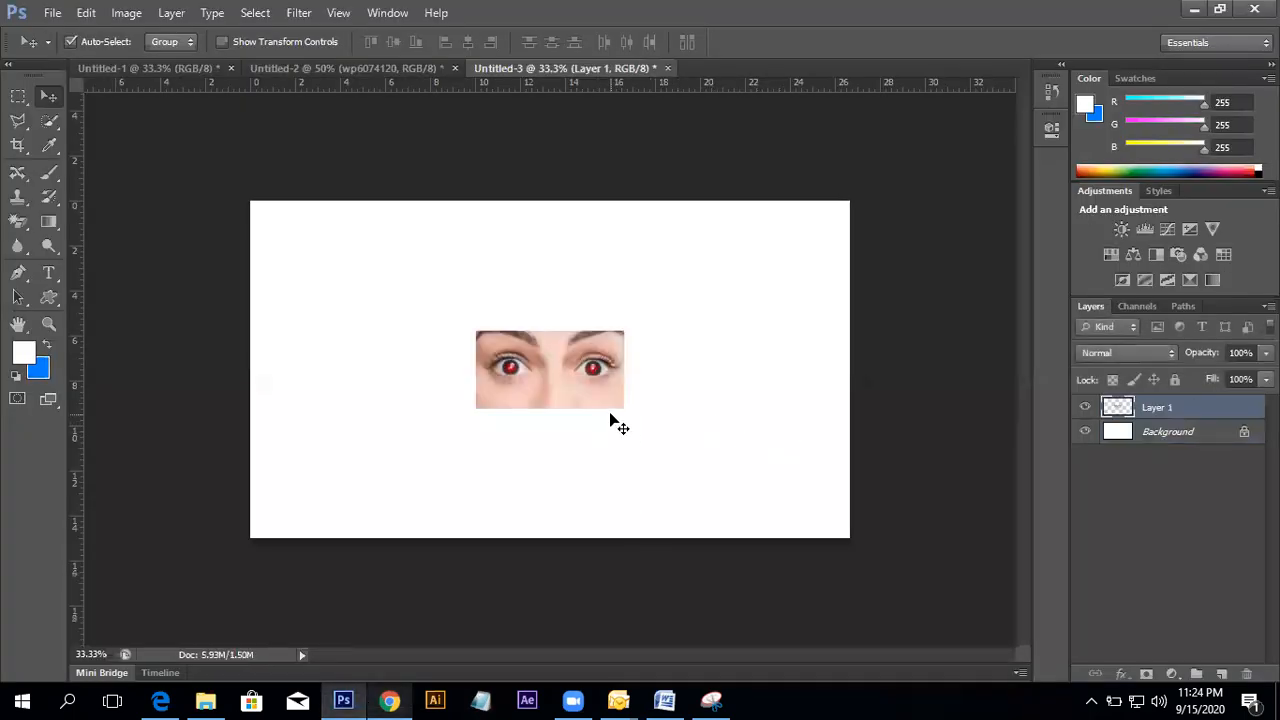
- Scale the pasted red-eye photo proportionally to about 347% so it fills most of the canvas
{"action": "key", "text": "ctrl+t"}
{"action": "left_click_drag", "start_coordinate": [624, 410], "coordinate": [808, 506]}
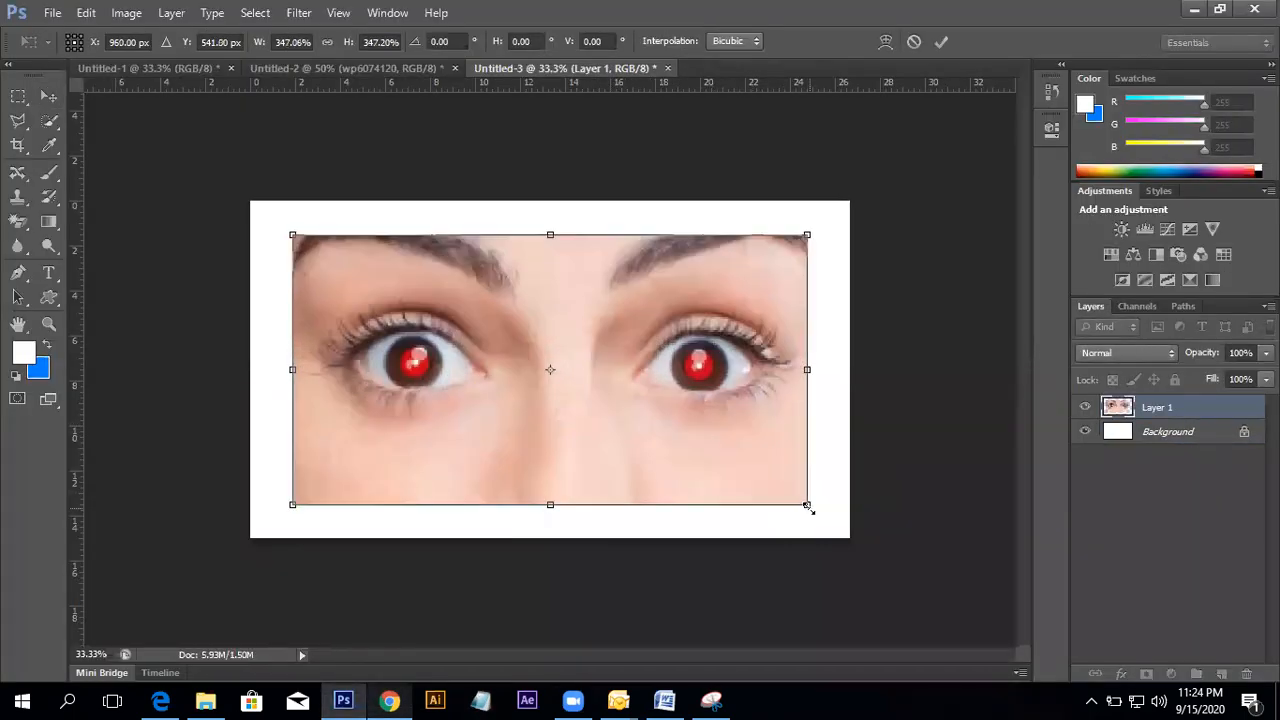
{"action": "key", "text": "Return"}
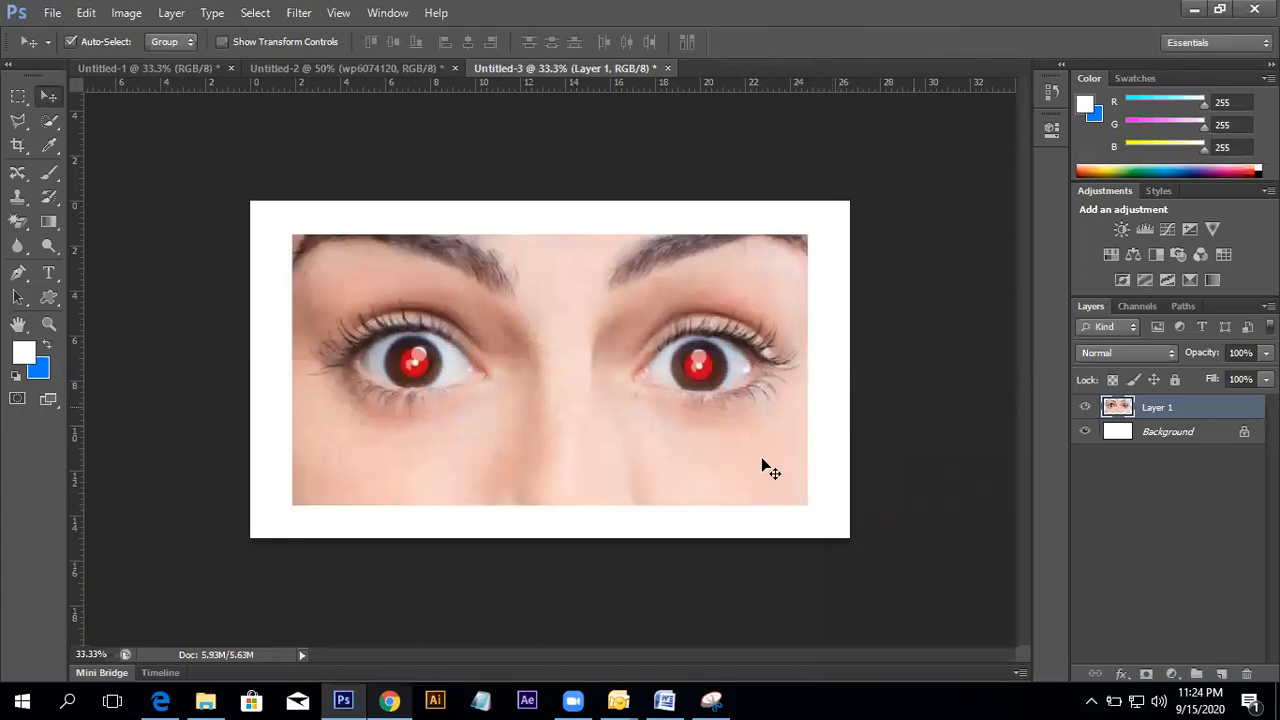
- Remove the red from both pupils with the Red Eye tool at 50% pupil size and 50% darken amount
{"action": "left_click", "coordinate": [28, 178]}
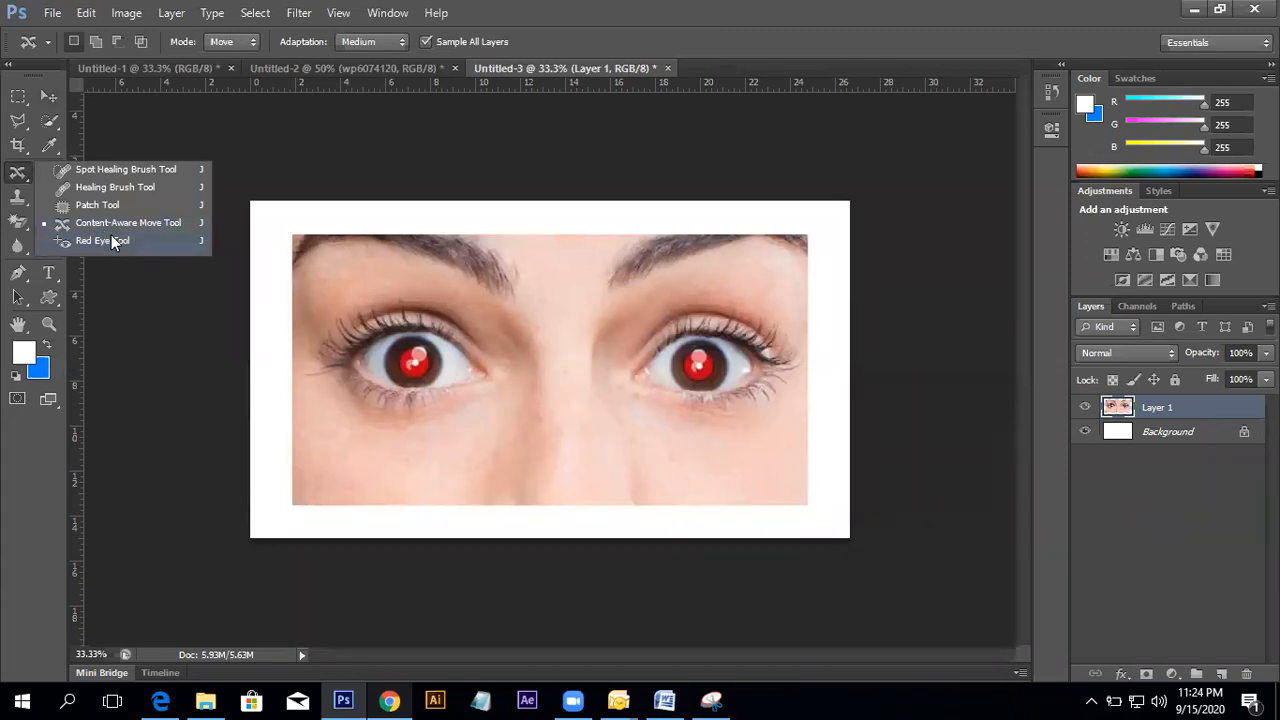
{"action": "left_click", "coordinate": [111, 237]}
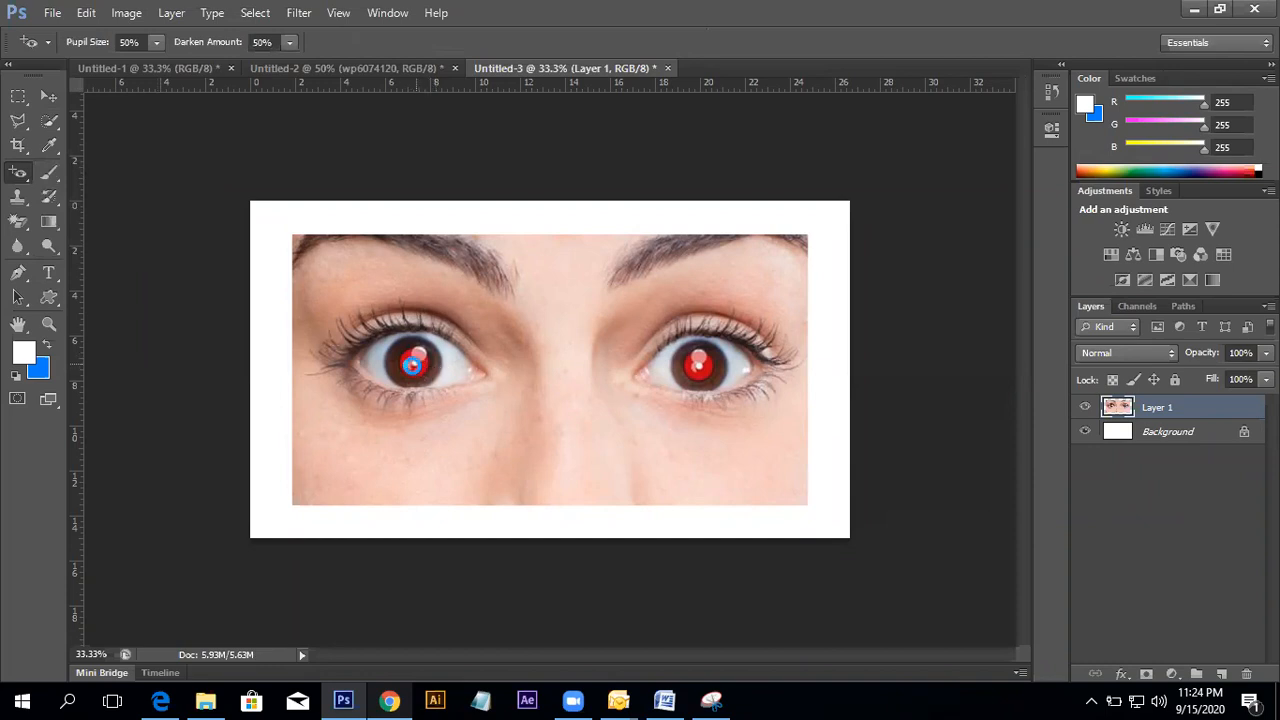
{"action": "left_click", "coordinate": [415, 364]}
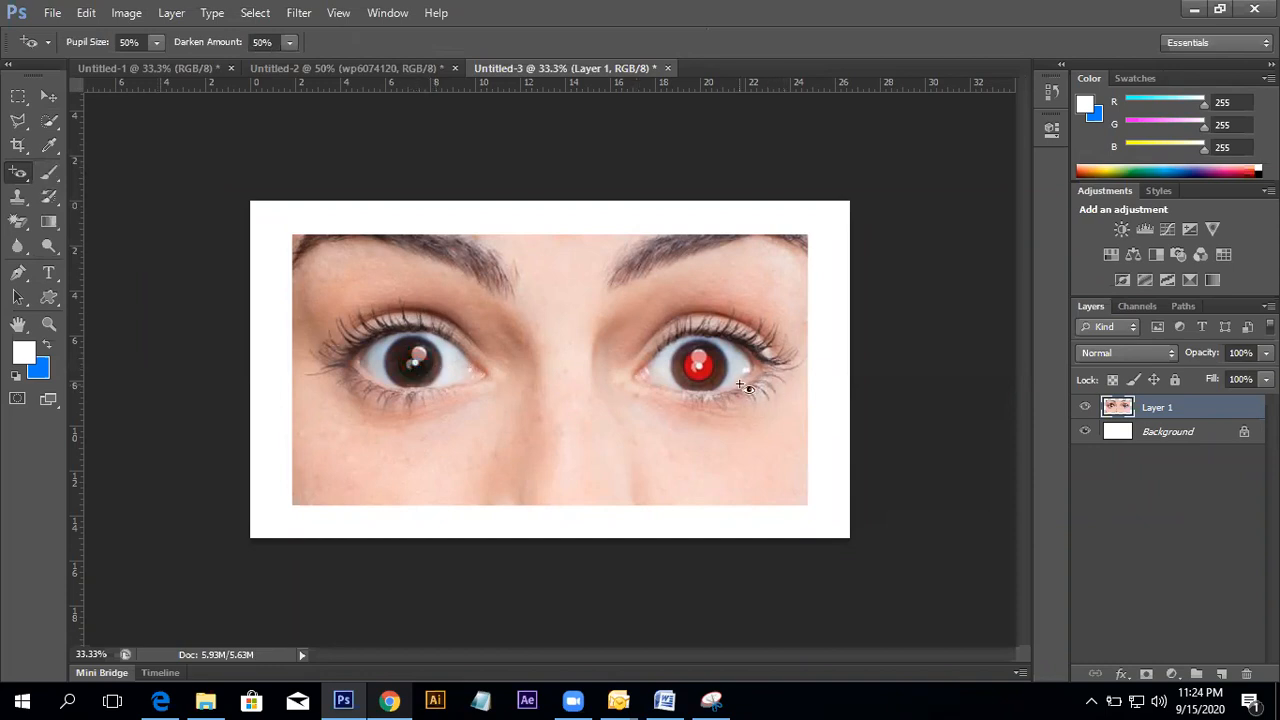
{"action": "left_click", "coordinate": [708, 364]}
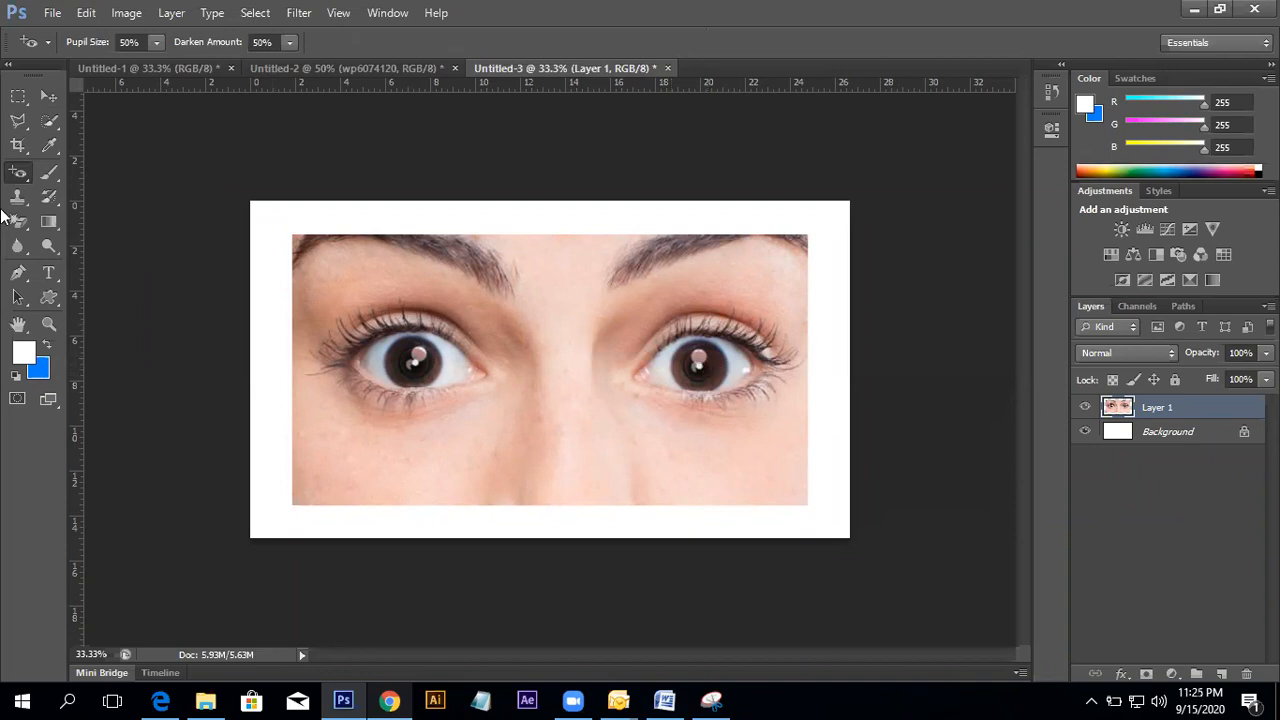
- Delete the eye photo layer from the Untitled-3 document
{"action": "left_click", "coordinate": [48, 96]}
{"action": "key", "text": "Delete"}
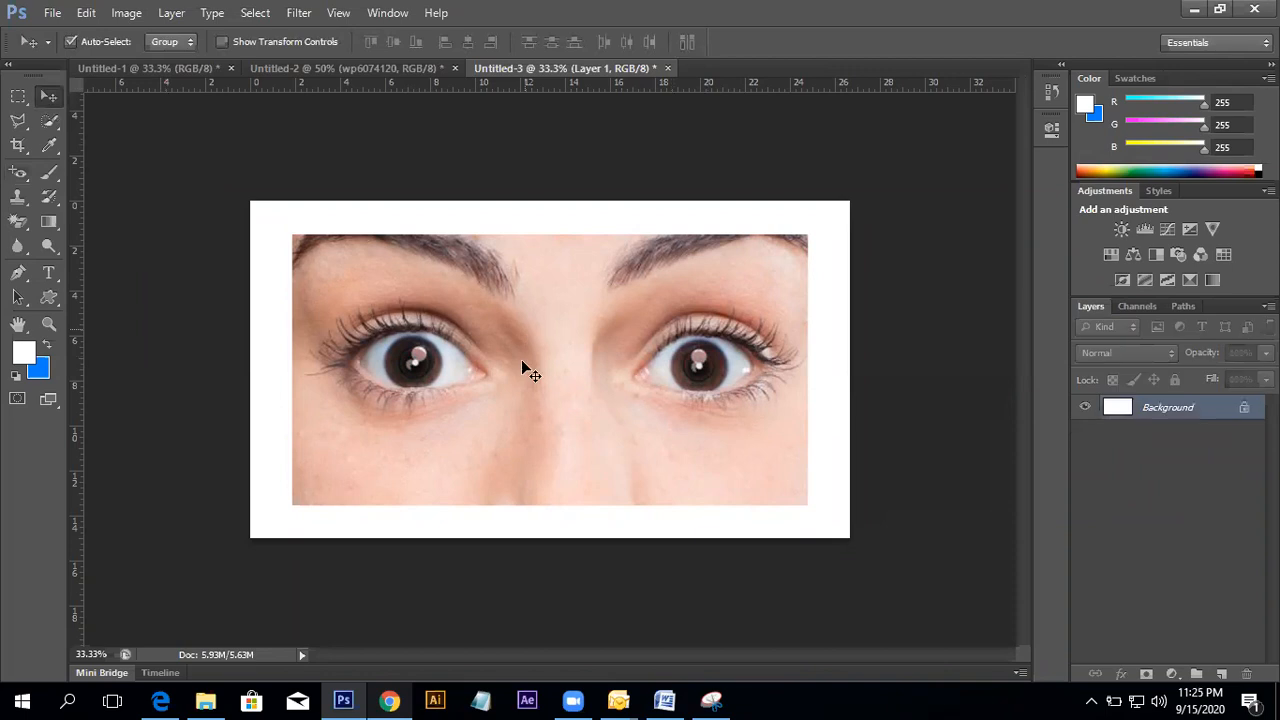
- Switch to Chrome and search Google Images for "yellow teeth" in a new tab
{"action": "left_click", "coordinate": [389, 700]}
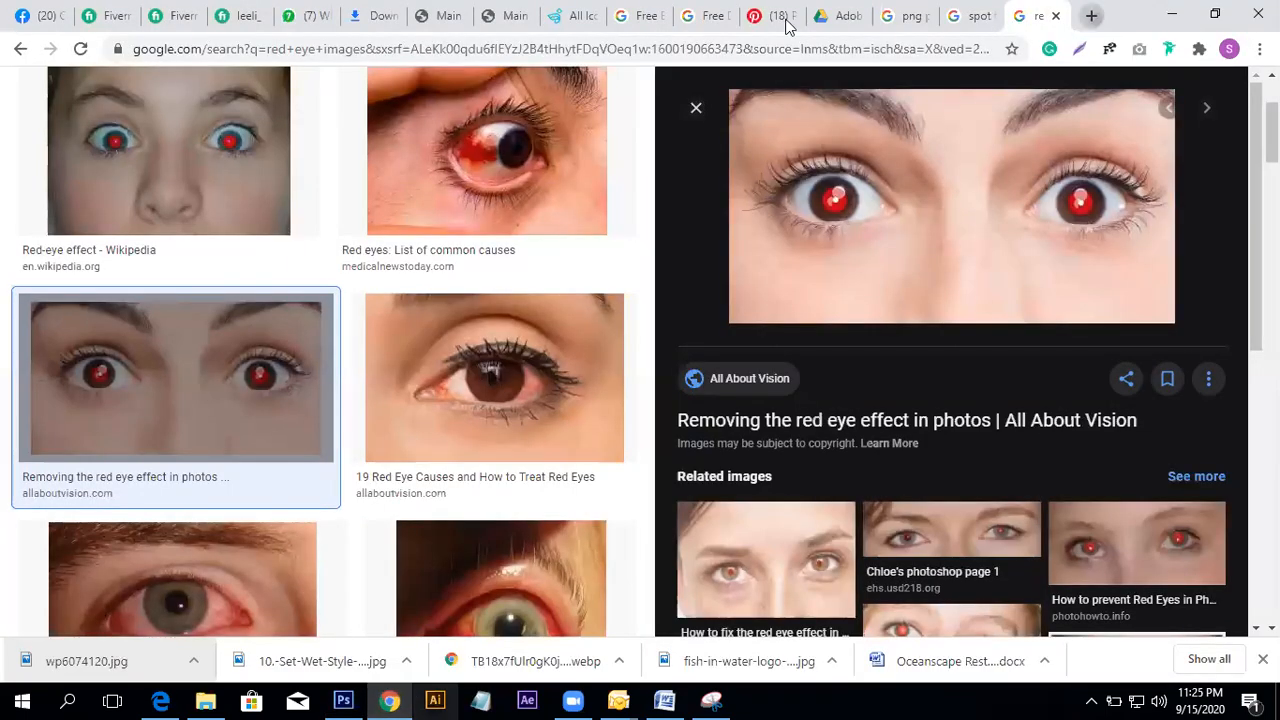
{"action": "left_click", "coordinate": [1091, 15]}
{"action": "left_click", "coordinate": [699, 45]}
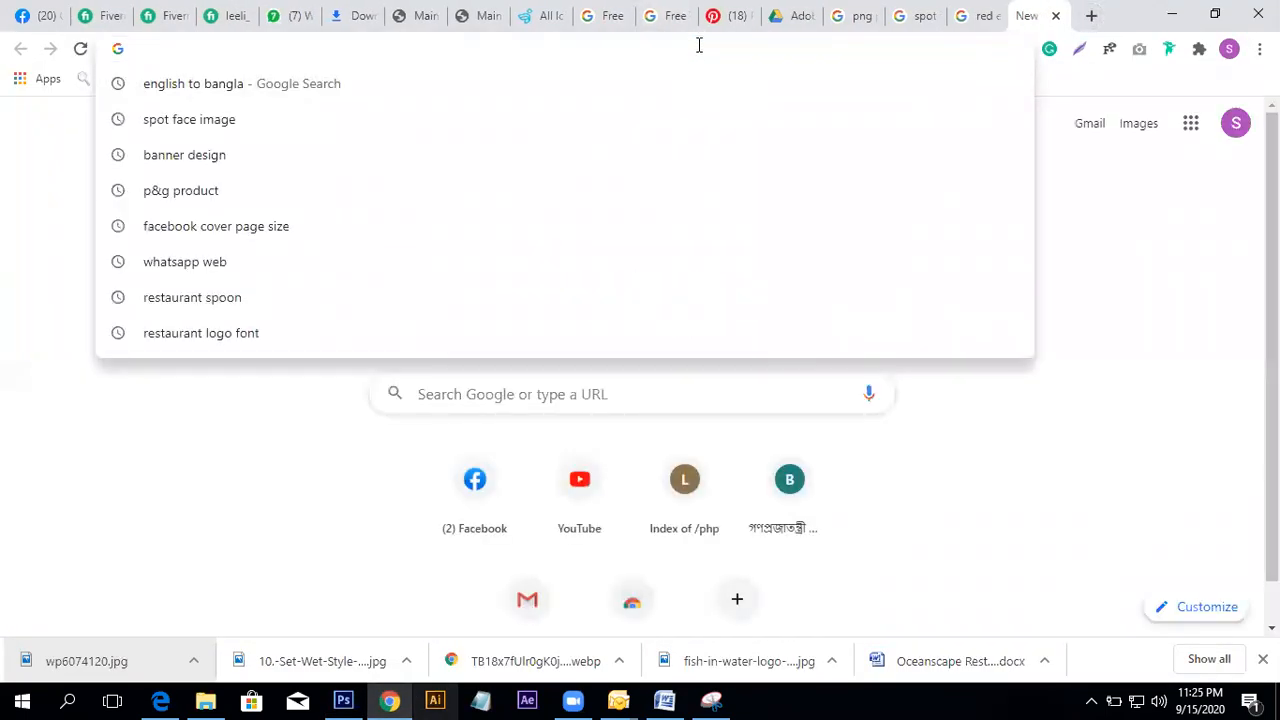
{"action": "type", "text": "yell"}
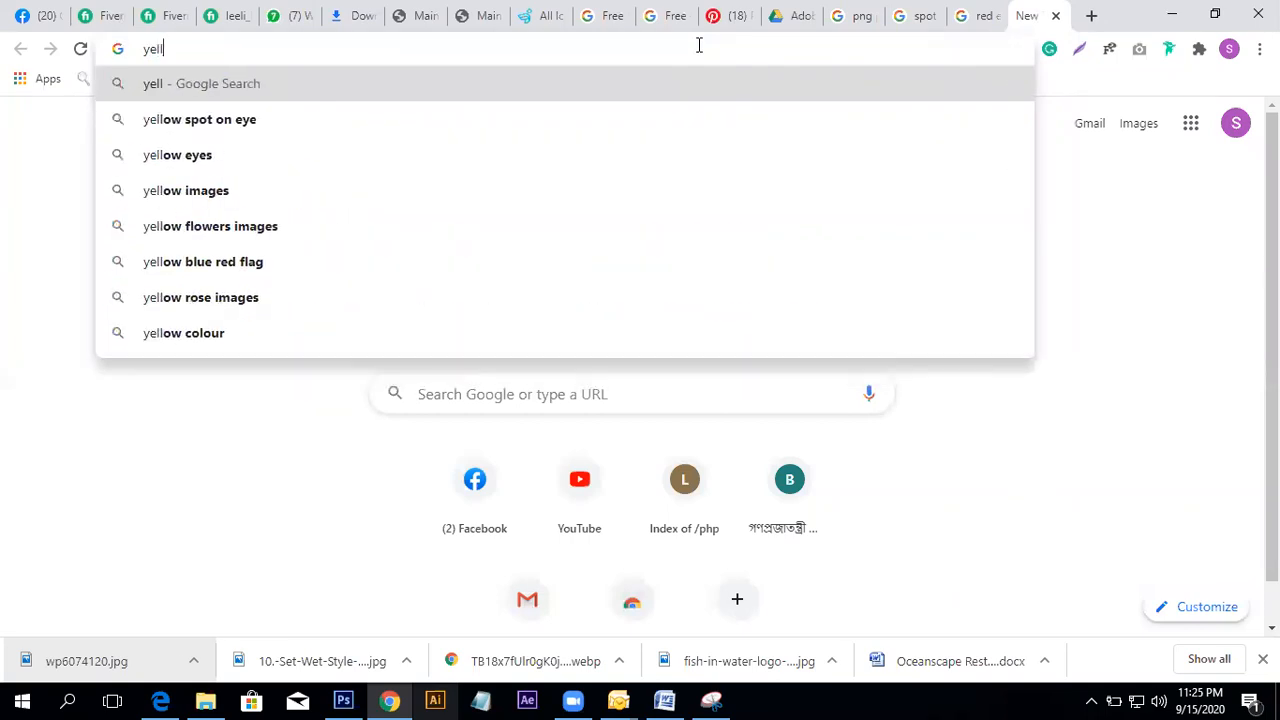
{"action": "type", "text": "ow tee"}
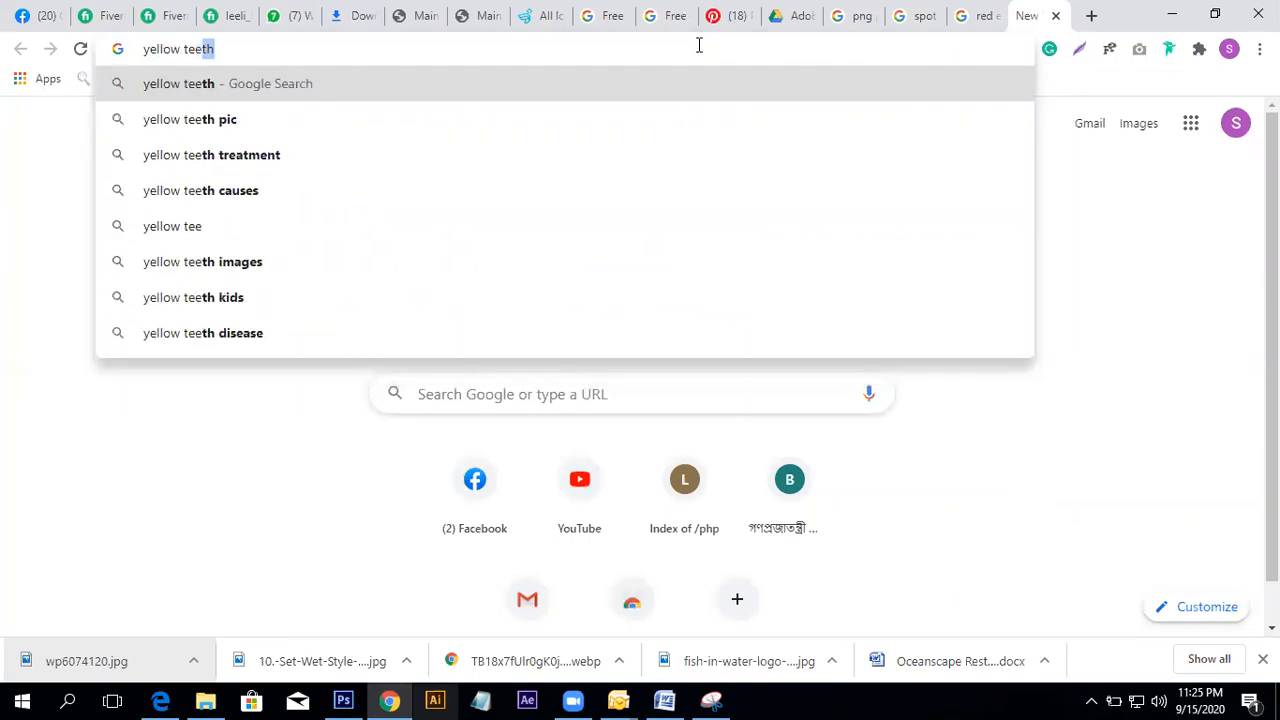
{"action": "key", "text": "Return"}
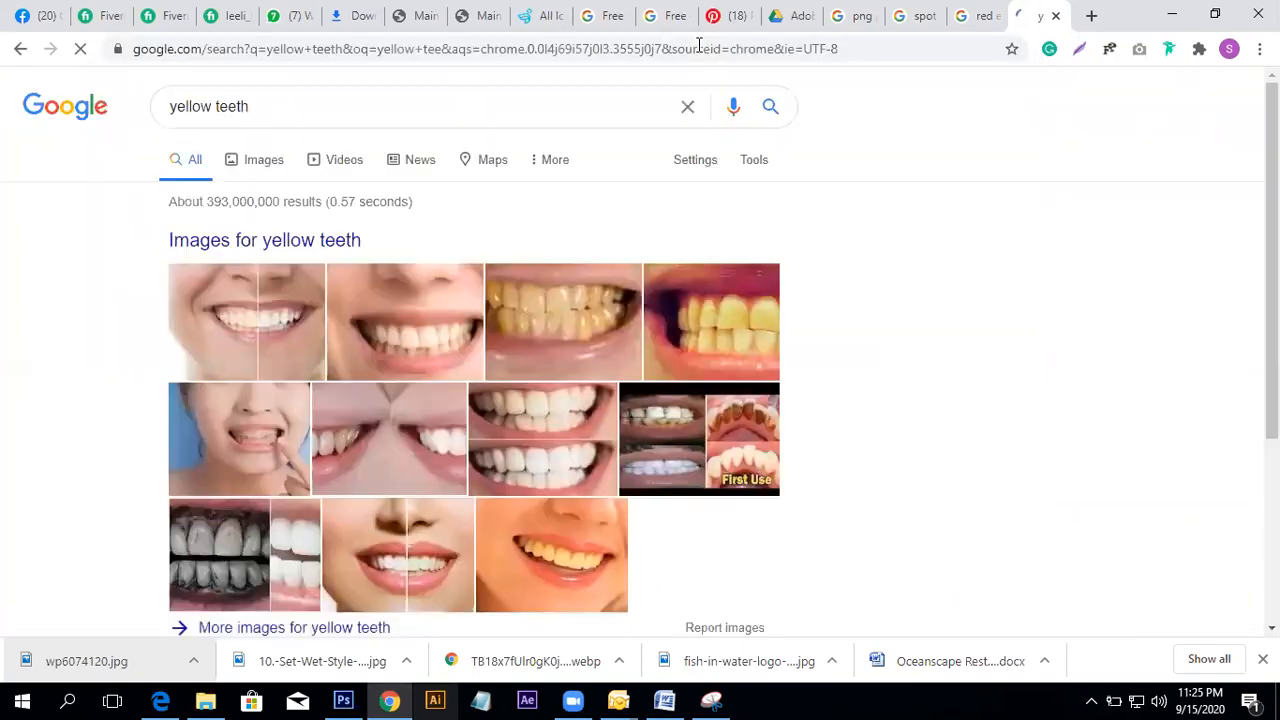
{"action": "left_click", "coordinate": [245, 164]}
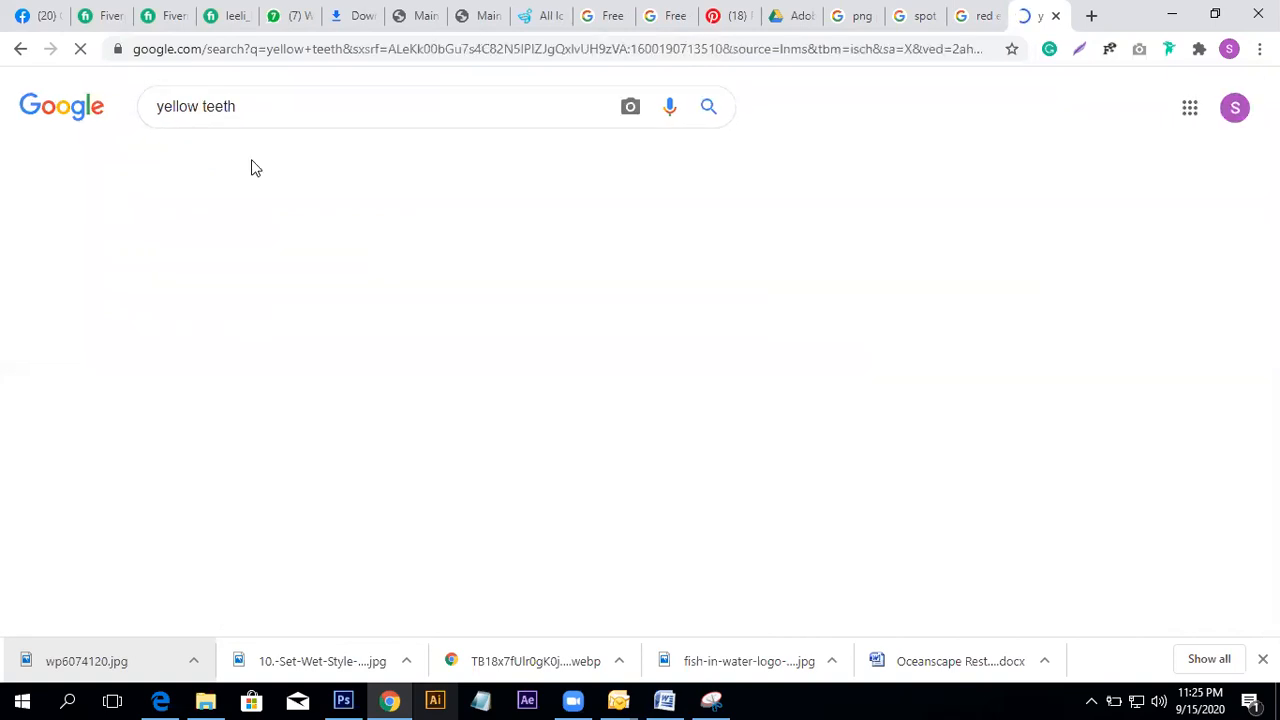
- Copy the Life Like Cosmetic Solutions photo of a yellow-toothed smile and paste it into Untitled-3 in Photoshop
{"action": "scroll", "coordinate": [600, 460], "scroll_direction": "down", "scroll_amount": 2}
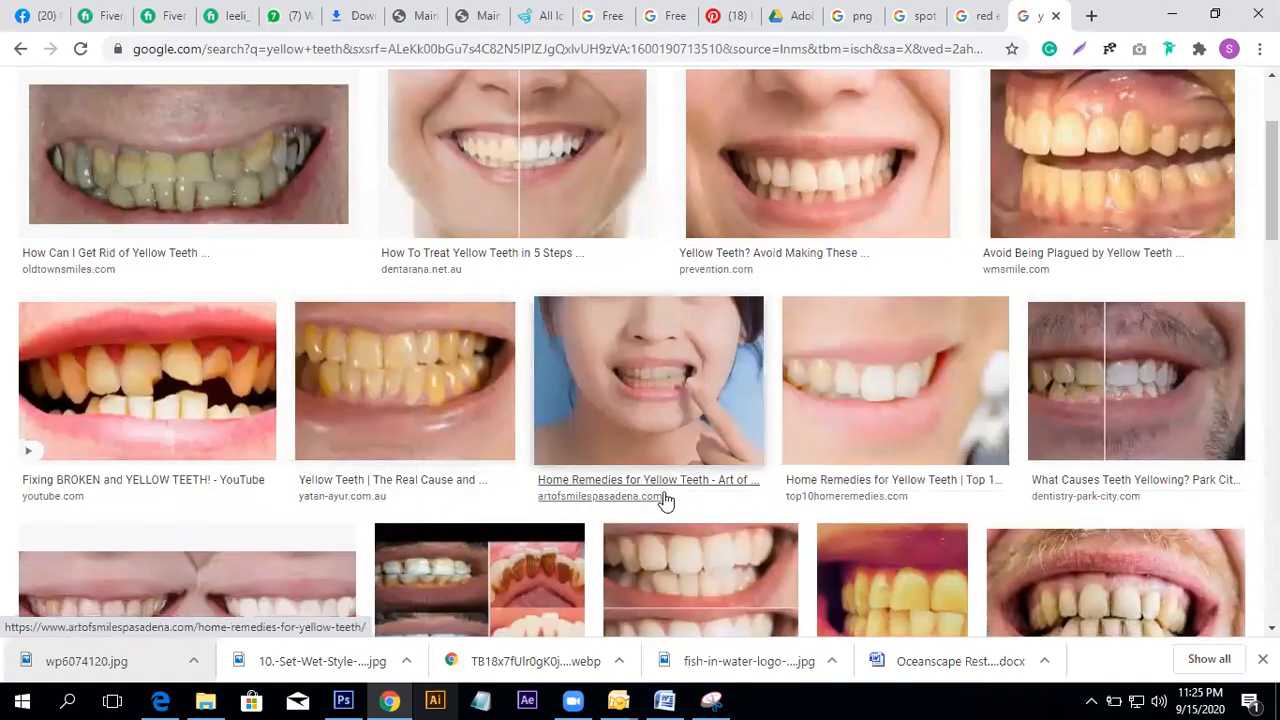
{"action": "scroll", "coordinate": [604, 494], "scroll_direction": "down", "scroll_amount": 1}
{"action": "scroll", "coordinate": [606, 494], "scroll_direction": "up", "scroll_amount": 3}
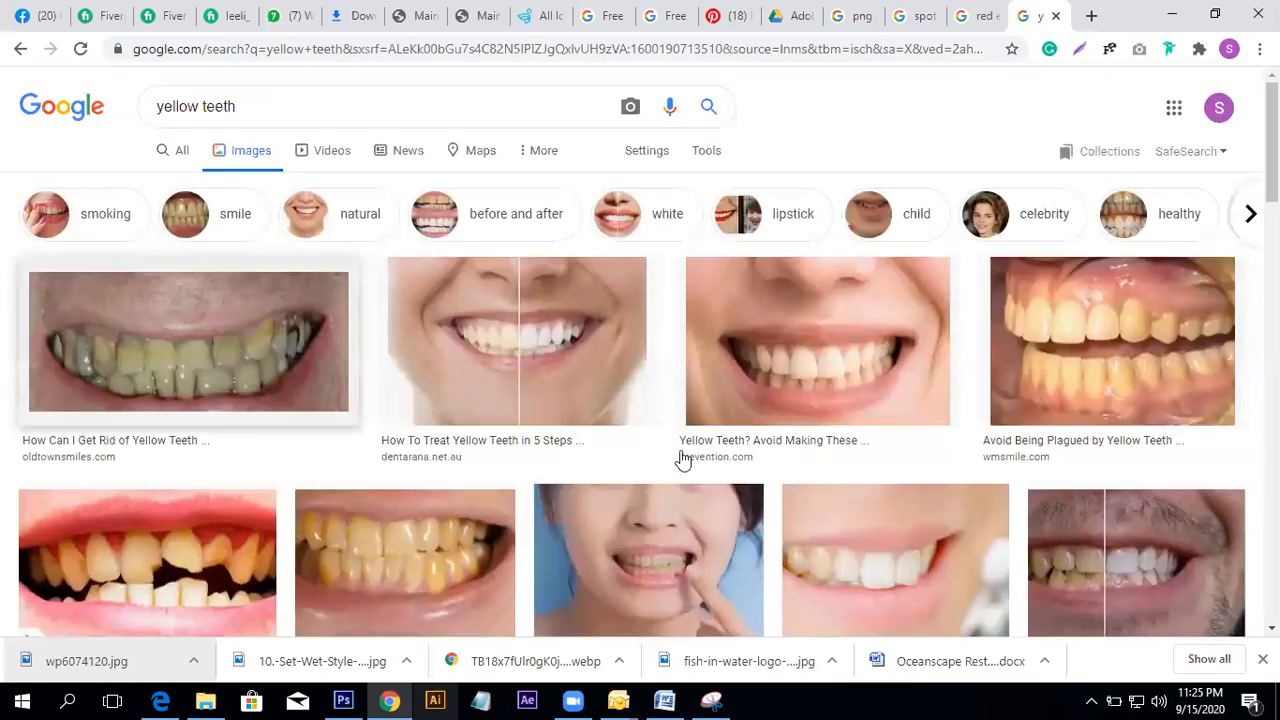
{"action": "scroll", "coordinate": [554, 440], "scroll_direction": "down", "scroll_amount": 7}
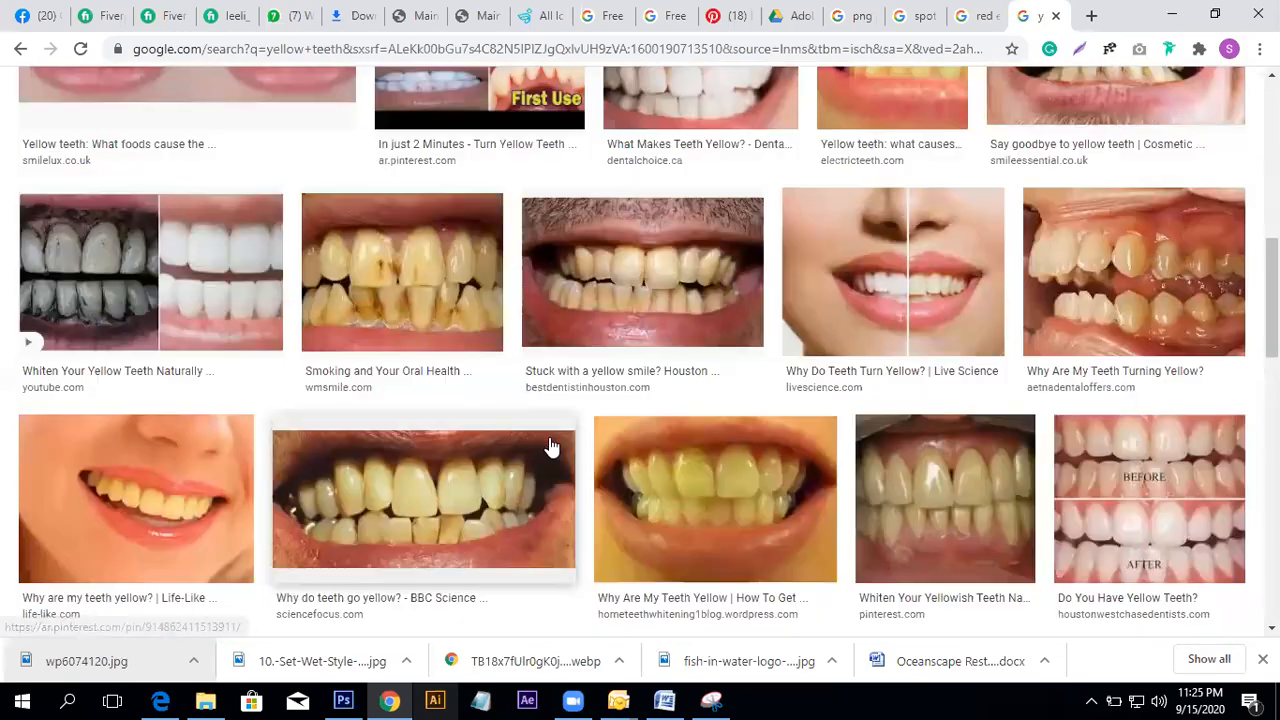
{"action": "scroll", "coordinate": [551, 446], "scroll_direction": "down", "scroll_amount": 2}
{"action": "left_click", "coordinate": [141, 332]}
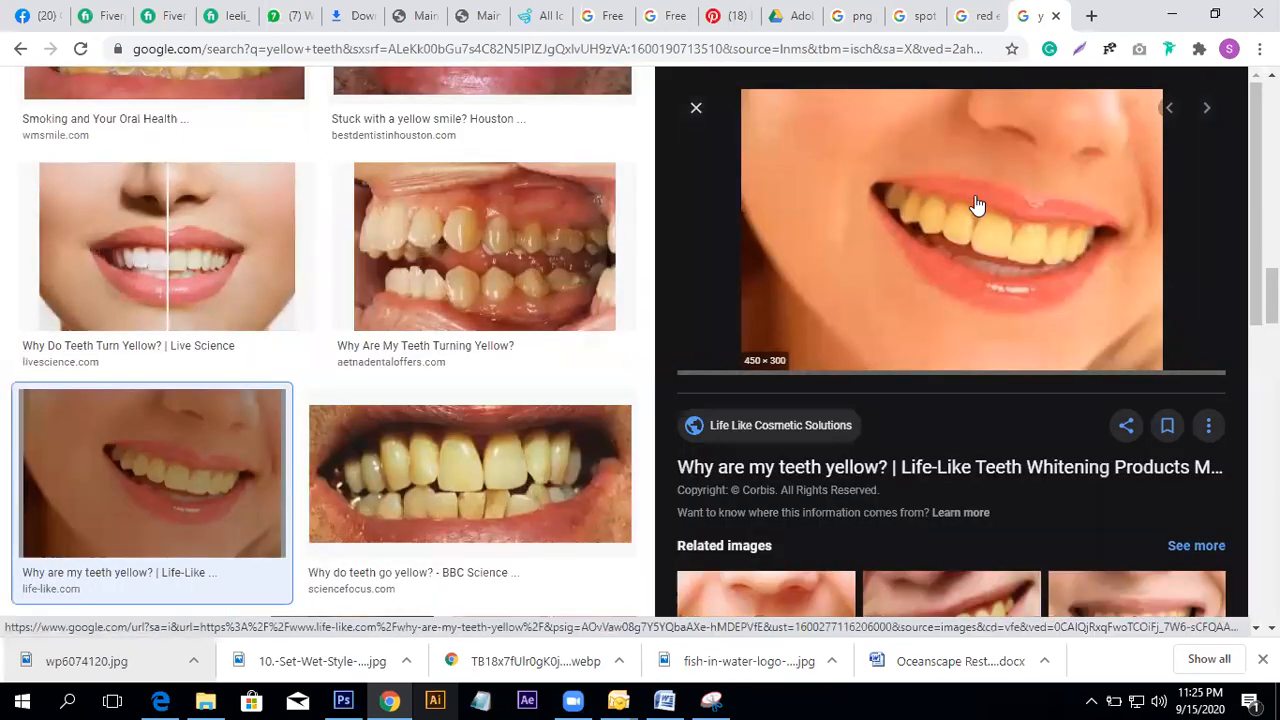
{"action": "right_click", "coordinate": [975, 202]}
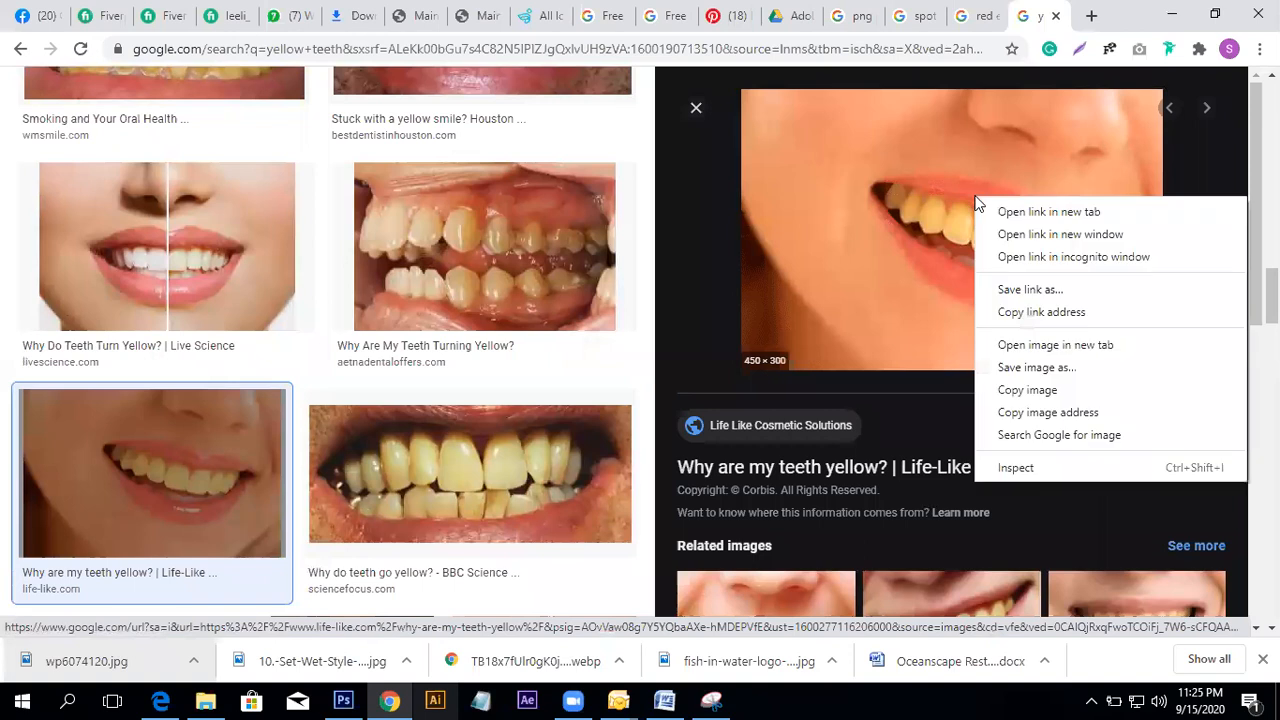
{"action": "left_click", "coordinate": [1027, 390]}
{"action": "left_click", "coordinate": [343, 700]}
{"action": "key", "text": "ctrl+v"}
- Enlarge the pasted smile photo proportionally until it nearly reaches the canvas height
{"action": "key", "text": "ctrl+t"}
{"action": "left_click_drag", "start_coordinate": [617, 424], "coordinate": [766, 514]}
{"action": "key", "text": "Return"}
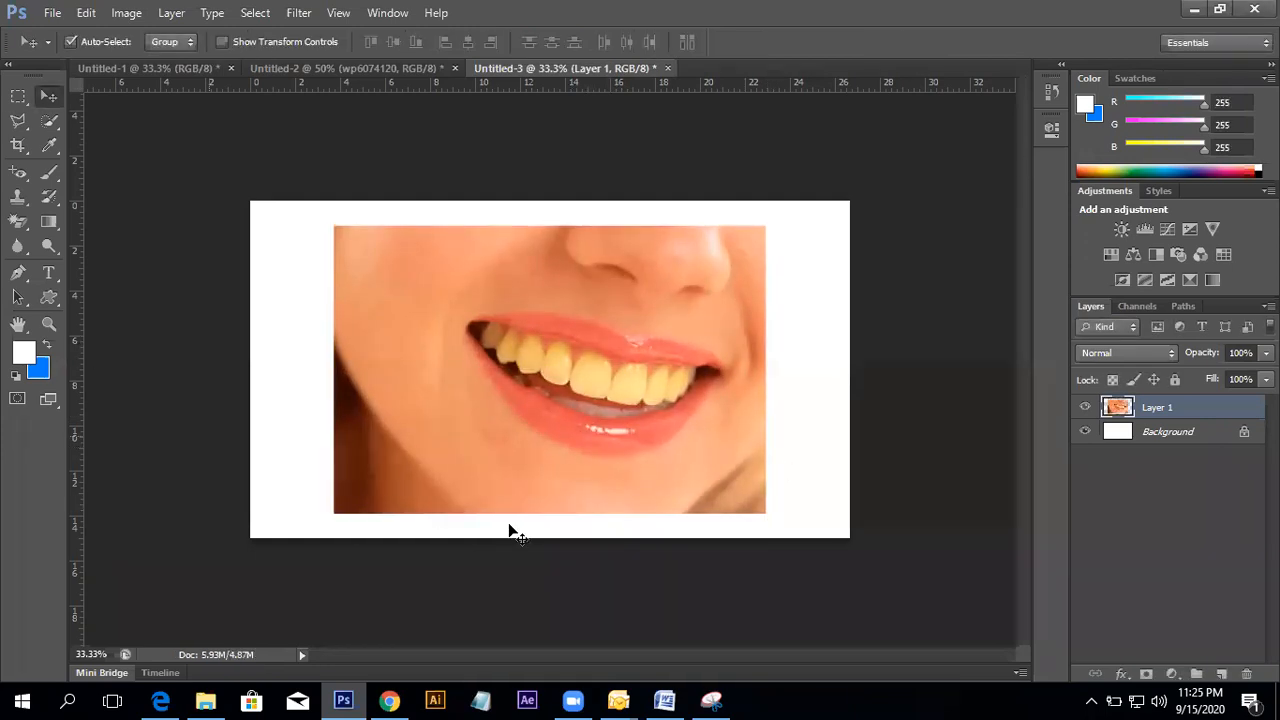
- Whiten the large front tooth and its smaller neighbour with the Dodge tool at 50% exposure on midtones, reducing the brush size to 30
{"action": "left_click", "coordinate": [56, 247]}
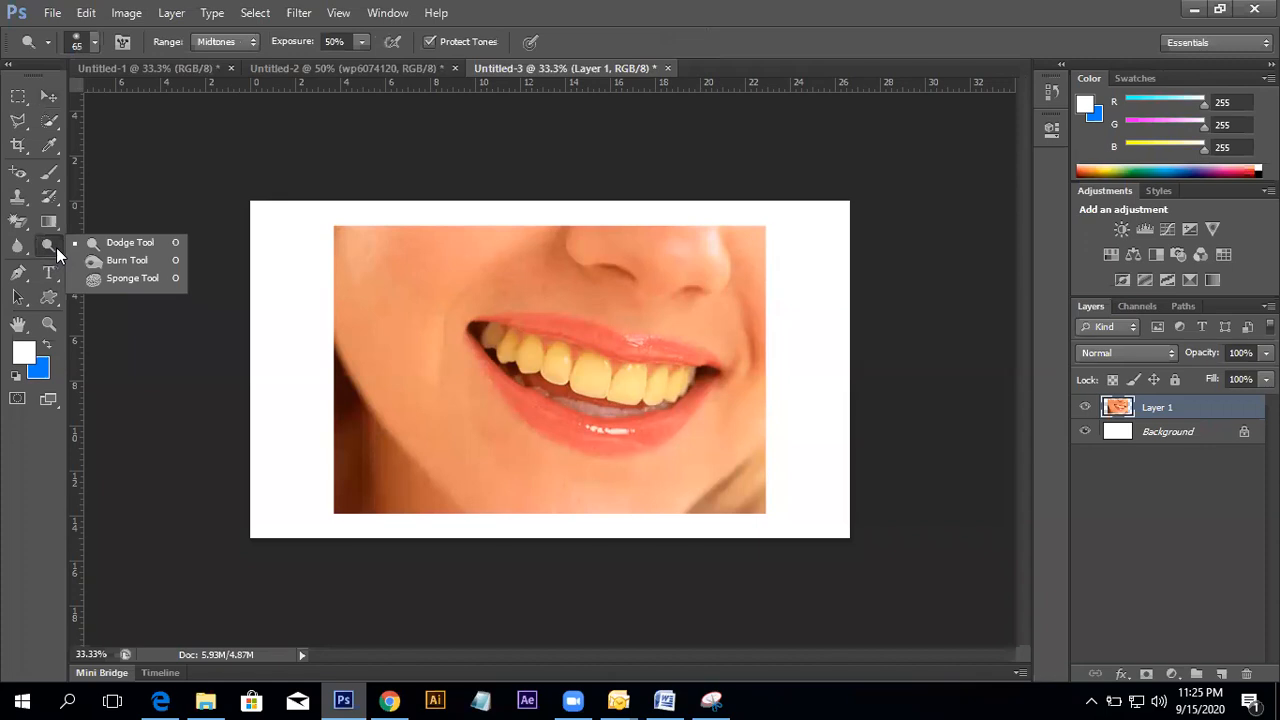
{"action": "left_click", "coordinate": [143, 242]}
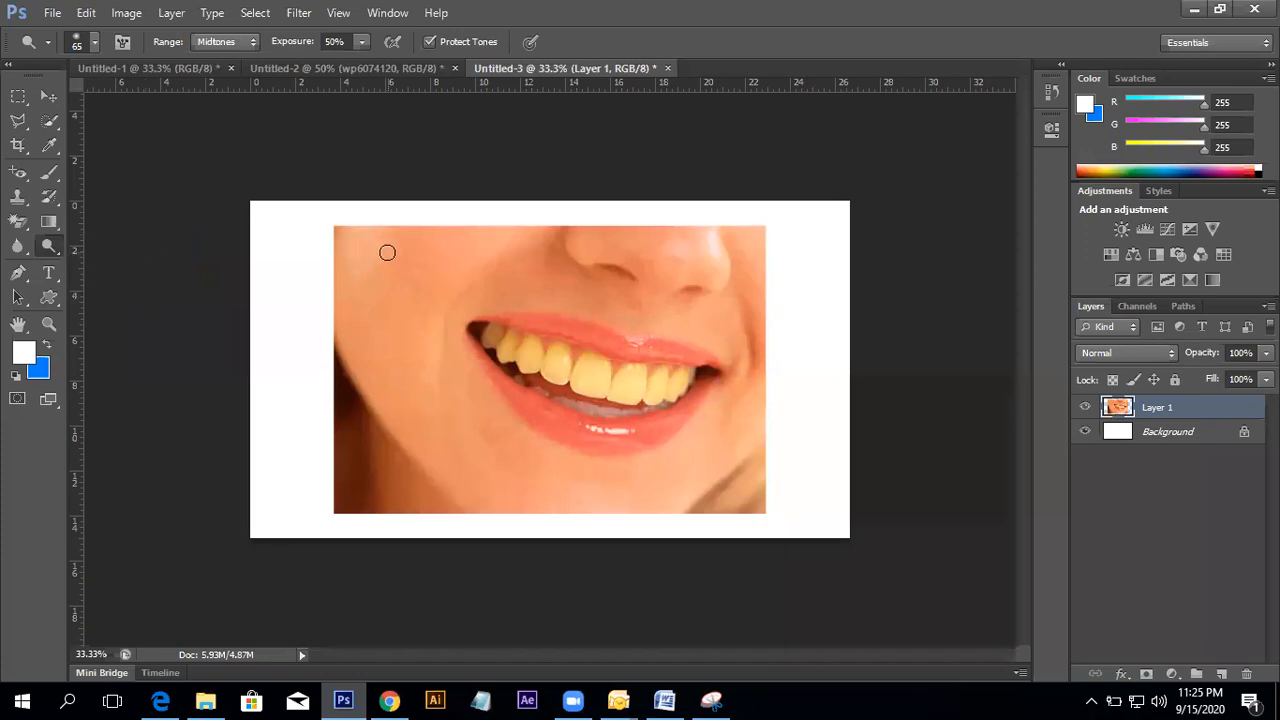
{"action": "left_click", "coordinate": [582, 369], "text": "ctrl"}
{"action": "left_click", "coordinate": [597, 372], "text": "ctrl"}
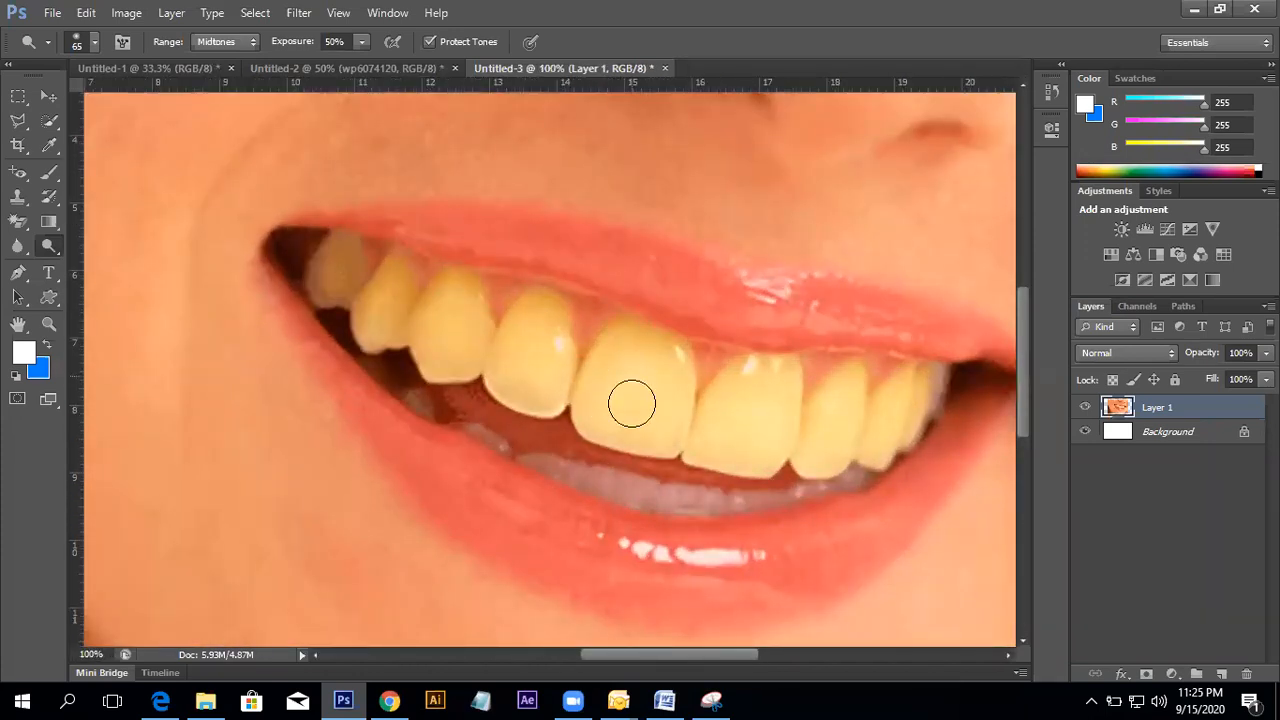
{"action": "mouse_move", "coordinate": [677, 405]}
{"action": "left_mouse_down"}
{"action": "mouse_move", "coordinate": [608, 361]}
{"action": "mouse_move", "coordinate": [686, 388]}
{"action": "mouse_move", "coordinate": [658, 364]}
{"action": "mouse_move", "coordinate": [585, 434]}
{"action": "mouse_move", "coordinate": [610, 423]}
{"action": "mouse_move", "coordinate": [652, 437]}
{"action": "mouse_move", "coordinate": [599, 337]}
{"action": "mouse_move", "coordinate": [673, 360]}
{"action": "mouse_move", "coordinate": [624, 327]}
{"action": "mouse_move", "coordinate": [680, 358]}
{"action": "mouse_move", "coordinate": [665, 337]}
{"action": "mouse_move", "coordinate": [594, 340]}
{"action": "mouse_move", "coordinate": [609, 326]}
{"action": "mouse_move", "coordinate": [573, 374]}
{"action": "mouse_move", "coordinate": [569, 411]}
{"action": "mouse_move", "coordinate": [637, 325]}
{"action": "mouse_move", "coordinate": [682, 358]}
{"action": "left_mouse_up"}
{"action": "key", "text": "bracketleft"}
{"action": "key", "text": "bracketleft"}
{"action": "key", "text": "bracketleft"}
{"action": "key", "text": "bracketleft"}
{"action": "mouse_move", "coordinate": [586, 388]}
{"action": "left_mouse_down"}
{"action": "mouse_move", "coordinate": [508, 332]}
{"action": "mouse_move", "coordinate": [523, 384]}
{"action": "mouse_move", "coordinate": [547, 364]}
{"action": "mouse_move", "coordinate": [554, 332]}
{"action": "mouse_move", "coordinate": [554, 386]}
{"action": "mouse_move", "coordinate": [574, 392]}
{"action": "mouse_move", "coordinate": [547, 410]}
{"action": "mouse_move", "coordinate": [530, 388]}
{"action": "mouse_move", "coordinate": [551, 394]}
{"action": "mouse_move", "coordinate": [521, 409]}
{"action": "mouse_move", "coordinate": [502, 373]}
{"action": "mouse_move", "coordinate": [527, 400]}
{"action": "mouse_move", "coordinate": [540, 386]}
{"action": "mouse_move", "coordinate": [544, 397]}
{"action": "mouse_move", "coordinate": [536, 339]}
{"action": "mouse_move", "coordinate": [556, 323]}
{"action": "mouse_move", "coordinate": [536, 304]}
{"action": "mouse_move", "coordinate": [506, 340]}
{"action": "mouse_move", "coordinate": [536, 314]}
{"action": "mouse_move", "coordinate": [523, 353]}
{"action": "mouse_move", "coordinate": [516, 336]}
{"action": "mouse_move", "coordinate": [497, 344]}
{"action": "mouse_move", "coordinate": [484, 364]}
{"action": "mouse_move", "coordinate": [527, 323]}
{"action": "mouse_move", "coordinate": [560, 344]}
{"action": "mouse_move", "coordinate": [574, 381]}
{"action": "mouse_move", "coordinate": [551, 317]}
{"action": "mouse_move", "coordinate": [571, 344]}
{"action": "mouse_move", "coordinate": [562, 364]}
{"action": "mouse_move", "coordinate": [545, 319]}
{"action": "mouse_move", "coordinate": [472, 319]}
{"action": "mouse_move", "coordinate": [551, 298]}
{"action": "mouse_move", "coordinate": [560, 308]}
{"action": "mouse_move", "coordinate": [537, 289]}
{"action": "mouse_move", "coordinate": [512, 321]}
{"action": "mouse_move", "coordinate": [538, 286]}
{"action": "mouse_move", "coordinate": [562, 328]}
{"action": "left_mouse_up"}
{"action": "mouse_move", "coordinate": [569, 403]}
{"action": "left_mouse_down"}
{"action": "mouse_move", "coordinate": [569, 336]}
{"action": "mouse_move", "coordinate": [576, 370]}
{"action": "mouse_move", "coordinate": [504, 342]}
{"action": "left_mouse_up"}
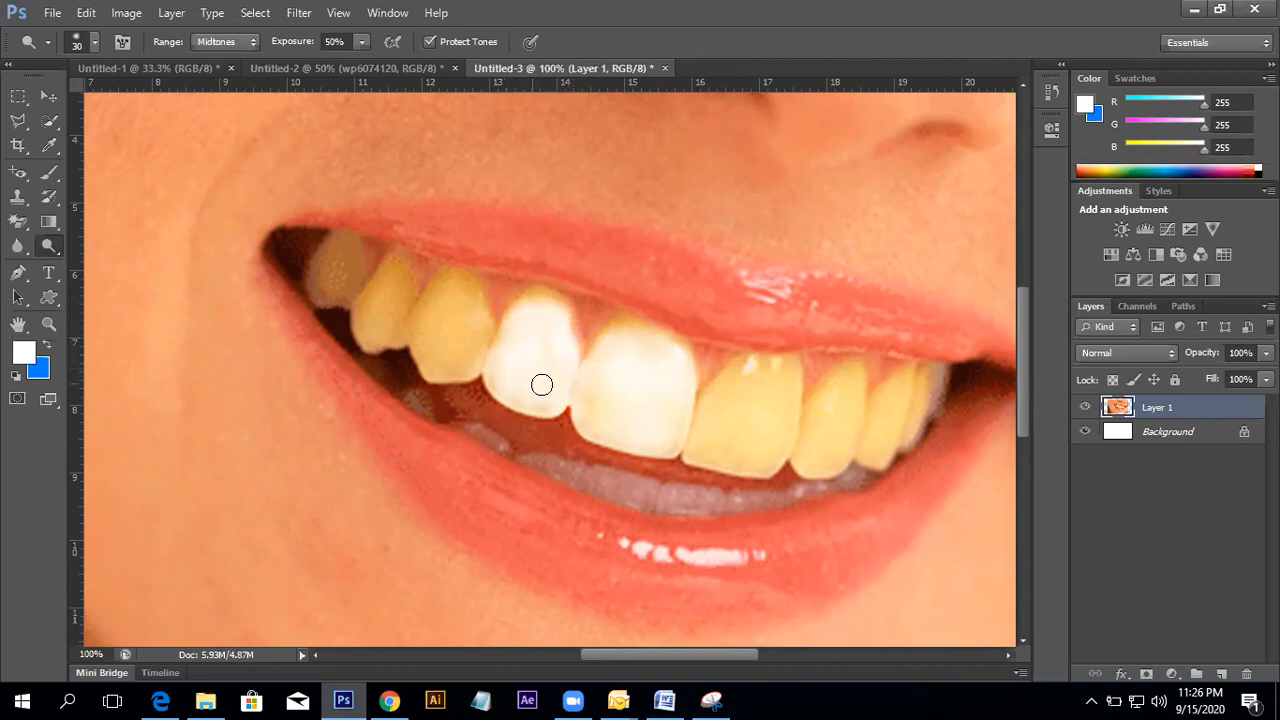
- Dodge the remaining yellow areas along the whitened half of the upper teeth, including the gum-side edges and the smaller side teeth
{"action": "left_click_drag", "start_coordinate": [622, 327], "coordinate": [611, 353]}
{"action": "mouse_move", "coordinate": [493, 357]}
{"action": "left_mouse_down"}
{"action": "mouse_move", "coordinate": [481, 329]}
{"action": "mouse_move", "coordinate": [483, 357]}
{"action": "mouse_move", "coordinate": [465, 354]}
{"action": "mouse_move", "coordinate": [461, 330]}
{"action": "mouse_move", "coordinate": [449, 373]}
{"action": "mouse_move", "coordinate": [467, 325]}
{"action": "mouse_move", "coordinate": [435, 345]}
{"action": "mouse_move", "coordinate": [480, 315]}
{"action": "mouse_move", "coordinate": [485, 338]}
{"action": "mouse_move", "coordinate": [454, 316]}
{"action": "mouse_move", "coordinate": [462, 300]}
{"action": "mouse_move", "coordinate": [445, 304]}
{"action": "mouse_move", "coordinate": [424, 345]}
{"action": "mouse_move", "coordinate": [435, 295]}
{"action": "mouse_move", "coordinate": [424, 319]}
{"action": "mouse_move", "coordinate": [443, 300]}
{"action": "mouse_move", "coordinate": [482, 320]}
{"action": "mouse_move", "coordinate": [463, 285]}
{"action": "mouse_move", "coordinate": [439, 289]}
{"action": "mouse_move", "coordinate": [429, 311]}
{"action": "mouse_move", "coordinate": [439, 272]}
{"action": "mouse_move", "coordinate": [407, 338]}
{"action": "mouse_move", "coordinate": [448, 302]}
{"action": "mouse_move", "coordinate": [448, 276]}
{"action": "mouse_move", "coordinate": [473, 296]}
{"action": "mouse_move", "coordinate": [456, 274]}
{"action": "mouse_move", "coordinate": [416, 329]}
{"action": "mouse_move", "coordinate": [393, 346]}
{"action": "mouse_move", "coordinate": [391, 300]}
{"action": "mouse_move", "coordinate": [379, 324]}
{"action": "mouse_move", "coordinate": [407, 298]}
{"action": "mouse_move", "coordinate": [398, 329]}
{"action": "mouse_move", "coordinate": [393, 319]}
{"action": "mouse_move", "coordinate": [377, 334]}
{"action": "mouse_move", "coordinate": [371, 319]}
{"action": "mouse_move", "coordinate": [461, 290]}
{"action": "mouse_move", "coordinate": [440, 303]}
{"action": "mouse_move", "coordinate": [406, 277]}
{"action": "mouse_move", "coordinate": [411, 297]}
{"action": "mouse_move", "coordinate": [388, 270]}
{"action": "mouse_move", "coordinate": [374, 311]}
{"action": "mouse_move", "coordinate": [403, 280]}
{"action": "mouse_move", "coordinate": [391, 245]}
{"action": "mouse_move", "coordinate": [366, 306]}
{"action": "mouse_move", "coordinate": [380, 356]}
{"action": "mouse_move", "coordinate": [545, 325]}
{"action": "left_mouse_up"}
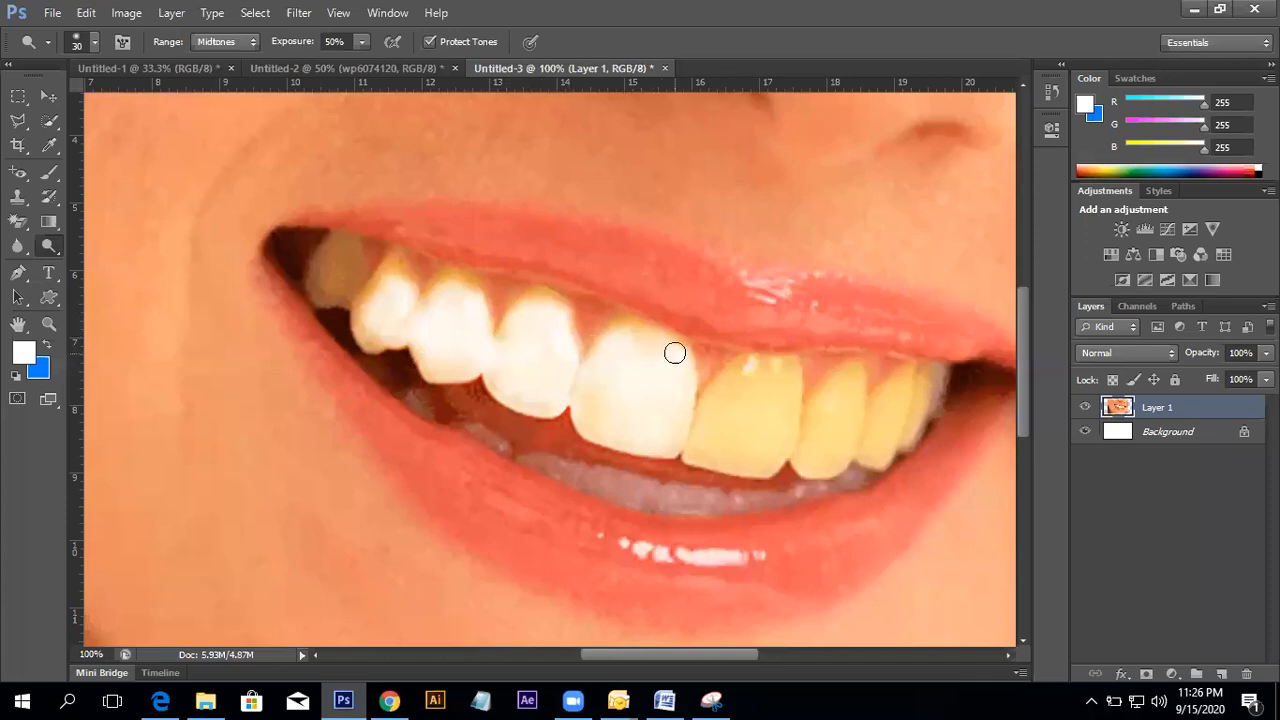
{"action": "left_click_drag", "start_coordinate": [666, 356], "coordinate": [622, 340]}
{"action": "left_click_drag", "start_coordinate": [585, 424], "coordinate": [508, 373]}
{"action": "mouse_move", "coordinate": [425, 373]}
{"action": "left_mouse_down"}
{"action": "mouse_move", "coordinate": [353, 328]}
{"action": "mouse_move", "coordinate": [355, 308]}
{"action": "mouse_move", "coordinate": [395, 310]}
{"action": "mouse_move", "coordinate": [386, 295]}
{"action": "mouse_move", "coordinate": [365, 305]}
{"action": "mouse_move", "coordinate": [403, 288]}
{"action": "left_mouse_up"}
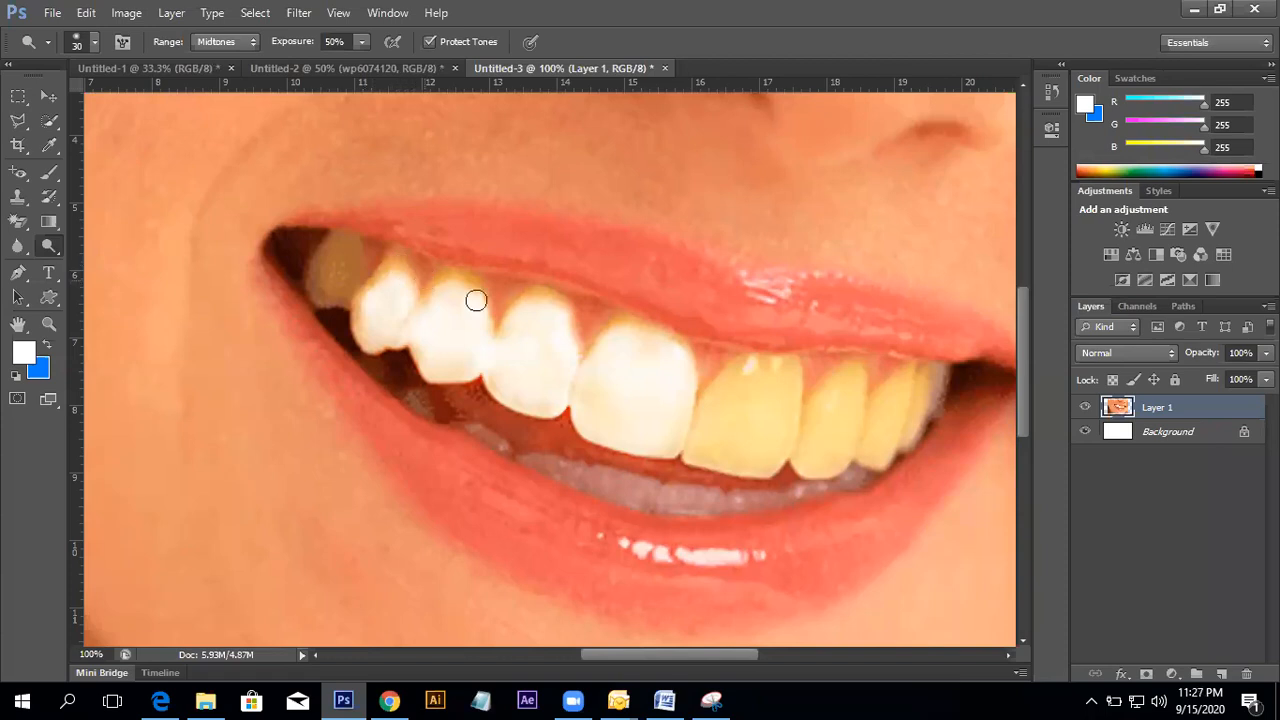
{"action": "left_click", "coordinate": [551, 329], "text": "alt"}
{"action": "left_click", "coordinate": [671, 443], "text": "alt"}
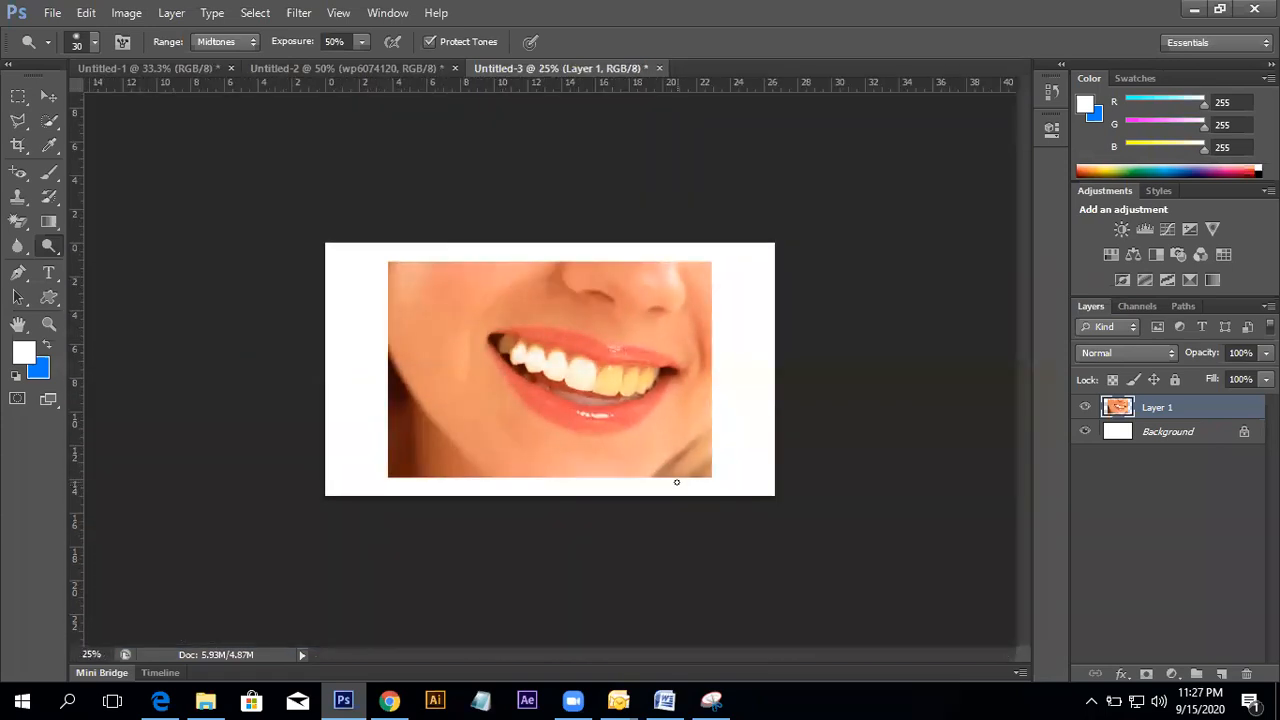
{"action": "left_click", "coordinate": [539, 362], "text": "ctrl"}
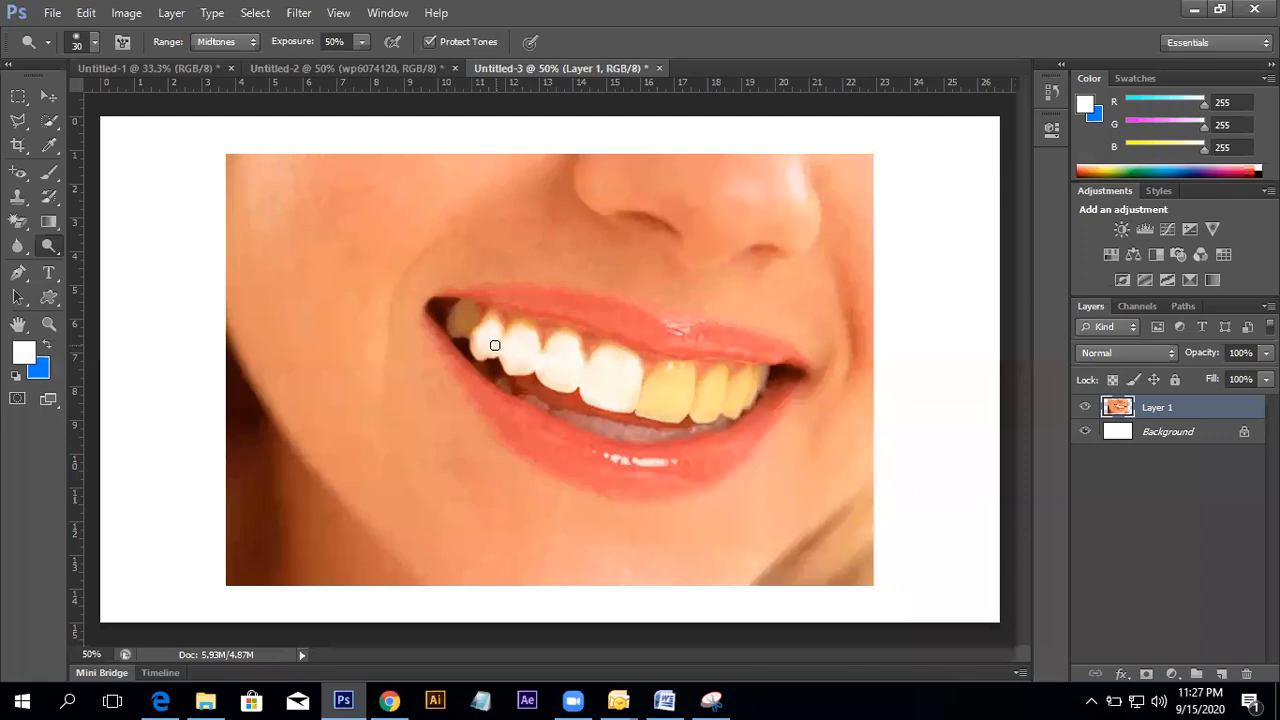
{"action": "left_click", "coordinate": [586, 369], "text": "ctrl+alt"}
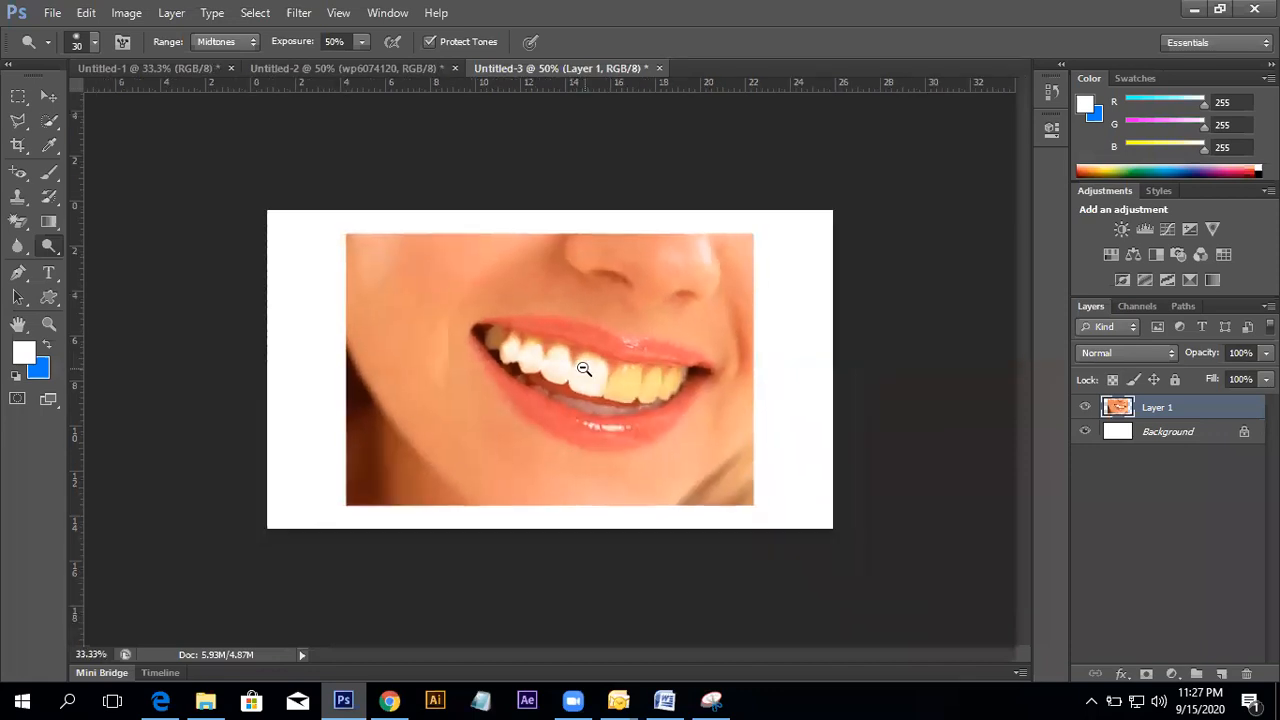
{"action": "left_click", "coordinate": [713, 699]}
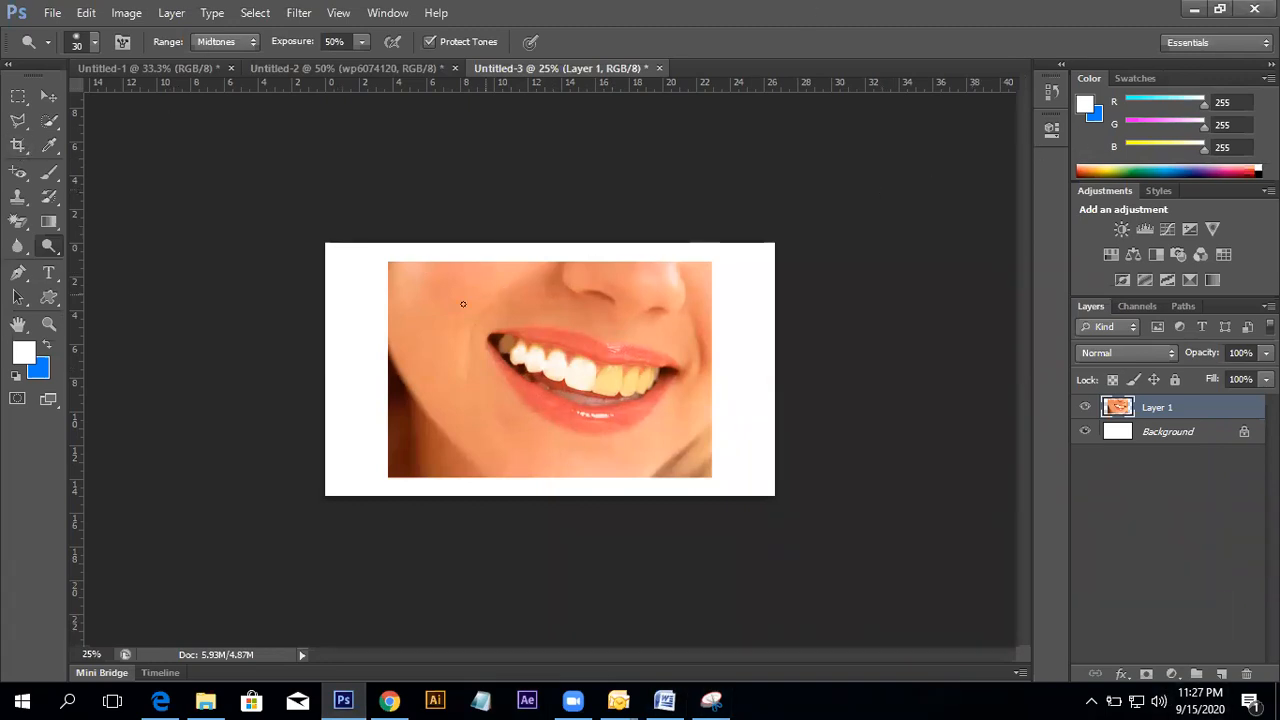
- Choose the Burn tool, bring up the woman's nose in the Untitled-2 portrait, and set the brush size to 20
{"action": "right_click", "coordinate": [49, 246]}
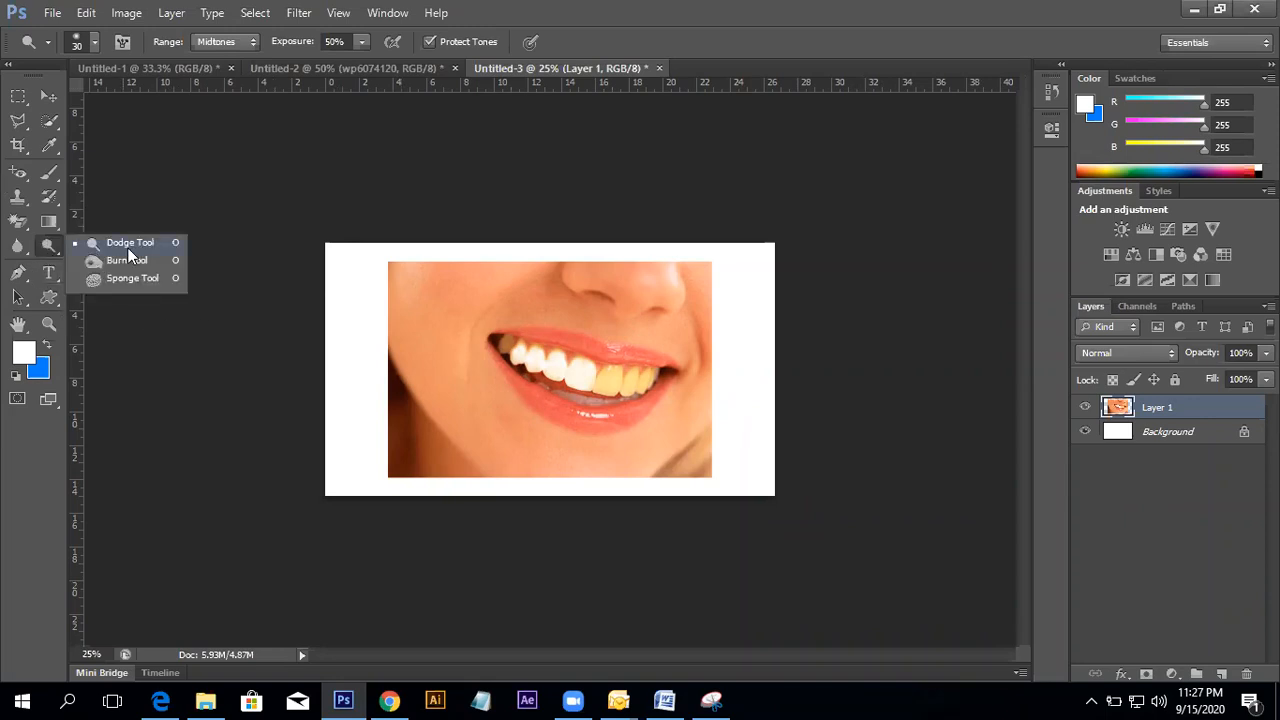
{"action": "left_click", "coordinate": [134, 266]}
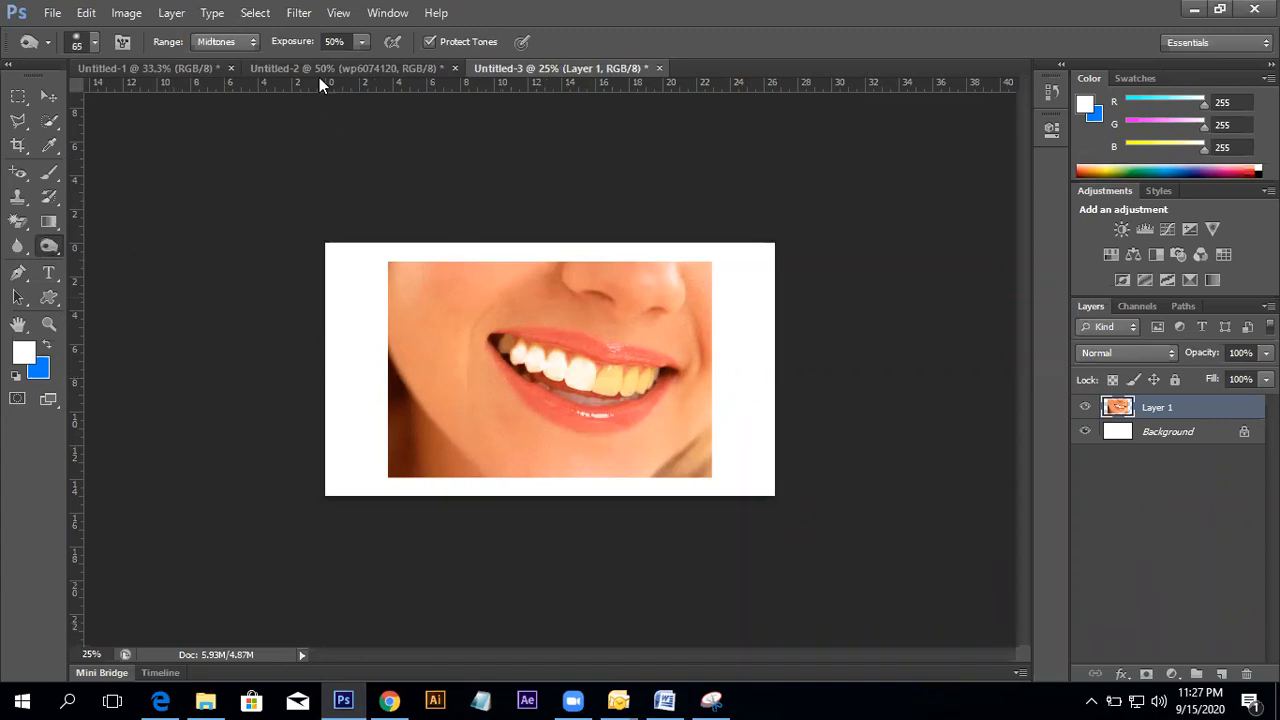
{"action": "left_click", "coordinate": [345, 68]}
{"action": "left_click", "coordinate": [558, 367], "text": "ctrl"}
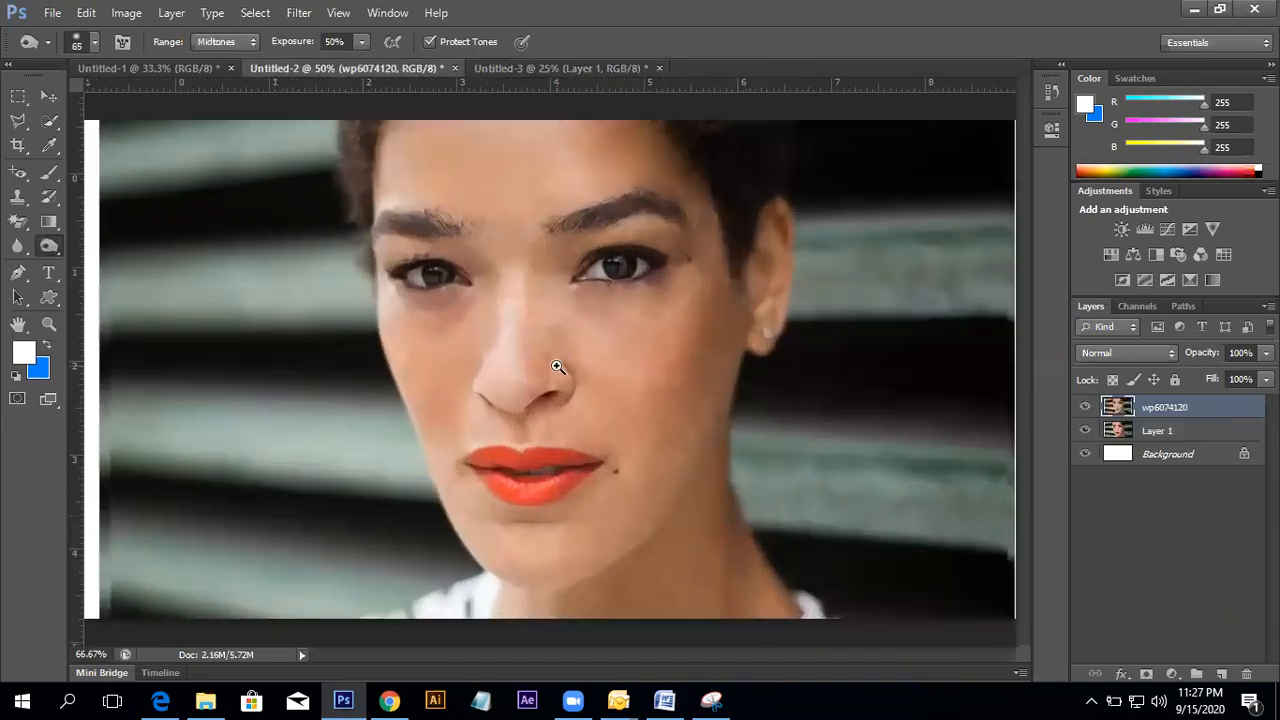
{"action": "left_click", "coordinate": [558, 367], "text": "ctrl"}
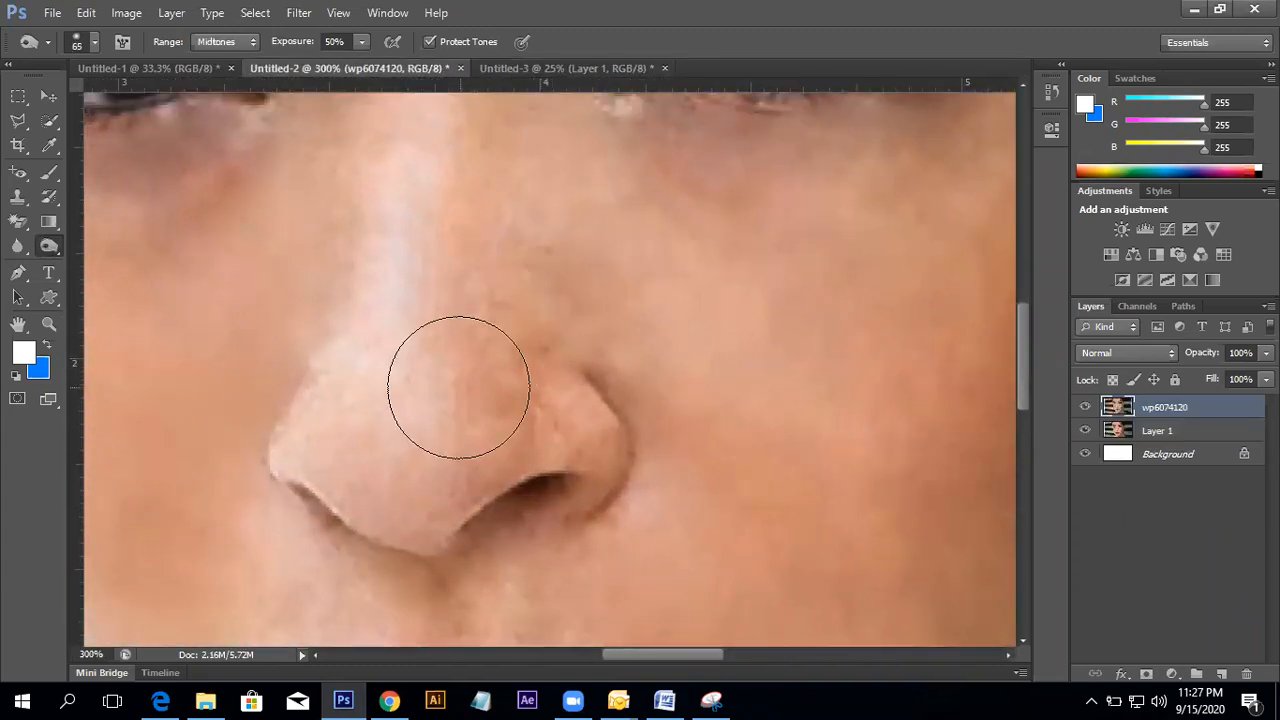
{"action": "key", "text": "bracketleft"}
{"action": "key", "text": "bracketleft"}
{"action": "key", "text": "bracketleft"}
{"action": "key", "text": "bracketleft"}
{"action": "key", "text": "bracketleft"}
- Try a Burn stroke along the bridge of the nose and undo it
{"action": "mouse_move", "coordinate": [429, 364]}
{"action": "left_mouse_down"}
{"action": "mouse_move", "coordinate": [423, 186]}
{"action": "mouse_move", "coordinate": [431, 231]}
{"action": "left_mouse_up"}
{"action": "key", "text": "ctrl+alt+z"}
{"action": "key", "text": "ctrl+alt+z"}
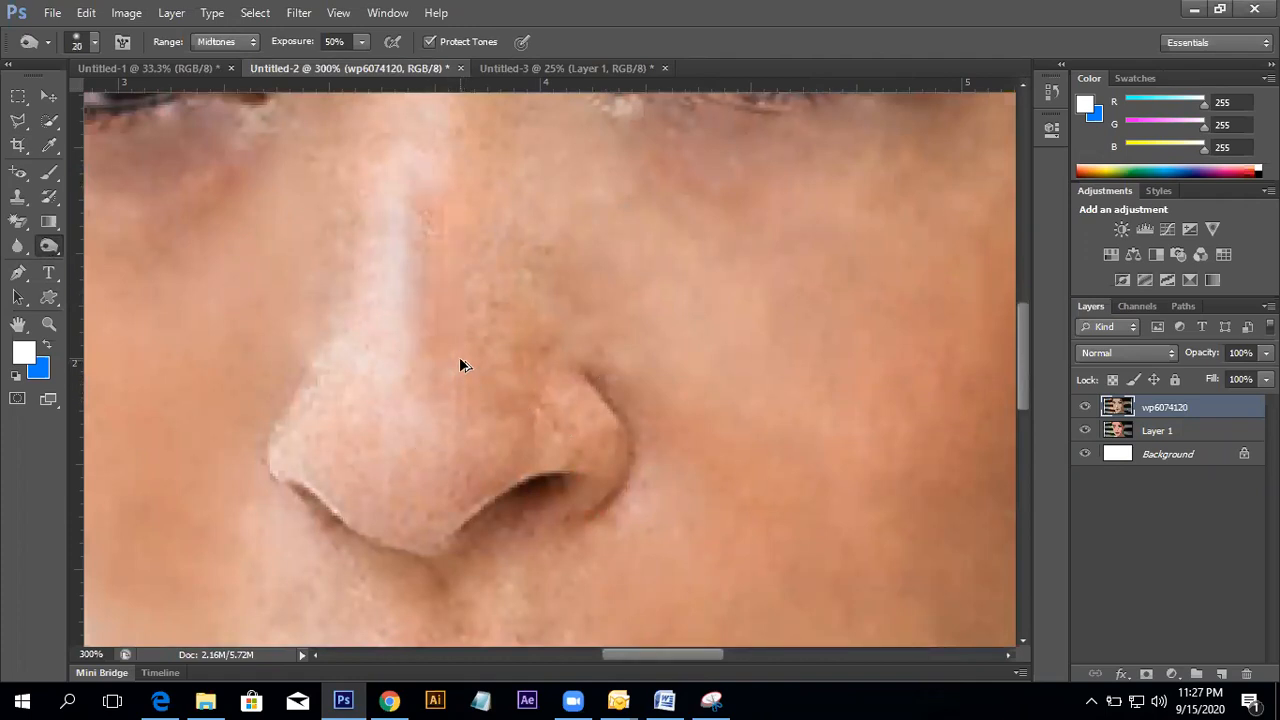
{"action": "left_click_drag", "start_coordinate": [493, 257], "coordinate": [393, 362]}
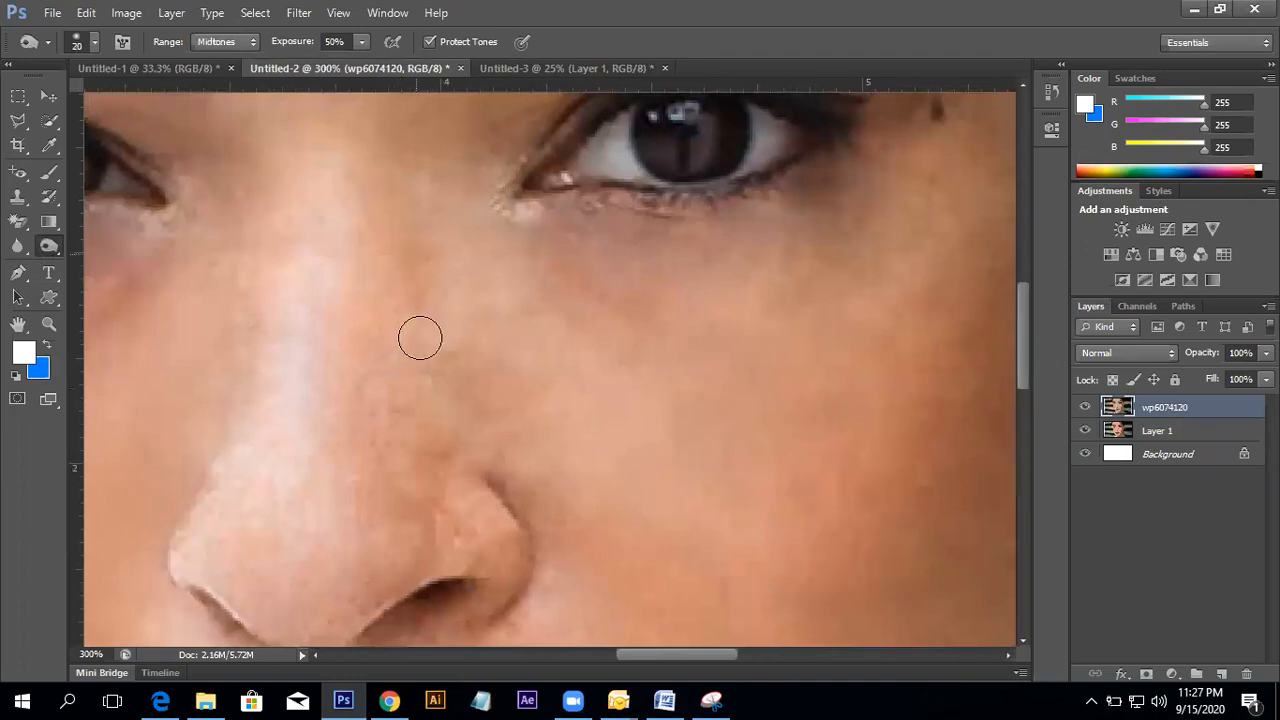
- Try several Burn strokes at 50% exposure down the shadowed side of the nose toward the nostril, undoing each one
{"action": "mouse_move", "coordinate": [466, 386]}
{"action": "left_mouse_down"}
{"action": "mouse_move", "coordinate": [405, 325]}
{"action": "mouse_move", "coordinate": [408, 371]}
{"action": "left_mouse_up"}
{"action": "mouse_move", "coordinate": [354, 209]}
{"action": "left_mouse_down"}
{"action": "mouse_move", "coordinate": [373, 396]}
{"action": "mouse_move", "coordinate": [393, 473]}
{"action": "mouse_move", "coordinate": [456, 500]}
{"action": "left_mouse_up"}
{"action": "key", "text": "ctrl+alt+z"}
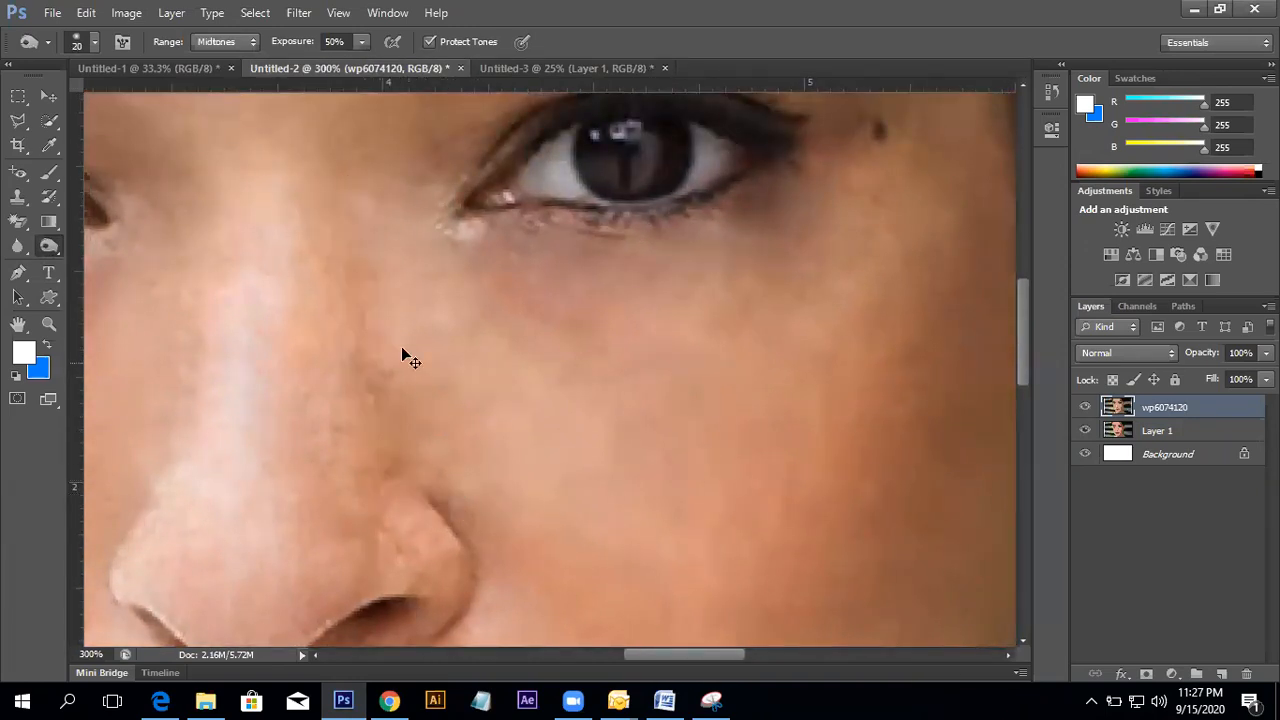
{"action": "mouse_move", "coordinate": [363, 243]}
{"action": "left_mouse_down"}
{"action": "mouse_move", "coordinate": [409, 486]}
{"action": "mouse_move", "coordinate": [494, 546]}
{"action": "left_mouse_up"}
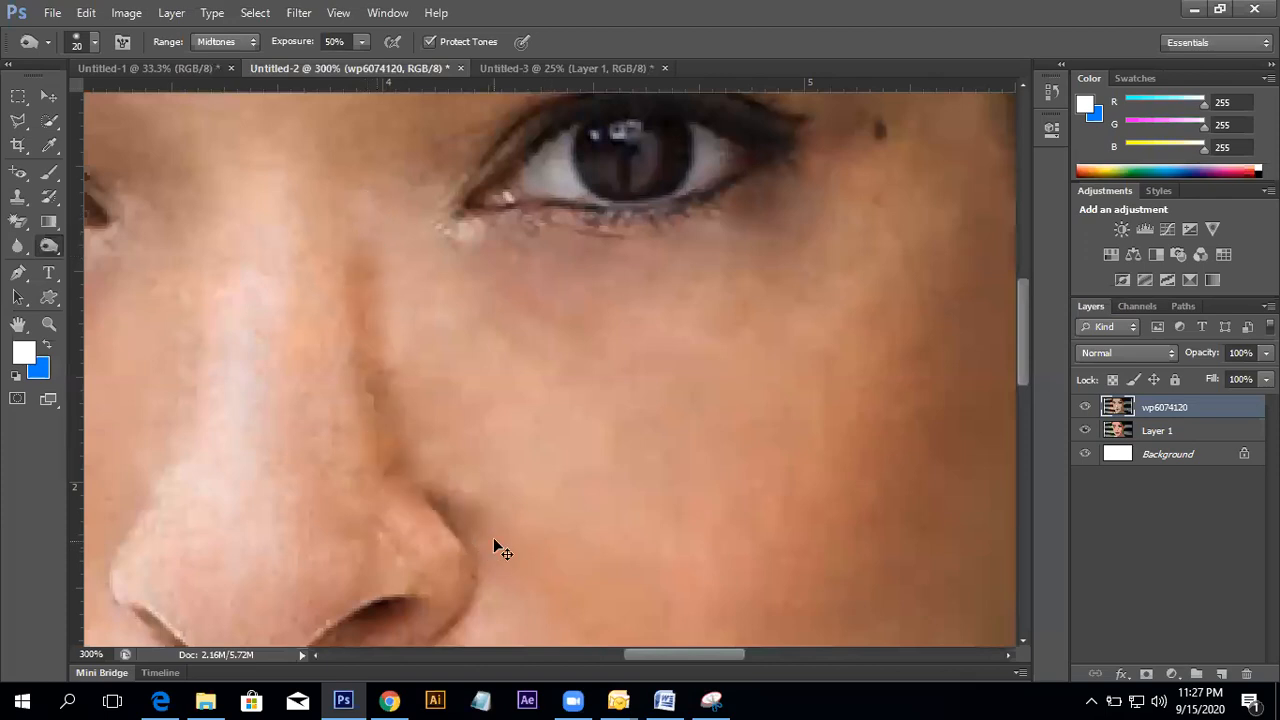
{"action": "key", "text": "ctrl+alt+z"}
{"action": "scroll", "coordinate": [456, 264], "scroll_direction": "down", "scroll_amount": 3}
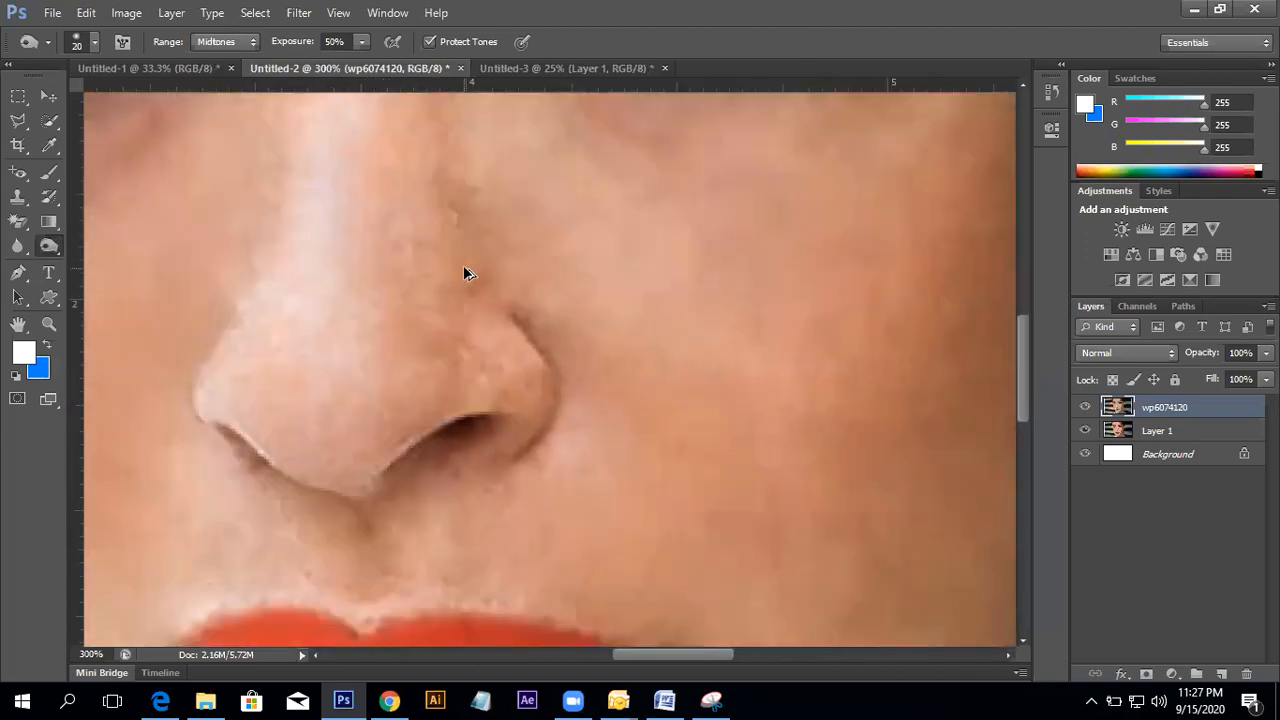
{"action": "scroll", "coordinate": [466, 266], "scroll_direction": "up", "scroll_amount": 2}
{"action": "left_click_drag", "start_coordinate": [449, 323], "coordinate": [418, 145]}
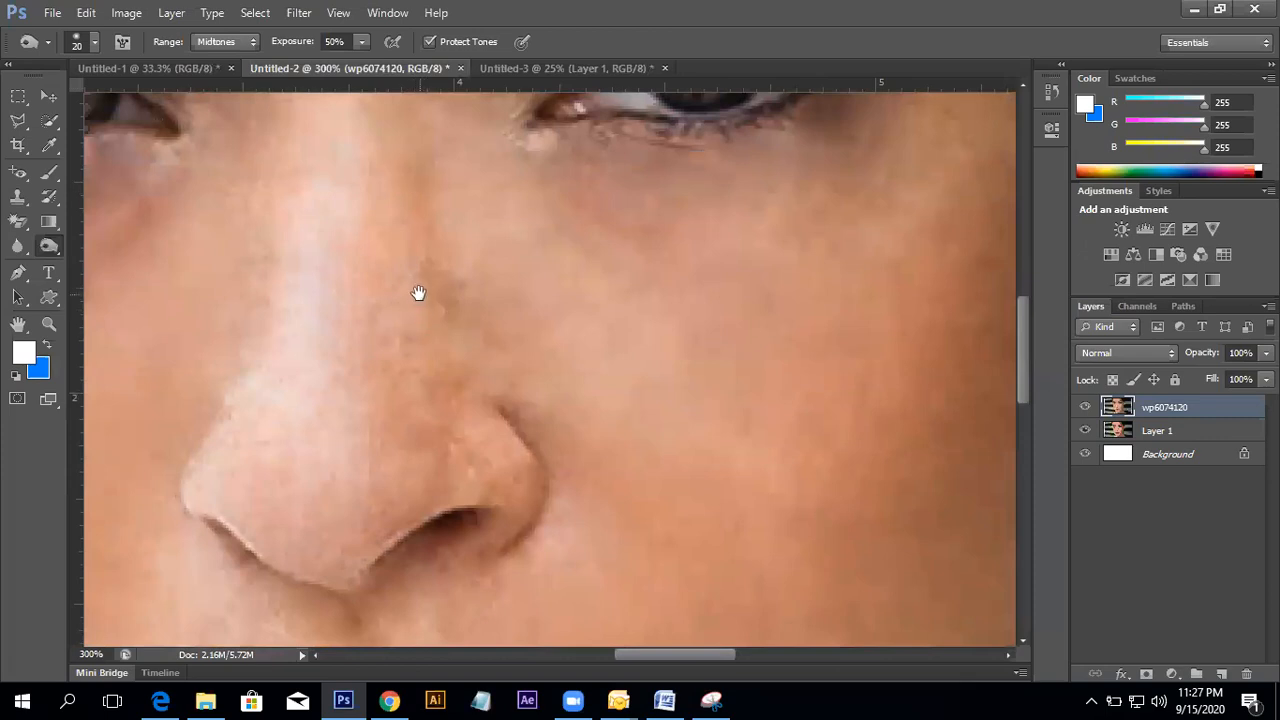
{"action": "scroll", "coordinate": [420, 291], "scroll_direction": "up", "scroll_amount": 2}
{"action": "key", "text": "ctrl+alt+z"}
{"action": "key", "text": "ctrl+alt+z"}
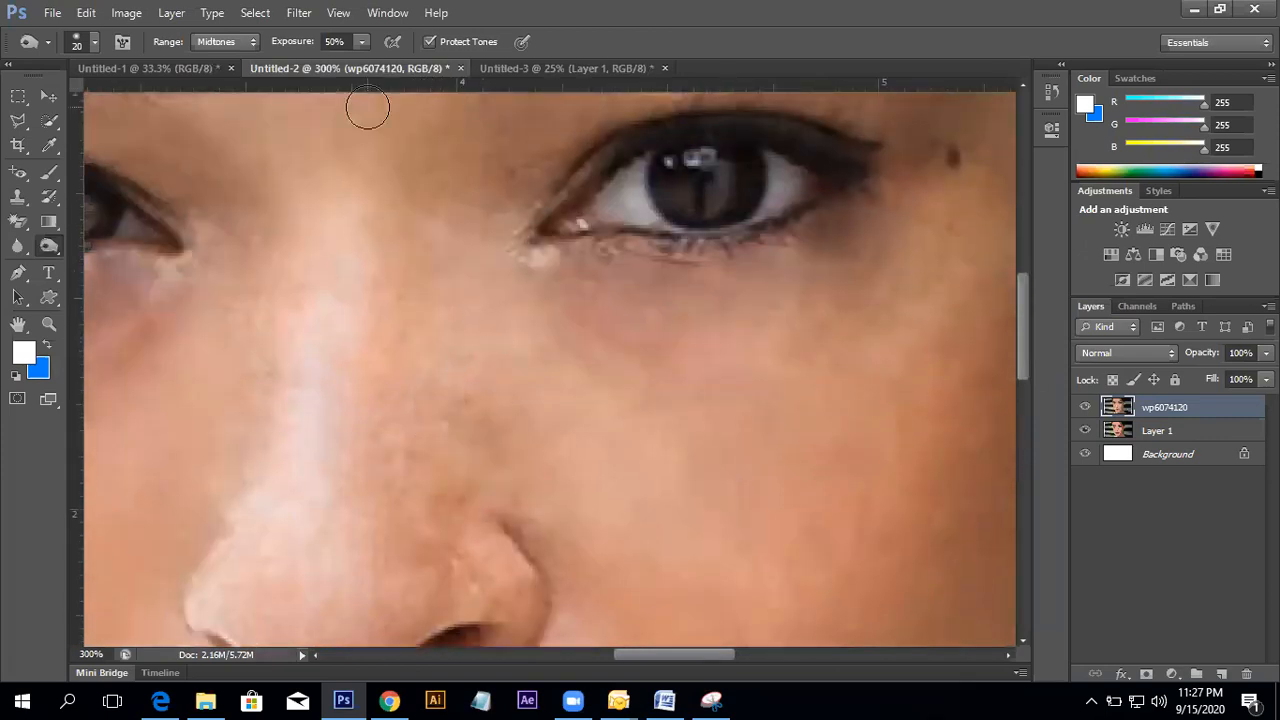
- Set the Burn tool's exposure to 26%
{"action": "left_click", "coordinate": [359, 43]}
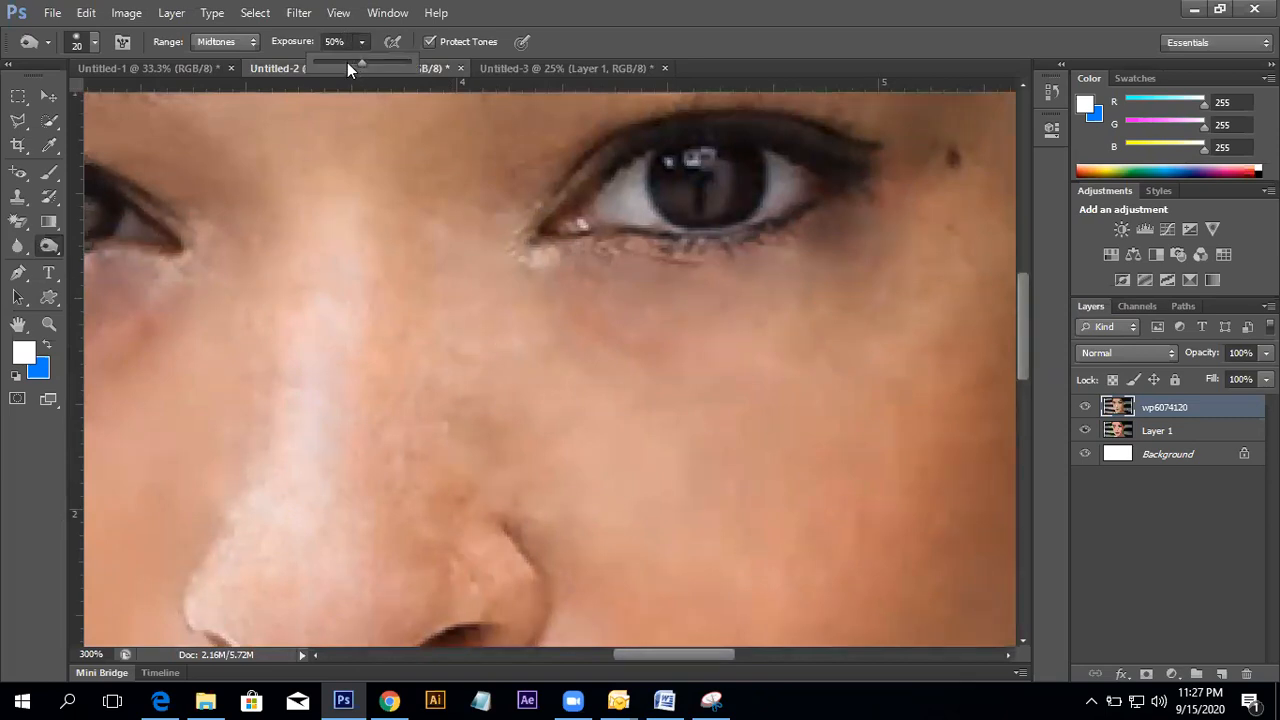
{"action": "left_click_drag", "start_coordinate": [341, 64], "coordinate": [339, 64]}
{"action": "left_click", "coordinate": [436, 328]}
- Try short Burn strokes at the reduced exposure beside the nose, undoing each one
{"action": "mouse_move", "coordinate": [450, 347]}
{"action": "left_mouse_down"}
{"action": "mouse_move", "coordinate": [471, 445]}
{"action": "mouse_move", "coordinate": [494, 501]}
{"action": "mouse_move", "coordinate": [477, 439]}
{"action": "mouse_move", "coordinate": [474, 290]}
{"action": "left_mouse_up"}
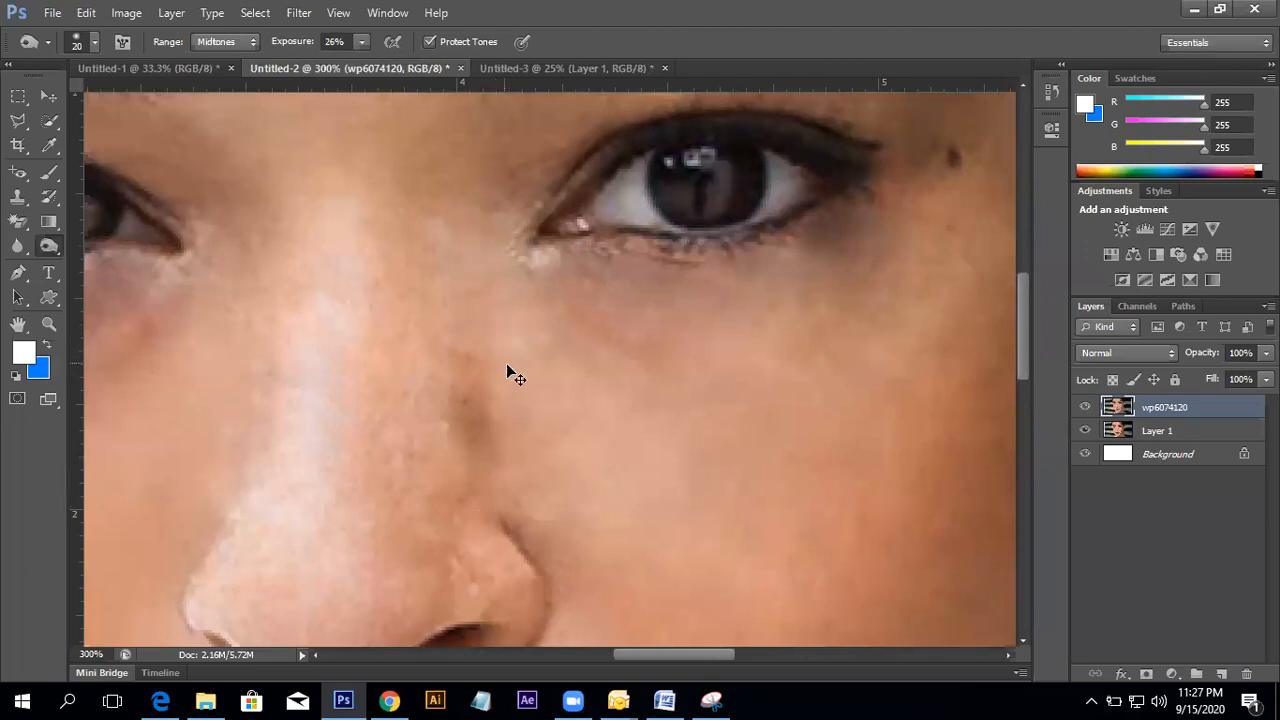
{"action": "key", "text": "ctrl+alt+z"}
{"action": "left_click_drag", "start_coordinate": [451, 434], "coordinate": [473, 400]}
{"action": "key", "text": "ctrl+alt+z"}
- Bring up the nose tip and nostrils close and choose the Healing Brush tool
{"action": "left_click", "coordinate": [457, 386], "text": "alt"}
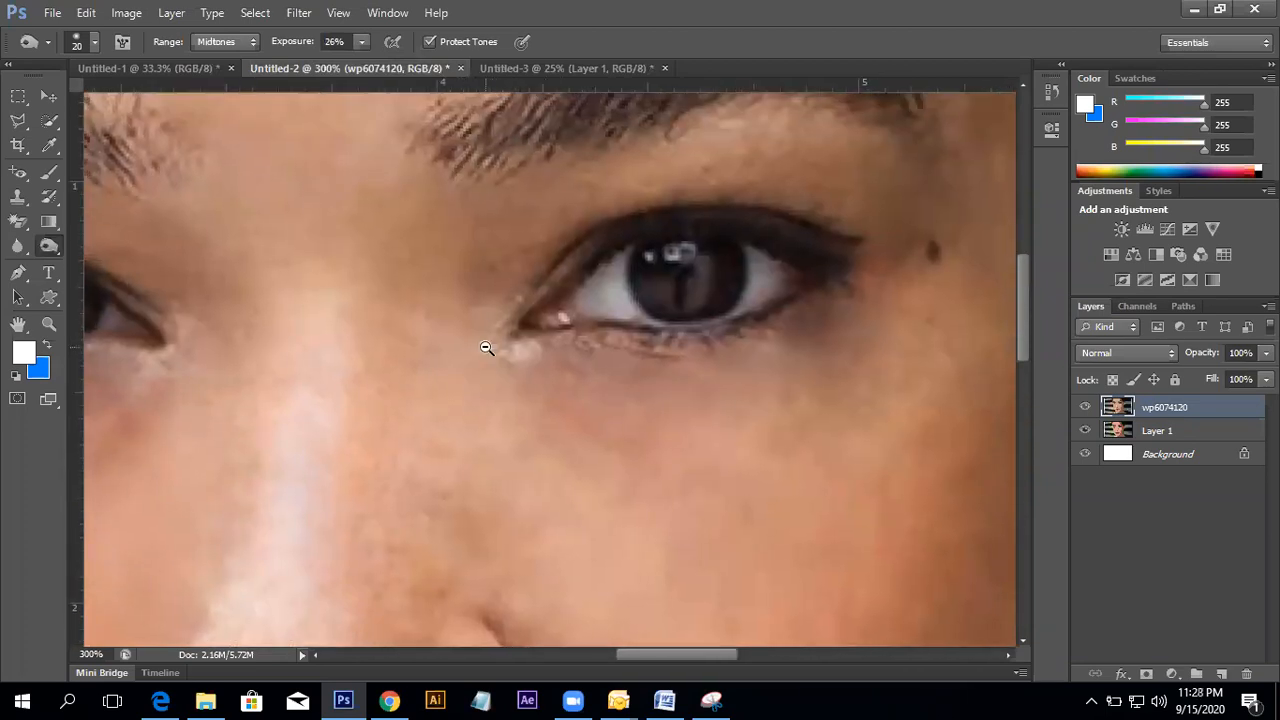
{"action": "left_click", "coordinate": [486, 349], "text": "alt"}
{"action": "left_click", "coordinate": [486, 348], "text": "alt"}
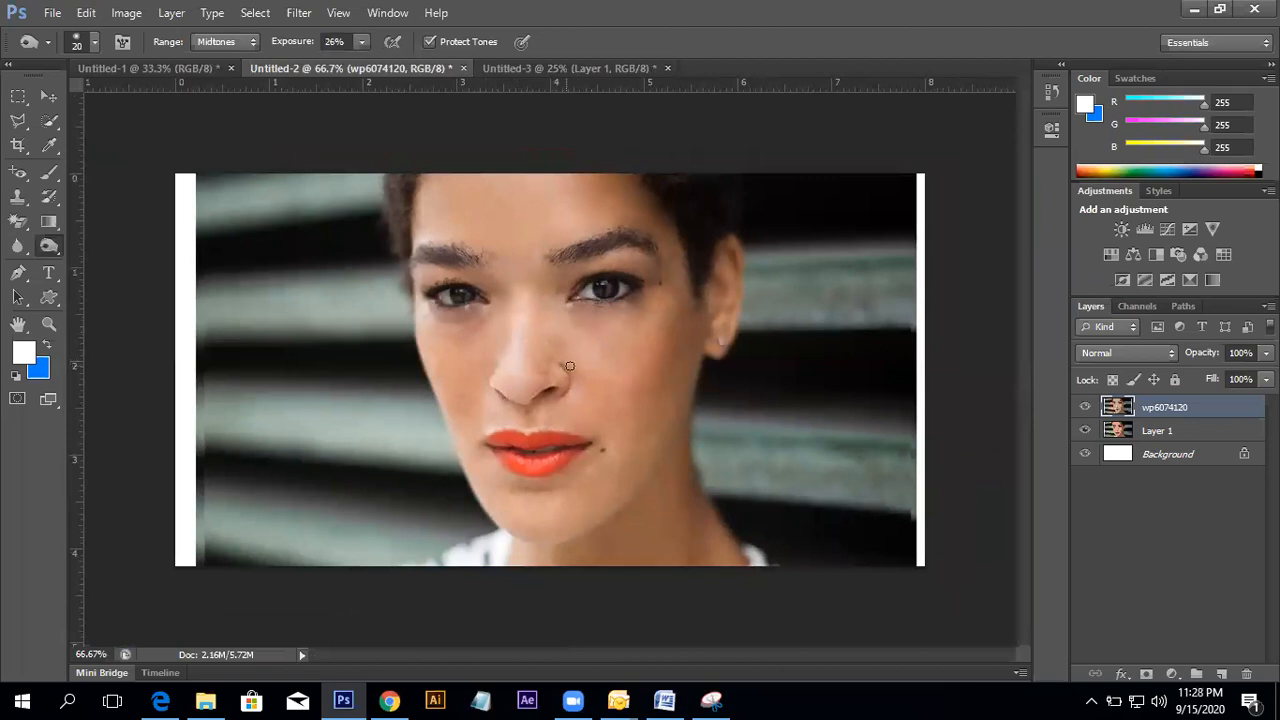
{"action": "left_click", "coordinate": [569, 366], "text": "ctrl"}
{"action": "left_click", "coordinate": [530, 370], "text": "ctrl"}
{"action": "mouse_move", "coordinate": [514, 360]}
{"action": "left_mouse_down"}
{"action": "mouse_move", "coordinate": [499, 313]}
{"action": "mouse_move", "coordinate": [533, 368]}
{"action": "mouse_move", "coordinate": [525, 406]}
{"action": "mouse_move", "coordinate": [578, 428]}
{"action": "left_mouse_up"}
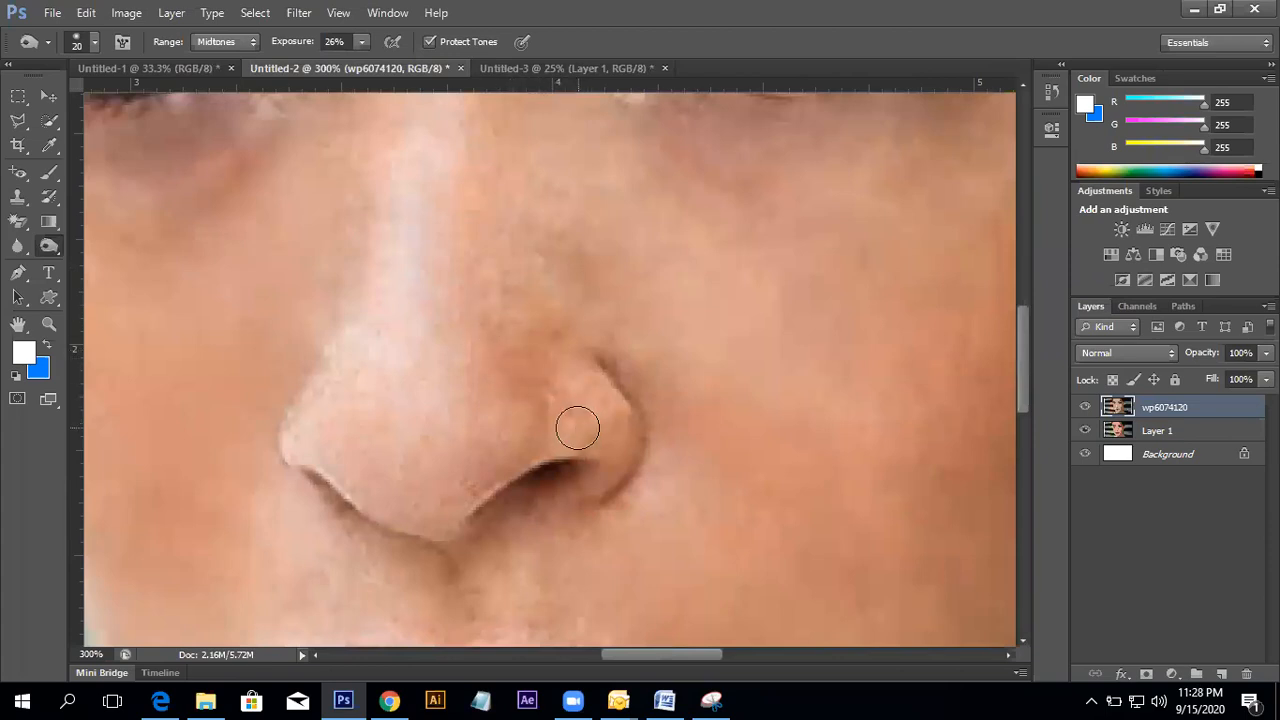
{"action": "key", "text": "bracketleft"}
{"action": "key", "text": "bracketleft"}
{"action": "left_click", "coordinate": [20, 203]}
{"action": "left_click", "coordinate": [20, 178]}
{"action": "right_click", "coordinate": [20, 181]}
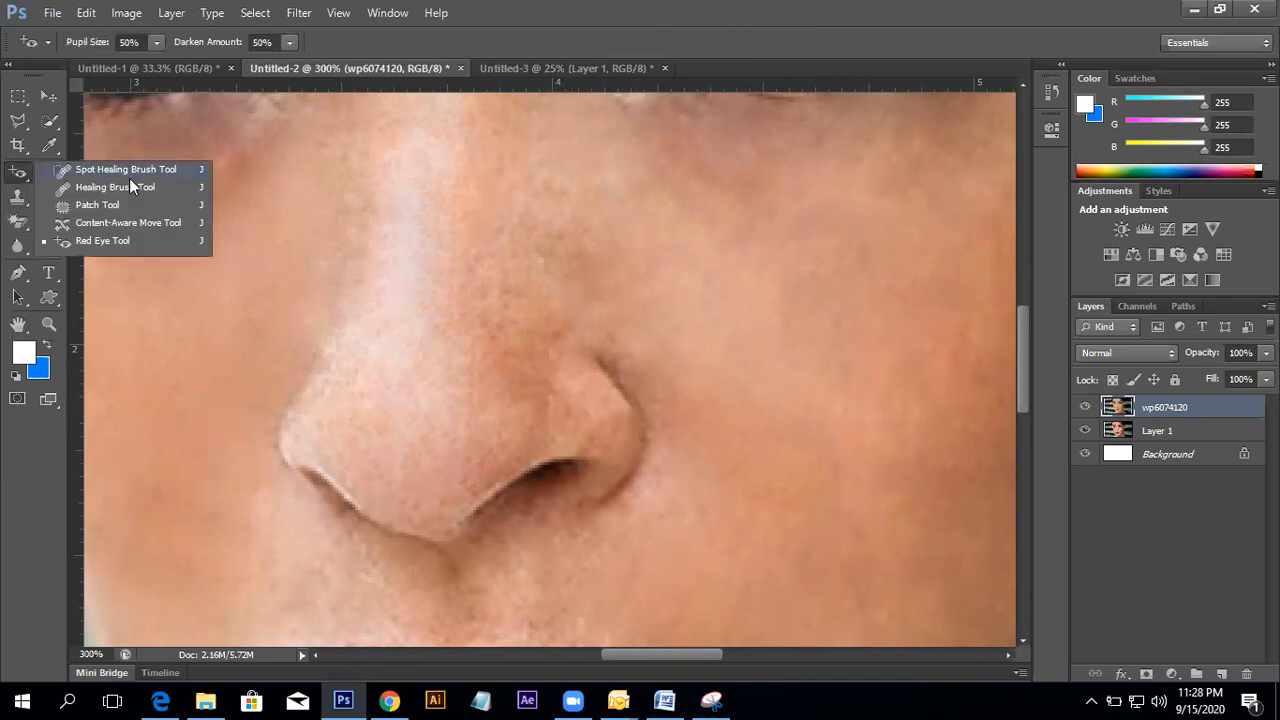
{"action": "left_click", "coordinate": [129, 183]}
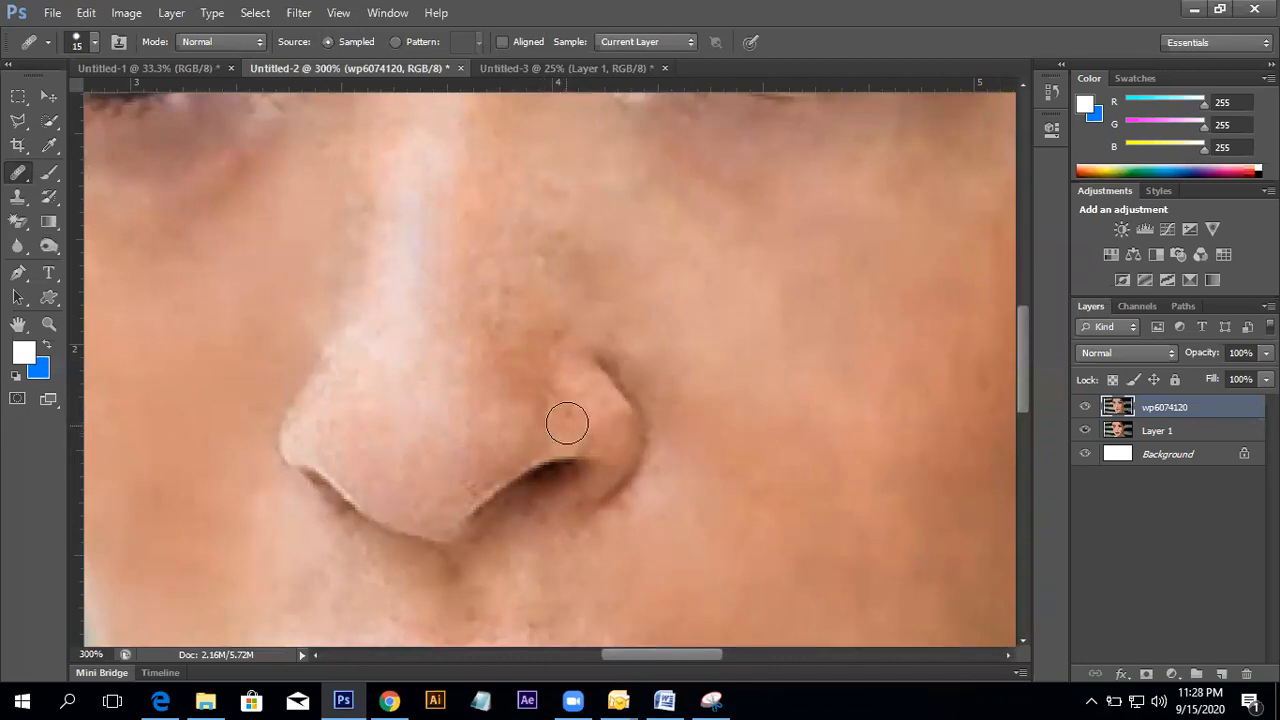
- Reduce the Healing Brush size to 7 and heal the small blemishes on the shadowed nostril wing
{"action": "key", "text": "bracketleft"}
{"action": "key", "text": "bracketleft"}
{"action": "key", "text": "bracketleft"}
{"action": "key", "text": "bracketleft"}
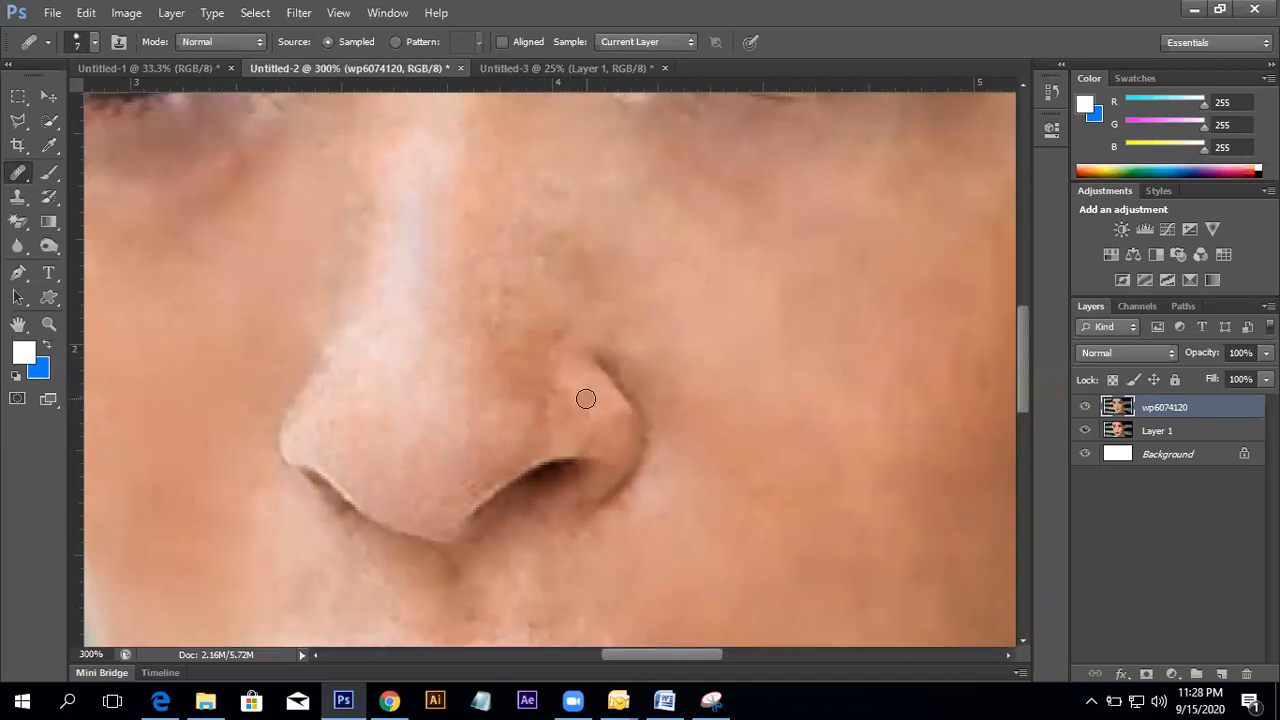
{"action": "left_click_drag", "start_coordinate": [587, 404], "coordinate": [572, 414]}
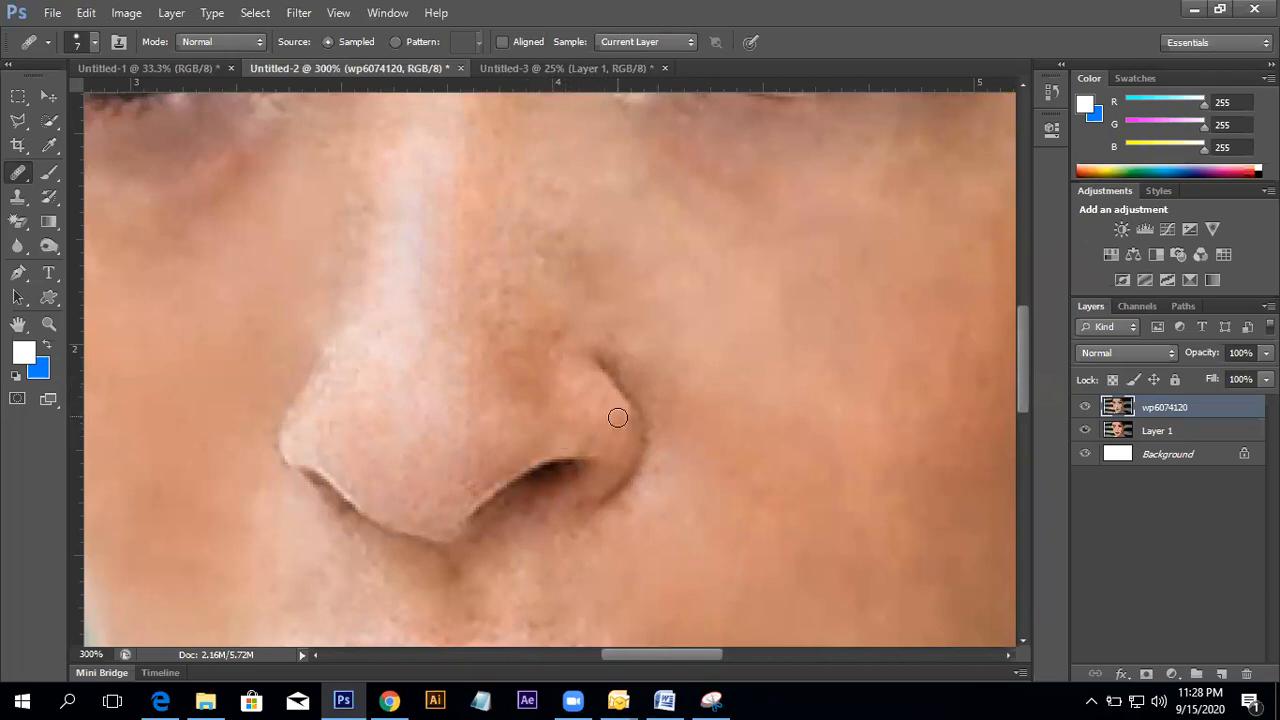
{"action": "left_click", "coordinate": [615, 476]}
{"action": "left_click_drag", "start_coordinate": [602, 447], "coordinate": [608, 472]}
- Try to sample clean forehead skin with the Spot Healing Brush at size 60
{"action": "scroll", "coordinate": [606, 414], "scroll_direction": "down", "scroll_amount": 5}
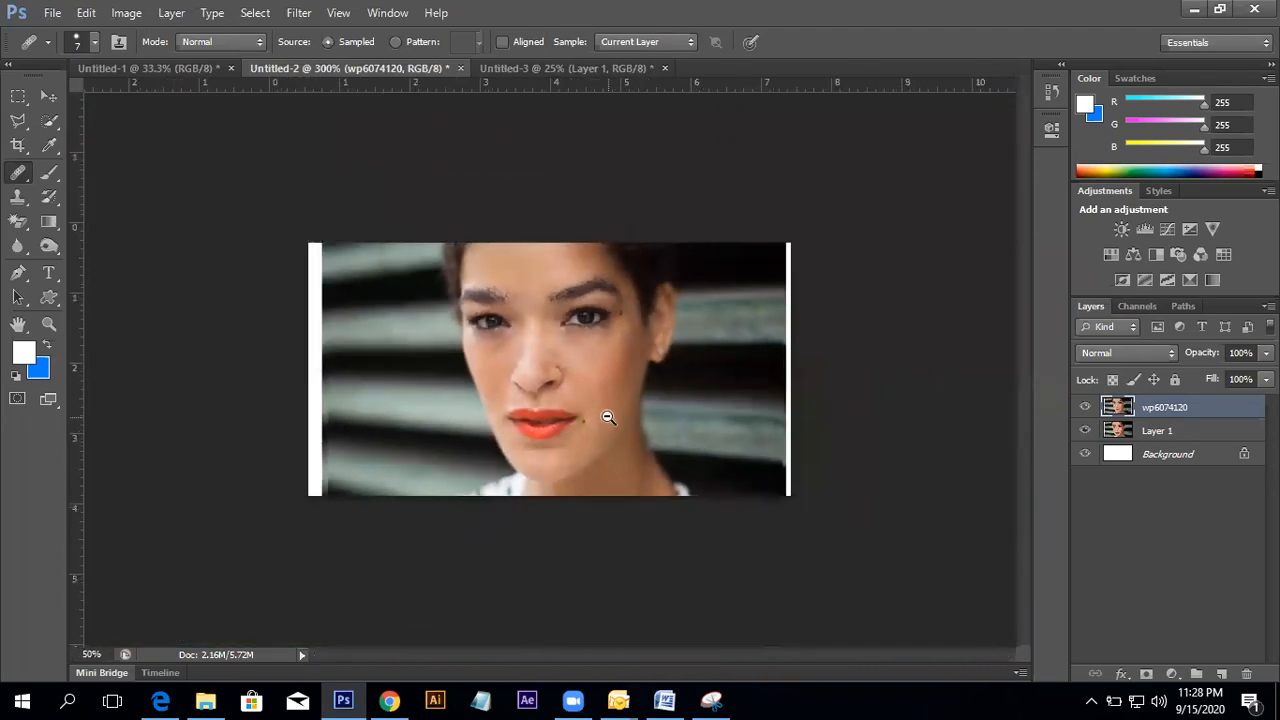
{"action": "scroll", "coordinate": [608, 417], "scroll_direction": "down", "scroll_amount": 1}
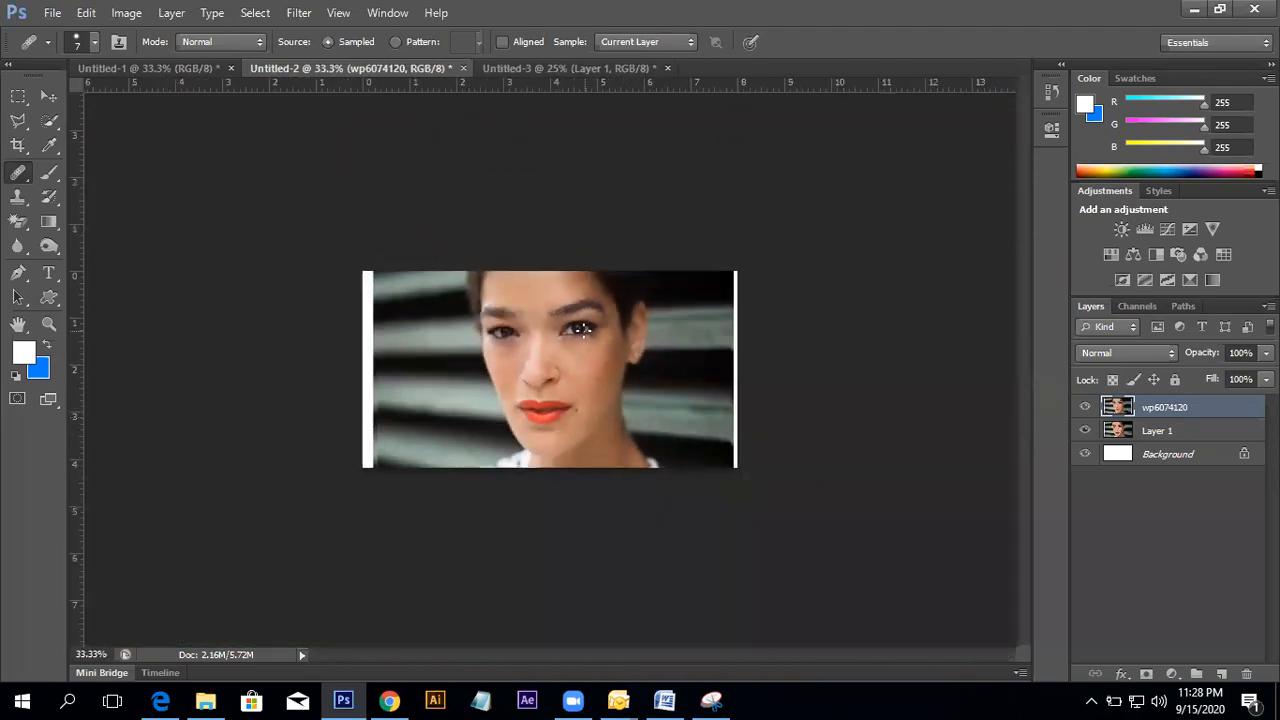
{"action": "right_click", "coordinate": [27, 180]}
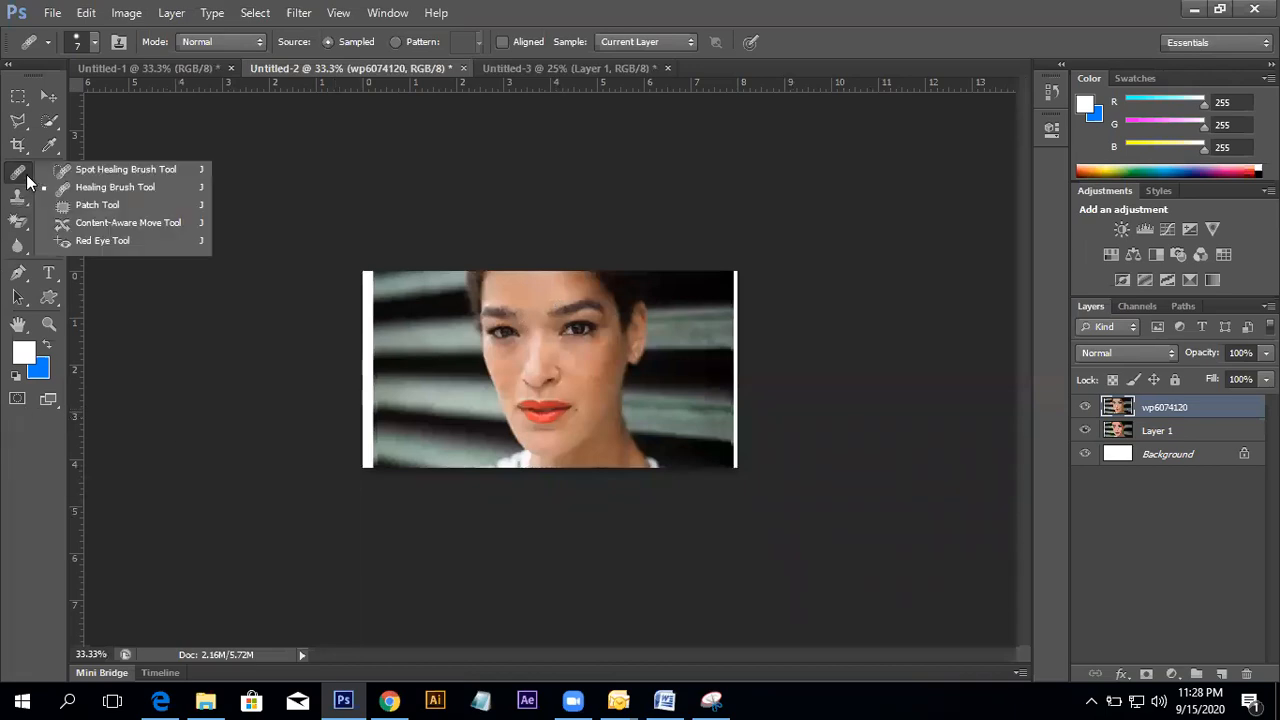
{"action": "left_click", "coordinate": [96, 175]}
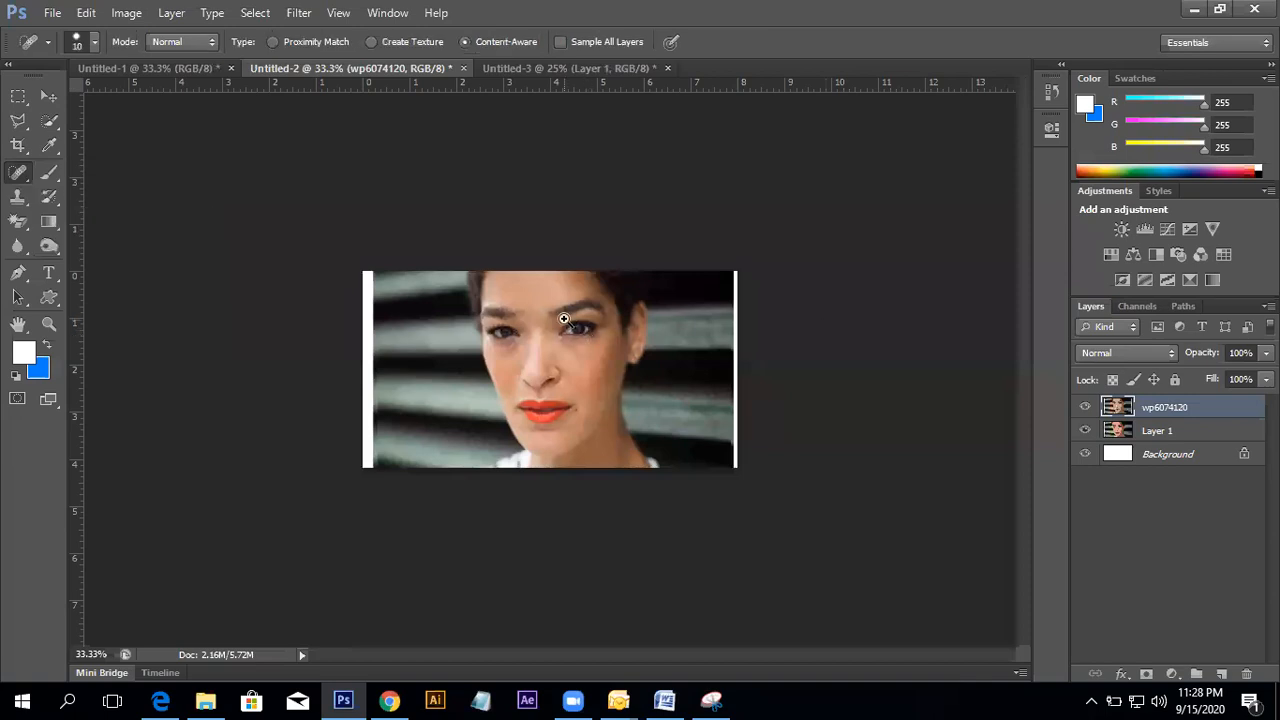
{"action": "scroll", "coordinate": [501, 233], "scroll_direction": "up", "scroll_amount": 3}
{"action": "scroll", "coordinate": [501, 233], "scroll_direction": "up", "scroll_amount": 1}
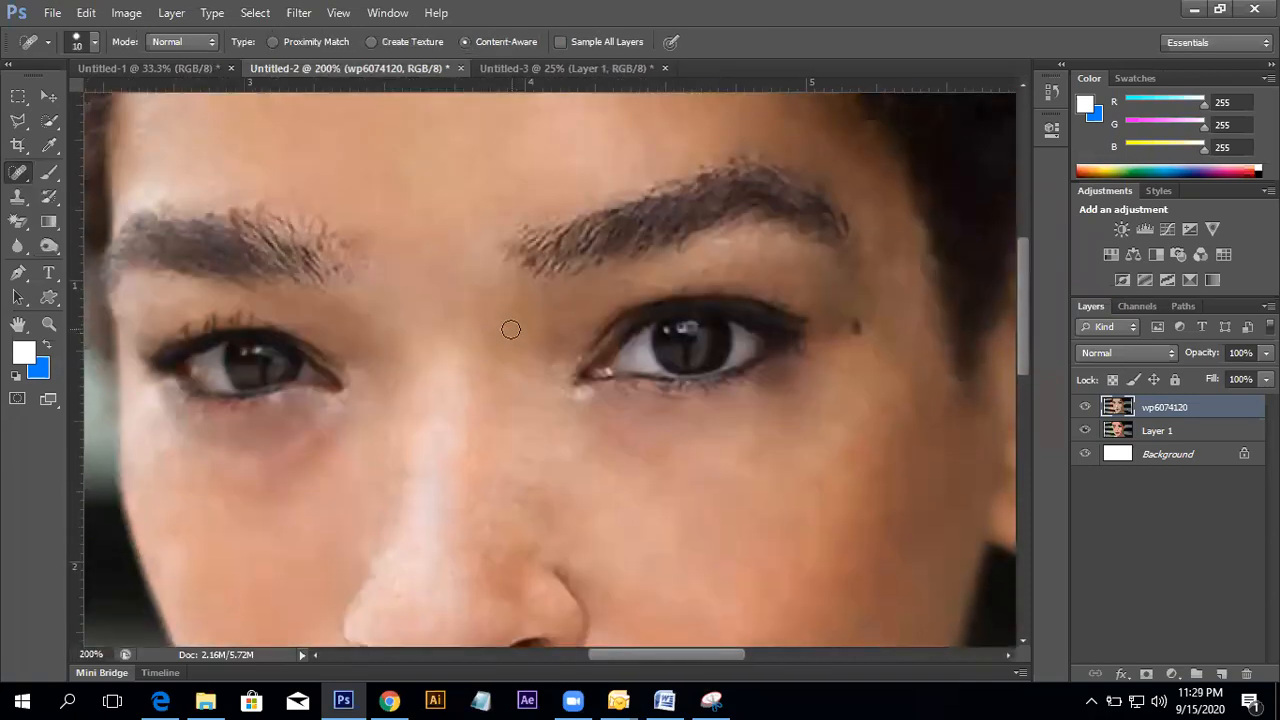
{"action": "key", "text": "bracketright"}
{"action": "key", "text": "bracketright"}
{"action": "key", "text": "bracketright"}
{"action": "key", "text": "bracketright"}
{"action": "key", "text": "bracketright"}
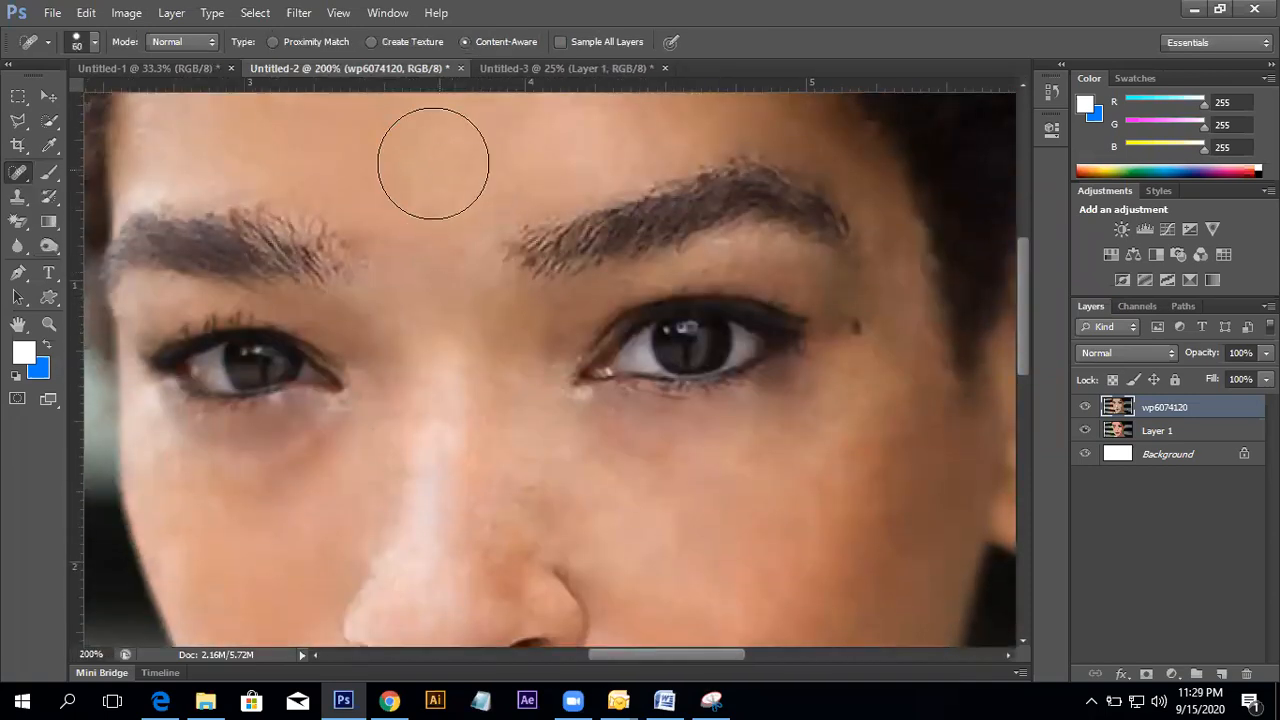
{"action": "left_click", "coordinate": [419, 155], "text": "alt"}
{"action": "left_click", "coordinate": [540, 260]}
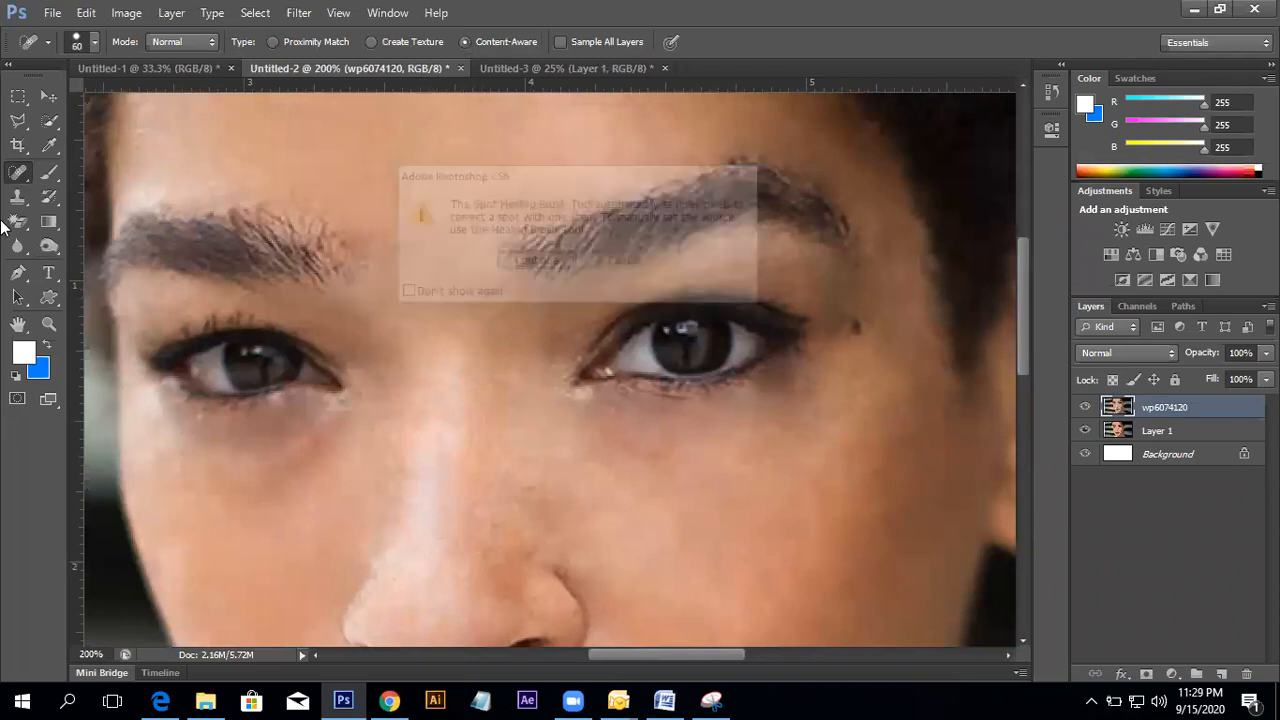
- With the Healing Brush at size 60, sample the forehead skin and paint it between the eyebrows down to the nose bridge
{"action": "right_click", "coordinate": [22, 175]}
{"action": "left_click", "coordinate": [90, 190]}
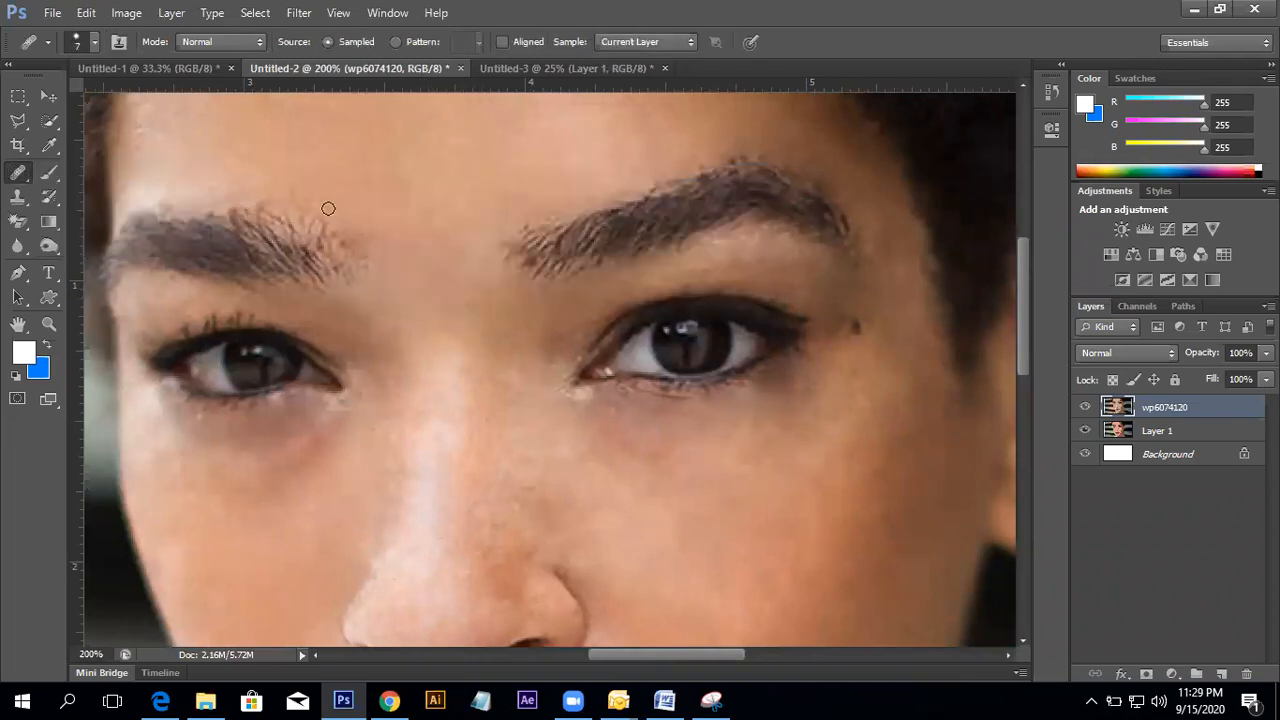
{"action": "left_click", "coordinate": [443, 163], "text": "alt"}
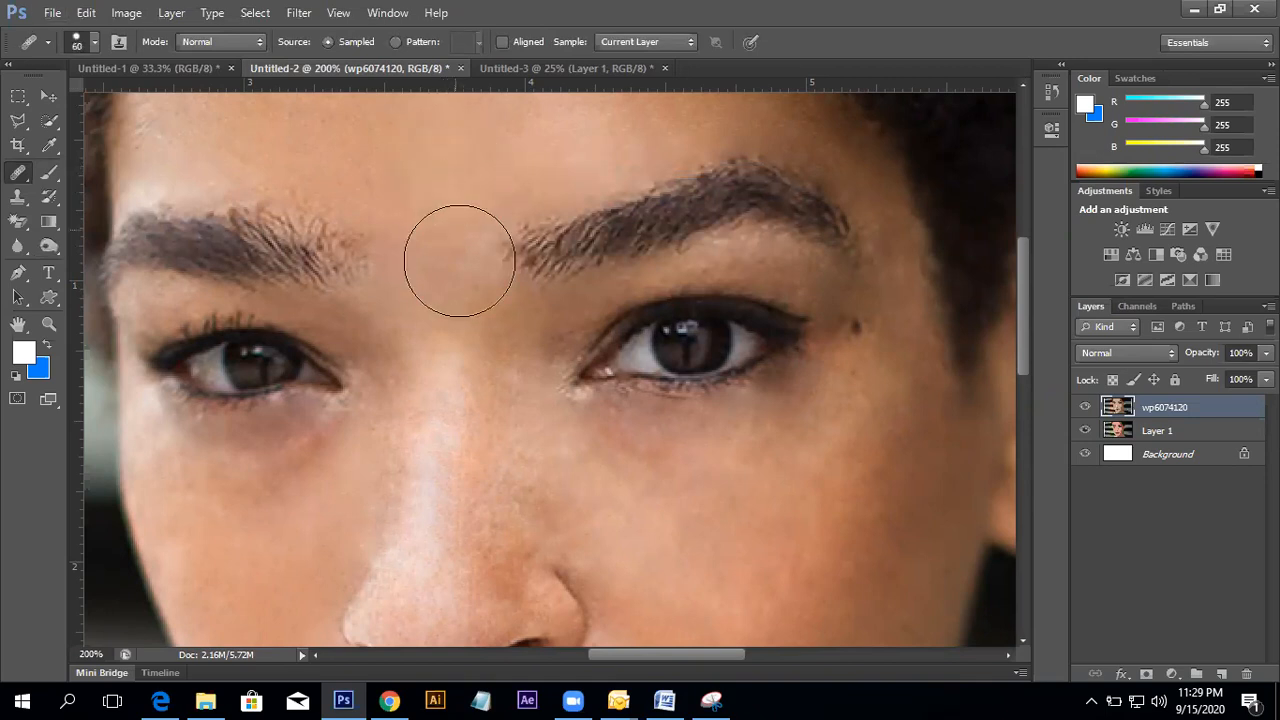
{"action": "left_click", "coordinate": [597, 344]}
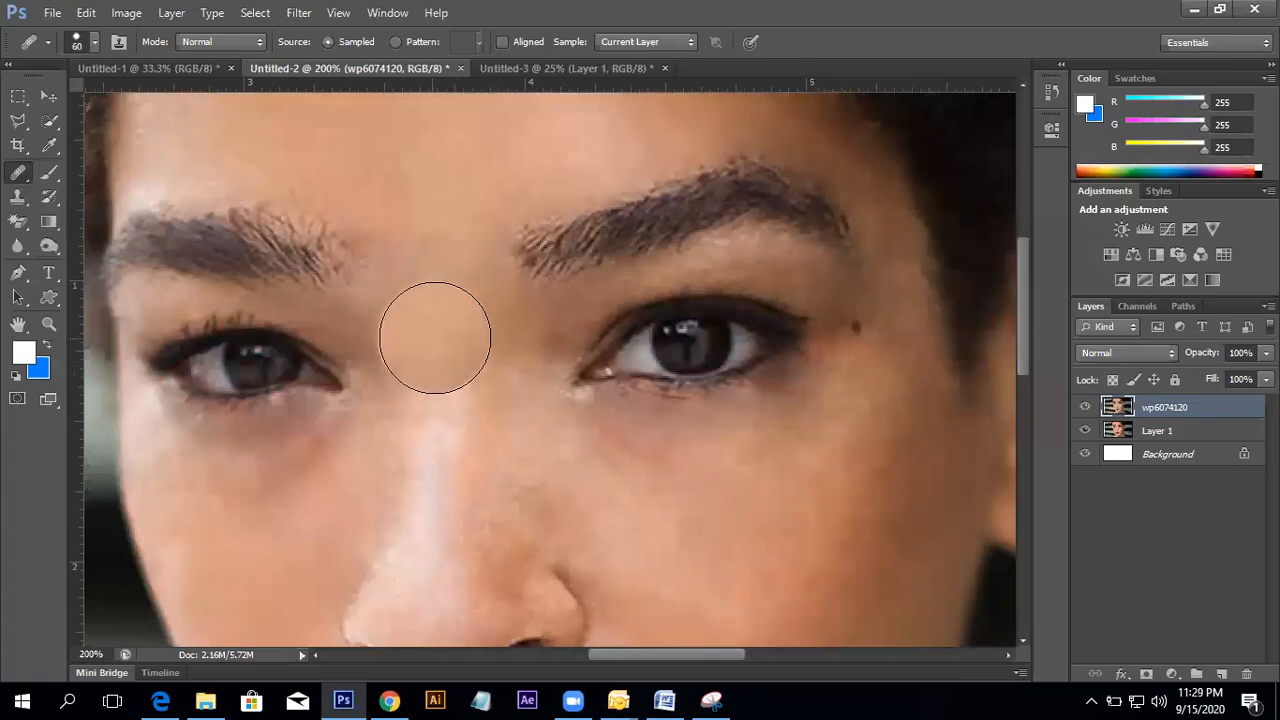
{"action": "left_click_drag", "start_coordinate": [443, 206], "coordinate": [426, 338]}
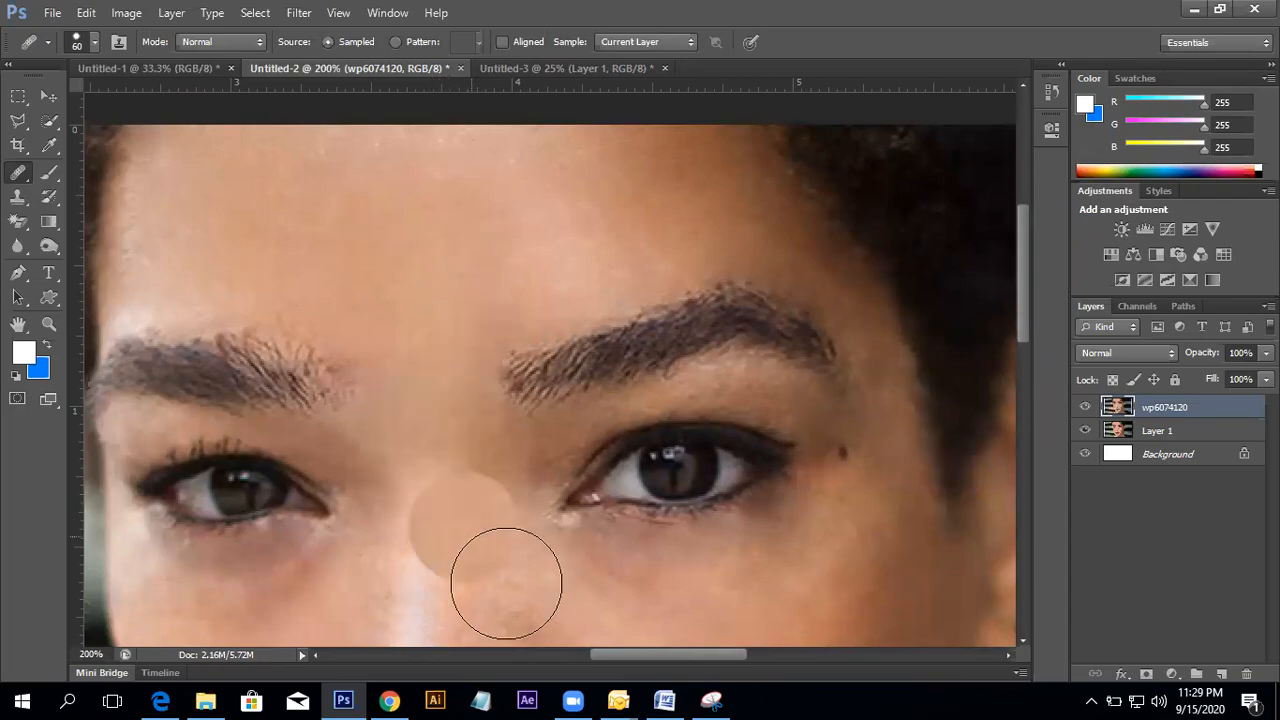
- Switch to Chrome and open the red eye image search results
{"action": "left_click", "coordinate": [389, 700]}
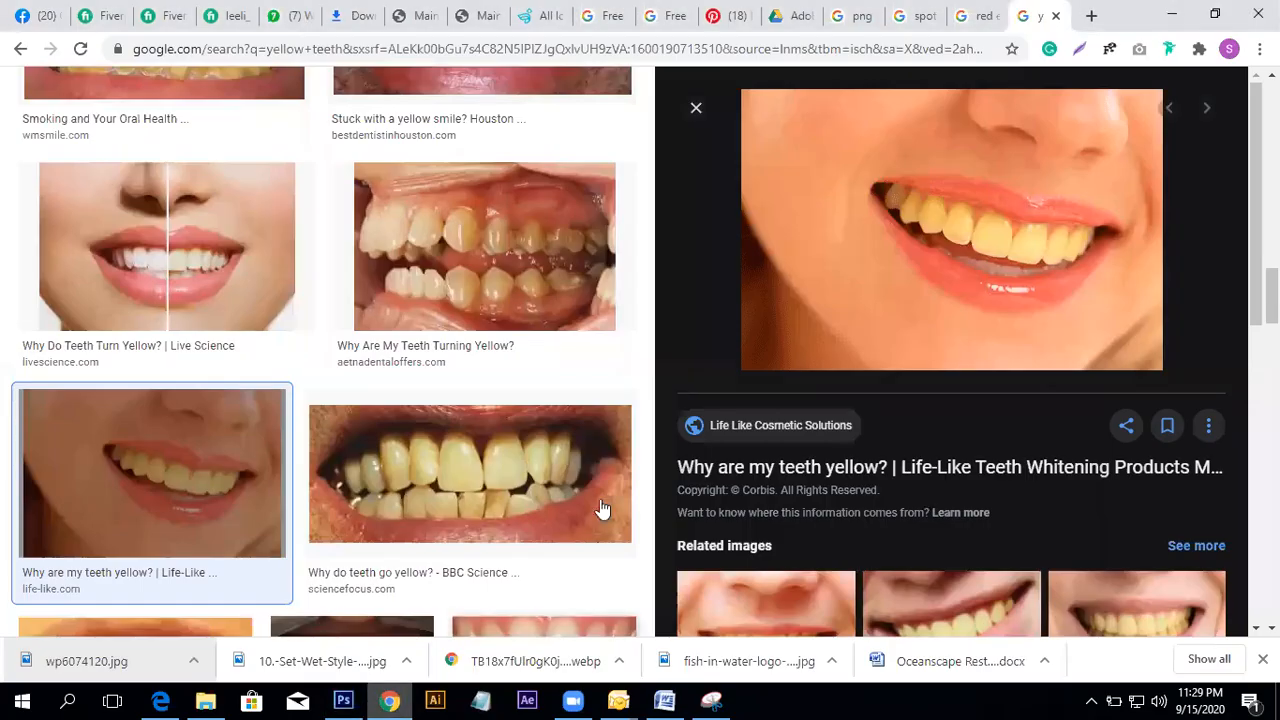
{"action": "left_click", "coordinate": [970, 16]}
{"action": "right_click", "coordinate": [975, 207]}
{"action": "left_click", "coordinate": [996, 362]}
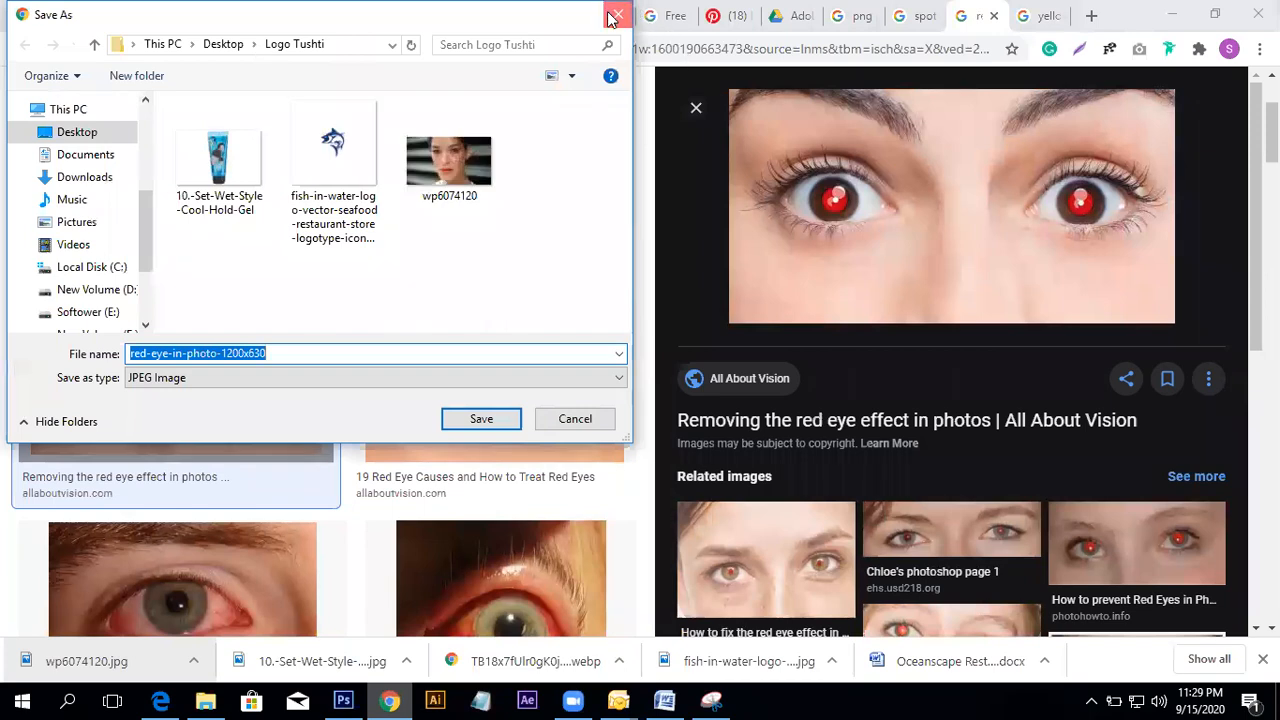
{"action": "left_click", "coordinate": [617, 15]}
- Copy the large red-eye preview photo and paste it into a new layer of the Untitled-3 document in Photoshop
{"action": "right_click", "coordinate": [858, 211]}
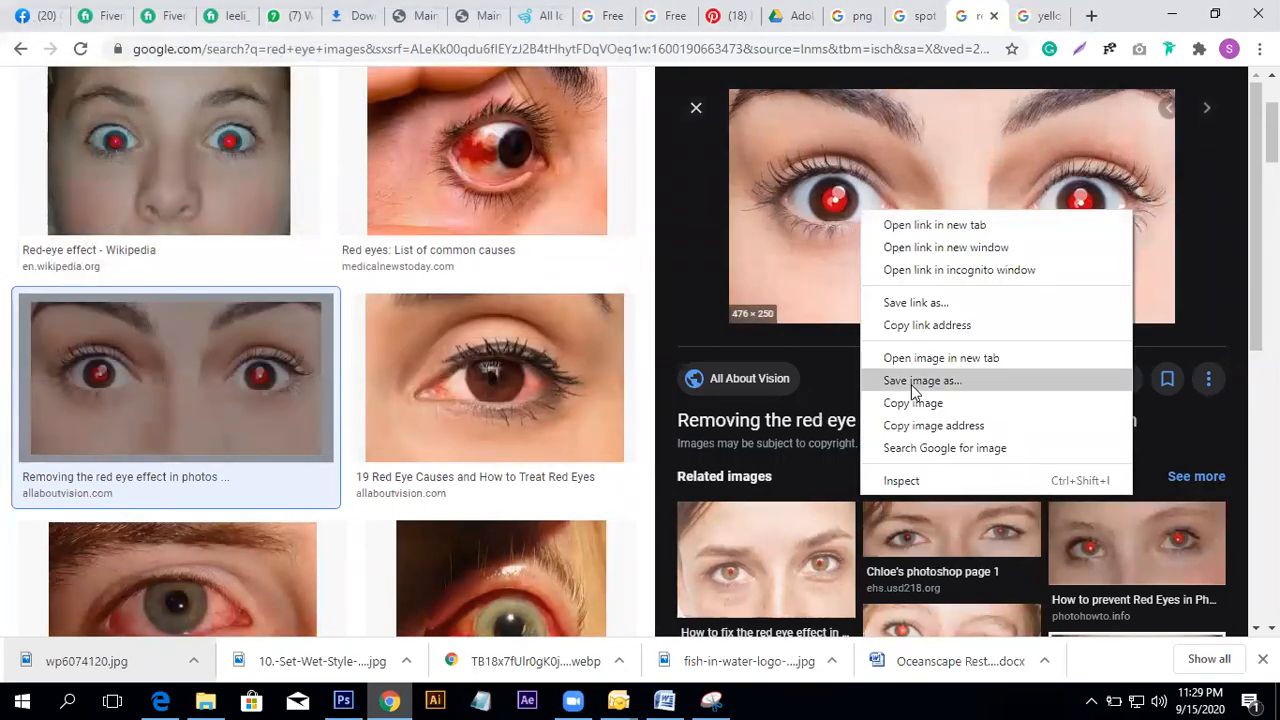
{"action": "left_click", "coordinate": [913, 402]}
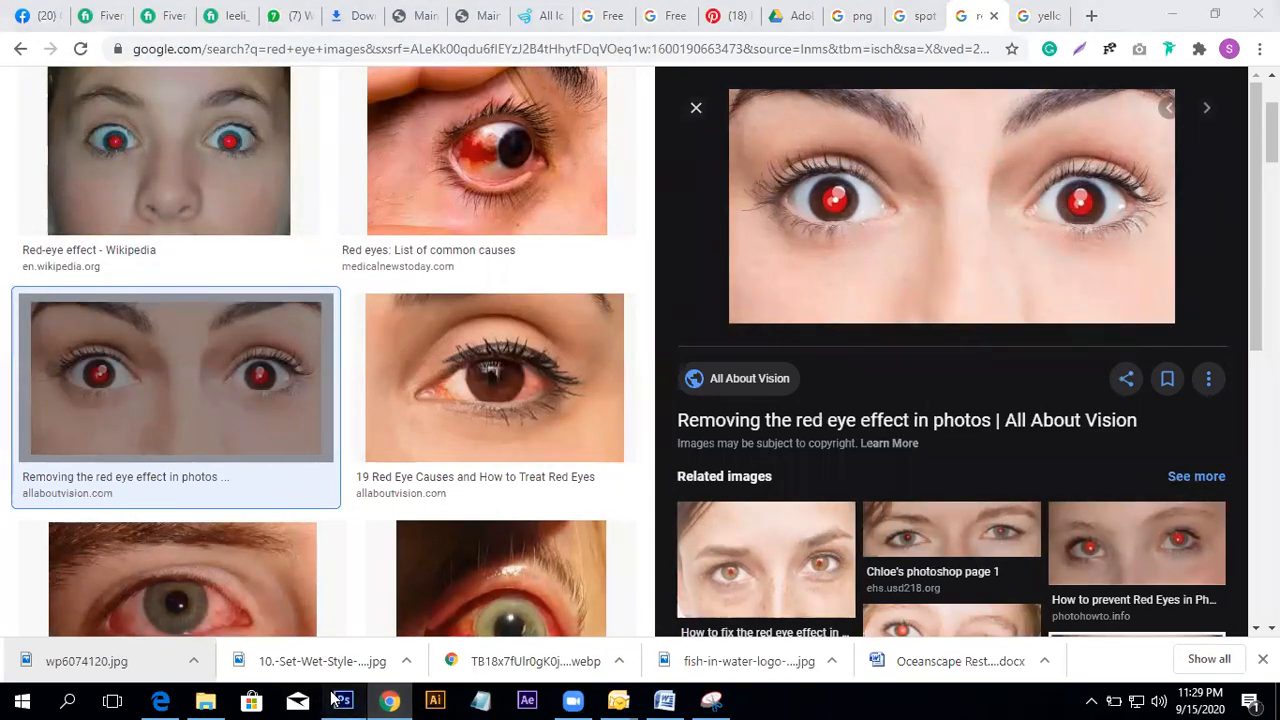
{"action": "left_click", "coordinate": [362, 700]}
{"action": "key", "text": "ctrl+Tab"}
{"action": "key", "text": "ctrl+shift+alt+n"}
{"action": "key", "text": "ctrl+v"}
- Delete the yellow-teeth layer and scale the red-eye photo up proportionally to fill most of the canvas
{"action": "left_click", "coordinate": [1136, 431]}
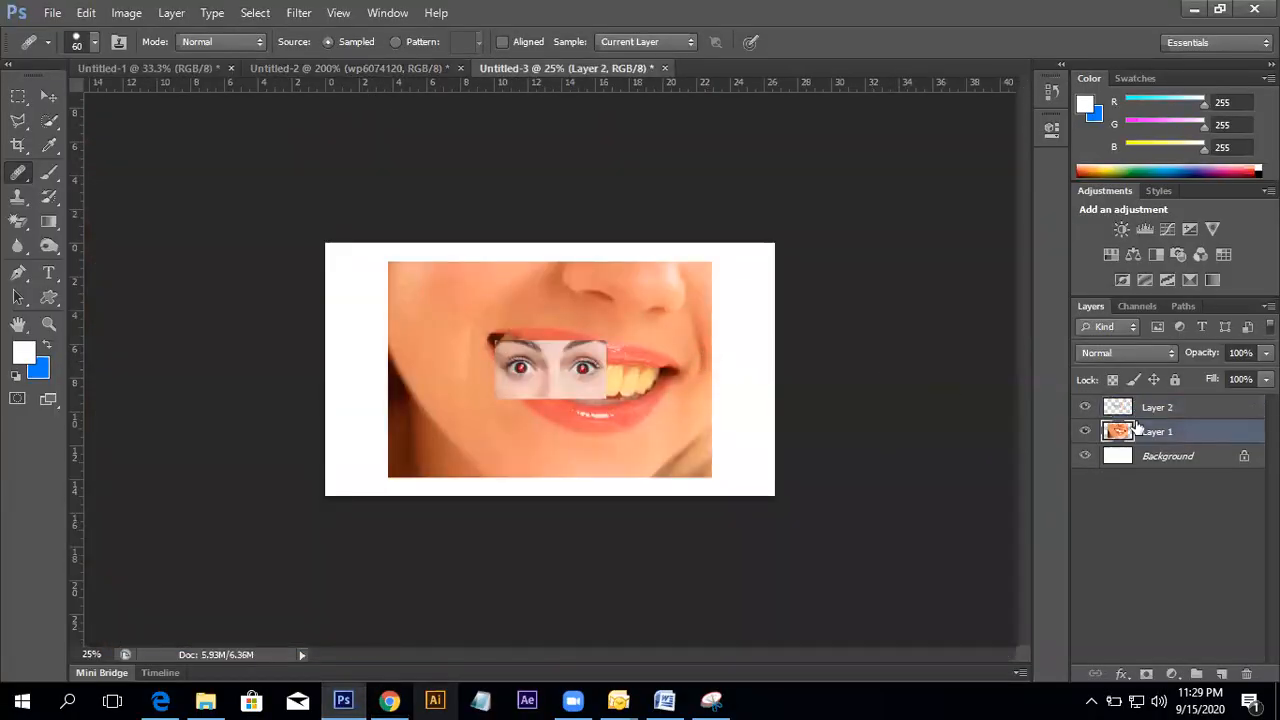
{"action": "key", "text": "Delete"}
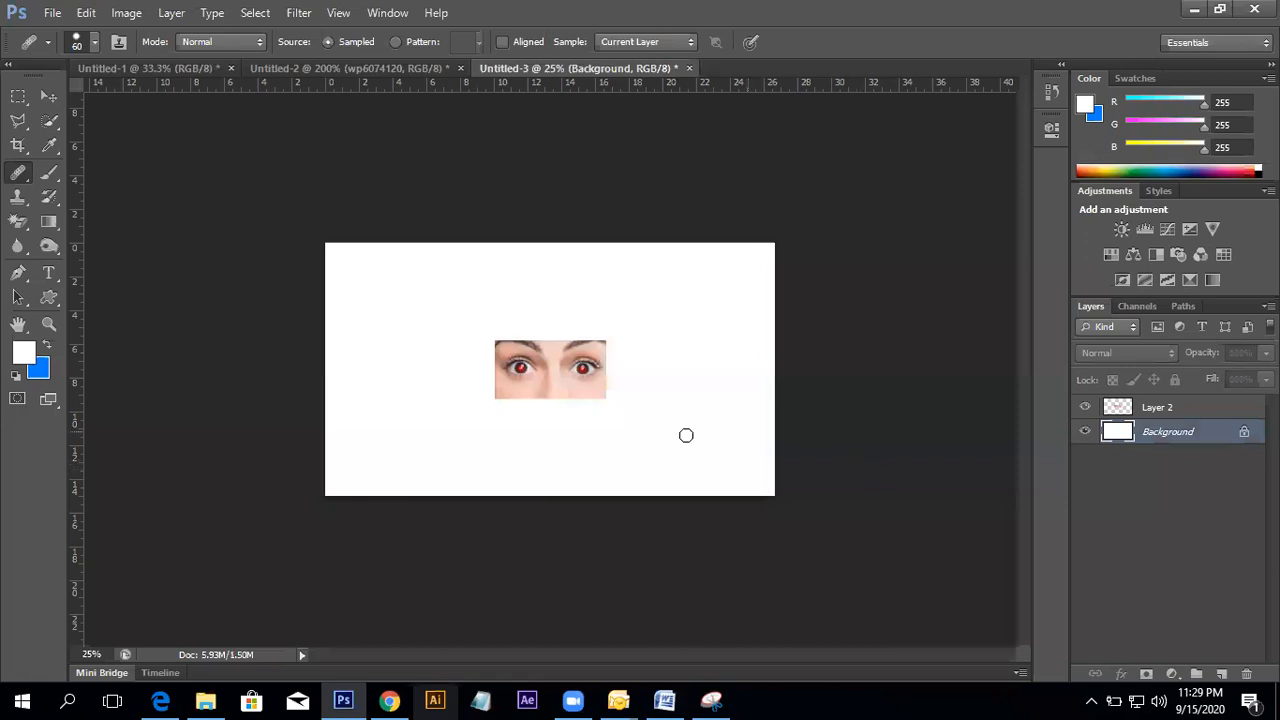
{"action": "left_click", "coordinate": [46, 95]}
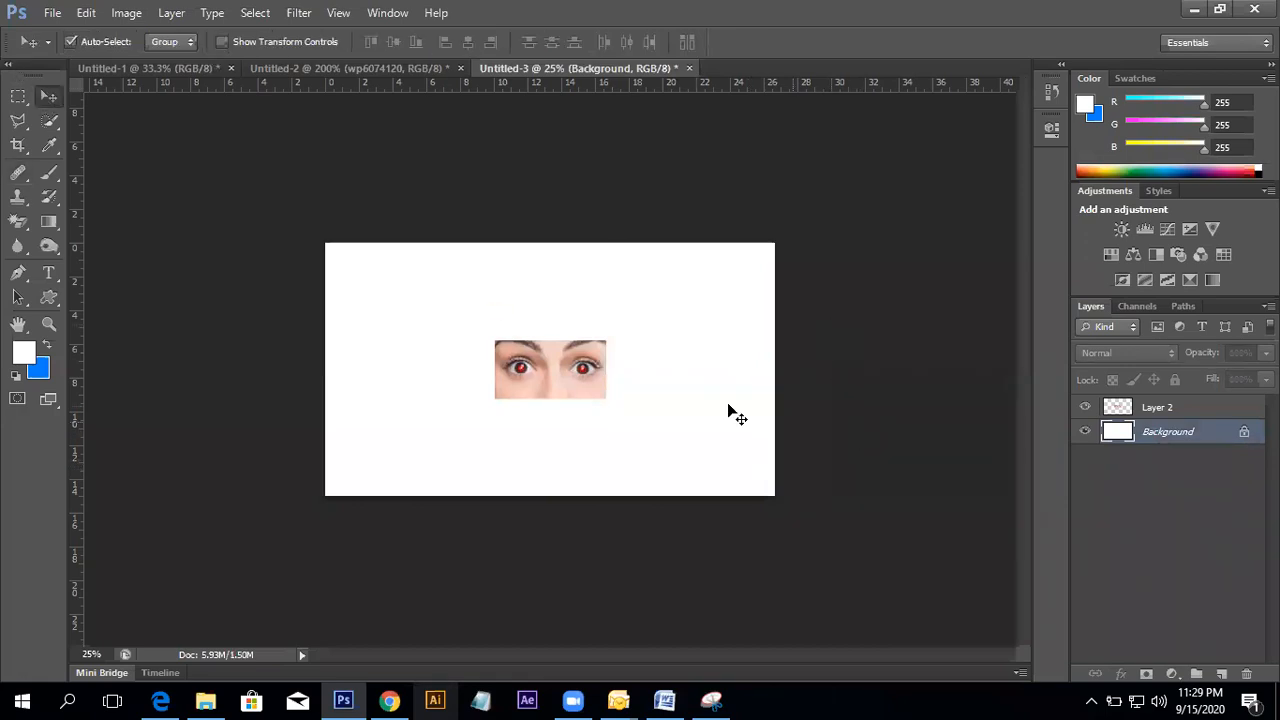
{"action": "left_click", "coordinate": [583, 389]}
{"action": "key", "text": "ctrl+t"}
{"action": "left_click_drag", "start_coordinate": [604, 399], "coordinate": [716, 452]}
{"action": "key", "text": "Return"}
- Correct the red pupils in both eyes with the Red Eye Tool at 50% pupil size and 50% darken amount
{"action": "left_click", "coordinate": [18, 172]}
{"action": "right_click", "coordinate": [18, 172]}
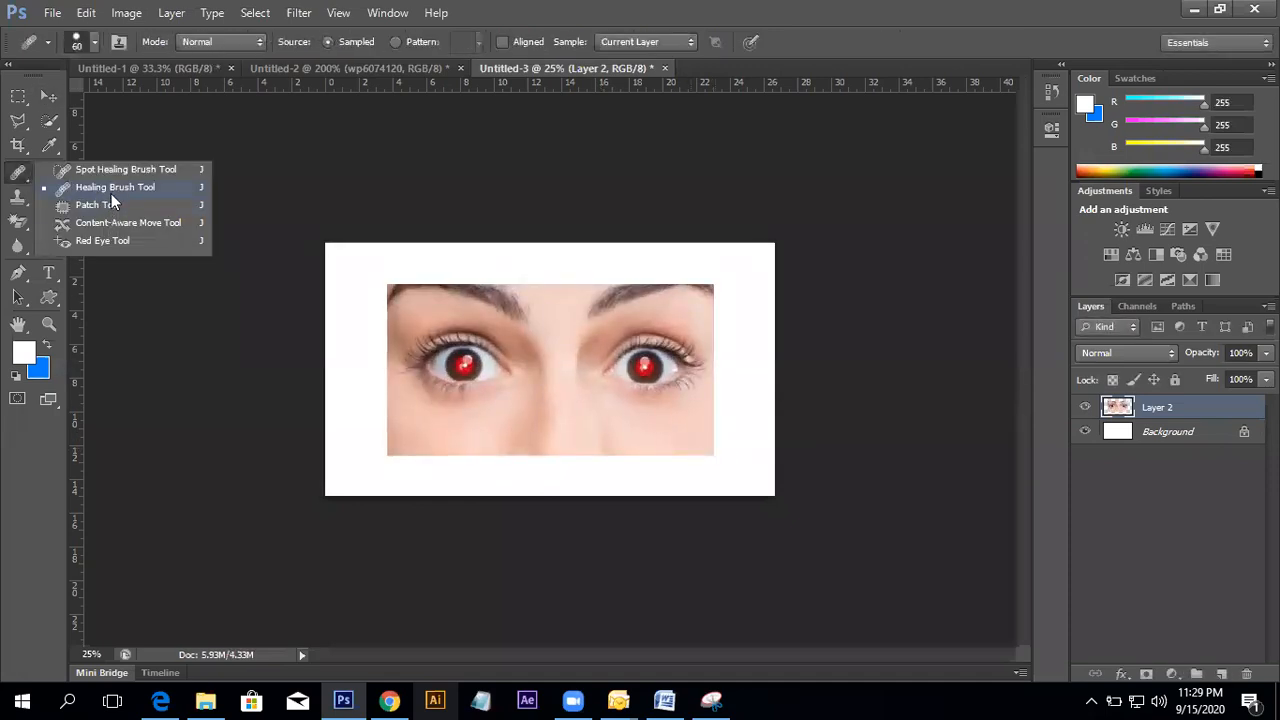
{"action": "left_click", "coordinate": [113, 242]}
{"action": "key", "text": "ctrl+plus"}
{"action": "key", "text": "ctrl+plus"}
{"action": "key", "text": "ctrl+plus"}
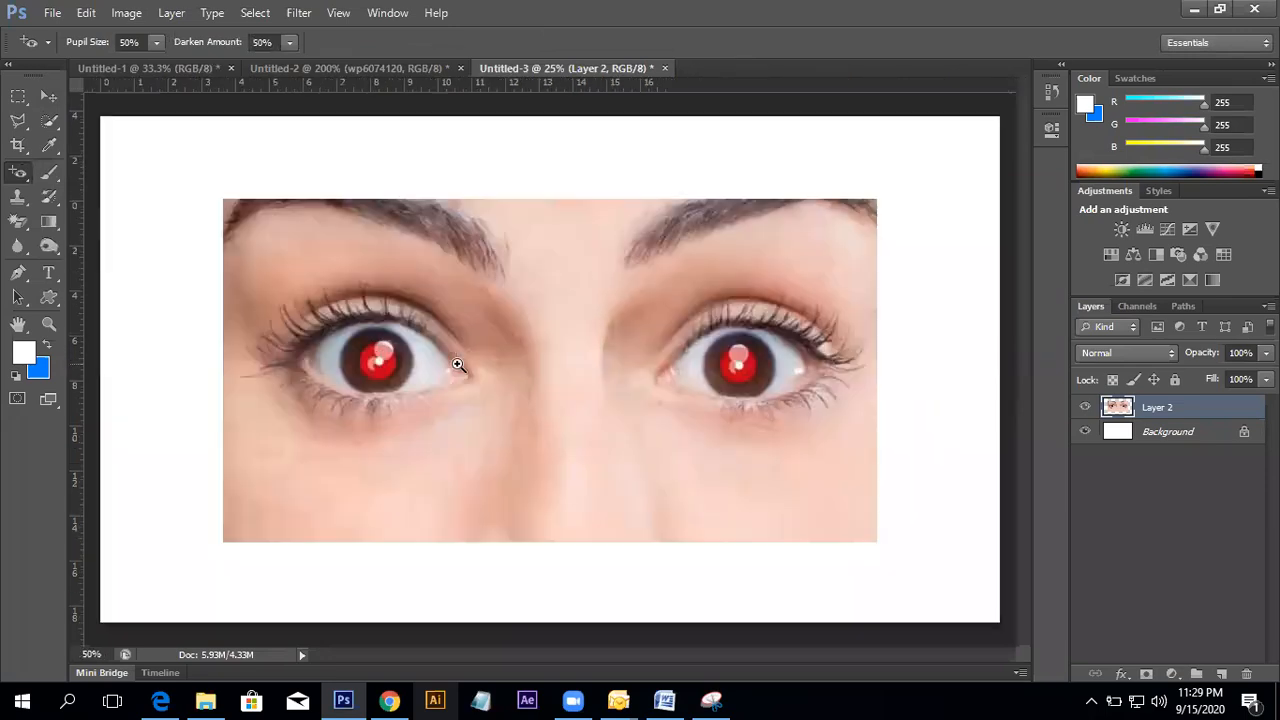
{"action": "left_click", "coordinate": [340, 368]}
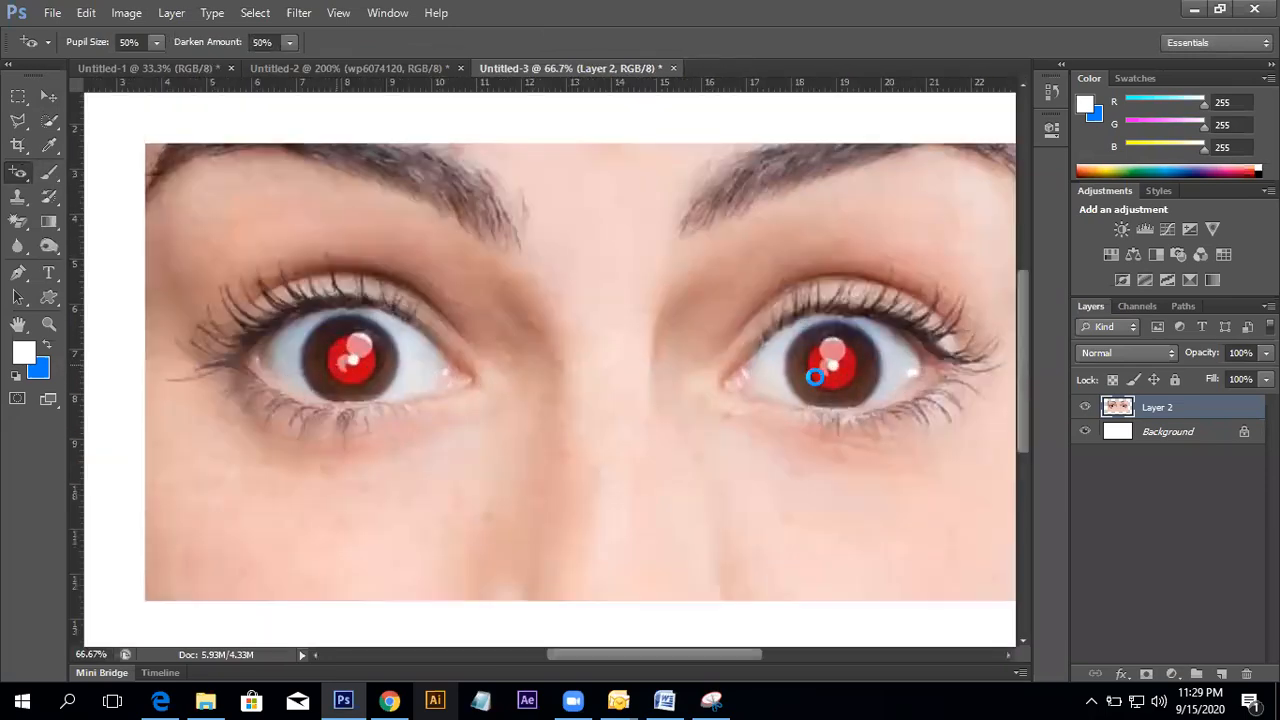
{"action": "left_click", "coordinate": [836, 370]}
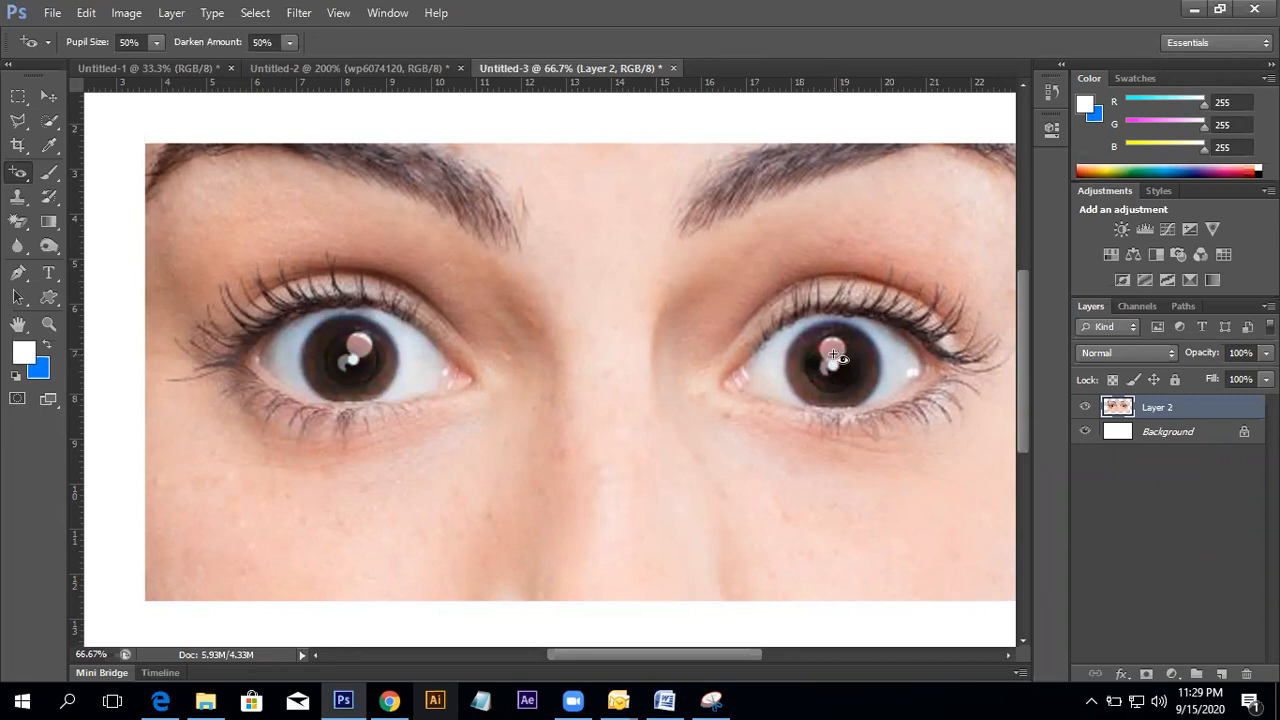
- Close the Untitled-3 document without saving its changes
{"action": "key", "text": "ctrl+minus"}
{"action": "key", "text": "ctrl+minus"}
{"action": "key", "text": "ctrl+minus"}
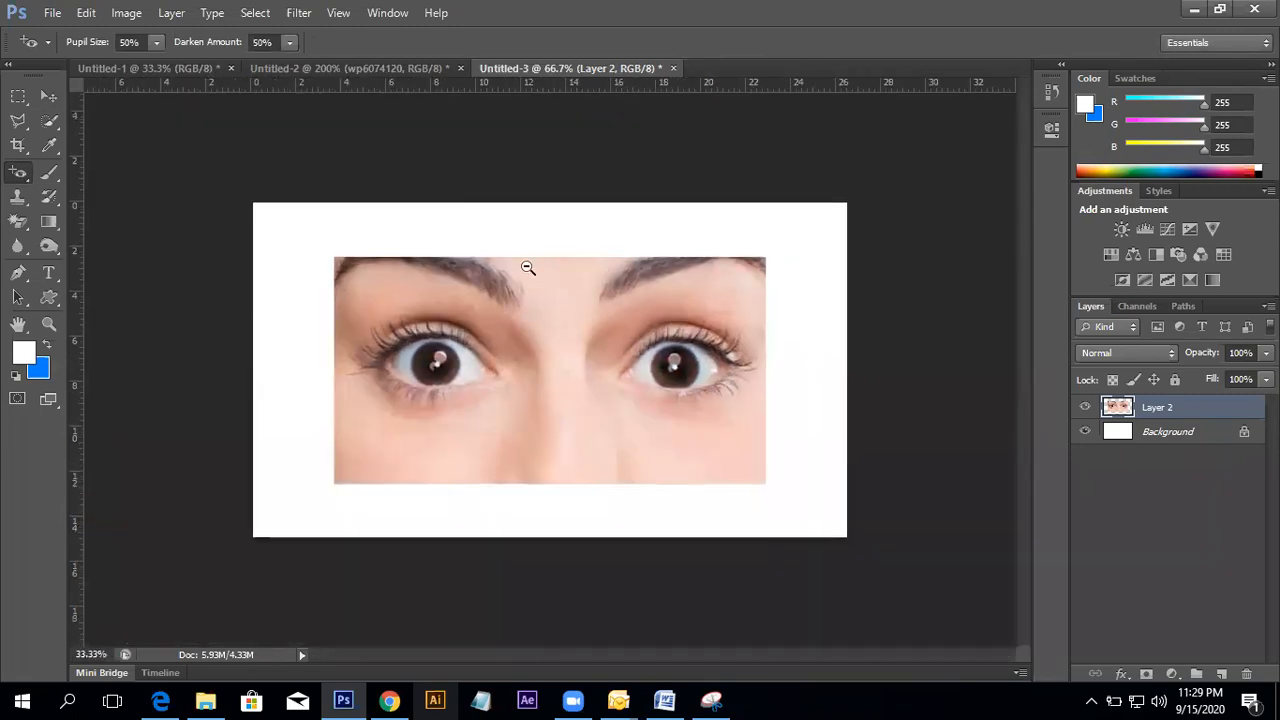
{"action": "left_click", "coordinate": [665, 68]}
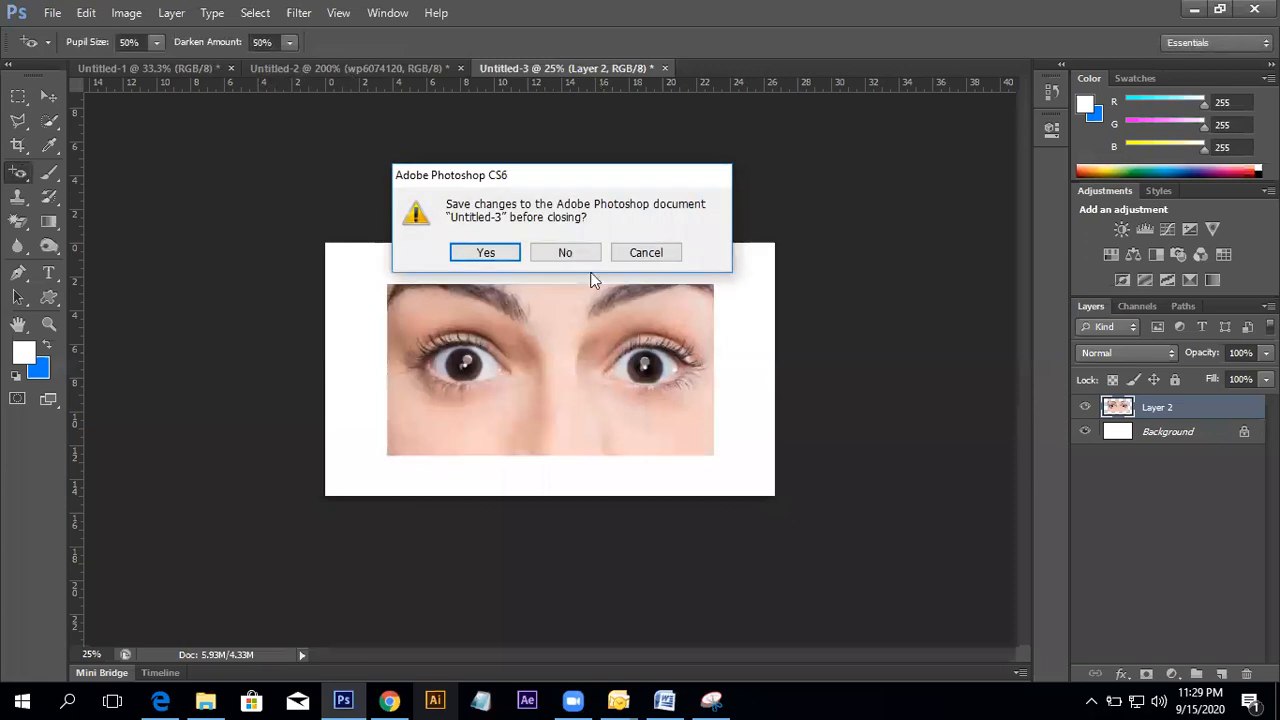
{"action": "left_click", "coordinate": [569, 253]}
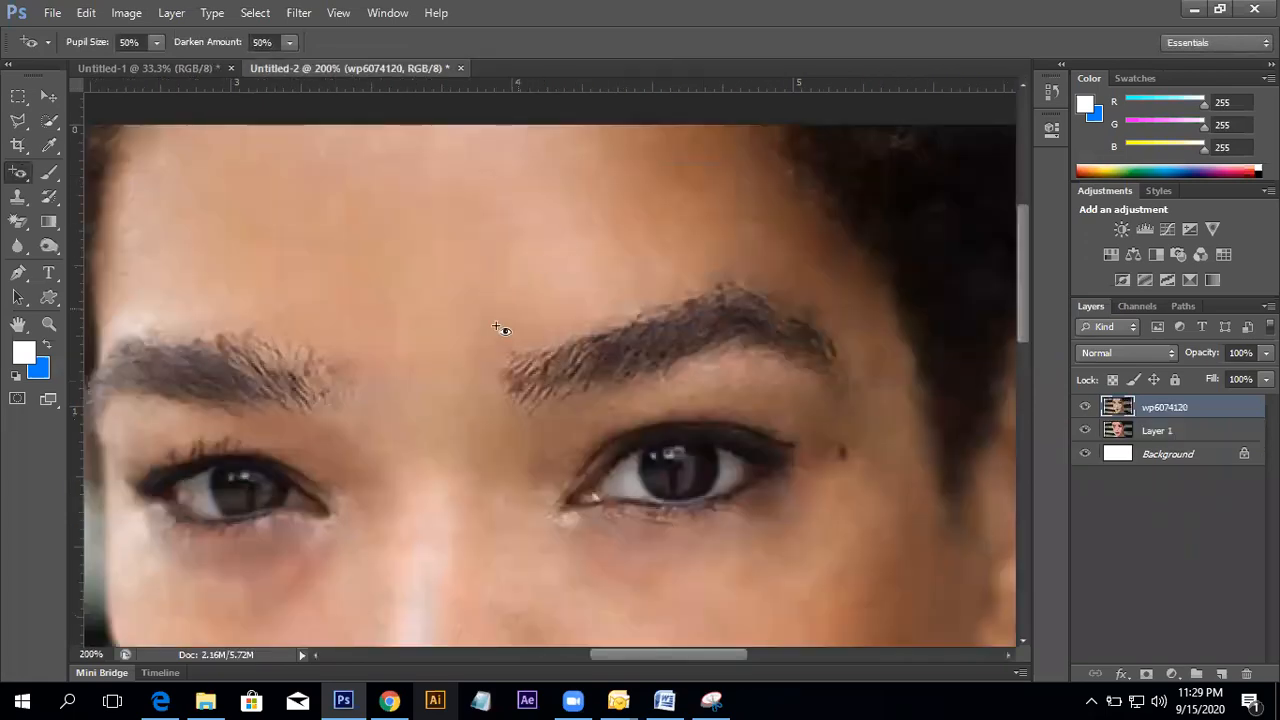
- With the Healing Brush reduced to size 35, sample cheek skin in the Untitled-2 portrait and retouch beneath the left-hand eye
{"action": "left_click", "coordinate": [600, 367], "text": "alt"}
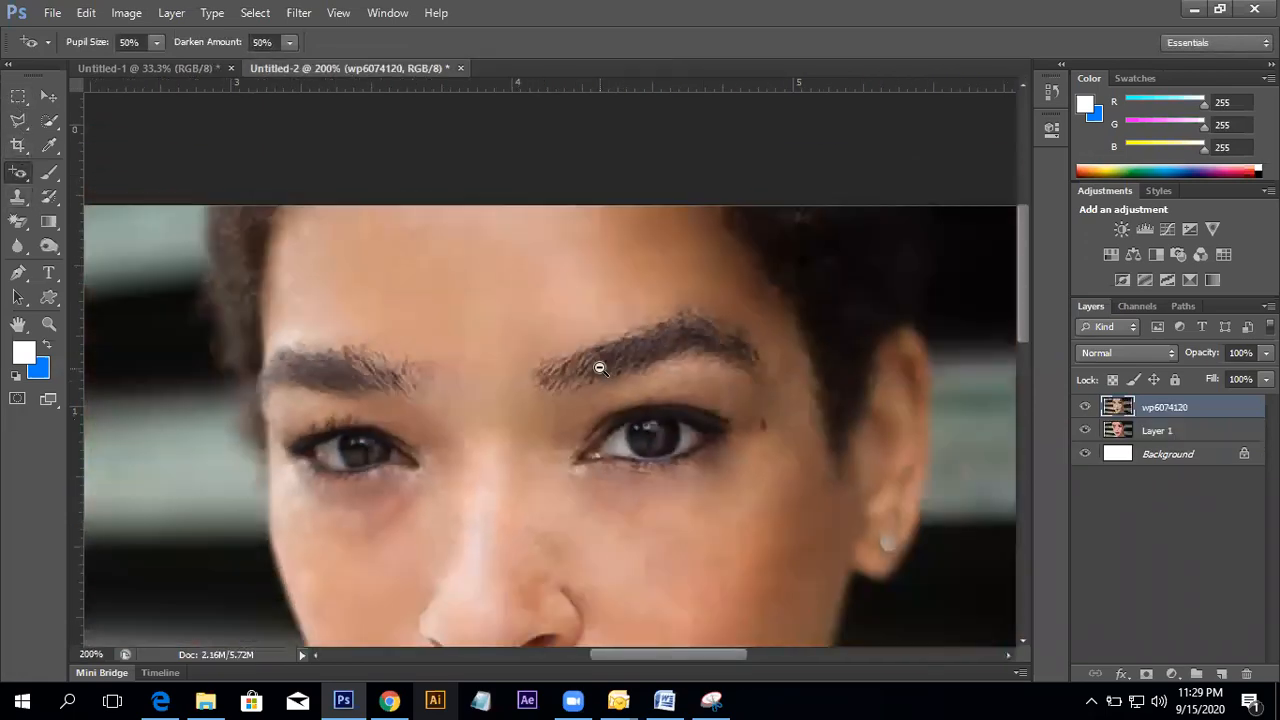
{"action": "left_click", "coordinate": [452, 364], "text": "alt"}
{"action": "left_click", "coordinate": [452, 364], "text": "alt"}
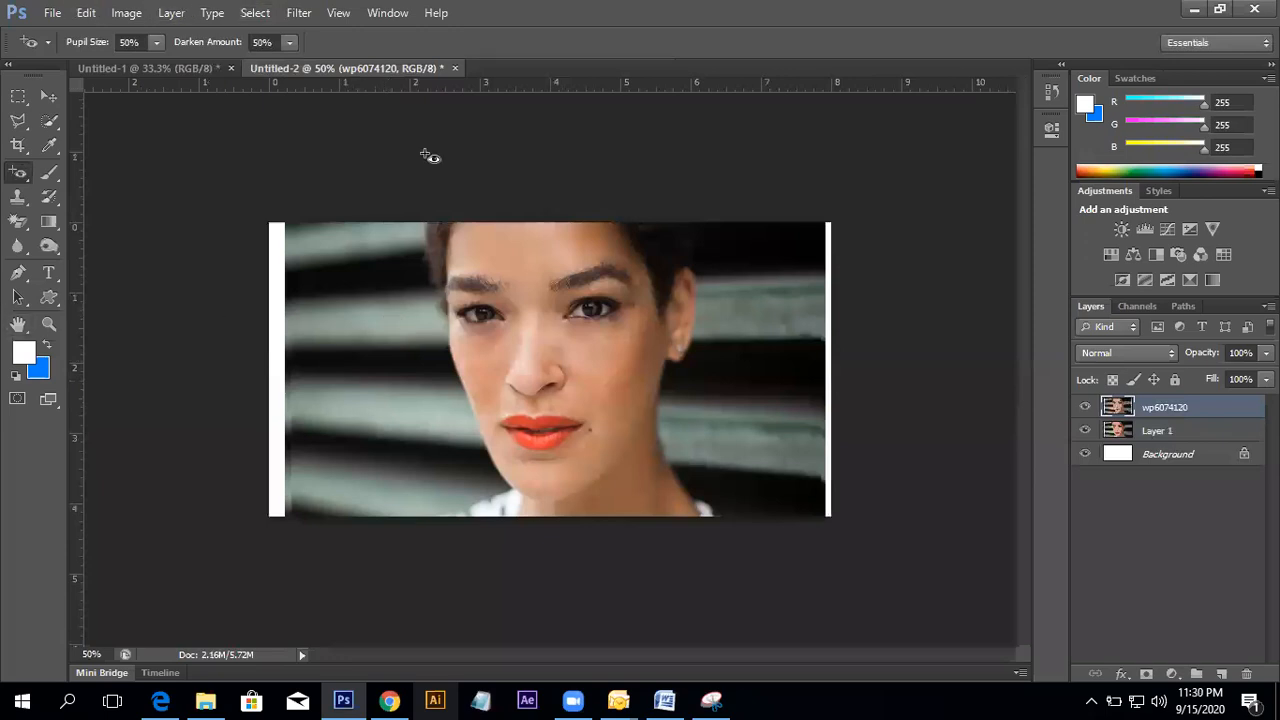
{"action": "right_click", "coordinate": [29, 180]}
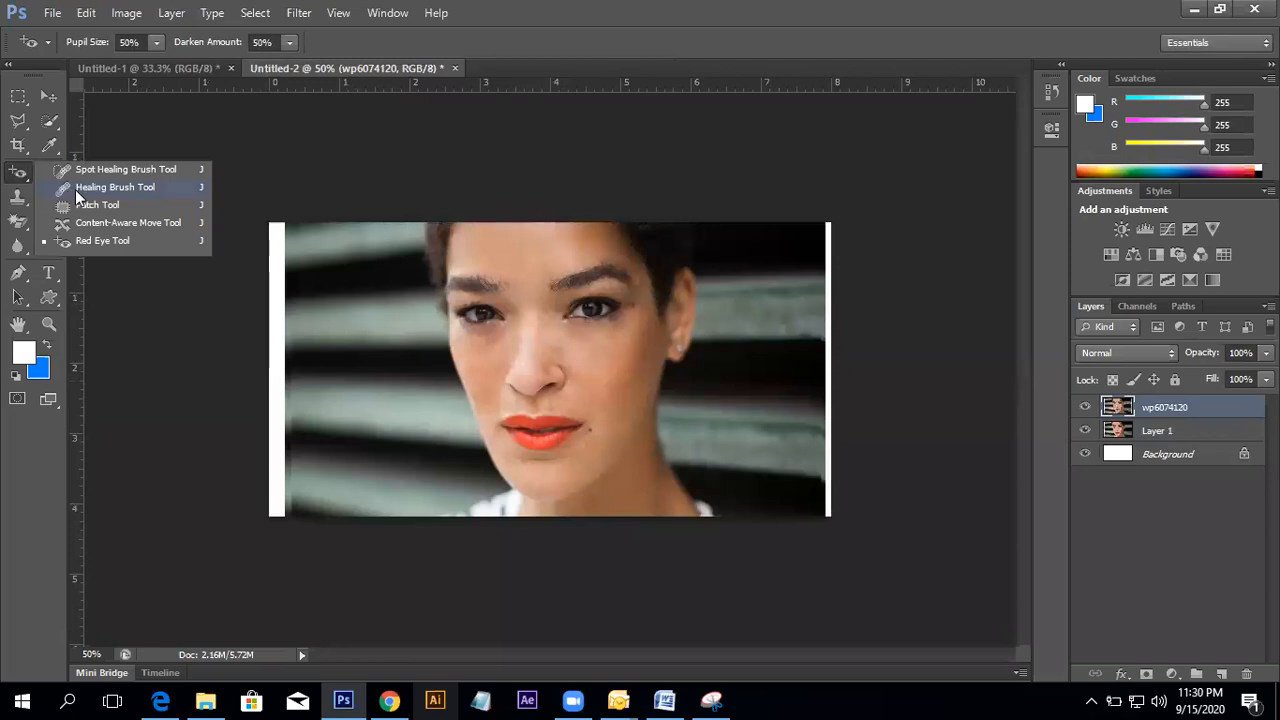
{"action": "left_click", "coordinate": [115, 187]}
{"action": "left_click", "coordinate": [510, 370], "text": "ctrl"}
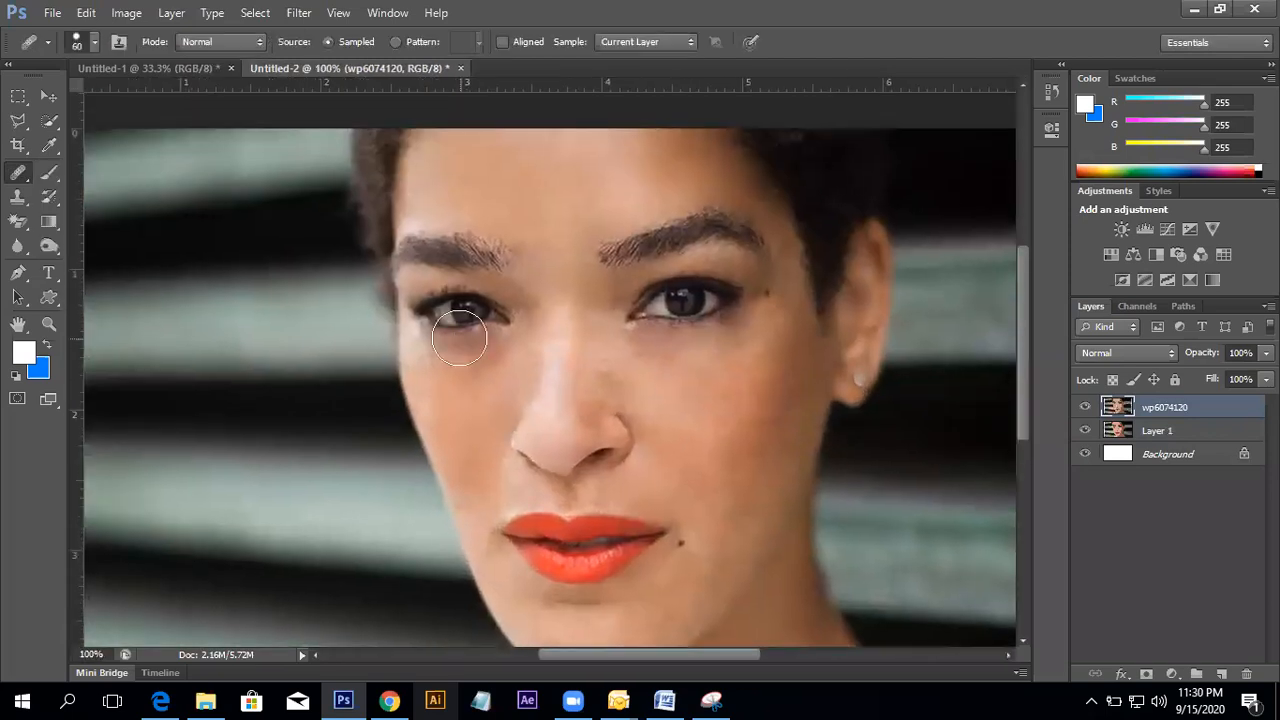
{"action": "left_click_drag", "start_coordinate": [483, 389], "coordinate": [474, 387]}
{"action": "left_click", "coordinate": [457, 366], "text": "alt"}
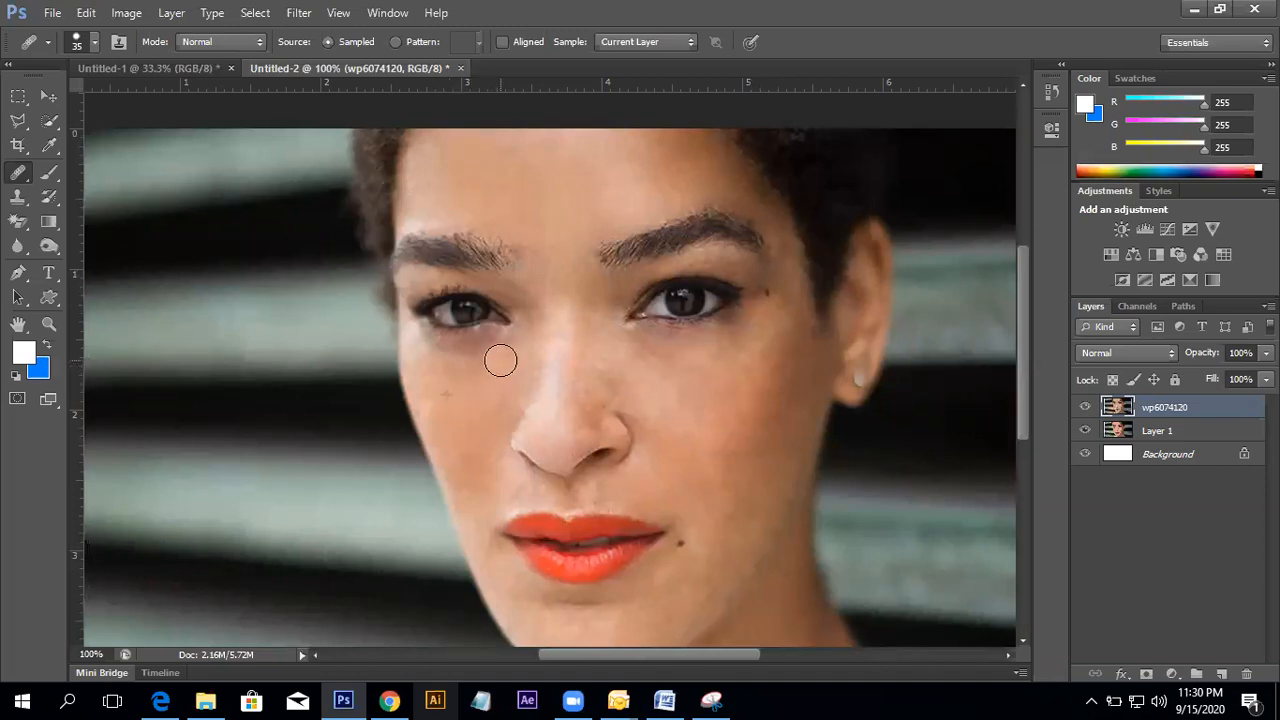
- Retouch the skin along the nose with the size 35 Healing Brush and check the whole portrait
{"action": "scroll", "coordinate": [583, 371], "scroll_direction": "up", "scroll_amount": 1}
{"action": "scroll", "coordinate": [583, 371], "scroll_direction": "right", "scroll_amount": 1}
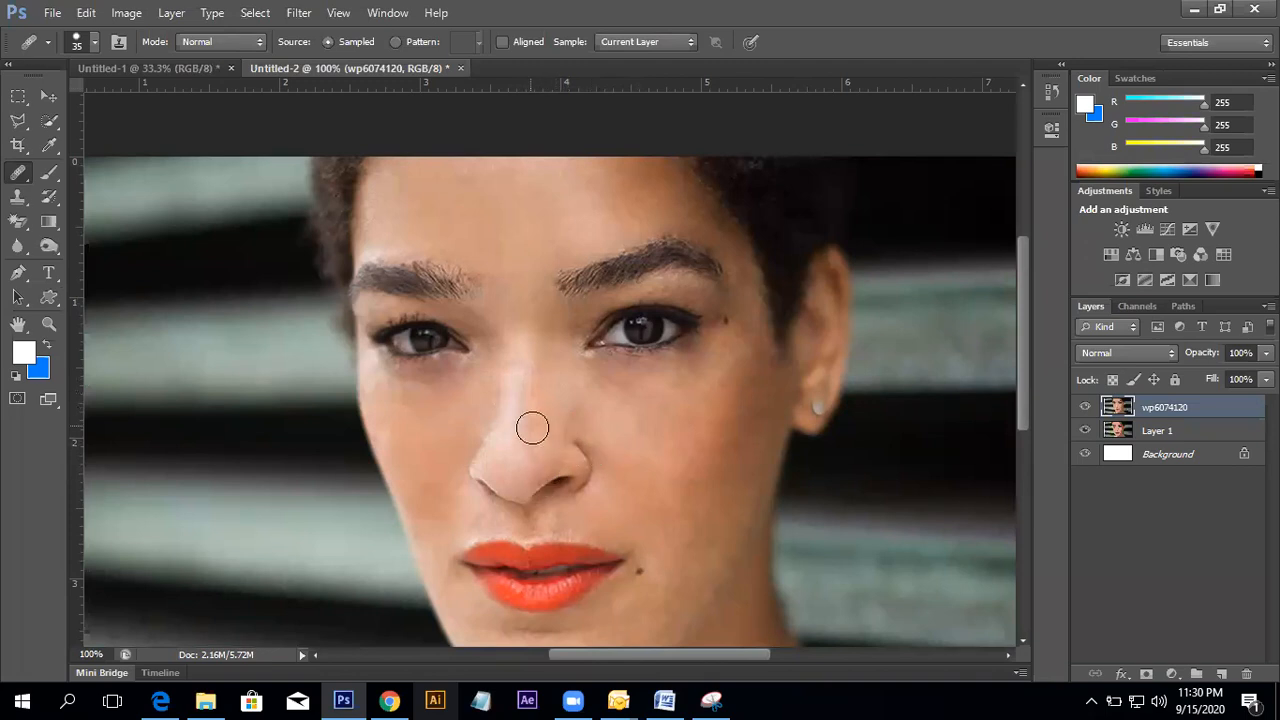
{"action": "left_click_drag", "start_coordinate": [531, 437], "coordinate": [560, 480]}
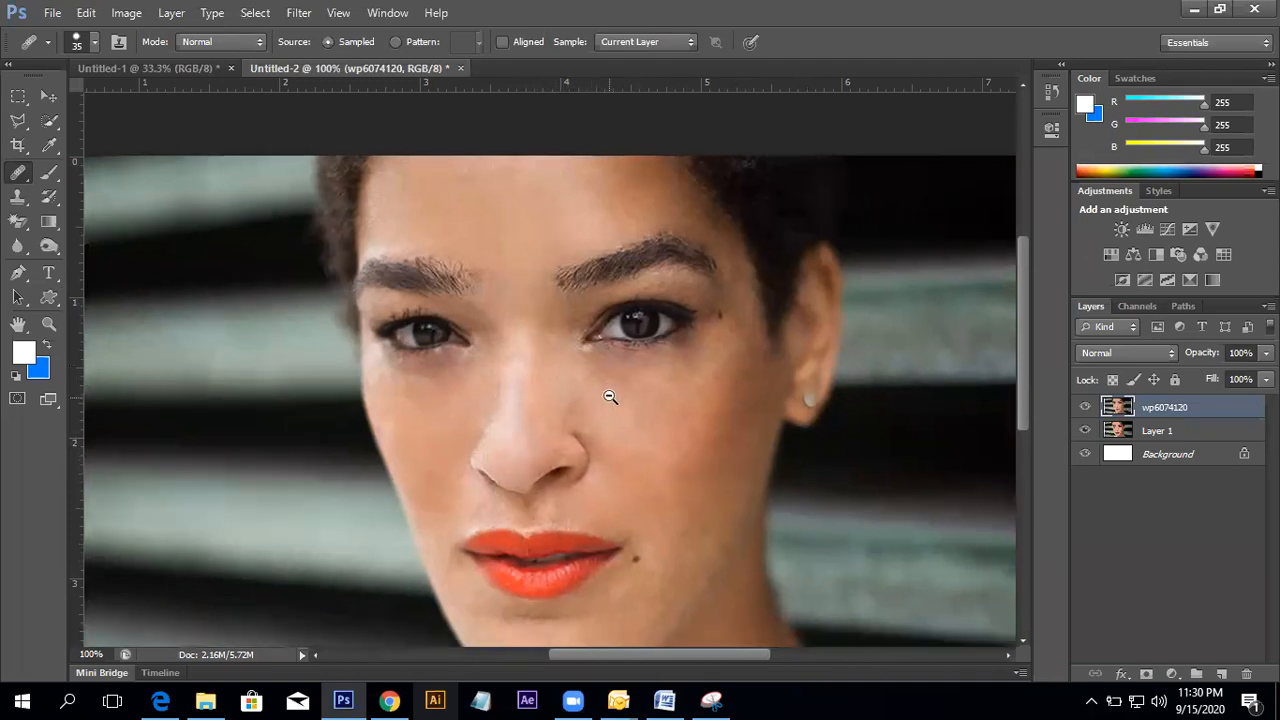
{"action": "scroll", "coordinate": [610, 397], "scroll_direction": "down", "scroll_amount": 3}
{"action": "scroll", "coordinate": [600, 390], "scroll_direction": "down", "scroll_amount": 1}
{"action": "scroll", "coordinate": [573, 388], "scroll_direction": "up", "scroll_amount": 1}
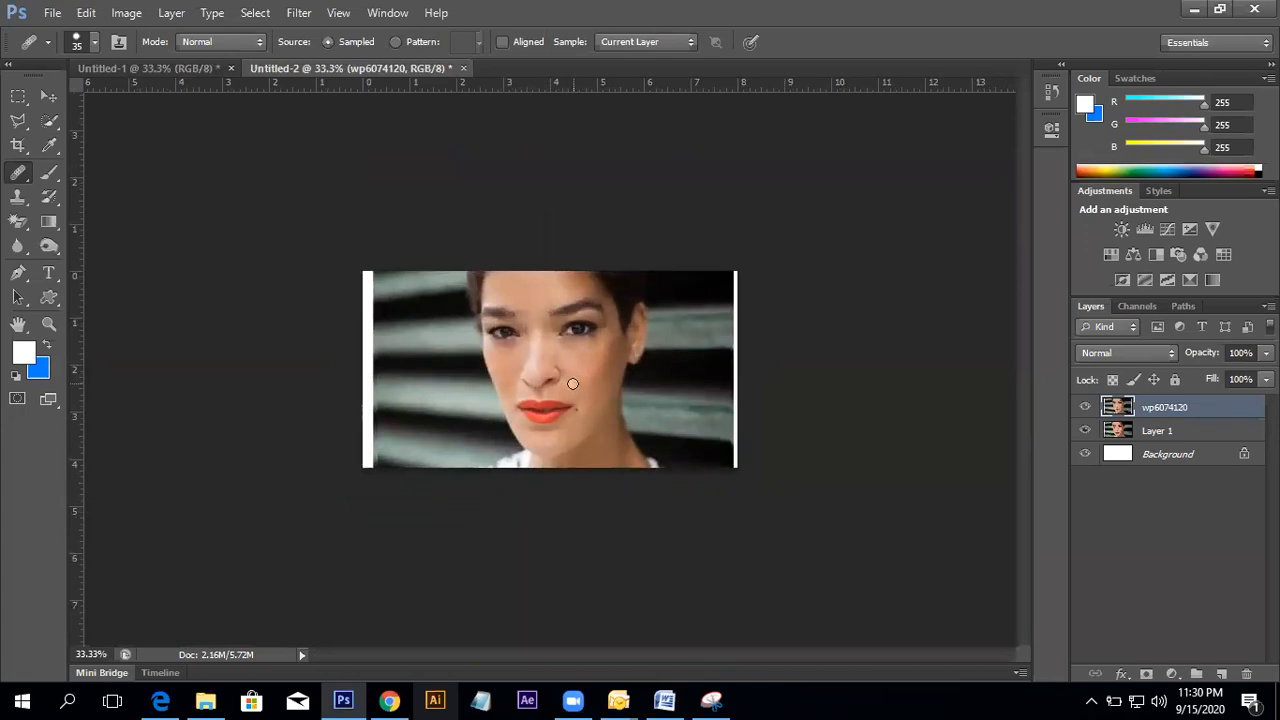
{"action": "left_click", "coordinate": [22, 200]}
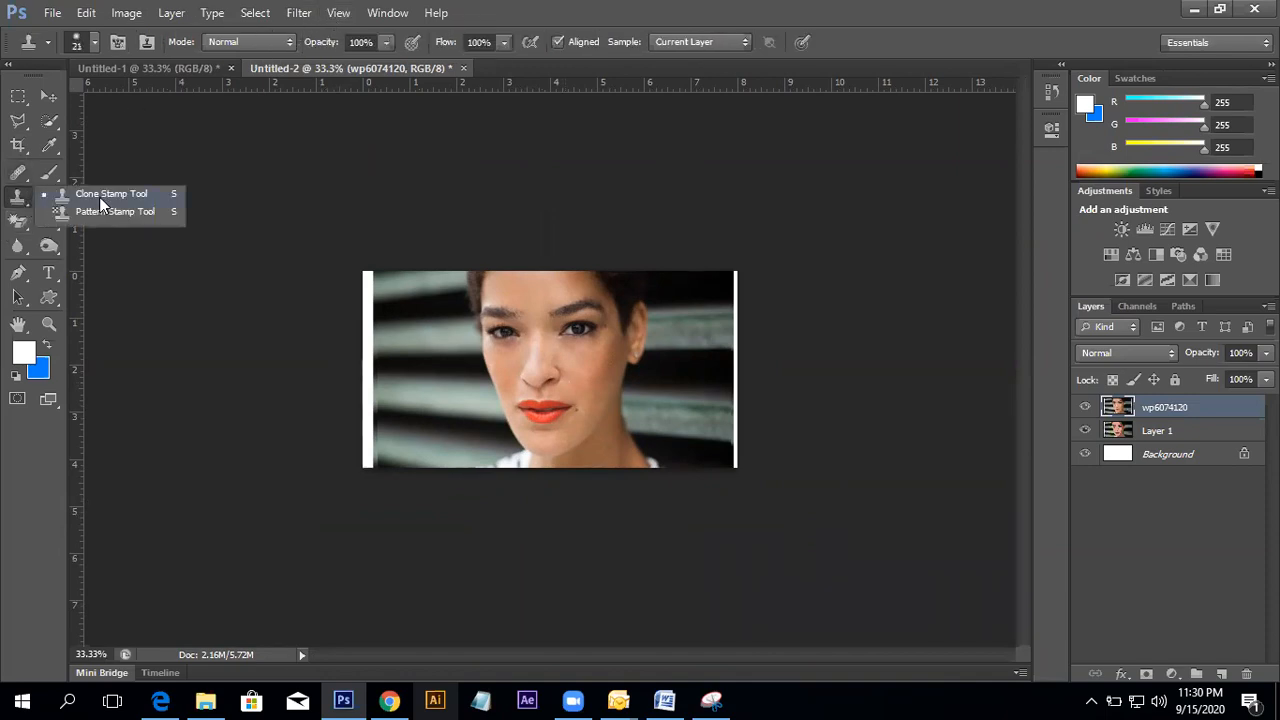
{"action": "left_click", "coordinate": [13, 202]}
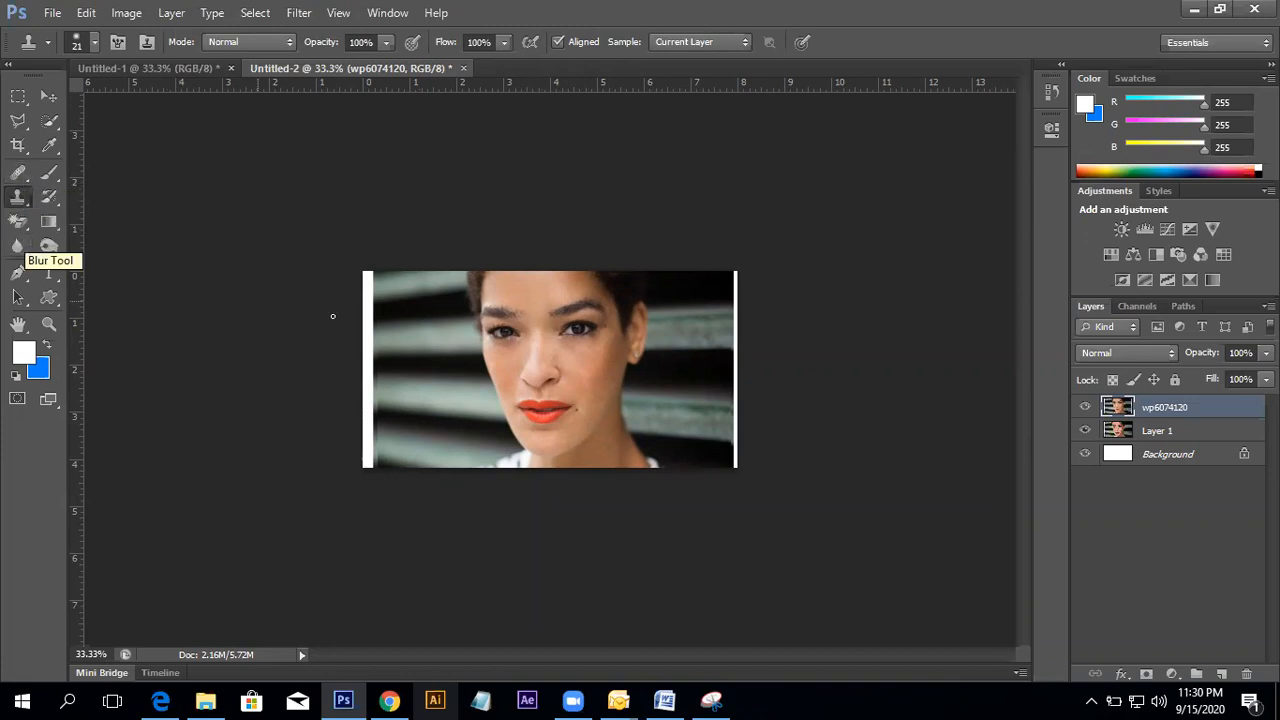
- Apply Levels to the wp6074120 portrait layer with the shadow input at 30 and slightly brightened midtones
{"action": "left_click", "coordinate": [50, 97]}
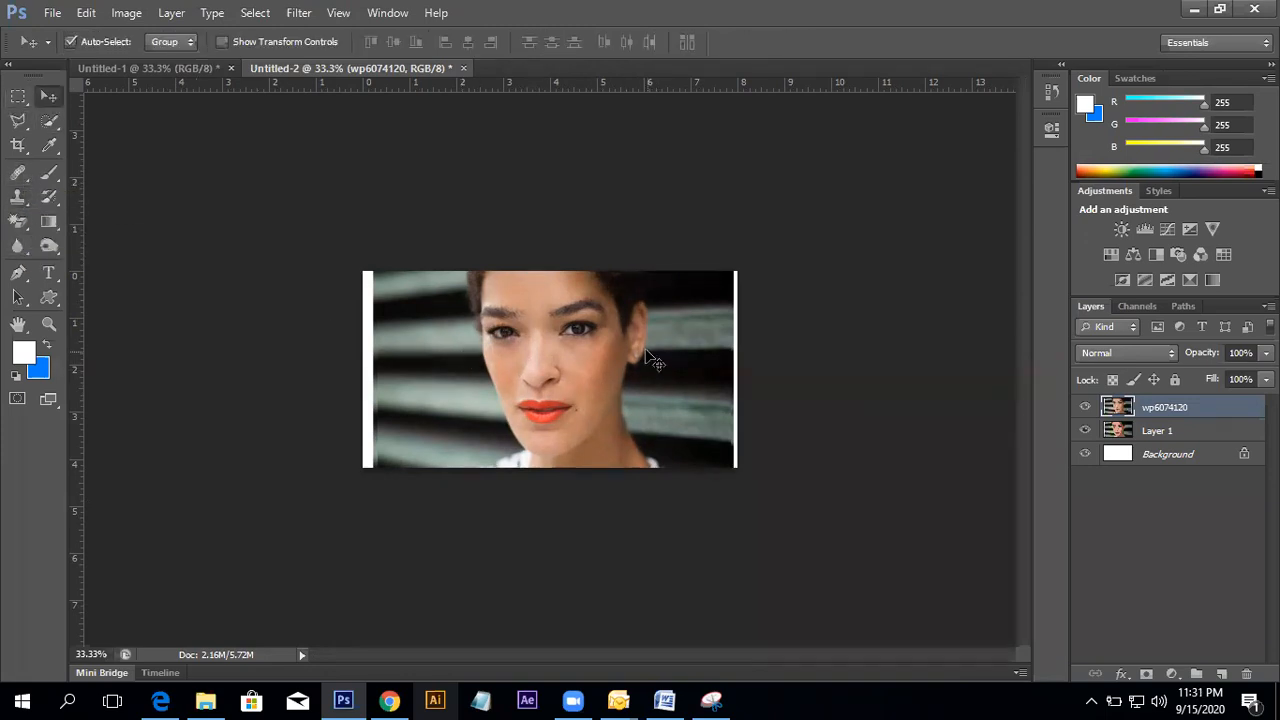
{"action": "key", "text": "ctrl+l"}
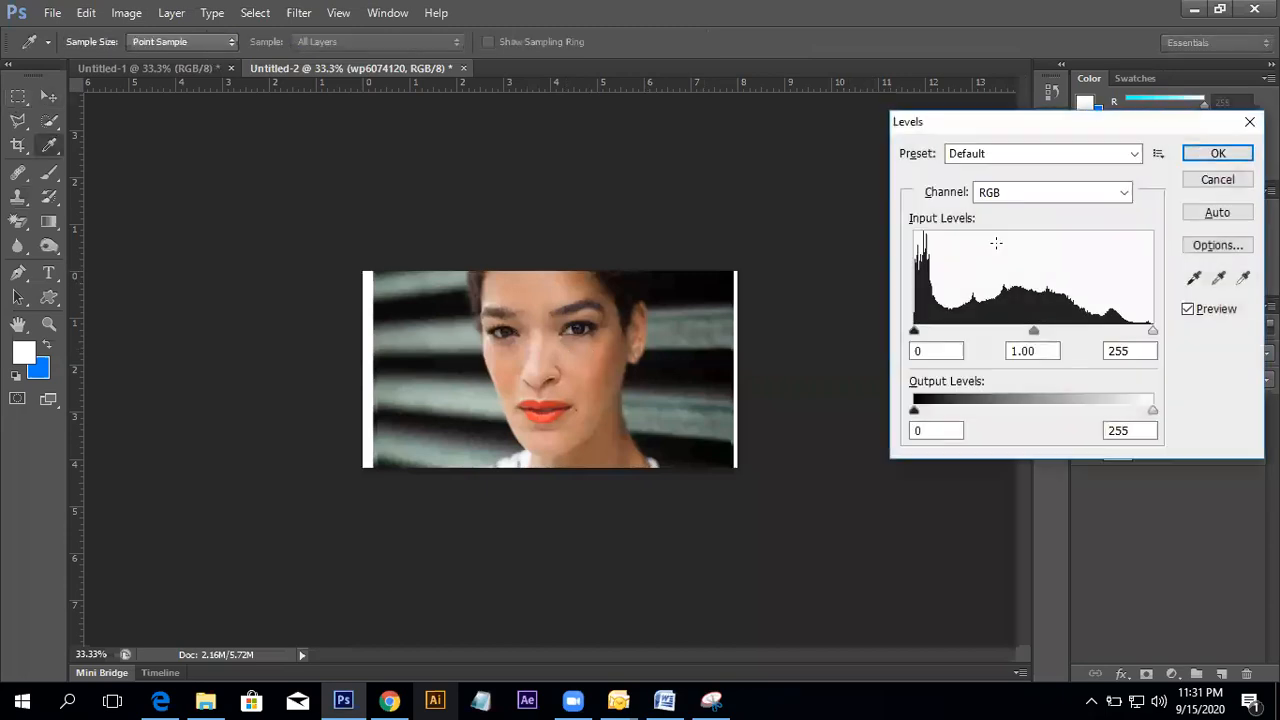
{"action": "left_click_drag", "start_coordinate": [914, 331], "coordinate": [941, 331]}
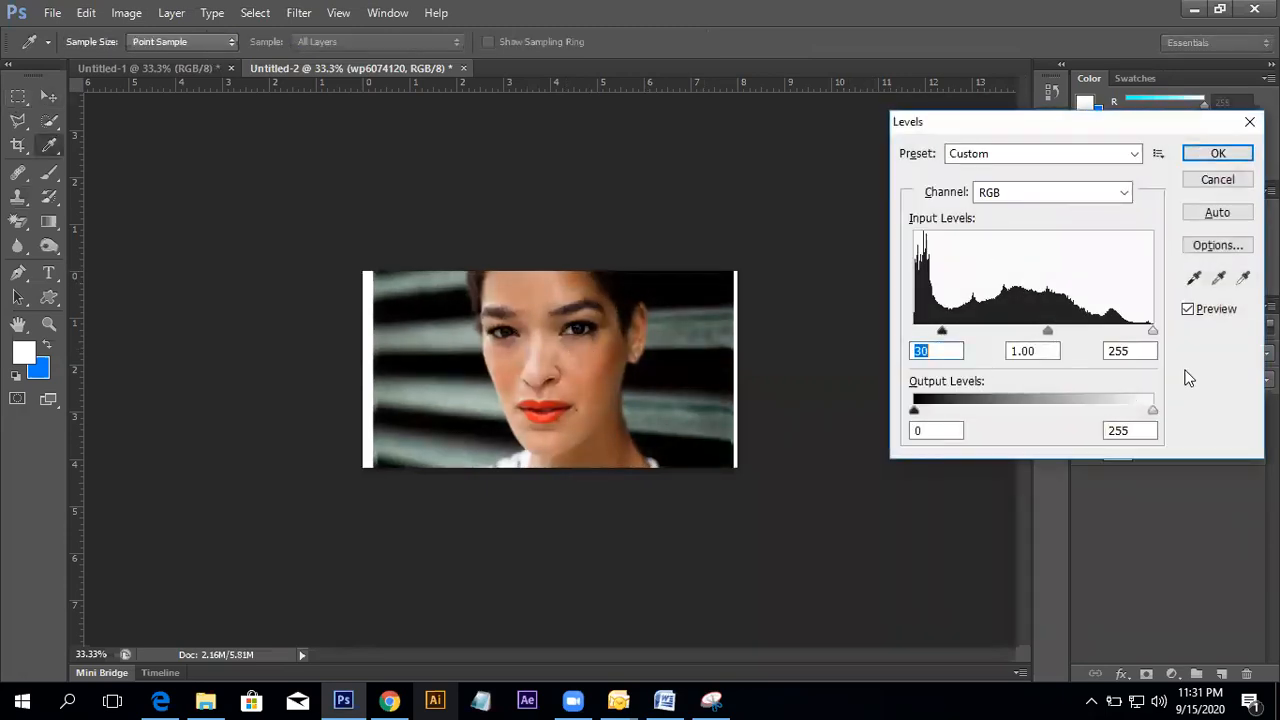
{"action": "mouse_move", "coordinate": [1153, 333]}
{"action": "left_mouse_down"}
{"action": "mouse_move", "coordinate": [1128, 337]}
{"action": "mouse_move", "coordinate": [1153, 336]}
{"action": "left_mouse_up"}
{"action": "mouse_move", "coordinate": [1048, 331]}
{"action": "left_mouse_down"}
{"action": "mouse_move", "coordinate": [1063, 331]}
{"action": "mouse_move", "coordinate": [1012, 332]}
{"action": "mouse_move", "coordinate": [1033, 340]}
{"action": "left_mouse_up"}
{"action": "left_click", "coordinate": [1215, 156]}
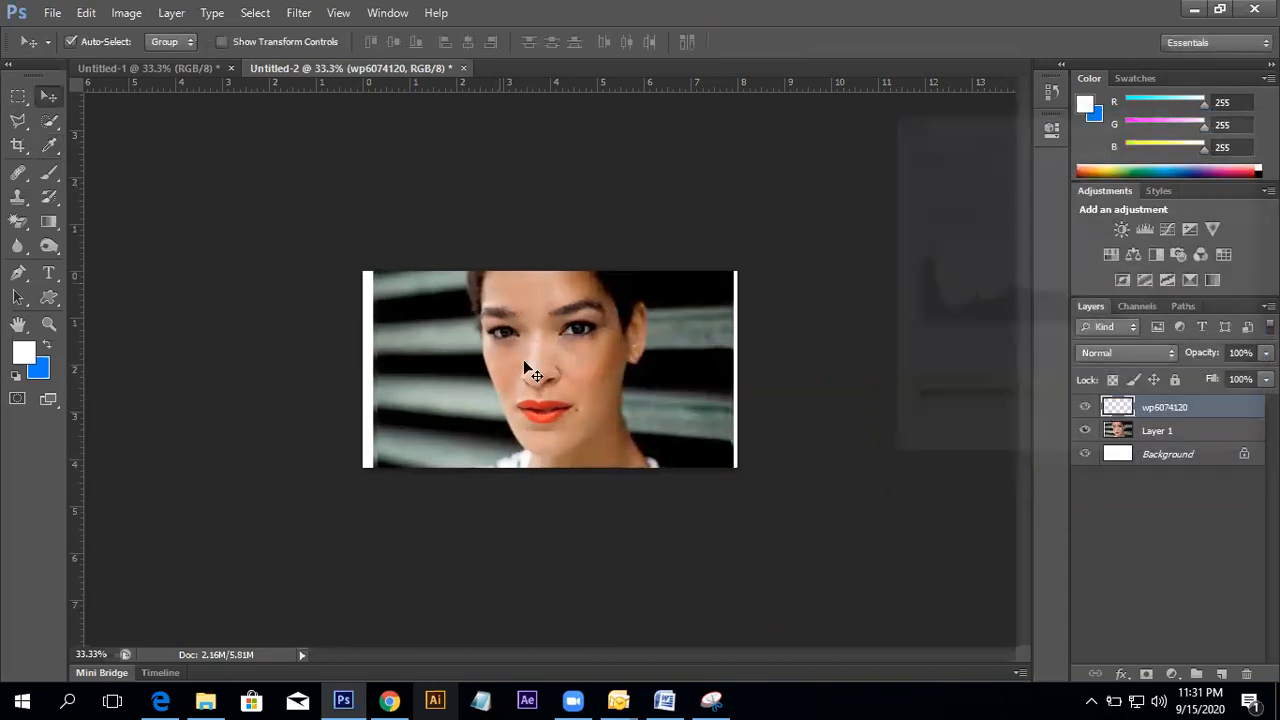
- With the Healing Brush at size 35, sample skin beside the nose and retouch the right-hand cheek
{"action": "scroll", "coordinate": [579, 361], "scroll_direction": "up", "scroll_amount": 3}
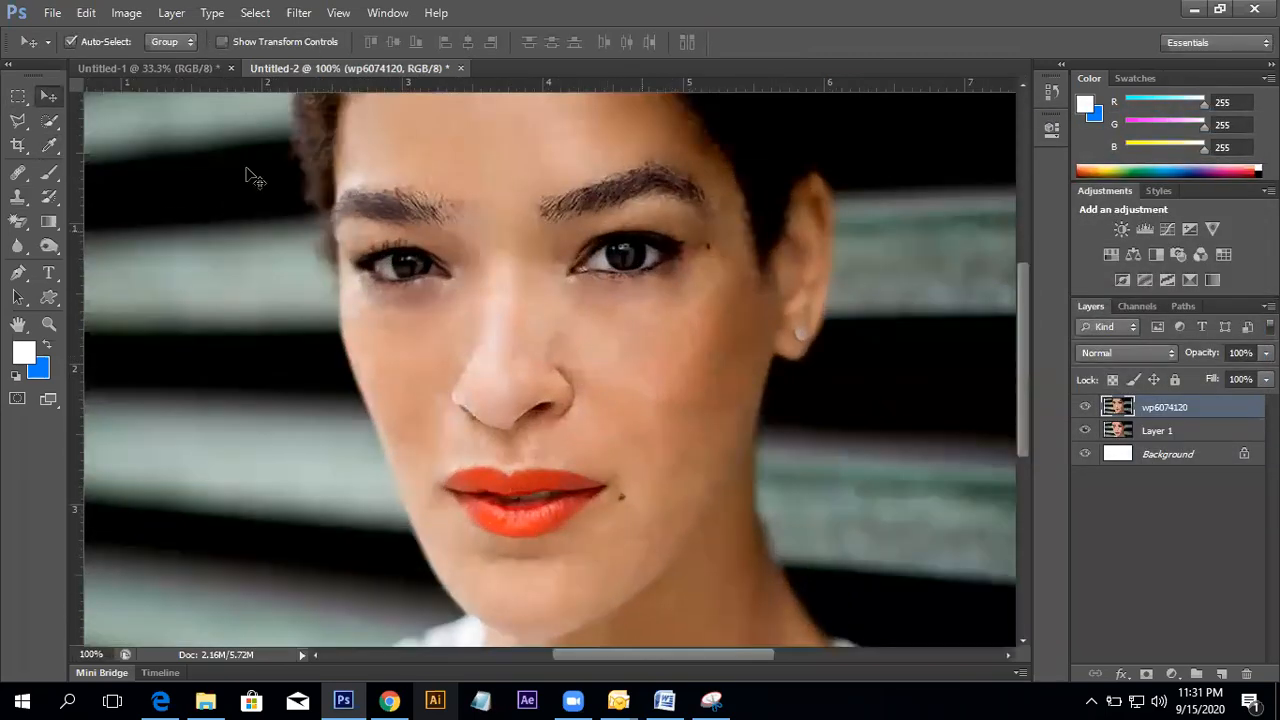
{"action": "mouse_move", "coordinate": [18, 172]}
{"action": "left_mouse_down"}
{"action": "mouse_move", "coordinate": [98, 180]}
{"action": "mouse_move", "coordinate": [100, 191]}
{"action": "left_mouse_up"}
{"action": "left_click", "coordinate": [550, 315], "text": "alt"}
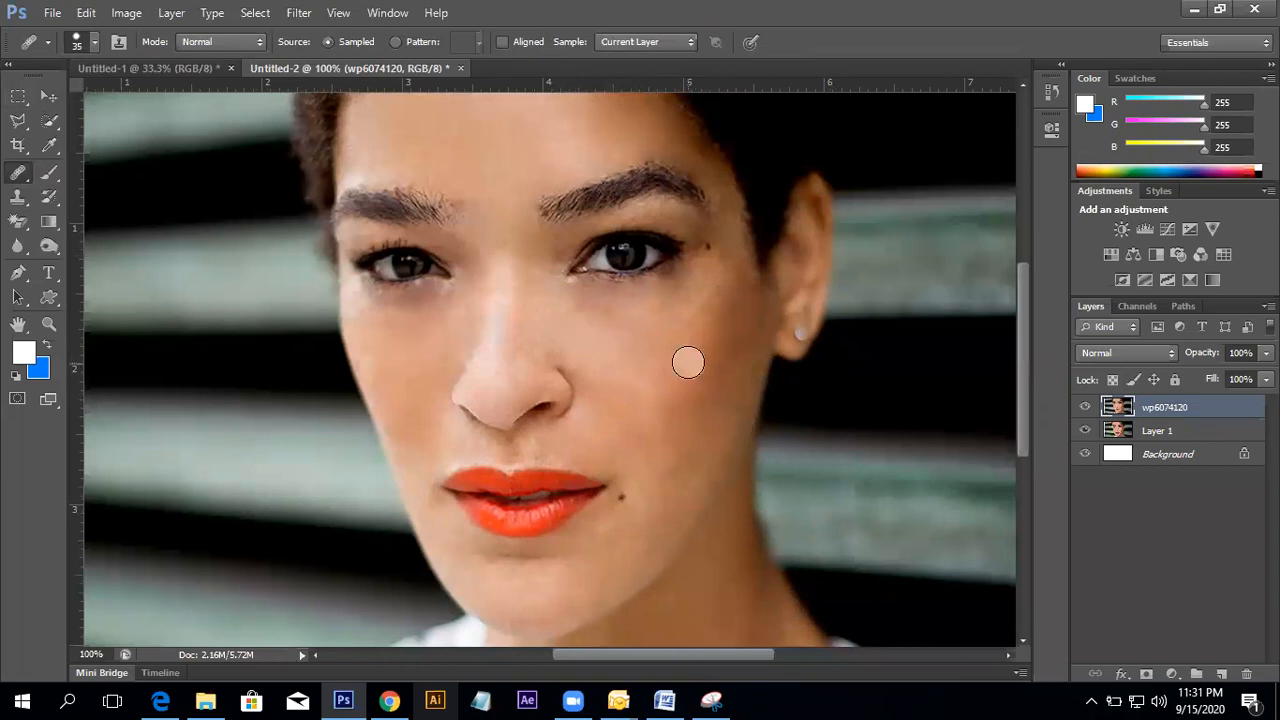
{"action": "left_click", "coordinate": [576, 370], "text": "alt"}
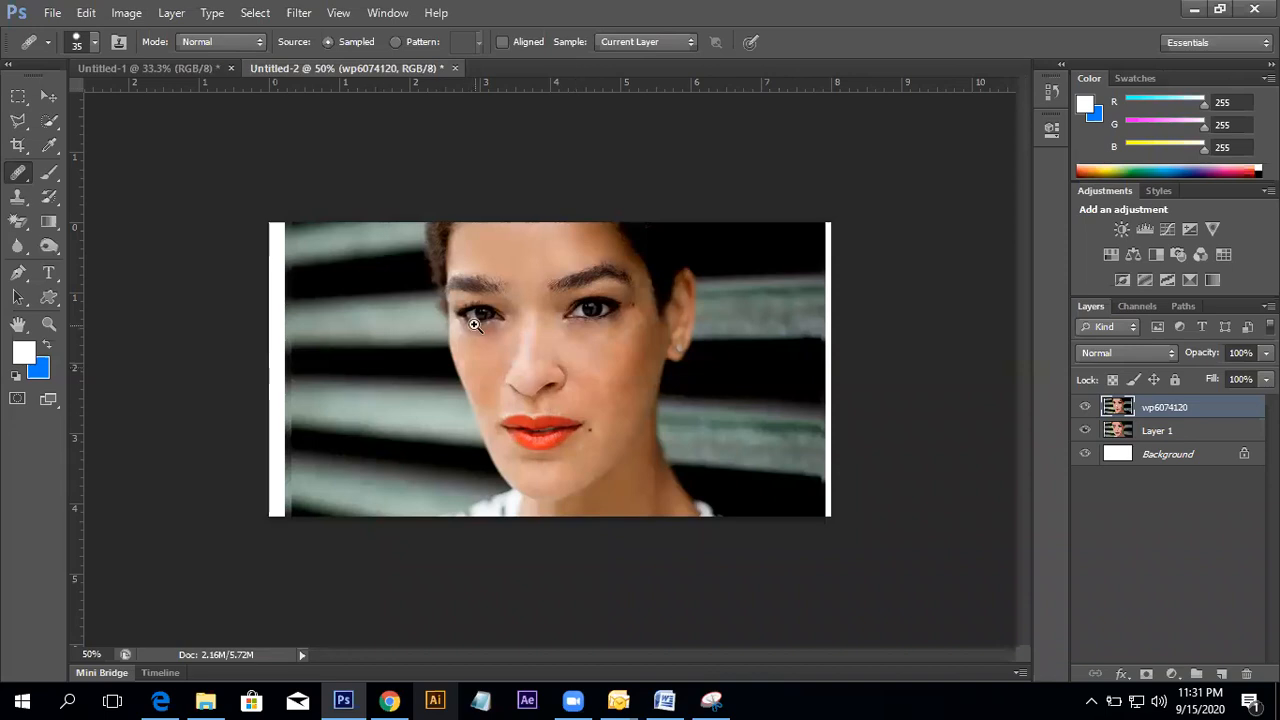
- Reduce the Healing Brush to size 5, sample nearby skin and retouch the area just beneath the left-hand eye
{"action": "scroll", "coordinate": [474, 320], "scroll_direction": "up", "scroll_amount": 3}
{"action": "scroll", "coordinate": [466, 316], "scroll_direction": "up", "scroll_amount": 2}
{"action": "key", "text": "bracketleft"}
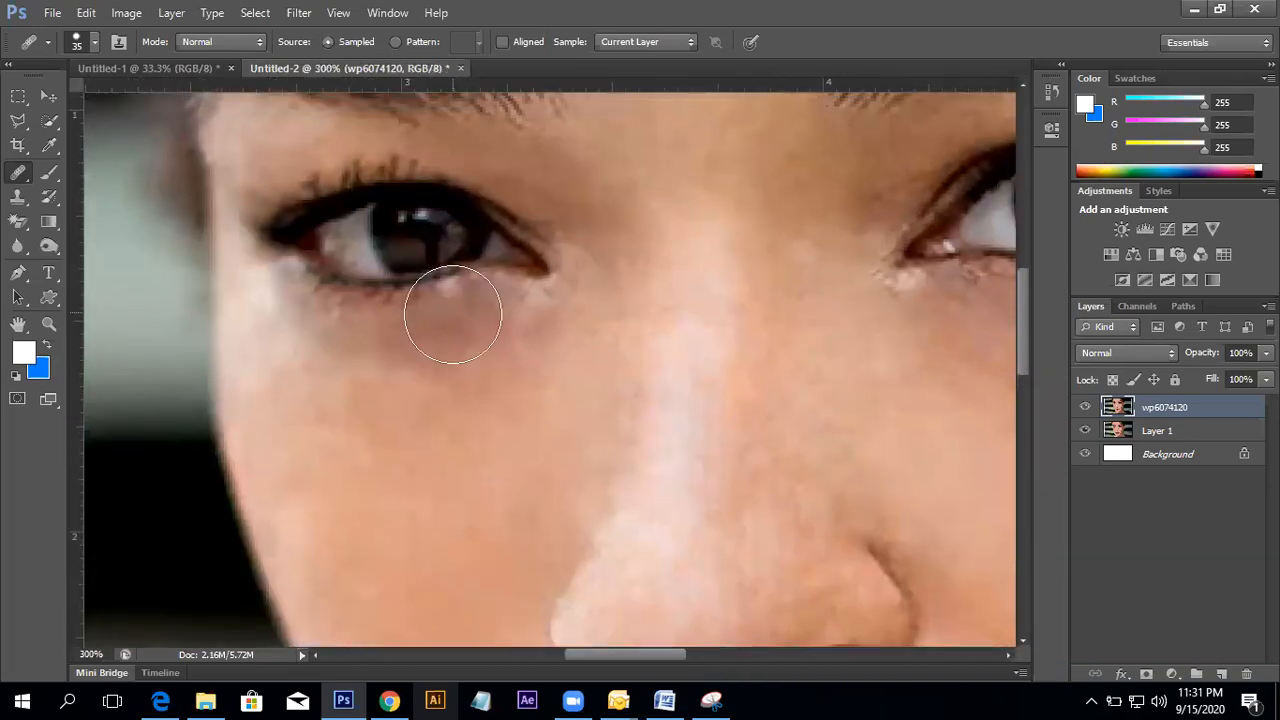
{"action": "left_click", "coordinate": [457, 316], "text": "alt"}
{"action": "key", "text": "bracketleft"}
{"action": "key", "text": "bracketleft"}
{"action": "key", "text": "bracketleft"}
{"action": "key", "text": "bracketleft"}
{"action": "key", "text": "bracketleft"}
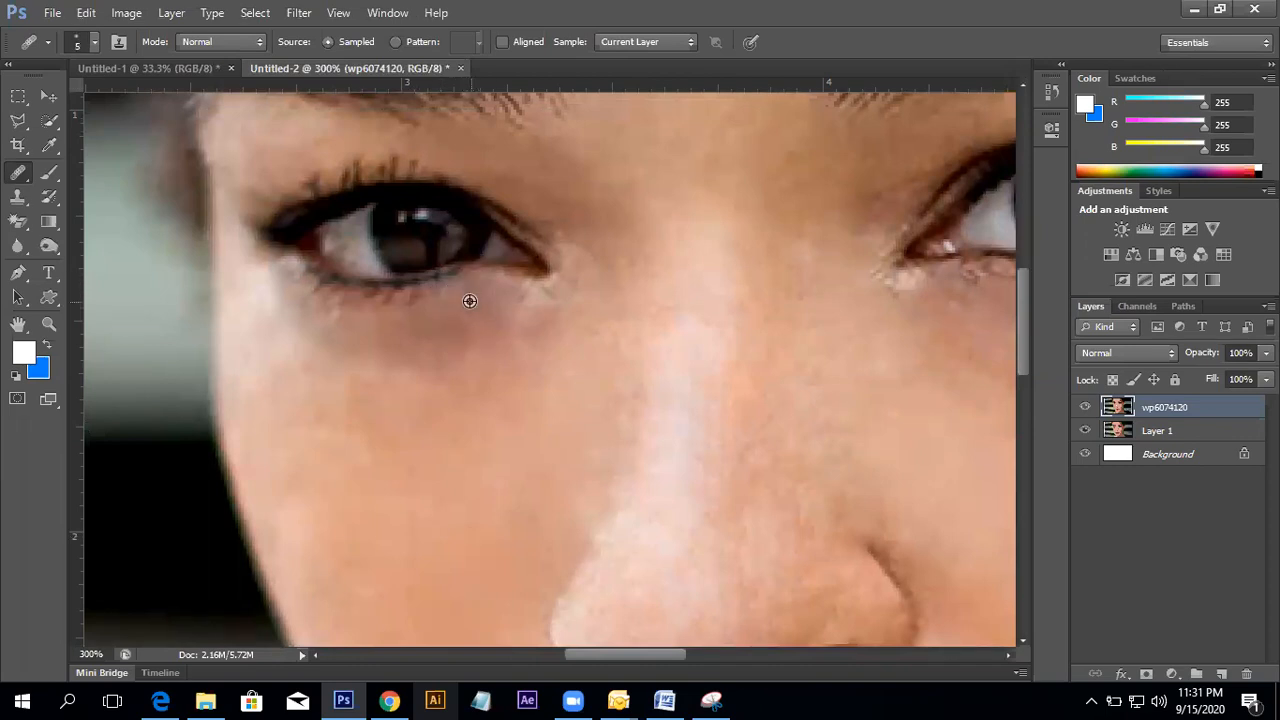
{"action": "left_click", "coordinate": [447, 310], "text": "alt"}
{"action": "left_click", "coordinate": [533, 307], "text": "alt"}
{"action": "left_click_drag", "start_coordinate": [574, 463], "coordinate": [553, 355]}
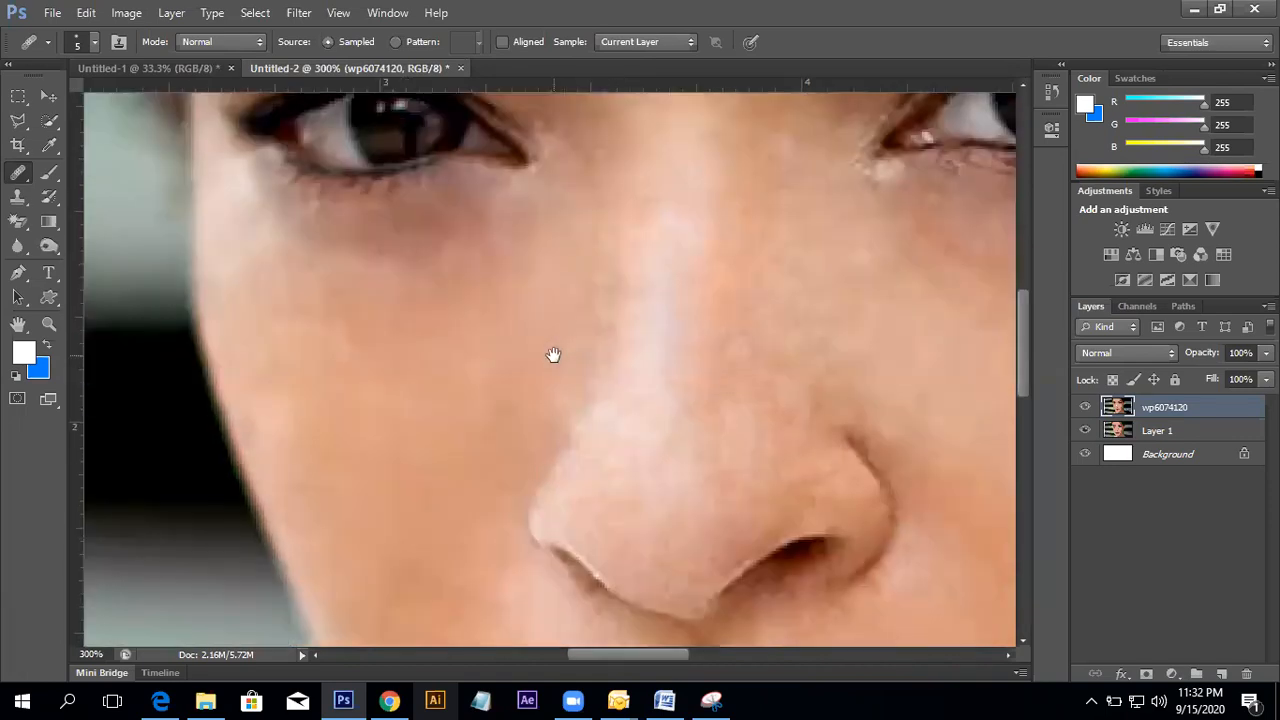
- Enlarge the Healing Brush to size 8 and retouch the dark skin beneath the right-hand eye
{"action": "scroll", "coordinate": [673, 403], "scroll_direction": "down", "scroll_amount": 5}
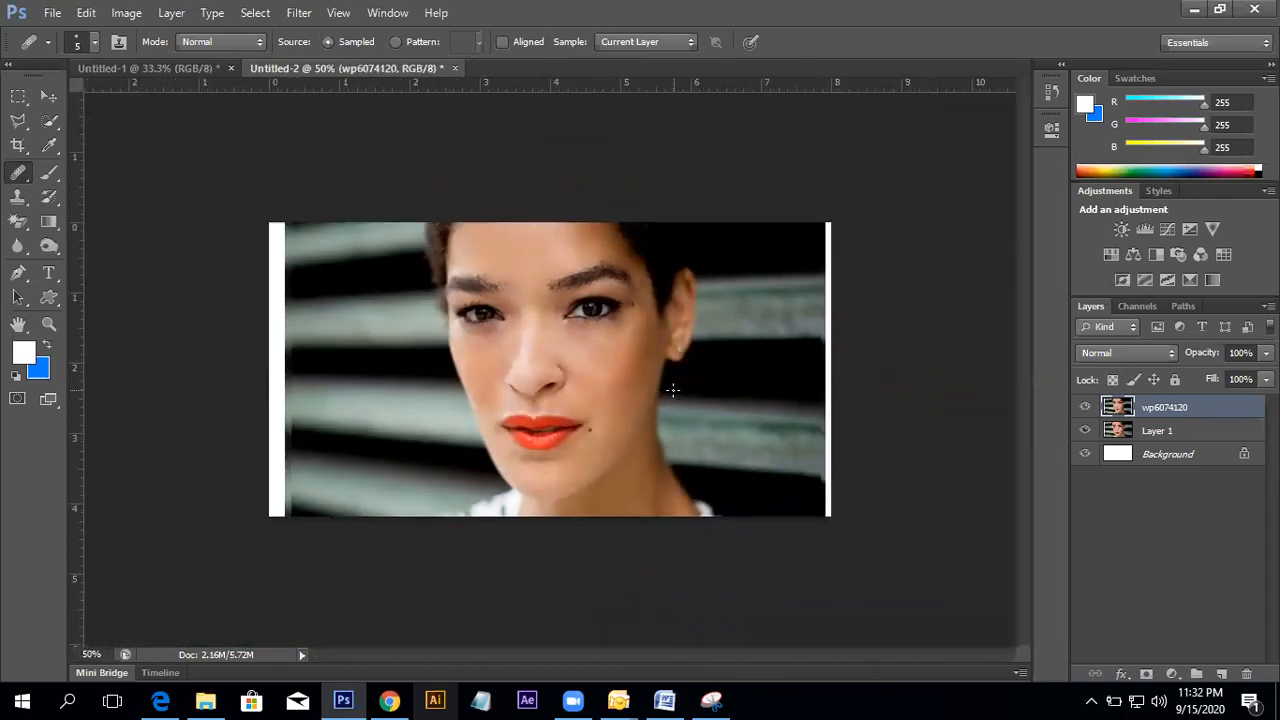
{"action": "scroll", "coordinate": [593, 331], "scroll_direction": "up", "scroll_amount": 5}
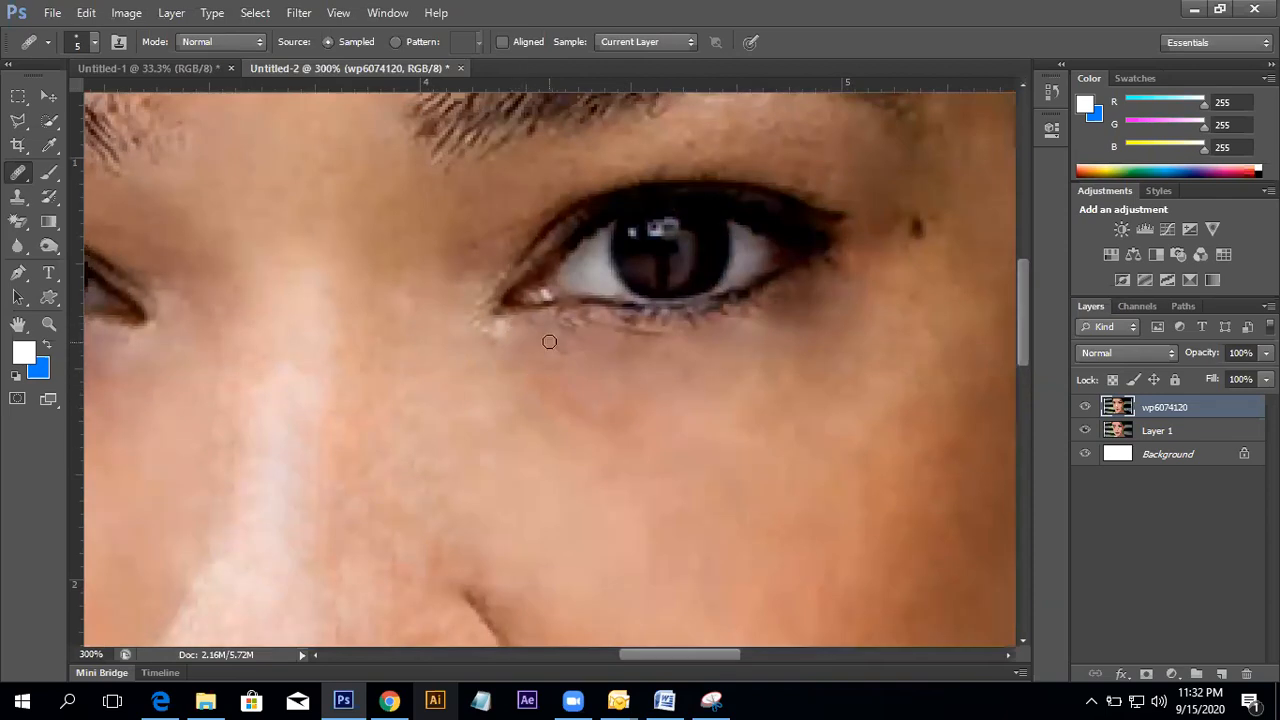
{"action": "key", "text": "bracketright"}
{"action": "key", "text": "bracketright"}
{"action": "key", "text": "bracketright"}
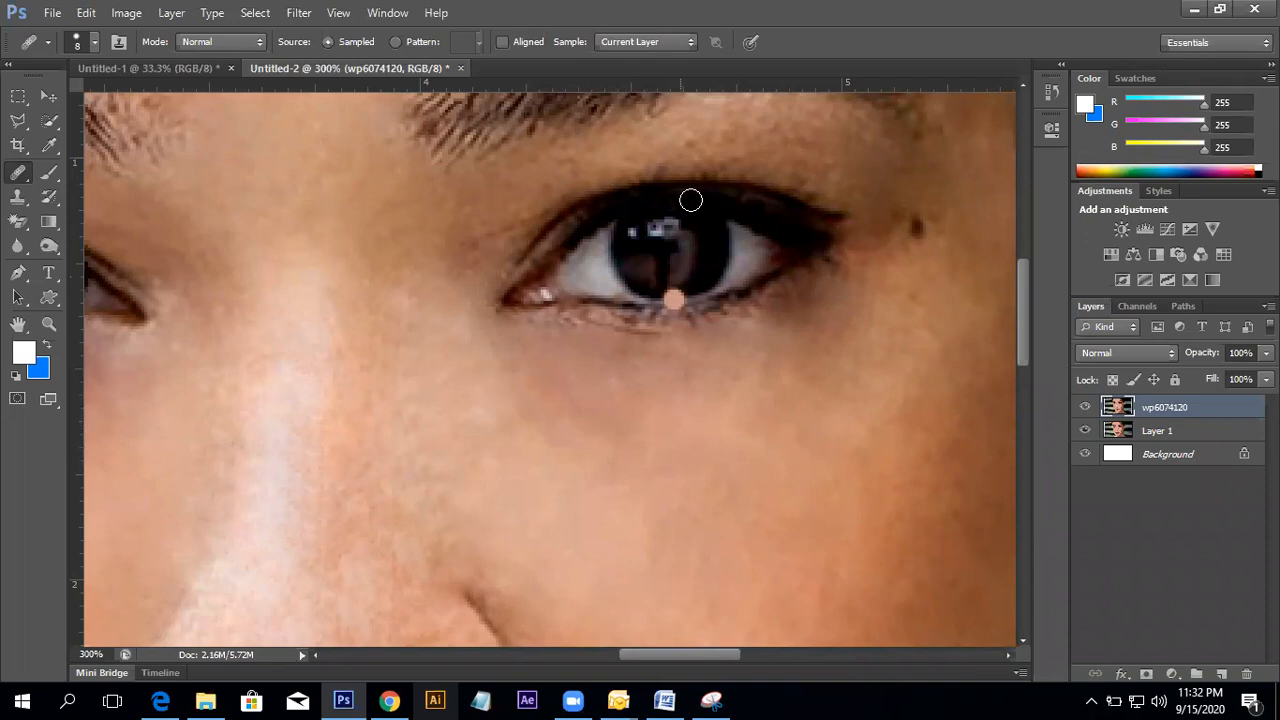
- View the Untitled-1 product design and return to the full Untitled-2 portrait
{"action": "left_click", "coordinate": [167, 69]}
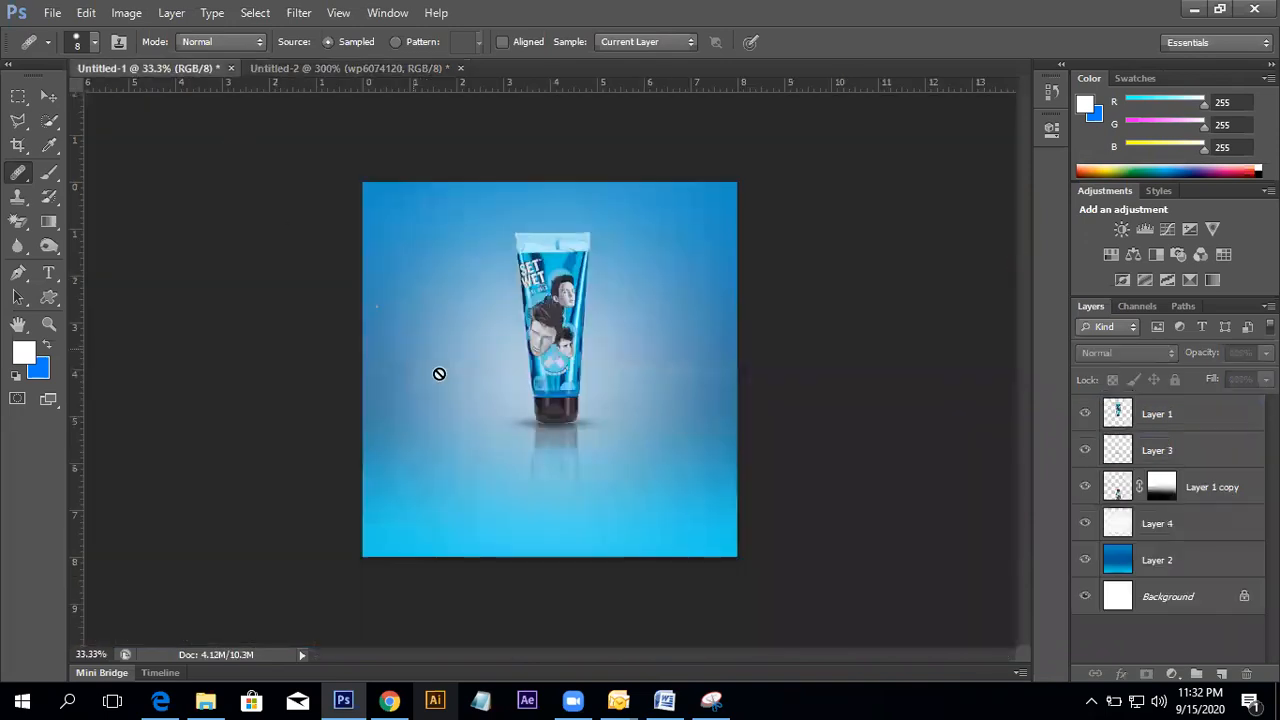
{"action": "left_click", "coordinate": [290, 68]}
{"action": "scroll", "coordinate": [587, 350], "scroll_direction": "down", "scroll_amount": 2}
{"action": "scroll", "coordinate": [587, 350], "scroll_direction": "down", "scroll_amount": 3}
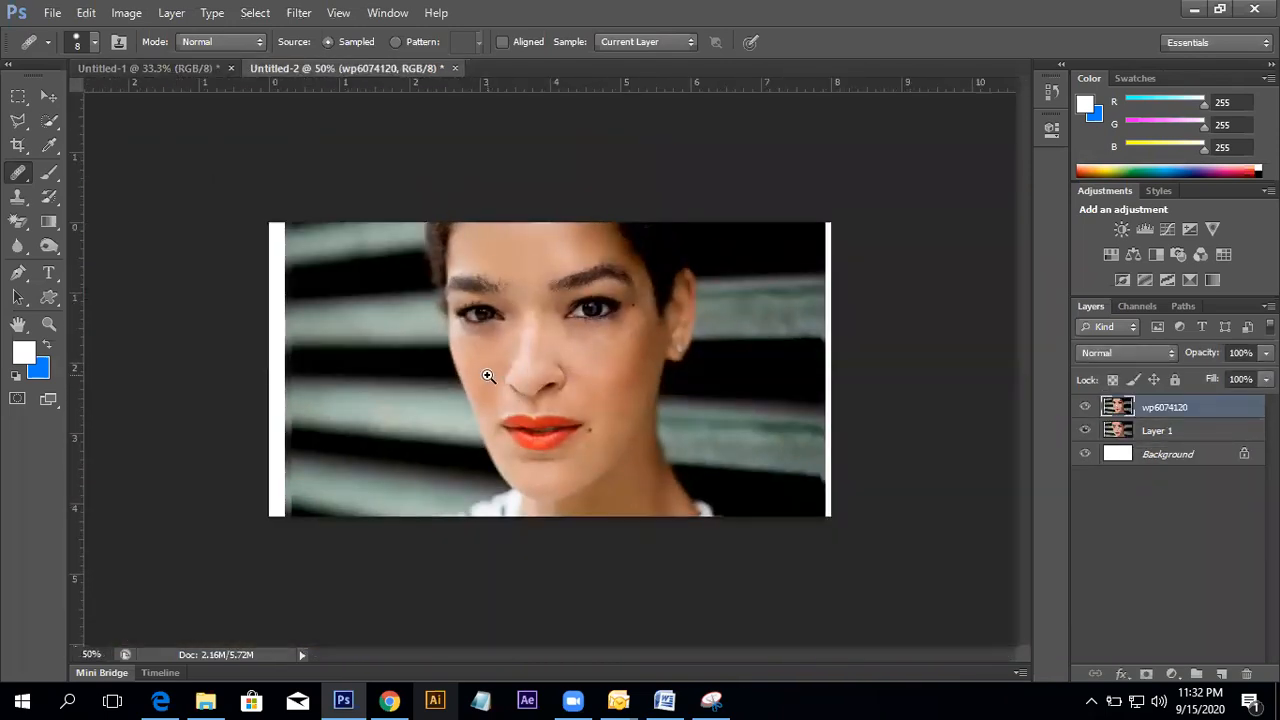
- Try moving the outlined lips onto the background beside the face with Content-Aware Move, undo it and deselect
{"action": "scroll", "coordinate": [491, 371], "scroll_direction": "up", "scroll_amount": 1}
{"action": "right_click", "coordinate": [18, 180]}
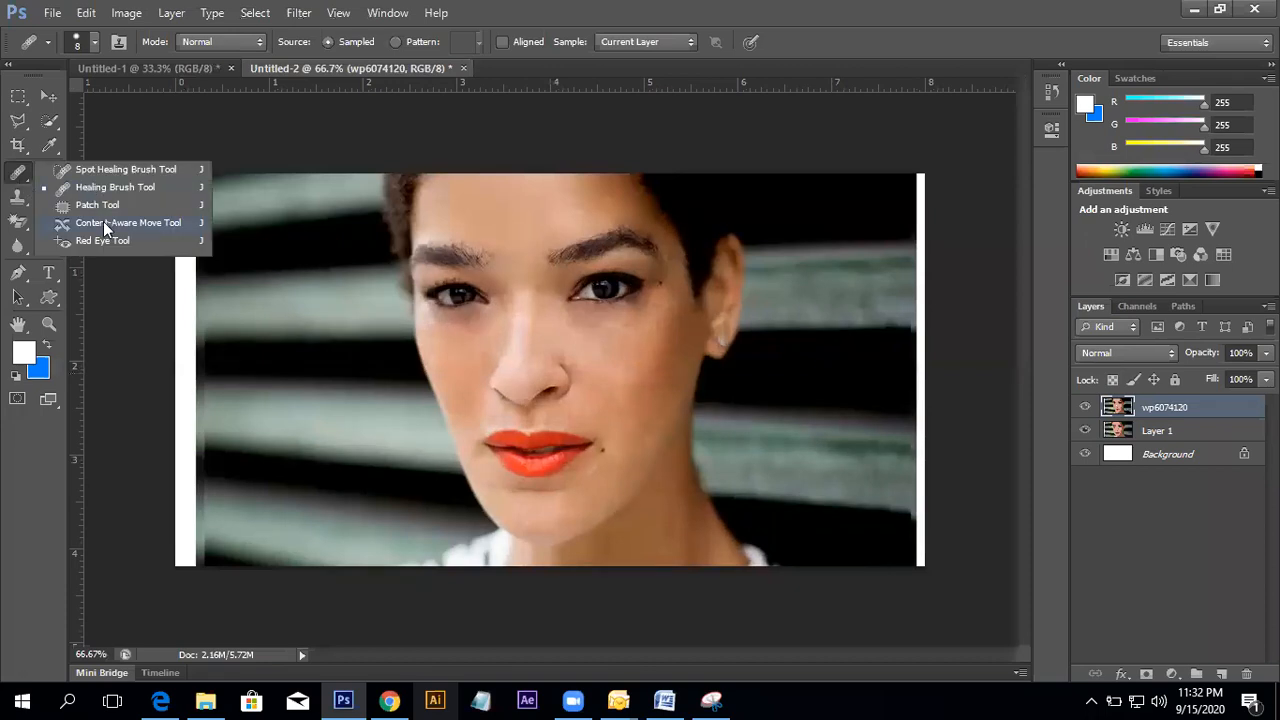
{"action": "left_click", "coordinate": [103, 221]}
{"action": "scroll", "coordinate": [560, 417], "scroll_direction": "up", "scroll_amount": 1}
{"action": "mouse_move", "coordinate": [448, 444]}
{"action": "left_mouse_down"}
{"action": "mouse_move", "coordinate": [601, 436]}
{"action": "mouse_move", "coordinate": [638, 468]}
{"action": "mouse_move", "coordinate": [581, 525]}
{"action": "mouse_move", "coordinate": [513, 530]}
{"action": "mouse_move", "coordinate": [447, 493]}
{"action": "mouse_move", "coordinate": [446, 426]}
{"action": "left_mouse_up"}
{"action": "left_click_drag", "start_coordinate": [508, 469], "coordinate": [140, 437]}
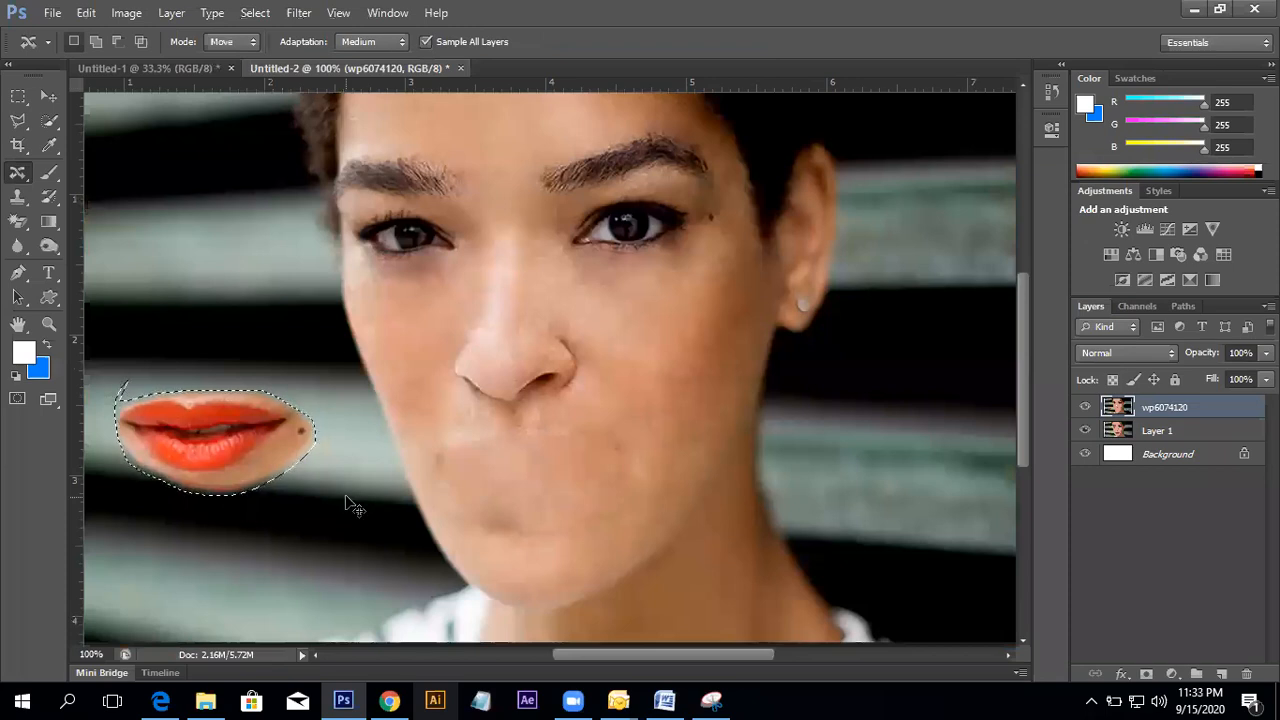
{"action": "key", "text": "ctrl+z"}
{"action": "key", "text": "ctrl+d"}
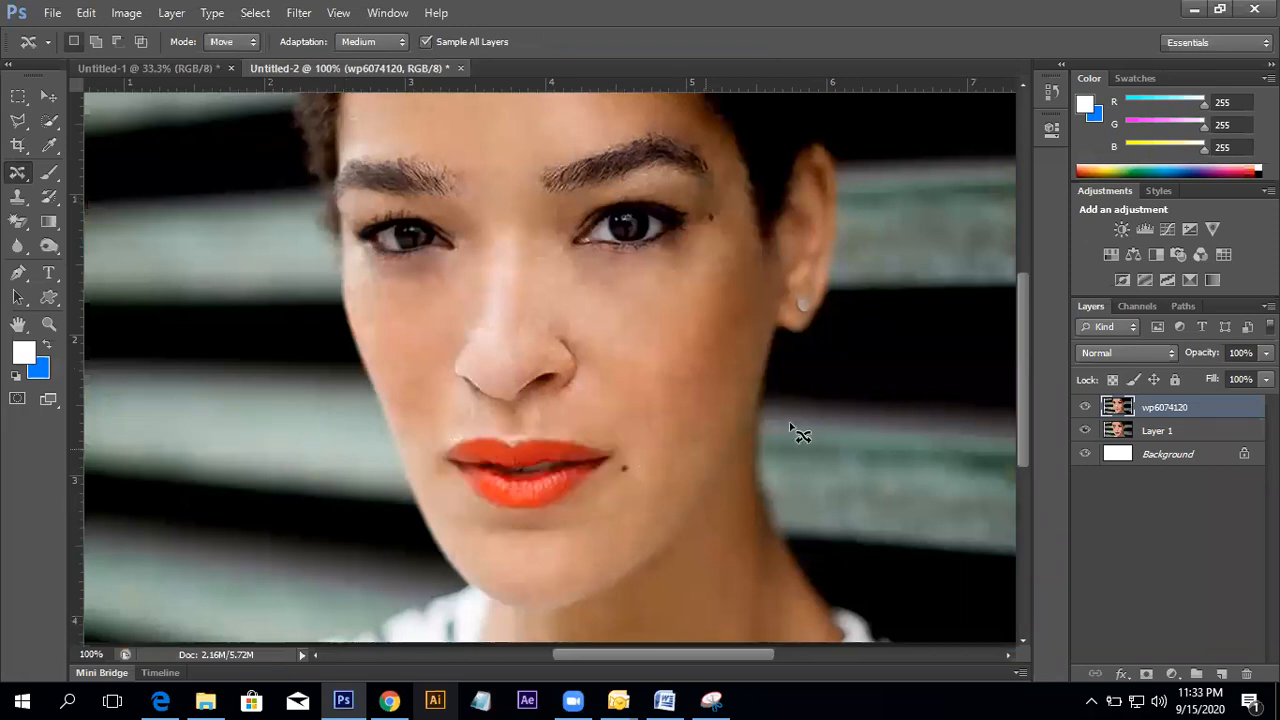
- Activate the Patch Tool for the portrait and switch to the Zoom meeting window
{"action": "left_click", "coordinate": [24, 173]}
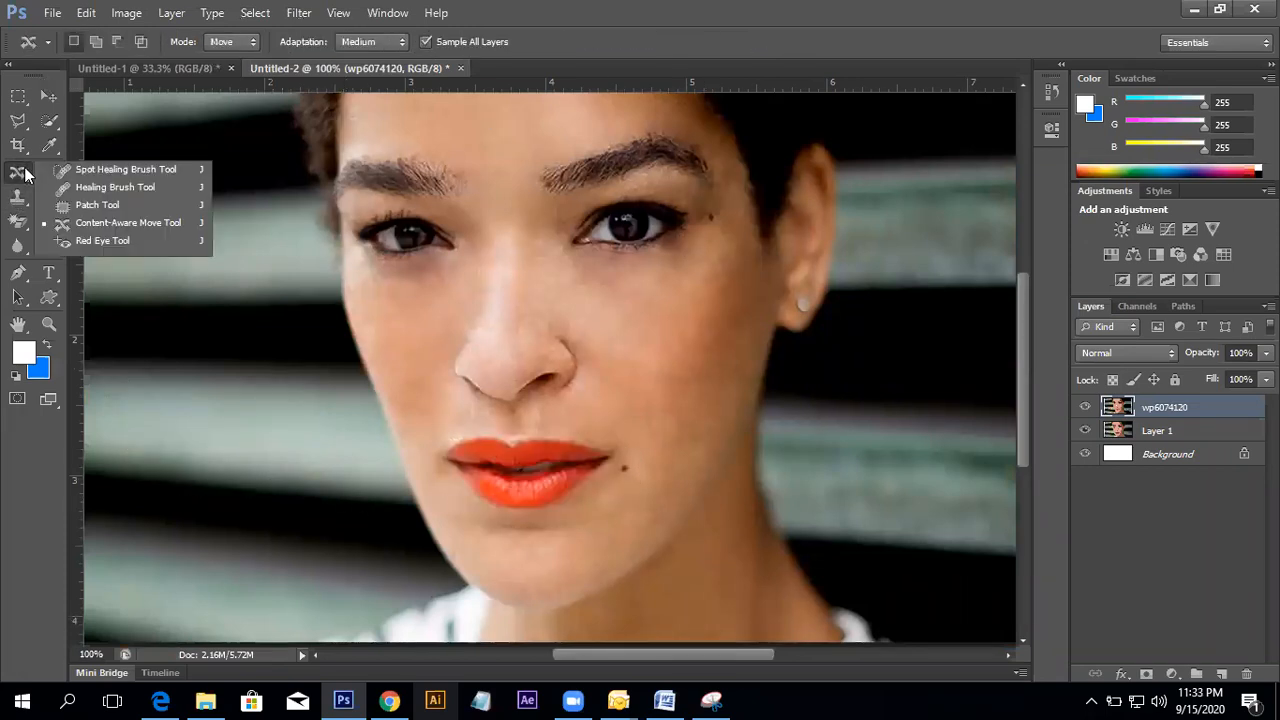
{"action": "left_click", "coordinate": [104, 207]}
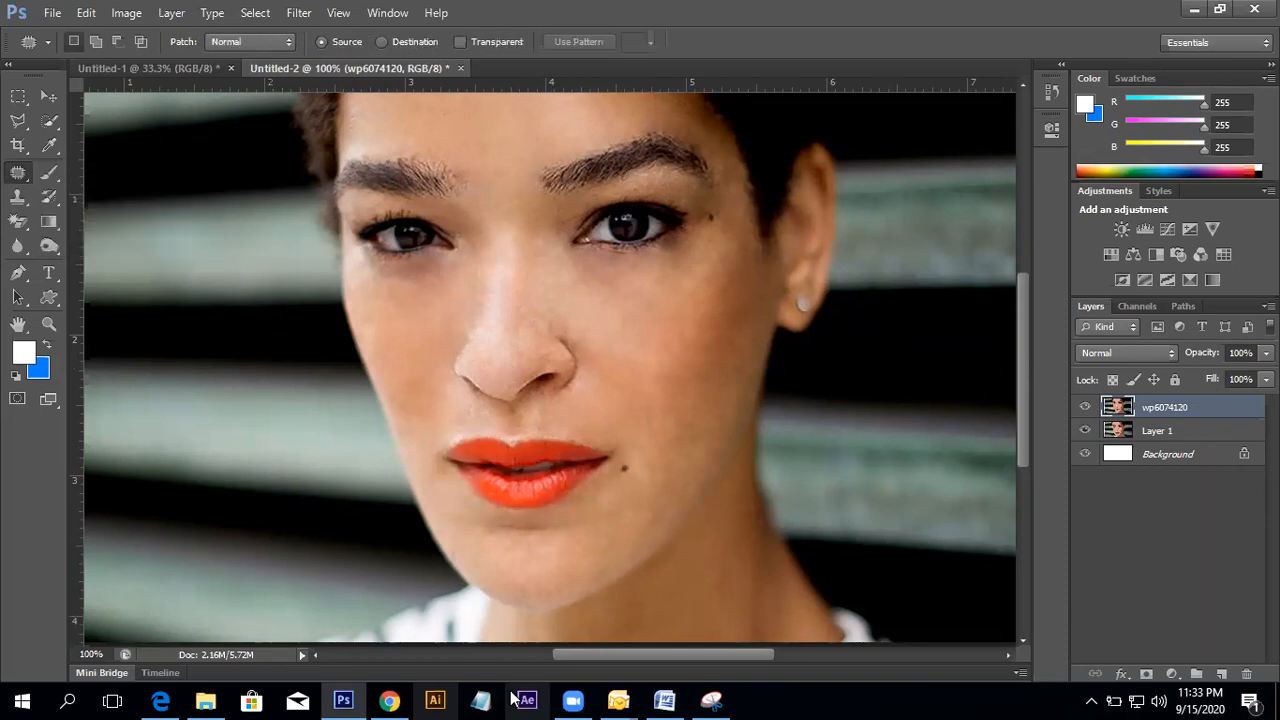
{"action": "left_click", "coordinate": [575, 700]}
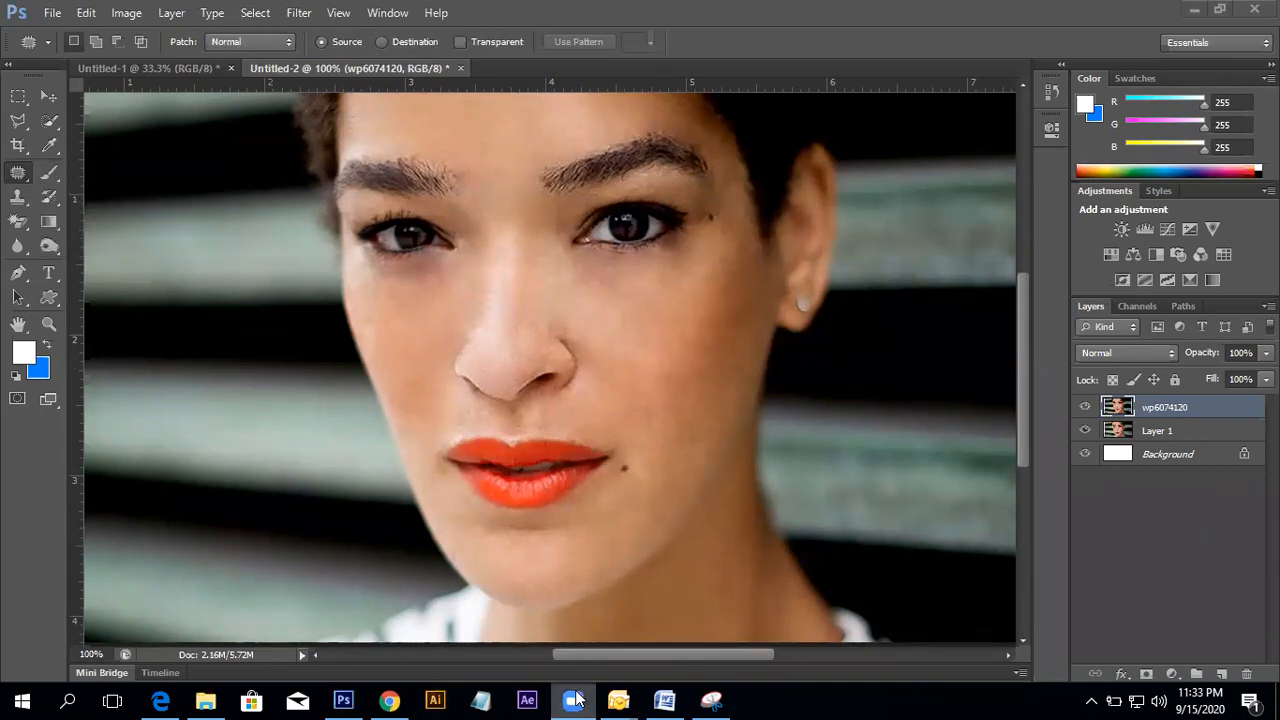